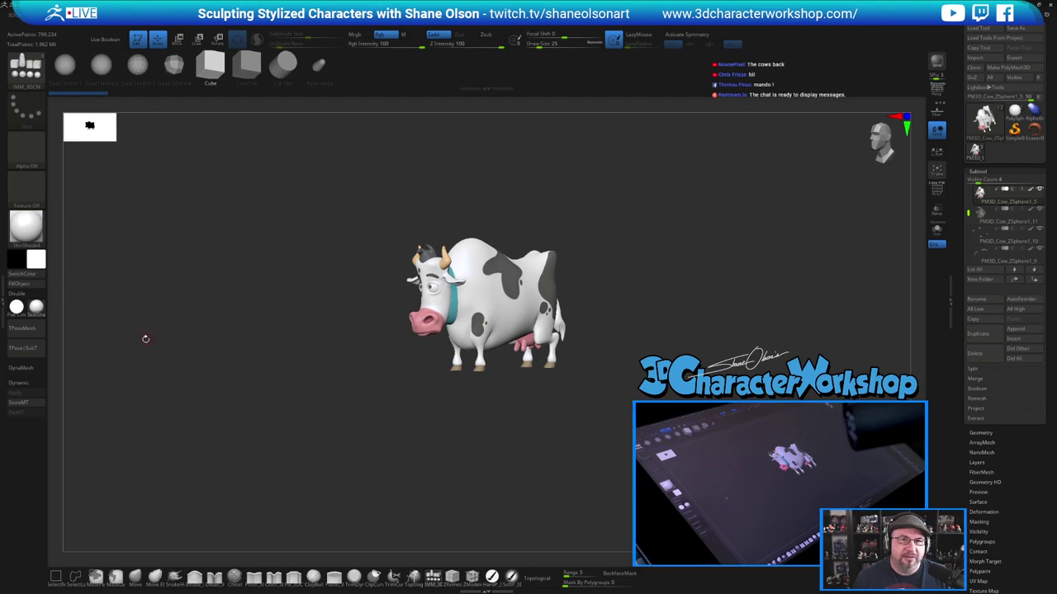
Examine the cow model from side and three-quarter views
{"action": "left_click_drag", "start_coordinate": [235, 281], "coordinate": [270, 264]}
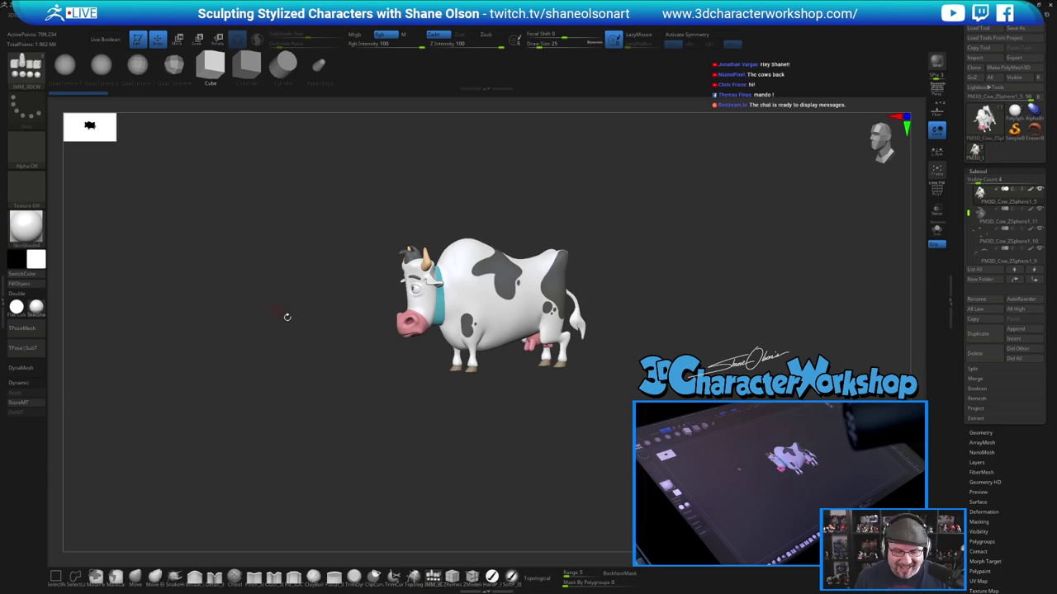
{"action": "left_click_drag", "start_coordinate": [331, 334], "coordinate": [342, 334]}
{"action": "left_click_drag", "start_coordinate": [615, 373], "coordinate": [582, 369]}
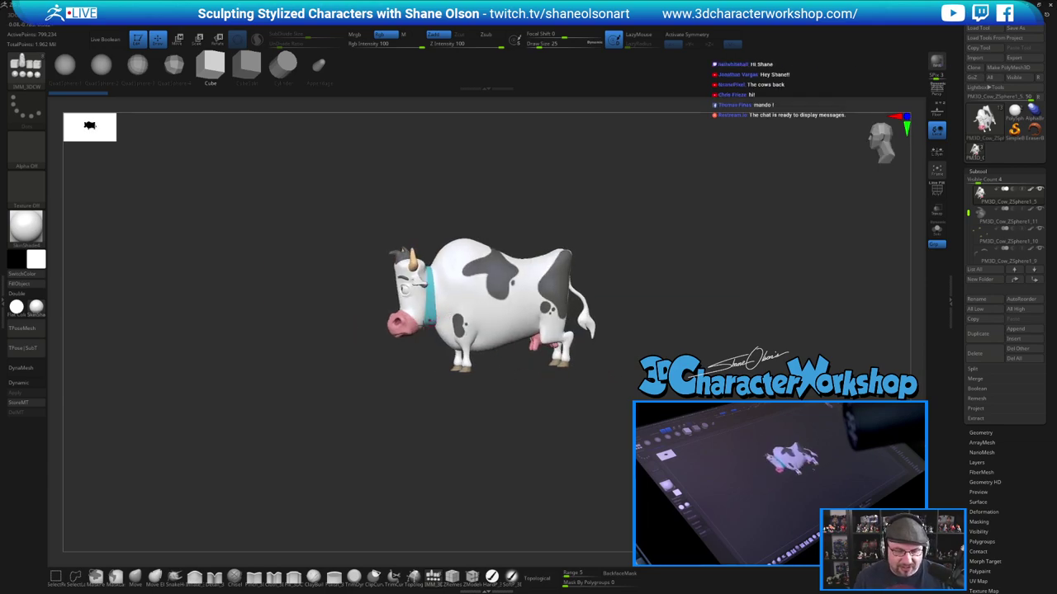
{"action": "left_click_drag", "start_coordinate": [507, 193], "coordinate": [517, 198]}
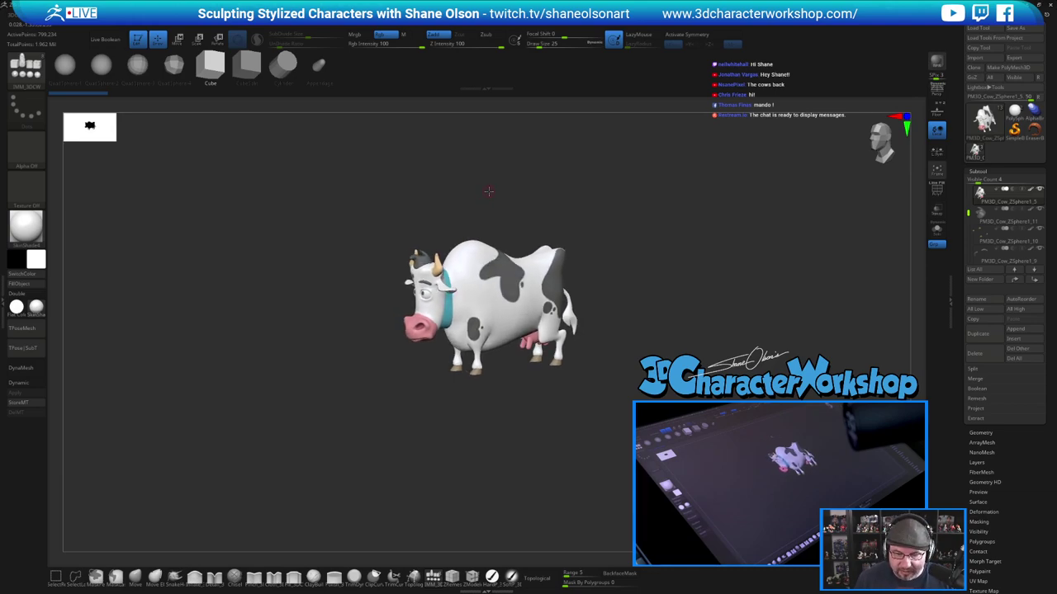
{"action": "mouse_move", "coordinate": [488, 193]}
{"action": "left_mouse_down"}
{"action": "mouse_move", "coordinate": [535, 187]}
{"action": "mouse_move", "coordinate": [488, 184]}
{"action": "mouse_move", "coordinate": [503, 183]}
{"action": "left_mouse_up"}
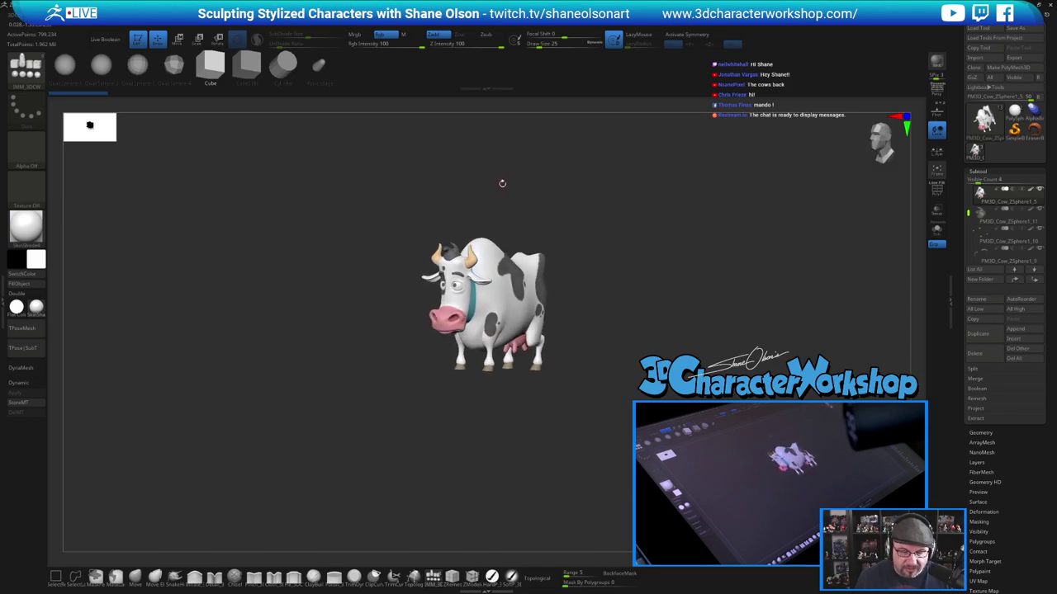
{"action": "left_click_drag", "start_coordinate": [647, 221], "coordinate": [649, 218]}
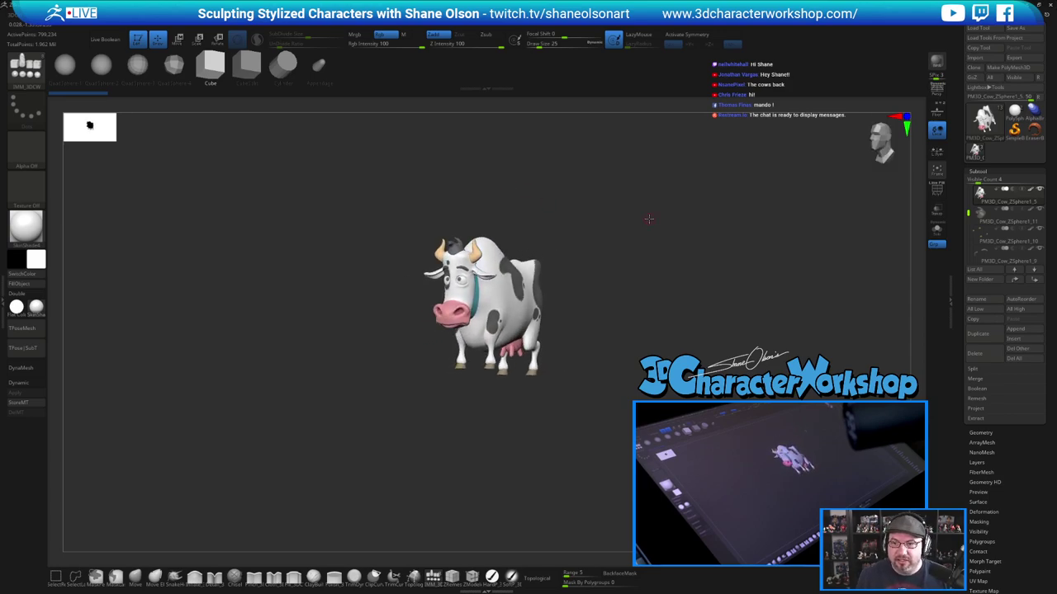
{"action": "left_click_drag", "start_coordinate": [665, 319], "coordinate": [649, 298]}
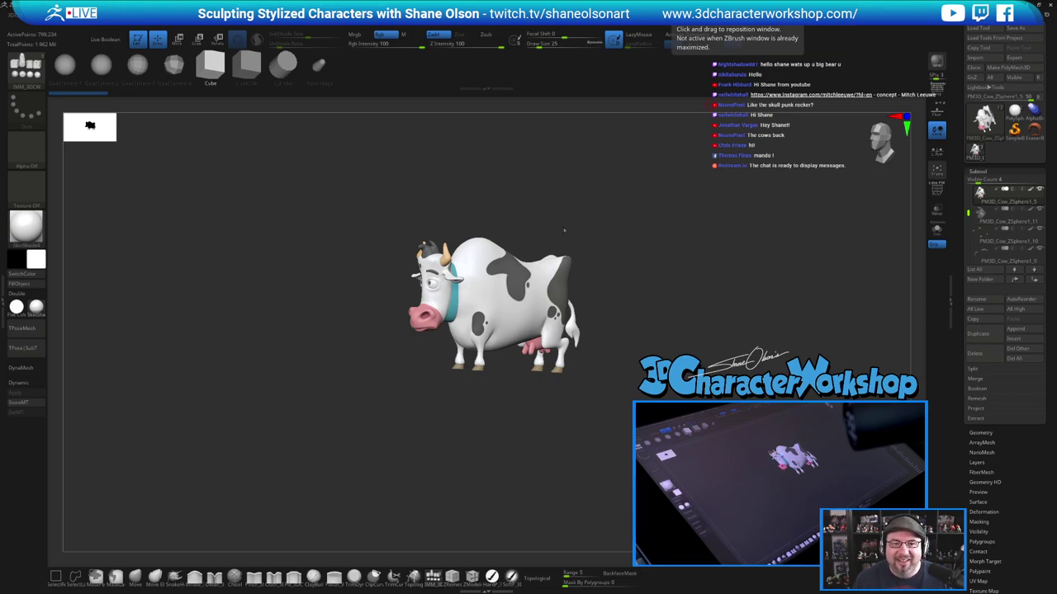
{"action": "left_click_drag", "start_coordinate": [694, 275], "coordinate": [677, 266]}
{"action": "left_click_drag", "start_coordinate": [615, 227], "coordinate": [590, 240], "text": "alt"}
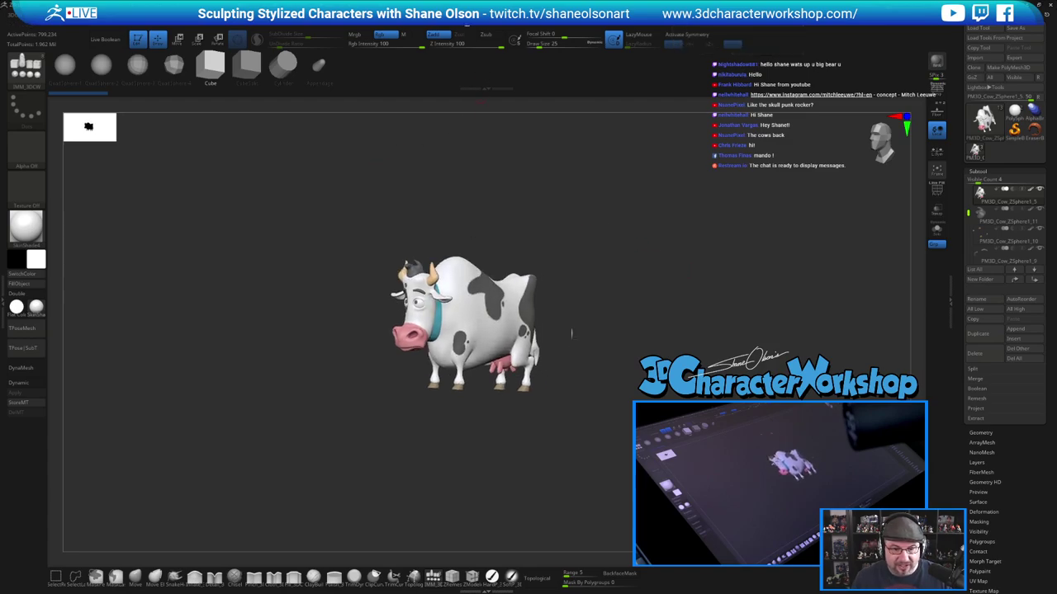
Import the MitchCow PNG from the Twitch project's Reference folder as a texture
{"action": "left_click", "coordinate": [436, 15]}
{"action": "left_click", "coordinate": [440, 70]}
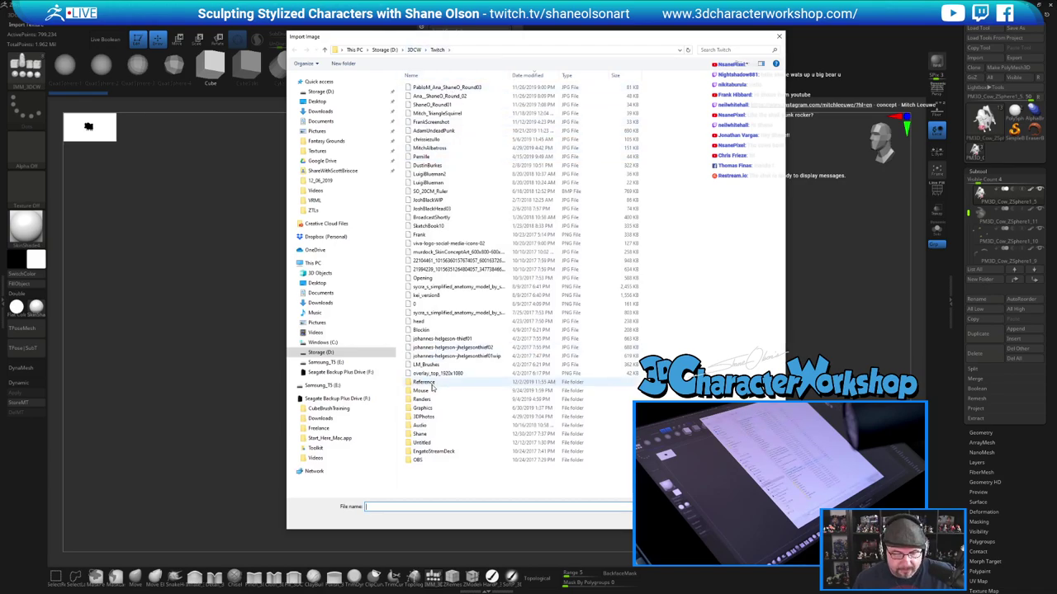
{"action": "double_click", "coordinate": [433, 384]}
{"action": "left_click", "coordinate": [448, 105]}
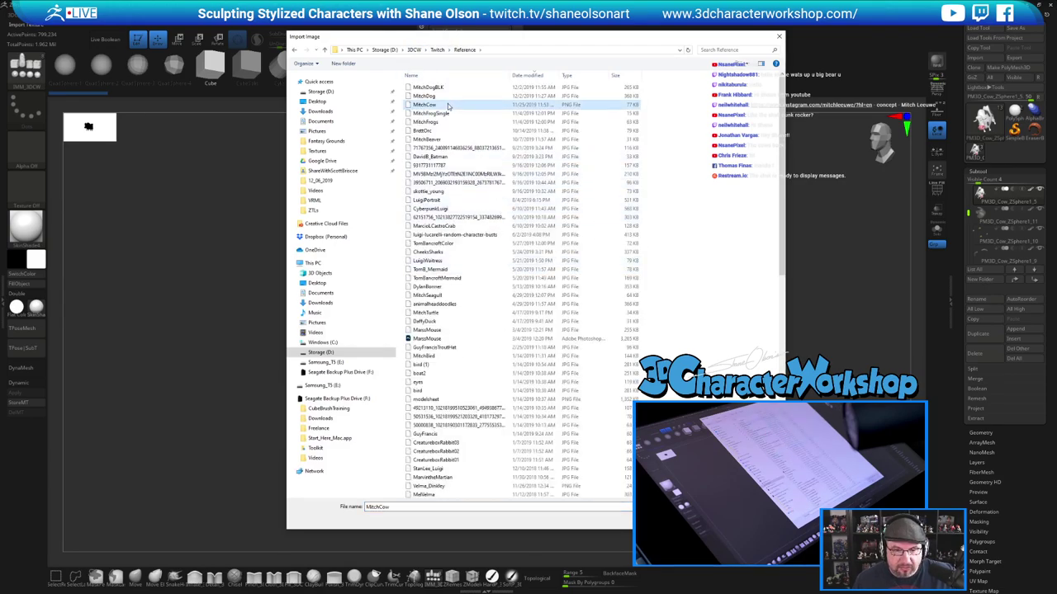
{"action": "left_click", "coordinate": [720, 519]}
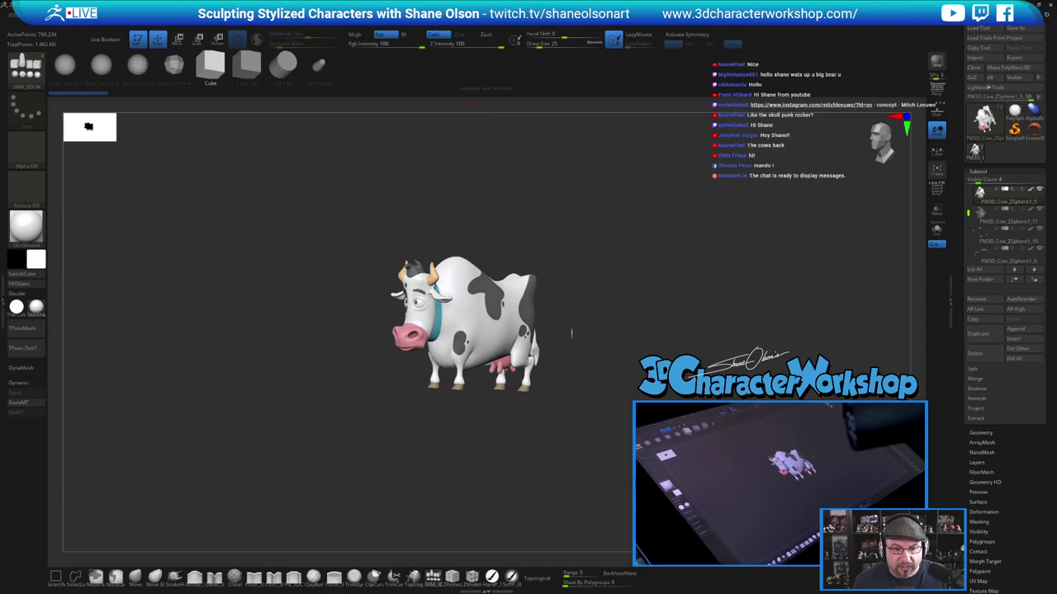
Select the MitchCow texture and add it to Spotlight
{"action": "left_click", "coordinate": [469, 17]}
{"action": "left_click", "coordinate": [441, 142]}
{"action": "left_click", "coordinate": [500, 164]}
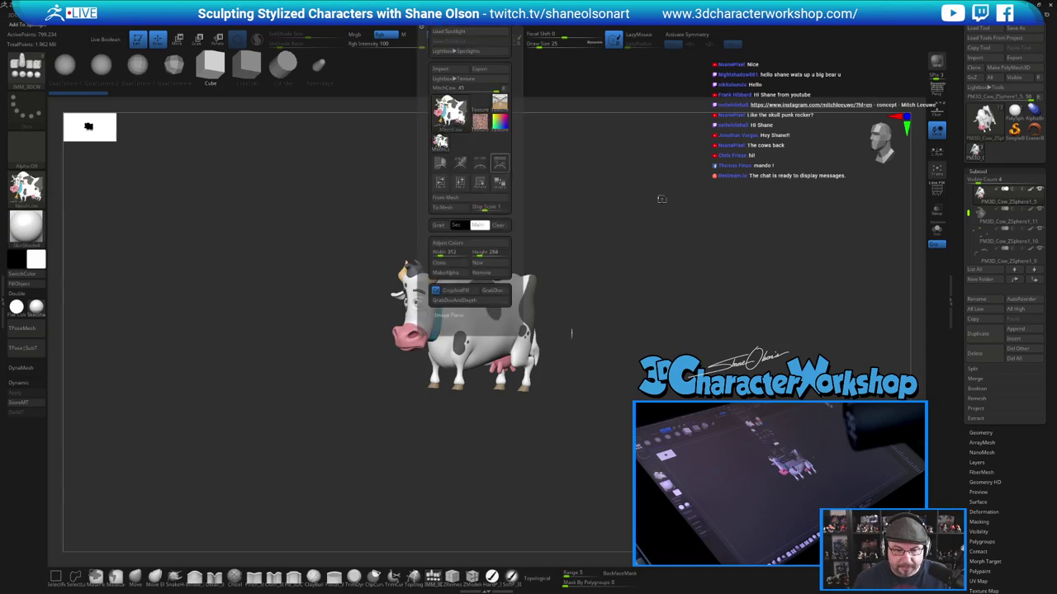
Scale the reference drawing to about half its size, place it in front of the cow's head, and leave Spotlight editing
{"action": "left_click_drag", "start_coordinate": [517, 279], "coordinate": [429, 342]}
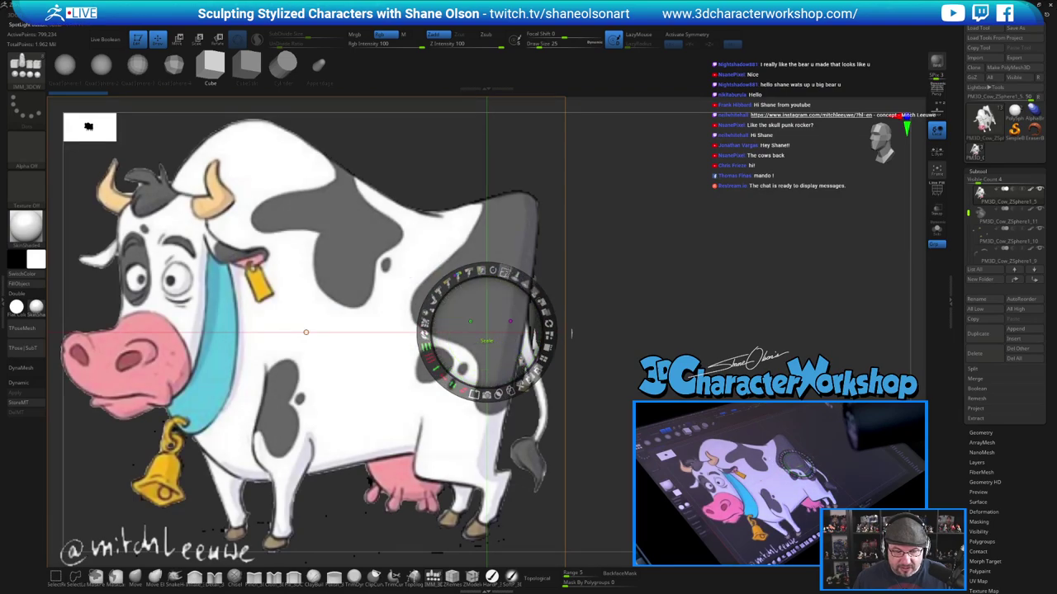
{"action": "left_click_drag", "start_coordinate": [505, 272], "coordinate": [456, 280]}
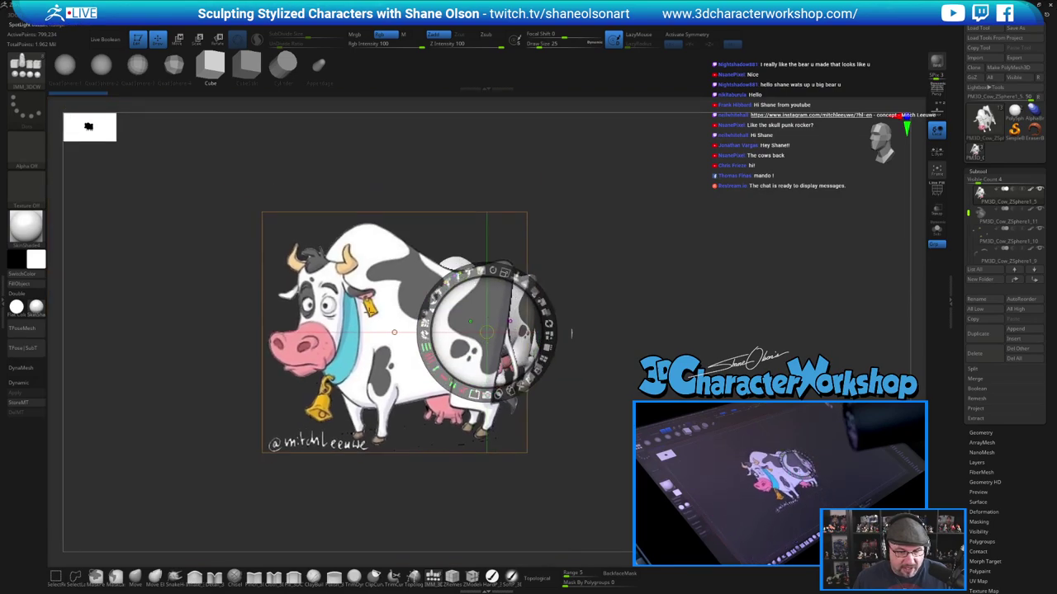
{"action": "left_click_drag", "start_coordinate": [505, 294], "coordinate": [331, 192]}
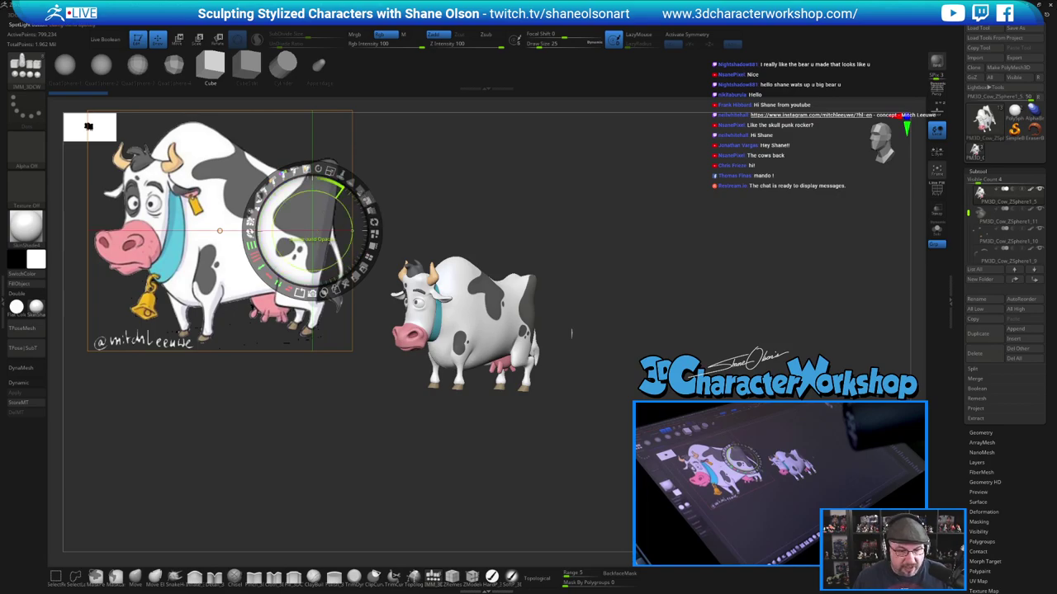
{"action": "key", "text": "z"}
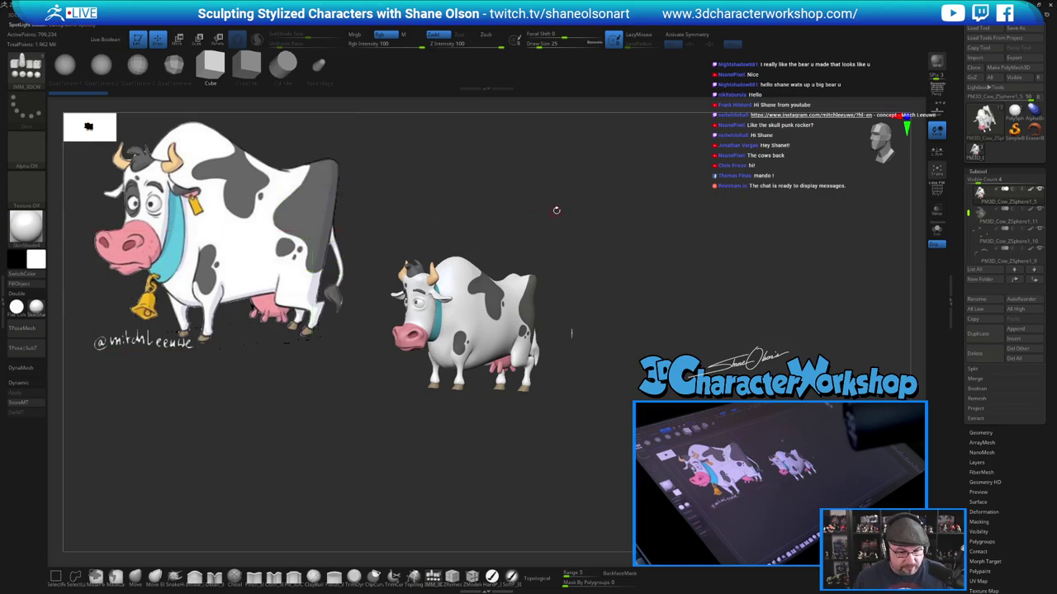
{"action": "left_click_drag", "start_coordinate": [557, 209], "coordinate": [641, 203]}
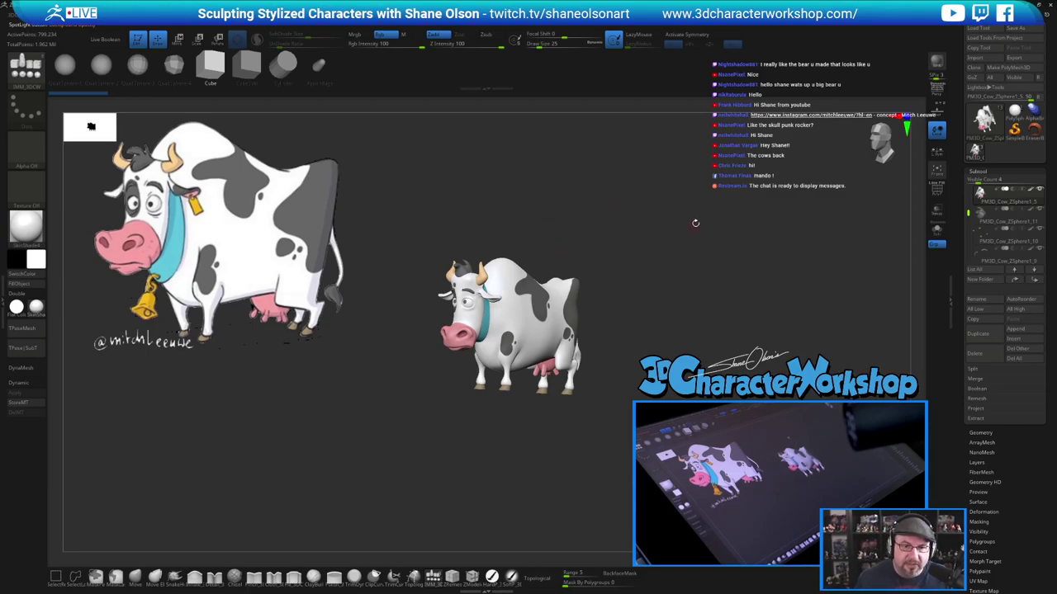
{"action": "mouse_move", "coordinate": [688, 239]}
{"action": "left_mouse_down", "text": "alt"}
{"action": "mouse_move", "coordinate": [688, 250]}
{"action": "mouse_move", "coordinate": [684, 235]}
{"action": "left_mouse_up", "text": "alt"}
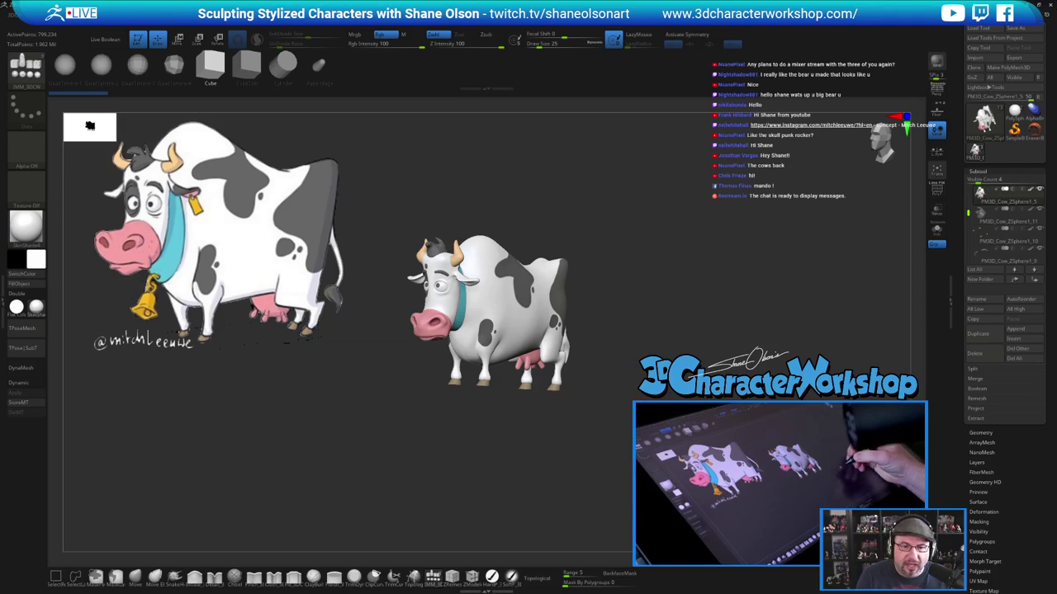
{"action": "left_click_drag", "start_coordinate": [686, 236], "coordinate": [701, 240], "text": "alt"}
{"action": "left_click_drag", "start_coordinate": [663, 386], "coordinate": [647, 399]}
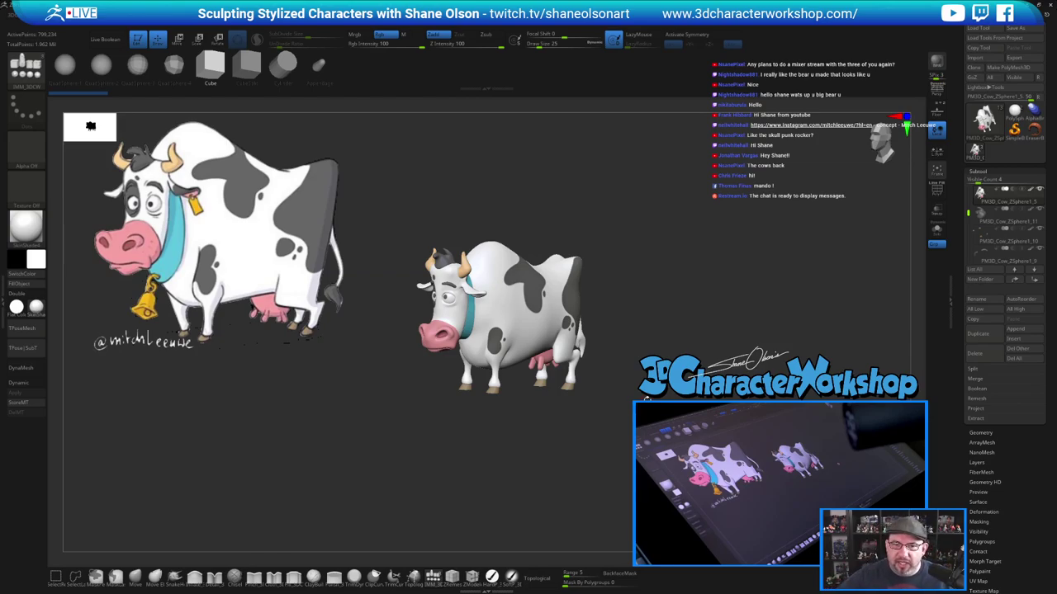
{"action": "left_click_drag", "start_coordinate": [649, 357], "coordinate": [671, 355]}
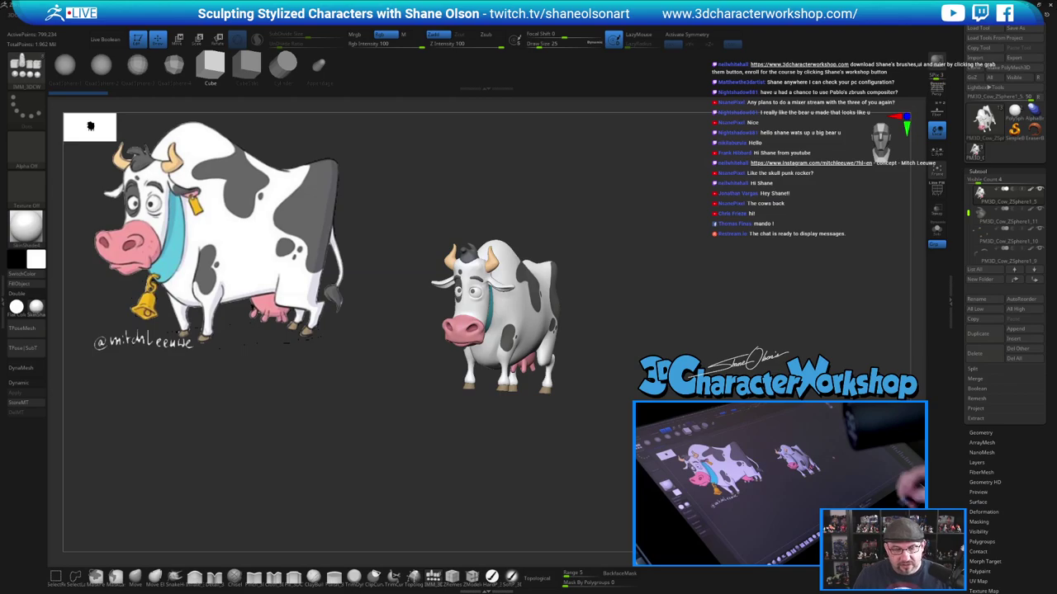
Paint the front of the cow's near ear dark grey using the hard paint brush at draw size 44
{"action": "left_click_drag", "start_coordinate": [632, 338], "coordinate": [632, 413]}
{"action": "mouse_move", "coordinate": [673, 360]}
{"action": "left_mouse_down", "text": "alt"}
{"action": "mouse_move", "coordinate": [686, 323]}
{"action": "mouse_move", "coordinate": [704, 335]}
{"action": "mouse_move", "coordinate": [661, 312]}
{"action": "left_mouse_up", "text": "alt"}
{"action": "left_click", "coordinate": [492, 577]}
{"action": "key", "text": "c"}
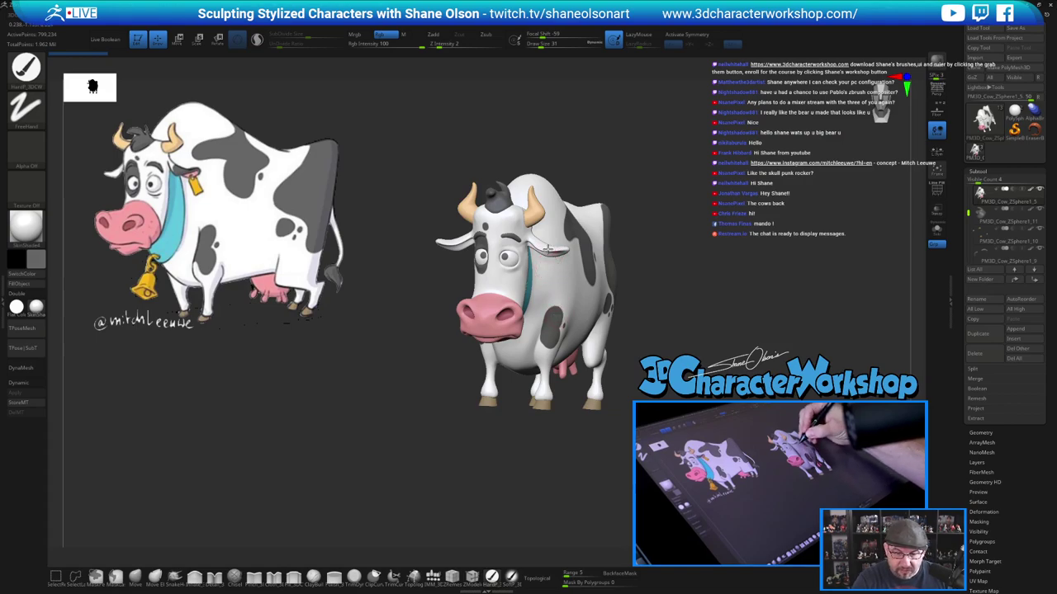
{"action": "left_click_drag", "start_coordinate": [666, 322], "coordinate": [642, 326]}
{"action": "key", "text": "space"}
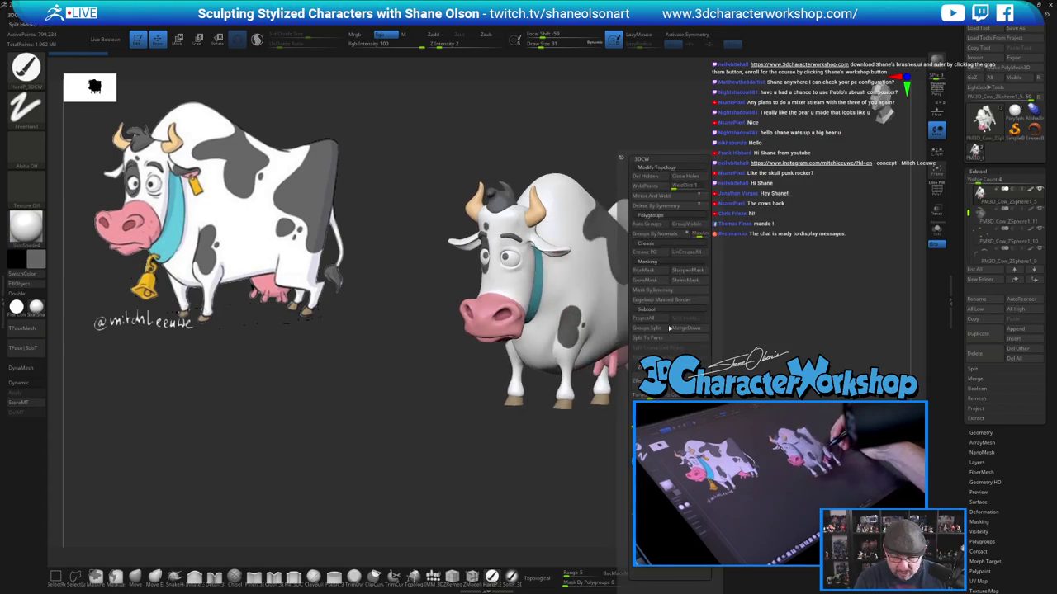
{"action": "left_click_drag", "start_coordinate": [723, 307], "coordinate": [700, 285], "text": "alt"}
{"action": "key", "text": "s"}
{"action": "left_click", "coordinate": [670, 250]}
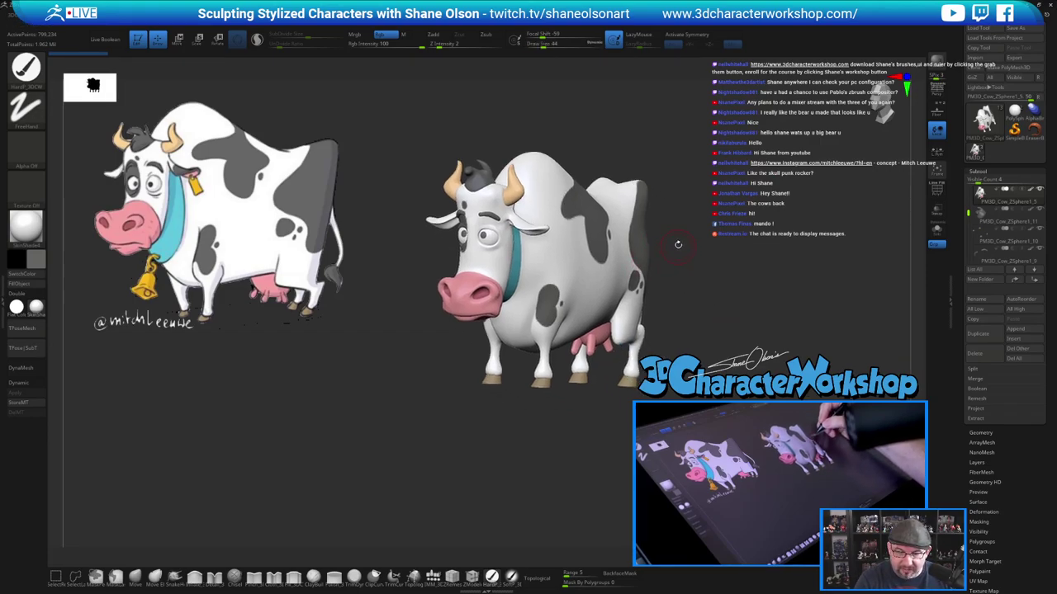
{"action": "left_click_drag", "start_coordinate": [676, 244], "coordinate": [670, 217]}
{"action": "left_click_drag", "start_coordinate": [545, 231], "coordinate": [537, 231]}
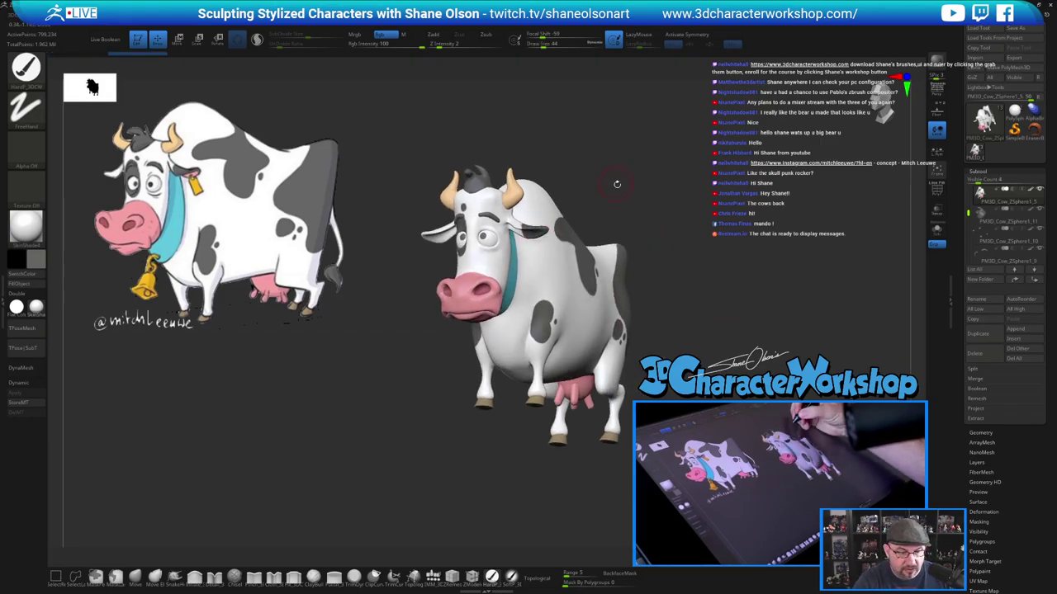
Extend the dark grey paint over the top of the near ear with the brush at draw size 33
{"action": "left_click_drag", "start_coordinate": [616, 184], "coordinate": [579, 269]}
{"action": "key", "text": "s"}
{"action": "left_click", "coordinate": [583, 347]}
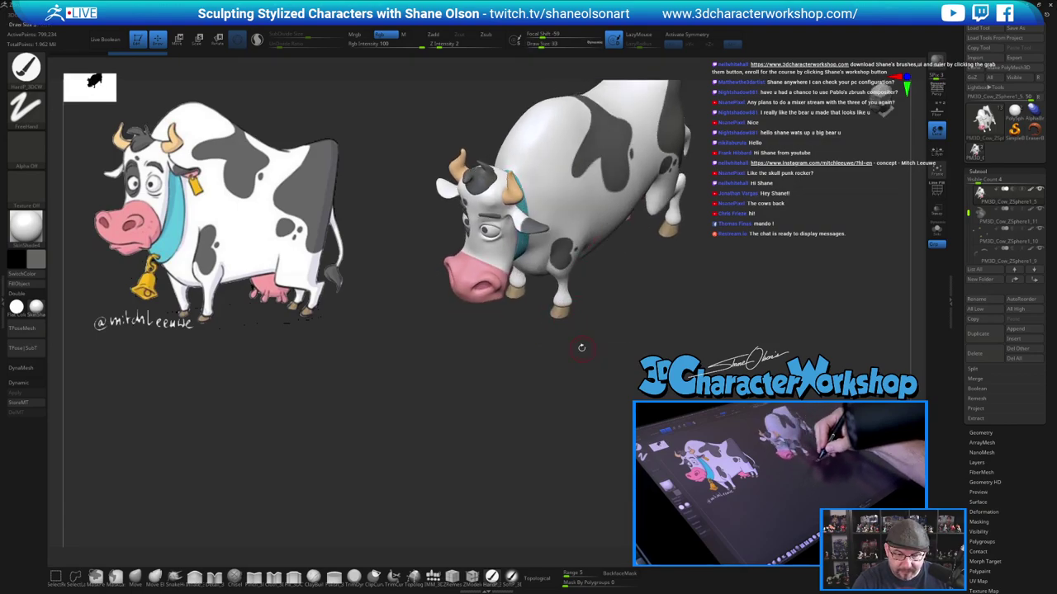
{"action": "mouse_move", "coordinate": [540, 227]}
{"action": "left_mouse_down"}
{"action": "mouse_move", "coordinate": [529, 226]}
{"action": "mouse_move", "coordinate": [545, 227]}
{"action": "left_mouse_up"}
Try an edit at the cow's rear near the tail with the Move brush at draw size 104, and undo it
{"action": "left_click_drag", "start_coordinate": [663, 351], "coordinate": [652, 300]}
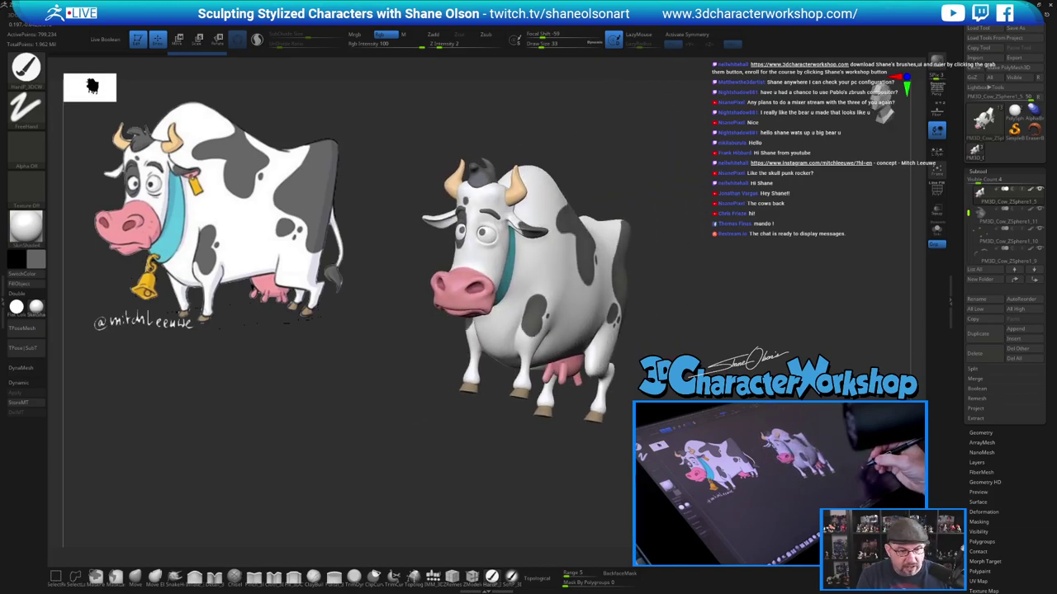
{"action": "left_click_drag", "start_coordinate": [652, 300], "coordinate": [615, 300]}
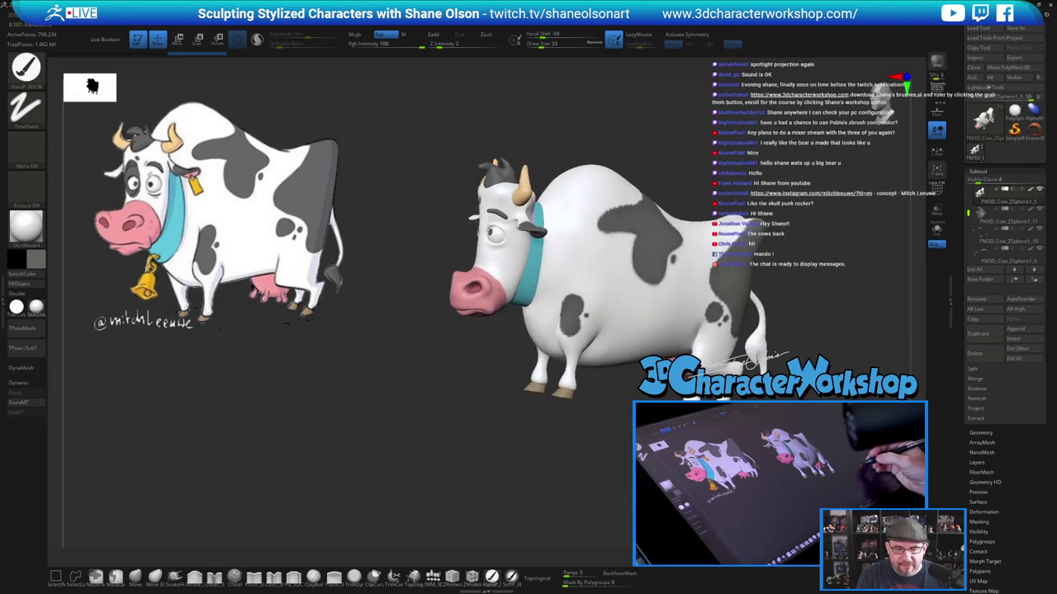
{"action": "left_click_drag", "start_coordinate": [792, 396], "coordinate": [740, 368]}
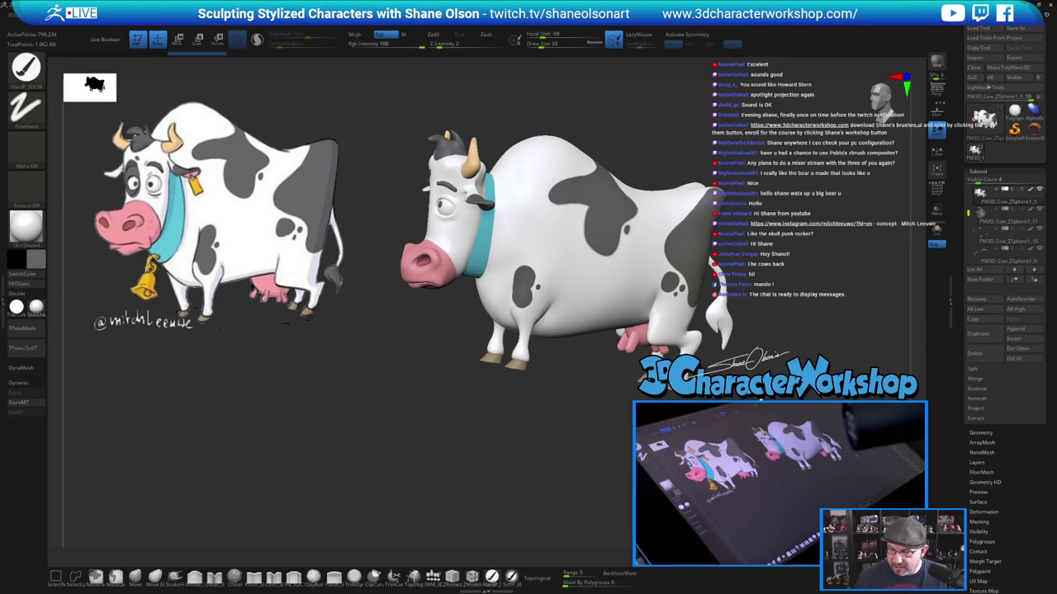
{"action": "left_click_drag", "start_coordinate": [776, 342], "coordinate": [749, 345], "text": "alt"}
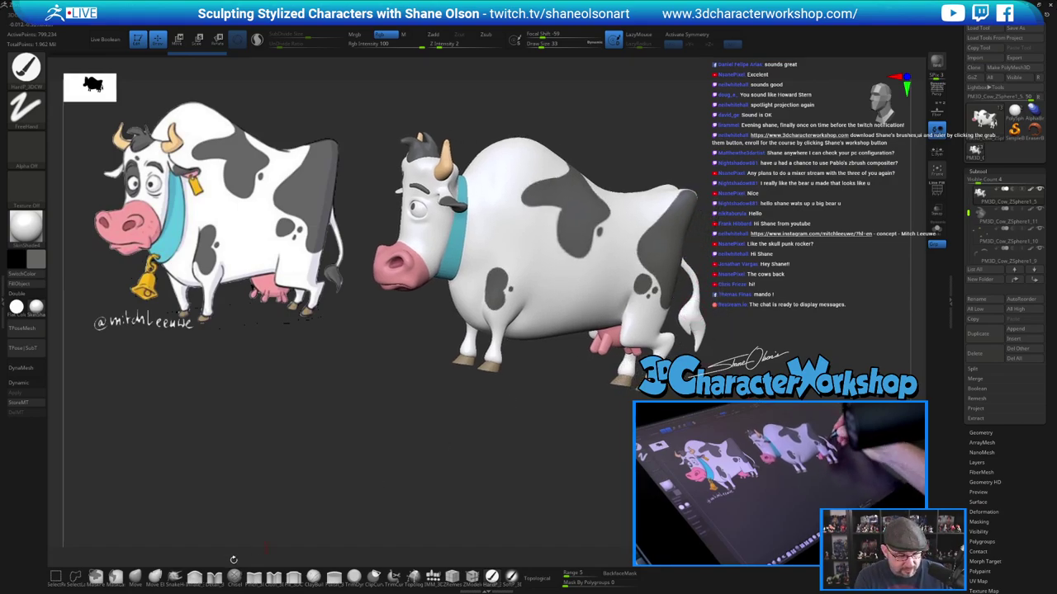
{"action": "left_click", "coordinate": [136, 578]}
{"action": "key", "text": "s"}
{"action": "mouse_move", "coordinate": [738, 299]}
{"action": "left_mouse_down"}
{"action": "mouse_move", "coordinate": [744, 277]}
{"action": "mouse_move", "coordinate": [734, 274]}
{"action": "mouse_move", "coordinate": [746, 286]}
{"action": "mouse_move", "coordinate": [689, 286]}
{"action": "left_mouse_up"}
{"action": "key", "text": "s"}
{"action": "key", "text": "s"}
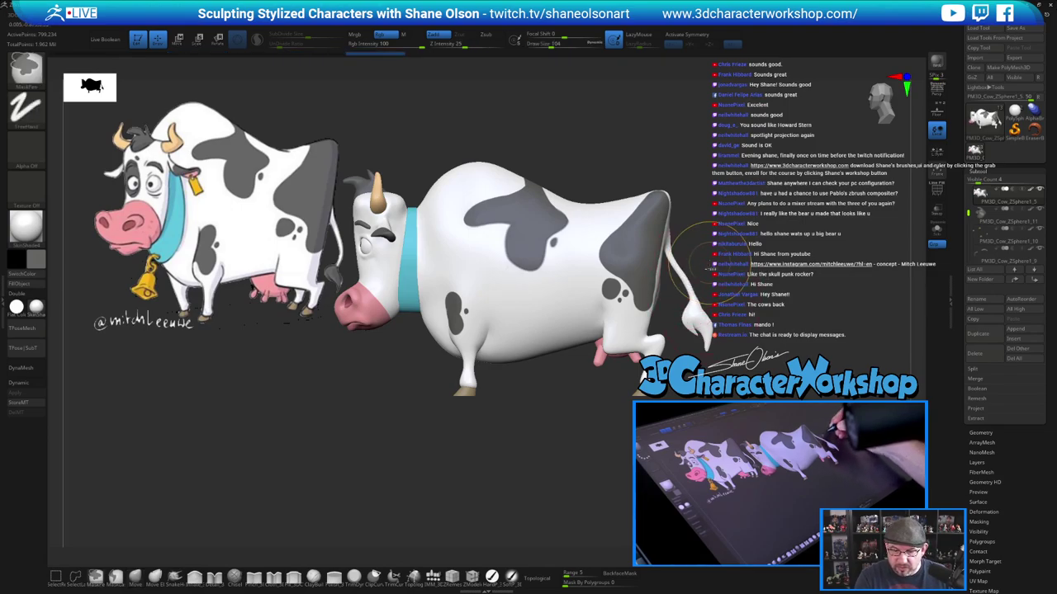
{"action": "key", "text": "ctrl+z"}
{"action": "key", "text": "ctrl+z"}
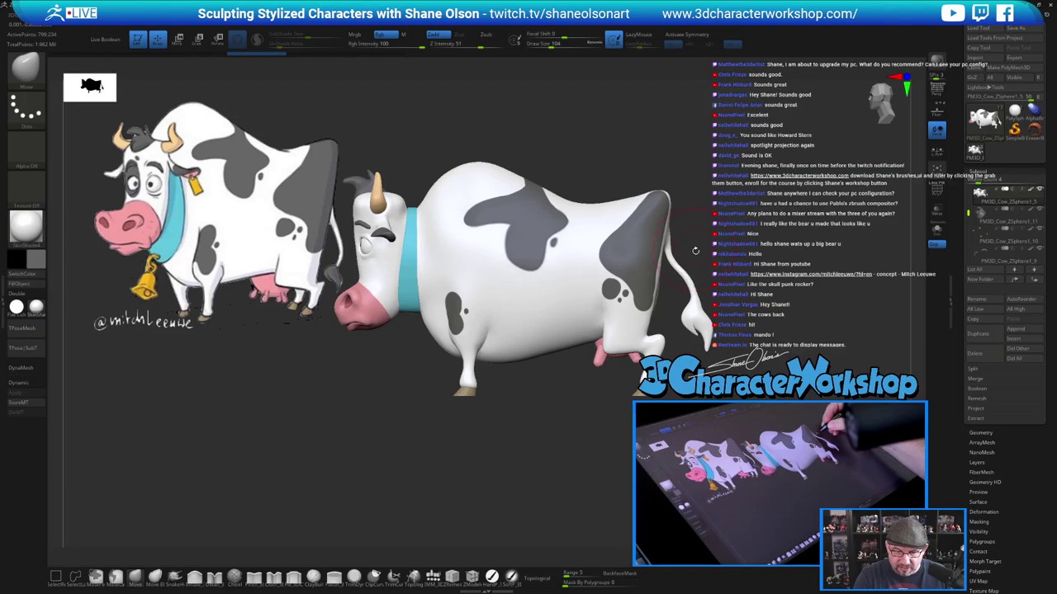
Set the draw size to 54 and invert the tail mask so the body is protected and only the tail can be edited
{"action": "mouse_move", "coordinate": [713, 254]}
{"action": "left_mouse_down", "text": "alt"}
{"action": "mouse_move", "coordinate": [688, 276]}
{"action": "mouse_move", "coordinate": [698, 278]}
{"action": "mouse_move", "coordinate": [683, 266]}
{"action": "mouse_move", "coordinate": [676, 280]}
{"action": "mouse_move", "coordinate": [624, 291]}
{"action": "mouse_move", "coordinate": [652, 404]}
{"action": "mouse_move", "coordinate": [717, 416]}
{"action": "mouse_move", "coordinate": [686, 402]}
{"action": "left_mouse_up", "text": "alt"}
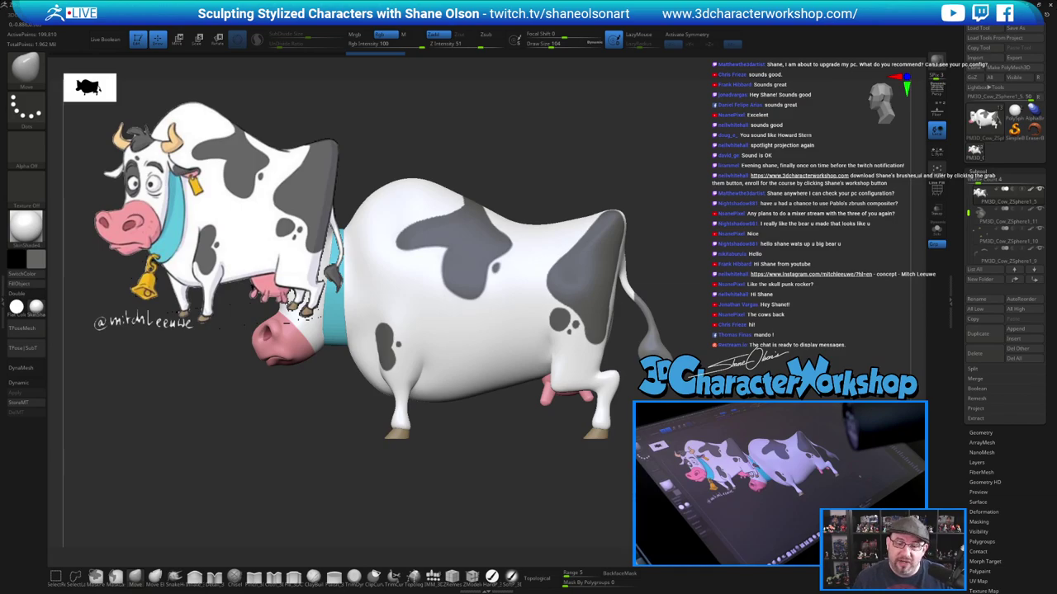
{"action": "key", "text": "s"}
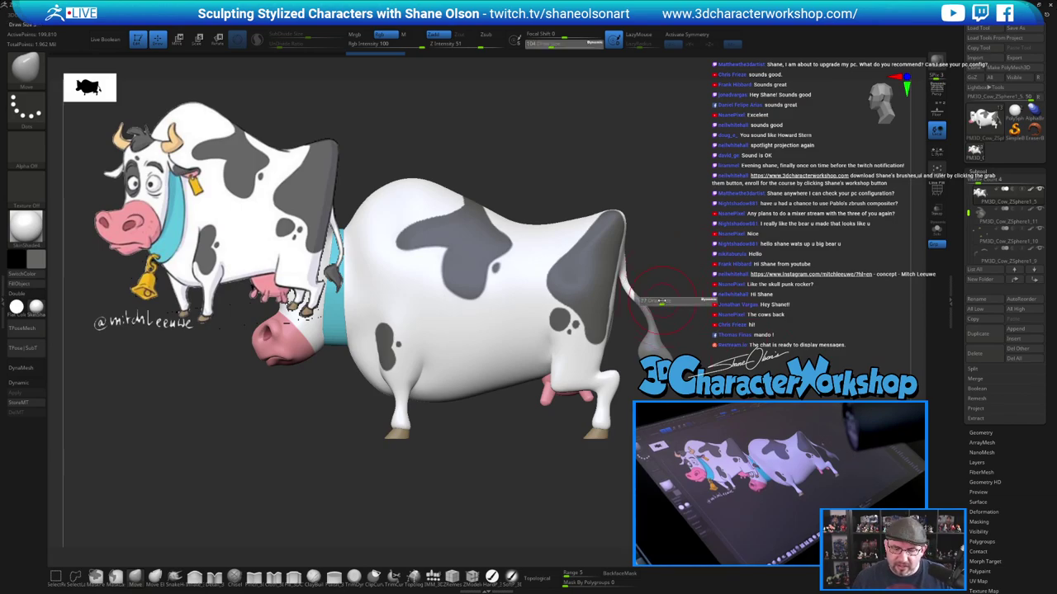
{"action": "left_click_drag", "start_coordinate": [664, 302], "coordinate": [656, 302]}
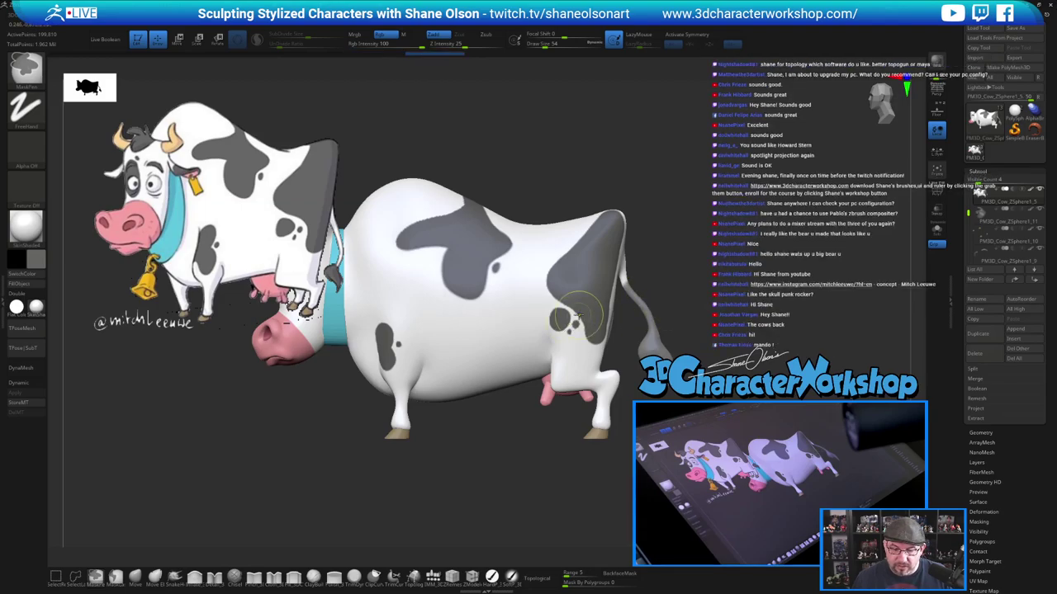
{"action": "left_click", "coordinate": [714, 231], "text": "ctrl"}
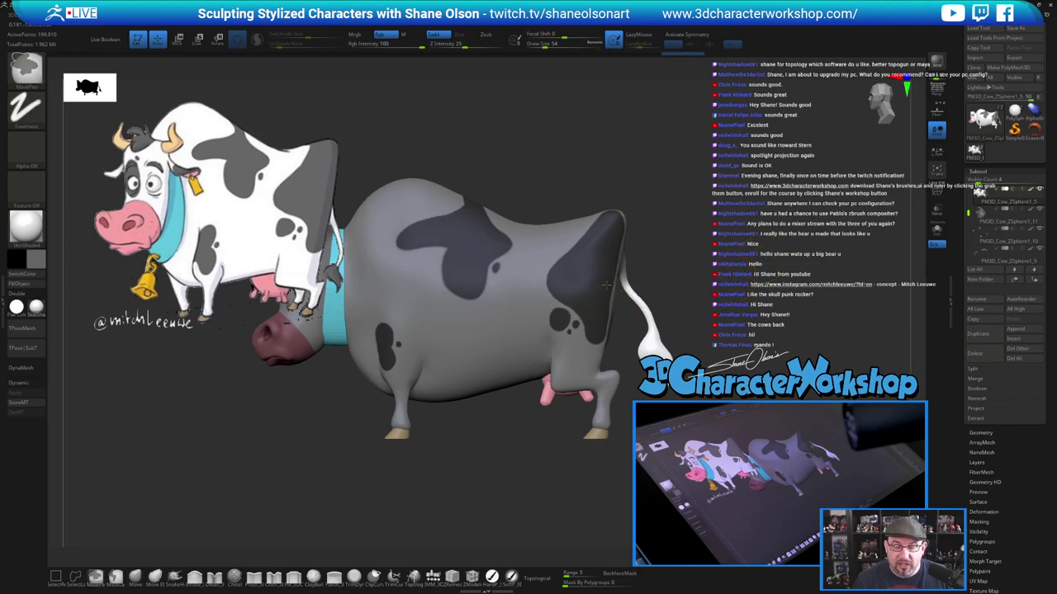
Try rotating the unmasked tail downward with the Gizmo placed at the tail's base, and undo it
{"action": "key", "text": "w"}
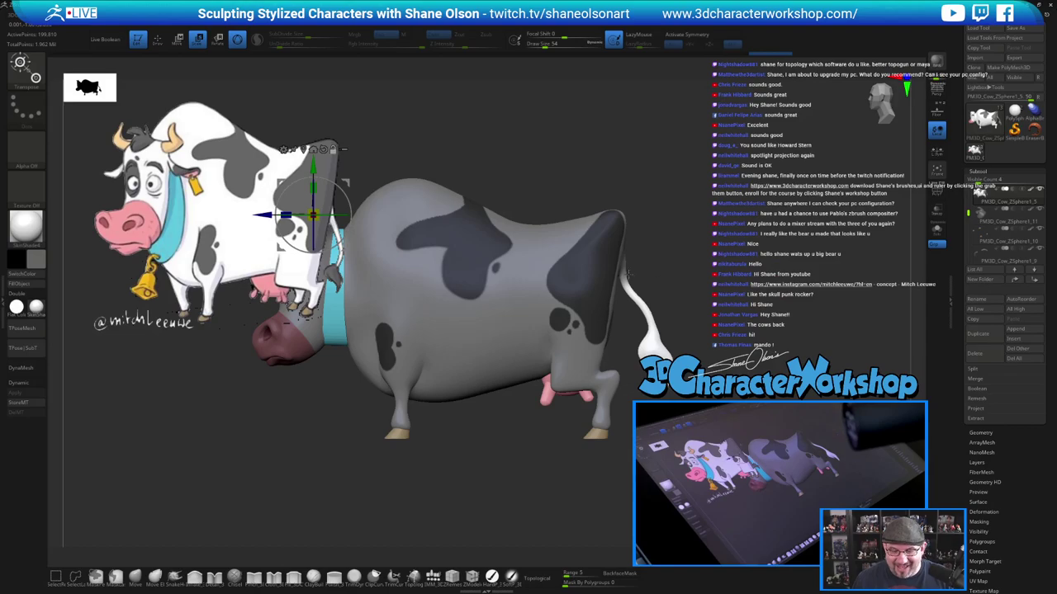
{"action": "left_click", "coordinate": [623, 270], "text": "alt"}
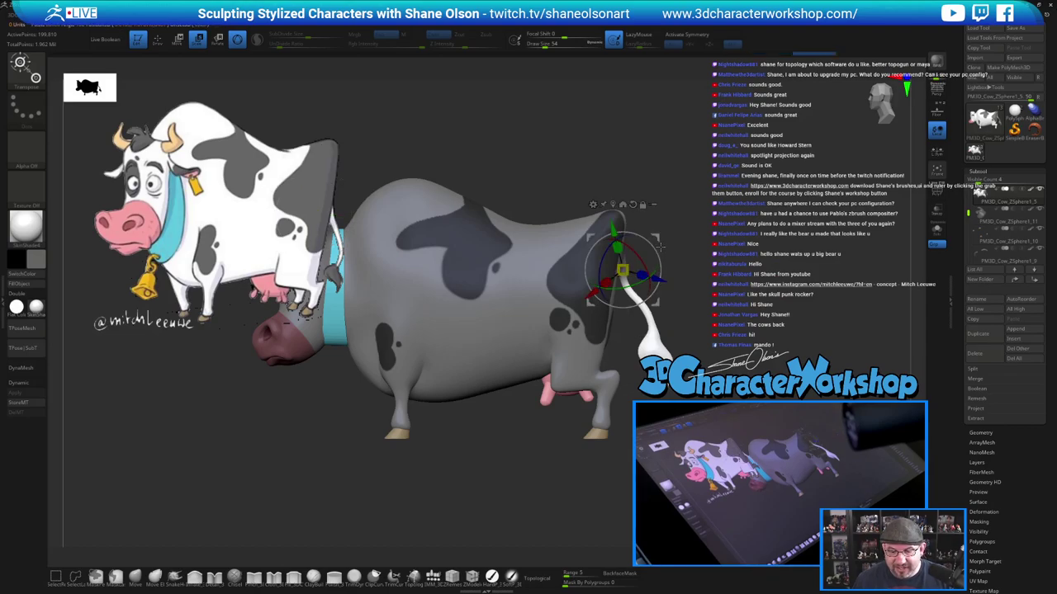
{"action": "left_click_drag", "start_coordinate": [658, 250], "coordinate": [659, 259]}
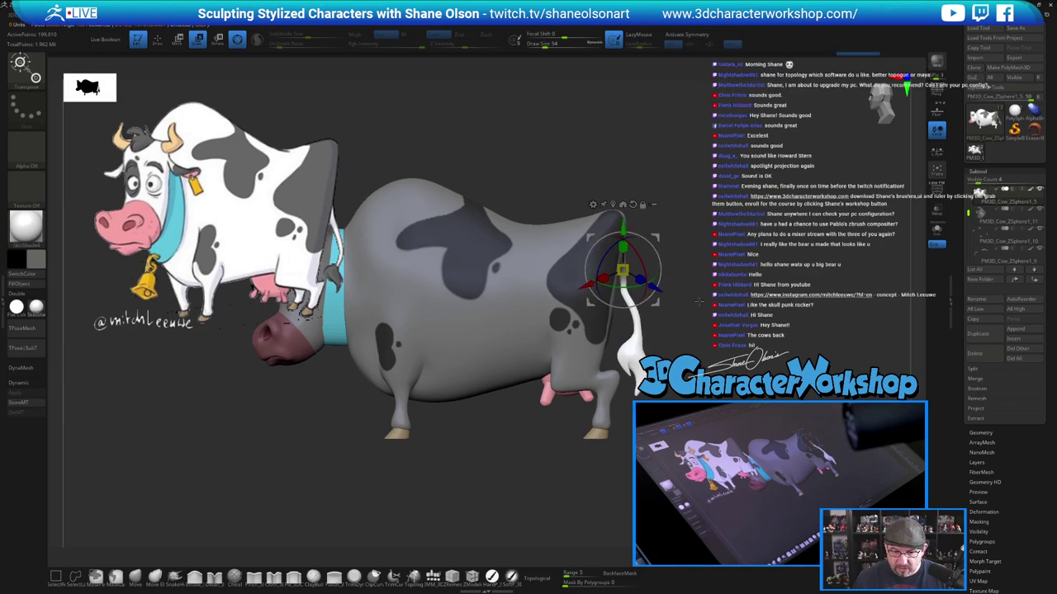
{"action": "left_click_drag", "start_coordinate": [699, 301], "coordinate": [669, 314], "text": "alt"}
{"action": "key", "text": "ctrl+z"}
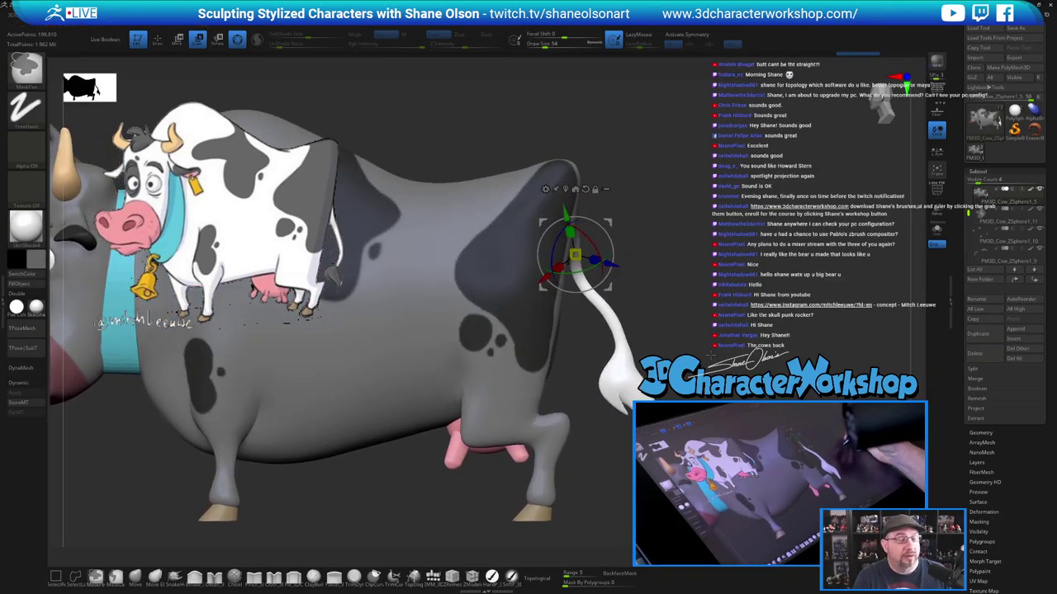
Move the Gizmo's pivot out behind the cow and try rotating the tail around it
{"action": "left_click_drag", "start_coordinate": [609, 221], "coordinate": [731, 192], "text": "alt"}
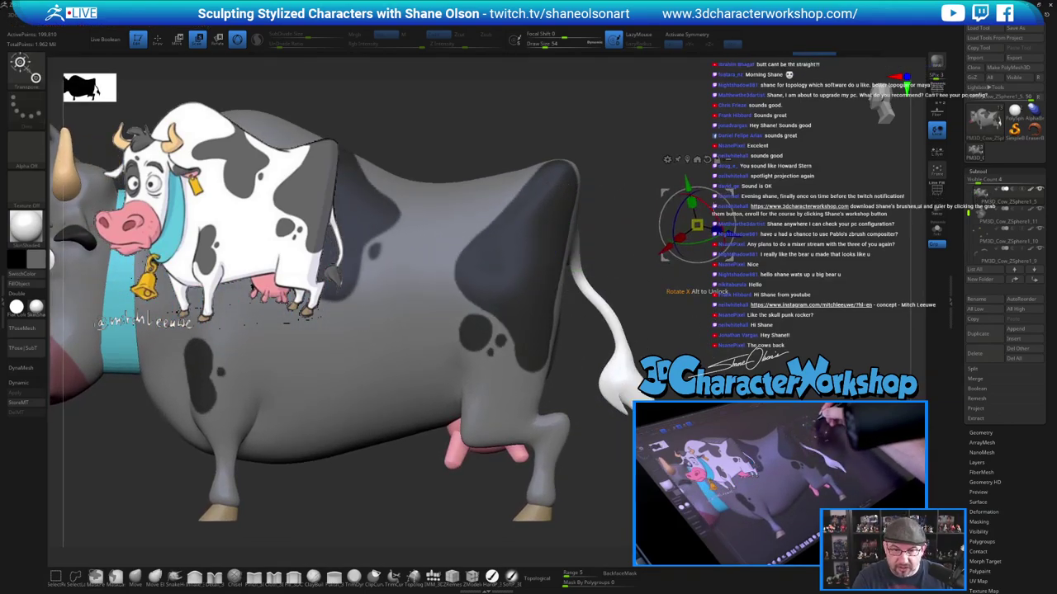
{"action": "left_click_drag", "start_coordinate": [634, 269], "coordinate": [612, 277]}
{"action": "left_click_drag", "start_coordinate": [672, 308], "coordinate": [704, 300]}
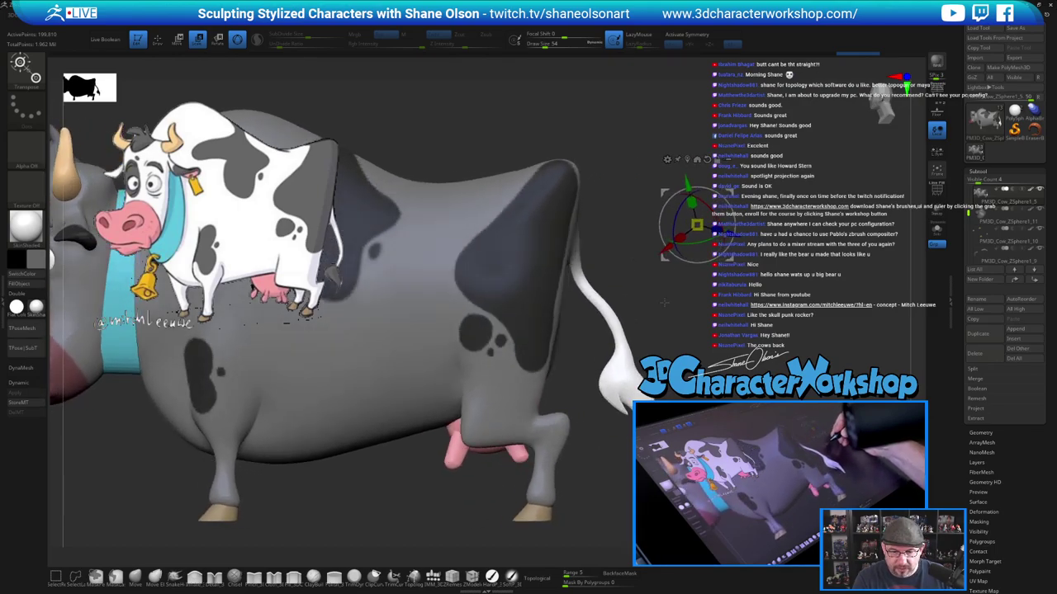
{"action": "left_click_drag", "start_coordinate": [633, 257], "coordinate": [647, 243], "text": "alt"}
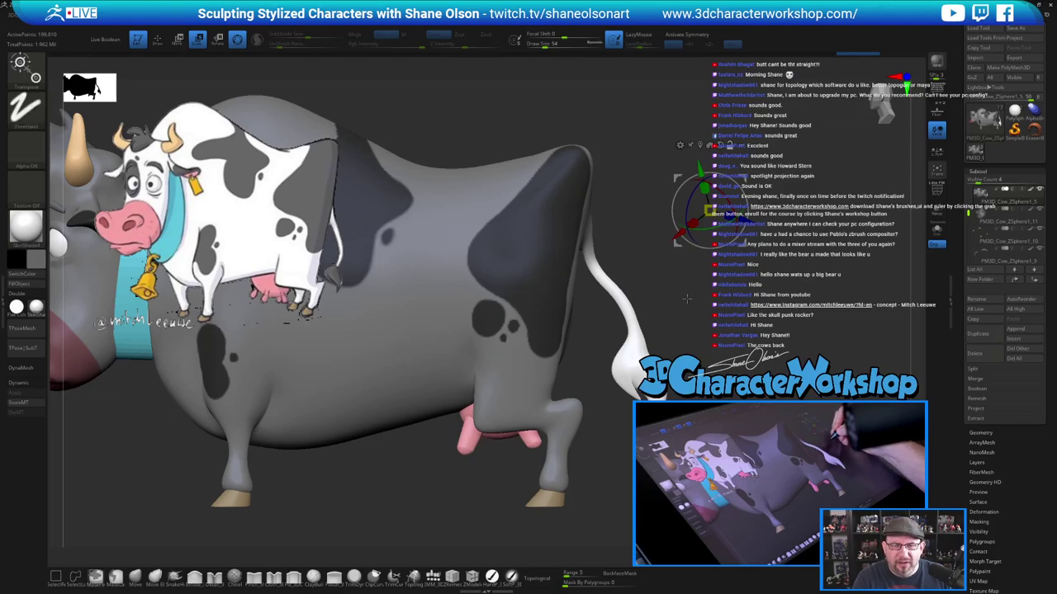
{"action": "left_click_drag", "start_coordinate": [688, 292], "coordinate": [733, 300], "text": "alt"}
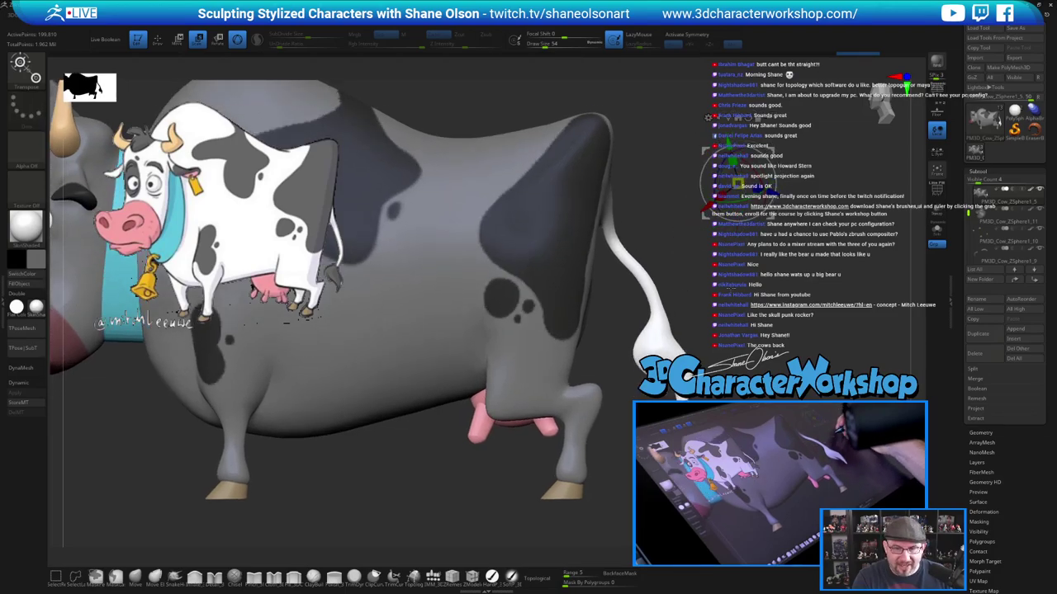
Clear the mask and nudge the upper part of the tail into shape with the Move brush at draw size 44
{"action": "key", "text": "q"}
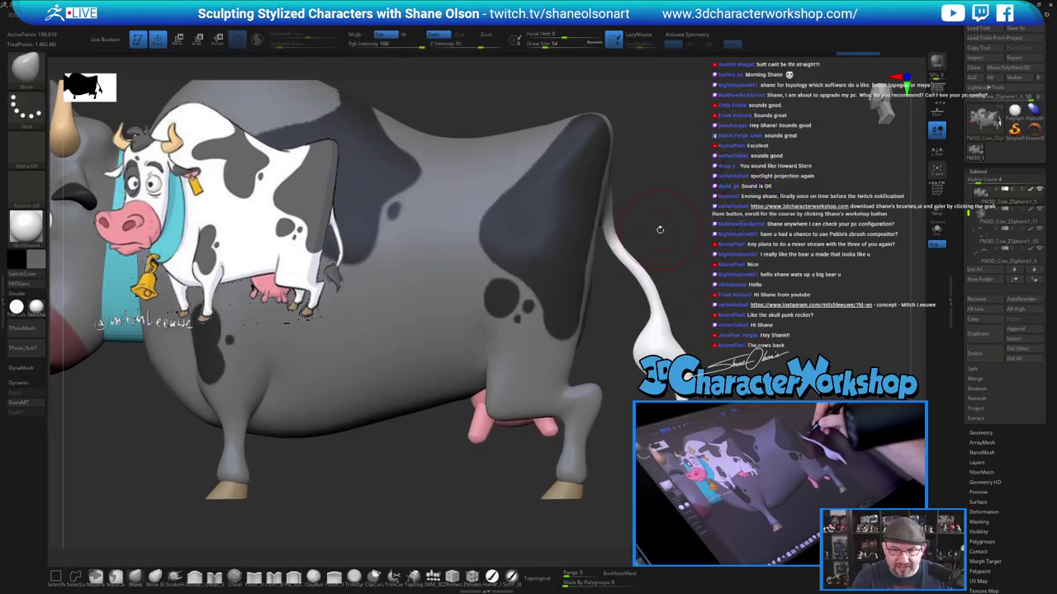
{"action": "left_click_drag", "start_coordinate": [661, 230], "coordinate": [669, 238], "text": "ctrl"}
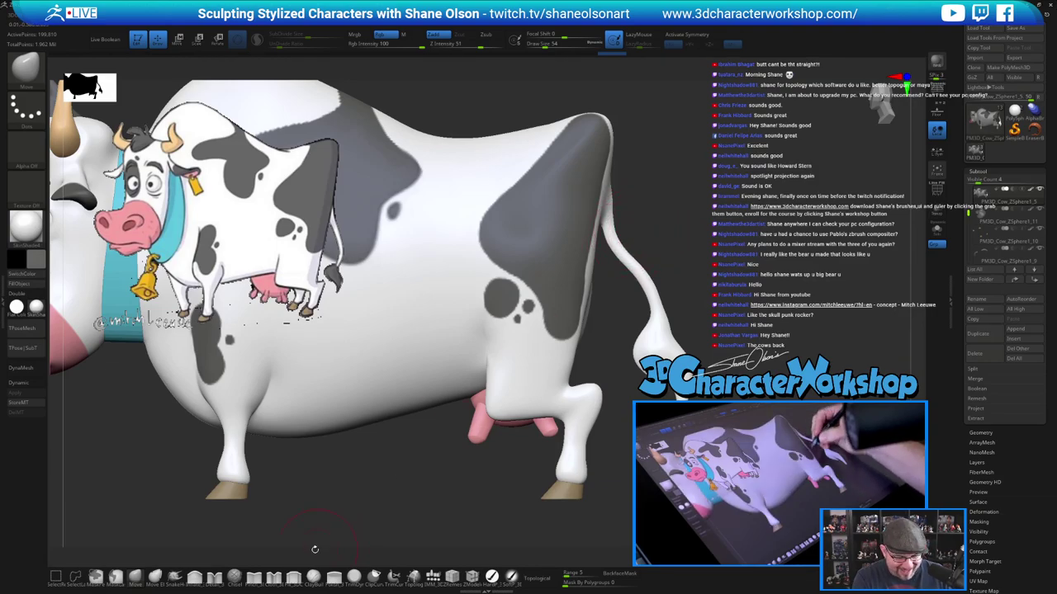
{"action": "left_click_drag", "start_coordinate": [613, 237], "coordinate": [618, 227]}
{"action": "left_click_drag", "start_coordinate": [635, 266], "coordinate": [638, 269]}
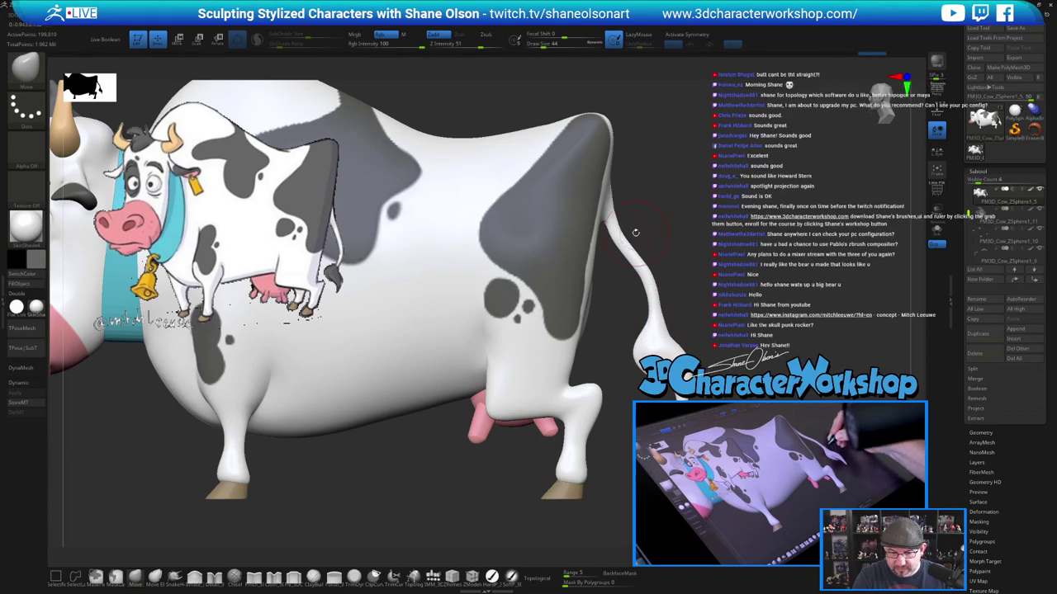
{"action": "left_click_drag", "start_coordinate": [697, 292], "coordinate": [692, 299], "text": "alt"}
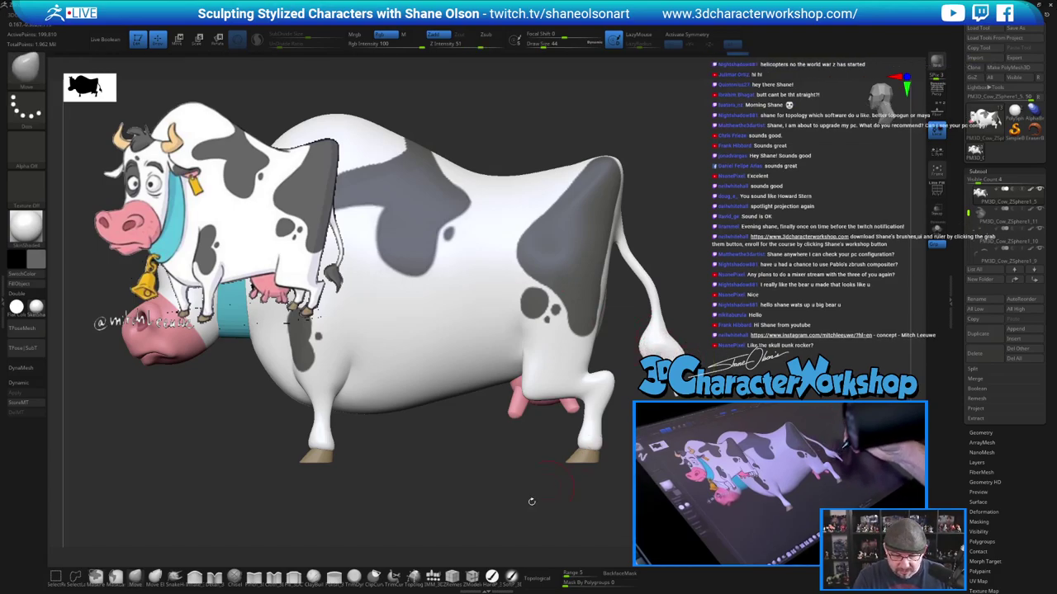
Paint the tuft at the end of the tail dark grey on both sides with the hard paint brush at draw sizes 44 and 25
{"action": "left_click", "coordinate": [492, 577]}
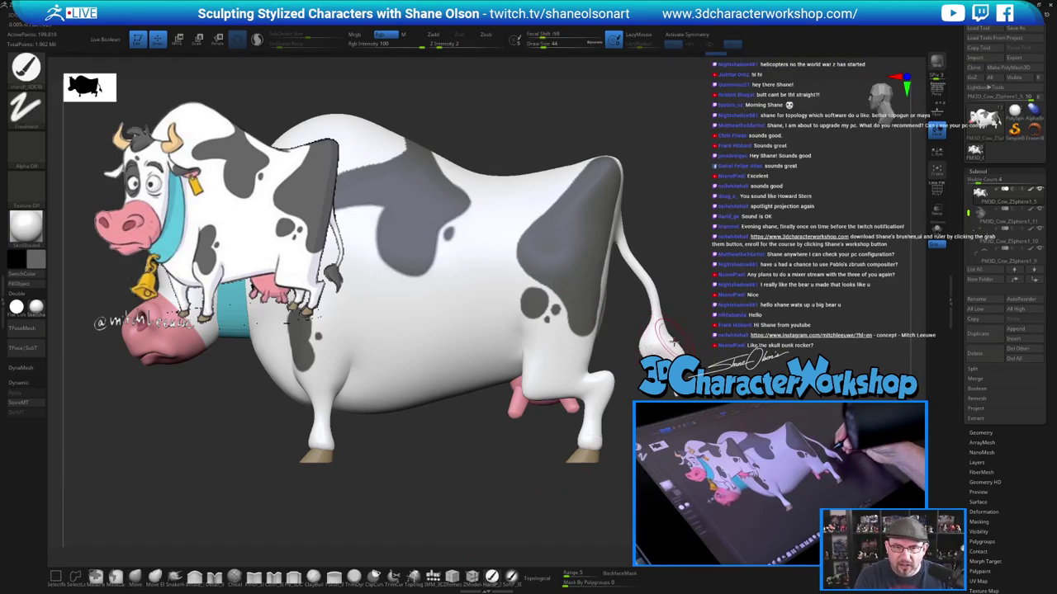
{"action": "left_click_drag", "start_coordinate": [669, 347], "coordinate": [648, 348]}
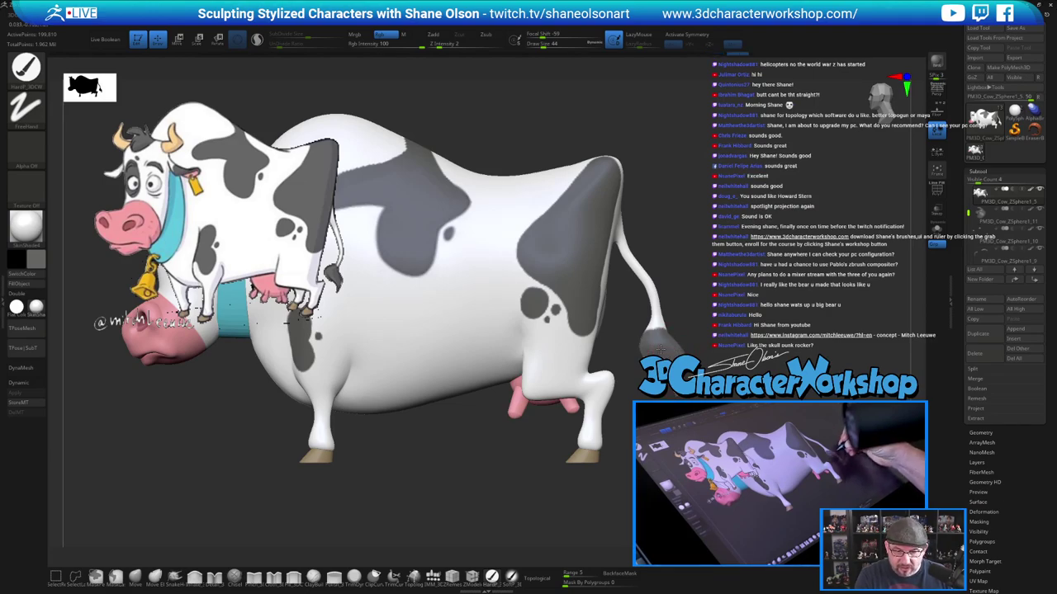
{"action": "left_click_drag", "start_coordinate": [719, 347], "coordinate": [487, 353]}
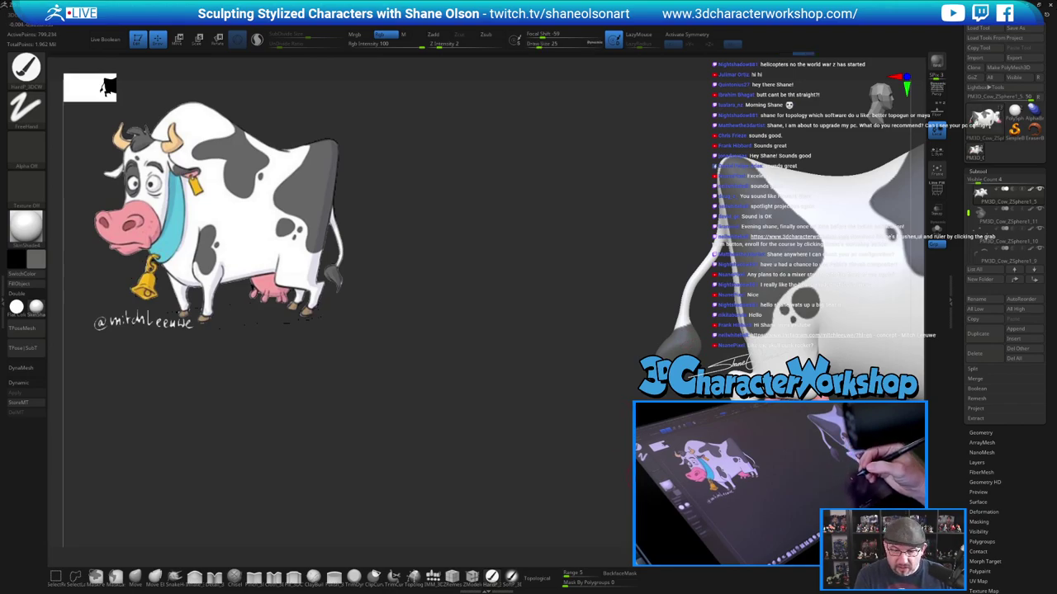
{"action": "left_click_drag", "start_coordinate": [635, 380], "coordinate": [734, 393]}
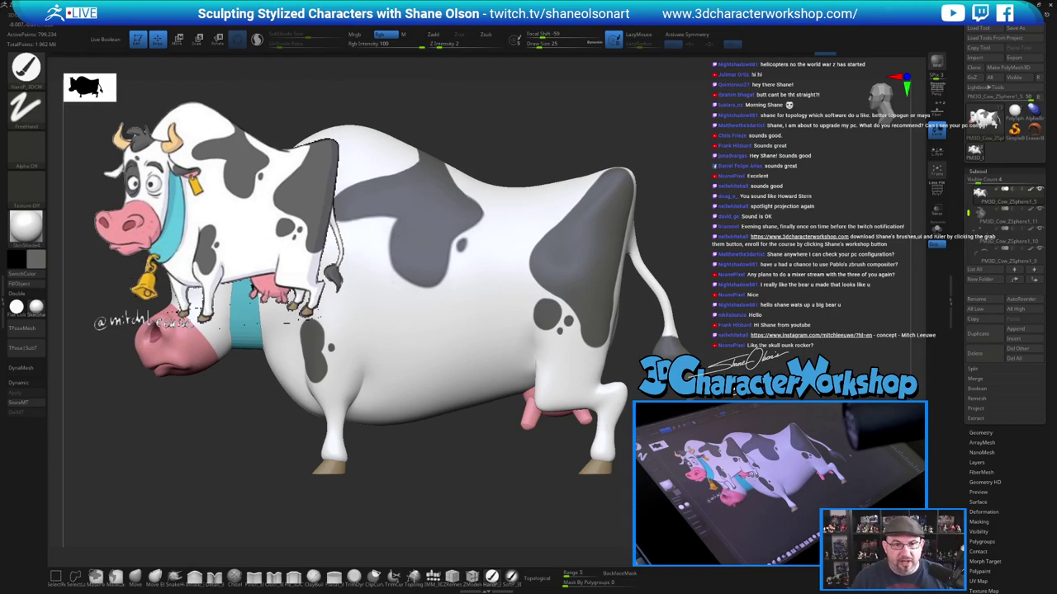
{"action": "mouse_move", "coordinate": [728, 333]}
{"action": "left_mouse_down"}
{"action": "mouse_move", "coordinate": [746, 338]}
{"action": "mouse_move", "coordinate": [724, 352]}
{"action": "left_mouse_up"}
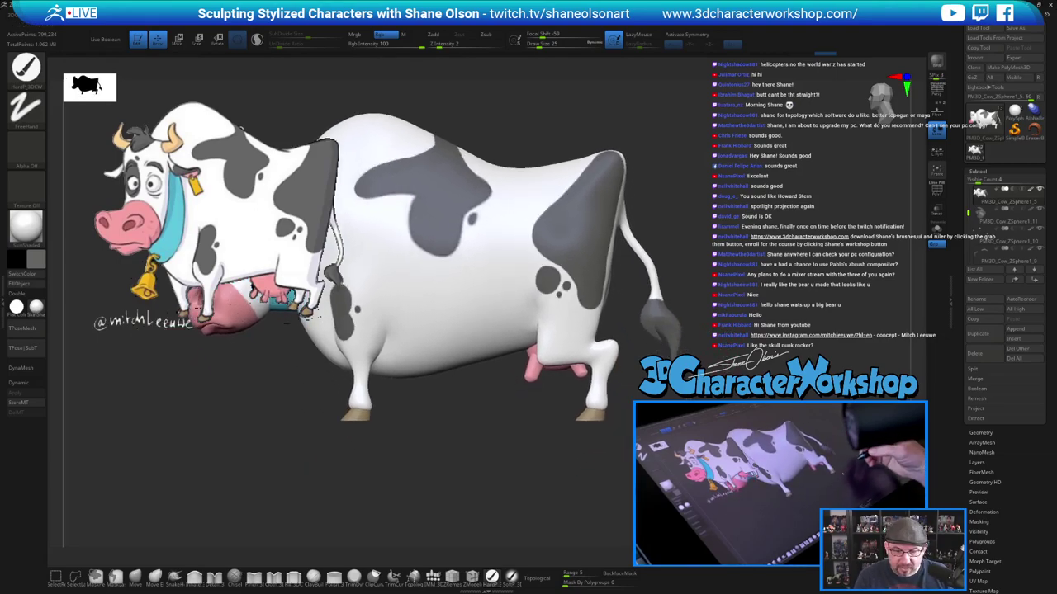
Make the horns the active subtool, check their wireframe, and smooth them at draw size 46
{"action": "left_click_drag", "start_coordinate": [735, 345], "coordinate": [777, 363], "text": "alt"}
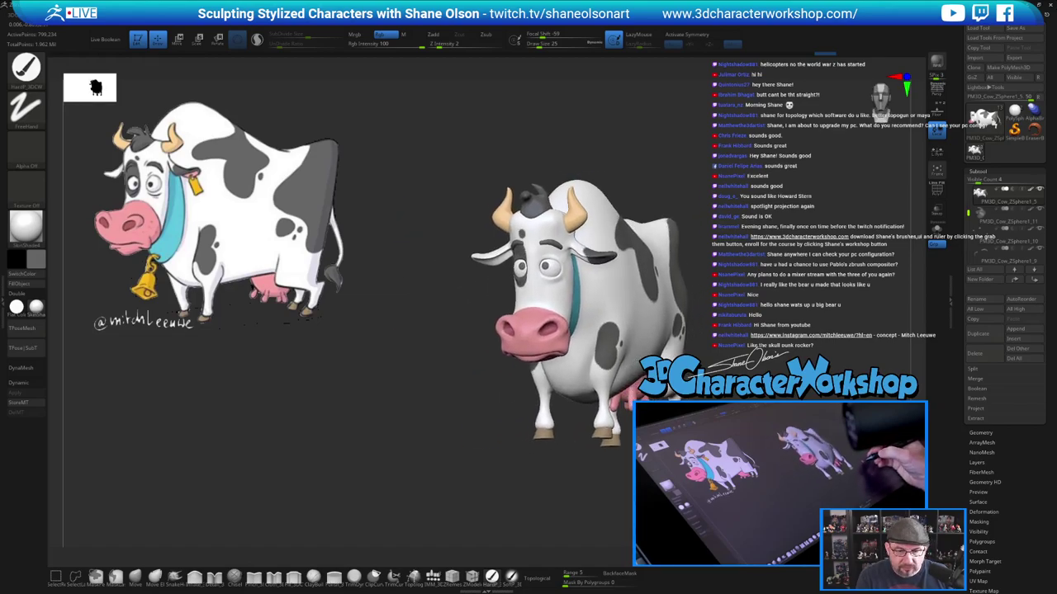
{"action": "left_click", "coordinate": [580, 213], "text": "alt"}
{"action": "left_click_drag", "start_coordinate": [474, 383], "coordinate": [436, 372], "text": "alt"}
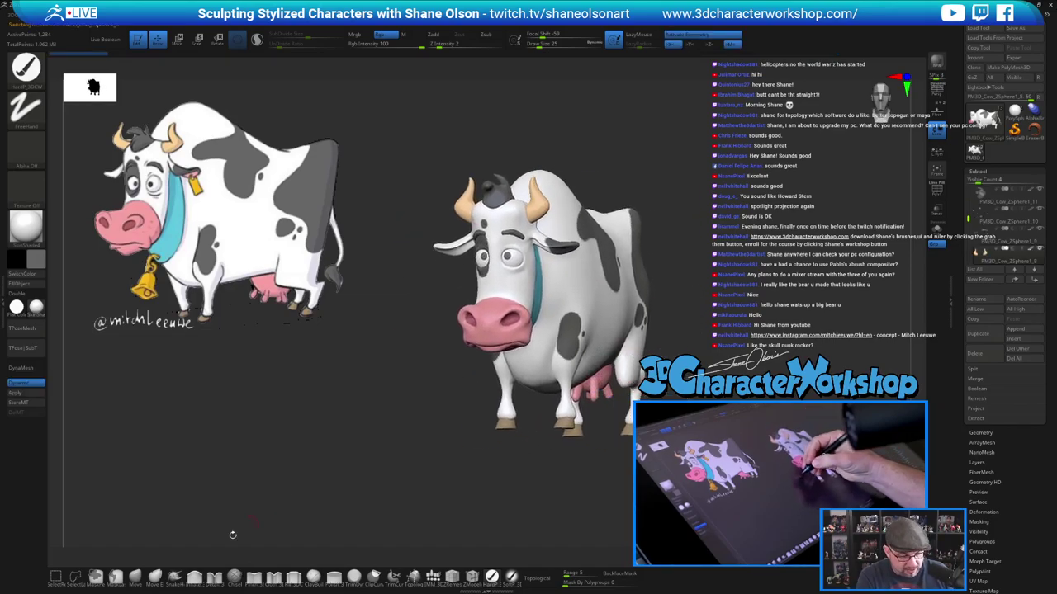
{"action": "left_click", "coordinate": [136, 577]}
{"action": "key", "text": "s"}
{"action": "left_click_drag", "start_coordinate": [373, 404], "coordinate": [378, 404]}
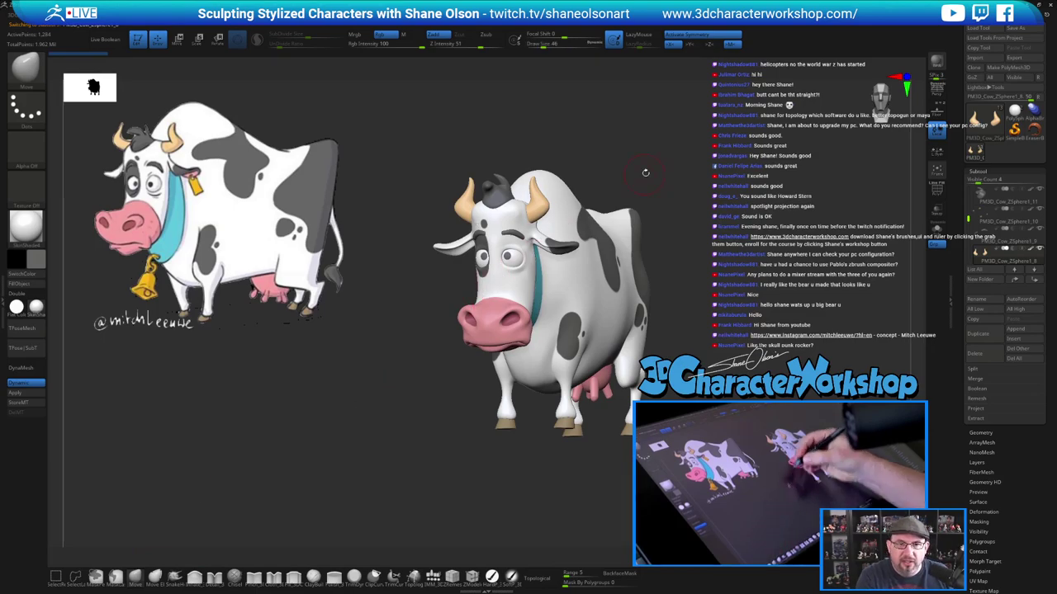
{"action": "left_click_drag", "start_coordinate": [644, 171], "coordinate": [635, 176], "text": "alt"}
{"action": "key", "text": "shift+f"}
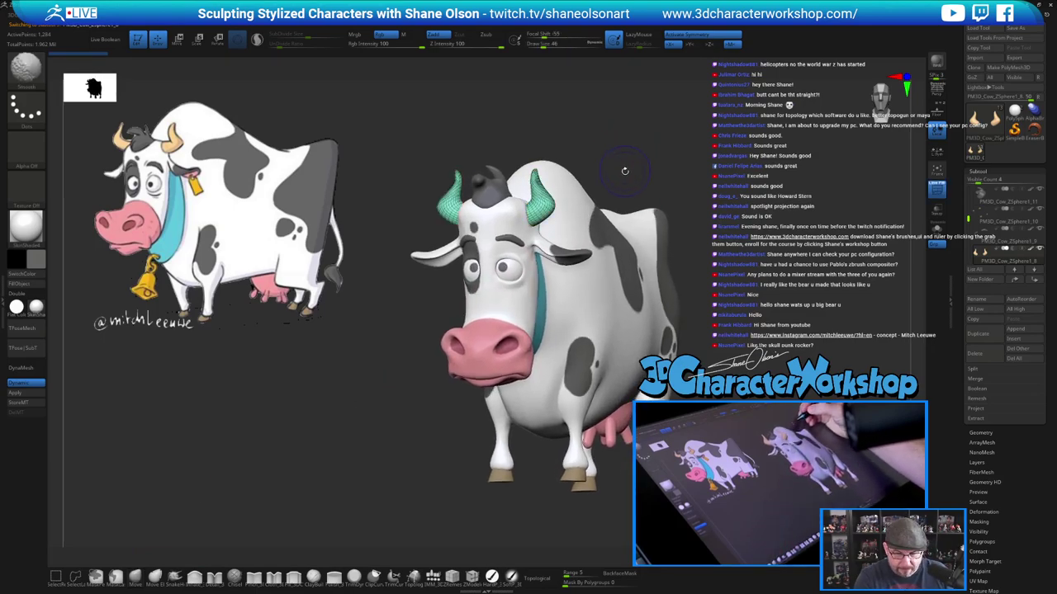
{"action": "key", "text": "shift+f"}
{"action": "mouse_move", "coordinate": [534, 213]}
{"action": "left_mouse_down", "text": "shift"}
{"action": "mouse_move", "coordinate": [537, 172]}
{"action": "mouse_move", "coordinate": [538, 182]}
{"action": "left_mouse_up", "text": "shift"}
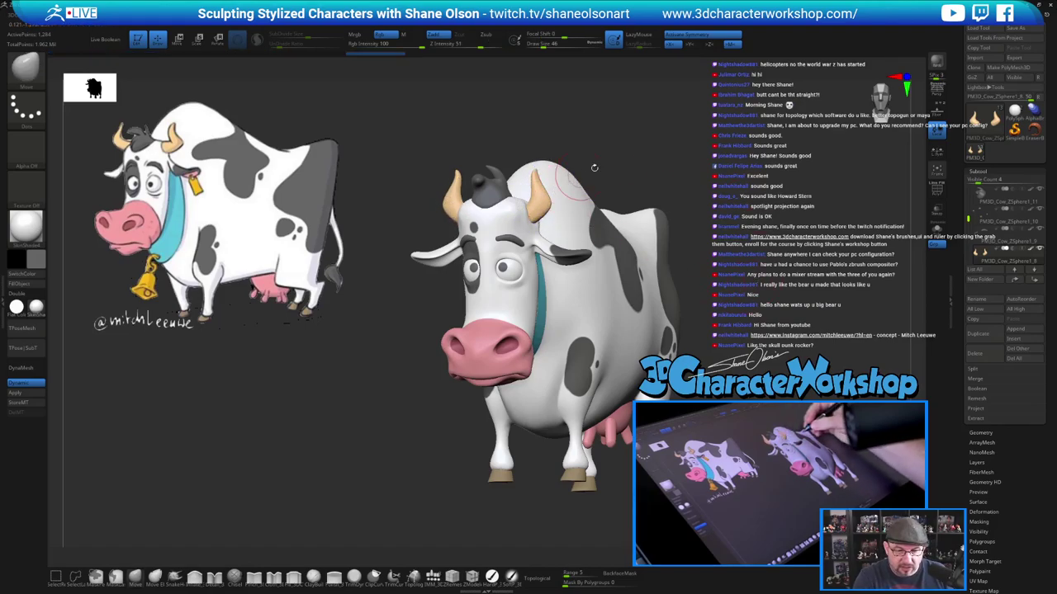
Turn off Rgb colouring and pull the horns into a wider outward curve with the SnakeHook brush at draw size 46
{"action": "left_click_drag", "start_coordinate": [653, 160], "coordinate": [726, 167]}
{"action": "left_click_drag", "start_coordinate": [541, 206], "coordinate": [534, 205]}
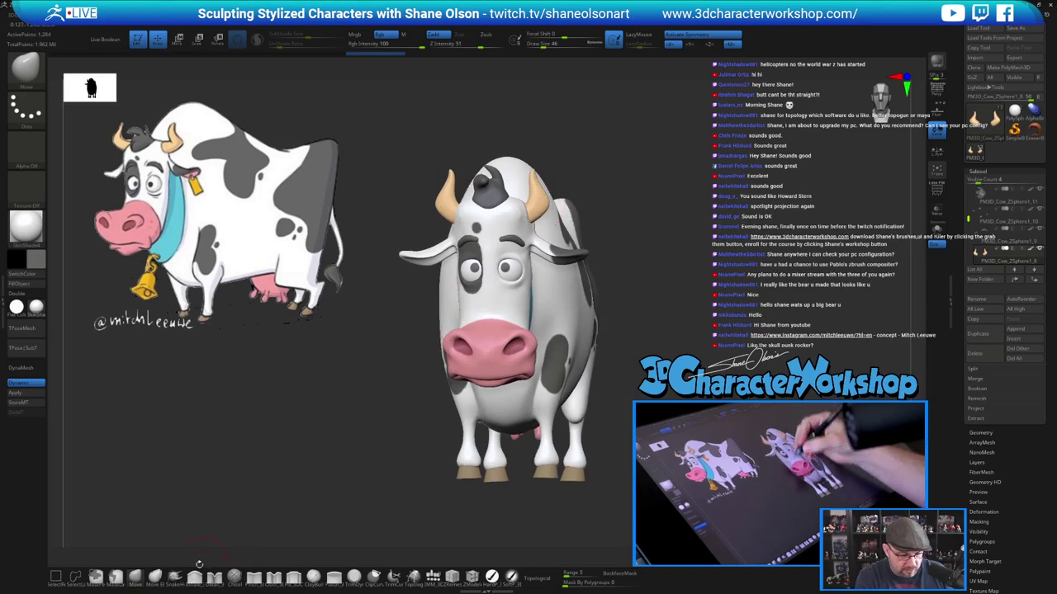
{"action": "left_click", "coordinate": [175, 578]}
{"action": "left_click", "coordinate": [386, 35]}
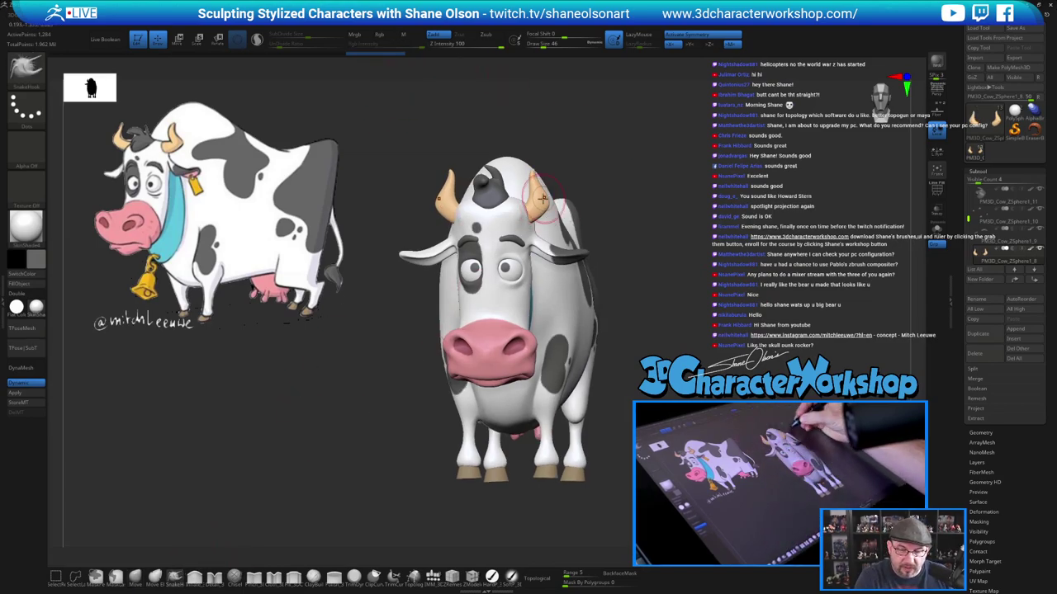
{"action": "mouse_move", "coordinate": [530, 206]}
{"action": "left_mouse_down"}
{"action": "mouse_move", "coordinate": [527, 214]}
{"action": "mouse_move", "coordinate": [556, 203]}
{"action": "left_mouse_up"}
{"action": "mouse_move", "coordinate": [651, 217]}
{"action": "left_mouse_down"}
{"action": "mouse_move", "coordinate": [607, 221]}
{"action": "mouse_move", "coordinate": [551, 207]}
{"action": "left_mouse_up"}
{"action": "left_click_drag", "start_coordinate": [575, 167], "coordinate": [509, 368]}
{"action": "left_click_drag", "start_coordinate": [530, 255], "coordinate": [530, 242]}
{"action": "mouse_move", "coordinate": [532, 289]}
{"action": "left_mouse_down"}
{"action": "mouse_move", "coordinate": [525, 355]}
{"action": "mouse_move", "coordinate": [555, 289]}
{"action": "mouse_move", "coordinate": [537, 277]}
{"action": "left_mouse_up"}
Refine the horns' curve from the side and front with the SnakeHook brush at draw sizes 56 and 35
{"action": "key", "text": "bracketright"}
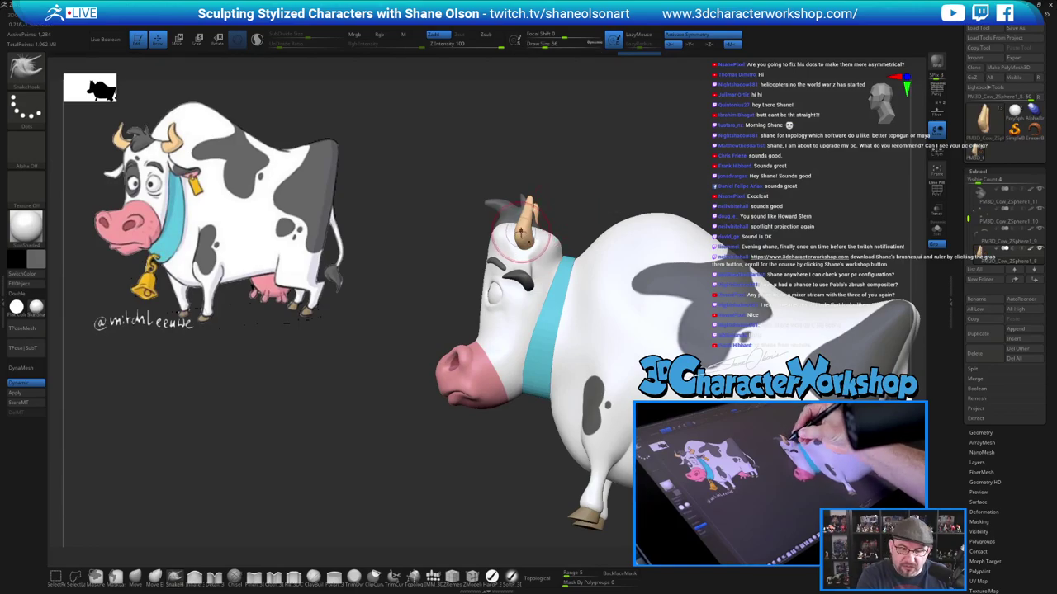
{"action": "left_click_drag", "start_coordinate": [524, 234], "coordinate": [525, 229]}
{"action": "mouse_move", "coordinate": [570, 183]}
{"action": "left_mouse_down"}
{"action": "mouse_move", "coordinate": [620, 181]}
{"action": "mouse_move", "coordinate": [600, 187]}
{"action": "mouse_move", "coordinate": [605, 214]}
{"action": "mouse_move", "coordinate": [537, 222]}
{"action": "left_mouse_up"}
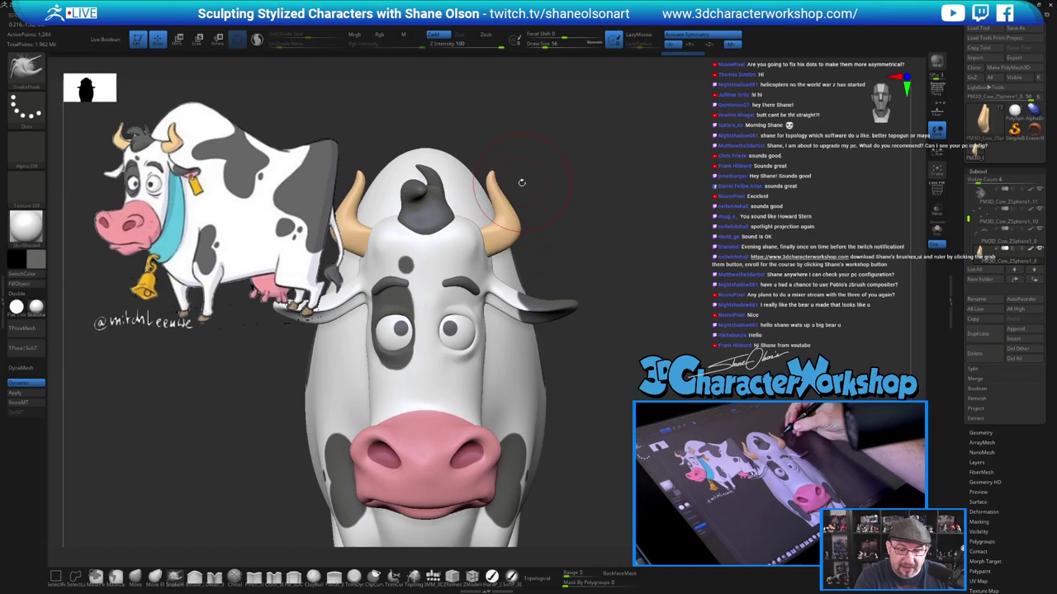
{"action": "key", "text": "s"}
{"action": "mouse_move", "coordinate": [521, 182]}
{"action": "left_mouse_down"}
{"action": "mouse_move", "coordinate": [488, 204]}
{"action": "mouse_move", "coordinate": [546, 177]}
{"action": "mouse_move", "coordinate": [590, 196]}
{"action": "left_mouse_up"}
{"action": "key", "text": "s"}
{"action": "left_click_drag", "start_coordinate": [544, 254], "coordinate": [559, 240]}
{"action": "key", "text": "s"}
{"action": "left_click_drag", "start_coordinate": [681, 271], "coordinate": [608, 283]}
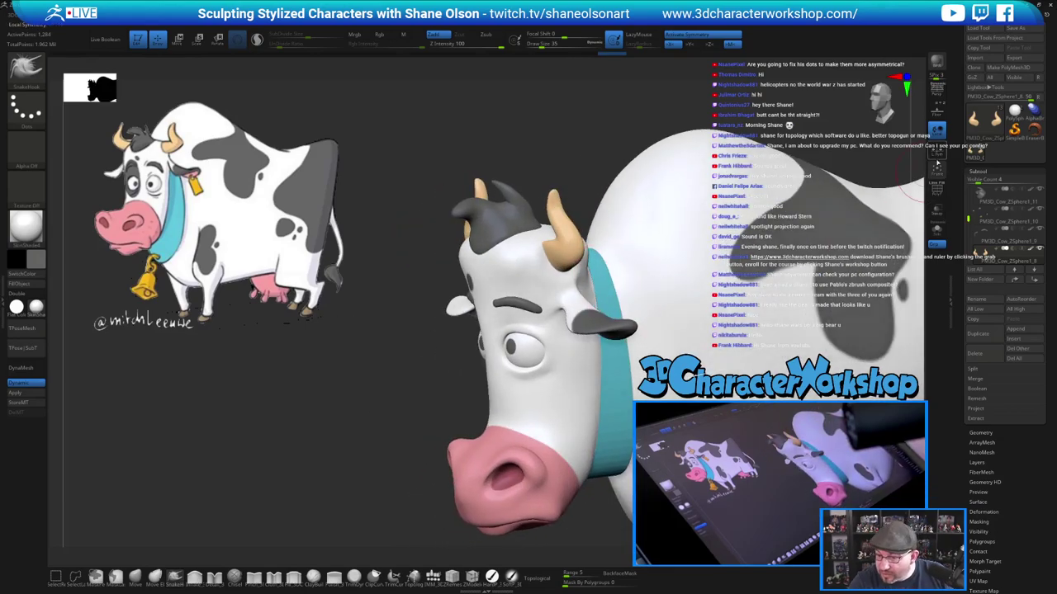
Isolate the horns, refine their rounded bases with the SnakeHook brush at draw size 35, and show the whole cow again
{"action": "left_click", "coordinate": [937, 231]}
{"action": "left_click_drag", "start_coordinate": [614, 267], "coordinate": [569, 282], "text": "alt"}
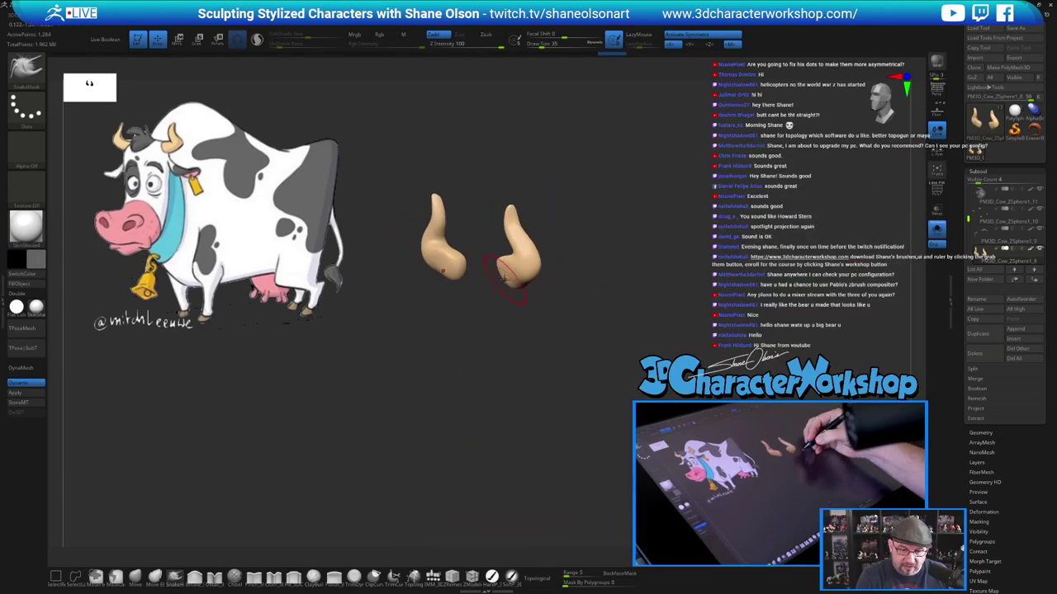
{"action": "left_click_drag", "start_coordinate": [505, 279], "coordinate": [504, 283]}
{"action": "left_click_drag", "start_coordinate": [572, 274], "coordinate": [573, 386]}
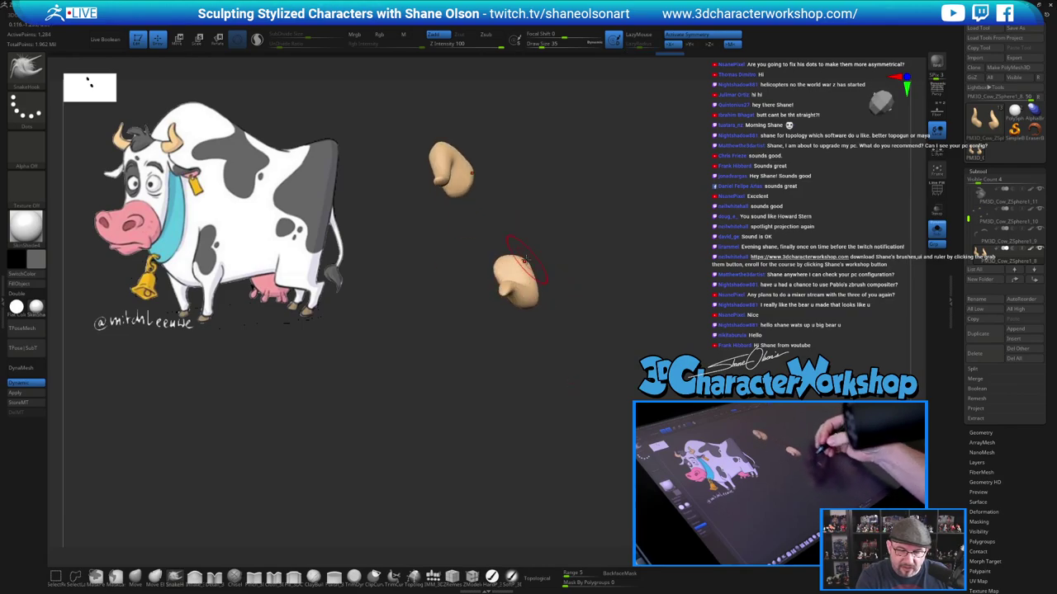
{"action": "mouse_move", "coordinate": [527, 262]}
{"action": "left_mouse_down"}
{"action": "mouse_move", "coordinate": [529, 247]}
{"action": "mouse_move", "coordinate": [581, 277]}
{"action": "mouse_move", "coordinate": [611, 328]}
{"action": "mouse_move", "coordinate": [606, 236]}
{"action": "left_mouse_up"}
{"action": "left_click_drag", "start_coordinate": [593, 278], "coordinate": [583, 228]}
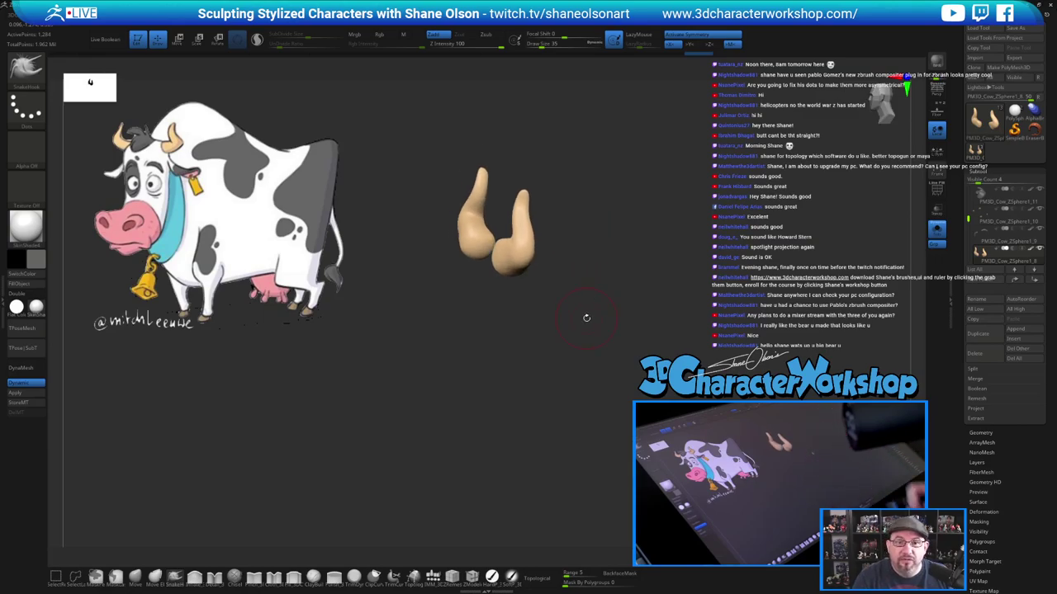
{"action": "left_click_drag", "start_coordinate": [564, 253], "coordinate": [609, 302], "text": "alt"}
{"action": "mouse_move", "coordinate": [574, 333]}
{"action": "left_mouse_down"}
{"action": "mouse_move", "coordinate": [588, 346]}
{"action": "mouse_move", "coordinate": [582, 314]}
{"action": "mouse_move", "coordinate": [582, 344]}
{"action": "mouse_move", "coordinate": [681, 330]}
{"action": "left_mouse_up"}
{"action": "key", "text": "bracketleft"}
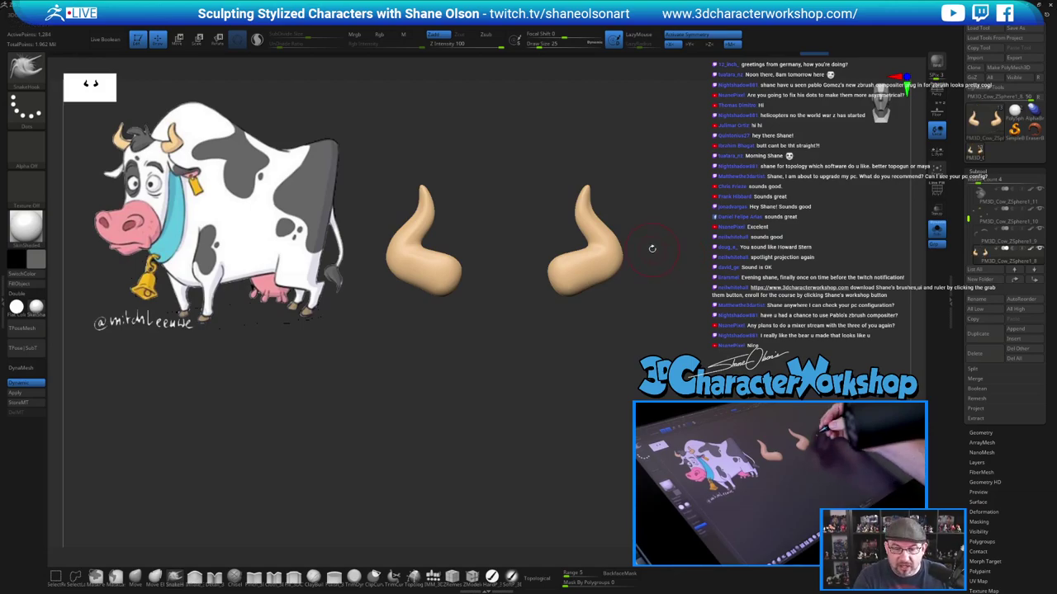
{"action": "left_click", "coordinate": [930, 231]}
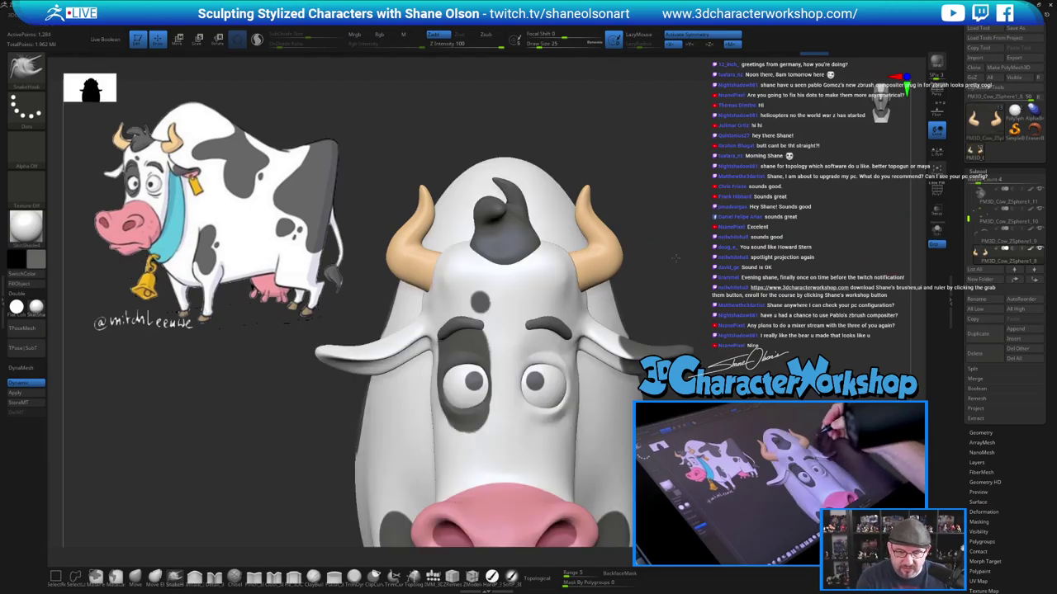
Compare the reshaped horns and overall proportions with the reference drawing from the three-quarter and side views
{"action": "left_click_drag", "start_coordinate": [677, 256], "coordinate": [607, 230], "text": "alt"}
{"action": "left_click_drag", "start_coordinate": [669, 330], "coordinate": [607, 273], "text": "alt"}
{"action": "mouse_move", "coordinate": [631, 495]}
{"action": "left_mouse_down"}
{"action": "mouse_move", "coordinate": [538, 495]}
{"action": "mouse_move", "coordinate": [642, 493]}
{"action": "left_mouse_up"}
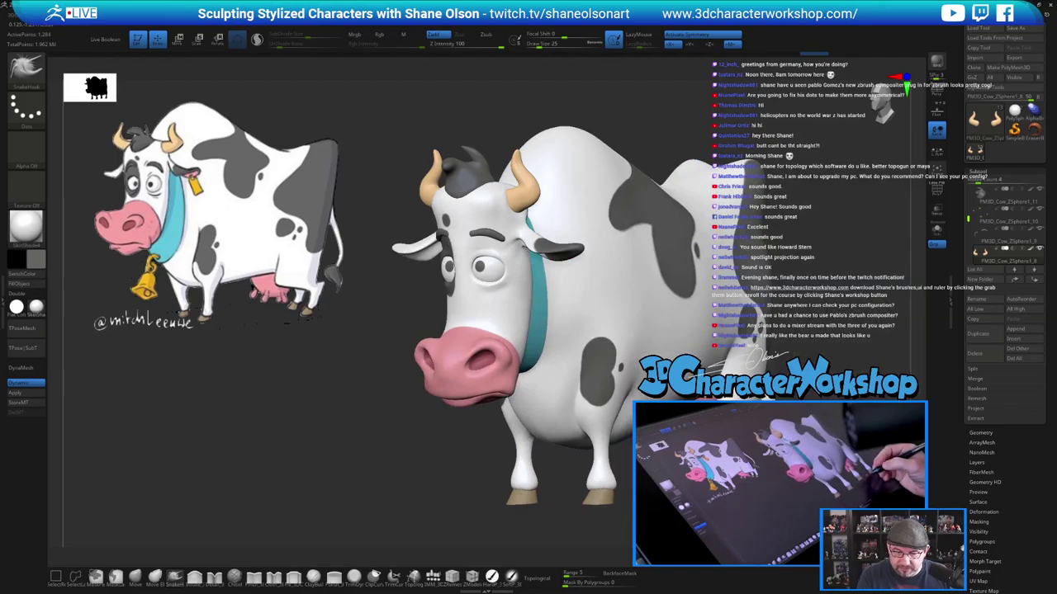
{"action": "left_click_drag", "start_coordinate": [747, 384], "coordinate": [717, 364], "text": "alt"}
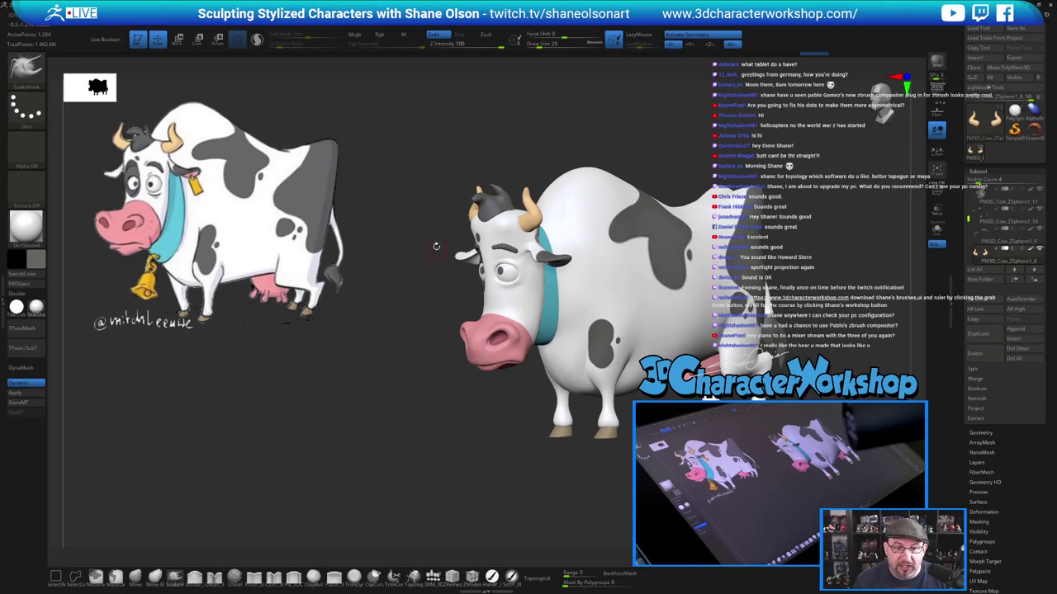
{"action": "left_click_drag", "start_coordinate": [389, 216], "coordinate": [434, 294]}
{"action": "mouse_move", "coordinate": [367, 374]}
{"action": "left_mouse_down"}
{"action": "mouse_move", "coordinate": [339, 371]}
{"action": "mouse_move", "coordinate": [373, 380]}
{"action": "left_mouse_up"}
{"action": "left_click_drag", "start_coordinate": [420, 409], "coordinate": [370, 443], "text": "alt"}
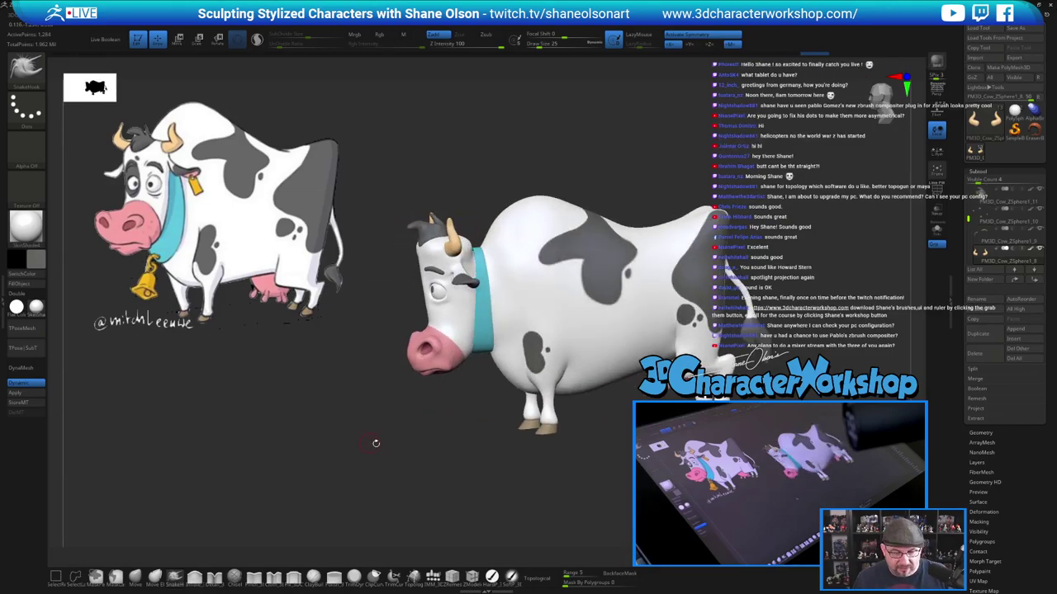
Make the collar the active subtool and display its wireframe to check its fit around the neck from several angles
{"action": "left_click", "coordinate": [481, 333], "text": "alt"}
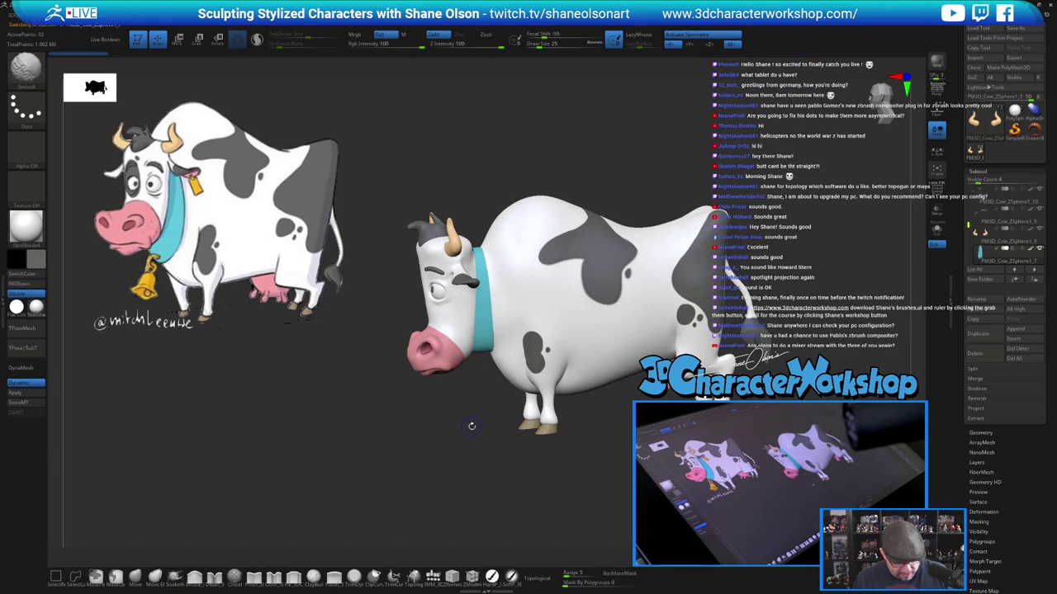
{"action": "key", "text": "shift+f"}
{"action": "mouse_move", "coordinate": [445, 417]}
{"action": "left_mouse_down", "text": "alt"}
{"action": "mouse_move", "coordinate": [465, 423]}
{"action": "mouse_move", "coordinate": [452, 422]}
{"action": "left_mouse_up", "text": "alt"}
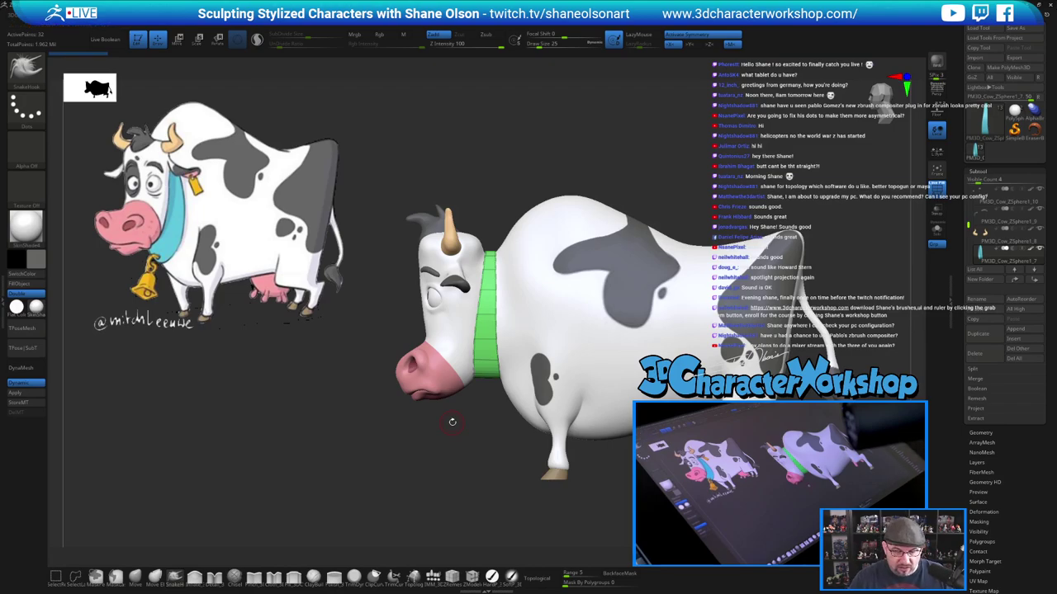
{"action": "left_click_drag", "start_coordinate": [458, 462], "coordinate": [513, 455]}
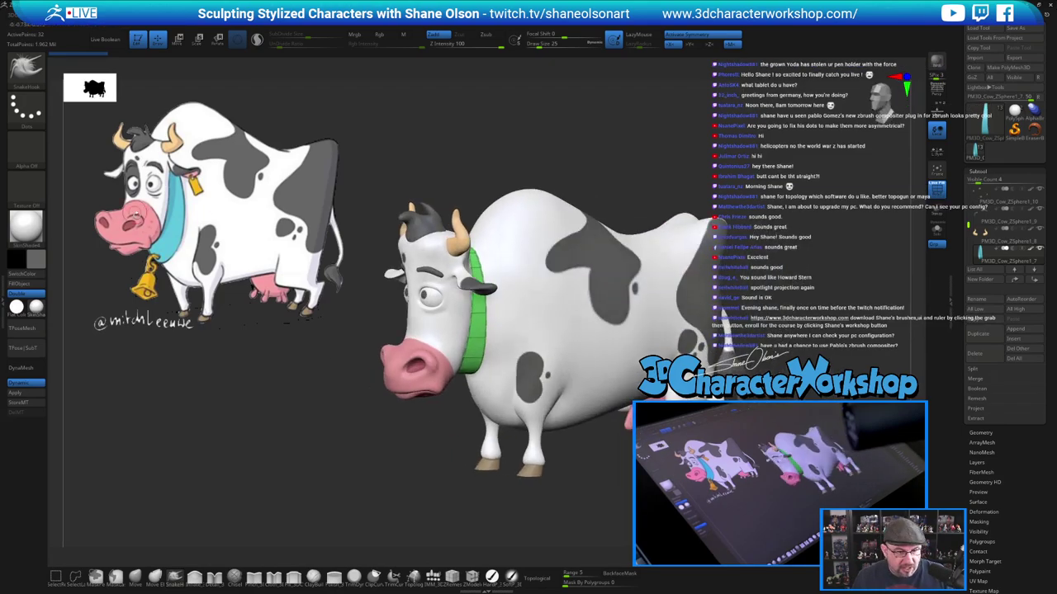
{"action": "mouse_move", "coordinate": [302, 424]}
{"action": "left_mouse_down", "text": "alt"}
{"action": "mouse_move", "coordinate": [302, 410]}
{"action": "mouse_move", "coordinate": [307, 426]}
{"action": "mouse_move", "coordinate": [297, 426]}
{"action": "left_mouse_up", "text": "alt"}
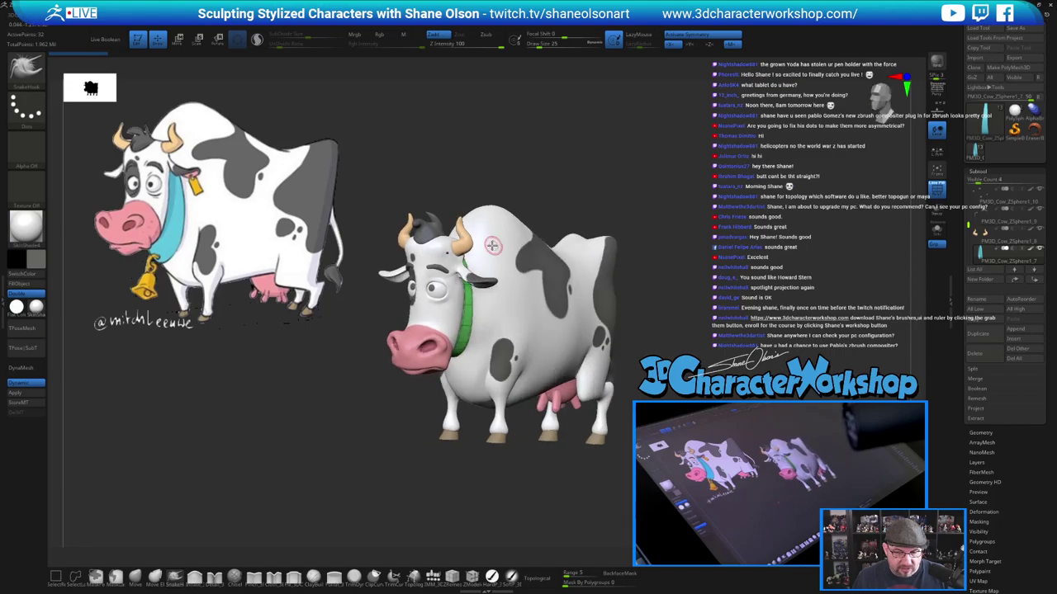
{"action": "left_click_drag", "start_coordinate": [825, 345], "coordinate": [769, 322]}
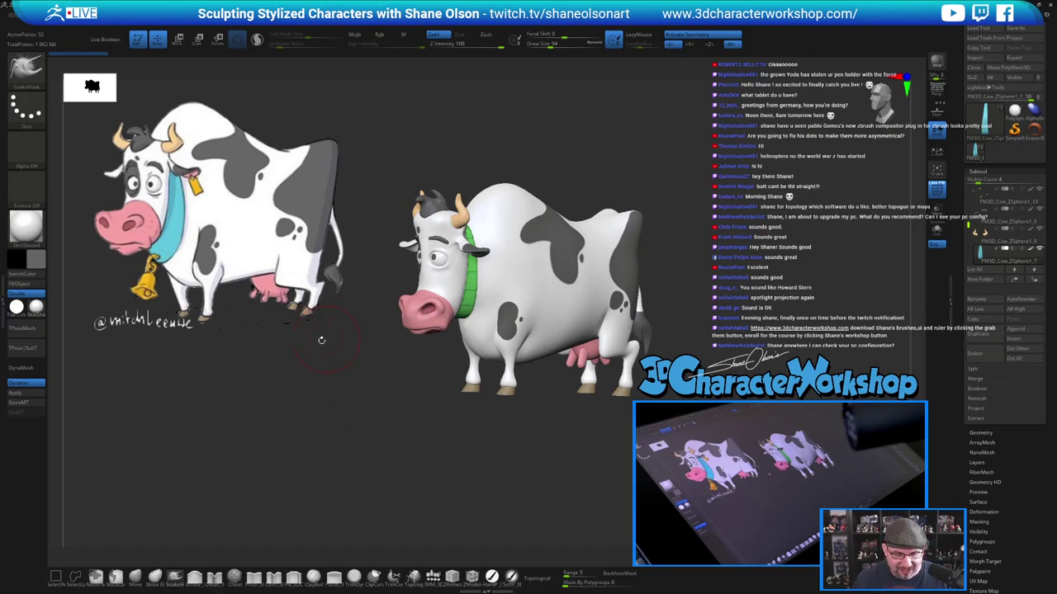
{"action": "left_click_drag", "start_coordinate": [321, 339], "coordinate": [347, 393]}
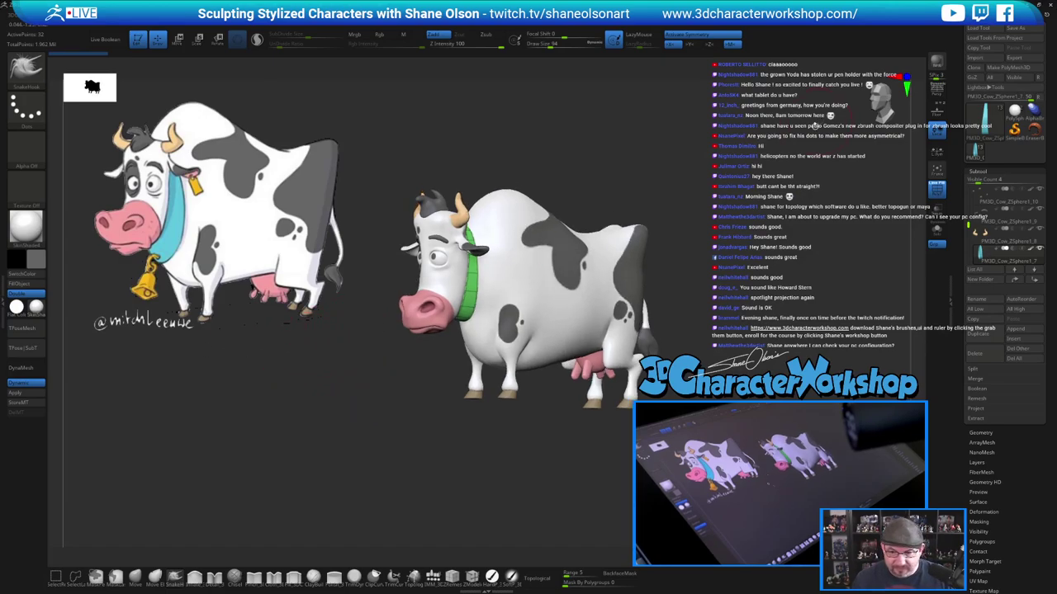
Save the cow as Mitch_Cow02 in the Twitch folder and generate a combined TPose mesh of all subtools
{"action": "left_click", "coordinate": [1014, 30]}
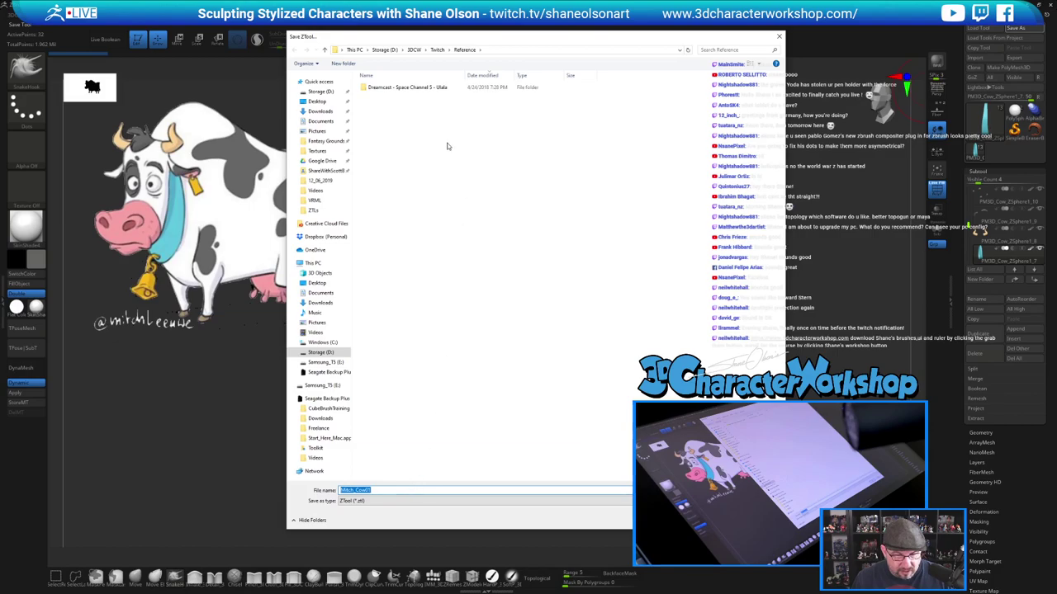
{"action": "left_click", "coordinate": [438, 49]}
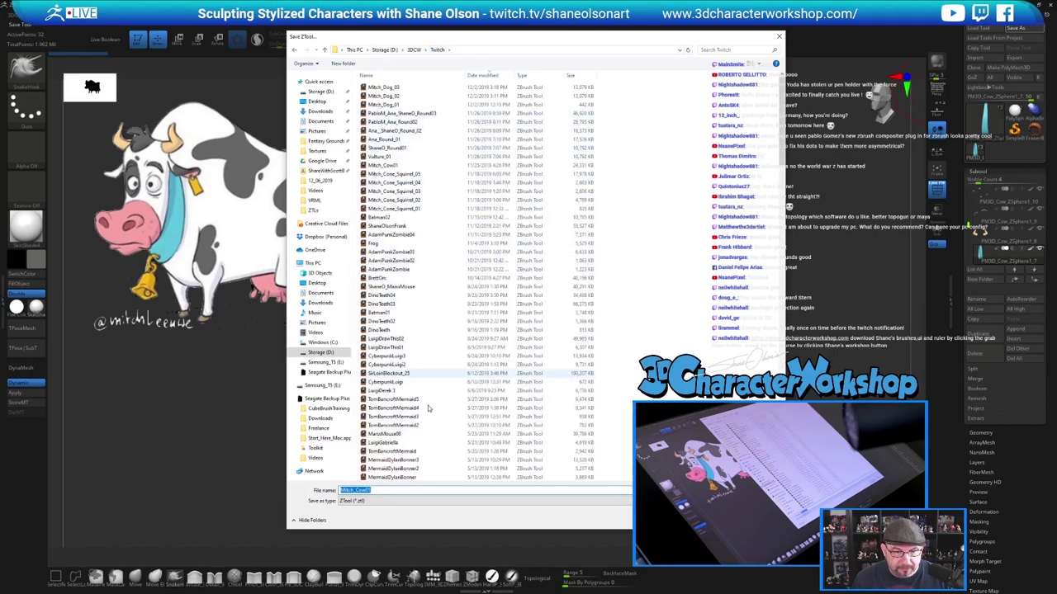
{"action": "key", "text": "BackSpace"}
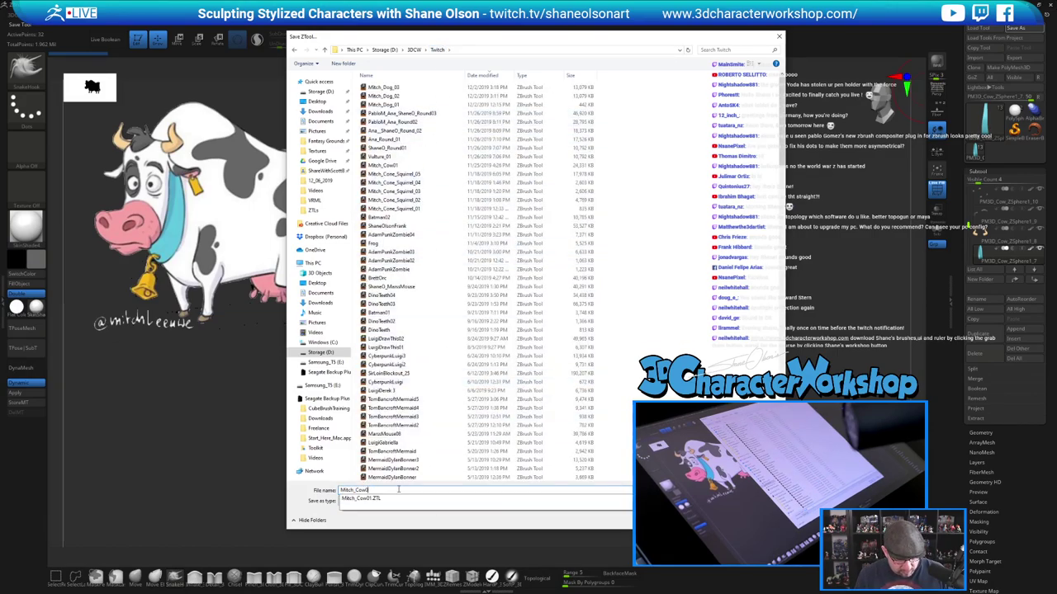
{"action": "type", "text": "2"}
{"action": "key", "text": "Return"}
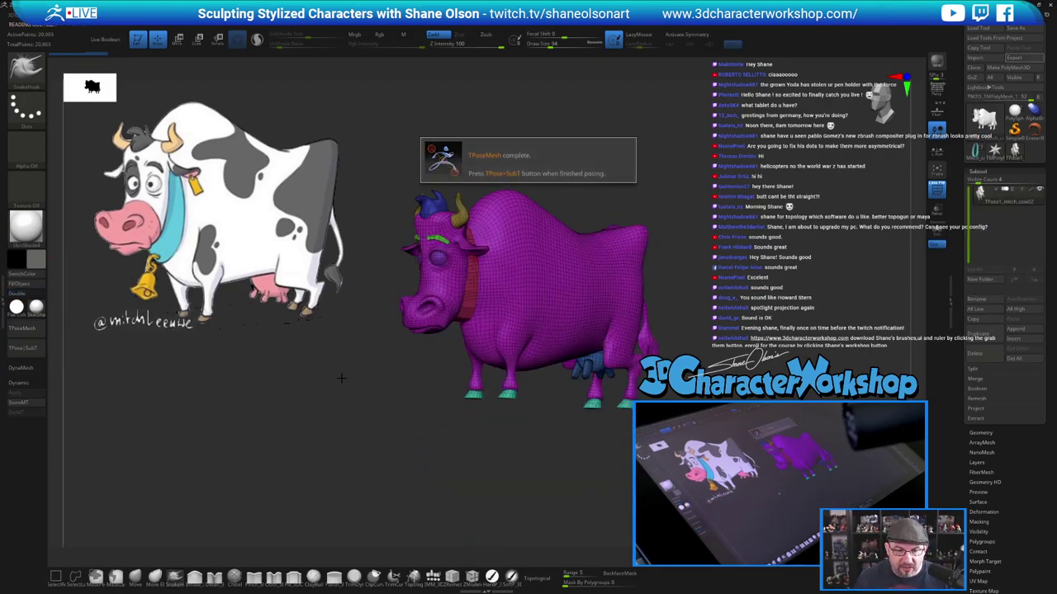
Set the main colour to white and the draw size to 80, and check the combined mesh from the front and side
{"action": "left_click", "coordinate": [38, 260]}
{"action": "left_click", "coordinate": [25, 198]}
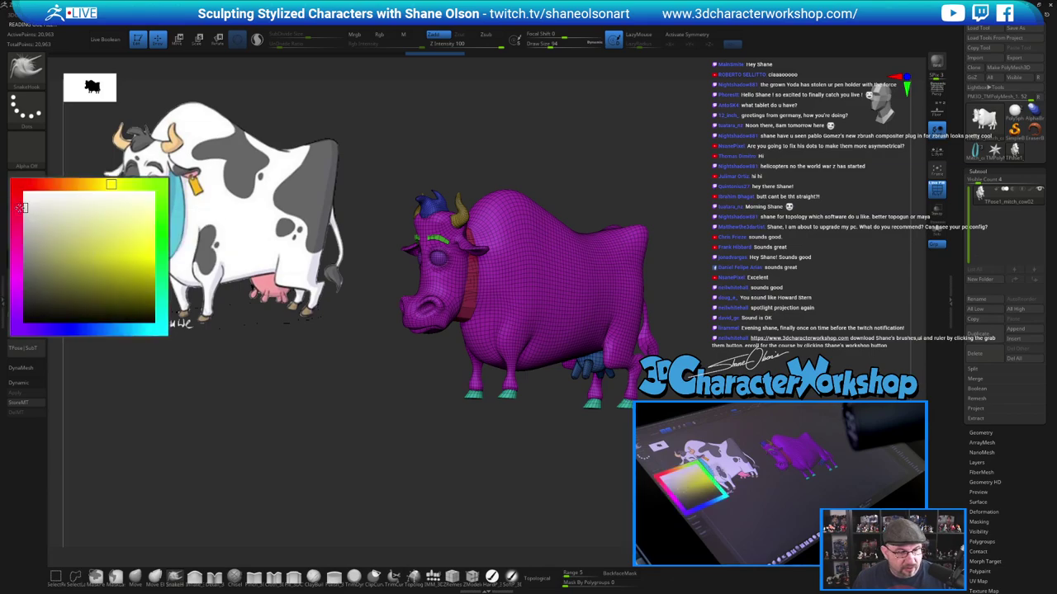
{"action": "left_click_drag", "start_coordinate": [281, 462], "coordinate": [336, 460]}
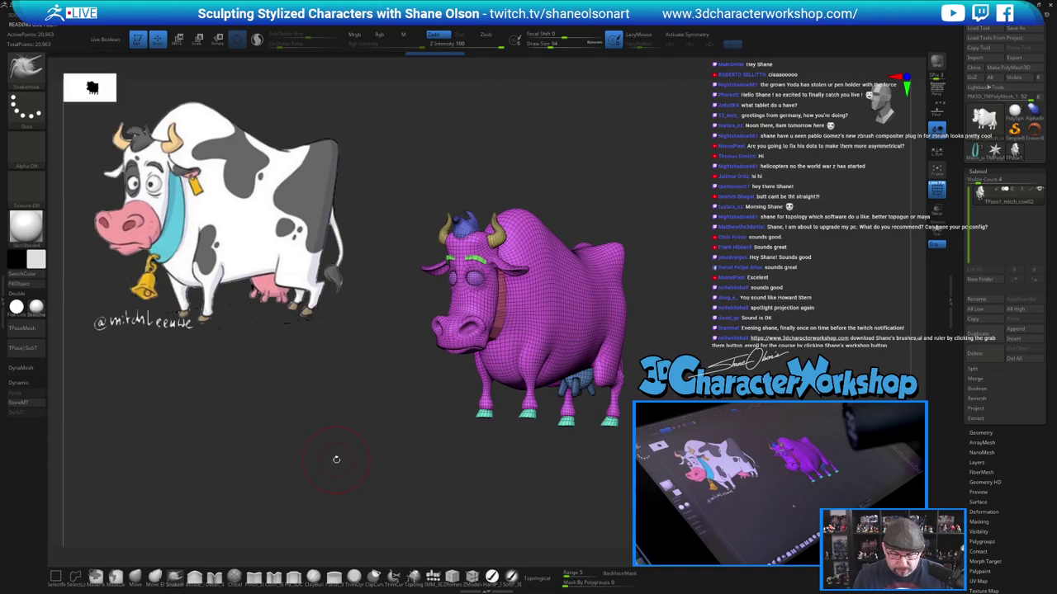
{"action": "left_click_drag", "start_coordinate": [695, 324], "coordinate": [696, 354], "text": "alt"}
{"action": "left_click_drag", "start_coordinate": [537, 423], "coordinate": [573, 448], "text": "alt"}
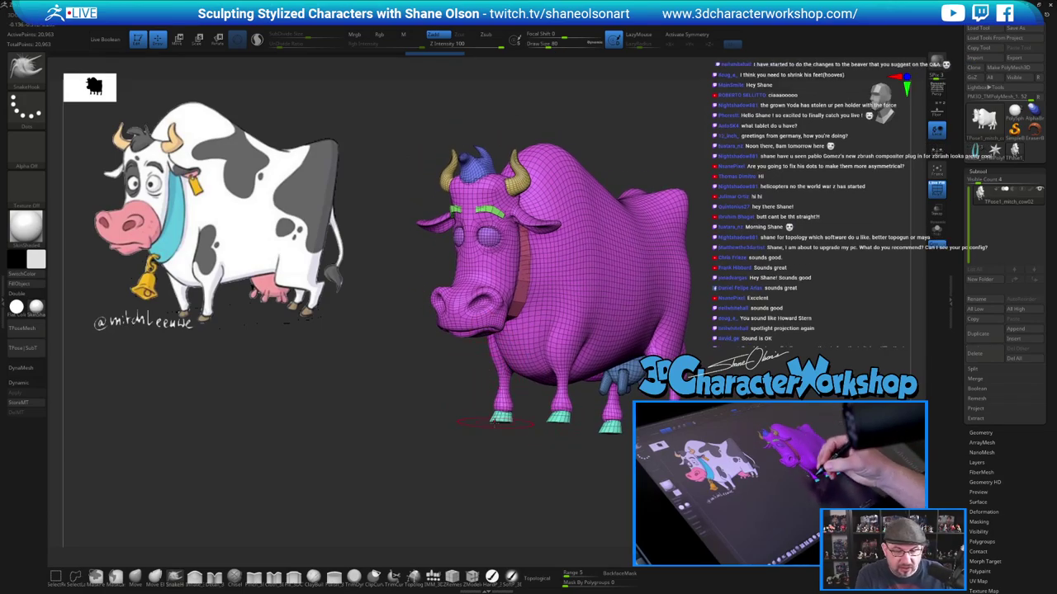
{"action": "left_click_drag", "start_coordinate": [552, 404], "coordinate": [476, 405]}
{"action": "left_click_drag", "start_coordinate": [479, 301], "coordinate": [500, 319], "text": "alt"}
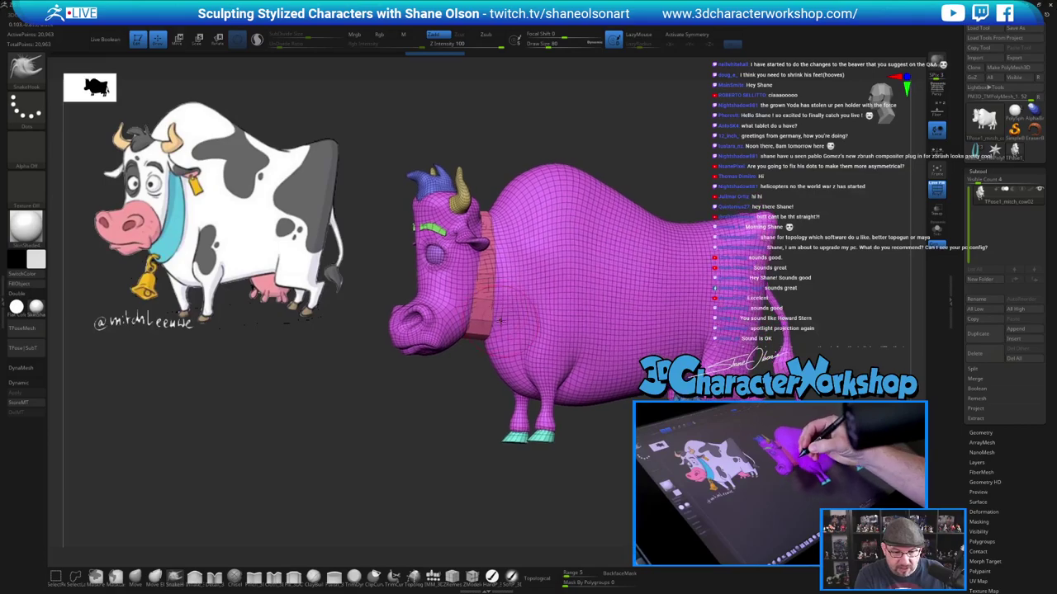
{"action": "mouse_move", "coordinate": [476, 398]}
{"action": "left_mouse_down"}
{"action": "mouse_move", "coordinate": [464, 398]}
{"action": "mouse_move", "coordinate": [472, 407]}
{"action": "left_mouse_up"}
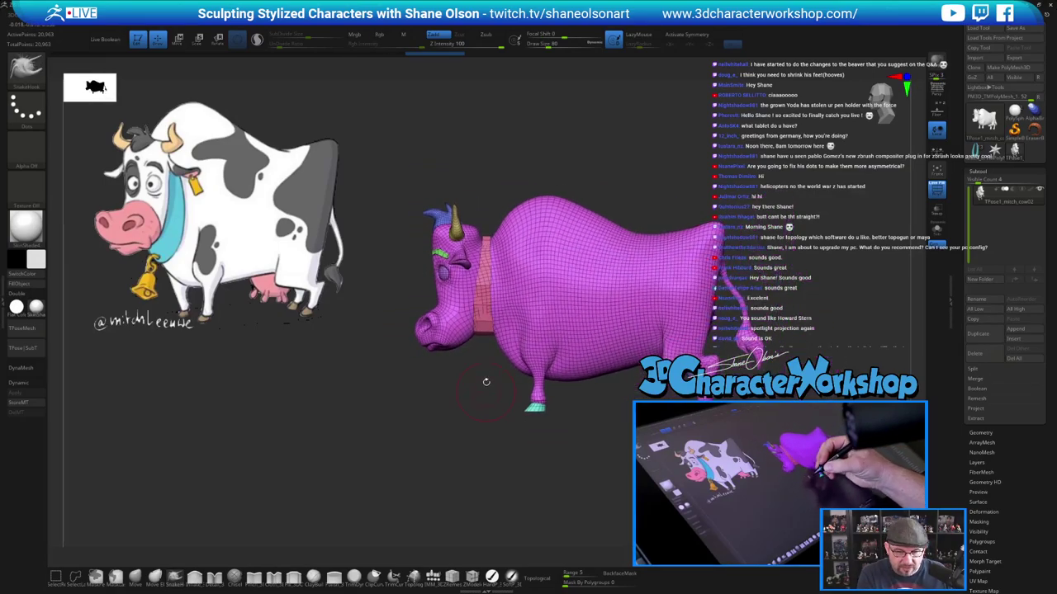
Mask everything except the collar and place the transform gizmo at the collar's upper end with its orientation reset
{"action": "key", "text": "w"}
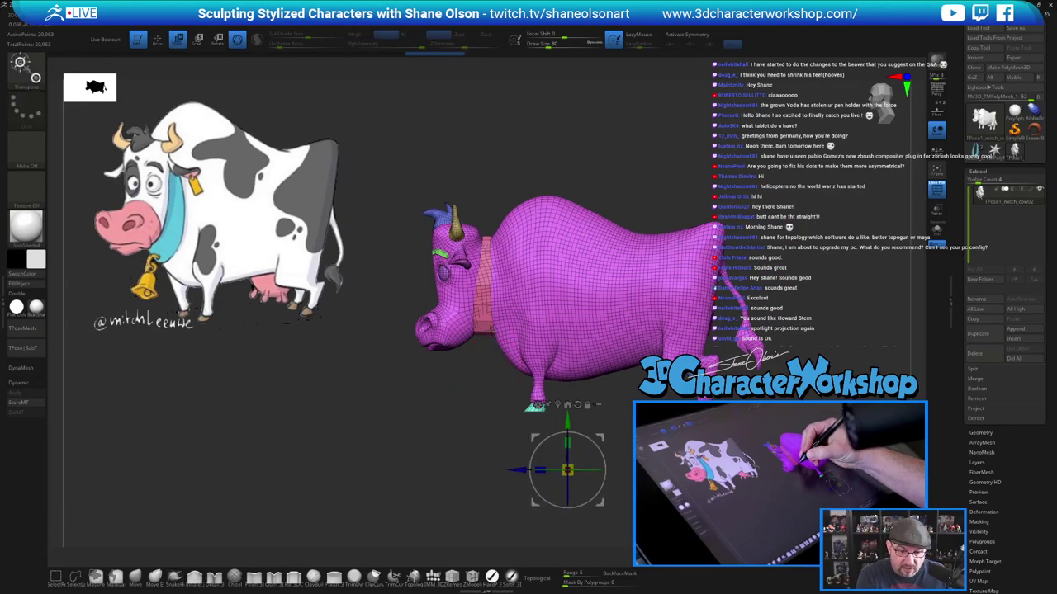
{"action": "left_click", "coordinate": [491, 330], "text": "ctrl"}
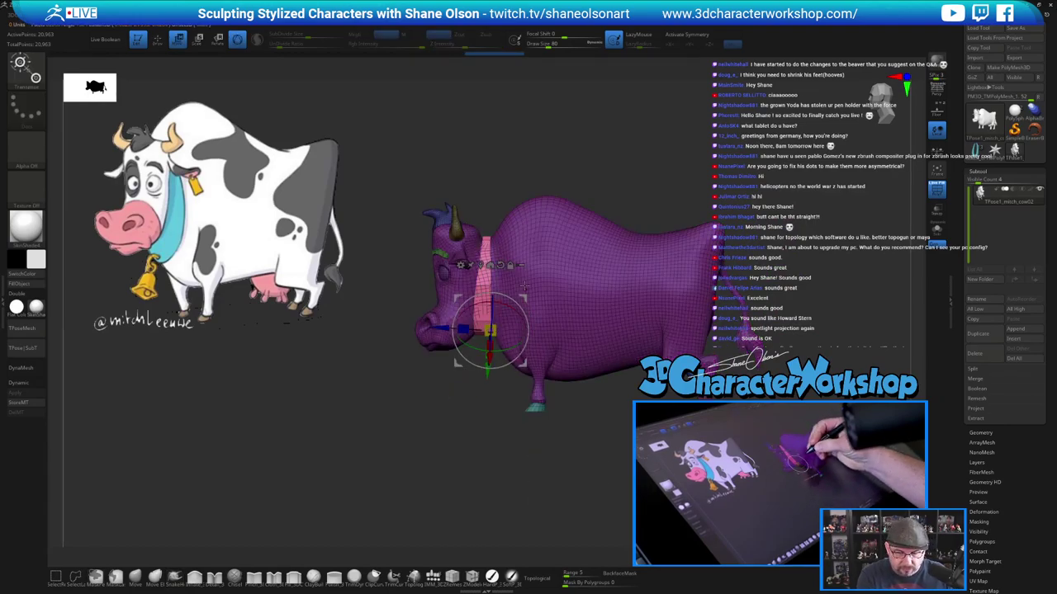
{"action": "left_click_drag", "start_coordinate": [524, 293], "coordinate": [521, 204], "text": "alt"}
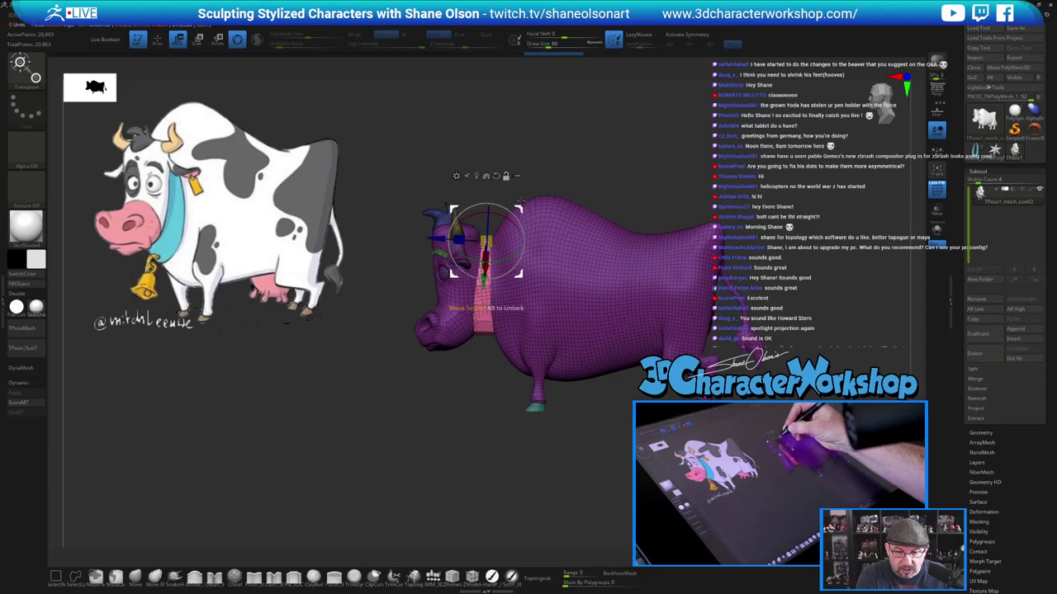
{"action": "left_click_drag", "start_coordinate": [479, 157], "coordinate": [588, 285]}
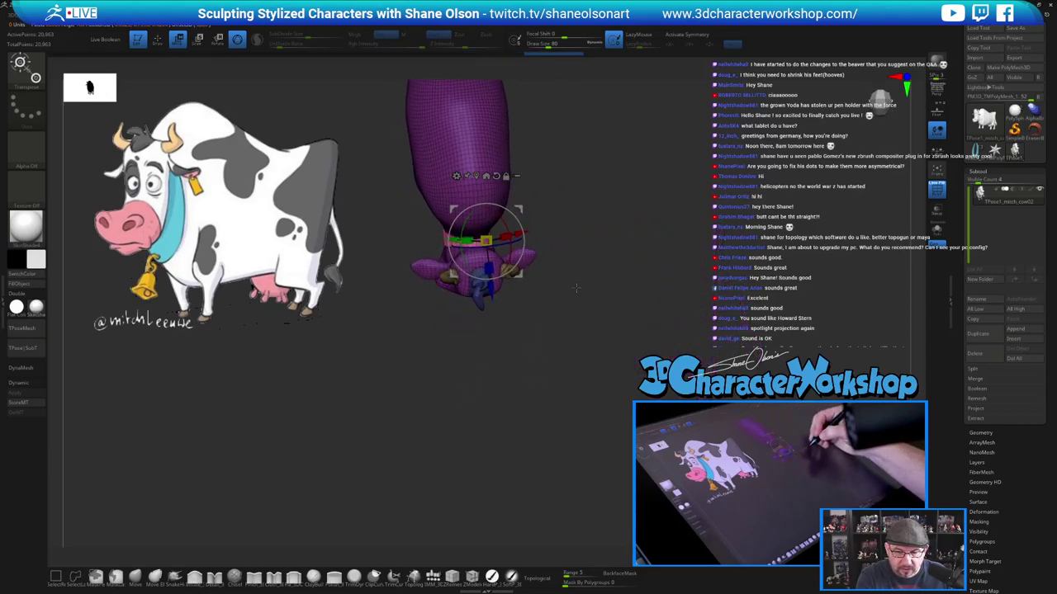
{"action": "left_click_drag", "start_coordinate": [522, 240], "coordinate": [512, 241]}
{"action": "left_click_drag", "start_coordinate": [594, 293], "coordinate": [598, 198]}
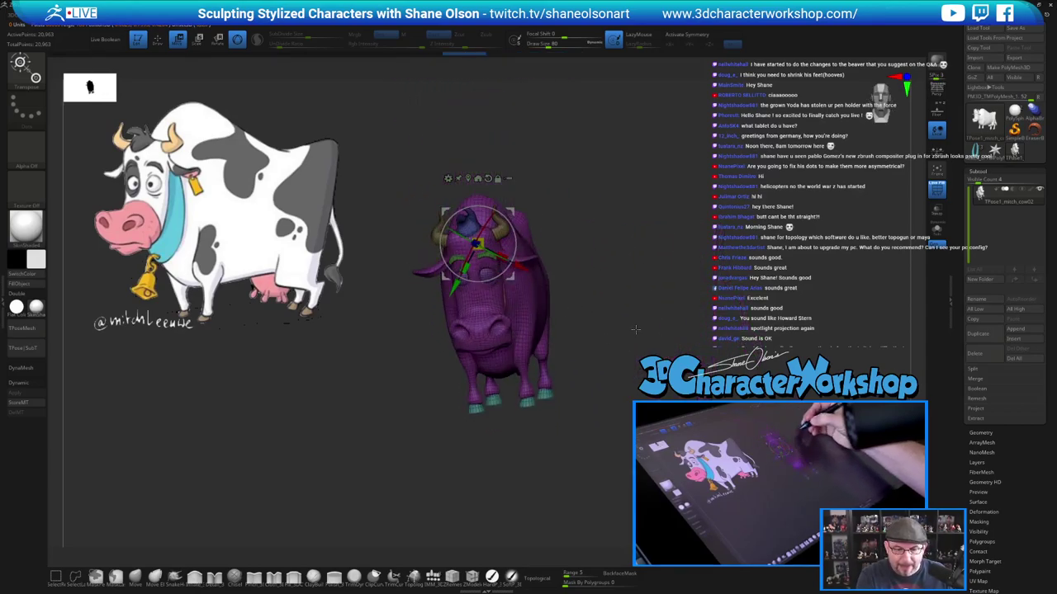
{"action": "left_click_drag", "start_coordinate": [656, 326], "coordinate": [598, 330]}
{"action": "left_click", "coordinate": [488, 179]}
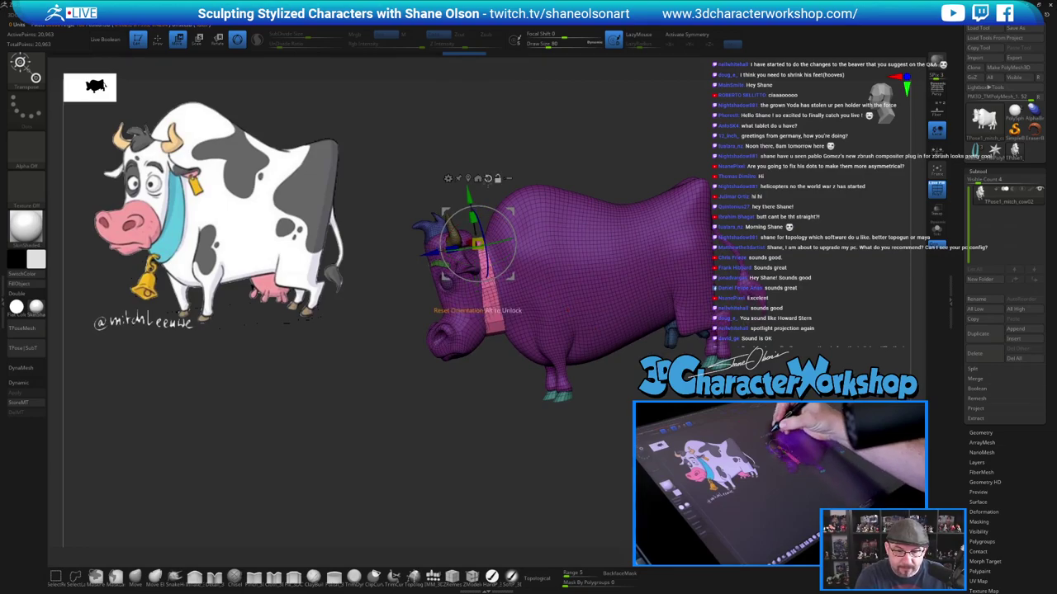
Adjust the collar's tilt around its upper end with the gizmo and invert the mask to protect the collar
{"action": "left_click_drag", "start_coordinate": [472, 217], "coordinate": [444, 247]}
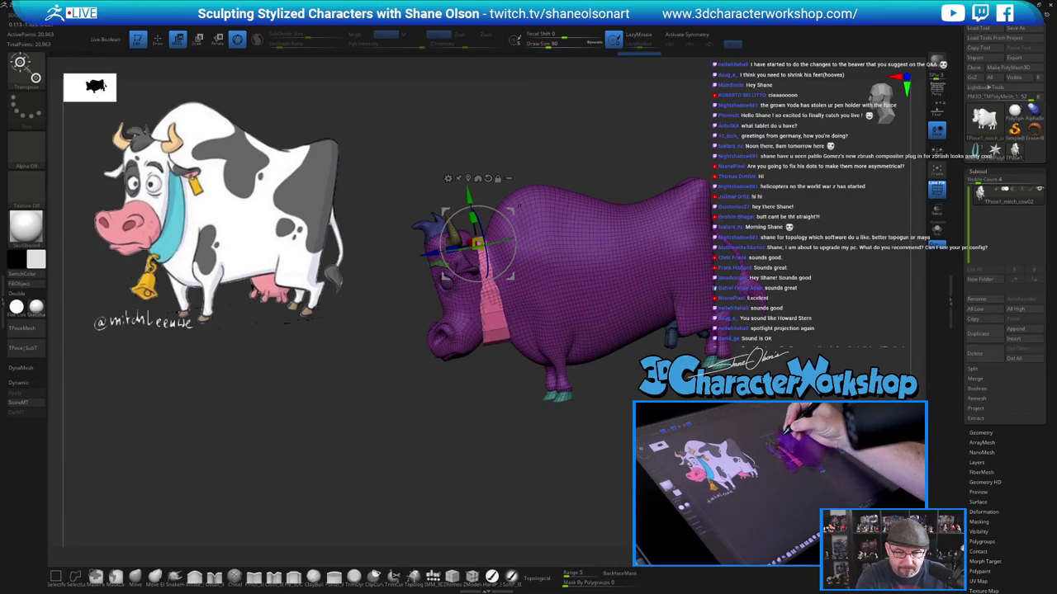
{"action": "left_click_drag", "start_coordinate": [510, 212], "coordinate": [512, 210]}
{"action": "left_click_drag", "start_coordinate": [430, 438], "coordinate": [614, 477]}
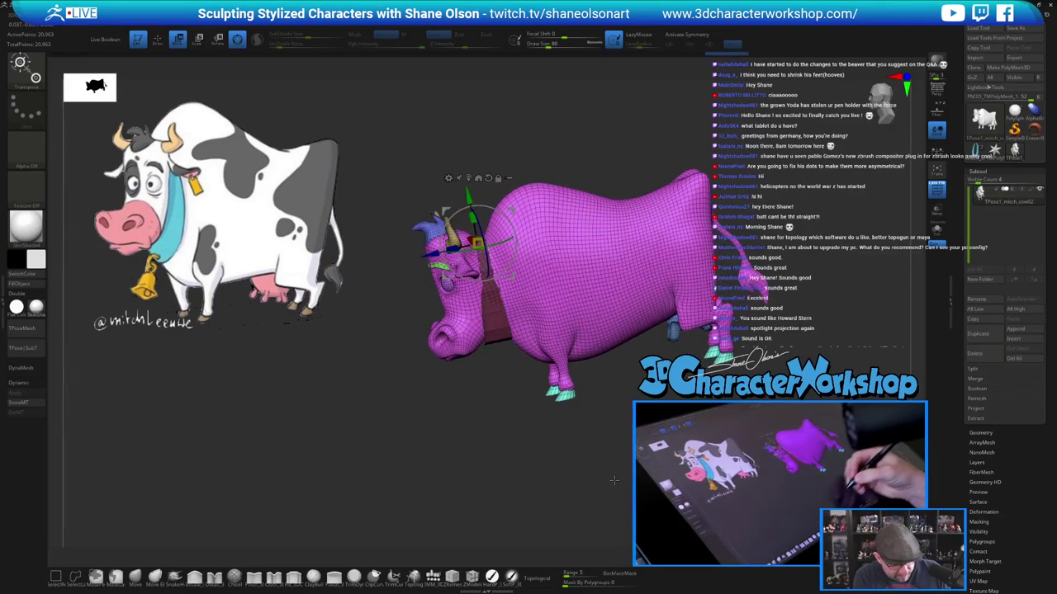
Return to the Move brush with symmetry on and draw size 213, and invert the mask to free the collar
{"action": "key", "text": "q"}
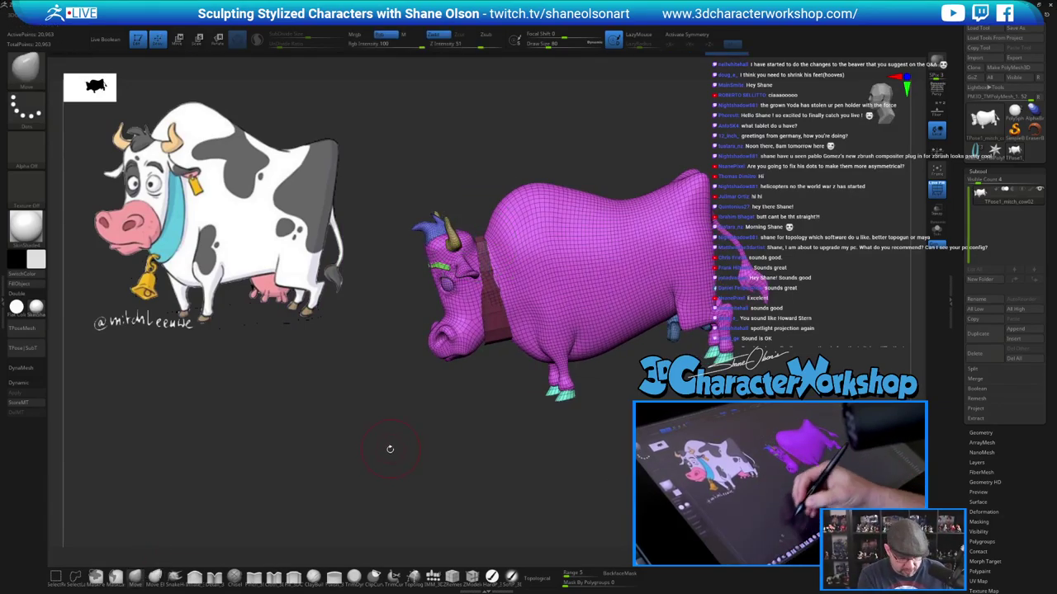
{"action": "key", "text": "x"}
{"action": "key", "text": "s"}
{"action": "mouse_move", "coordinate": [433, 444]}
{"action": "left_mouse_down"}
{"action": "mouse_move", "coordinate": [500, 420]}
{"action": "mouse_move", "coordinate": [498, 392]}
{"action": "left_mouse_up"}
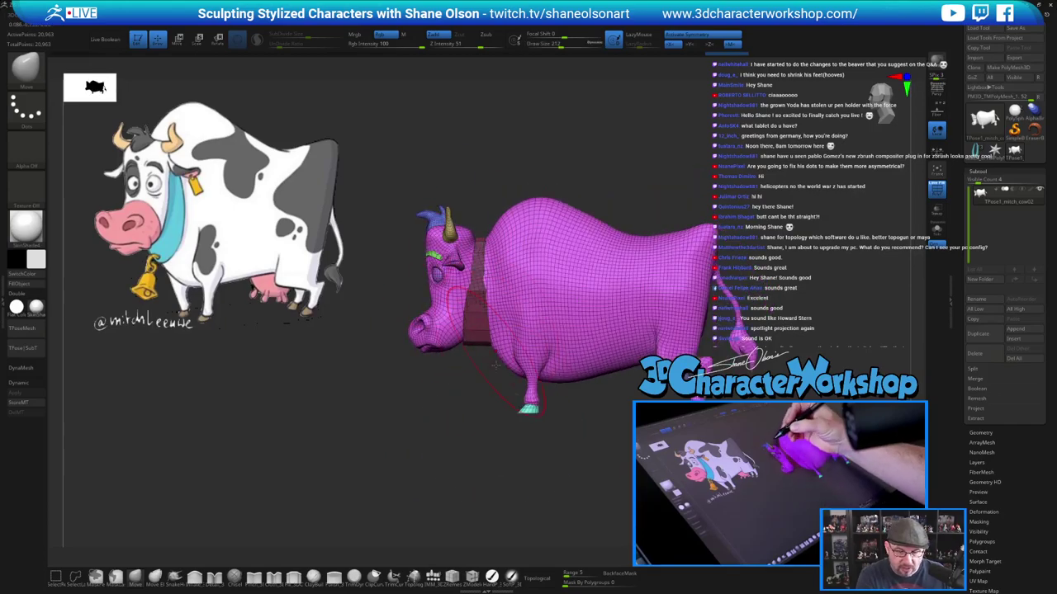
{"action": "left_click", "coordinate": [517, 487], "text": "ctrl"}
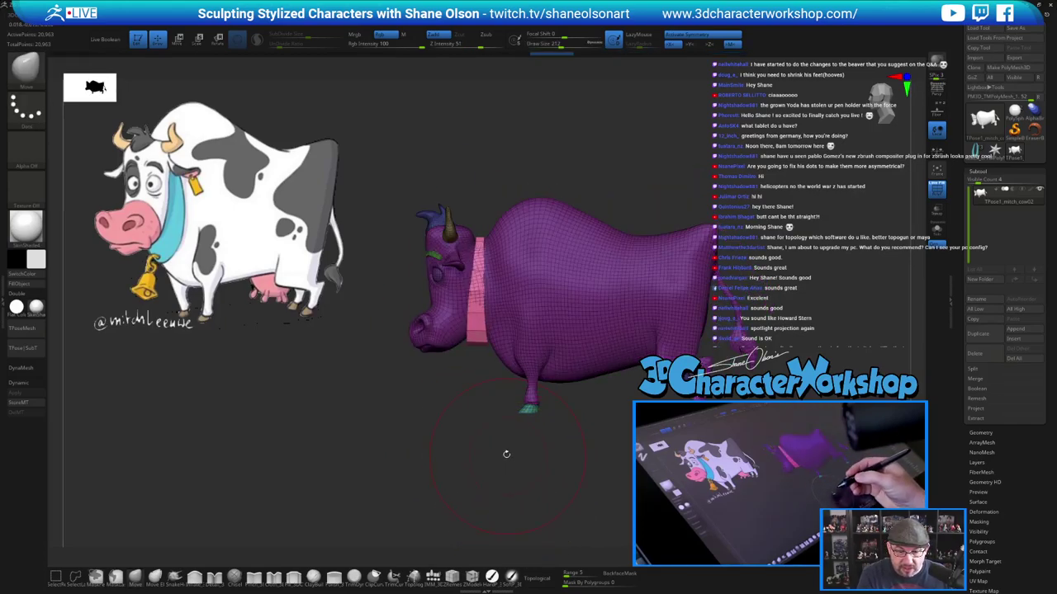
Reshape the unmasked collar with the Move brush at draw size 213, working from the side
{"action": "left_click_drag", "start_coordinate": [490, 399], "coordinate": [482, 388]}
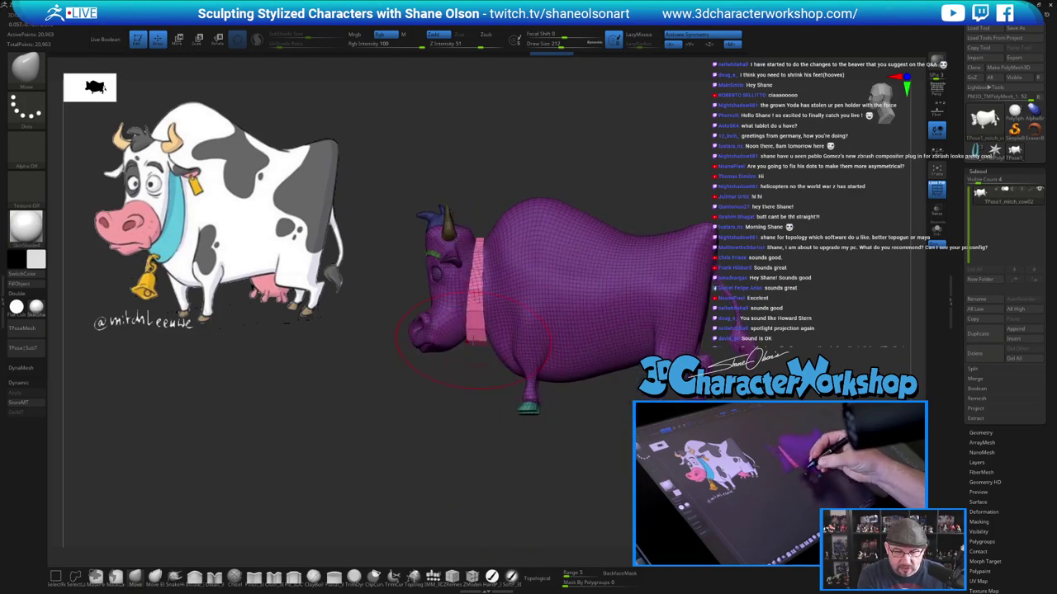
{"action": "left_click_drag", "start_coordinate": [477, 315], "coordinate": [485, 312]}
{"action": "left_click_drag", "start_coordinate": [466, 399], "coordinate": [522, 401]}
{"action": "left_click_drag", "start_coordinate": [480, 299], "coordinate": [482, 298]}
{"action": "left_click_drag", "start_coordinate": [561, 404], "coordinate": [497, 399]}
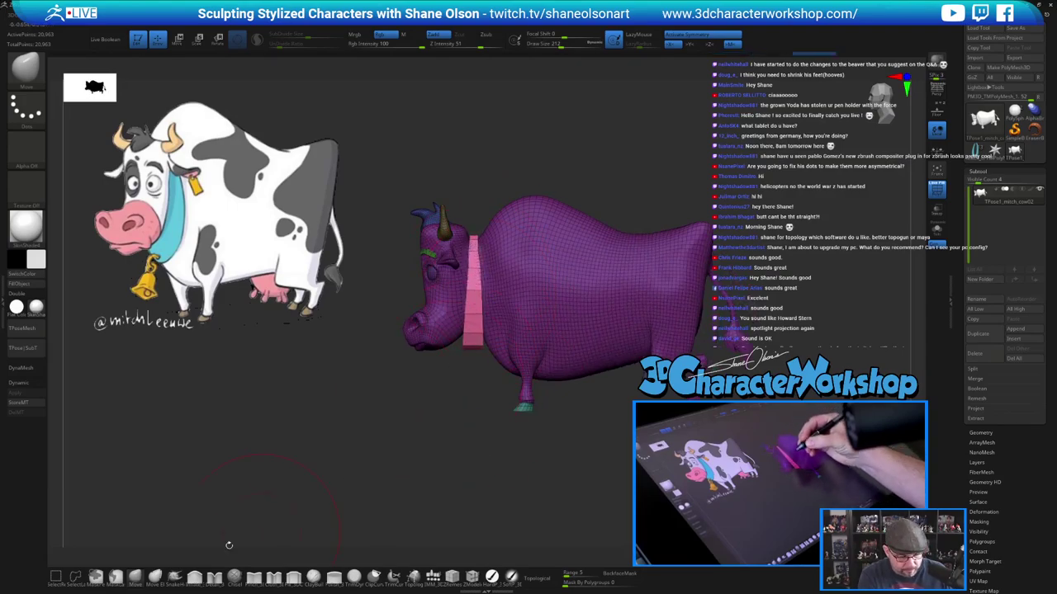
{"action": "left_click", "coordinate": [114, 576]}
{"action": "left_click", "coordinate": [91, 584]}
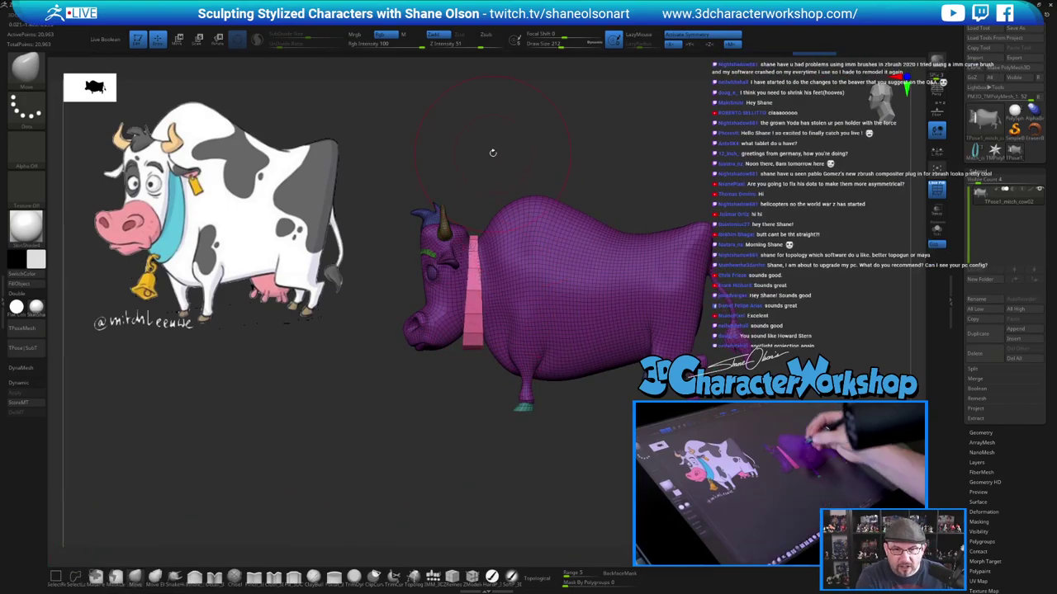
Mask the rear half of the collar and angle its front edge forward with the transform gizmo so the band widens downward
{"action": "left_click_drag", "start_coordinate": [493, 153], "coordinate": [486, 176], "text": "alt"}
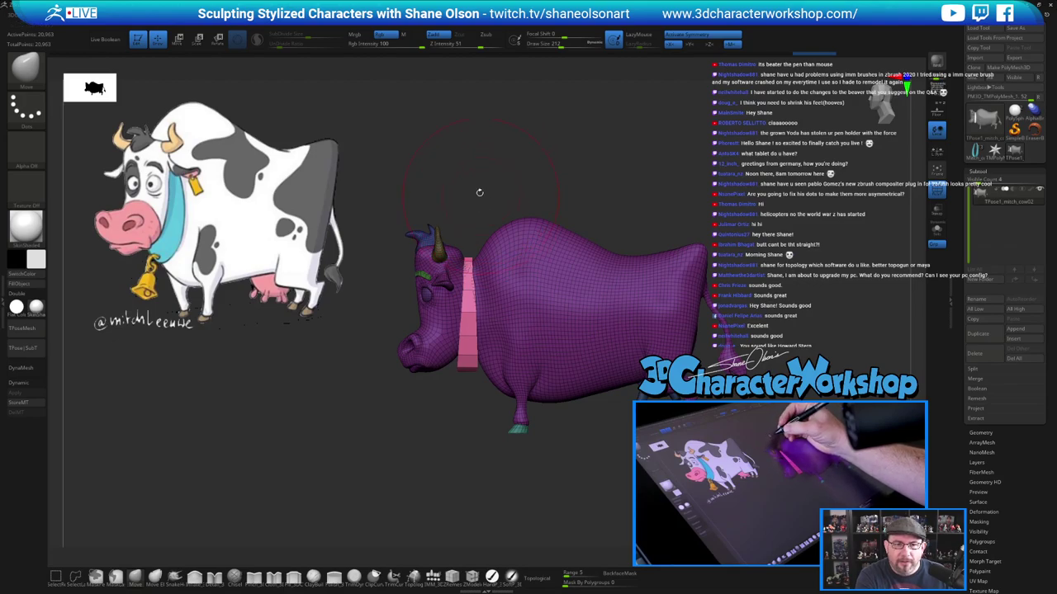
{"action": "mouse_move", "coordinate": [468, 244]}
{"action": "left_mouse_down", "text": "ctrl"}
{"action": "mouse_move", "coordinate": [518, 382]}
{"action": "mouse_move", "coordinate": [486, 462]}
{"action": "mouse_move", "coordinate": [471, 465]}
{"action": "left_mouse_up", "text": "ctrl"}
{"action": "left_click_drag", "start_coordinate": [501, 427], "coordinate": [502, 447], "text": "alt"}
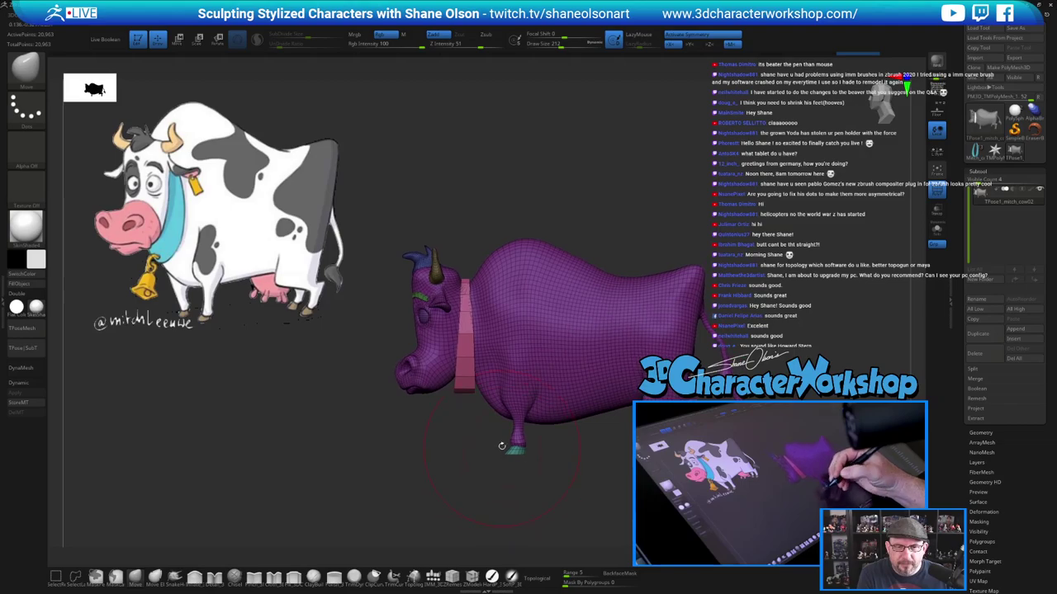
{"action": "key", "text": "w"}
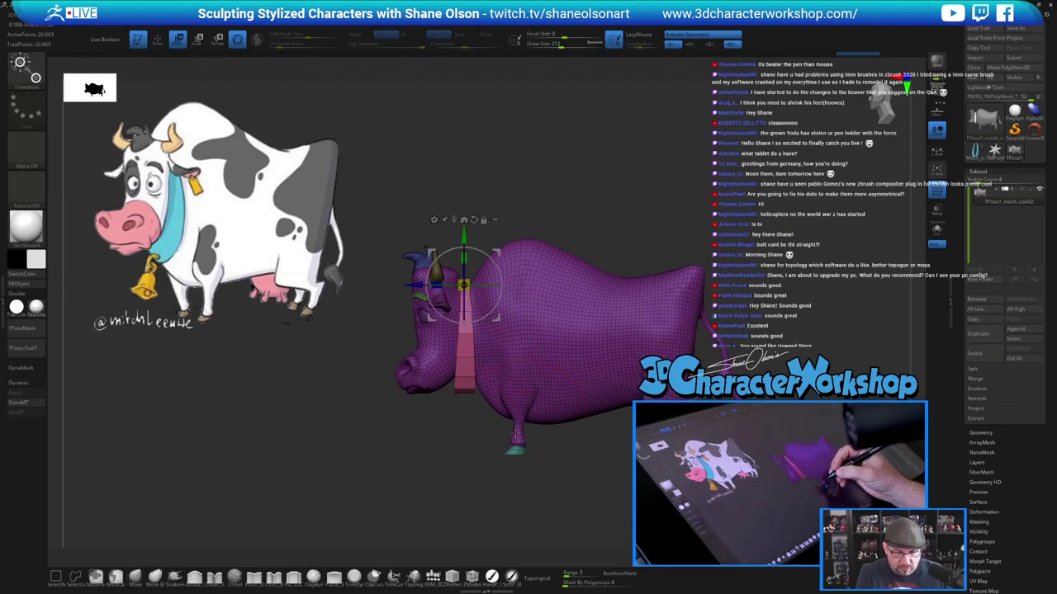
{"action": "left_click_drag", "start_coordinate": [490, 258], "coordinate": [496, 250]}
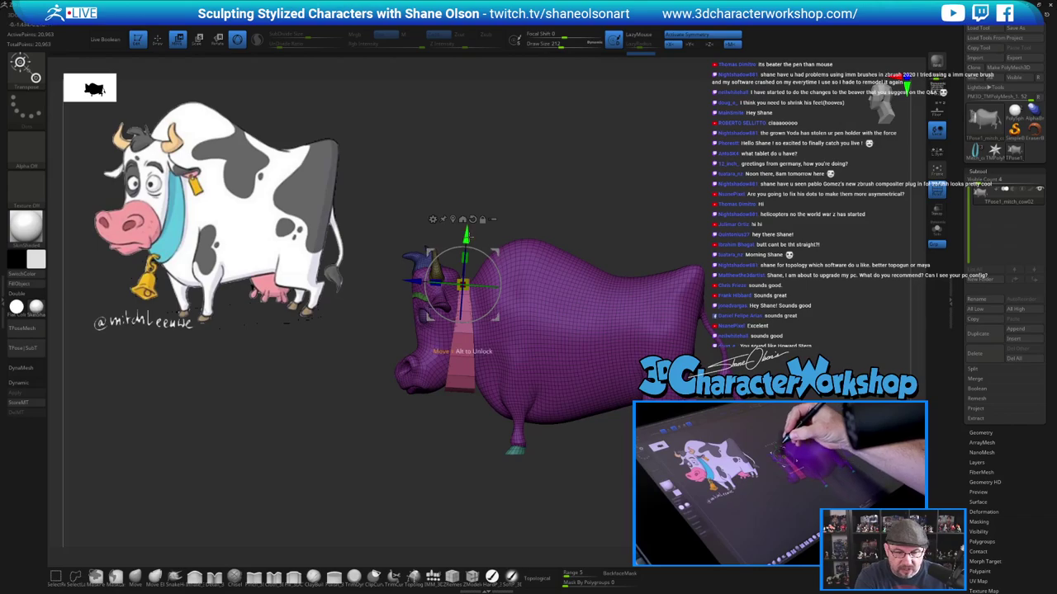
{"action": "left_click_drag", "start_coordinate": [467, 258], "coordinate": [468, 257]}
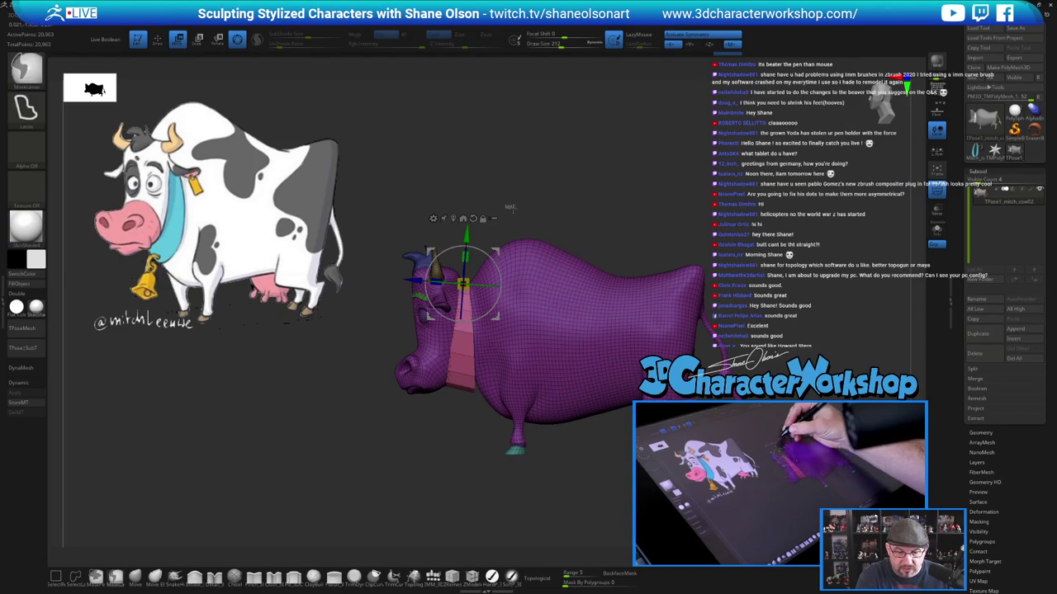
Shift the collar's lower rear edge slightly toward the chest with the gizmo and invert the mask to protect the collar
{"action": "left_click_drag", "start_coordinate": [500, 203], "coordinate": [517, 213], "text": "ctrl"}
{"action": "left_click", "coordinate": [473, 388], "text": "ctrl"}
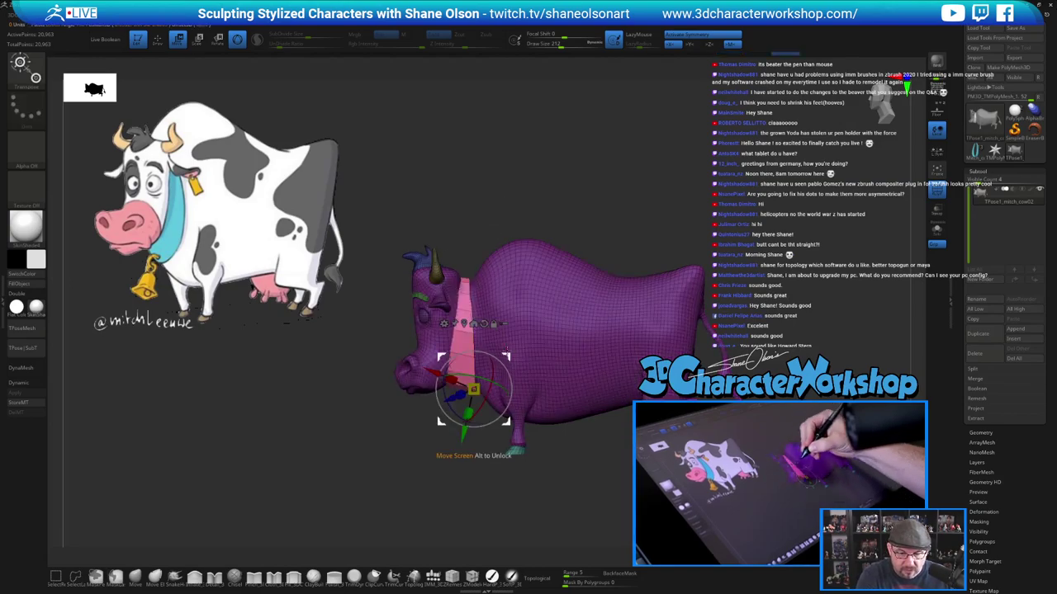
{"action": "left_click_drag", "start_coordinate": [506, 357], "coordinate": [510, 355]}
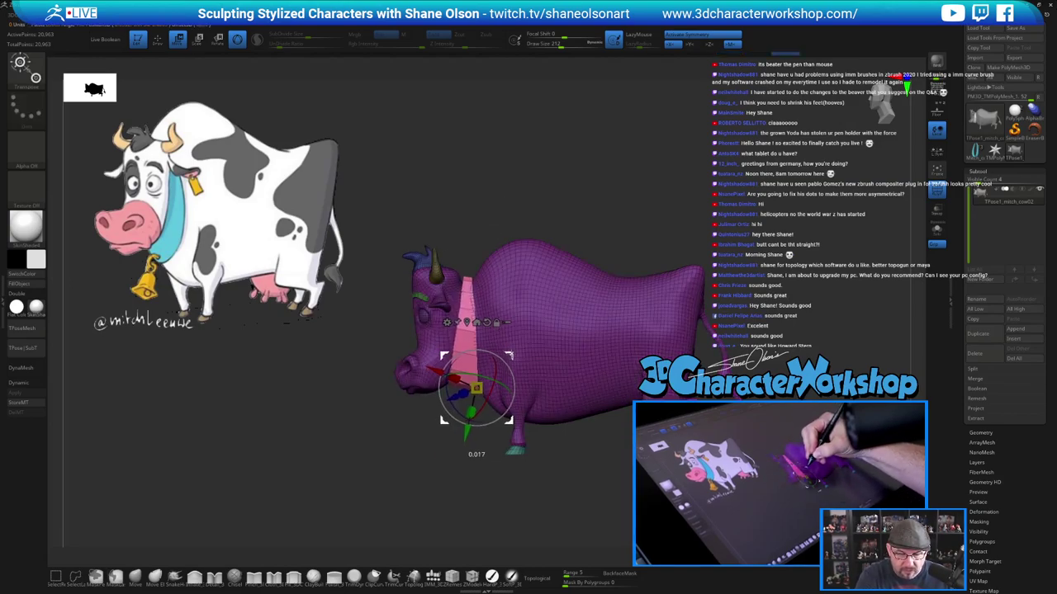
{"action": "left_click", "coordinate": [559, 501], "text": "ctrl"}
Nudge the forehead and muzzle backward with the Move brush at draw size 286
{"action": "key", "text": "q"}
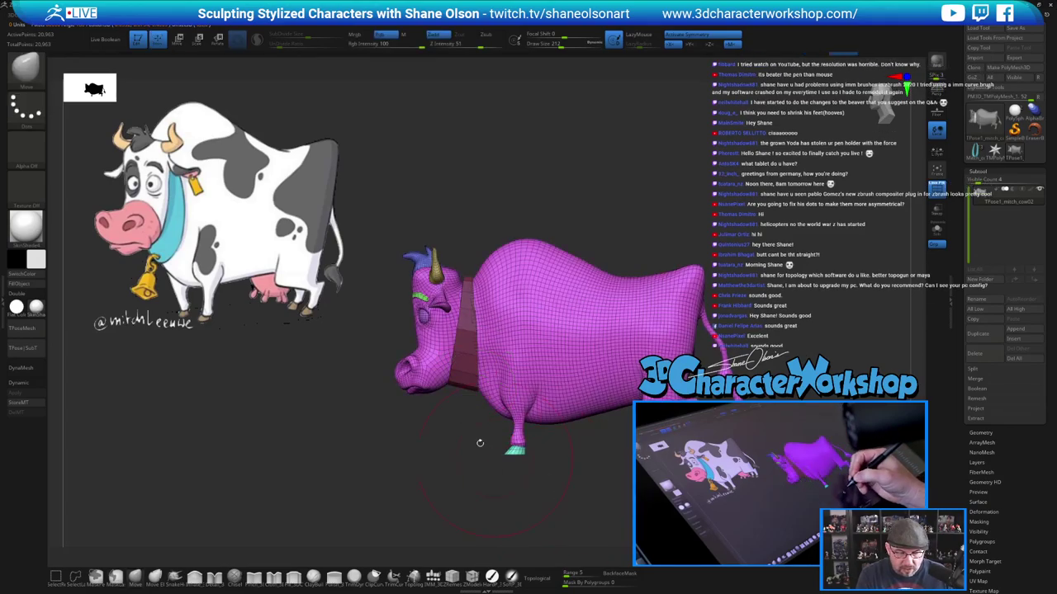
{"action": "key", "text": "s"}
{"action": "left_click_drag", "start_coordinate": [367, 451], "coordinate": [372, 450]}
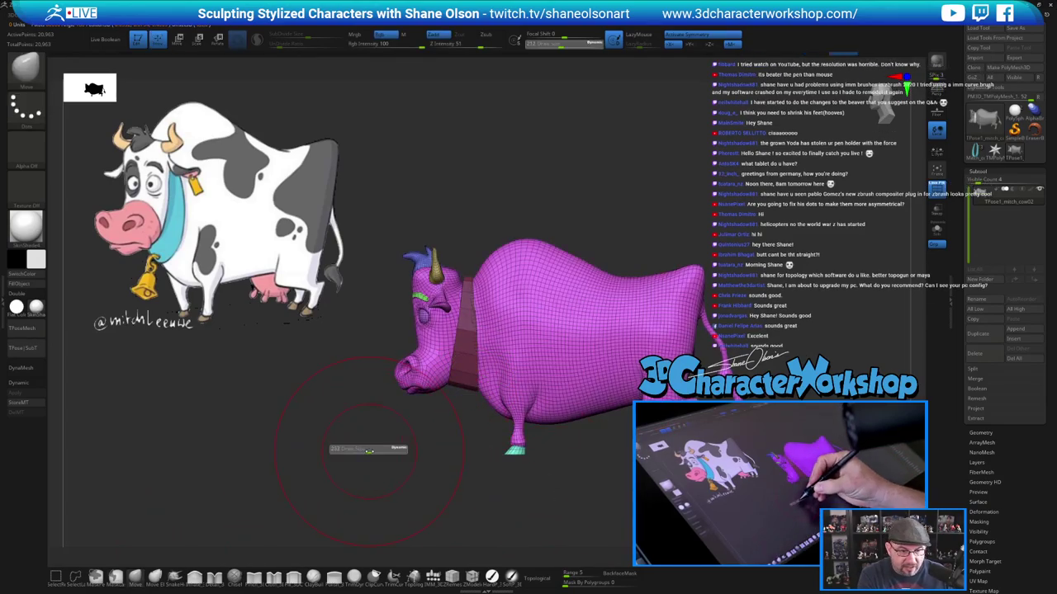
{"action": "left_click_drag", "start_coordinate": [414, 287], "coordinate": [423, 286]}
{"action": "left_click_drag", "start_coordinate": [397, 378], "coordinate": [402, 378]}
Unmask the collar, check its fit at the neck with the Move brush at draw size 217, and mask it again
{"action": "left_click_drag", "start_coordinate": [470, 435], "coordinate": [558, 421]}
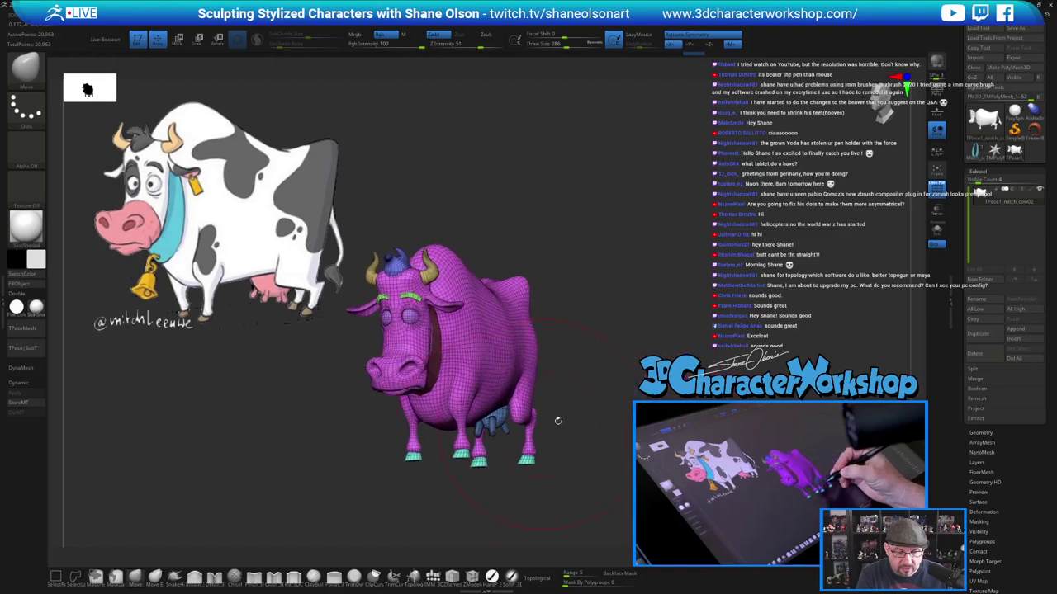
{"action": "mouse_move", "coordinate": [660, 332]}
{"action": "left_mouse_down", "text": "alt"}
{"action": "mouse_move", "coordinate": [695, 360]}
{"action": "mouse_move", "coordinate": [659, 360]}
{"action": "mouse_move", "coordinate": [693, 360]}
{"action": "left_mouse_up", "text": "alt"}
{"action": "left_click", "coordinate": [608, 315], "text": "ctrl"}
{"action": "key", "text": "s"}
{"action": "left_click_drag", "start_coordinate": [482, 393], "coordinate": [473, 389]}
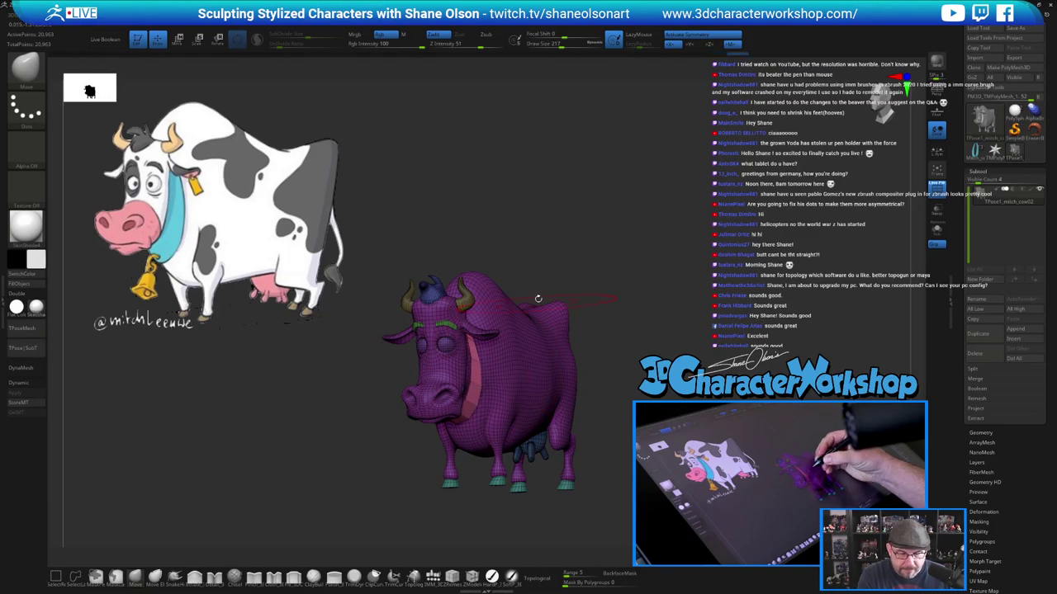
{"action": "left_click_drag", "start_coordinate": [539, 299], "coordinate": [449, 301]}
{"action": "left_click", "coordinate": [587, 220], "text": "ctrl"}
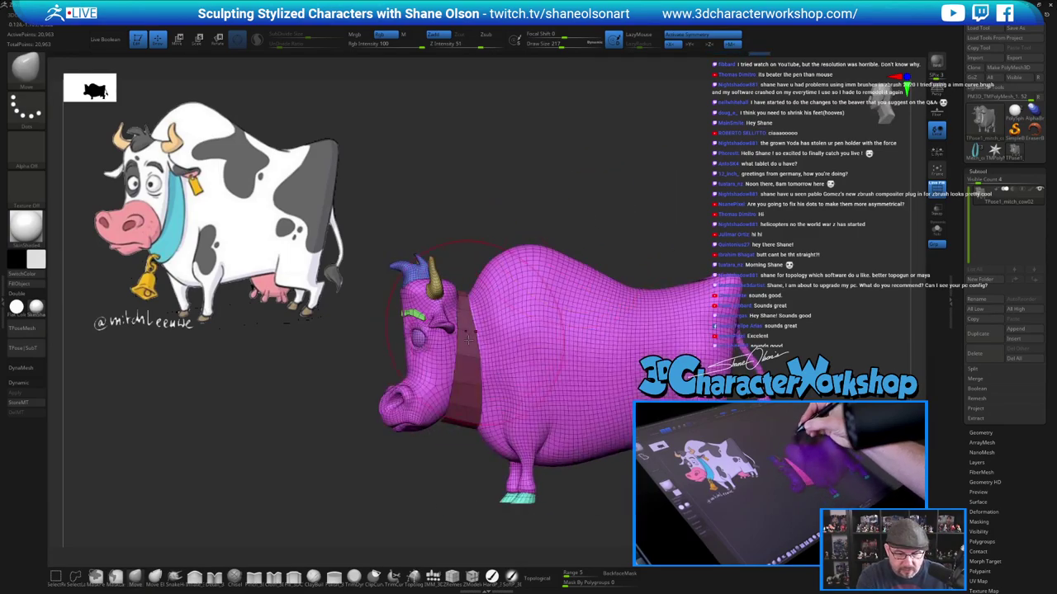
Refine the side profile of the face with the Move brush at draw size 268
{"action": "key", "text": "s"}
{"action": "left_click_drag", "start_coordinate": [425, 372], "coordinate": [431, 371]}
{"action": "left_click_drag", "start_coordinate": [398, 315], "coordinate": [404, 314]}
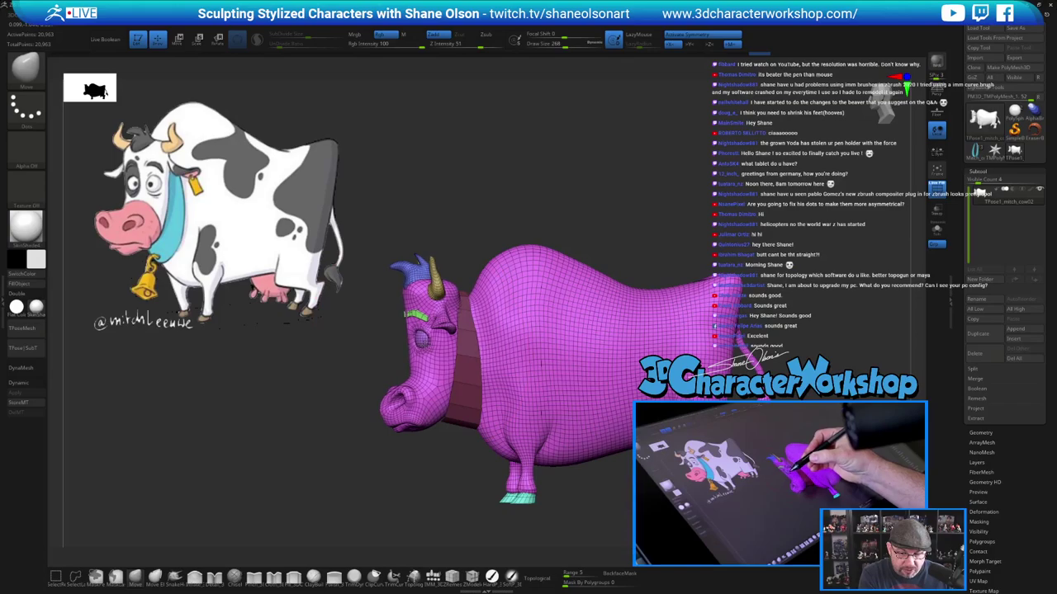
{"action": "left_click_drag", "start_coordinate": [419, 383], "coordinate": [414, 385]}
Adjust the shoulder behind the collar with the Move brush, using draw sizes 192 and 177
{"action": "key", "text": "s"}
{"action": "left_click_drag", "start_coordinate": [468, 264], "coordinate": [475, 265]}
{"action": "mouse_move", "coordinate": [539, 336]}
{"action": "right_mouse_down", "text": "alt"}
{"action": "mouse_move", "coordinate": [517, 304]}
{"action": "mouse_move", "coordinate": [518, 322]}
{"action": "mouse_move", "coordinate": [523, 294]}
{"action": "mouse_move", "coordinate": [549, 294]}
{"action": "mouse_move", "coordinate": [520, 285]}
{"action": "right_mouse_up", "text": "alt"}
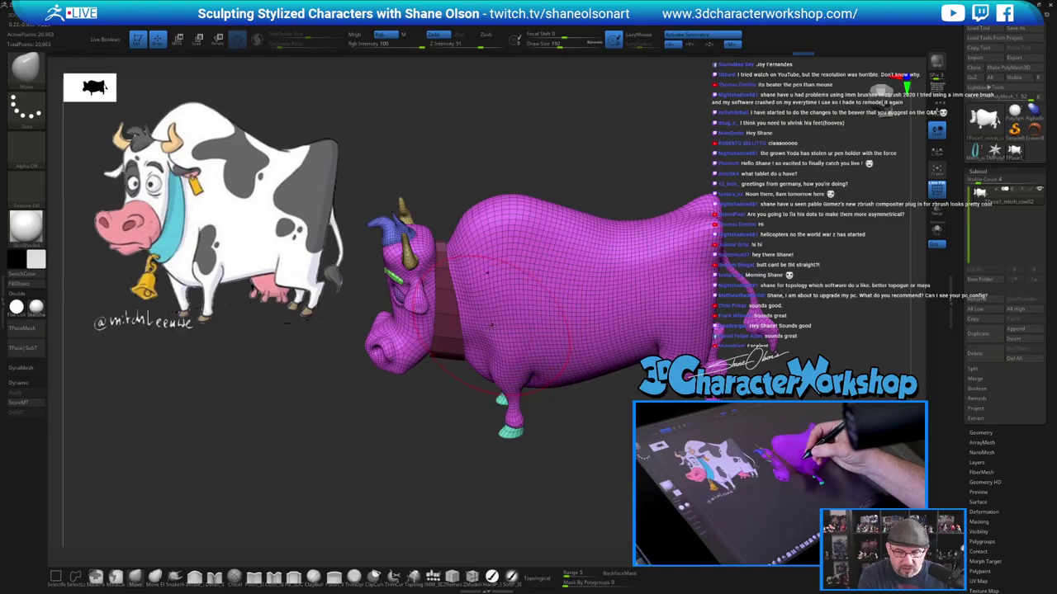
{"action": "key", "text": "s"}
{"action": "left_click_drag", "start_coordinate": [491, 328], "coordinate": [487, 331]}
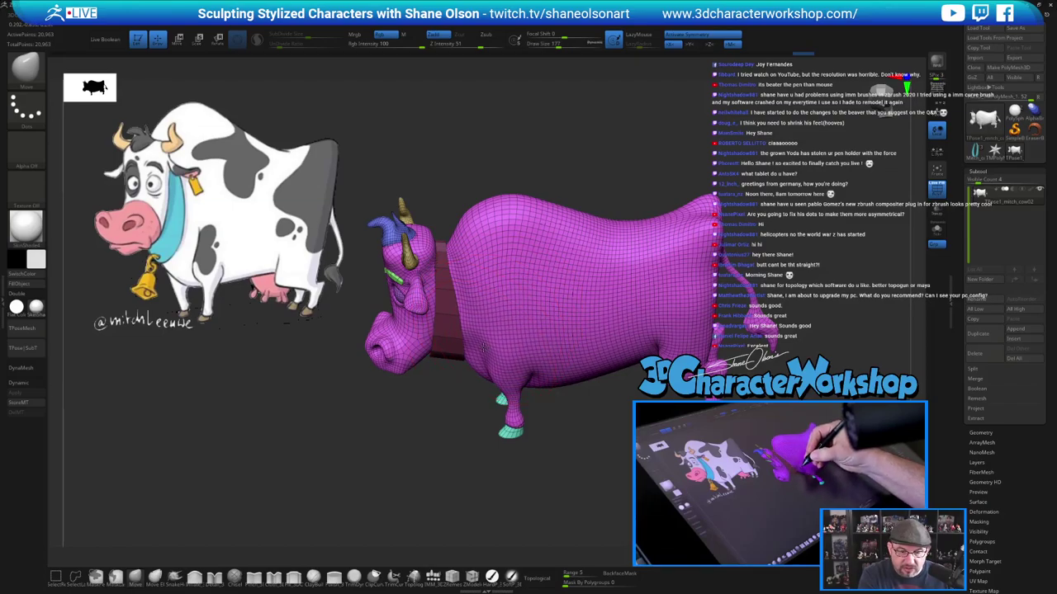
Refine the body's edge around the collar from above with a smaller Move brush
{"action": "right_click_drag", "start_coordinate": [483, 336], "coordinate": [485, 309]}
{"action": "key", "text": "s"}
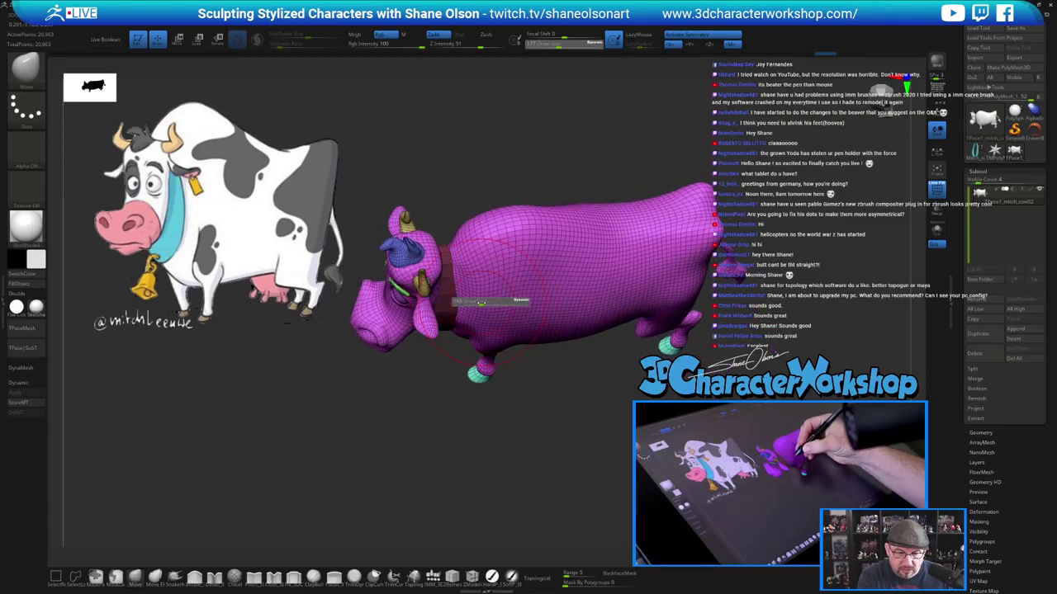
{"action": "mouse_move", "coordinate": [485, 302]}
{"action": "left_mouse_down"}
{"action": "mouse_move", "coordinate": [473, 301]}
{"action": "mouse_move", "coordinate": [468, 319]}
{"action": "left_mouse_up"}
{"action": "key", "text": "s"}
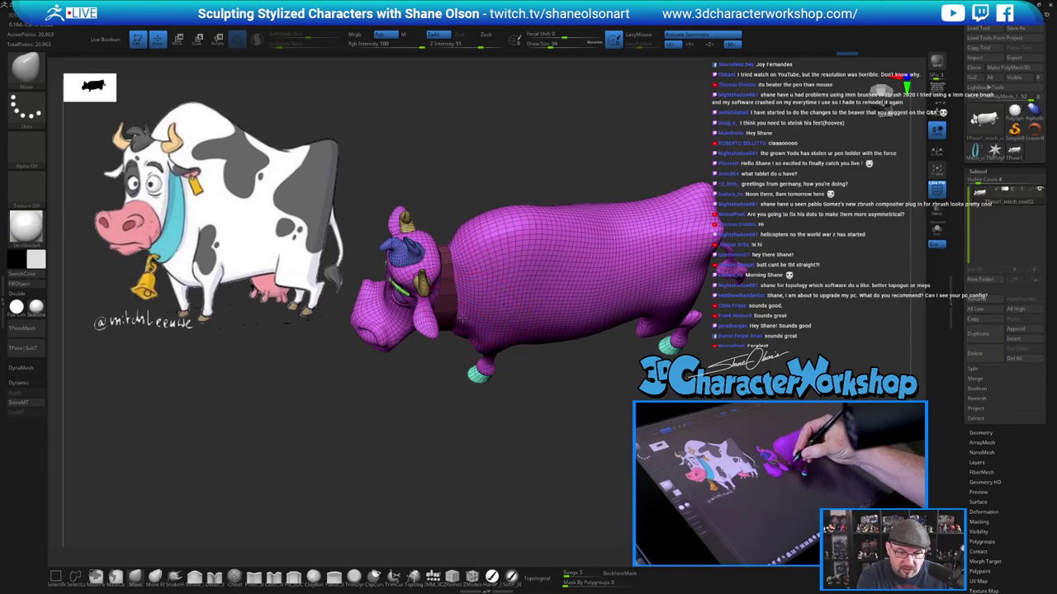
{"action": "mouse_move", "coordinate": [464, 318]}
{"action": "right_mouse_down"}
{"action": "mouse_move", "coordinate": [483, 300]}
{"action": "mouse_move", "coordinate": [505, 306]}
{"action": "mouse_move", "coordinate": [507, 293]}
{"action": "mouse_move", "coordinate": [494, 299]}
{"action": "mouse_move", "coordinate": [505, 307]}
{"action": "mouse_move", "coordinate": [462, 328]}
{"action": "mouse_move", "coordinate": [471, 326]}
{"action": "right_mouse_up"}
{"action": "key", "text": "bracketright"}
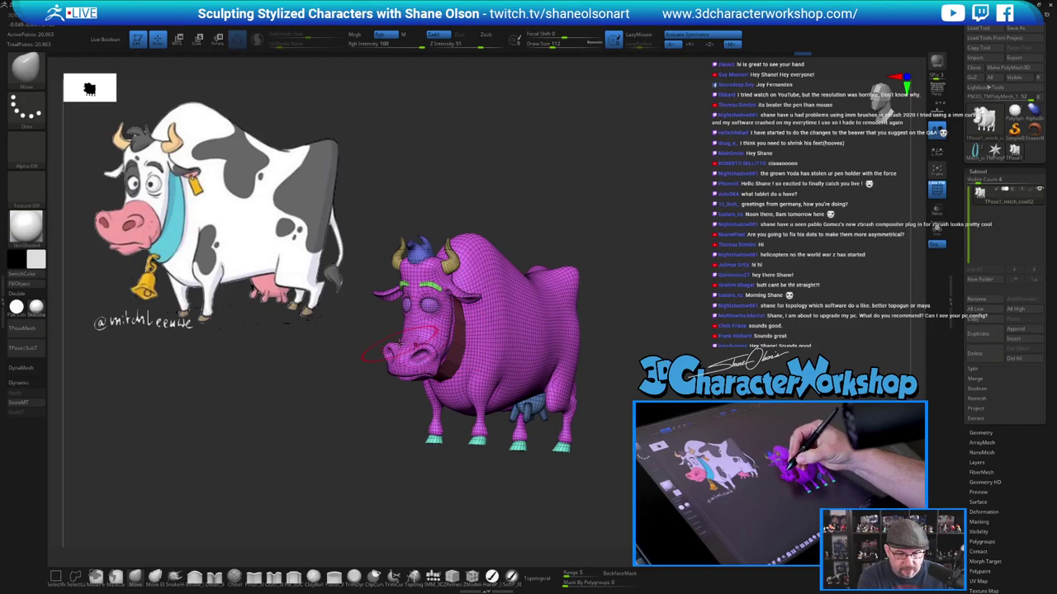
Reshape the top of the muzzle and the lower jaw with the Move brush, reducing the draw size from 112 to 87
{"action": "left_click_drag", "start_coordinate": [400, 343], "coordinate": [395, 335]}
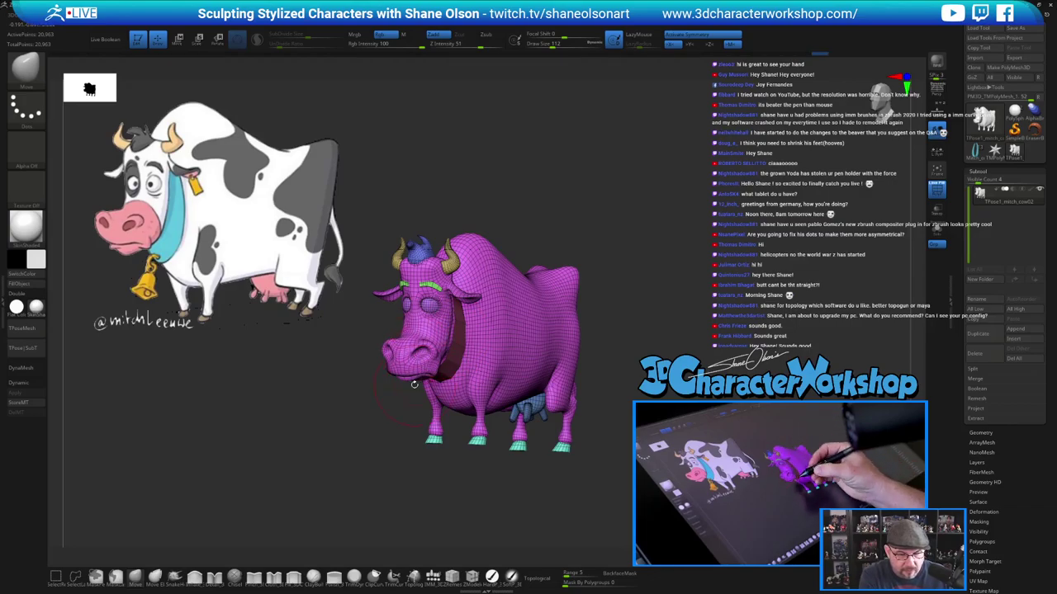
{"action": "left_click_drag", "start_coordinate": [411, 373], "coordinate": [412, 379]}
{"action": "right_click_drag", "start_coordinate": [418, 431], "coordinate": [426, 367]}
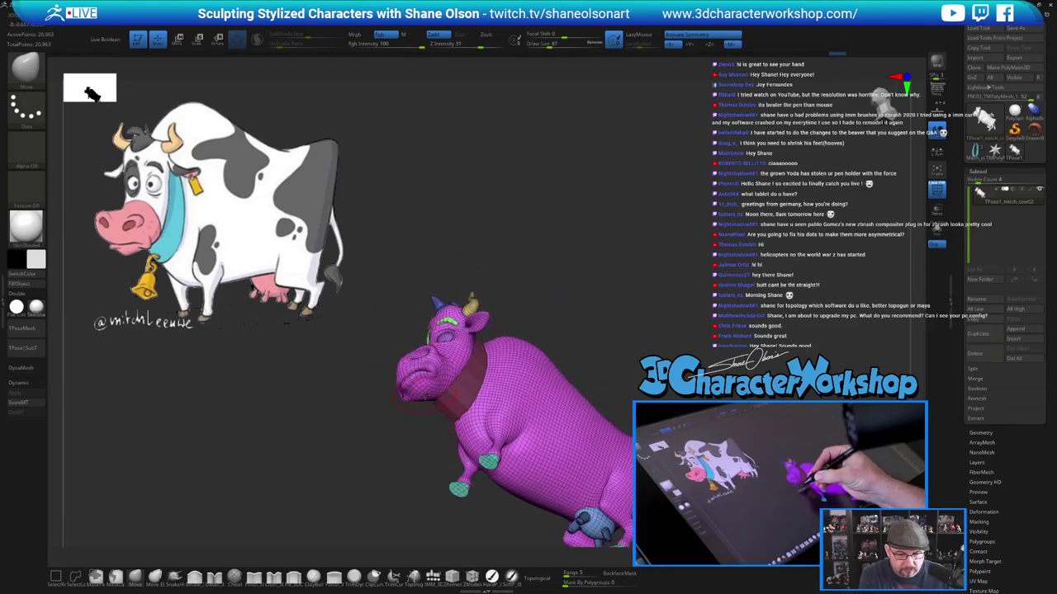
{"action": "right_click_drag", "start_coordinate": [420, 423], "coordinate": [428, 456]}
{"action": "left_click_drag", "start_coordinate": [428, 401], "coordinate": [425, 408]}
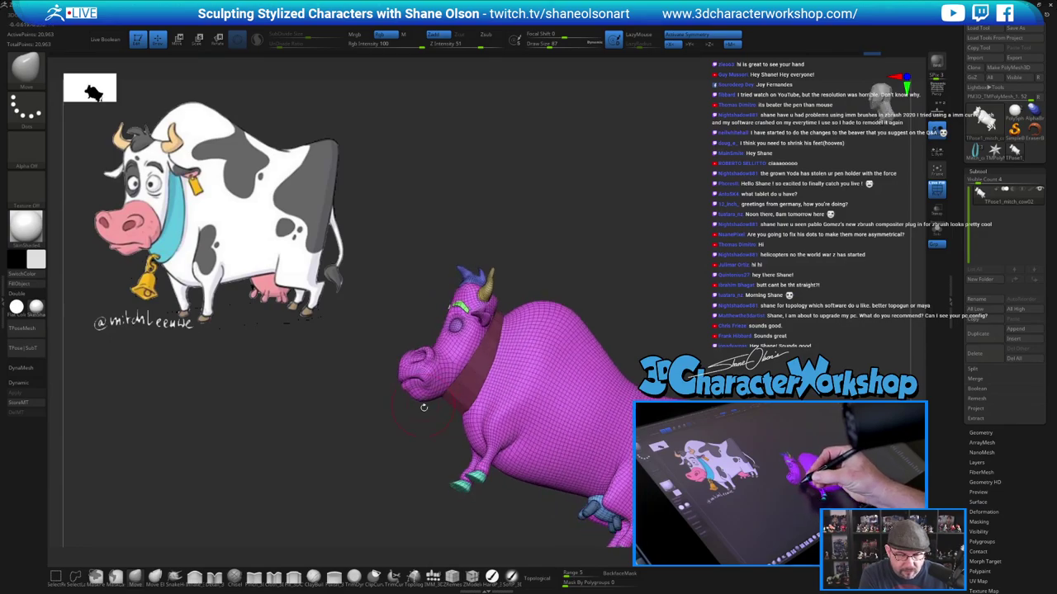
Check the cow from several angles, invert the mask to free the collar, and set the draw size to 202
{"action": "mouse_move", "coordinate": [425, 434]}
{"action": "right_mouse_down"}
{"action": "mouse_move", "coordinate": [438, 448]}
{"action": "mouse_move", "coordinate": [597, 375]}
{"action": "mouse_move", "coordinate": [591, 345]}
{"action": "right_mouse_up"}
{"action": "right_click_drag", "start_coordinate": [511, 364], "coordinate": [577, 375]}
{"action": "right_click_drag", "start_coordinate": [702, 371], "coordinate": [623, 335]}
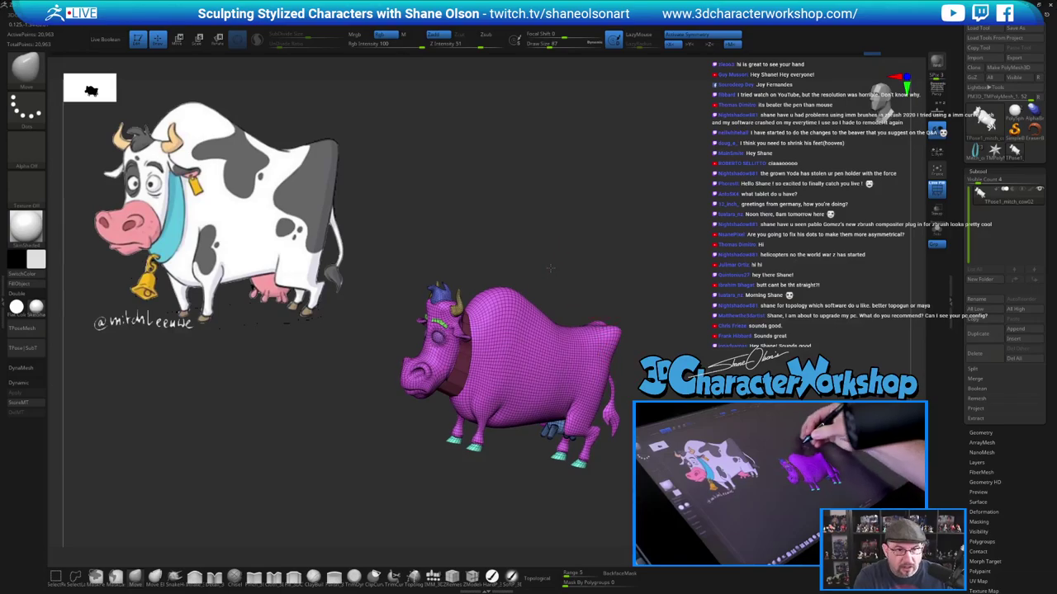
{"action": "right_click_drag", "start_coordinate": [550, 268], "coordinate": [551, 310], "text": "alt"}
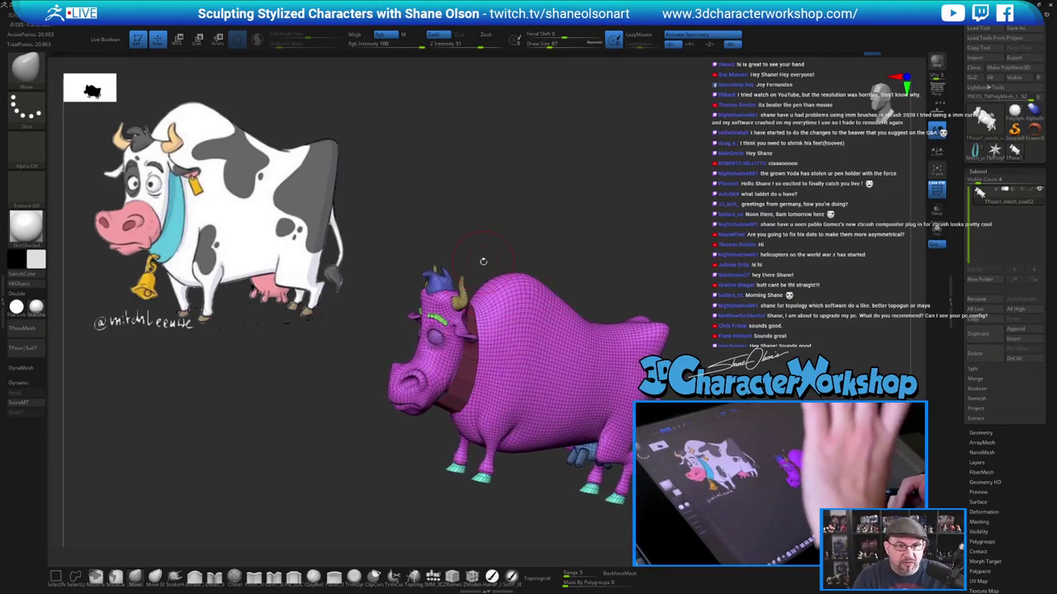
{"action": "mouse_move", "coordinate": [598, 255]}
{"action": "right_mouse_down", "text": "alt"}
{"action": "mouse_move", "coordinate": [586, 246]}
{"action": "mouse_move", "coordinate": [600, 259]}
{"action": "mouse_move", "coordinate": [589, 278]}
{"action": "right_mouse_up", "text": "alt"}
{"action": "left_click", "coordinate": [599, 259], "text": "ctrl"}
{"action": "key", "text": "s"}
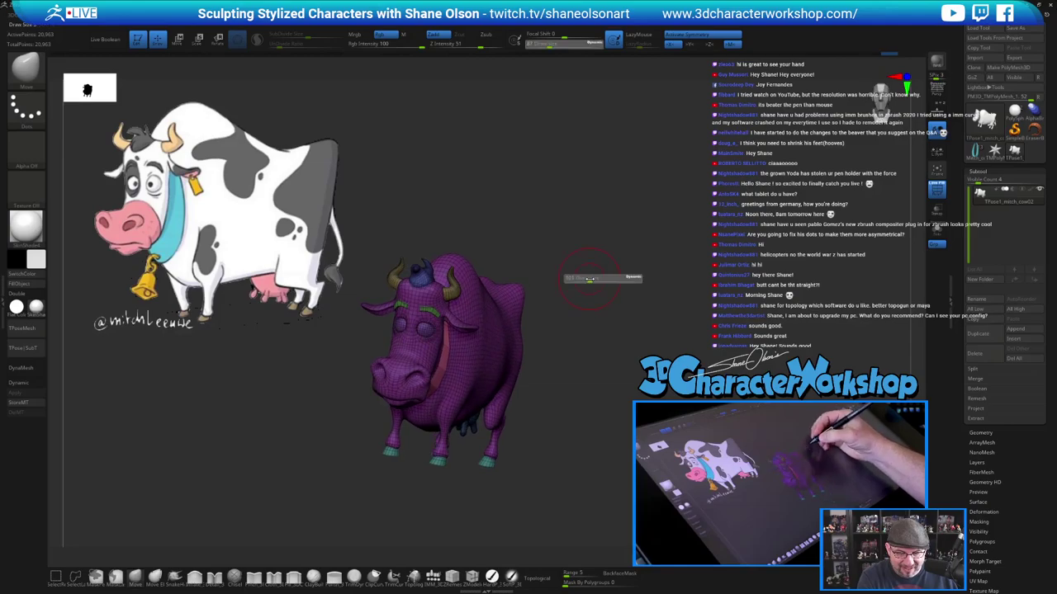
{"action": "left_click_drag", "start_coordinate": [596, 283], "coordinate": [598, 283]}
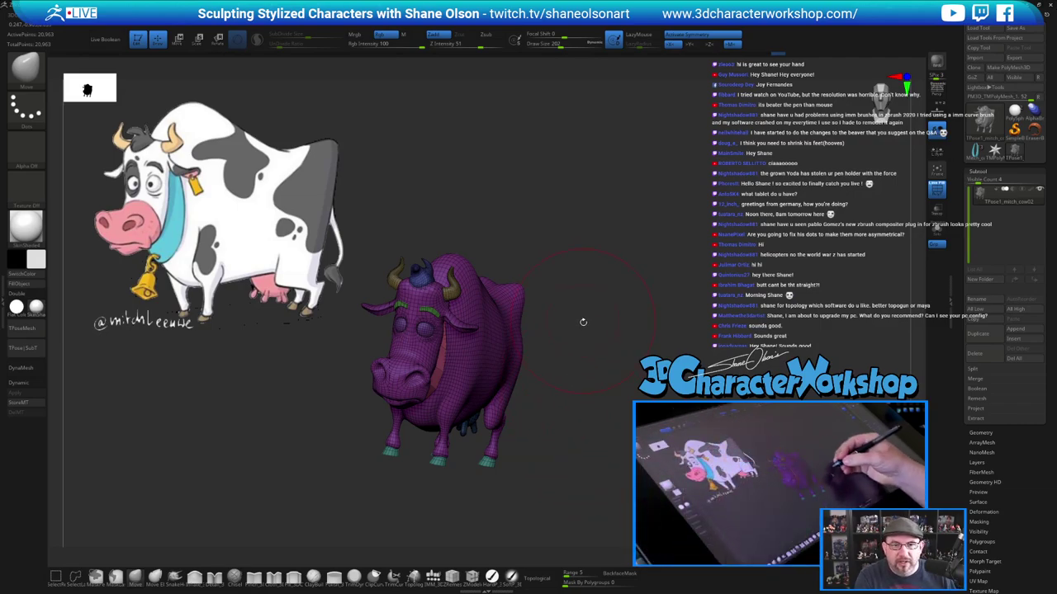
Fit the collar around the neck with the Move brush from the side and front, and clear the mask
{"action": "left_click_drag", "start_coordinate": [591, 333], "coordinate": [566, 337]}
{"action": "mouse_move", "coordinate": [551, 259]}
{"action": "left_mouse_down"}
{"action": "mouse_move", "coordinate": [533, 254]}
{"action": "mouse_move", "coordinate": [538, 239]}
{"action": "left_mouse_up"}
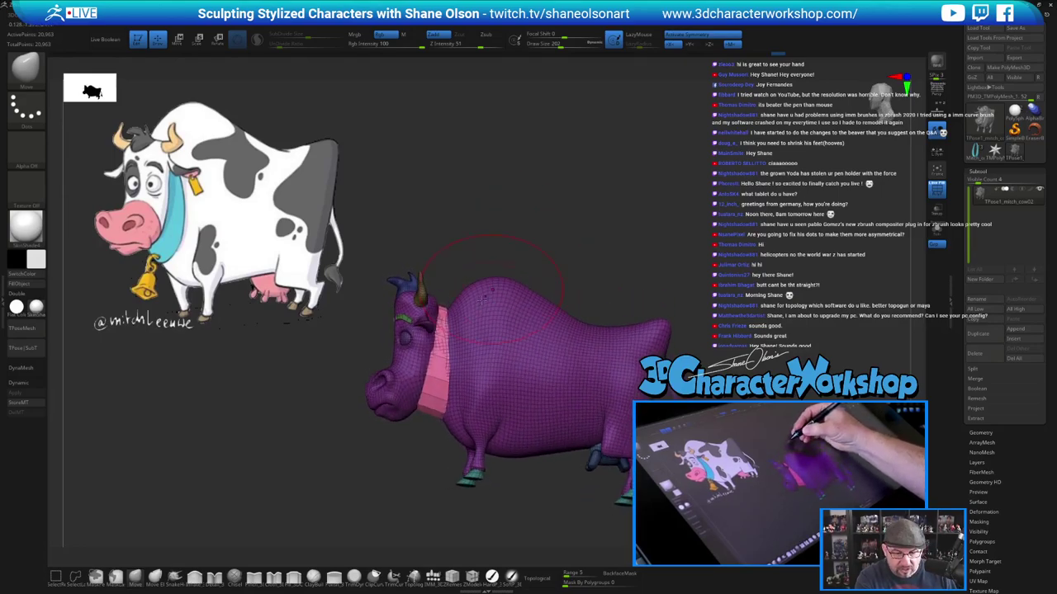
{"action": "left_click_drag", "start_coordinate": [435, 353], "coordinate": [438, 352]}
{"action": "left_click_drag", "start_coordinate": [405, 449], "coordinate": [441, 403]}
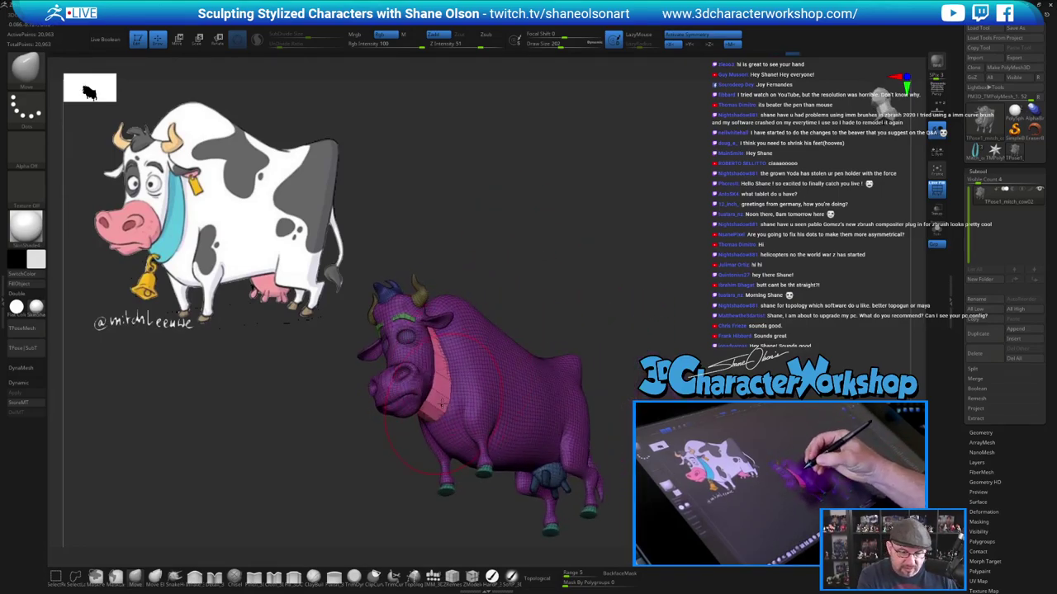
{"action": "left_click_drag", "start_coordinate": [662, 275], "coordinate": [625, 310]}
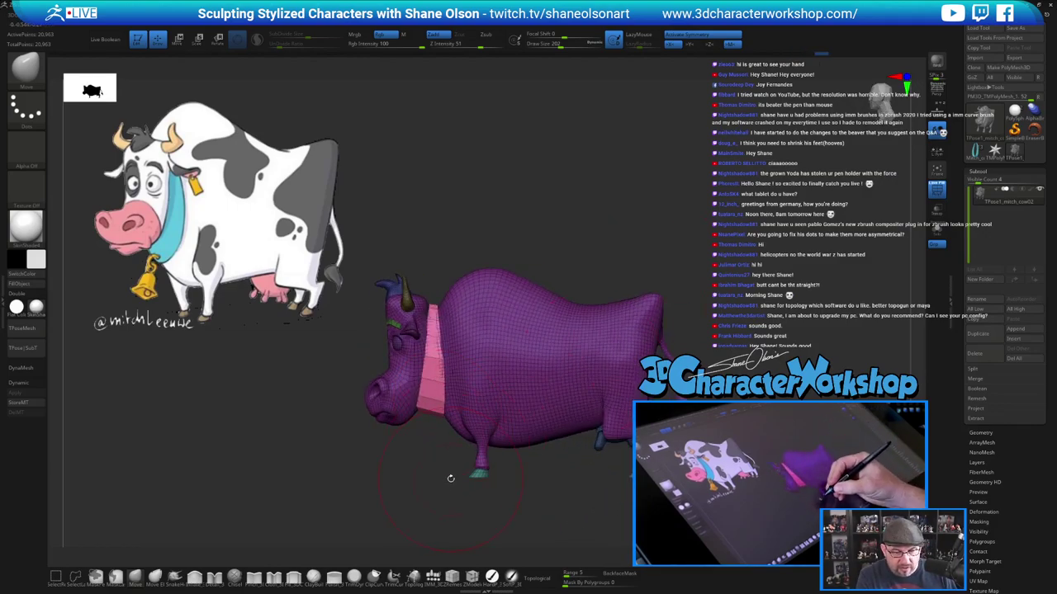
{"action": "left_click", "coordinate": [643, 335], "text": "alt"}
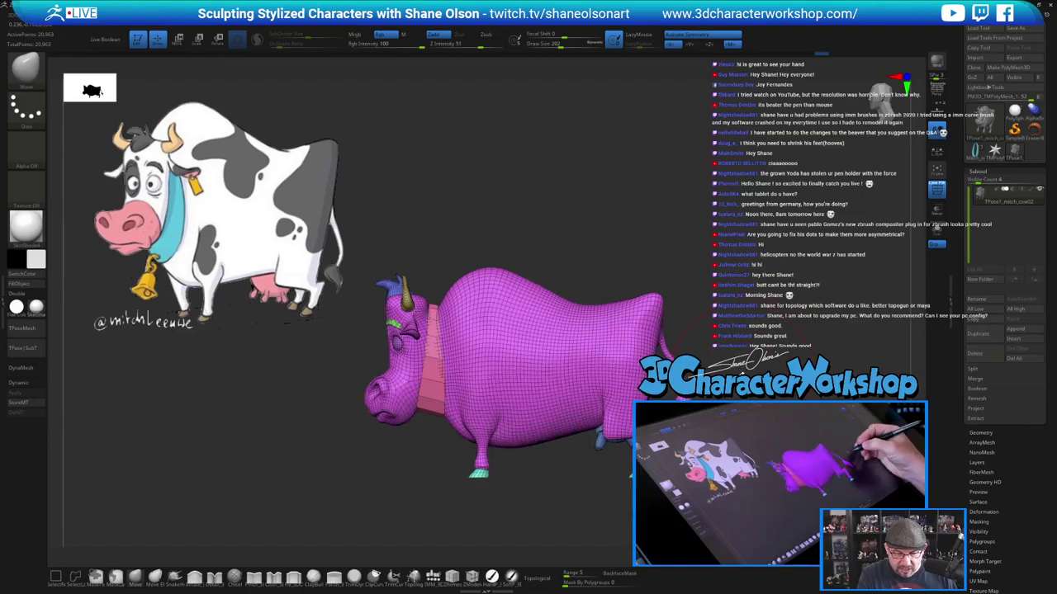
Set the draw size to 77, mask everything except the lower front legs, soften the mask and centre the gizmo on the unmasked legs
{"action": "left_click_drag", "start_coordinate": [694, 454], "coordinate": [606, 467], "text": "alt"}
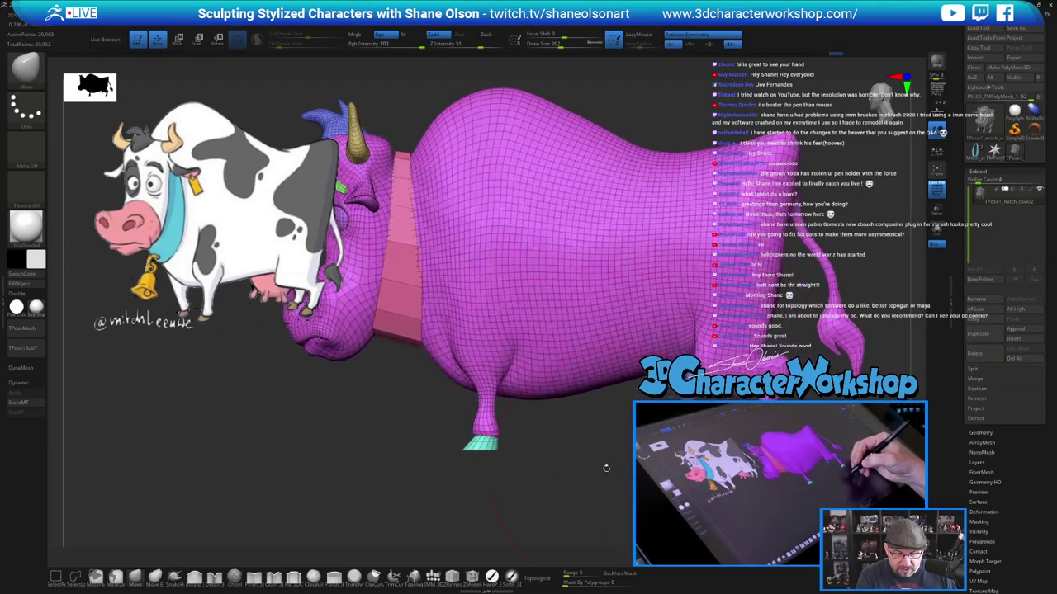
{"action": "key", "text": "s"}
{"action": "mouse_move", "coordinate": [510, 444]}
{"action": "left_mouse_down"}
{"action": "mouse_move", "coordinate": [474, 494]}
{"action": "mouse_move", "coordinate": [527, 412]}
{"action": "left_mouse_up"}
{"action": "left_click", "coordinate": [537, 432], "text": "ctrl"}
{"action": "left_click", "coordinate": [487, 371], "text": "ctrl"}
{"action": "left_click", "coordinate": [487, 371], "text": "ctrl"}
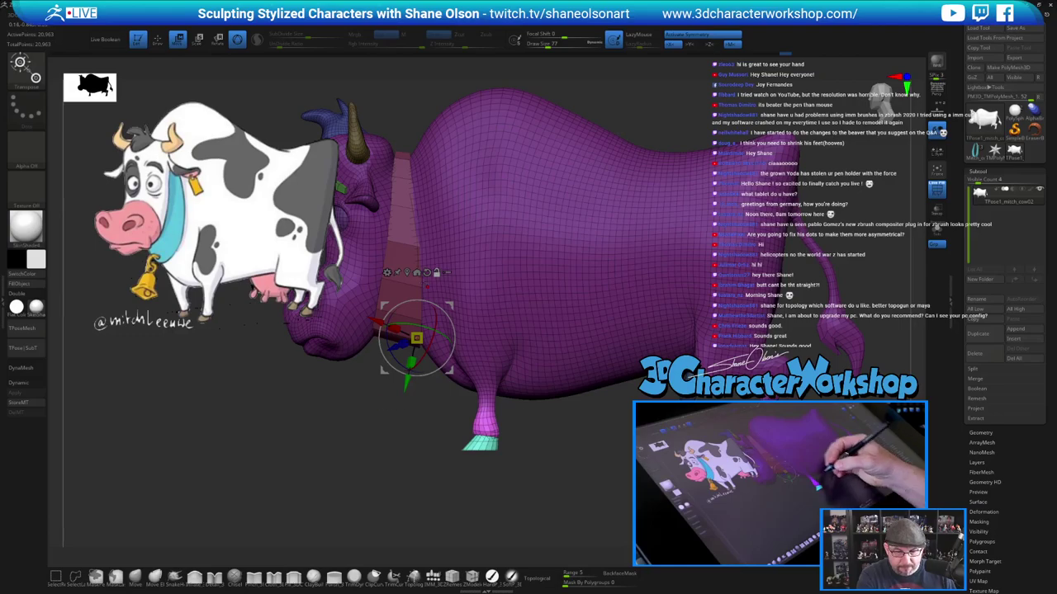
{"action": "left_click", "coordinate": [407, 273]}
{"action": "left_click", "coordinate": [492, 344], "text": "alt"}
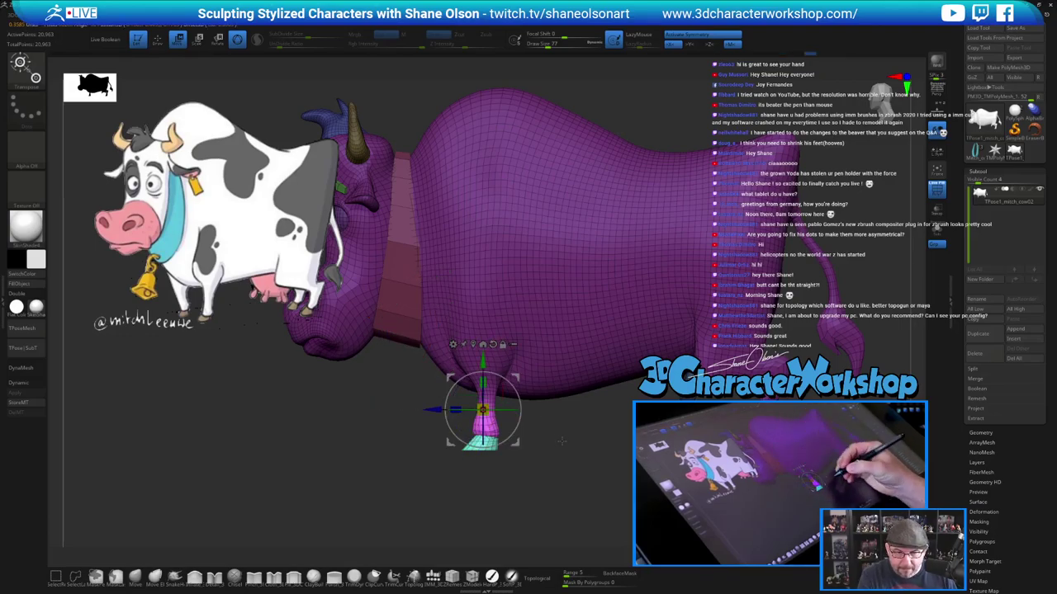
Try scaling the lower front legs down around a gizmo pivot at the ankles, and undo the change
{"action": "left_click_drag", "start_coordinate": [569, 447], "coordinate": [627, 443]}
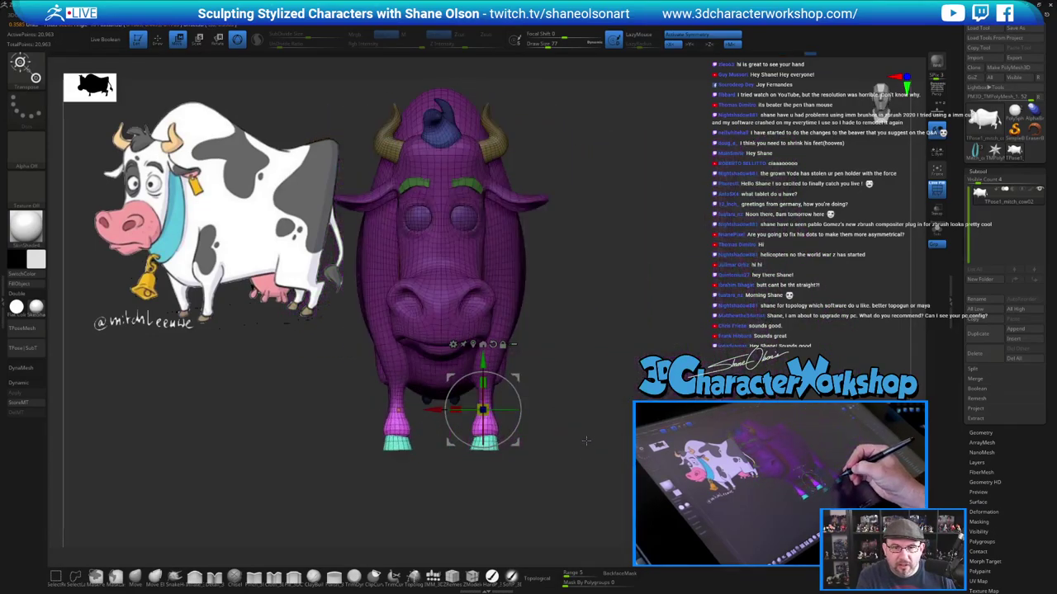
{"action": "left_click_drag", "start_coordinate": [611, 397], "coordinate": [635, 360], "text": "alt"}
{"action": "left_click_drag", "start_coordinate": [542, 341], "coordinate": [545, 345], "text": "alt"}
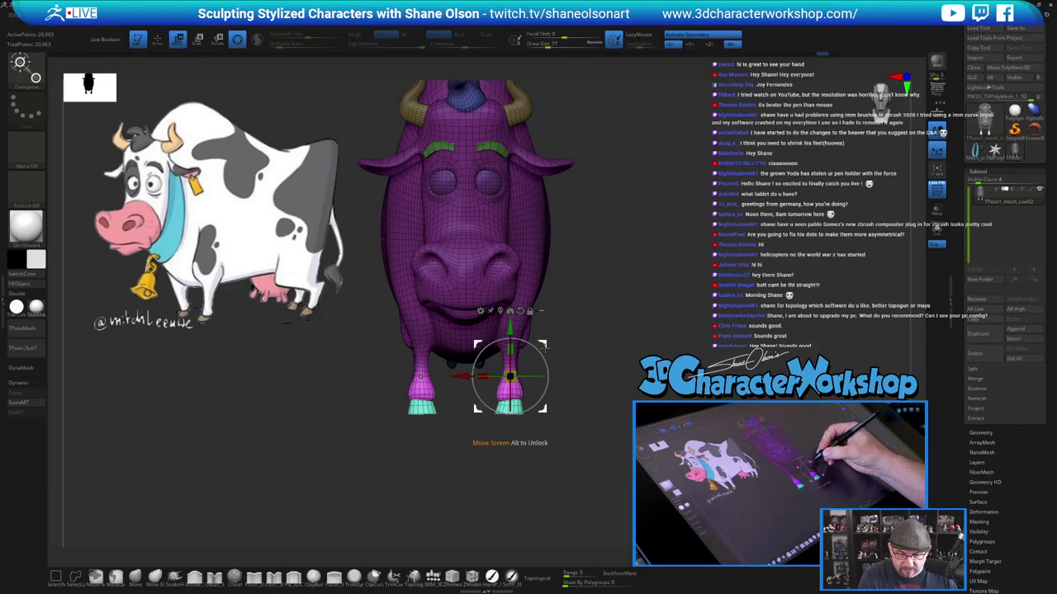
{"action": "left_click_drag", "start_coordinate": [545, 348], "coordinate": [545, 358]}
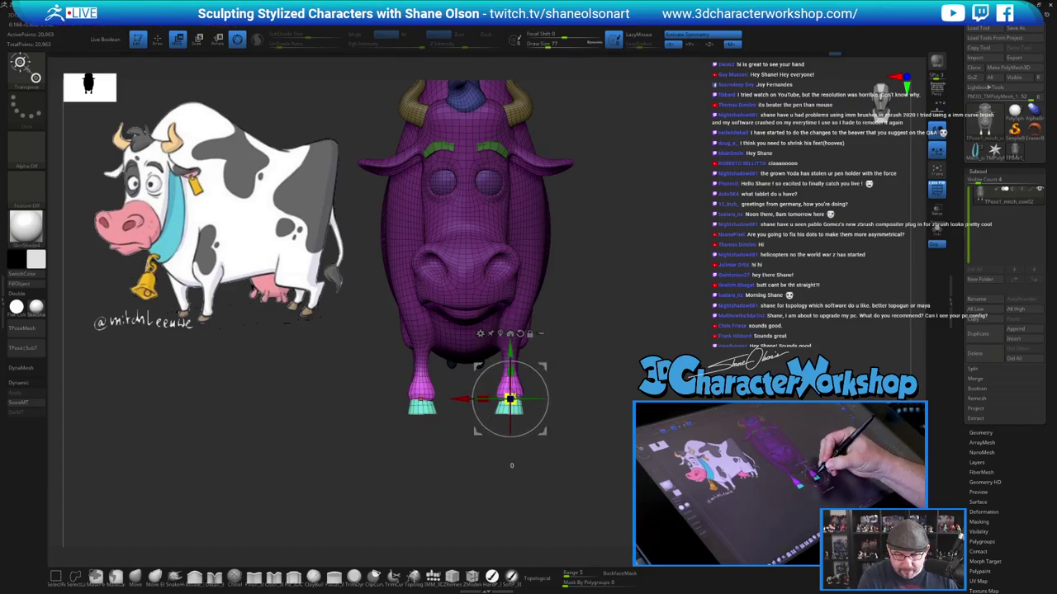
{"action": "mouse_move", "coordinate": [510, 399]}
{"action": "left_mouse_down"}
{"action": "mouse_move", "coordinate": [512, 410]}
{"action": "mouse_move", "coordinate": [495, 410]}
{"action": "left_mouse_up"}
{"action": "left_click_drag", "start_coordinate": [583, 404], "coordinate": [592, 438], "text": "alt"}
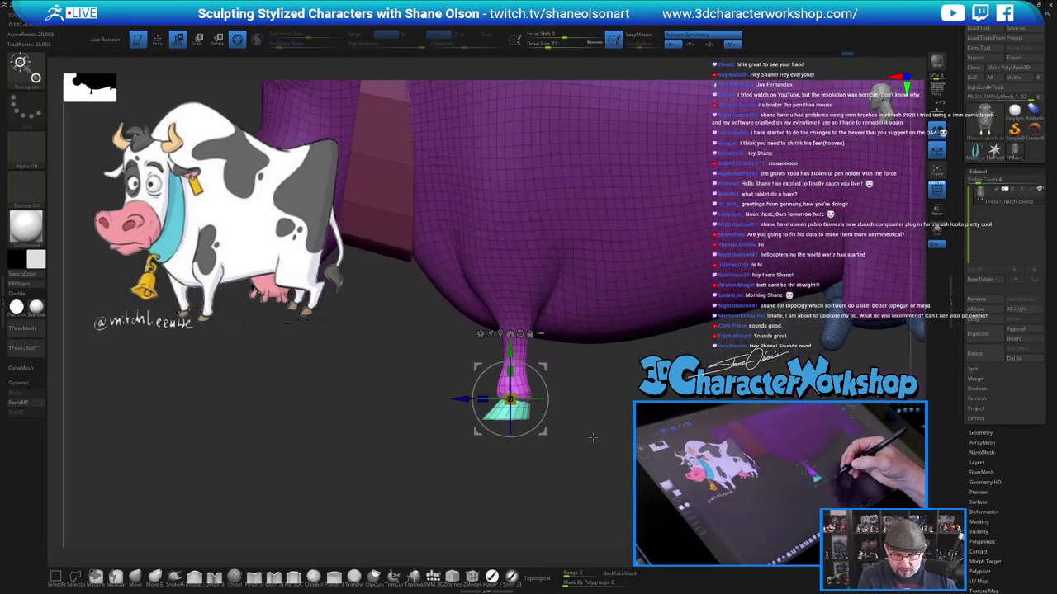
{"action": "key", "text": "ctrl+z"}
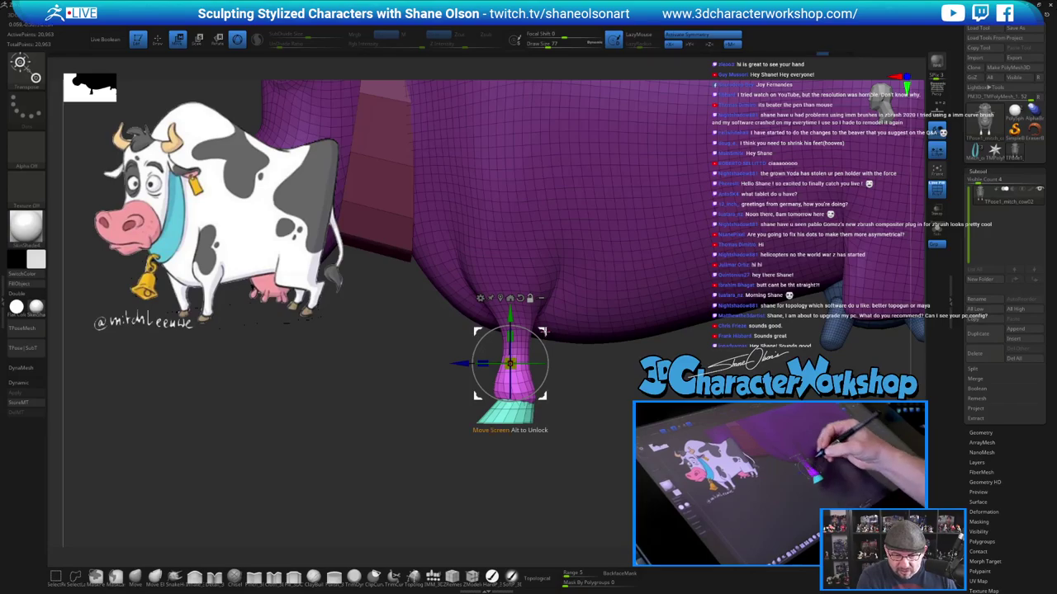
Place the gizmo pivot at the sole of the front hoof and scale the unmasked lower legs and hooves down
{"action": "left_click_drag", "start_coordinate": [544, 332], "coordinate": [545, 389], "text": "alt"}
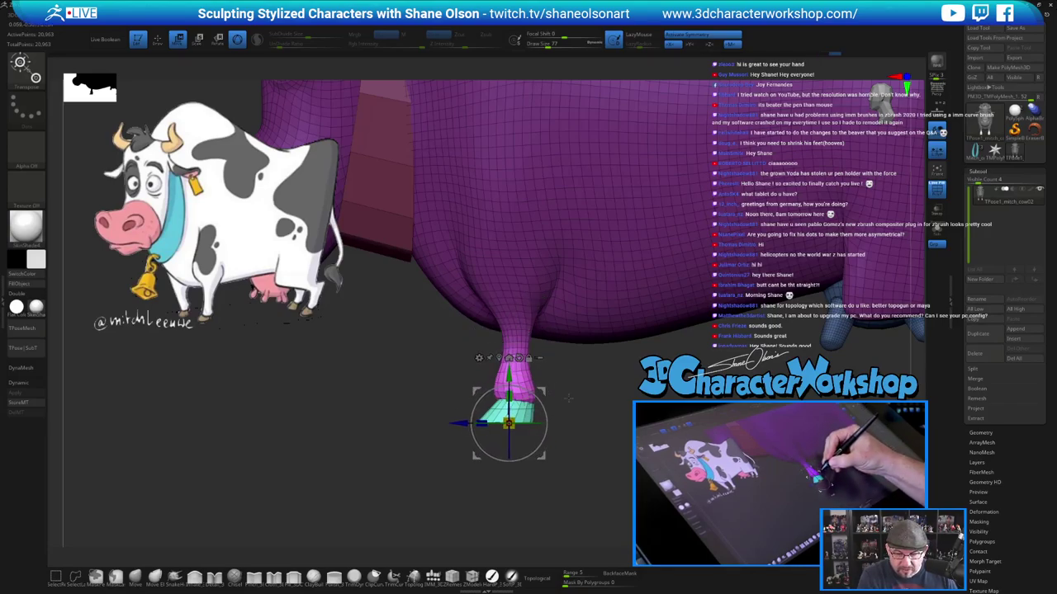
{"action": "left_click_drag", "start_coordinate": [591, 426], "coordinate": [596, 336]}
{"action": "left_click_drag", "start_coordinate": [540, 392], "coordinate": [537, 392], "text": "alt"}
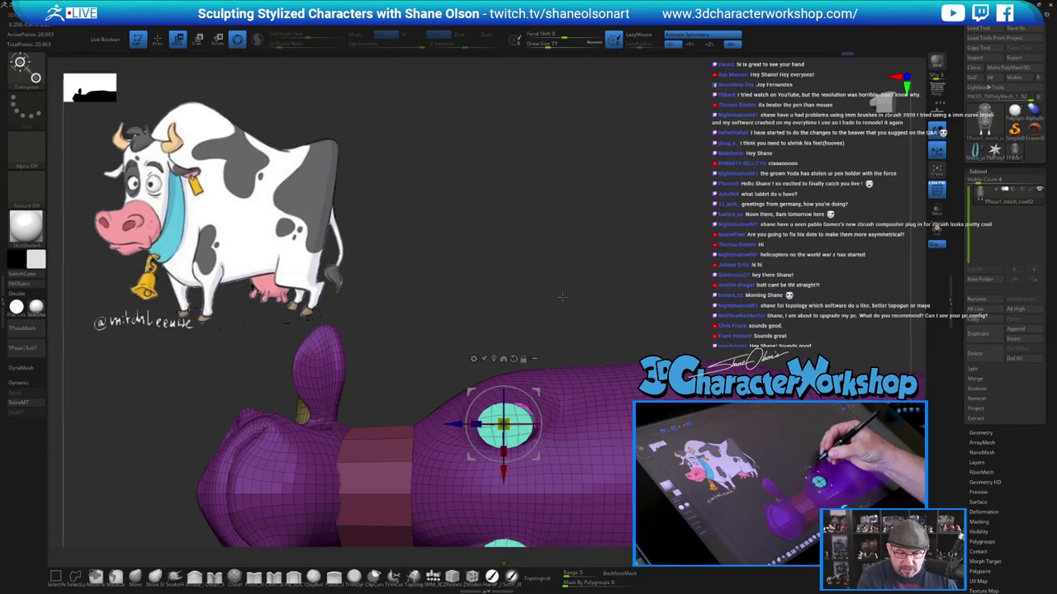
{"action": "left_click_drag", "start_coordinate": [572, 339], "coordinate": [545, 391]}
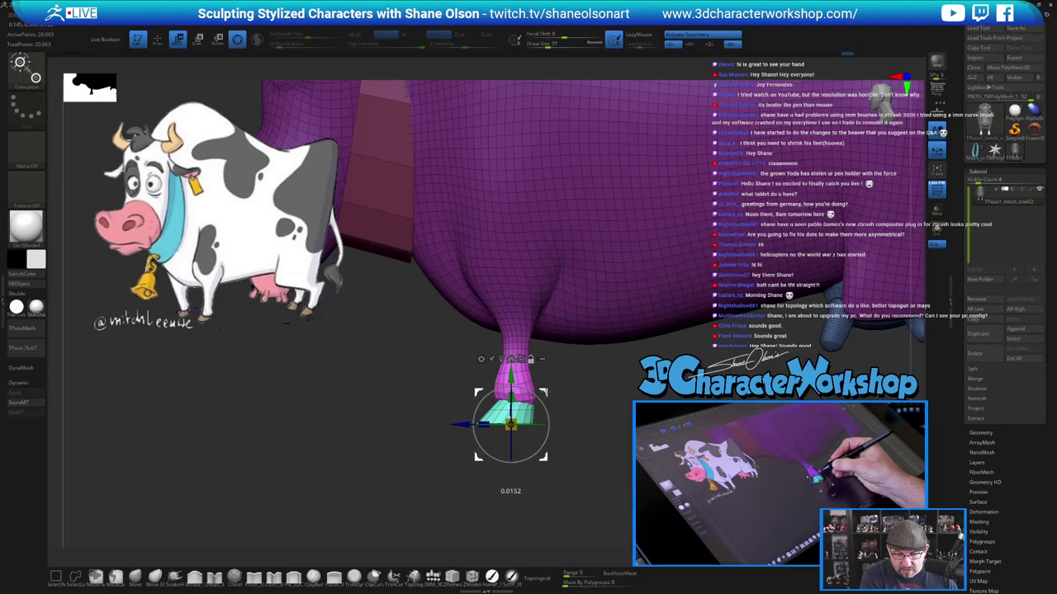
{"action": "left_click_drag", "start_coordinate": [511, 423], "coordinate": [501, 433]}
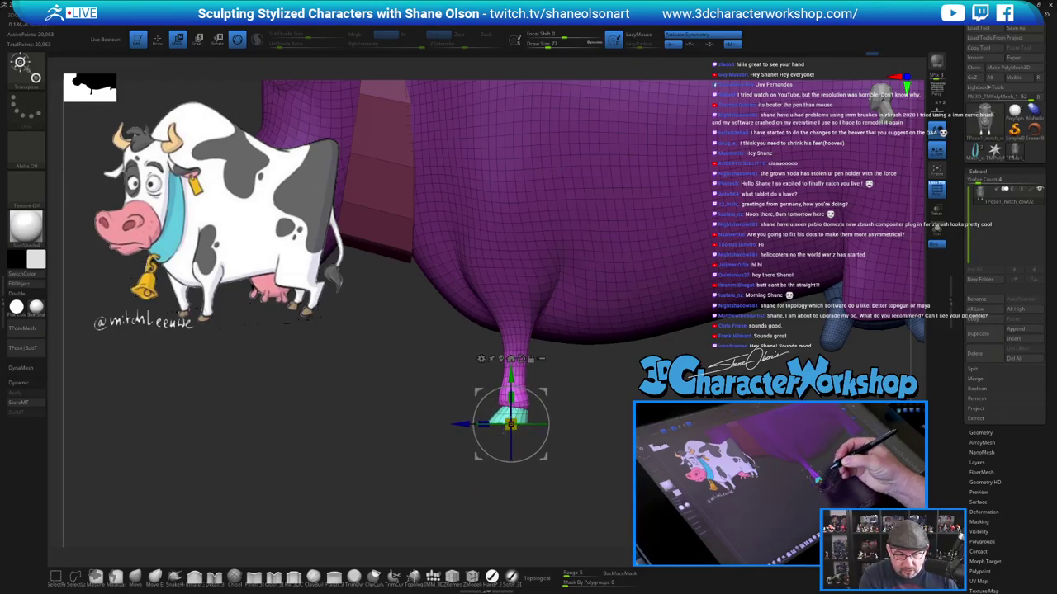
{"action": "left_click_drag", "start_coordinate": [620, 432], "coordinate": [606, 446], "text": "alt"}
{"action": "key", "text": "q"}
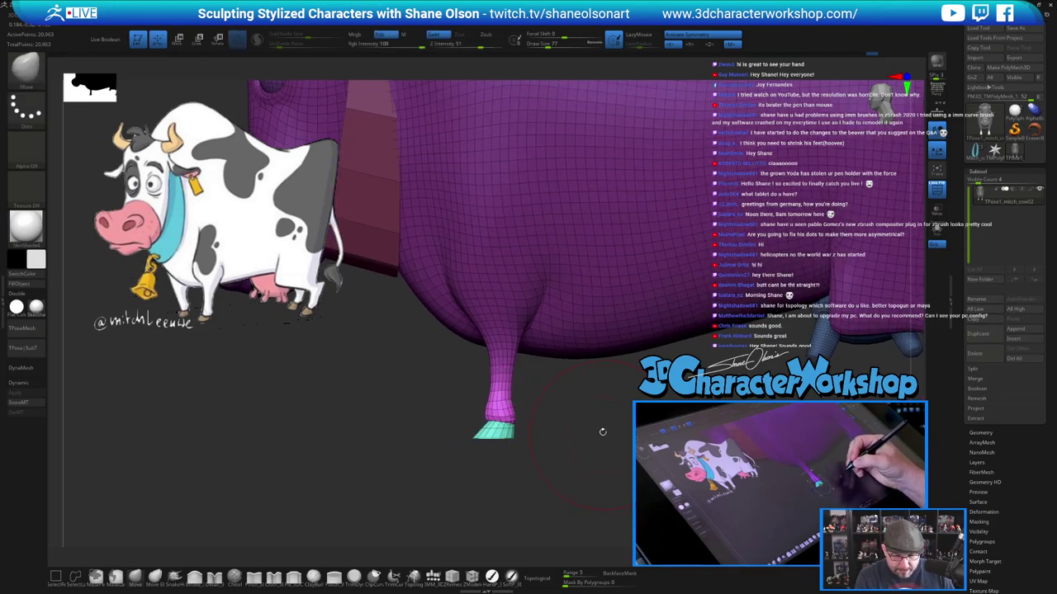
Isolate the body polygroup, smooth the lower front legs at draw size 51, and restore the hidden parts and clear the mask
{"action": "left_click", "coordinate": [507, 391], "text": "ctrl+shift"}
{"action": "key", "text": "s"}
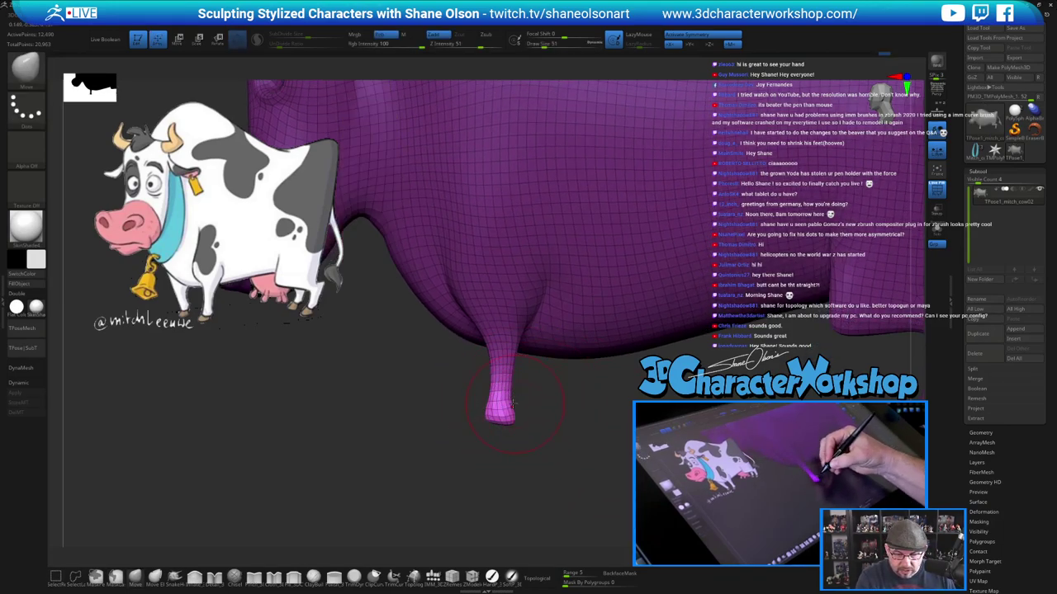
{"action": "mouse_move", "coordinate": [501, 404]}
{"action": "left_mouse_down", "text": "shift"}
{"action": "mouse_move", "coordinate": [501, 393]}
{"action": "mouse_move", "coordinate": [505, 414]}
{"action": "left_mouse_up", "text": "shift"}
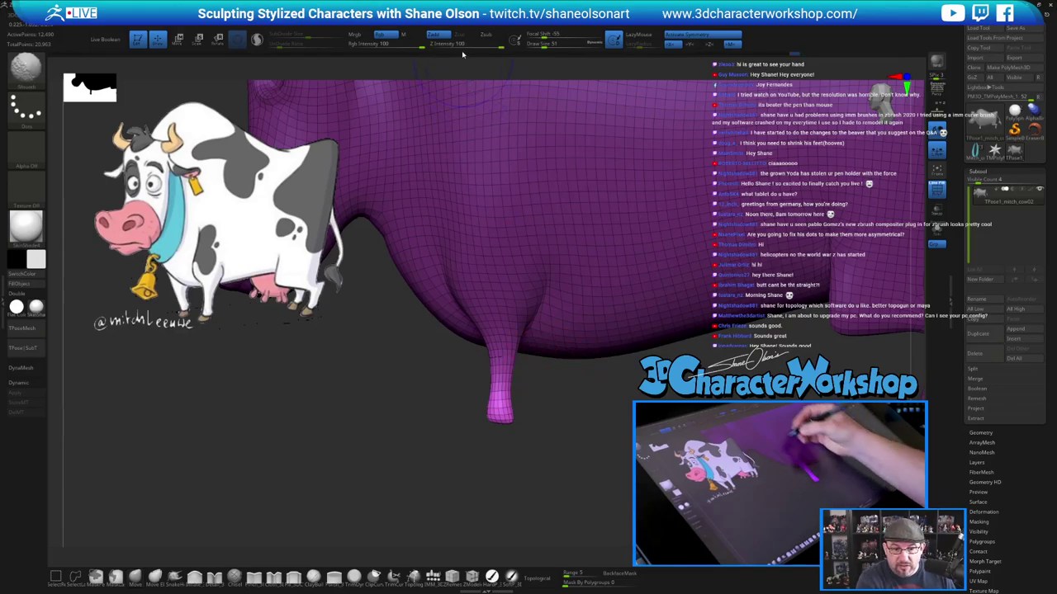
{"action": "left_click_drag", "start_coordinate": [601, 425], "coordinate": [545, 359], "text": "alt"}
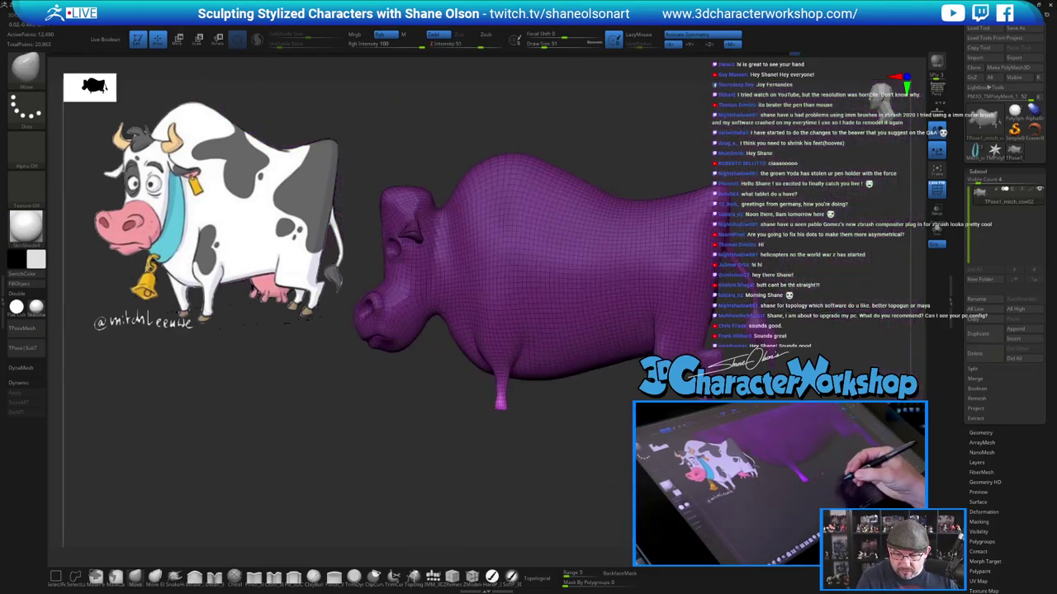
{"action": "left_click_drag", "start_coordinate": [741, 437], "coordinate": [573, 451], "text": "alt"}
{"action": "left_click", "coordinate": [640, 448], "text": "ctrl+shift"}
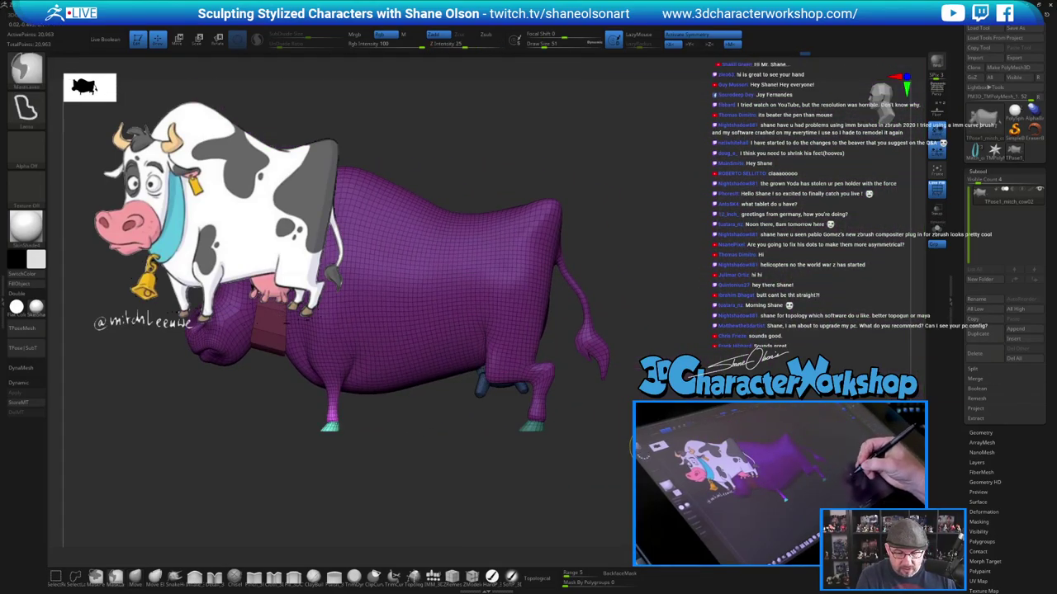
{"action": "left_click", "coordinate": [643, 449], "text": "ctrl"}
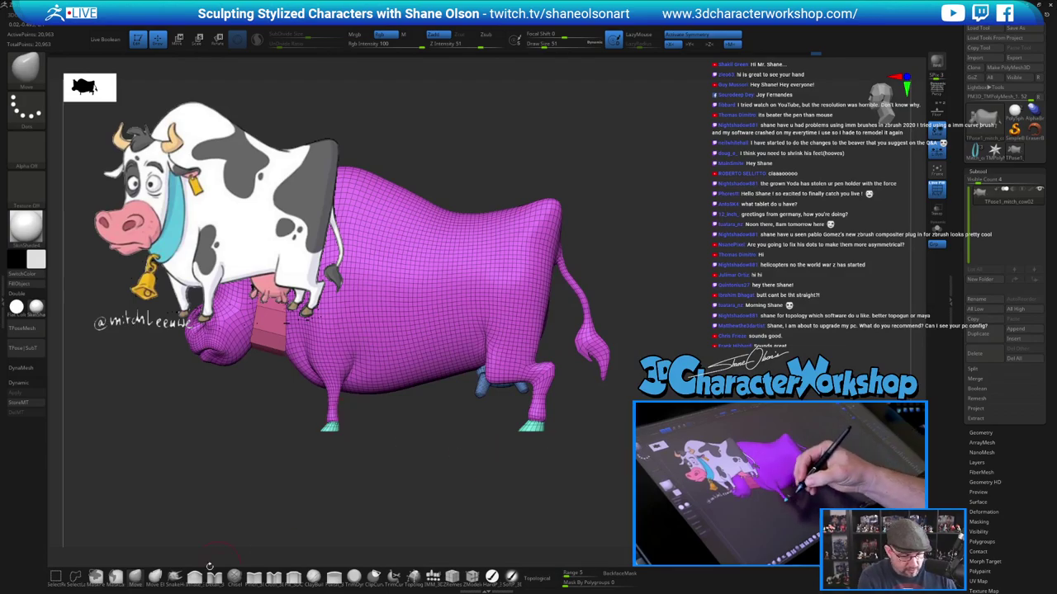
Turn on Topological for the Move brush, reduce the draw size to 44 and isolate the body polygroup
{"action": "left_click", "coordinate": [539, 578]}
{"action": "left_click_drag", "start_coordinate": [373, 410], "coordinate": [412, 409], "text": "alt"}
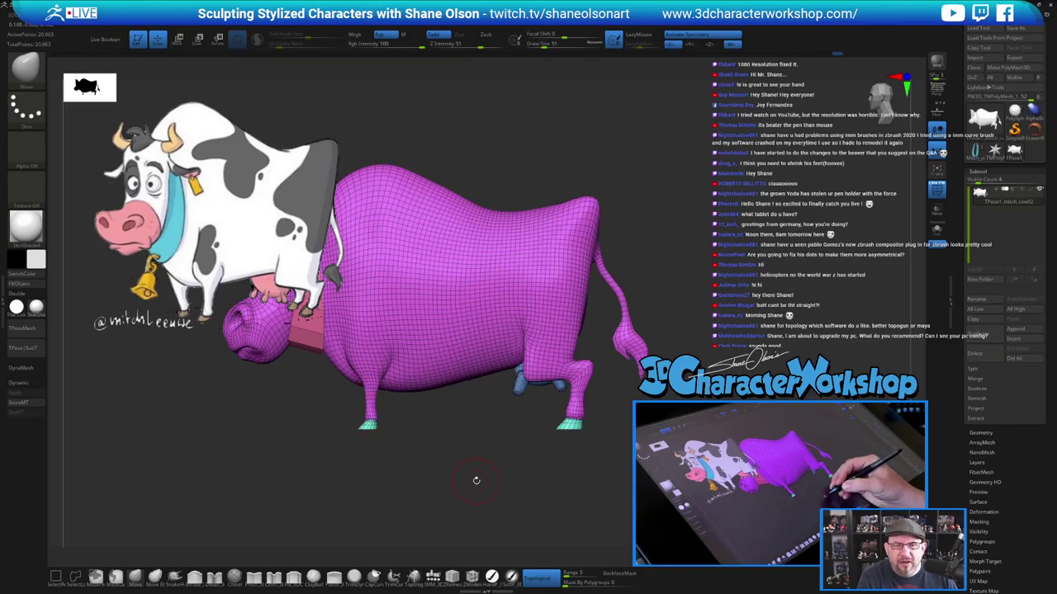
{"action": "left_click_drag", "start_coordinate": [664, 430], "coordinate": [665, 466], "text": "alt"}
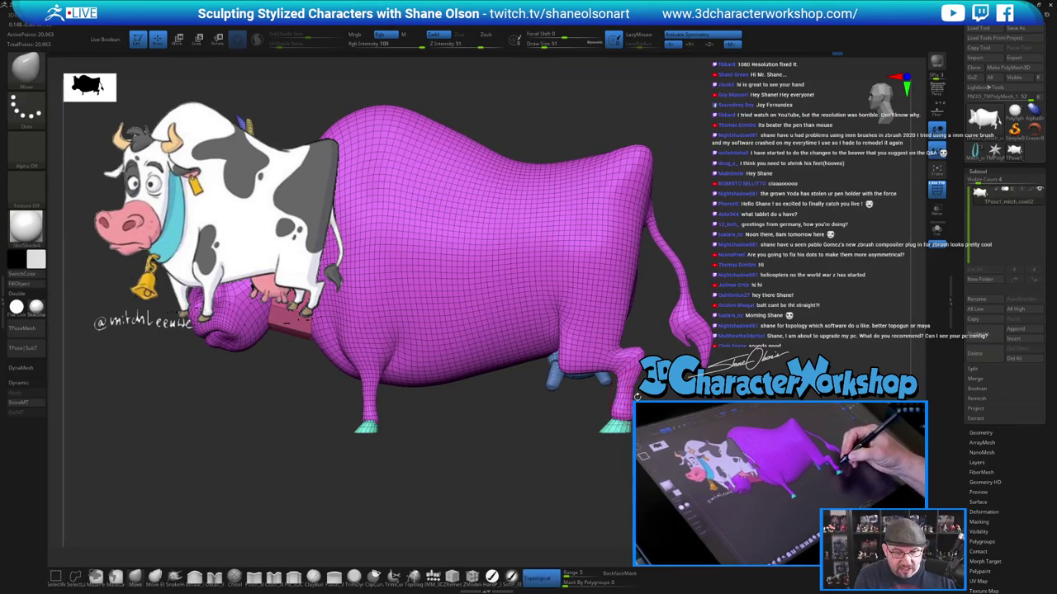
{"action": "left_click_drag", "start_coordinate": [661, 426], "coordinate": [654, 426]}
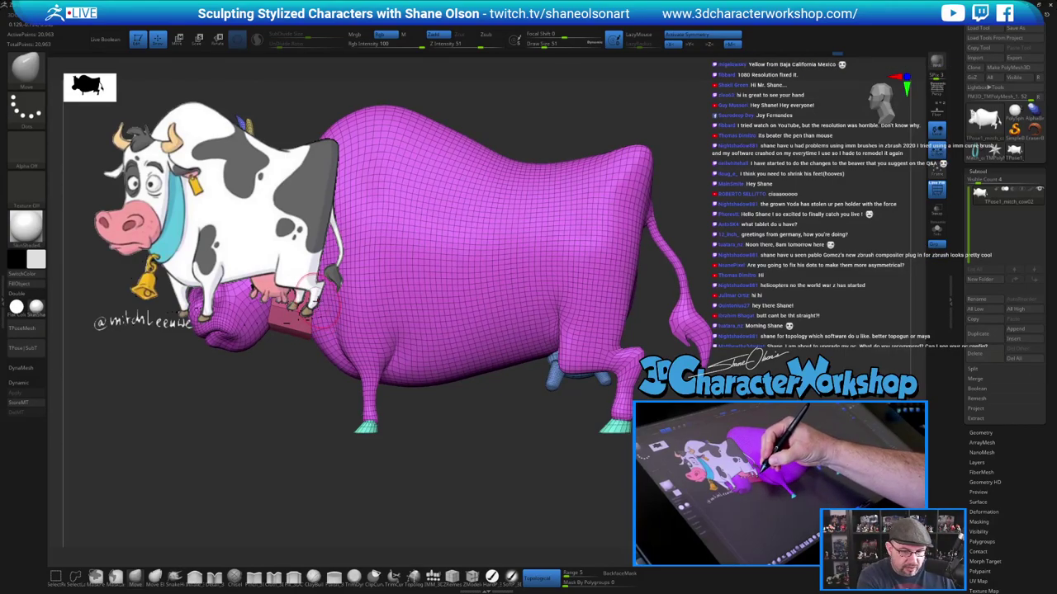
{"action": "mouse_move", "coordinate": [512, 469]}
{"action": "left_mouse_down", "text": "alt"}
{"action": "mouse_move", "coordinate": [578, 487]}
{"action": "mouse_move", "coordinate": [540, 496]}
{"action": "left_mouse_up", "text": "alt"}
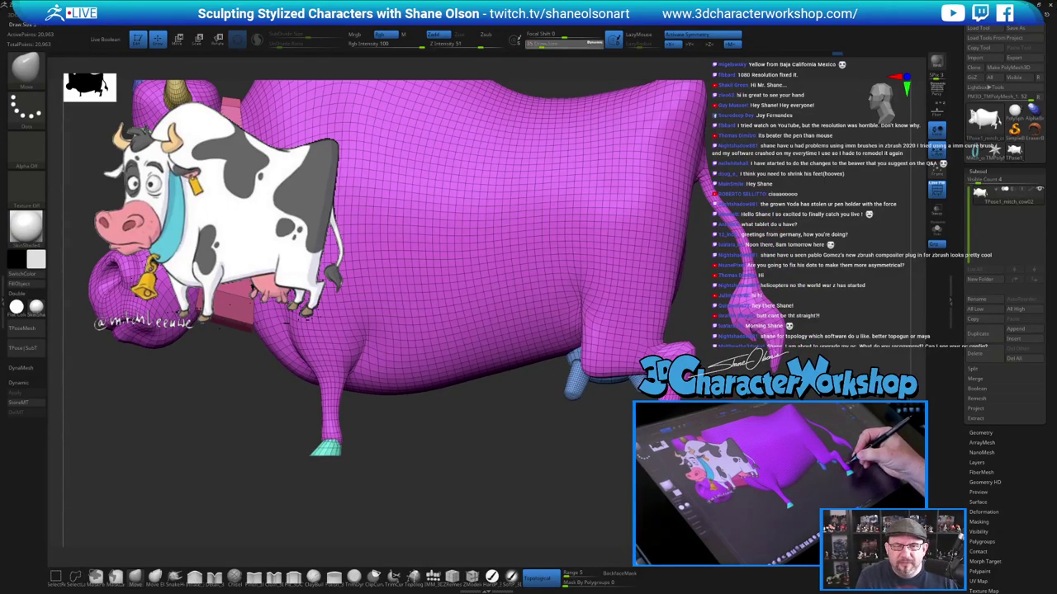
{"action": "key", "text": "ctrl+shift"}
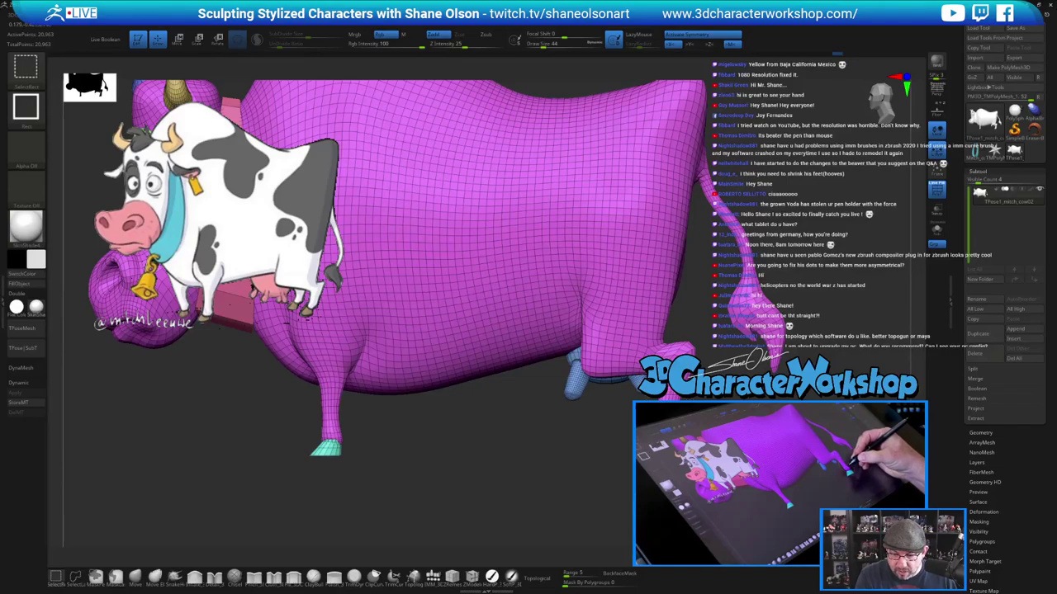
{"action": "left_click", "coordinate": [672, 368], "text": "ctrl+shift"}
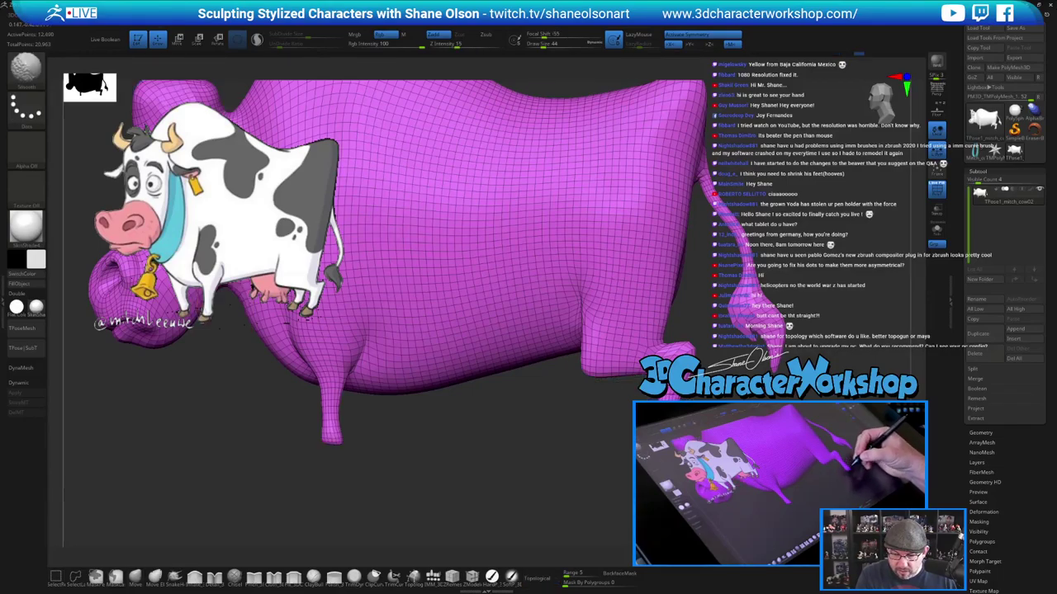
Refine and smooth the hind leg around the hock, reducing the draw size to 37 and 27, and unhide the other parts
{"action": "key", "text": "["}
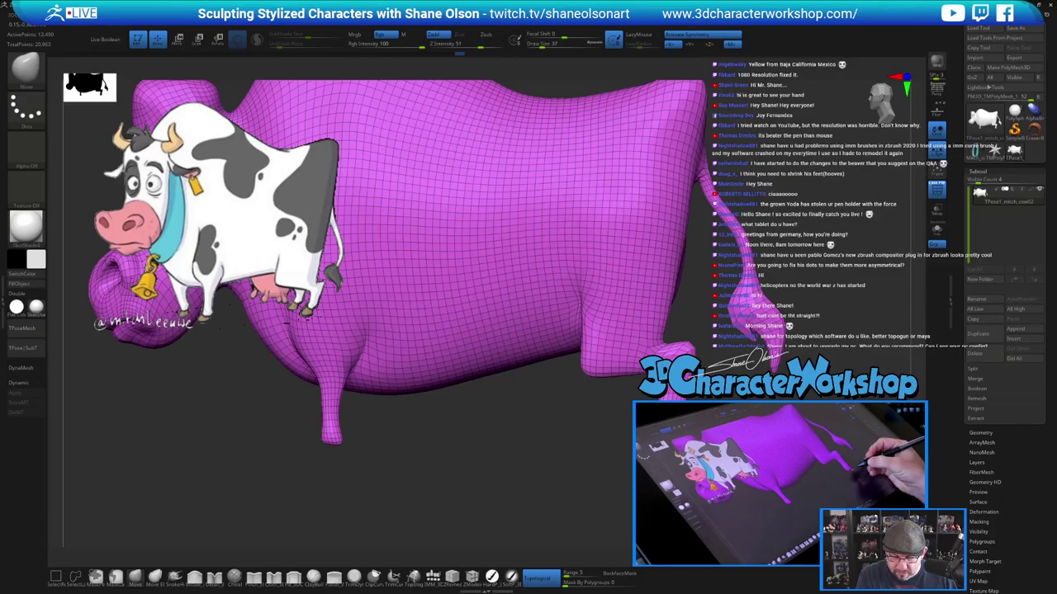
{"action": "right_click_drag", "start_coordinate": [702, 343], "coordinate": [700, 372], "text": "ctrl"}
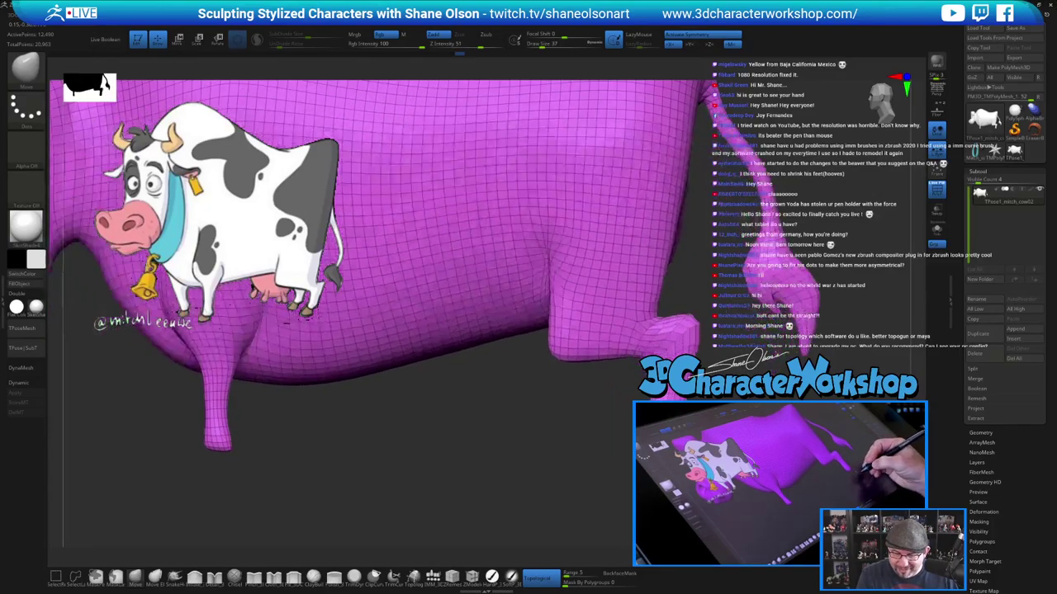
{"action": "left_click_drag", "start_coordinate": [698, 340], "coordinate": [693, 337], "text": "shift"}
{"action": "mouse_move", "coordinate": [751, 376]}
{"action": "right_mouse_down"}
{"action": "mouse_move", "coordinate": [750, 339]}
{"action": "mouse_move", "coordinate": [748, 367]}
{"action": "right_mouse_up"}
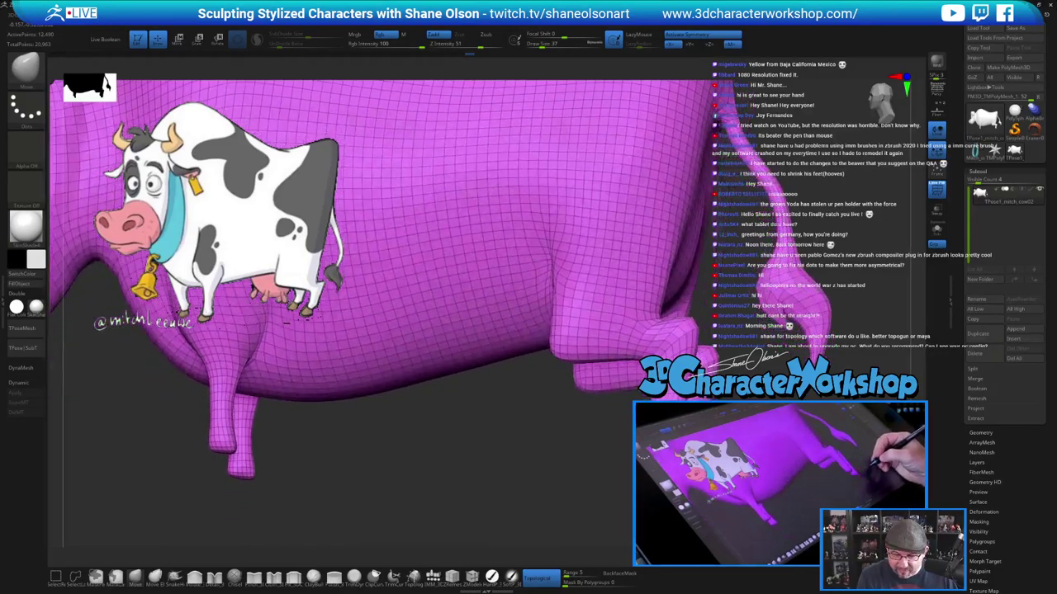
{"action": "key", "text": "bracketleft"}
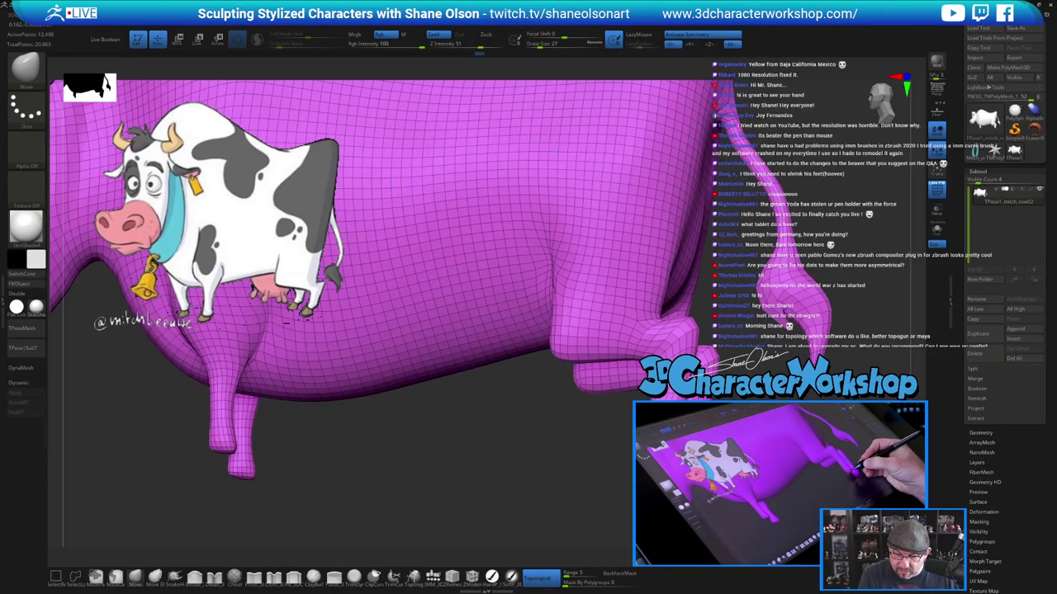
{"action": "right_click_drag", "start_coordinate": [743, 363], "coordinate": [748, 378]}
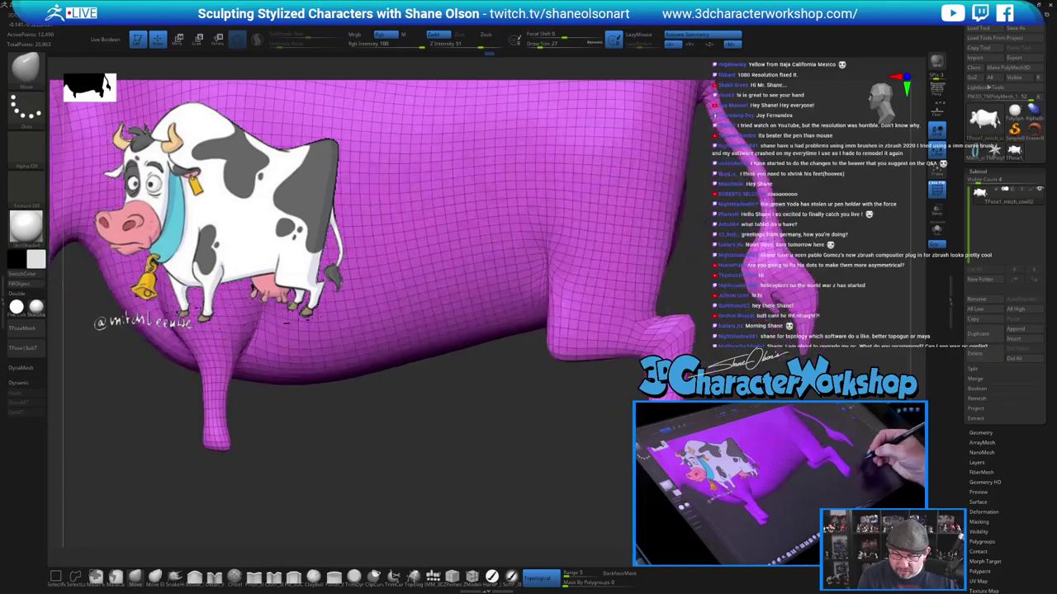
{"action": "left_click", "coordinate": [768, 450], "text": "ctrl+shift"}
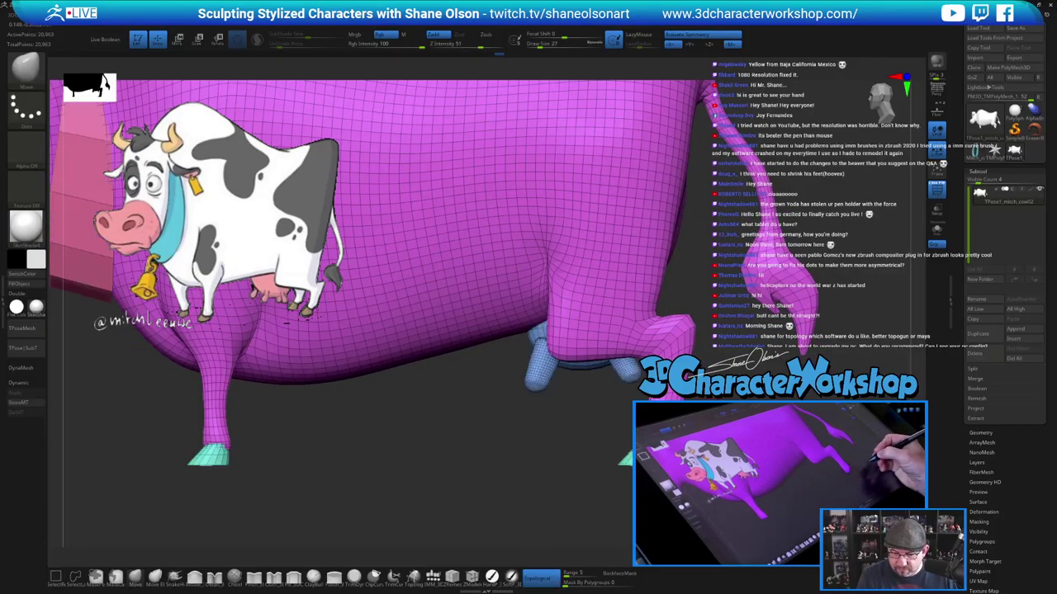
{"action": "right_click_drag", "start_coordinate": [742, 442], "coordinate": [665, 438]}
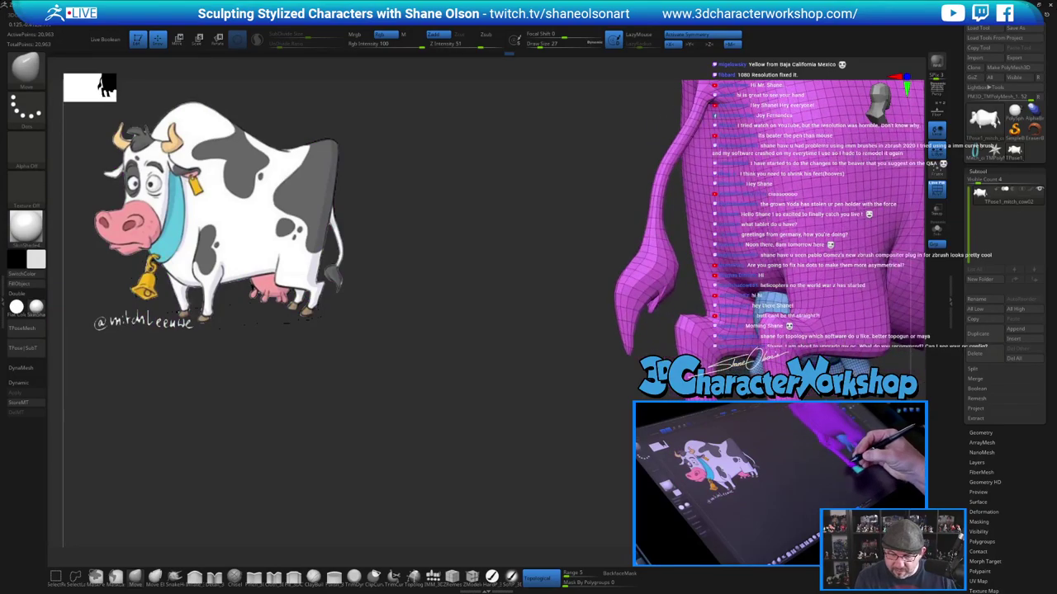
{"action": "mouse_move", "coordinate": [734, 446]}
{"action": "right_mouse_down"}
{"action": "mouse_move", "coordinate": [677, 447]}
{"action": "mouse_move", "coordinate": [794, 446]}
{"action": "right_mouse_up"}
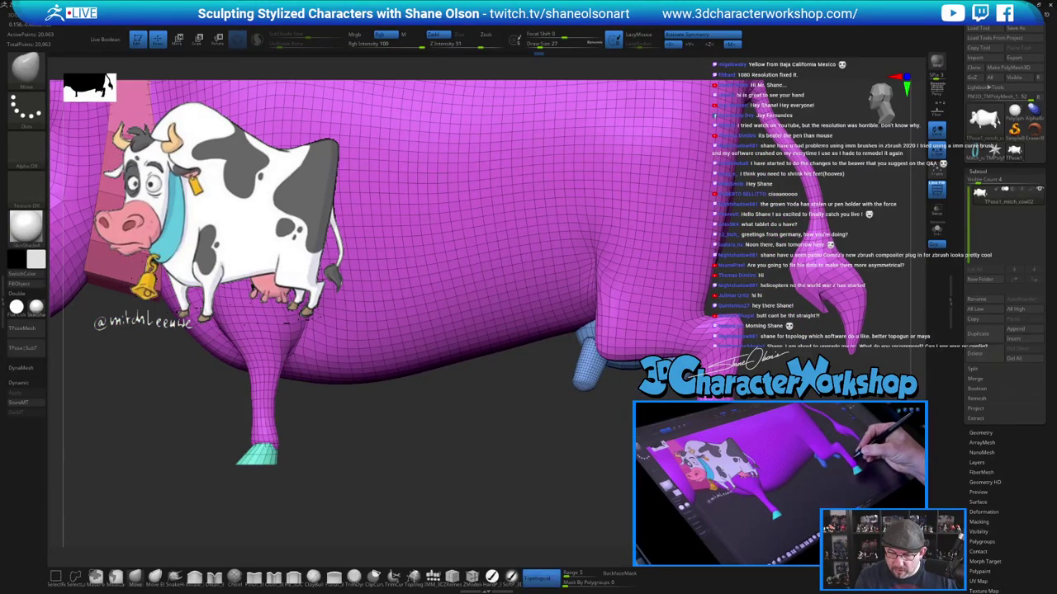
{"action": "right_click_drag", "start_coordinate": [730, 382], "coordinate": [753, 399], "text": "ctrl"}
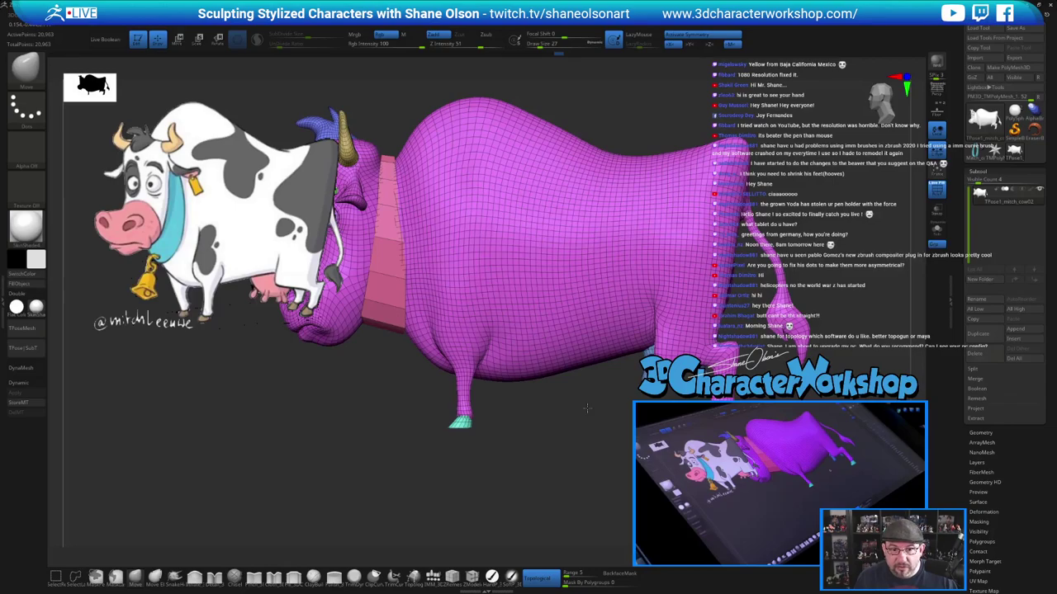
{"action": "right_click_drag", "start_coordinate": [587, 408], "coordinate": [559, 430]}
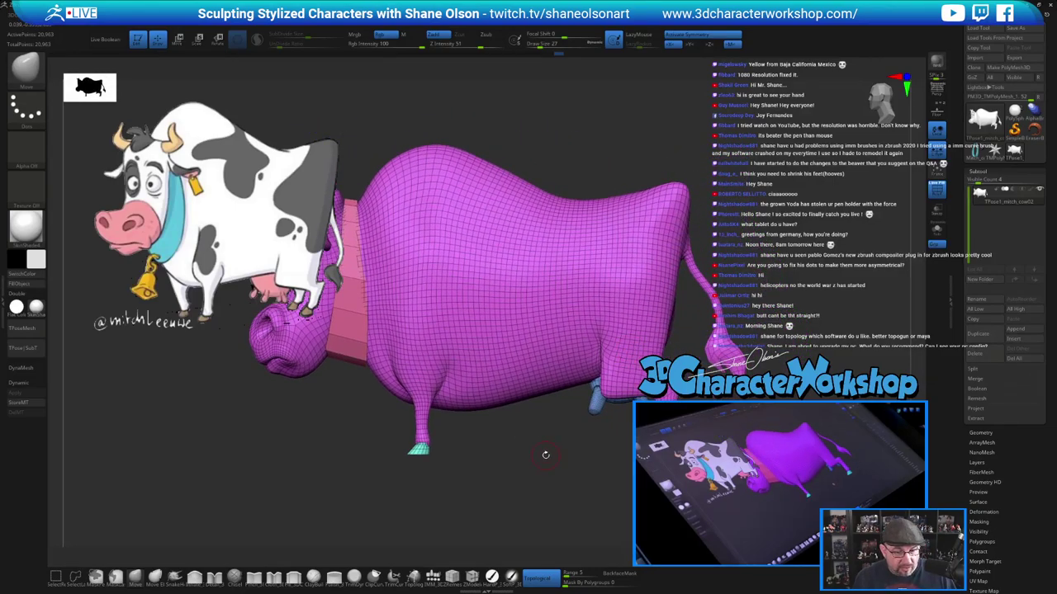
{"action": "right_click_drag", "start_coordinate": [546, 455], "coordinate": [612, 462], "text": "alt"}
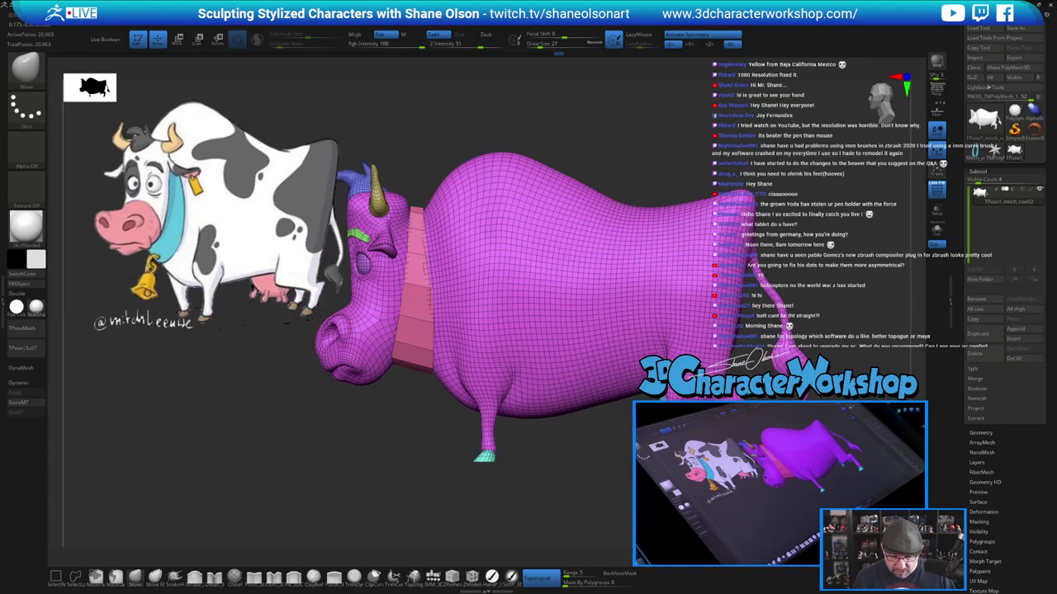
Mask the whole cow except the hind hooves, first isolating the hoof polygroup and adding the front hooves to the mask
{"action": "key", "text": "w"}
{"action": "left_click", "coordinate": [486, 456], "text": "ctrl"}
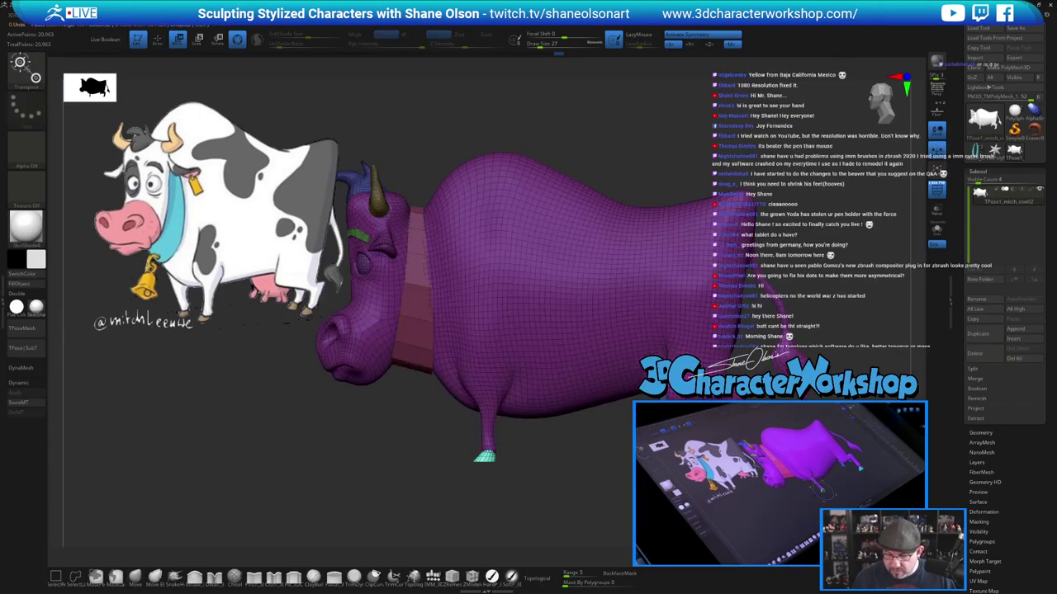
{"action": "left_click_drag", "start_coordinate": [532, 485], "coordinate": [415, 423], "text": "ctrl"}
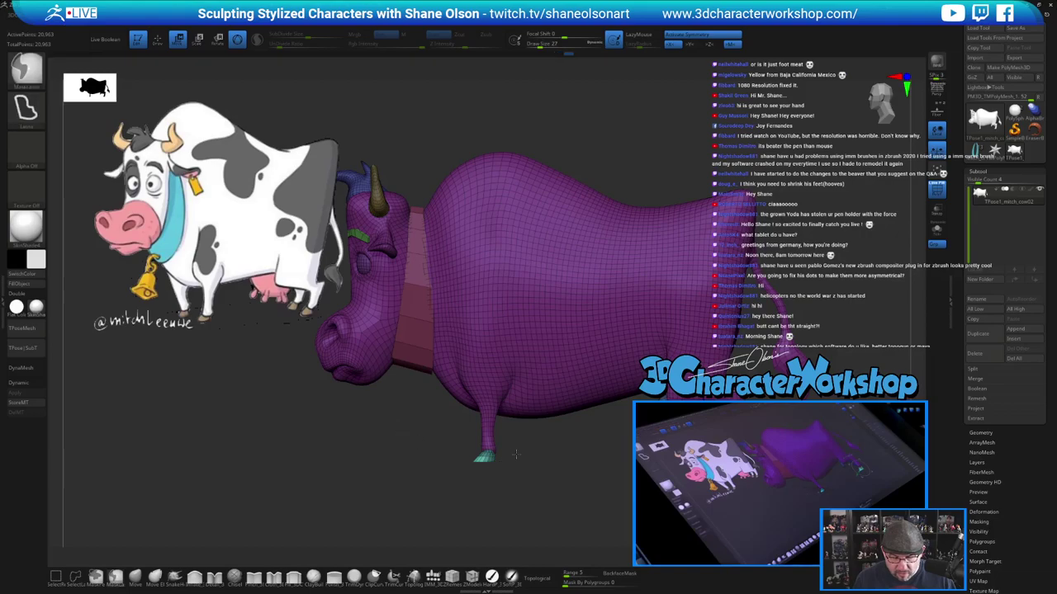
{"action": "left_click_drag", "start_coordinate": [524, 438], "coordinate": [439, 421], "text": "ctrl"}
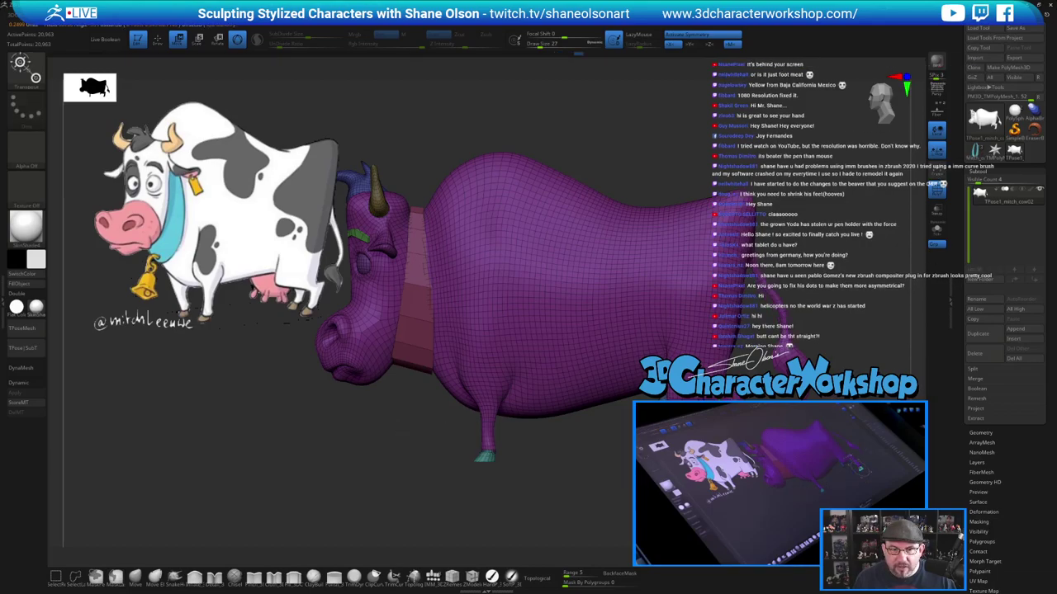
Place the gizmo pivot at the sole of the hind hoof and clear the mask
{"action": "left_click_drag", "start_coordinate": [562, 487], "coordinate": [528, 488], "text": "alt"}
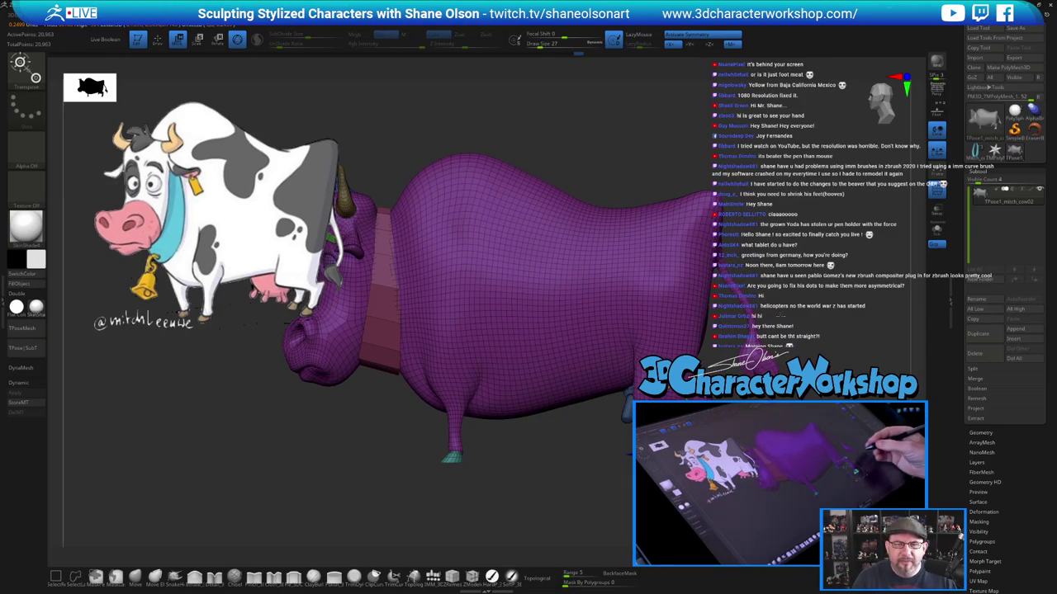
{"action": "left_click_drag", "start_coordinate": [780, 311], "coordinate": [737, 205], "text": "alt"}
{"action": "left_click_drag", "start_coordinate": [741, 322], "coordinate": [743, 203], "text": "alt"}
{"action": "left_click_drag", "start_coordinate": [743, 248], "coordinate": [750, 304]}
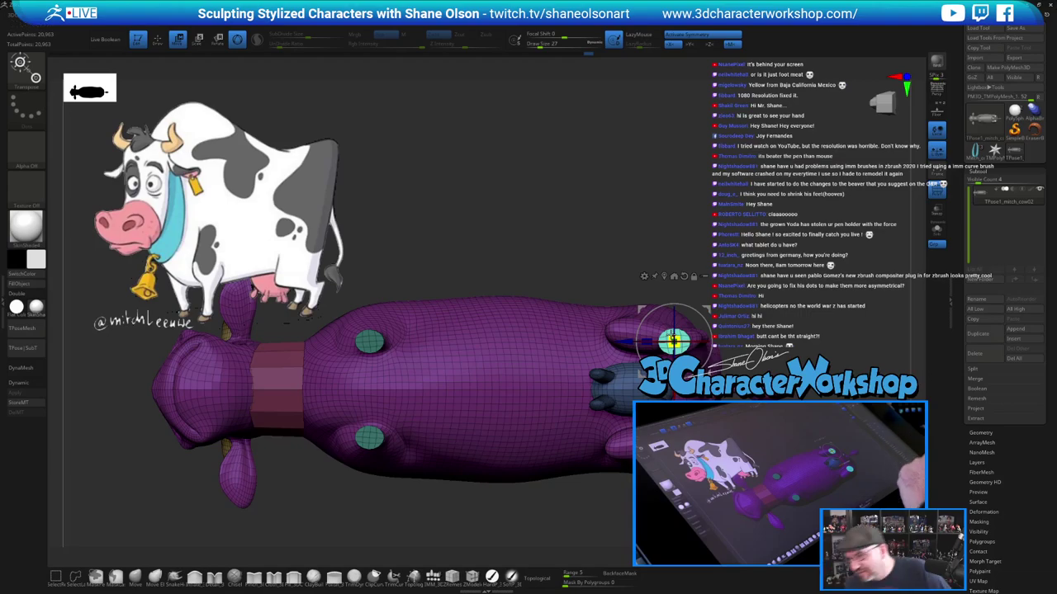
{"action": "left_click_drag", "start_coordinate": [609, 229], "coordinate": [685, 334]}
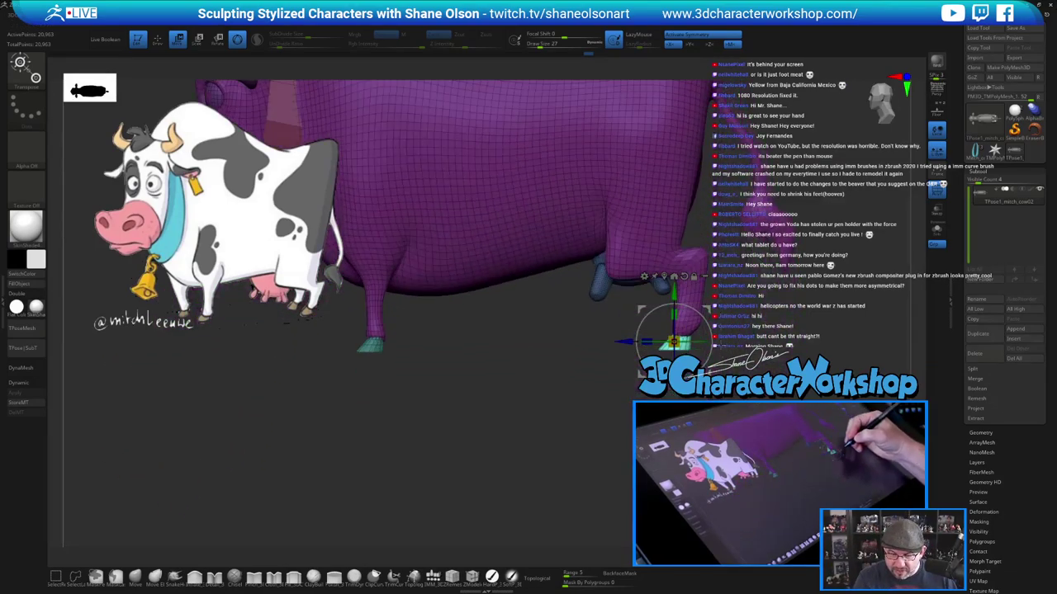
{"action": "left_click", "coordinate": [676, 350], "text": "alt"}
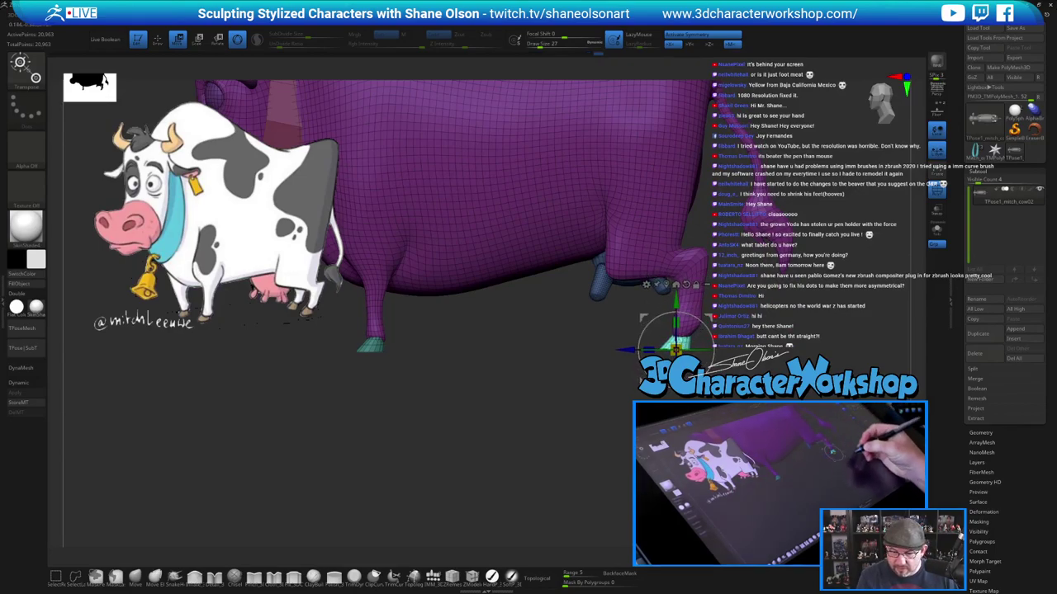
{"action": "key", "text": "ctrl"}
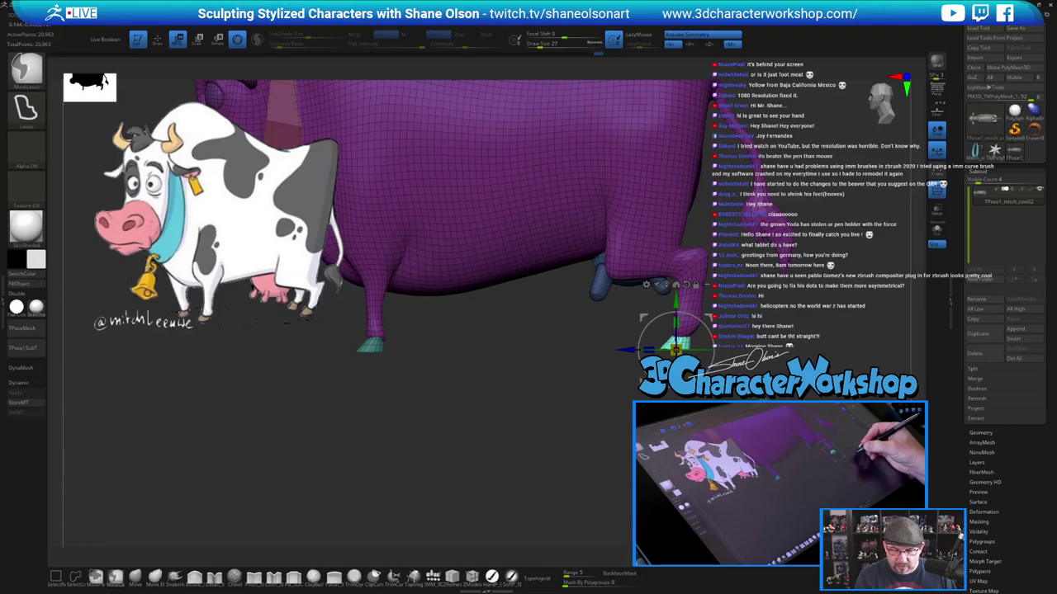
{"action": "left_click_drag", "start_coordinate": [764, 400], "coordinate": [789, 417], "text": "ctrl"}
Refine the lower hind legs above the hooves with the Move brush at draw sizes 35 and 25, smoothing the ankles
{"action": "key", "text": "q"}
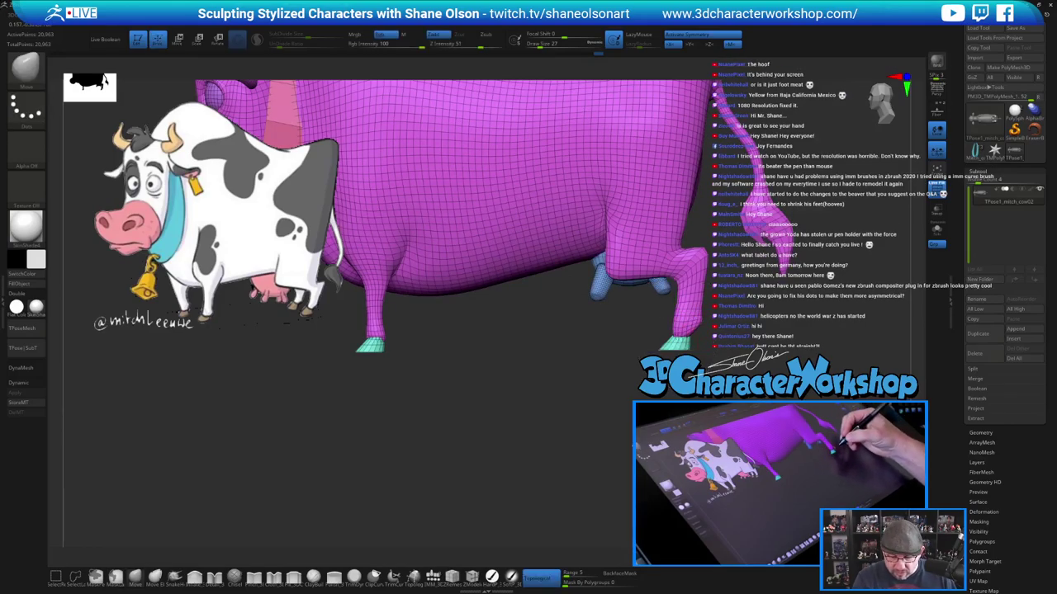
{"action": "key", "text": "s"}
{"action": "left_click_drag", "start_coordinate": [711, 361], "coordinate": [713, 361]}
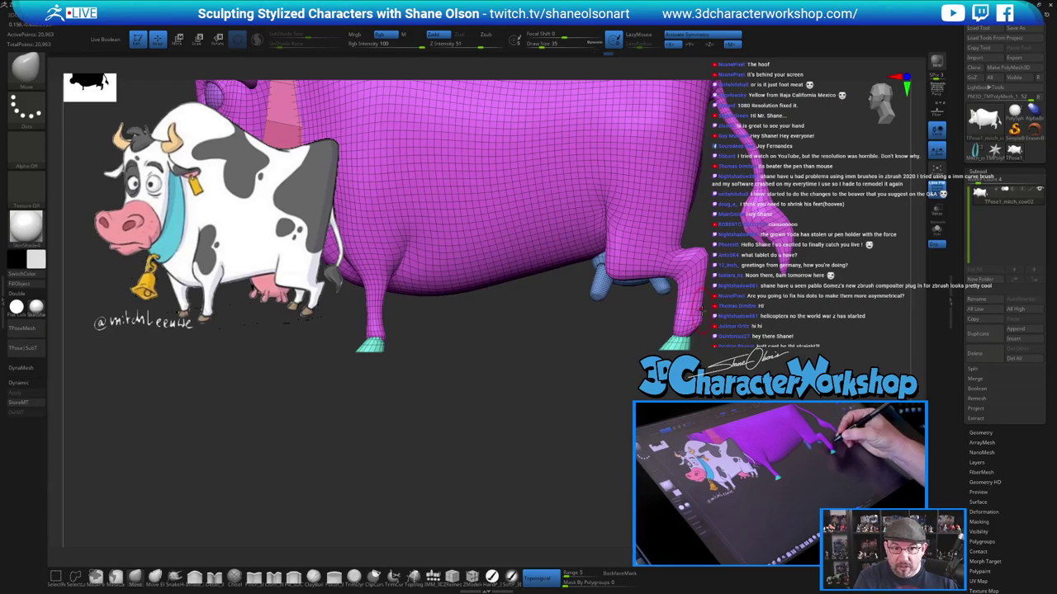
{"action": "mouse_move", "coordinate": [738, 319]}
{"action": "left_mouse_down"}
{"action": "mouse_move", "coordinate": [596, 295]}
{"action": "mouse_move", "coordinate": [418, 343]}
{"action": "mouse_move", "coordinate": [555, 329]}
{"action": "mouse_move", "coordinate": [425, 335]}
{"action": "left_mouse_up"}
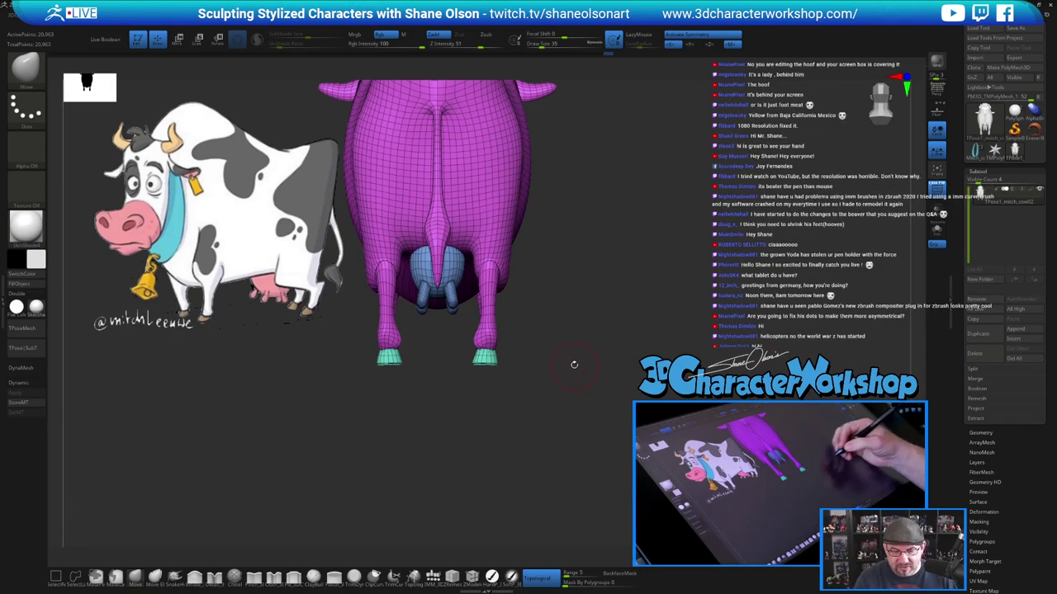
{"action": "mouse_move", "coordinate": [574, 364]}
{"action": "left_mouse_down", "text": "alt"}
{"action": "mouse_move", "coordinate": [590, 408]}
{"action": "mouse_move", "coordinate": [540, 395]}
{"action": "left_mouse_up", "text": "alt"}
{"action": "key", "text": "s"}
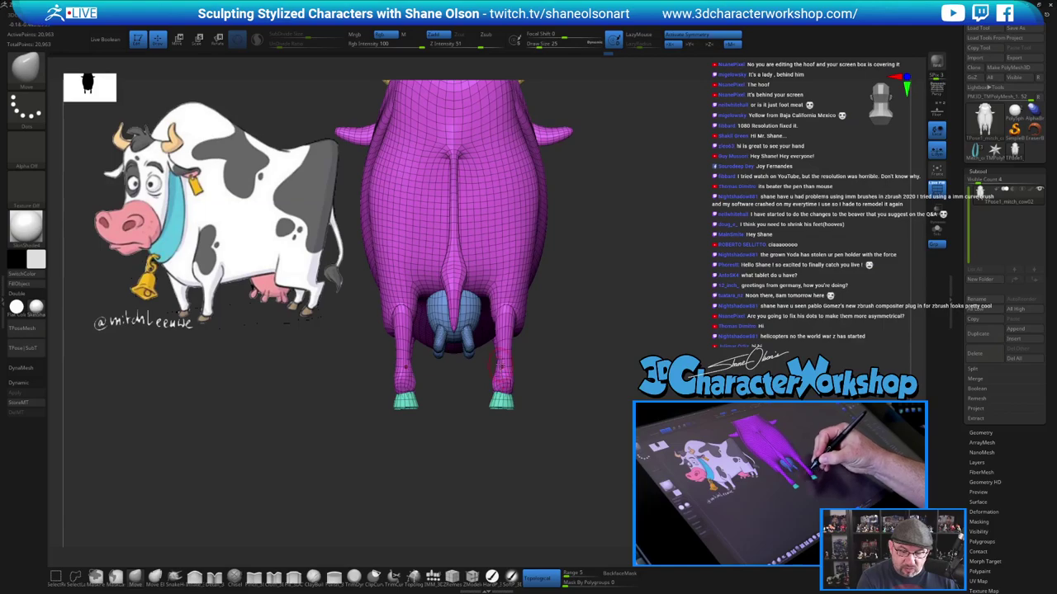
{"action": "mouse_move", "coordinate": [501, 380]}
{"action": "left_mouse_down", "text": "shift"}
{"action": "mouse_move", "coordinate": [499, 390]}
{"action": "mouse_move", "coordinate": [504, 367]}
{"action": "left_mouse_up", "text": "shift"}
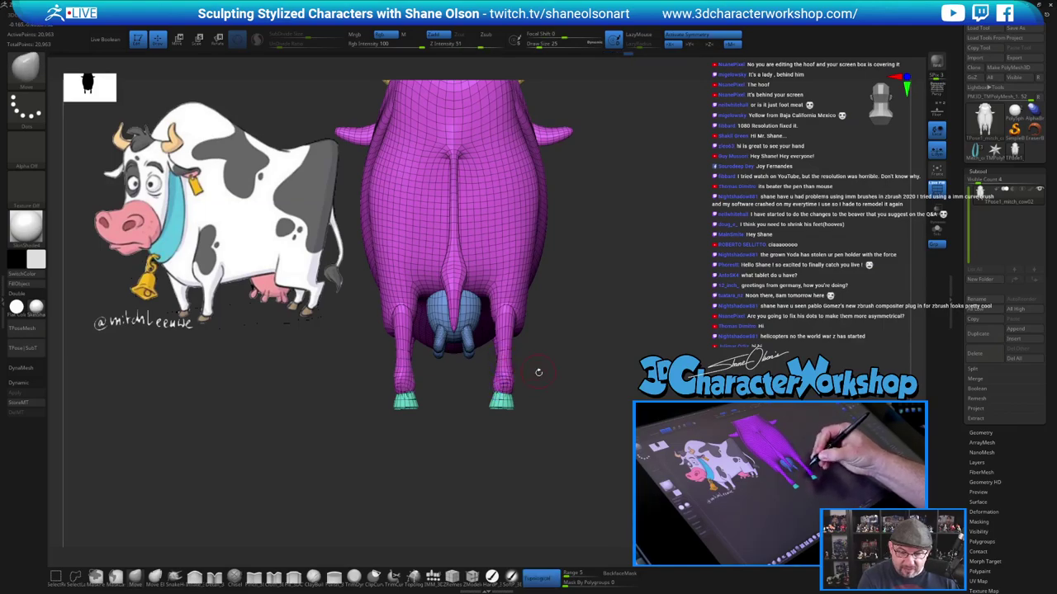
{"action": "mouse_move", "coordinate": [568, 396]}
{"action": "left_mouse_down"}
{"action": "mouse_move", "coordinate": [475, 396]}
{"action": "mouse_move", "coordinate": [523, 397]}
{"action": "left_mouse_up"}
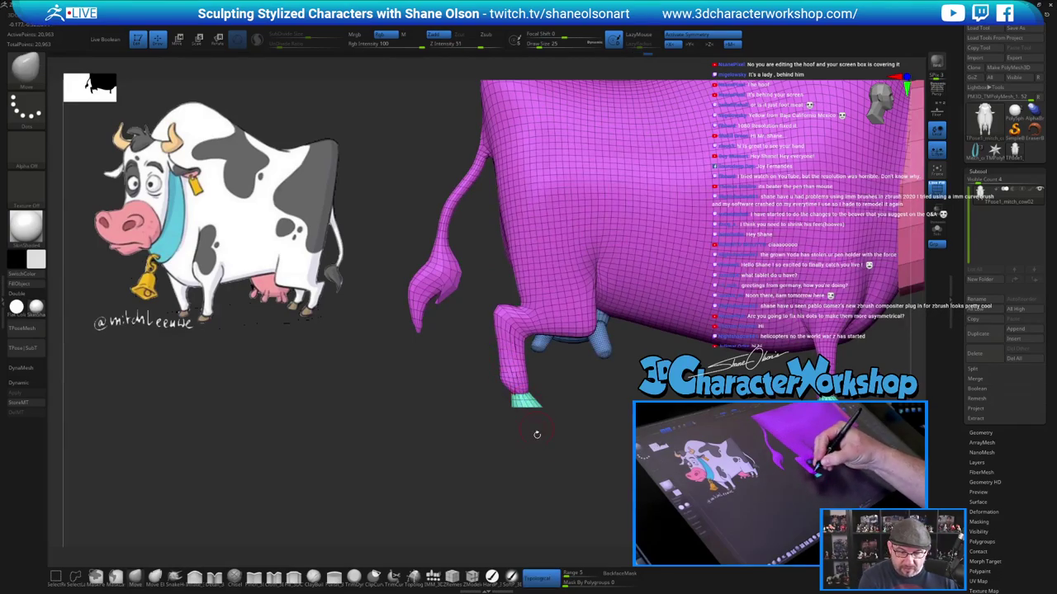
{"action": "left_click_drag", "start_coordinate": [548, 480], "coordinate": [592, 475]}
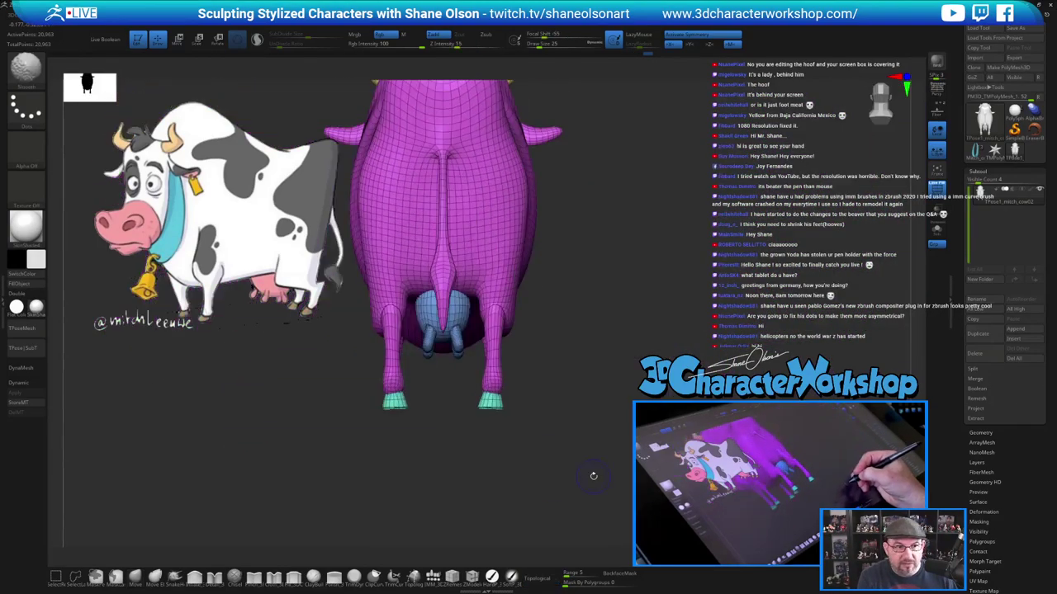
Compare the cow's overall proportions with the reference drawing from the rear, front and side
{"action": "left_click_drag", "start_coordinate": [612, 350], "coordinate": [650, 359], "text": "alt"}
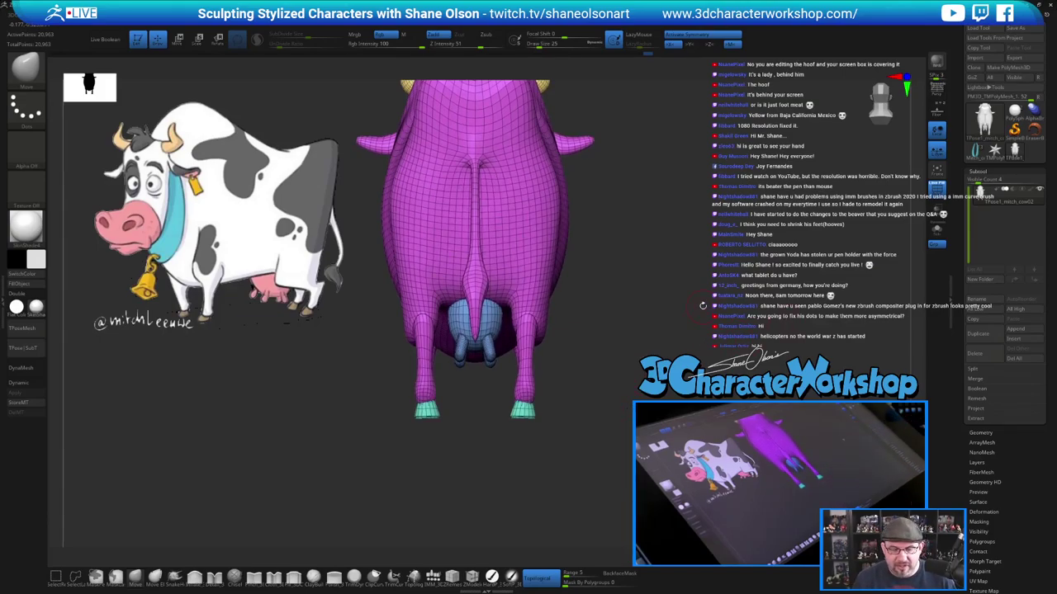
{"action": "left_click_drag", "start_coordinate": [703, 305], "coordinate": [556, 187]}
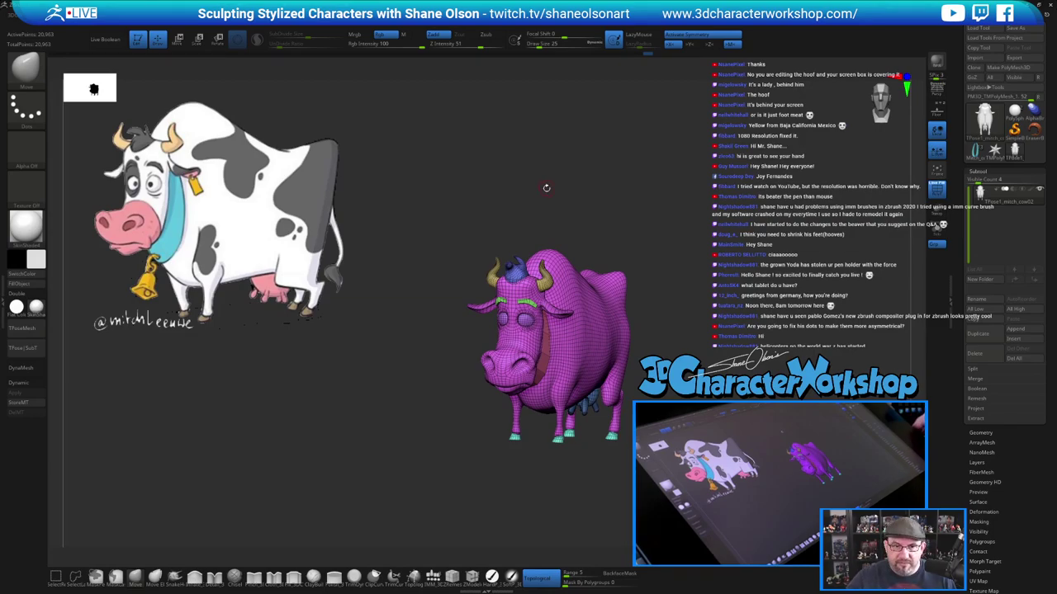
{"action": "mouse_move", "coordinate": [691, 268]}
{"action": "left_mouse_down", "text": "alt"}
{"action": "mouse_move", "coordinate": [650, 247]}
{"action": "mouse_move", "coordinate": [658, 281]}
{"action": "left_mouse_up", "text": "alt"}
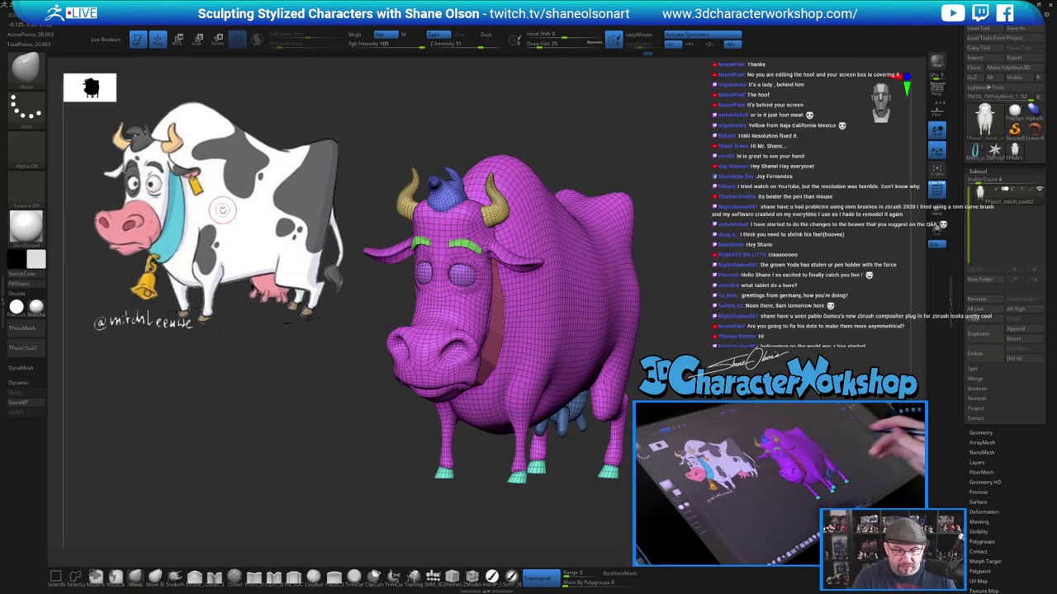
{"action": "mouse_move", "coordinate": [350, 459]}
{"action": "left_mouse_down"}
{"action": "mouse_move", "coordinate": [268, 455]}
{"action": "mouse_move", "coordinate": [401, 450]}
{"action": "left_mouse_up"}
{"action": "left_click_drag", "start_coordinate": [574, 289], "coordinate": [583, 301], "text": "shift"}
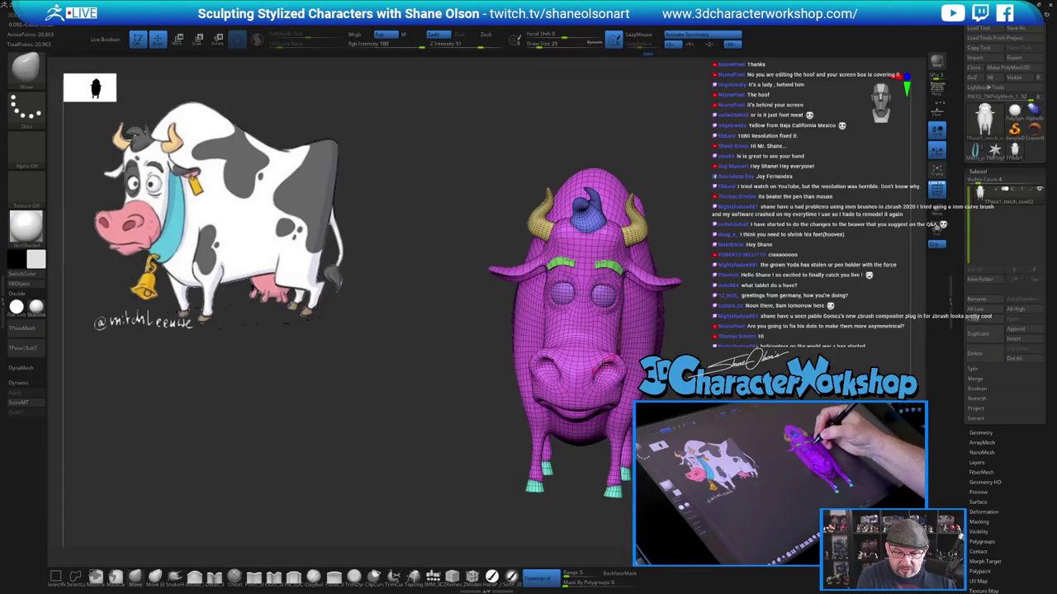
{"action": "mouse_move", "coordinate": [682, 332]}
{"action": "left_mouse_down"}
{"action": "mouse_move", "coordinate": [549, 343]}
{"action": "mouse_move", "coordinate": [412, 323]}
{"action": "left_mouse_up"}
{"action": "left_click_drag", "start_coordinate": [496, 459], "coordinate": [472, 474]}
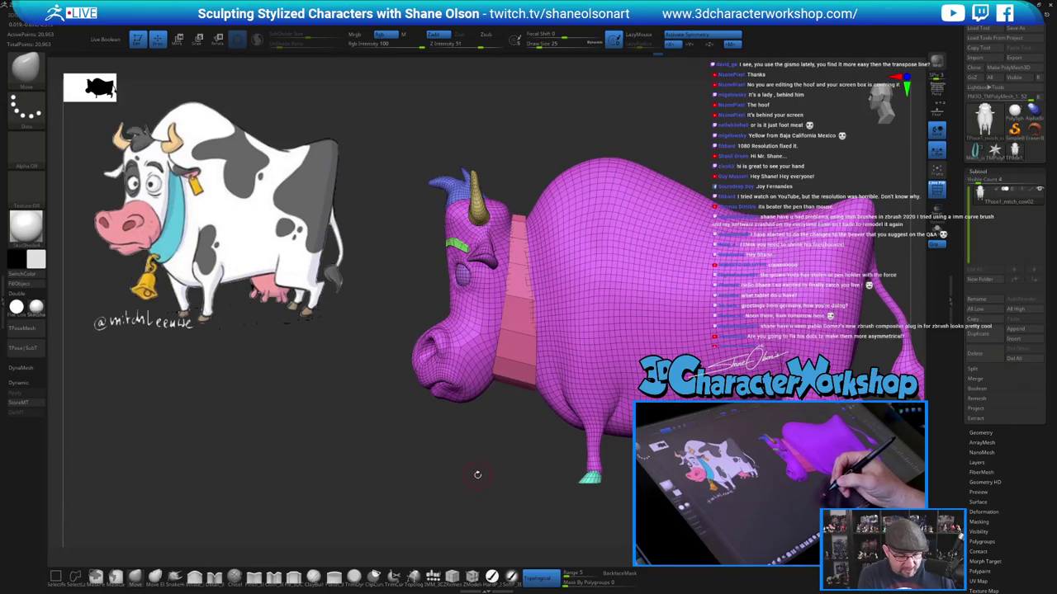
Mask everything except the eyes, reset the gizmo orientation and shift the eyes slightly forward
{"action": "key", "text": "w"}
{"action": "left_click", "coordinate": [465, 274], "text": "ctrl"}
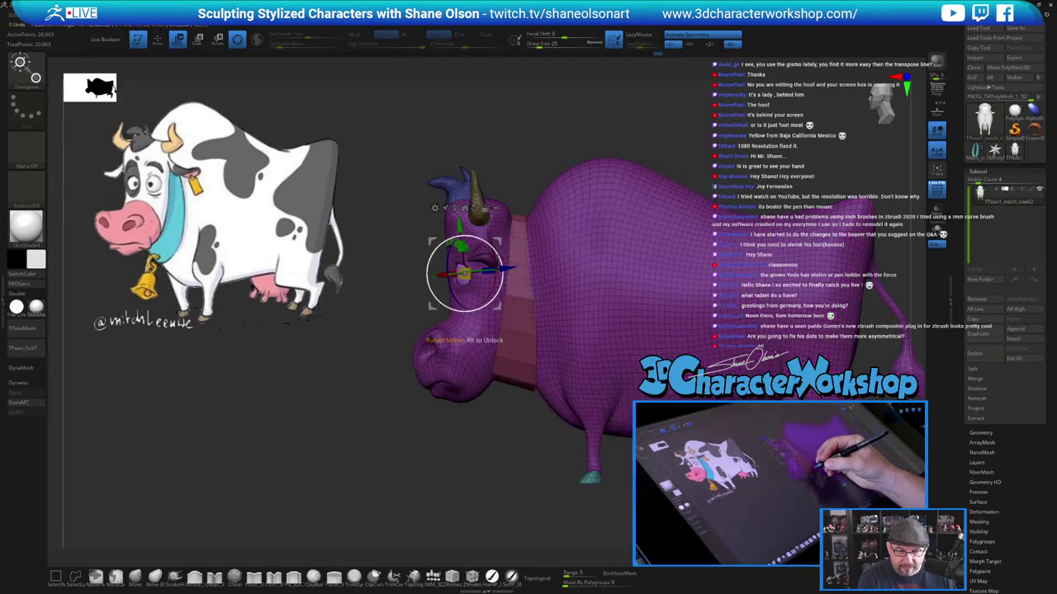
{"action": "left_click", "coordinate": [475, 208]}
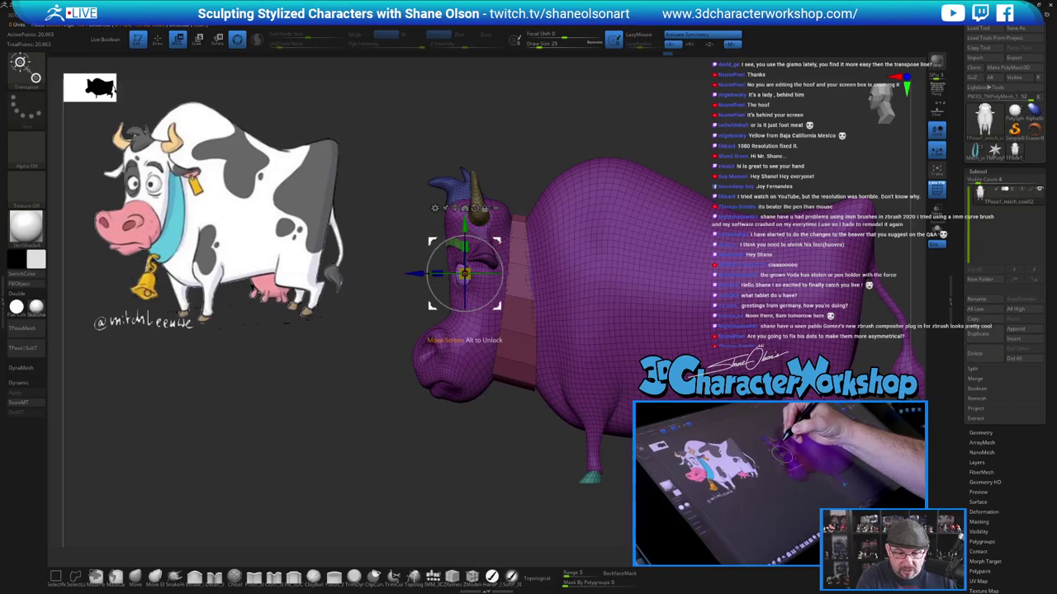
{"action": "left_click_drag", "start_coordinate": [497, 241], "coordinate": [497, 241]}
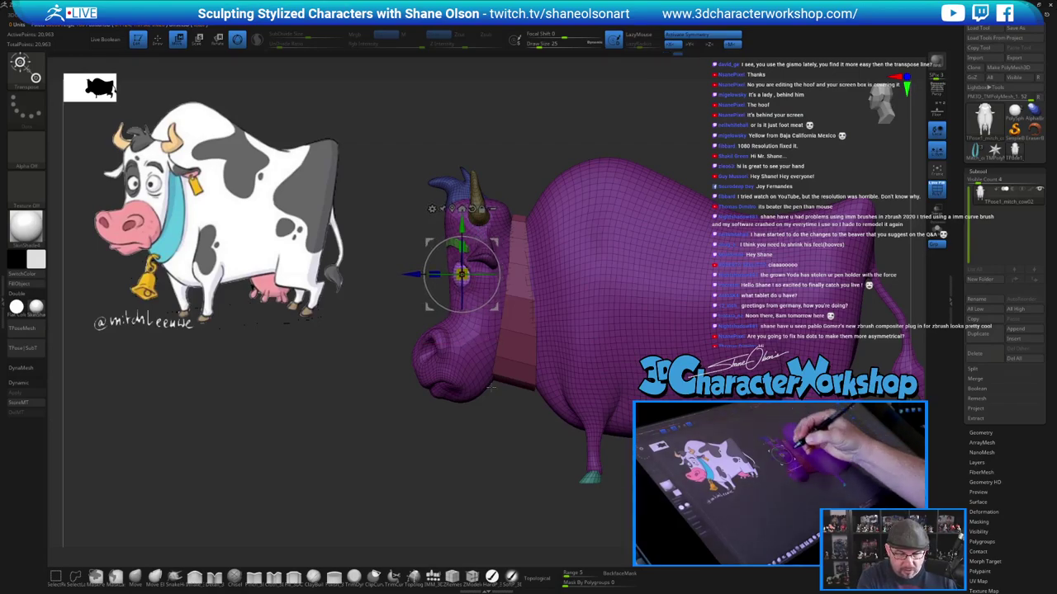
Invert the mask to protect the eyes, reshape the surrounding sockets with the Move brush at draw sizes 41, 25 and 37, and clear the mask
{"action": "left_click_drag", "start_coordinate": [491, 392], "coordinate": [497, 415], "text": "ctrl"}
{"action": "key", "text": "q"}
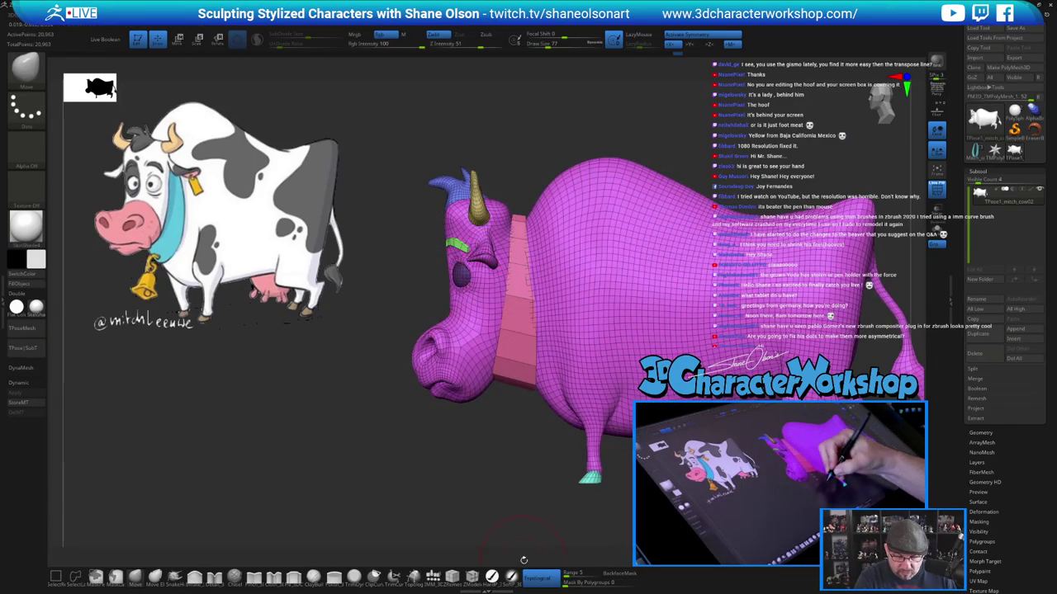
{"action": "mouse_move", "coordinate": [476, 277]}
{"action": "left_mouse_down"}
{"action": "mouse_move", "coordinate": [535, 299]}
{"action": "mouse_move", "coordinate": [533, 308]}
{"action": "left_mouse_up"}
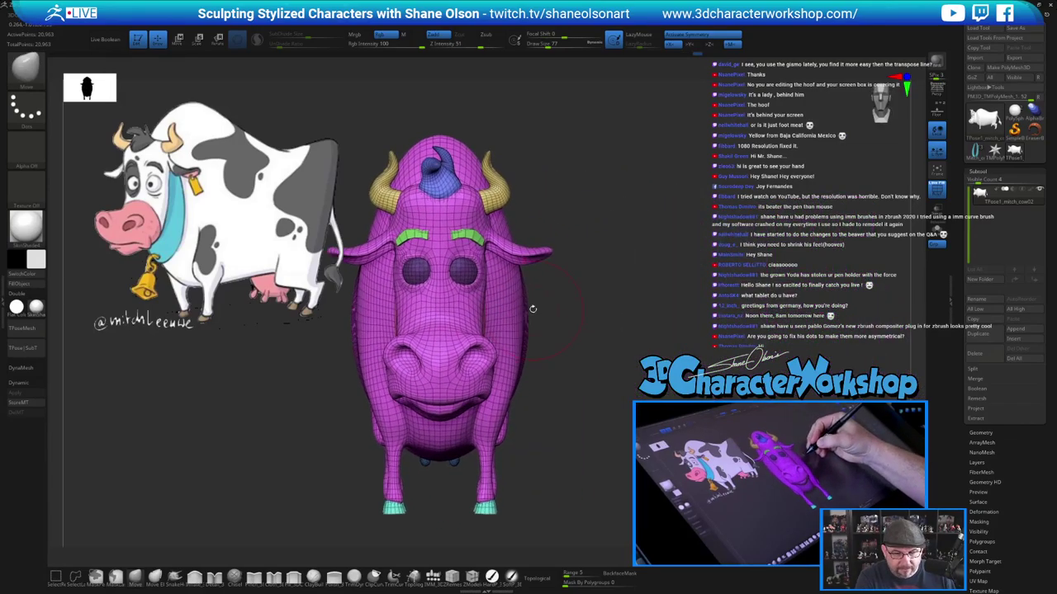
{"action": "key", "text": "s"}
{"action": "left_click", "coordinate": [466, 268]}
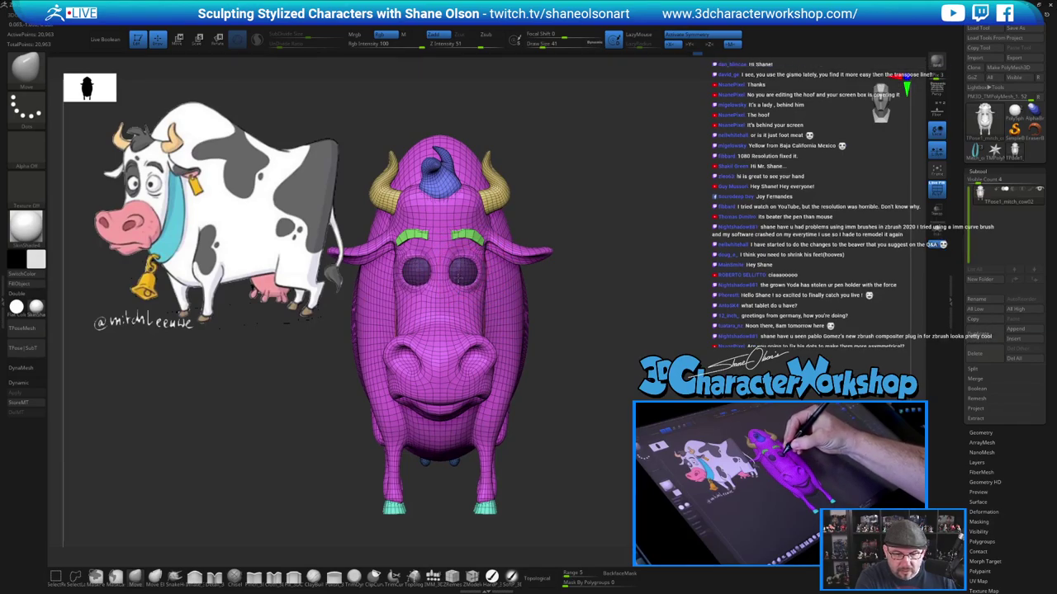
{"action": "left_click_drag", "start_coordinate": [585, 317], "coordinate": [537, 252], "text": "alt"}
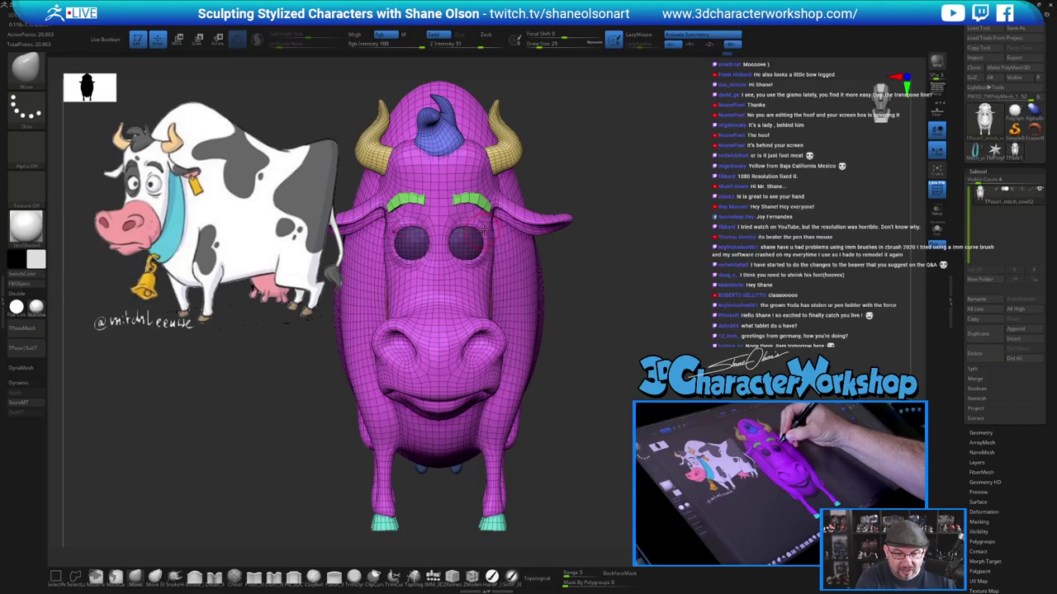
{"action": "right_click_drag", "start_coordinate": [487, 234], "coordinate": [483, 218]}
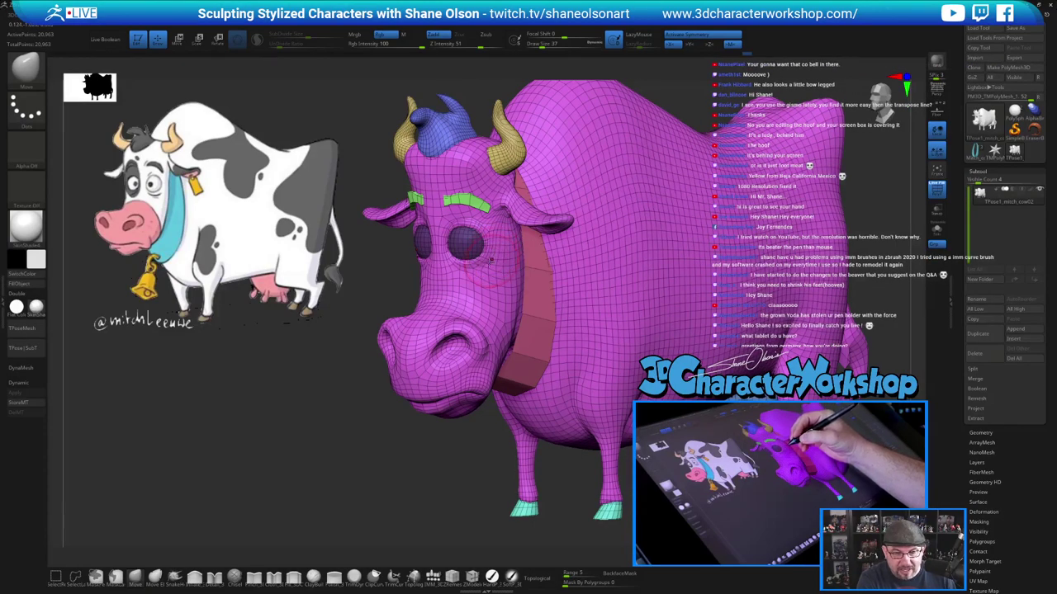
{"action": "mouse_move", "coordinate": [491, 260]}
{"action": "right_mouse_down"}
{"action": "mouse_move", "coordinate": [459, 259]}
{"action": "mouse_move", "coordinate": [483, 258]}
{"action": "right_mouse_up"}
{"action": "left_click_drag", "start_coordinate": [475, 487], "coordinate": [487, 493], "text": "ctrl"}
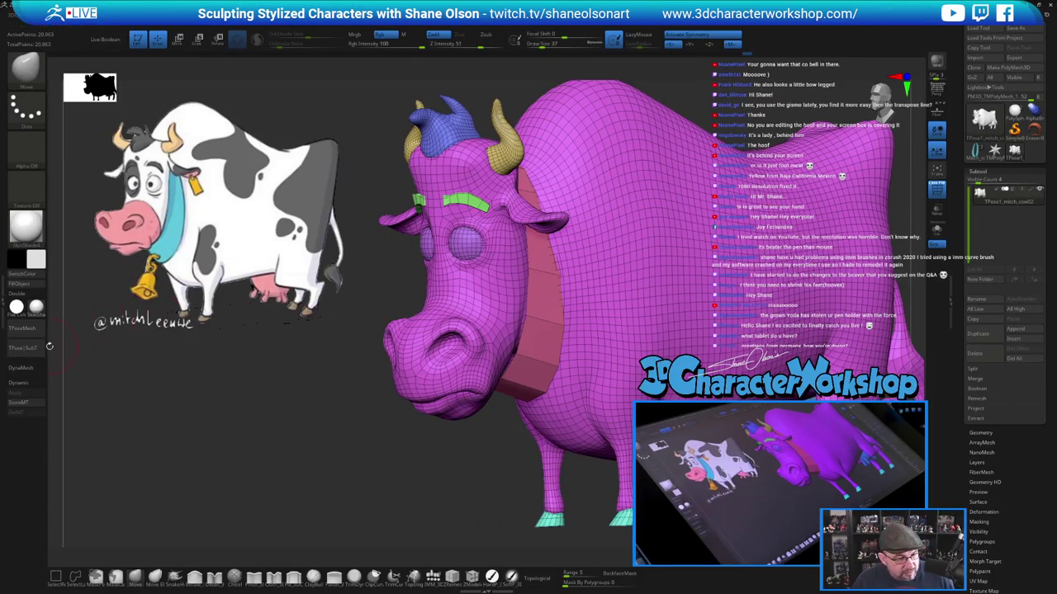
Transfer the TPose mesh changes back to the cow's original subtools and check the painted model against the reference
{"action": "left_click", "coordinate": [20, 351]}
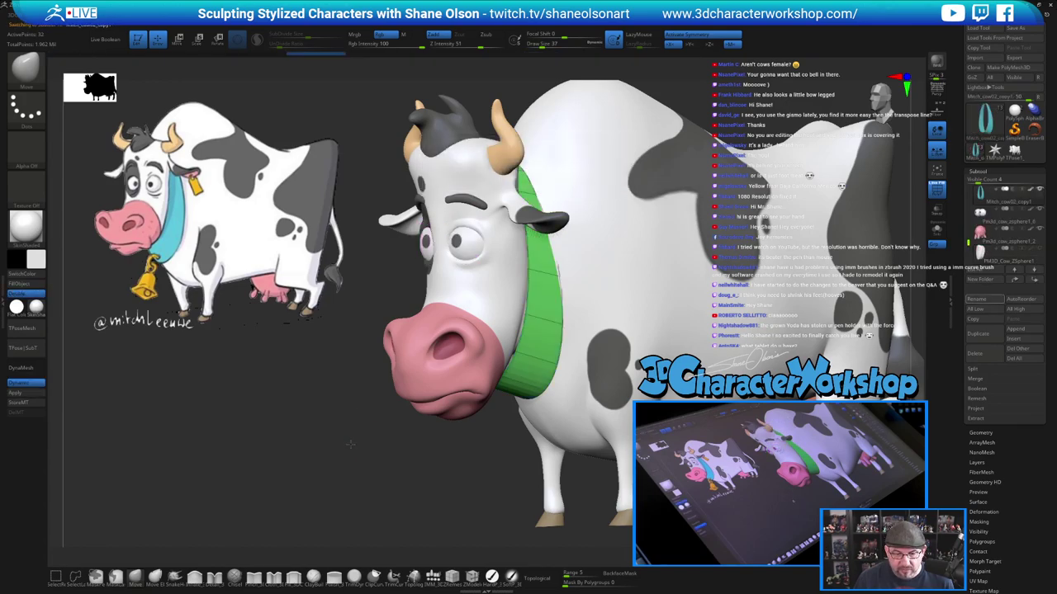
{"action": "left_click_drag", "start_coordinate": [351, 444], "coordinate": [406, 440], "text": "alt"}
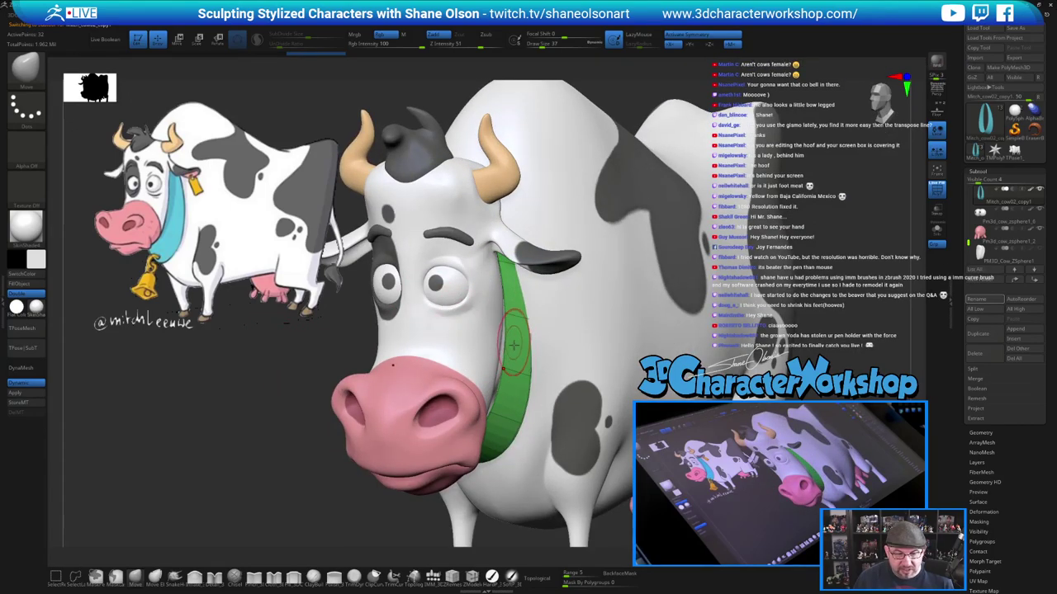
{"action": "left_click_drag", "start_coordinate": [232, 376], "coordinate": [247, 355], "text": "alt"}
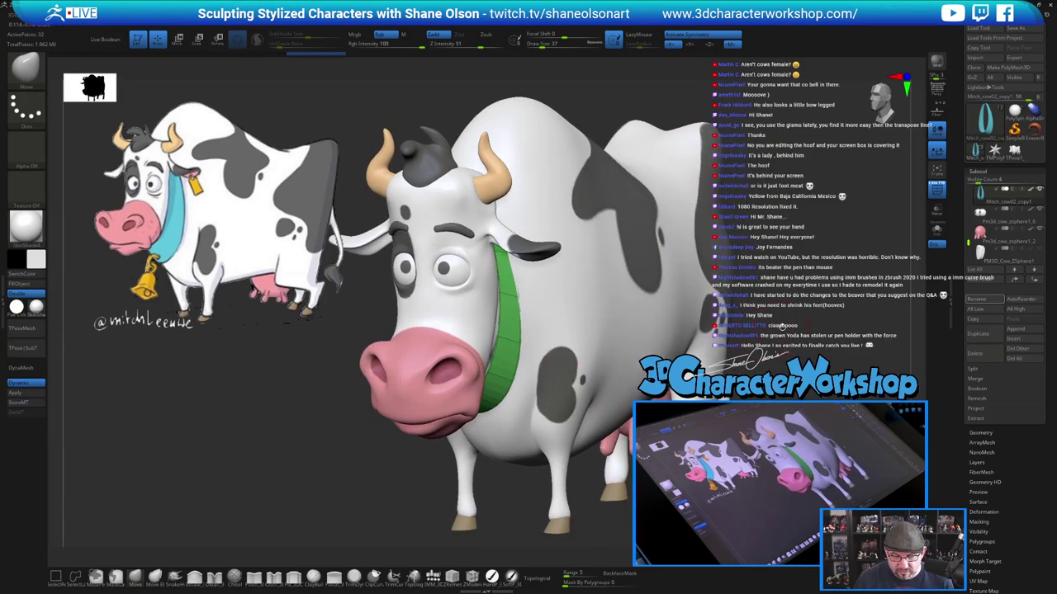
{"action": "mouse_move", "coordinate": [782, 326]}
{"action": "left_mouse_down"}
{"action": "mouse_move", "coordinate": [698, 325]}
{"action": "mouse_move", "coordinate": [758, 327]}
{"action": "left_mouse_up"}
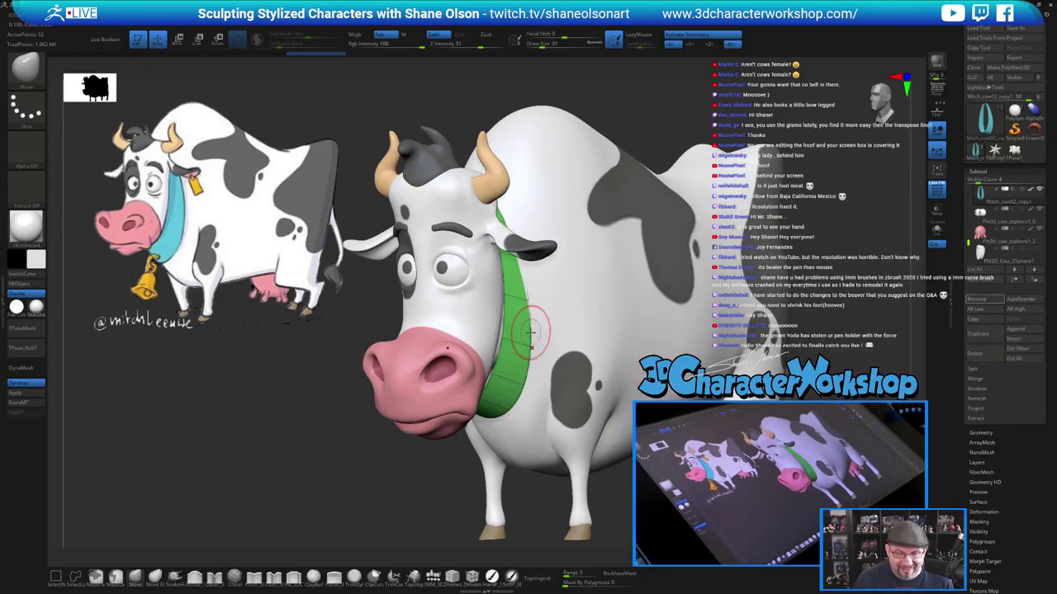
Give the flat collar thickness by extruding its polygons with the ZModeler Extrude action targeting Polygroup All
{"action": "key", "text": "shift+f"}
{"action": "key", "text": "shift+f"}
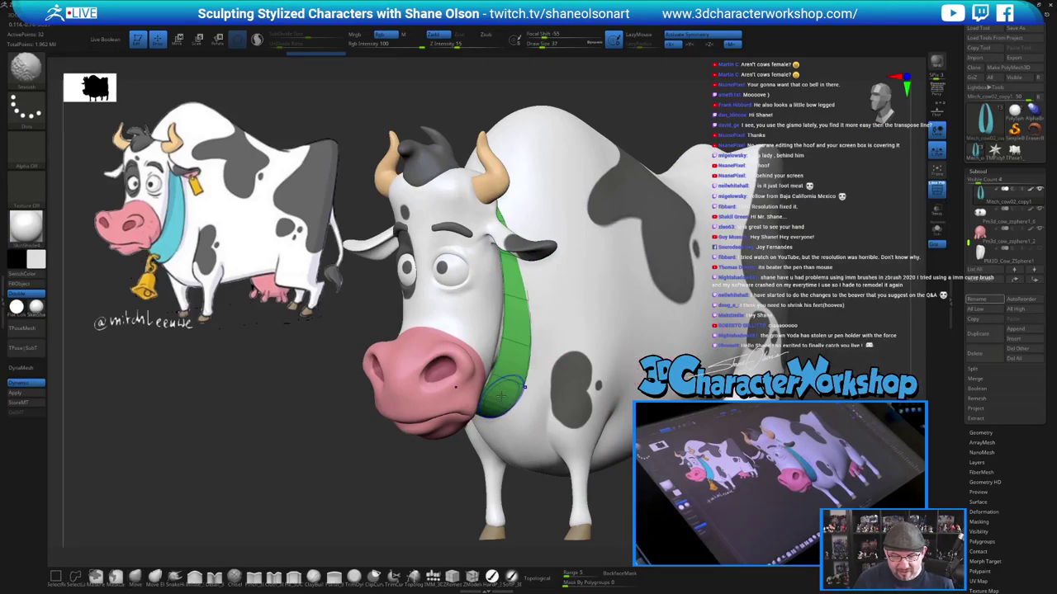
{"action": "left_click", "coordinate": [472, 578]}
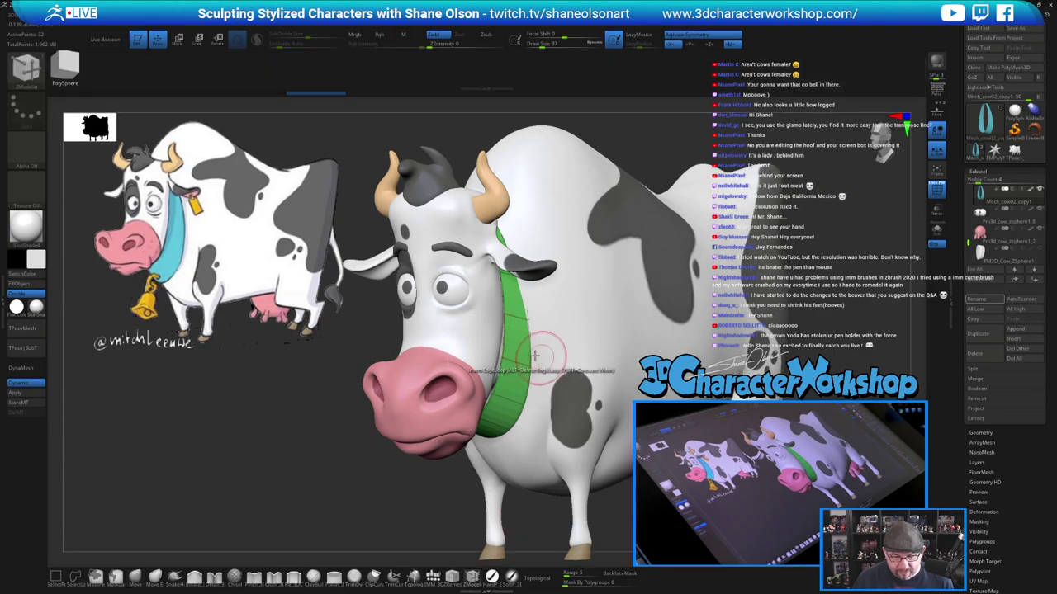
{"action": "key", "text": "space"}
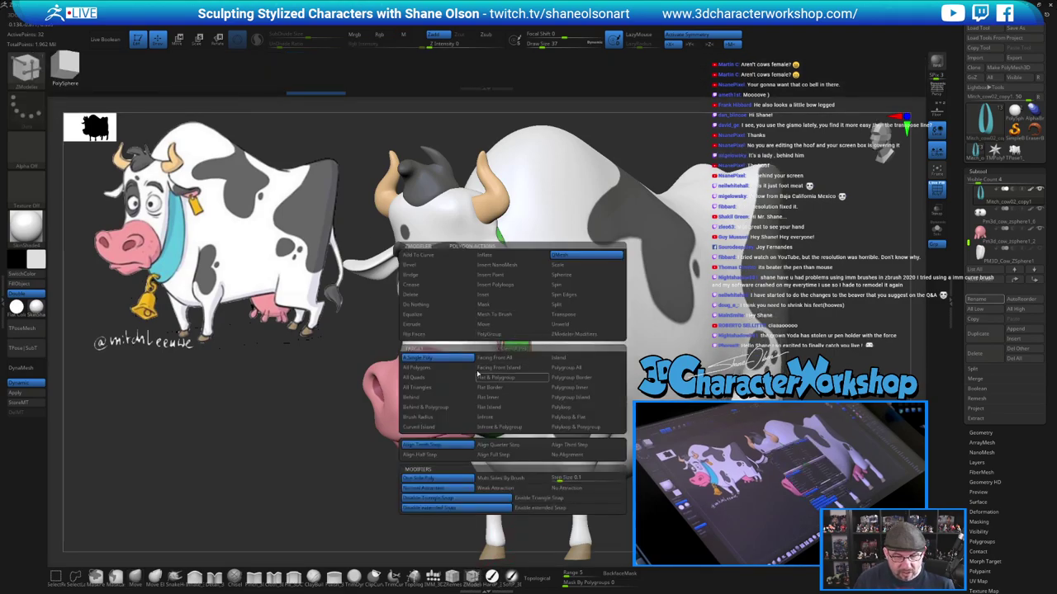
{"action": "left_click", "coordinate": [437, 324]}
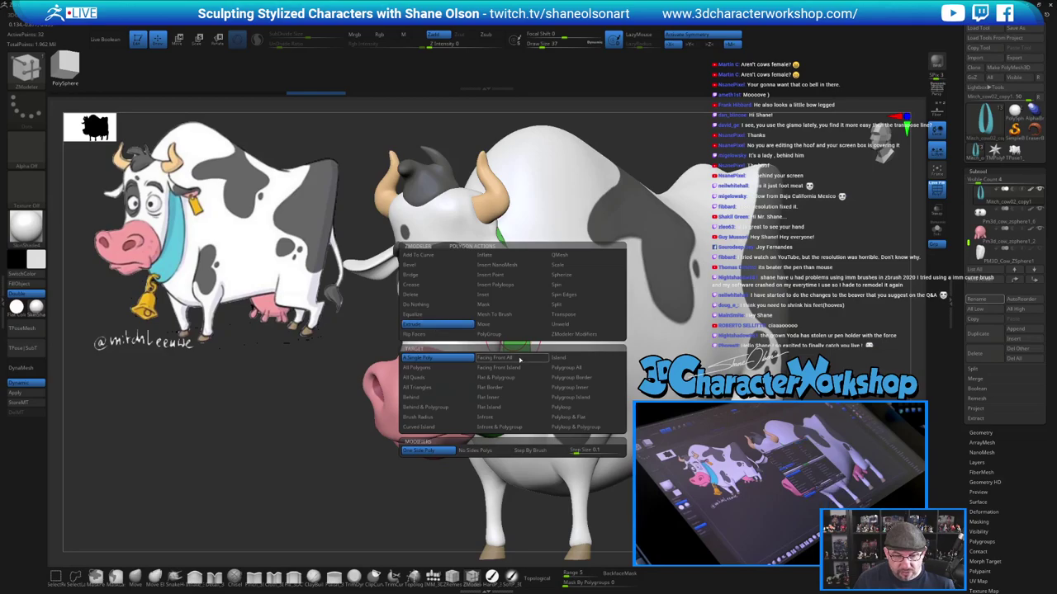
{"action": "left_click", "coordinate": [586, 367]}
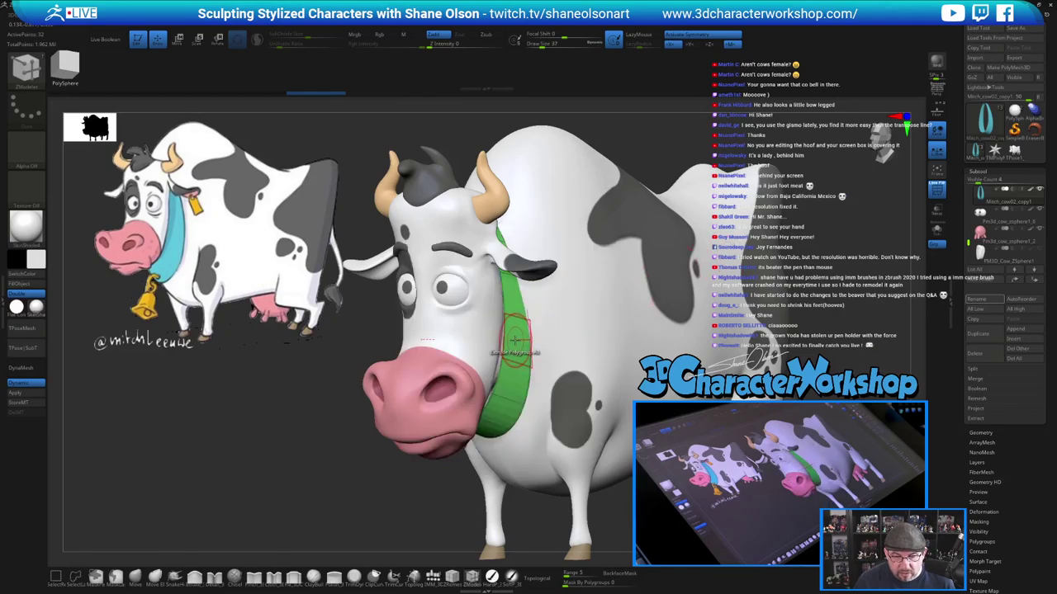
{"action": "left_click_drag", "start_coordinate": [515, 341], "coordinate": [508, 340]}
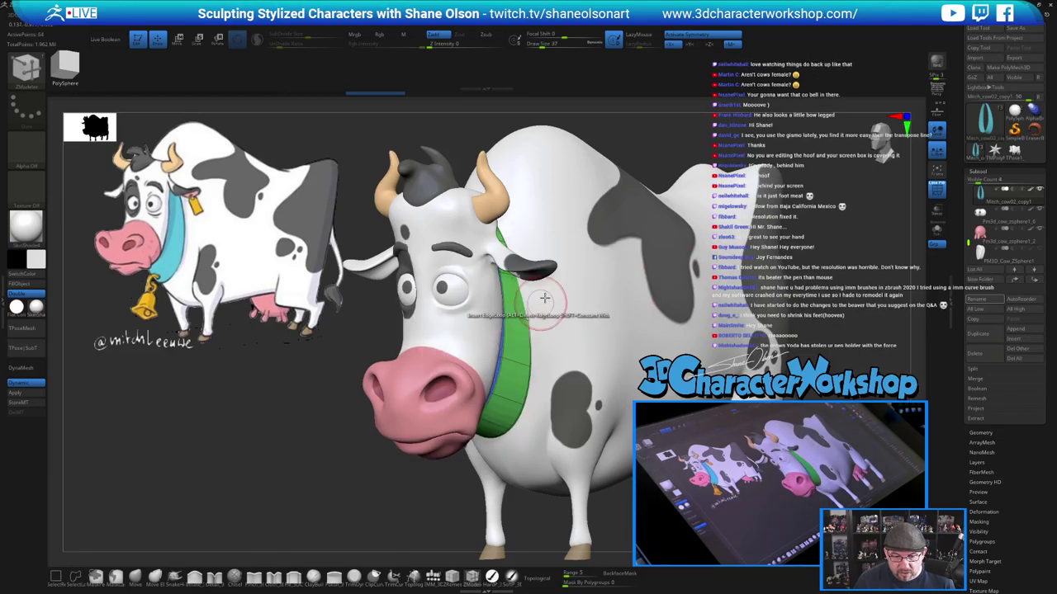
Adjust the collar's fit around the neck in side view using the Move brush at draw size 80
{"action": "left_click_drag", "start_coordinate": [318, 468], "coordinate": [277, 465]}
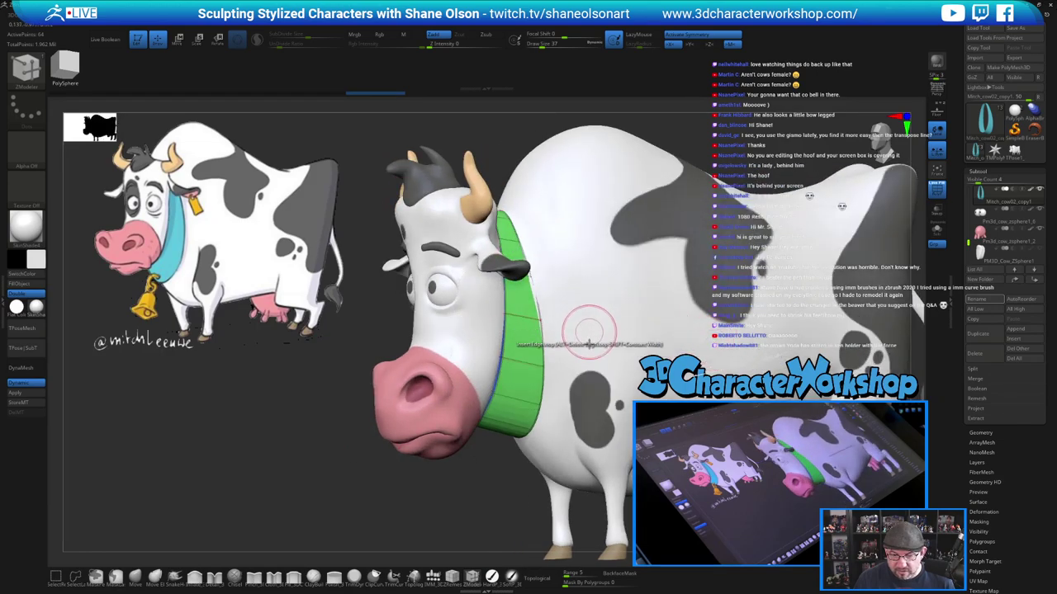
{"action": "left_click_drag", "start_coordinate": [493, 496], "coordinate": [471, 496]}
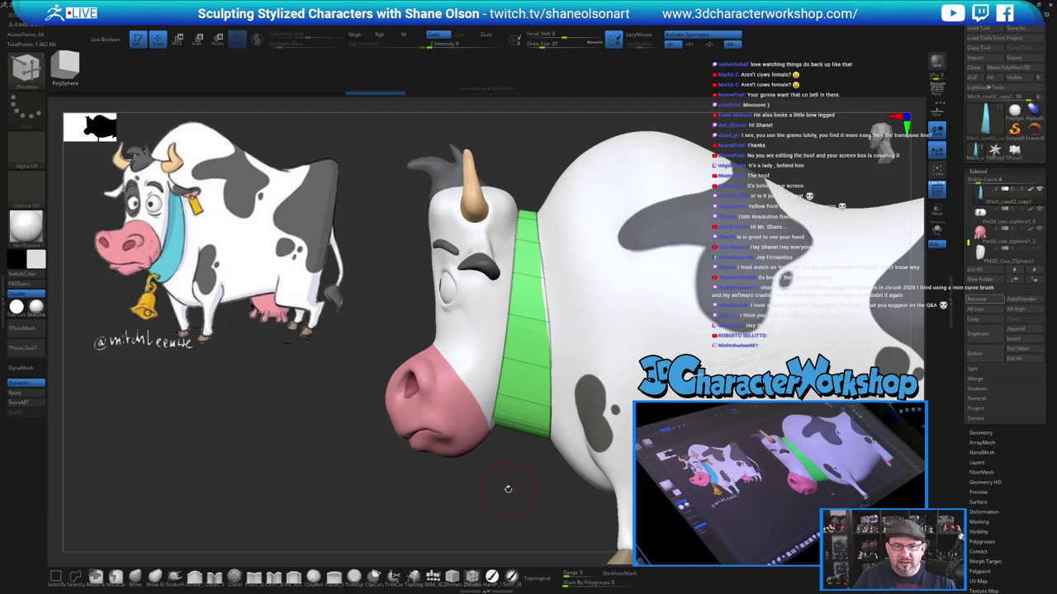
{"action": "left_click_drag", "start_coordinate": [632, 336], "coordinate": [610, 308], "text": "alt"}
{"action": "left_click", "coordinate": [135, 578]}
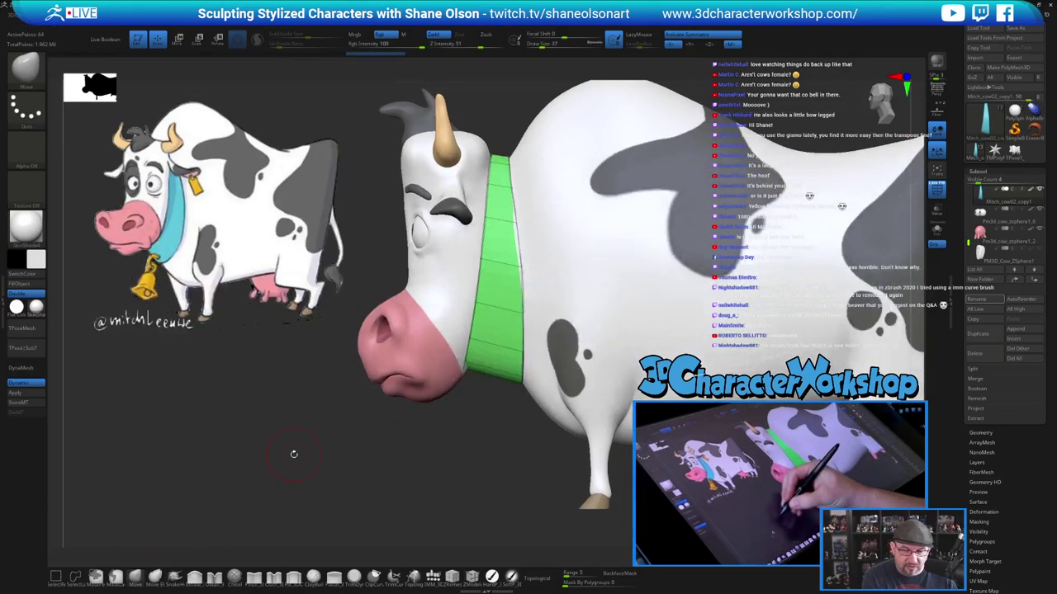
{"action": "key", "text": "s"}
{"action": "left_click_drag", "start_coordinate": [302, 453], "coordinate": [299, 453]}
{"action": "left_click_drag", "start_coordinate": [534, 250], "coordinate": [524, 242]}
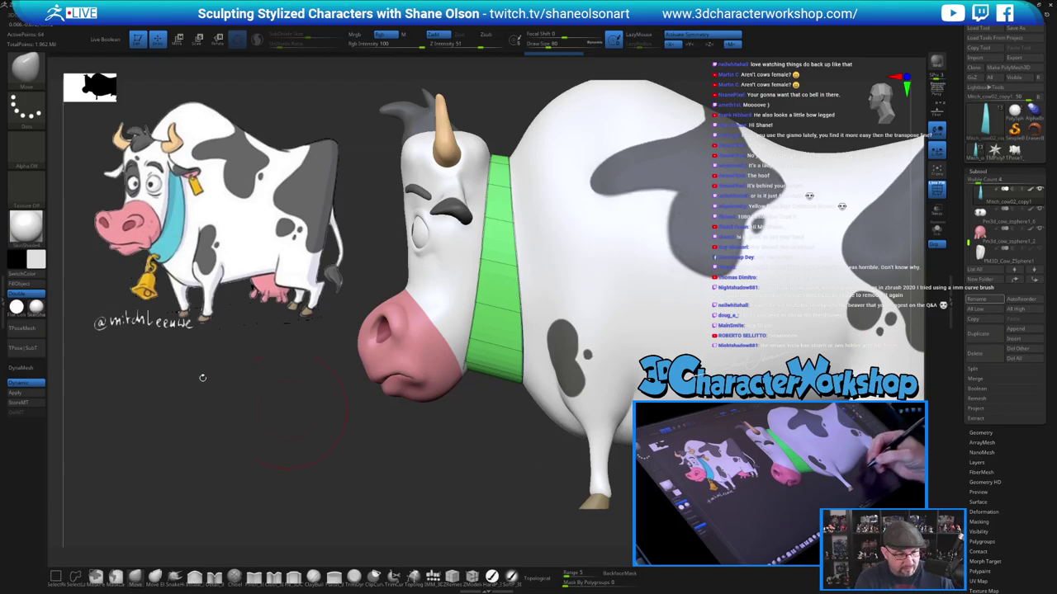
Turn off double-sided display for the collar, flip its normals to face outward, and hide the polyframe
{"action": "left_click", "coordinate": [17, 294]}
{"action": "left_click_drag", "start_coordinate": [270, 468], "coordinate": [356, 488]}
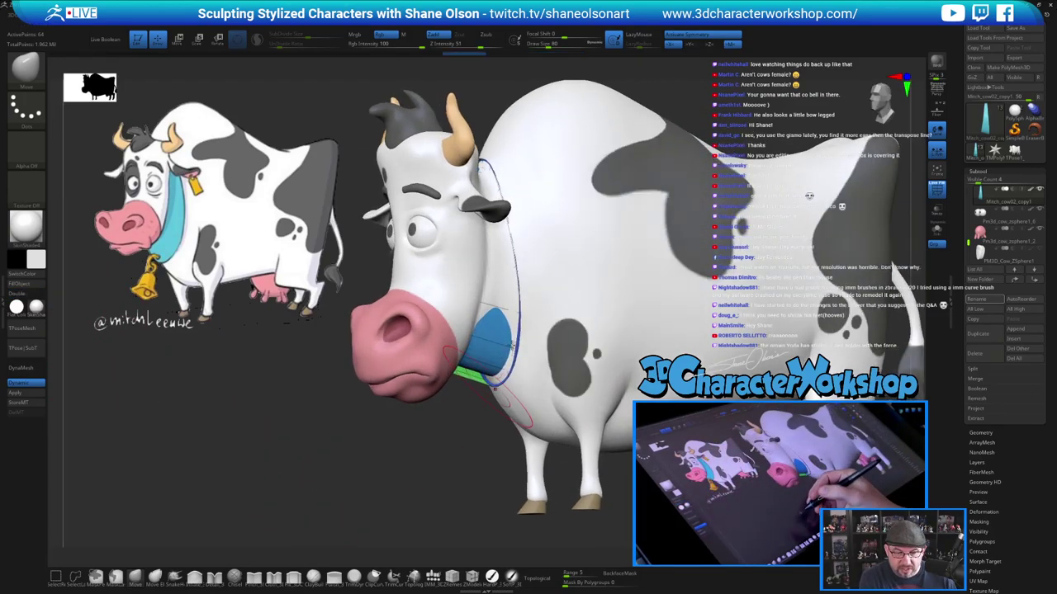
{"action": "left_click_drag", "start_coordinate": [1000, 535], "coordinate": [1006, 462]}
{"action": "left_click", "coordinate": [999, 519]}
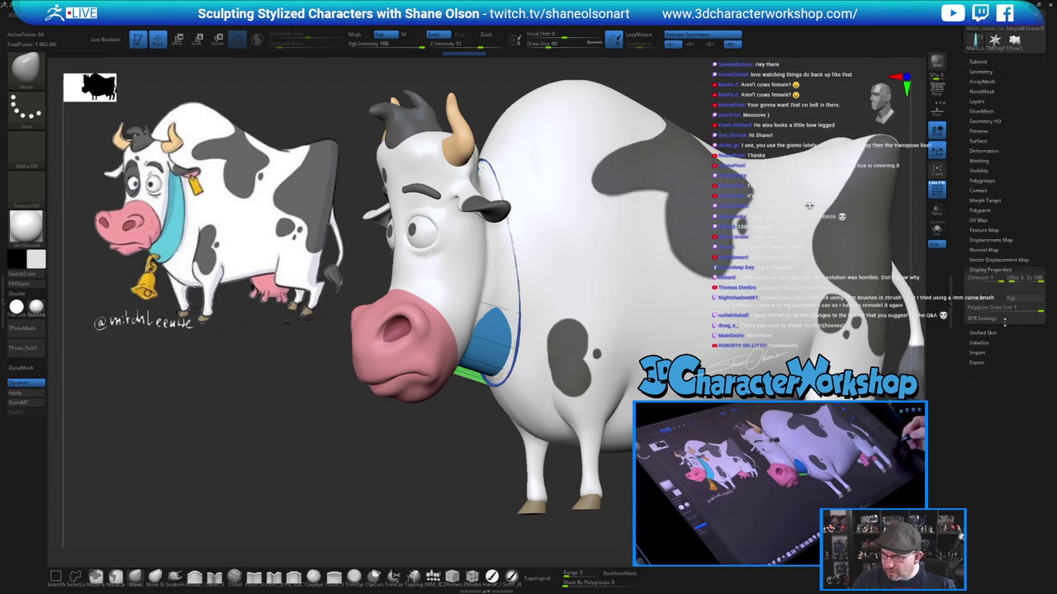
{"action": "left_click", "coordinate": [1014, 299]}
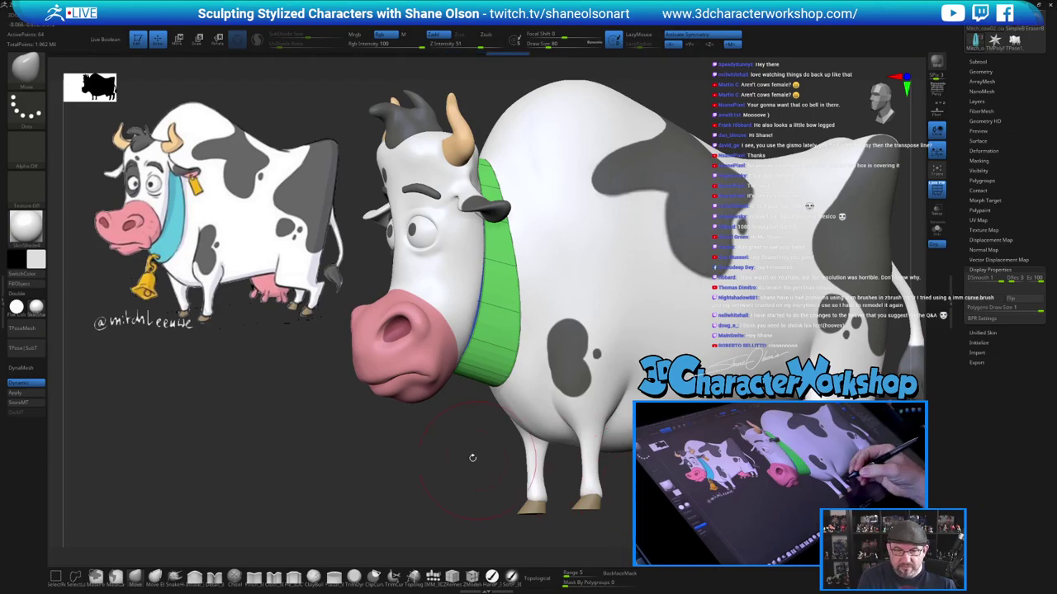
{"action": "key", "text": "shift+f"}
{"action": "mouse_move", "coordinate": [470, 484]}
{"action": "left_mouse_down"}
{"action": "mouse_move", "coordinate": [529, 481]}
{"action": "mouse_move", "coordinate": [473, 483]}
{"action": "mouse_move", "coordinate": [485, 477]}
{"action": "left_mouse_up"}
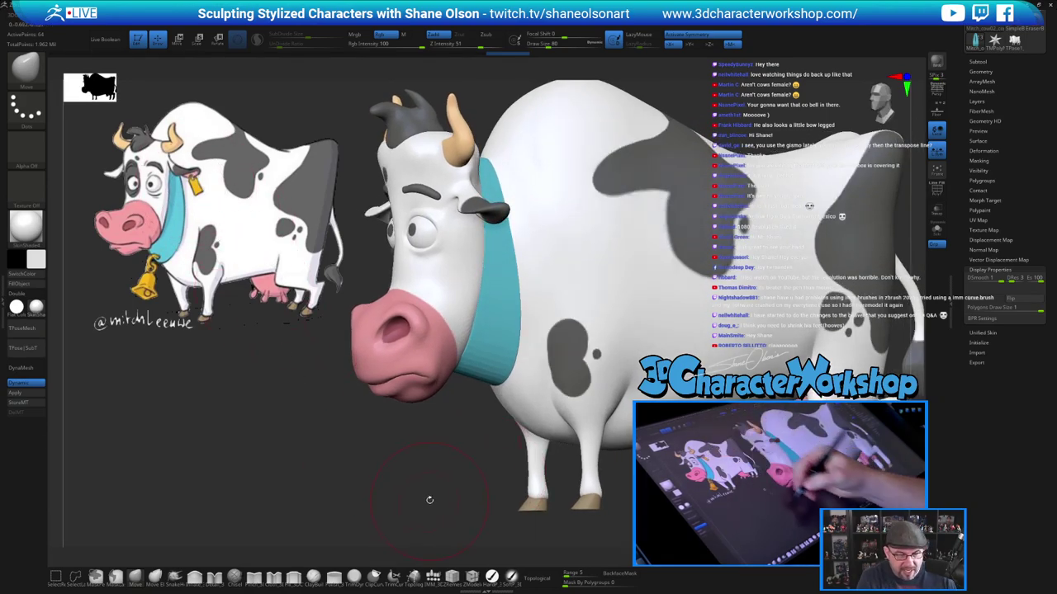
Compare the cow and its thickened collar with the reference drawing from the side, front and three-quarter views
{"action": "left_click_drag", "start_coordinate": [430, 498], "coordinate": [434, 485]}
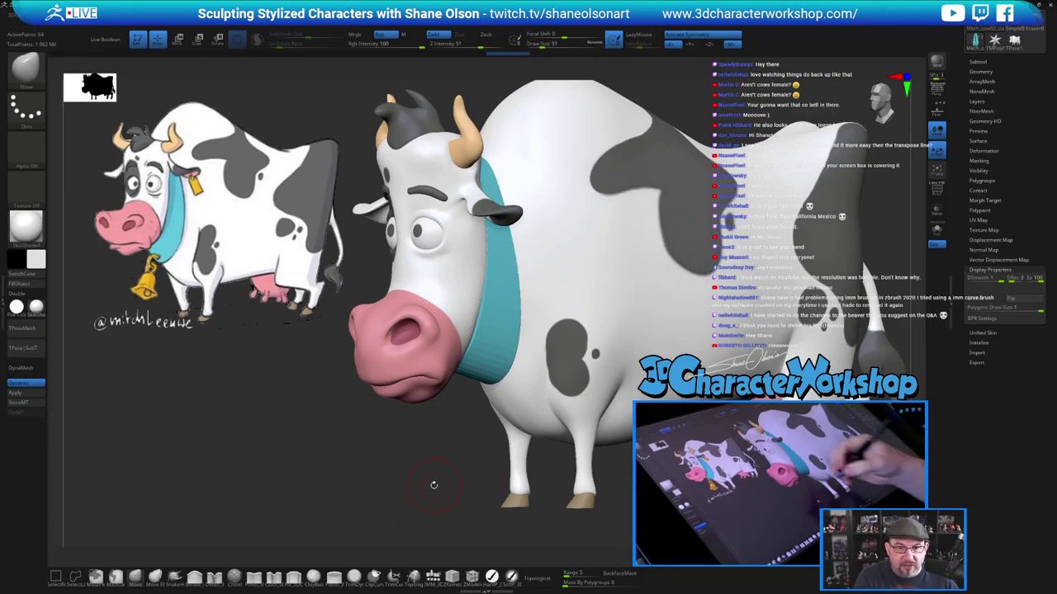
{"action": "left_click_drag", "start_coordinate": [385, 417], "coordinate": [409, 443], "text": "alt"}
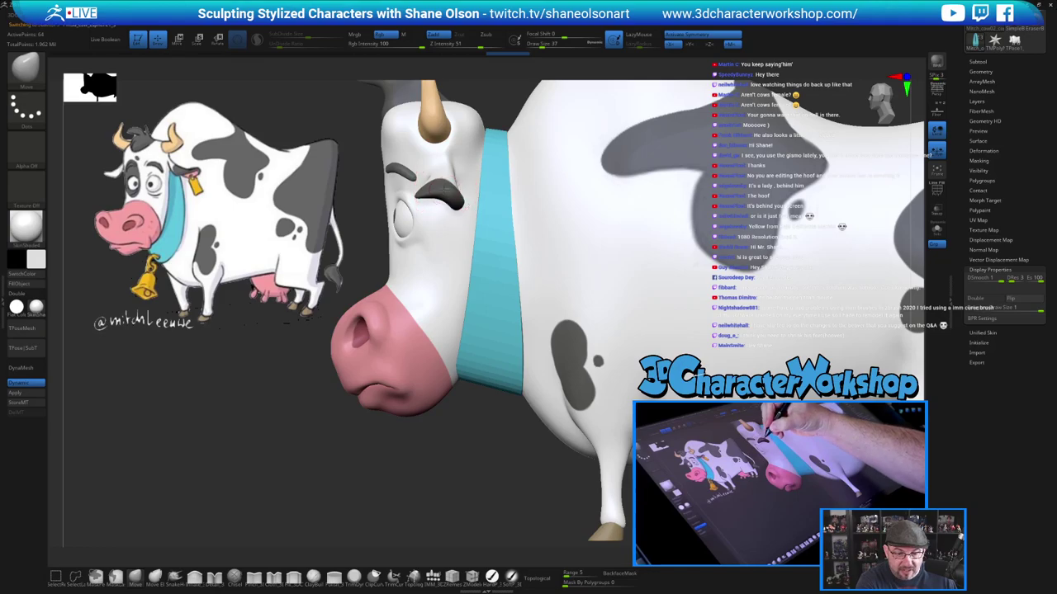
{"action": "left_click", "coordinate": [447, 192], "text": "alt"}
{"action": "right_click_drag", "start_coordinate": [502, 310], "coordinate": [494, 288], "text": "ctrl"}
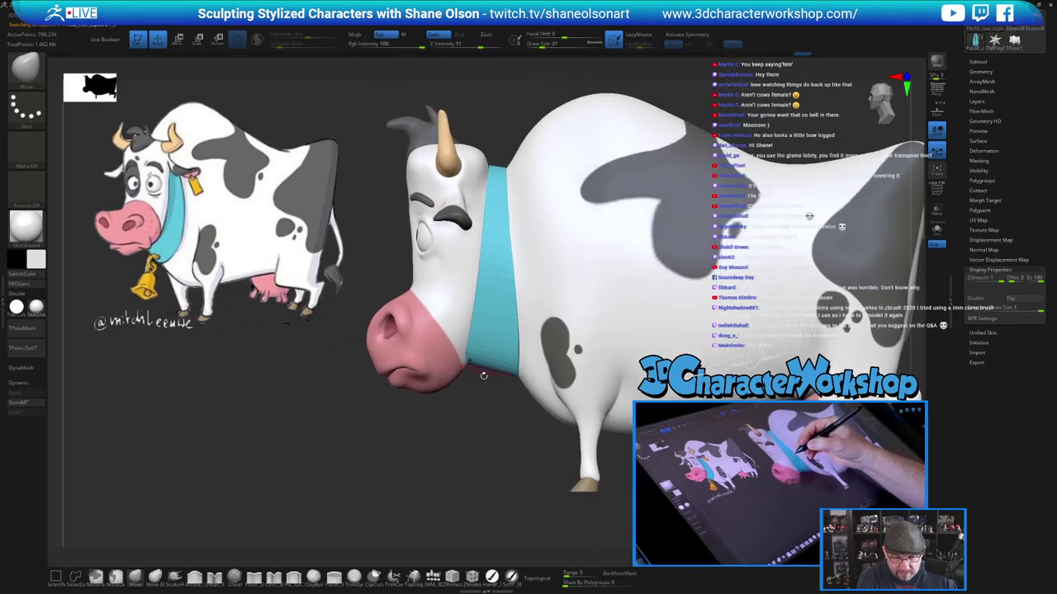
{"action": "left_click_drag", "start_coordinate": [478, 450], "coordinate": [498, 446]}
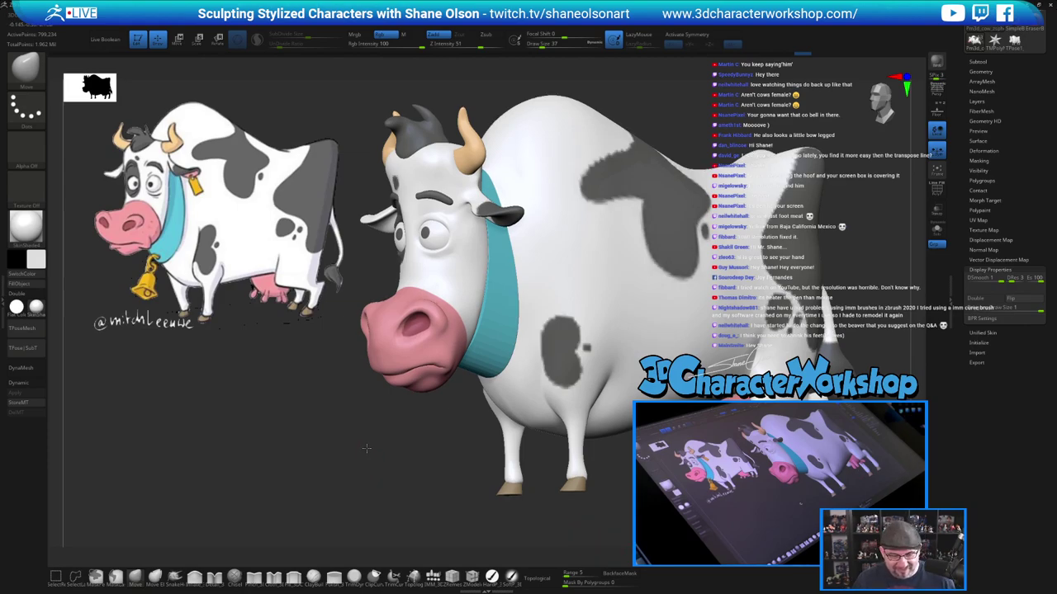
{"action": "left_click_drag", "start_coordinate": [365, 448], "coordinate": [405, 466], "text": "alt"}
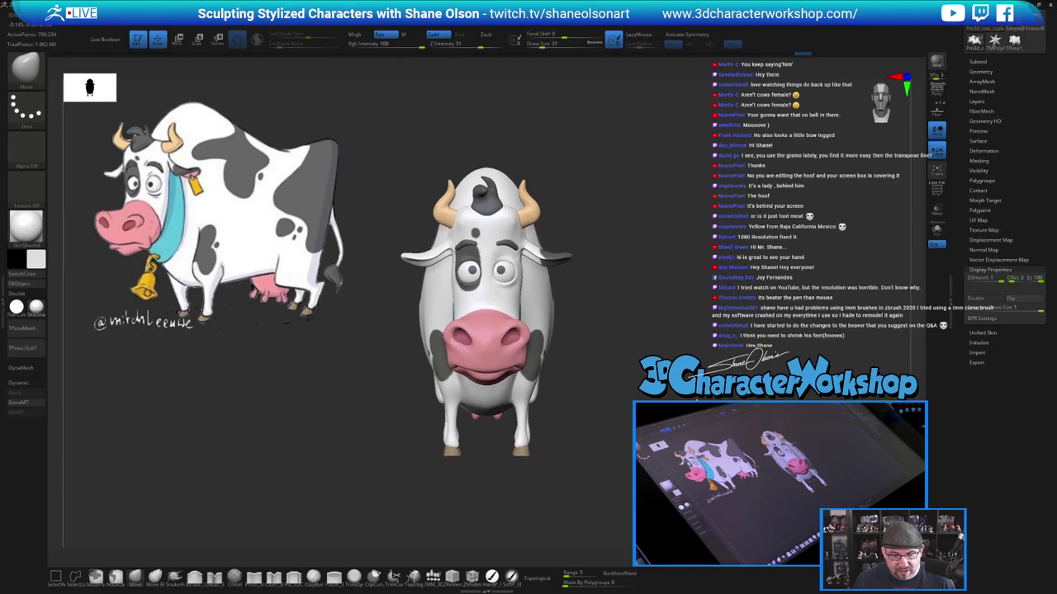
{"action": "left_click_drag", "start_coordinate": [528, 418], "coordinate": [443, 418]}
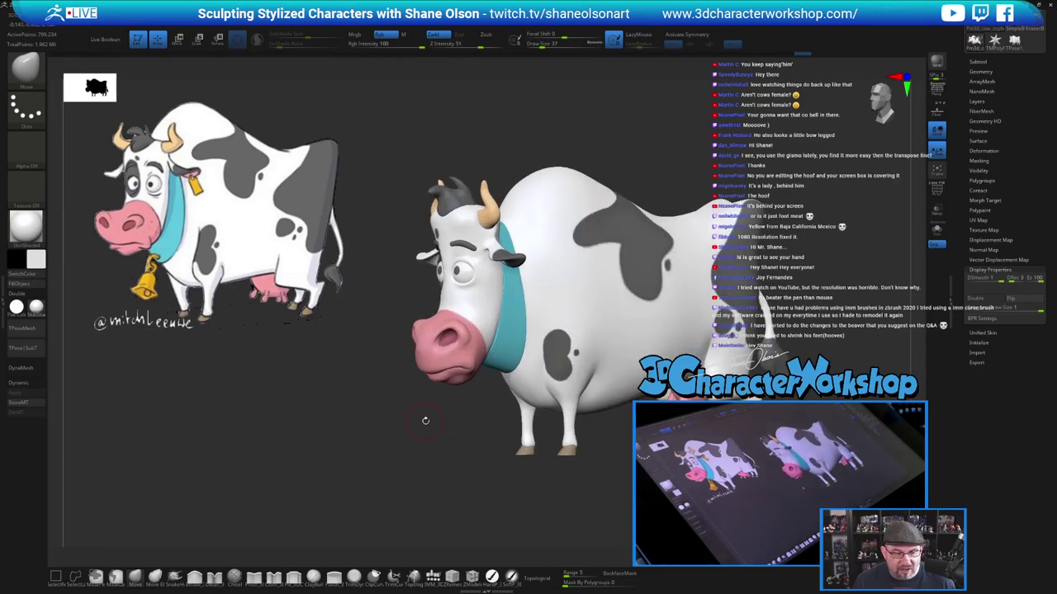
{"action": "left_click_drag", "start_coordinate": [587, 141], "coordinate": [624, 191]}
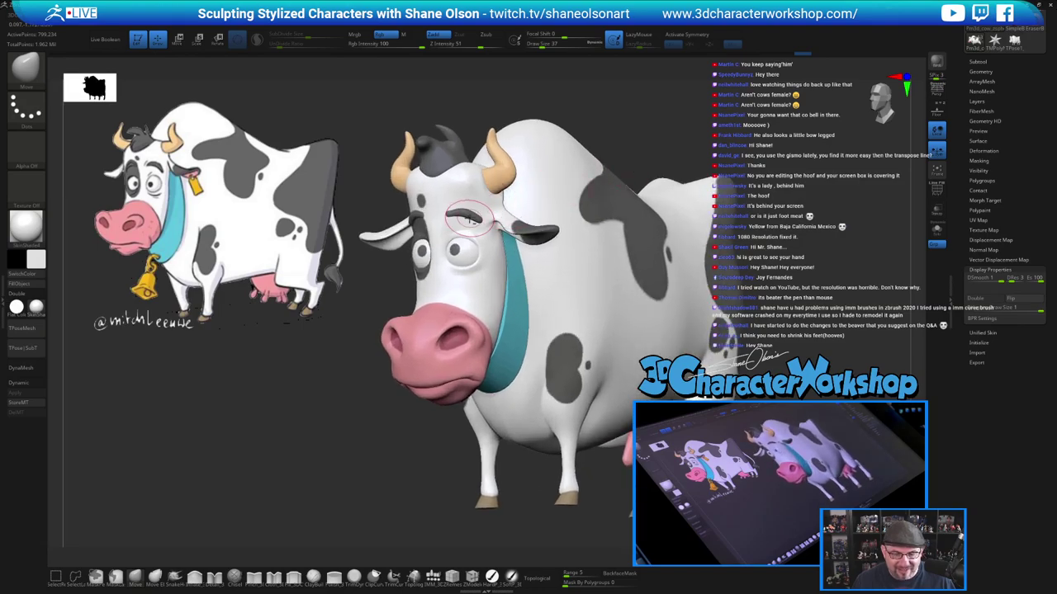
Select the eyebrows, set the draw size to 22, lower the smoothing intensity to 4, and smooth the brow's inner end
{"action": "left_click", "coordinate": [465, 212], "text": "alt"}
{"action": "key", "text": "s"}
{"action": "left_click_drag", "start_coordinate": [457, 212], "coordinate": [451, 214]}
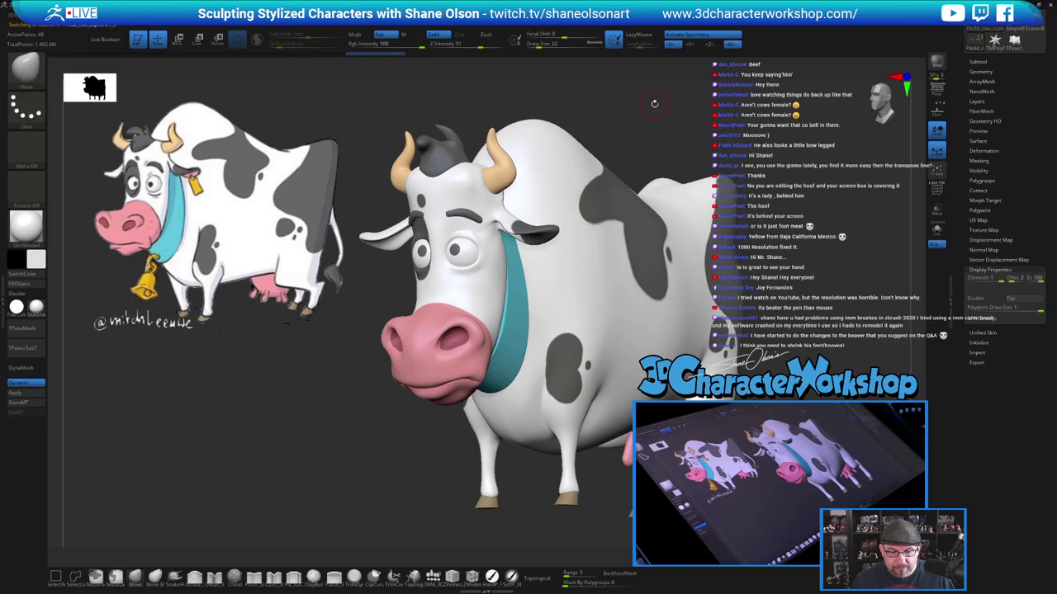
{"action": "left_click_drag", "start_coordinate": [453, 46], "coordinate": [430, 46], "text": "shift"}
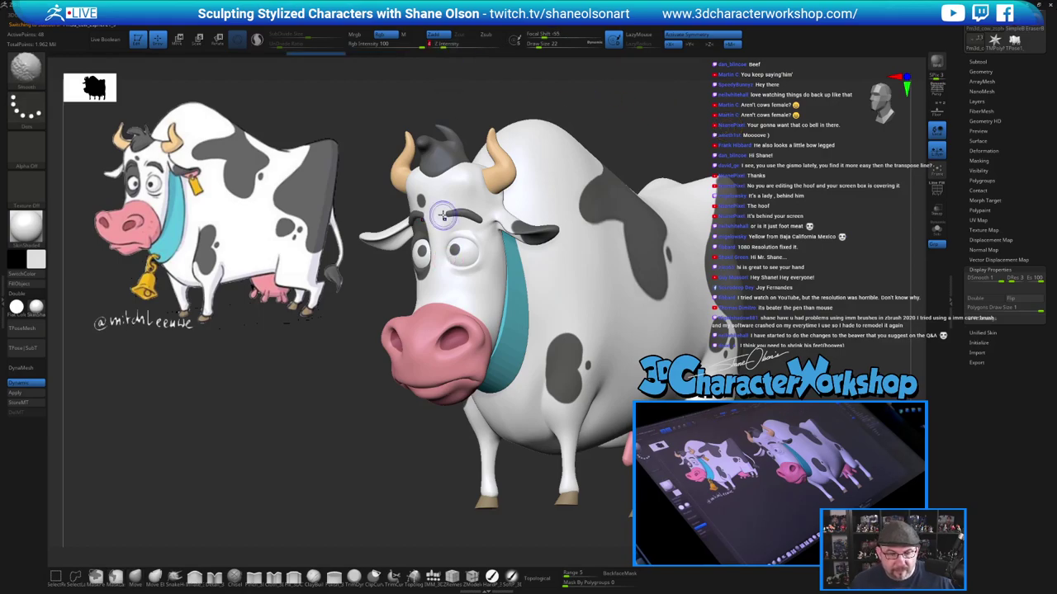
{"action": "left_click_drag", "start_coordinate": [444, 216], "coordinate": [459, 213], "text": "shift"}
Append a star-shaped polymesh to the cow as a new subtool
{"action": "left_click_drag", "start_coordinate": [664, 112], "coordinate": [677, 130]}
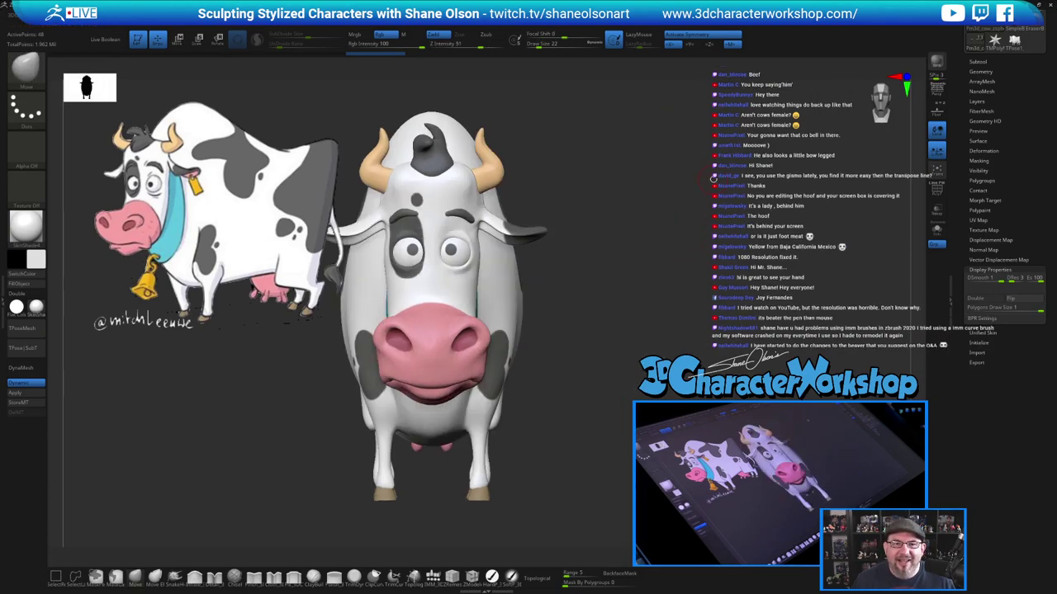
{"action": "left_click_drag", "start_coordinate": [715, 177], "coordinate": [667, 188]}
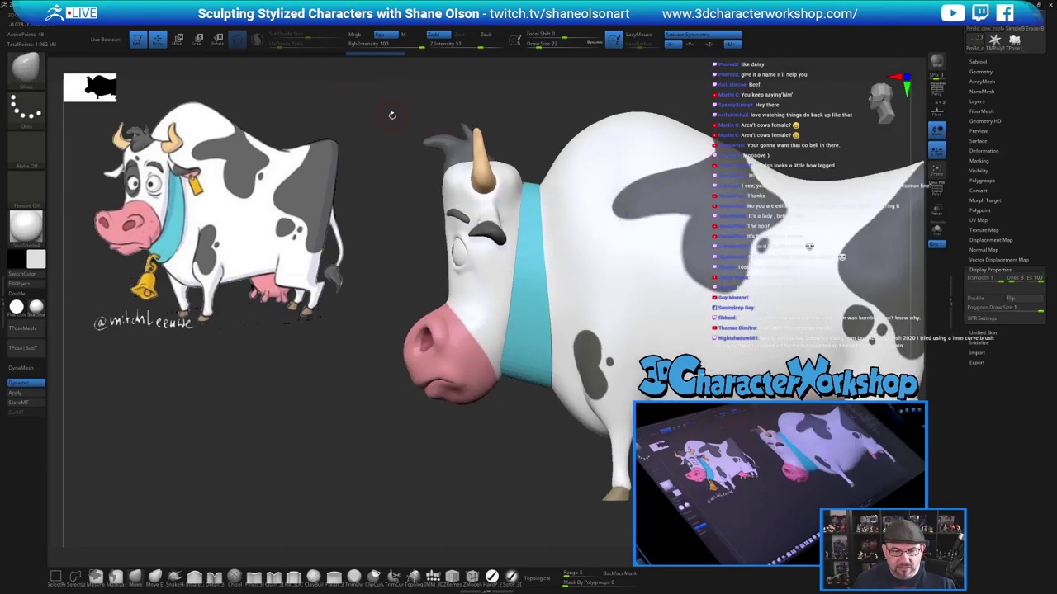
{"action": "left_click_drag", "start_coordinate": [392, 116], "coordinate": [330, 109], "text": "alt"}
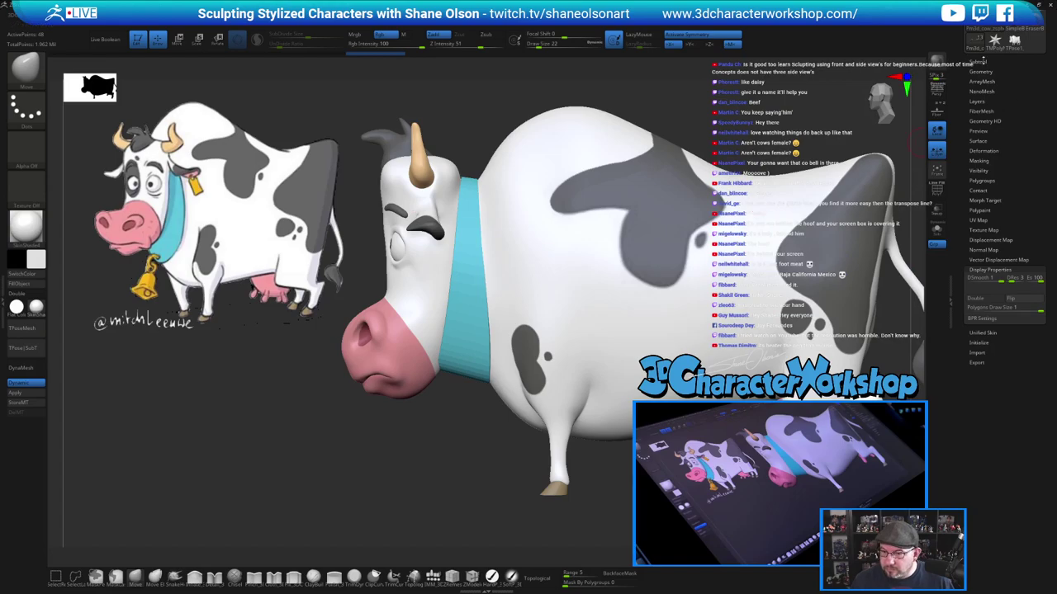
{"action": "left_click_drag", "start_coordinate": [970, 92], "coordinate": [972, 202]}
{"action": "left_click", "coordinate": [978, 171]}
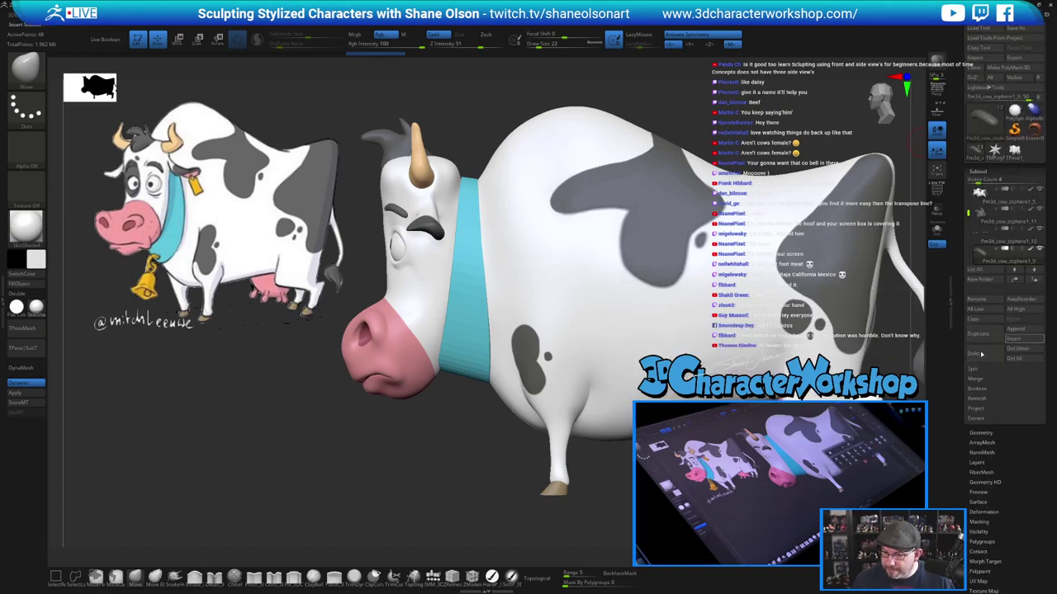
{"action": "left_click", "coordinate": [1022, 329]}
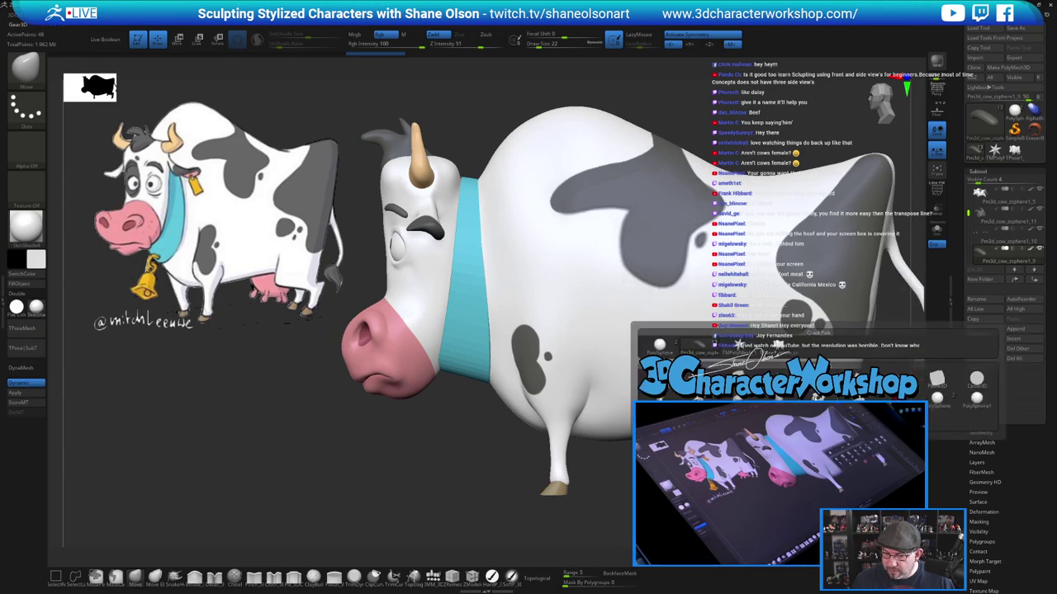
{"action": "left_click", "coordinate": [779, 378]}
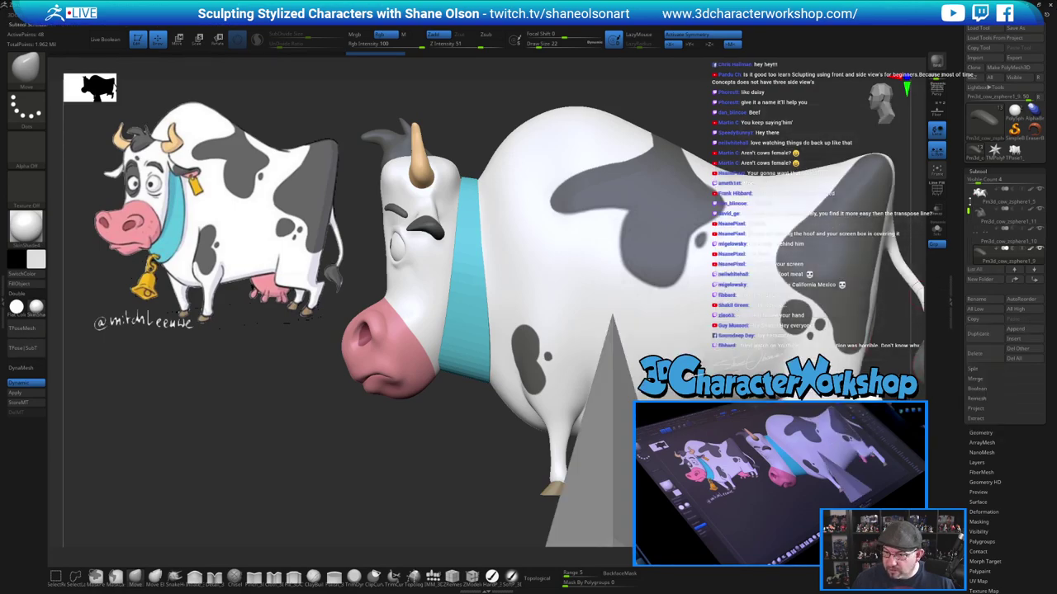
Select the appended star subtool, show it on its own, and activate its transform gizmo
{"action": "left_click_drag", "start_coordinate": [969, 205], "coordinate": [968, 255]}
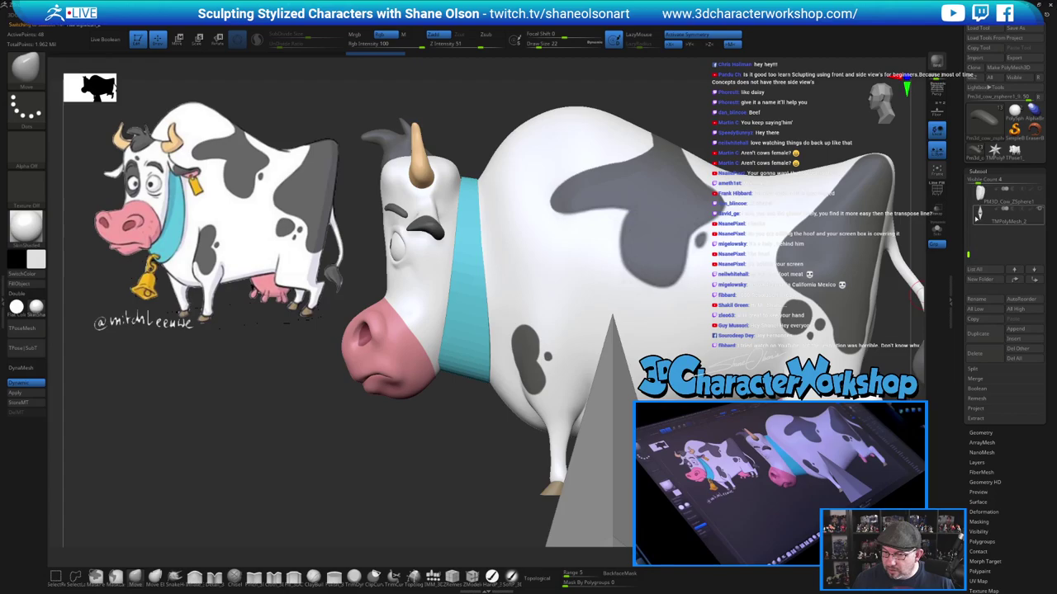
{"action": "left_click", "coordinate": [976, 218]}
{"action": "left_click", "coordinate": [938, 230]}
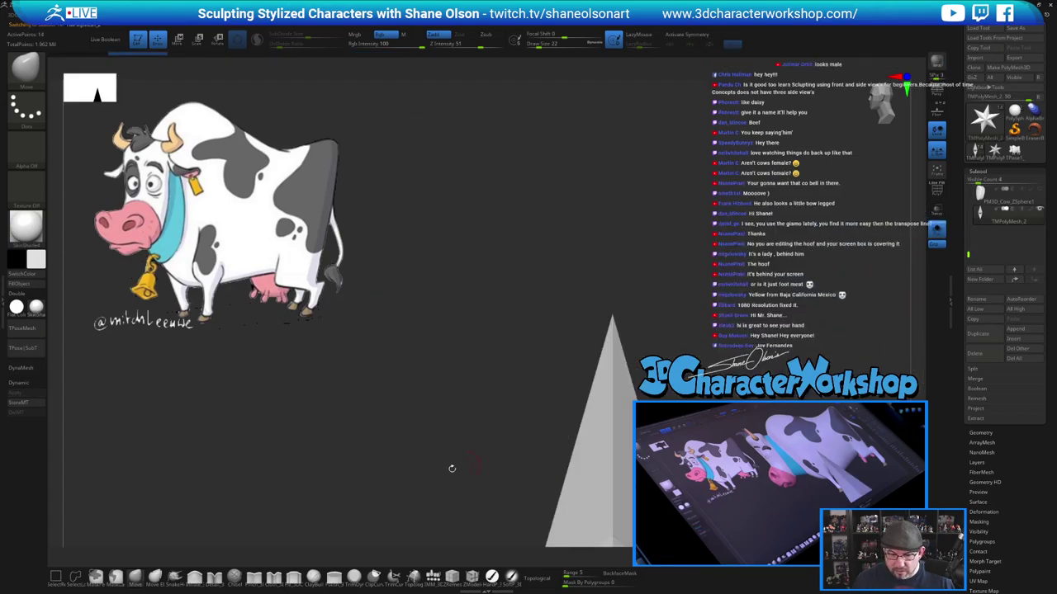
{"action": "left_click_drag", "start_coordinate": [451, 467], "coordinate": [486, 253], "text": "alt"}
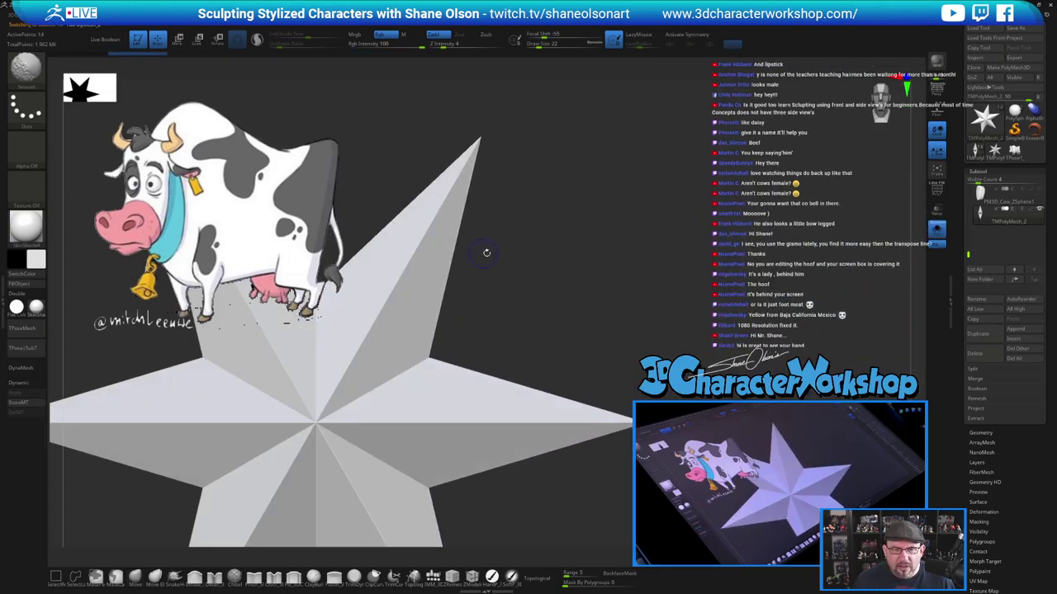
{"action": "left_click_drag", "start_coordinate": [629, 250], "coordinate": [708, 212], "text": "alt"}
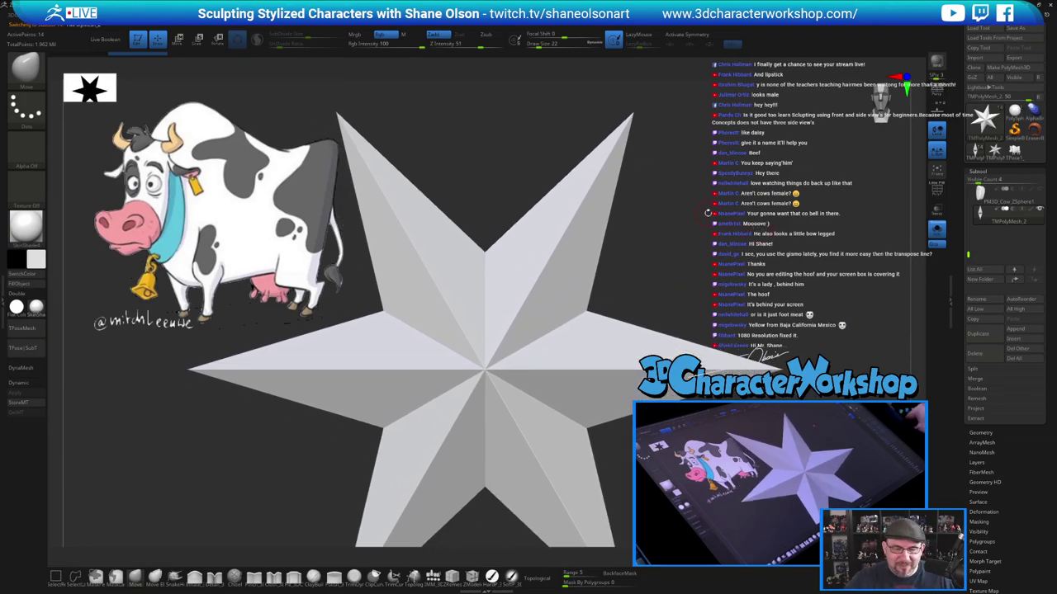
{"action": "mouse_move", "coordinate": [632, 276]}
{"action": "left_mouse_down", "text": "alt"}
{"action": "mouse_move", "coordinate": [634, 228]}
{"action": "mouse_move", "coordinate": [628, 262]}
{"action": "left_mouse_up", "text": "alt"}
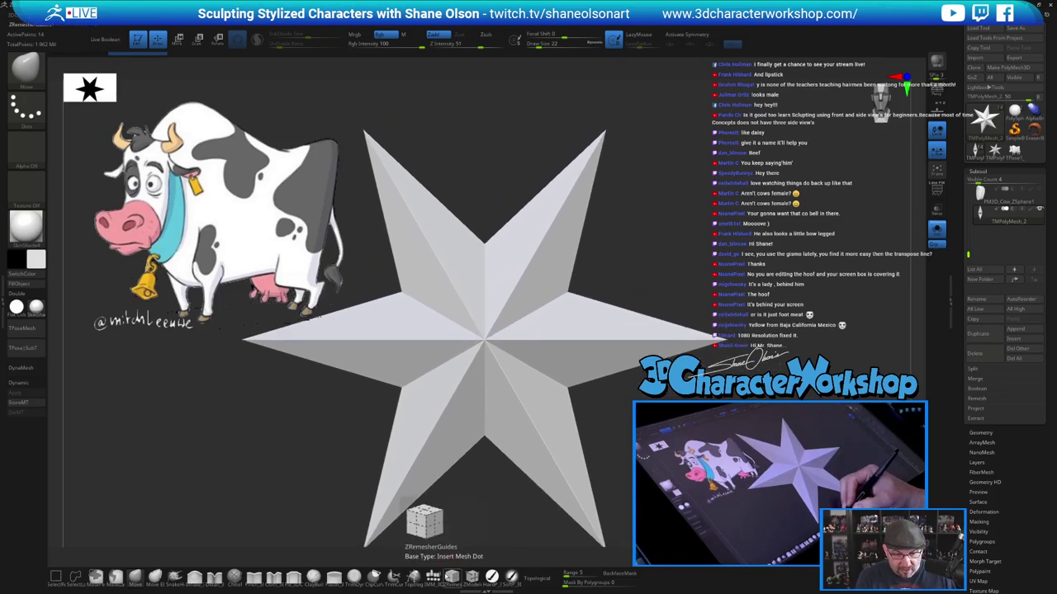
{"action": "key", "text": "w"}
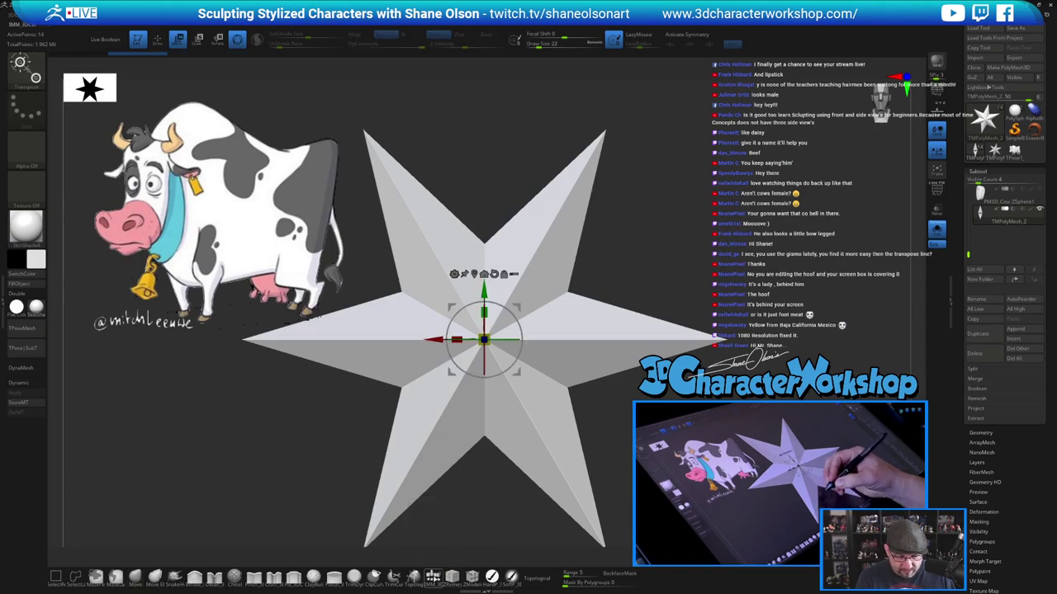
Replace the star mesh with the Cube shape from the IMM insert brush
{"action": "left_click", "coordinate": [433, 577]}
{"action": "left_click", "coordinate": [218, 82]}
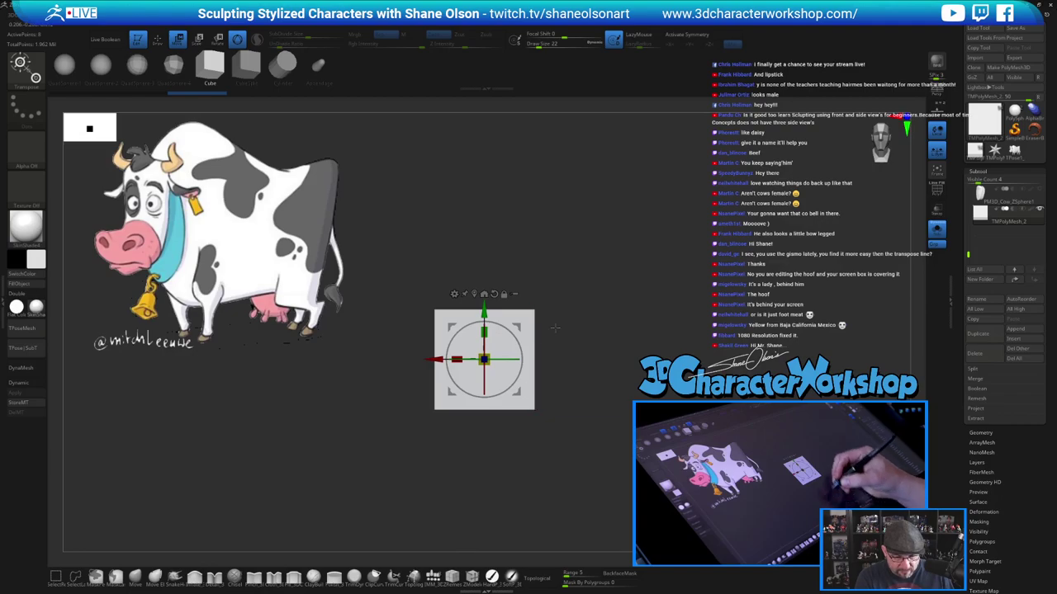
Flatten the cube into a thin, taller plate, and try the Cylinder and CubeSplit shapes in its place
{"action": "left_click_drag", "start_coordinate": [483, 359], "coordinate": [553, 368]}
{"action": "left_click_drag", "start_coordinate": [609, 363], "coordinate": [592, 453]}
{"action": "left_click_drag", "start_coordinate": [485, 383], "coordinate": [516, 280]}
{"action": "left_click_drag", "start_coordinate": [591, 429], "coordinate": [588, 332]}
{"action": "left_click_drag", "start_coordinate": [457, 359], "coordinate": [496, 360]}
{"action": "left_click_drag", "start_coordinate": [594, 355], "coordinate": [582, 405]}
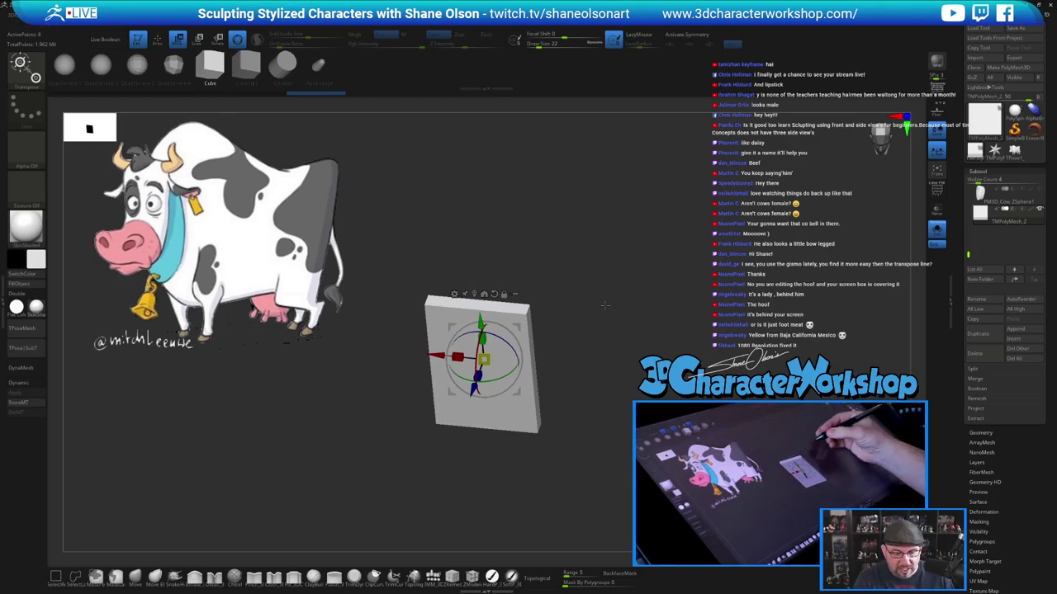
{"action": "left_click_drag", "start_coordinate": [607, 385], "coordinate": [611, 418]}
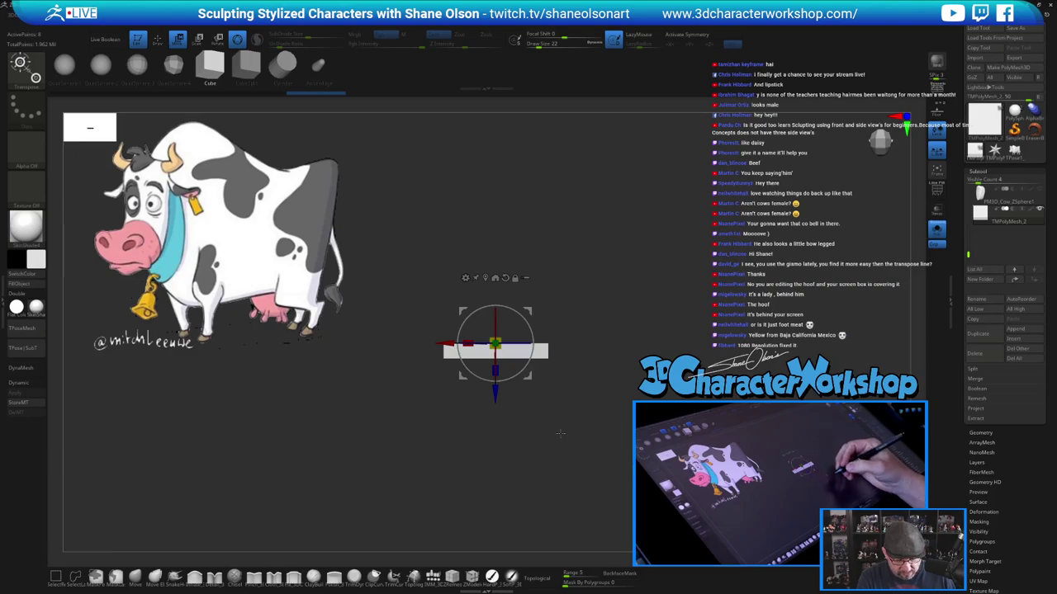
{"action": "left_click_drag", "start_coordinate": [564, 432], "coordinate": [578, 387]}
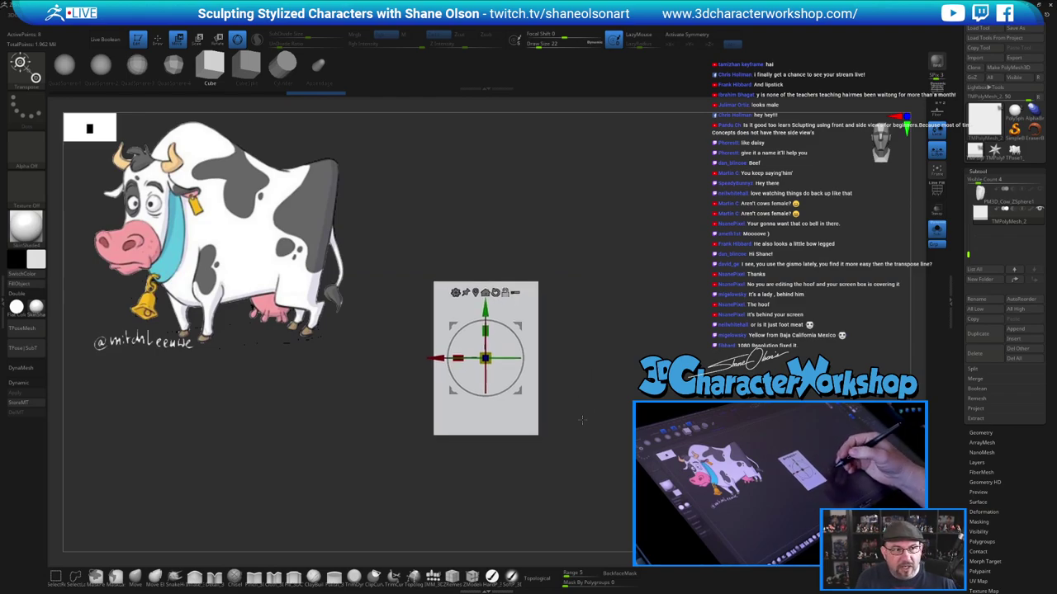
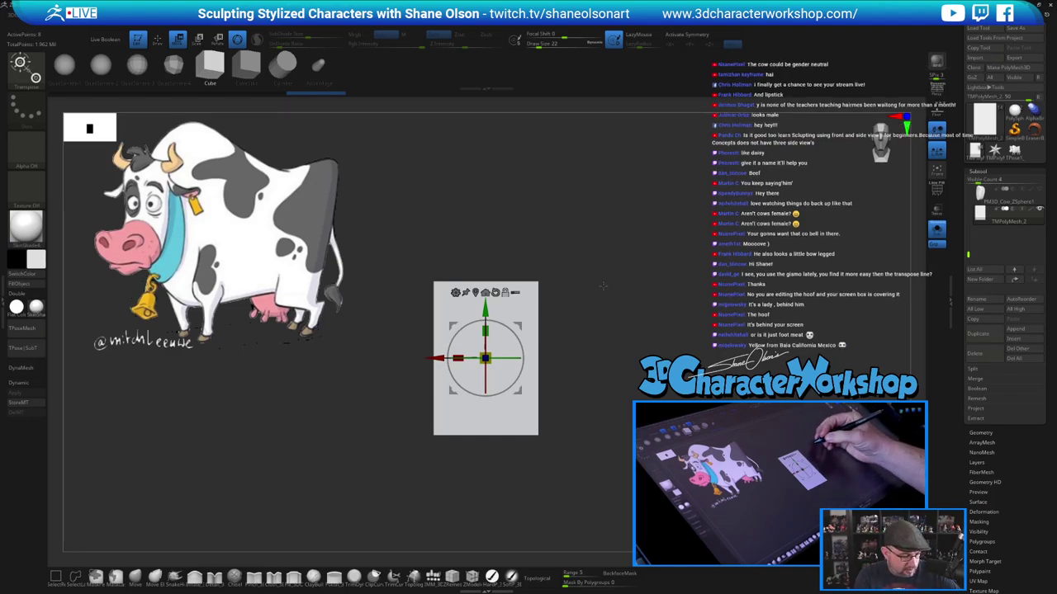
{"action": "left_click_drag", "start_coordinate": [582, 293], "coordinate": [576, 321], "text": "alt"}
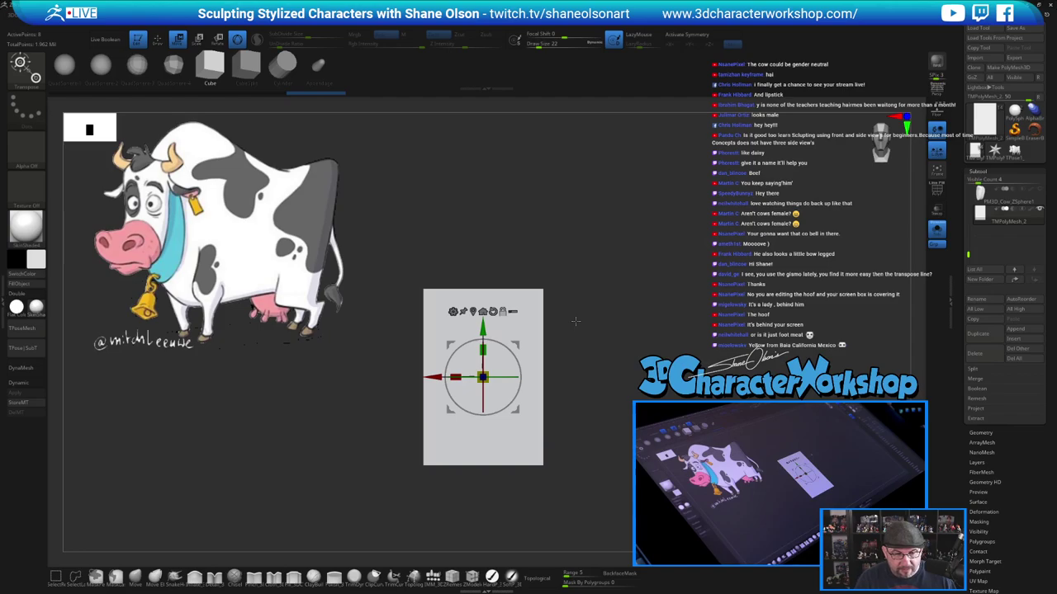
{"action": "left_click", "coordinate": [283, 65]}
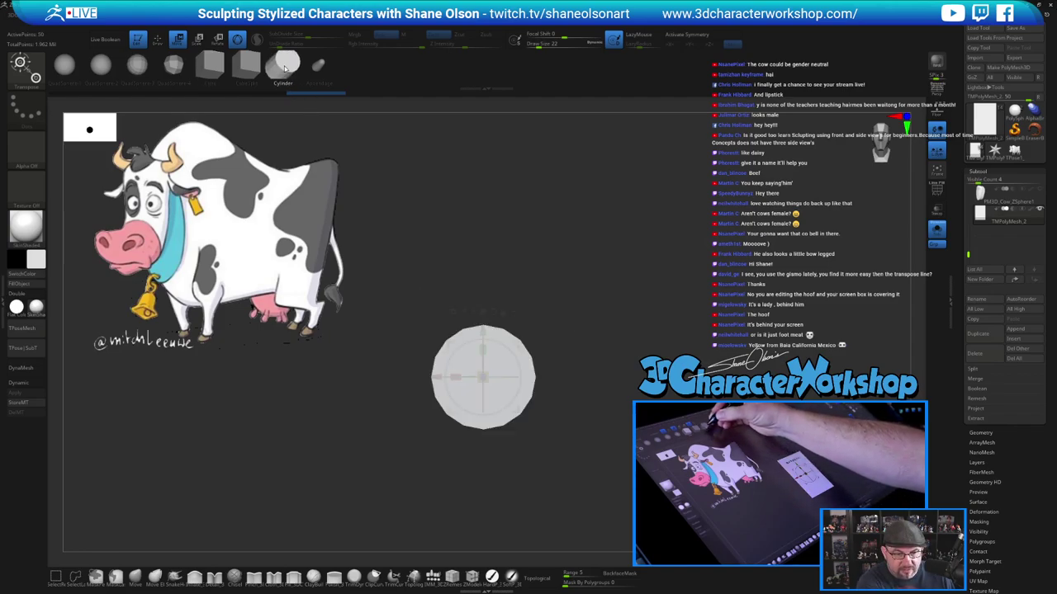
{"action": "left_click", "coordinate": [246, 65]}
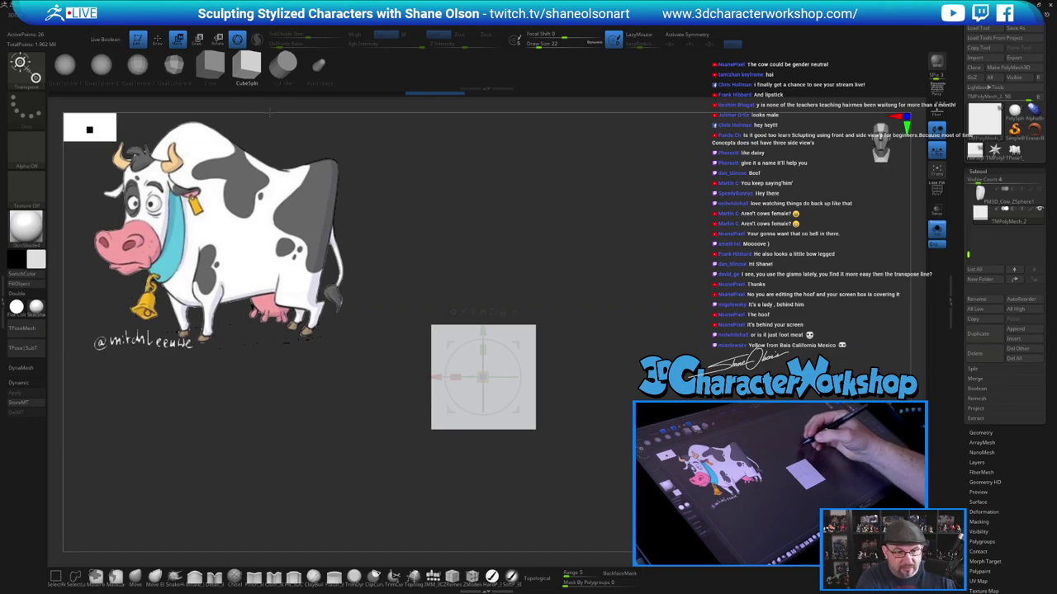
Reset the mesh to the plain Cube shape and scale it into a narrow, thin upright slab
{"action": "left_click", "coordinate": [210, 64]}
{"action": "left_click_drag", "start_coordinate": [456, 377], "coordinate": [510, 376]}
{"action": "left_click_drag", "start_coordinate": [541, 330], "coordinate": [494, 334]}
Face the slab from the front and choose the Cylinder shape for inserting in draw mode
{"action": "left_click_drag", "start_coordinate": [579, 412], "coordinate": [577, 320]}
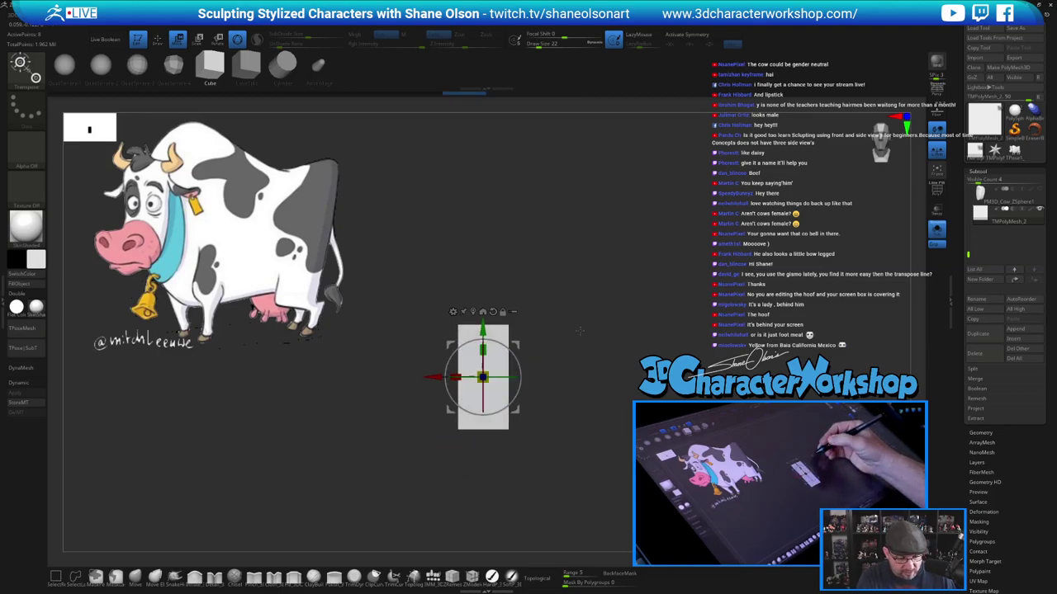
{"action": "key", "text": "q"}
{"action": "left_click", "coordinate": [283, 73]}
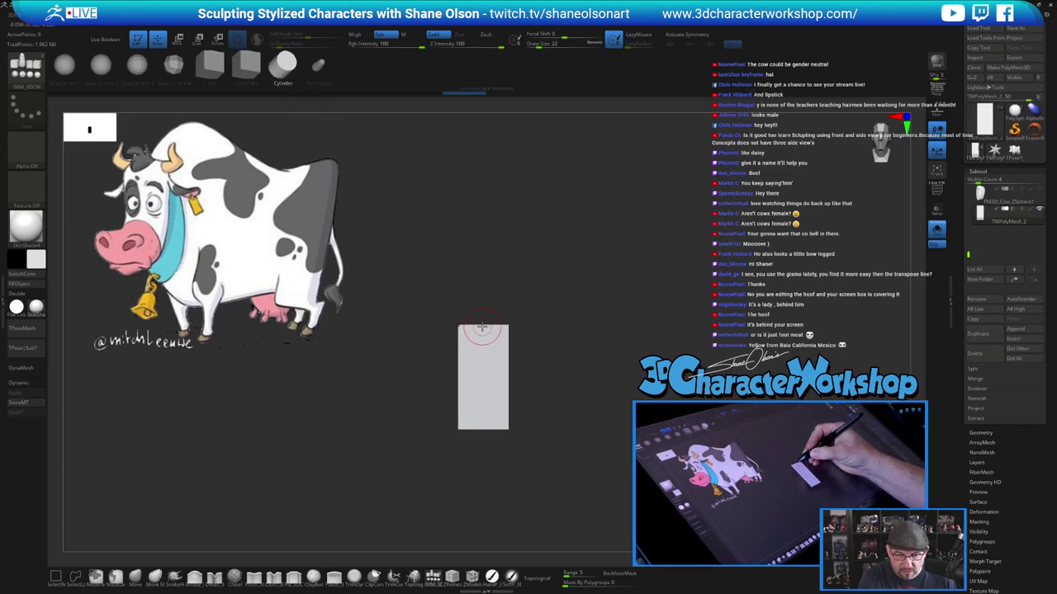
{"action": "left_click_drag", "start_coordinate": [482, 327], "coordinate": [510, 335]}
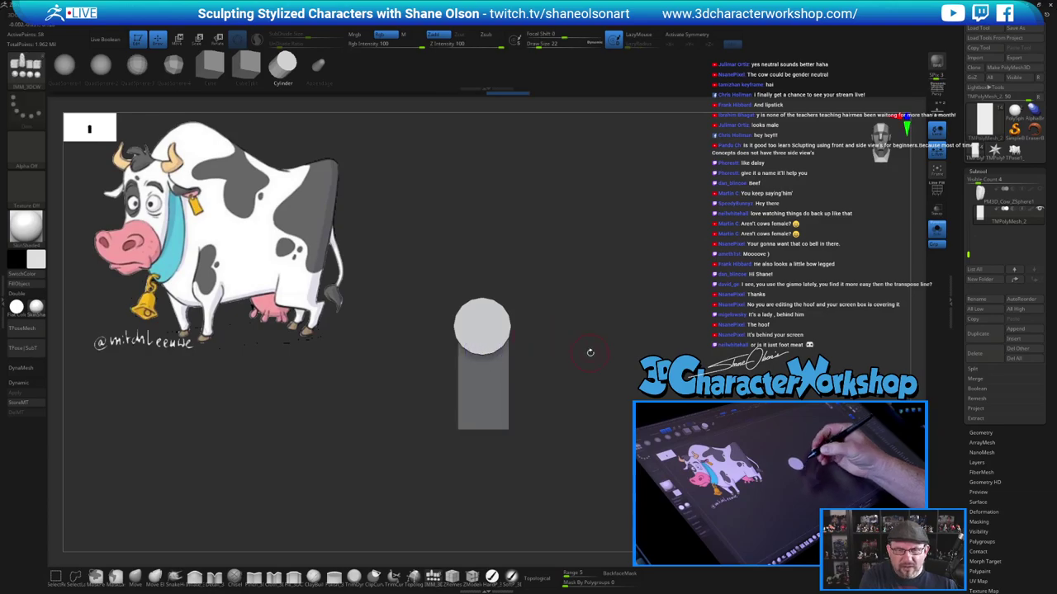
{"action": "left_click_drag", "start_coordinate": [590, 352], "coordinate": [568, 404]}
{"action": "key", "text": "ctrl+z"}
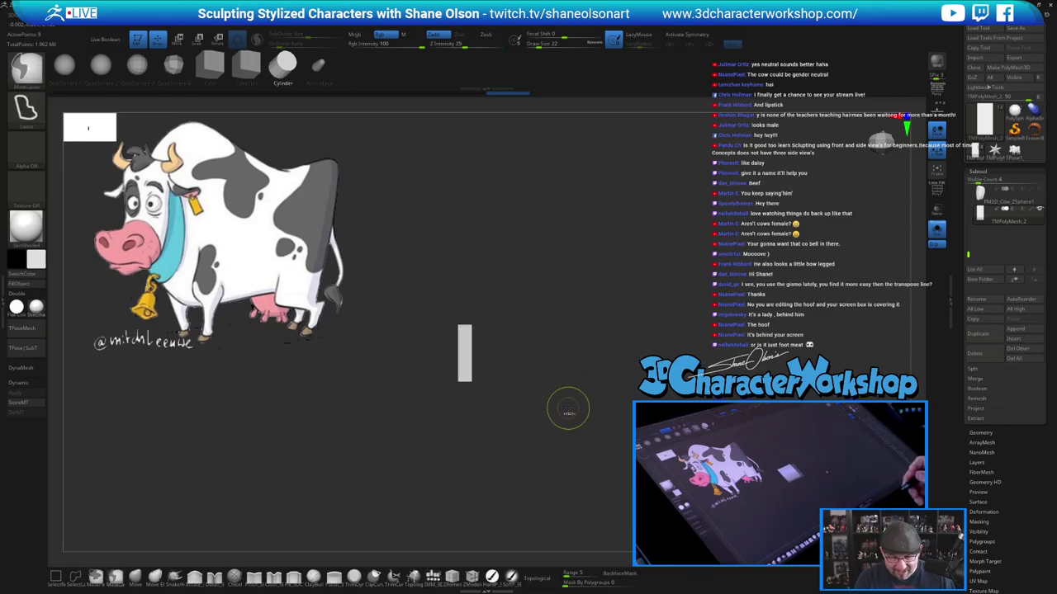
{"action": "key", "text": "z"}
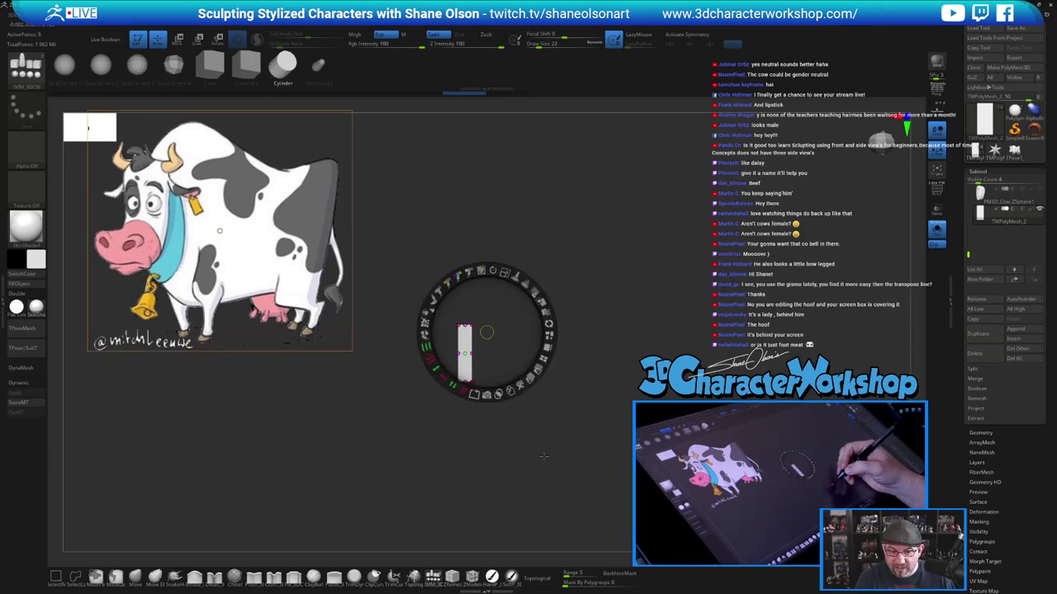
{"action": "key", "text": "z"}
Turn on X symmetry and insert a cylinder centred on the slab's upper edge
{"action": "key", "text": "x"}
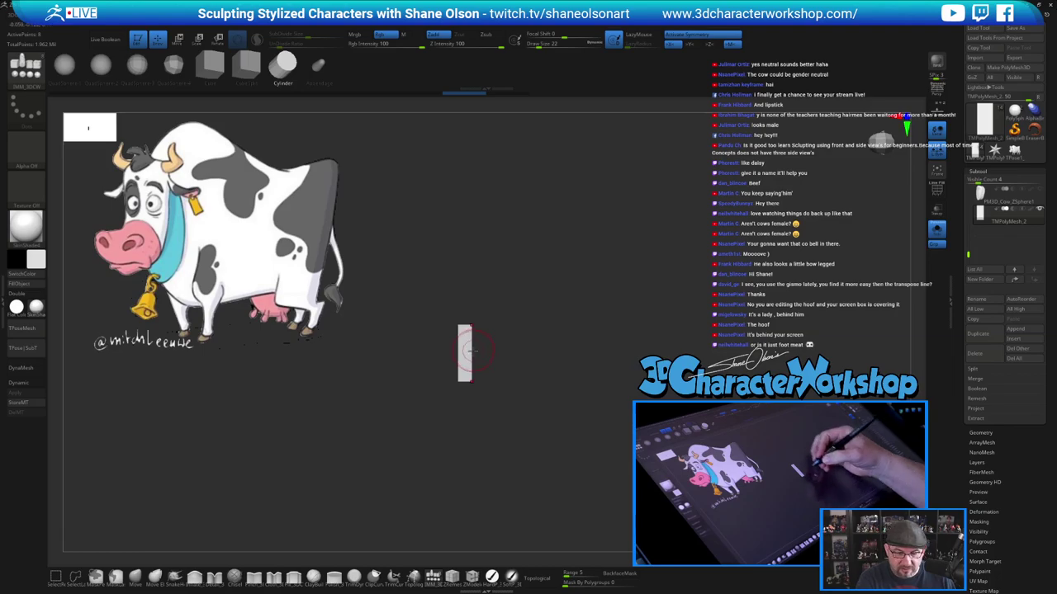
{"action": "mouse_move", "coordinate": [508, 356]}
{"action": "left_mouse_down"}
{"action": "mouse_move", "coordinate": [548, 354]}
{"action": "mouse_move", "coordinate": [566, 385]}
{"action": "mouse_move", "coordinate": [562, 402]}
{"action": "mouse_move", "coordinate": [591, 386]}
{"action": "mouse_move", "coordinate": [551, 400]}
{"action": "left_mouse_up"}
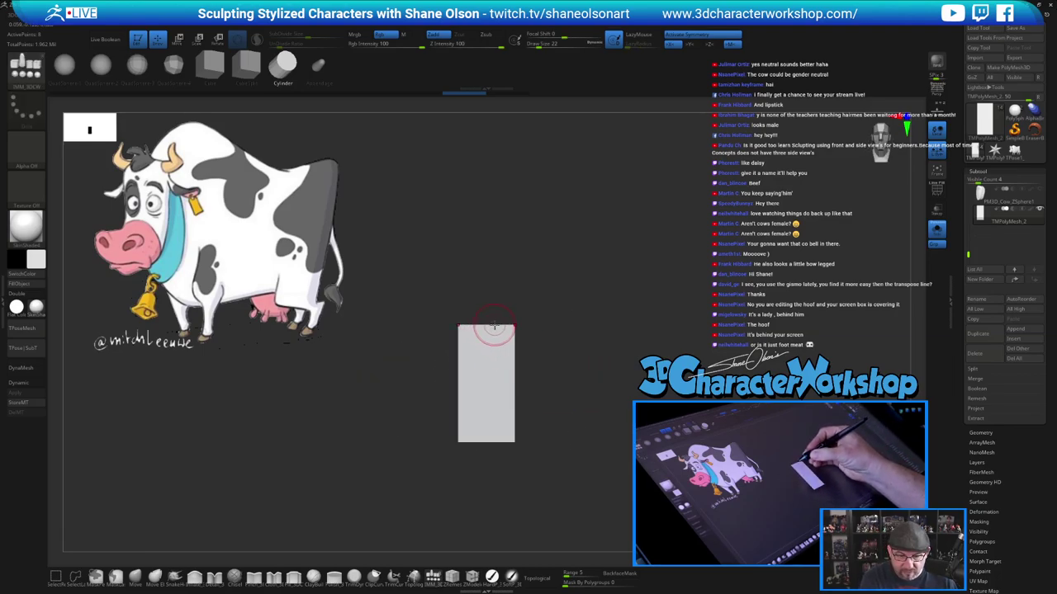
{"action": "left_click_drag", "start_coordinate": [484, 326], "coordinate": [490, 355]}
{"action": "left_click_drag", "start_coordinate": [585, 355], "coordinate": [563, 371]}
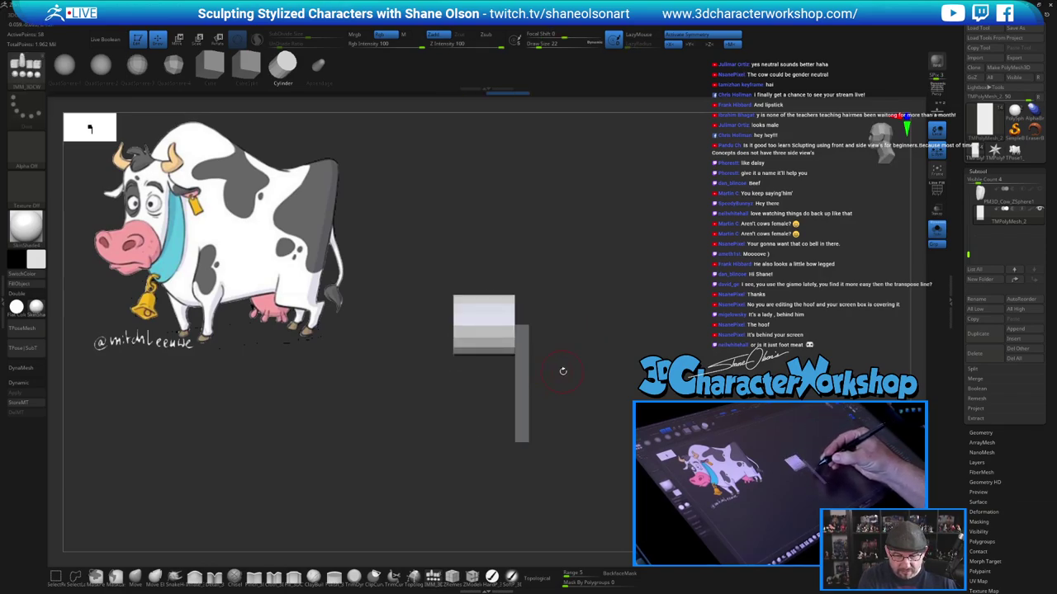
Reduce the cylinder's depth to the slab's thickness and align it with the slab as a rounded upper end
{"action": "key", "text": "w"}
{"action": "mouse_move", "coordinate": [489, 323]}
{"action": "left_mouse_down"}
{"action": "mouse_move", "coordinate": [516, 326]}
{"action": "mouse_move", "coordinate": [489, 322]}
{"action": "left_mouse_up"}
{"action": "left_click_drag", "start_coordinate": [572, 398], "coordinate": [640, 442]}
{"action": "left_click_drag", "start_coordinate": [536, 319], "coordinate": [529, 327]}
{"action": "left_click_drag", "start_coordinate": [641, 391], "coordinate": [594, 314], "text": "alt"}
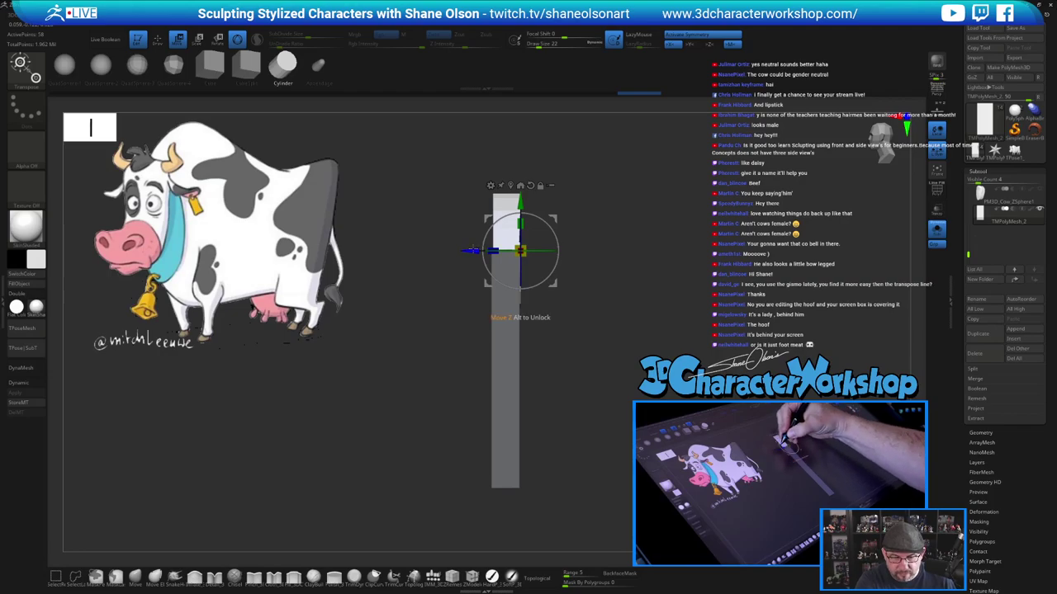
{"action": "left_click_drag", "start_coordinate": [474, 251], "coordinate": [472, 250]}
{"action": "left_click_drag", "start_coordinate": [584, 335], "coordinate": [624, 339]}
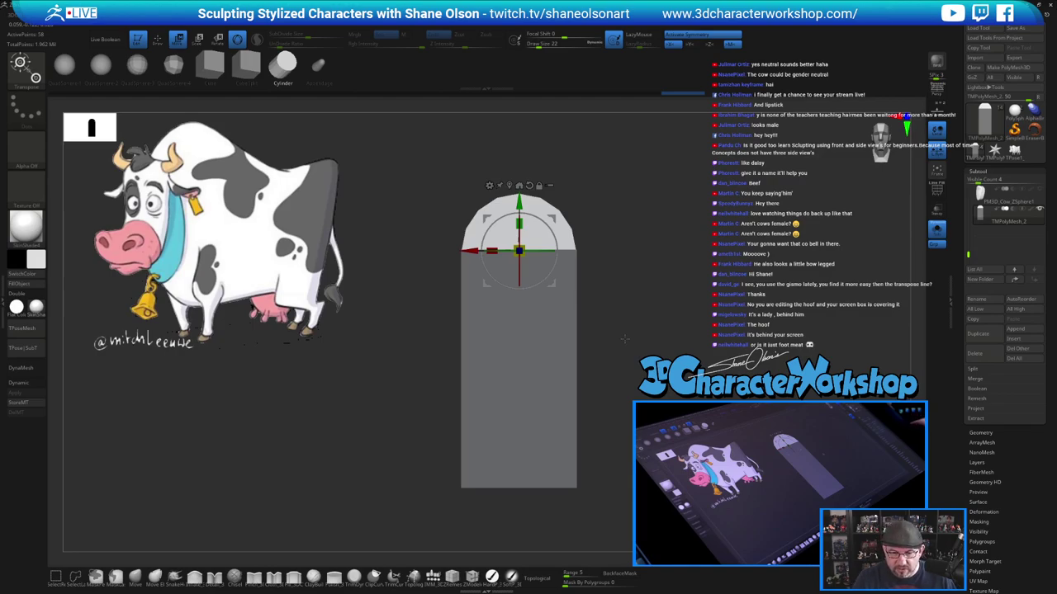
Display the polygroup wireframe and raise the cylinder until it clears the slab's upper edge
{"action": "key", "text": "shift+f"}
{"action": "left_click_drag", "start_coordinate": [627, 339], "coordinate": [565, 300], "text": "alt"}
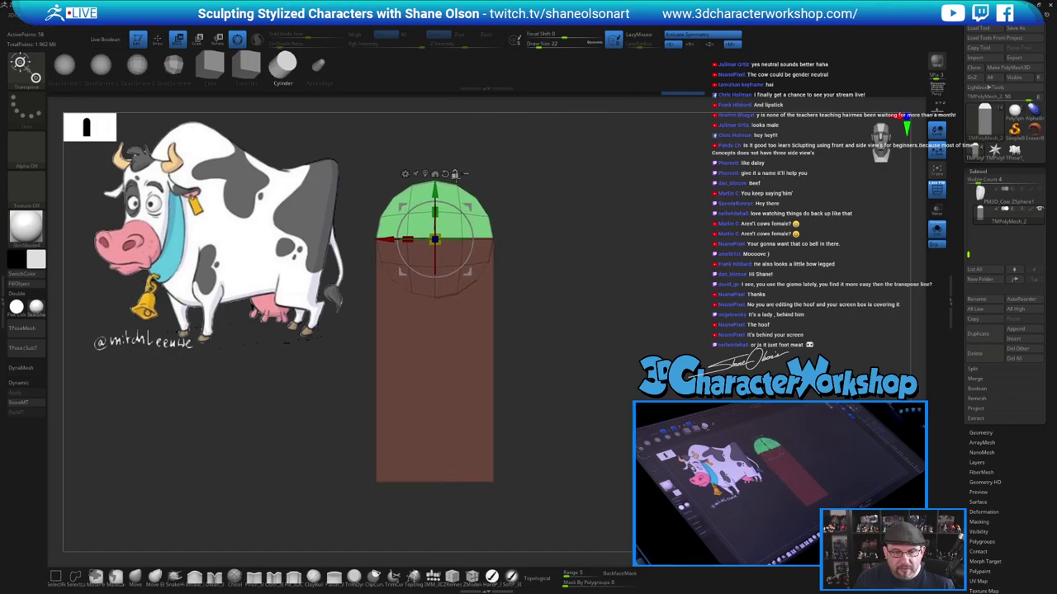
{"action": "left_click_drag", "start_coordinate": [435, 192], "coordinate": [435, 124]}
{"action": "left_click_drag", "start_coordinate": [620, 188], "coordinate": [647, 239], "text": "alt"}
Hide the lower half of the cylinder and delete the hidden geometry
{"action": "key", "text": "q"}
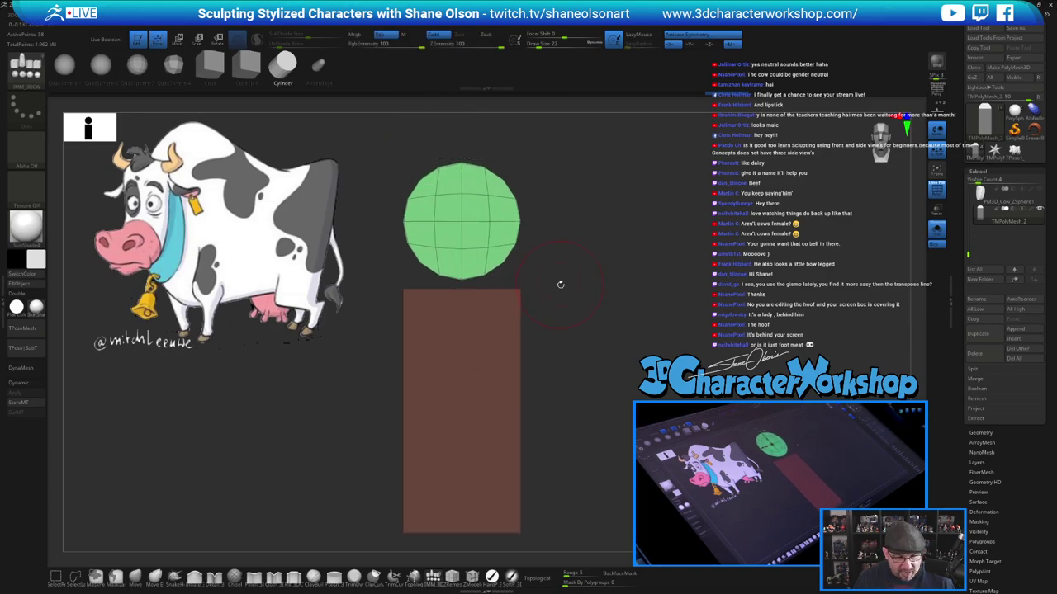
{"action": "left_click_drag", "start_coordinate": [383, 224], "coordinate": [588, 284], "text": "ctrl+shift"}
{"action": "key", "text": "1"}
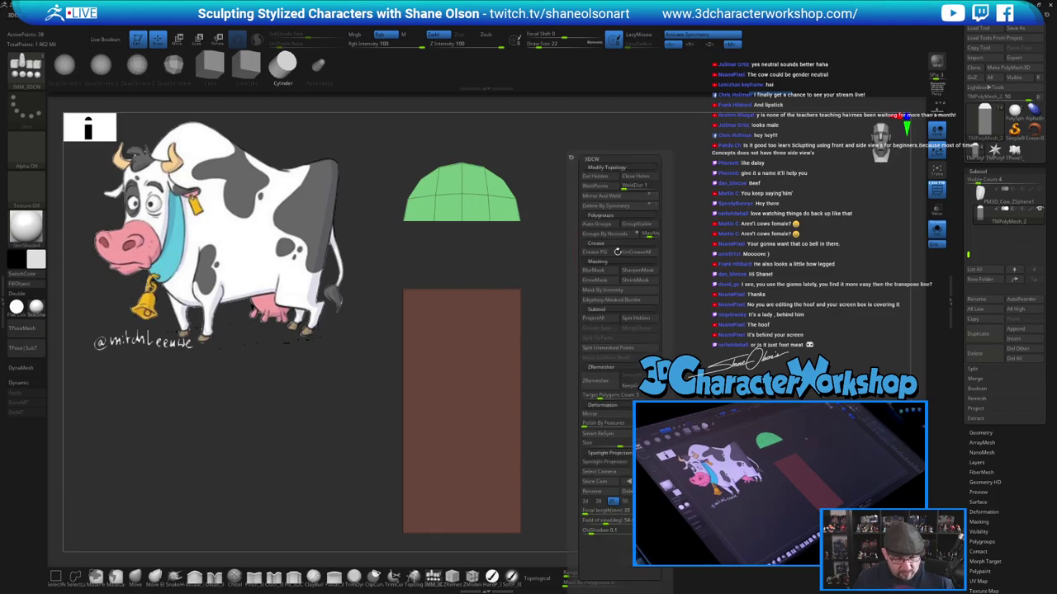
{"action": "left_click", "coordinate": [599, 178]}
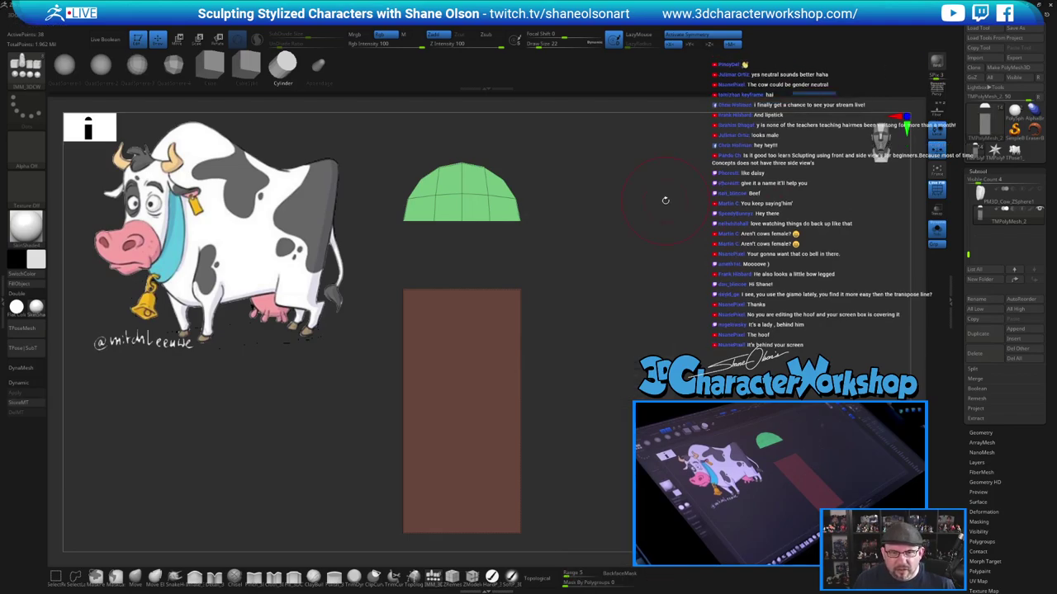
Delete the slab's upper end face with ZModeler's single-polygon Delete action
{"action": "left_click_drag", "start_coordinate": [665, 200], "coordinate": [613, 294], "text": "alt"}
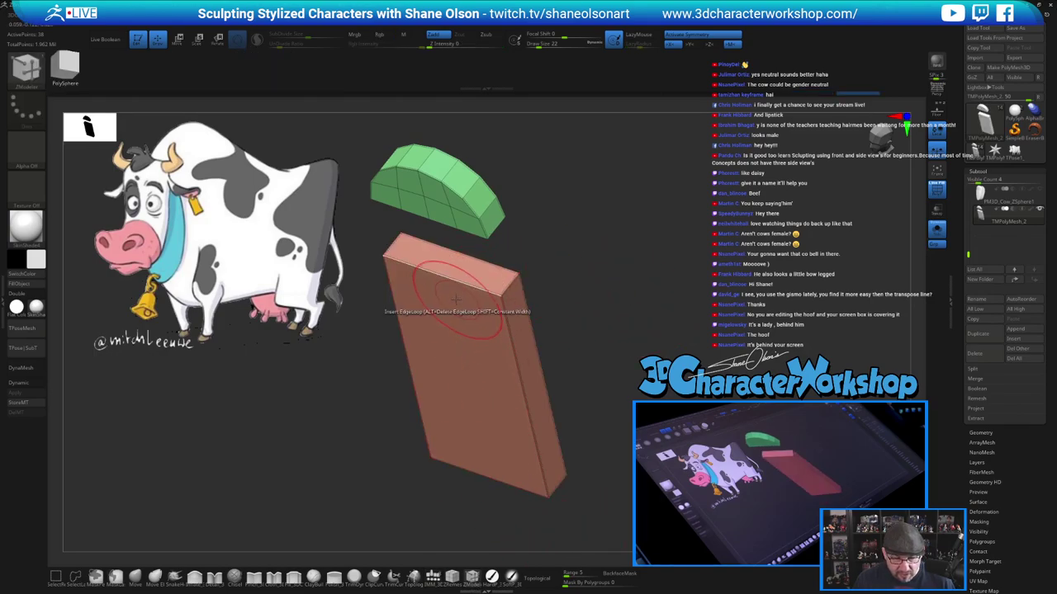
{"action": "key", "text": "space"}
{"action": "left_click", "coordinate": [376, 295]}
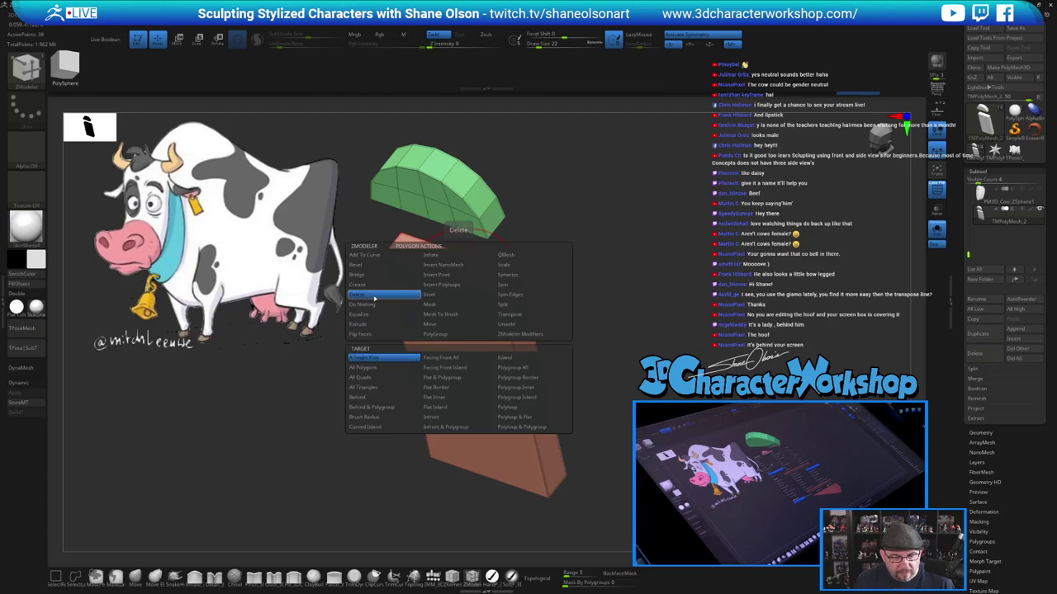
{"action": "left_click", "coordinate": [461, 265]}
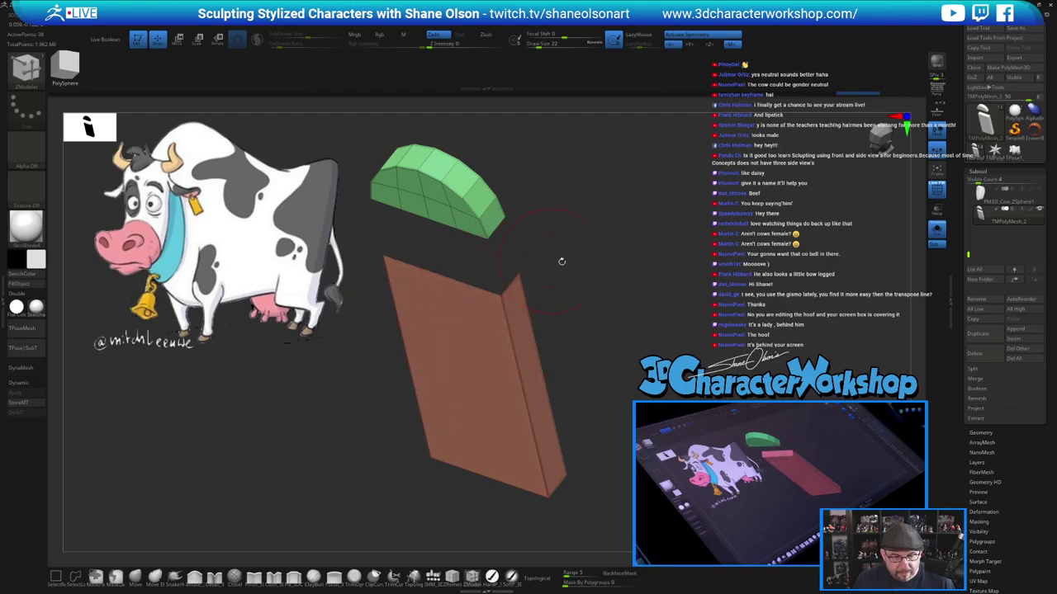
Turn on double-sided display for the opened slab and reduce the draw size to 16
{"action": "left_click_drag", "start_coordinate": [637, 303], "coordinate": [665, 281]}
{"action": "left_click", "coordinate": [20, 294]}
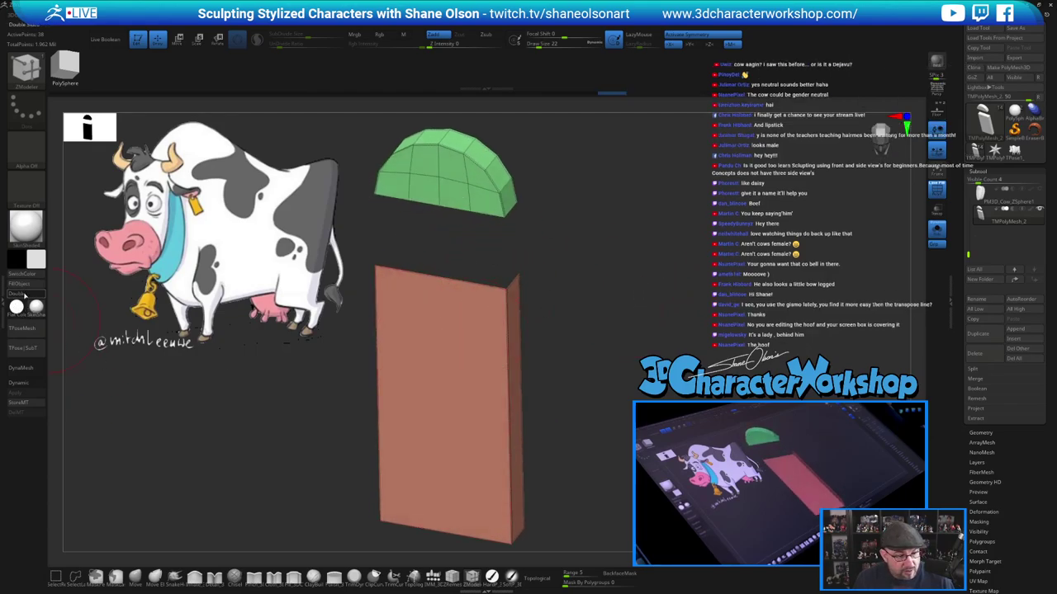
{"action": "mouse_move", "coordinate": [617, 316]}
{"action": "left_mouse_down", "text": "alt"}
{"action": "mouse_move", "coordinate": [663, 312]}
{"action": "mouse_move", "coordinate": [678, 271]}
{"action": "left_mouse_up", "text": "alt"}
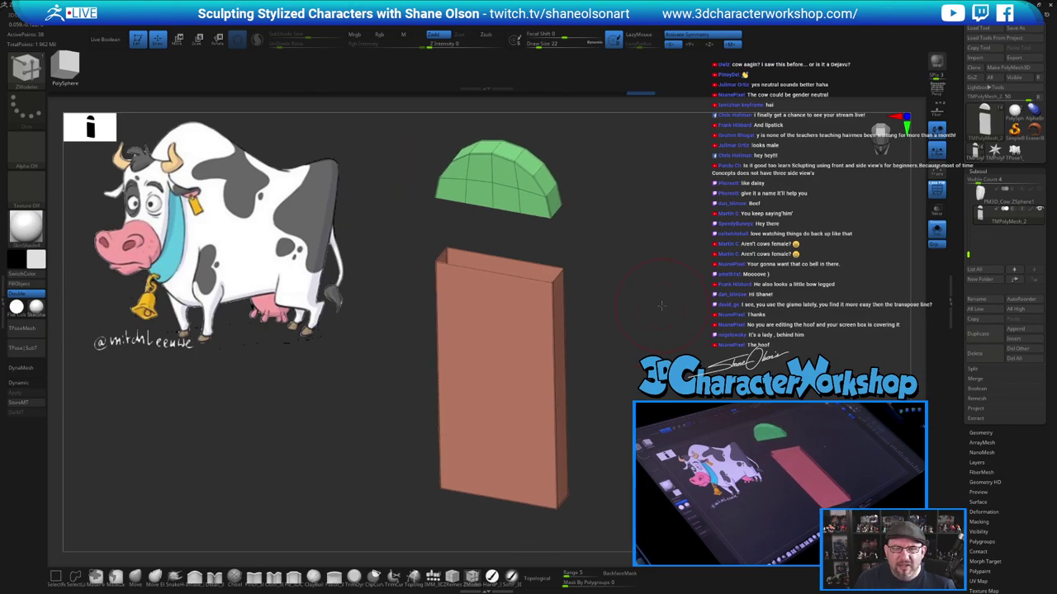
{"action": "key", "text": "s"}
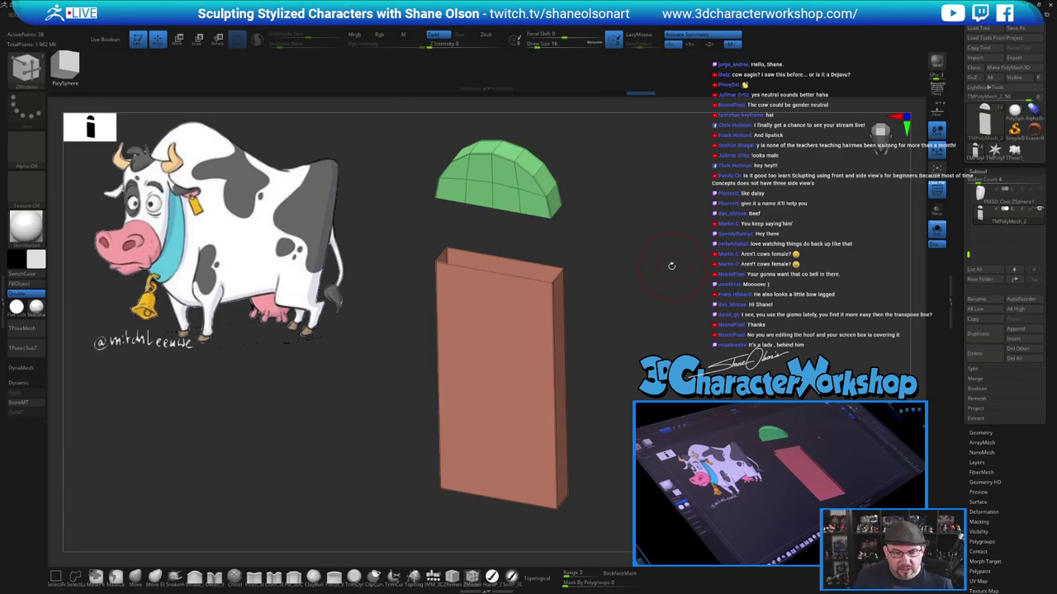
{"action": "mouse_move", "coordinate": [658, 276]}
{"action": "left_mouse_down", "text": "alt"}
{"action": "mouse_move", "coordinate": [630, 300]}
{"action": "mouse_move", "coordinate": [627, 276]}
{"action": "left_mouse_up", "text": "alt"}
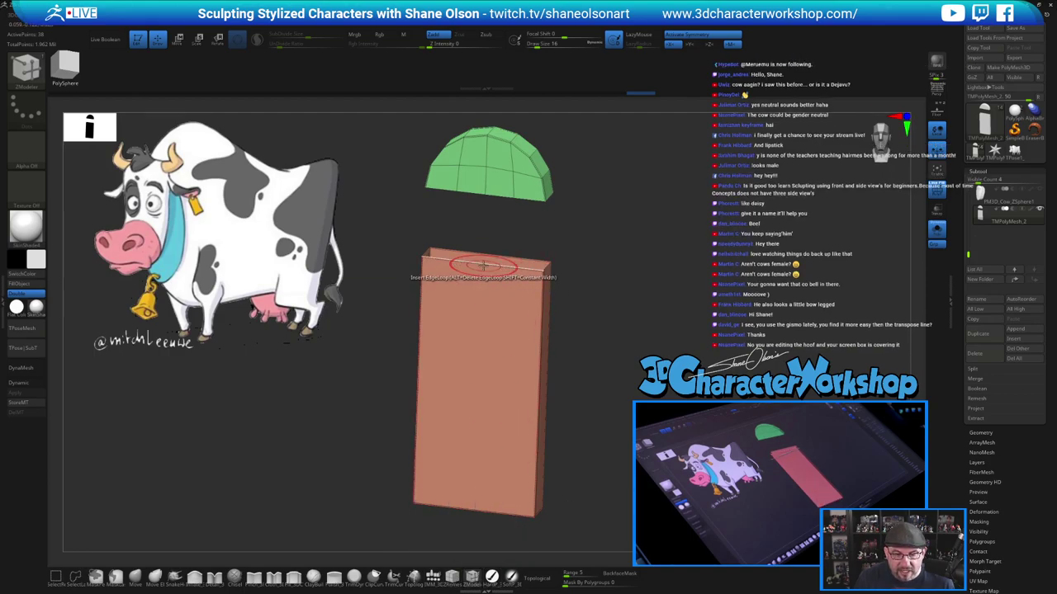
Insert three evenly spaced lengthwise edge loops across the slab's wide faces using ZModeler's Multiple EdgeLoops target
{"action": "key", "text": "space"}
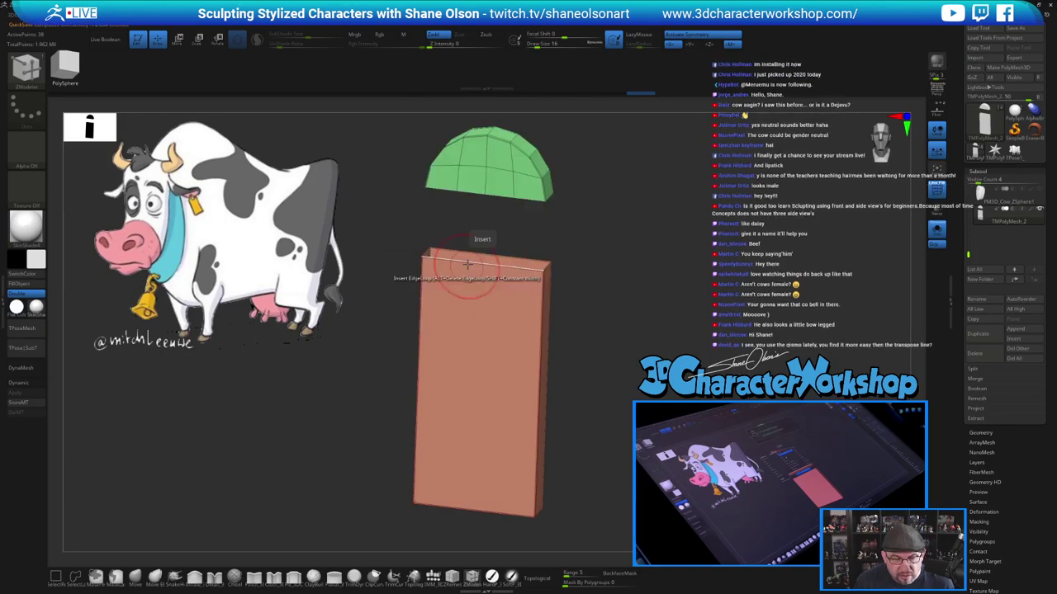
{"action": "key", "text": "space"}
{"action": "left_click", "coordinate": [415, 366]}
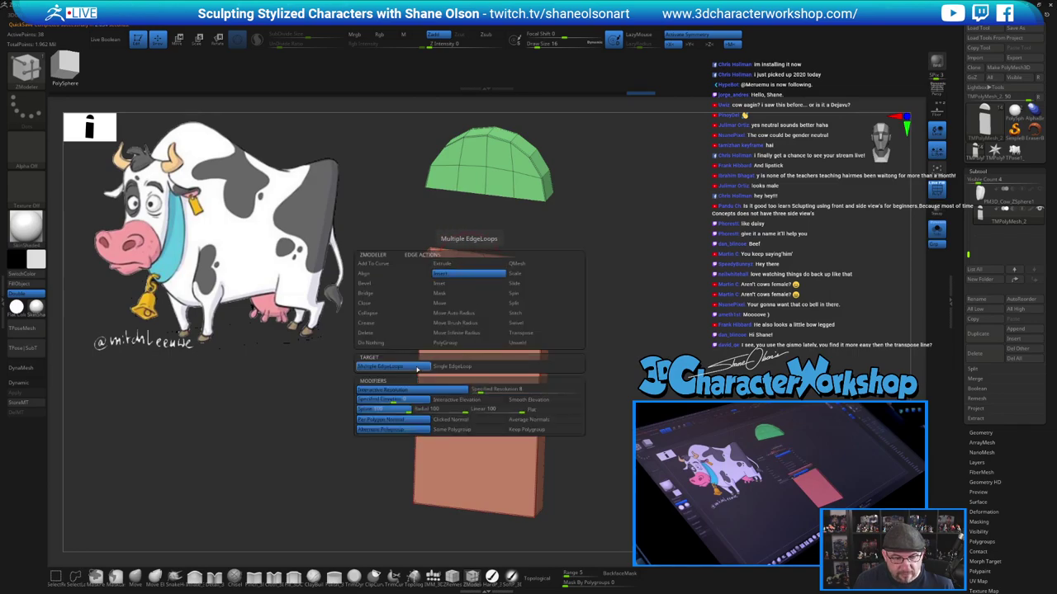
{"action": "left_click", "coordinate": [482, 264]}
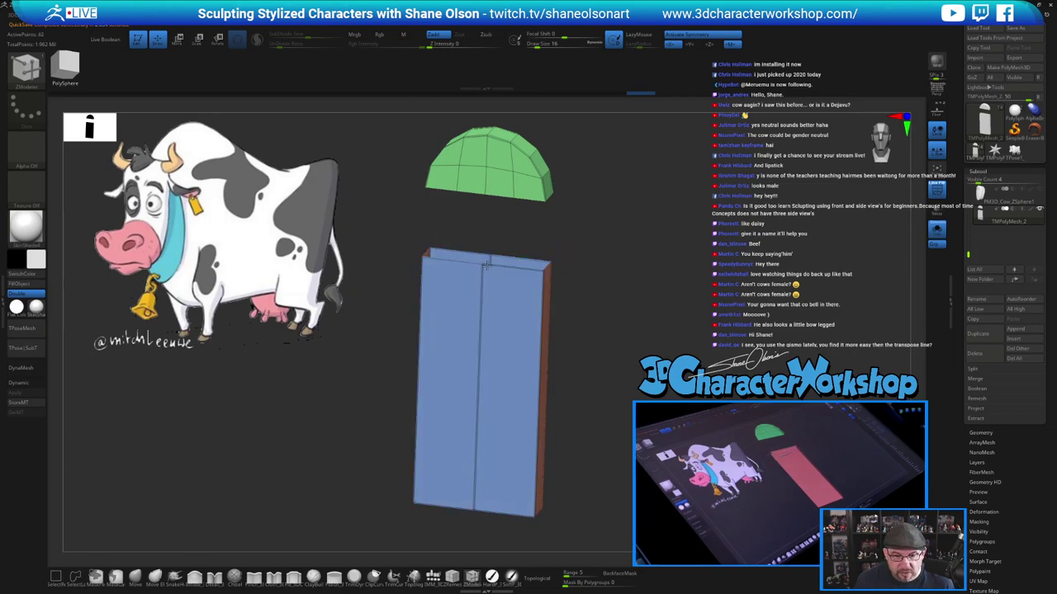
{"action": "left_click_drag", "start_coordinate": [532, 231], "coordinate": [531, 248]}
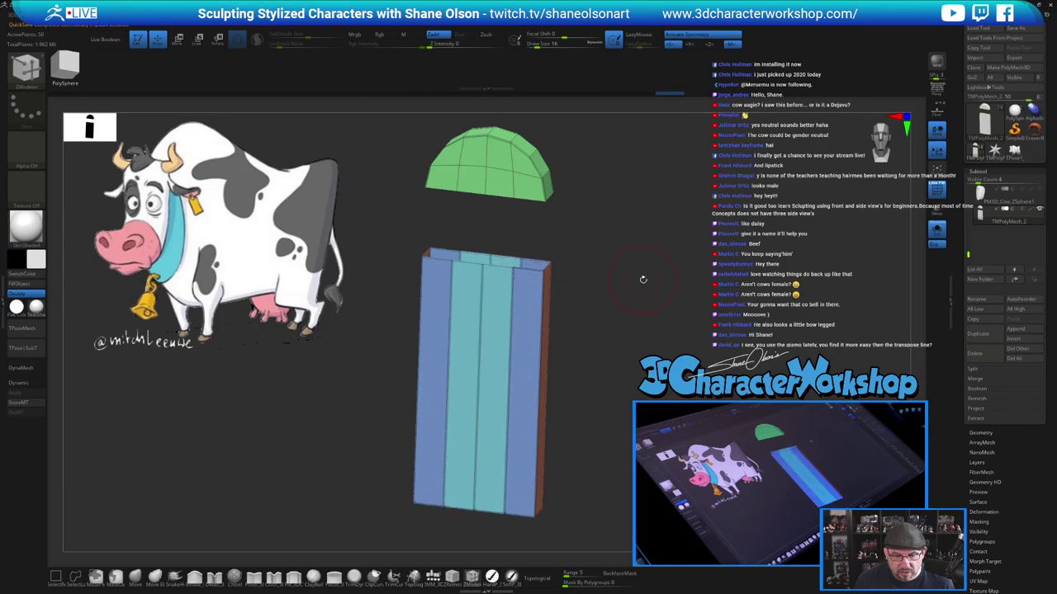
Remove the crease from the slab's lengthwise edge loops using ZModeler's Crease action with the EdgeLoop Complete target
{"action": "left_click_drag", "start_coordinate": [643, 280], "coordinate": [625, 320]}
{"action": "left_click_drag", "start_coordinate": [592, 240], "coordinate": [589, 268], "text": "alt"}
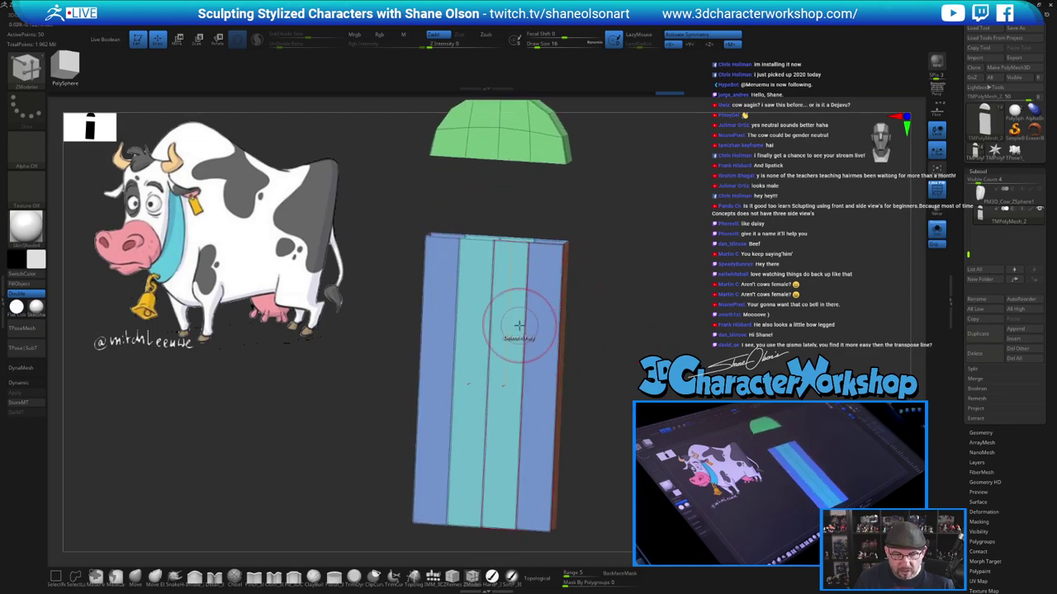
{"action": "key", "text": "space"}
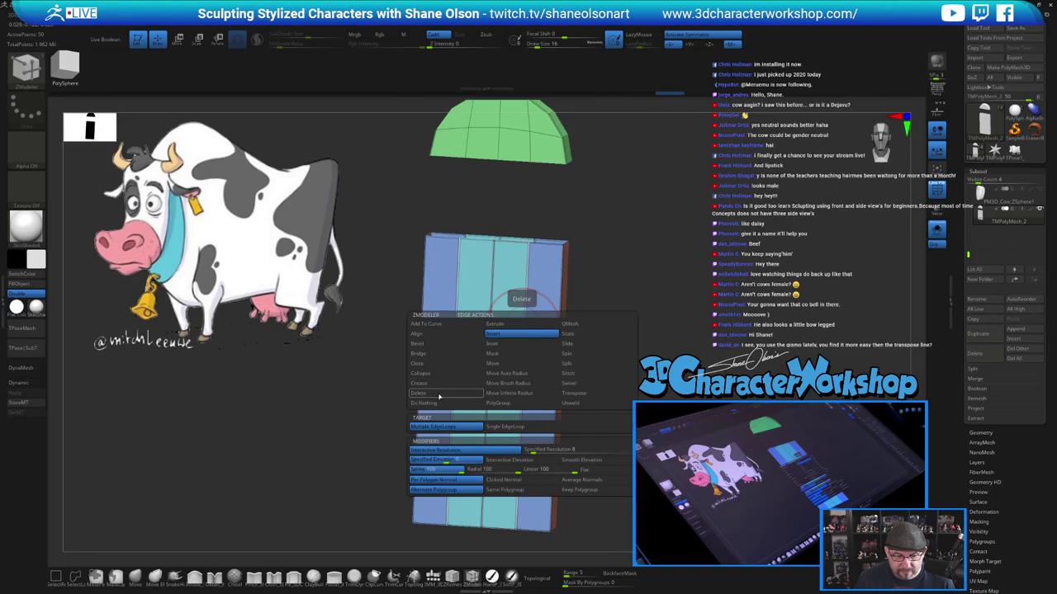
{"action": "left_click", "coordinate": [421, 383]}
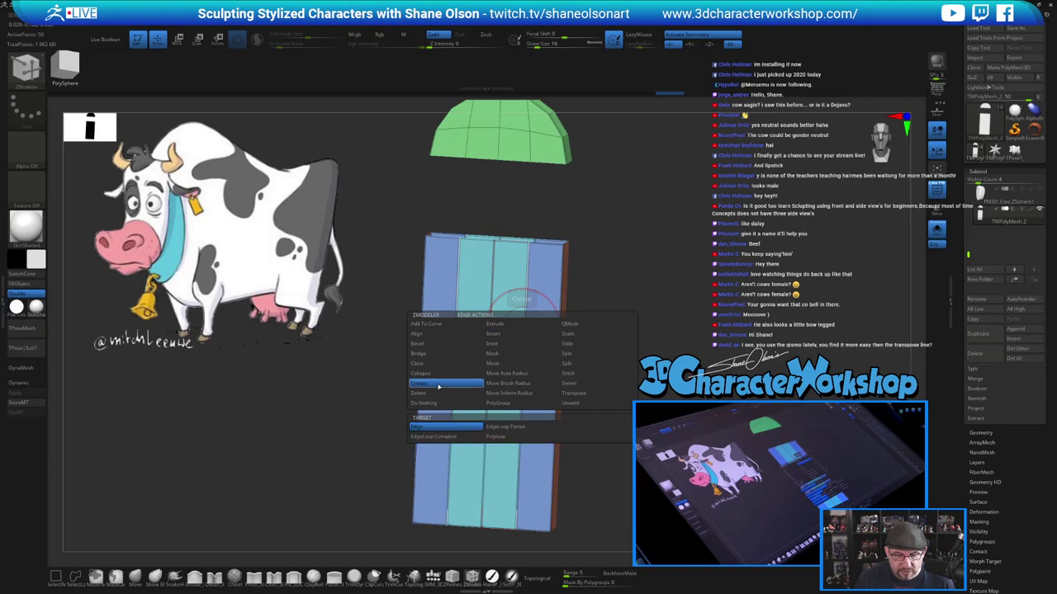
{"action": "left_click", "coordinate": [448, 440]}
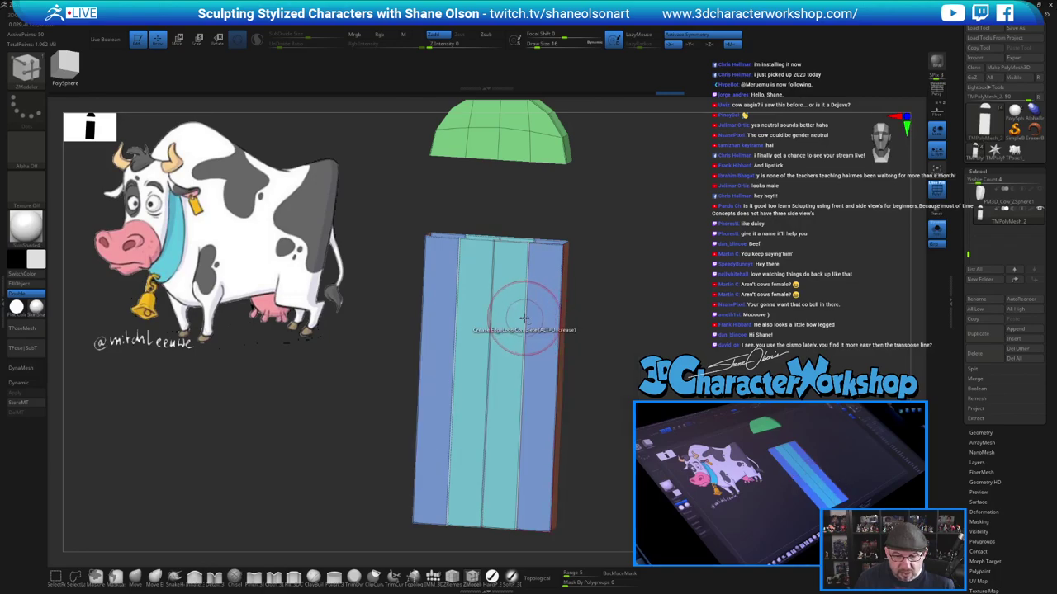
{"action": "left_click", "coordinate": [495, 288]}
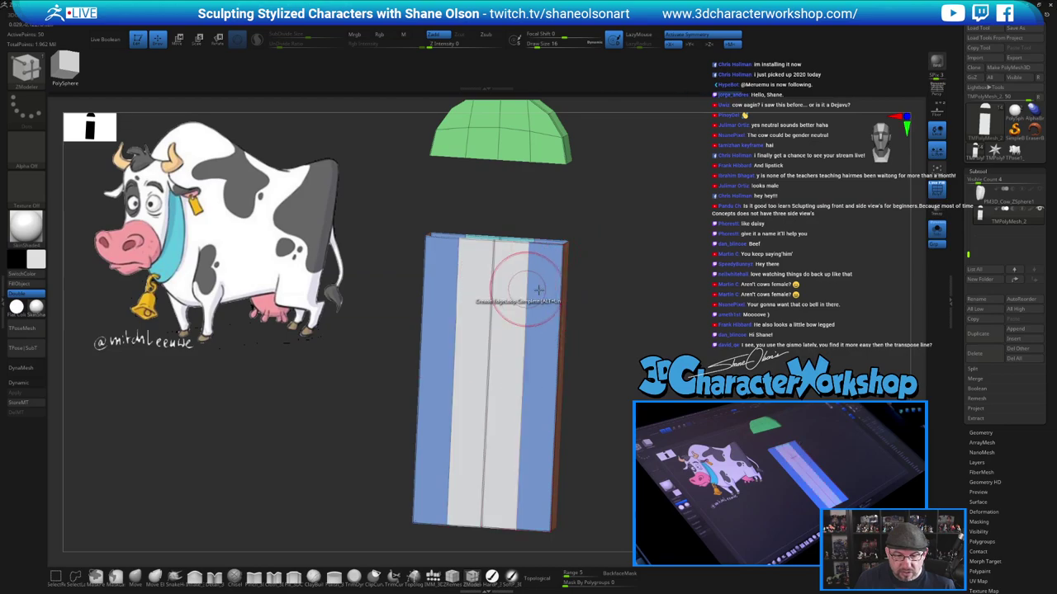
{"action": "key", "text": "ctrl+z"}
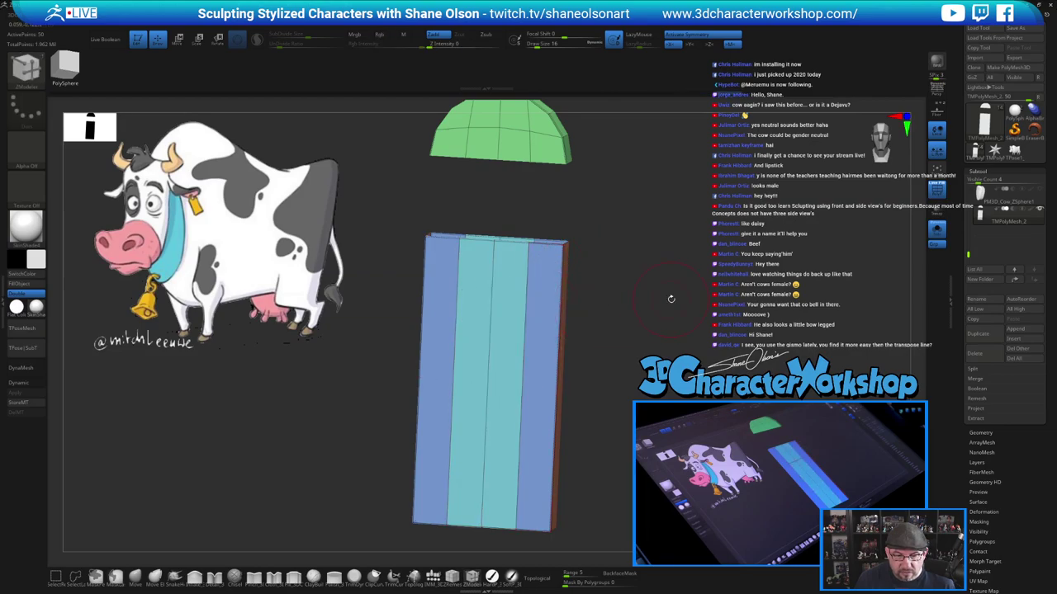
Mask everything except the half cylinder and move it down along Y until it sits just above the slab's open end
{"action": "left_click_drag", "start_coordinate": [670, 303], "coordinate": [641, 321], "text": "alt"}
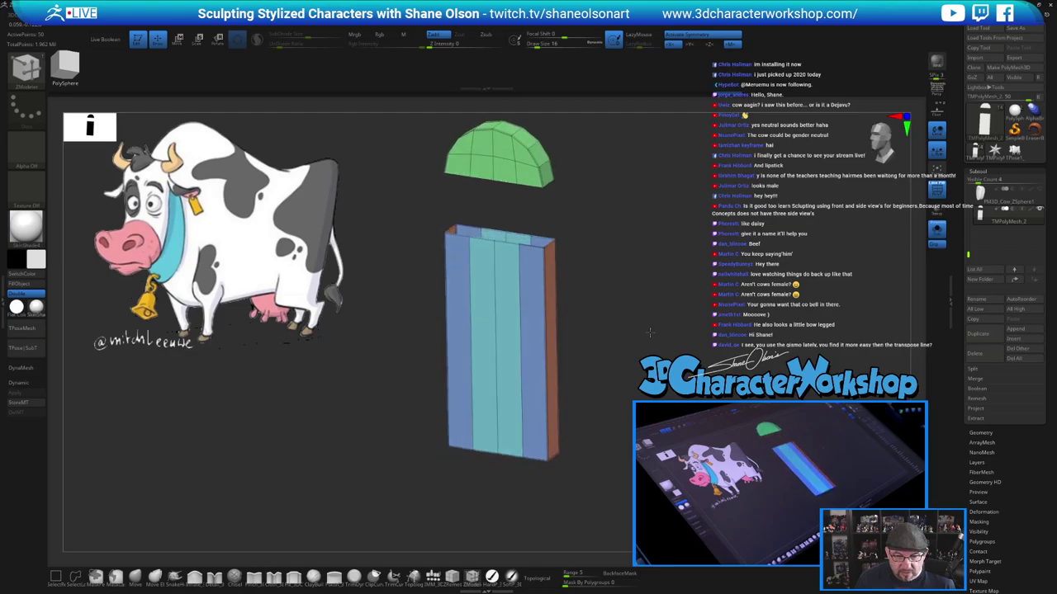
{"action": "left_click_drag", "start_coordinate": [652, 175], "coordinate": [625, 248], "text": "alt"}
{"action": "key", "text": "w"}
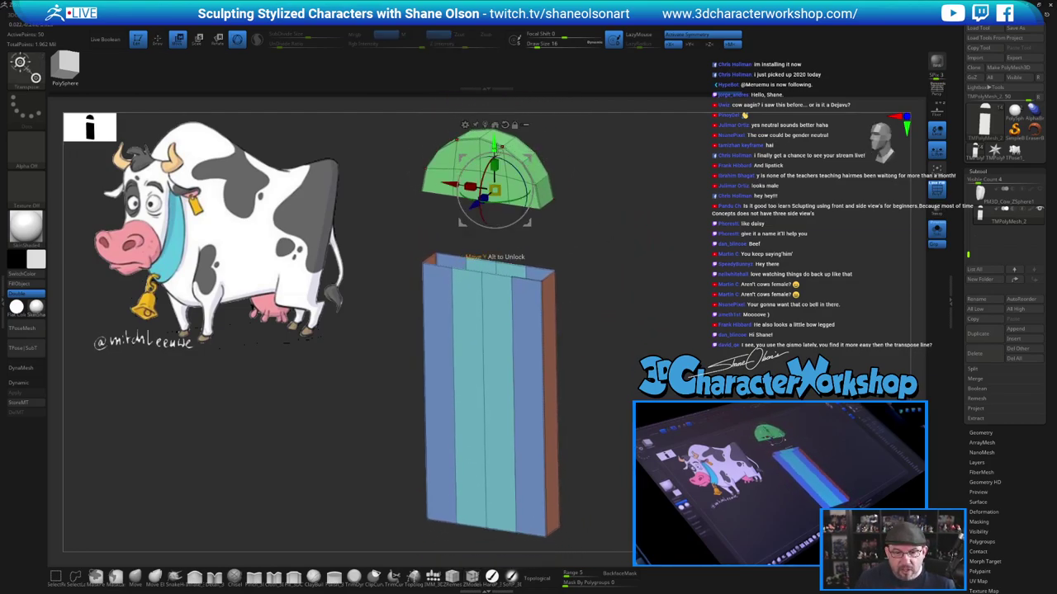
{"action": "left_click", "coordinate": [479, 139], "text": "ctrl"}
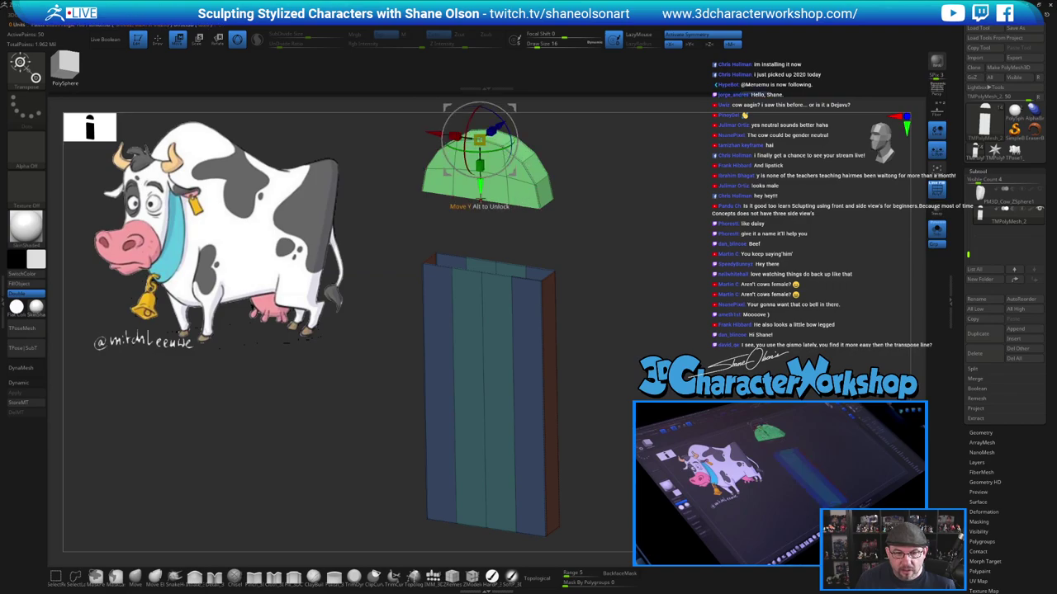
{"action": "left_click_drag", "start_coordinate": [479, 188], "coordinate": [486, 254]}
Stitch the half cylinder's front lower points onto the slab's matching upper points using ZModeler's Stitch point action
{"action": "mouse_move", "coordinate": [637, 203]}
{"action": "left_mouse_down", "text": "alt"}
{"action": "mouse_move", "coordinate": [670, 253]}
{"action": "mouse_move", "coordinate": [672, 291]}
{"action": "mouse_move", "coordinate": [670, 246]}
{"action": "mouse_move", "coordinate": [658, 240]}
{"action": "mouse_move", "coordinate": [650, 248]}
{"action": "mouse_move", "coordinate": [660, 276]}
{"action": "left_mouse_up", "text": "alt"}
{"action": "key", "text": "q"}
{"action": "left_click_drag", "start_coordinate": [687, 223], "coordinate": [658, 219], "text": "alt"}
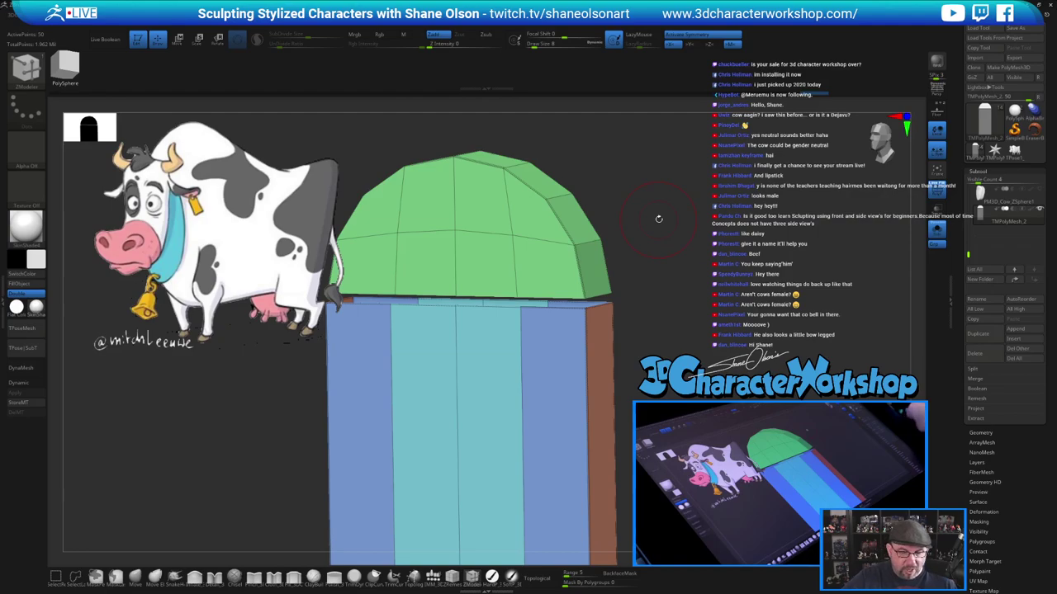
{"action": "left_click_drag", "start_coordinate": [649, 335], "coordinate": [681, 306], "text": "alt"}
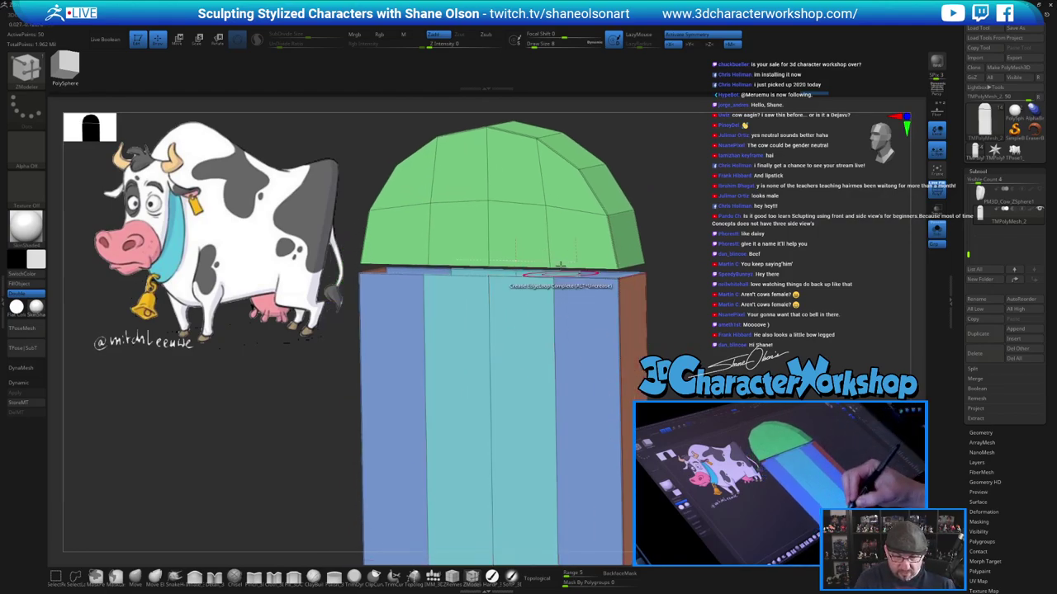
{"action": "key", "text": "space"}
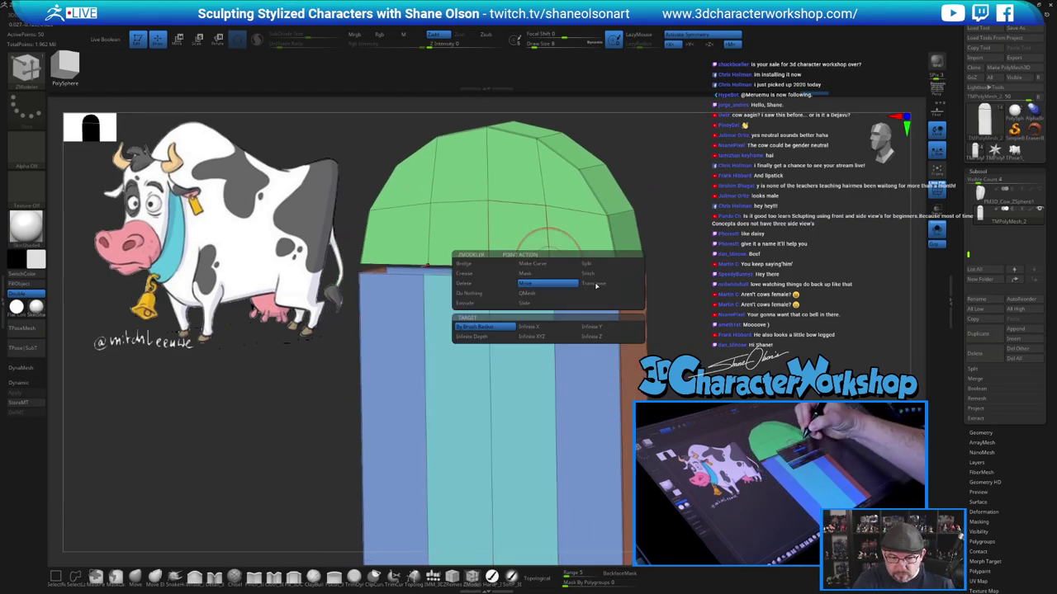
{"action": "left_click", "coordinate": [587, 273]}
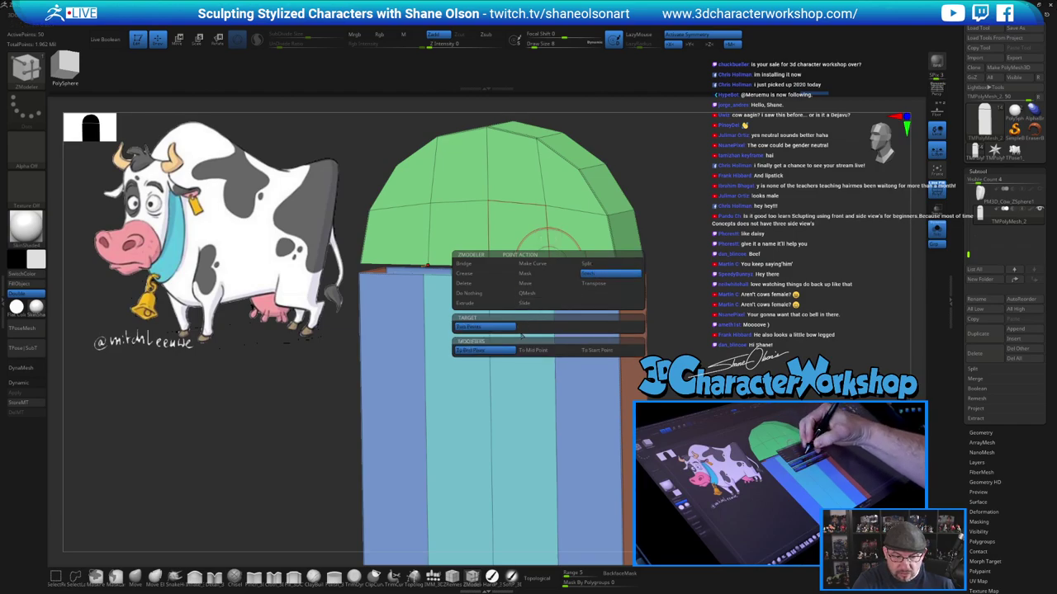
{"action": "left_click", "coordinate": [564, 351]}
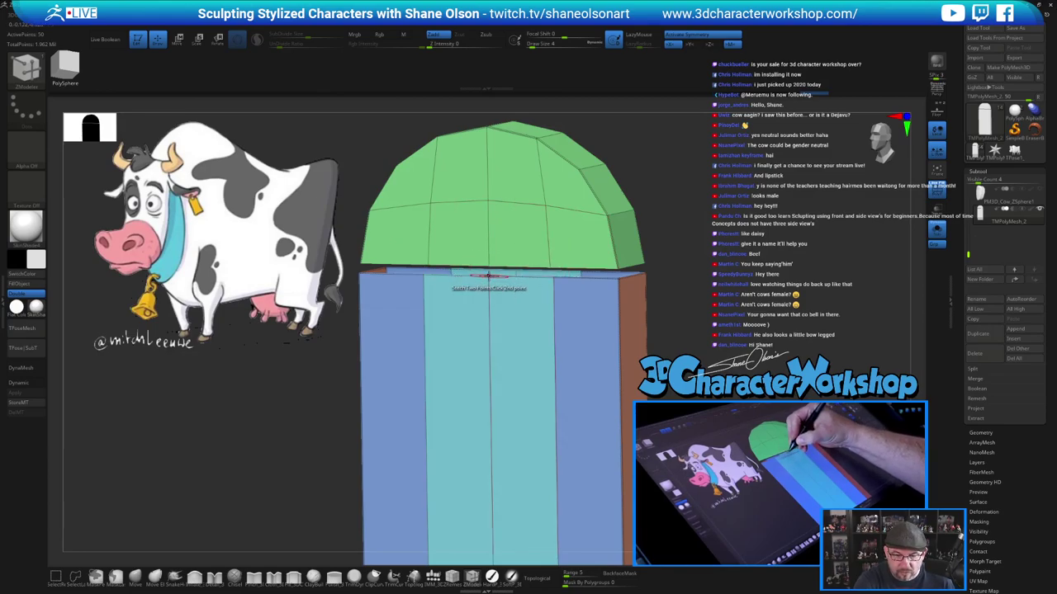
{"action": "left_click", "coordinate": [554, 278]}
{"action": "left_click", "coordinate": [618, 266]}
{"action": "left_click", "coordinate": [620, 278]}
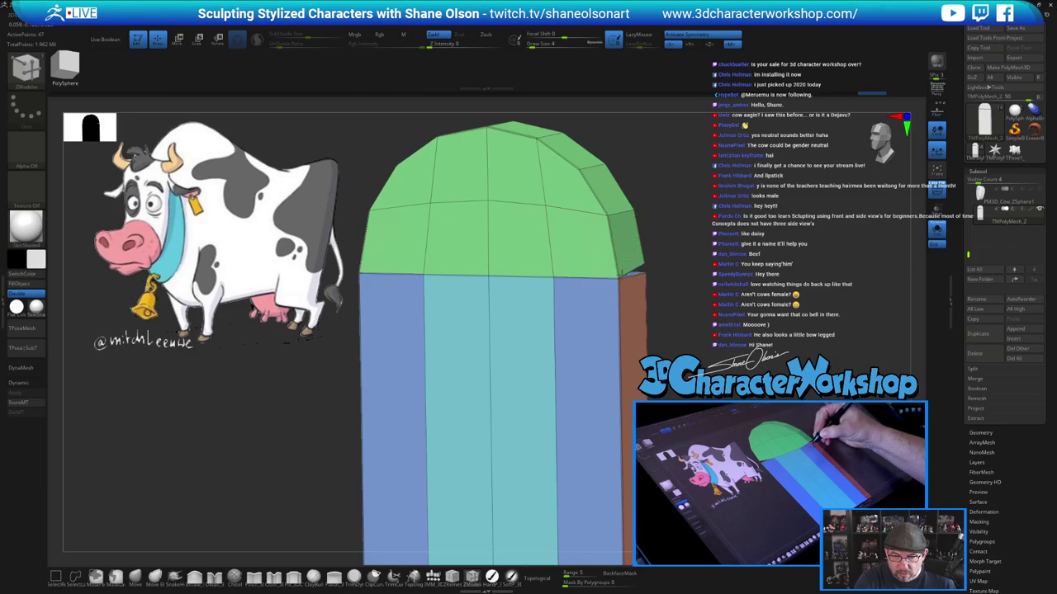
Stitch the remaining lower points on the back of the half cylinder onto the slab's matching rim points
{"action": "left_click_drag", "start_coordinate": [709, 285], "coordinate": [462, 322]}
{"action": "left_click_drag", "start_coordinate": [672, 322], "coordinate": [498, 352], "text": "alt"}
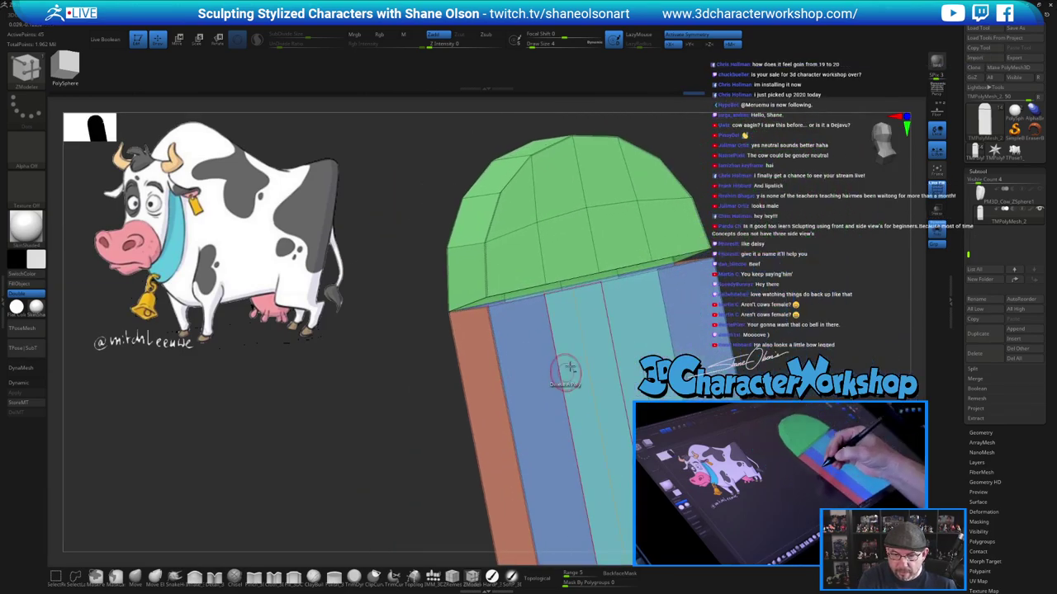
{"action": "left_click", "coordinate": [599, 272]}
{"action": "left_click", "coordinate": [603, 281]}
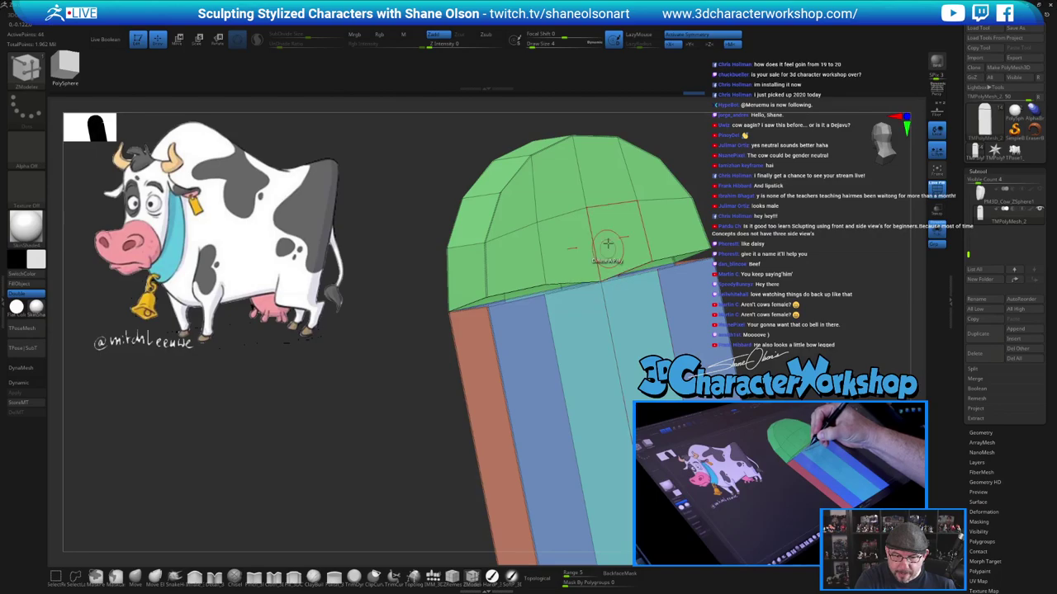
{"action": "left_click", "coordinate": [545, 295]}
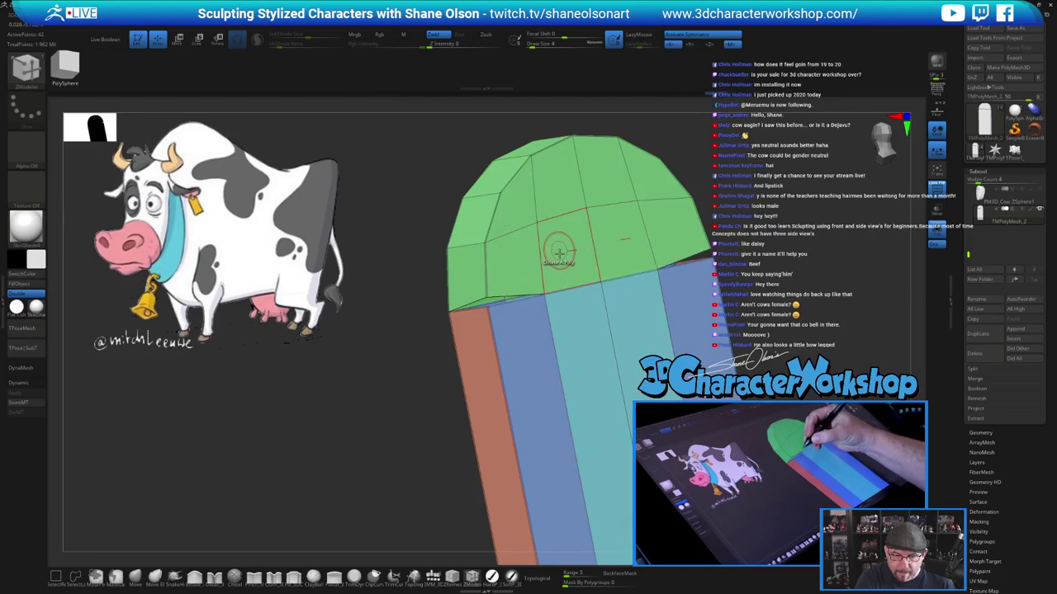
{"action": "right_click_drag", "start_coordinate": [559, 249], "coordinate": [532, 280]}
{"action": "left_click", "coordinate": [495, 317]}
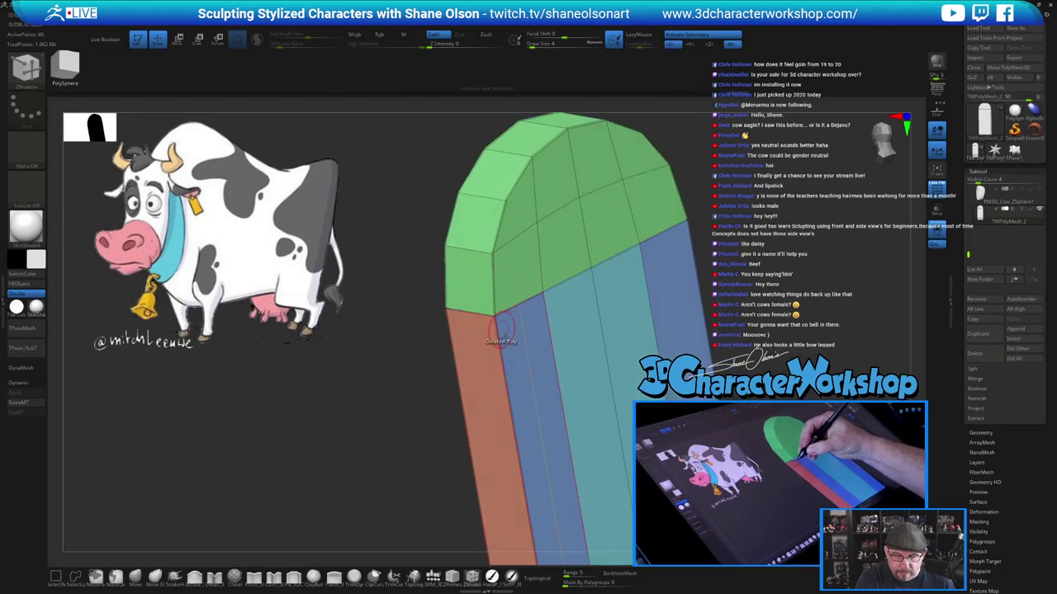
Apply ZModeler's Crease action with the EdgeLoop Complete target to the seam between the rounded cap and the slab
{"action": "right_click_drag", "start_coordinate": [541, 433], "coordinate": [660, 417]}
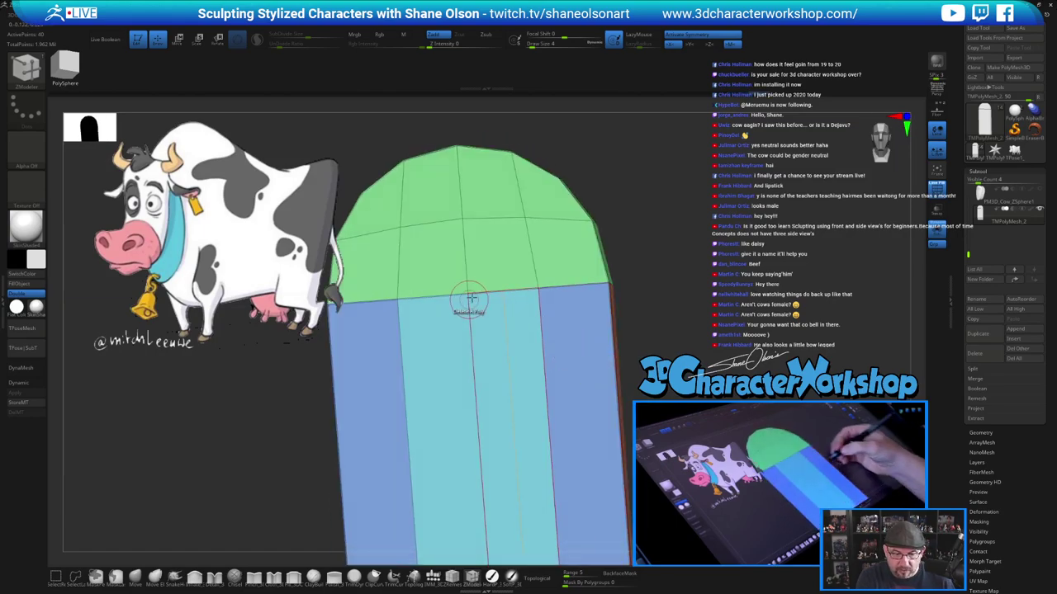
{"action": "right_click_drag", "start_coordinate": [626, 333], "coordinate": [671, 345], "text": "ctrl"}
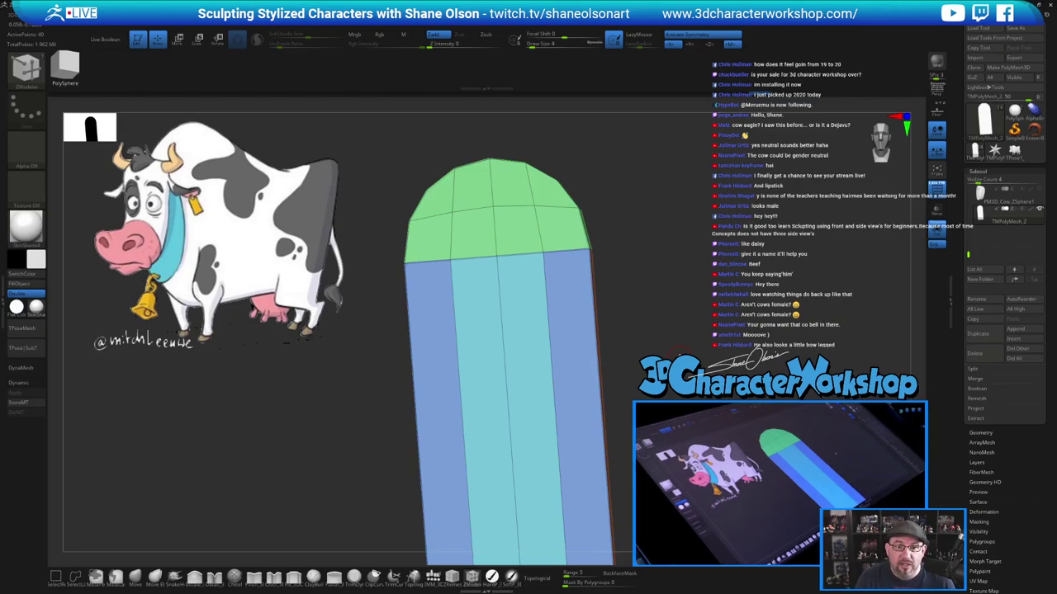
{"action": "left_click_drag", "start_coordinate": [667, 295], "coordinate": [672, 303]}
{"action": "key", "text": "space"}
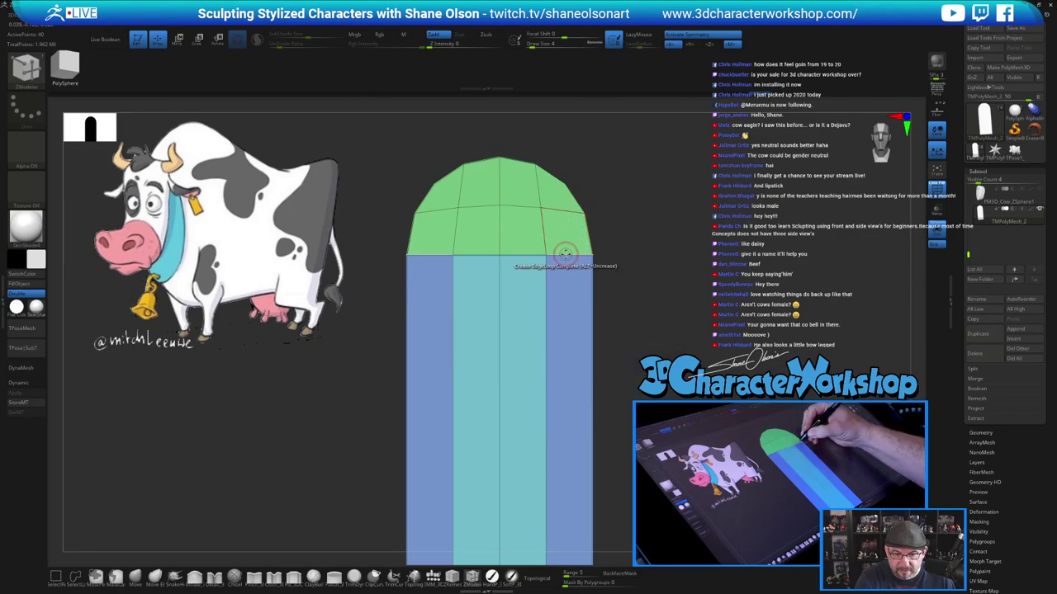
{"action": "key", "text": "space"}
{"action": "left_click", "coordinate": [486, 311]}
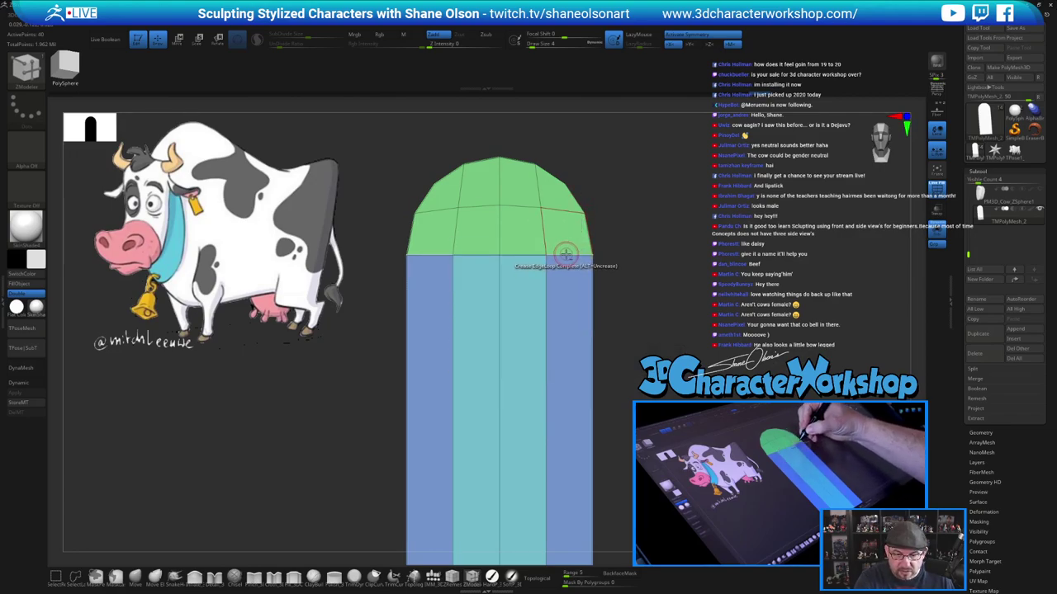
{"action": "left_click", "coordinate": [568, 253]}
Preview the joined piece with Dynamic Subdiv, always allowing its auto-activation, and return to the unsmoothed mesh with PolyFrame shown
{"action": "left_click_drag", "start_coordinate": [702, 317], "coordinate": [663, 322]}
{"action": "key", "text": "d"}
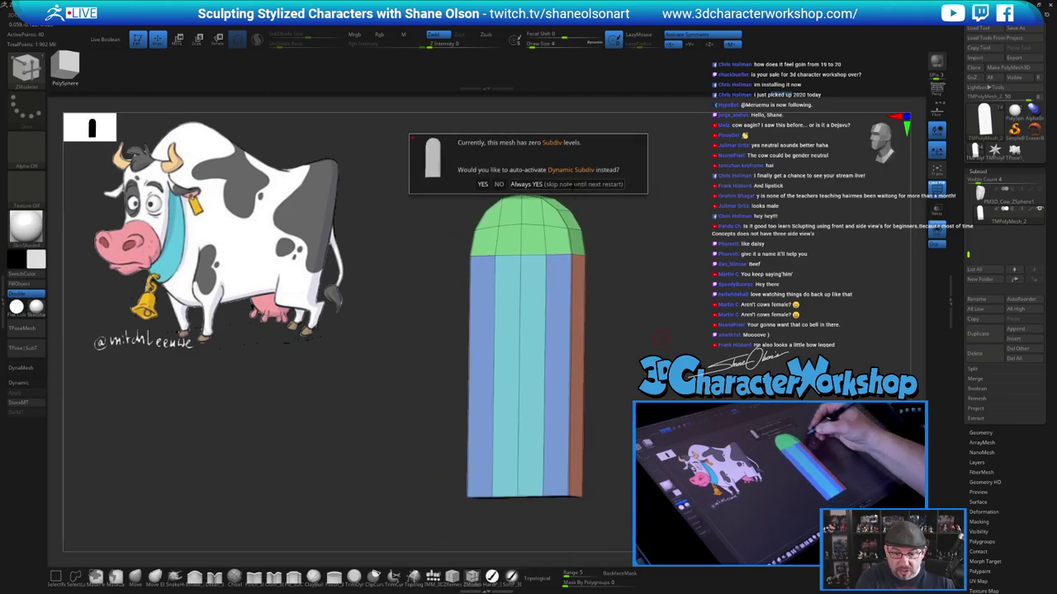
{"action": "left_click", "coordinate": [568, 184]}
{"action": "left_click_drag", "start_coordinate": [672, 330], "coordinate": [683, 366]}
{"action": "key", "text": "shift+f"}
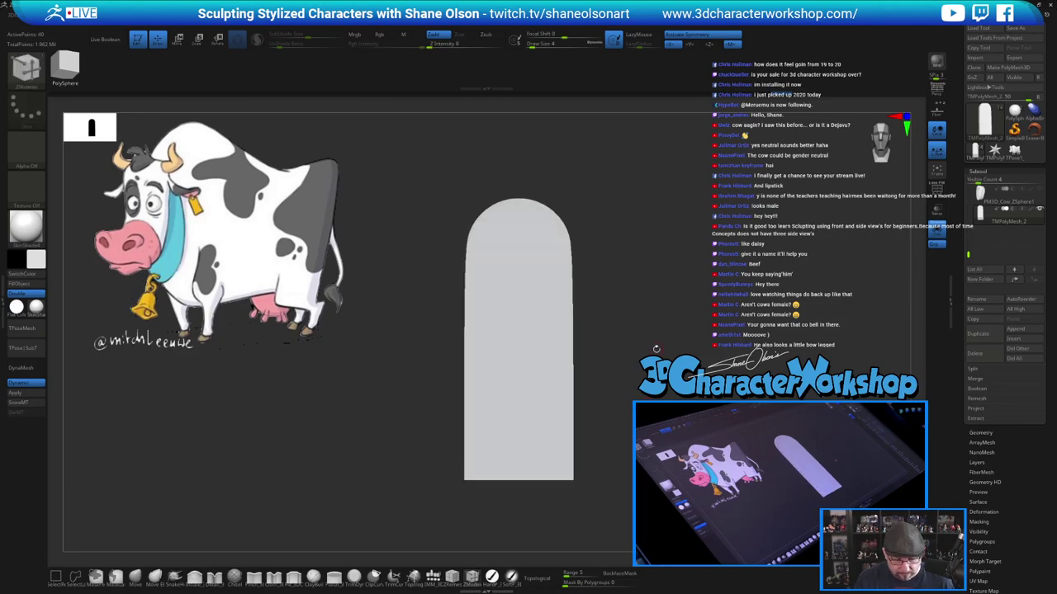
{"action": "key", "text": "shift+f"}
{"action": "left_click_drag", "start_coordinate": [664, 305], "coordinate": [667, 318], "text": "alt"}
{"action": "key", "text": "shift+d"}
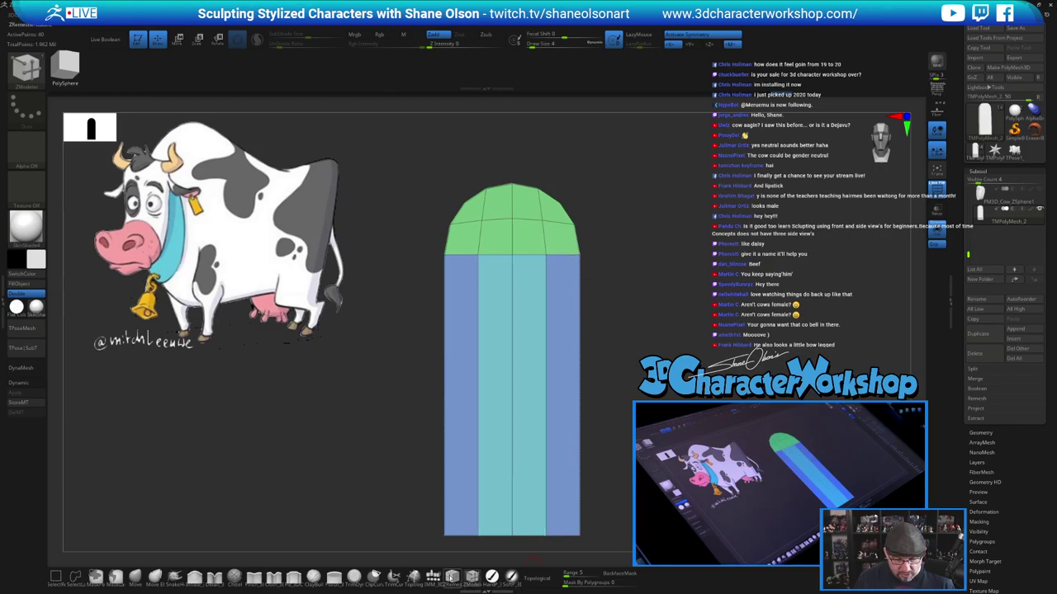
Insert two single edge loops across the slab's width, one just below the rounded cap and one near the square end
{"action": "left_click_drag", "start_coordinate": [518, 547], "coordinate": [509, 530], "text": "alt"}
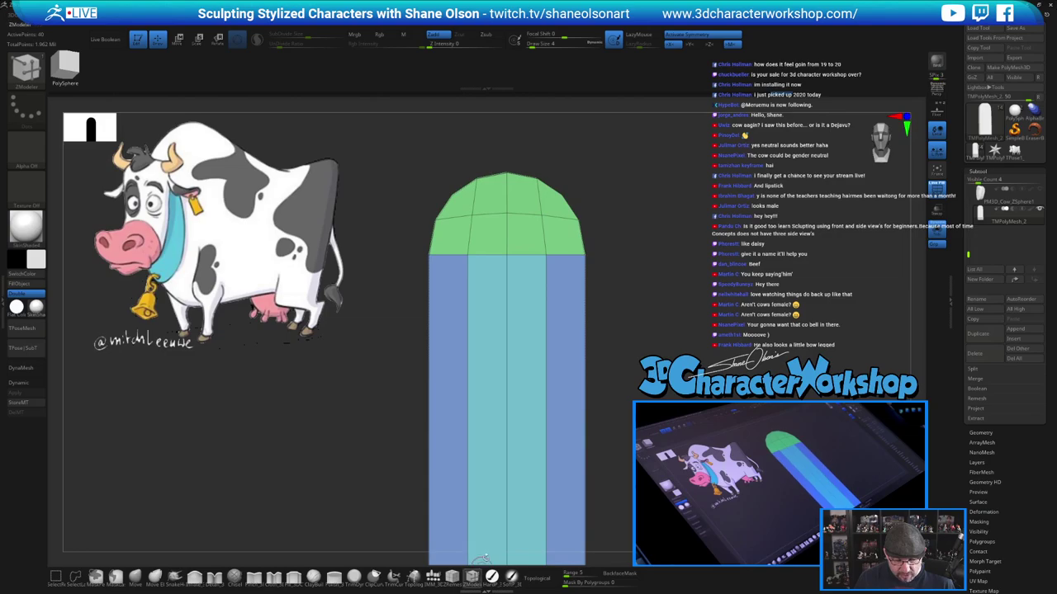
{"action": "key", "text": "space"}
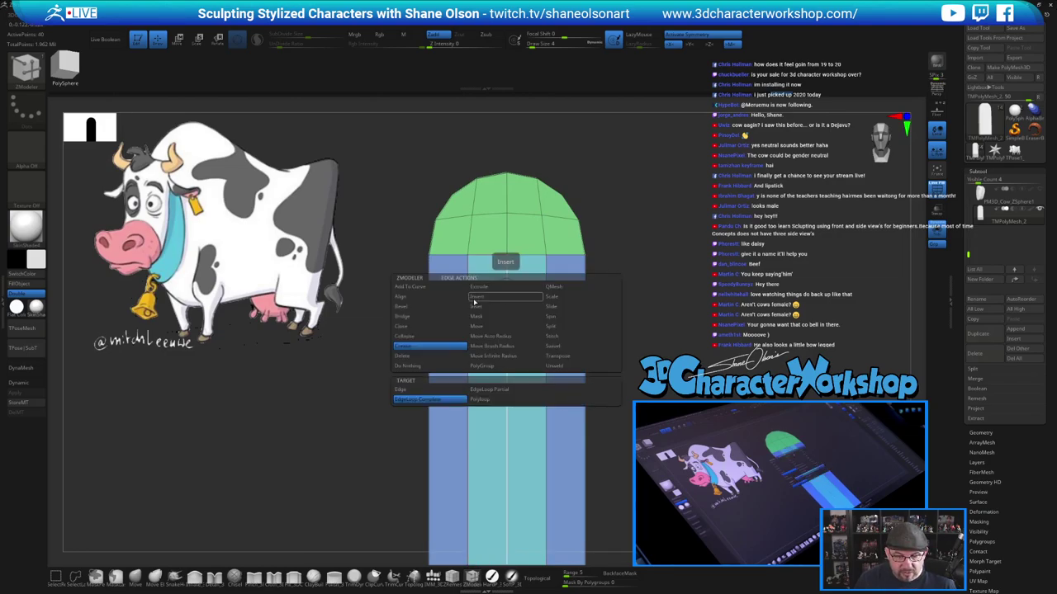
{"action": "left_click", "coordinate": [476, 297]}
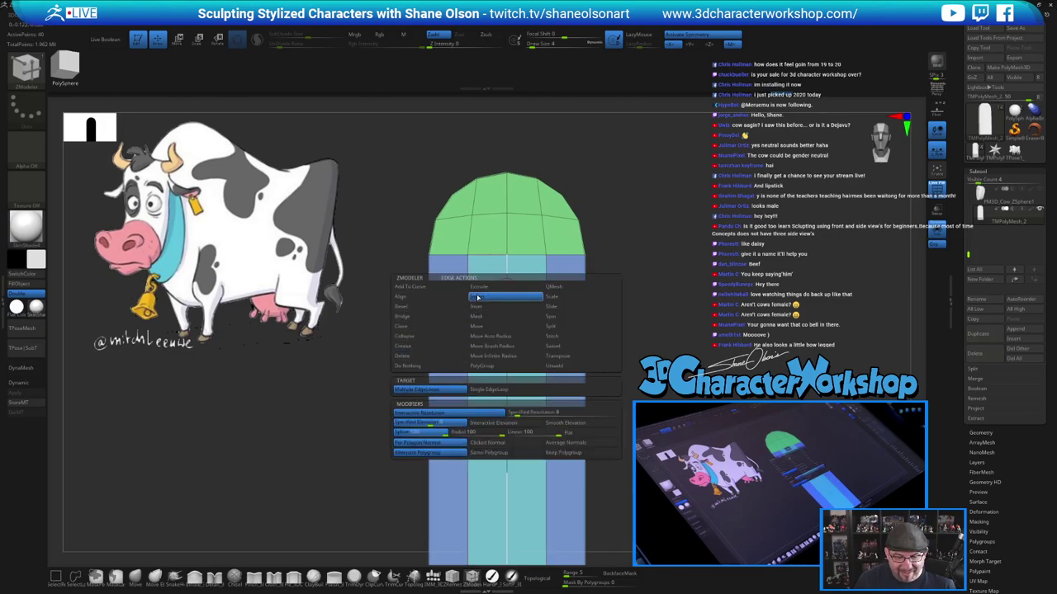
{"action": "left_click", "coordinate": [495, 389]}
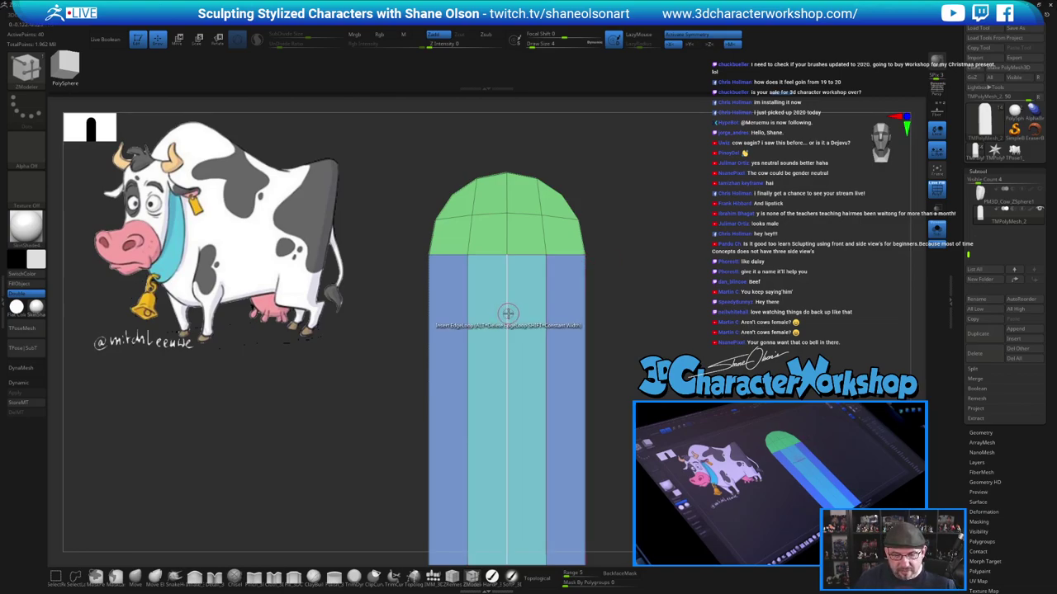
{"action": "left_click_drag", "start_coordinate": [507, 315], "coordinate": [505, 283]}
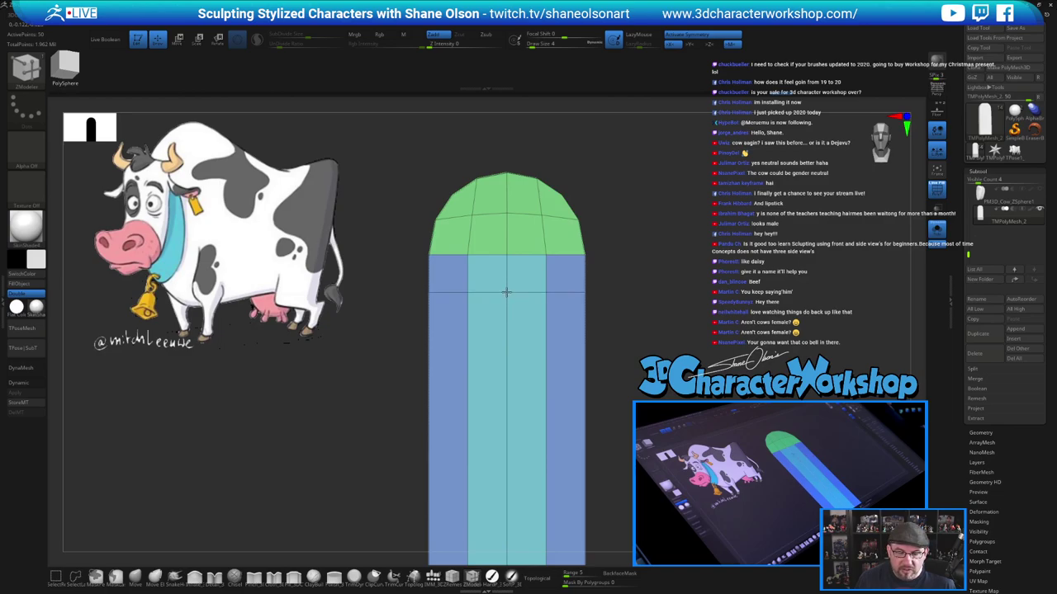
{"action": "left_click_drag", "start_coordinate": [740, 290], "coordinate": [723, 235], "text": "alt"}
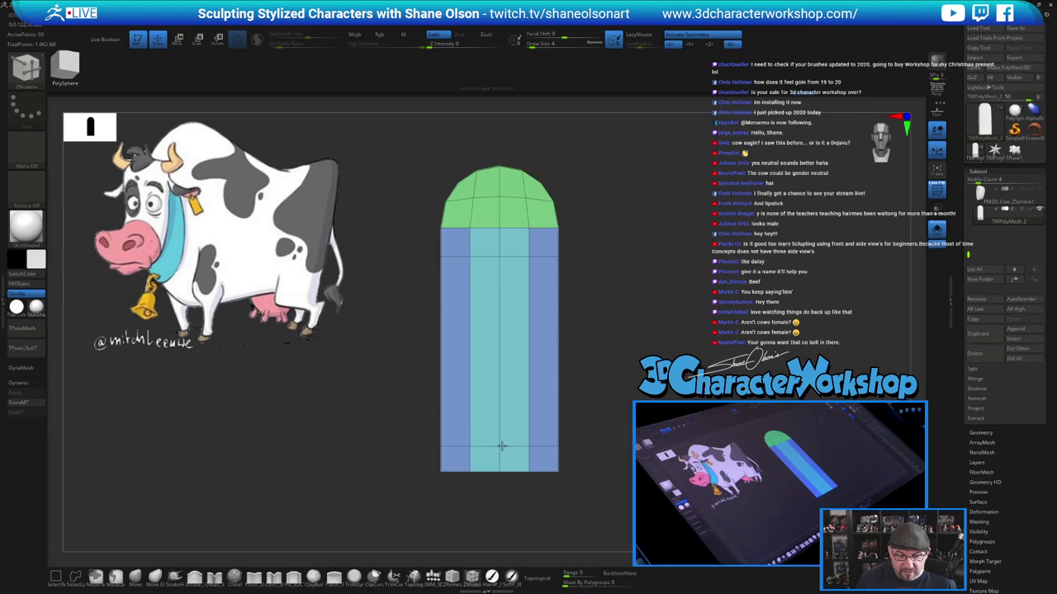
Check how the two crosswise edge loops smooth under Dynamic Subdiv and return to the unsmoothed mesh
{"action": "left_click_drag", "start_coordinate": [604, 355], "coordinate": [629, 320]}
{"action": "left_click_drag", "start_coordinate": [632, 259], "coordinate": [632, 286], "text": "alt"}
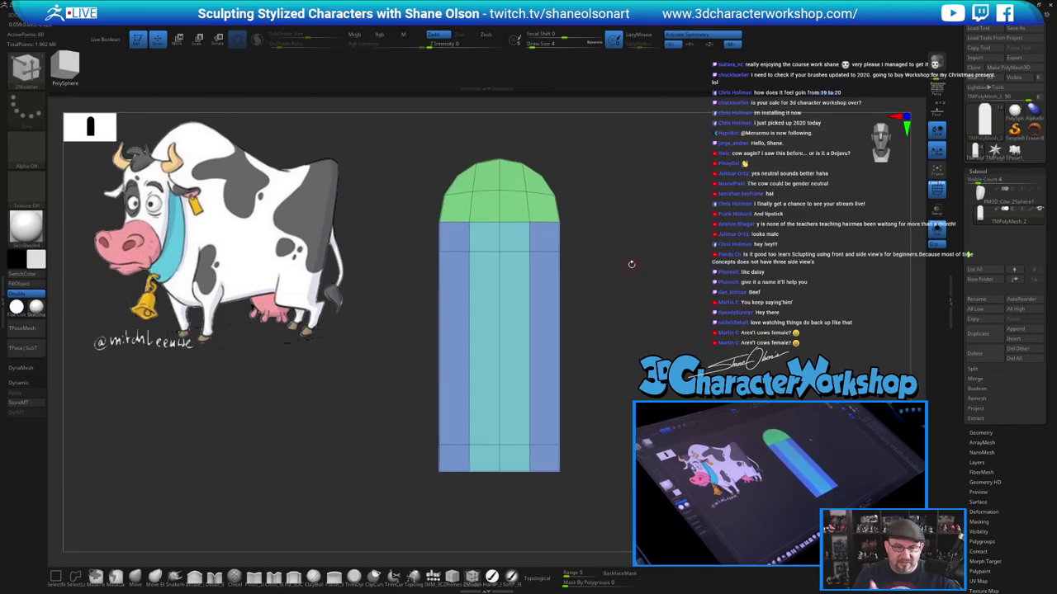
{"action": "mouse_move", "coordinate": [620, 257]}
{"action": "left_mouse_down"}
{"action": "mouse_move", "coordinate": [620, 276]}
{"action": "mouse_move", "coordinate": [652, 272]}
{"action": "mouse_move", "coordinate": [614, 295]}
{"action": "mouse_move", "coordinate": [612, 315]}
{"action": "mouse_move", "coordinate": [627, 275]}
{"action": "mouse_move", "coordinate": [619, 297]}
{"action": "left_mouse_up"}
{"action": "key", "text": "d"}
{"action": "key", "text": "shift+d"}
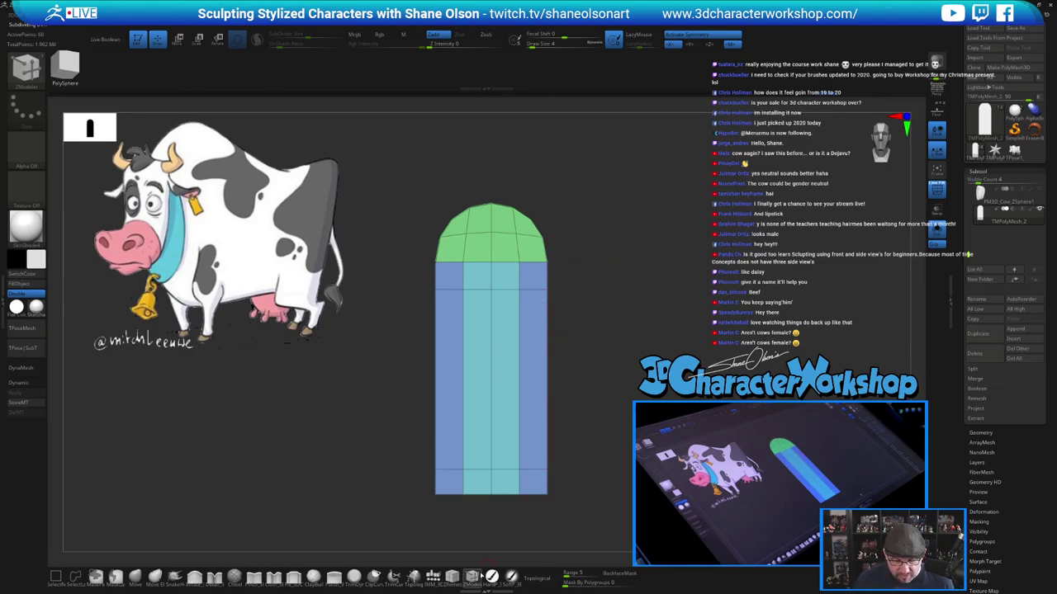
Insert the IMM Cylinder at the middle of the cap's seam and move it back so it passes through the slab's thickness
{"action": "left_click", "coordinate": [432, 577]}
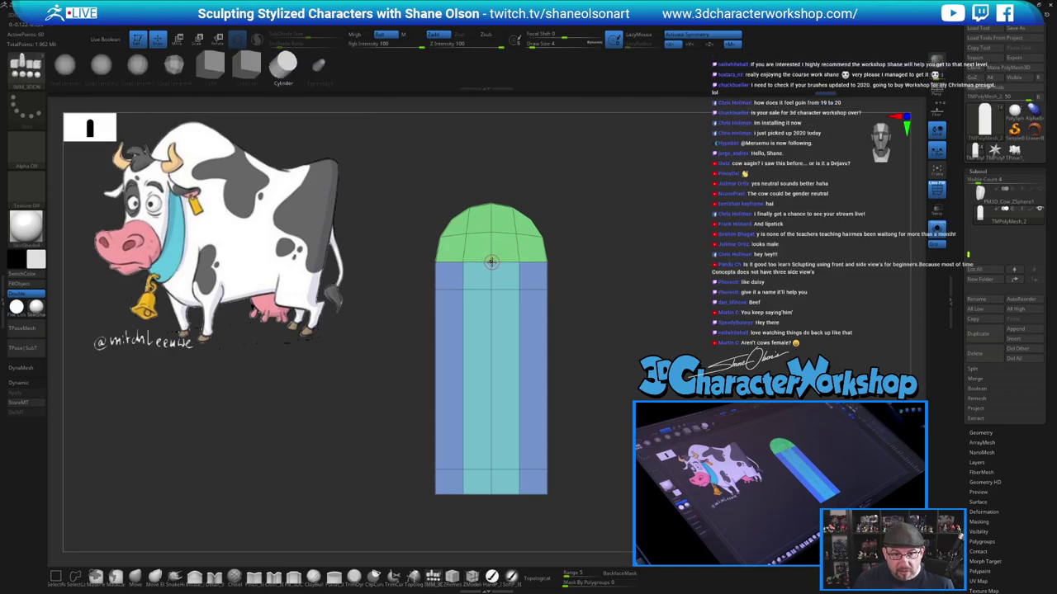
{"action": "left_click_drag", "start_coordinate": [492, 265], "coordinate": [496, 299]}
{"action": "mouse_move", "coordinate": [643, 237]}
{"action": "left_mouse_down", "text": "alt"}
{"action": "mouse_move", "coordinate": [635, 225]}
{"action": "mouse_move", "coordinate": [606, 236]}
{"action": "mouse_move", "coordinate": [652, 225]}
{"action": "mouse_move", "coordinate": [654, 237]}
{"action": "left_mouse_up", "text": "alt"}
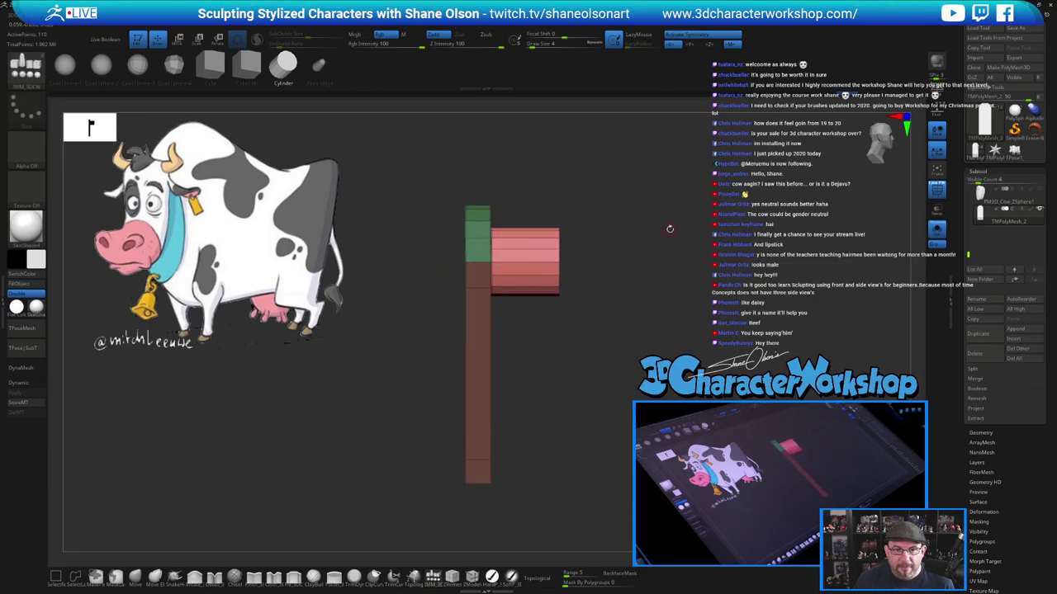
{"action": "key", "text": "w"}
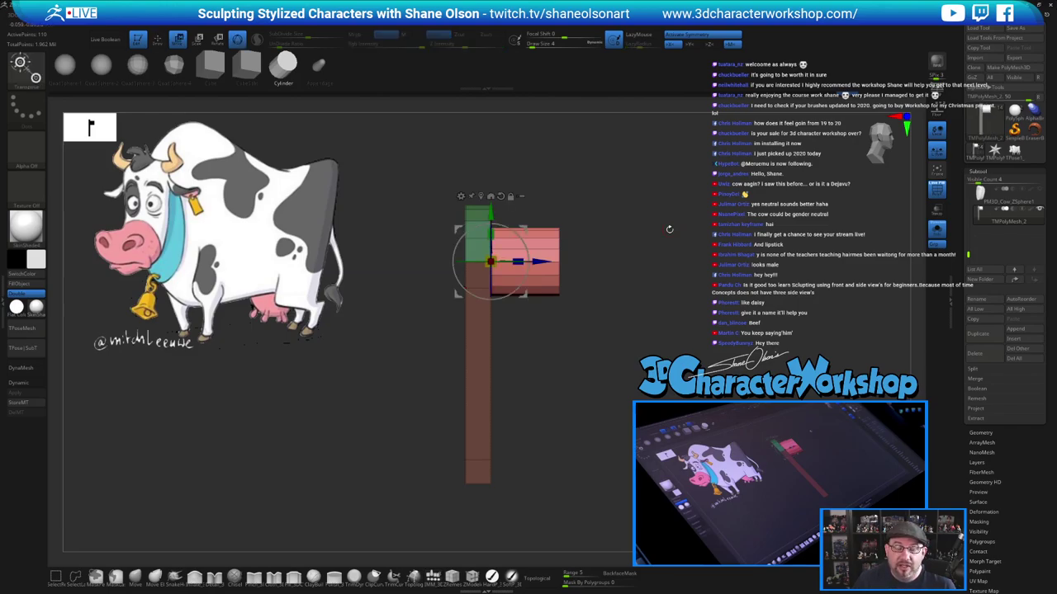
{"action": "left_click_drag", "start_coordinate": [544, 262], "coordinate": [499, 262]}
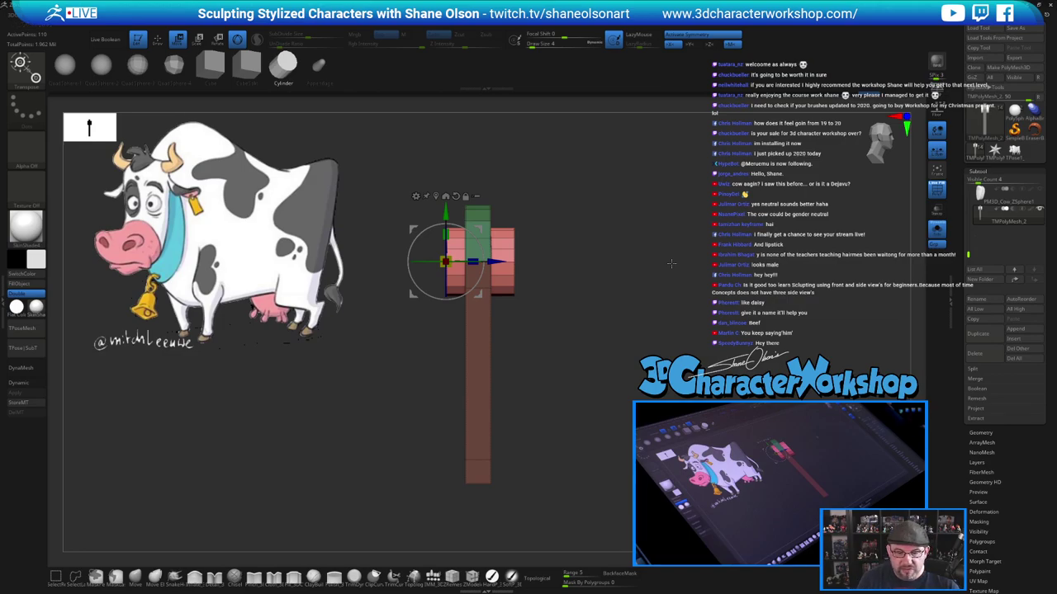
{"action": "left_click_drag", "start_coordinate": [669, 255], "coordinate": [644, 259]}
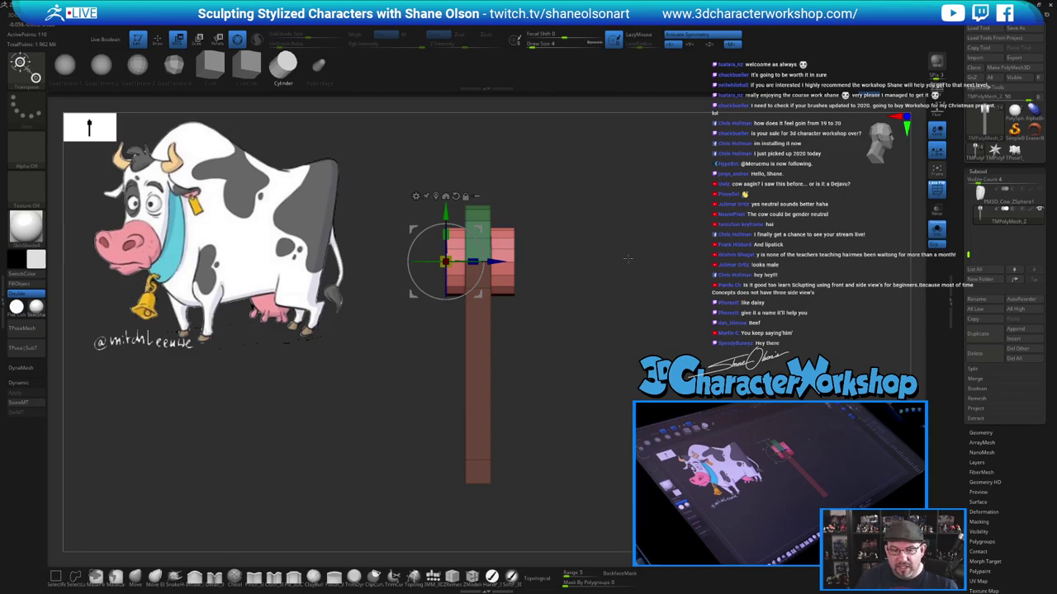
{"action": "key", "text": "3"}
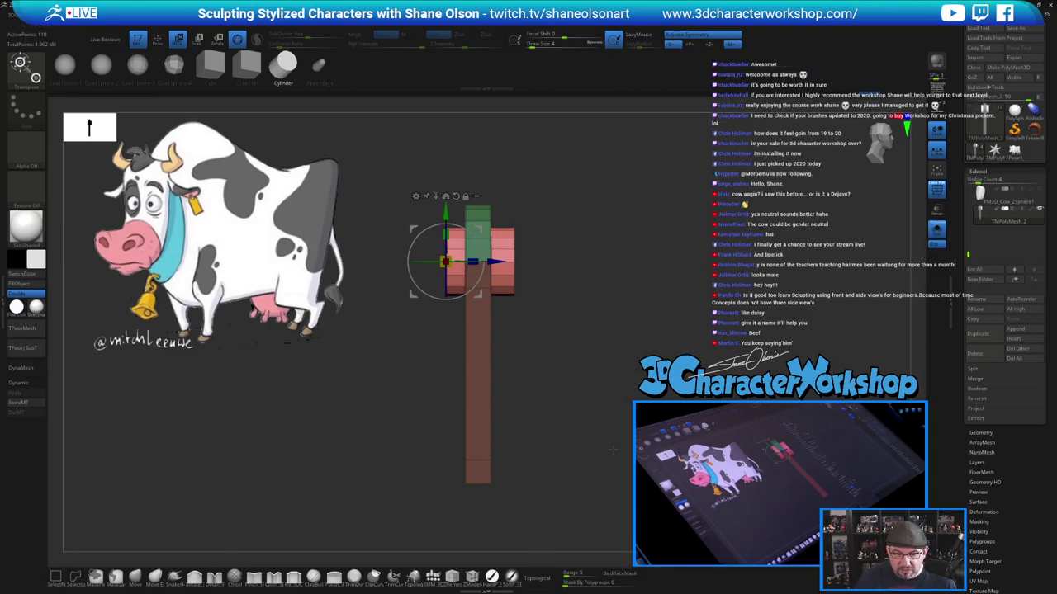
{"action": "key", "text": "3"}
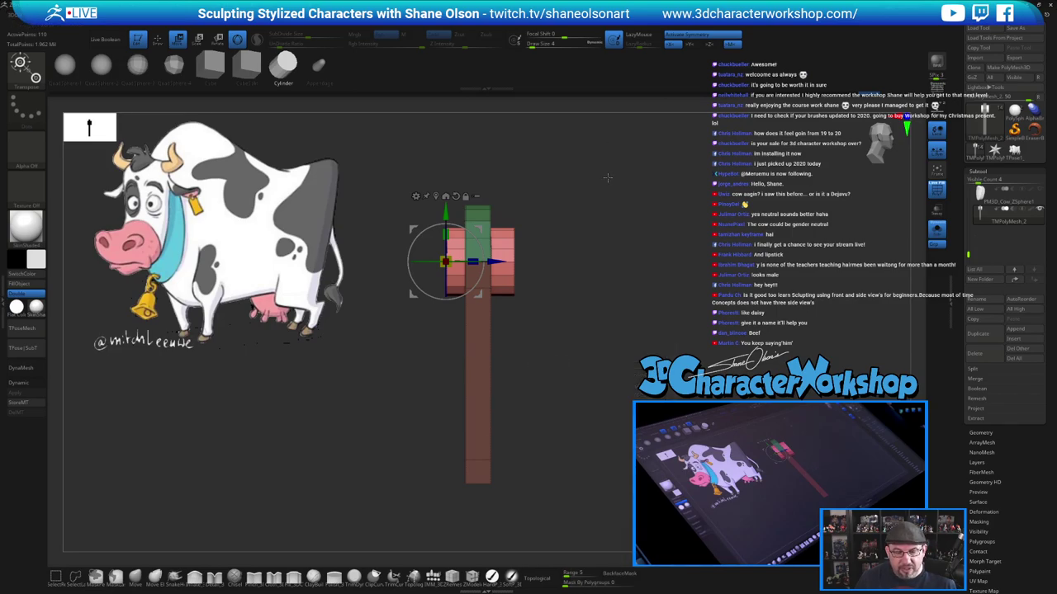
{"action": "left_click_drag", "start_coordinate": [619, 184], "coordinate": [637, 189]}
{"action": "left_click_drag", "start_coordinate": [618, 189], "coordinate": [644, 191], "text": "shift"}
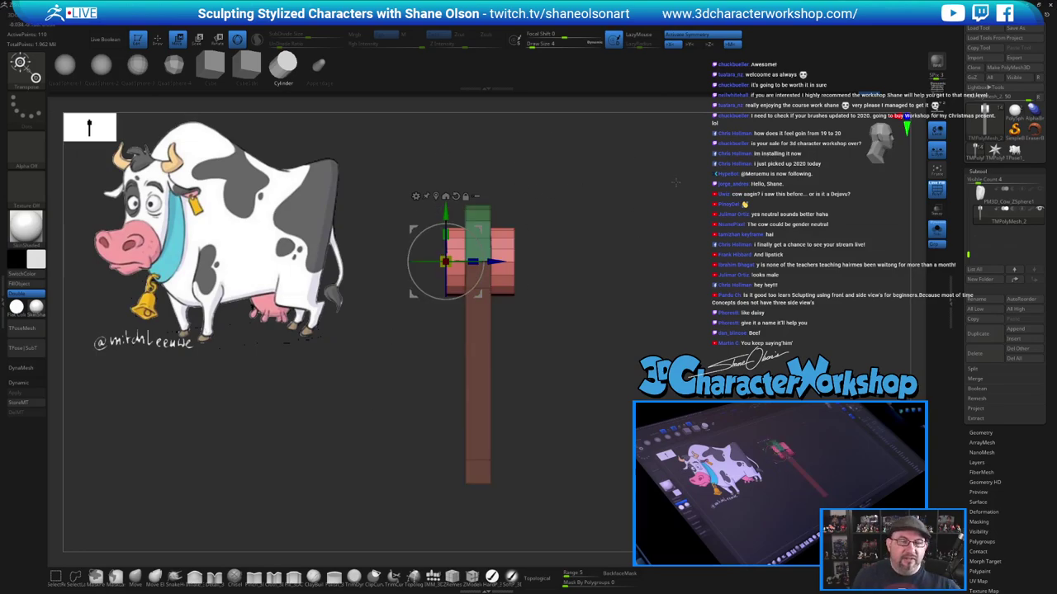
Enlarge the inserted cylinder uniformly in front view and split it from the slab into its own subtool
{"action": "left_click_drag", "start_coordinate": [652, 191], "coordinate": [625, 190], "text": "shift"}
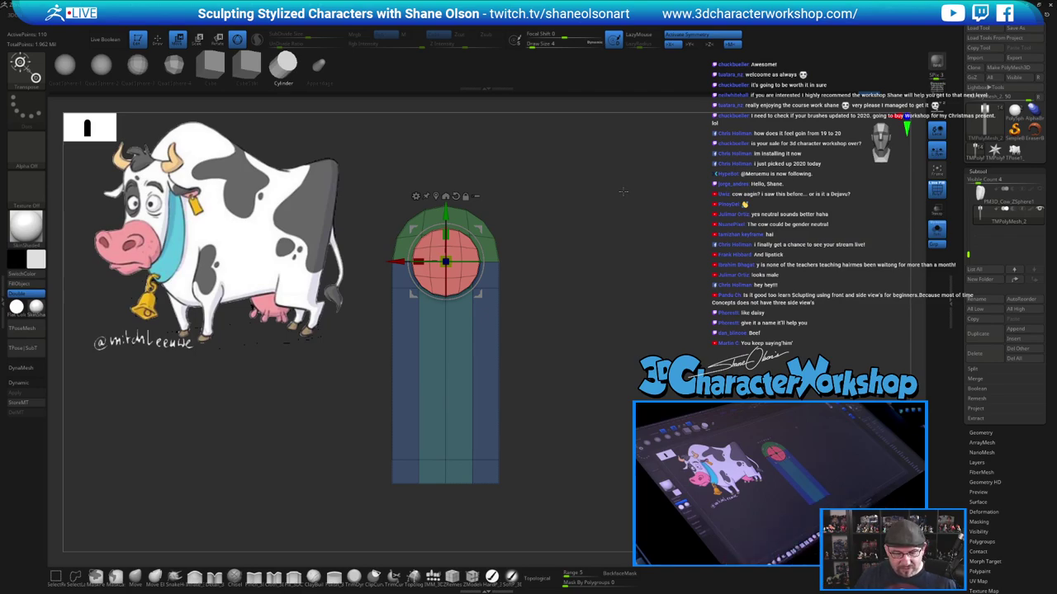
{"action": "left_click_drag", "start_coordinate": [615, 201], "coordinate": [573, 208], "text": "alt"}
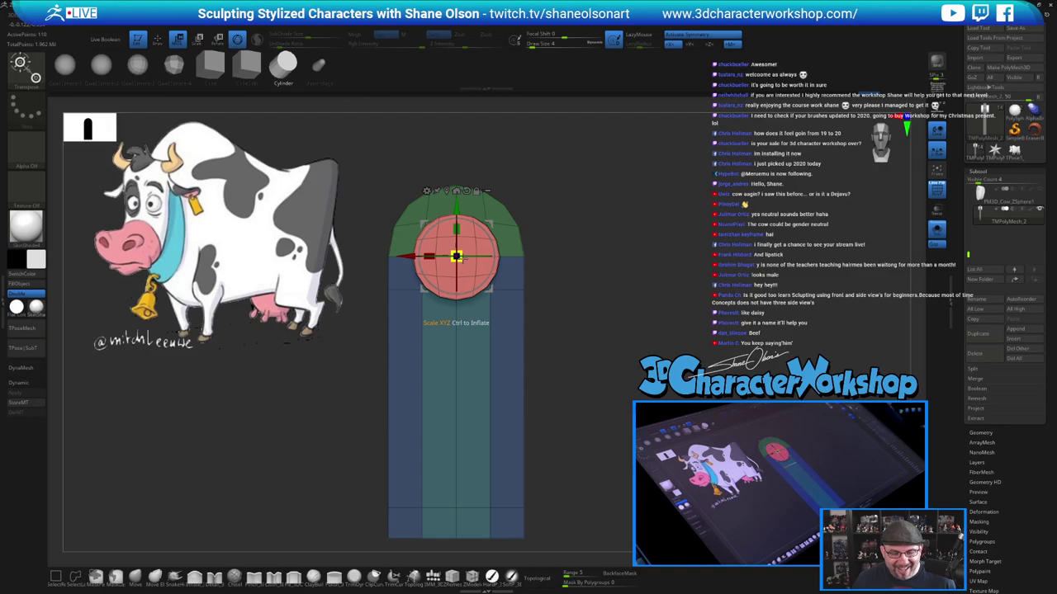
{"action": "left_click_drag", "start_coordinate": [459, 258], "coordinate": [475, 260]}
{"action": "mouse_move", "coordinate": [589, 189]}
{"action": "left_mouse_down"}
{"action": "mouse_move", "coordinate": [540, 190]}
{"action": "mouse_move", "coordinate": [624, 192]}
{"action": "mouse_move", "coordinate": [572, 203]}
{"action": "mouse_move", "coordinate": [594, 203]}
{"action": "left_mouse_up"}
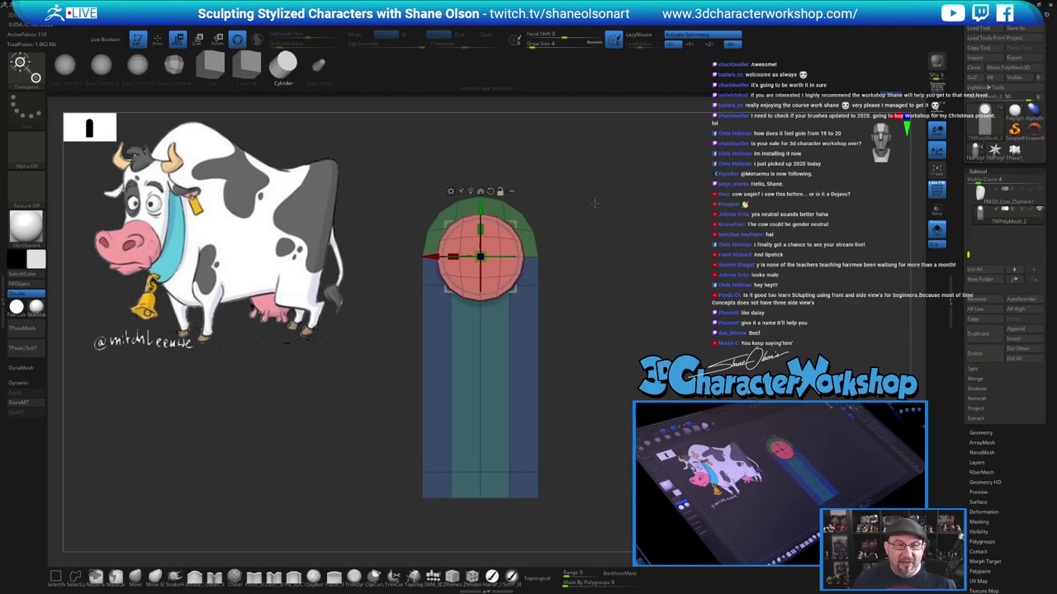
{"action": "key", "text": "space"}
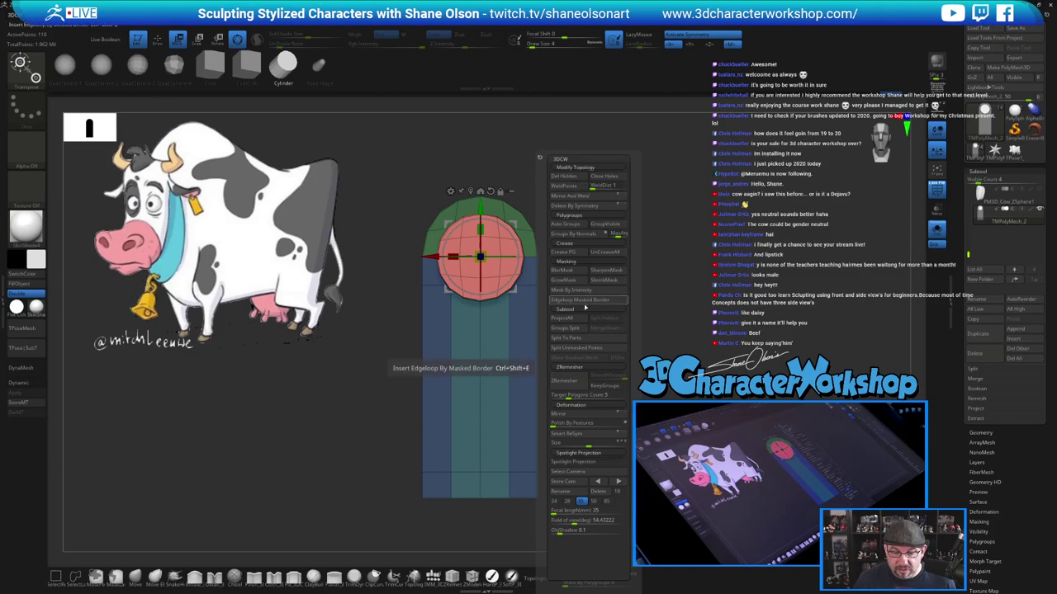
{"action": "left_click", "coordinate": [584, 303]}
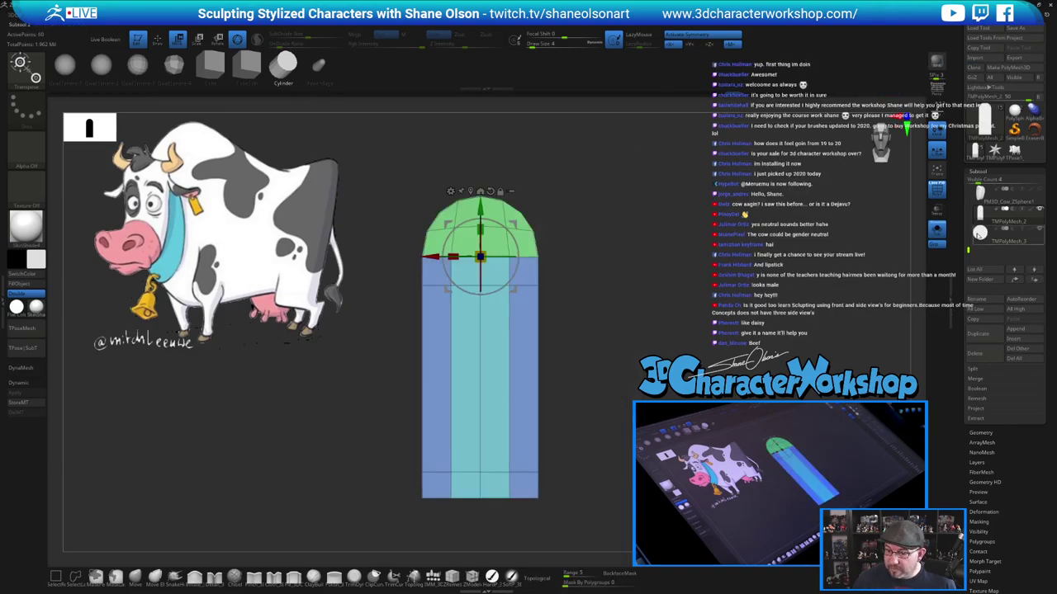
Set the cylinder subtool to subtraction and enable Live Boolean with Solo mode off to cut through the slab
{"action": "left_click", "coordinate": [980, 237]}
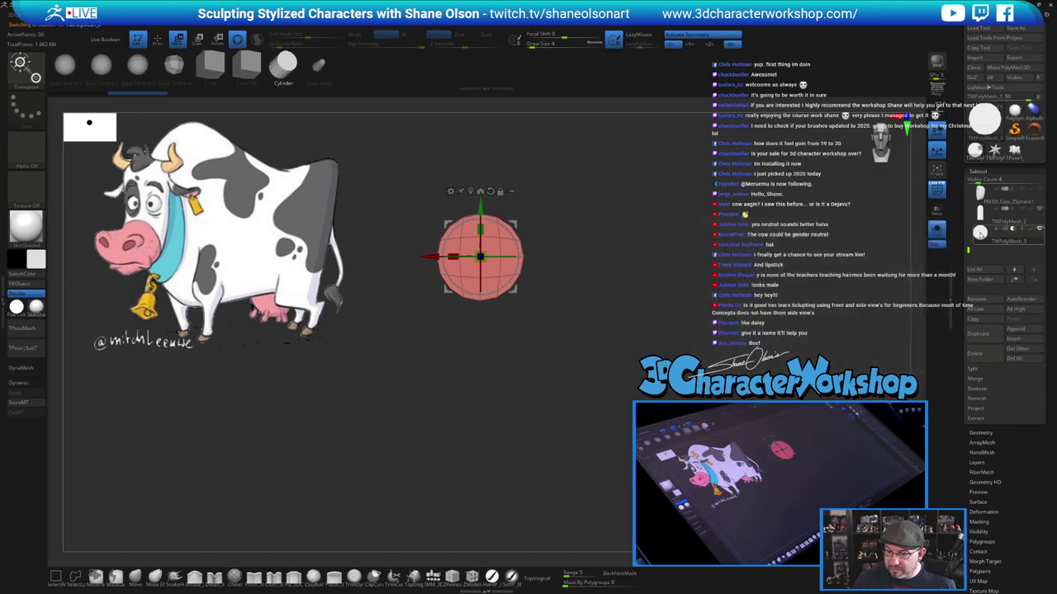
{"action": "mouse_move", "coordinate": [1015, 215]}
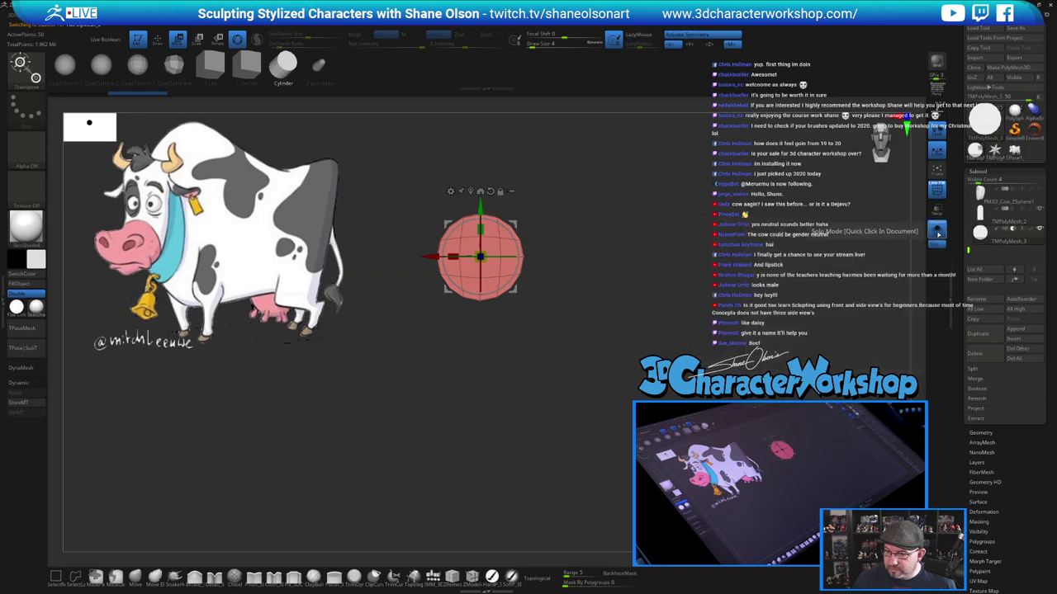
{"action": "left_click", "coordinate": [937, 230]}
{"action": "mouse_move", "coordinate": [633, 234]}
{"action": "right_mouse_down", "text": "ctrl"}
{"action": "mouse_move", "coordinate": [612, 223]}
{"action": "mouse_move", "coordinate": [670, 228]}
{"action": "mouse_move", "coordinate": [648, 226]}
{"action": "right_mouse_up", "text": "ctrl"}
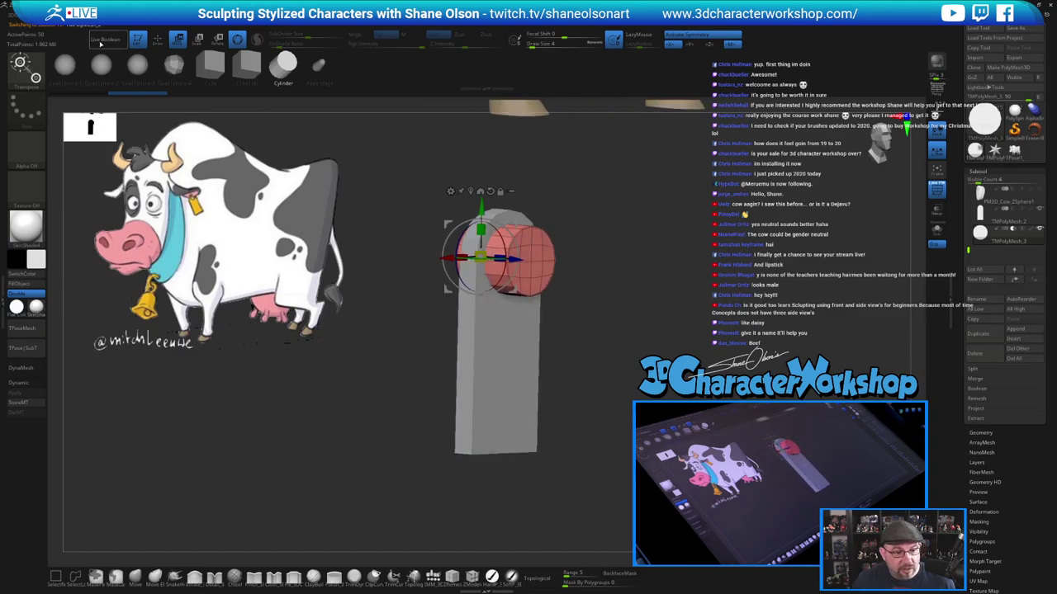
{"action": "left_click", "coordinate": [106, 40]}
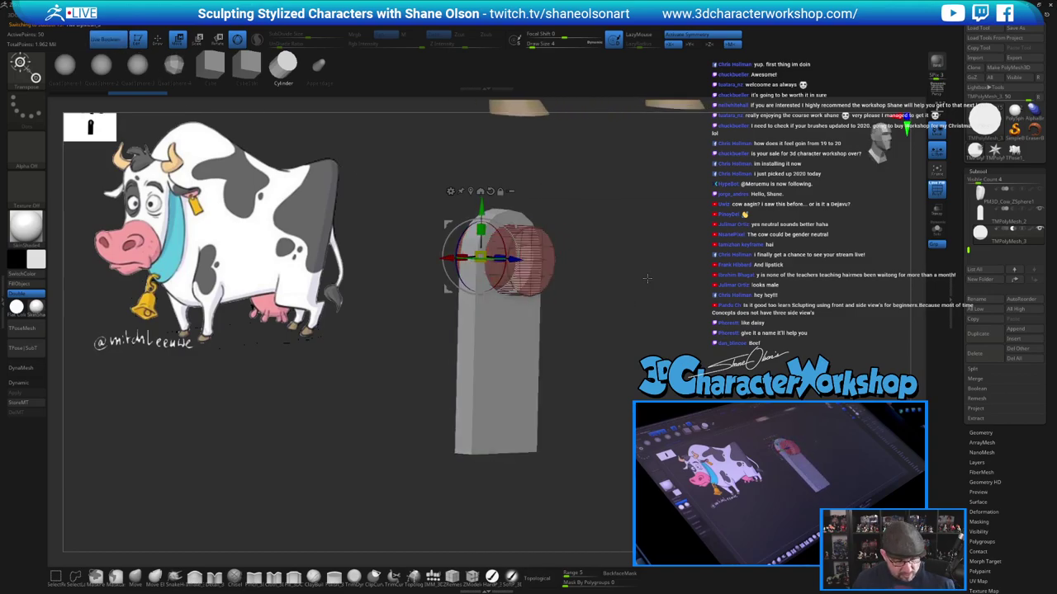
Hide PolyFrame and check the Live Boolean hole in the slab from the front
{"action": "key", "text": "shift+f"}
{"action": "mouse_move", "coordinate": [647, 279]}
{"action": "right_mouse_down"}
{"action": "mouse_move", "coordinate": [629, 272]}
{"action": "mouse_move", "coordinate": [638, 286]}
{"action": "mouse_move", "coordinate": [633, 264]}
{"action": "right_mouse_up"}
{"action": "key", "text": "q"}
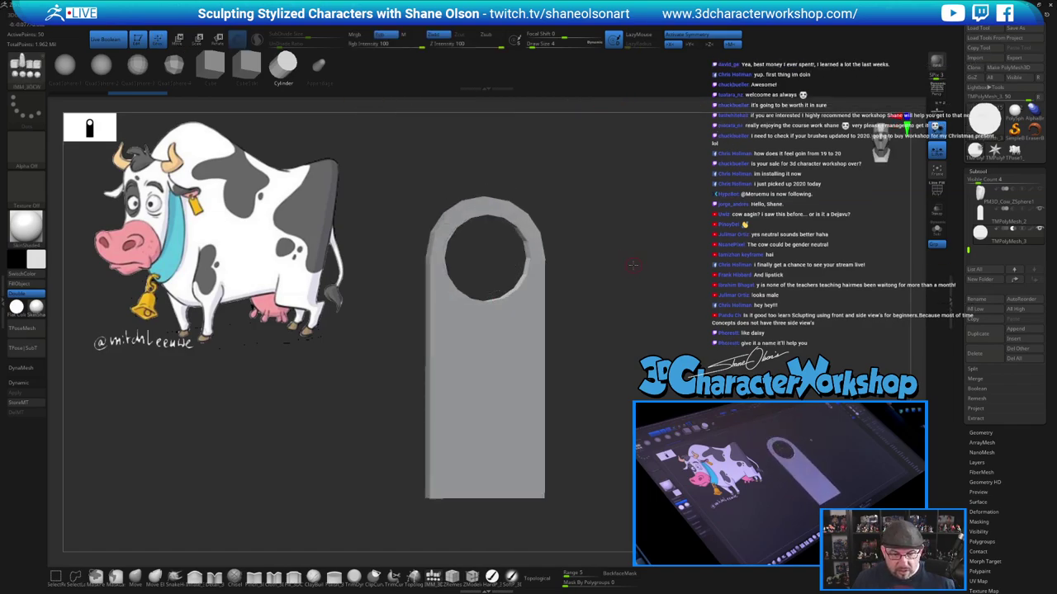
{"action": "key", "text": "shift+f"}
{"action": "key", "text": "shift+f"}
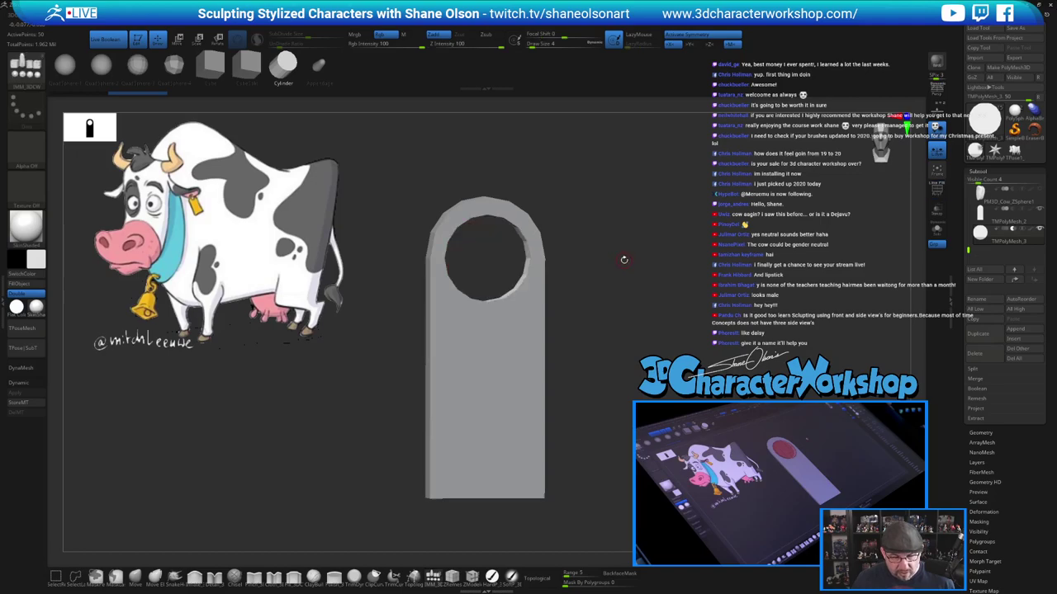
{"action": "right_click_drag", "start_coordinate": [622, 257], "coordinate": [625, 279], "text": "ctrl"}
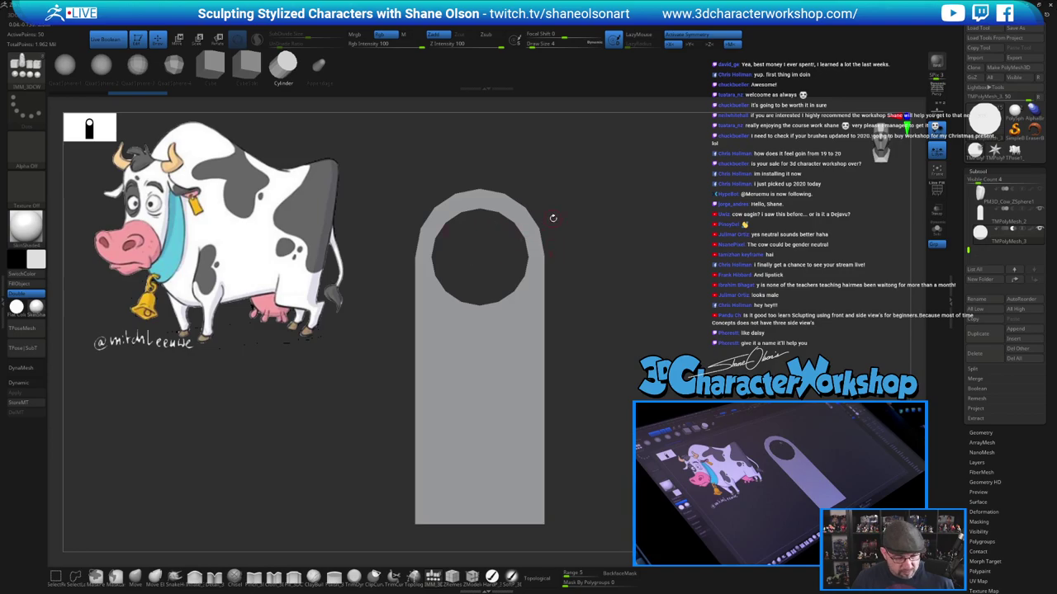
Scale the subtracting cylinder down and move it up so the smaller hole sits within the rounded cap
{"action": "key", "text": "w"}
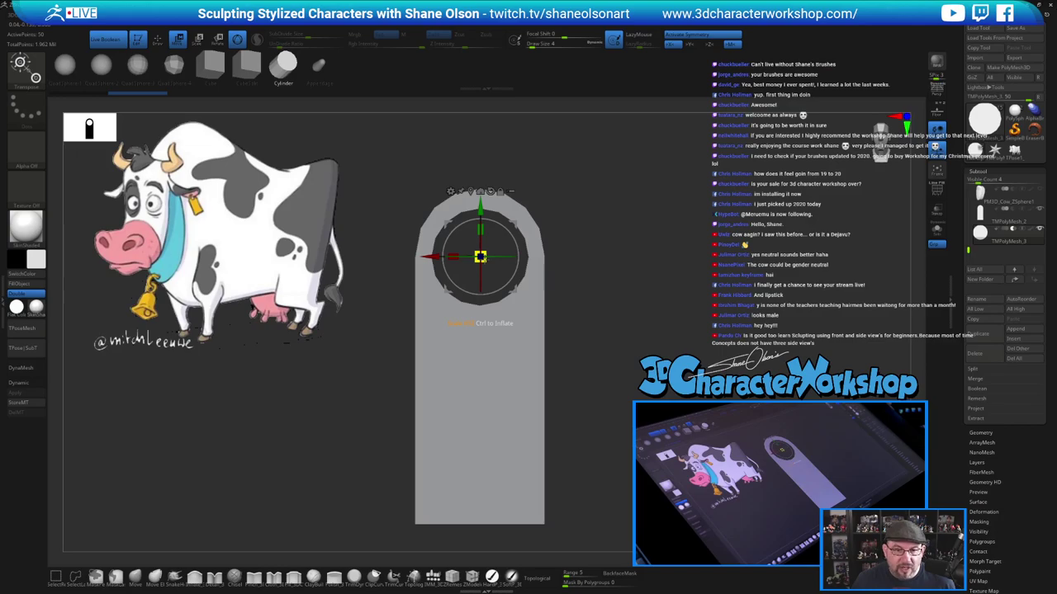
{"action": "left_click_drag", "start_coordinate": [480, 257], "coordinate": [470, 246]}
{"action": "left_click_drag", "start_coordinate": [481, 208], "coordinate": [481, 190]}
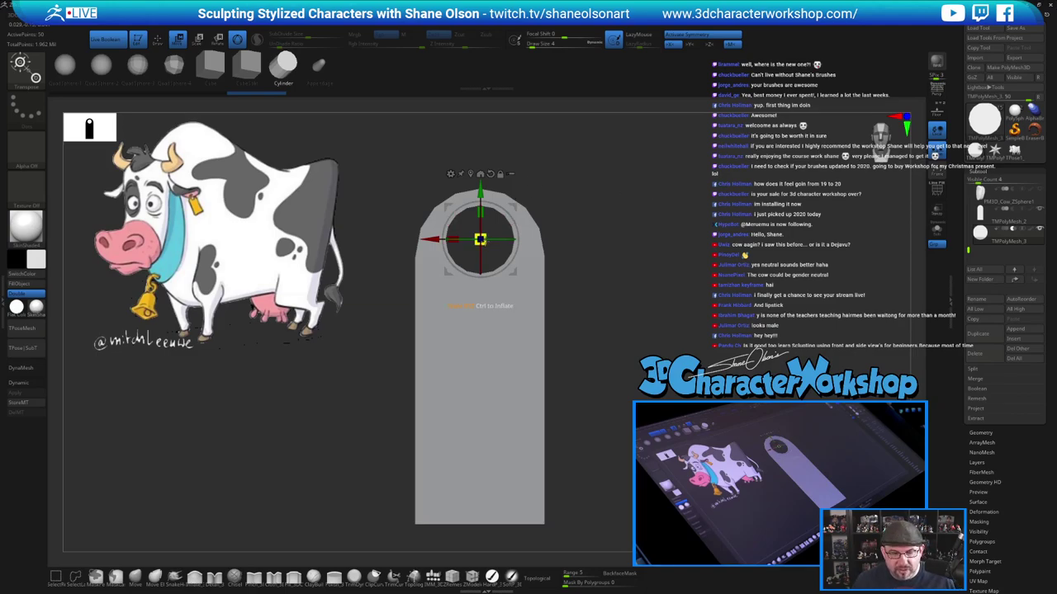
{"action": "left_click_drag", "start_coordinate": [484, 239], "coordinate": [484, 238]}
{"action": "left_click_drag", "start_coordinate": [480, 190], "coordinate": [481, 189]}
{"action": "mouse_move", "coordinate": [583, 204]}
{"action": "left_mouse_down", "text": "alt"}
{"action": "mouse_move", "coordinate": [588, 219]}
{"action": "mouse_move", "coordinate": [665, 220]}
{"action": "mouse_move", "coordinate": [664, 237]}
{"action": "mouse_move", "coordinate": [633, 240]}
{"action": "mouse_move", "coordinate": [642, 243]}
{"action": "mouse_move", "coordinate": [632, 250]}
{"action": "mouse_move", "coordinate": [618, 236]}
{"action": "left_mouse_up", "text": "alt"}
{"action": "key", "text": "q"}
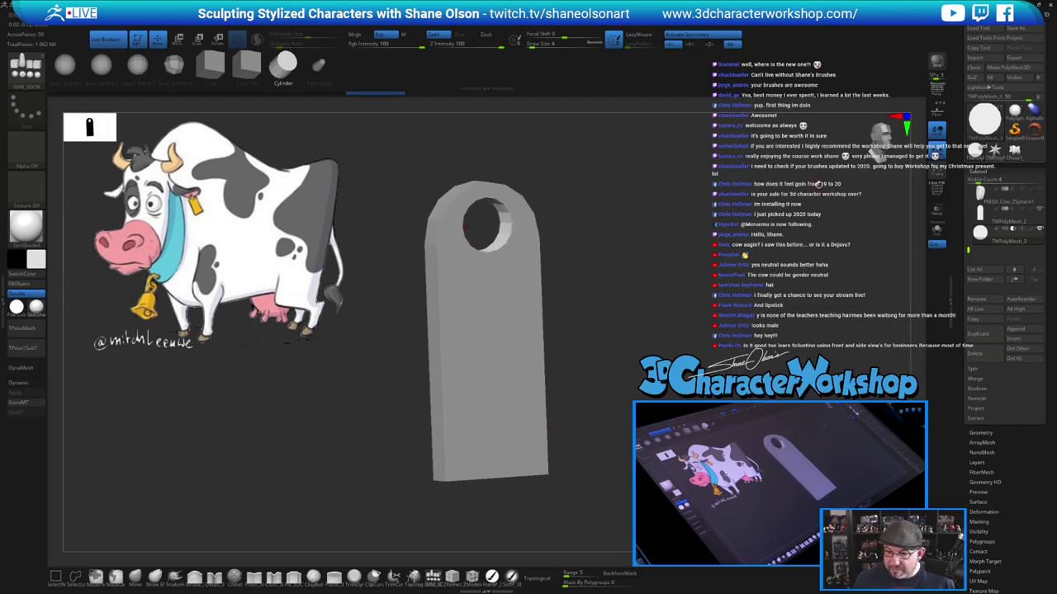
Make the slab the active subtool with PolyFrame shown and generate a Boolean mesh from it and the subtracting cylinder
{"action": "left_click", "coordinate": [993, 389]}
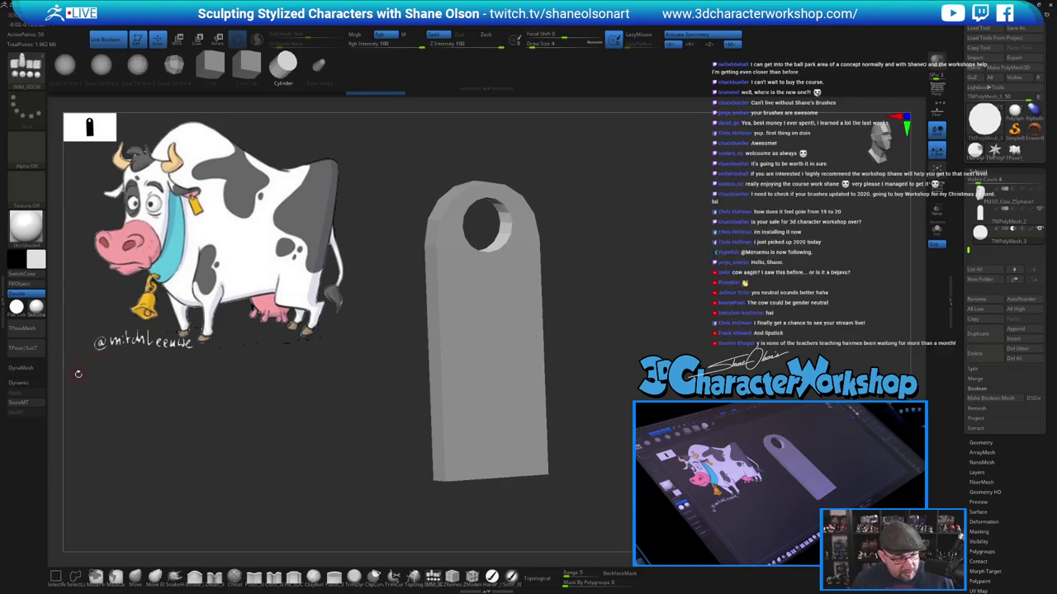
{"action": "key", "text": "shift+f"}
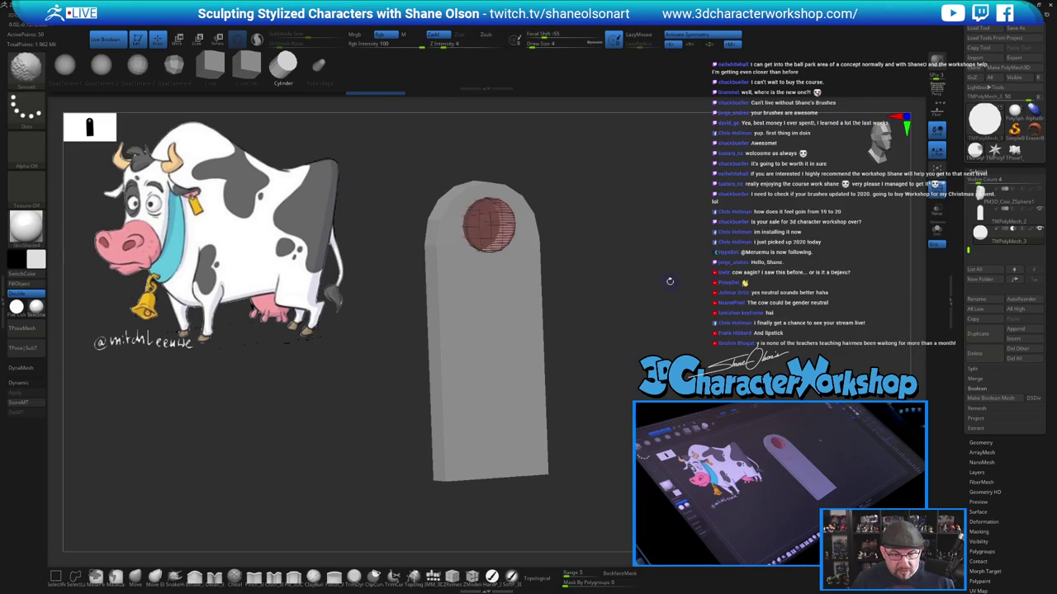
{"action": "left_click", "coordinate": [451, 334], "text": "alt"}
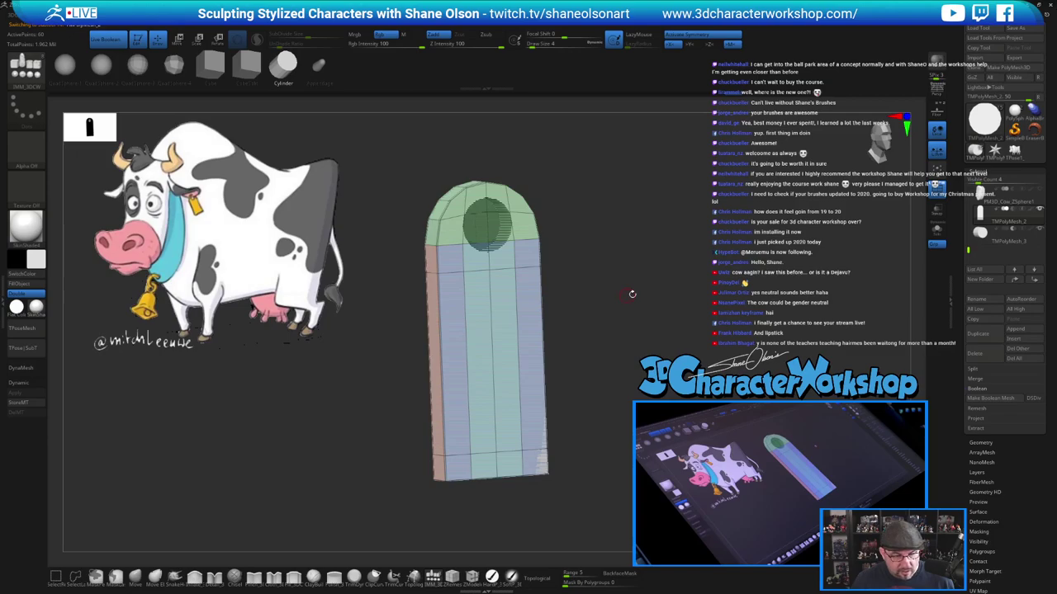
{"action": "left_click_drag", "start_coordinate": [673, 298], "coordinate": [675, 295]}
{"action": "left_click_drag", "start_coordinate": [617, 195], "coordinate": [621, 181], "text": "alt"}
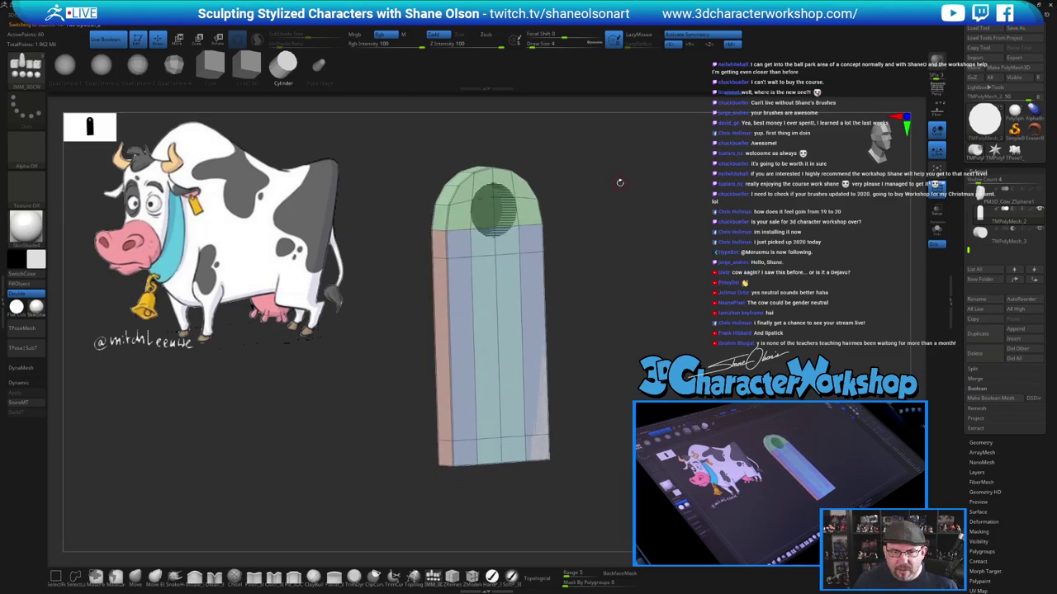
{"action": "left_click", "coordinate": [994, 401]}
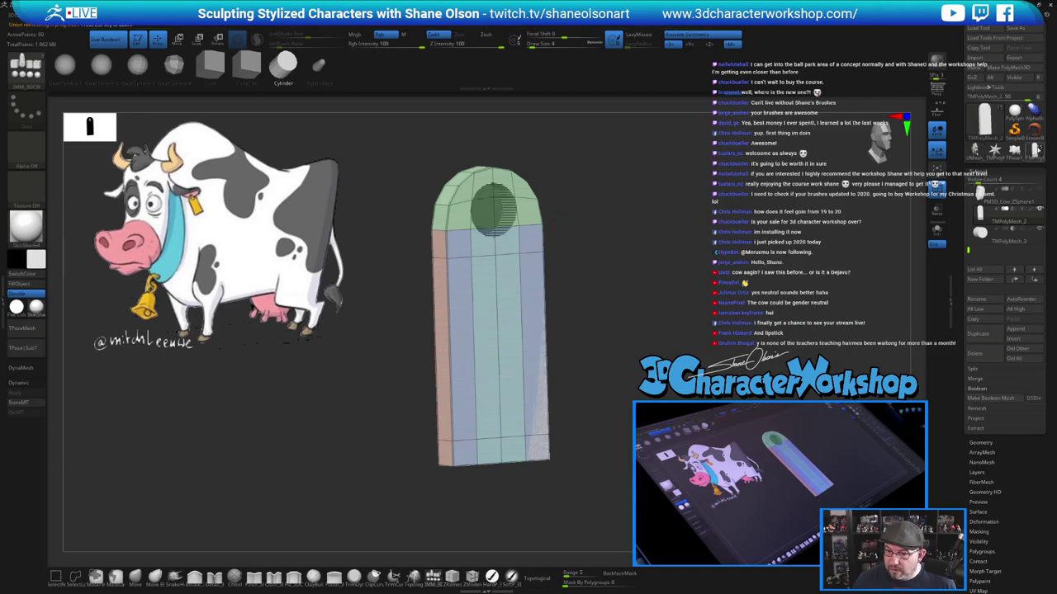
Examine the subtool list and loaded tools for the Boolean result, and compare the tag's size with the cow
{"action": "mouse_move", "coordinate": [986, 127]}
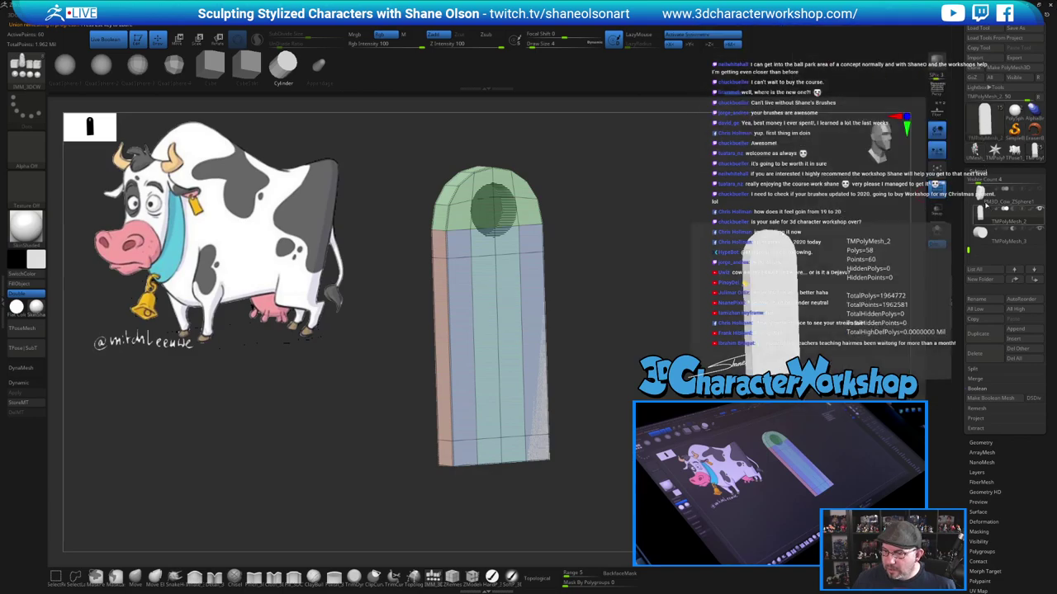
{"action": "mouse_move", "coordinate": [967, 250]}
{"action": "left_mouse_down"}
{"action": "mouse_move", "coordinate": [967, 229]}
{"action": "mouse_move", "coordinate": [967, 249]}
{"action": "left_mouse_up"}
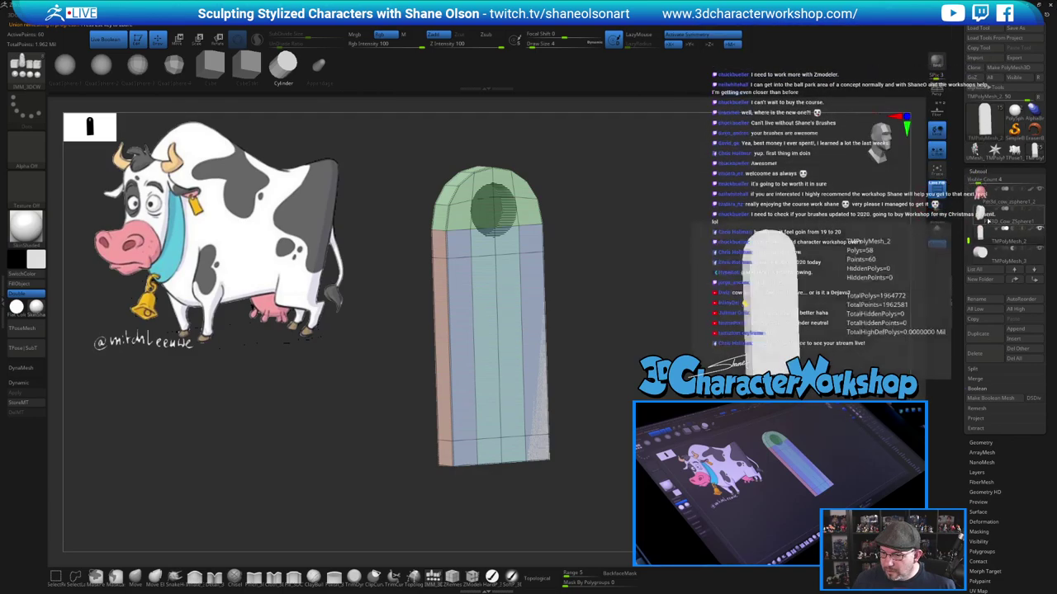
{"action": "mouse_move", "coordinate": [982, 251]}
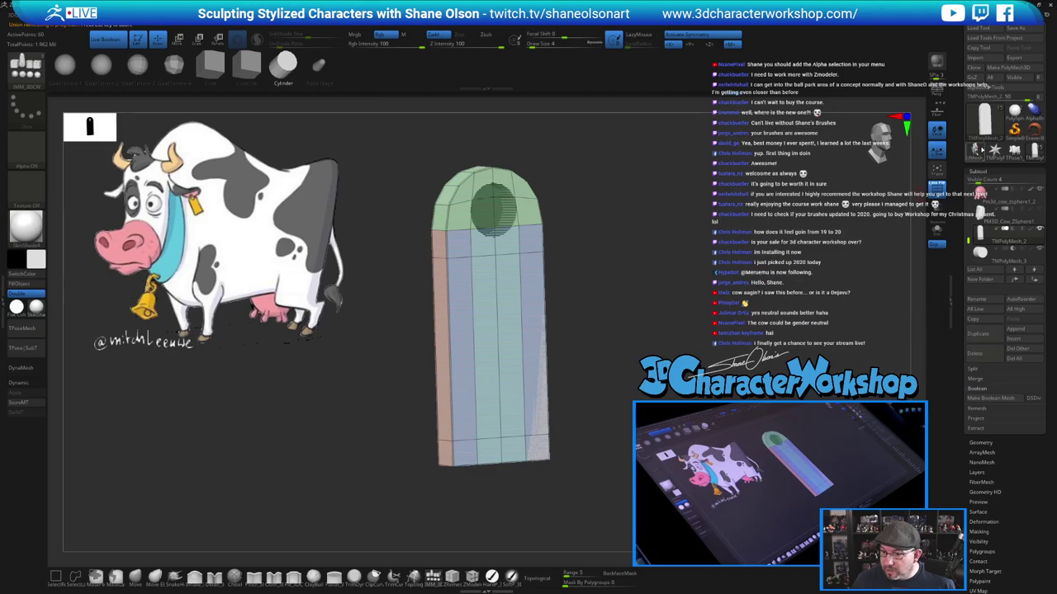
{"action": "mouse_move", "coordinate": [1014, 150]}
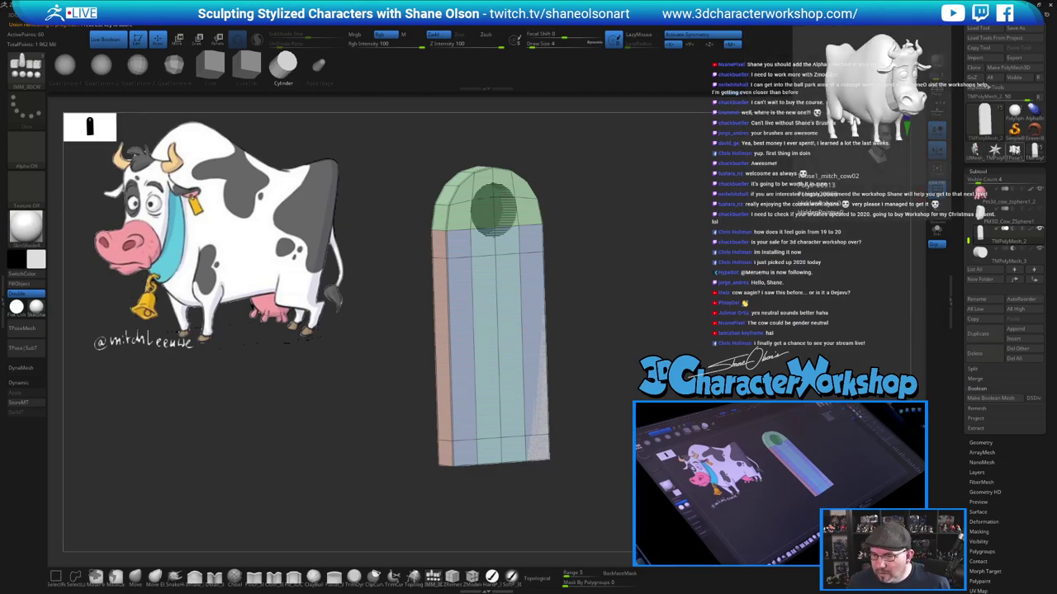
{"action": "left_click_drag", "start_coordinate": [643, 220], "coordinate": [618, 187], "text": "alt"}
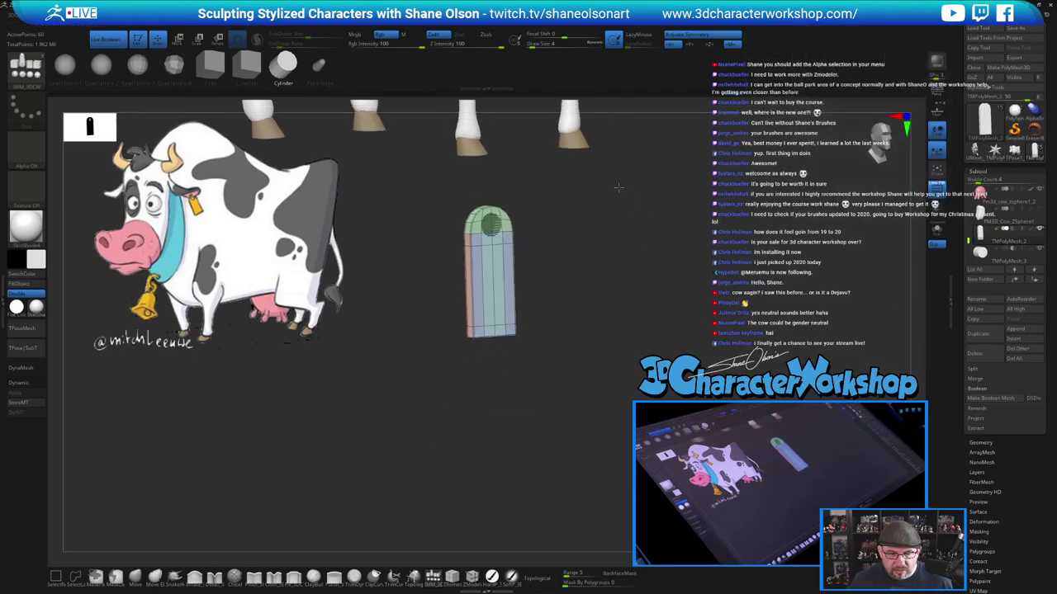
{"action": "left_click_drag", "start_coordinate": [675, 213], "coordinate": [660, 237], "text": "alt"}
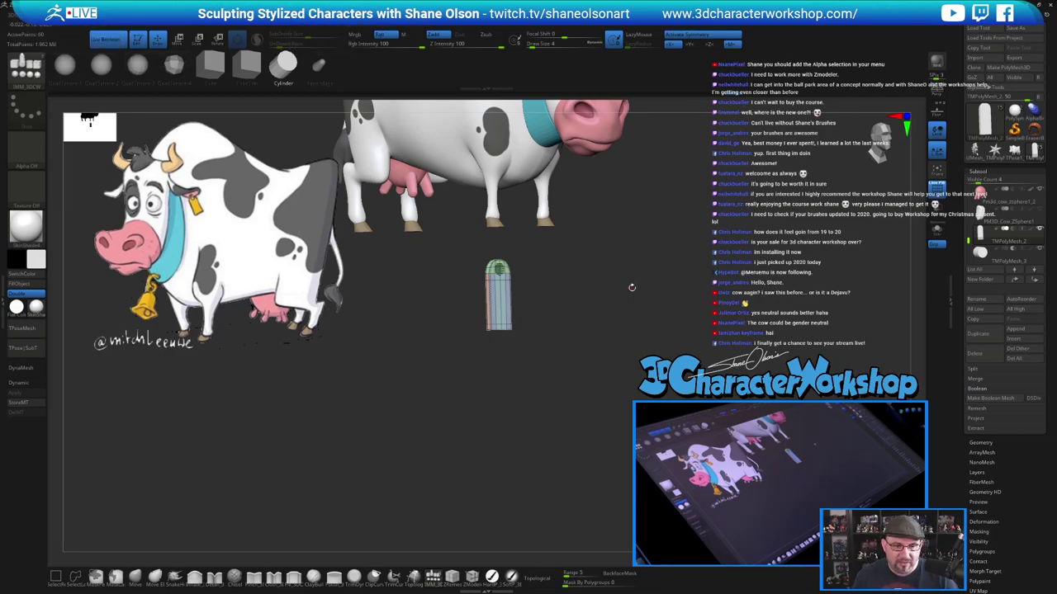
{"action": "left_click", "coordinate": [180, 581]}
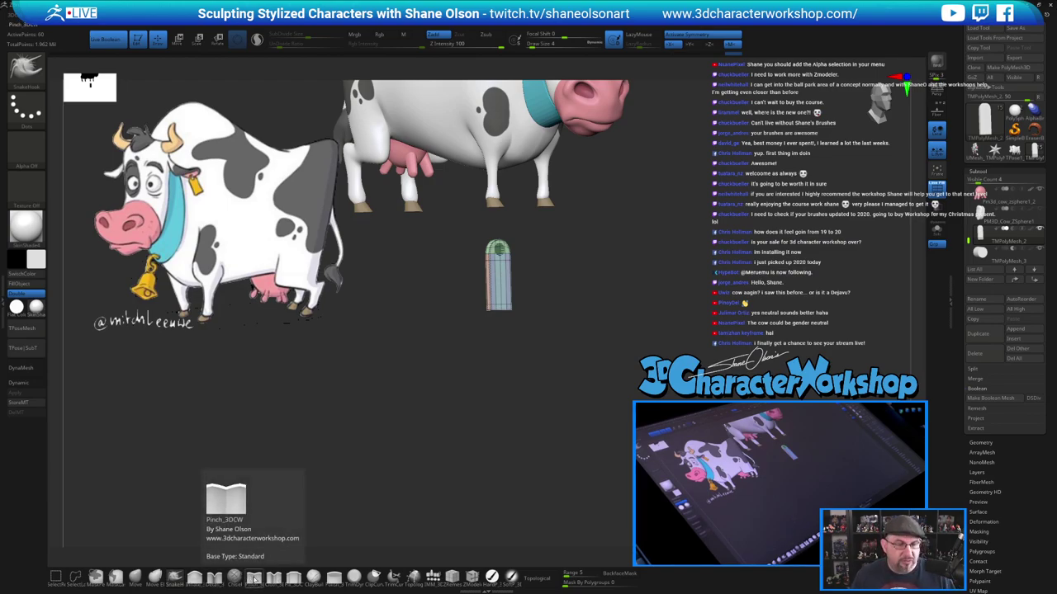
{"action": "left_click", "coordinate": [253, 579]}
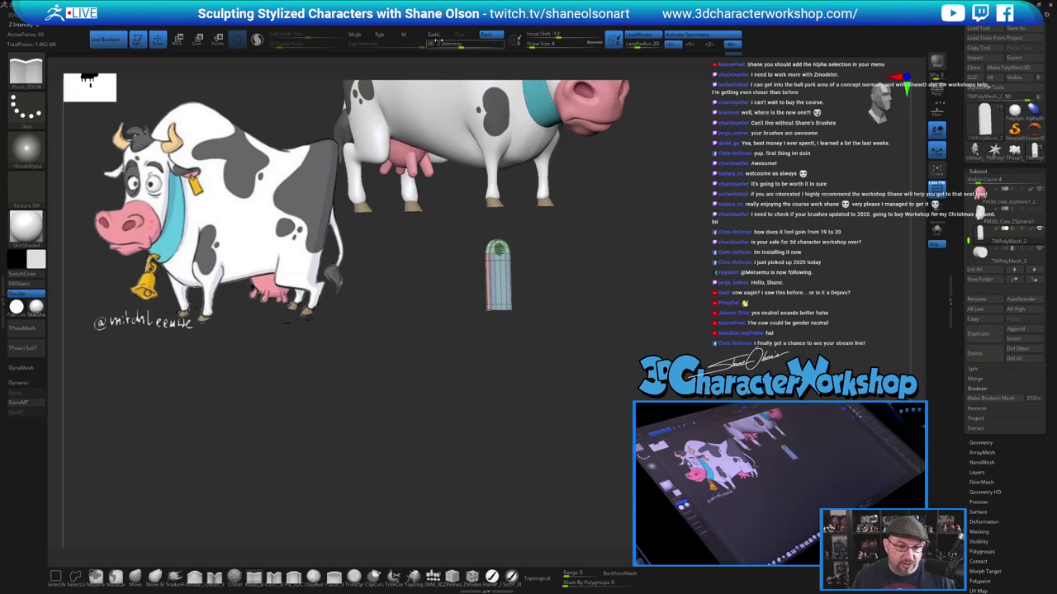
{"action": "left_click_drag", "start_coordinate": [578, 361], "coordinate": [614, 311]}
{"action": "left_click_drag", "start_coordinate": [672, 201], "coordinate": [633, 208], "text": "alt"}
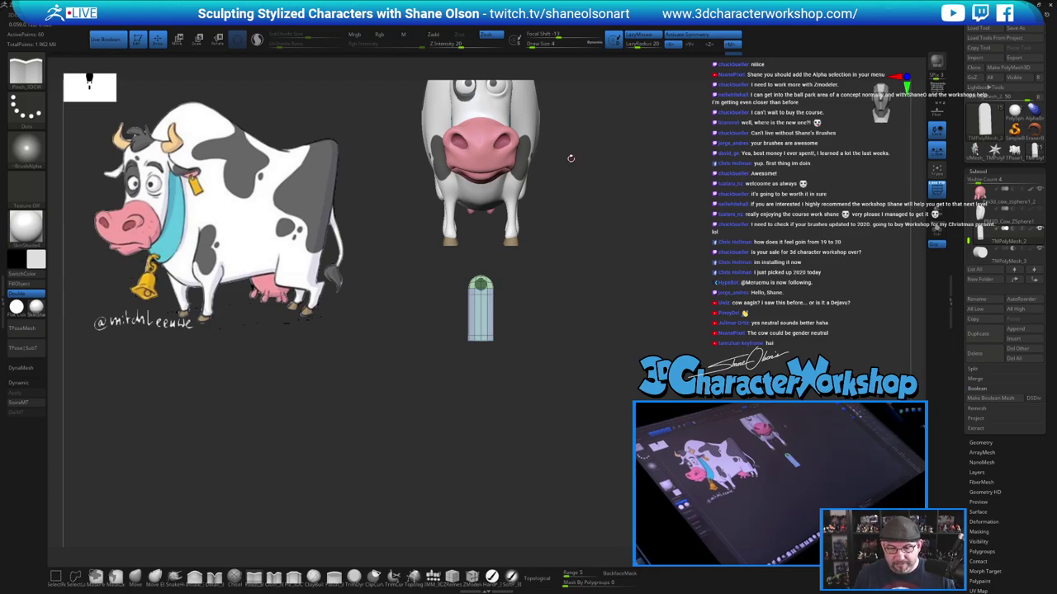
{"action": "left_click_drag", "start_coordinate": [570, 159], "coordinate": [726, 189], "text": "alt"}
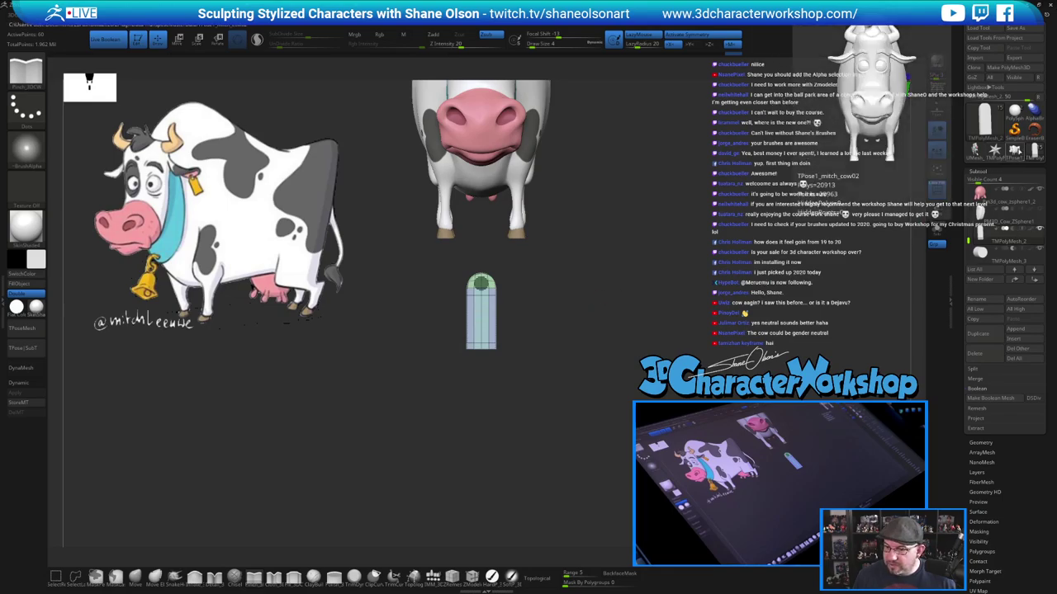
Make the generated Boolean UMesh tool, containing both the cow and the tag with its hole, the active tool
{"action": "left_click", "coordinate": [1017, 152]}
{"action": "mouse_move", "coordinate": [644, 247]}
{"action": "left_mouse_down", "text": "alt"}
{"action": "mouse_move", "coordinate": [630, 213]}
{"action": "mouse_move", "coordinate": [599, 391]}
{"action": "mouse_move", "coordinate": [660, 381]}
{"action": "mouse_move", "coordinate": [556, 363]}
{"action": "mouse_move", "coordinate": [594, 365]}
{"action": "left_mouse_up", "text": "alt"}
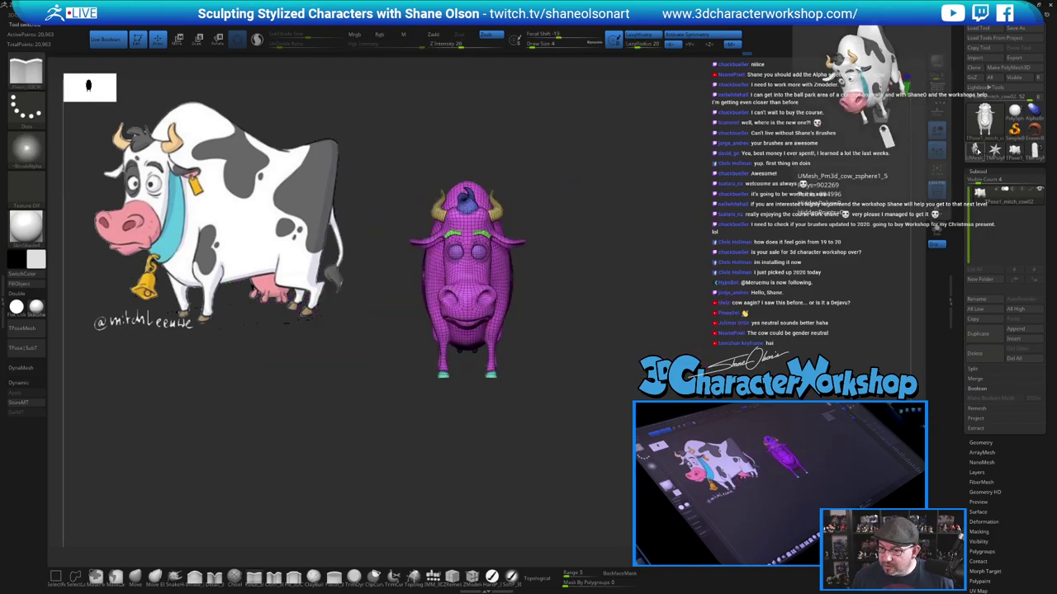
{"action": "left_click", "coordinate": [981, 153]}
{"action": "left_click_drag", "start_coordinate": [637, 345], "coordinate": [652, 317], "text": "alt"}
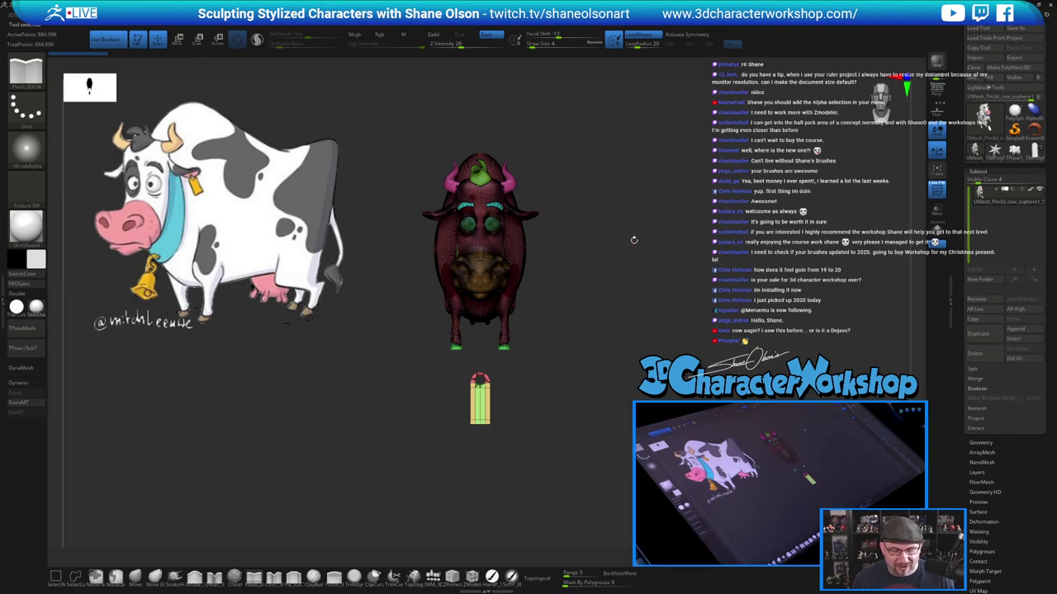
From the side view, isolate the tag by hiding the cow geometry and delete the hidden parts
{"action": "left_click_drag", "start_coordinate": [633, 239], "coordinate": [495, 372]}
{"action": "left_click_drag", "start_coordinate": [710, 328], "coordinate": [501, 377]}
{"action": "mouse_move", "coordinate": [631, 389]}
{"action": "left_mouse_down", "text": "shift"}
{"action": "mouse_move", "coordinate": [555, 355]}
{"action": "mouse_move", "coordinate": [580, 344]}
{"action": "left_mouse_up", "text": "shift"}
{"action": "left_click_drag", "start_coordinate": [380, 88], "coordinate": [738, 356], "text": "ctrl+shift"}
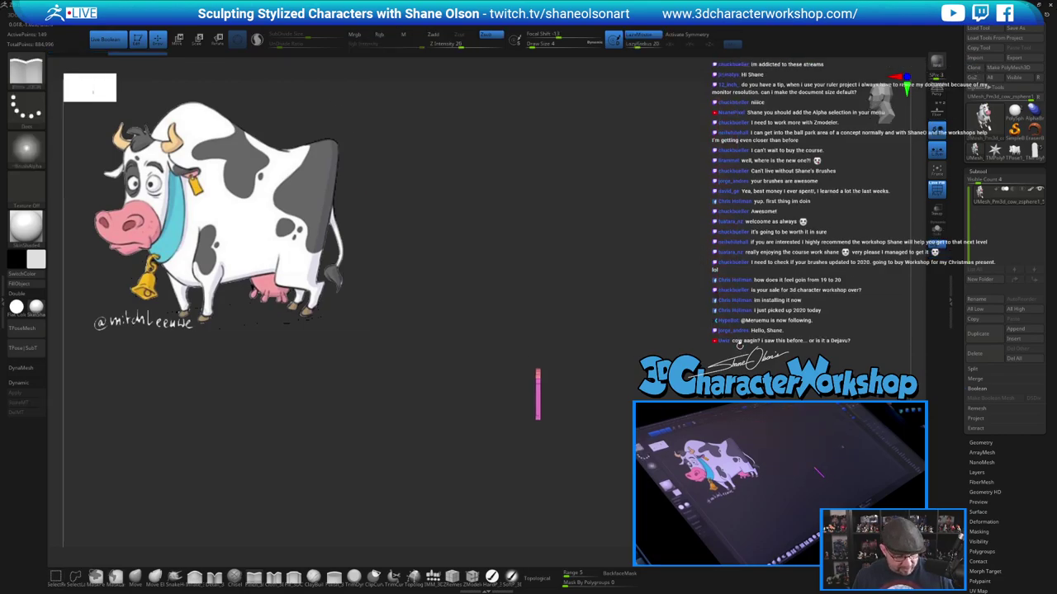
{"action": "key", "text": "space"}
{"action": "left_click", "coordinate": [720, 177]}
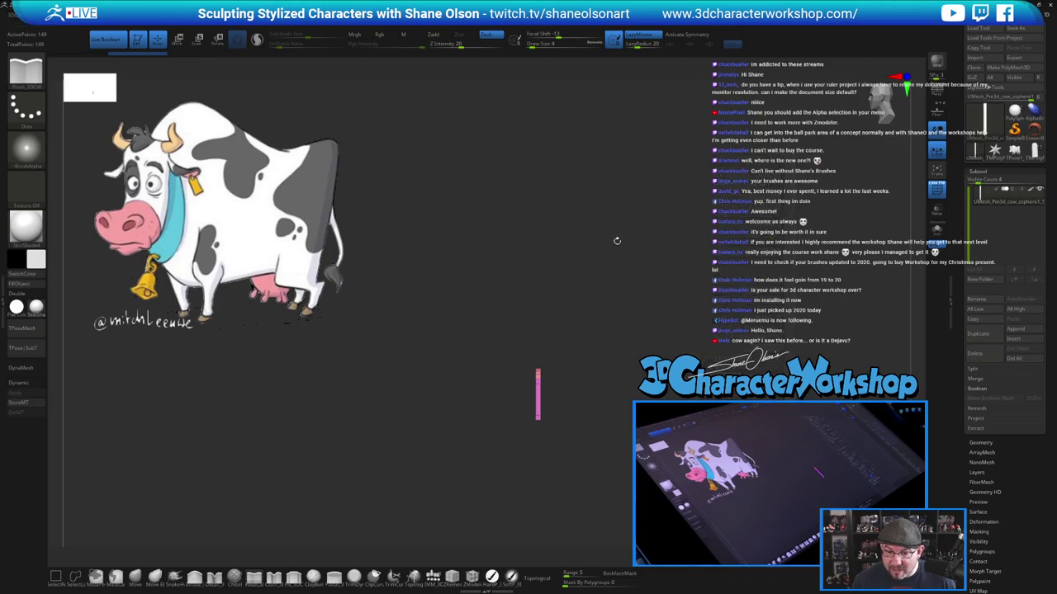
Check the tag's hole with PolyFrame off and on, and fill the tag with the current colour using the hard paint brush
{"action": "left_click_drag", "start_coordinate": [650, 267], "coordinate": [647, 351]}
{"action": "left_click_drag", "start_coordinate": [702, 301], "coordinate": [663, 296]}
{"action": "key", "text": "shift+f"}
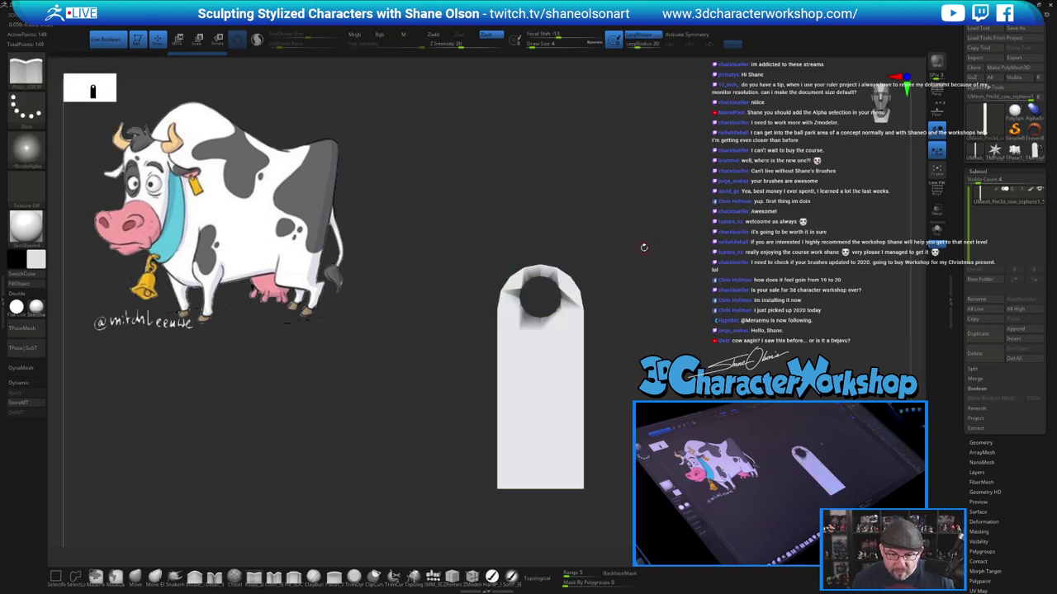
{"action": "mouse_move", "coordinate": [644, 248]}
{"action": "left_mouse_down", "text": "alt"}
{"action": "mouse_move", "coordinate": [726, 232]}
{"action": "mouse_move", "coordinate": [682, 229]}
{"action": "mouse_move", "coordinate": [700, 229]}
{"action": "mouse_move", "coordinate": [670, 216]}
{"action": "left_mouse_up", "text": "alt"}
{"action": "key", "text": "shift+f"}
{"action": "left_click_drag", "start_coordinate": [673, 262], "coordinate": [664, 233], "text": "alt"}
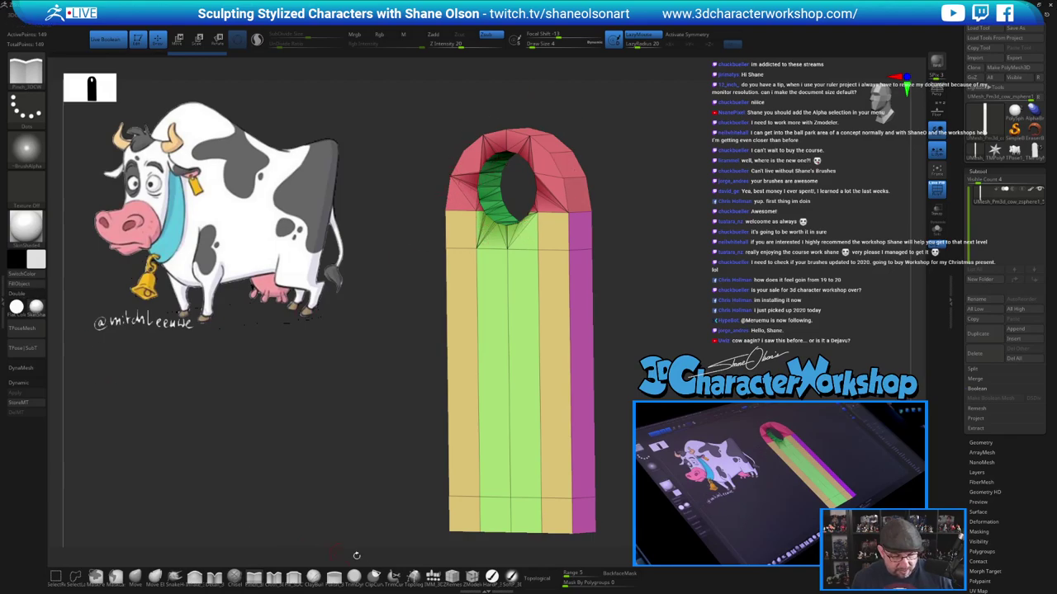
{"action": "left_click", "coordinate": [492, 577]}
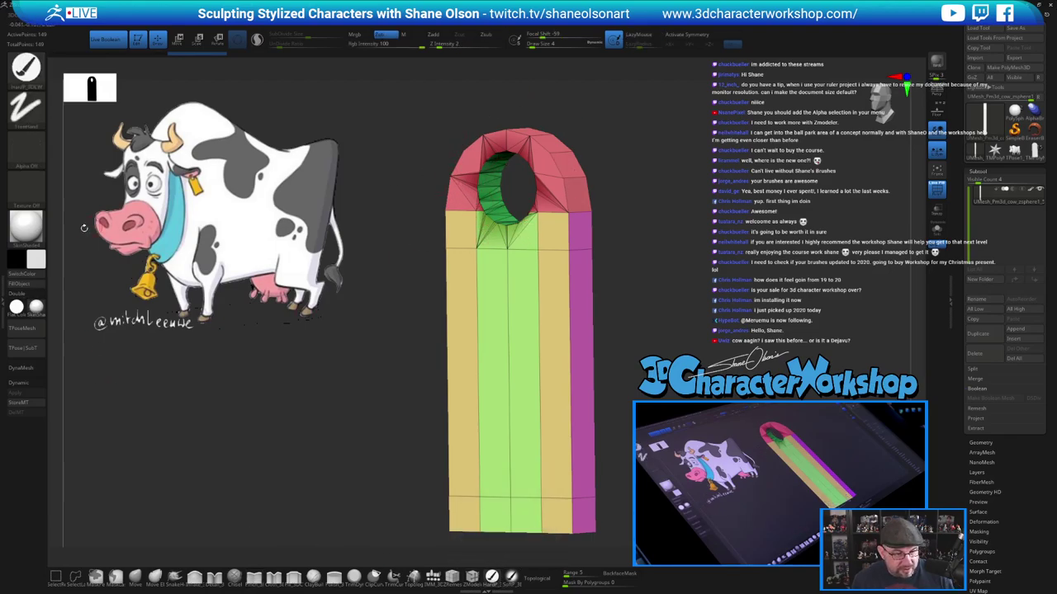
{"action": "left_click", "coordinate": [34, 285]}
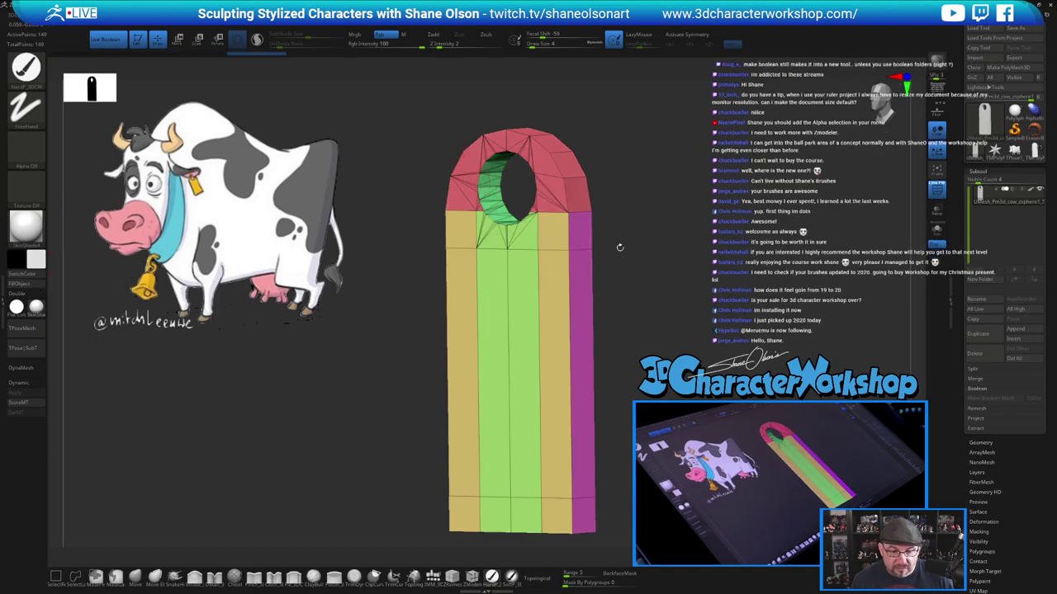
Face the tag from the front and activate X symmetry, finishing in Draw mode
{"action": "key", "text": "shift+f"}
{"action": "key", "text": "shift+f"}
{"action": "mouse_move", "coordinate": [686, 195]}
{"action": "left_mouse_down"}
{"action": "mouse_move", "coordinate": [666, 221]}
{"action": "mouse_move", "coordinate": [622, 195]}
{"action": "left_mouse_up"}
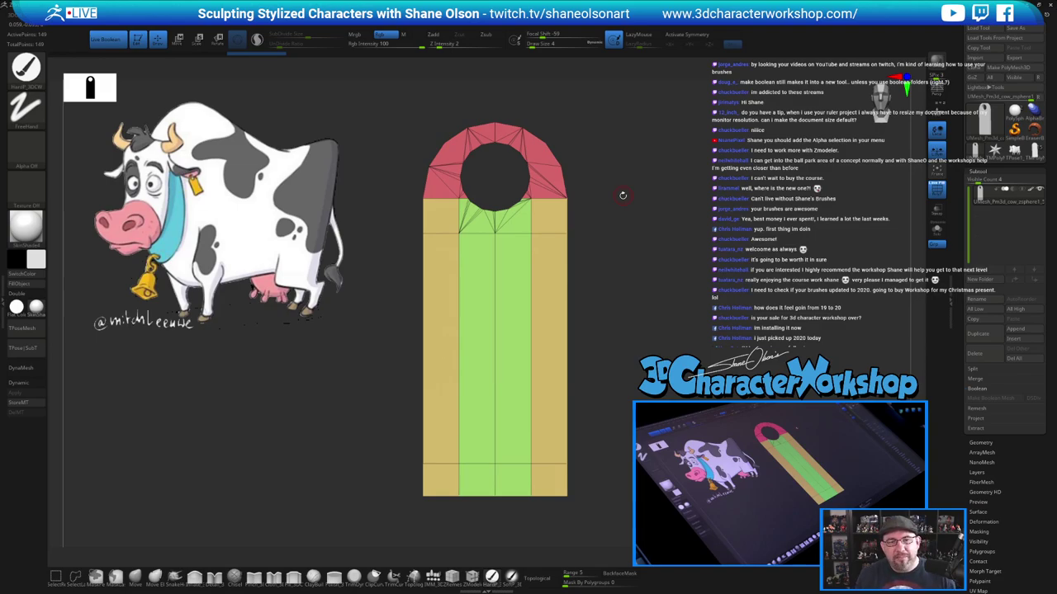
{"action": "left_click_drag", "start_coordinate": [620, 180], "coordinate": [645, 196]}
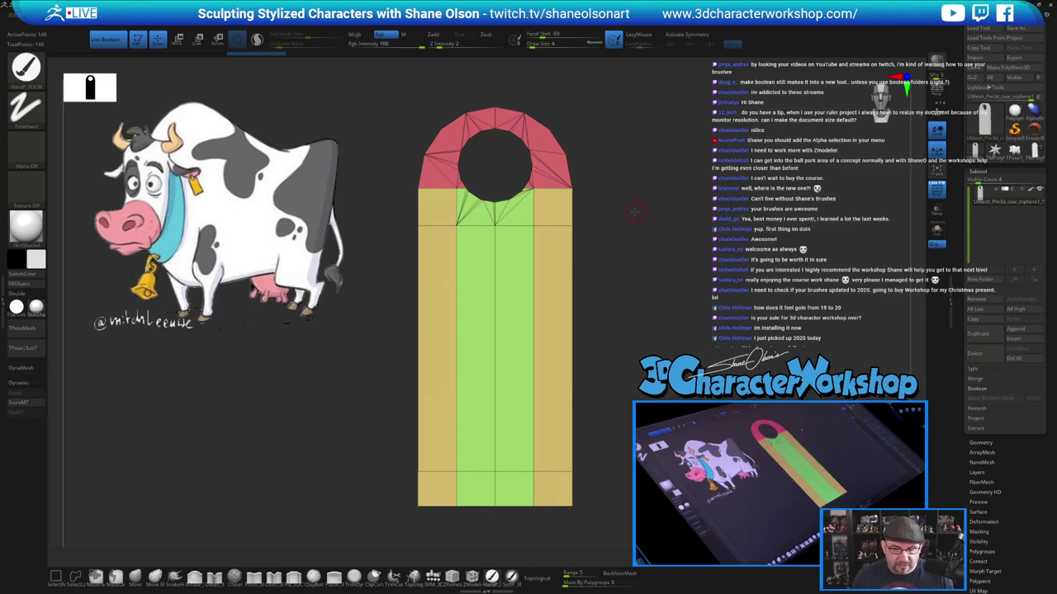
{"action": "left_click_drag", "start_coordinate": [635, 213], "coordinate": [634, 206], "text": "alt"}
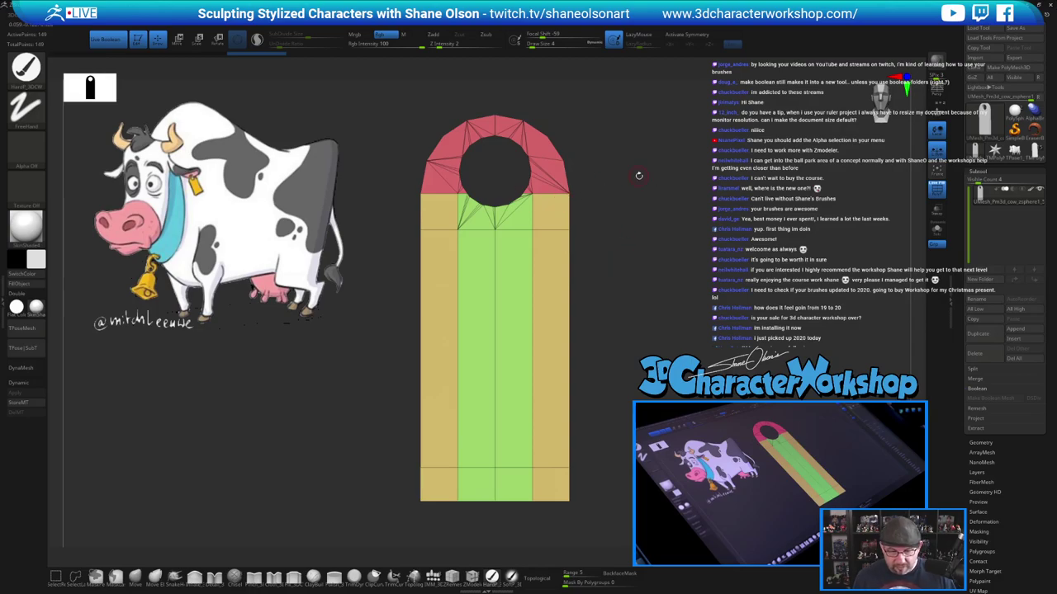
{"action": "key", "text": "w"}
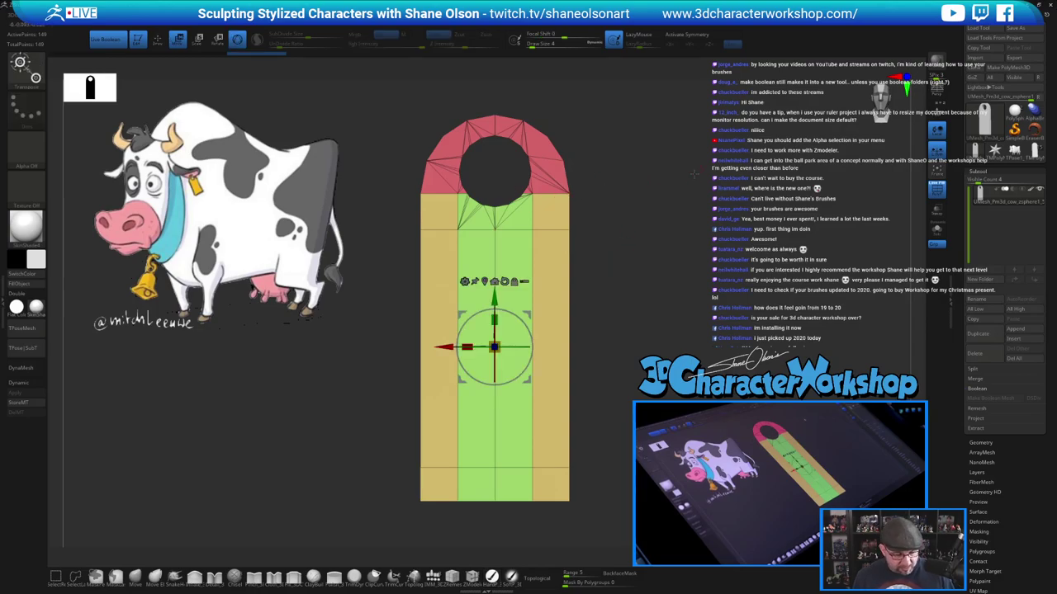
{"action": "right_click_drag", "start_coordinate": [694, 174], "coordinate": [859, 256], "text": "ctrl"}
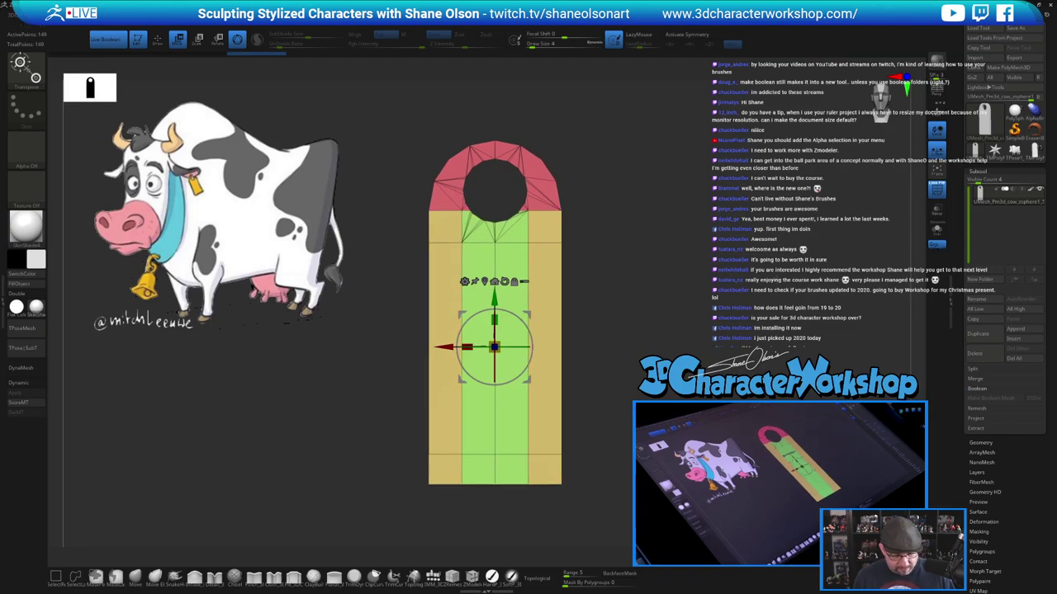
{"action": "key", "text": "space"}
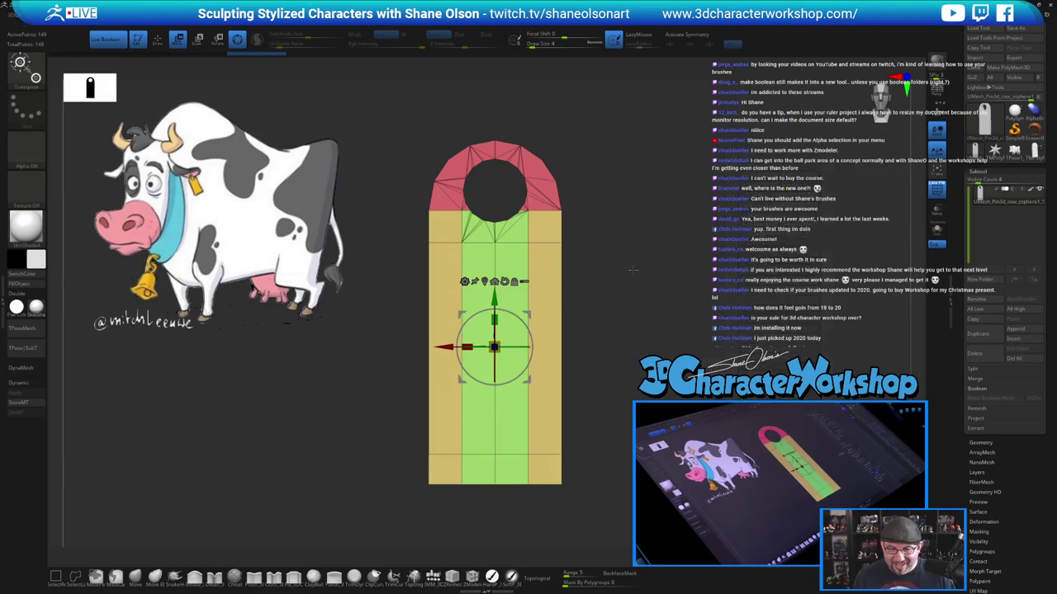
{"action": "key", "text": "x"}
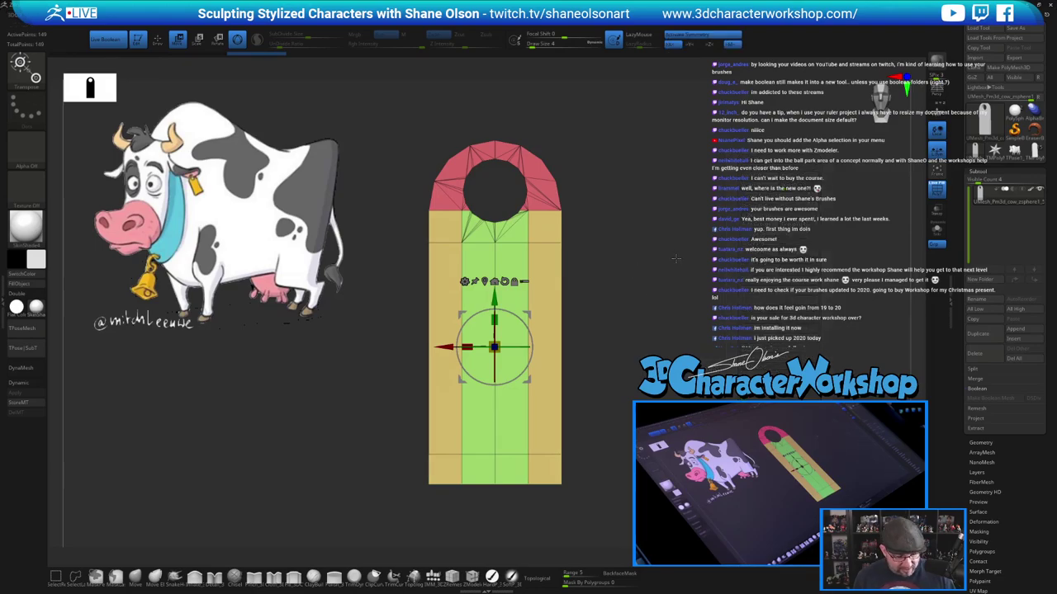
{"action": "key", "text": "q"}
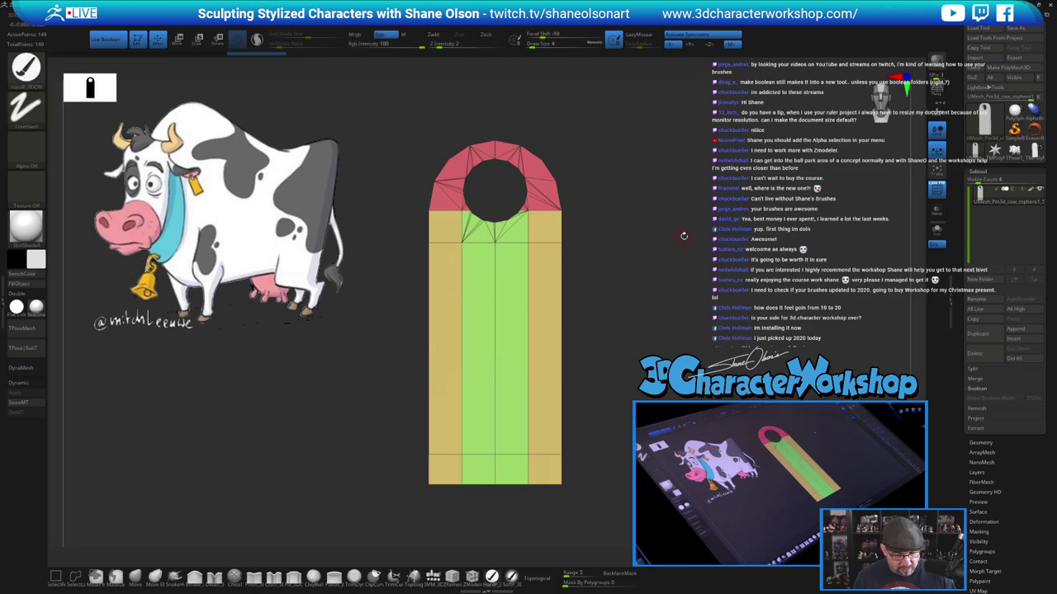
Try remeshing the tag with ZRemesher at its current settings, and undo the remesh
{"action": "key", "text": "space"}
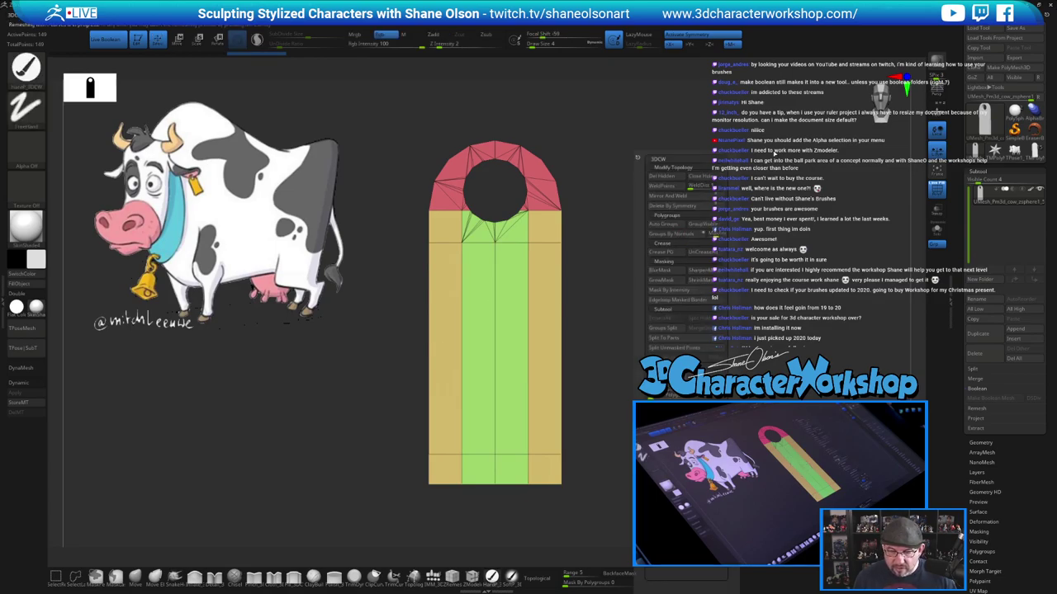
{"action": "left_click_drag", "start_coordinate": [740, 243], "coordinate": [716, 249]}
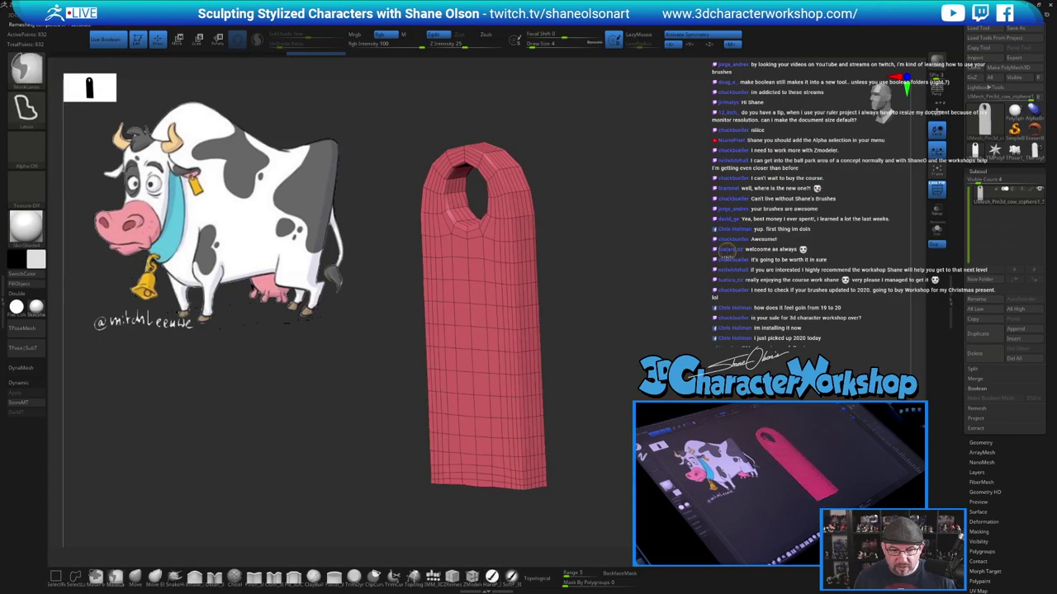
{"action": "key", "text": "ctrl+z"}
Open the ZRemesher settings under Geometry and regroup the tag's polygons with Groups By Normals
{"action": "key", "text": "space"}
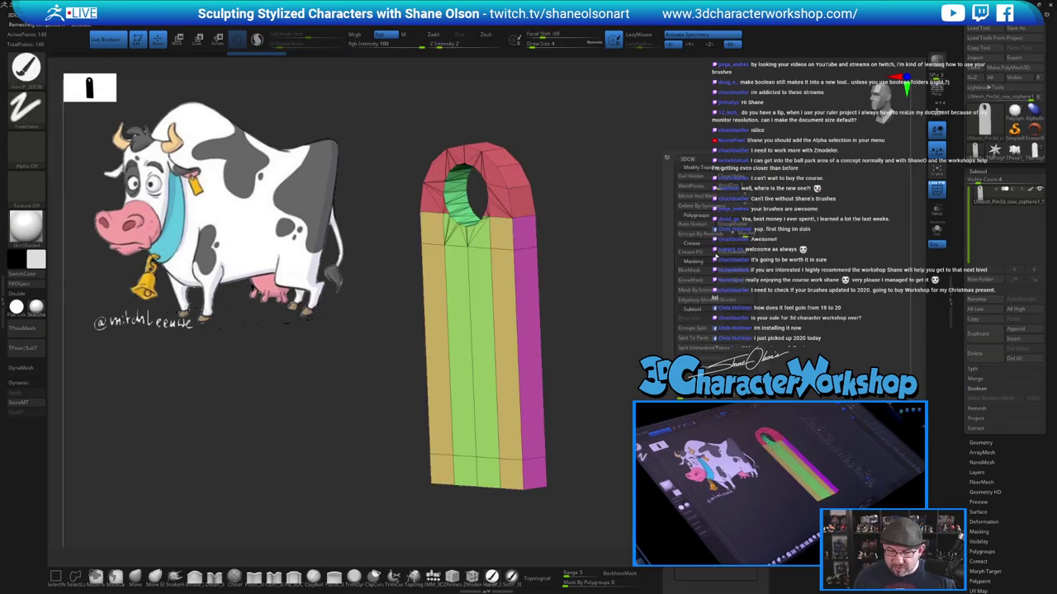
{"action": "left_click", "coordinate": [990, 441]}
{"action": "left_click", "coordinate": [989, 339]}
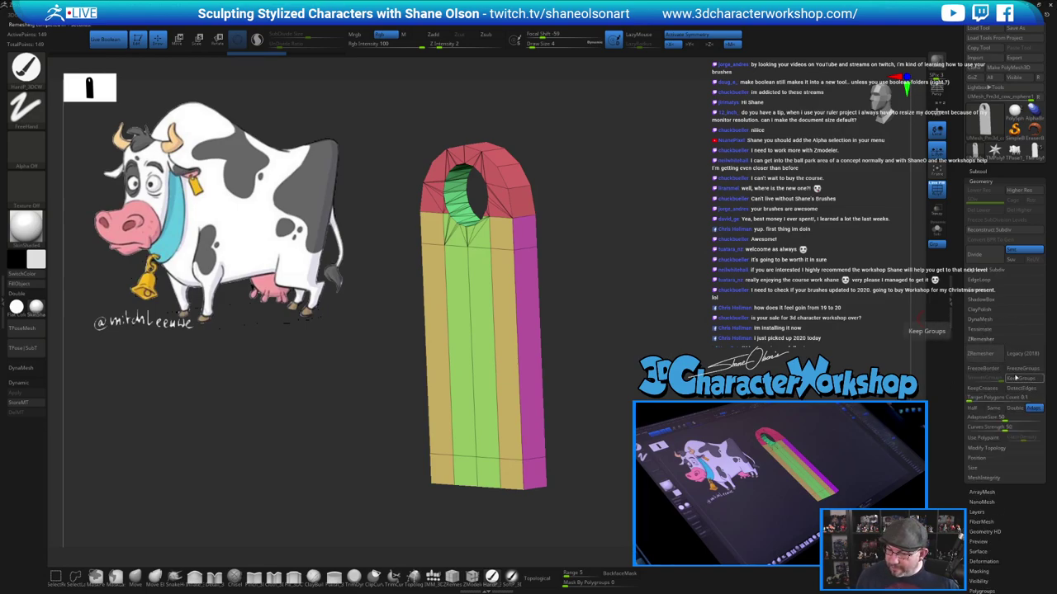
{"action": "left_click_drag", "start_coordinate": [597, 220], "coordinate": [602, 224]}
{"action": "key", "text": "1"}
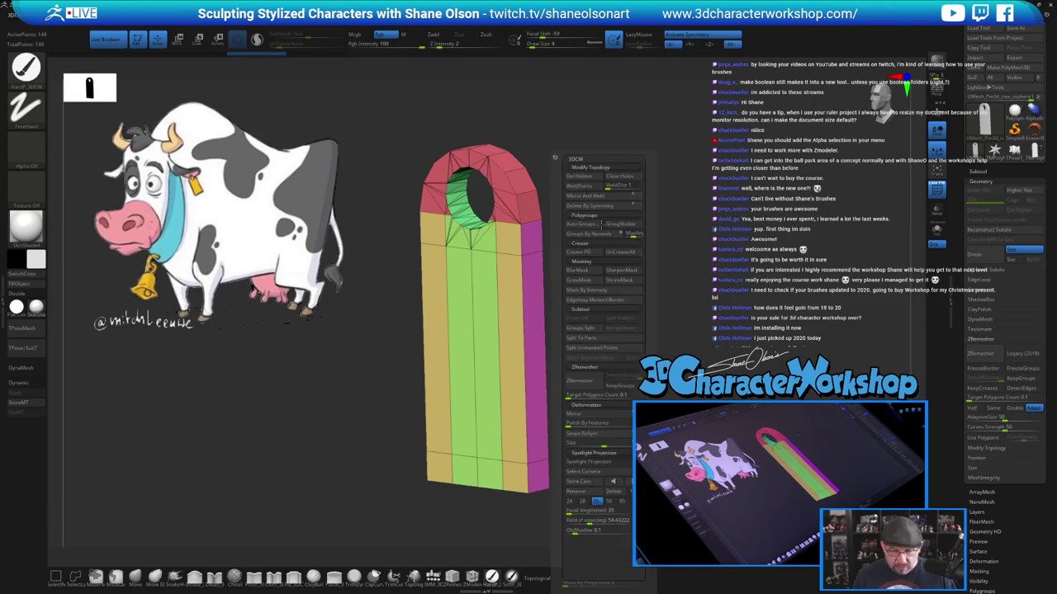
{"action": "left_click", "coordinate": [589, 233]}
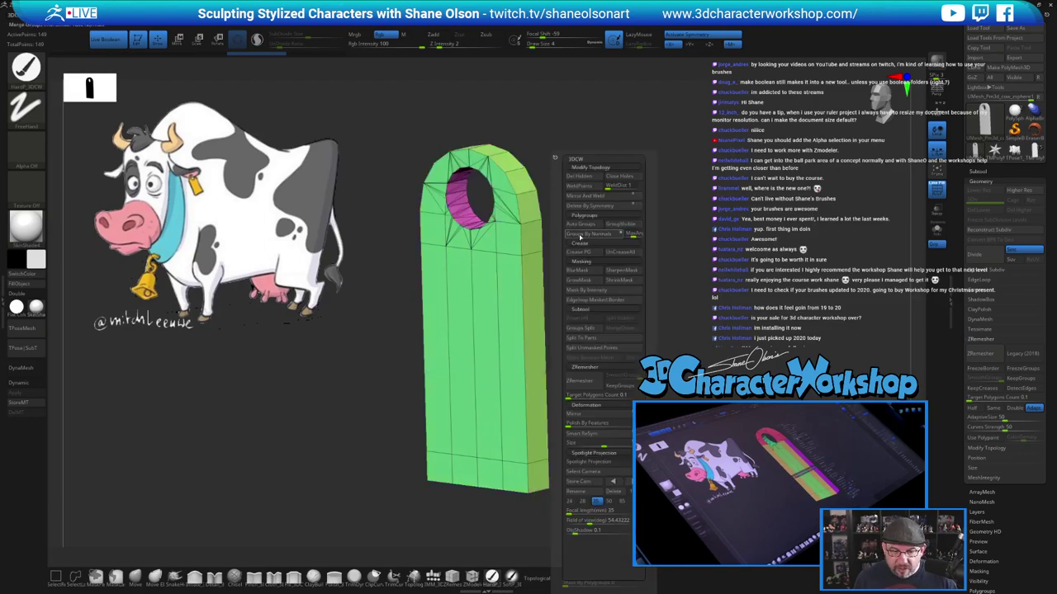
Enable Keep Groups and Detect Edges in the ZRemesher settings
{"action": "left_click_drag", "start_coordinate": [721, 214], "coordinate": [645, 236]}
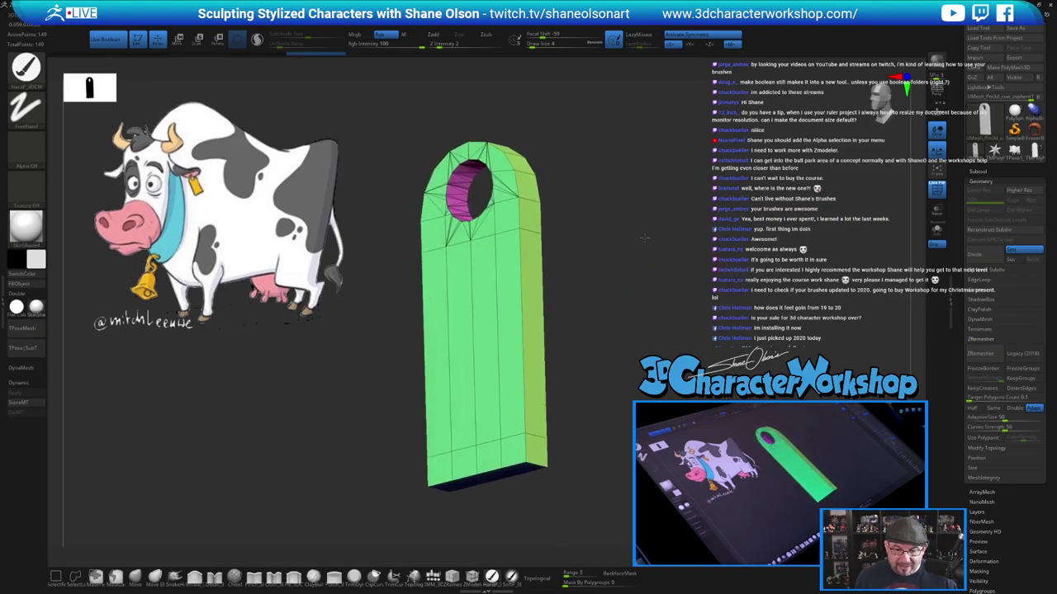
{"action": "left_click", "coordinate": [1029, 380]}
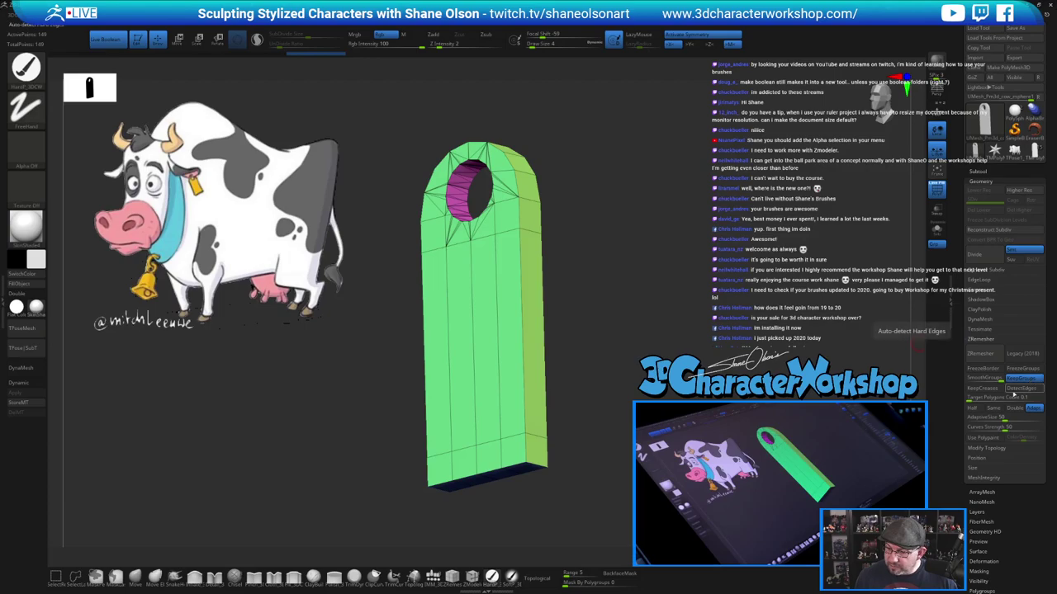
{"action": "left_click", "coordinate": [1014, 389]}
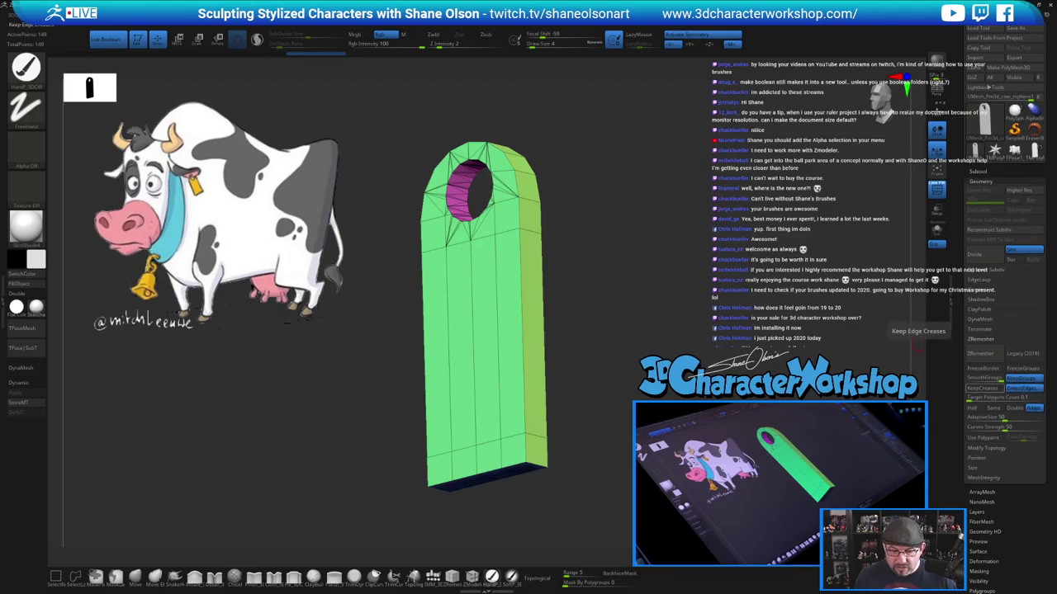
Crease the tag's polygroup borders with Crease PG and enable Keep Creases for ZRemesher
{"action": "key", "text": "space"}
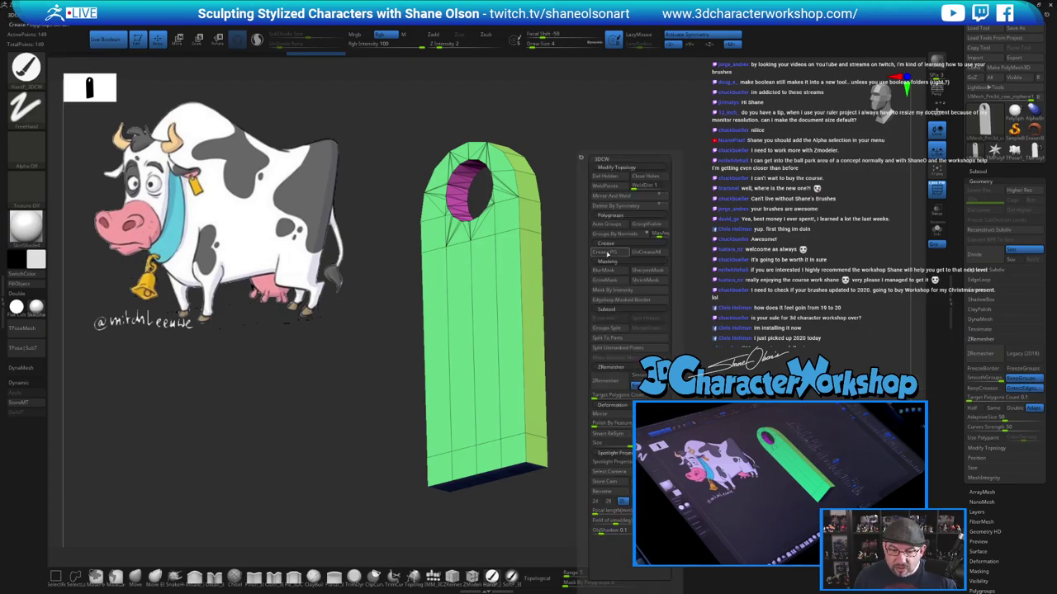
{"action": "left_click", "coordinate": [607, 255]}
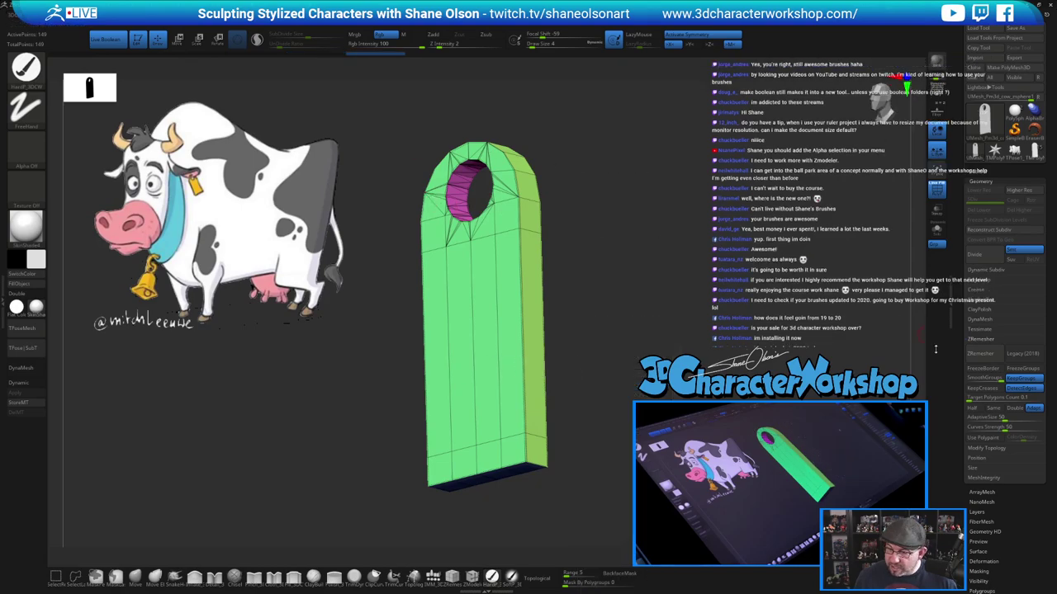
{"action": "left_click_drag", "start_coordinate": [721, 287], "coordinate": [692, 293]}
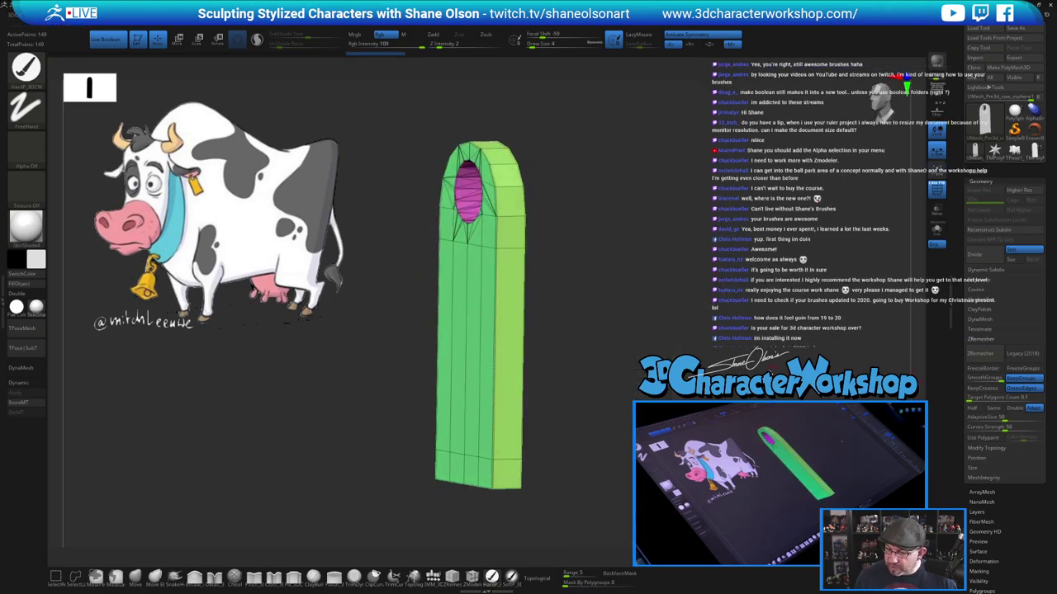
{"action": "left_click_drag", "start_coordinate": [825, 376], "coordinate": [954, 389]}
{"action": "left_click", "coordinate": [979, 388]}
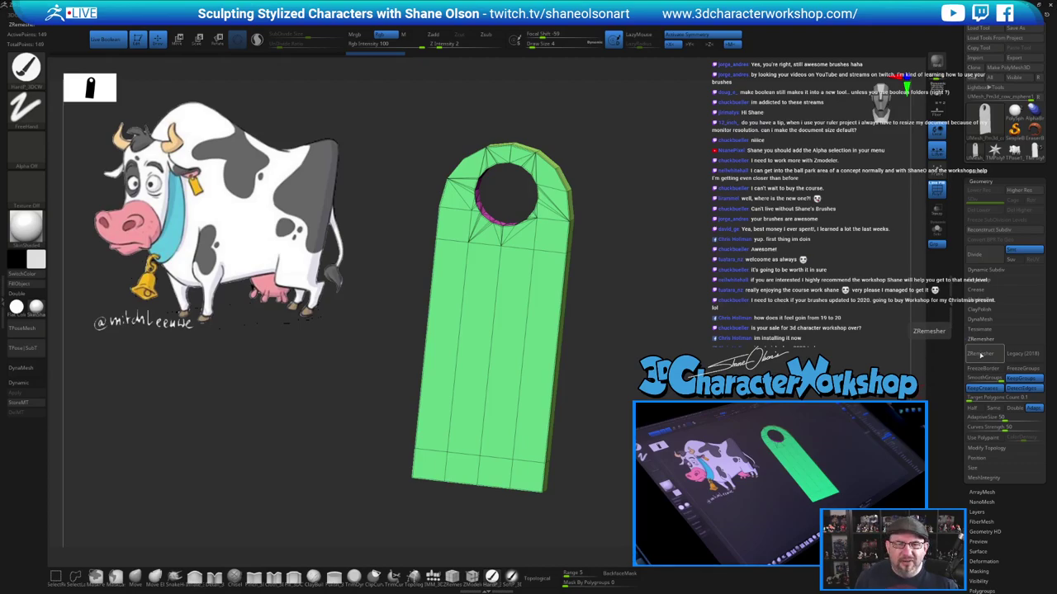
Try remeshing the tag with ZRemesher at a 0.1 target polygon count with DetectEdges enabled
{"action": "left_click", "coordinate": [980, 354]}
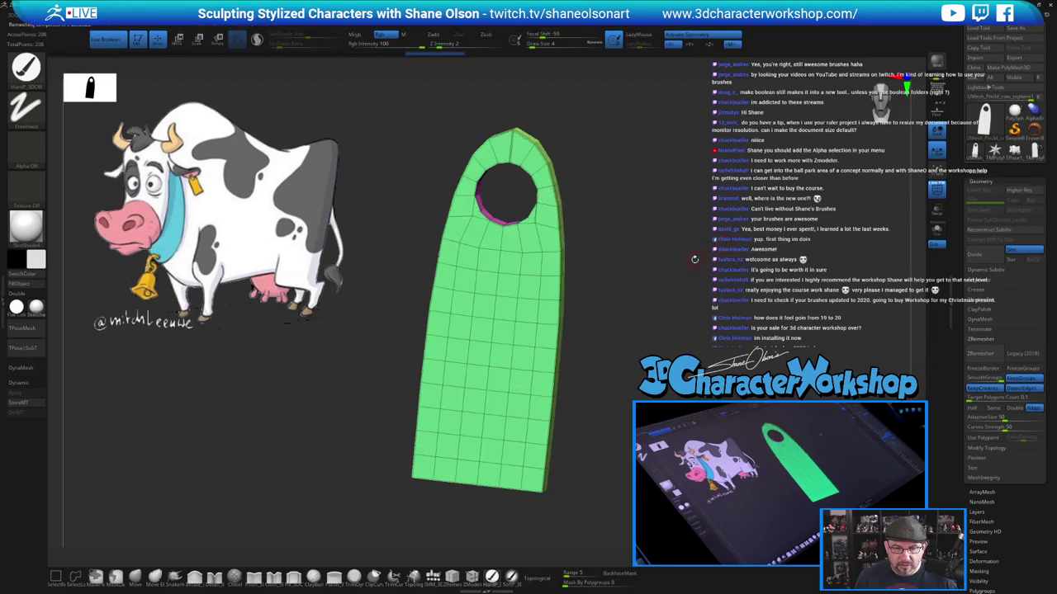
{"action": "key", "text": "ctrl+z"}
{"action": "left_click_drag", "start_coordinate": [672, 218], "coordinate": [637, 220]}
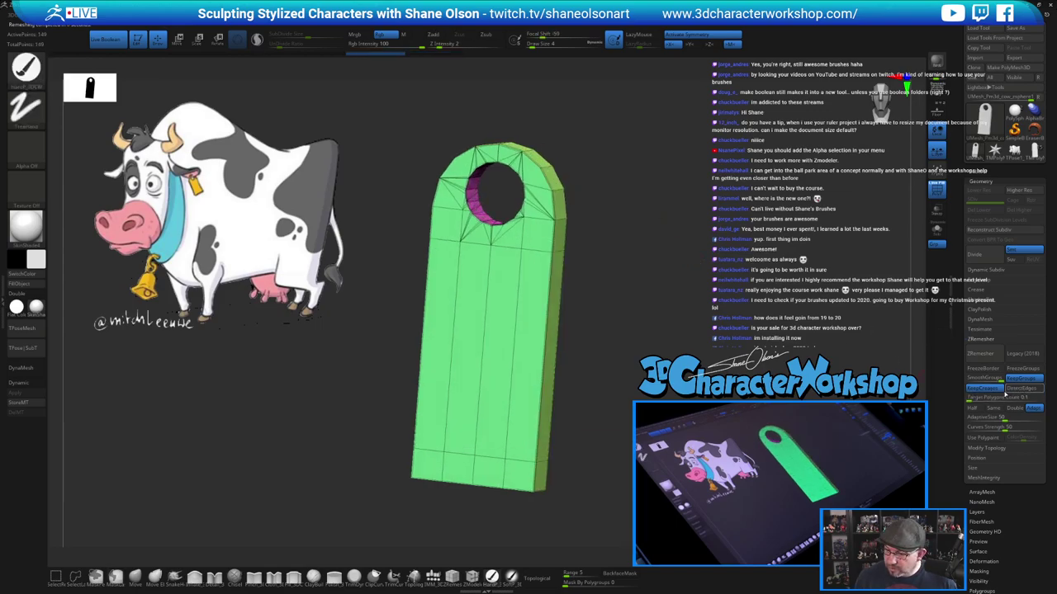
Try remeshing the tag with DetectEdges disabled and KeepCreases still enabled
{"action": "left_click", "coordinate": [982, 357]}
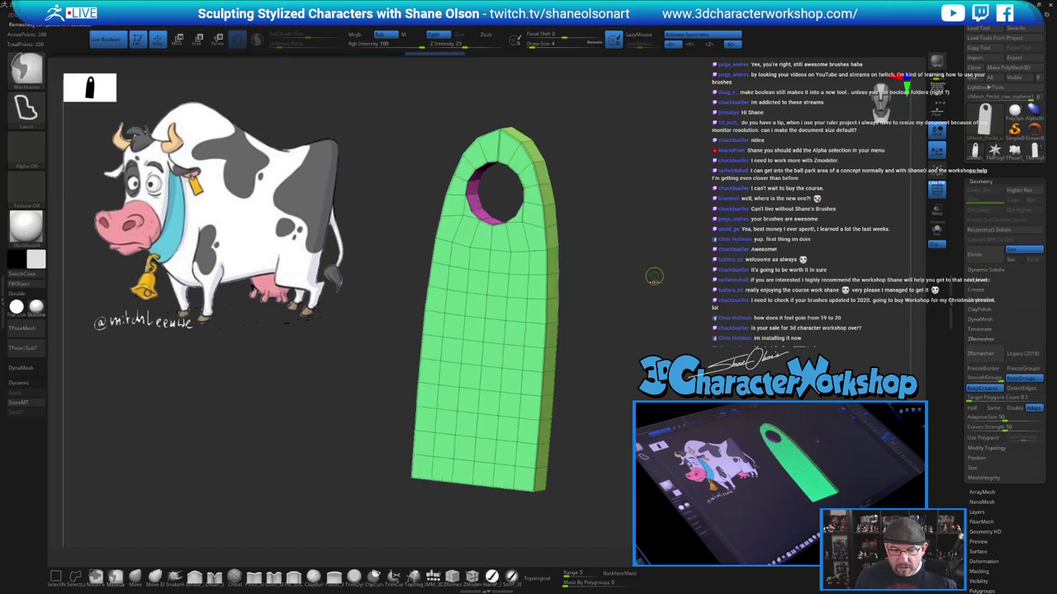
{"action": "key", "text": "ctrl+z"}
{"action": "left_click_drag", "start_coordinate": [655, 238], "coordinate": [748, 359], "text": "alt"}
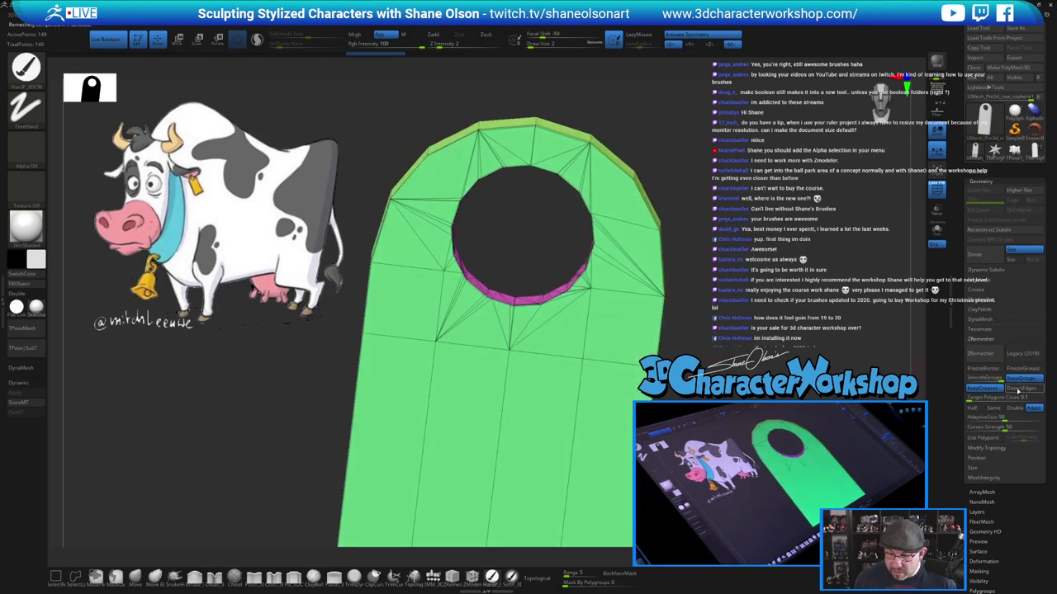
Disable KeepCreases and try remeshing the tag at a 0.1 target polygon count, checking the contour around the hole before undoing the remesh
{"action": "left_click", "coordinate": [991, 389]}
{"action": "left_click", "coordinate": [983, 356]}
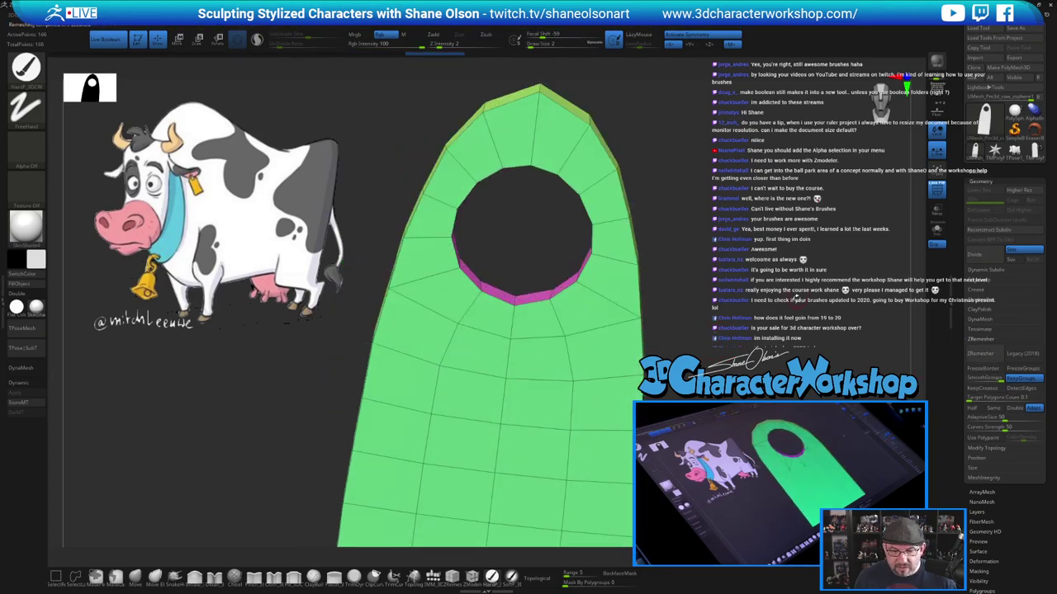
{"action": "mouse_move", "coordinate": [790, 319]}
{"action": "left_mouse_down"}
{"action": "mouse_move", "coordinate": [759, 324]}
{"action": "mouse_move", "coordinate": [775, 310]}
{"action": "left_mouse_up"}
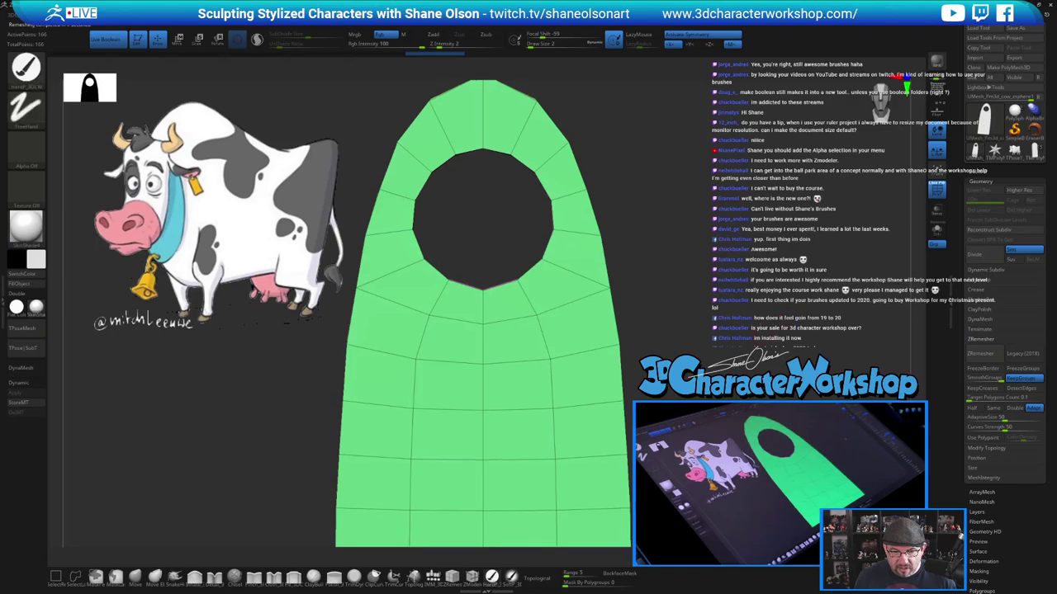
{"action": "left_click_drag", "start_coordinate": [643, 487], "coordinate": [569, 297], "text": "alt"}
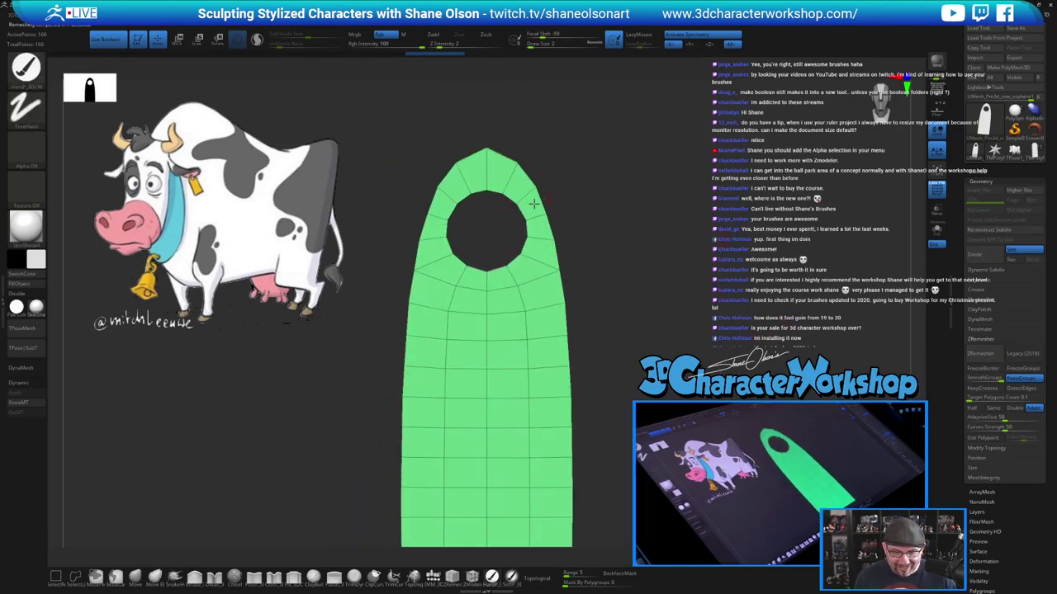
{"action": "key", "text": "ctrl+z"}
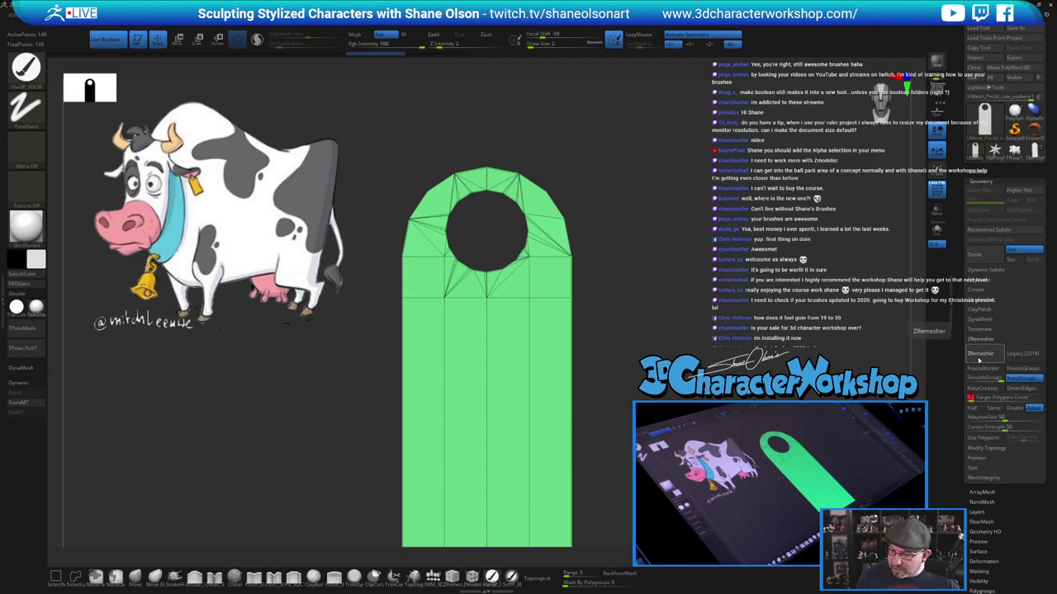
Try remeshing the tag at a 0.2 target polygon count, masking and unmasking the rounded end around the hole before undoing the remesh
{"action": "left_click", "coordinate": [979, 359]}
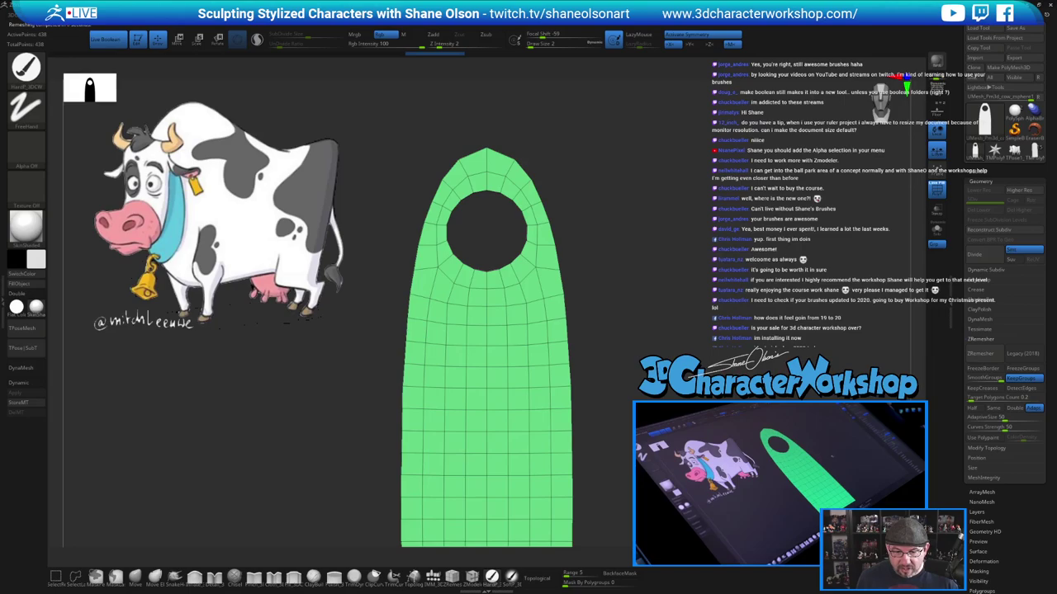
{"action": "mouse_move", "coordinate": [654, 256]}
{"action": "left_mouse_down"}
{"action": "mouse_move", "coordinate": [512, 246]}
{"action": "mouse_move", "coordinate": [607, 241]}
{"action": "mouse_move", "coordinate": [576, 235]}
{"action": "mouse_move", "coordinate": [664, 211]}
{"action": "left_mouse_up"}
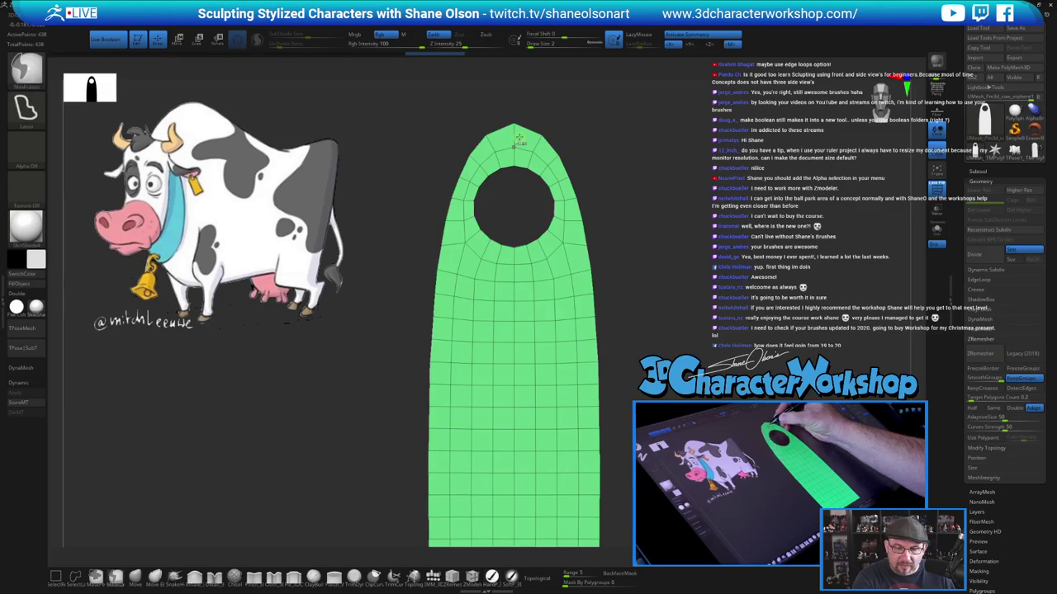
{"action": "mouse_move", "coordinate": [517, 137]}
{"action": "left_mouse_down", "text": "ctrl"}
{"action": "mouse_move", "coordinate": [472, 166]}
{"action": "mouse_move", "coordinate": [456, 215]}
{"action": "mouse_move", "coordinate": [487, 272]}
{"action": "mouse_move", "coordinate": [561, 264]}
{"action": "mouse_move", "coordinate": [578, 229]}
{"action": "mouse_move", "coordinate": [563, 174]}
{"action": "mouse_move", "coordinate": [516, 136]}
{"action": "left_mouse_up", "text": "ctrl"}
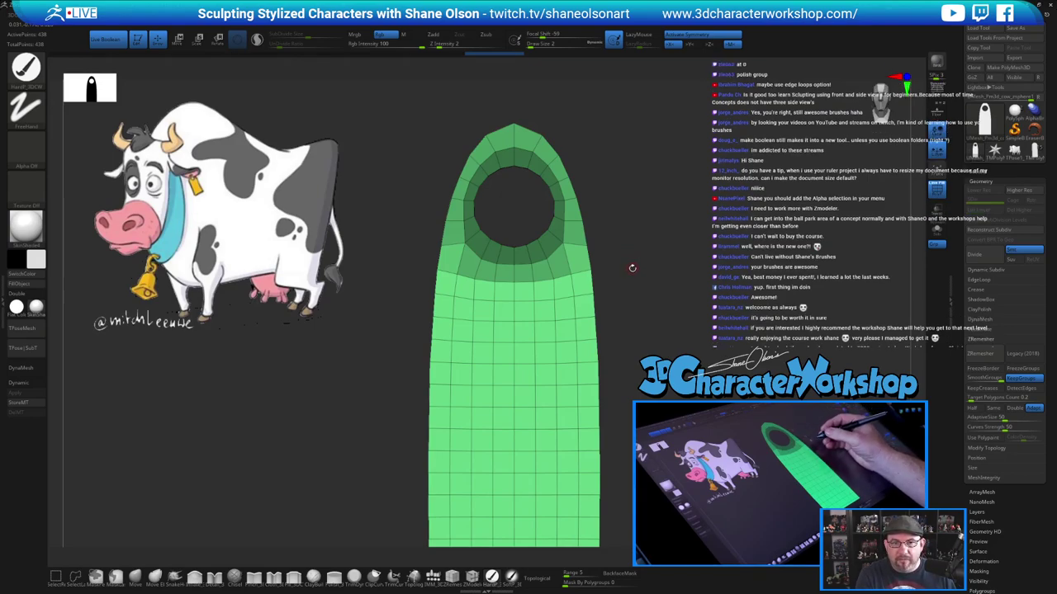
{"action": "key", "text": "ctrl"}
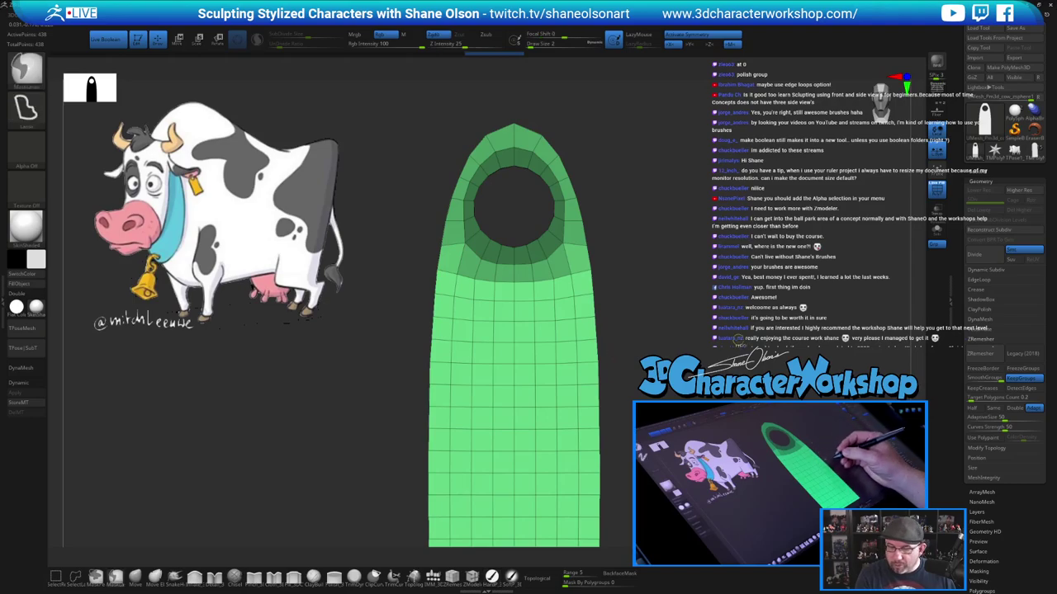
{"action": "left_click_drag", "start_coordinate": [742, 363], "coordinate": [737, 367], "text": "ctrl"}
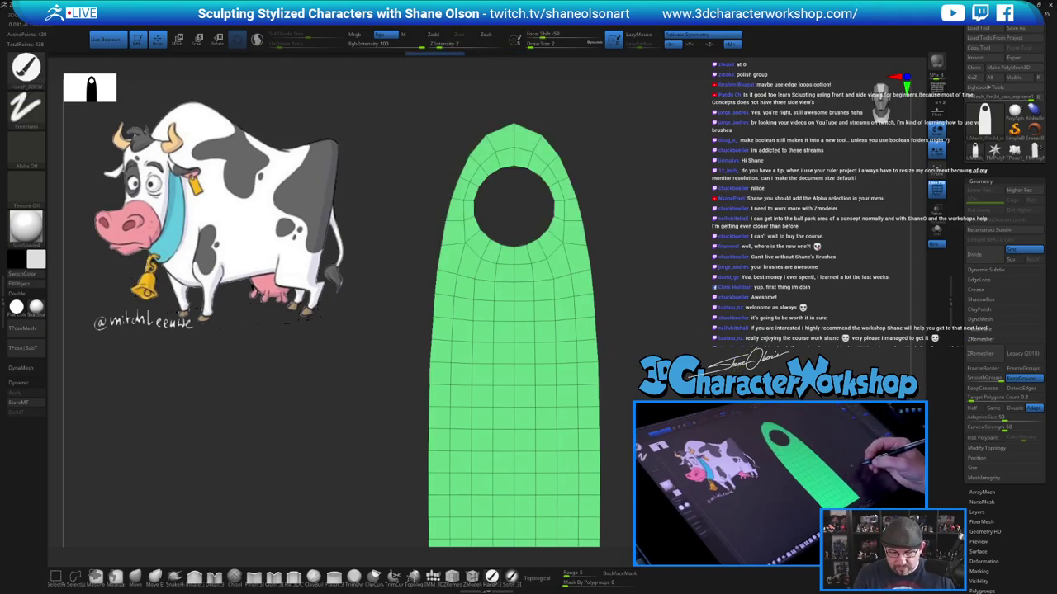
{"action": "key", "text": "ctrl+z"}
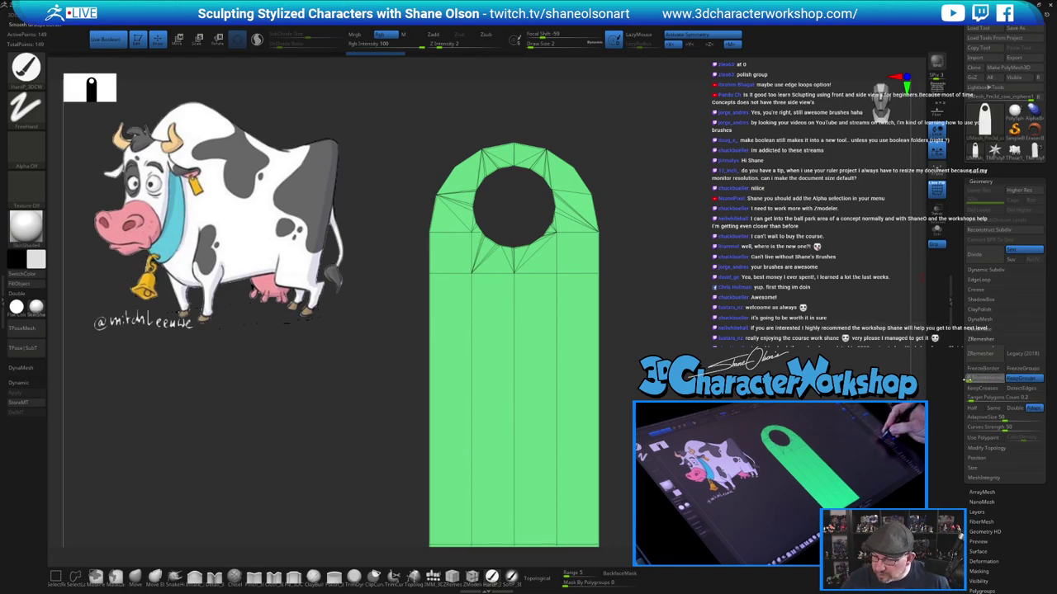
Lower SmoothGroups to its minimum and try ZRemesher on the tag at a 0.2 target polygon count, inspecting the mesh before undoing the remesh
{"action": "left_click", "coordinate": [984, 357]}
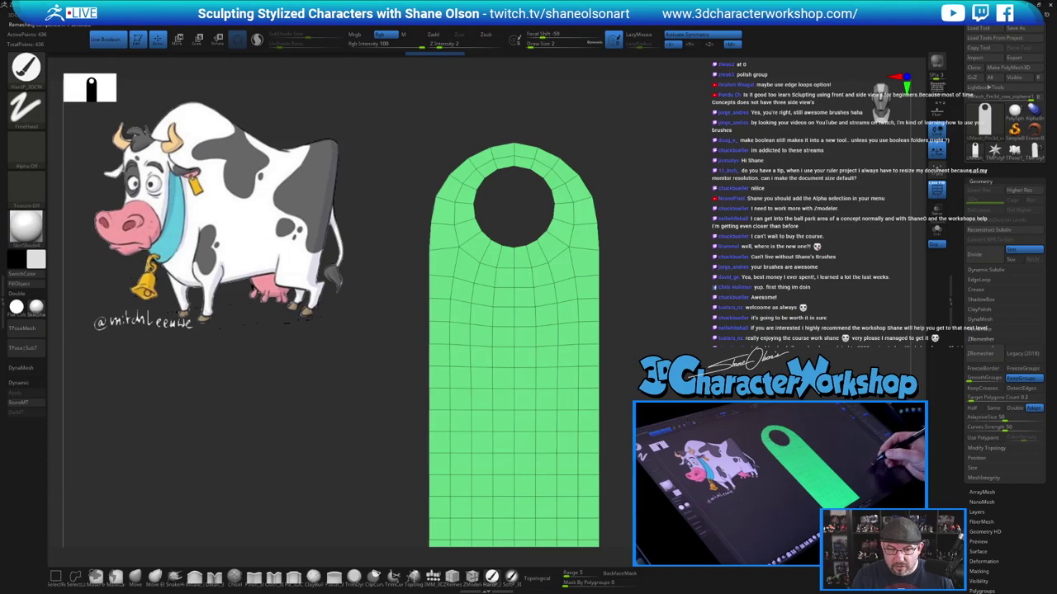
{"action": "left_click_drag", "start_coordinate": [710, 379], "coordinate": [644, 380]}
{"action": "mouse_move", "coordinate": [624, 528]}
{"action": "left_mouse_down", "text": "alt"}
{"action": "mouse_move", "coordinate": [624, 565]}
{"action": "mouse_move", "coordinate": [606, 518]}
{"action": "left_mouse_up", "text": "alt"}
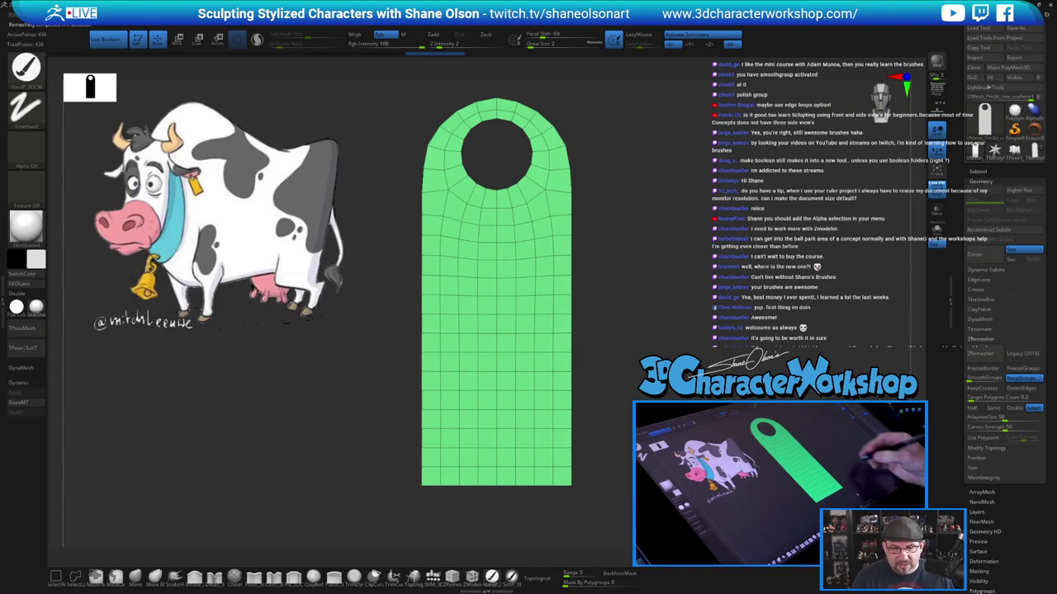
{"action": "left_click_drag", "start_coordinate": [702, 363], "coordinate": [674, 371]}
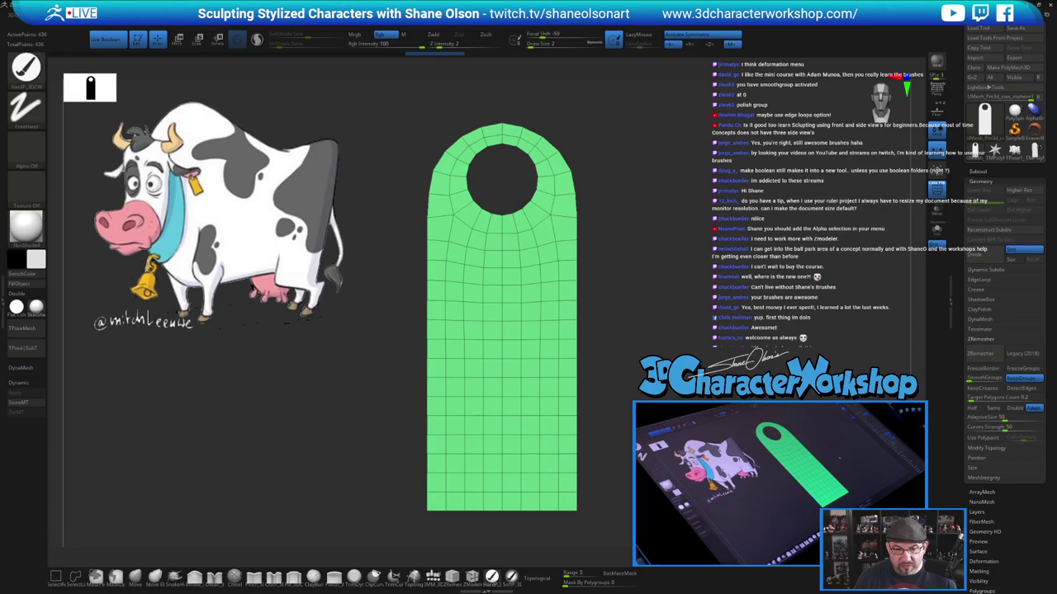
{"action": "left_click_drag", "start_coordinate": [727, 388], "coordinate": [596, 380], "text": "alt"}
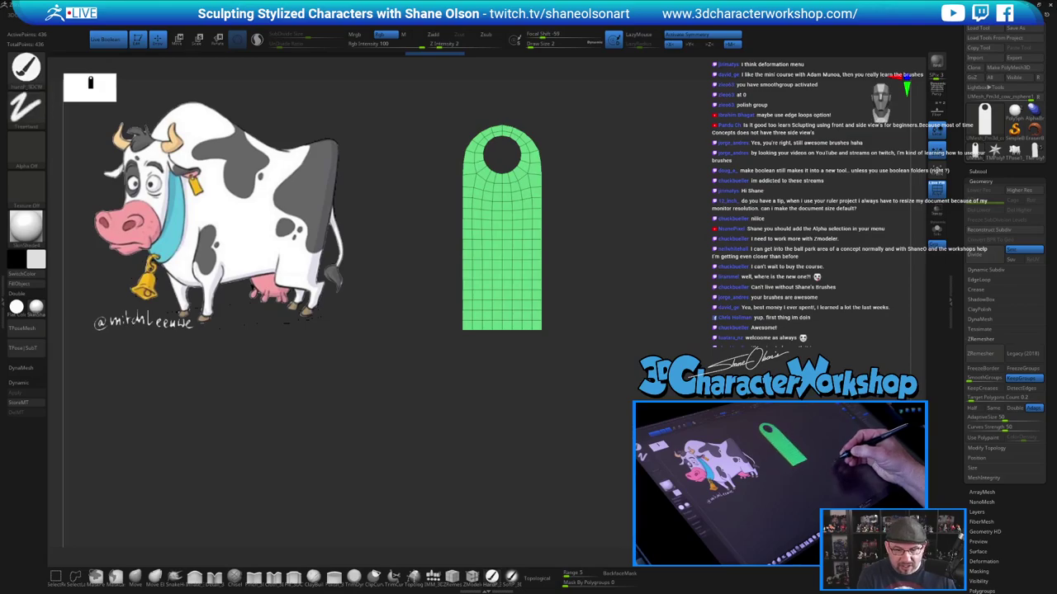
{"action": "left_click_drag", "start_coordinate": [661, 378], "coordinate": [646, 429], "text": "alt"}
{"action": "key", "text": "ctrl+z"}
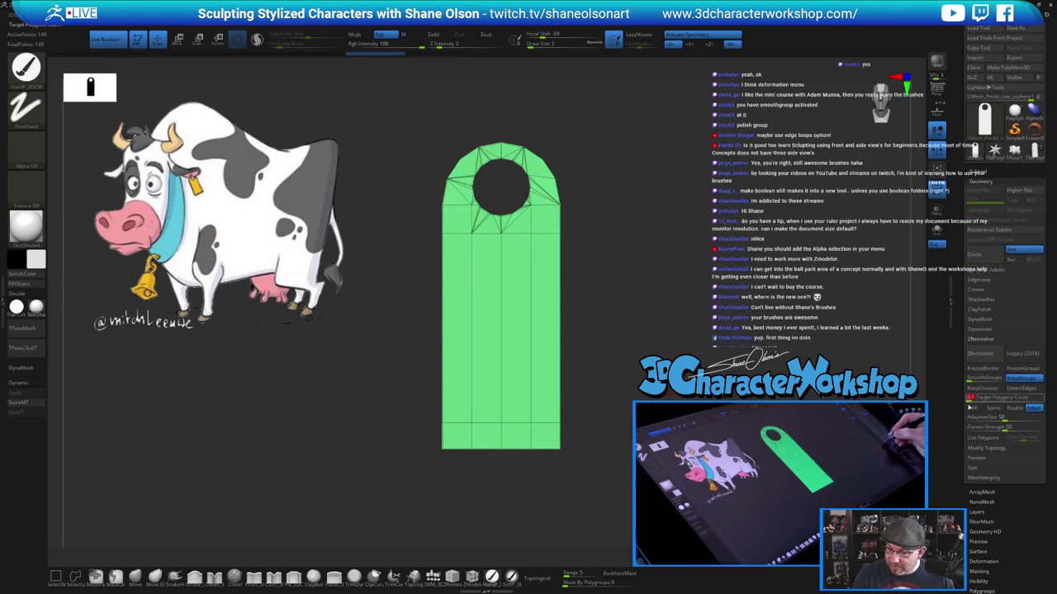
Try remeshing the tag at a 0.1 target polygon count with SmoothGroups kept at its minimum
{"action": "left_click", "coordinate": [980, 353]}
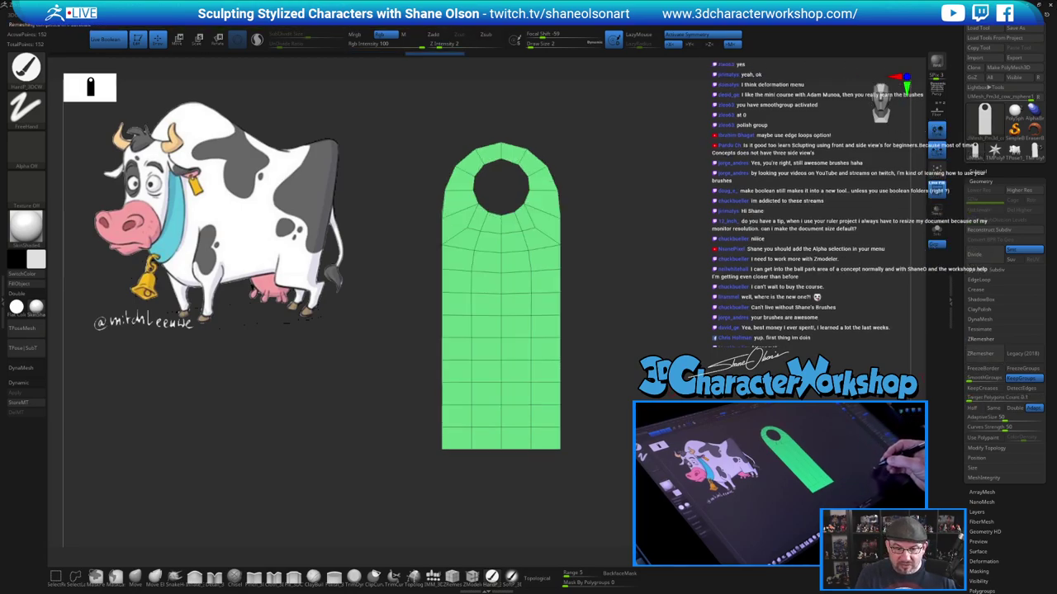
{"action": "key", "text": "ctrl"}
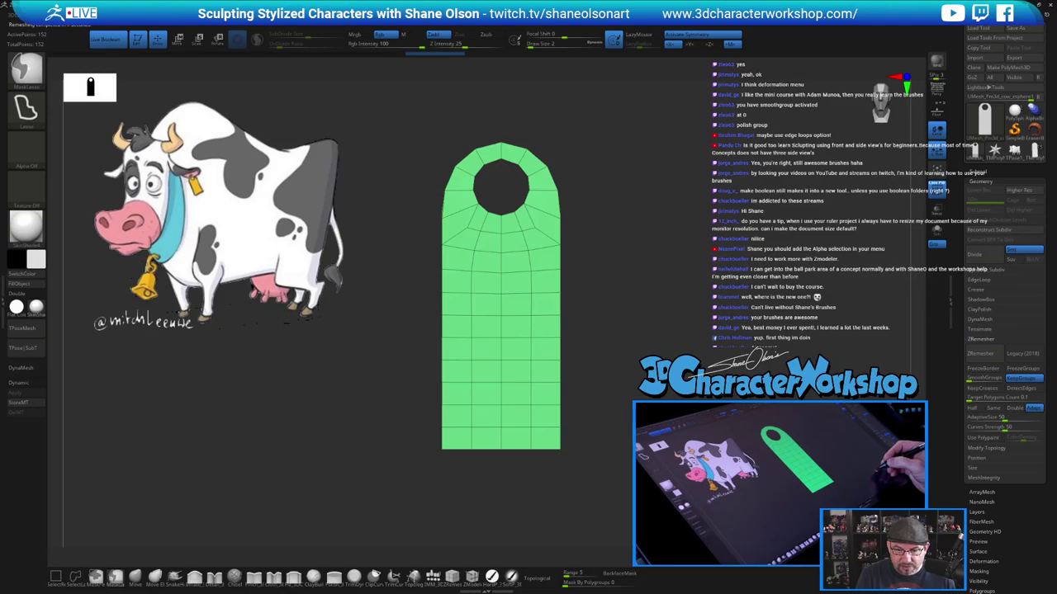
{"action": "key", "text": "ctrl+z"}
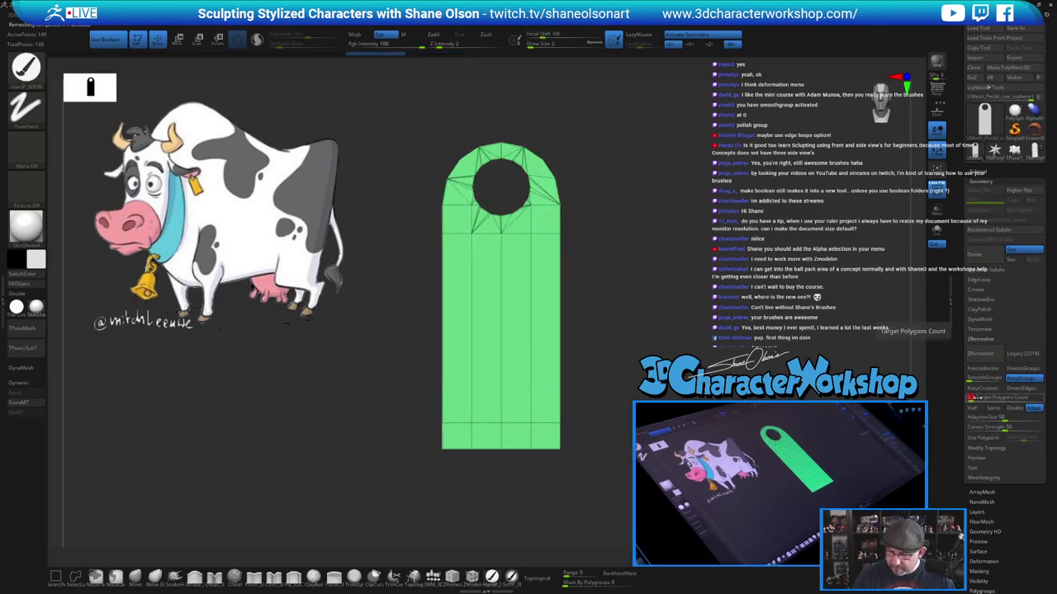
Remesh the tag with ZRemesher at a 0.2 target polygon count and check its front and side
{"action": "left_click", "coordinate": [985, 356]}
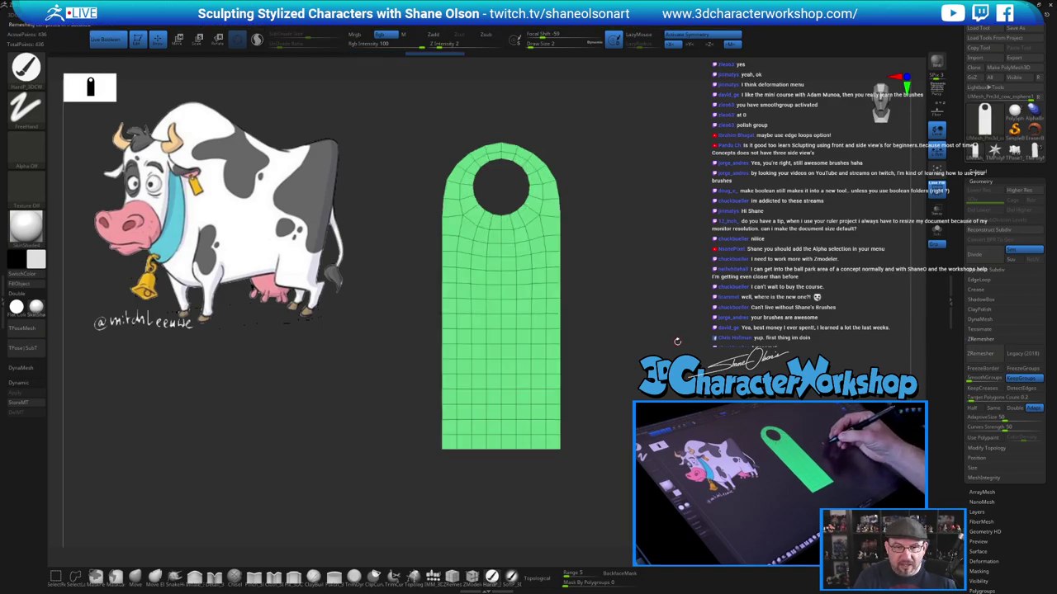
{"action": "left_click_drag", "start_coordinate": [677, 341], "coordinate": [619, 333], "text": "alt"}
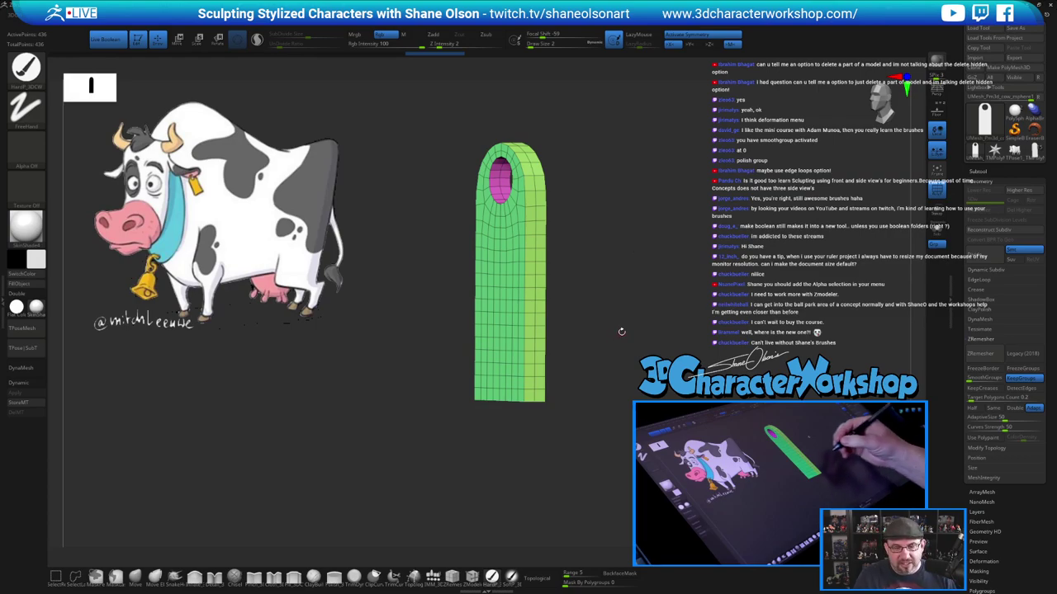
{"action": "mouse_move", "coordinate": [621, 331]}
{"action": "left_mouse_down"}
{"action": "mouse_move", "coordinate": [645, 332]}
{"action": "mouse_move", "coordinate": [634, 331]}
{"action": "mouse_move", "coordinate": [628, 284]}
{"action": "mouse_move", "coordinate": [625, 303]}
{"action": "mouse_move", "coordinate": [637, 306]}
{"action": "mouse_move", "coordinate": [624, 300]}
{"action": "mouse_move", "coordinate": [619, 322]}
{"action": "left_mouse_up"}
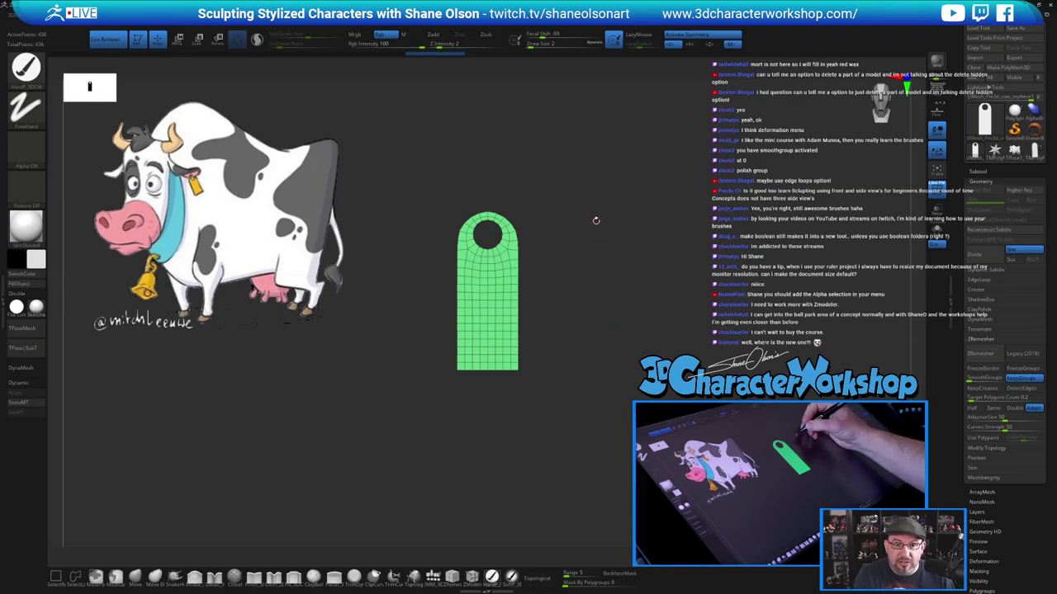
{"action": "mouse_move", "coordinate": [590, 254]}
{"action": "left_mouse_down", "text": "alt"}
{"action": "mouse_move", "coordinate": [591, 238]}
{"action": "mouse_move", "coordinate": [589, 256]}
{"action": "left_mouse_up", "text": "alt"}
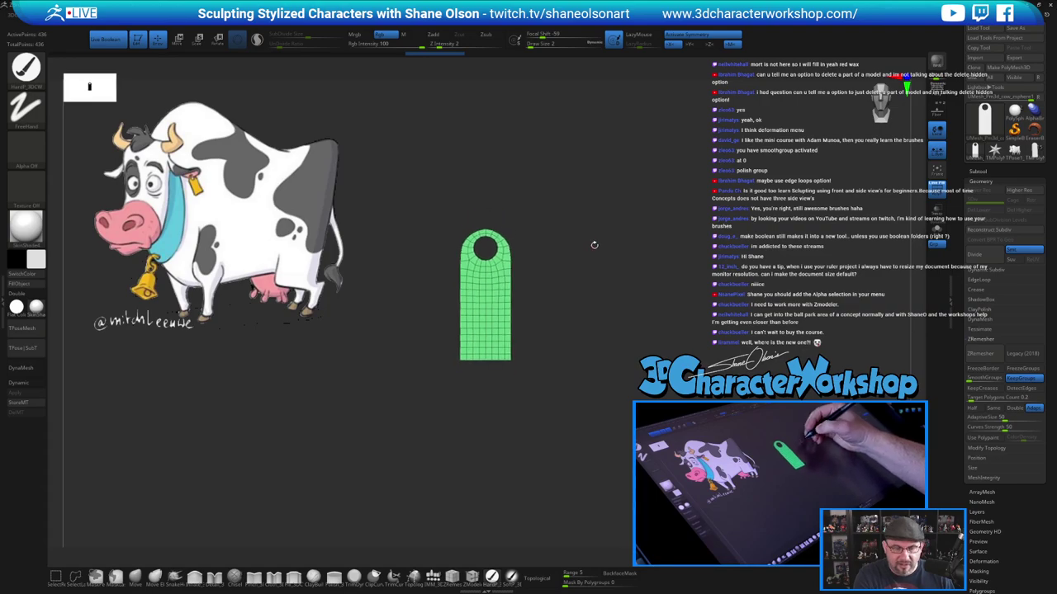
{"action": "key", "text": "3"}
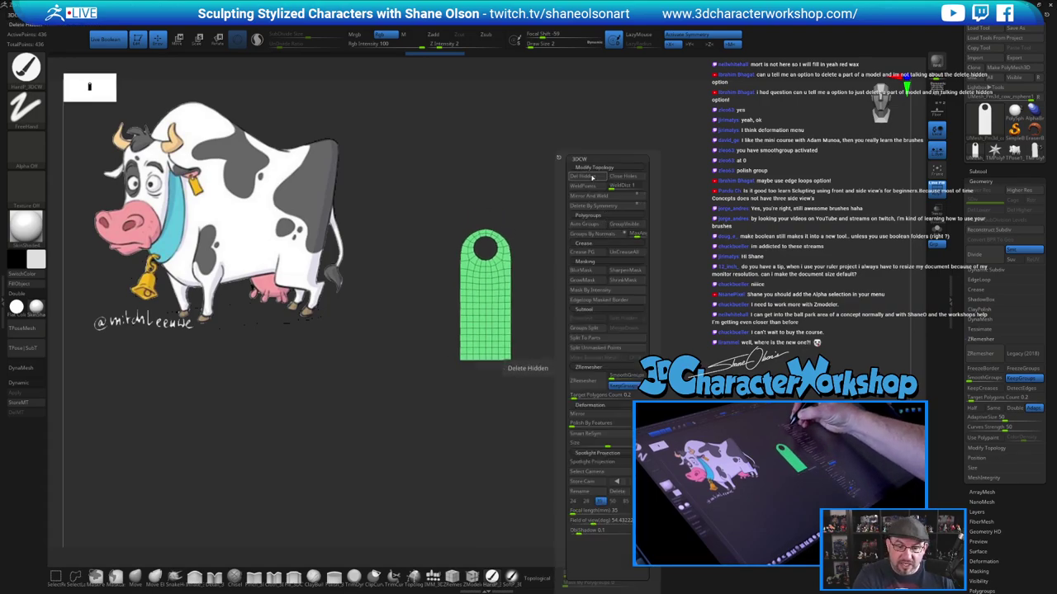
{"action": "key", "text": "ctrl"}
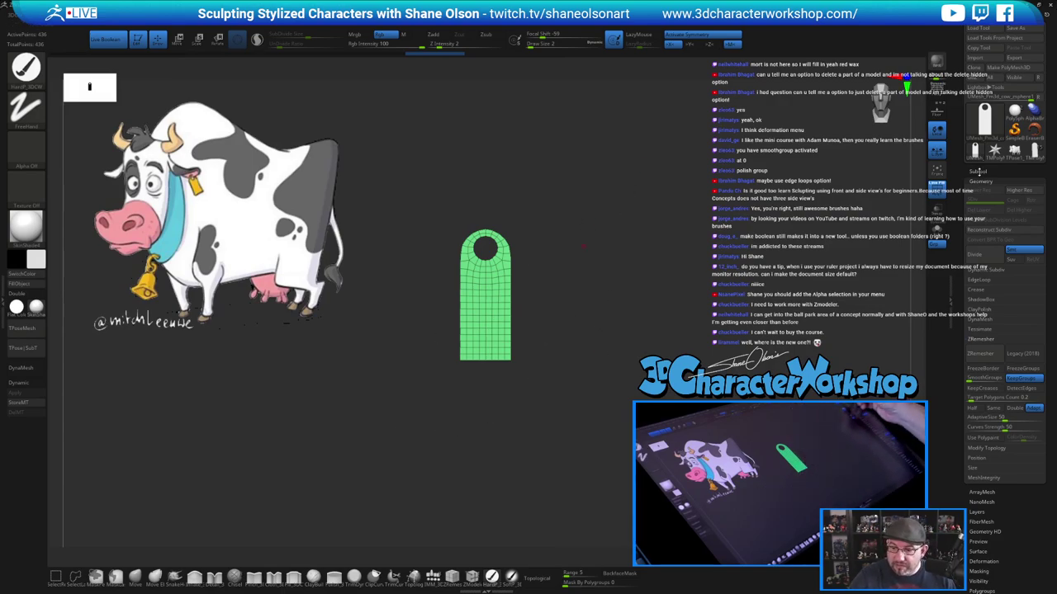
Show the tag's subtool list and switch to the full cow model with the TMPolyMesh_2 subtool active
{"action": "left_click", "coordinate": [978, 171]}
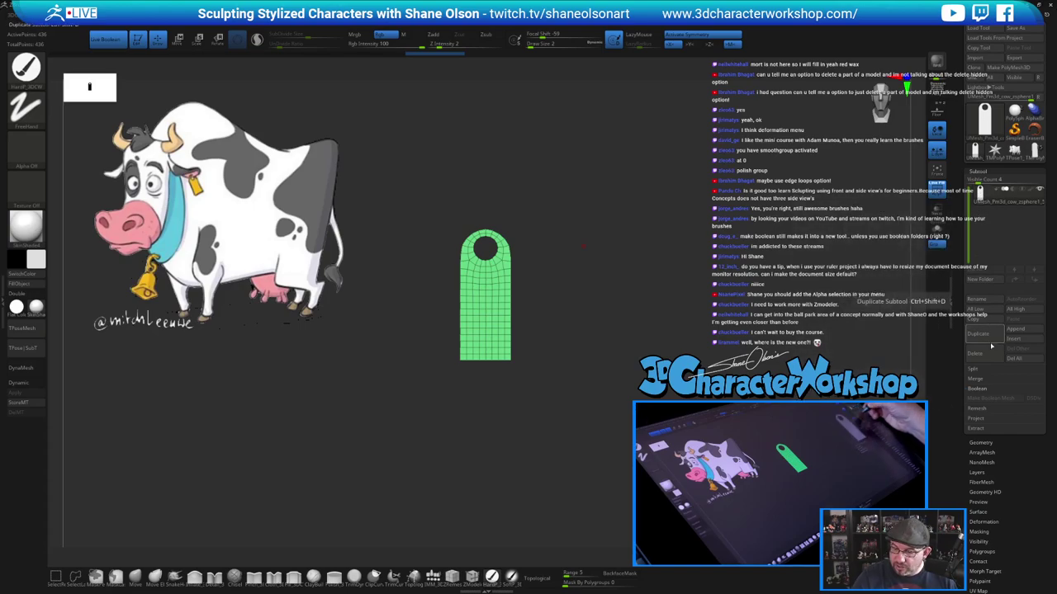
{"action": "mouse_move", "coordinate": [989, 194]}
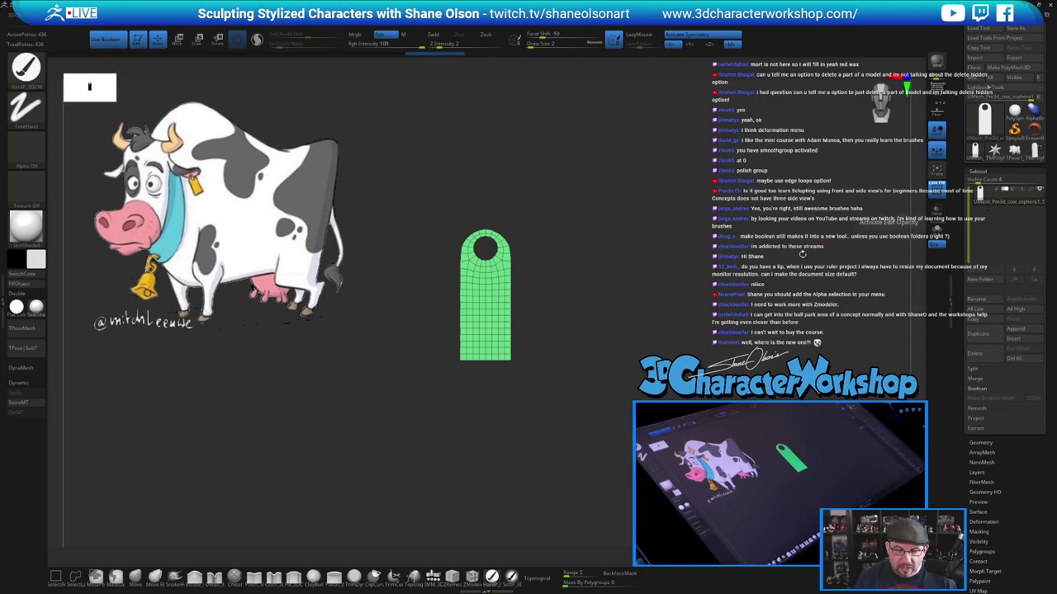
{"action": "left_click_drag", "start_coordinate": [638, 264], "coordinate": [643, 255], "text": "alt"}
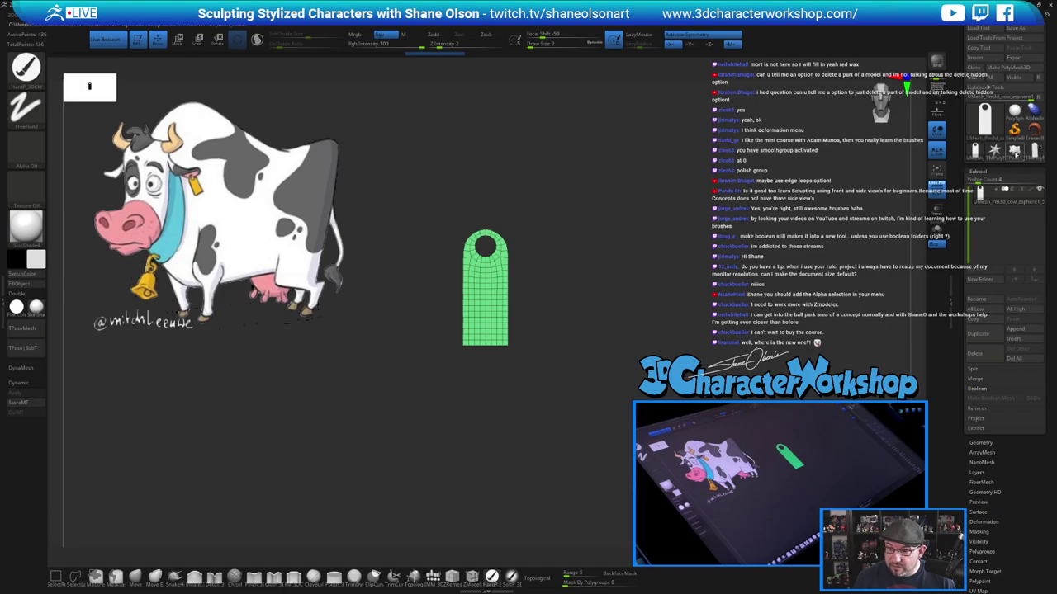
{"action": "left_click", "coordinate": [1015, 153]}
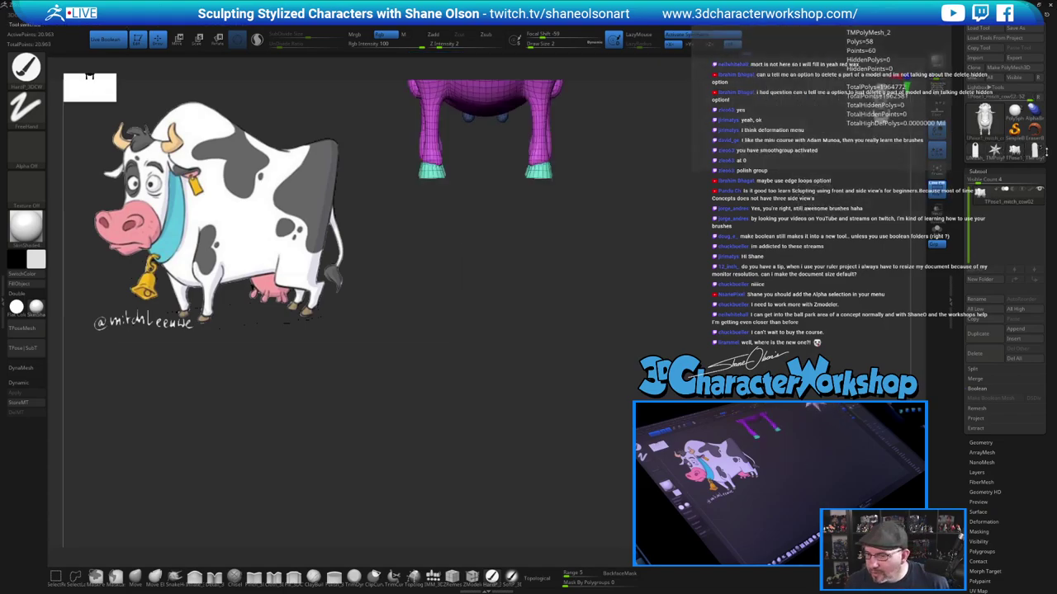
{"action": "left_click", "coordinate": [1035, 151]}
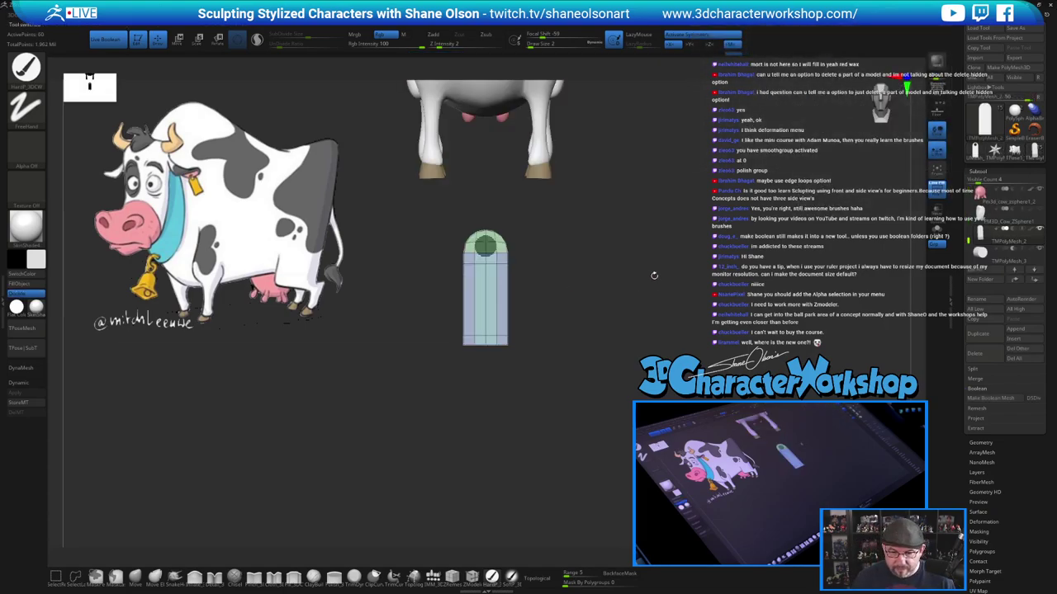
Append the remeshed tag with the hole to the cow model and make that new subtool active
{"action": "left_click_drag", "start_coordinate": [650, 182], "coordinate": [586, 340], "text": "alt"}
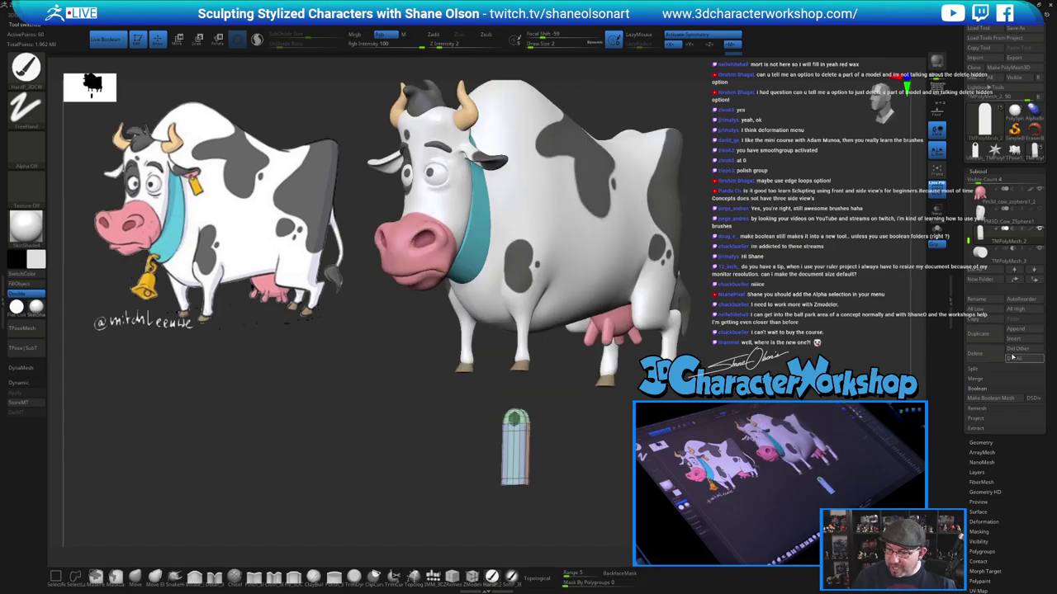
{"action": "left_click", "coordinate": [1017, 329]}
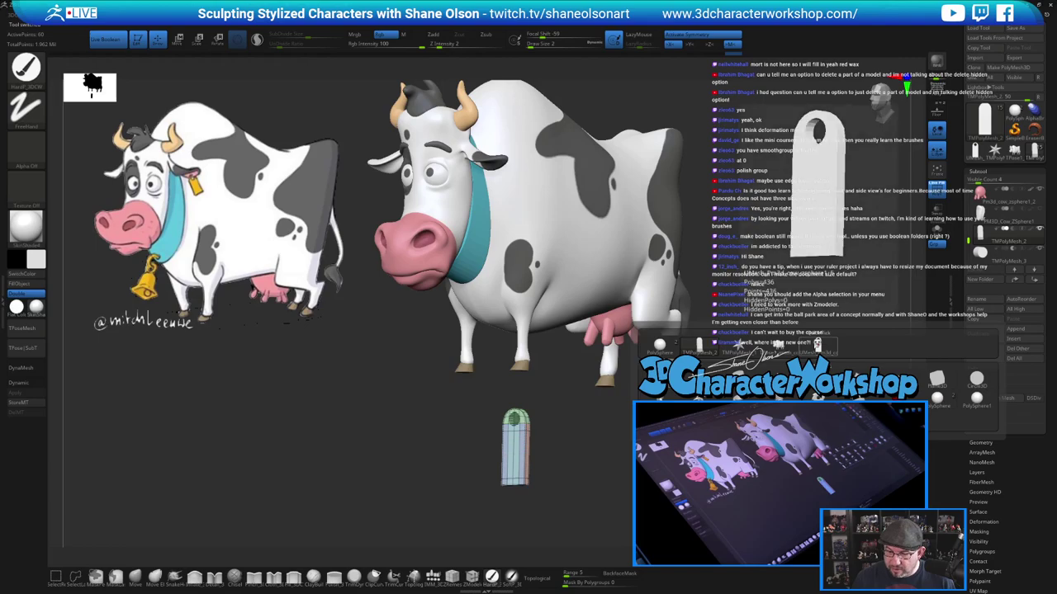
{"action": "left_click", "coordinate": [817, 346]}
{"action": "left_click_drag", "start_coordinate": [570, 438], "coordinate": [607, 437]}
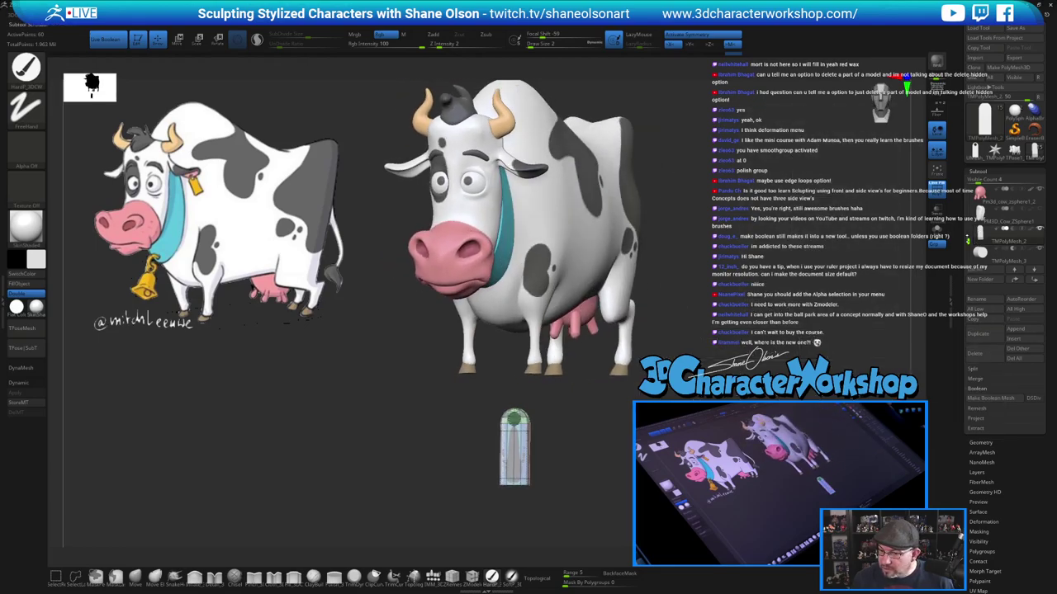
{"action": "left_click_drag", "start_coordinate": [968, 241], "coordinate": [966, 247]}
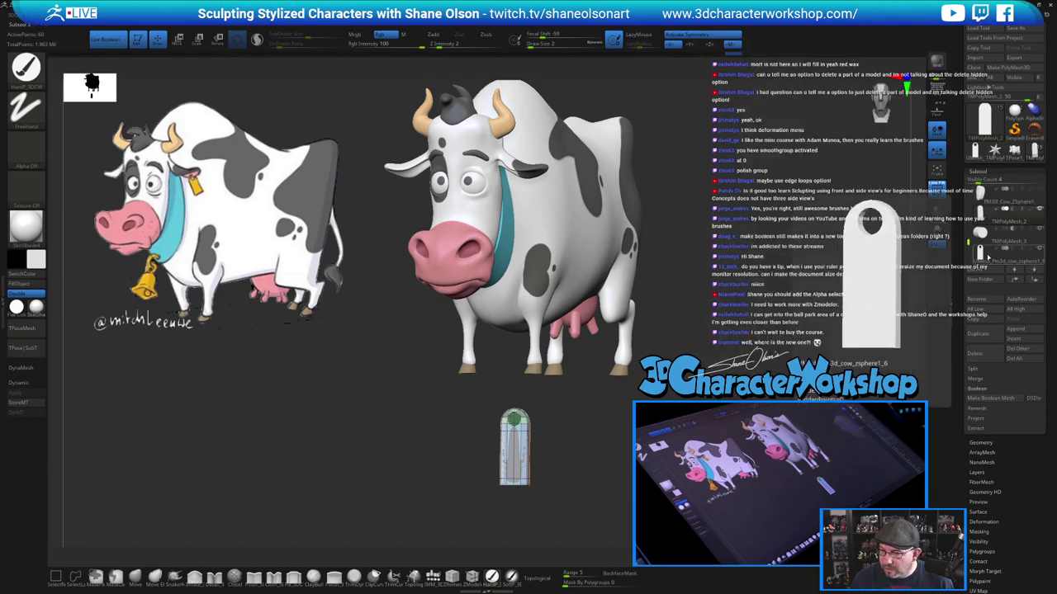
{"action": "left_click", "coordinate": [982, 254]}
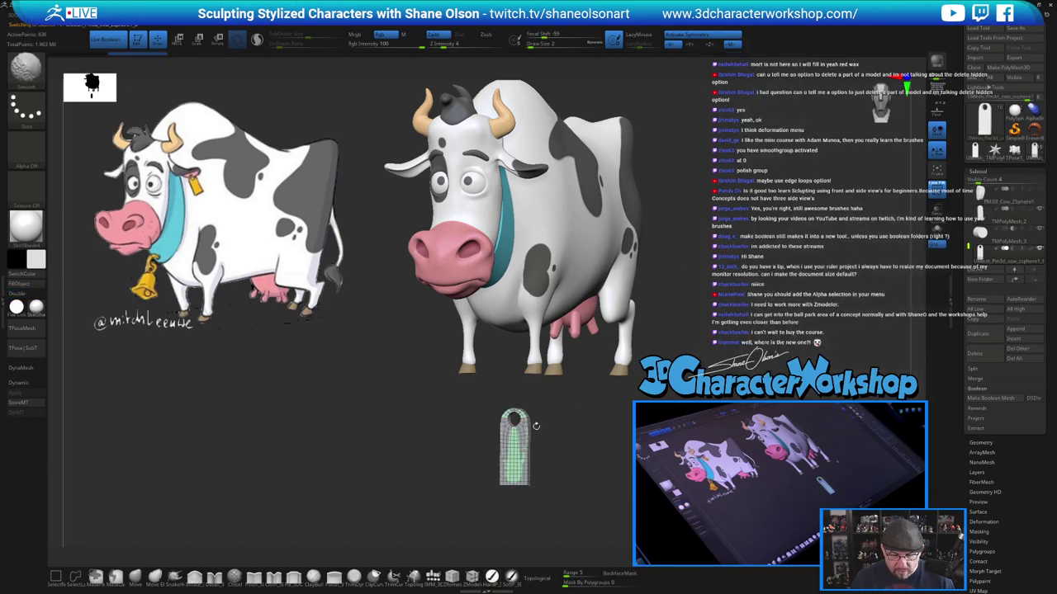
Delete the old boolean subtools TMPolyMesh_2 and TMPolyMesh_3, and turn off Live Boolean
{"action": "left_click", "coordinate": [983, 215]}
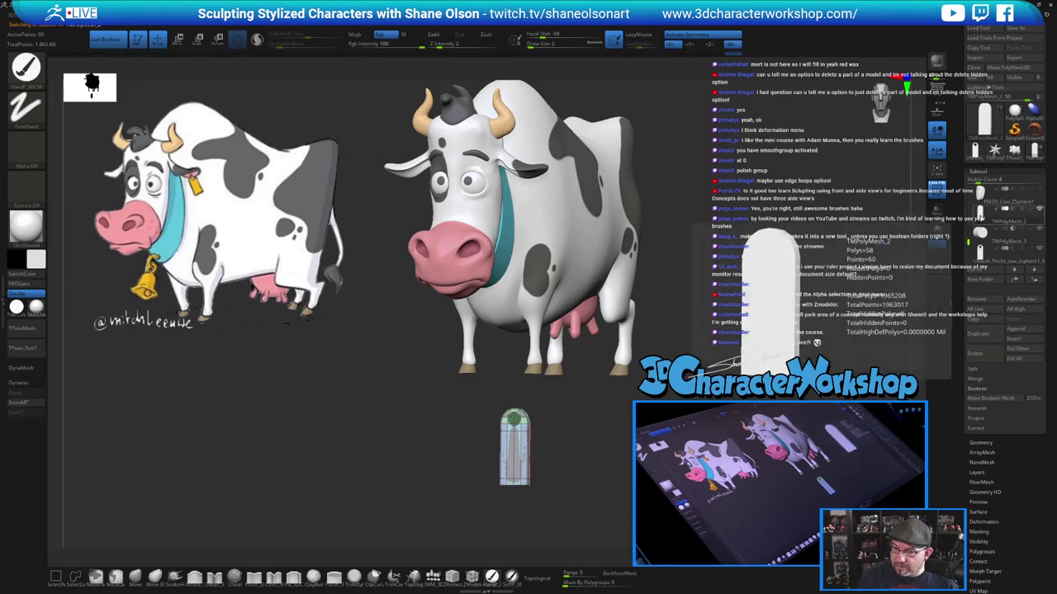
{"action": "left_click", "coordinate": [981, 353]}
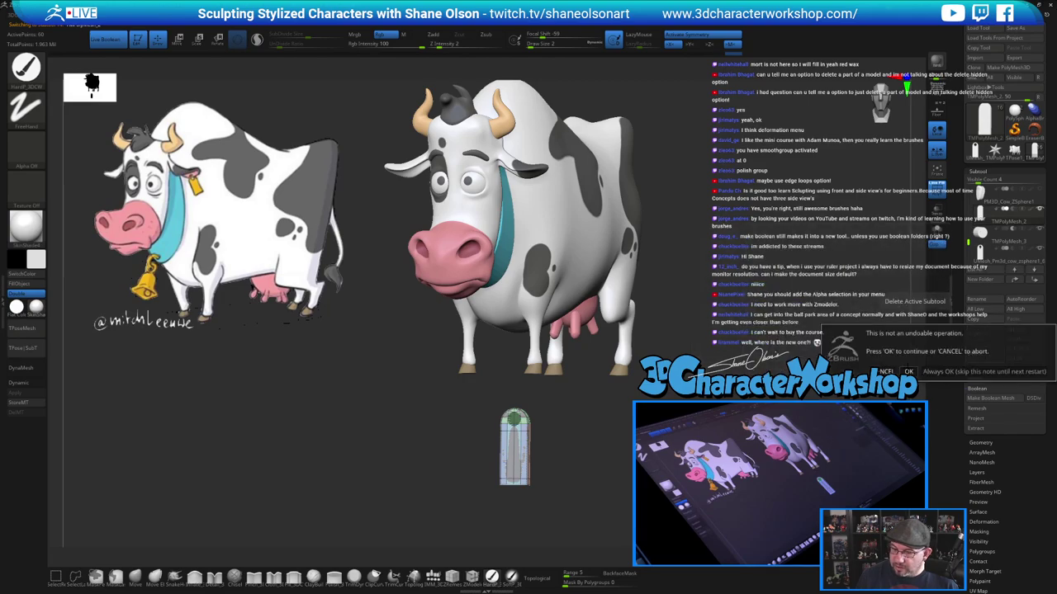
{"action": "left_click", "coordinate": [908, 371]}
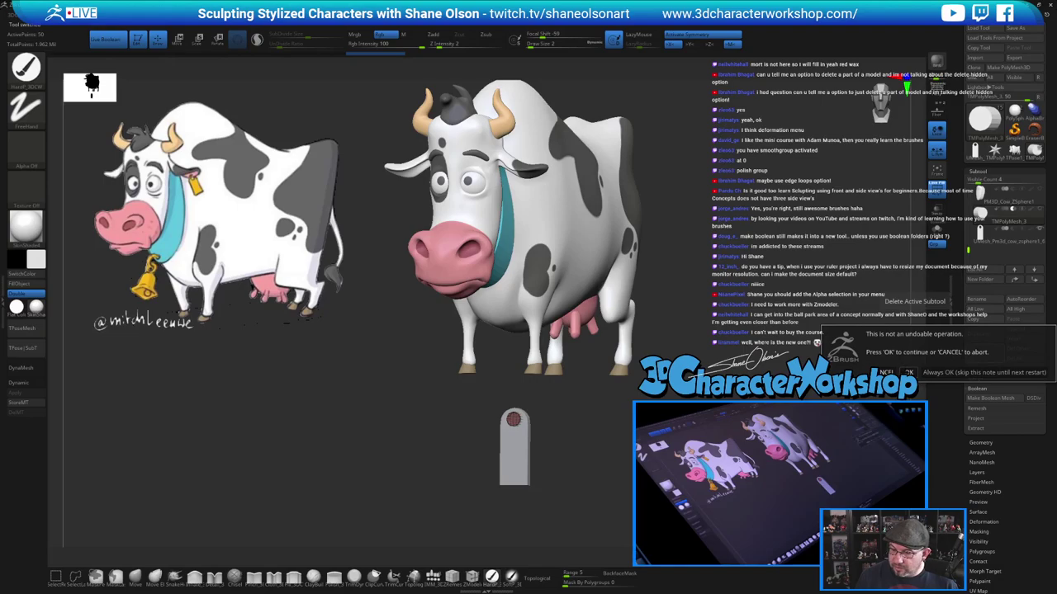
{"action": "left_click", "coordinate": [981, 353]}
{"action": "left_click", "coordinate": [111, 42]}
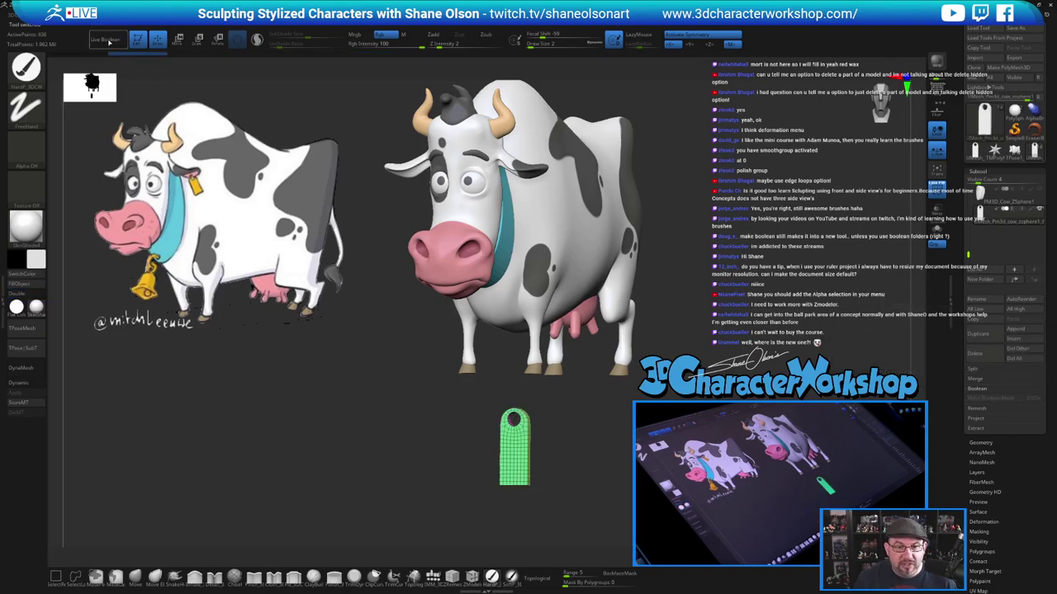
Turn off symmetry and scale the remeshed tag down with the gizmo to ear-tag size for the cow
{"action": "left_click_drag", "start_coordinate": [666, 353], "coordinate": [664, 360], "text": "alt"}
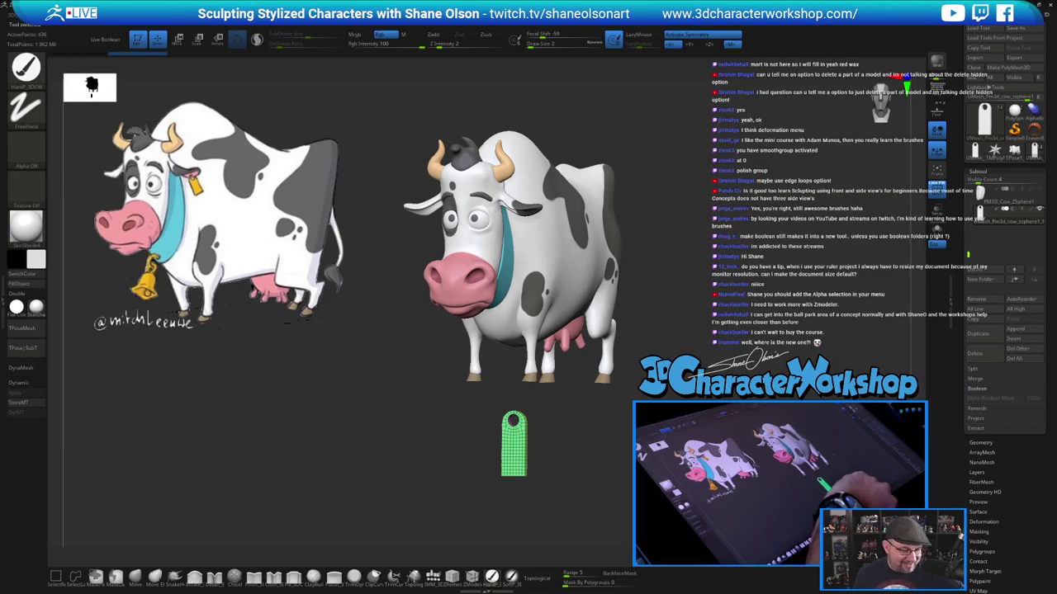
{"action": "left_click_drag", "start_coordinate": [706, 298], "coordinate": [694, 297]}
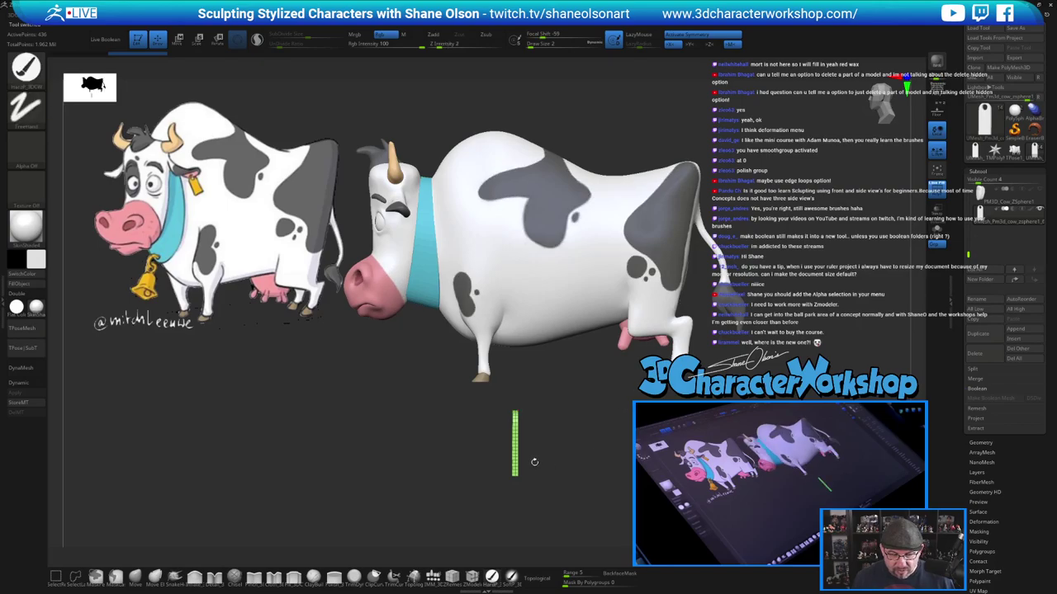
{"action": "mouse_move", "coordinate": [533, 462]}
{"action": "left_mouse_down"}
{"action": "mouse_move", "coordinate": [581, 445]}
{"action": "mouse_move", "coordinate": [620, 477]}
{"action": "left_mouse_up"}
{"action": "left_click_drag", "start_coordinate": [616, 420], "coordinate": [633, 395], "text": "alt"}
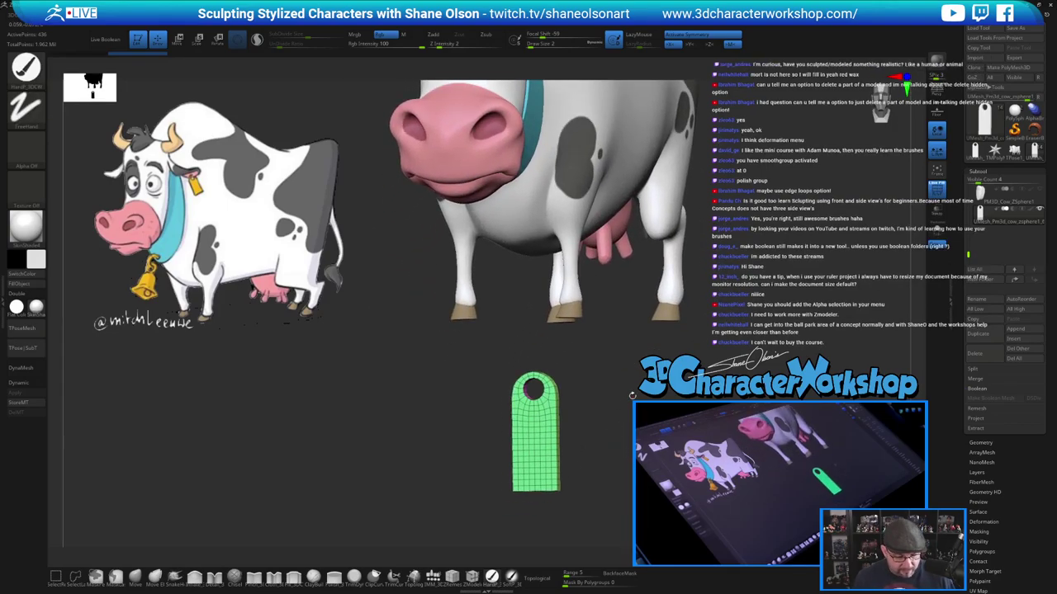
{"action": "key", "text": "w"}
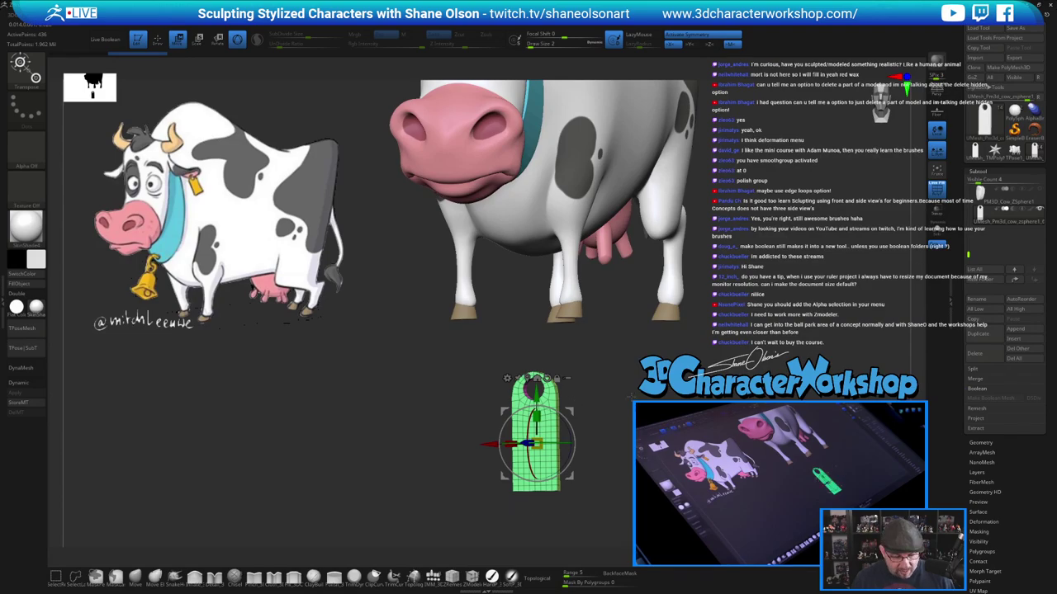
{"action": "key", "text": "x"}
{"action": "left_click_drag", "start_coordinate": [625, 452], "coordinate": [626, 397], "text": "alt"}
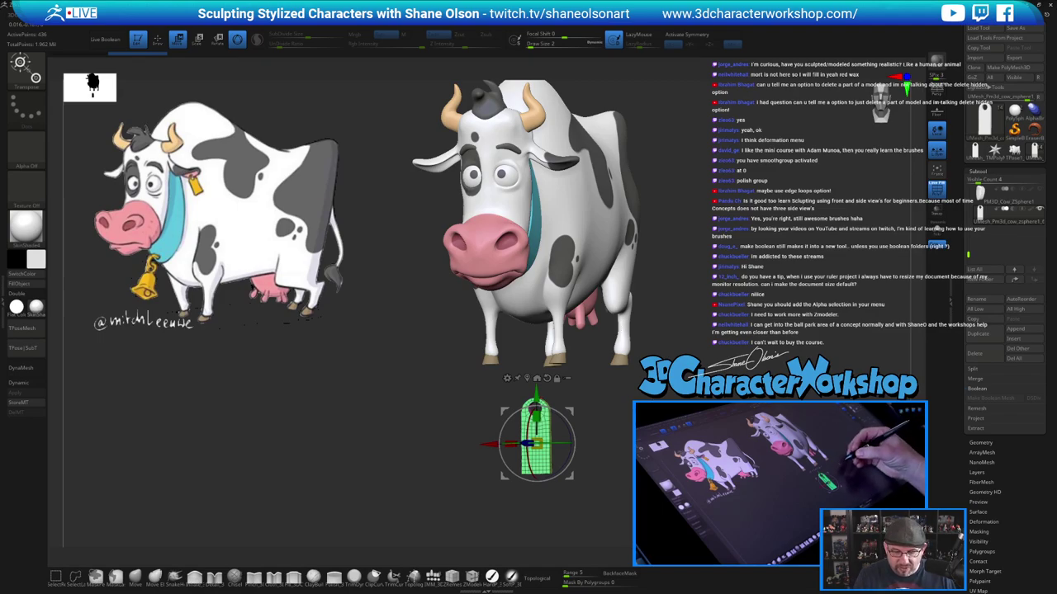
{"action": "left_click_drag", "start_coordinate": [679, 376], "coordinate": [567, 375], "text": "shift"}
{"action": "left_click_drag", "start_coordinate": [533, 409], "coordinate": [660, 391]}
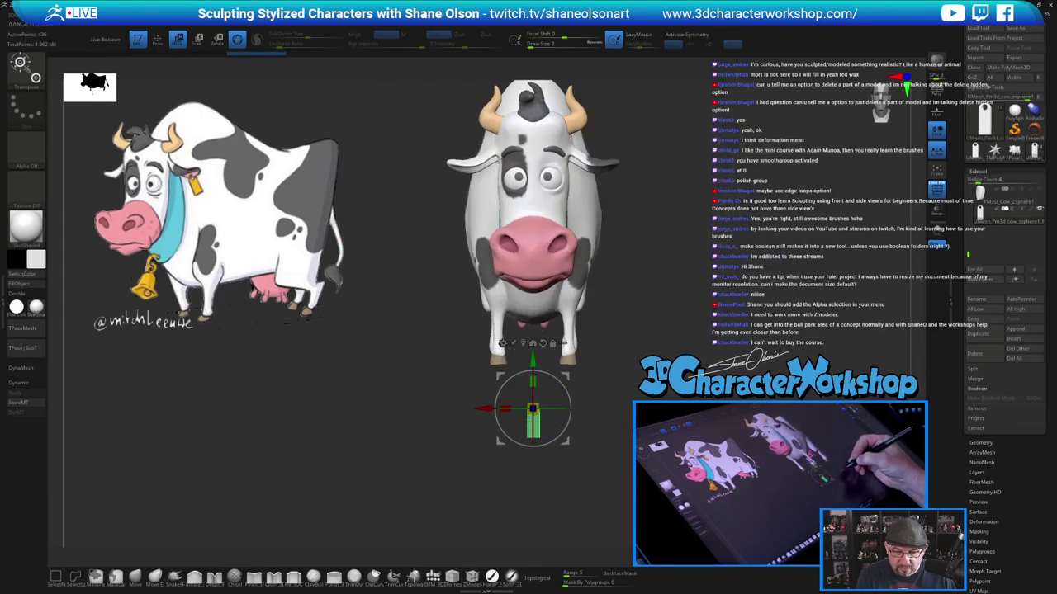
Move the tag up beside the cow's dark ear and hide its polyframe
{"action": "left_click_drag", "start_coordinate": [569, 376], "coordinate": [633, 151]}
{"action": "left_click_drag", "start_coordinate": [701, 197], "coordinate": [497, 141], "text": "shift"}
{"action": "left_click_drag", "start_coordinate": [576, 327], "coordinate": [598, 320]}
{"action": "left_click_drag", "start_coordinate": [565, 256], "coordinate": [635, 397], "text": "alt"}
{"action": "key", "text": "shift+f"}
Align the tag with the ear's depth in side view and tilt it to hang from the dark ear
{"action": "left_click_drag", "start_coordinate": [577, 268], "coordinate": [573, 249]}
{"action": "left_click_drag", "start_coordinate": [626, 299], "coordinate": [570, 290]}
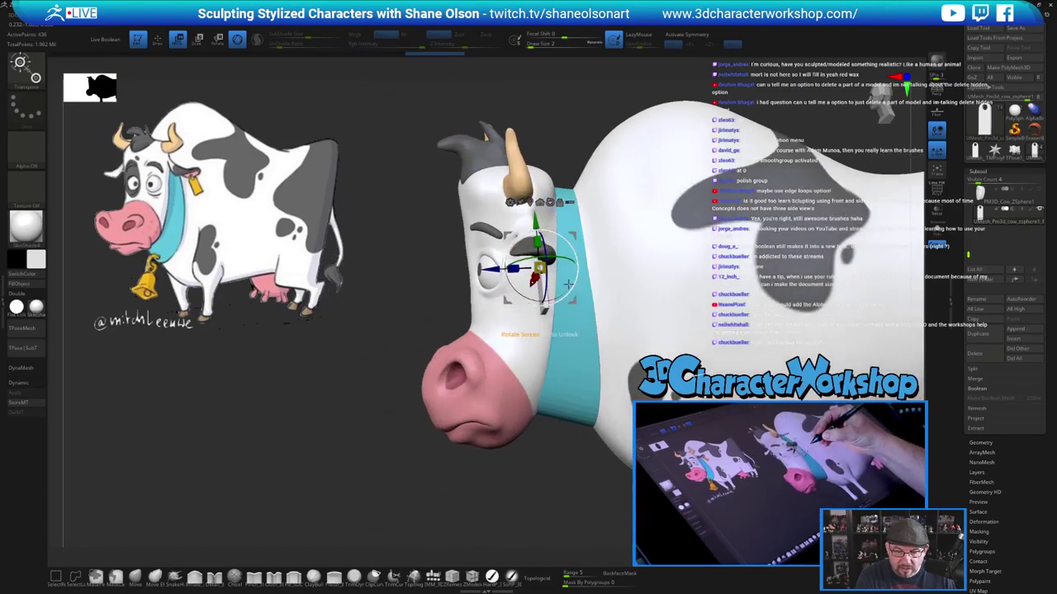
{"action": "left_click_drag", "start_coordinate": [568, 239], "coordinate": [575, 243]}
{"action": "right_click_drag", "start_coordinate": [607, 294], "coordinate": [627, 290]}
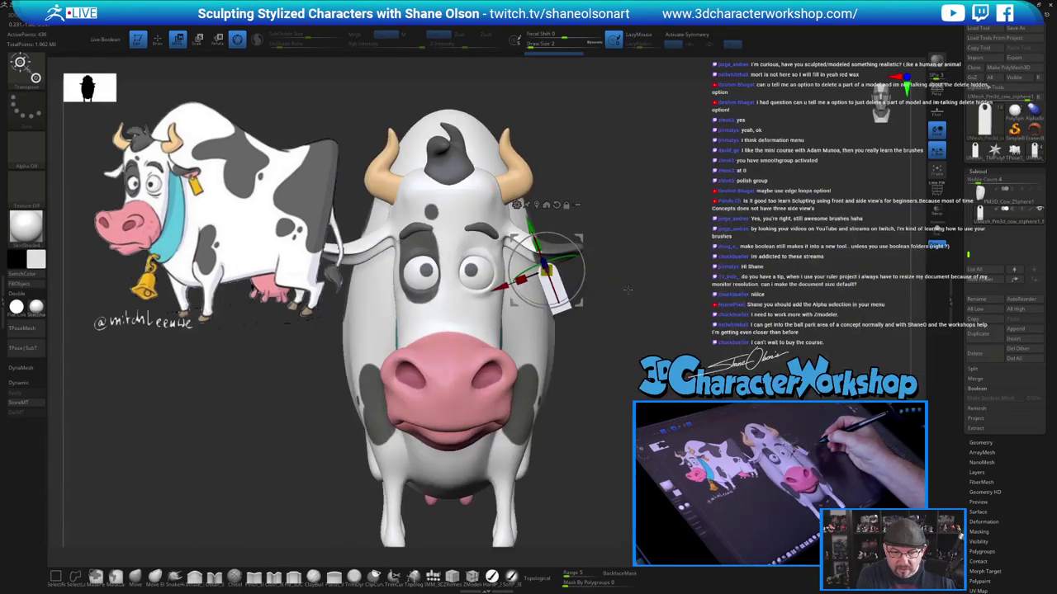
{"action": "left_click_drag", "start_coordinate": [636, 297], "coordinate": [652, 281], "text": "alt"}
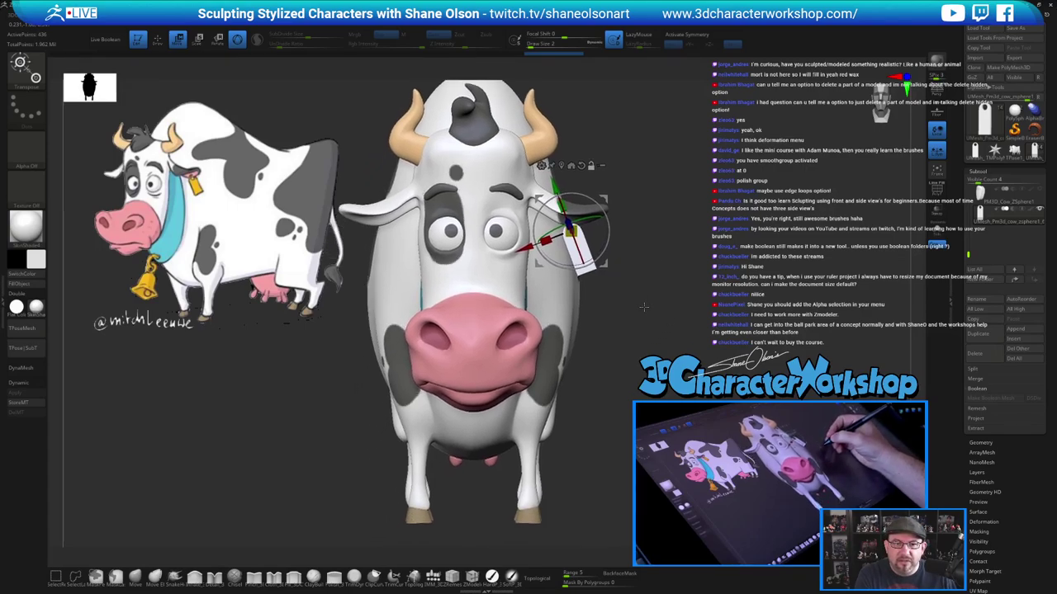
Refine the tag's tilt beneath the ear in side view and check its placement from the front
{"action": "key", "text": "q"}
{"action": "mouse_move", "coordinate": [645, 287]}
{"action": "right_mouse_down", "text": "ctrl"}
{"action": "mouse_move", "coordinate": [644, 299]}
{"action": "mouse_move", "coordinate": [645, 289]}
{"action": "mouse_move", "coordinate": [608, 289]}
{"action": "right_mouse_up", "text": "ctrl"}
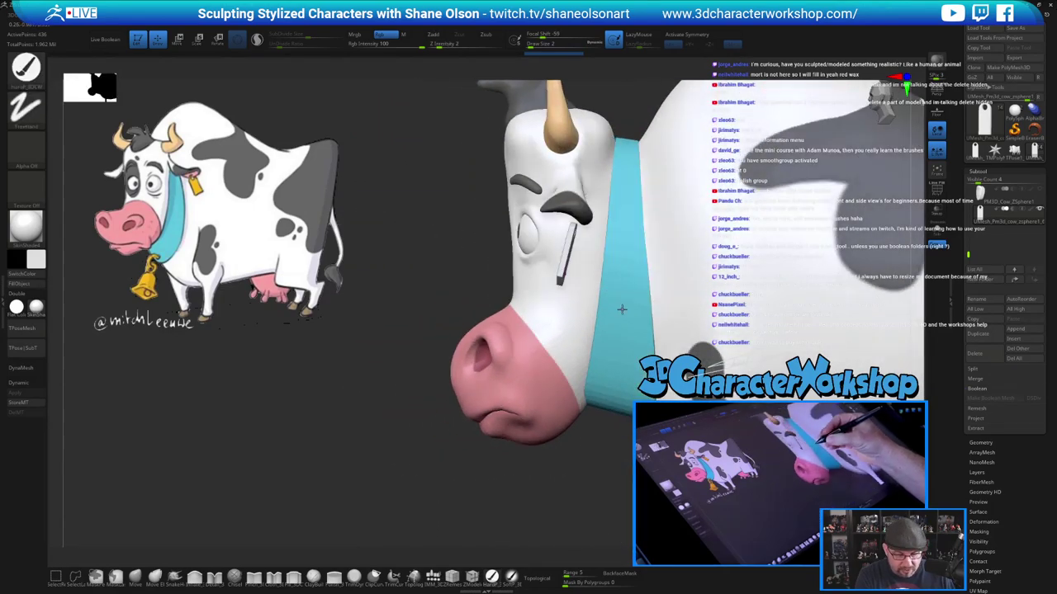
{"action": "key", "text": "w"}
{"action": "left_click_drag", "start_coordinate": [606, 204], "coordinate": [608, 209]}
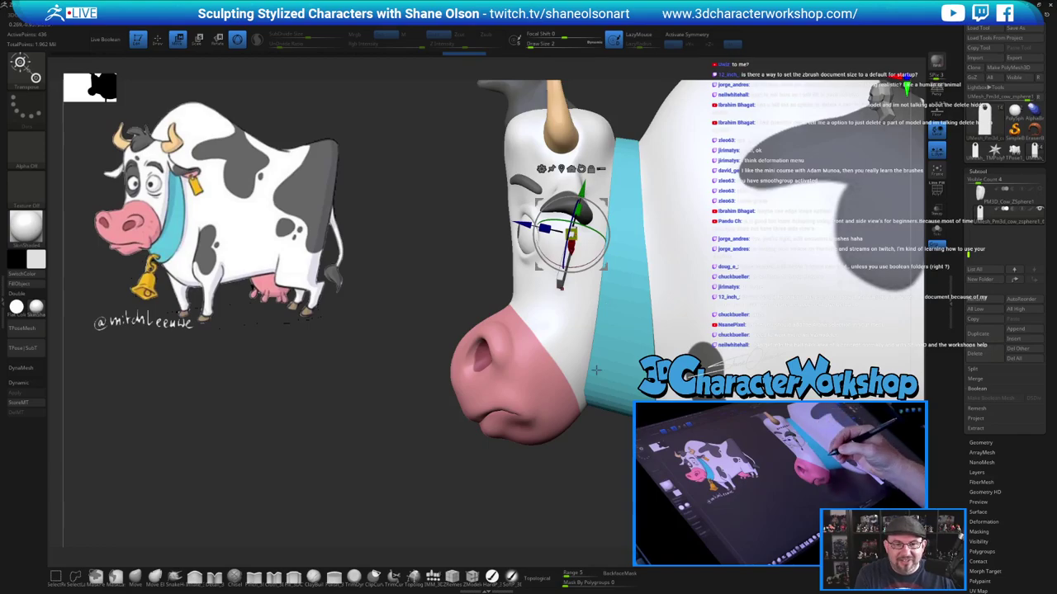
{"action": "right_click_drag", "start_coordinate": [596, 373], "coordinate": [576, 398], "text": "ctrl"}
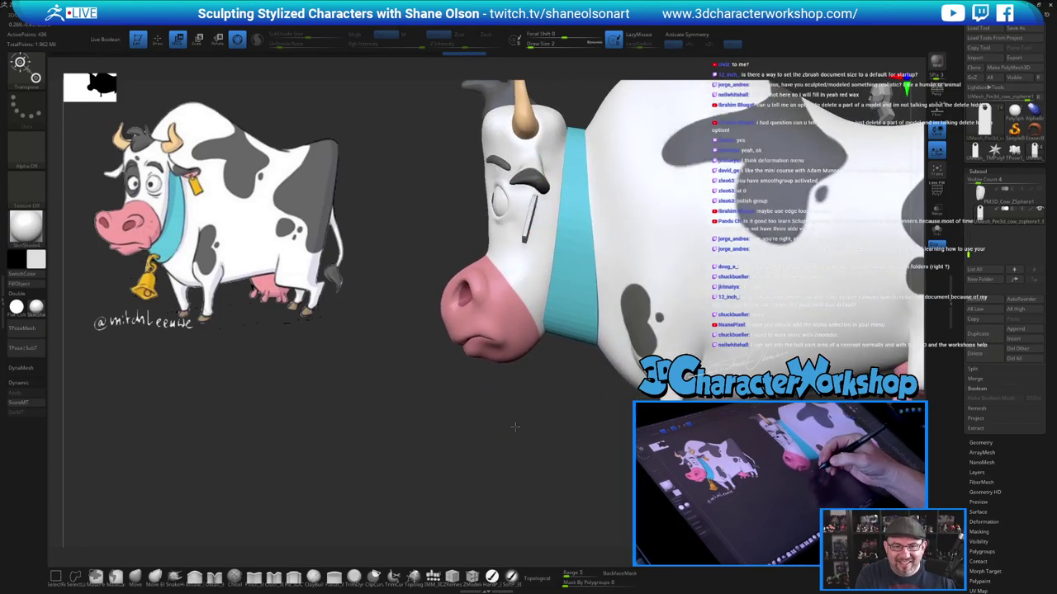
{"action": "right_click_drag", "start_coordinate": [514, 427], "coordinate": [583, 417]}
{"action": "key", "text": "q"}
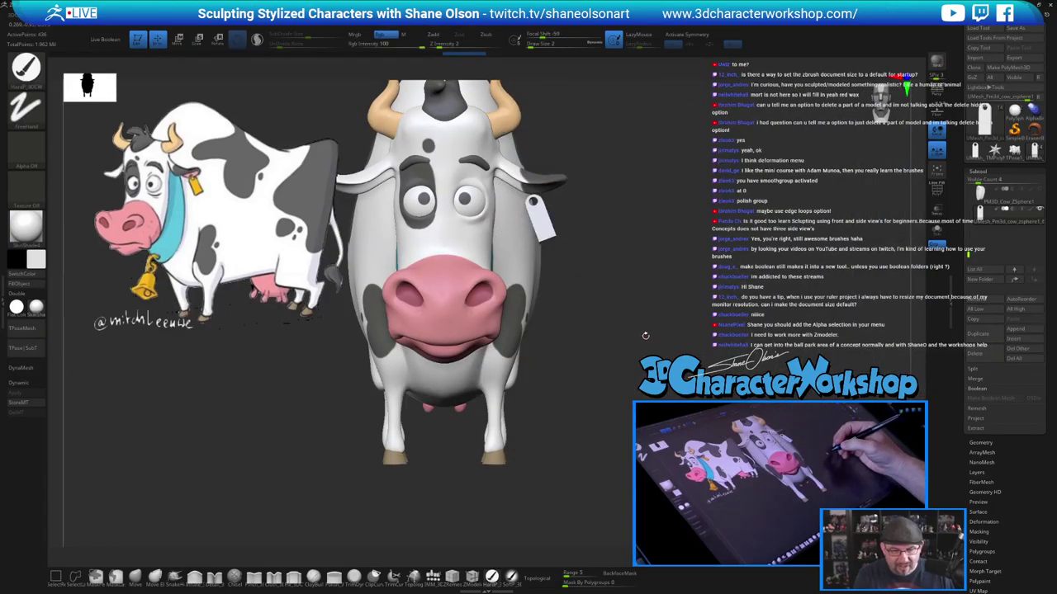
{"action": "right_click_drag", "start_coordinate": [644, 336], "coordinate": [709, 357], "text": "alt"}
Sample the golden yellow from the reference drawing and fill the ear tag with it
{"action": "key", "text": "shift+z"}
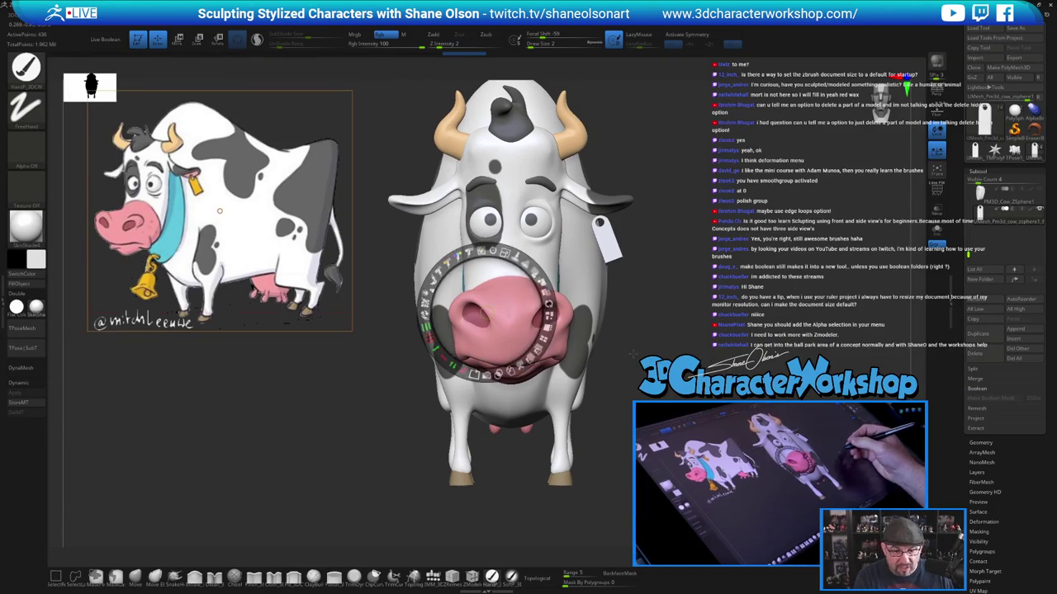
{"action": "key", "text": "c"}
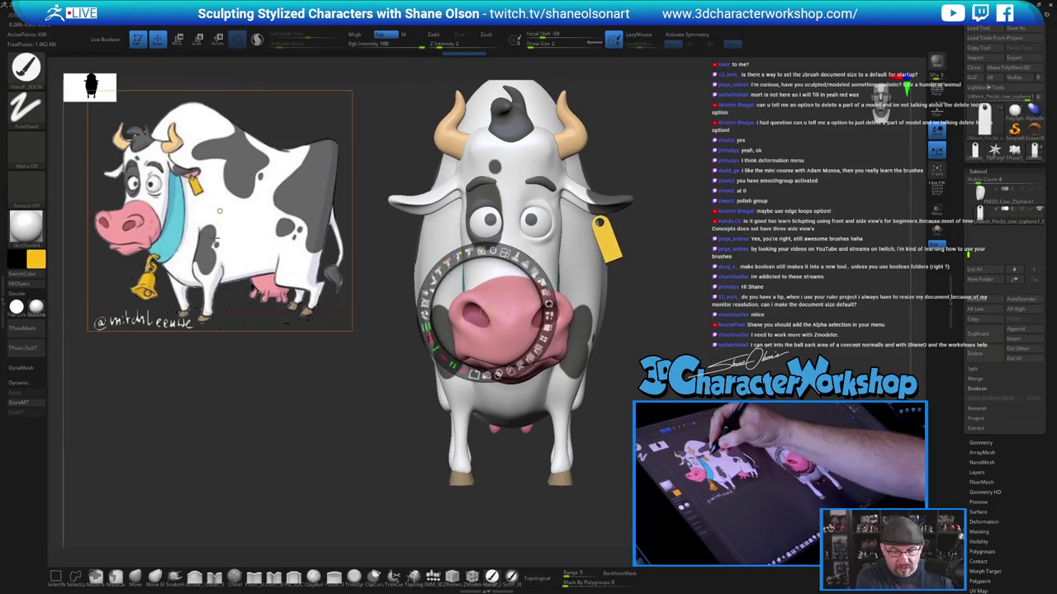
{"action": "key", "text": "shift+z"}
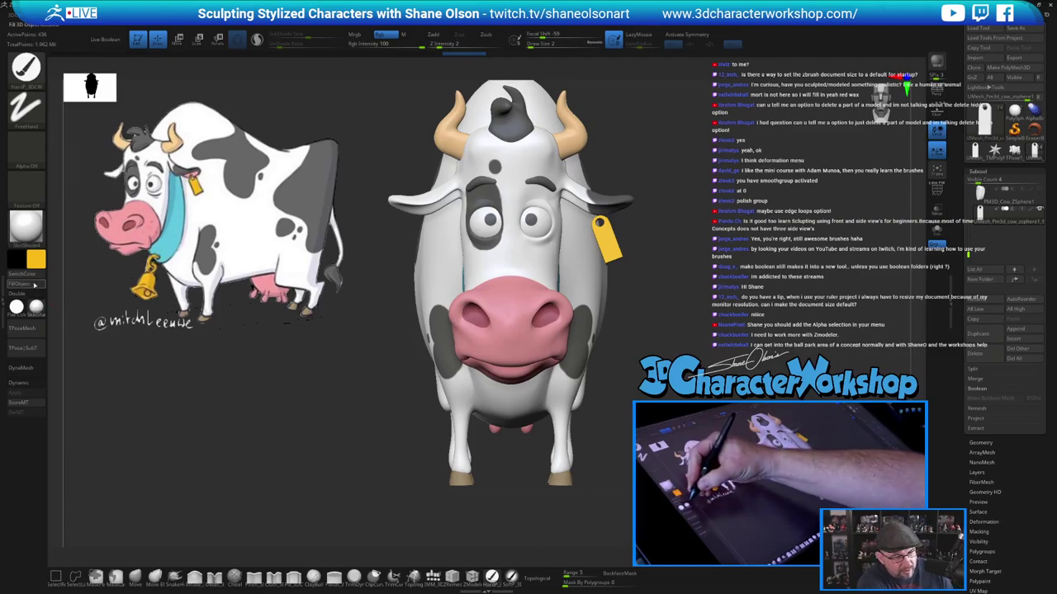
{"action": "left_click", "coordinate": [34, 285]}
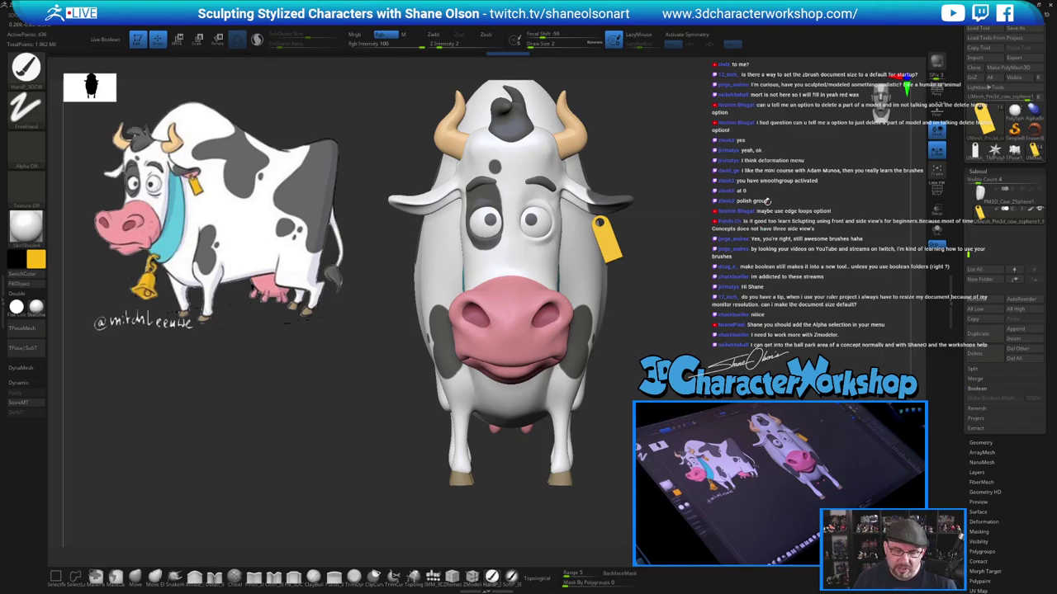
Examine the yellow ear tag on the whole cow from several angles against the reference drawing
{"action": "left_click_drag", "start_coordinate": [615, 446], "coordinate": [372, 430]}
{"action": "left_click_drag", "start_coordinate": [707, 124], "coordinate": [649, 137]}
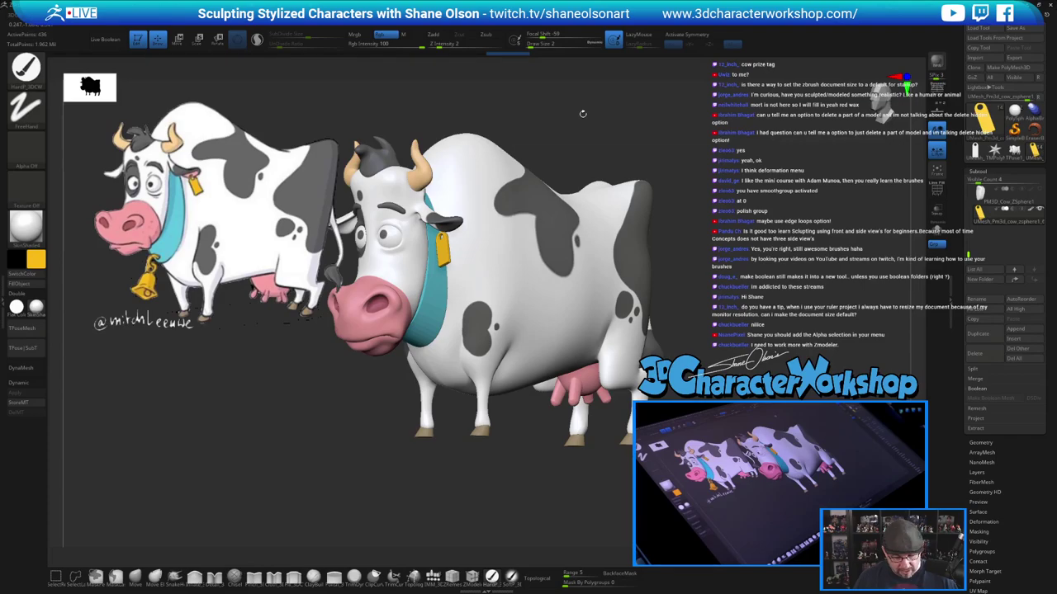
{"action": "key", "text": "comma"}
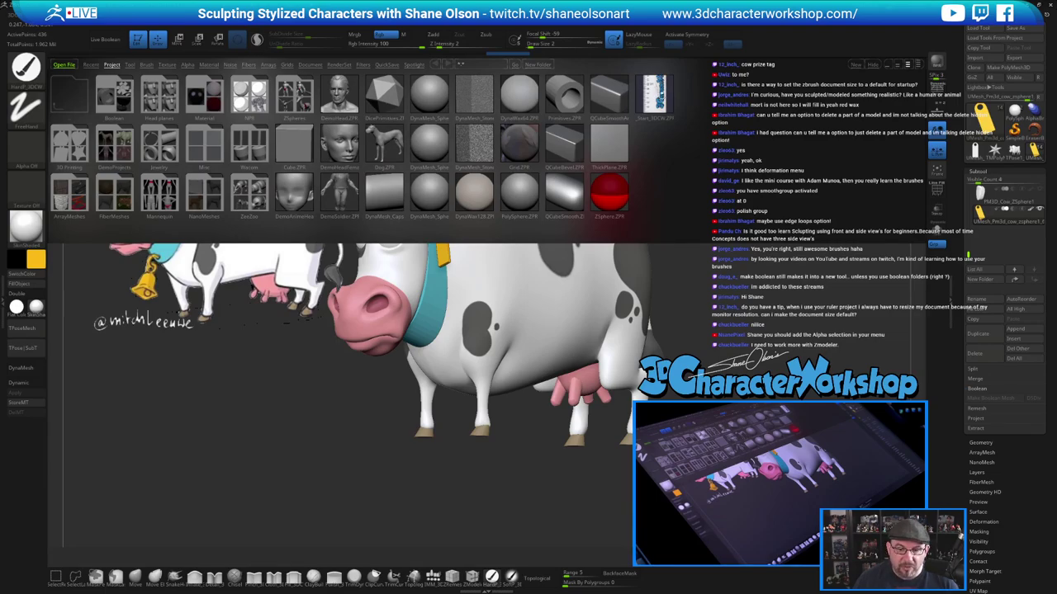
{"action": "key", "text": "comma"}
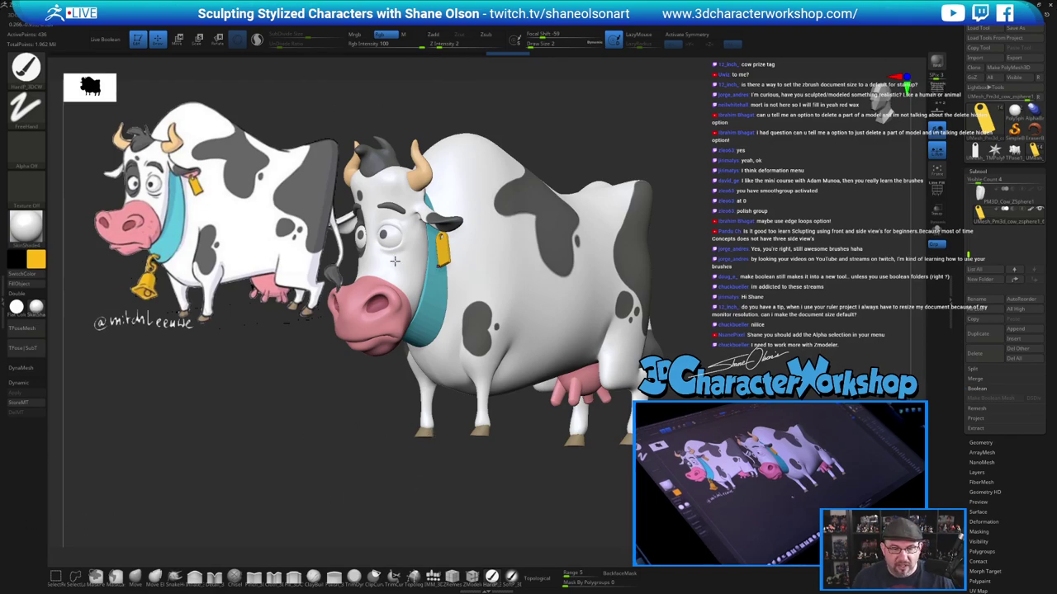
{"action": "left_click_drag", "start_coordinate": [214, 492], "coordinate": [350, 416], "text": "alt"}
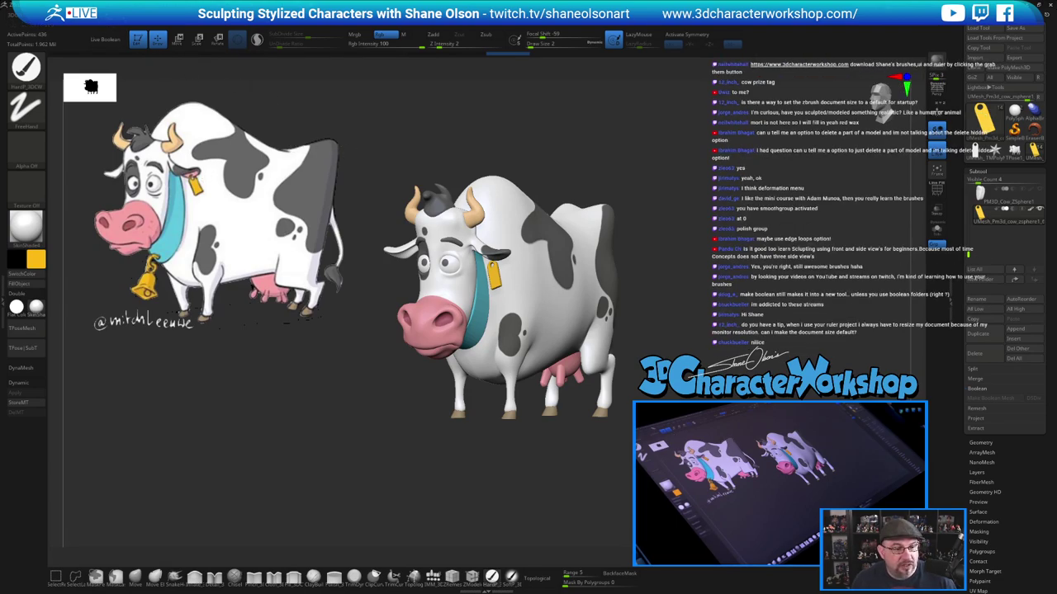
Look through the preferences and document settings for a way to save a default startup document size
{"action": "left_click", "coordinate": [100, 15]}
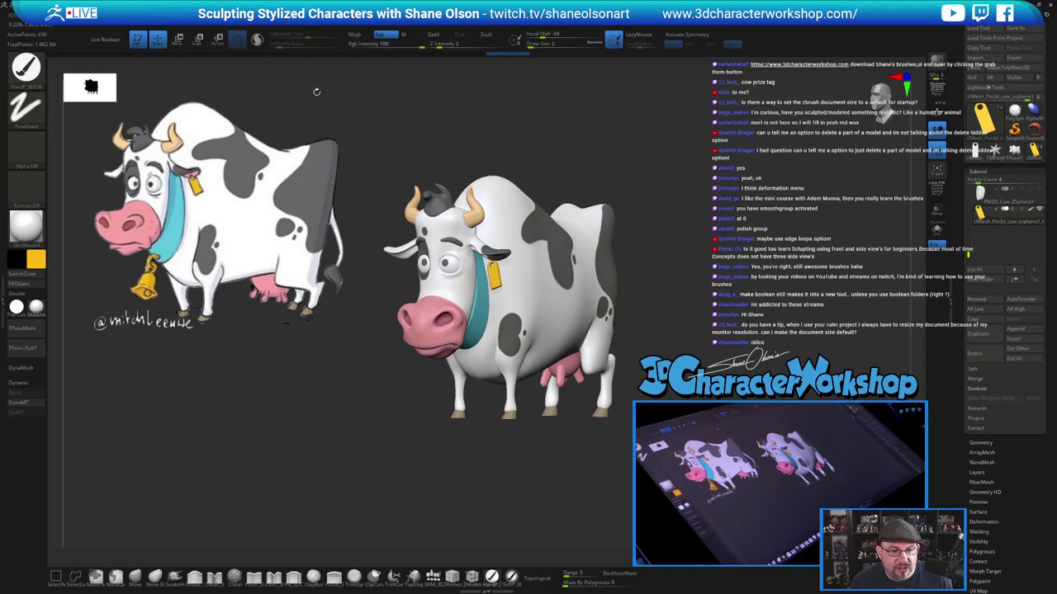
{"action": "left_click", "coordinate": [328, 16]}
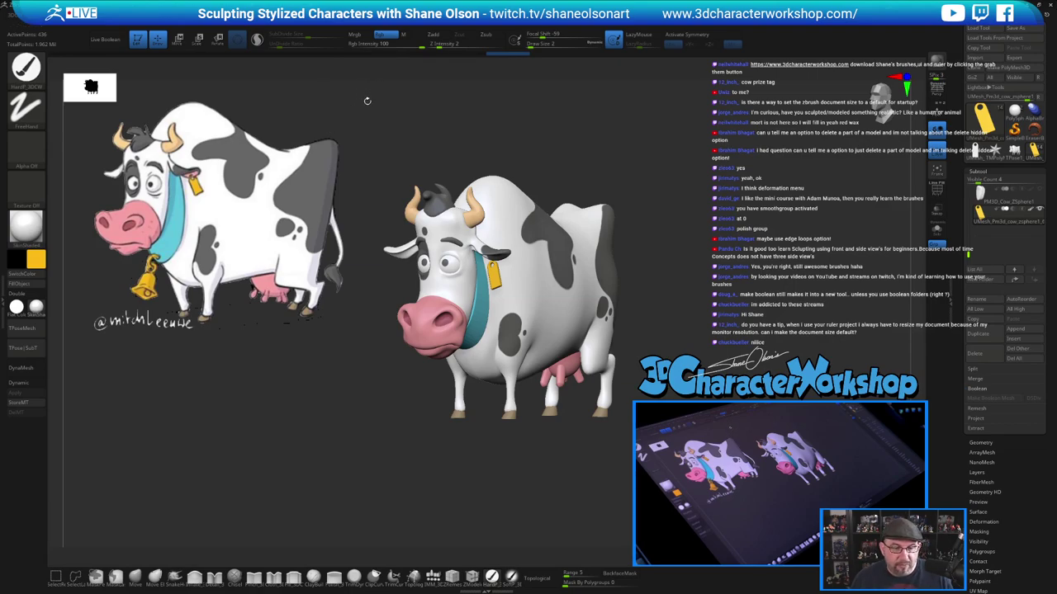
{"action": "left_click", "coordinate": [330, 17]}
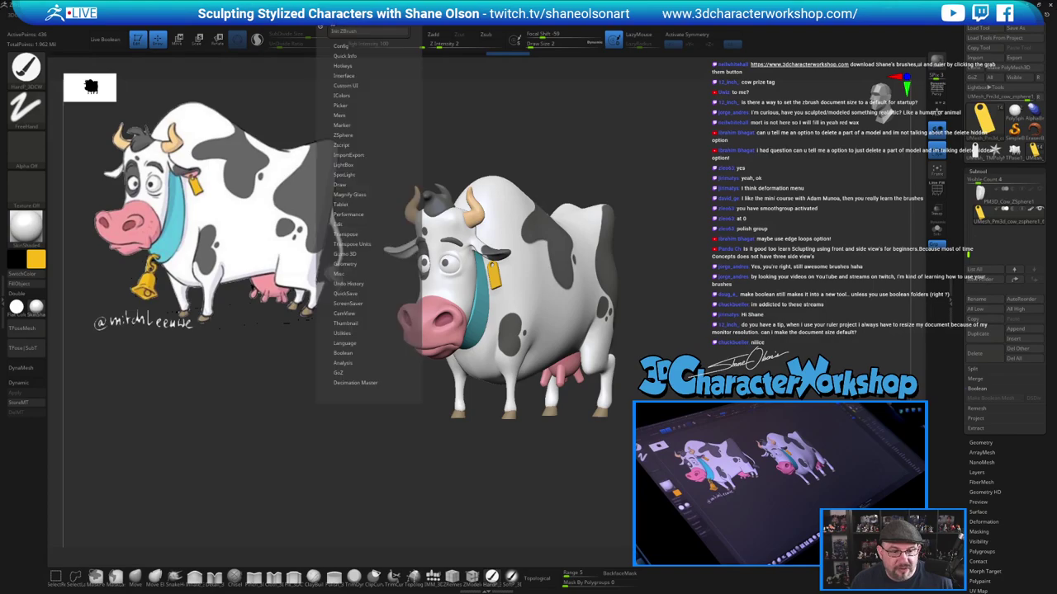
{"action": "left_click", "coordinate": [348, 46]}
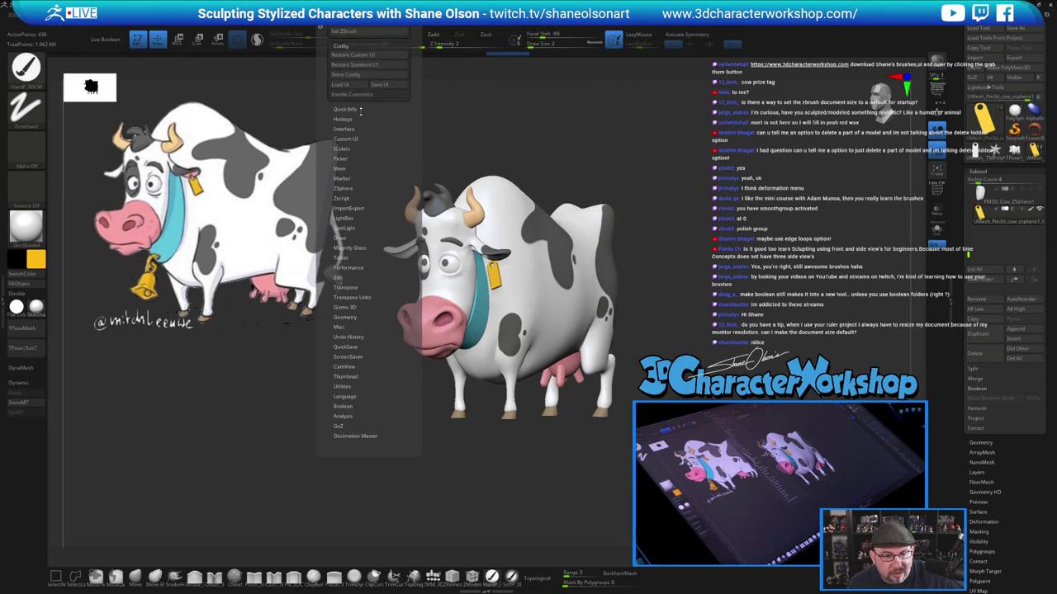
{"action": "left_click", "coordinate": [345, 109]}
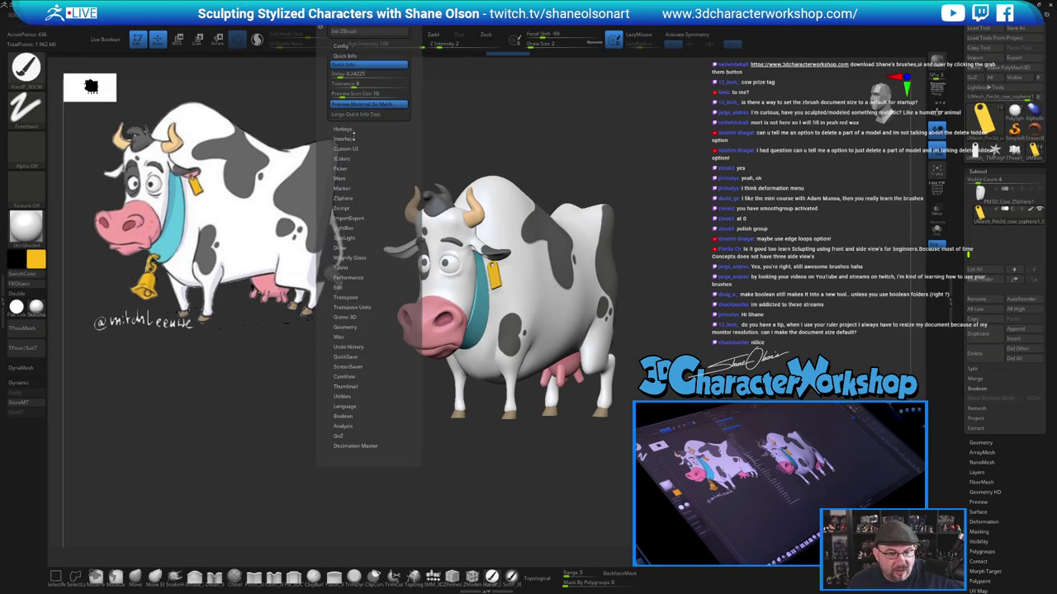
{"action": "left_click", "coordinate": [352, 138]}
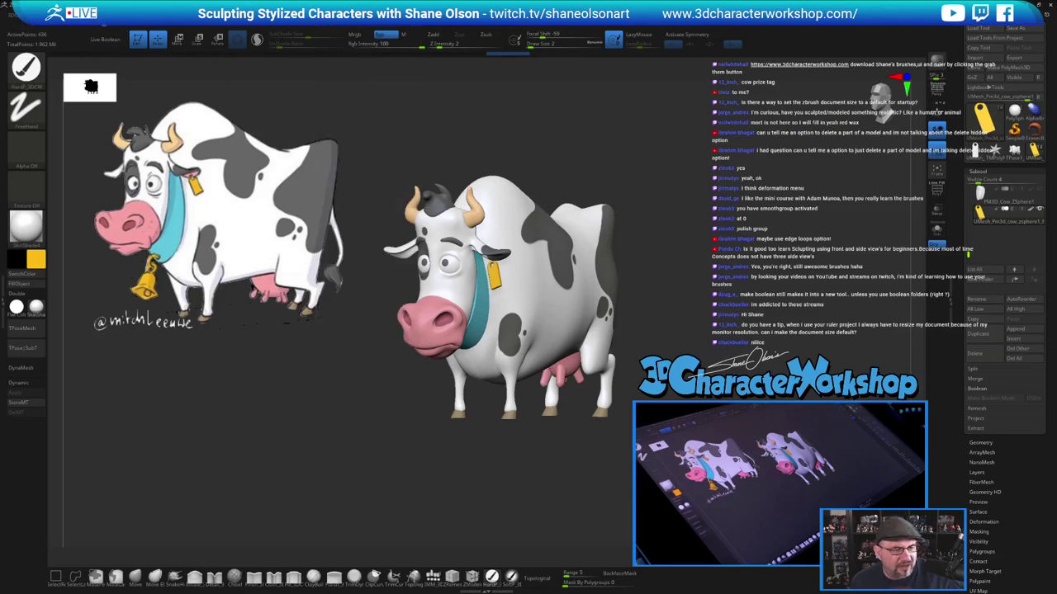
{"action": "left_click", "coordinate": [104, 15]}
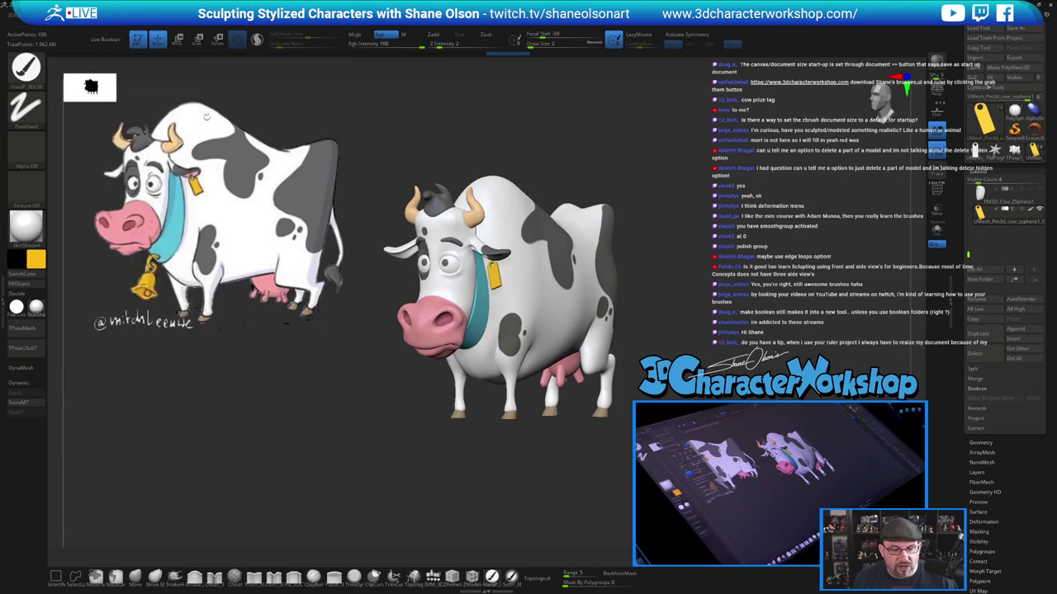
Append a star polymesh as a new subtool to the cow model
{"action": "mouse_move", "coordinate": [694, 161]}
{"action": "left_mouse_down"}
{"action": "mouse_move", "coordinate": [712, 153]}
{"action": "mouse_move", "coordinate": [634, 118]}
{"action": "mouse_move", "coordinate": [625, 161]}
{"action": "mouse_move", "coordinate": [684, 156]}
{"action": "left_mouse_up"}
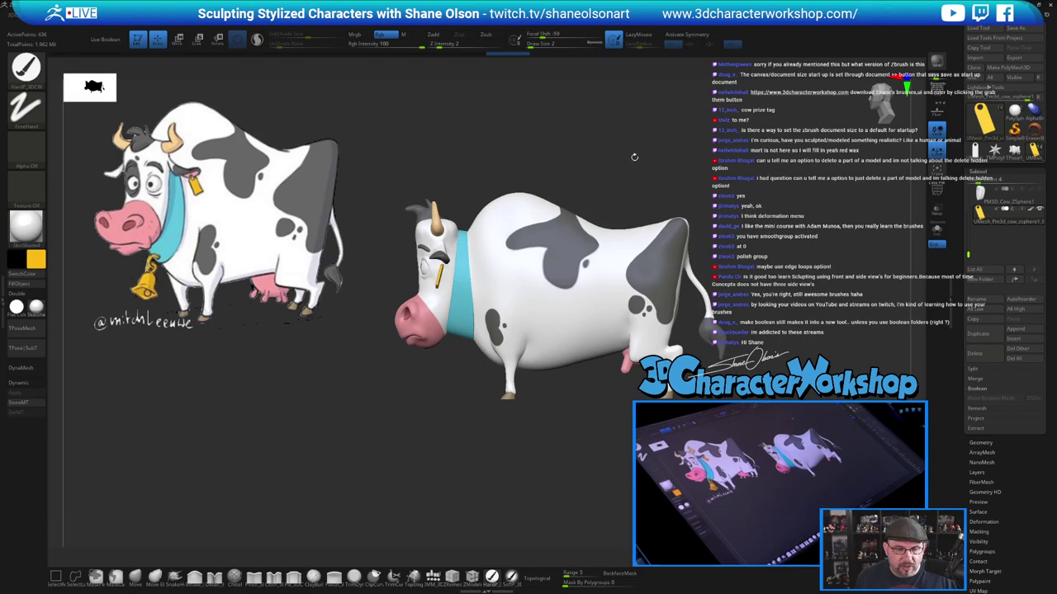
{"action": "left_click_drag", "start_coordinate": [635, 157], "coordinate": [603, 167]}
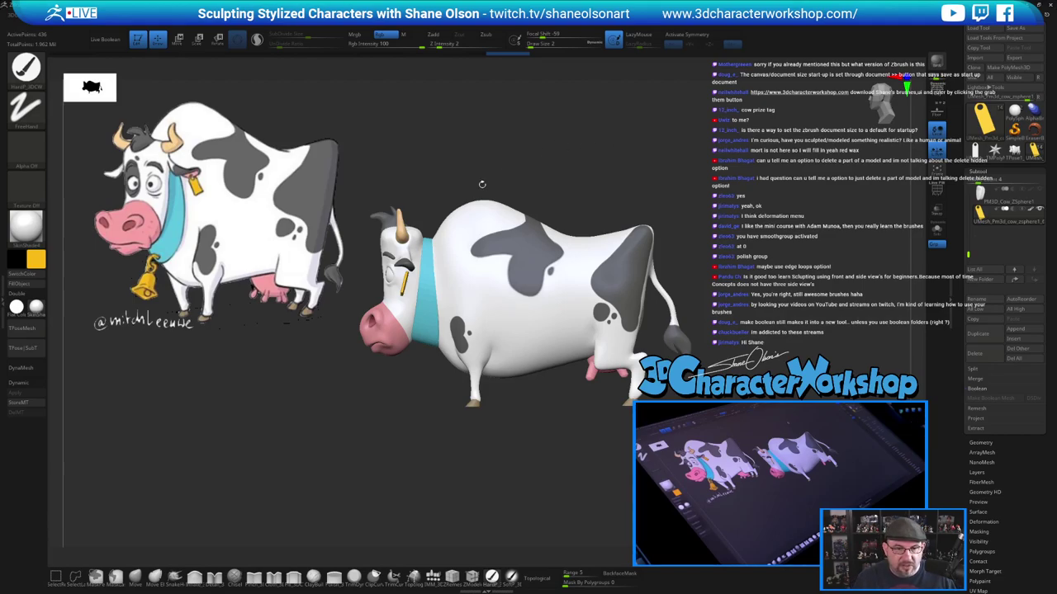
{"action": "left_click_drag", "start_coordinate": [613, 161], "coordinate": [695, 193], "text": "alt"}
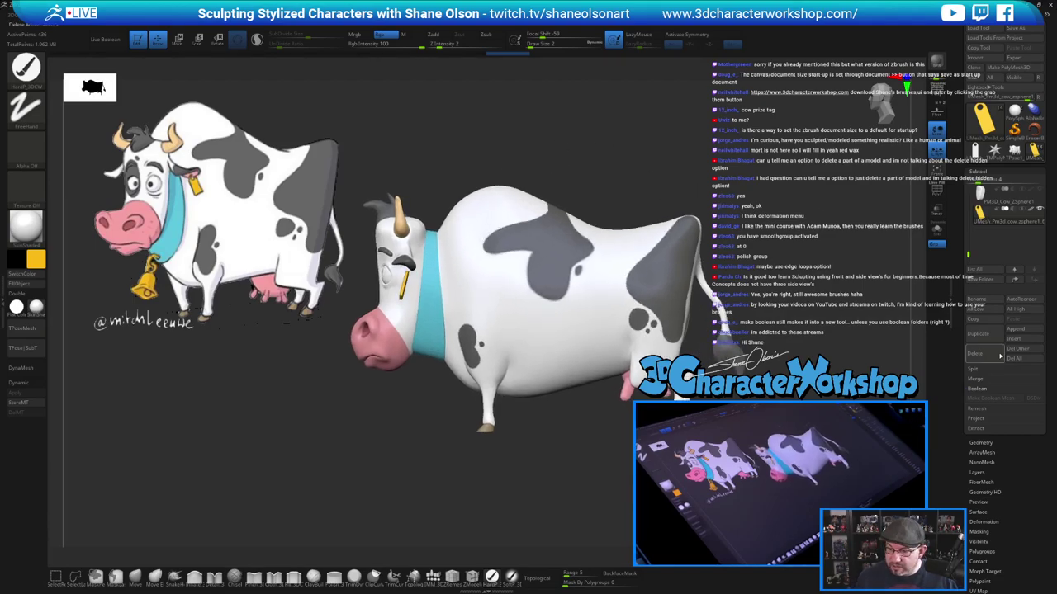
{"action": "left_click", "coordinate": [1016, 329]}
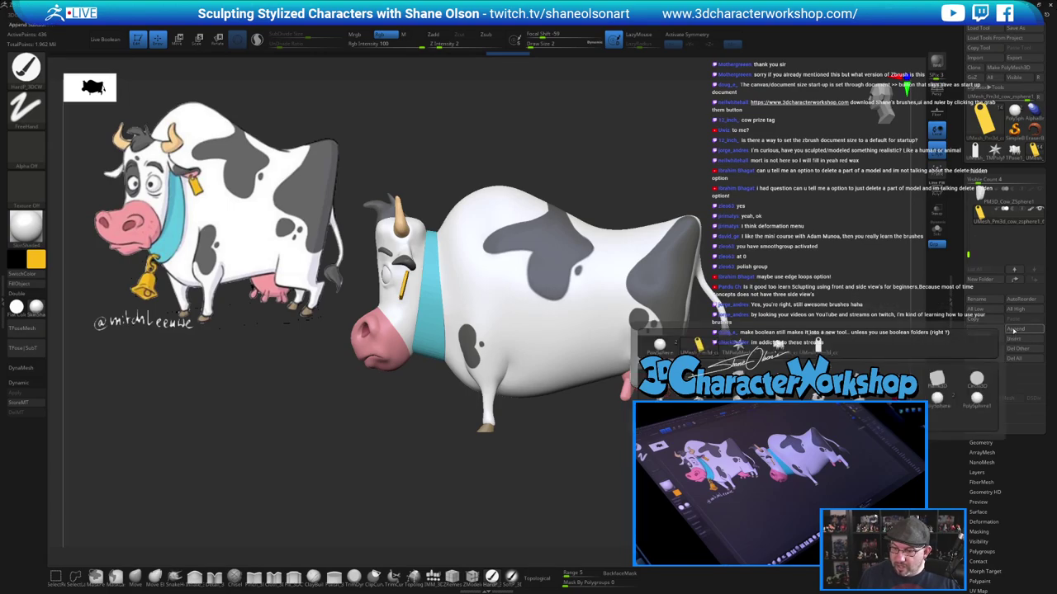
{"action": "left_click", "coordinate": [740, 345]}
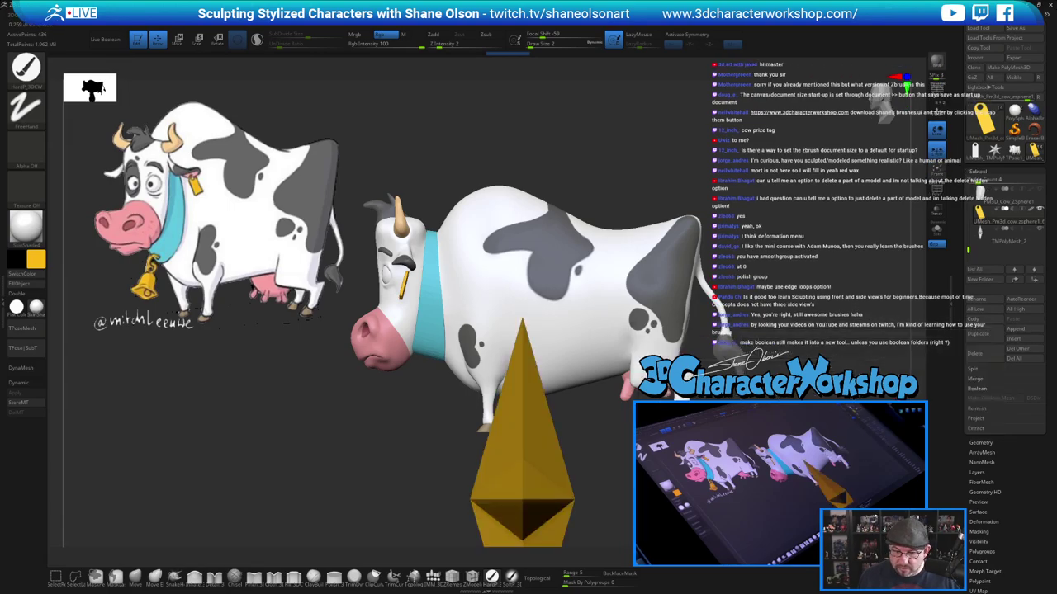
{"action": "left_click_drag", "start_coordinate": [627, 445], "coordinate": [731, 450]}
{"action": "left_click_drag", "start_coordinate": [583, 396], "coordinate": [669, 255], "text": "alt"}
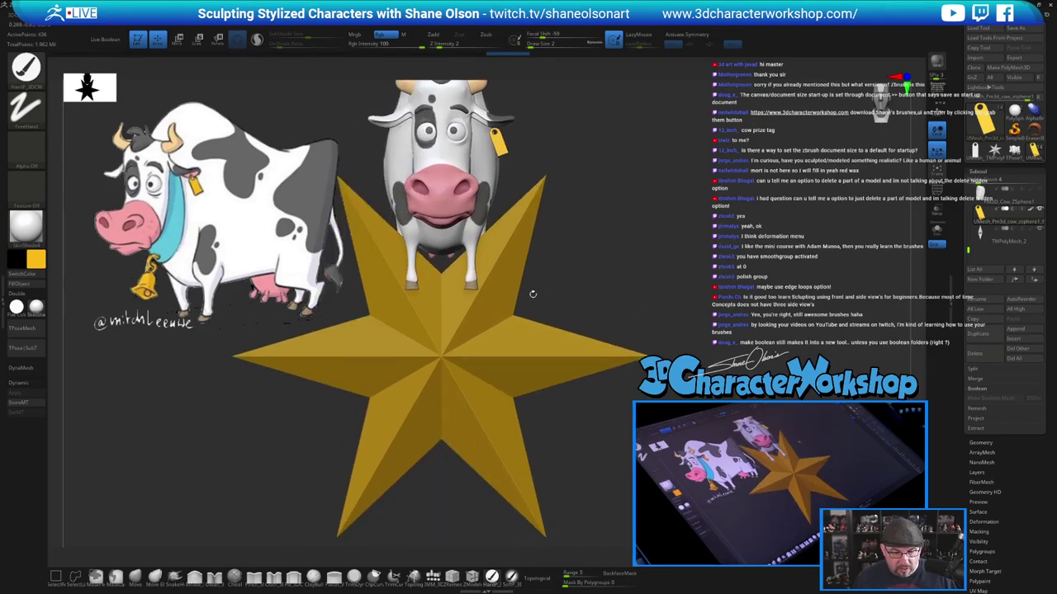
Select the appended star and convert it into a ring primitive, framed on its own in the view
{"action": "key", "text": "w"}
{"action": "left_click_drag", "start_coordinate": [613, 152], "coordinate": [645, 176], "text": "alt"}
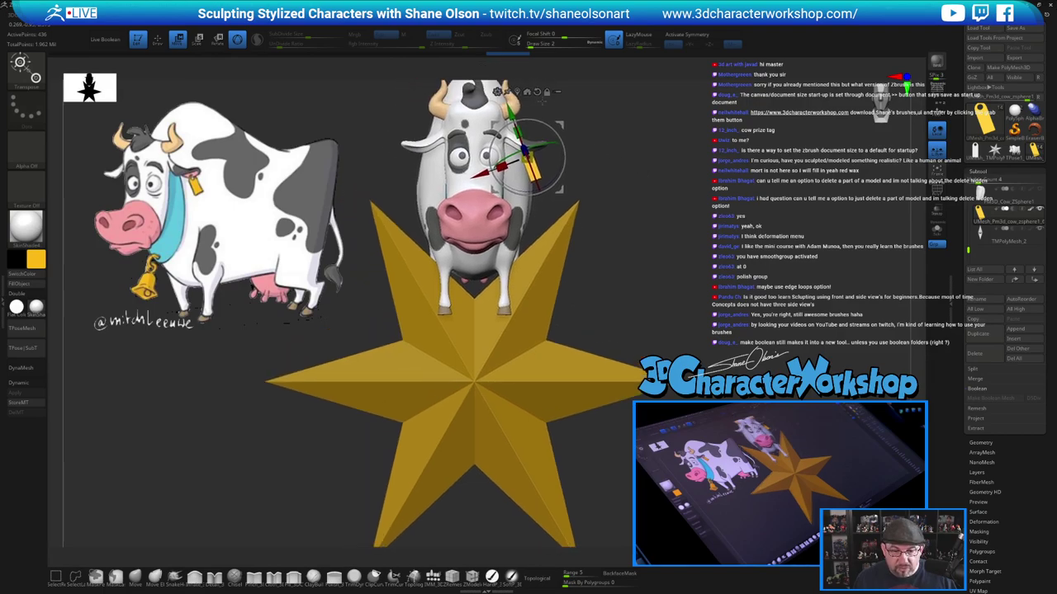
{"action": "left_click", "coordinate": [526, 91]}
{"action": "left_click", "coordinate": [501, 327], "text": "alt"}
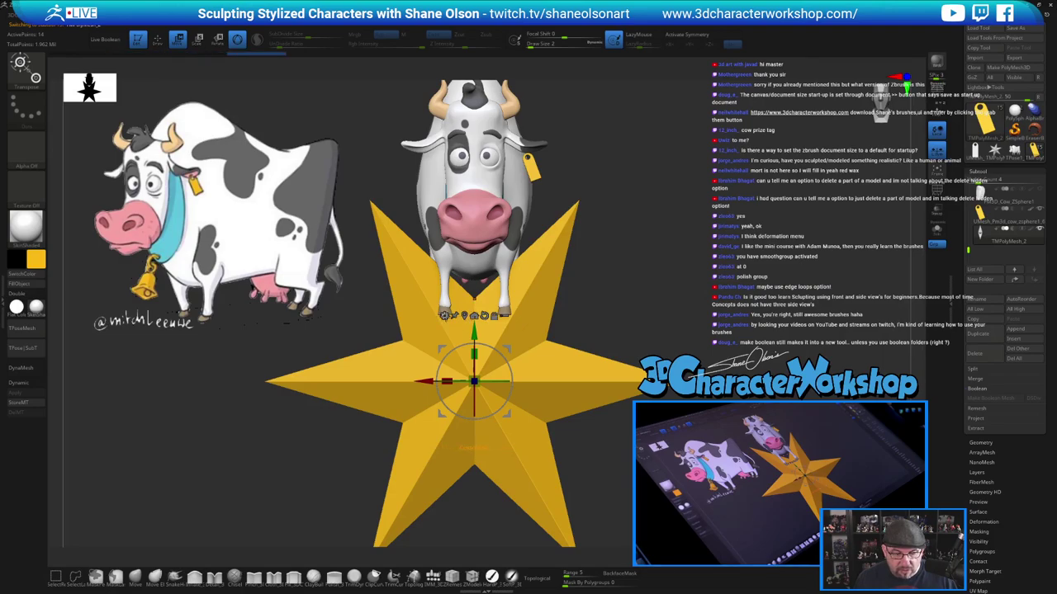
{"action": "left_click", "coordinate": [444, 315]}
{"action": "left_click", "coordinate": [687, 314]}
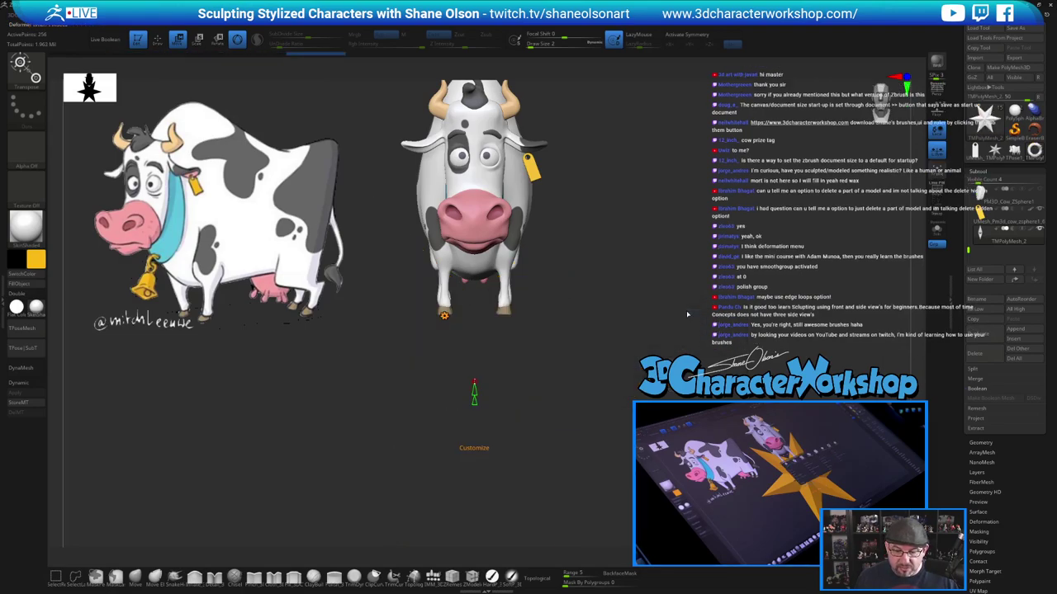
{"action": "right_click_drag", "start_coordinate": [616, 302], "coordinate": [592, 132], "text": "ctrl"}
{"action": "key", "text": "f"}
{"action": "key", "text": "f"}
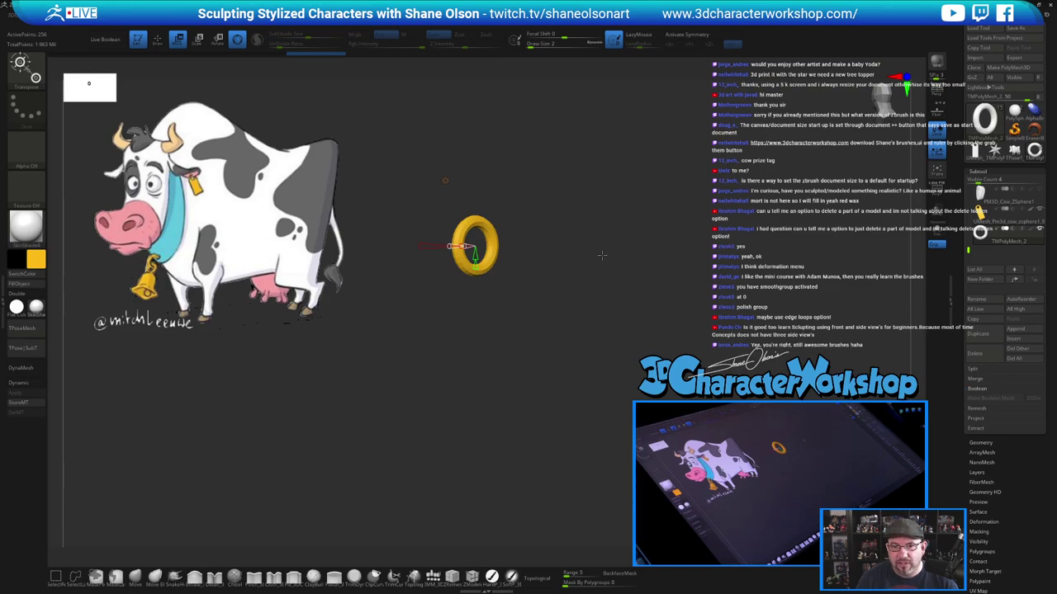
Show the ring's wireframe and reduce its segments around the circumference to 12
{"action": "left_click_drag", "start_coordinate": [581, 227], "coordinate": [558, 269]}
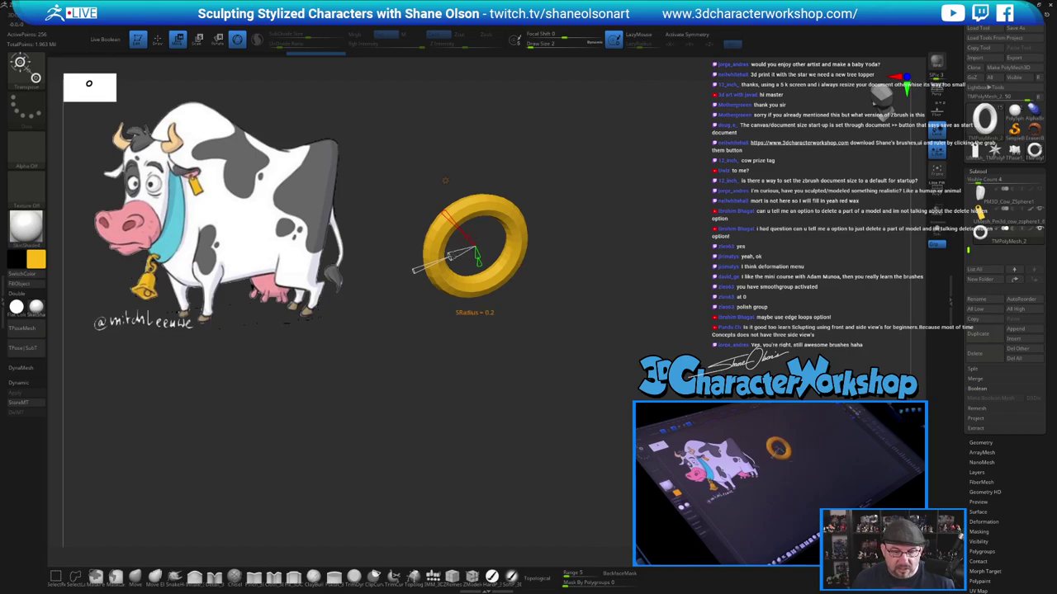
{"action": "mouse_move", "coordinate": [450, 255]}
{"action": "left_mouse_down"}
{"action": "mouse_move", "coordinate": [414, 271]}
{"action": "mouse_move", "coordinate": [481, 245]}
{"action": "mouse_move", "coordinate": [451, 257]}
{"action": "left_mouse_up"}
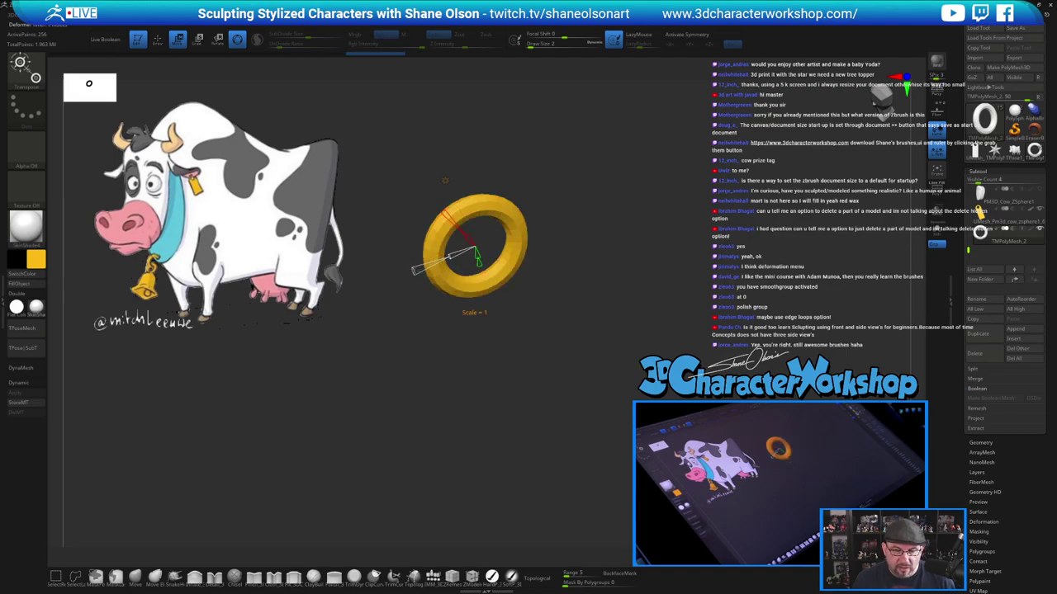
{"action": "key", "text": "shift+f"}
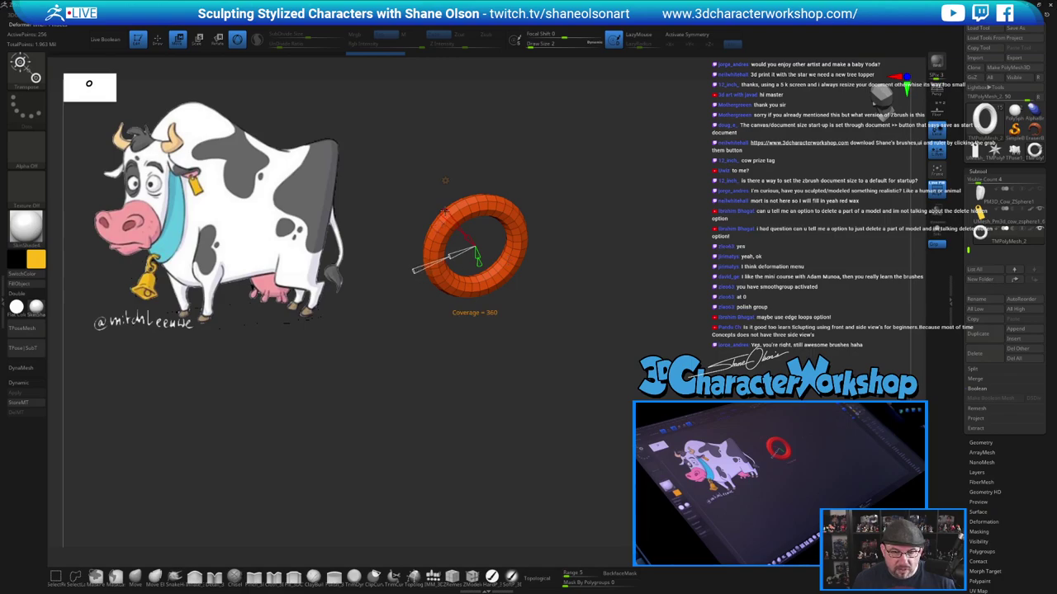
{"action": "left_click_drag", "start_coordinate": [445, 210], "coordinate": [468, 240]}
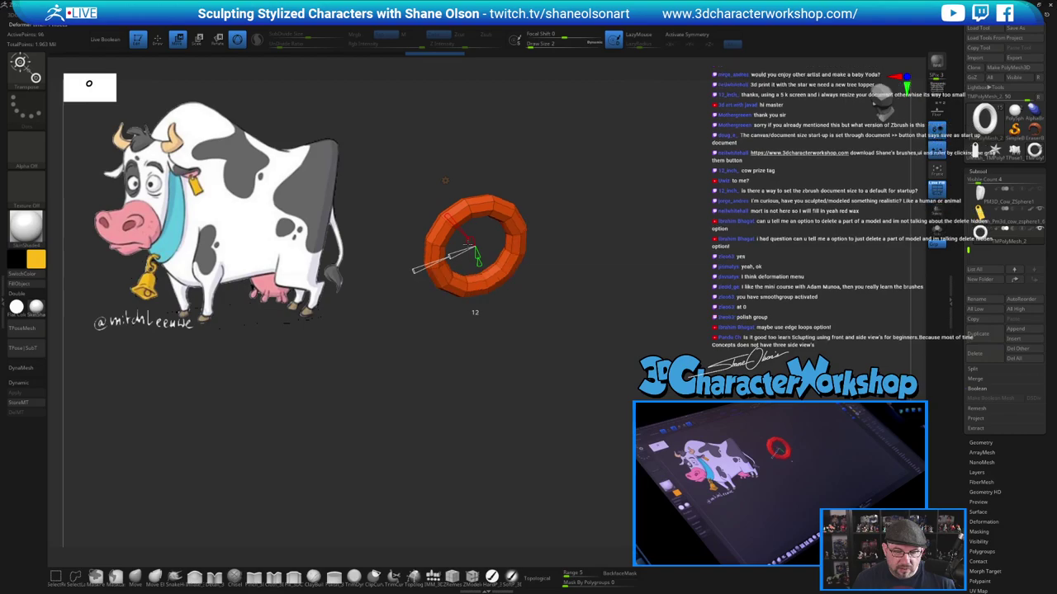
{"action": "left_click_drag", "start_coordinate": [561, 237], "coordinate": [601, 235]}
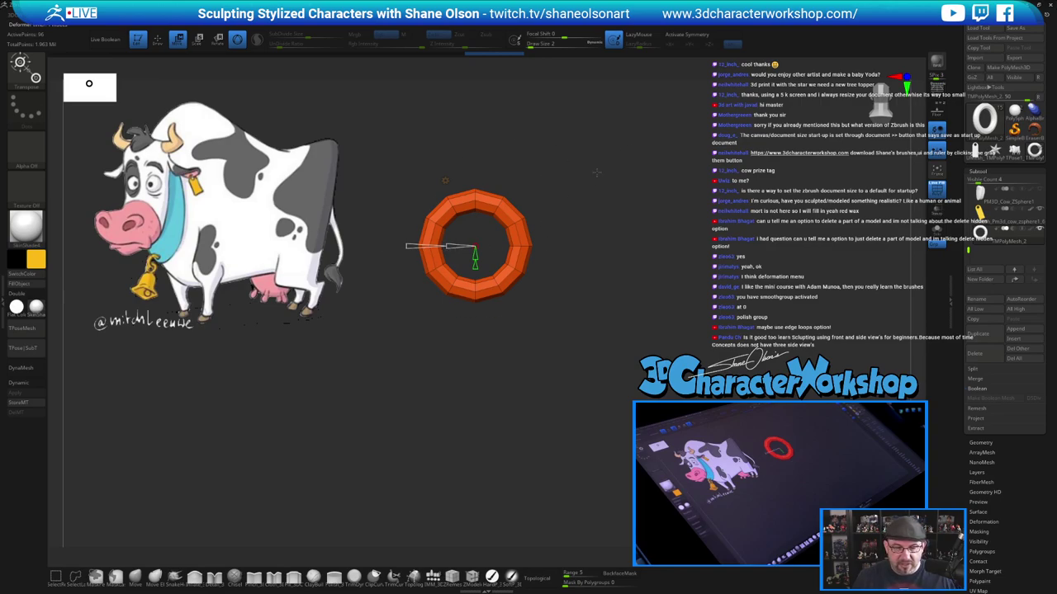
{"action": "left_click_drag", "start_coordinate": [597, 173], "coordinate": [568, 180]}
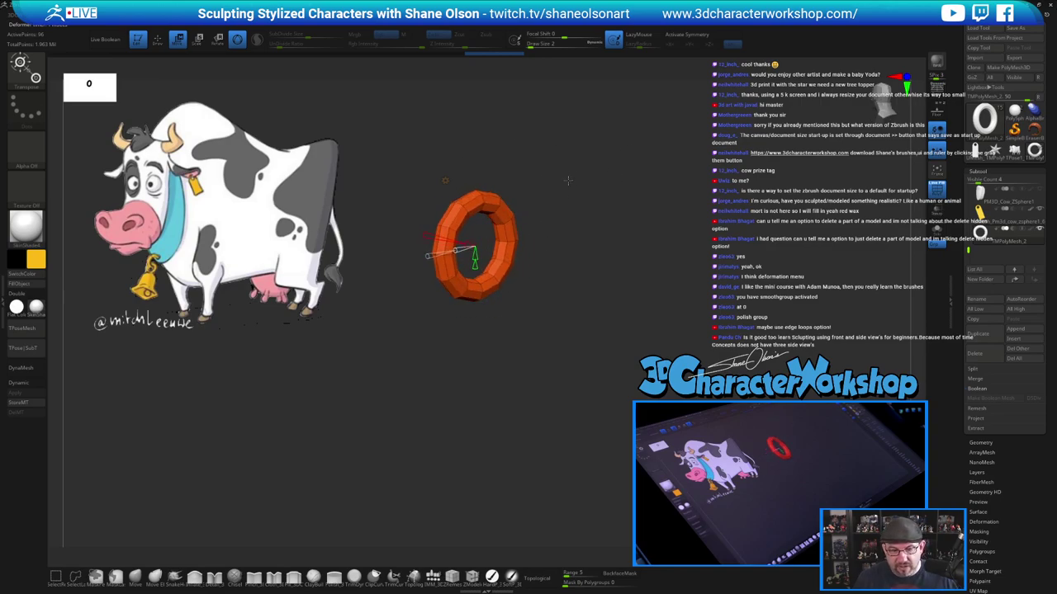
Return the ring from primitive editing to the transform gizmo and scale it down to a tiny size relative to the cow
{"action": "left_click", "coordinate": [445, 180]}
{"action": "left_click", "coordinate": [528, 179]}
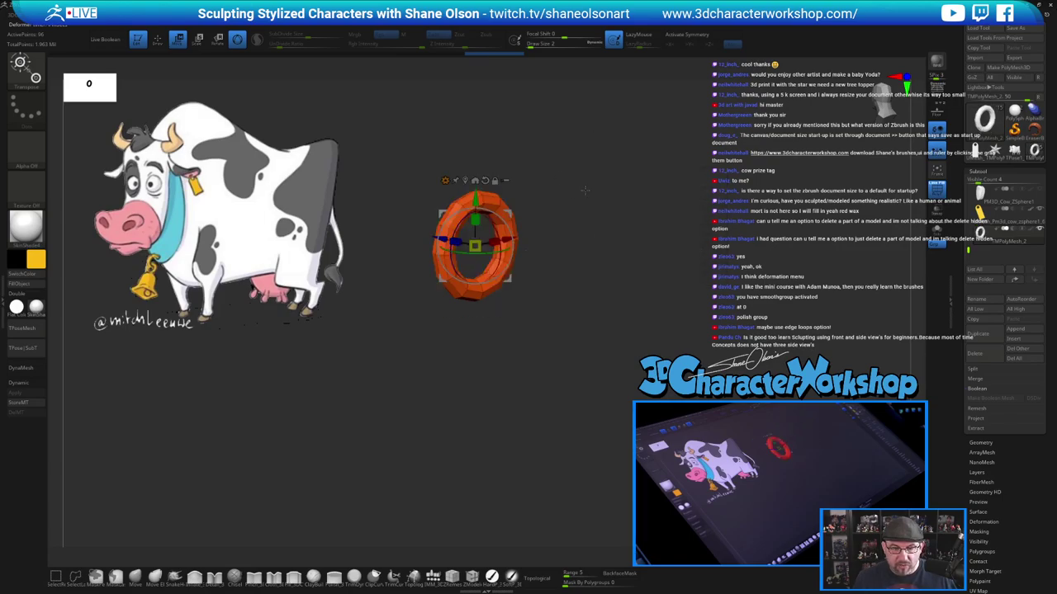
{"action": "key", "text": "ctrl+z"}
{"action": "key", "text": "ctrl+z"}
{"action": "left_click_drag", "start_coordinate": [674, 246], "coordinate": [632, 221], "text": "alt"}
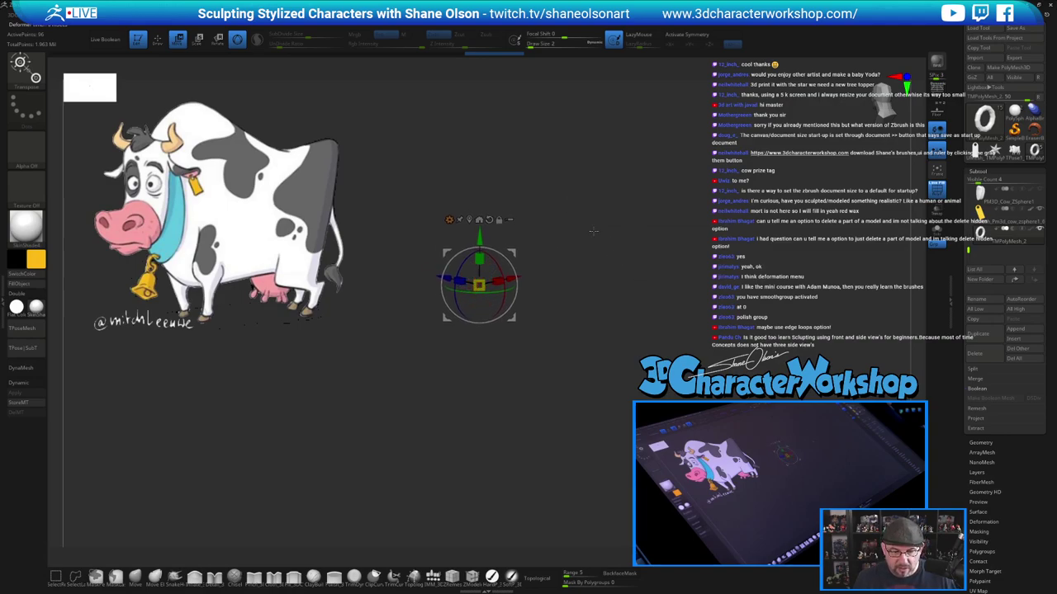
{"action": "key", "text": "f"}
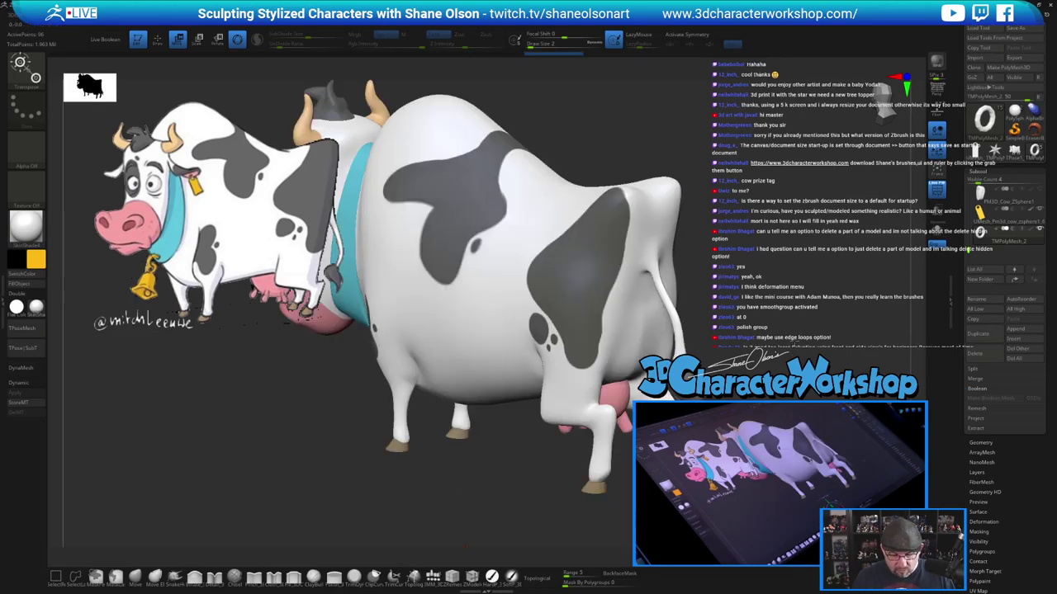
In side view, move the small ring up from below the cow to the height of the ear tag's hole
{"action": "left_click_drag", "start_coordinate": [464, 546], "coordinate": [497, 450], "text": "alt"}
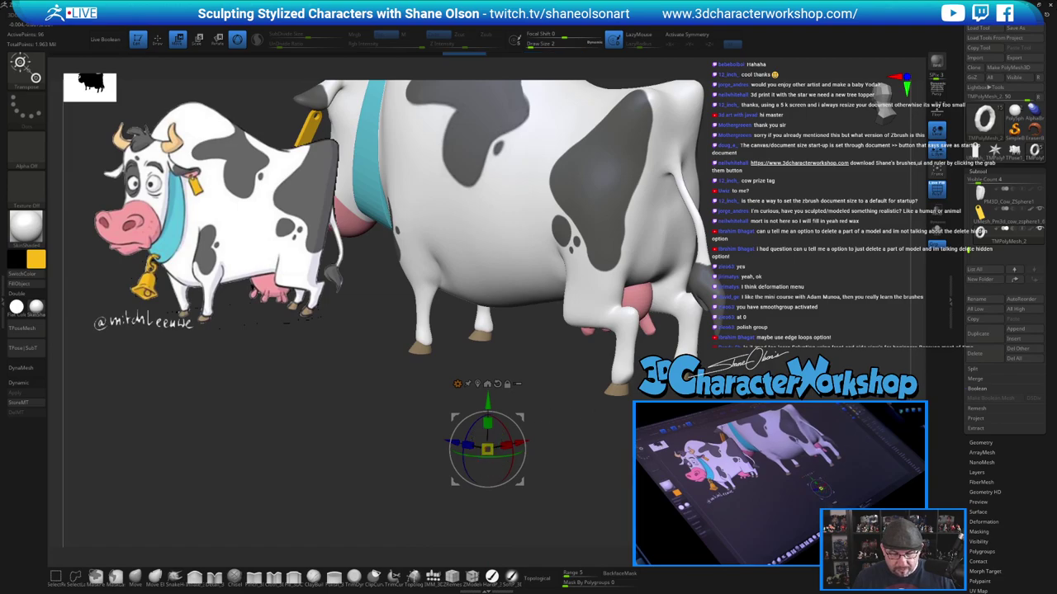
{"action": "left_click_drag", "start_coordinate": [413, 471], "coordinate": [537, 472]}
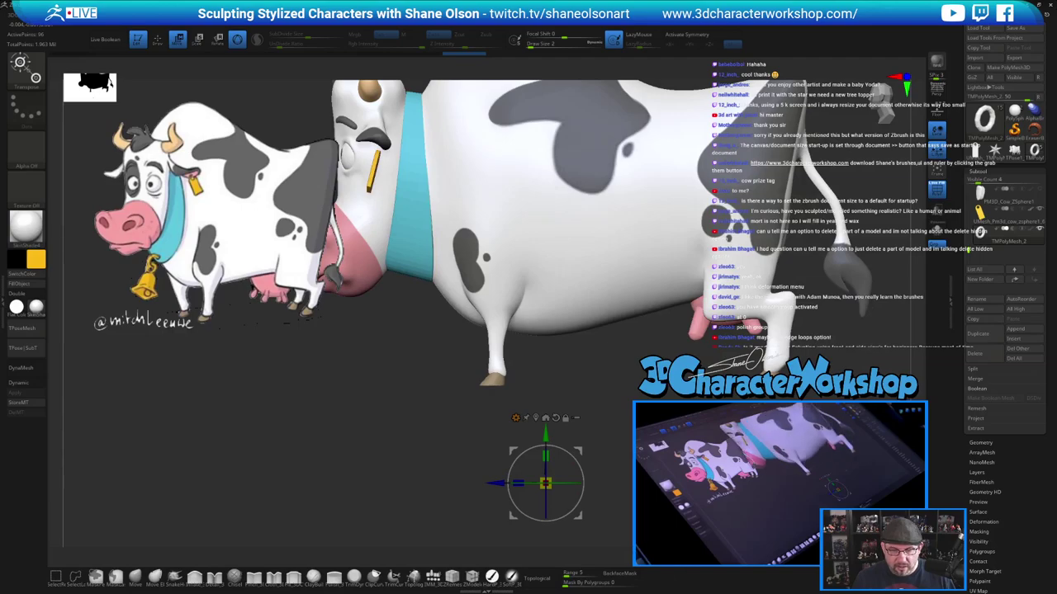
{"action": "left_click_drag", "start_coordinate": [462, 495], "coordinate": [462, 426], "text": "alt"}
{"action": "left_click_drag", "start_coordinate": [579, 449], "coordinate": [468, 221]}
{"action": "key", "text": "f"}
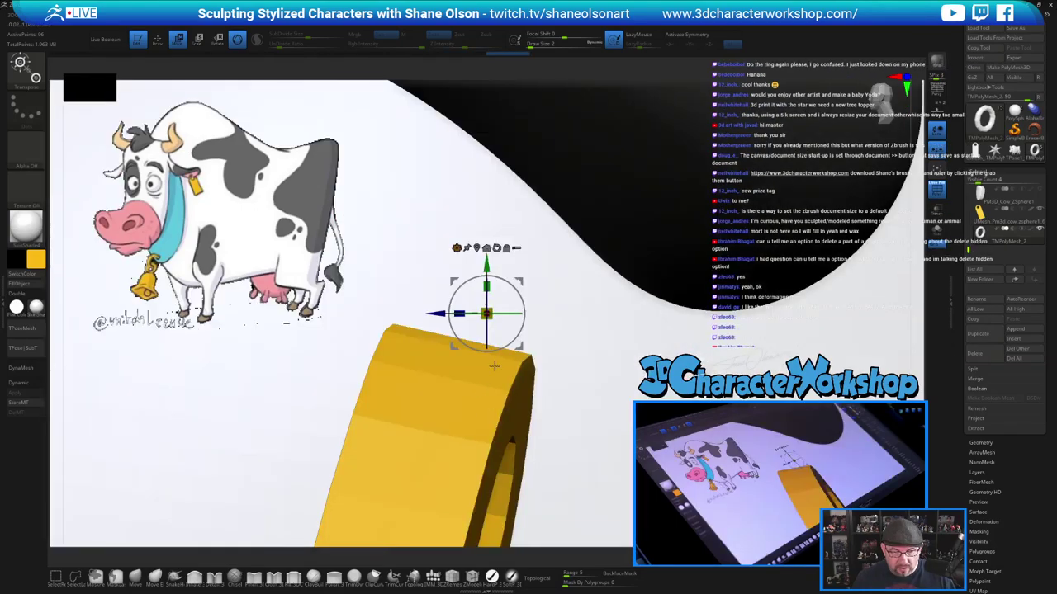
{"action": "key", "text": "f"}
Move the small ring sideways from the middle of the cow's head to the hole of the ear tag
{"action": "left_click_drag", "start_coordinate": [511, 498], "coordinate": [547, 496]}
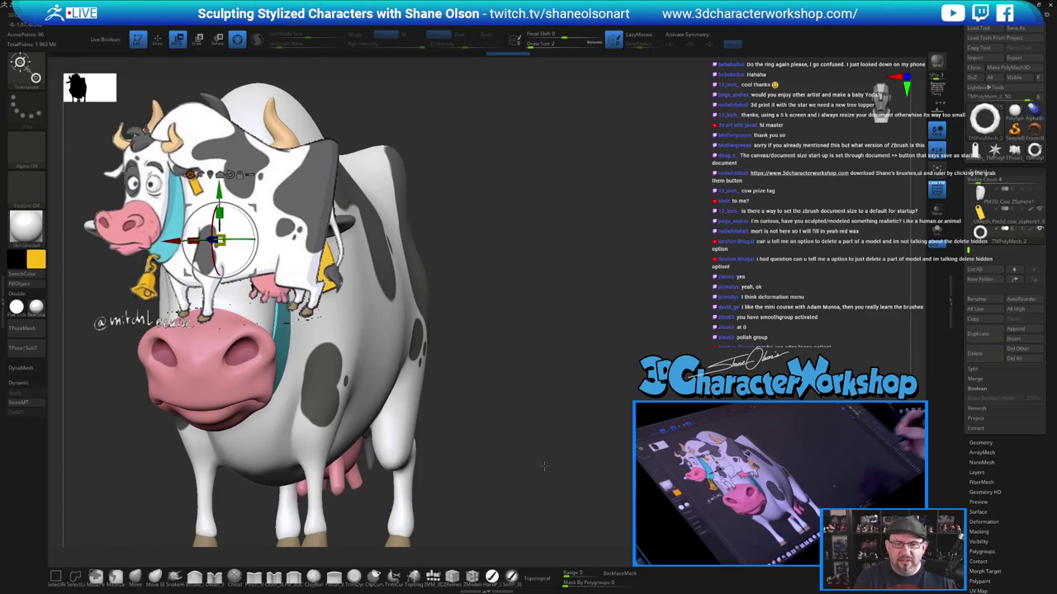
{"action": "left_click_drag", "start_coordinate": [505, 305], "coordinate": [620, 275], "text": "alt"}
{"action": "left_click_drag", "start_coordinate": [365, 423], "coordinate": [380, 447]}
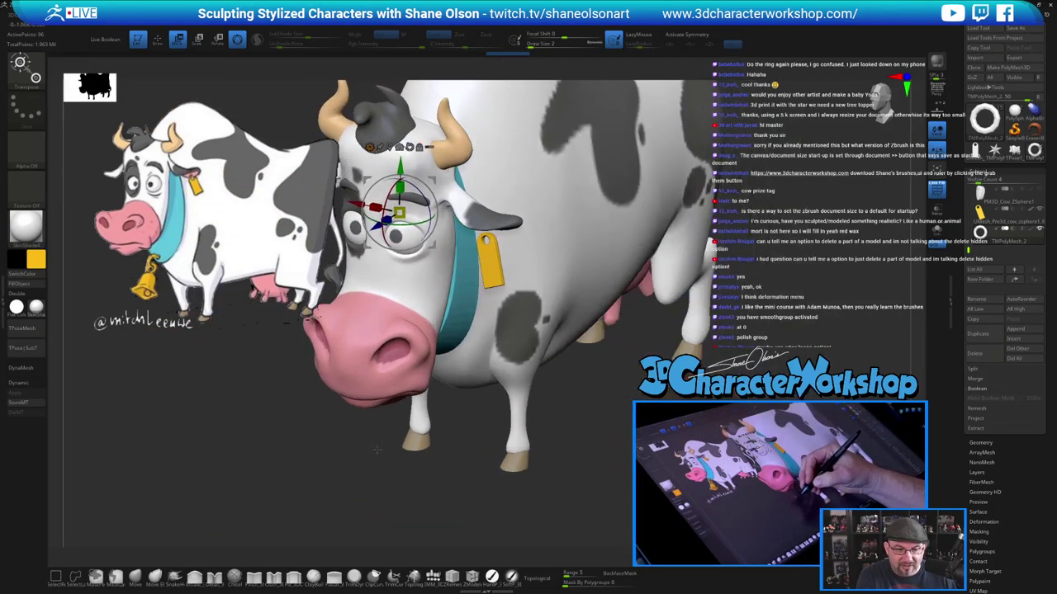
{"action": "left_click_drag", "start_coordinate": [355, 212], "coordinate": [442, 232]}
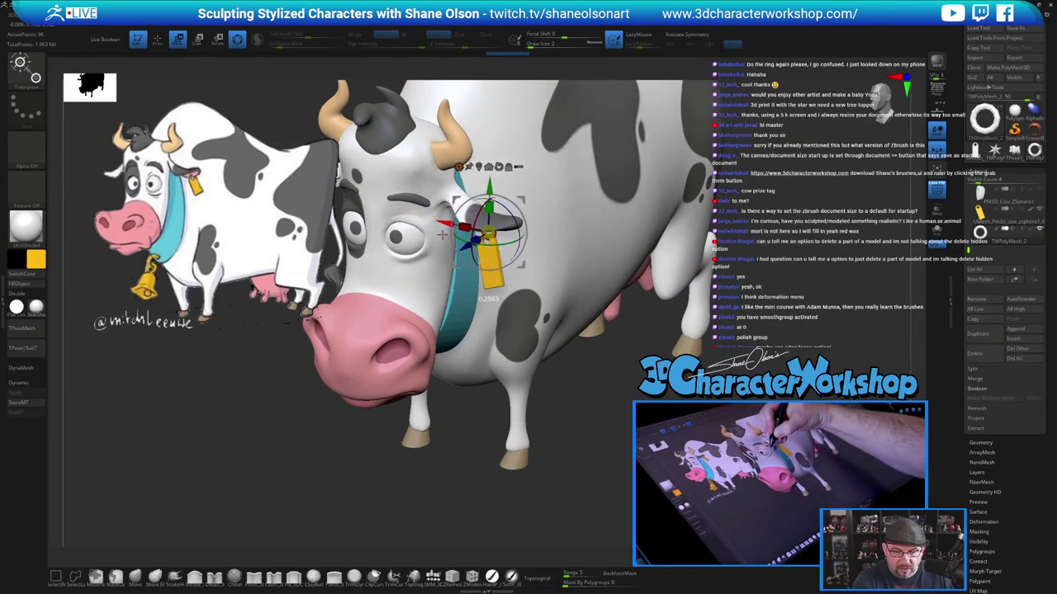
Rotate the small ring about its vertical axis and line it up with the hole of the yellow ear tag
{"action": "left_click_drag", "start_coordinate": [608, 382], "coordinate": [532, 351]}
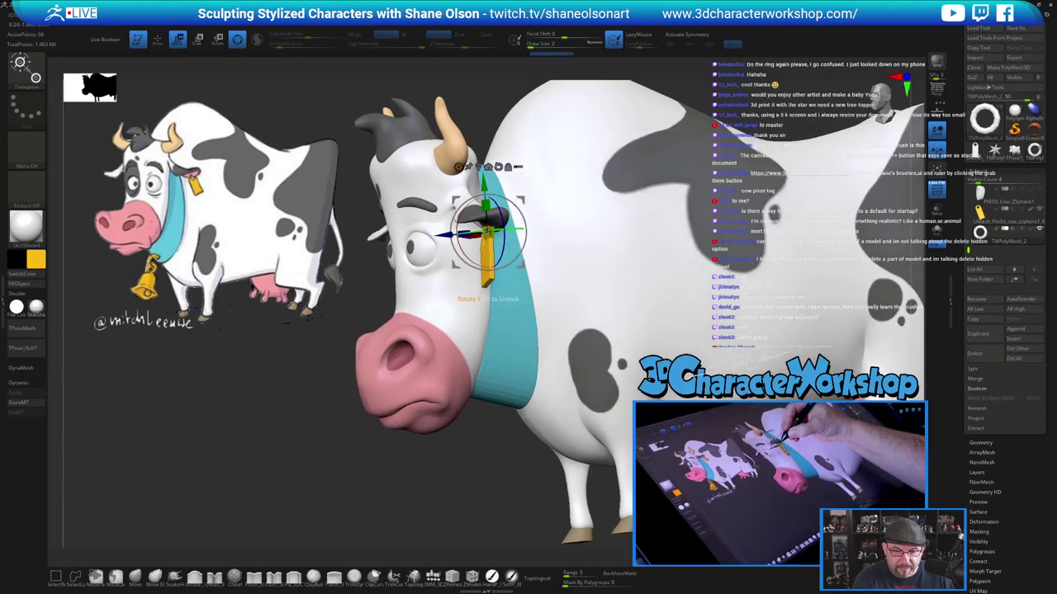
{"action": "left_click_drag", "start_coordinate": [497, 229], "coordinate": [562, 219]}
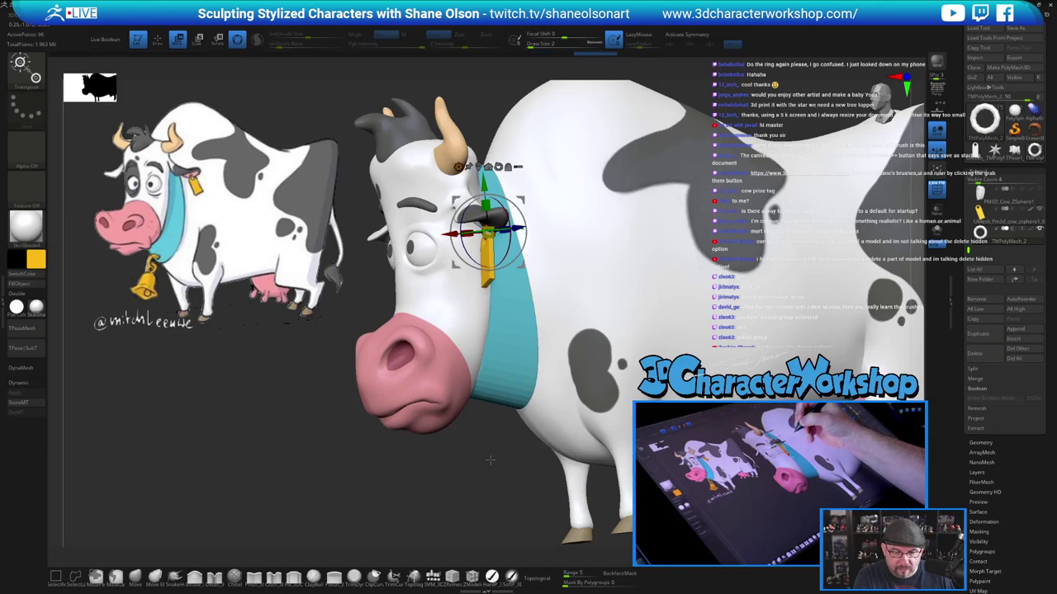
{"action": "left_click_drag", "start_coordinate": [491, 460], "coordinate": [559, 366]}
{"action": "left_click_drag", "start_coordinate": [614, 302], "coordinate": [608, 339], "text": "alt"}
{"action": "left_click_drag", "start_coordinate": [563, 241], "coordinate": [528, 236]}
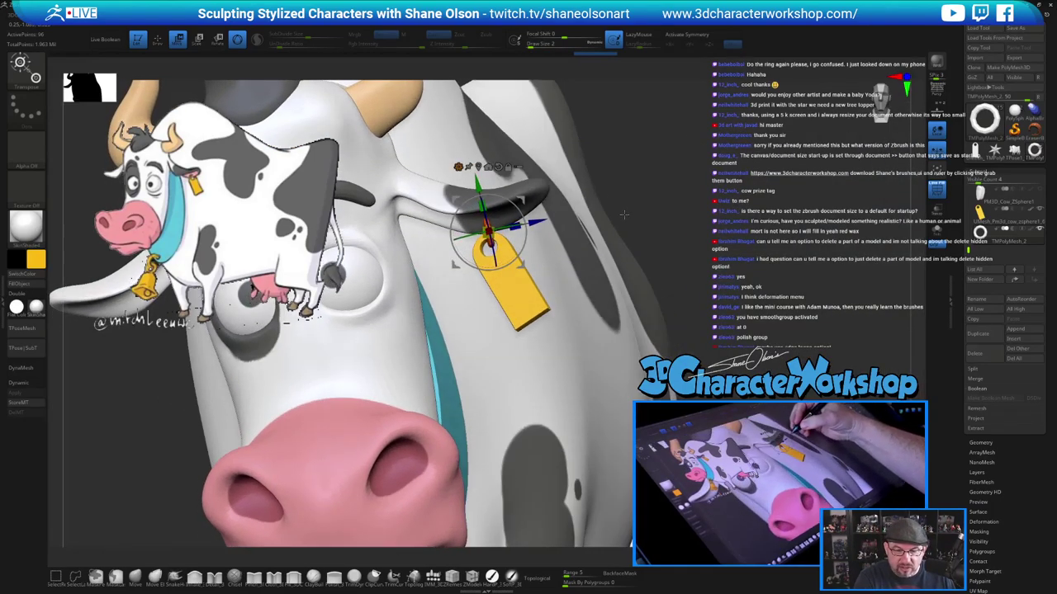
Scale up the small ring and shift it so that it loops through the tag's hole and the edge of the ear
{"action": "left_click_drag", "start_coordinate": [605, 208], "coordinate": [620, 217]}
{"action": "left_click_drag", "start_coordinate": [518, 204], "coordinate": [517, 204]}
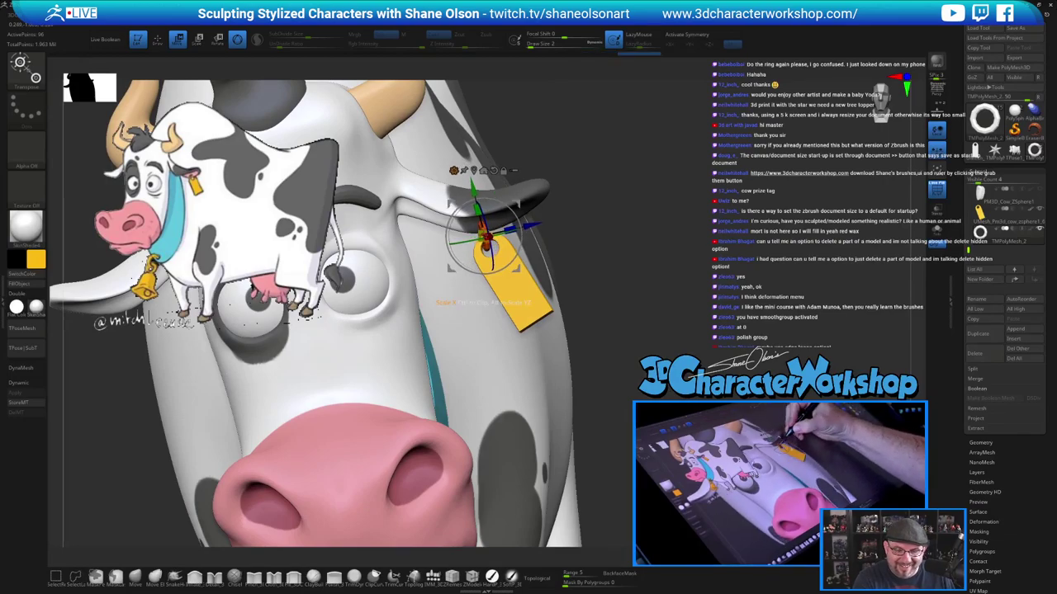
{"action": "left_click_drag", "start_coordinate": [487, 238], "coordinate": [489, 237]}
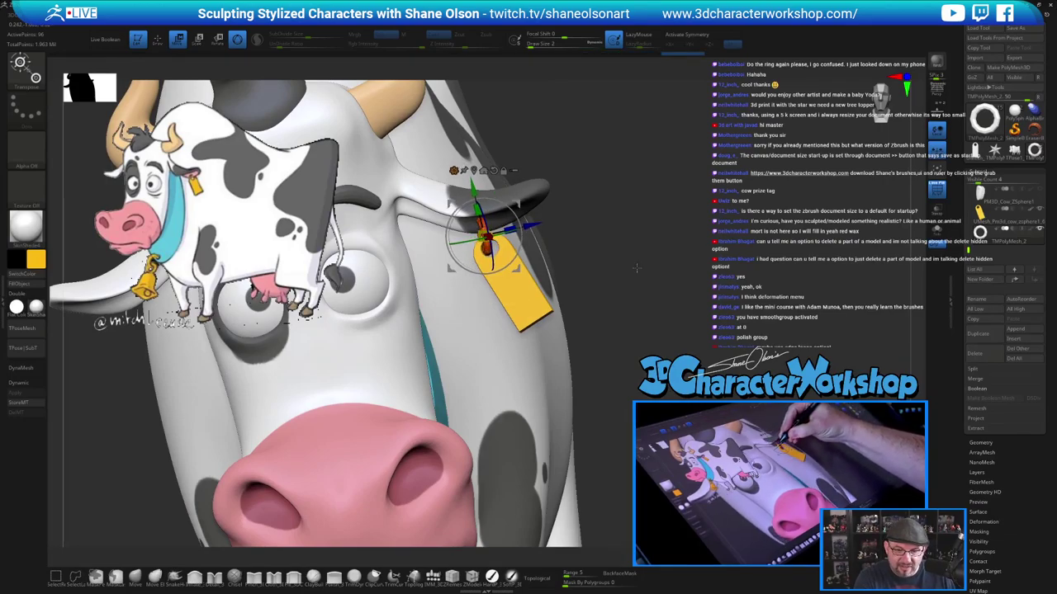
{"action": "left_click_drag", "start_coordinate": [639, 268], "coordinate": [625, 288]}
{"action": "left_click_drag", "start_coordinate": [258, 400], "coordinate": [320, 396]}
{"action": "left_click_drag", "start_coordinate": [513, 210], "coordinate": [520, 203]}
{"action": "left_click_drag", "start_coordinate": [559, 248], "coordinate": [581, 278]}
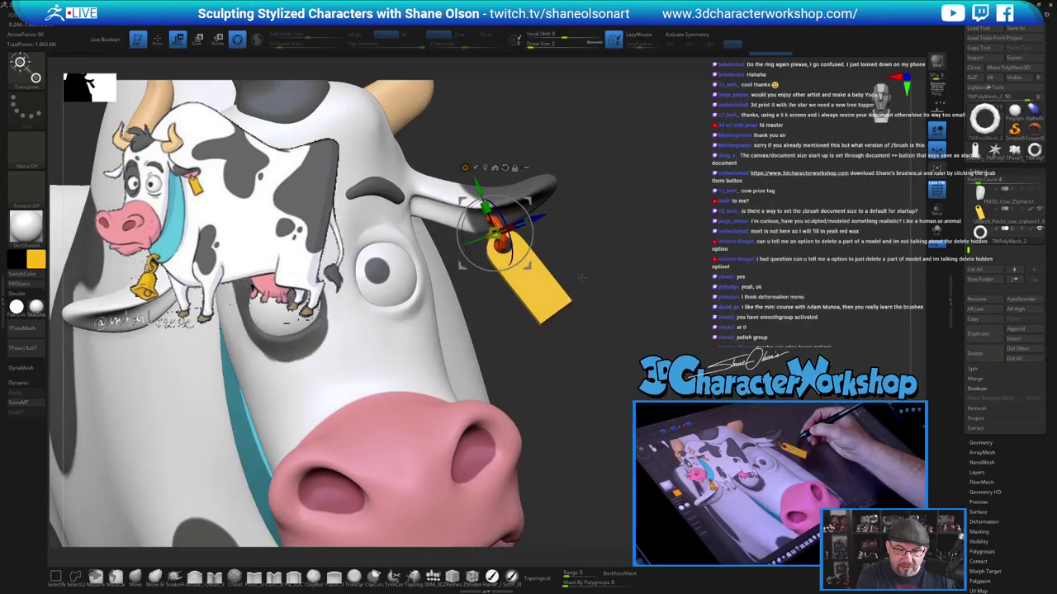
{"action": "left_click_drag", "start_coordinate": [608, 221], "coordinate": [605, 283], "text": "alt"}
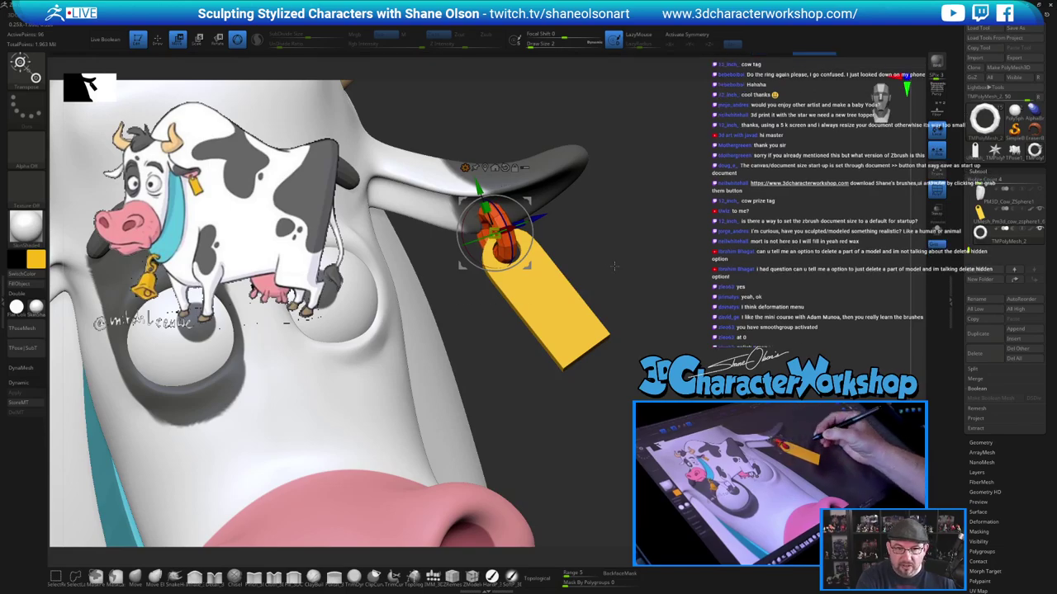
{"action": "left_click_drag", "start_coordinate": [617, 297], "coordinate": [566, 288], "text": "alt"}
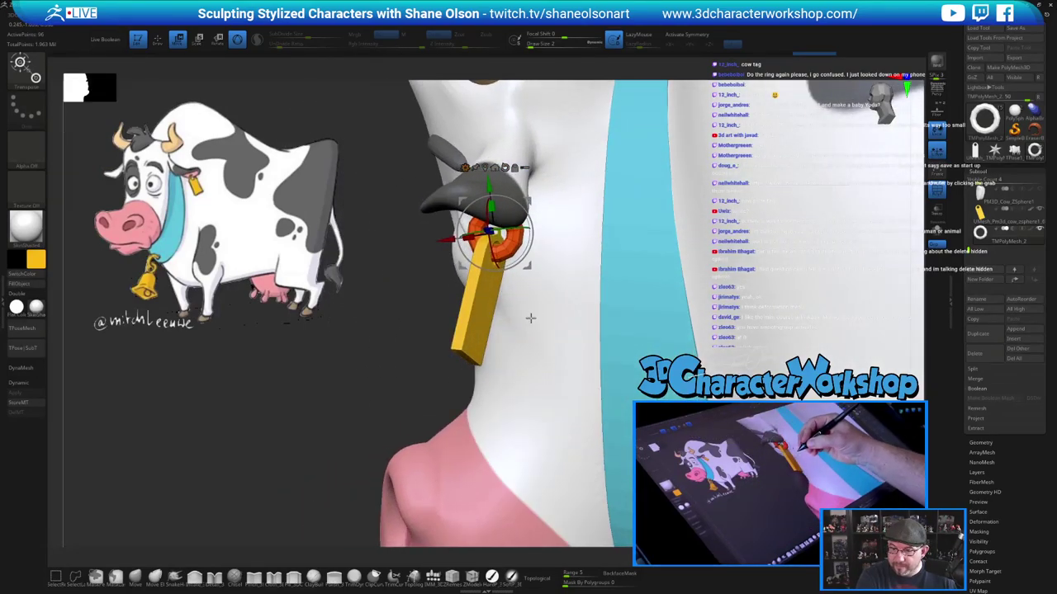
Merge the ring into the ear tag's subtool with Merge Down and fill the combined object with yellow
{"action": "mouse_move", "coordinate": [991, 223]}
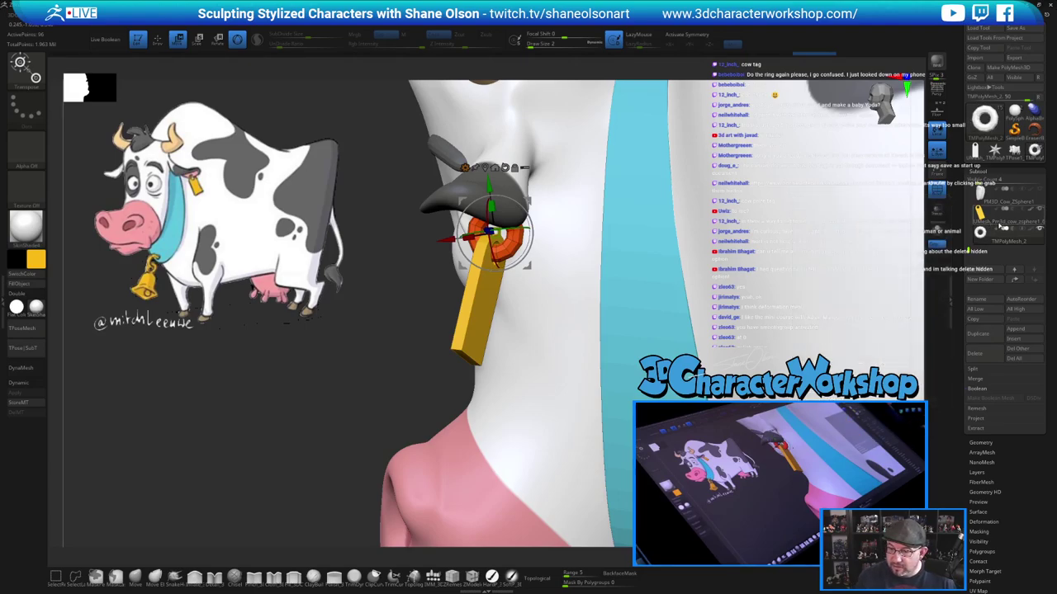
{"action": "left_click", "coordinate": [978, 379]}
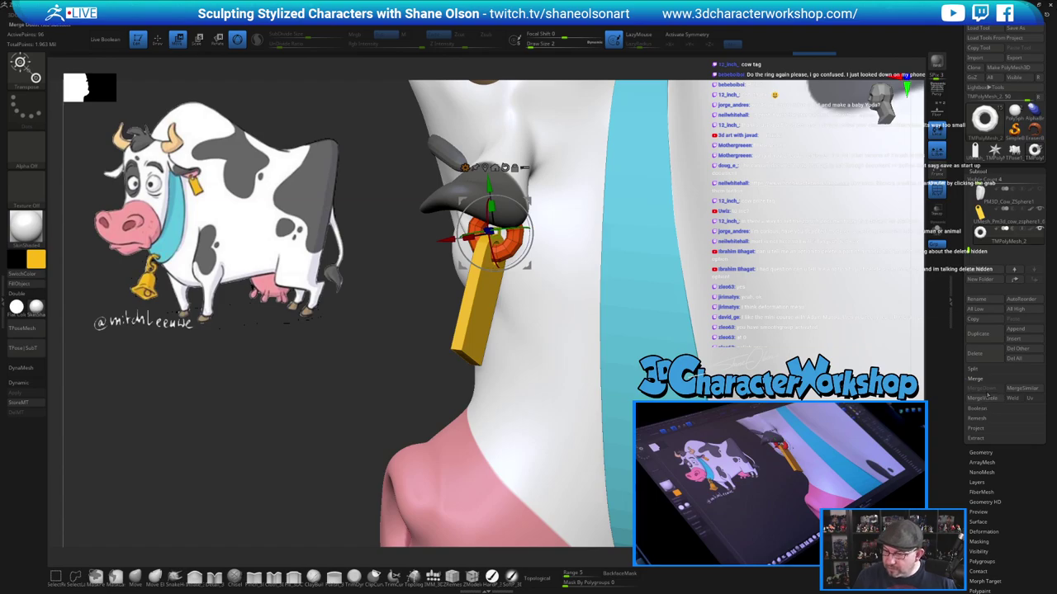
{"action": "left_click", "coordinate": [984, 220]}
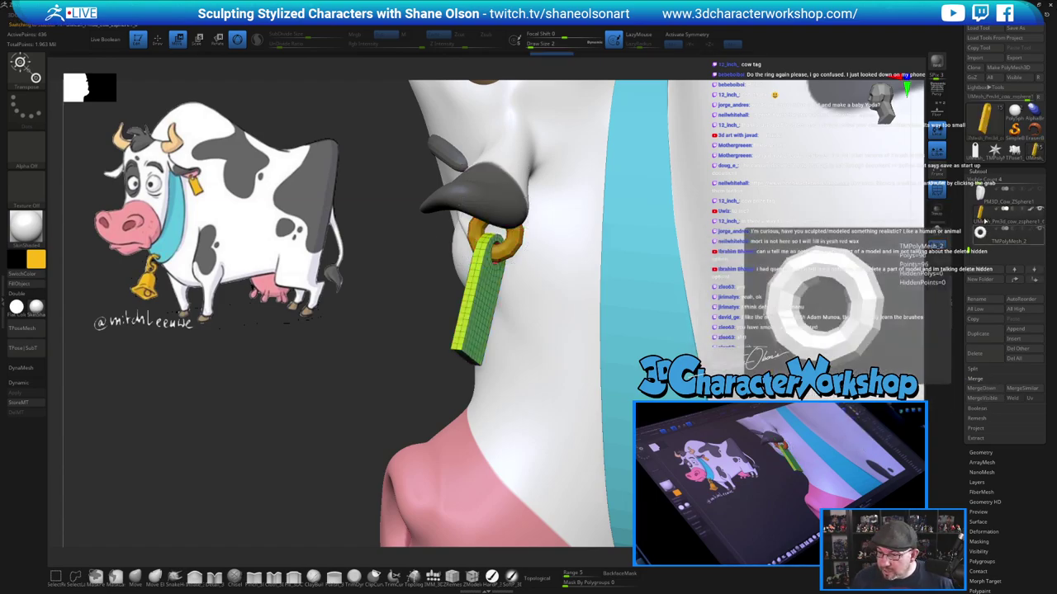
{"action": "left_click", "coordinate": [979, 388]}
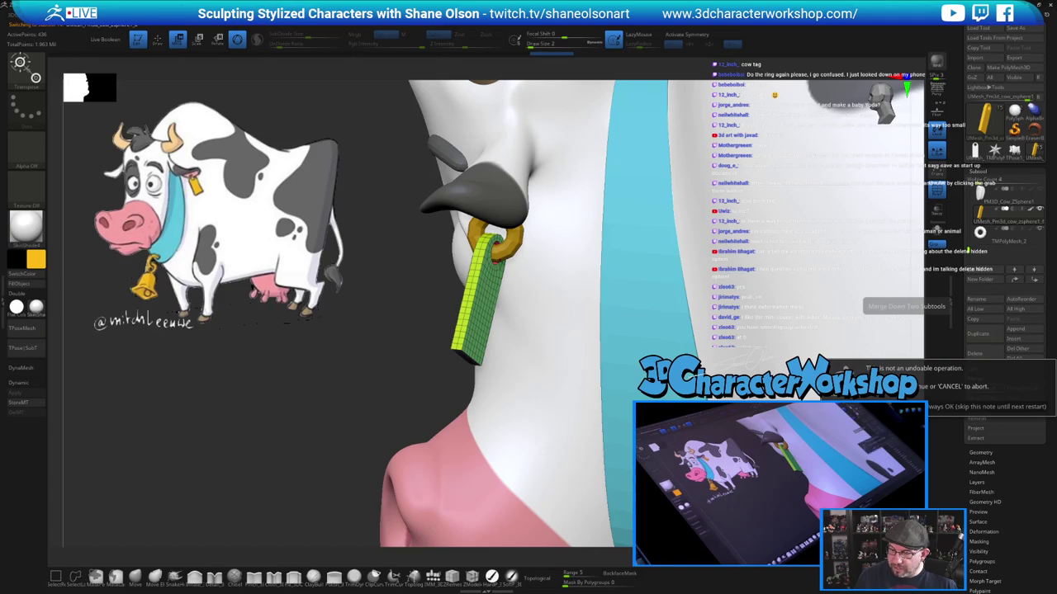
{"action": "left_click", "coordinate": [846, 406]}
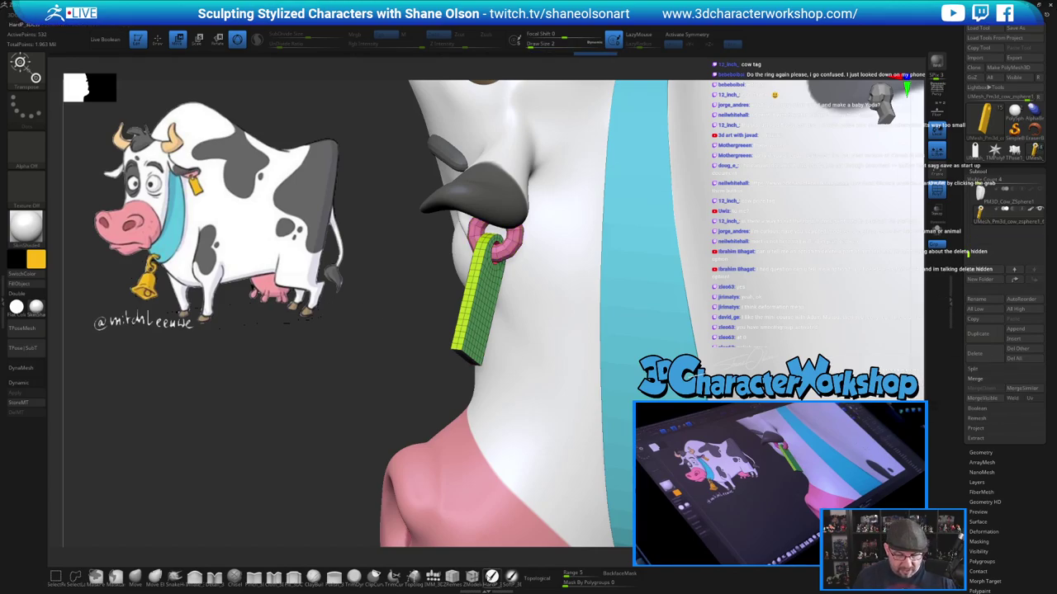
{"action": "key", "text": "q"}
{"action": "left_click", "coordinate": [20, 284]}
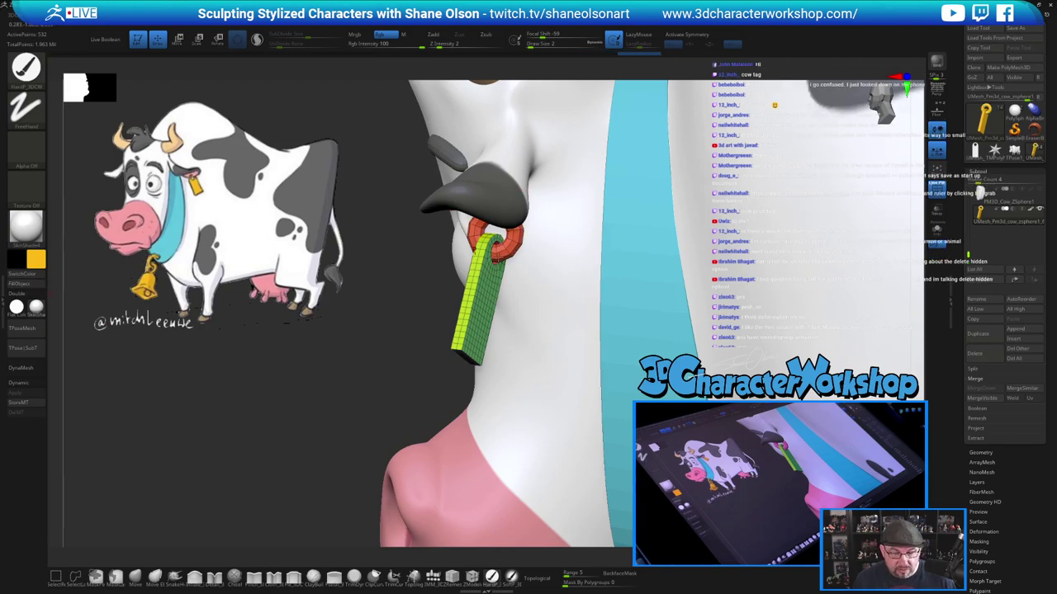
Move the merged tag and ring slightly up and back on the ear, and hide the wireframe
{"action": "mouse_move", "coordinate": [385, 311]}
{"action": "left_mouse_down"}
{"action": "mouse_move", "coordinate": [408, 308]}
{"action": "mouse_move", "coordinate": [391, 311]}
{"action": "left_mouse_up"}
{"action": "key", "text": "w"}
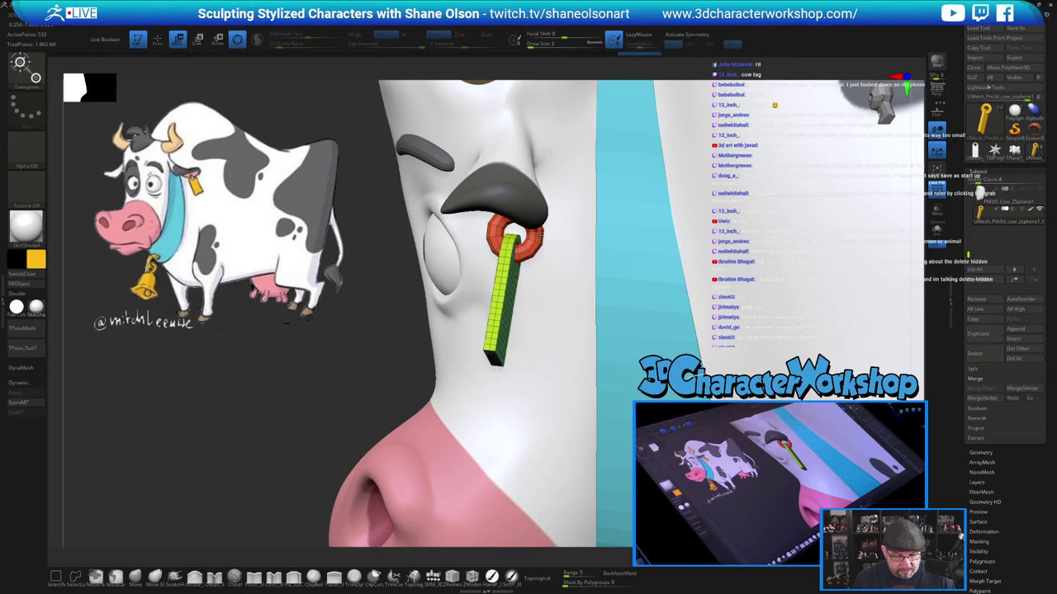
{"action": "left_click", "coordinate": [527, 242]}
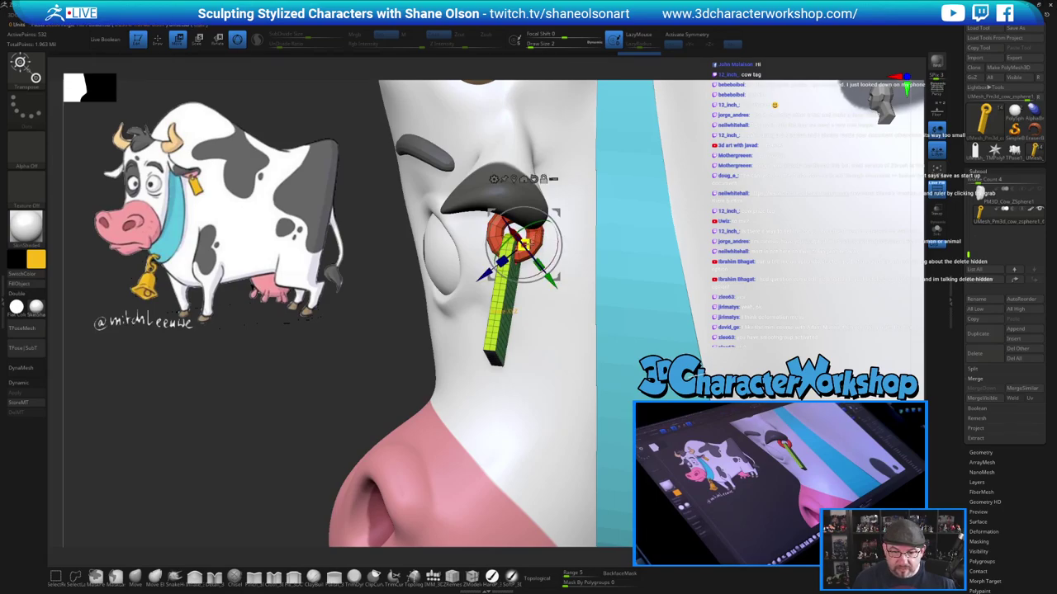
{"action": "left_click_drag", "start_coordinate": [556, 214], "coordinate": [568, 207]}
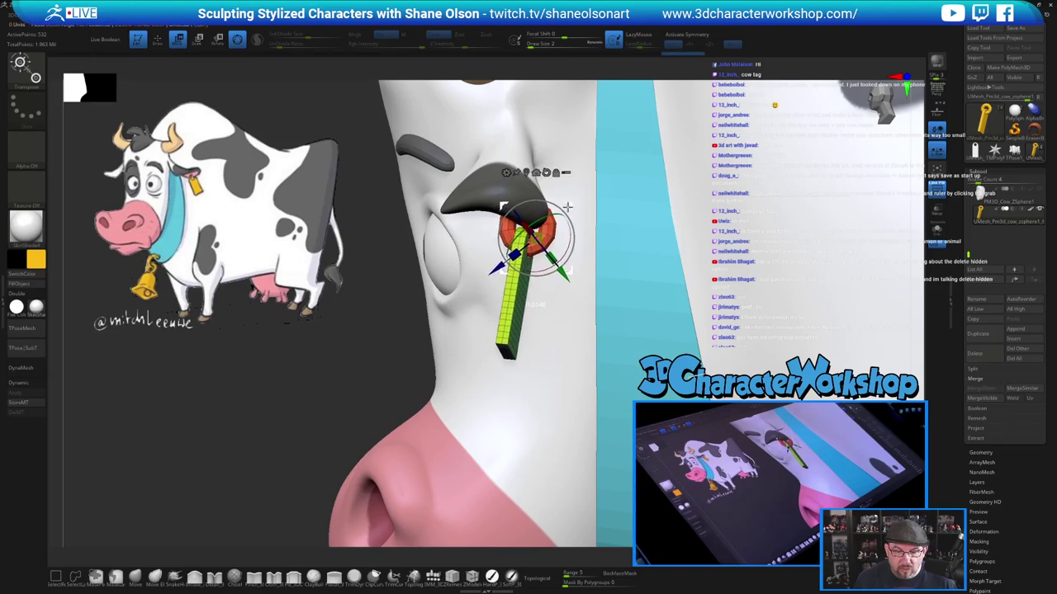
{"action": "left_click_drag", "start_coordinate": [385, 306], "coordinate": [366, 323], "text": "alt"}
{"action": "key", "text": "shift+f"}
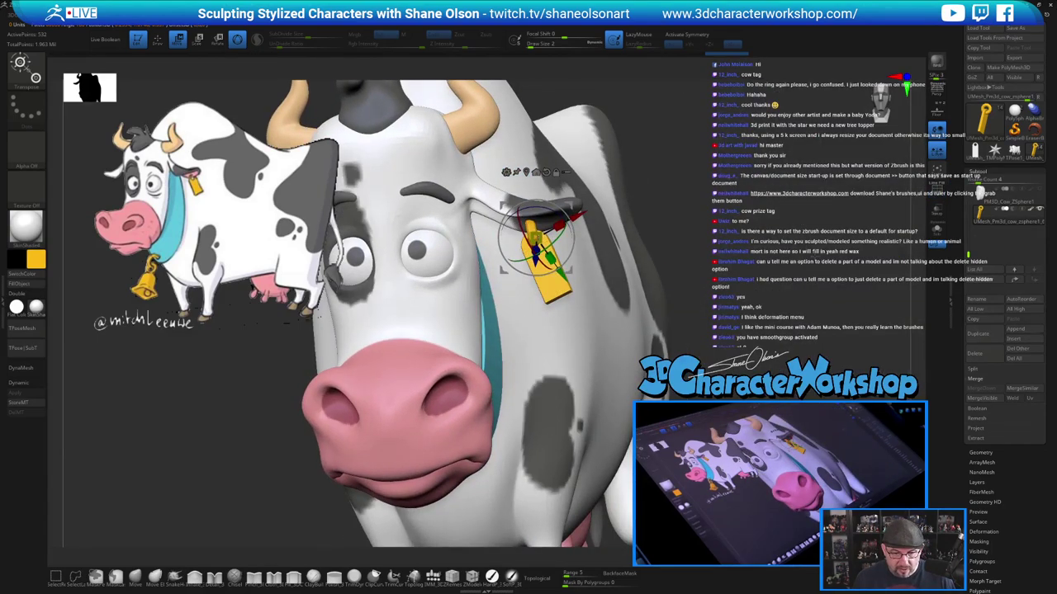
Turn on dynamic subdivision to smooth the tag and ring, and check them from the side and front
{"action": "mouse_move", "coordinate": [834, 274]}
{"action": "left_mouse_down", "text": "alt"}
{"action": "mouse_move", "coordinate": [727, 209]}
{"action": "mouse_move", "coordinate": [684, 233]}
{"action": "mouse_move", "coordinate": [698, 293]}
{"action": "mouse_move", "coordinate": [570, 266]}
{"action": "mouse_move", "coordinate": [528, 270]}
{"action": "left_mouse_up", "text": "alt"}
{"action": "key", "text": "q"}
{"action": "key", "text": "d"}
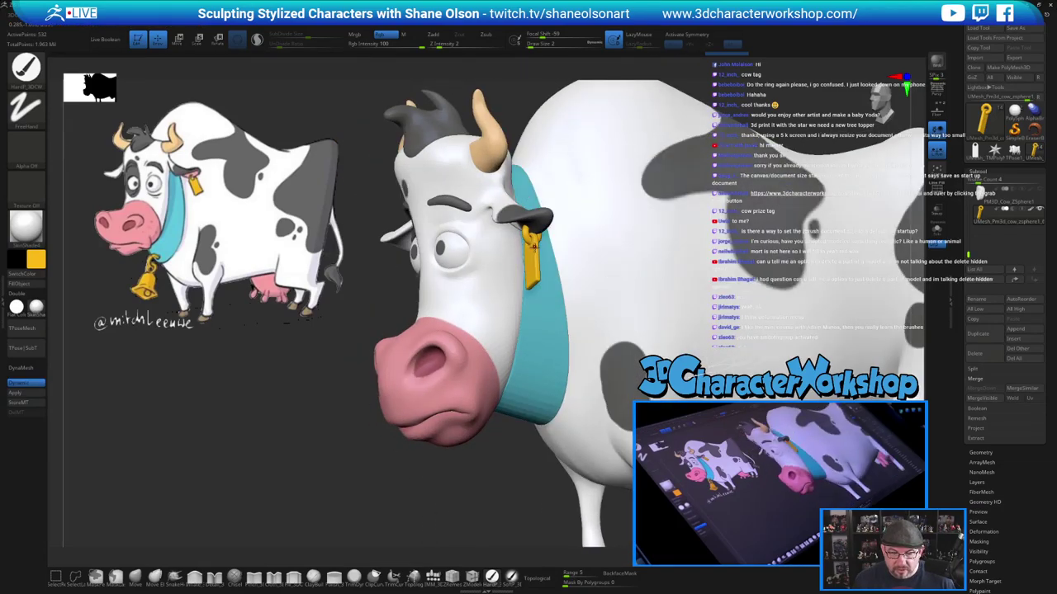
{"action": "left_click_drag", "start_coordinate": [366, 306], "coordinate": [431, 310]}
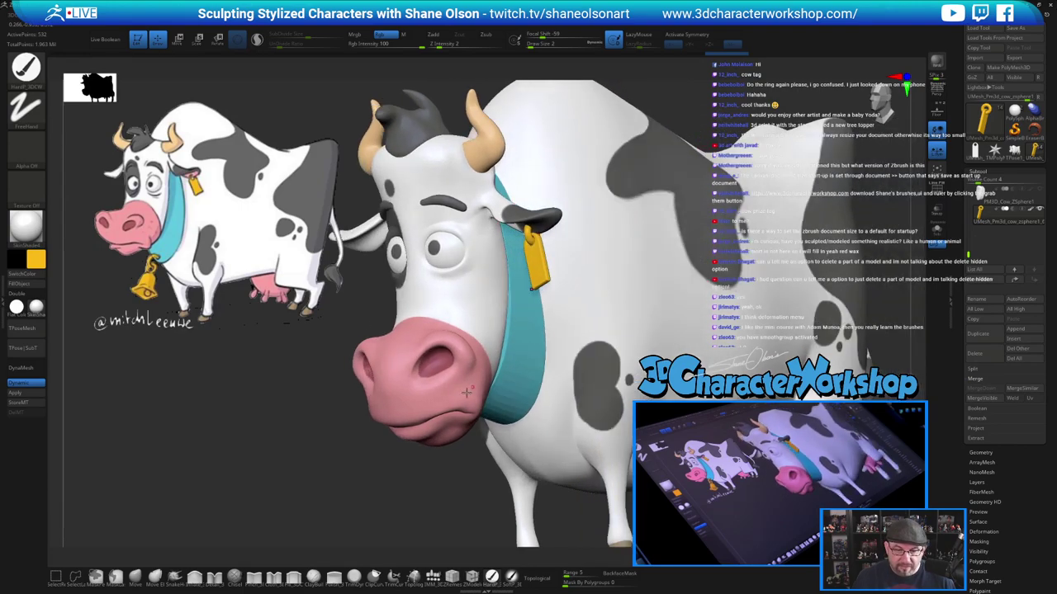
{"action": "left_click_drag", "start_coordinate": [356, 443], "coordinate": [338, 367], "text": "alt"}
{"action": "left_click_drag", "start_coordinate": [571, 250], "coordinate": [628, 325]}
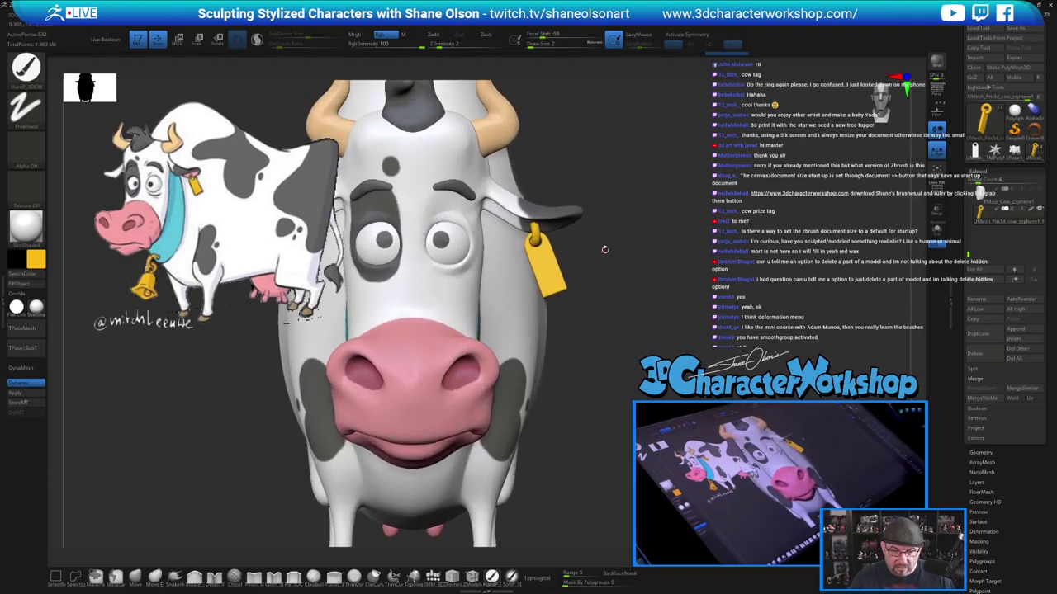
Show the wireframe and mask the ring so that only the yellow tag stays editable
{"action": "mouse_move", "coordinate": [574, 163]}
{"action": "left_mouse_down", "text": "ctrl"}
{"action": "mouse_move", "coordinate": [522, 256]}
{"action": "mouse_move", "coordinate": [614, 223]}
{"action": "left_mouse_up", "text": "ctrl"}
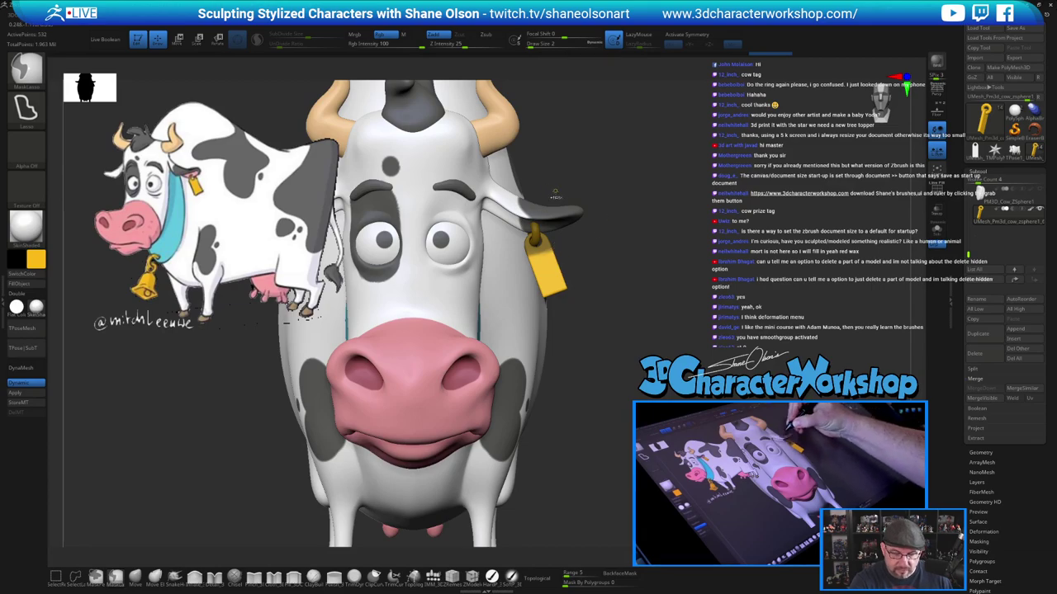
{"action": "key", "text": "shift+f"}
{"action": "left_click_drag", "start_coordinate": [608, 221], "coordinate": [613, 269], "text": "alt"}
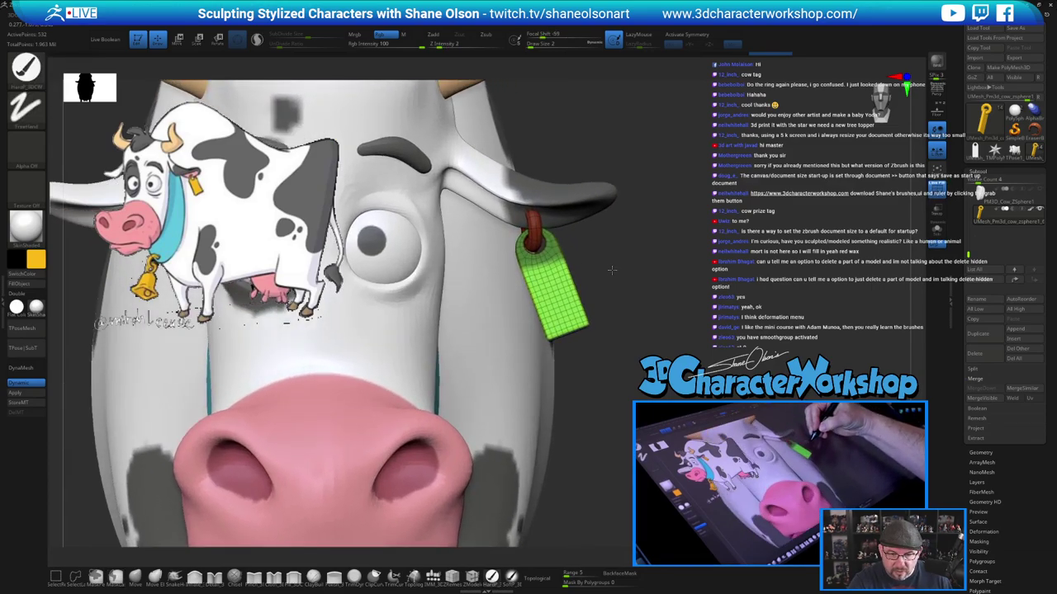
{"action": "mouse_move", "coordinate": [535, 176]}
{"action": "left_mouse_down", "text": "ctrl"}
{"action": "mouse_move", "coordinate": [479, 275]}
{"action": "mouse_move", "coordinate": [492, 297]}
{"action": "left_mouse_up", "text": "ctrl"}
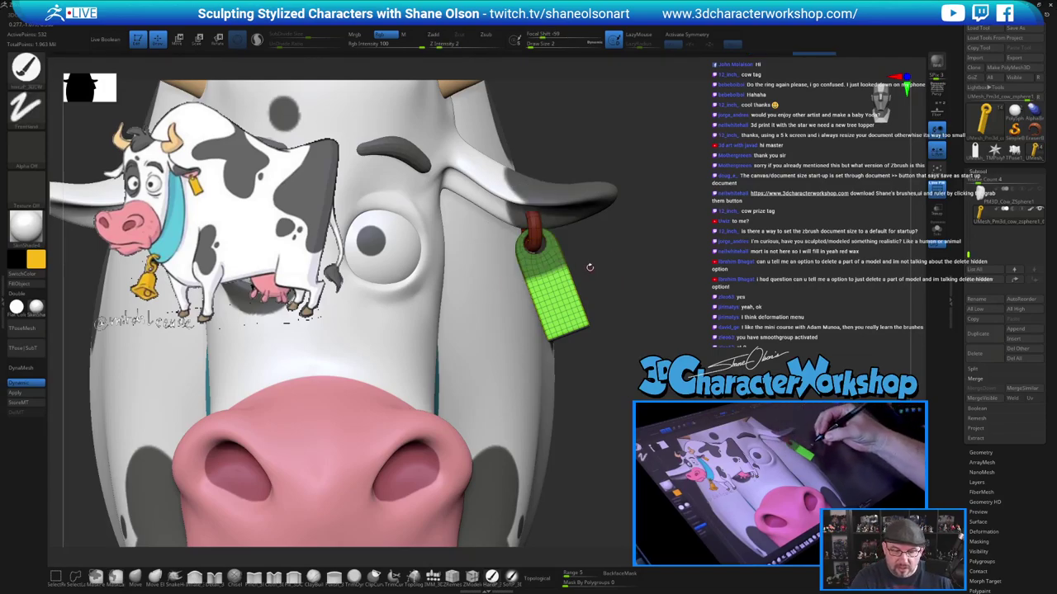
{"action": "key", "text": "w"}
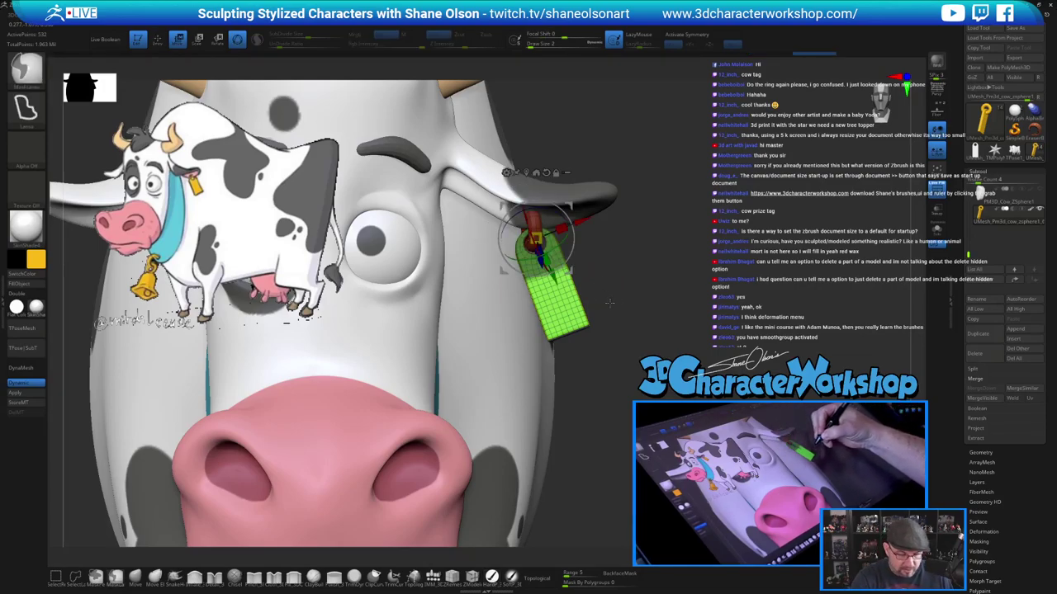
{"action": "key", "text": "q"}
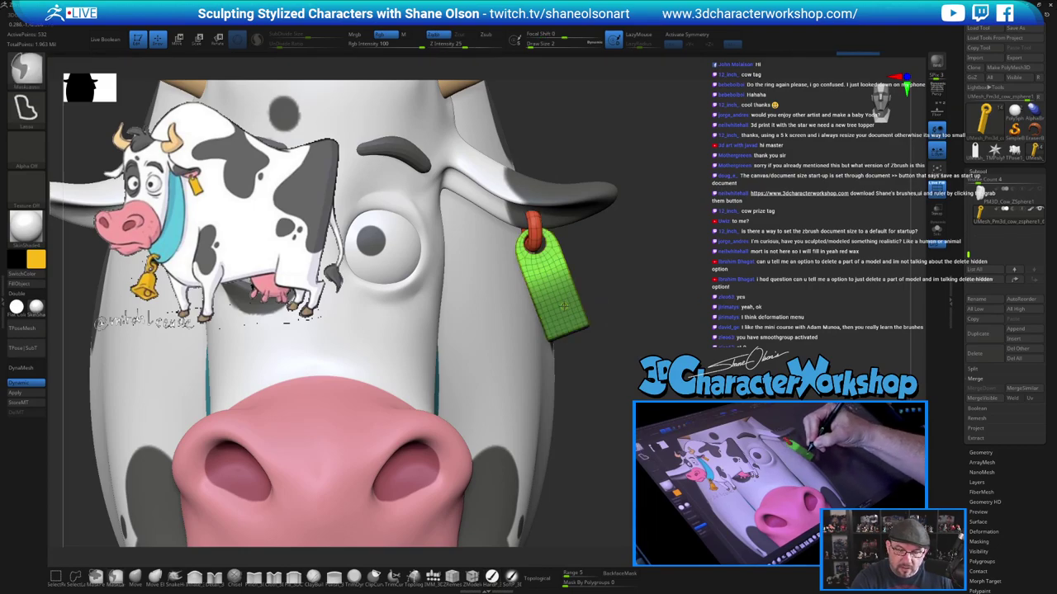
{"action": "key", "text": "w"}
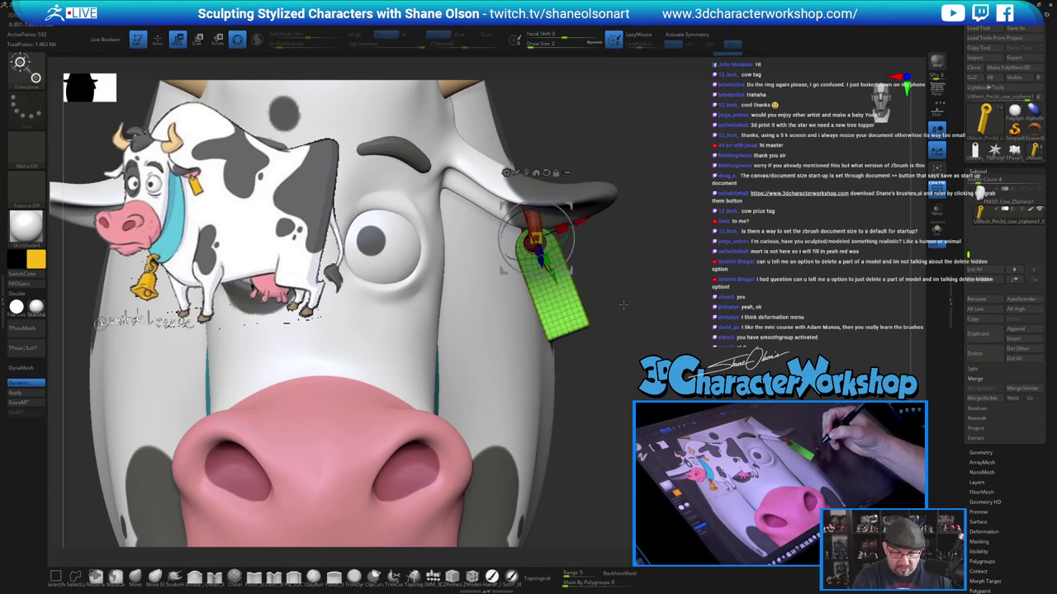
Reposition the gizmo on the unmasked tag, adjust how the tag hangs from the ring, and hide the wireframe
{"action": "left_click_drag", "start_coordinate": [504, 271], "coordinate": [659, 350], "text": "alt"}
{"action": "left_click", "coordinate": [543, 264], "text": "alt"}
{"action": "left_click_drag", "start_coordinate": [575, 246], "coordinate": [537, 235]}
{"action": "mouse_move", "coordinate": [643, 381]}
{"action": "right_mouse_down", "text": "ctrl"}
{"action": "mouse_move", "coordinate": [645, 345]}
{"action": "mouse_move", "coordinate": [613, 339]}
{"action": "mouse_move", "coordinate": [639, 337]}
{"action": "mouse_move", "coordinate": [640, 326]}
{"action": "mouse_move", "coordinate": [566, 341]}
{"action": "mouse_move", "coordinate": [649, 350]}
{"action": "right_mouse_up", "text": "ctrl"}
{"action": "key", "text": "q"}
{"action": "key", "text": "shift+f"}
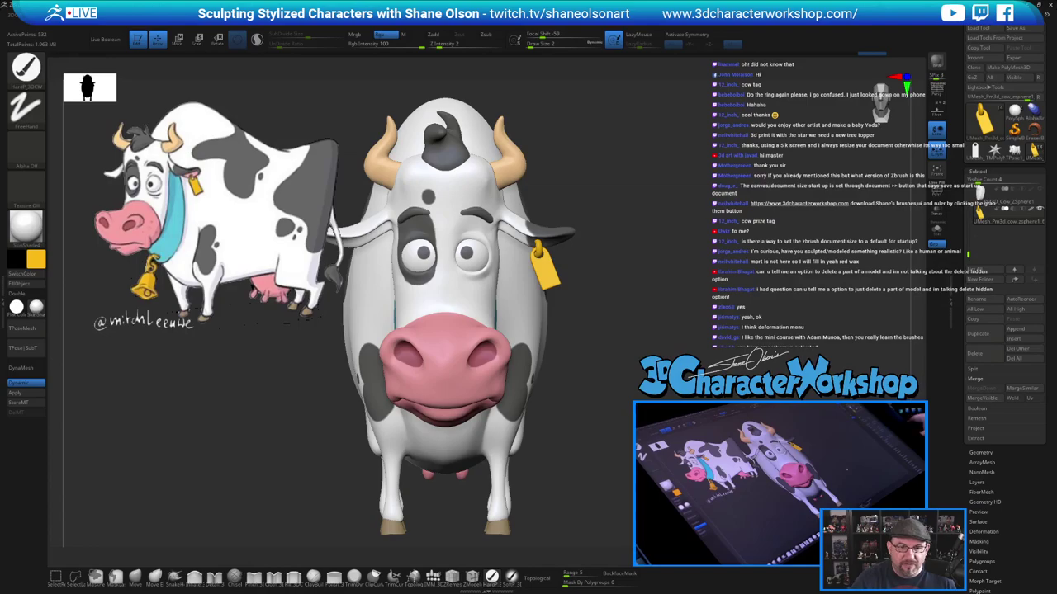
Append a PolyMesh3D star as a new subtool of the cow and make it the active subtool
{"action": "left_click_drag", "start_coordinate": [611, 346], "coordinate": [633, 323], "text": "alt"}
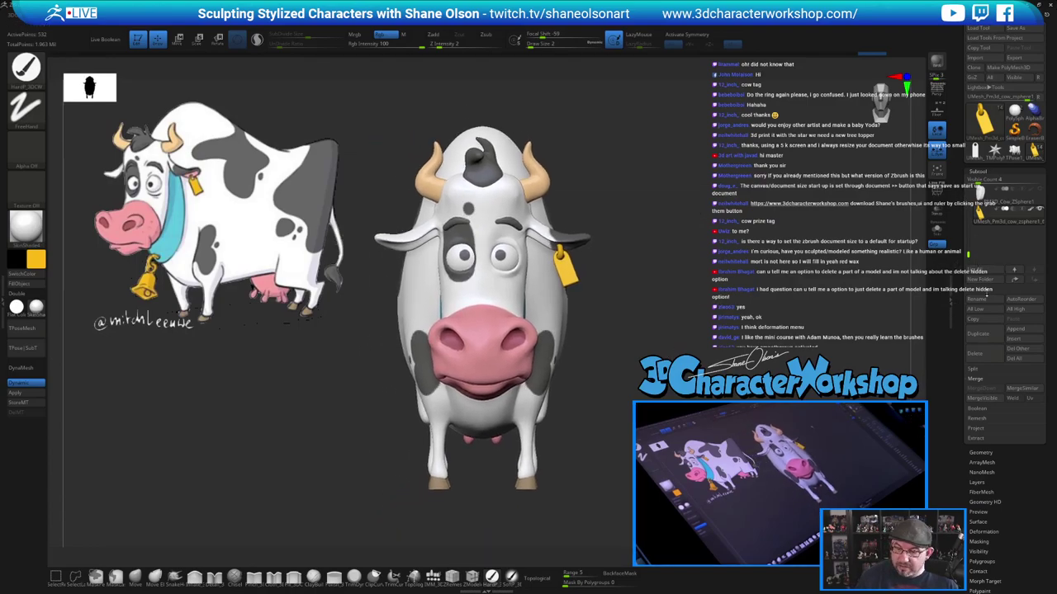
{"action": "left_click", "coordinate": [1019, 329]}
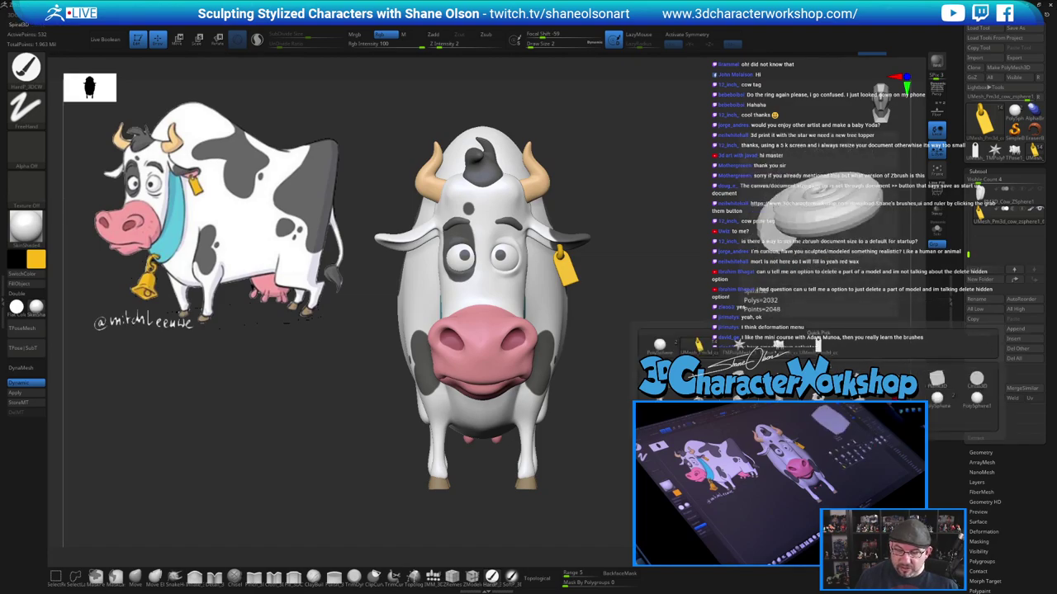
{"action": "left_click", "coordinate": [696, 401]}
{"action": "left_click_drag", "start_coordinate": [696, 413], "coordinate": [715, 331], "text": "alt"}
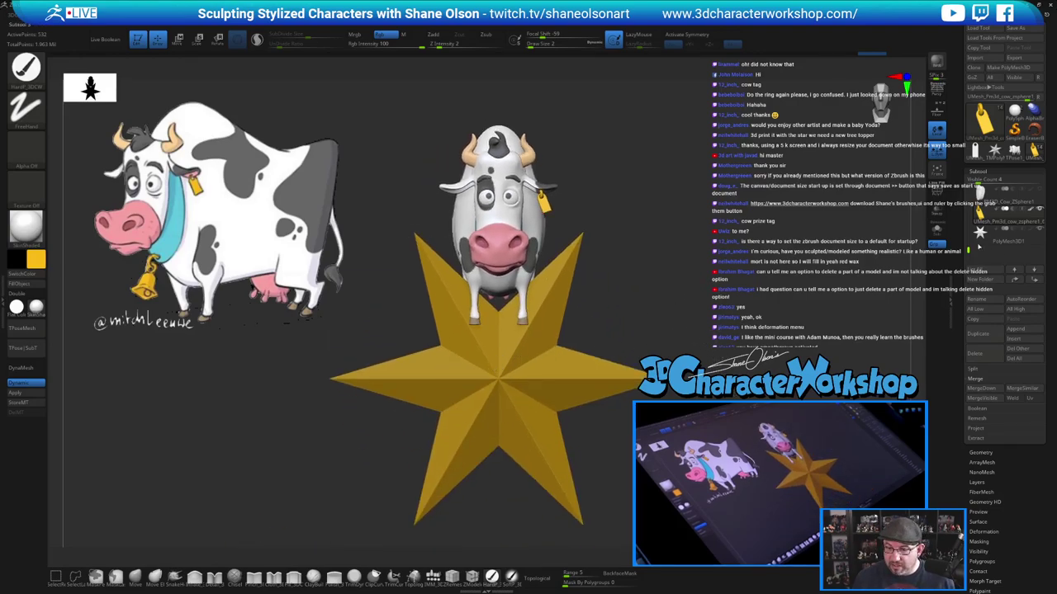
{"action": "left_click", "coordinate": [979, 241]}
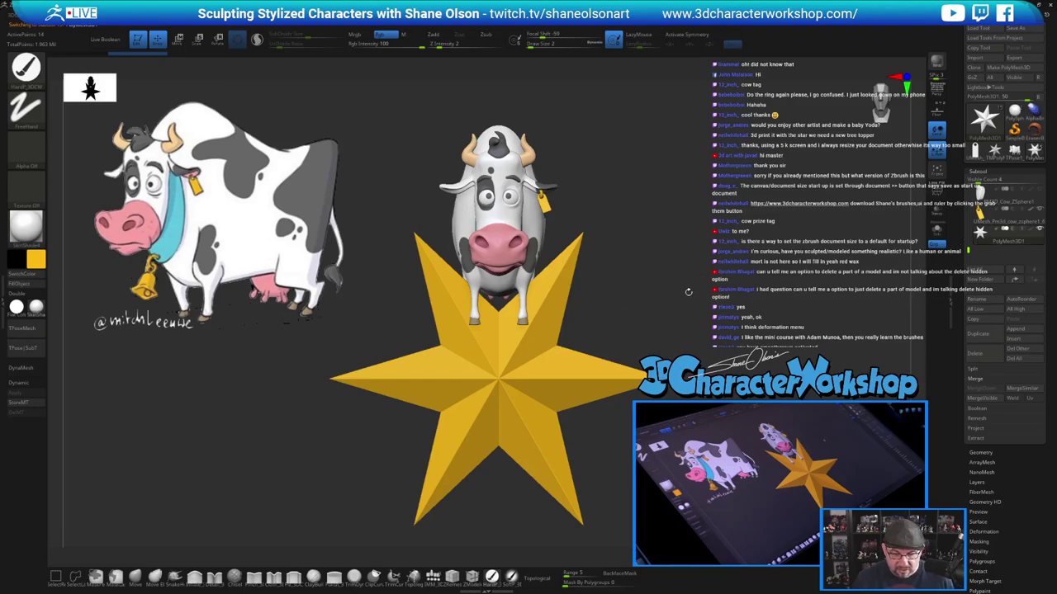
Replace the star mesh with a ring primitive through the gizmo's customize options
{"action": "key", "text": "w"}
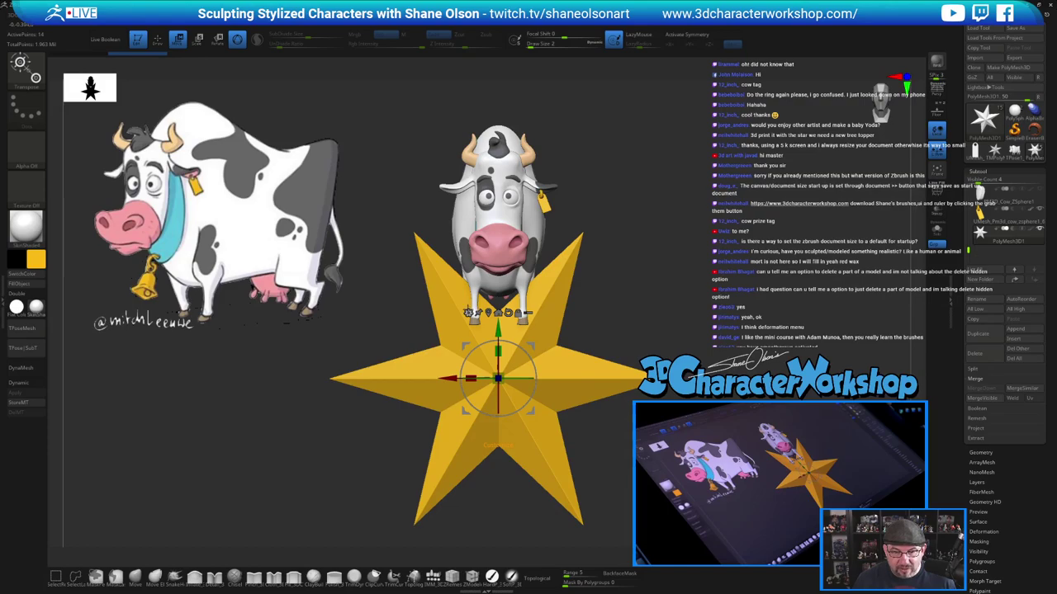
{"action": "left_click", "coordinate": [468, 312]}
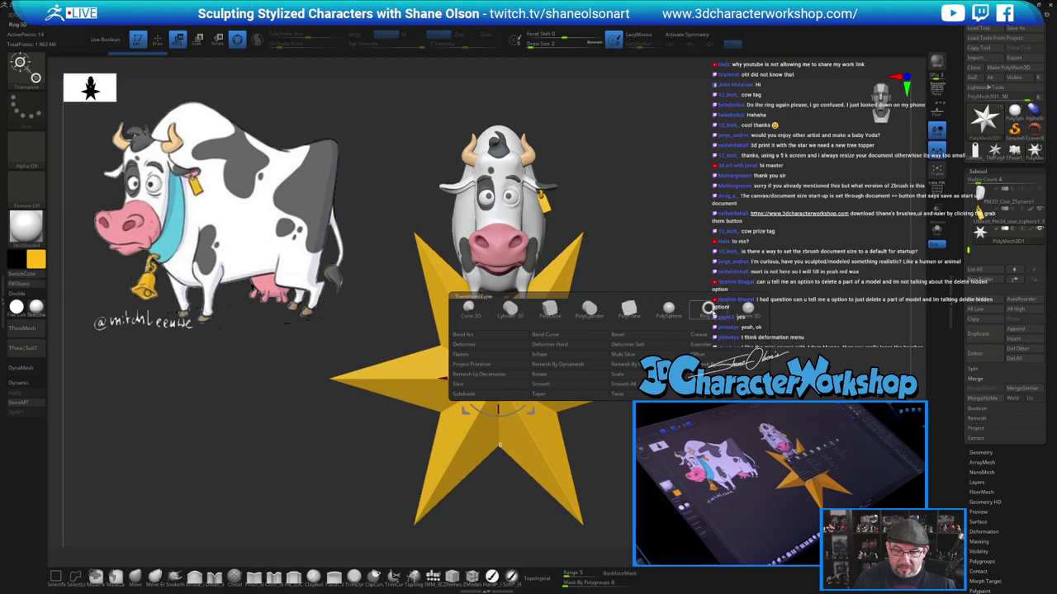
{"action": "left_click", "coordinate": [707, 308]}
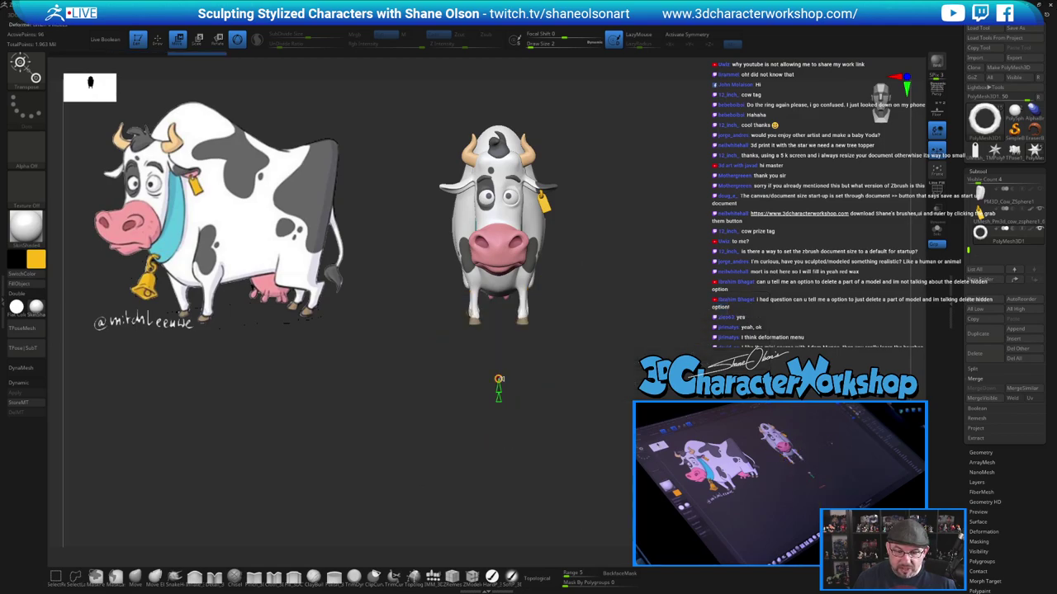
Thin the ring primitive's tube and refine its divisions with the cone handles
{"action": "right_click_drag", "start_coordinate": [577, 363], "coordinate": [467, 269], "text": "ctrl"}
{"action": "mouse_move", "coordinate": [530, 339]}
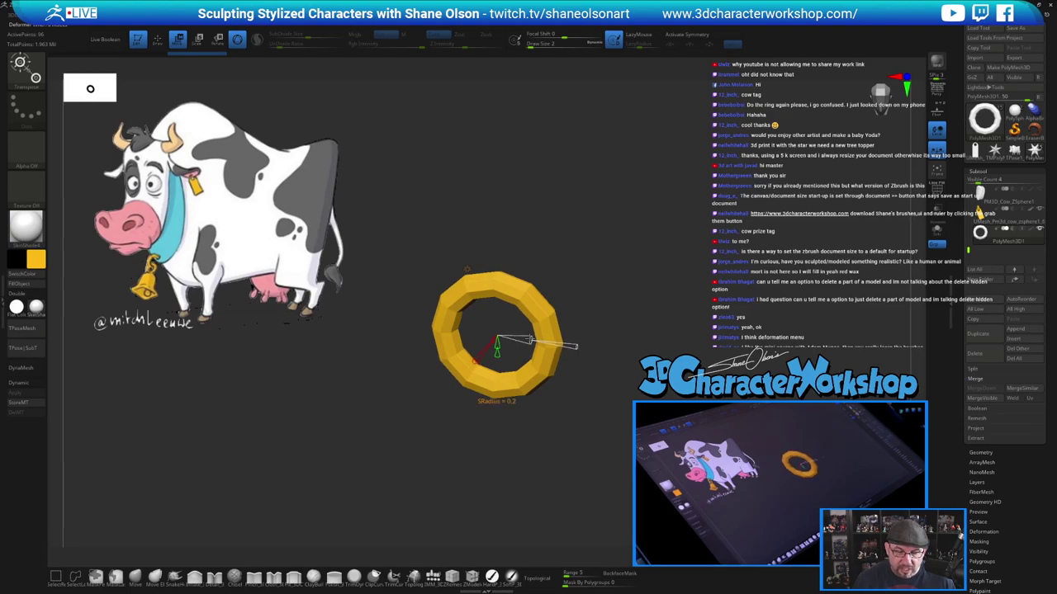
{"action": "mouse_move", "coordinate": [577, 346]}
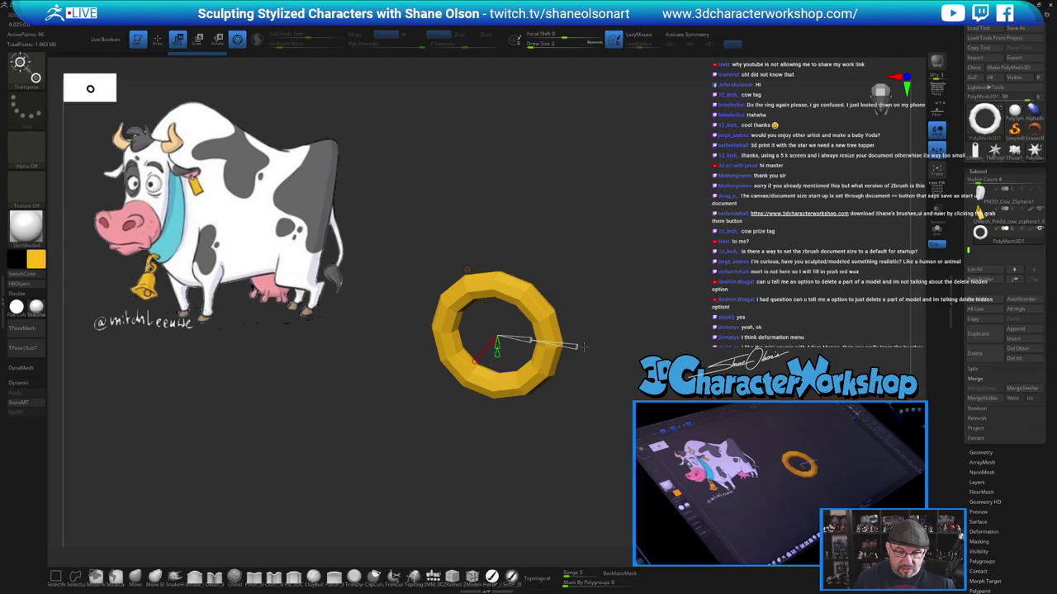
{"action": "left_click_drag", "start_coordinate": [577, 347], "coordinate": [581, 368]}
{"action": "left_click_drag", "start_coordinate": [529, 340], "coordinate": [580, 347]}
{"action": "mouse_move", "coordinate": [497, 350]}
{"action": "left_mouse_down"}
{"action": "mouse_move", "coordinate": [504, 413]}
{"action": "mouse_move", "coordinate": [504, 351]}
{"action": "left_mouse_up"}
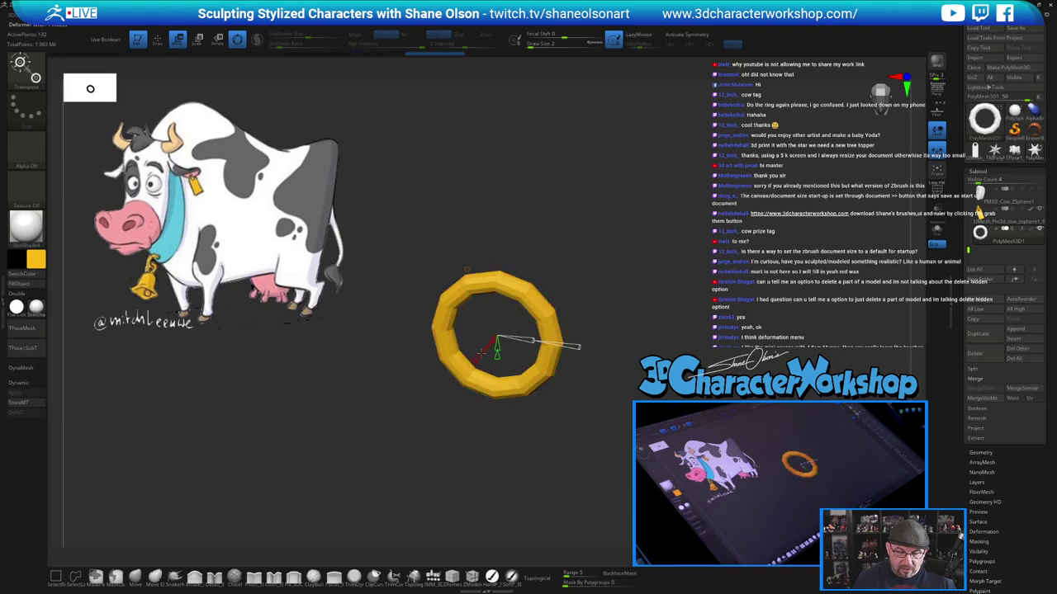
{"action": "left_click_drag", "start_coordinate": [495, 449], "coordinate": [458, 456]}
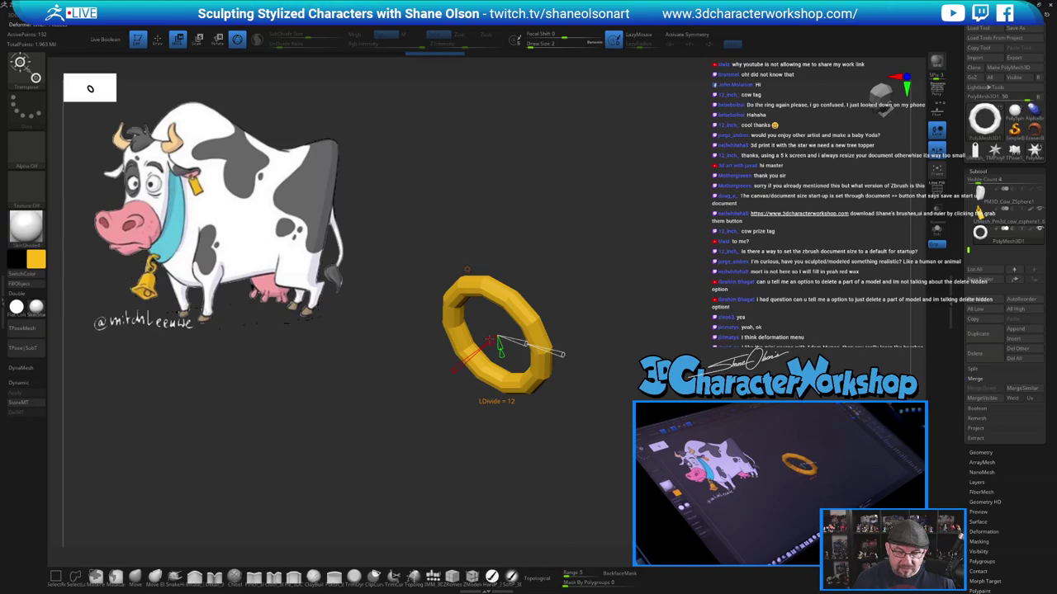
{"action": "left_click_drag", "start_coordinate": [457, 367], "coordinate": [442, 383]}
Exit the ring's primitive editing and delete the demonstration ring subtool
{"action": "left_click_drag", "start_coordinate": [663, 322], "coordinate": [648, 249], "text": "alt"}
{"action": "left_click_drag", "start_coordinate": [648, 248], "coordinate": [639, 287]}
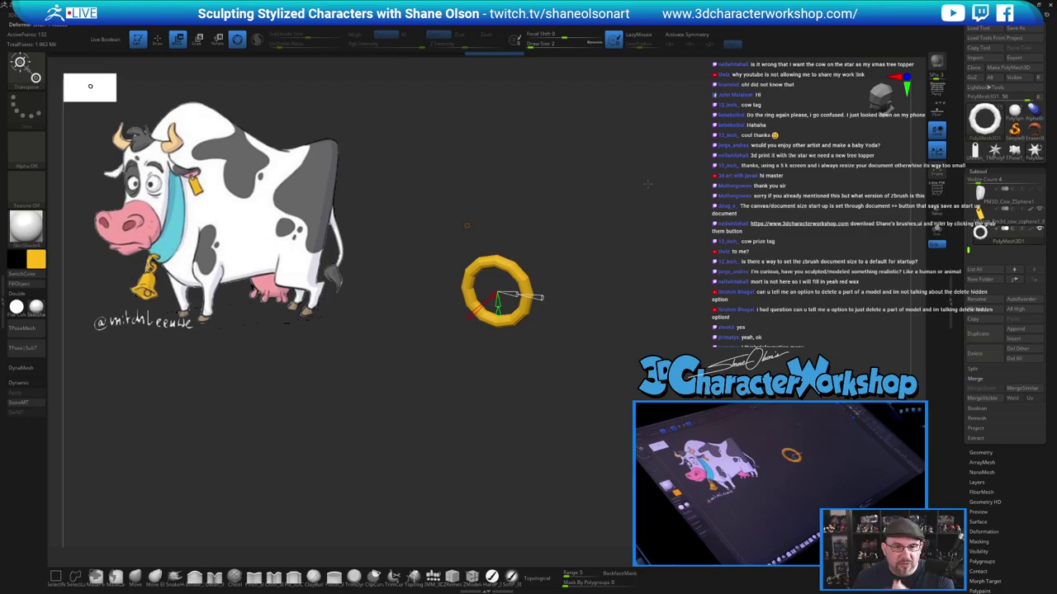
{"action": "left_click_drag", "start_coordinate": [601, 260], "coordinate": [579, 220]}
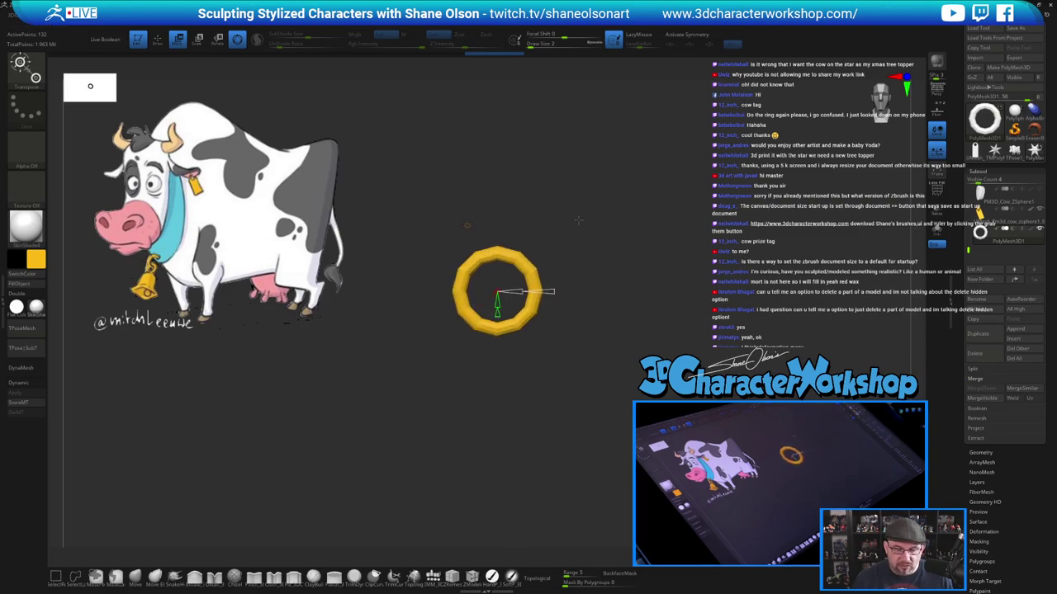
{"action": "left_click", "coordinate": [468, 225]}
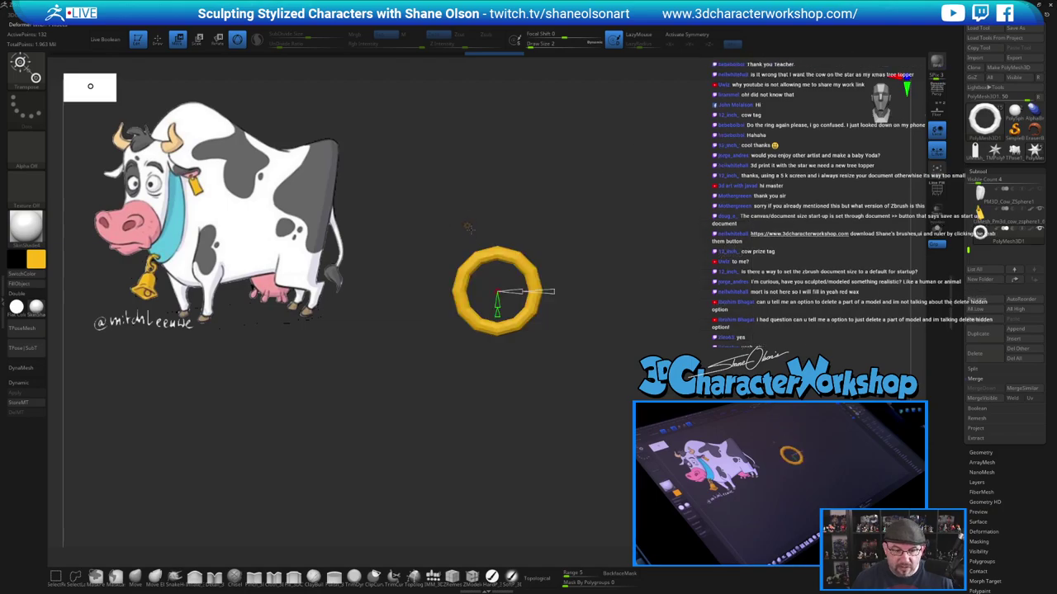
{"action": "left_click", "coordinate": [469, 227]}
{"action": "left_click", "coordinate": [468, 227]}
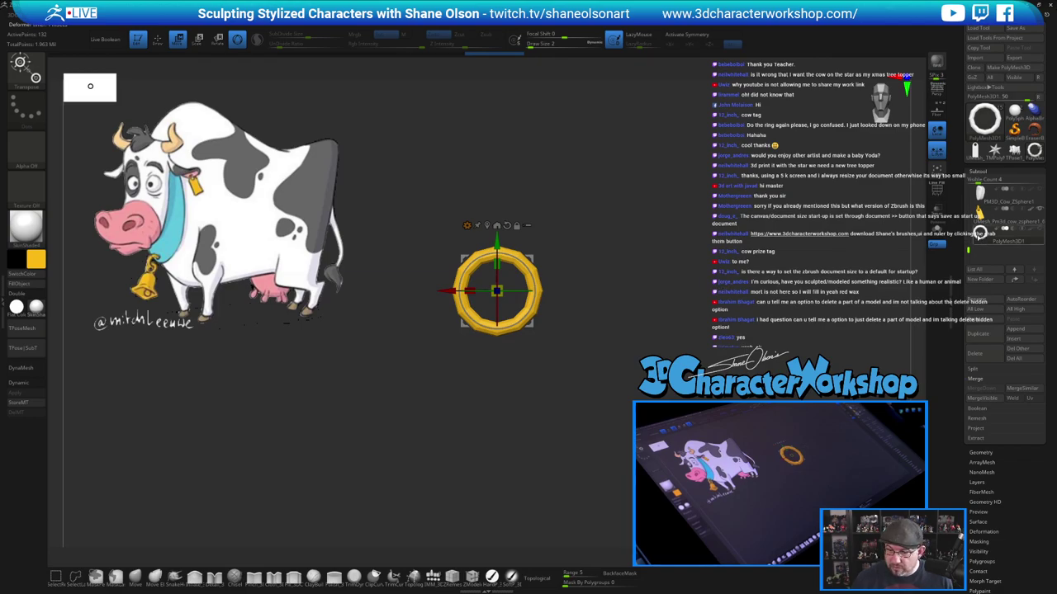
{"action": "left_click_drag", "start_coordinate": [584, 248], "coordinate": [613, 223], "text": "alt"}
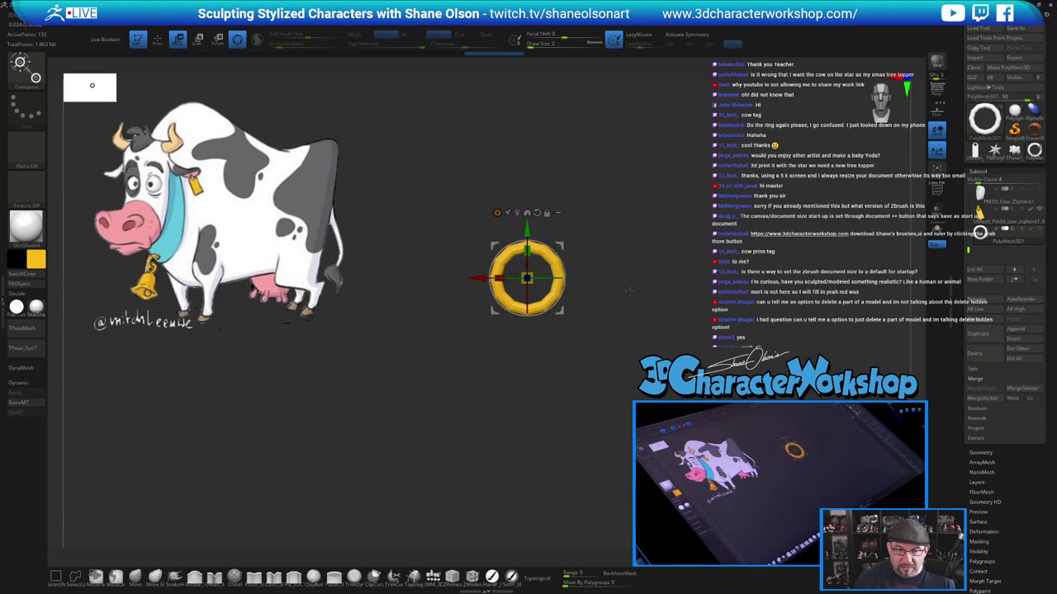
{"action": "left_click", "coordinate": [974, 355]}
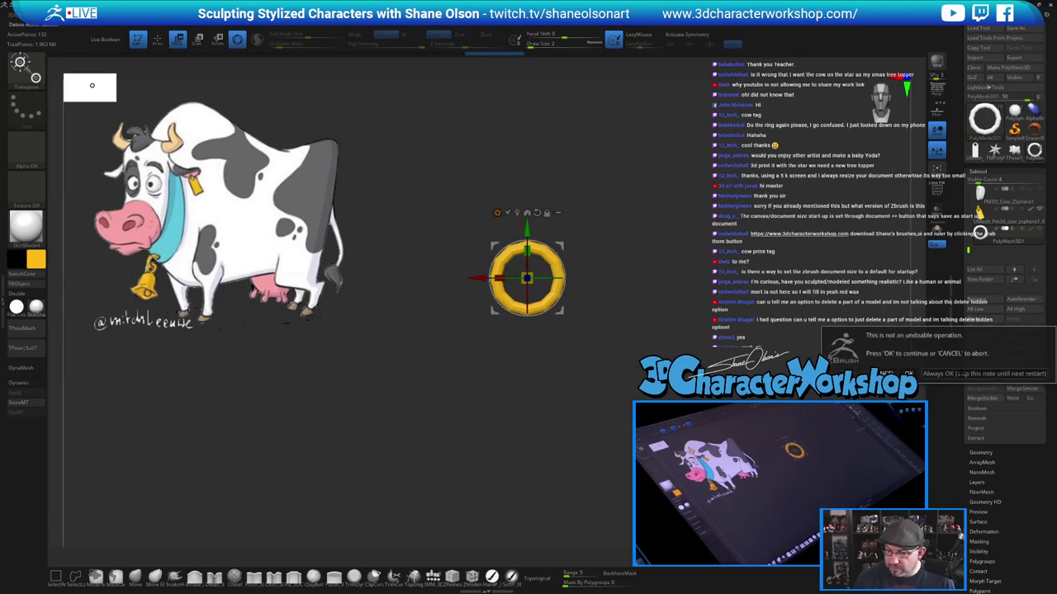
{"action": "left_click", "coordinate": [908, 373]}
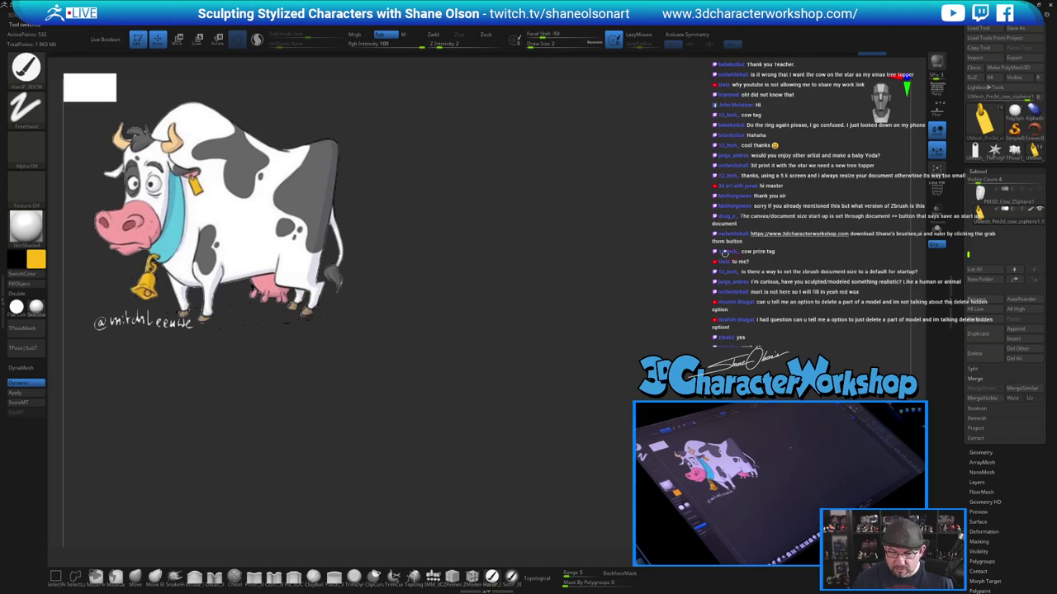
Frame the whole cow and compare its ear tag and proportions with the reference from the front and three-quarter views
{"action": "key", "text": "f"}
{"action": "key", "text": "f"}
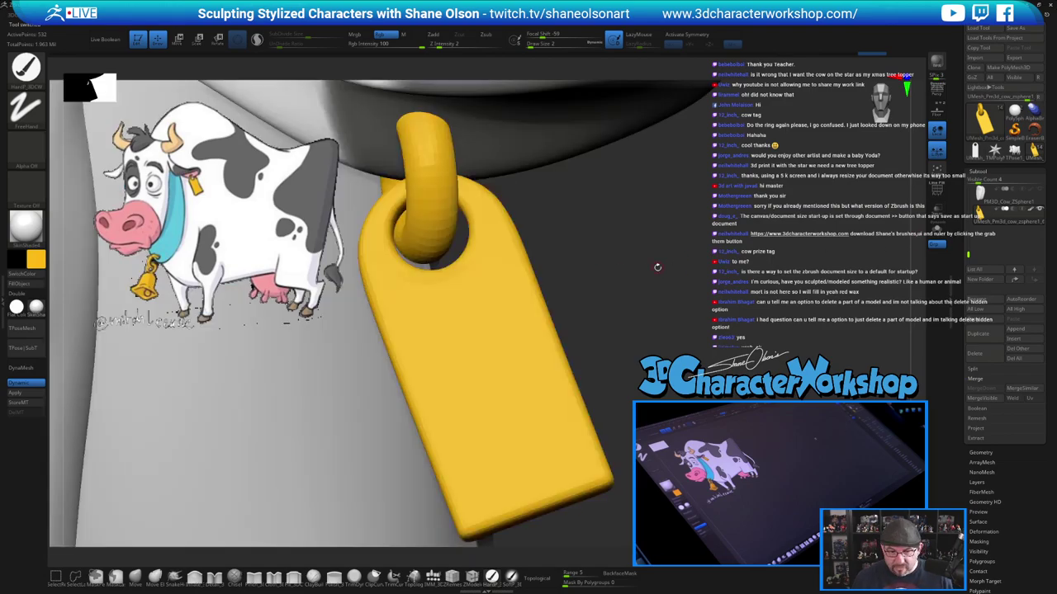
{"action": "left_click_drag", "start_coordinate": [703, 325], "coordinate": [691, 291], "text": "alt"}
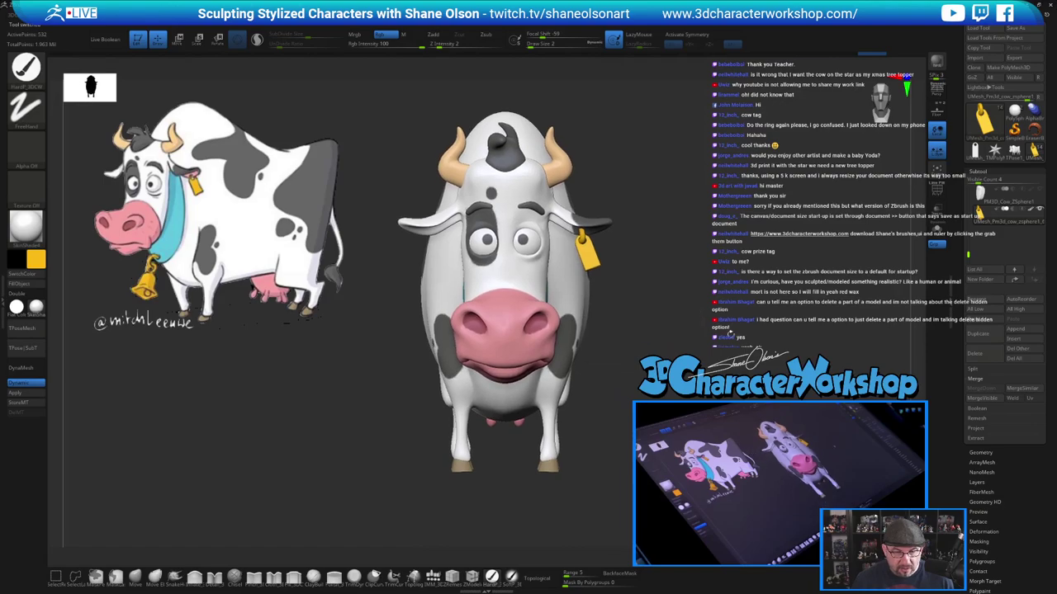
{"action": "left_click_drag", "start_coordinate": [615, 431], "coordinate": [462, 428]}
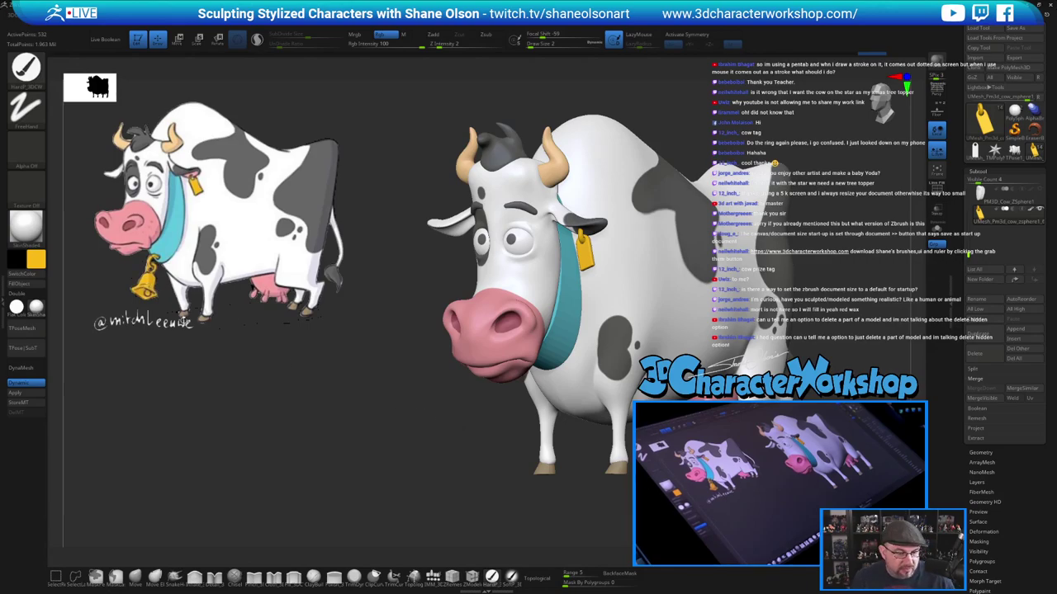
{"action": "left_click_drag", "start_coordinate": [435, 421], "coordinate": [434, 425], "text": "alt"}
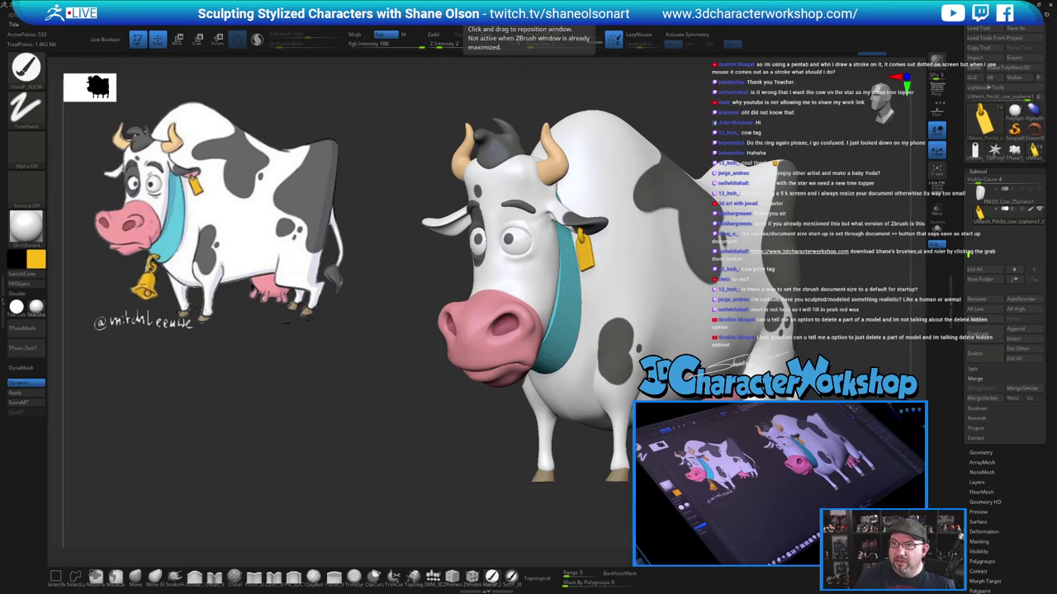
{"action": "left_click_drag", "start_coordinate": [443, 104], "coordinate": [375, 157], "text": "alt"}
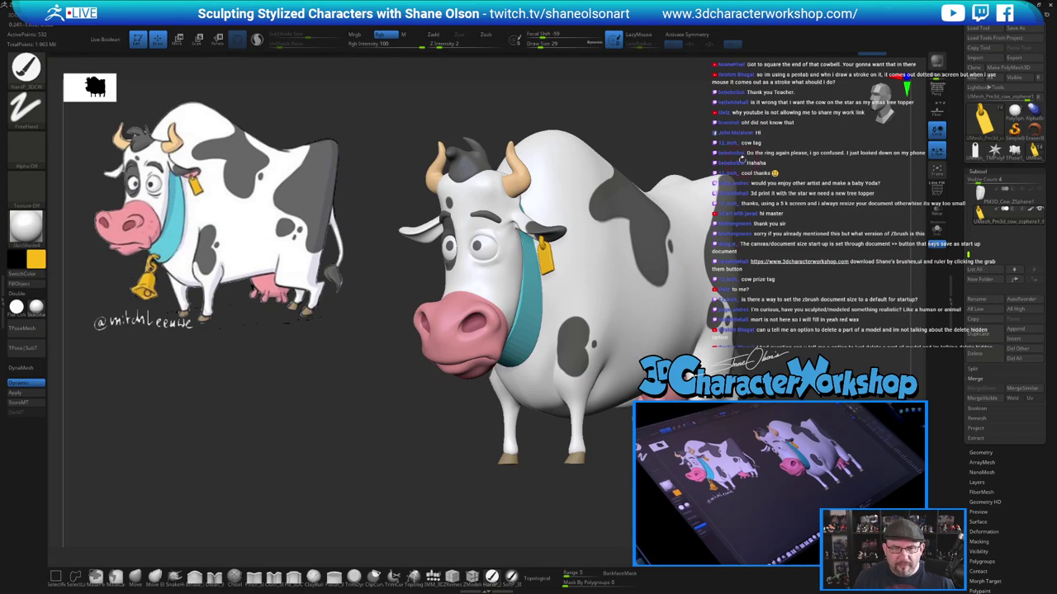
{"action": "left_click_drag", "start_coordinate": [766, 128], "coordinate": [862, 134]}
{"action": "left_click_drag", "start_coordinate": [743, 216], "coordinate": [721, 241], "text": "alt"}
{"action": "left_click_drag", "start_coordinate": [553, 307], "coordinate": [621, 272], "text": "alt"}
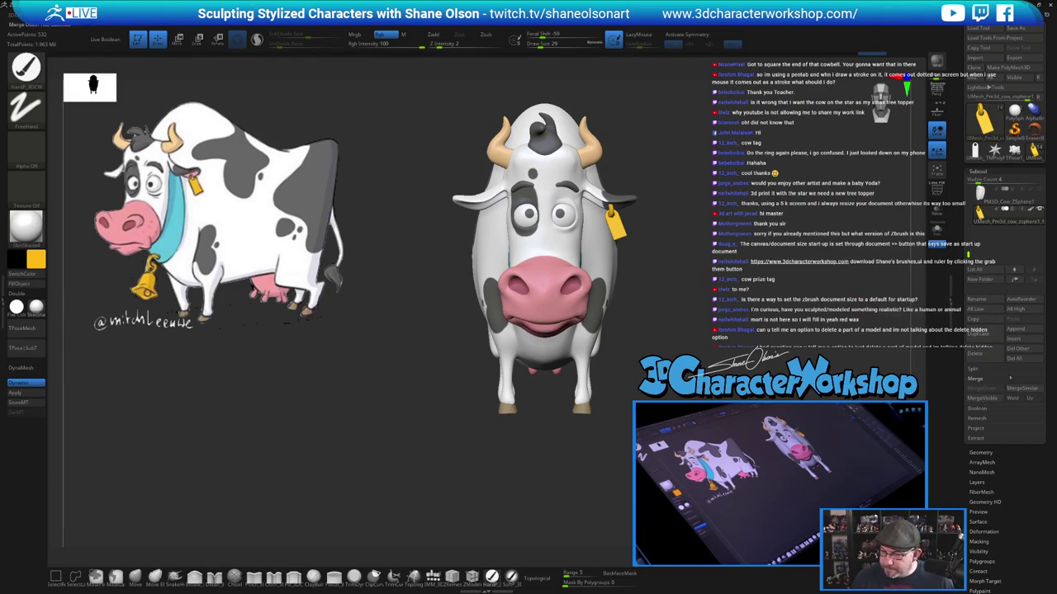
Append a PolyMesh3D star as a new subtool and replace its mesh with the CubeSplit primitive
{"action": "left_click", "coordinate": [1017, 330]}
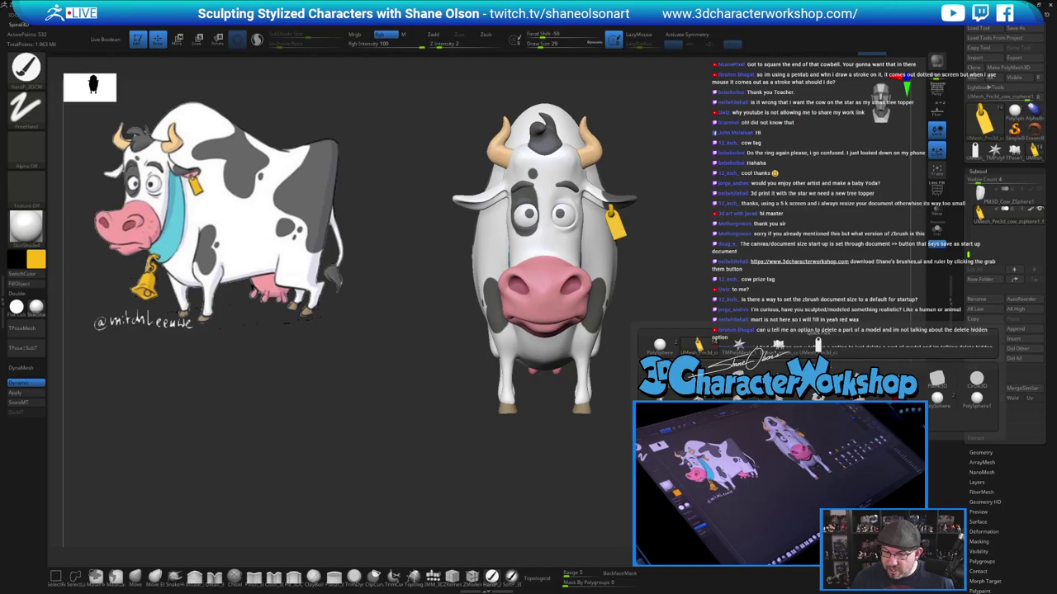
{"action": "left_click", "coordinate": [858, 402]}
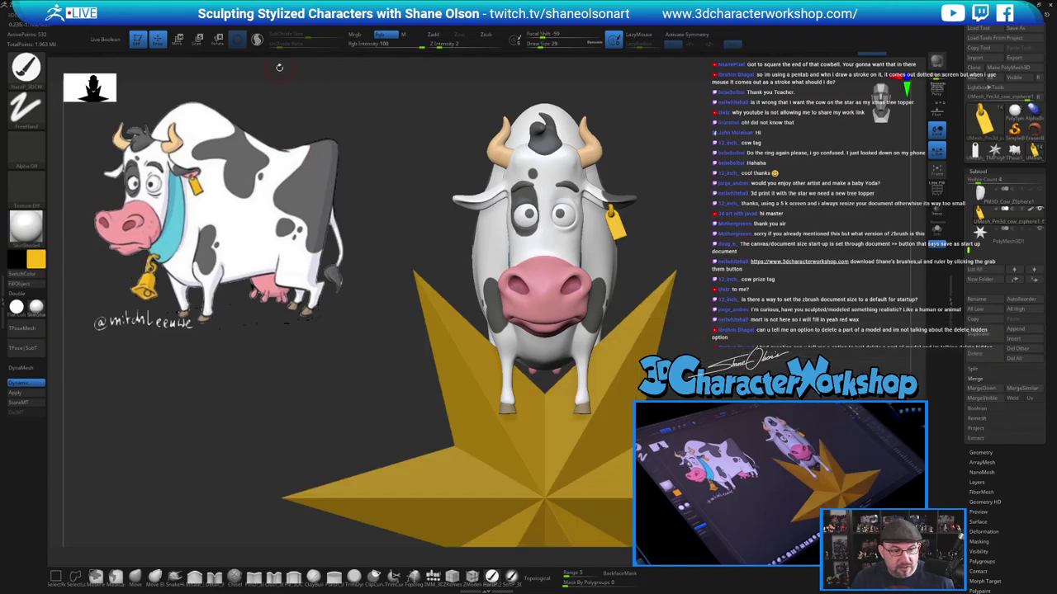
{"action": "left_click", "coordinate": [433, 578]}
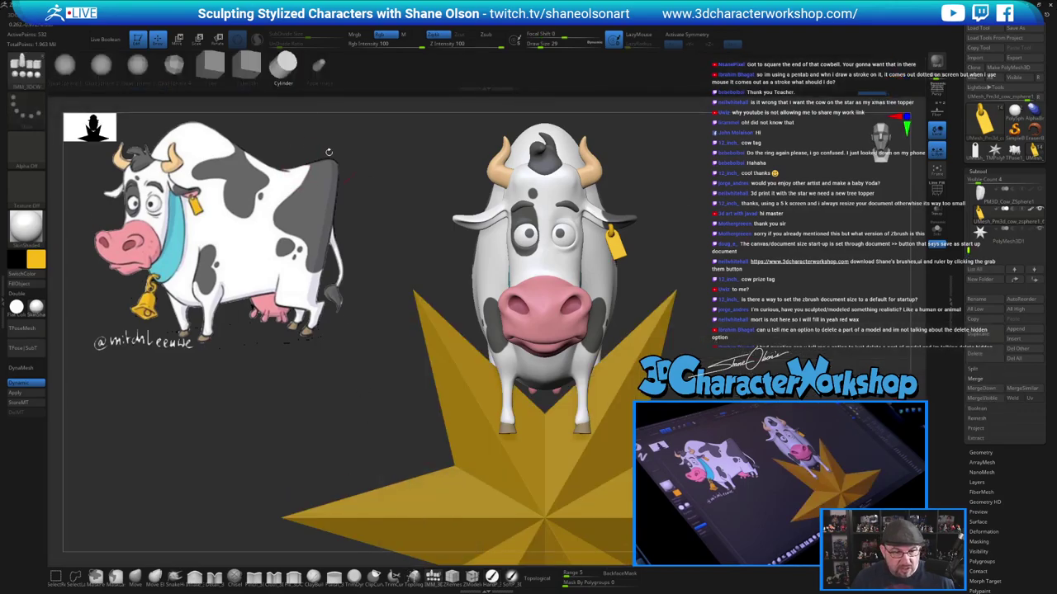
{"action": "left_click", "coordinate": [248, 70]}
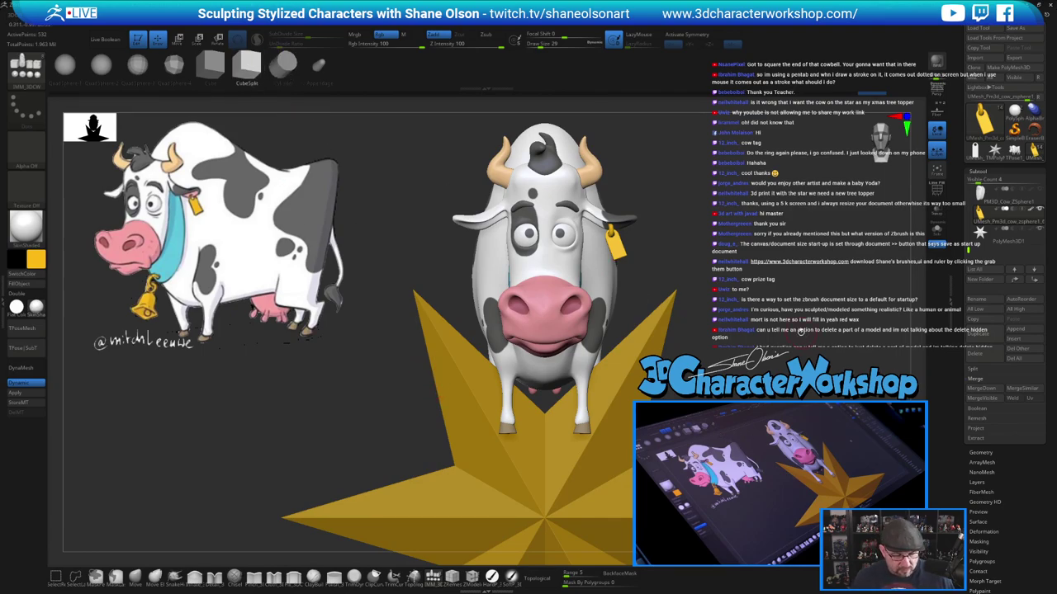
{"action": "key", "text": "w"}
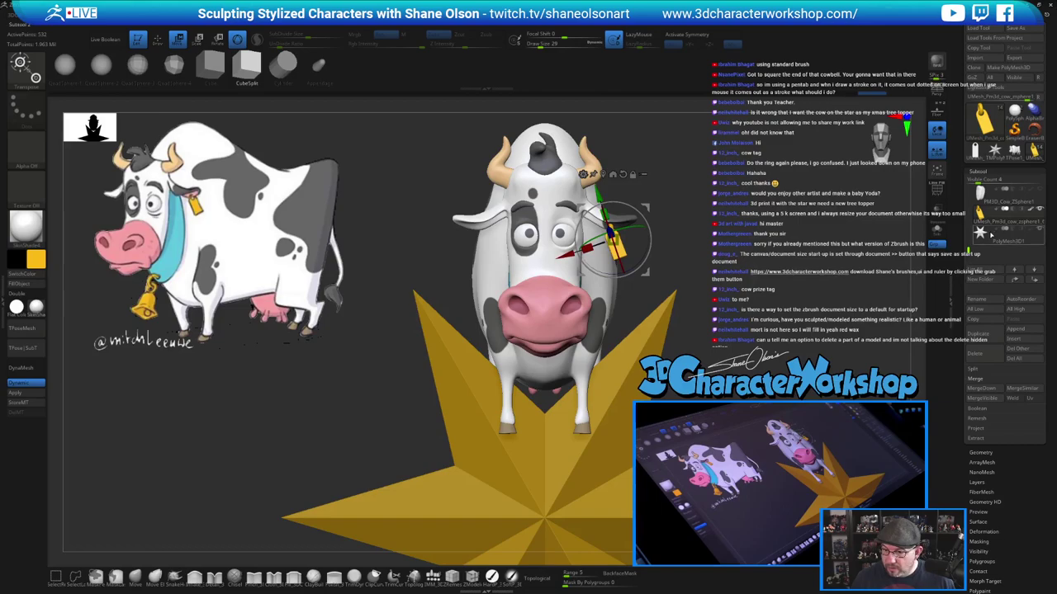
{"action": "left_click", "coordinate": [984, 234]}
{"action": "left_click", "coordinate": [247, 70]}
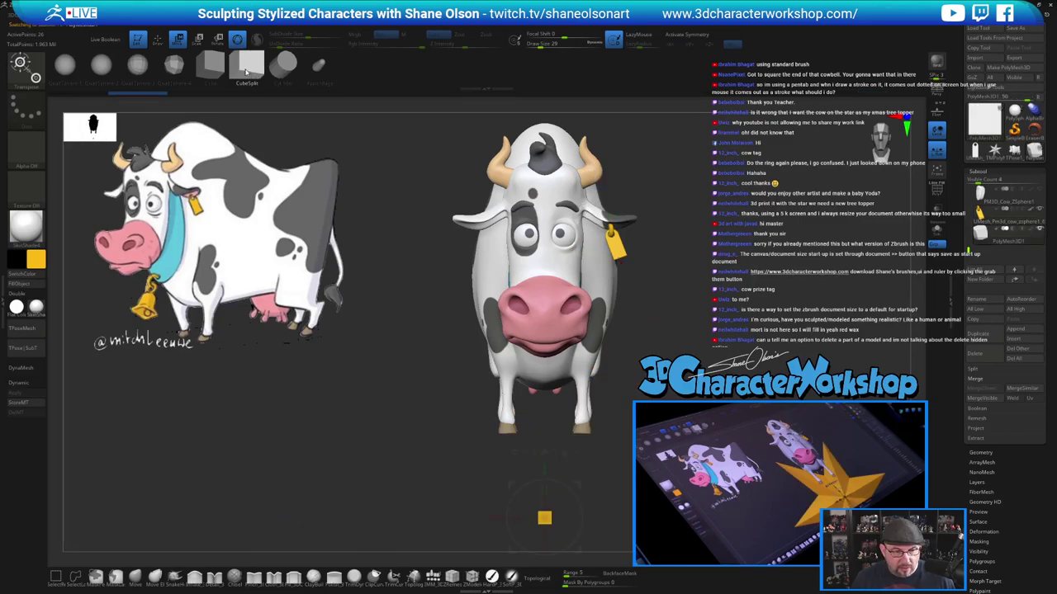
Show the wireframe and rotate the new cube a quarter turn in side view so it hangs below its pivot
{"action": "left_click_drag", "start_coordinate": [691, 396], "coordinate": [673, 305], "text": "alt"}
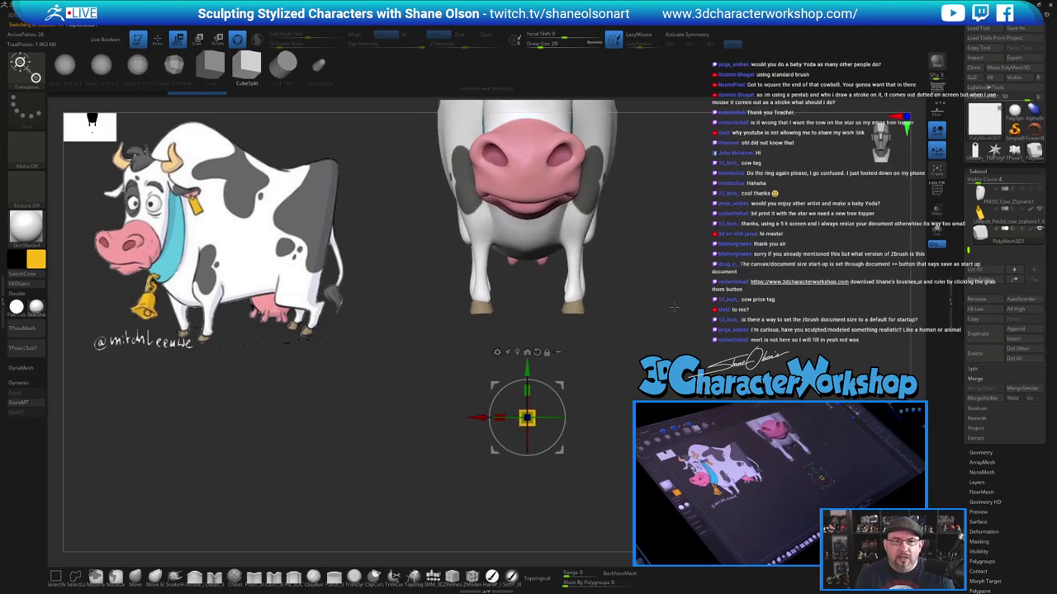
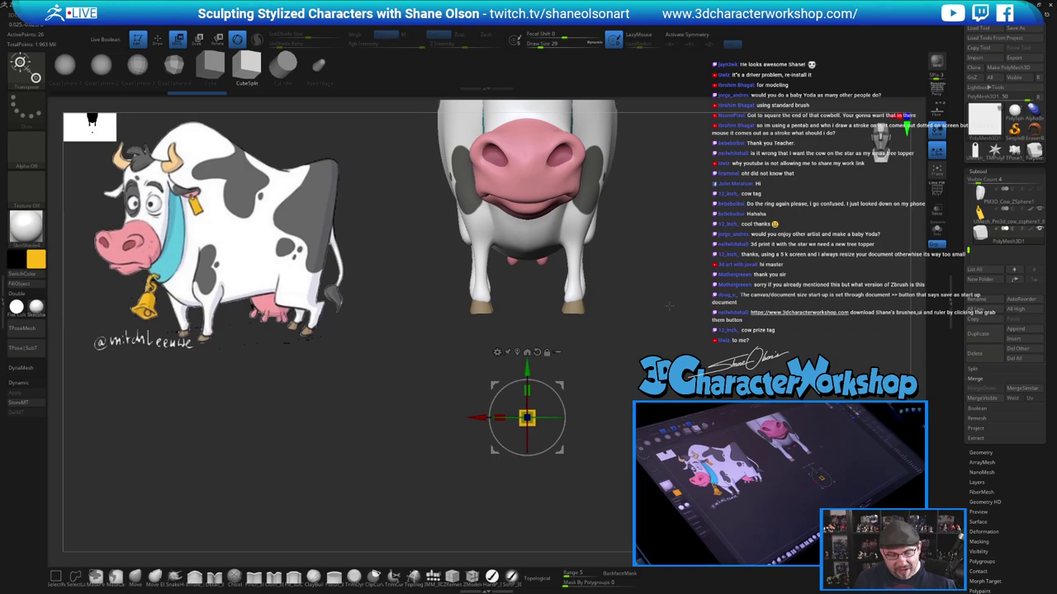
{"action": "left_click_drag", "start_coordinate": [669, 306], "coordinate": [576, 385], "text": "alt"}
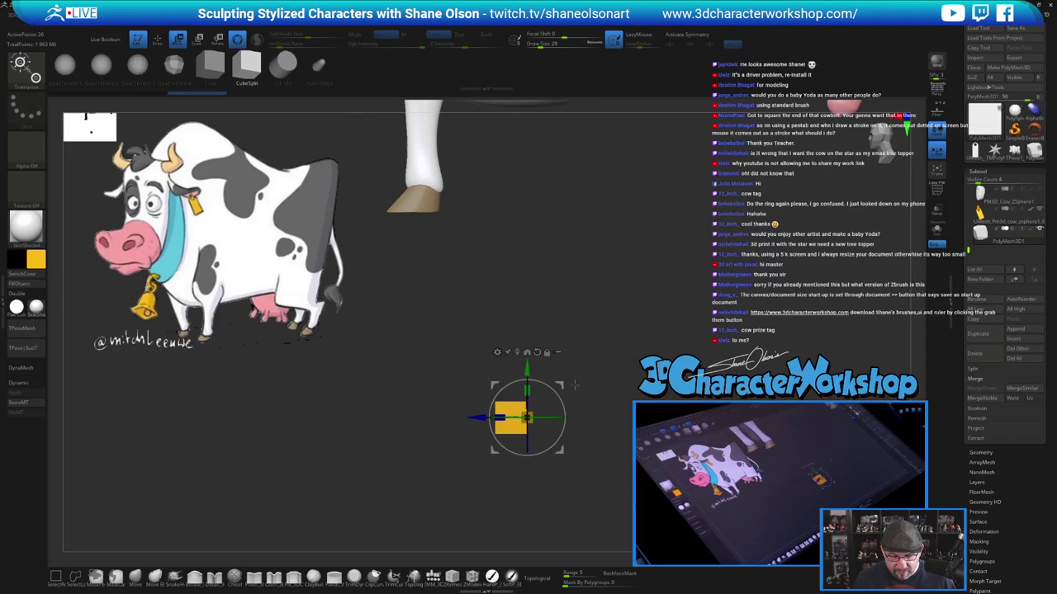
{"action": "left_click_drag", "start_coordinate": [622, 332], "coordinate": [528, 278], "text": "alt"}
{"action": "key", "text": "shift+f"}
{"action": "left_click_drag", "start_coordinate": [568, 406], "coordinate": [545, 414], "text": "alt"}
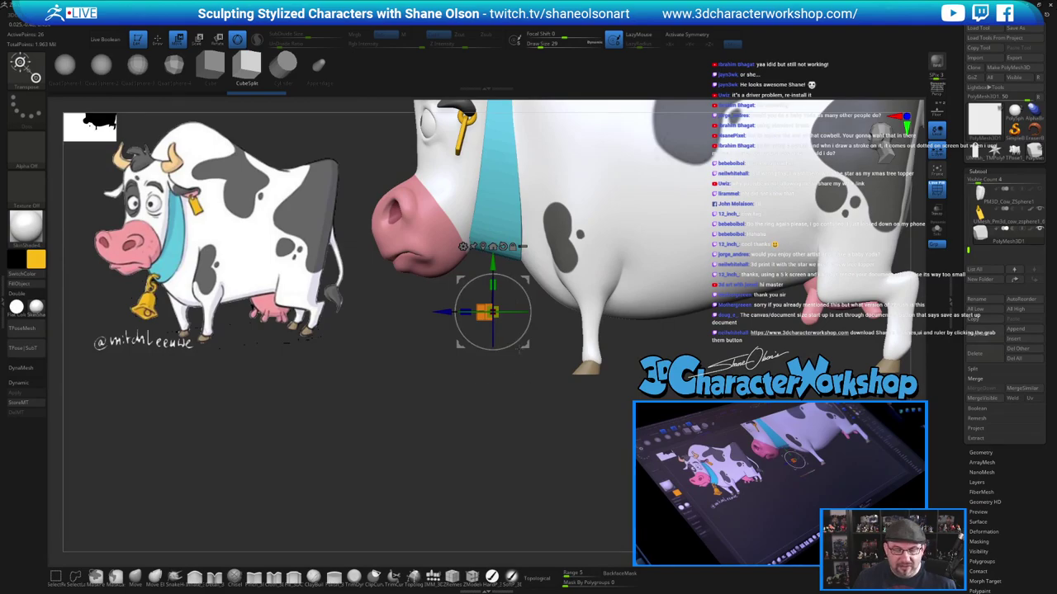
{"action": "left_click_drag", "start_coordinate": [521, 422], "coordinate": [533, 459], "text": "alt"}
{"action": "left_click_drag", "start_coordinate": [545, 366], "coordinate": [542, 388], "text": "alt"}
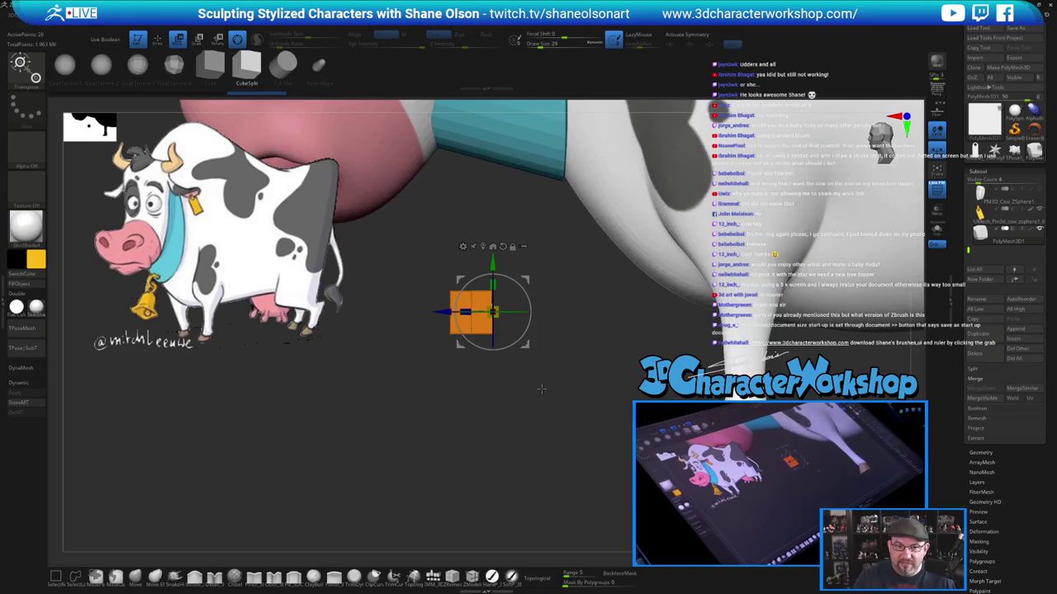
{"action": "left_click_drag", "start_coordinate": [574, 402], "coordinate": [572, 437], "text": "alt"}
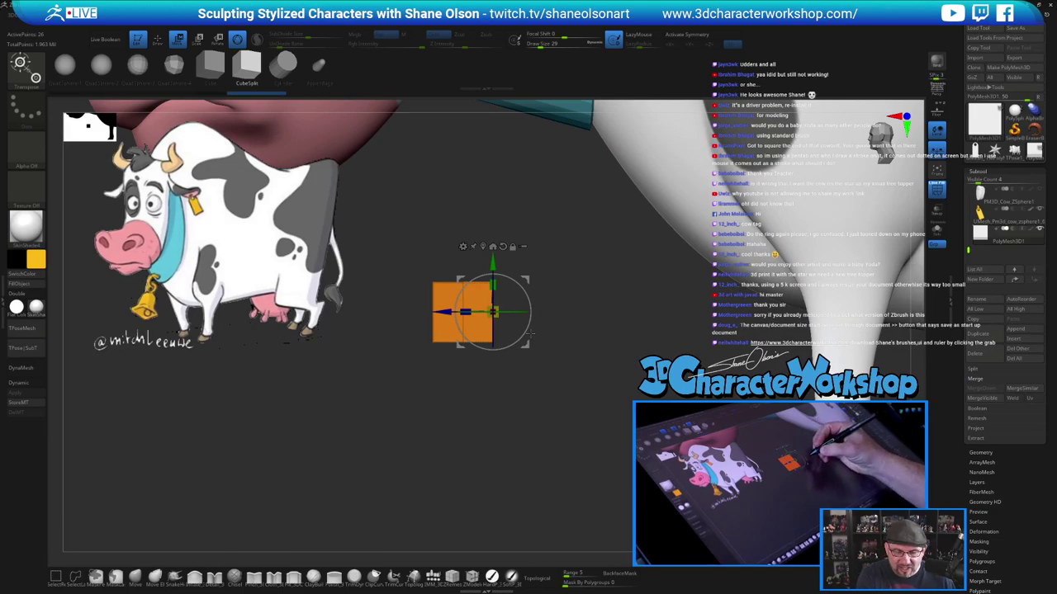
{"action": "left_click_drag", "start_coordinate": [529, 324], "coordinate": [504, 278], "text": "shift"}
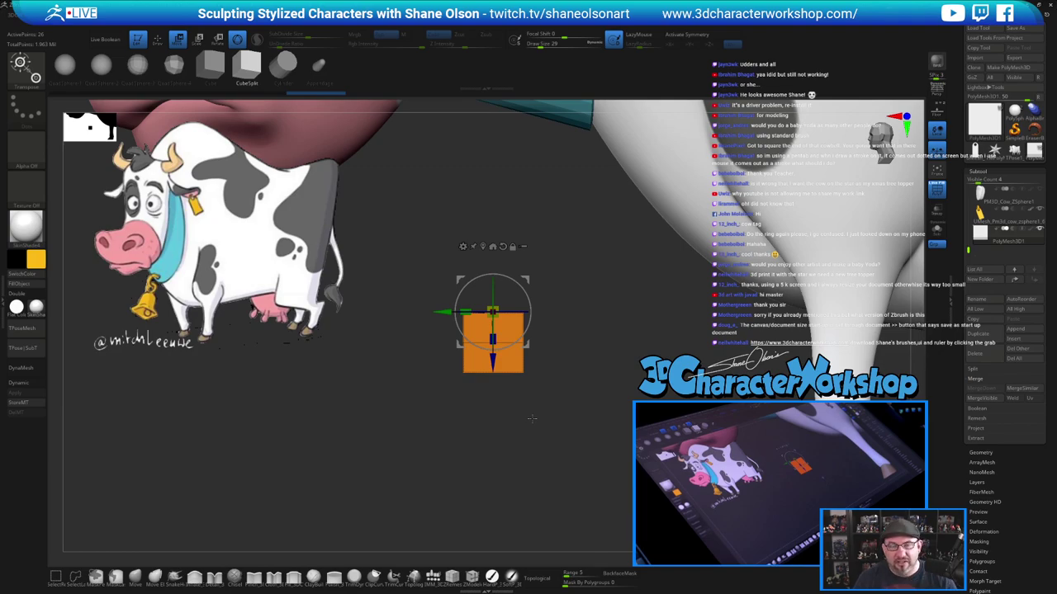
Flatten the cube vertically into a shorter block and return to Draw mode
{"action": "left_click_drag", "start_coordinate": [571, 375], "coordinate": [601, 391]}
{"action": "left_click_drag", "start_coordinate": [494, 338], "coordinate": [495, 322]}
{"action": "left_click_drag", "start_coordinate": [540, 429], "coordinate": [528, 429]}
{"action": "key", "text": "q"}
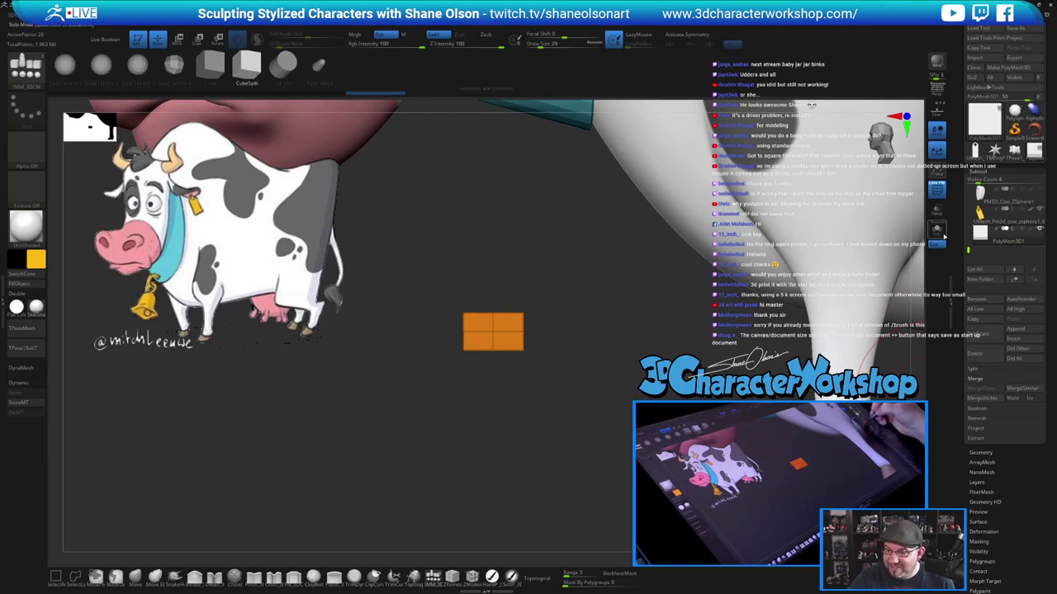
Isolate the cube block in Solo mode and mask everything except its bottom face
{"action": "left_click", "coordinate": [935, 232]}
{"action": "mouse_move", "coordinate": [606, 374]}
{"action": "left_mouse_down", "text": "alt"}
{"action": "mouse_move", "coordinate": [618, 432]}
{"action": "mouse_move", "coordinate": [614, 383]}
{"action": "mouse_move", "coordinate": [627, 400]}
{"action": "left_mouse_up", "text": "alt"}
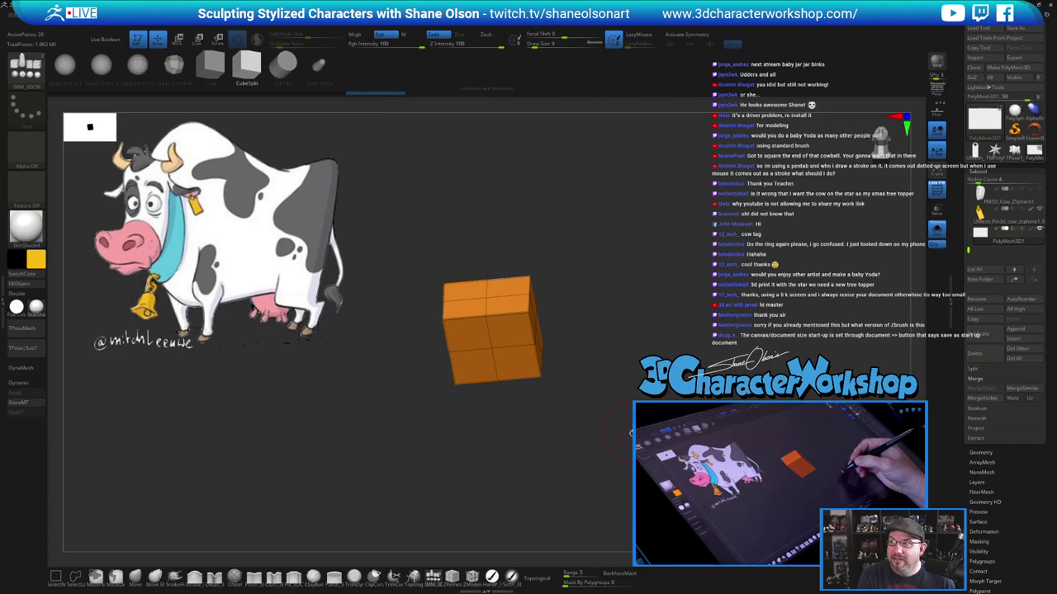
{"action": "mouse_move", "coordinate": [638, 418]}
{"action": "left_mouse_down"}
{"action": "mouse_move", "coordinate": [629, 391]}
{"action": "mouse_move", "coordinate": [630, 407]}
{"action": "left_mouse_up"}
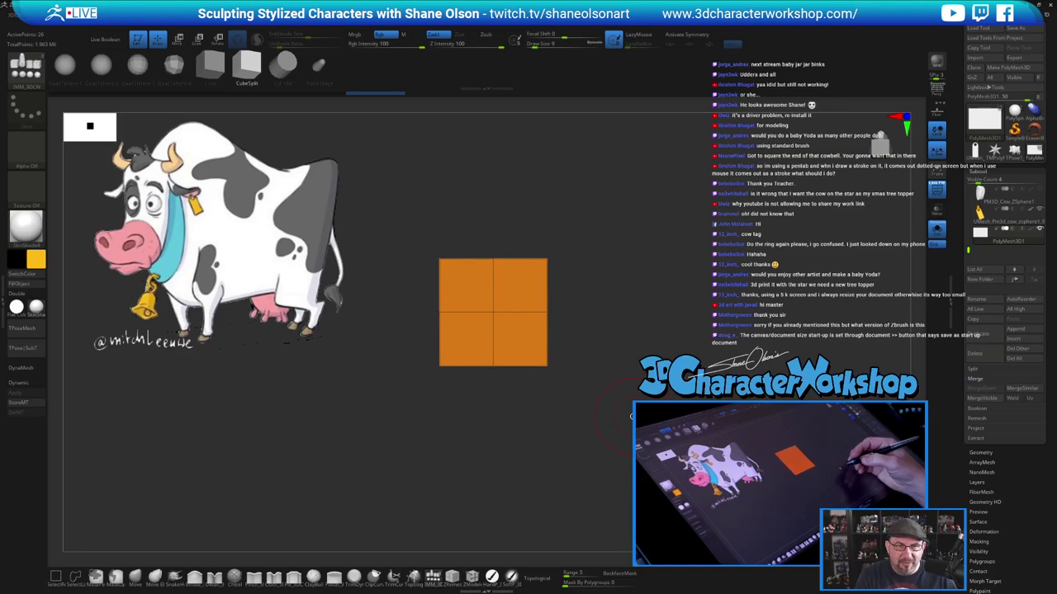
{"action": "left_click_drag", "start_coordinate": [607, 363], "coordinate": [607, 348], "text": "alt"}
{"action": "mouse_move", "coordinate": [632, 314]}
{"action": "left_mouse_down"}
{"action": "mouse_move", "coordinate": [645, 338]}
{"action": "mouse_move", "coordinate": [630, 335]}
{"action": "mouse_move", "coordinate": [629, 414]}
{"action": "mouse_move", "coordinate": [661, 399]}
{"action": "left_mouse_up"}
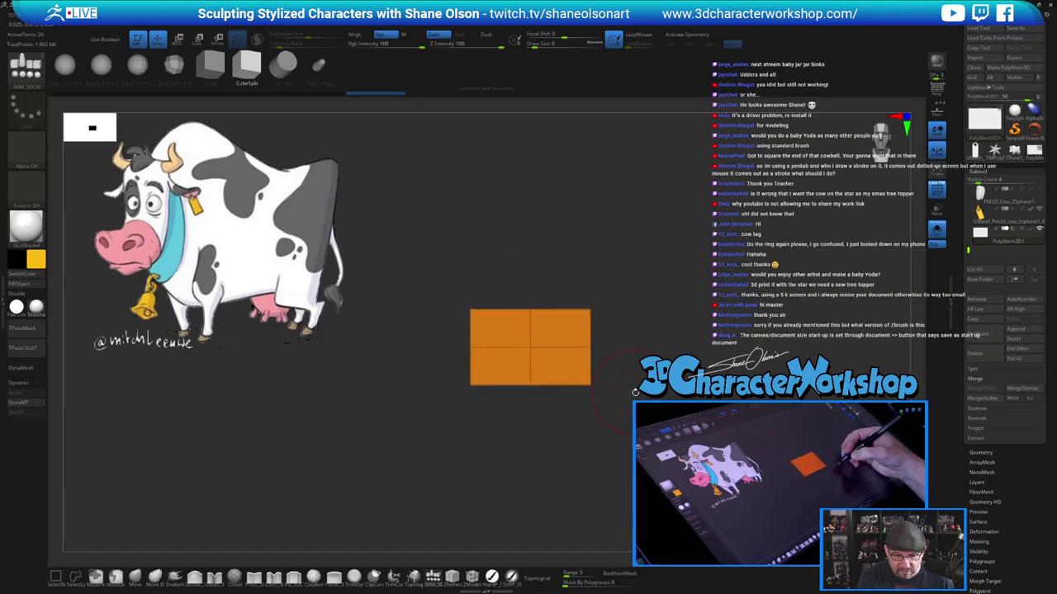
{"action": "mouse_move", "coordinate": [440, 378]}
{"action": "left_mouse_down", "text": "ctrl"}
{"action": "mouse_move", "coordinate": [615, 431]}
{"action": "mouse_move", "coordinate": [671, 355]}
{"action": "mouse_move", "coordinate": [667, 324]}
{"action": "left_mouse_up", "text": "ctrl"}
{"action": "left_click", "coordinate": [664, 392], "text": "ctrl"}
{"action": "left_click_drag", "start_coordinate": [667, 324], "coordinate": [666, 310], "text": "shift"}
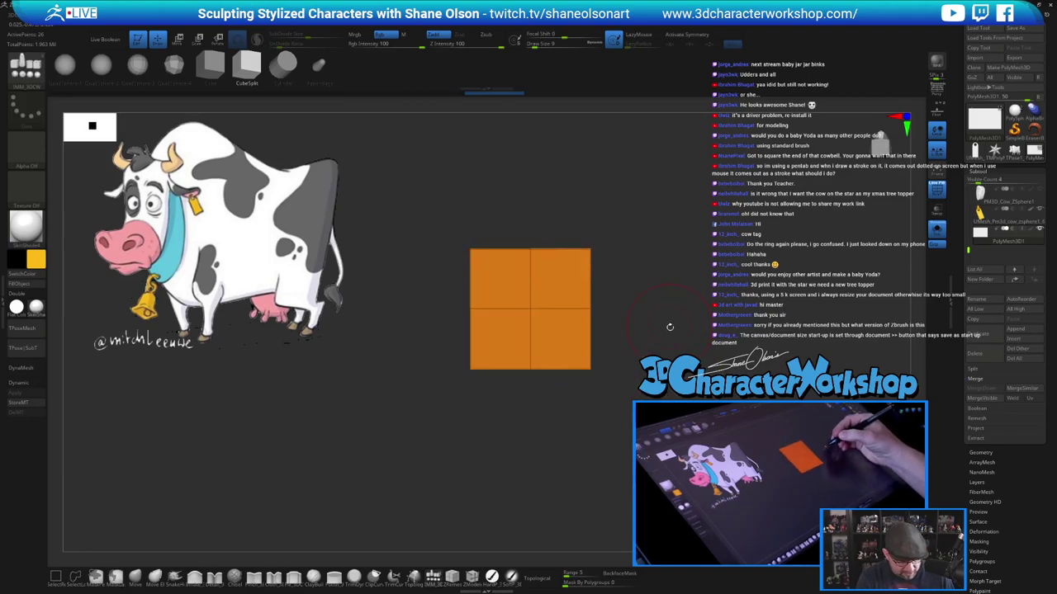
Scale the unmasked bottom face inward and raise it level with the middle edge loop, forming an inset rim
{"action": "key", "text": "e"}
{"action": "left_click_drag", "start_coordinate": [531, 309], "coordinate": [526, 315]}
{"action": "left_click_drag", "start_coordinate": [625, 295], "coordinate": [629, 350]}
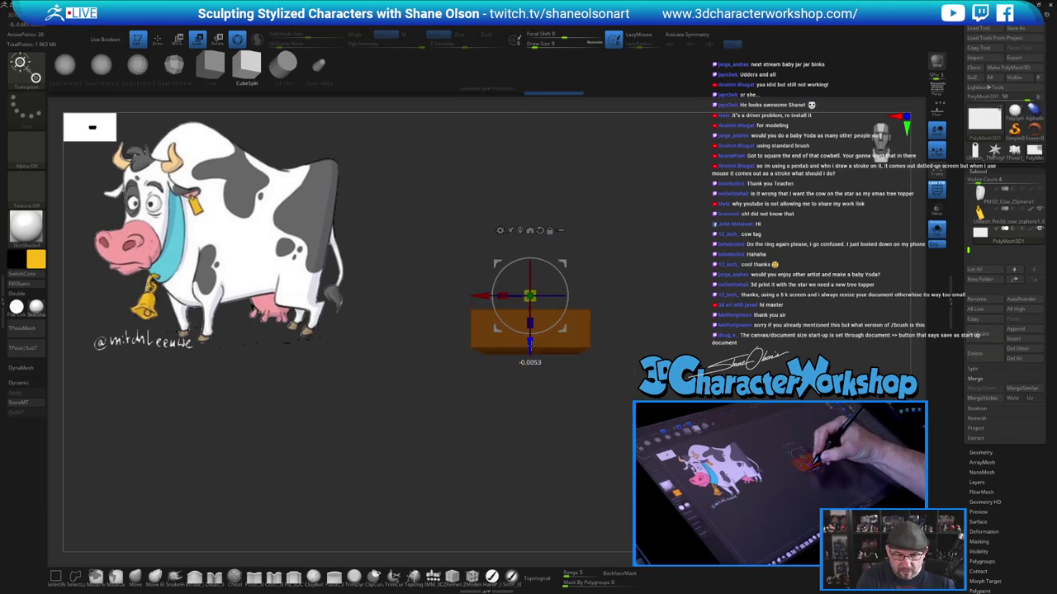
{"action": "left_click_drag", "start_coordinate": [530, 337], "coordinate": [530, 337]}
{"action": "mouse_move", "coordinate": [617, 332]}
{"action": "left_mouse_down"}
{"action": "mouse_move", "coordinate": [643, 279]}
{"action": "mouse_move", "coordinate": [646, 309]}
{"action": "left_mouse_up"}
{"action": "key", "text": "q"}
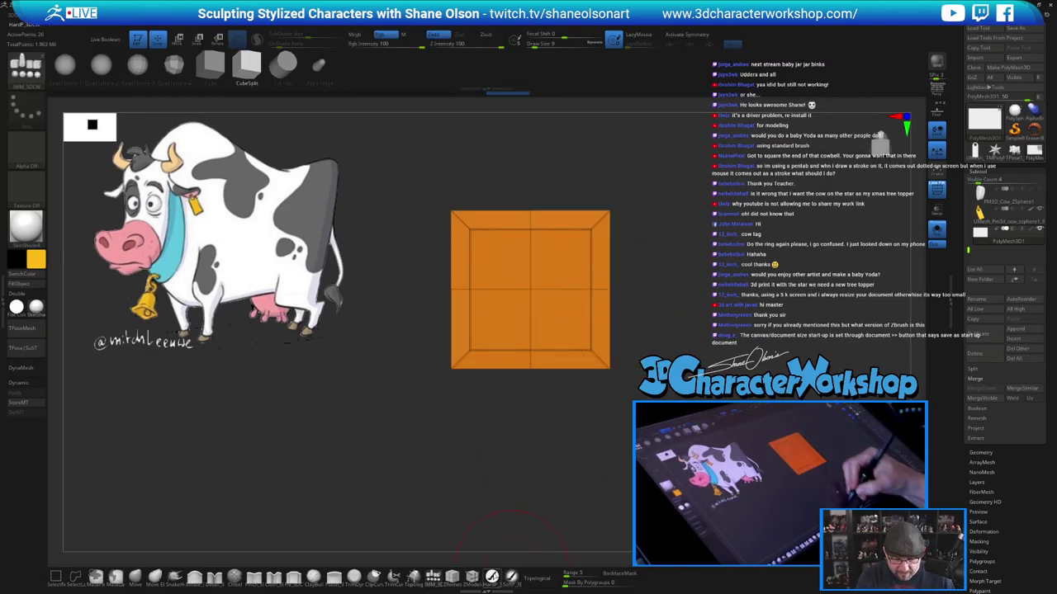
With ZModeler's PolyGroup action on A Single Poly, give the four inner polygons of the block's underside their own polygroup
{"action": "left_click", "coordinate": [473, 577]}
{"action": "key", "text": "space"}
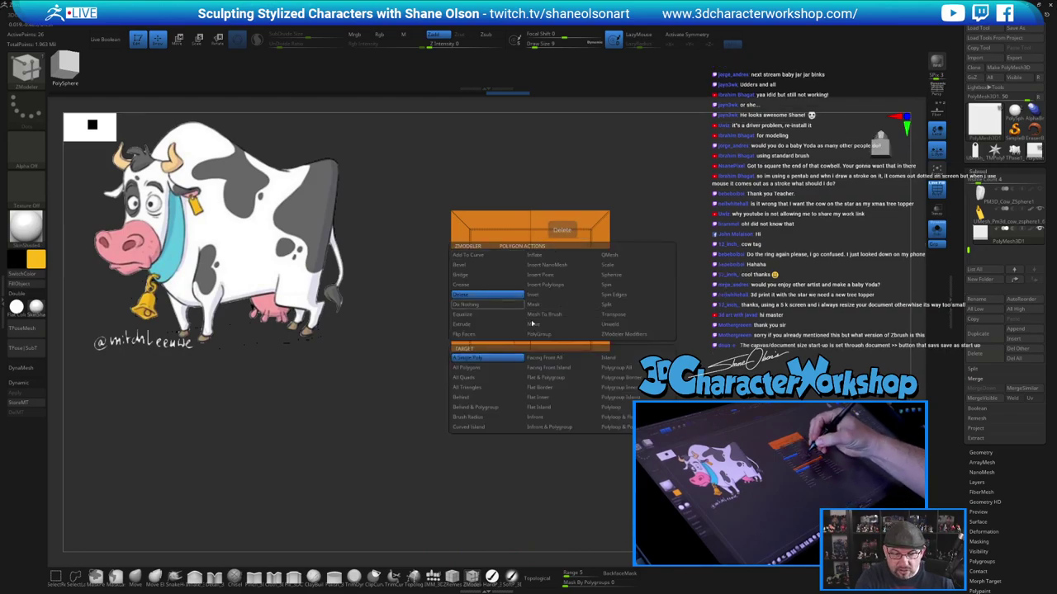
{"action": "left_click", "coordinate": [551, 334]}
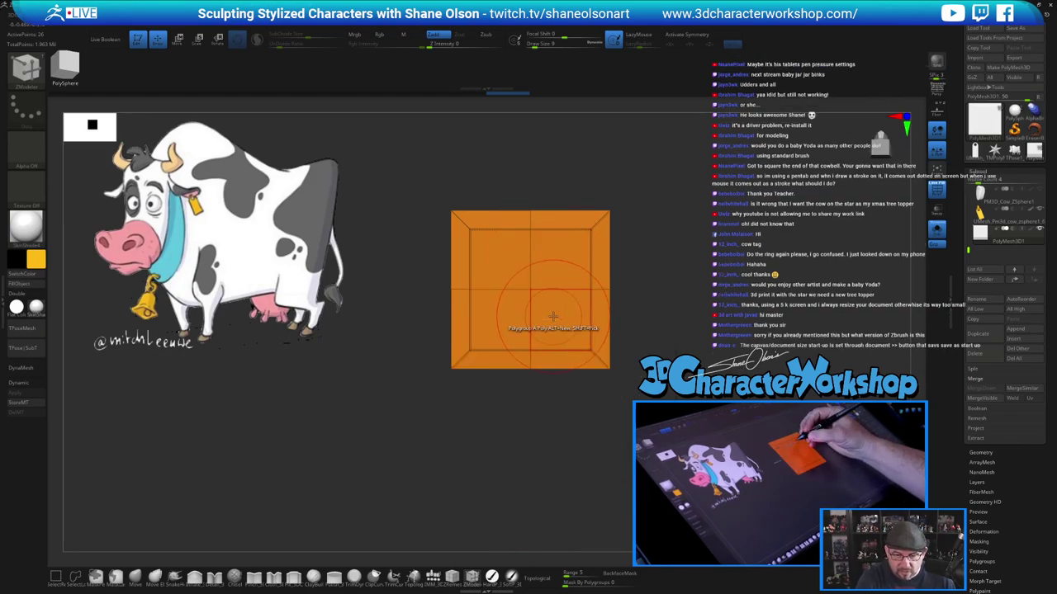
{"action": "left_click", "coordinate": [553, 317]}
{"action": "left_click", "coordinate": [552, 267]}
{"action": "left_click", "coordinate": [507, 260]}
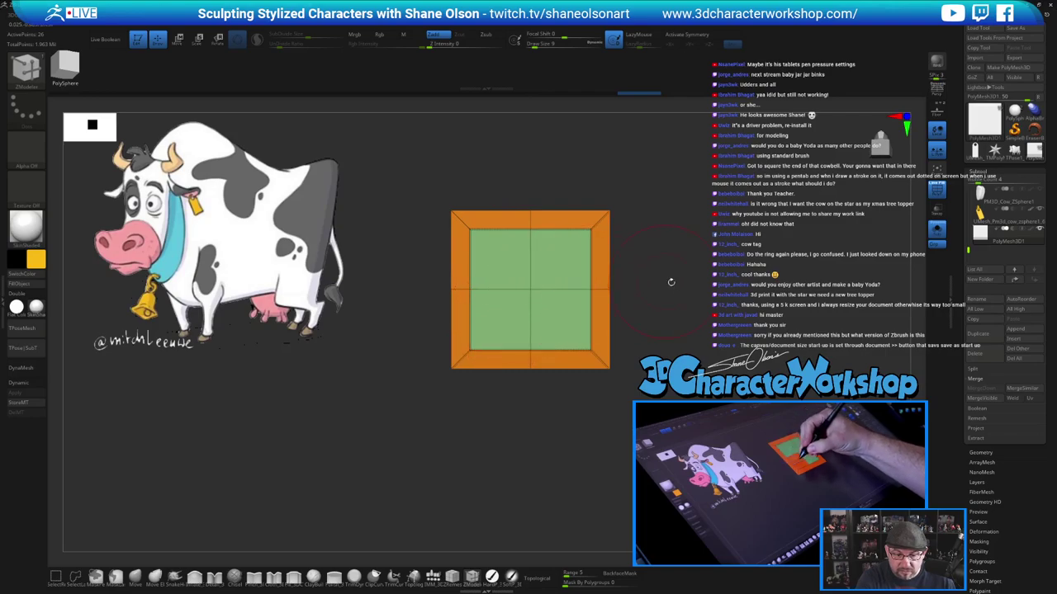
Assign the four polygons of the block's top face to a separate polygroup, distinct from the one underneath
{"action": "left_click_drag", "start_coordinate": [671, 283], "coordinate": [650, 393]}
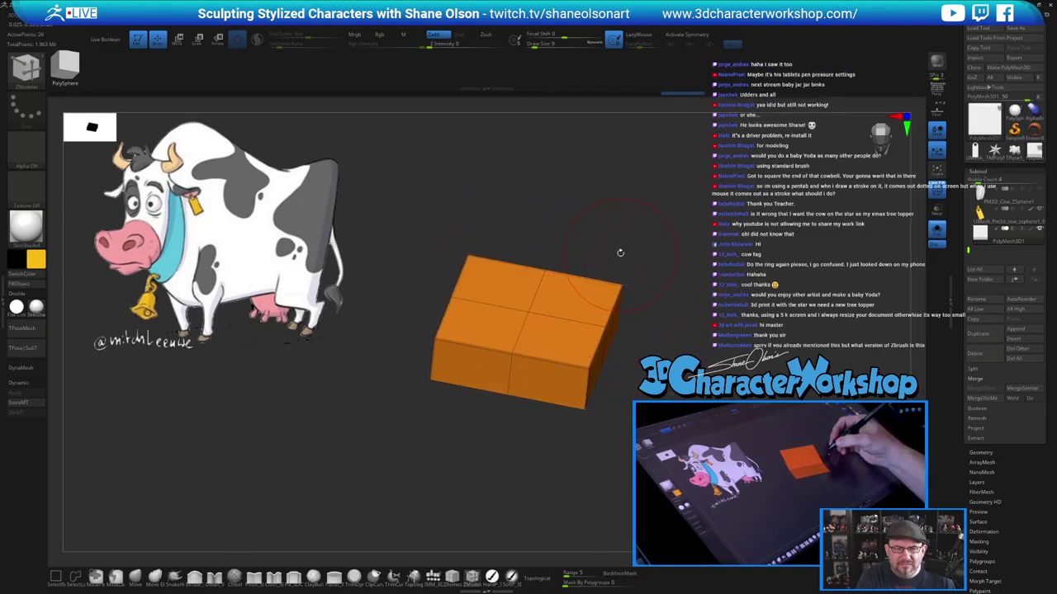
{"action": "left_click_drag", "start_coordinate": [625, 242], "coordinate": [602, 232]}
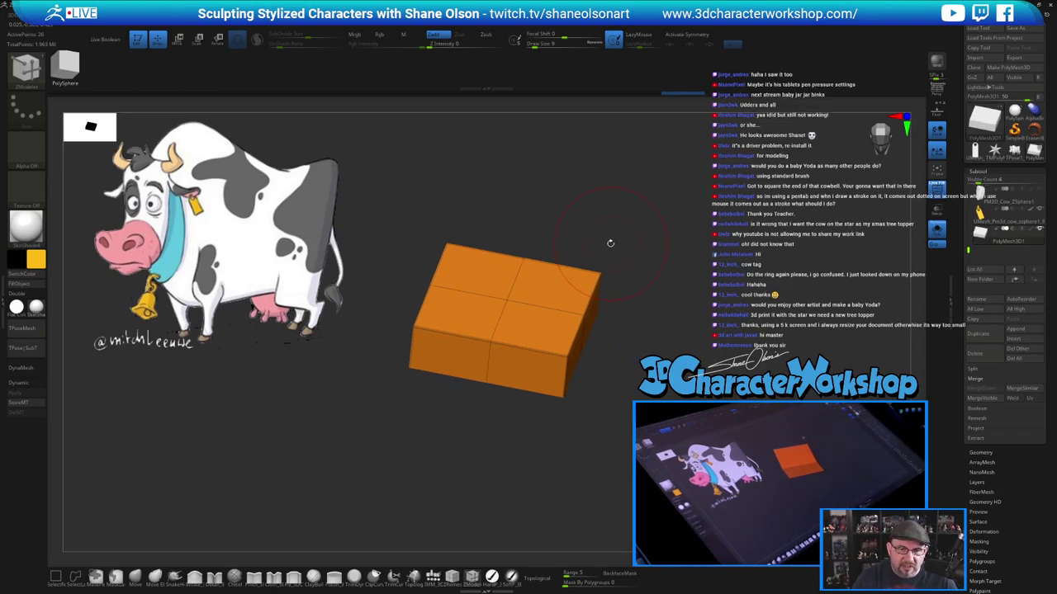
{"action": "left_click_drag", "start_coordinate": [549, 219], "coordinate": [539, 258]}
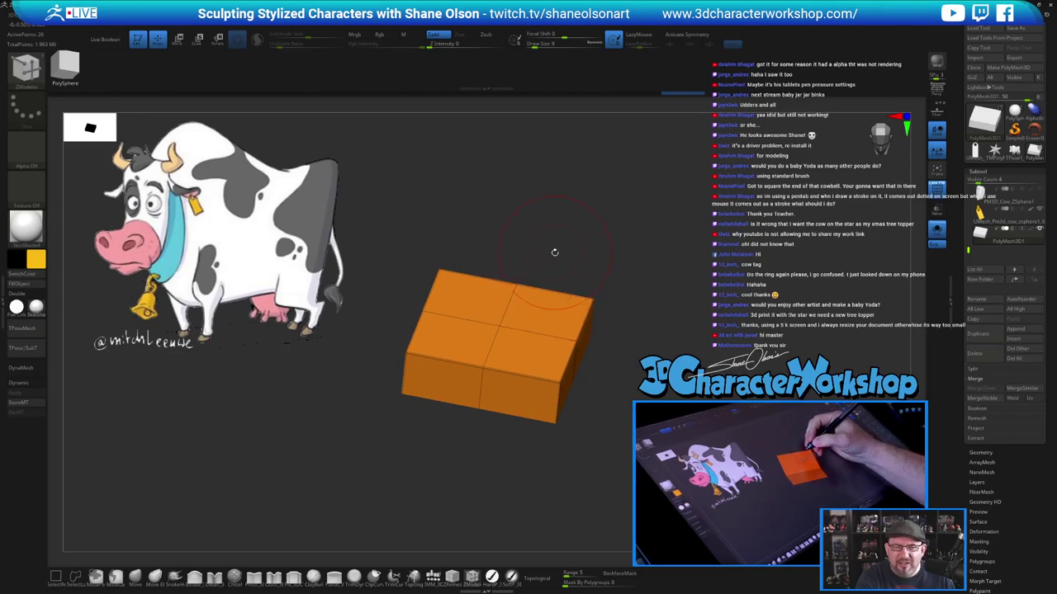
{"action": "left_click_drag", "start_coordinate": [555, 252], "coordinate": [539, 236]}
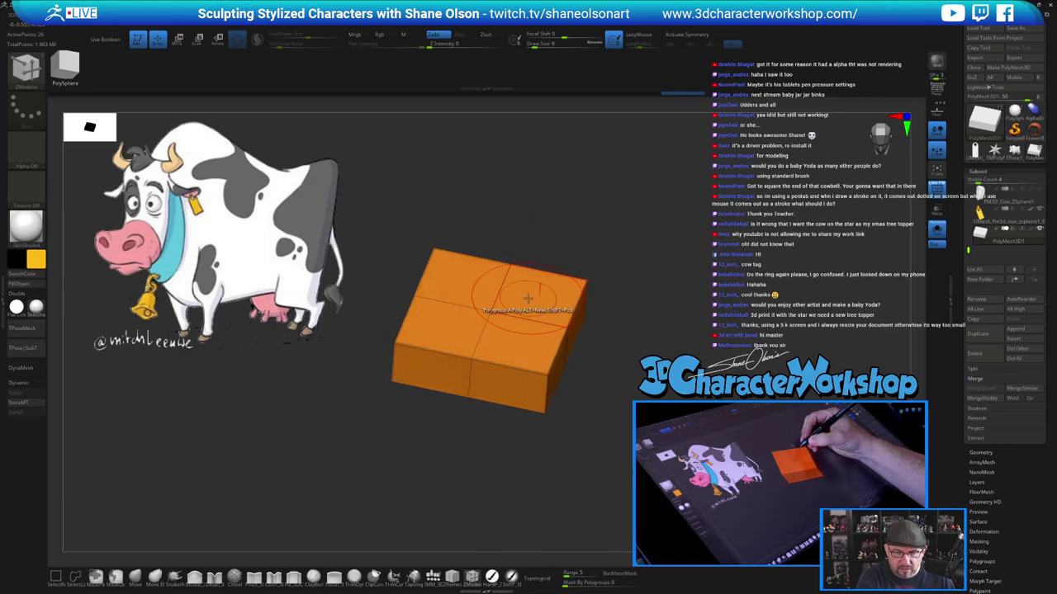
{"action": "key", "text": "space"}
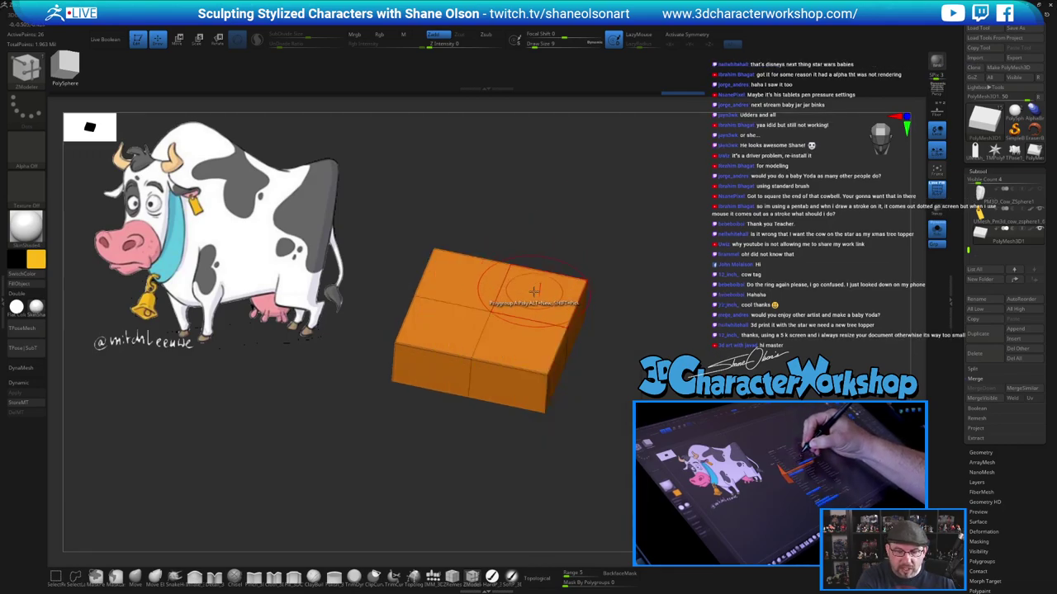
{"action": "left_click", "coordinate": [532, 292]}
{"action": "key", "text": "alt"}
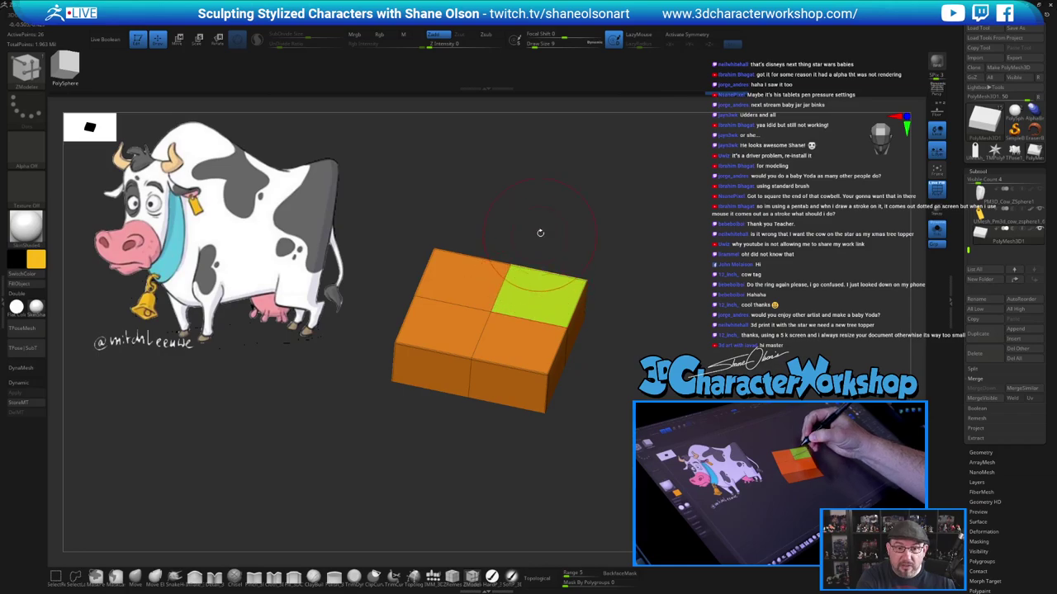
{"action": "left_click", "coordinate": [458, 279]}
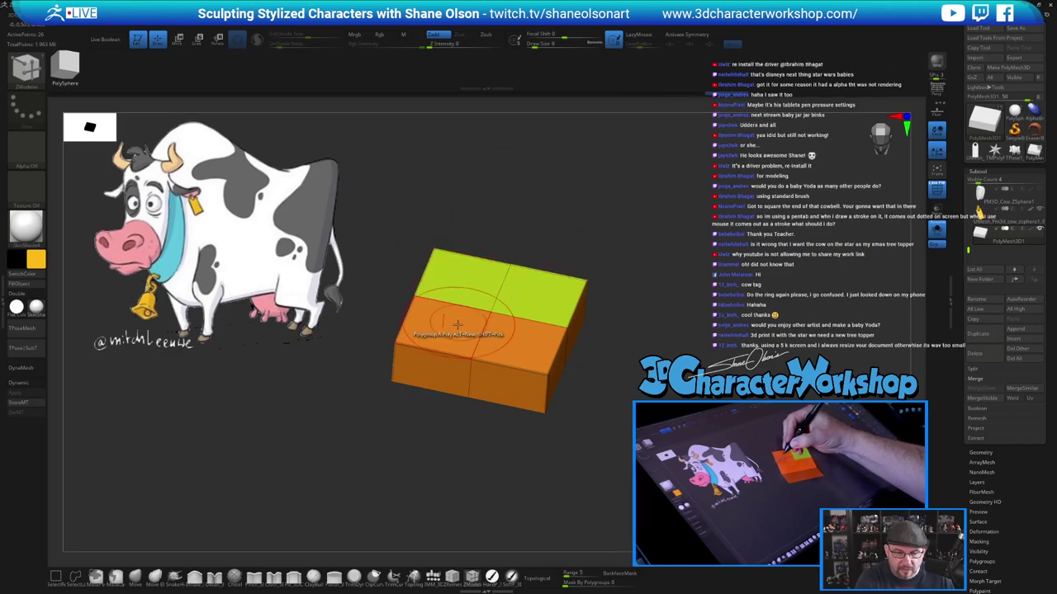
{"action": "left_click", "coordinate": [454, 329]}
{"action": "left_click", "coordinate": [522, 337]}
{"action": "mouse_move", "coordinate": [642, 436]}
{"action": "left_mouse_down"}
{"action": "mouse_move", "coordinate": [638, 397]}
{"action": "mouse_move", "coordinate": [630, 439]}
{"action": "mouse_move", "coordinate": [667, 425]}
{"action": "left_mouse_up"}
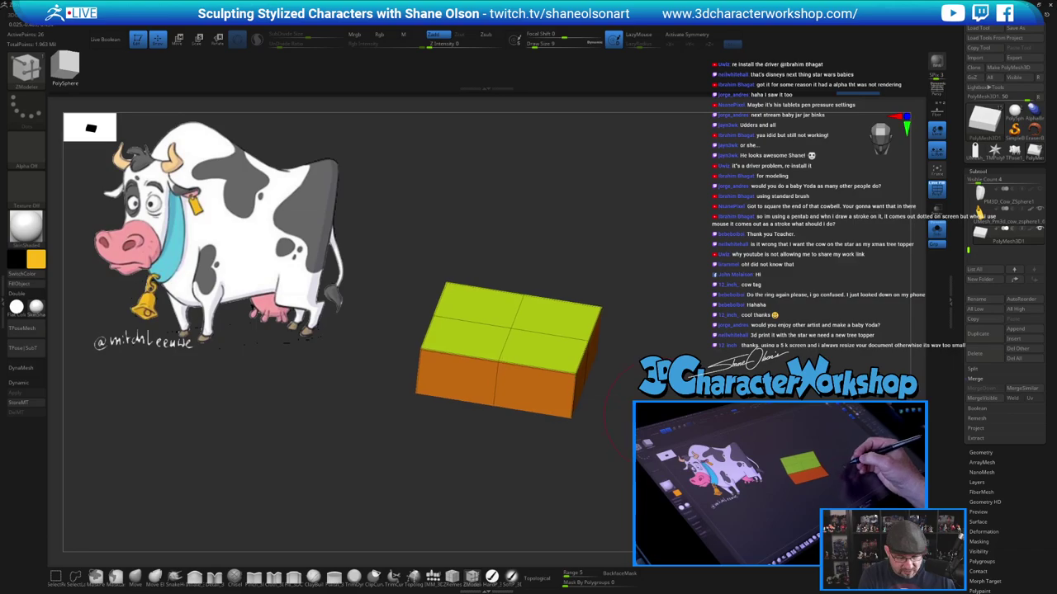
Set ZModeler to Extrude with the Polygroup All target and extrude the block's top polygroup upward into a shallow layer
{"action": "key", "text": "w"}
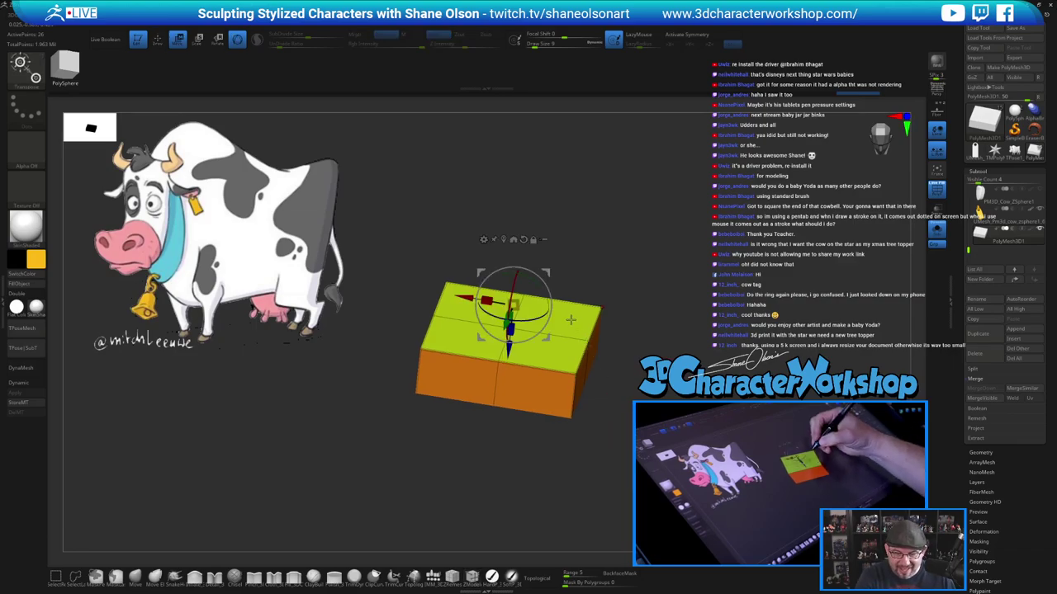
{"action": "key", "text": "q"}
{"action": "key", "text": "space"}
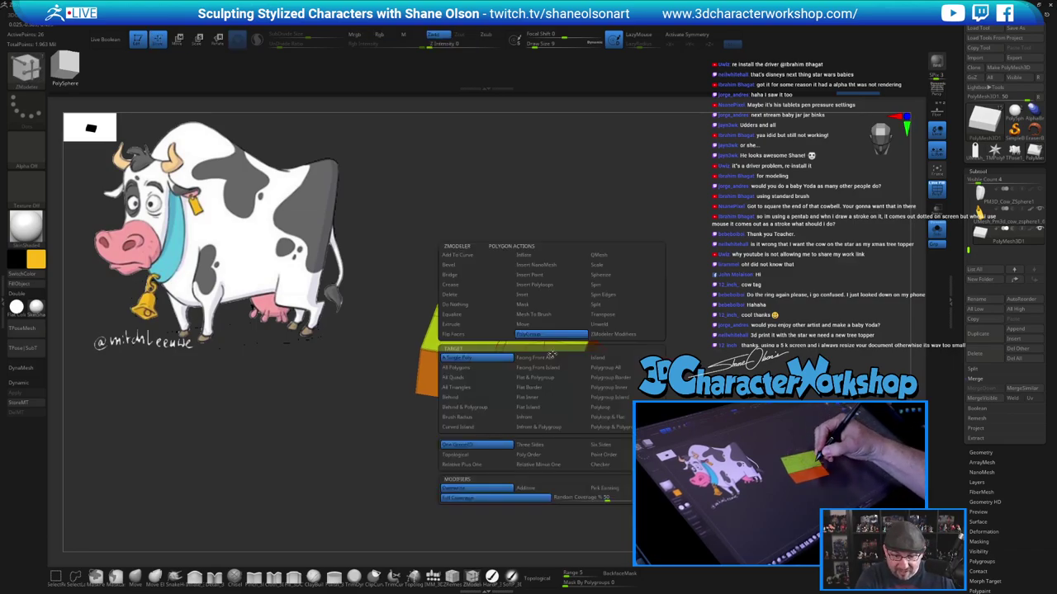
{"action": "left_click", "coordinate": [476, 326]}
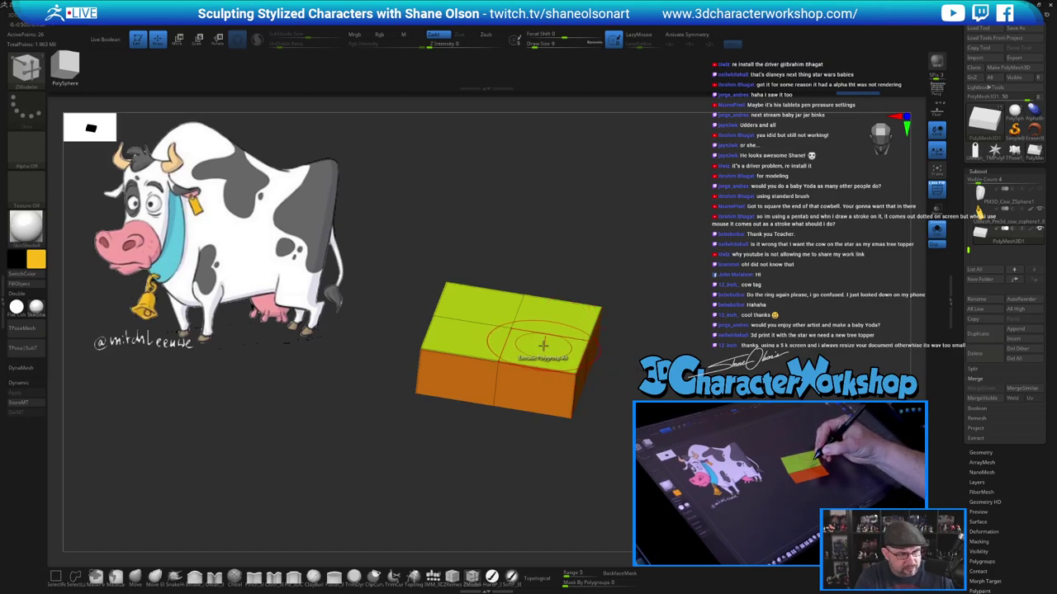
{"action": "left_click_drag", "start_coordinate": [542, 345], "coordinate": [547, 316]}
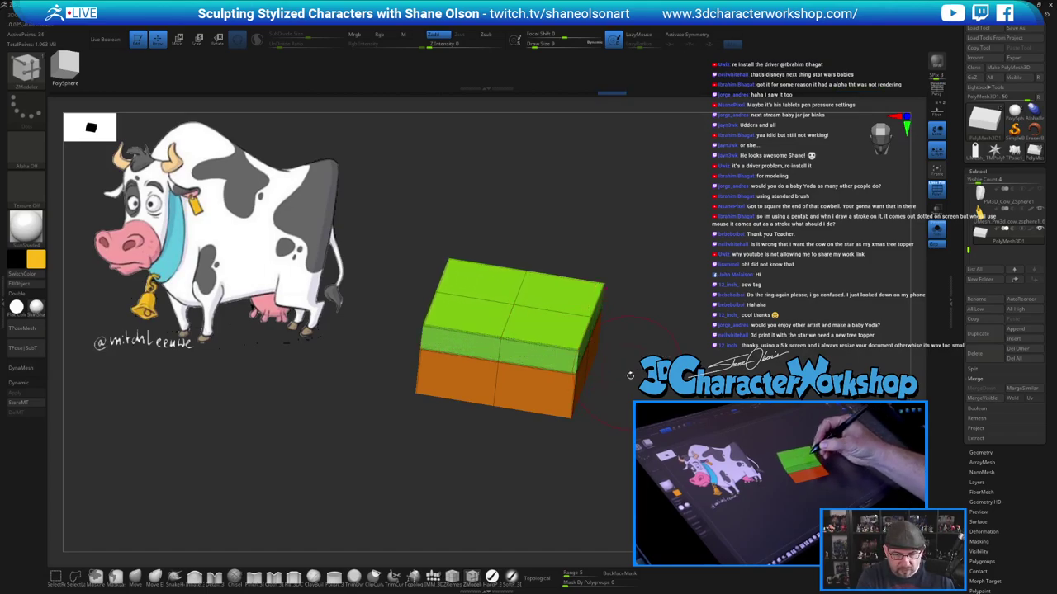
{"action": "left_click_drag", "start_coordinate": [630, 376], "coordinate": [658, 363]}
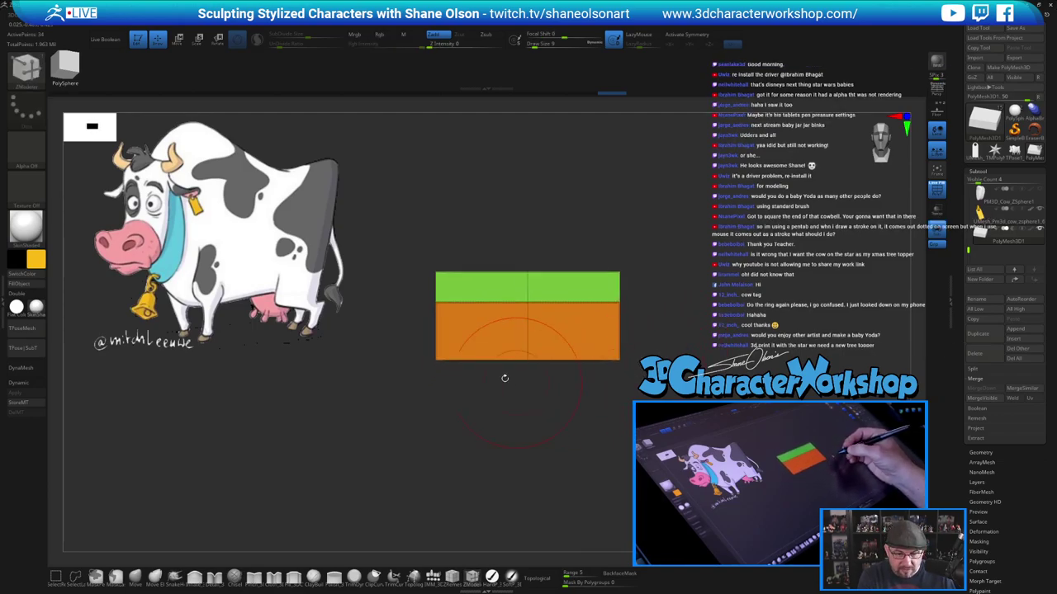
Mask everything except the block's top face and scale that face slightly inward to taper the upper layer
{"action": "mouse_move", "coordinate": [425, 298]}
{"action": "left_mouse_down", "text": "ctrl"}
{"action": "mouse_move", "coordinate": [590, 308]}
{"action": "mouse_move", "coordinate": [679, 294]}
{"action": "left_mouse_up", "text": "ctrl"}
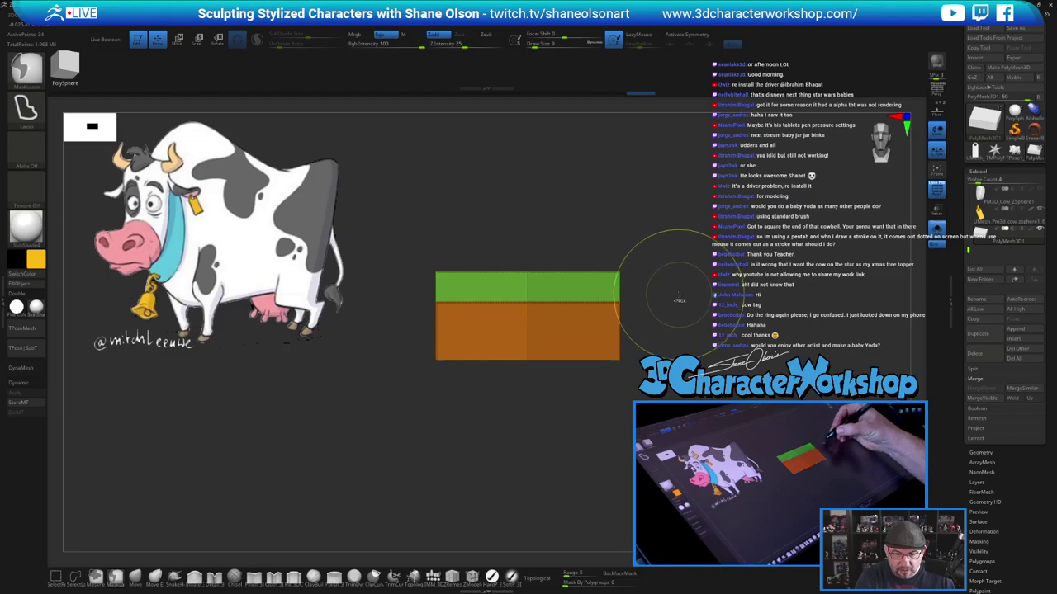
{"action": "left_click", "coordinate": [683, 296], "text": "ctrl"}
{"action": "mouse_move", "coordinate": [436, 220]}
{"action": "left_mouse_down", "text": "ctrl"}
{"action": "mouse_move", "coordinate": [447, 290]}
{"action": "mouse_move", "coordinate": [670, 235]}
{"action": "left_mouse_up", "text": "ctrl"}
{"action": "left_click", "coordinate": [686, 289], "text": "ctrl"}
{"action": "mouse_move", "coordinate": [688, 311]}
{"action": "left_mouse_down"}
{"action": "mouse_move", "coordinate": [687, 368]}
{"action": "mouse_move", "coordinate": [667, 366]}
{"action": "left_mouse_up"}
{"action": "key", "text": "w"}
{"action": "left_click_drag", "start_coordinate": [527, 278], "coordinate": [520, 258]}
{"action": "left_click_drag", "start_coordinate": [675, 357], "coordinate": [675, 312]}
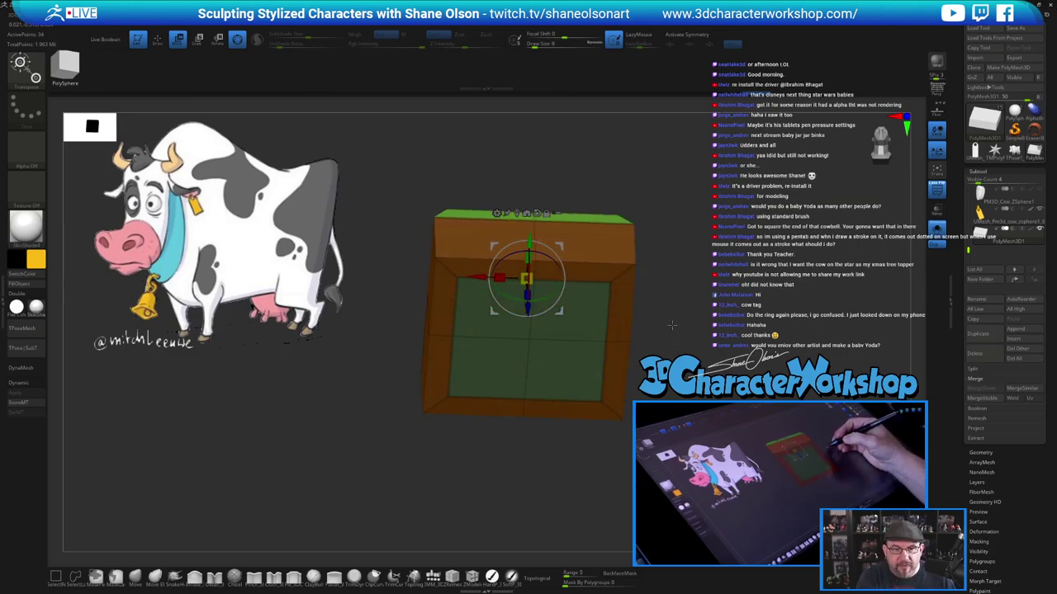
Extrude the inset polygroup on the underside into the block to hollow it out
{"action": "mouse_move", "coordinate": [669, 332]}
{"action": "left_mouse_down"}
{"action": "mouse_move", "coordinate": [669, 306]}
{"action": "mouse_move", "coordinate": [665, 343]}
{"action": "left_mouse_up"}
{"action": "key", "text": "q"}
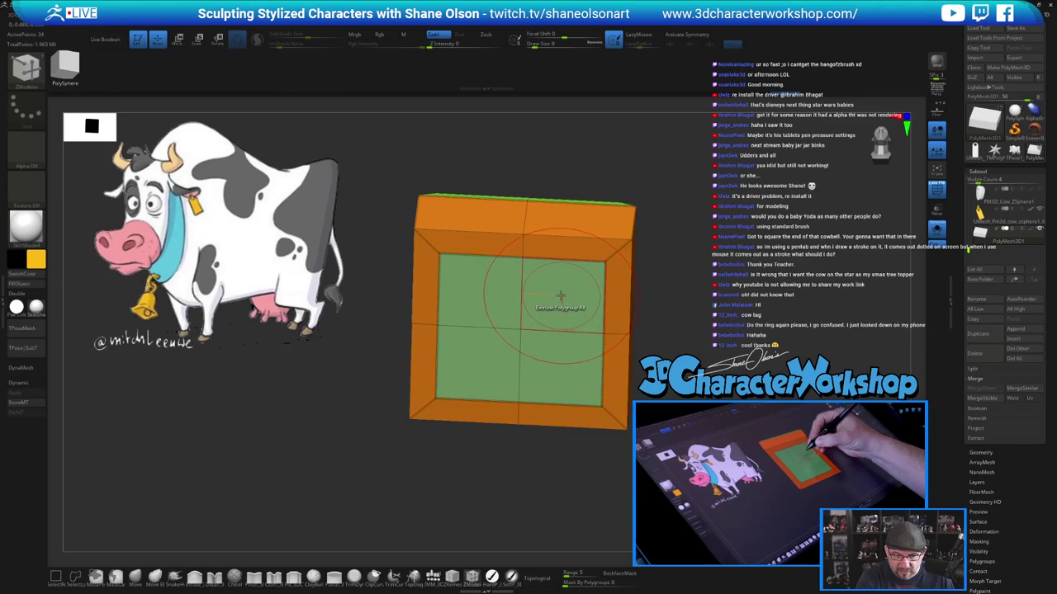
{"action": "right_click_drag", "start_coordinate": [561, 295], "coordinate": [562, 295]}
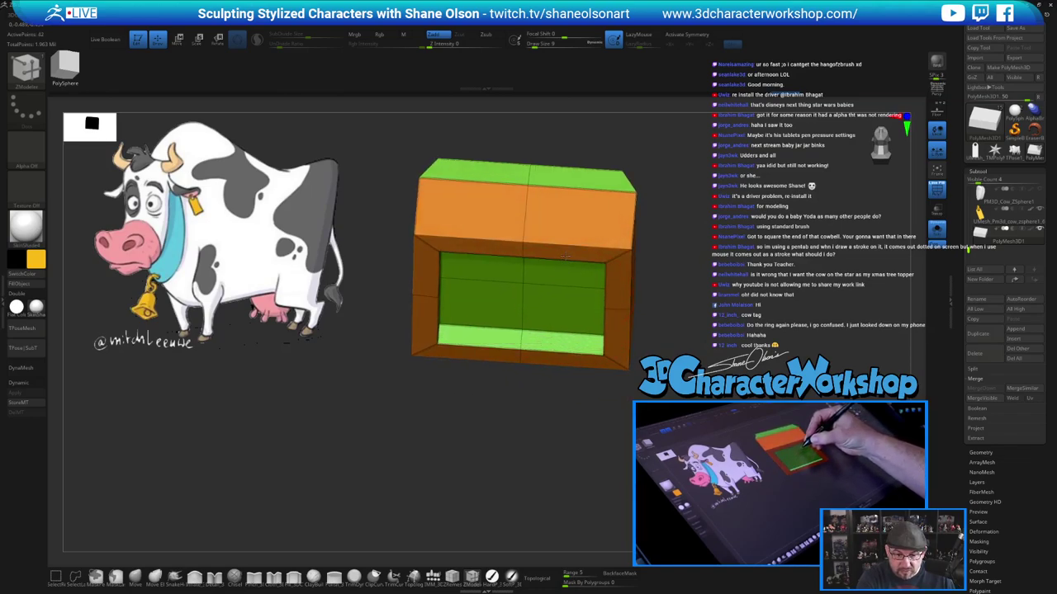
{"action": "left_click_drag", "start_coordinate": [670, 286], "coordinate": [673, 255]}
Try to taper the bell further by masking all but the bright green polygroup, scaling it inward and moving it down
{"action": "key", "text": "w"}
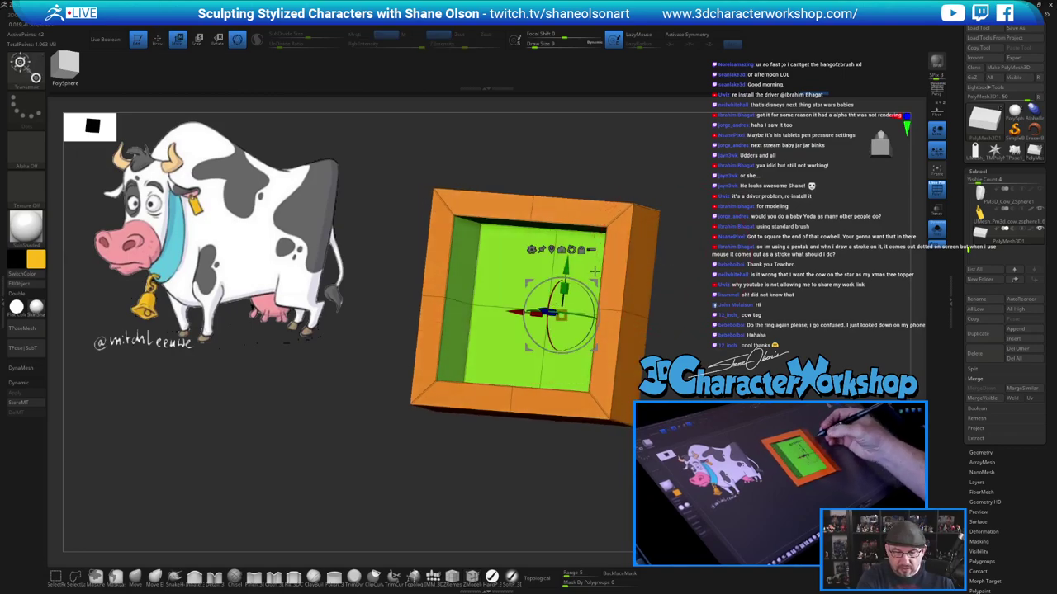
{"action": "left_click", "coordinate": [550, 311], "text": "ctrl"}
{"action": "left_click_drag", "start_coordinate": [649, 302], "coordinate": [660, 313]}
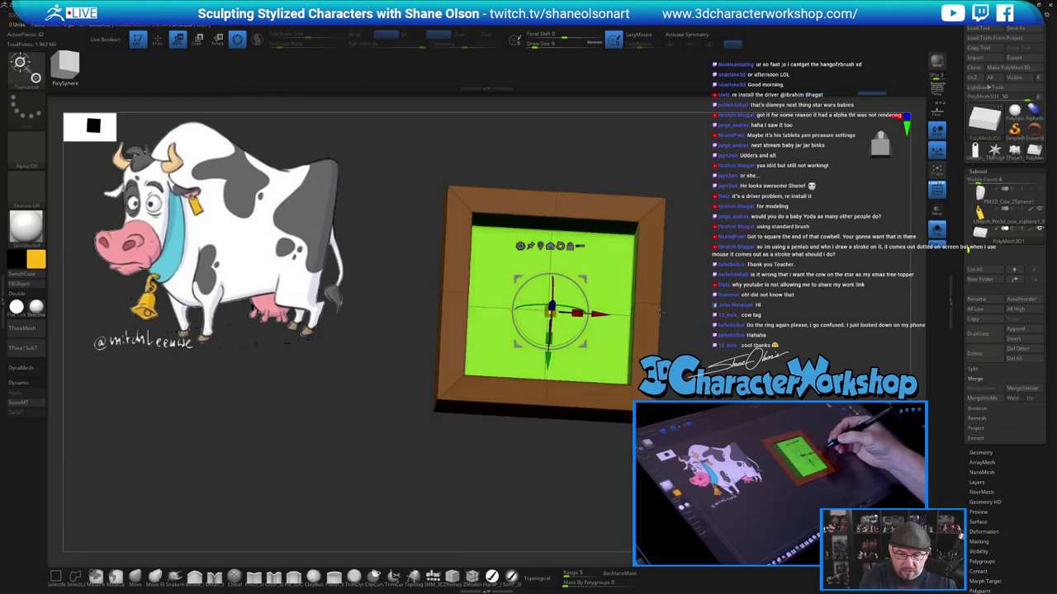
{"action": "left_click_drag", "start_coordinate": [555, 312], "coordinate": [557, 326]}
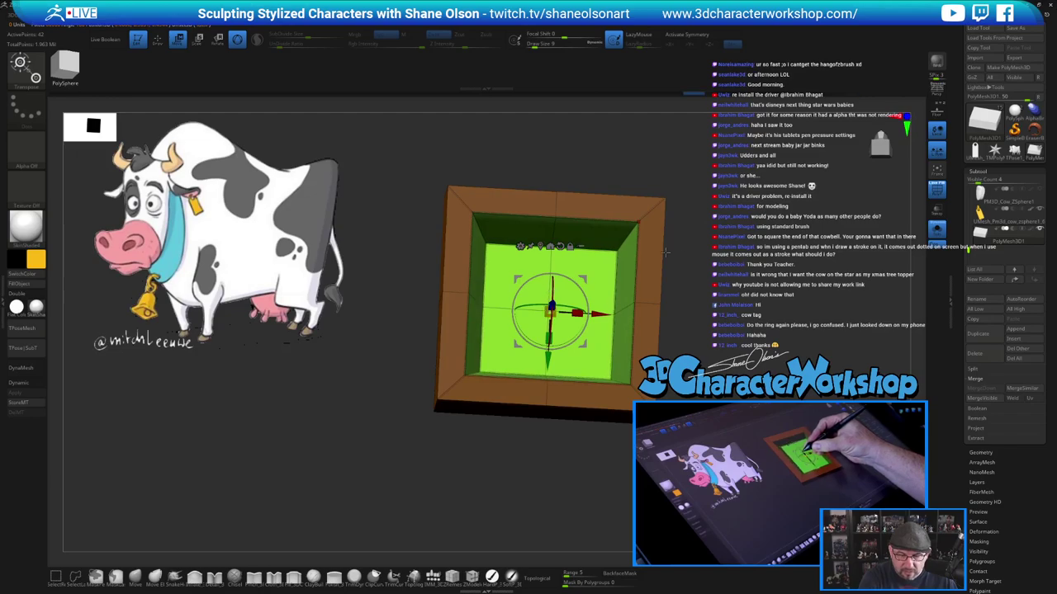
{"action": "left_click_drag", "start_coordinate": [695, 289], "coordinate": [708, 360]}
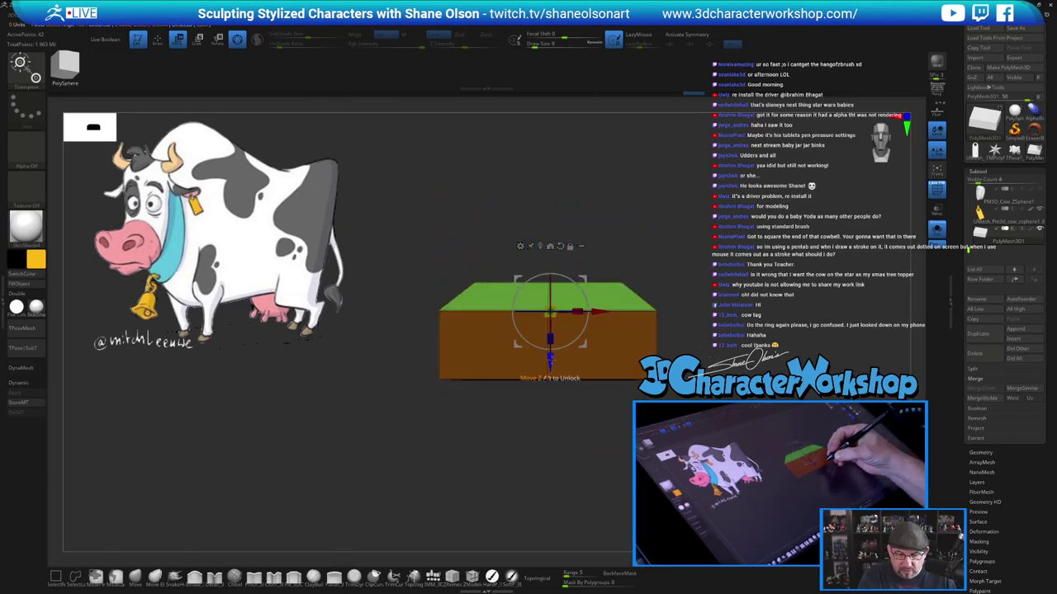
{"action": "left_click_drag", "start_coordinate": [551, 360], "coordinate": [550, 367]}
{"action": "left_click_drag", "start_coordinate": [701, 330], "coordinate": [688, 379]}
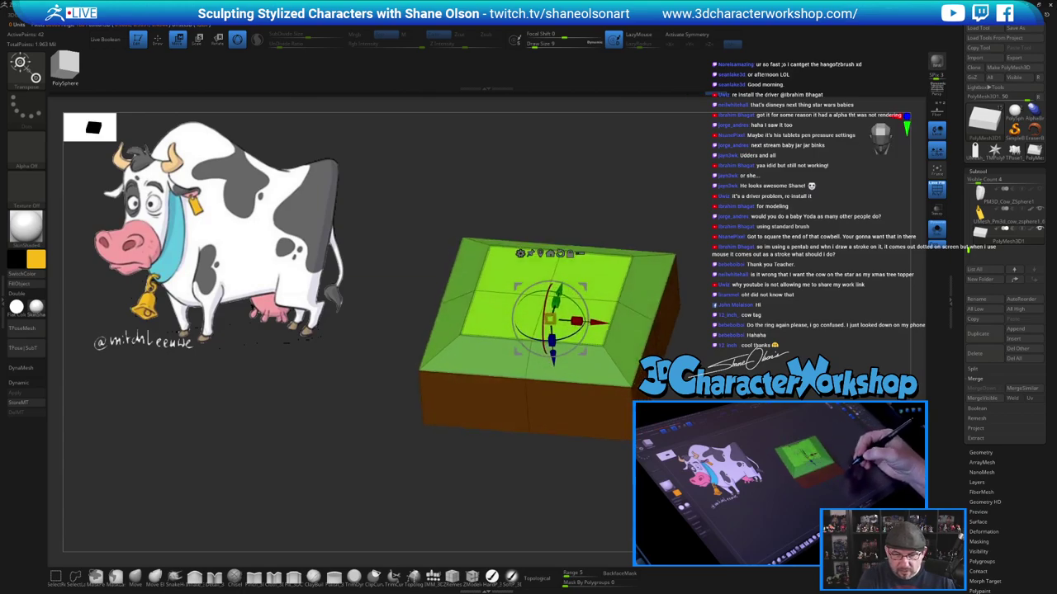
Undo the last move and scaling of the green polygroup and return to Draw mode facing the hollow underside
{"action": "key", "text": "ctrl+z"}
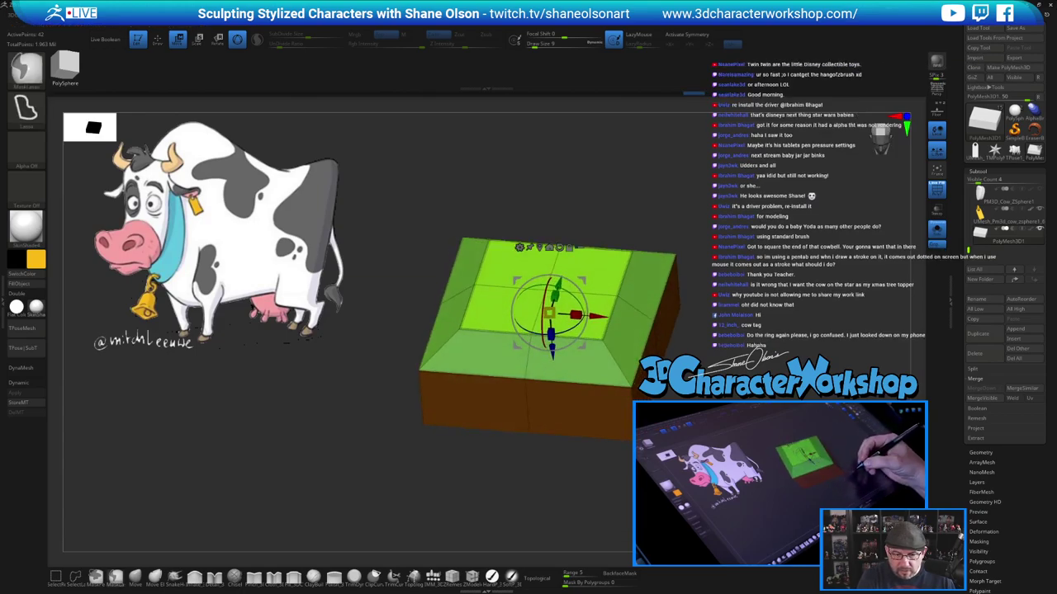
{"action": "key", "text": "ctrl+z"}
{"action": "left_click_drag", "start_coordinate": [702, 371], "coordinate": [712, 322]}
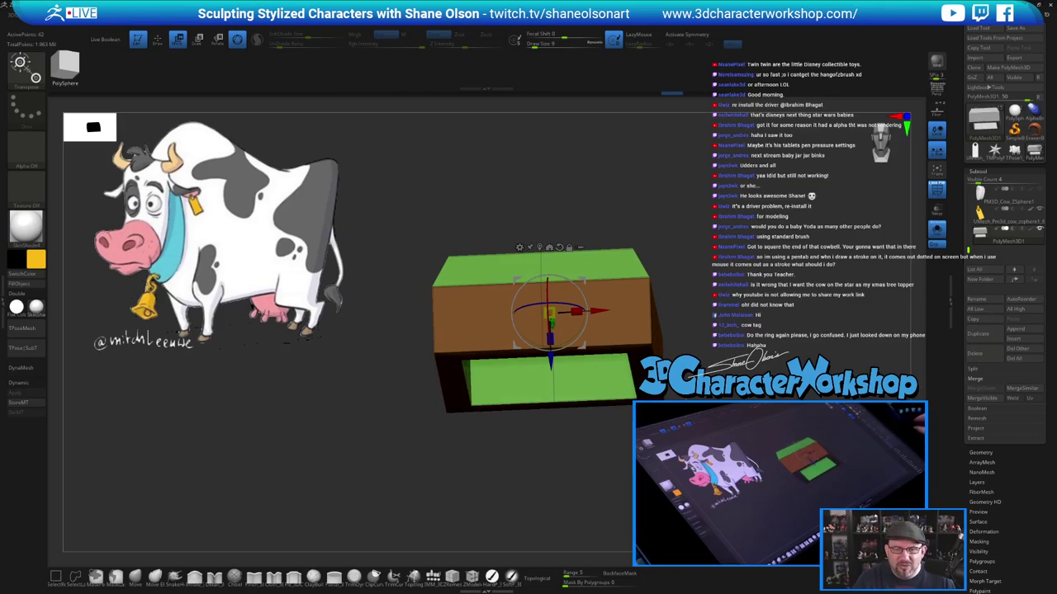
{"action": "left_click_drag", "start_coordinate": [743, 272], "coordinate": [747, 317]}
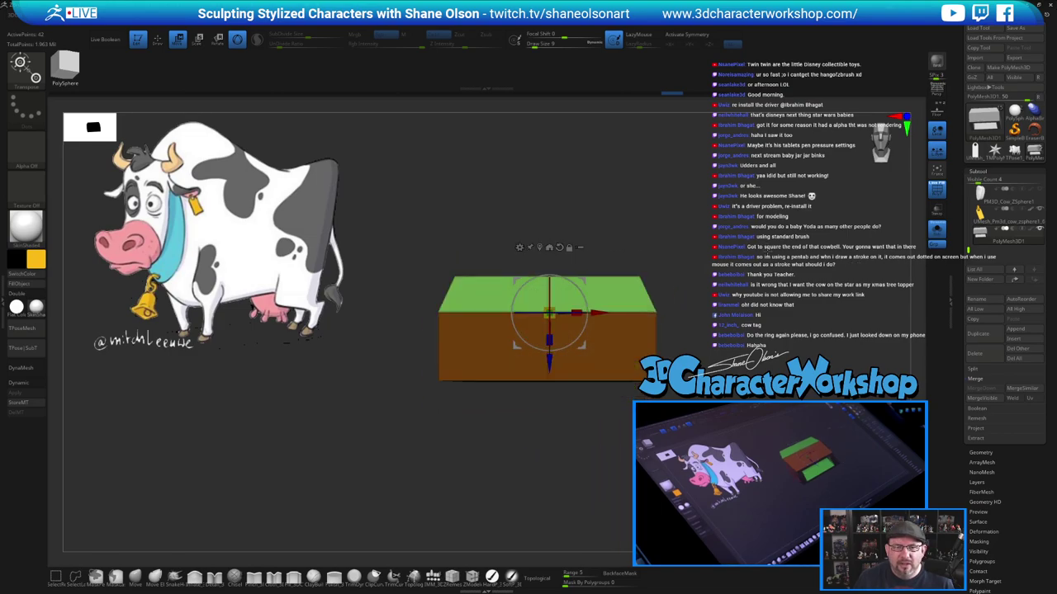
{"action": "mouse_move", "coordinate": [749, 276]}
{"action": "left_mouse_down", "text": "alt"}
{"action": "mouse_move", "coordinate": [750, 289]}
{"action": "mouse_move", "coordinate": [736, 256]}
{"action": "mouse_move", "coordinate": [735, 139]}
{"action": "mouse_move", "coordinate": [743, 190]}
{"action": "mouse_move", "coordinate": [730, 219]}
{"action": "left_mouse_up", "text": "alt"}
{"action": "key", "text": "q"}
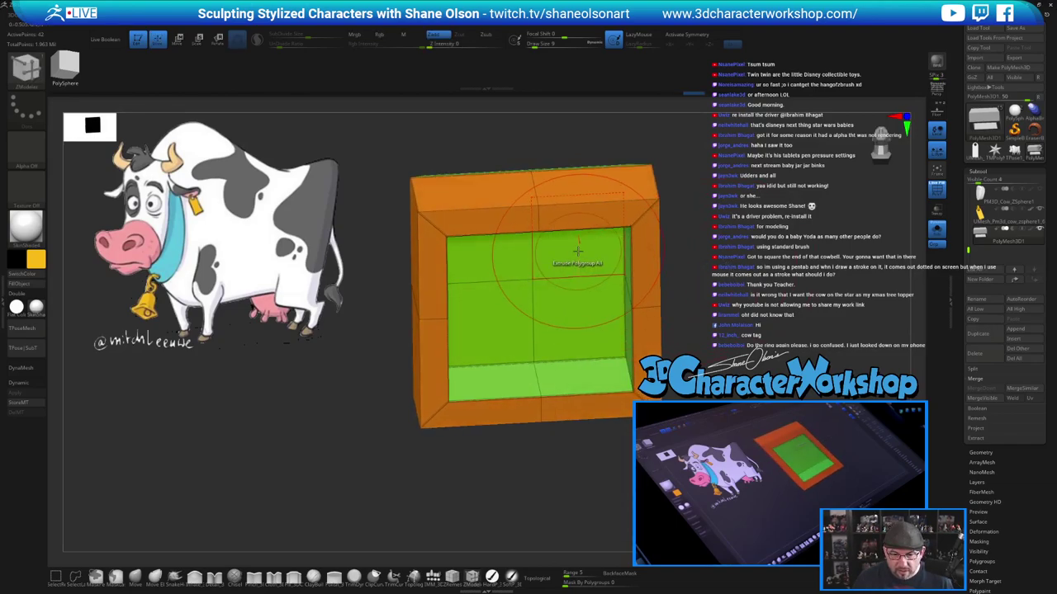
{"action": "left_click", "coordinate": [578, 251]}
{"action": "key", "text": "alt"}
{"action": "key", "text": "alt"}
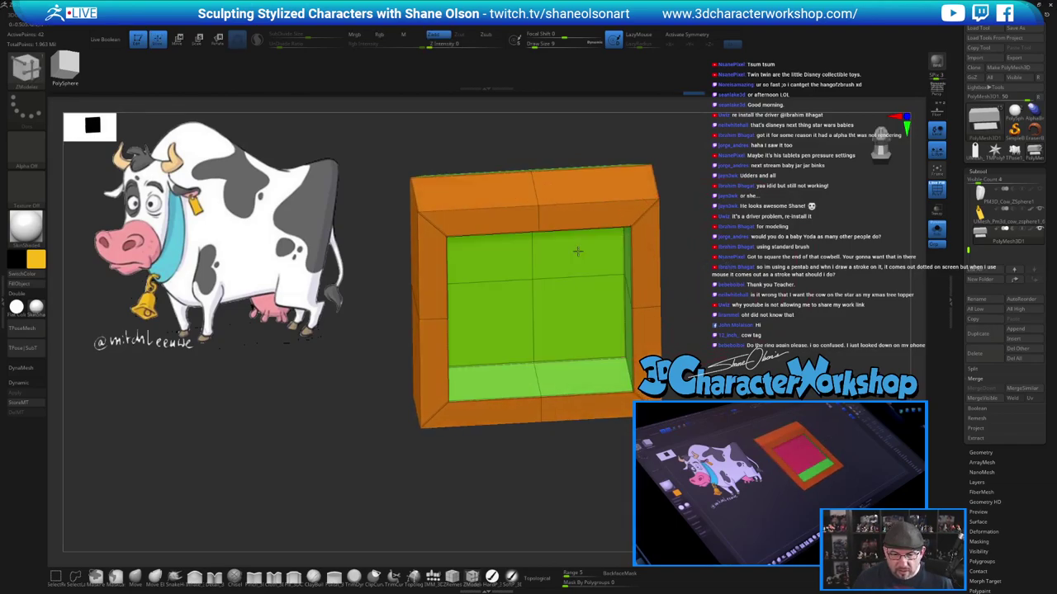
{"action": "left_click_drag", "start_coordinate": [577, 251], "coordinate": [686, 245]}
{"action": "key", "text": "ctrl+z"}
Give the inner floor of the hollow its own red polygroup with the ZModeler PolyGroup action on Flat Island
{"action": "key", "text": "space"}
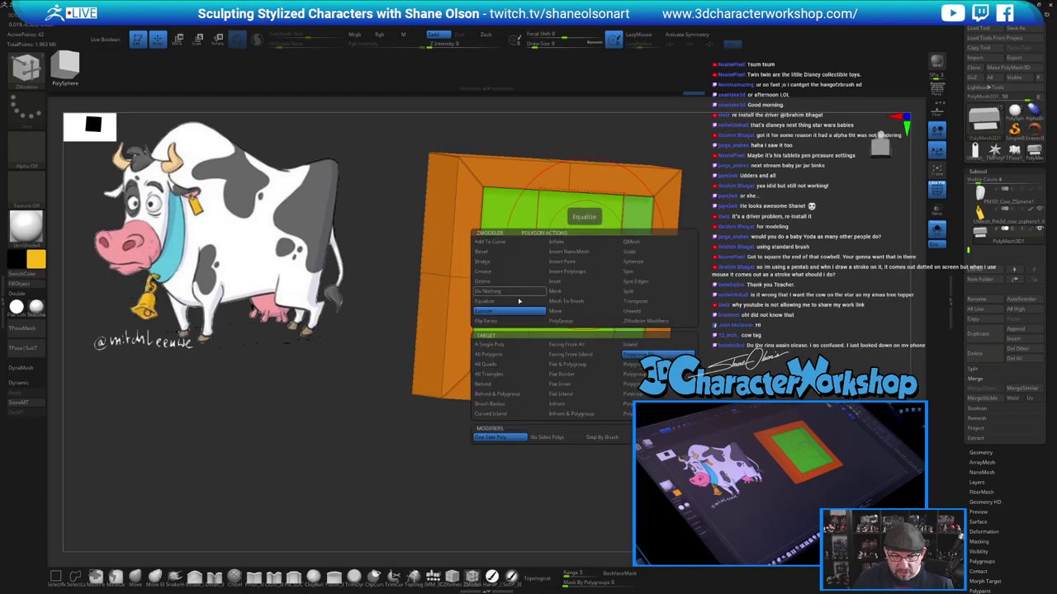
{"action": "left_click", "coordinate": [583, 320]}
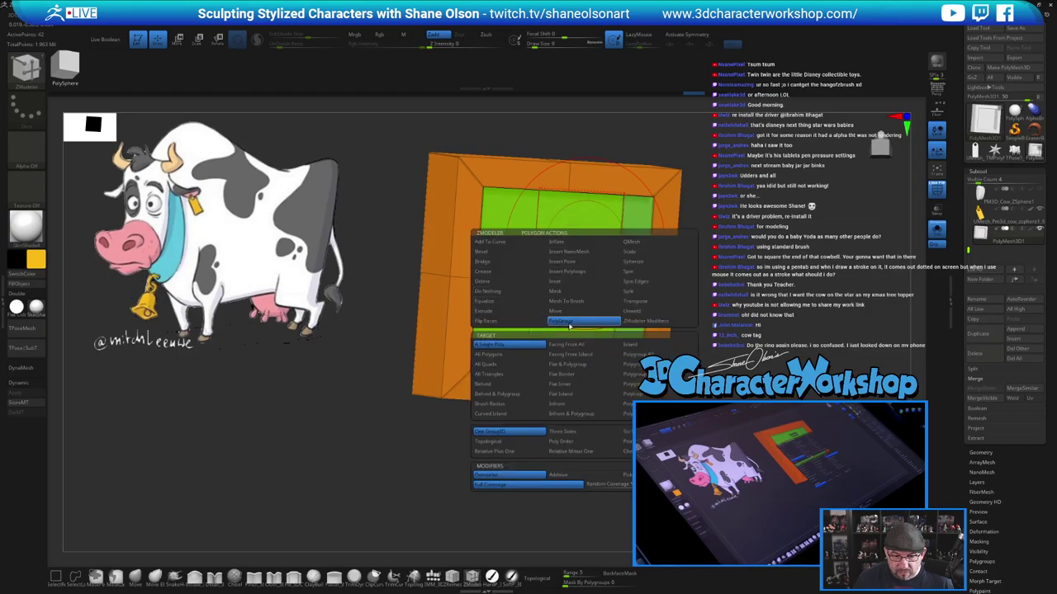
{"action": "left_click", "coordinate": [581, 397]}
{"action": "left_click", "coordinate": [577, 239]}
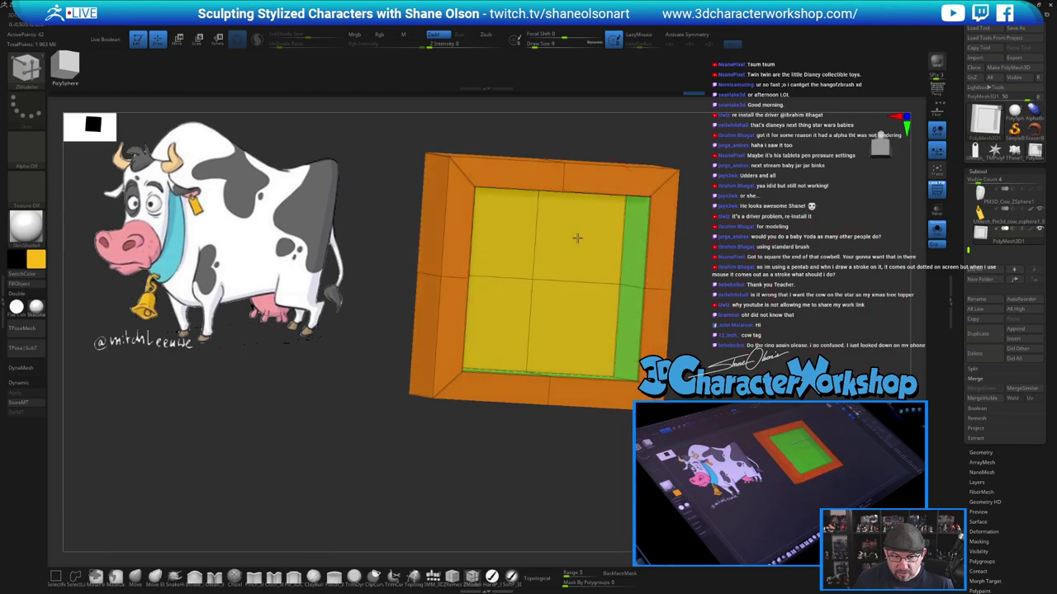
{"action": "left_click", "coordinate": [578, 238]}
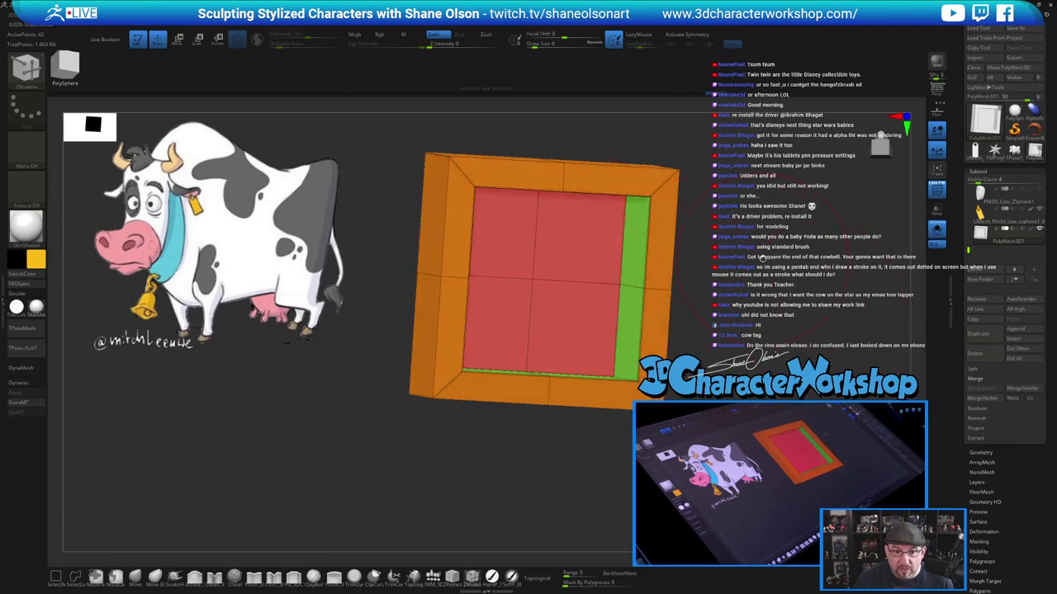
Mask everything except the red floor polygroup inside the hollow and scale that floor slightly inward
{"action": "left_click_drag", "start_coordinate": [766, 261], "coordinate": [760, 257]}
{"action": "key", "text": "w"}
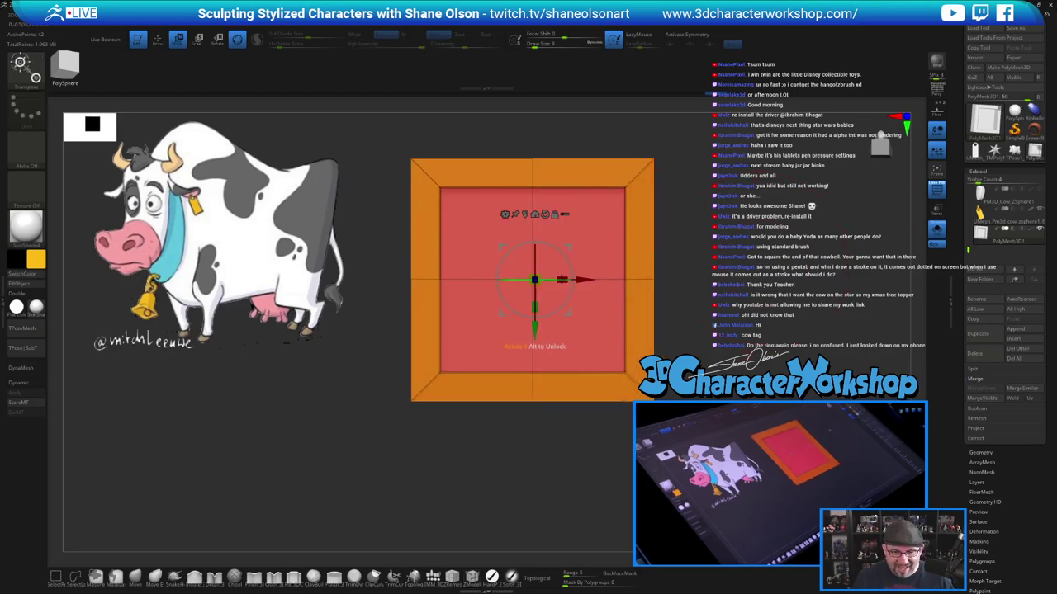
{"action": "left_click_drag", "start_coordinate": [572, 248], "coordinate": [840, 321], "text": "alt"}
{"action": "left_click", "coordinate": [528, 280], "text": "ctrl"}
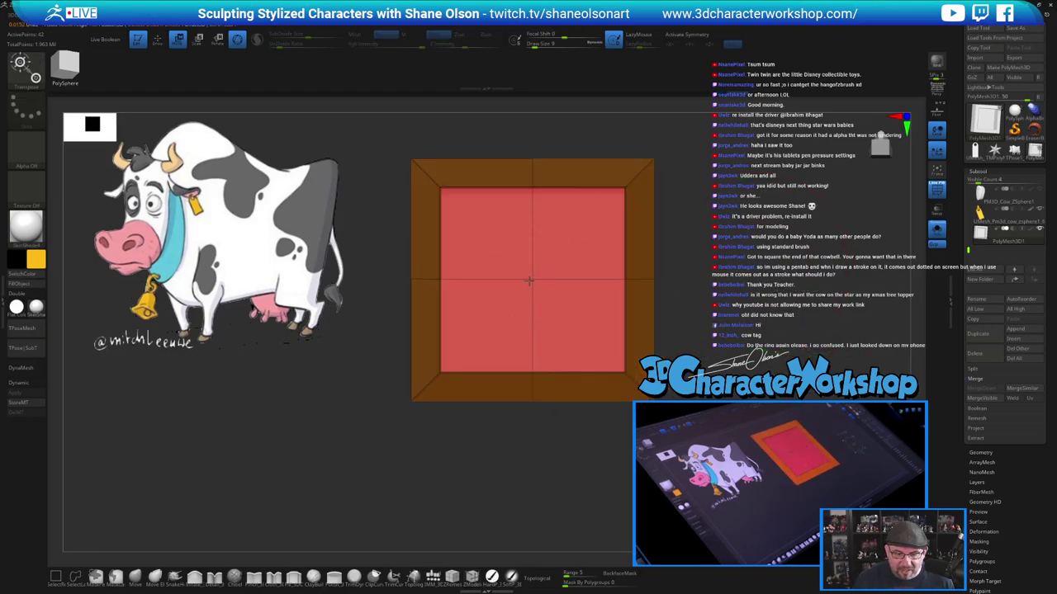
{"action": "left_click_drag", "start_coordinate": [528, 281], "coordinate": [521, 270]}
{"action": "left_click_drag", "start_coordinate": [512, 446], "coordinate": [512, 523]}
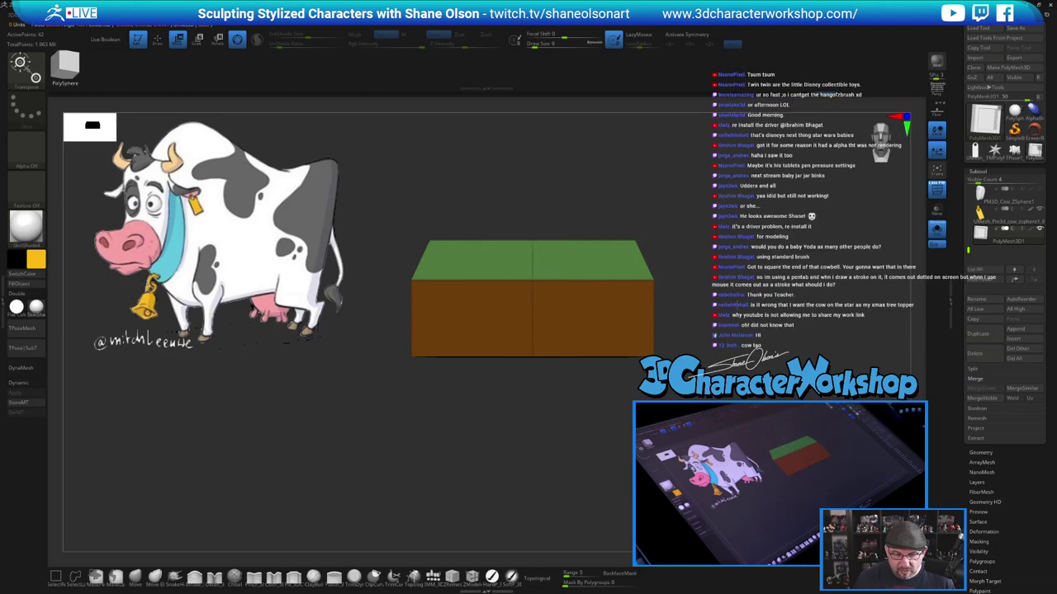
Move the unmasked inner floor slightly down with the gizmo centred on it in front view, and clear the mask
{"action": "key", "text": "w"}
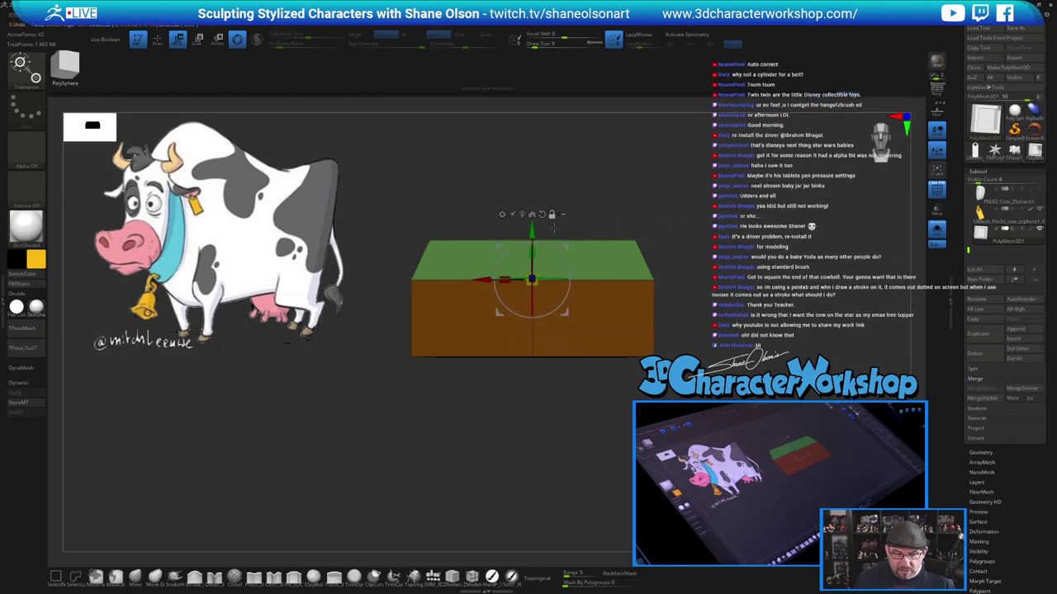
{"action": "left_click_drag", "start_coordinate": [681, 236], "coordinate": [592, 379]}
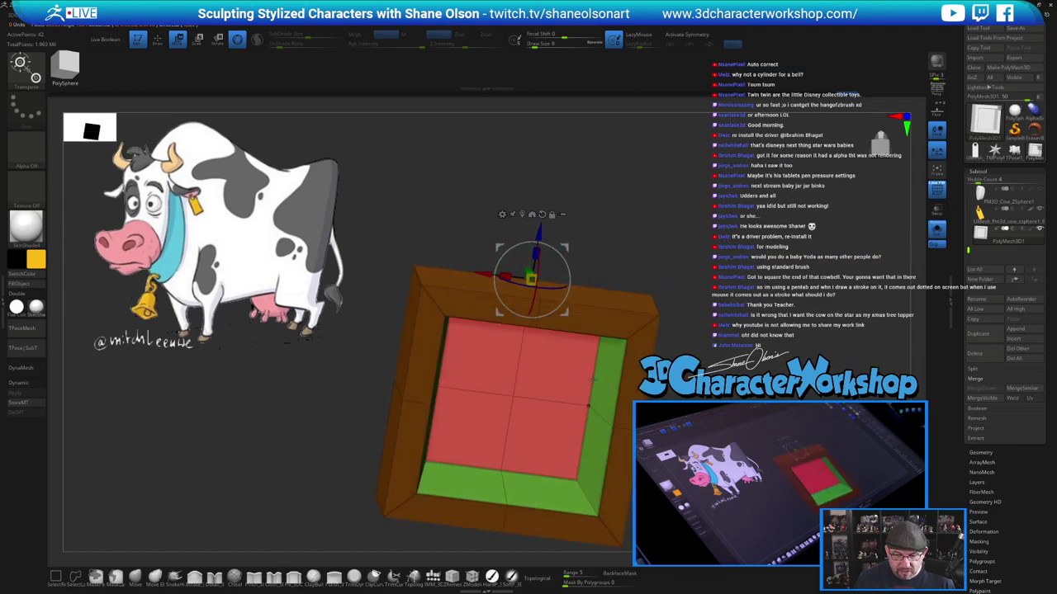
{"action": "left_click", "coordinate": [527, 397], "text": "alt"}
{"action": "left_click_drag", "start_coordinate": [685, 326], "coordinate": [679, 195]}
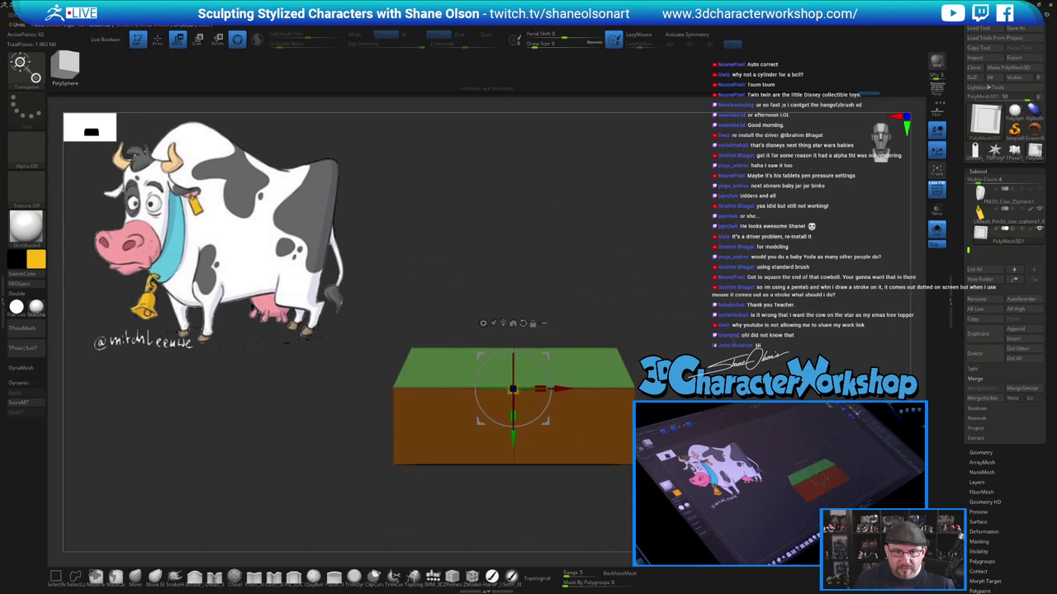
{"action": "left_click_drag", "start_coordinate": [679, 285], "coordinate": [717, 195], "text": "alt"}
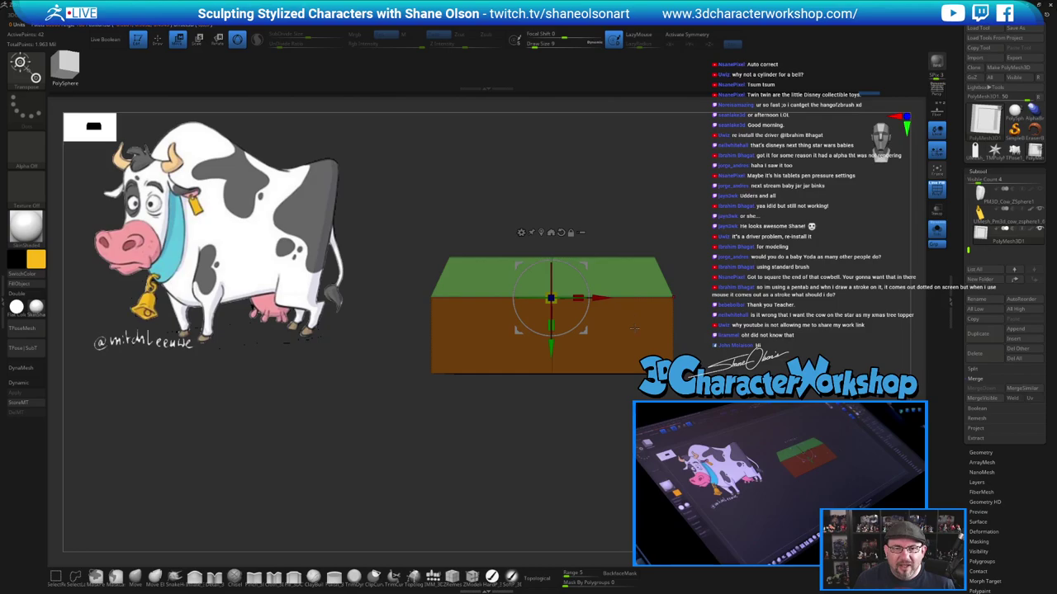
{"action": "left_click_drag", "start_coordinate": [550, 346], "coordinate": [550, 352], "text": "alt"}
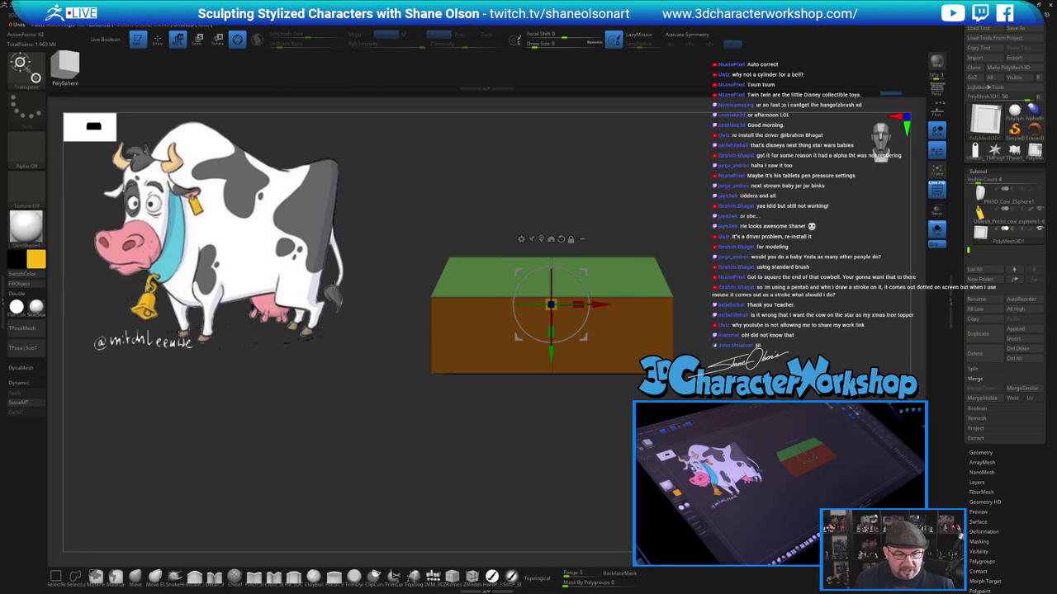
{"action": "mouse_move", "coordinate": [714, 283]}
{"action": "left_mouse_down"}
{"action": "mouse_move", "coordinate": [721, 232]}
{"action": "mouse_move", "coordinate": [736, 196]}
{"action": "mouse_move", "coordinate": [751, 192]}
{"action": "left_mouse_up"}
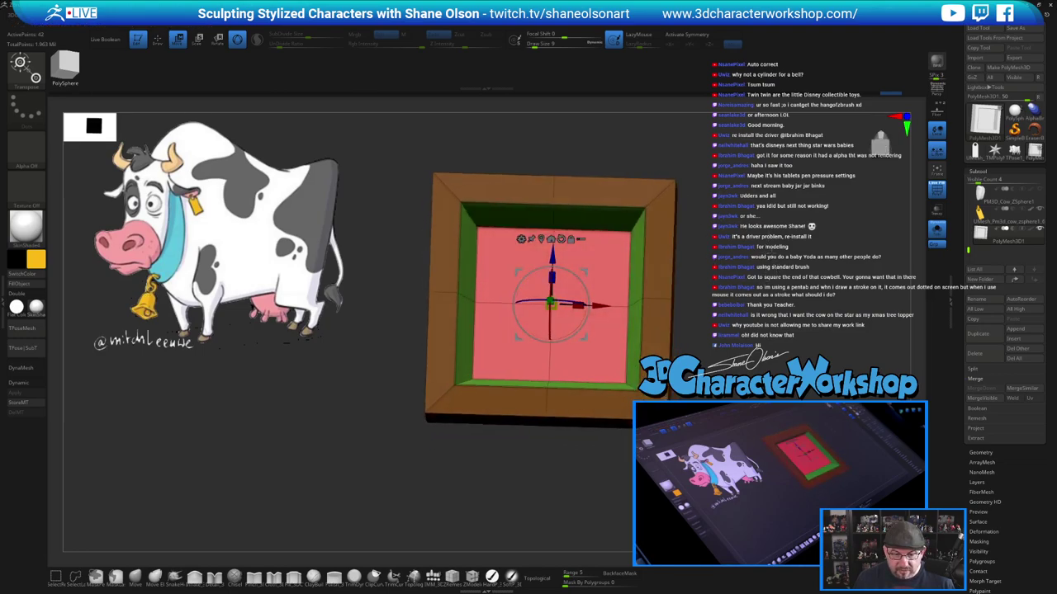
{"action": "mouse_move", "coordinate": [766, 250]}
{"action": "left_mouse_down", "text": "ctrl"}
{"action": "mouse_move", "coordinate": [775, 262]}
{"action": "mouse_move", "coordinate": [755, 240]}
{"action": "mouse_move", "coordinate": [750, 322]}
{"action": "left_mouse_up", "text": "ctrl"}
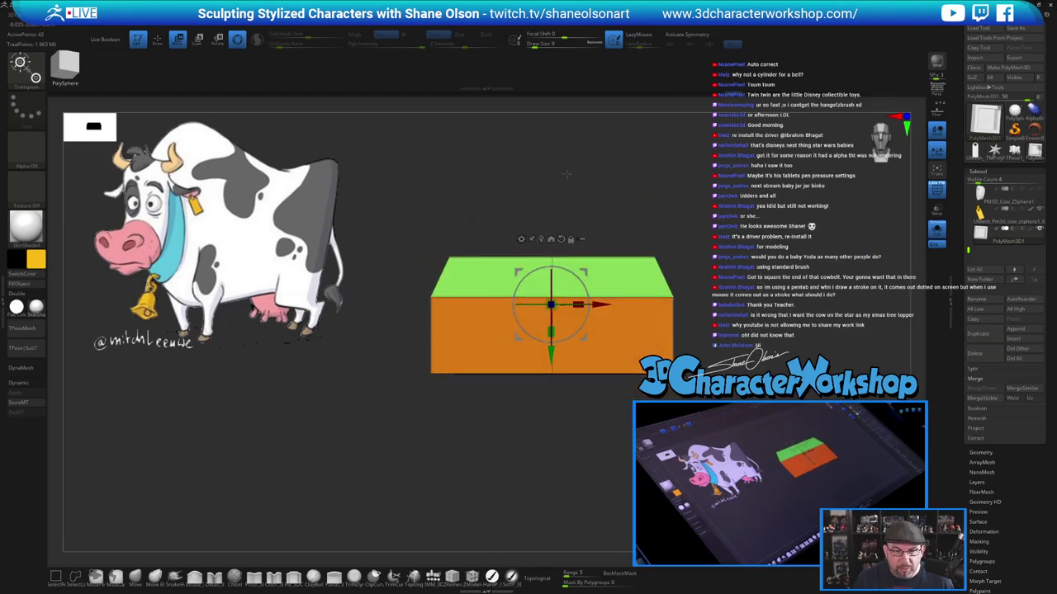
Extrude the block's top face upward into a tall column with the ZModeler Extrude action on polygroups
{"action": "left_click_drag", "start_coordinate": [612, 173], "coordinate": [677, 184], "text": "alt"}
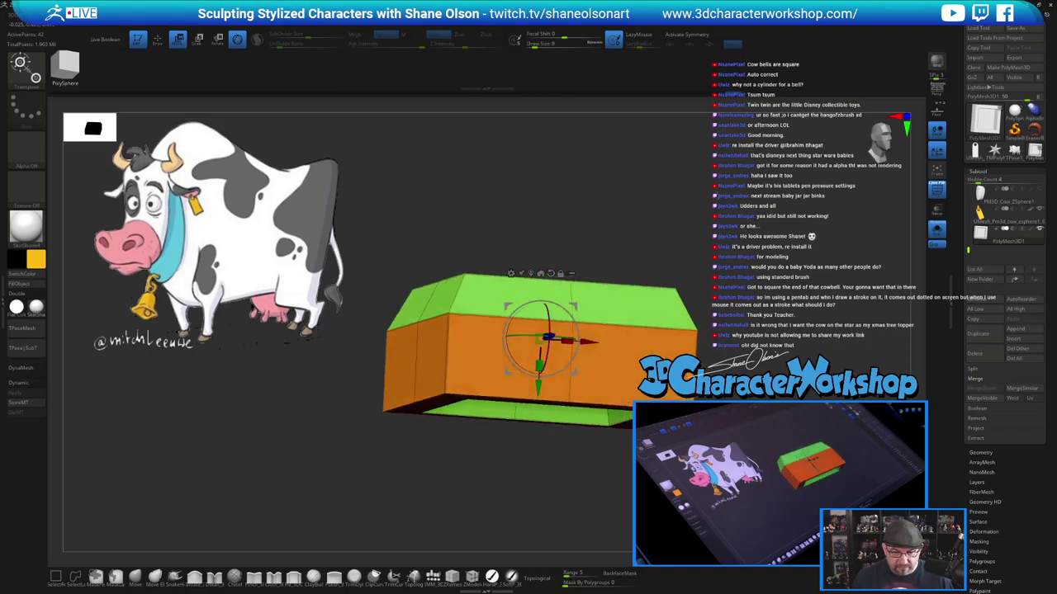
{"action": "left_click_drag", "start_coordinate": [755, 202], "coordinate": [697, 271]}
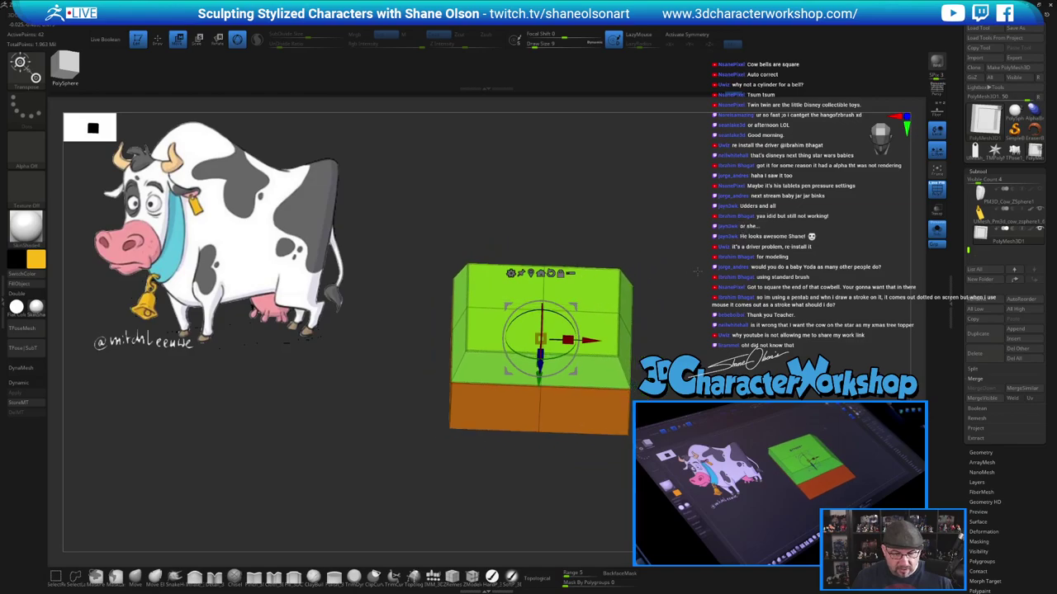
{"action": "key", "text": "q"}
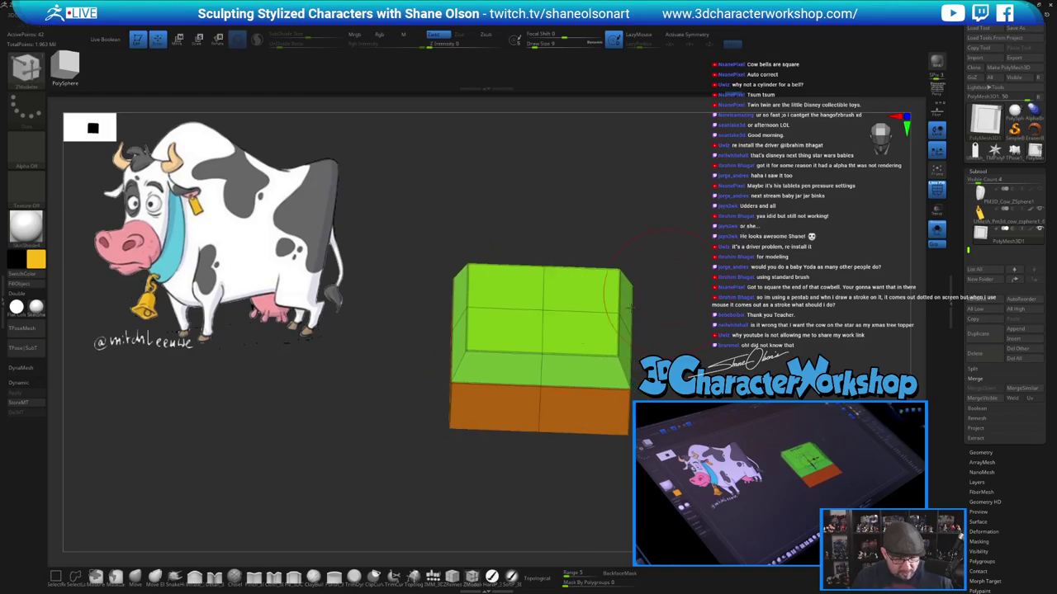
{"action": "key", "text": "space"}
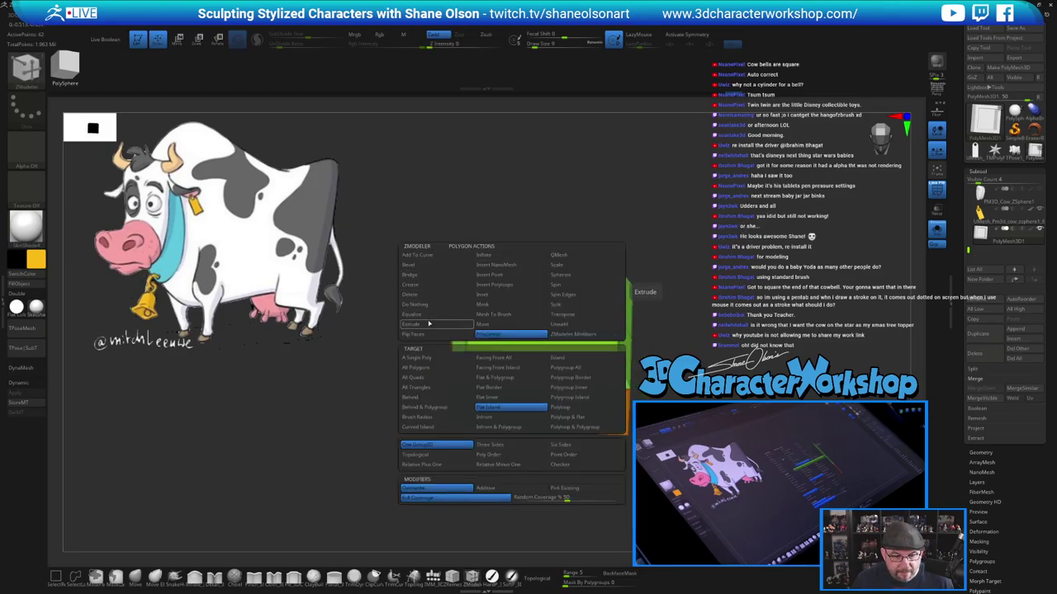
{"action": "left_click", "coordinate": [428, 324]}
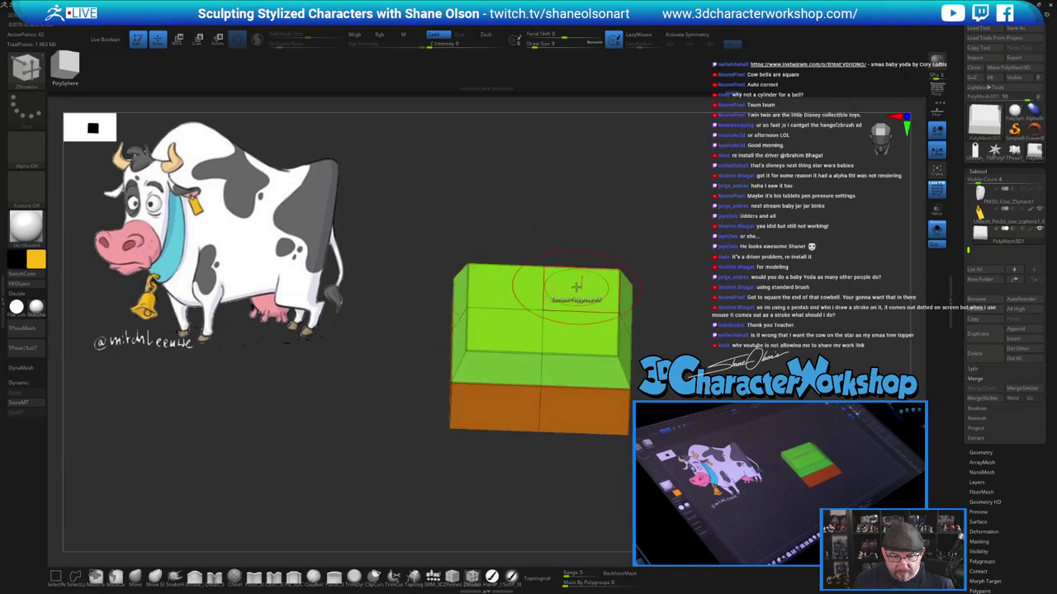
{"action": "left_click_drag", "start_coordinate": [576, 285], "coordinate": [584, 103]}
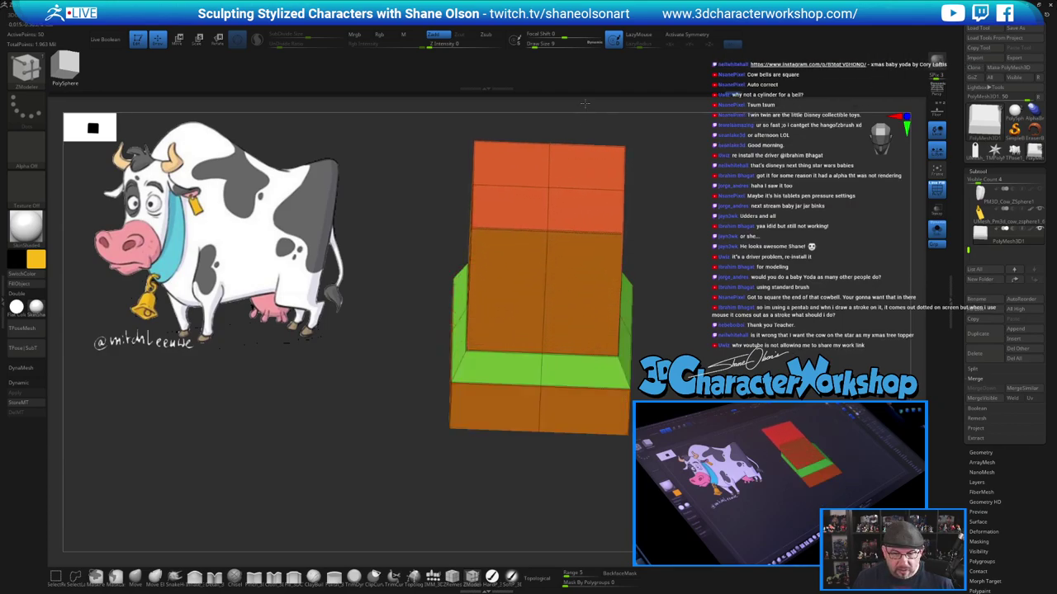
{"action": "left_click_drag", "start_coordinate": [792, 213], "coordinate": [679, 188], "text": "alt"}
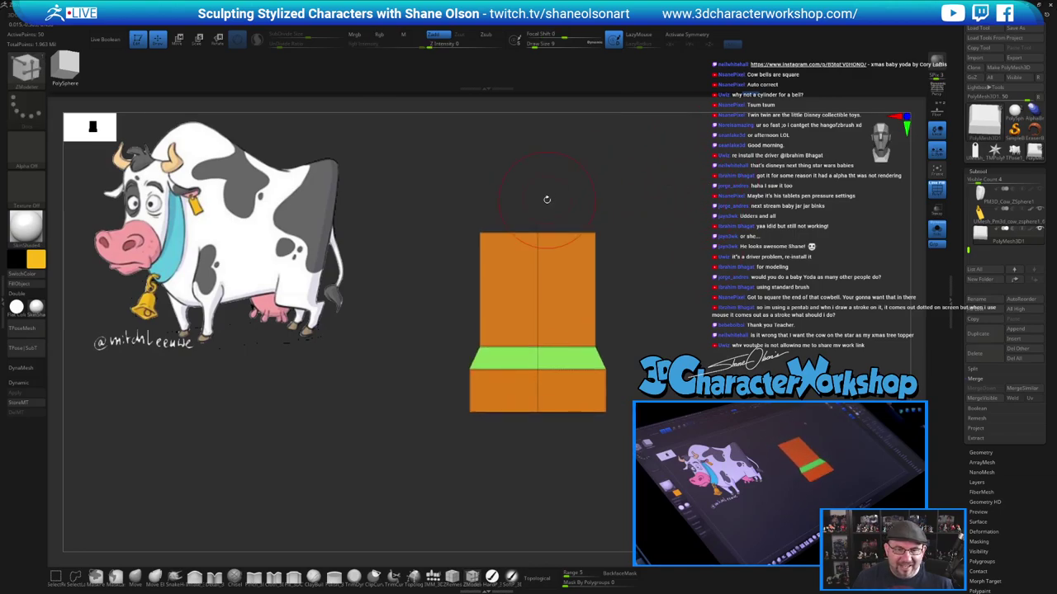
Mask the top end of the extruded column and invert the mask so only its top remains editable
{"action": "mouse_move", "coordinate": [434, 182]}
{"action": "left_mouse_down", "text": "ctrl"}
{"action": "mouse_move", "coordinate": [743, 218]}
{"action": "mouse_move", "coordinate": [710, 215]}
{"action": "left_mouse_up", "text": "ctrl"}
{"action": "left_click_drag", "start_coordinate": [656, 184], "coordinate": [700, 245], "text": "ctrl"}
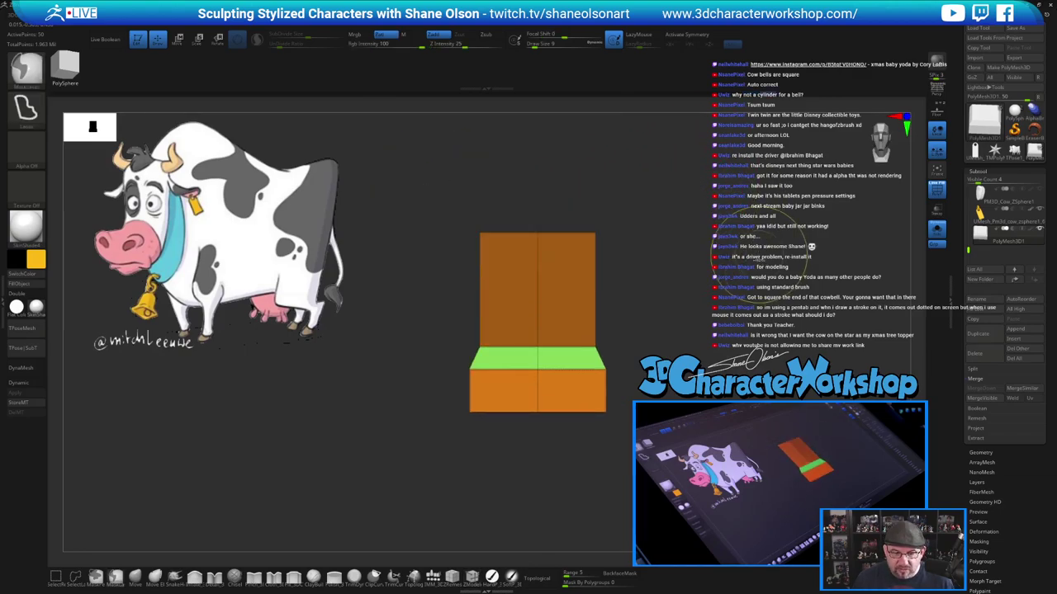
{"action": "left_click", "coordinate": [730, 246], "text": "ctrl"}
{"action": "mouse_move", "coordinate": [691, 180]}
{"action": "left_mouse_down"}
{"action": "mouse_move", "coordinate": [691, 227]}
{"action": "mouse_move", "coordinate": [692, 198]}
{"action": "left_mouse_up"}
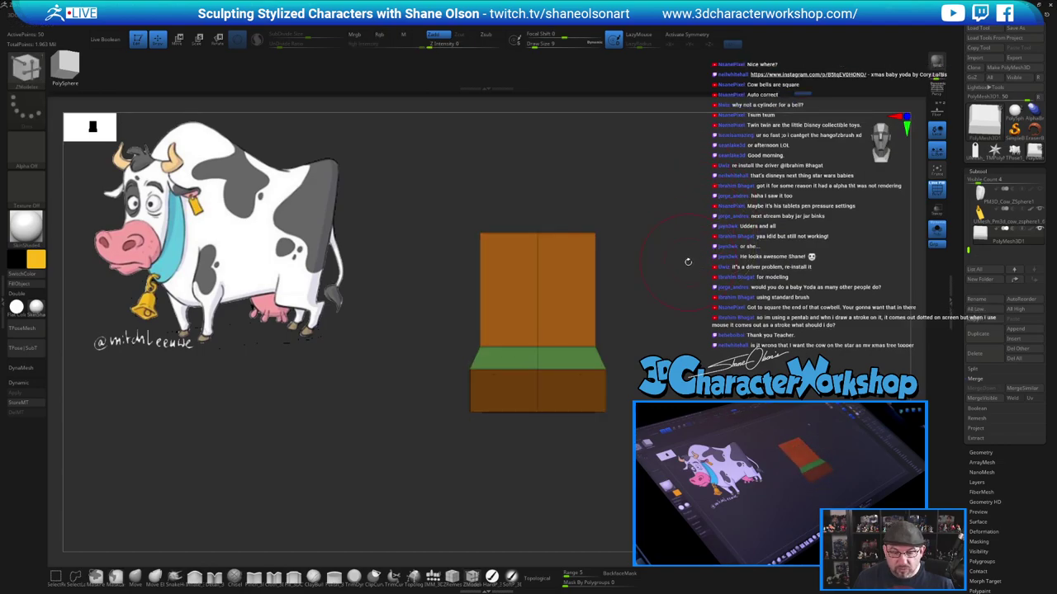
{"action": "left_click_drag", "start_coordinate": [675, 251], "coordinate": [651, 316], "text": "alt"}
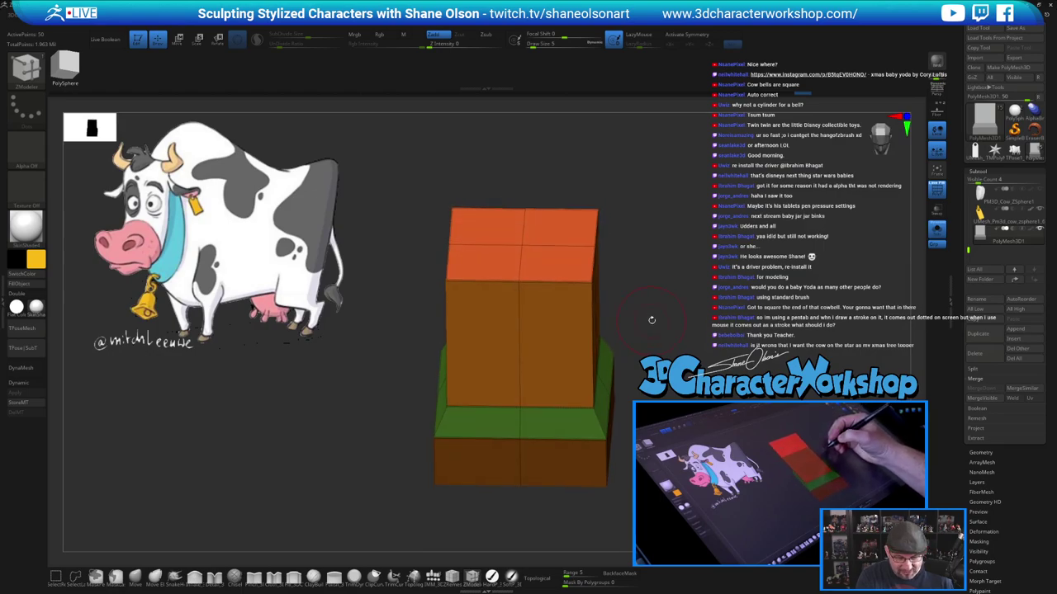
Centre the gizmo on the column's unmasked top face, scale the face inward to taper the bell, and clear the mask
{"action": "key", "text": "w"}
{"action": "left_click", "coordinate": [522, 245], "text": "ctrl"}
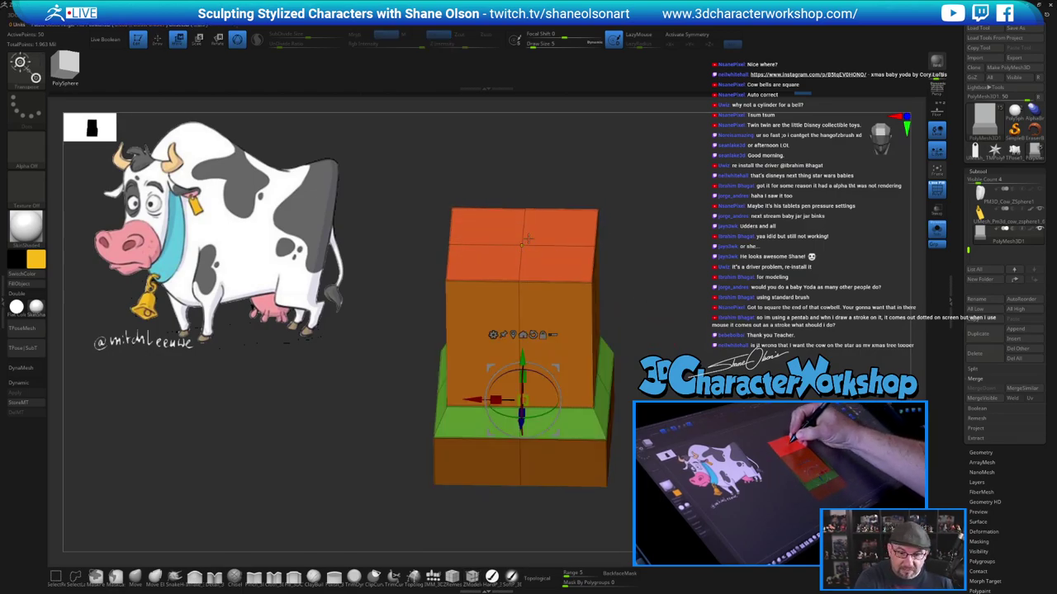
{"action": "left_click", "coordinate": [561, 250], "text": "ctrl"}
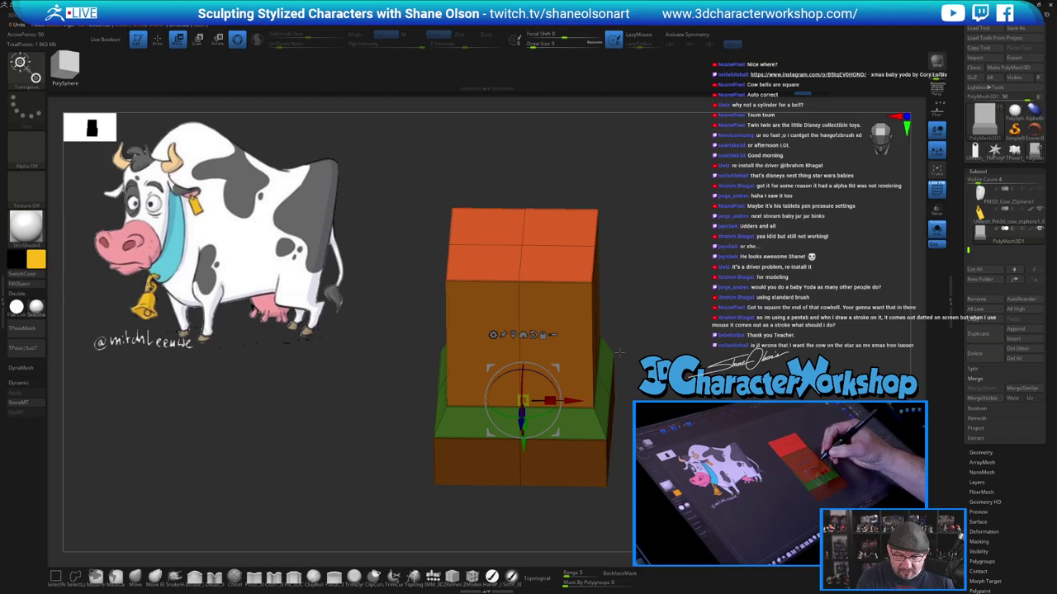
{"action": "left_click", "coordinate": [513, 334]}
{"action": "left_click_drag", "start_coordinate": [647, 274], "coordinate": [637, 314]}
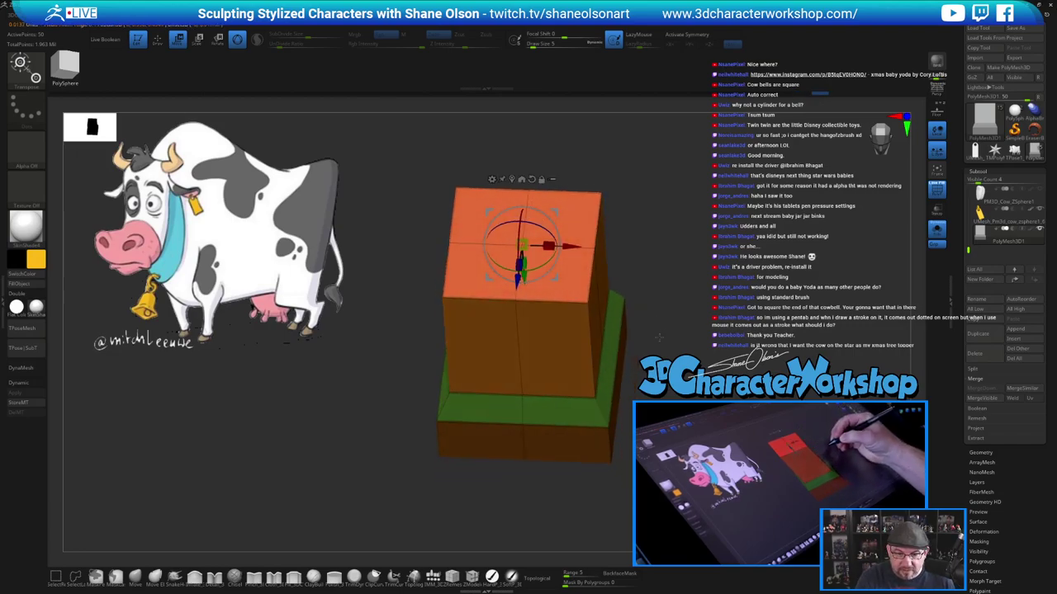
{"action": "left_click_drag", "start_coordinate": [522, 245], "coordinate": [518, 240]}
{"action": "left_click_drag", "start_coordinate": [626, 261], "coordinate": [624, 244]}
{"action": "left_click_drag", "start_coordinate": [637, 285], "coordinate": [637, 263]}
{"action": "mouse_move", "coordinate": [656, 318]}
{"action": "left_mouse_down", "text": "ctrl"}
{"action": "mouse_move", "coordinate": [671, 343]}
{"action": "mouse_move", "coordinate": [653, 293]}
{"action": "mouse_move", "coordinate": [652, 321]}
{"action": "mouse_move", "coordinate": [634, 331]}
{"action": "mouse_move", "coordinate": [646, 323]}
{"action": "left_mouse_up", "text": "ctrl"}
{"action": "key", "text": "q"}
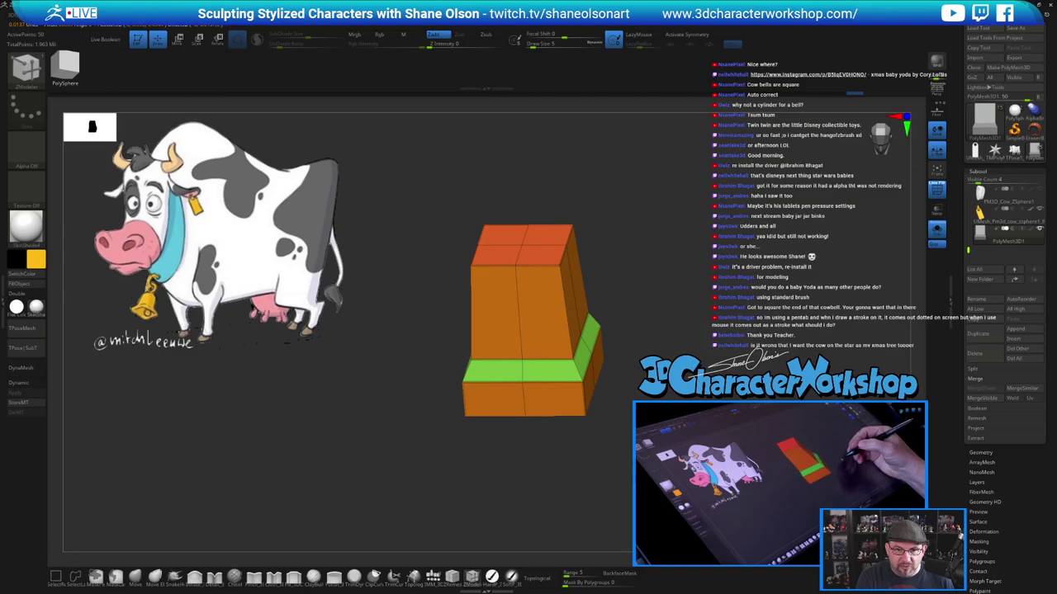
Set the ZModeler edge action to Insert Multiple EdgeLoops and turn on X symmetry with the hollow underside in view
{"action": "left_click_drag", "start_coordinate": [653, 368], "coordinate": [633, 395], "text": "alt"}
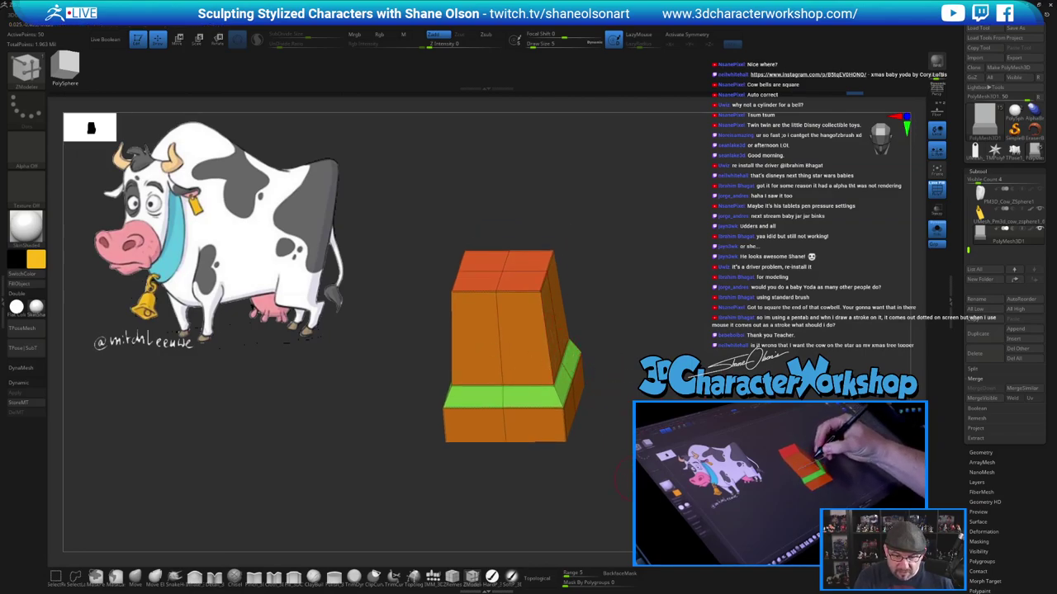
{"action": "left_click_drag", "start_coordinate": [634, 479], "coordinate": [642, 394]}
{"action": "left_click_drag", "start_coordinate": [633, 335], "coordinate": [614, 312]}
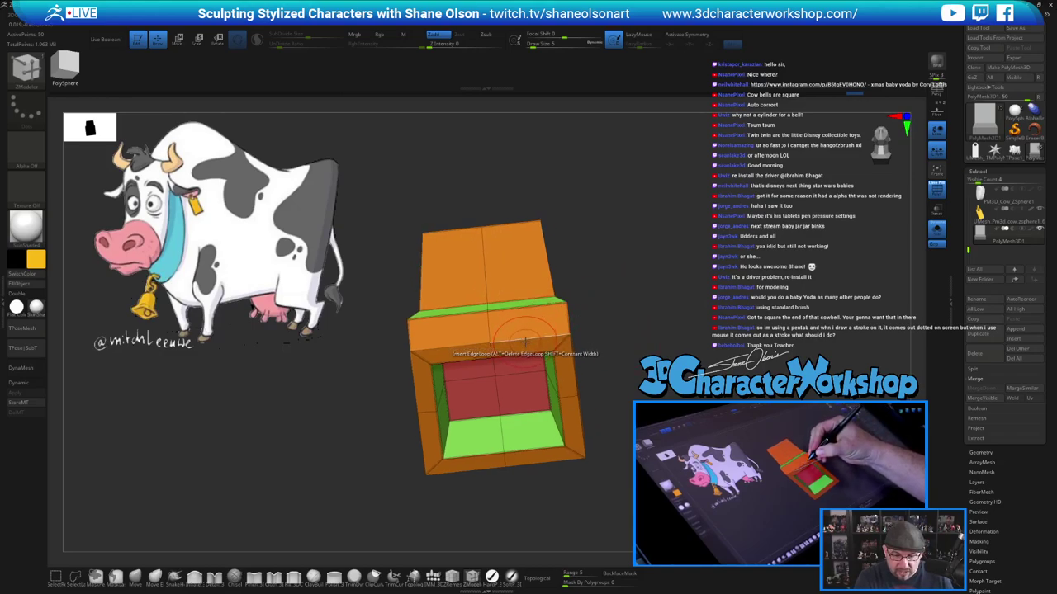
{"action": "key", "text": "space"}
{"action": "left_click", "coordinate": [461, 443]}
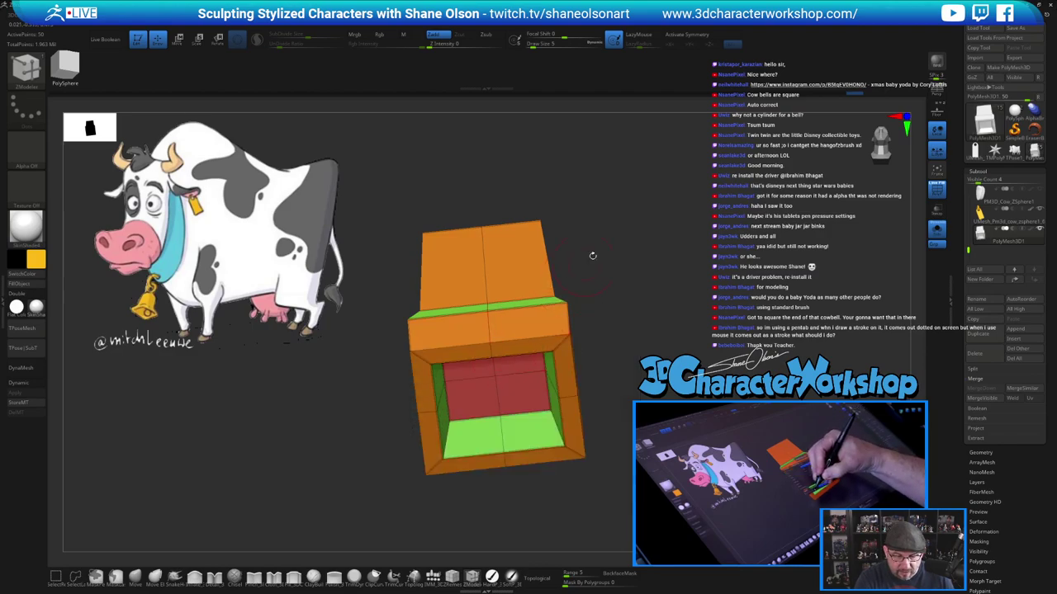
{"action": "key", "text": "x"}
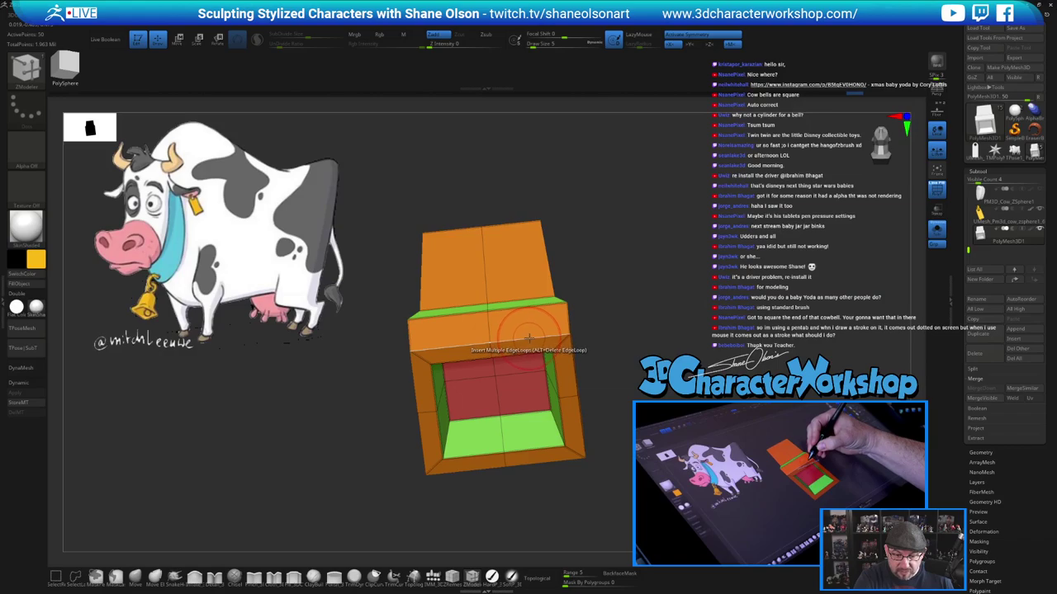
Try inserting multiple edge loops across the bell's front rim and undo the insertions
{"action": "left_click_drag", "start_coordinate": [528, 338], "coordinate": [551, 335]}
{"action": "key", "text": "ctrl+z"}
{"action": "left_click", "coordinate": [530, 336]}
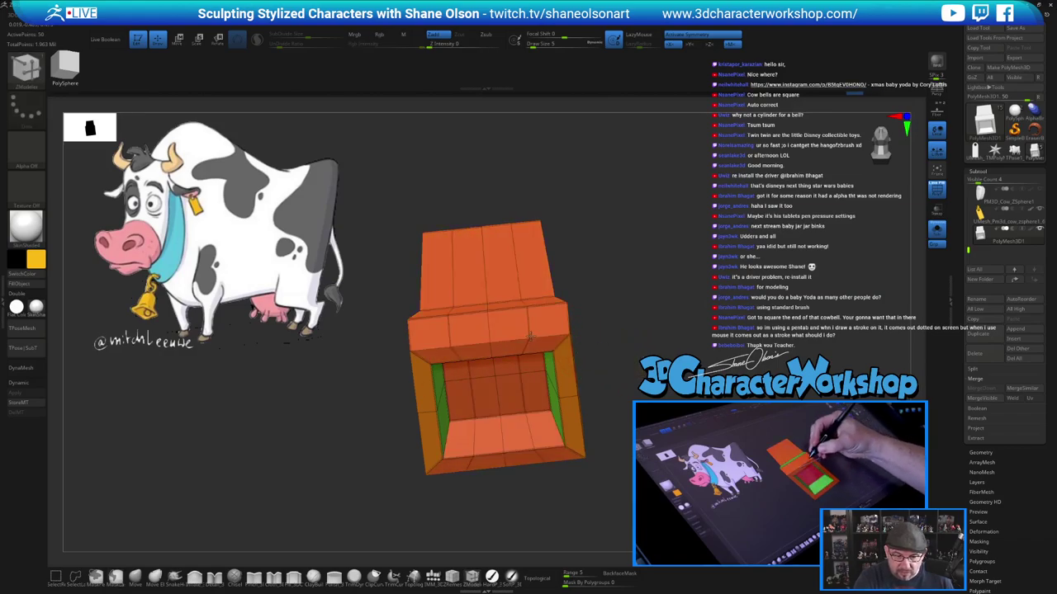
{"action": "key", "text": "ctrl+z"}
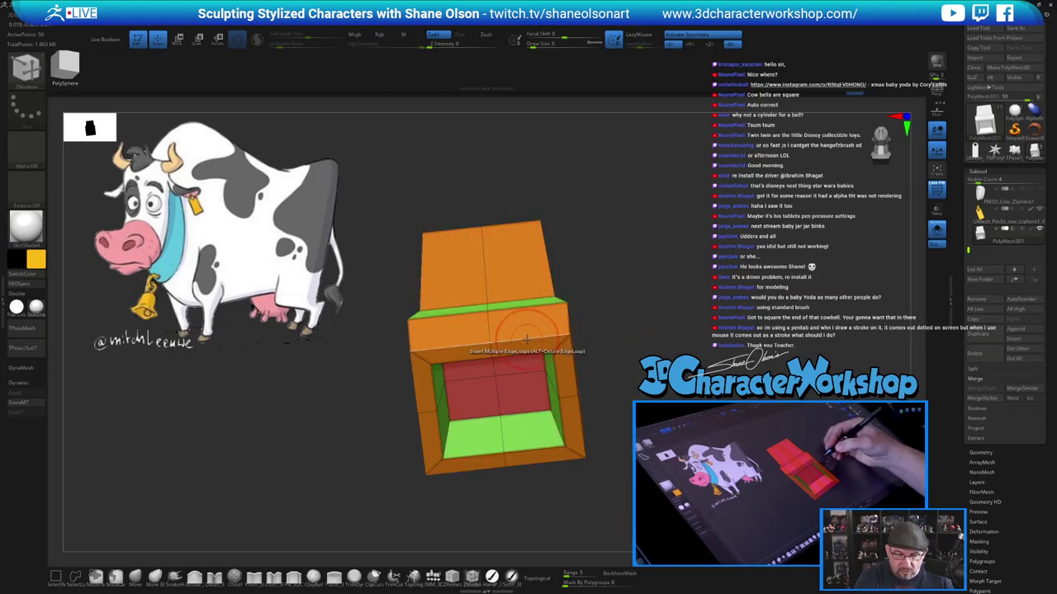
Insert multiple evenly spaced edge loops across the width of the bell through its front rim
{"action": "left_click", "coordinate": [528, 338]}
{"action": "key", "text": "ctrl+z"}
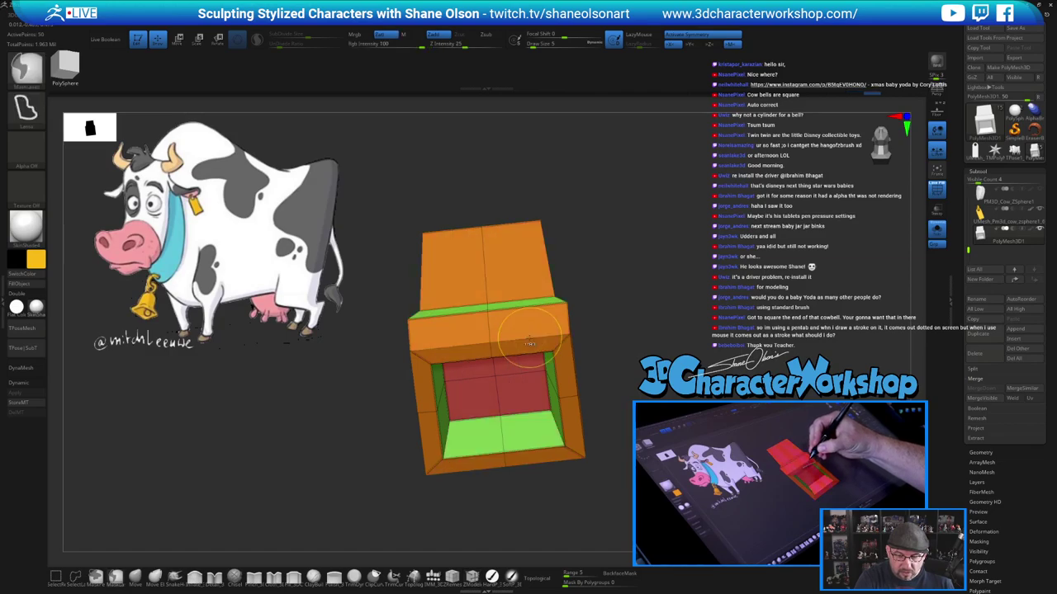
{"action": "left_click", "coordinate": [529, 336]}
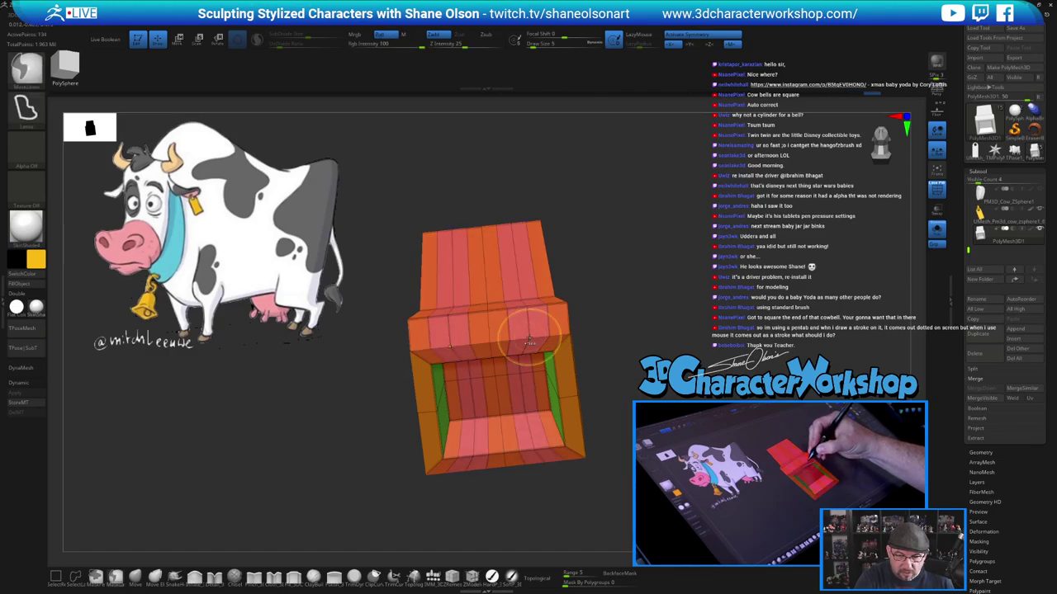
{"action": "left_click", "coordinate": [531, 332]}
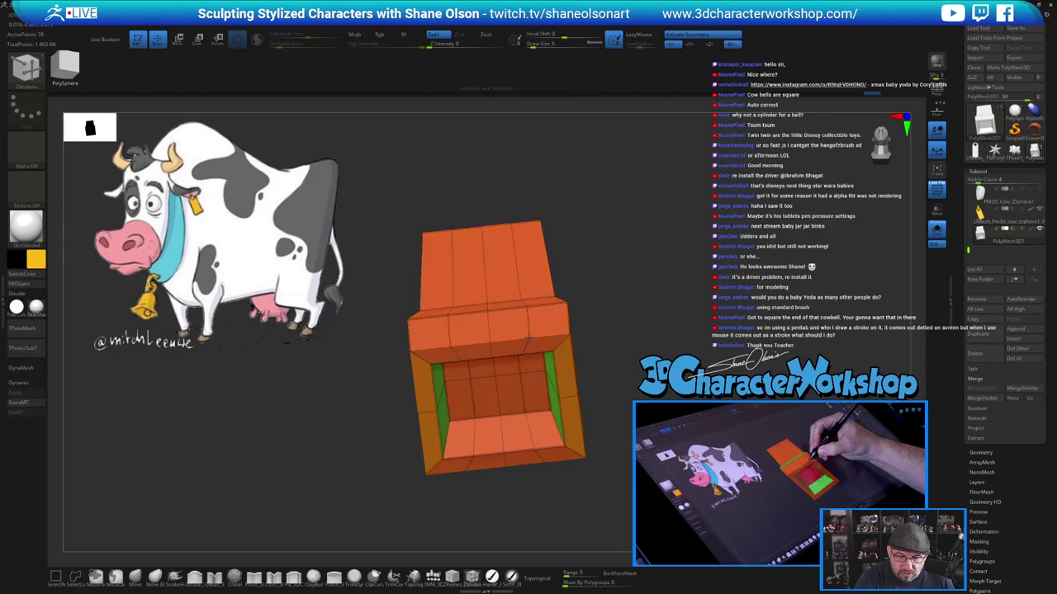
Insert multiple edge loops across both halves of the bell's adjacent side, matching the divisions on the front
{"action": "left_click_drag", "start_coordinate": [659, 355], "coordinate": [693, 318]}
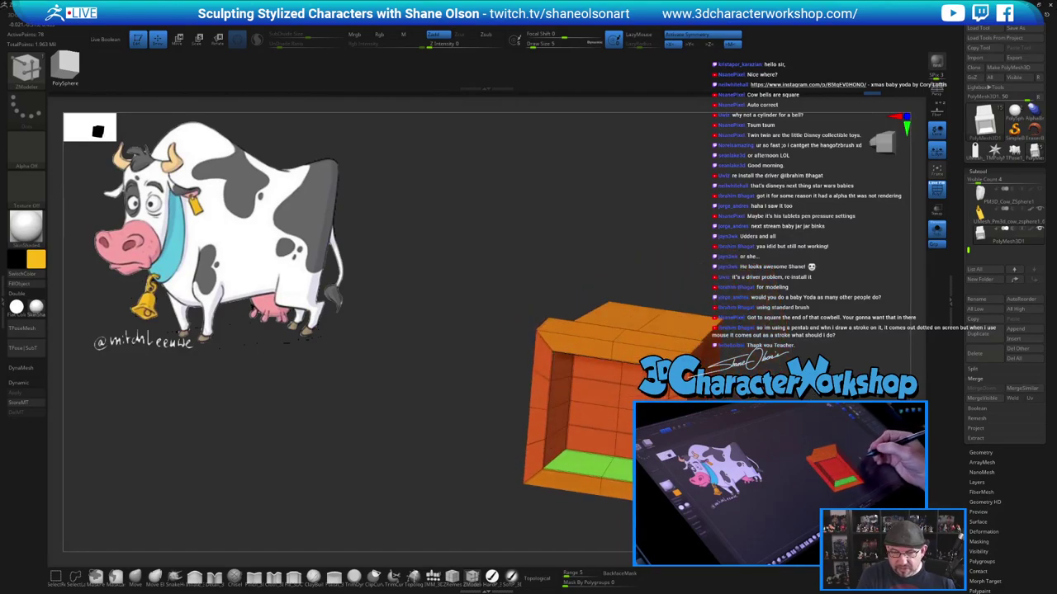
{"action": "left_click_drag", "start_coordinate": [734, 355], "coordinate": [715, 332], "text": "alt"}
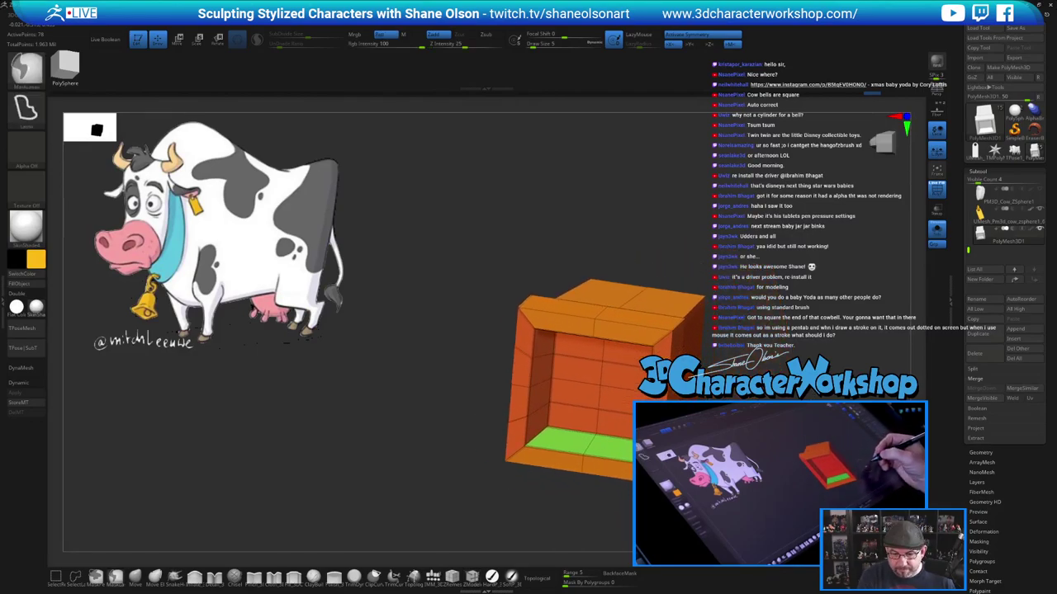
{"action": "left_click", "coordinate": [634, 324]}
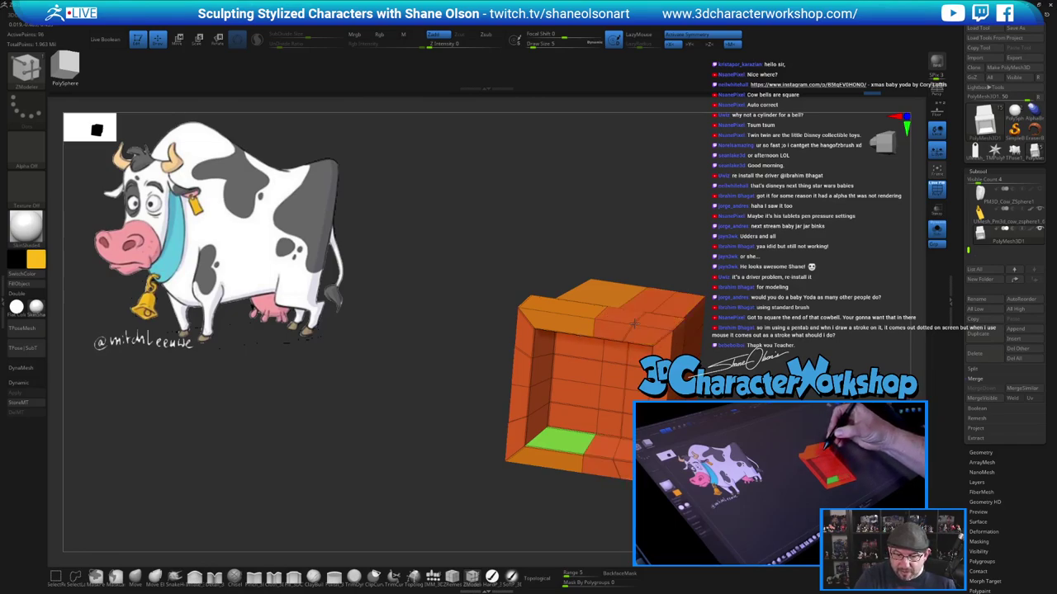
{"action": "left_click", "coordinate": [566, 303]}
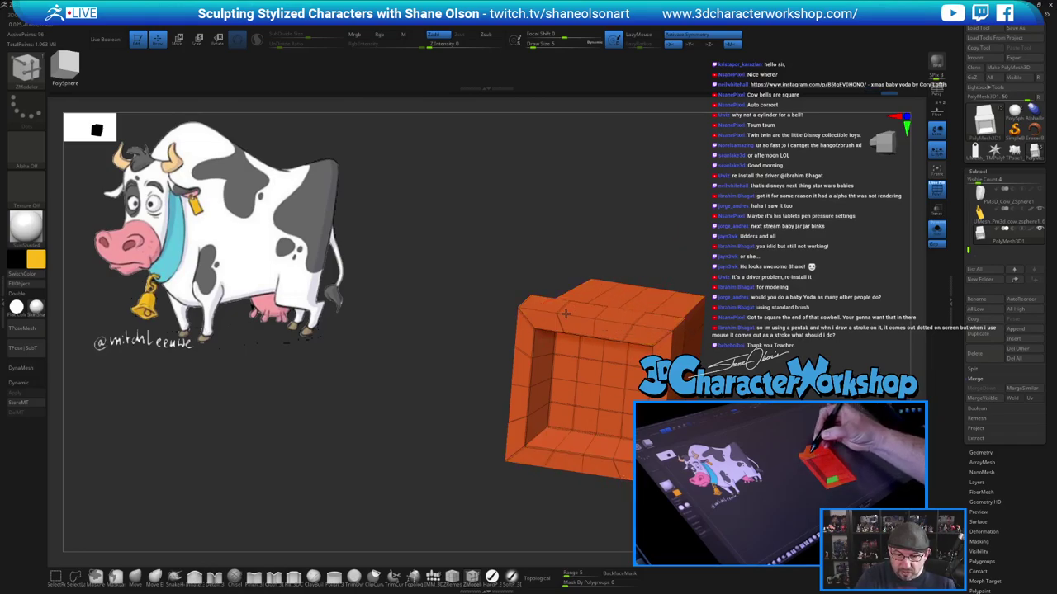
Preview the bell with dynamic subdivision, inspect the rounded form from below, and switch the smoothing off again
{"action": "left_click_drag", "start_coordinate": [701, 186], "coordinate": [739, 398]}
{"action": "key", "text": "space"}
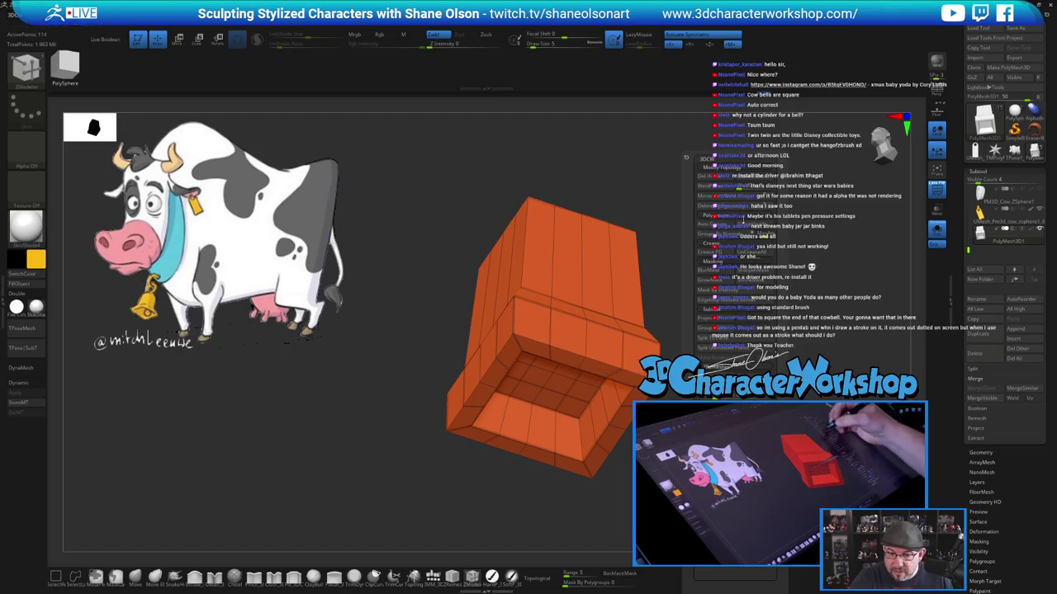
{"action": "key", "text": "d"}
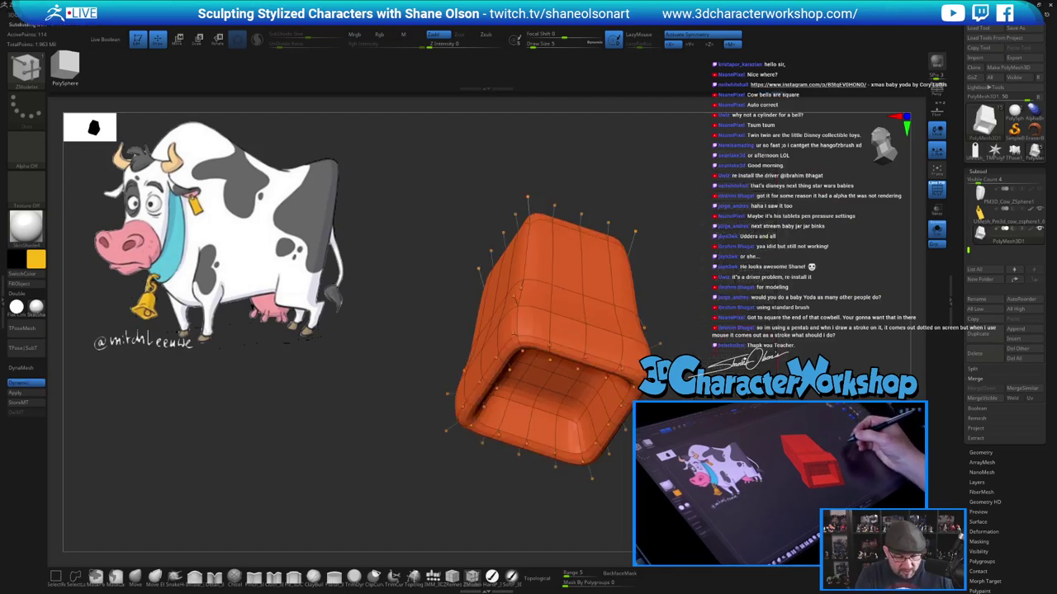
{"action": "mouse_move", "coordinate": [712, 388]}
{"action": "left_mouse_down"}
{"action": "mouse_move", "coordinate": [701, 458]}
{"action": "mouse_move", "coordinate": [707, 417]}
{"action": "mouse_move", "coordinate": [693, 384]}
{"action": "mouse_move", "coordinate": [728, 400]}
{"action": "mouse_move", "coordinate": [736, 438]}
{"action": "mouse_move", "coordinate": [731, 384]}
{"action": "left_mouse_up"}
{"action": "key", "text": "shift"}
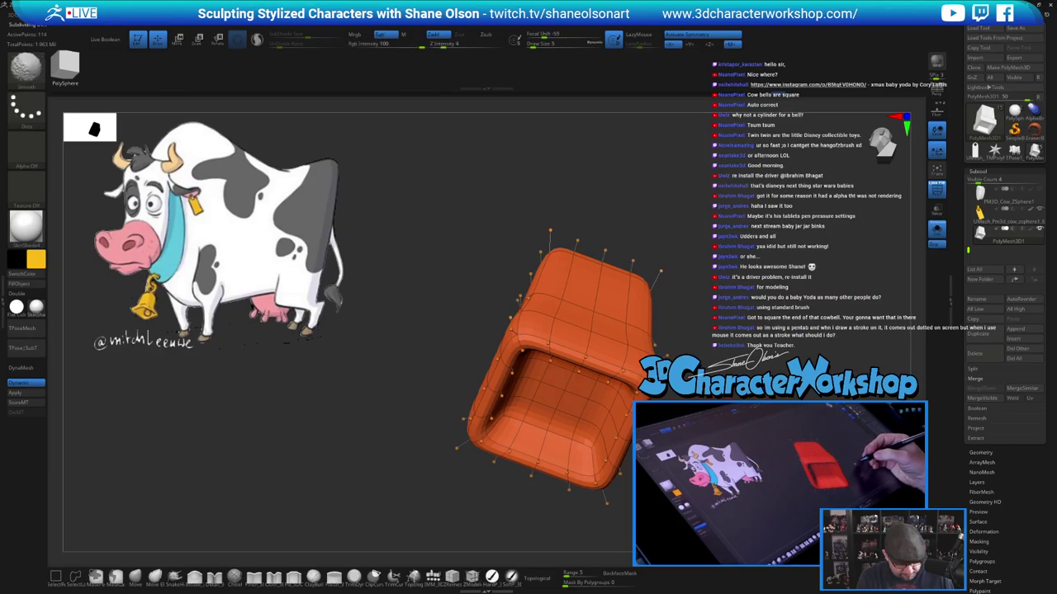
{"action": "key", "text": "shift+d"}
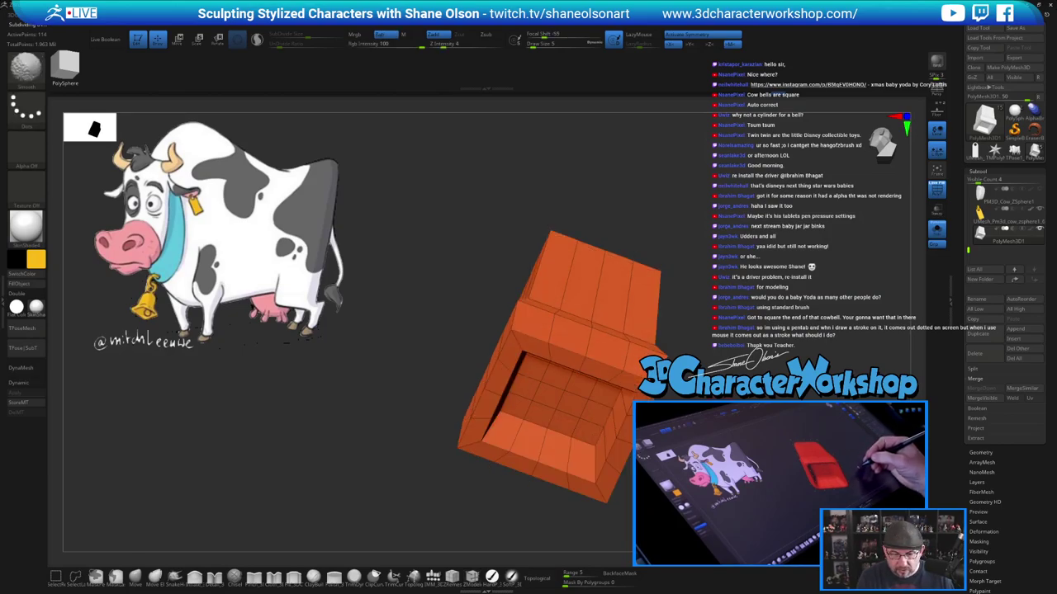
Set the ZModeler polygon action to PolyGroup with target Polyloop and give the outer rim band its own polygroup
{"action": "mouse_move", "coordinate": [716, 388]}
{"action": "left_mouse_down"}
{"action": "mouse_move", "coordinate": [721, 444]}
{"action": "mouse_move", "coordinate": [715, 429]}
{"action": "mouse_move", "coordinate": [679, 423]}
{"action": "mouse_move", "coordinate": [726, 428]}
{"action": "left_mouse_up"}
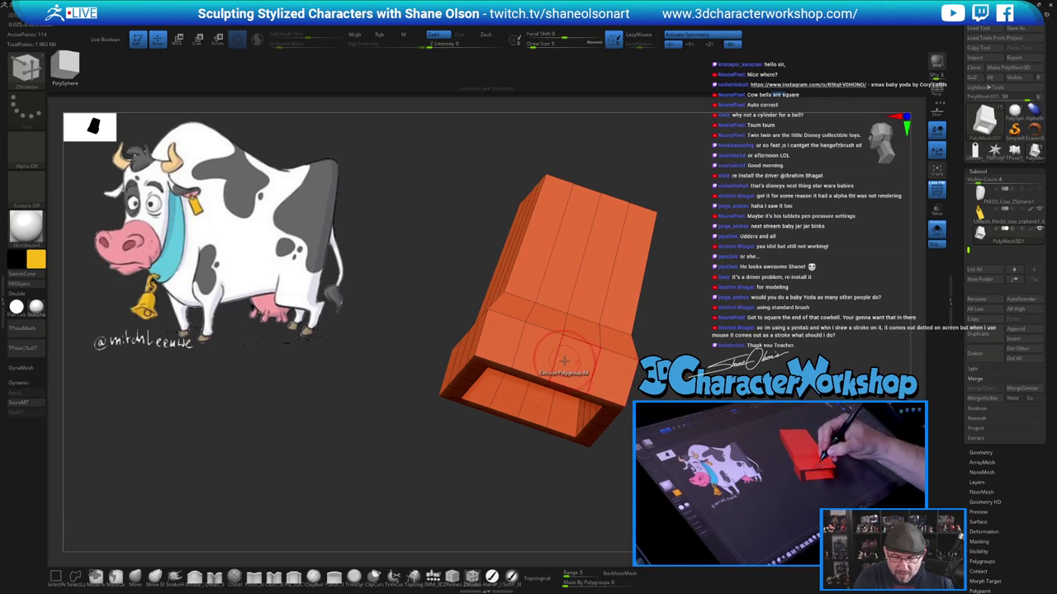
{"action": "key", "text": "space"}
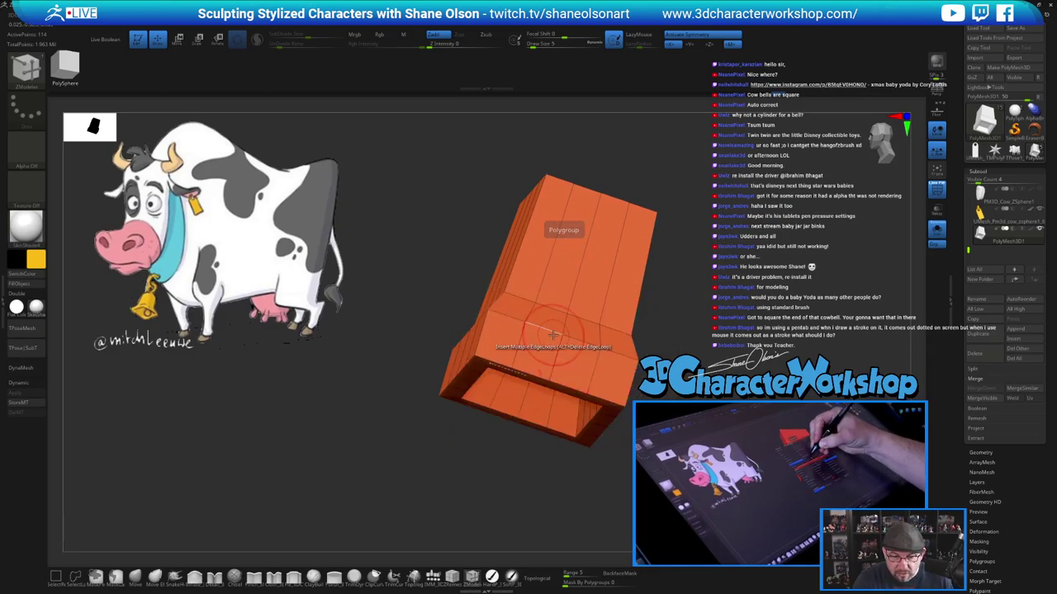
{"action": "key", "text": "space"}
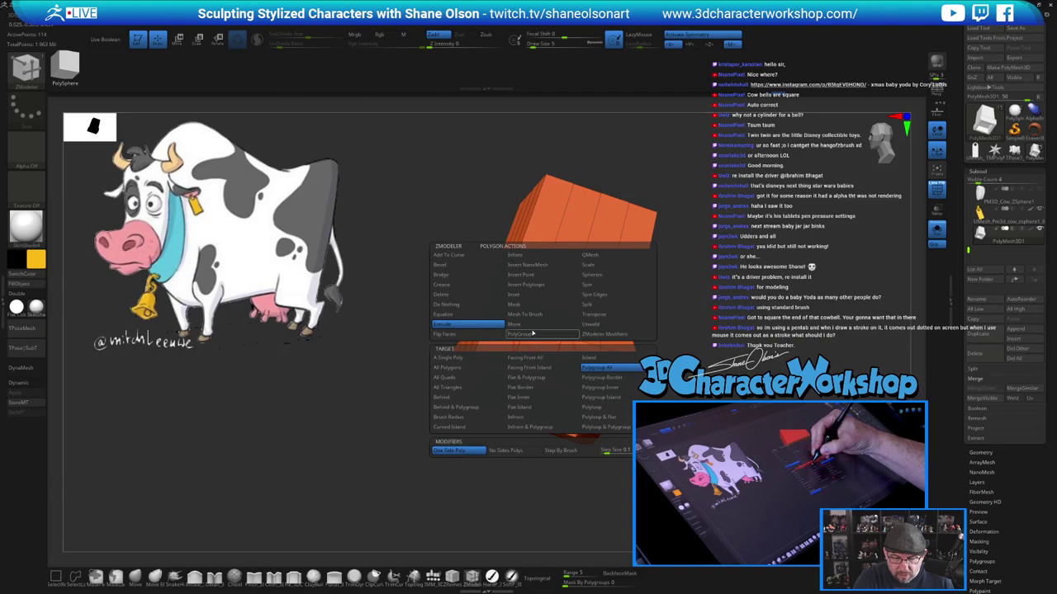
{"action": "left_click", "coordinate": [542, 334]}
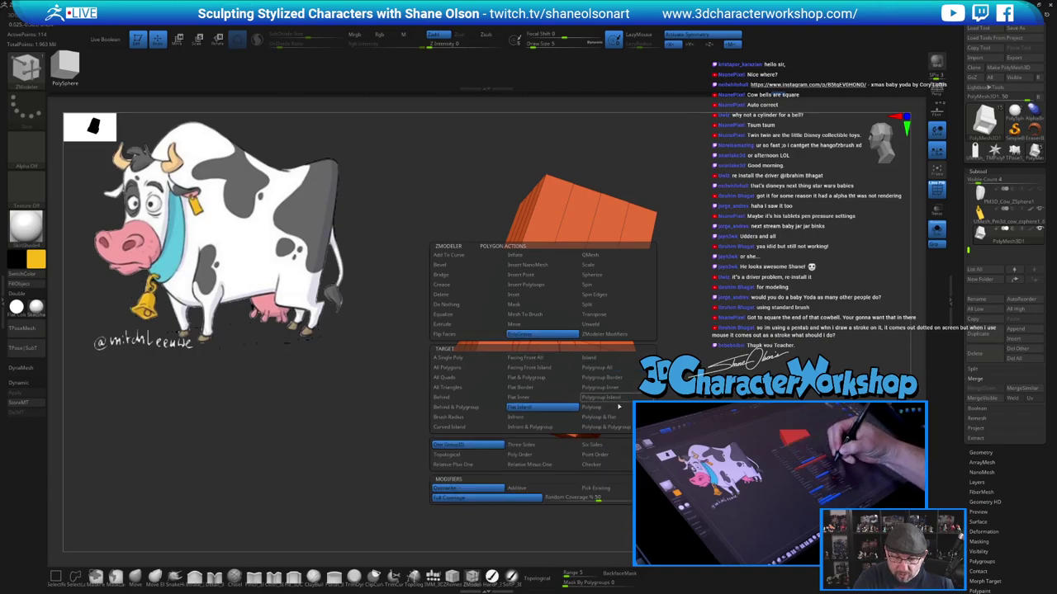
{"action": "left_click", "coordinate": [610, 409]}
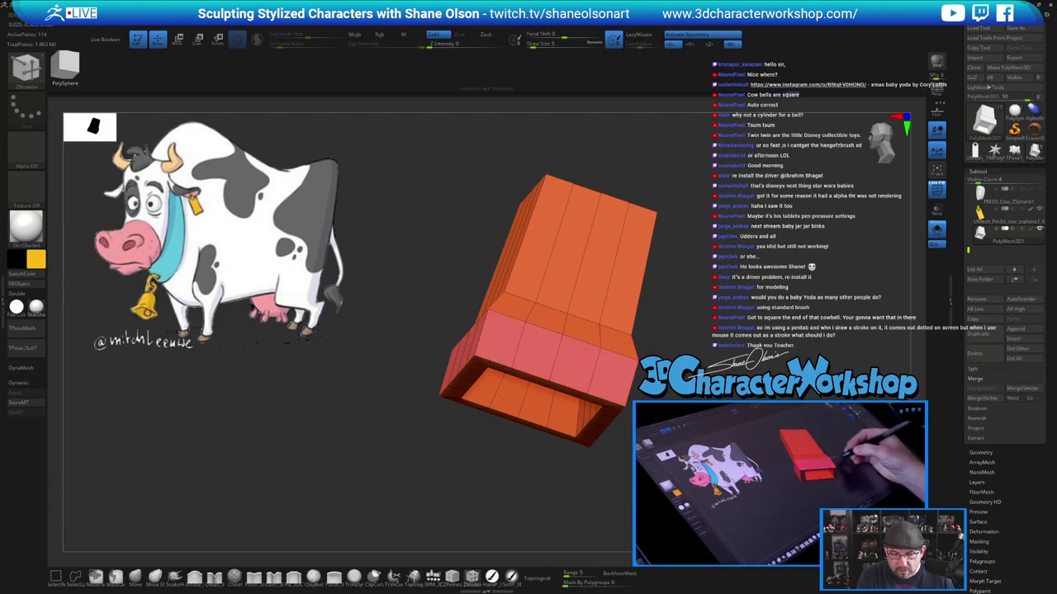
Set the polygon action to Extrude with target Polyloop and extrude the rim band slightly outward into a raised lip
{"action": "left_click_drag", "start_coordinate": [685, 355], "coordinate": [730, 326]}
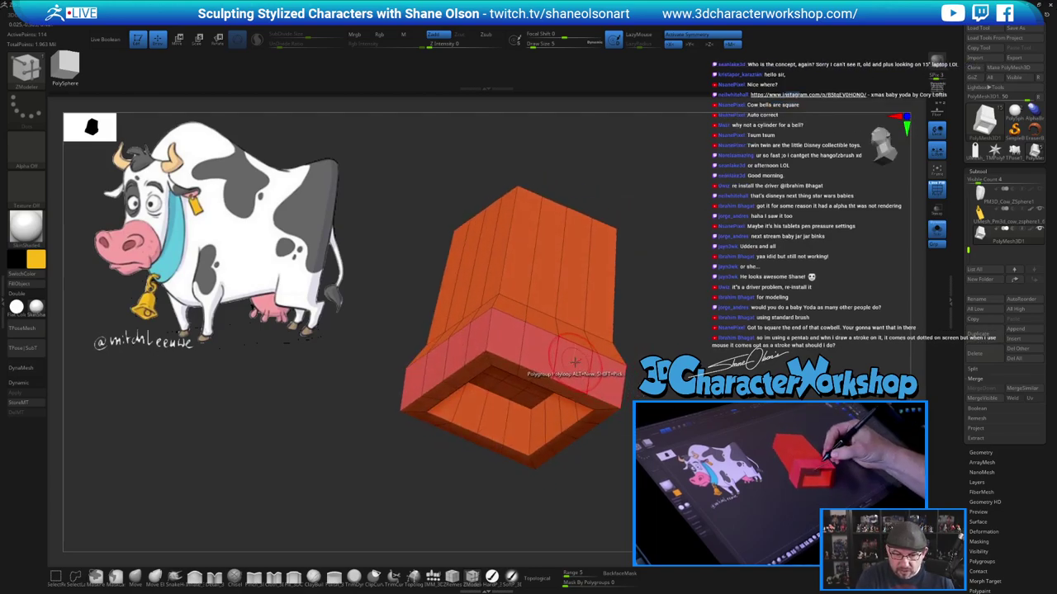
{"action": "key", "text": "space"}
{"action": "left_click", "coordinate": [490, 324]}
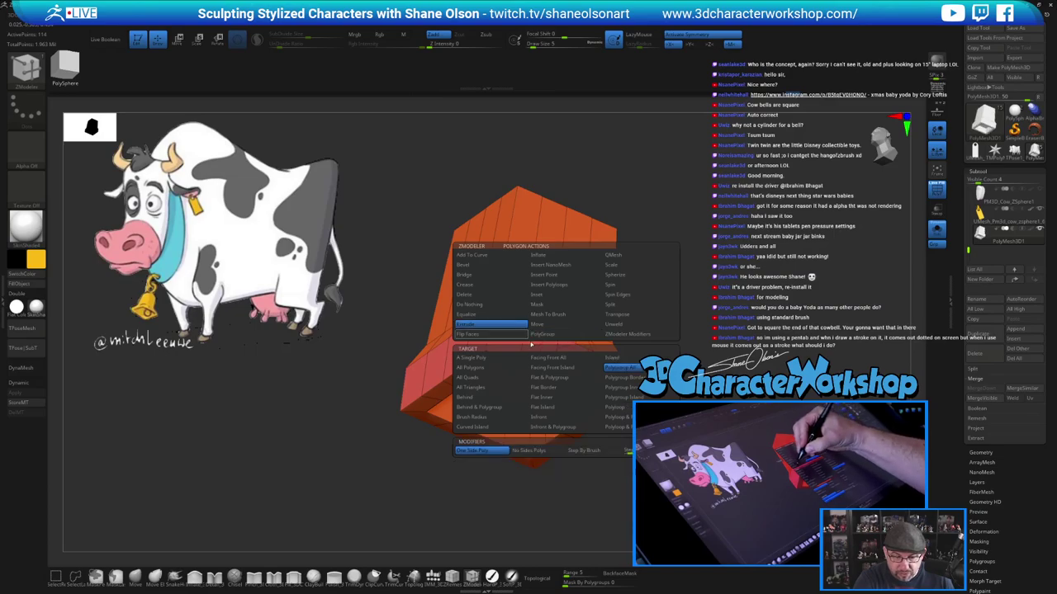
{"action": "left_click", "coordinate": [615, 407]}
{"action": "left_click", "coordinate": [621, 368]}
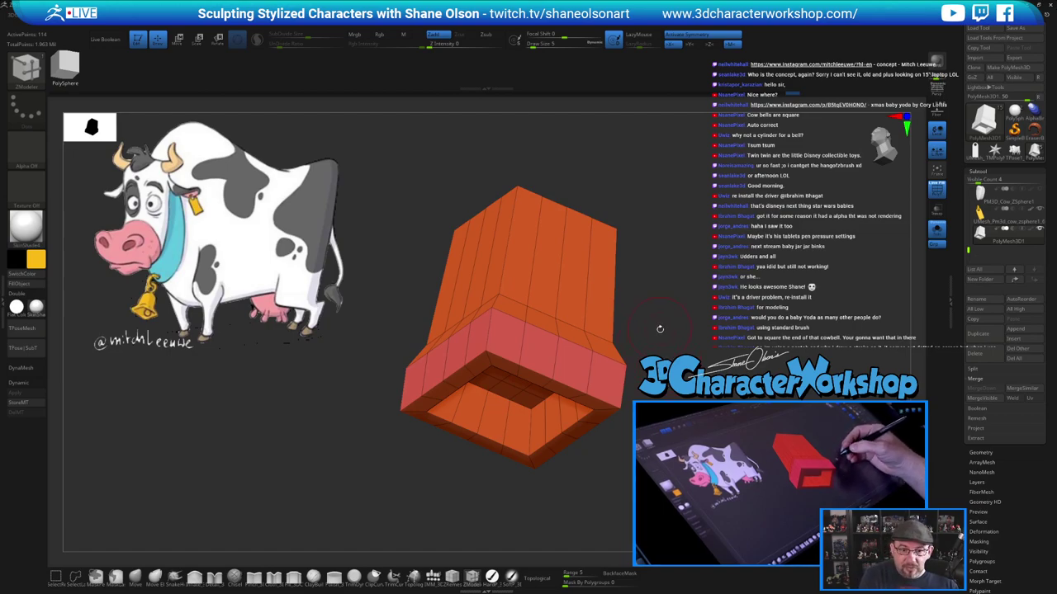
{"action": "left_click_drag", "start_coordinate": [652, 321], "coordinate": [638, 285]}
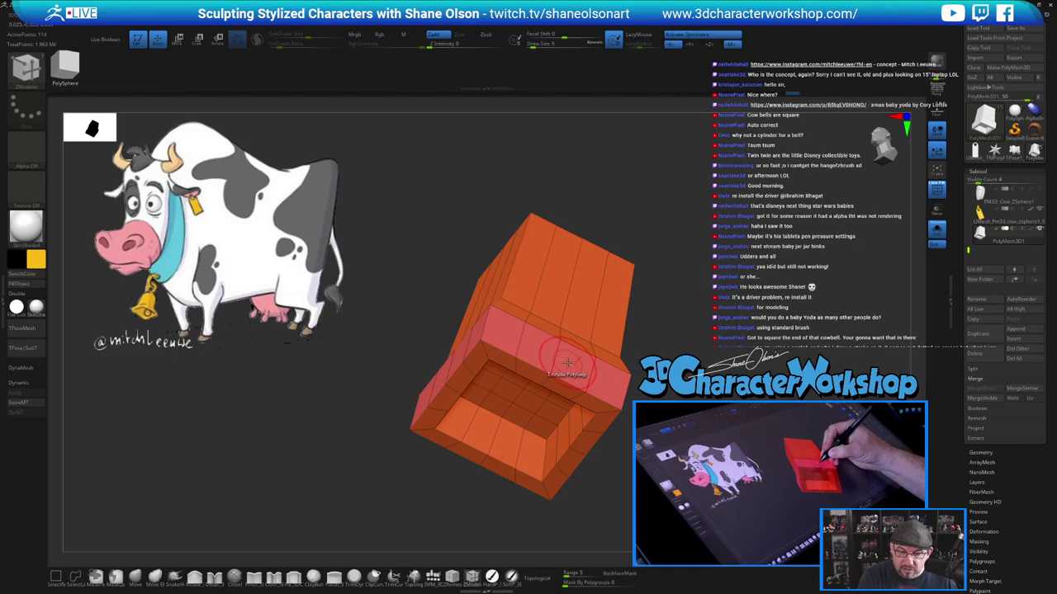
{"action": "left_click_drag", "start_coordinate": [568, 363], "coordinate": [574, 344]}
Switch the polygon action back to PolyGroup and assign a separate polygroup to the outer faces of the extruded lip
{"action": "left_click_drag", "start_coordinate": [692, 309], "coordinate": [689, 372]}
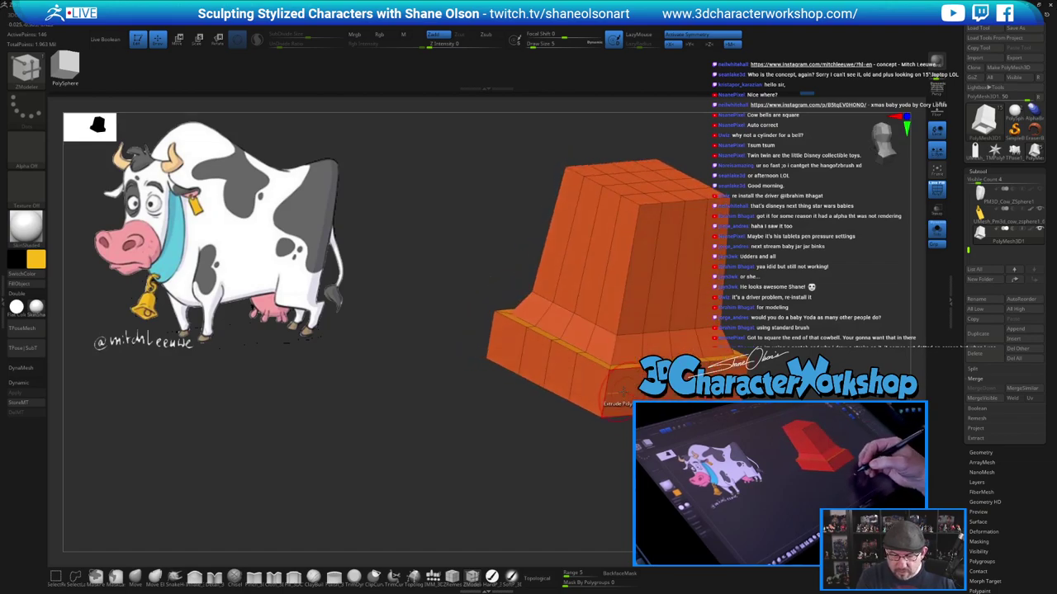
{"action": "key", "text": "space"}
{"action": "left_click", "coordinate": [603, 330]}
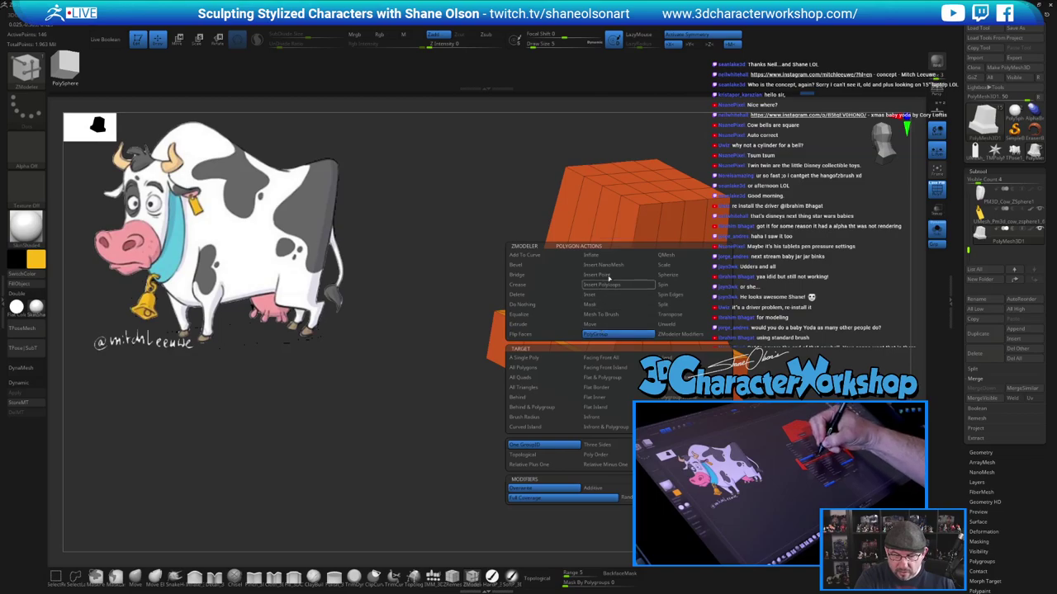
{"action": "left_click", "coordinate": [620, 386]}
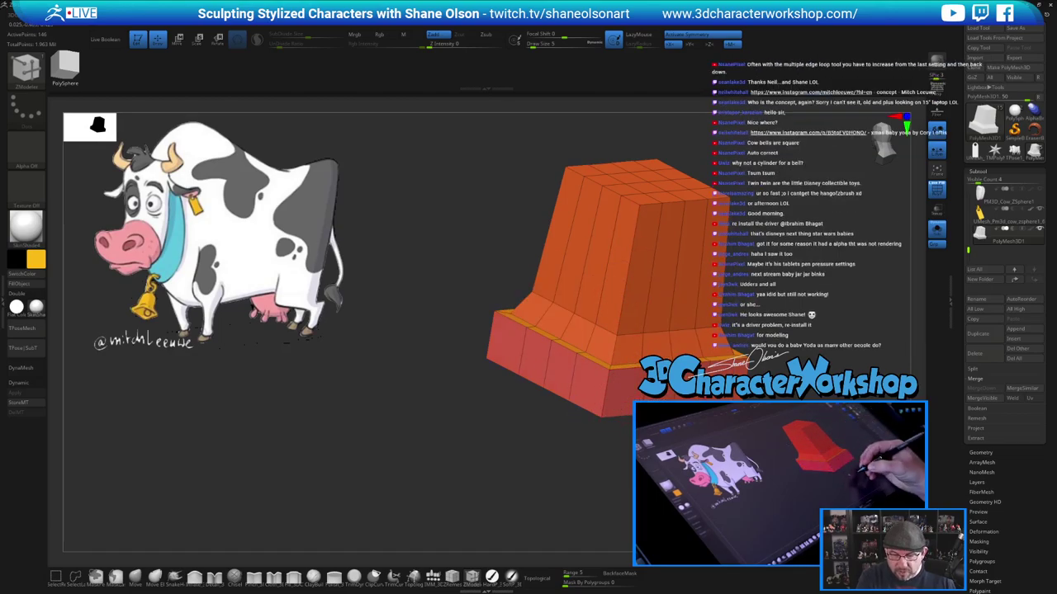
{"action": "left_click_drag", "start_coordinate": [767, 446], "coordinate": [735, 446], "text": "alt"}
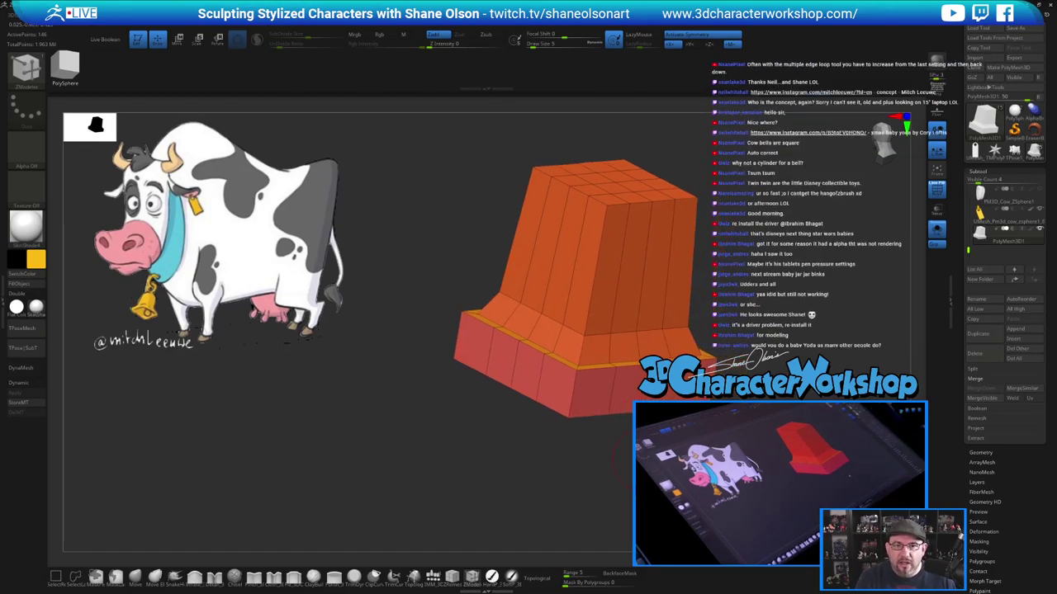
{"action": "left_click_drag", "start_coordinate": [718, 450], "coordinate": [688, 445], "text": "alt"}
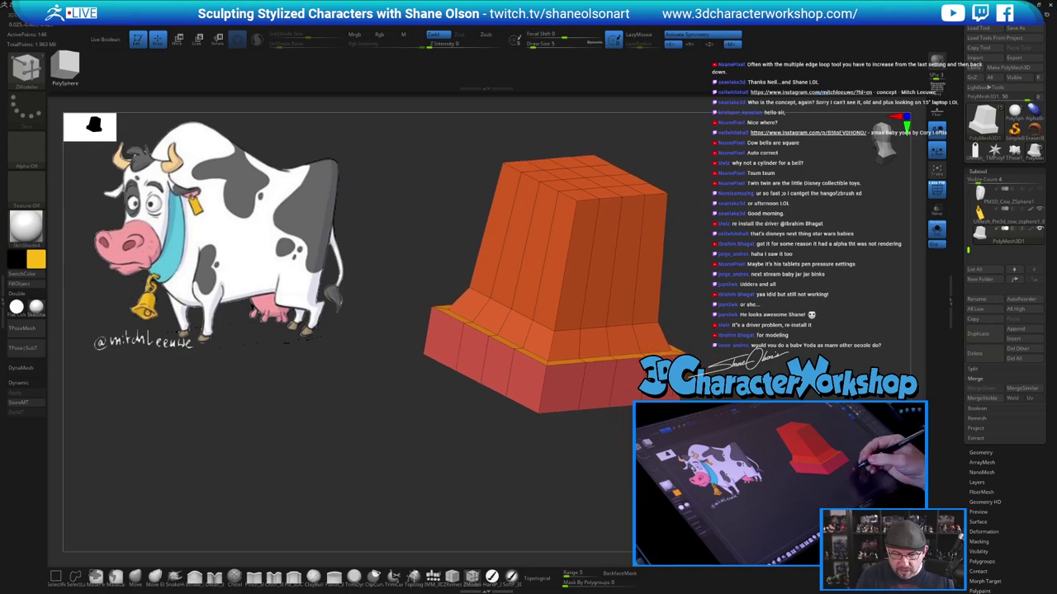
{"action": "key", "text": "space"}
{"action": "left_click", "coordinate": [563, 367]}
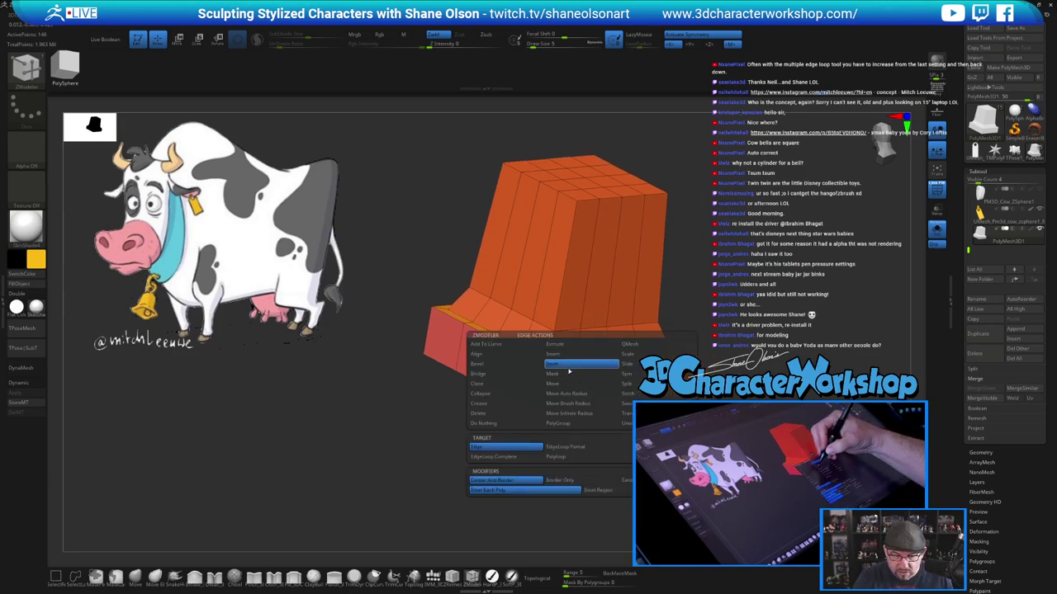
{"action": "left_click", "coordinate": [582, 454]}
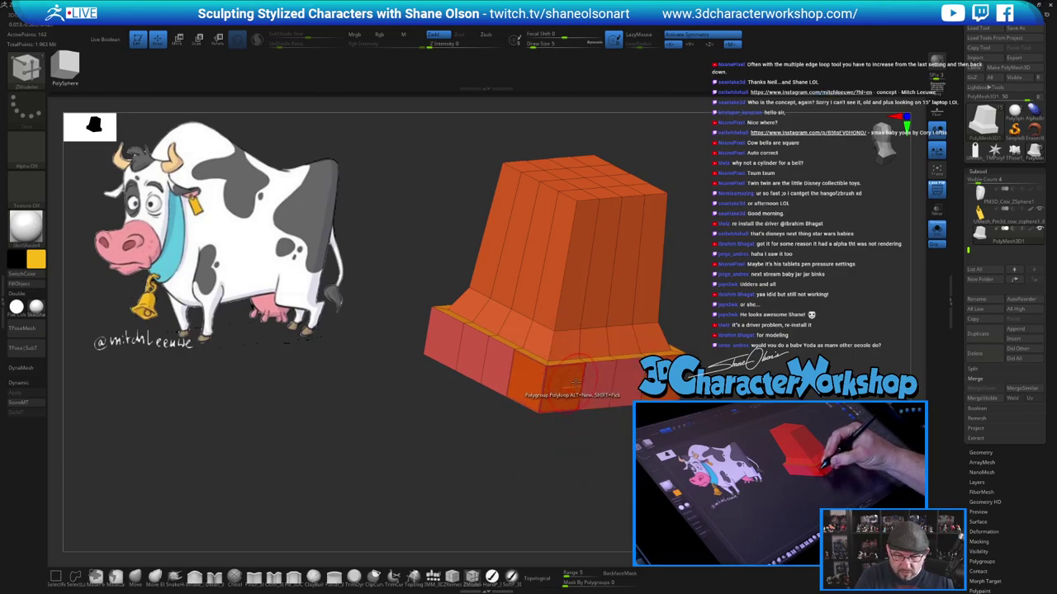
Set the ZModeler edge action to Insert and add a horizontal edge loop around the middle of the lip
{"action": "key", "text": "space"}
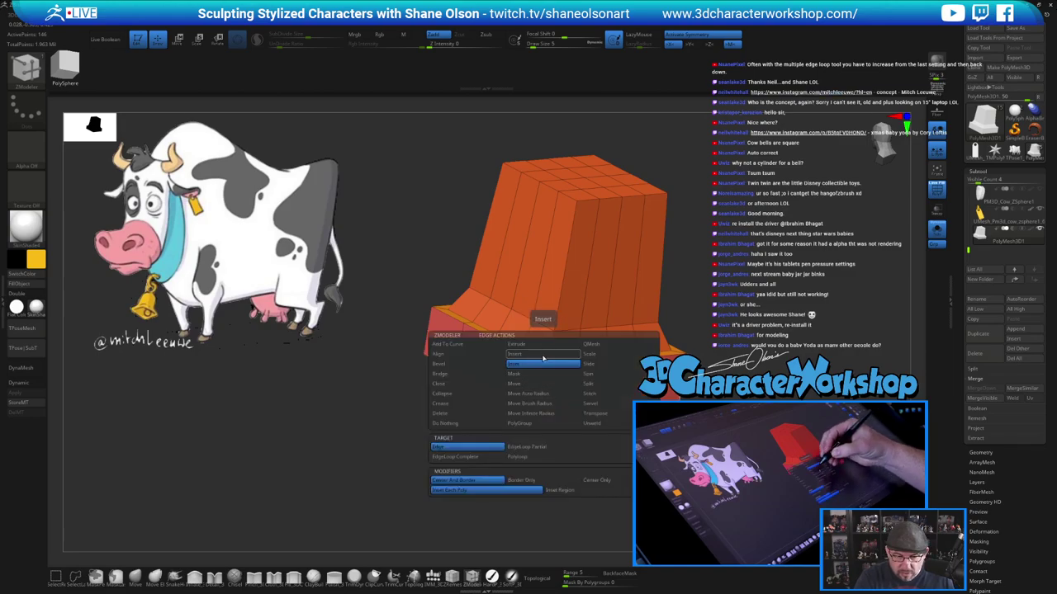
{"action": "left_click", "coordinate": [543, 355]}
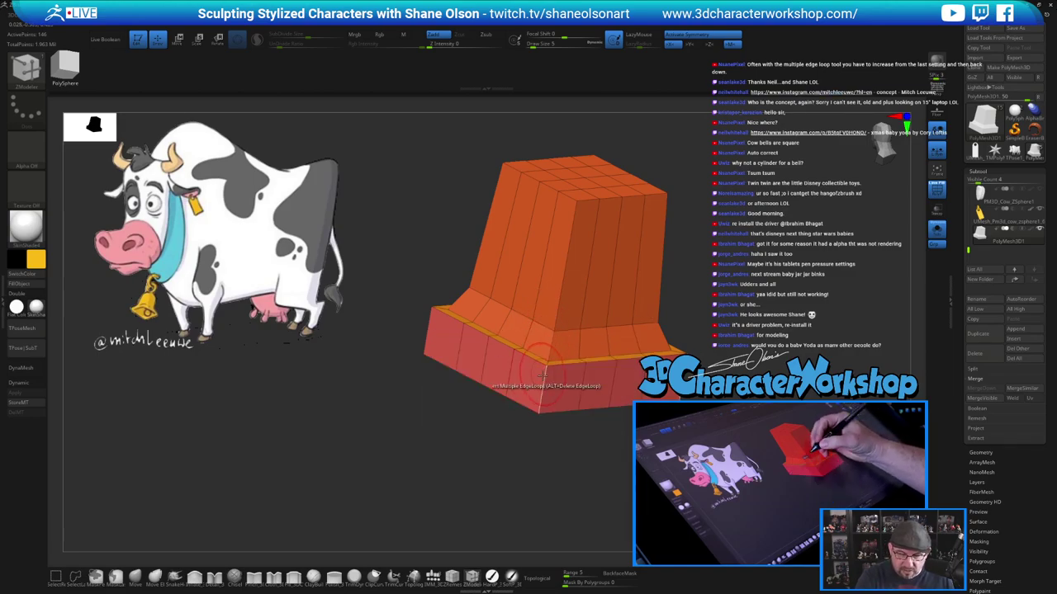
{"action": "left_click", "coordinate": [542, 386]}
Apply the PolyGroup Polyloop action to the divided lip so its outer faces share one separate polygroup
{"action": "left_click_drag", "start_coordinate": [586, 449], "coordinate": [630, 464]}
{"action": "key", "text": "w"}
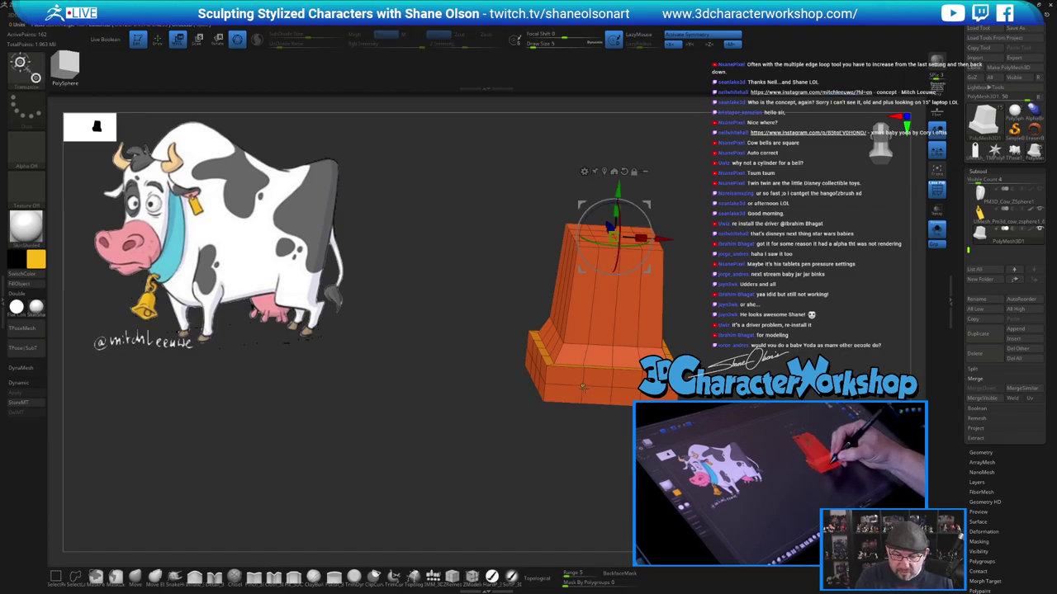
{"action": "left_click_drag", "start_coordinate": [636, 396], "coordinate": [622, 460], "text": "alt"}
{"action": "key", "text": "q"}
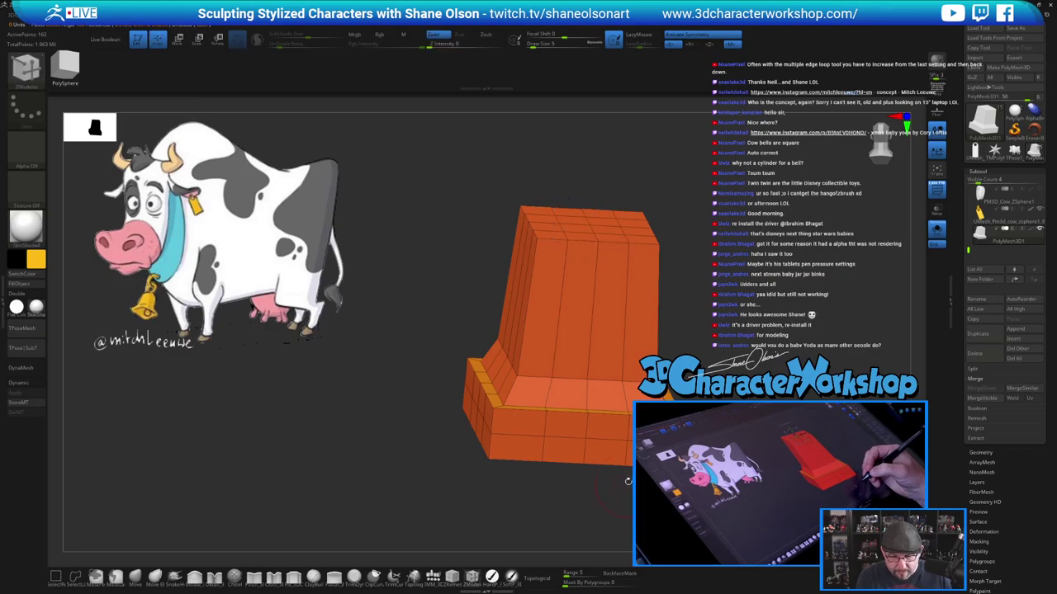
{"action": "left_click", "coordinate": [558, 424]}
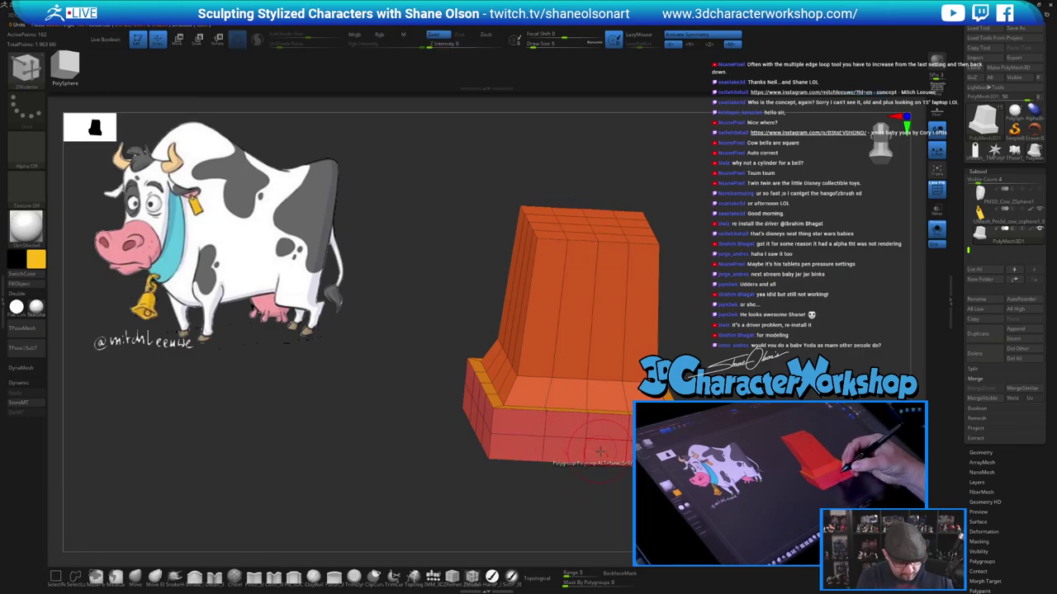
Mask the whole bell except the lip's outer polygroup and bring the lip into a level view
{"action": "key", "text": "w"}
{"action": "left_click", "coordinate": [590, 444], "text": "ctrl"}
{"action": "left_click_drag", "start_coordinate": [625, 513], "coordinate": [607, 474], "text": "alt"}
{"action": "left_click_drag", "start_coordinate": [590, 411], "coordinate": [589, 435]}
{"action": "left_click_drag", "start_coordinate": [677, 462], "coordinate": [644, 462]}
{"action": "left_click_drag", "start_coordinate": [541, 437], "coordinate": [559, 411], "text": "alt"}
Set the ZModeler edge action to Transpose with the EdgeLoop Complete target and mask everything except the lip's middle edge loop
{"action": "key", "text": "q"}
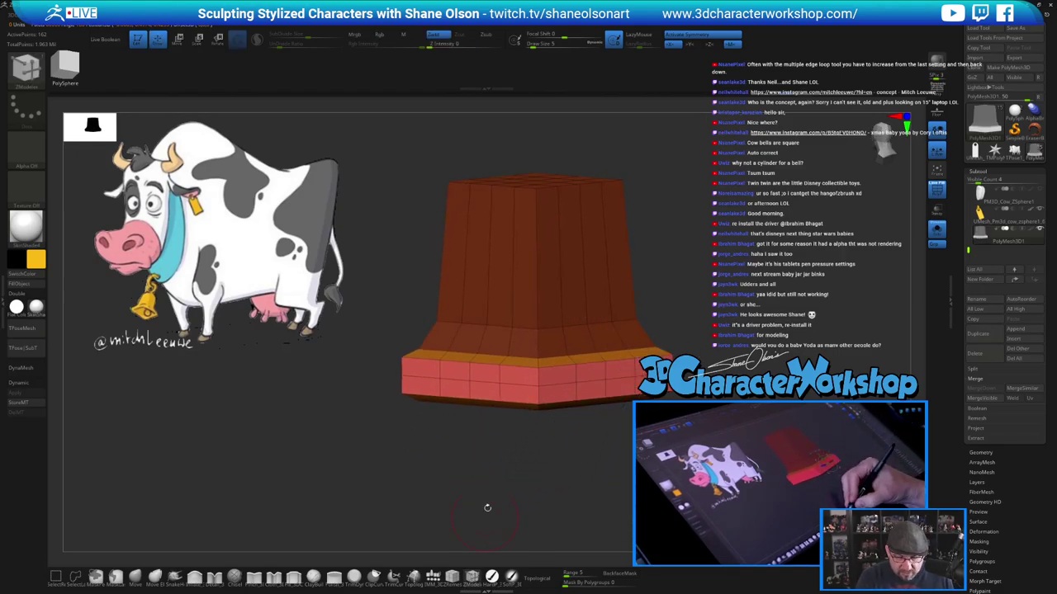
{"action": "key", "text": "space"}
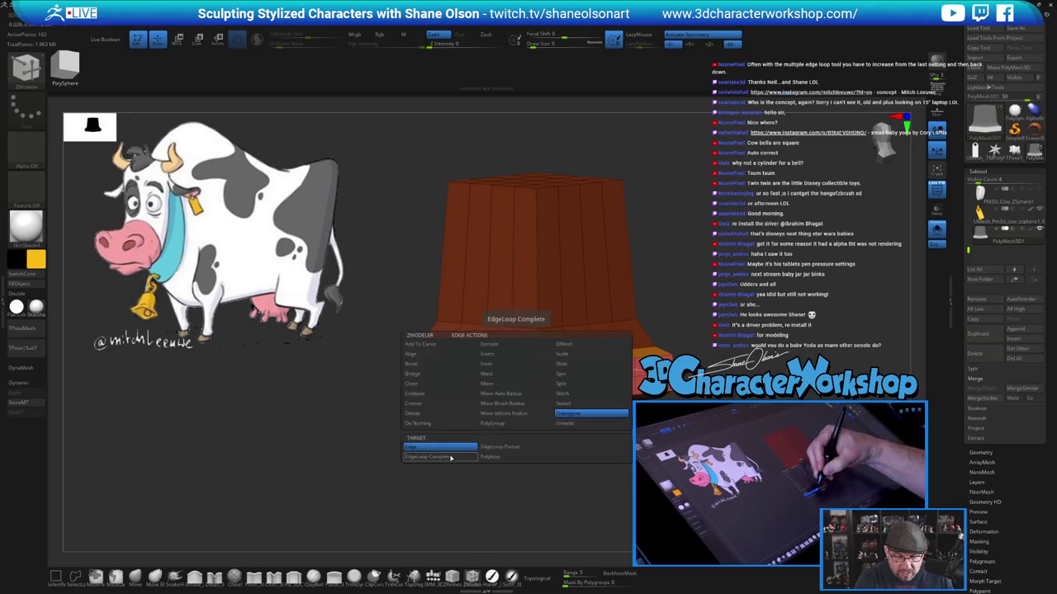
{"action": "left_click", "coordinate": [451, 457]}
{"action": "key", "text": "w"}
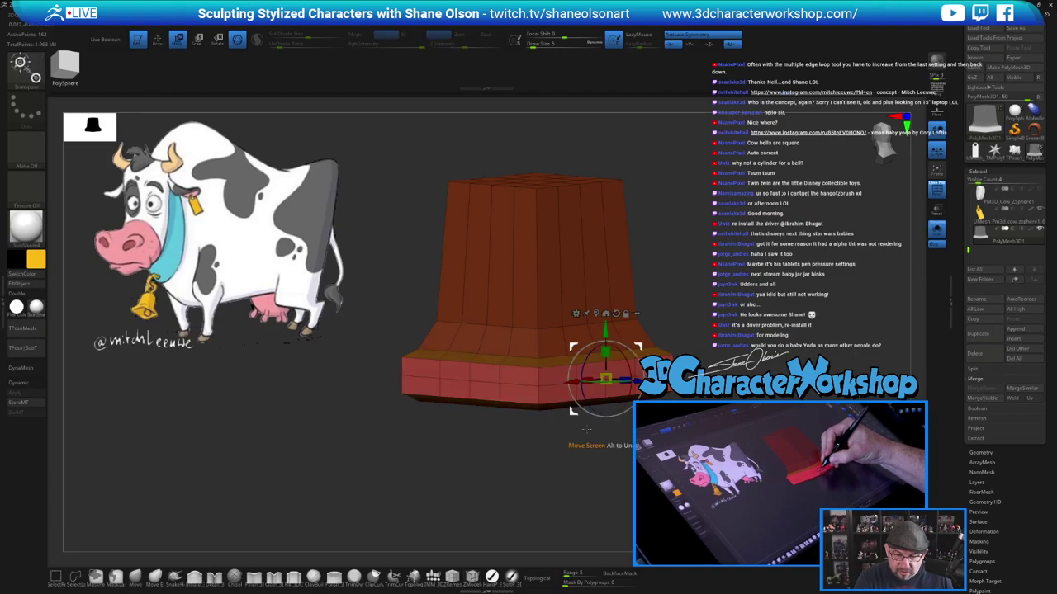
{"action": "left_click_drag", "start_coordinate": [610, 439], "coordinate": [597, 423], "text": "ctrl"}
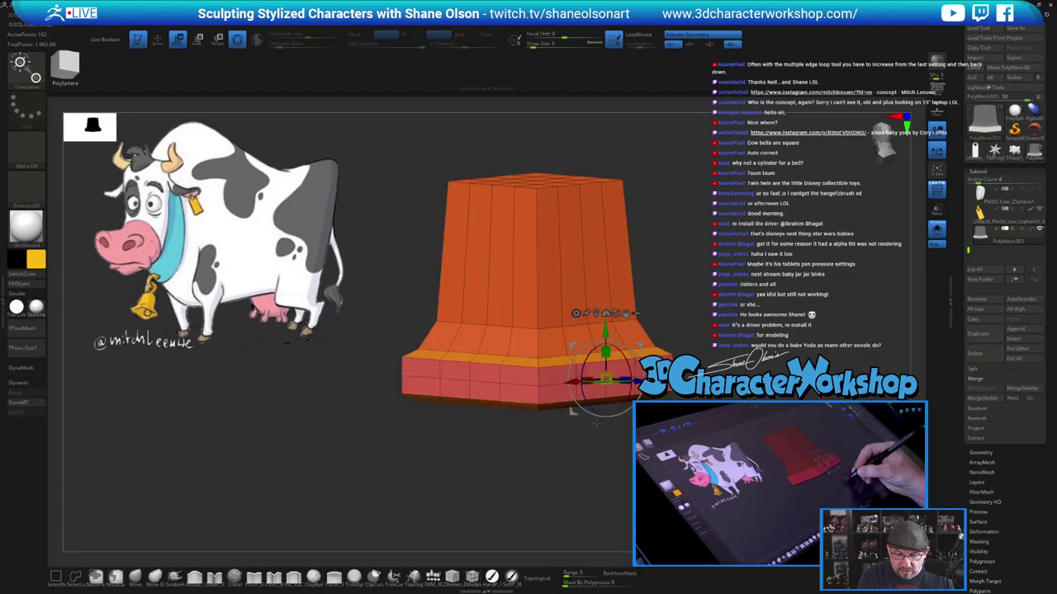
{"action": "left_click", "coordinate": [524, 377], "text": "ctrl"}
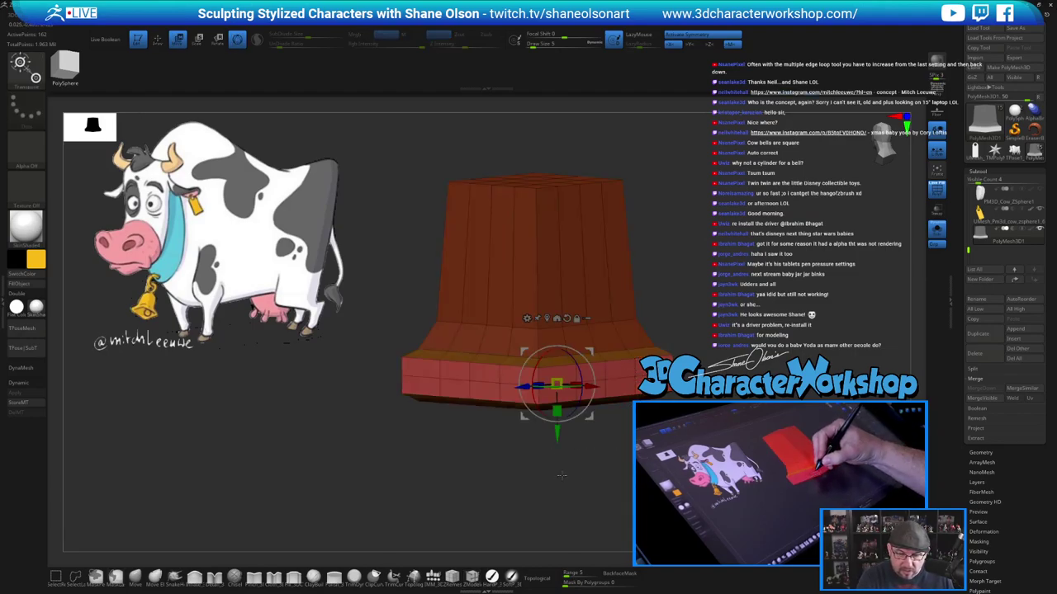
Centre the transform gizmo on the unmasked lip loop with symmetry temporarily off, then restore symmetry
{"action": "left_click_drag", "start_coordinate": [590, 416], "coordinate": [710, 330], "text": "alt"}
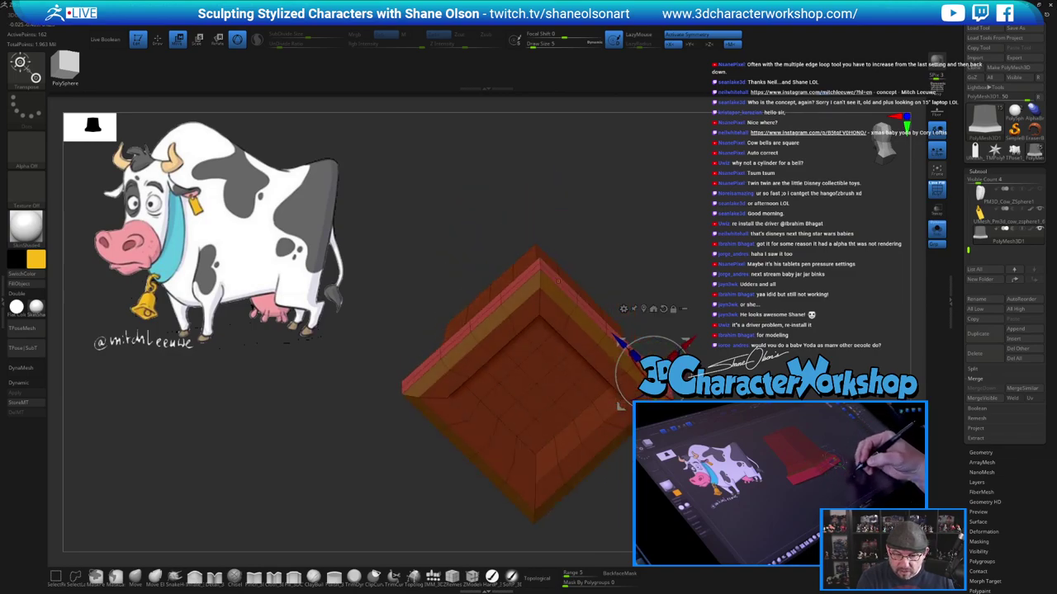
{"action": "left_click", "coordinate": [645, 307]}
{"action": "key", "text": "x"}
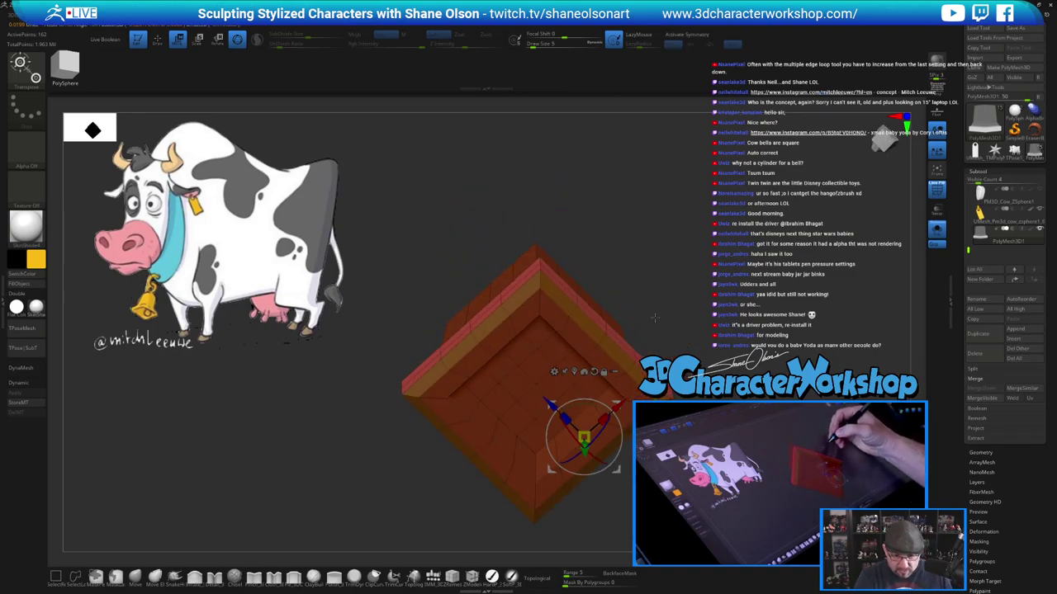
{"action": "left_click", "coordinate": [575, 372]}
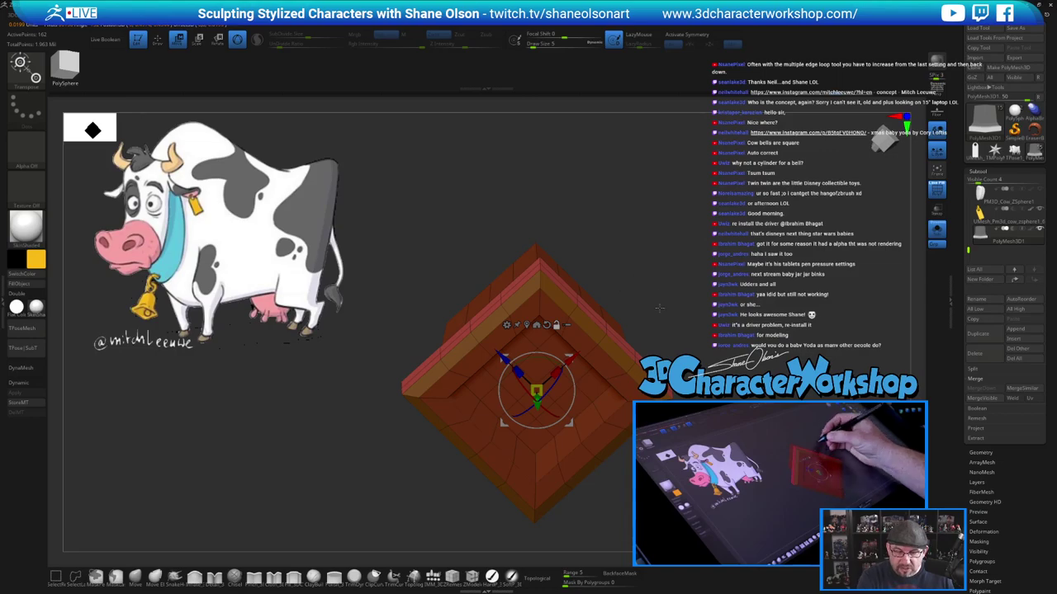
{"action": "key", "text": "x"}
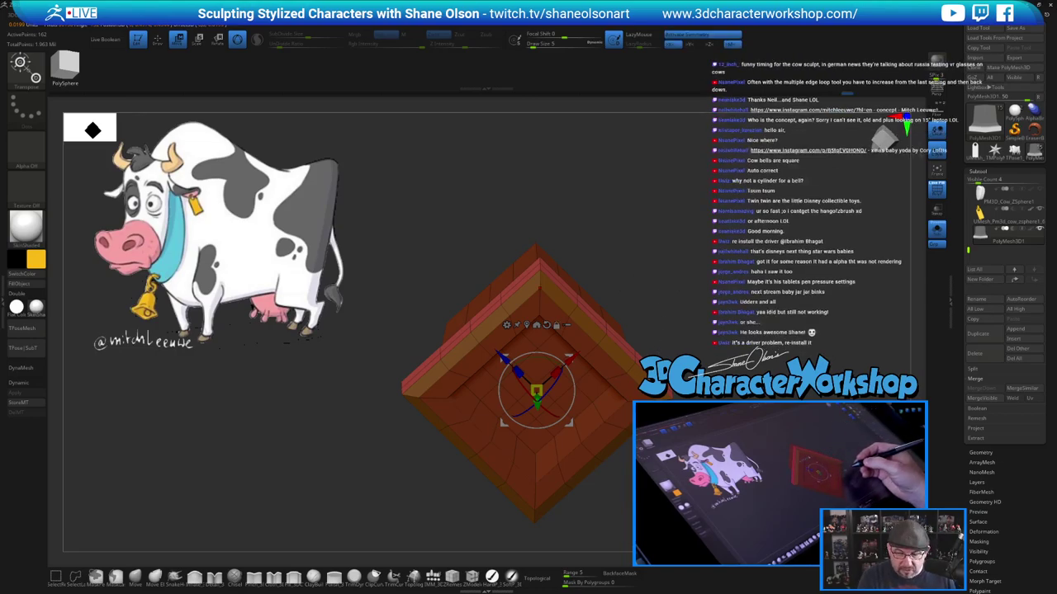
Scale the lip's middle edge loop uniformly outward to about 1.055 so the lip bulges, and clear the mask
{"action": "left_click_drag", "start_coordinate": [671, 398], "coordinate": [626, 292]}
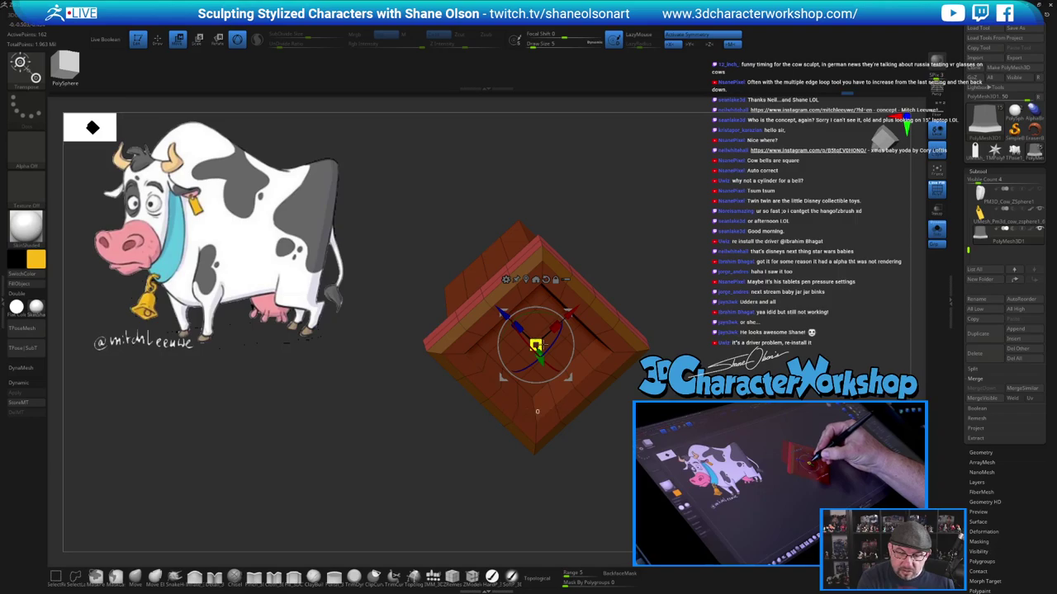
{"action": "left_click_drag", "start_coordinate": [569, 415], "coordinate": [598, 299]}
{"action": "key", "text": "ctrl+z"}
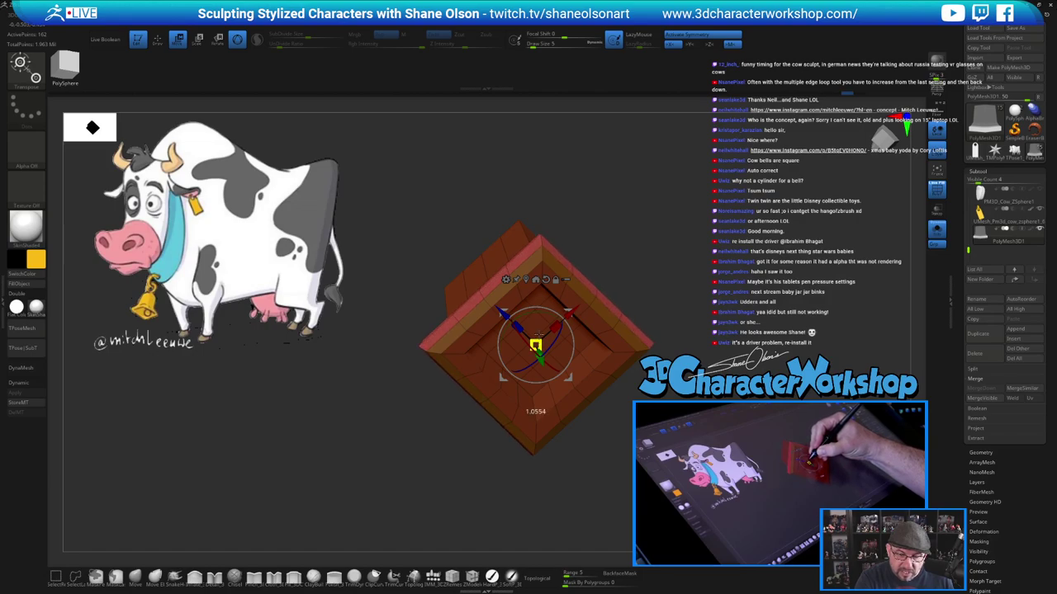
{"action": "mouse_move", "coordinate": [633, 289]}
{"action": "left_mouse_down"}
{"action": "mouse_move", "coordinate": [623, 269]}
{"action": "mouse_move", "coordinate": [661, 379]}
{"action": "mouse_move", "coordinate": [681, 396]}
{"action": "mouse_move", "coordinate": [627, 330]}
{"action": "left_mouse_up"}
Preview the bell with dynamic subdivision, inspect its rounded lip and body from several sides, and return to the low-poly display
{"action": "key", "text": "d"}
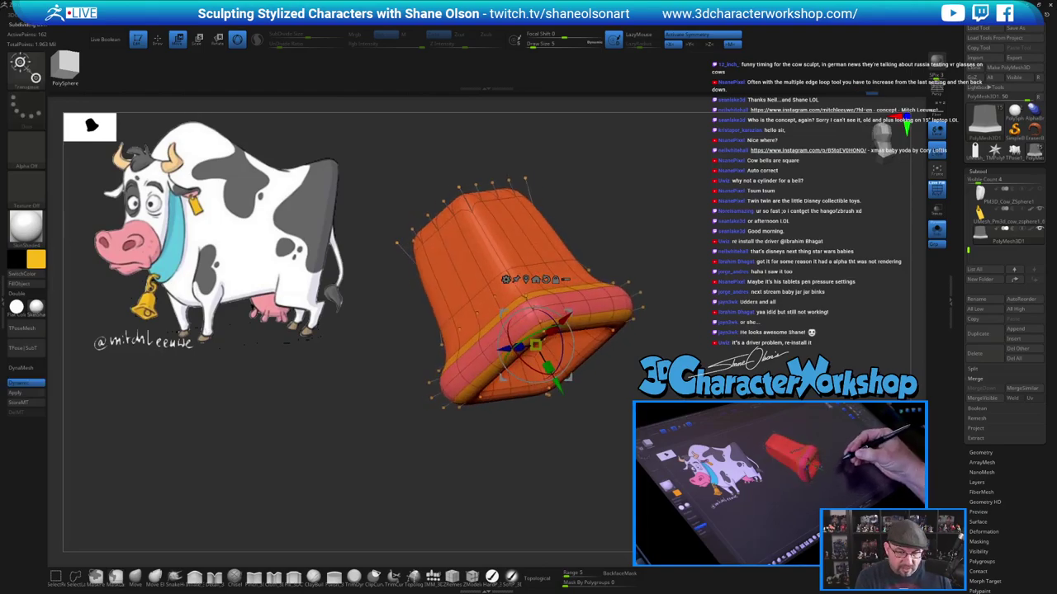
{"action": "left_click_drag", "start_coordinate": [693, 355], "coordinate": [656, 388]}
{"action": "left_click_drag", "start_coordinate": [588, 283], "coordinate": [623, 298]}
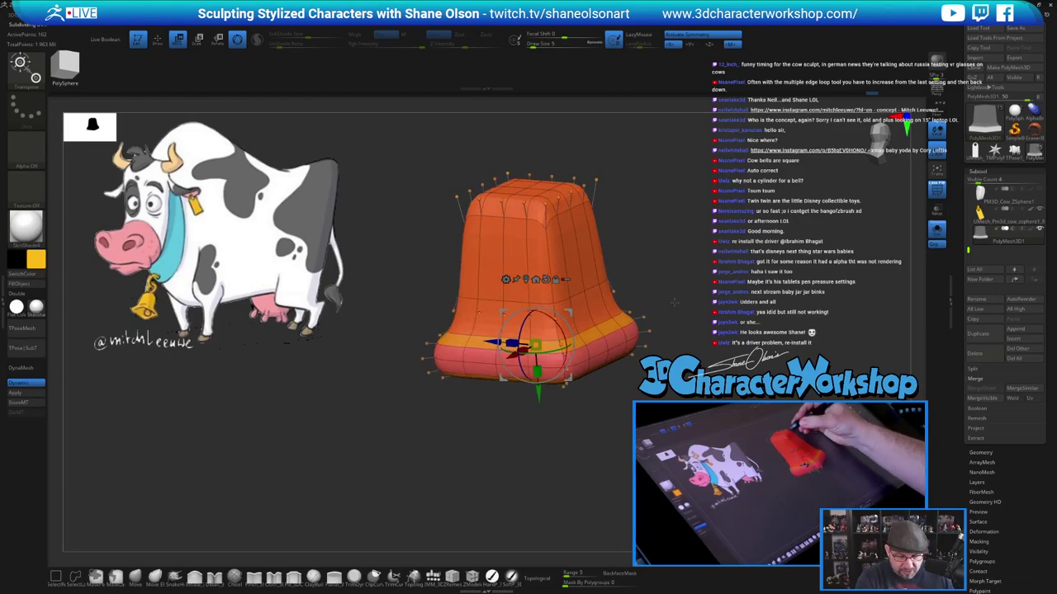
{"action": "left_click_drag", "start_coordinate": [681, 326], "coordinate": [739, 337]}
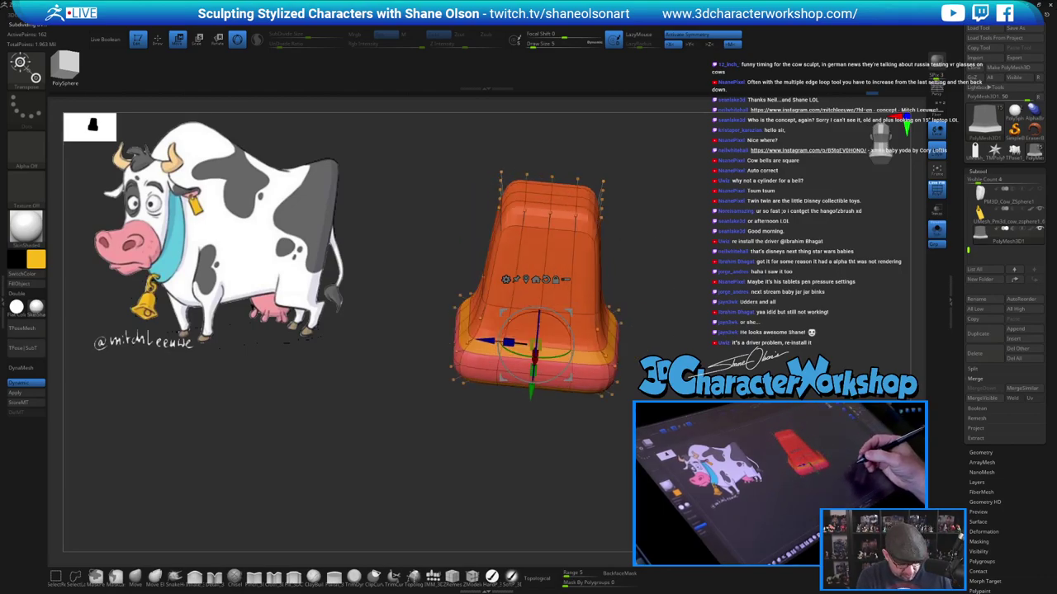
{"action": "left_click_drag", "start_coordinate": [735, 404], "coordinate": [681, 342], "text": "alt"}
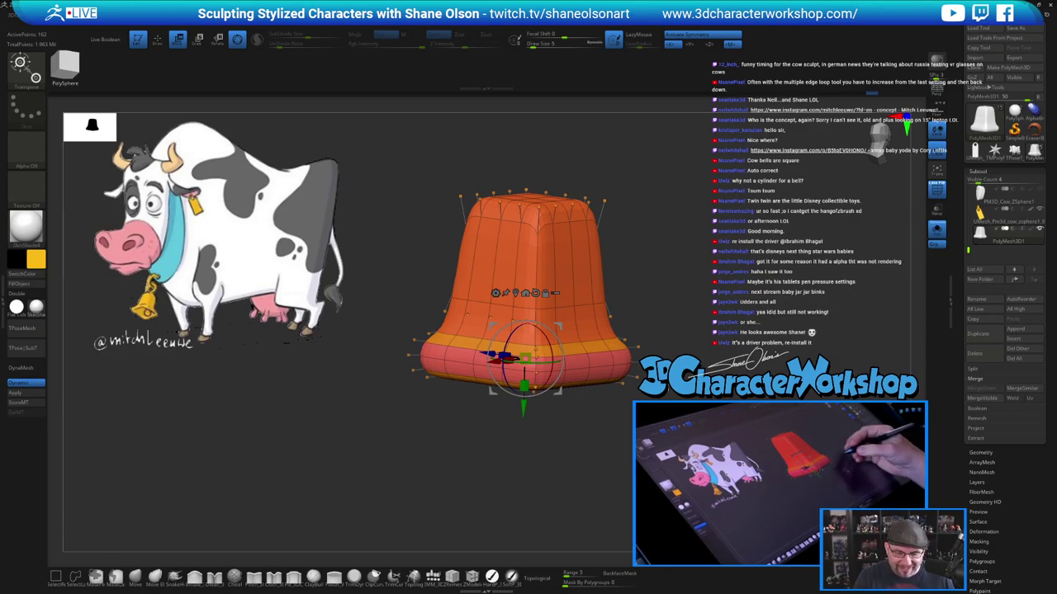
{"action": "mouse_move", "coordinate": [718, 380]}
{"action": "left_mouse_down"}
{"action": "mouse_move", "coordinate": [674, 353]}
{"action": "mouse_move", "coordinate": [683, 389]}
{"action": "mouse_move", "coordinate": [670, 363]}
{"action": "mouse_move", "coordinate": [658, 424]}
{"action": "left_mouse_up"}
{"action": "key", "text": "q"}
{"action": "key", "text": "shift+f"}
{"action": "key", "text": "shift+f"}
{"action": "key", "text": "shift+d"}
Lasso-mask the top of the bell from a level front view and invert the mask so only the top remains editable
{"action": "left_click_drag", "start_coordinate": [685, 371], "coordinate": [632, 435]}
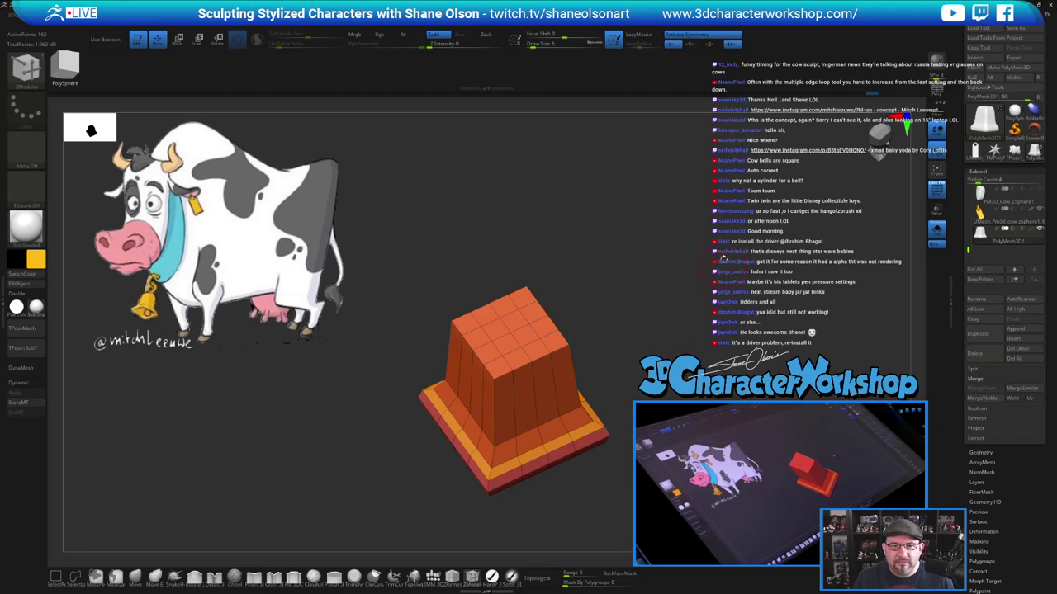
{"action": "left_click_drag", "start_coordinate": [705, 253], "coordinate": [699, 218]}
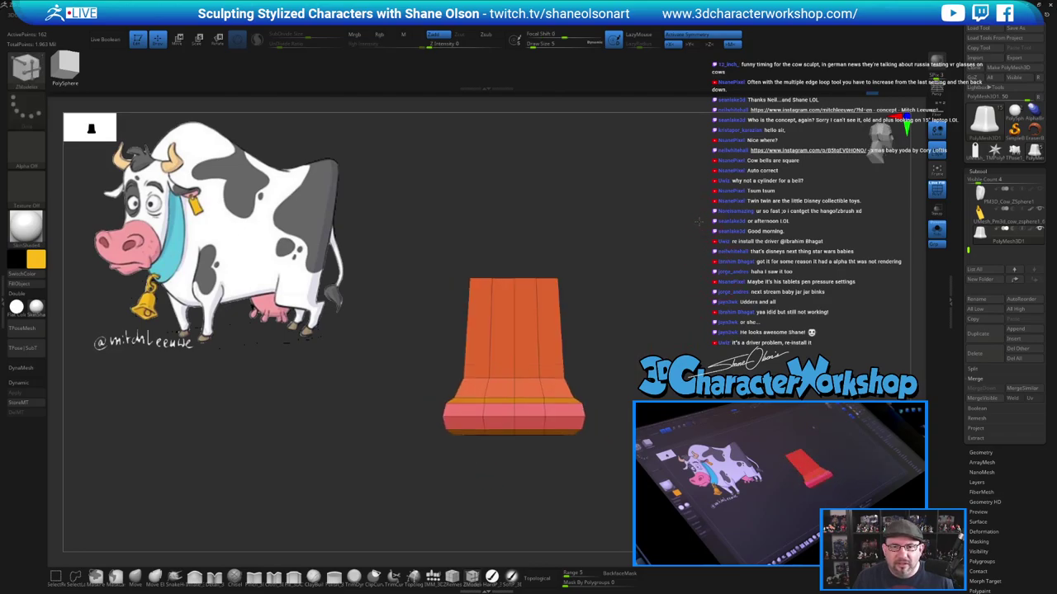
{"action": "left_click_drag", "start_coordinate": [715, 167], "coordinate": [713, 184], "text": "alt"}
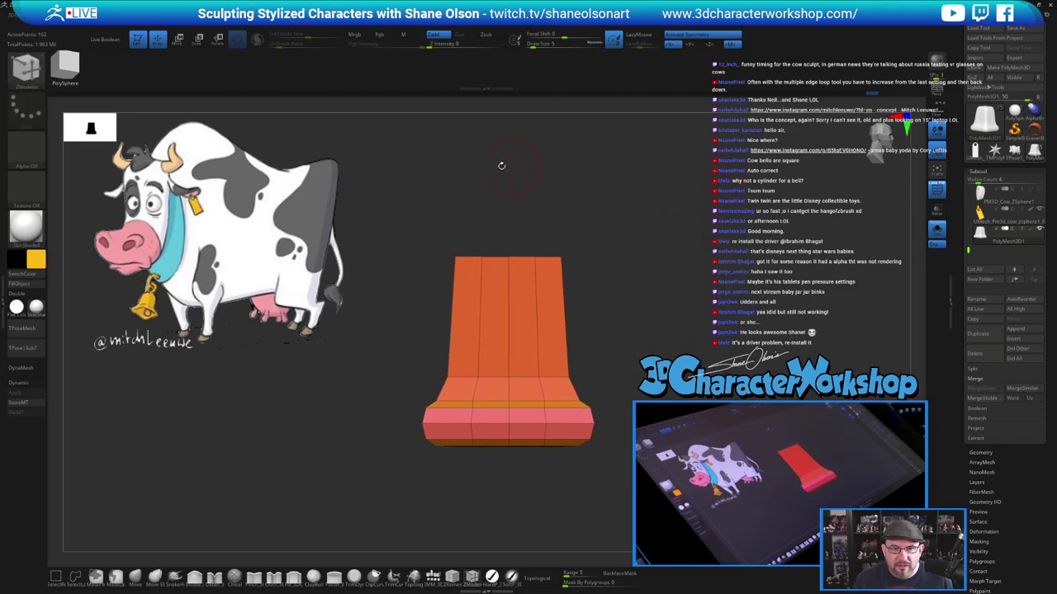
{"action": "mouse_move", "coordinate": [422, 165]}
{"action": "left_mouse_down", "text": "ctrl"}
{"action": "mouse_move", "coordinate": [631, 256]}
{"action": "mouse_move", "coordinate": [634, 269]}
{"action": "left_mouse_up", "text": "ctrl"}
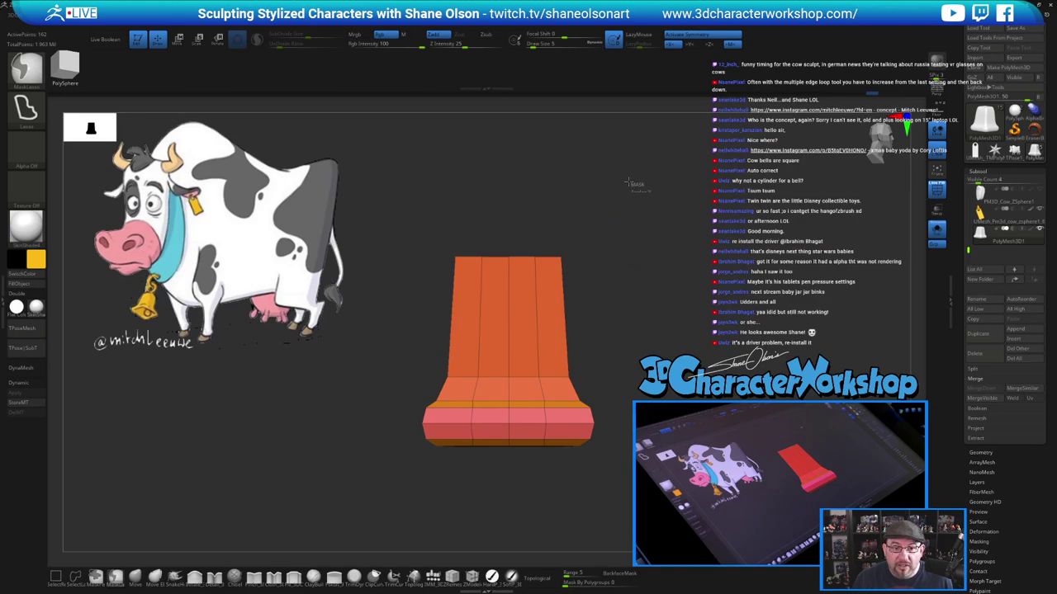
{"action": "mouse_move", "coordinate": [628, 183]}
{"action": "left_mouse_down", "text": "ctrl"}
{"action": "mouse_move", "coordinate": [441, 215]}
{"action": "mouse_move", "coordinate": [495, 279]}
{"action": "mouse_move", "coordinate": [672, 236]}
{"action": "left_mouse_up", "text": "ctrl"}
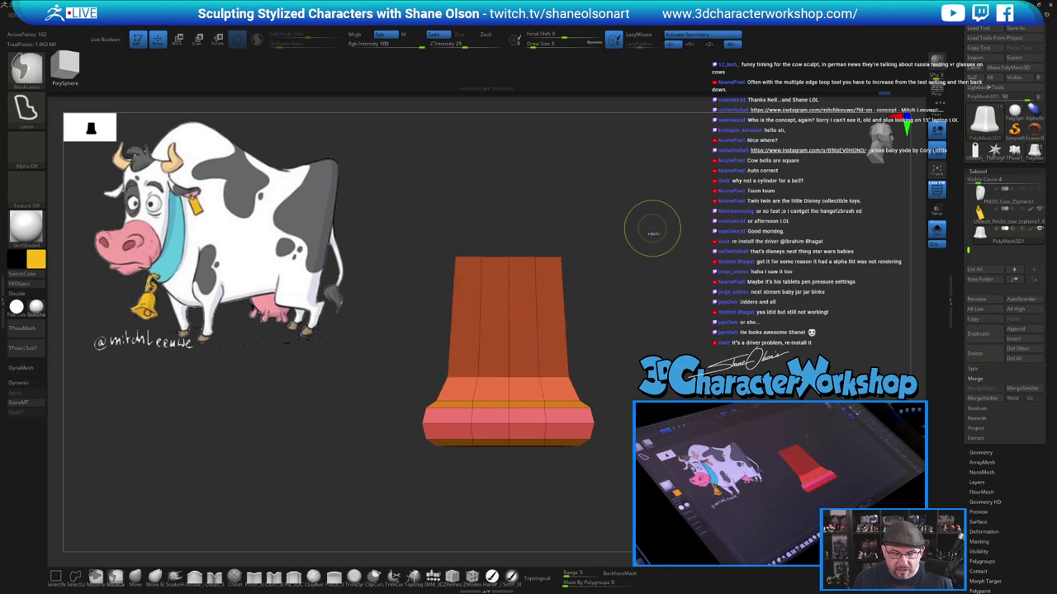
{"action": "left_click", "coordinate": [652, 228], "text": "ctrl"}
{"action": "left_click_drag", "start_coordinate": [663, 195], "coordinate": [660, 261]}
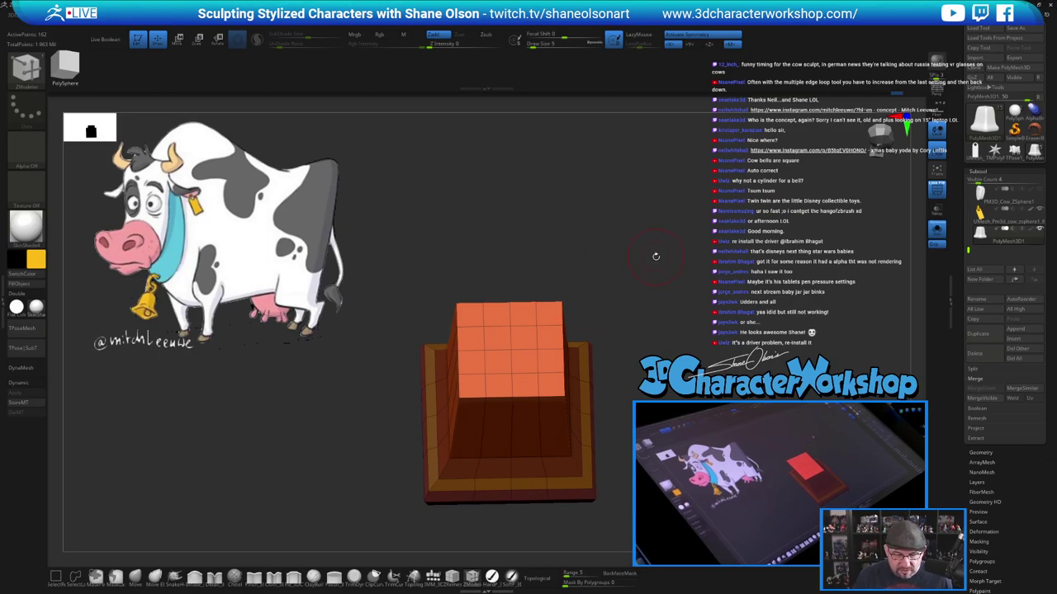
Try rounding the bell's unmasked top by smoothing it with an enlarged brush of draw size 35, and undo the attempts
{"action": "key", "text": "s"}
{"action": "left_click", "coordinate": [647, 284]}
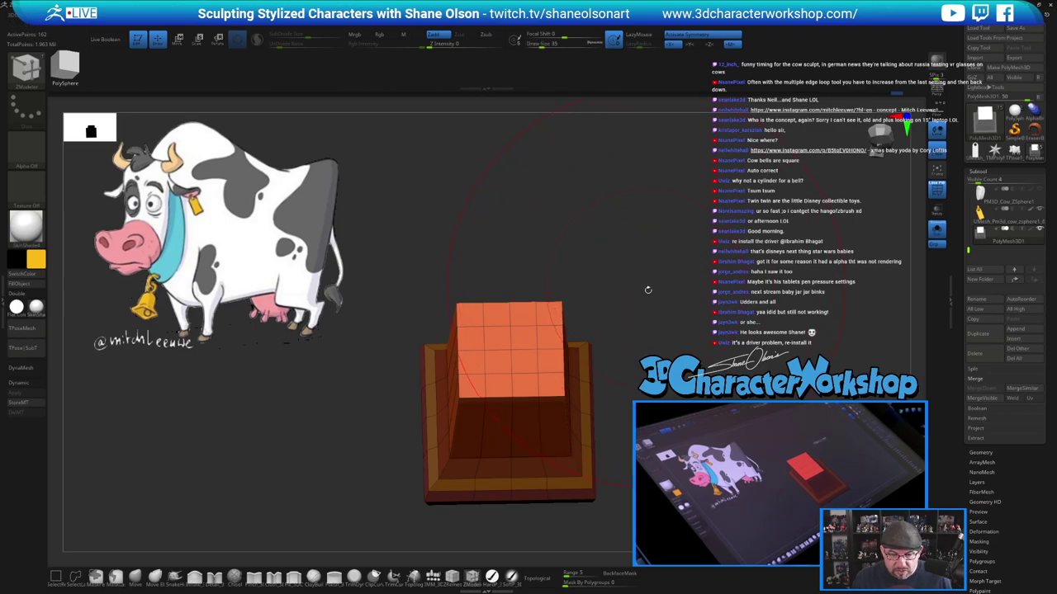
{"action": "left_click_drag", "start_coordinate": [648, 290], "coordinate": [632, 255]}
{"action": "mouse_move", "coordinate": [489, 309]}
{"action": "left_mouse_down", "text": "shift"}
{"action": "mouse_move", "coordinate": [500, 320]}
{"action": "mouse_move", "coordinate": [487, 316]}
{"action": "left_mouse_up", "text": "shift"}
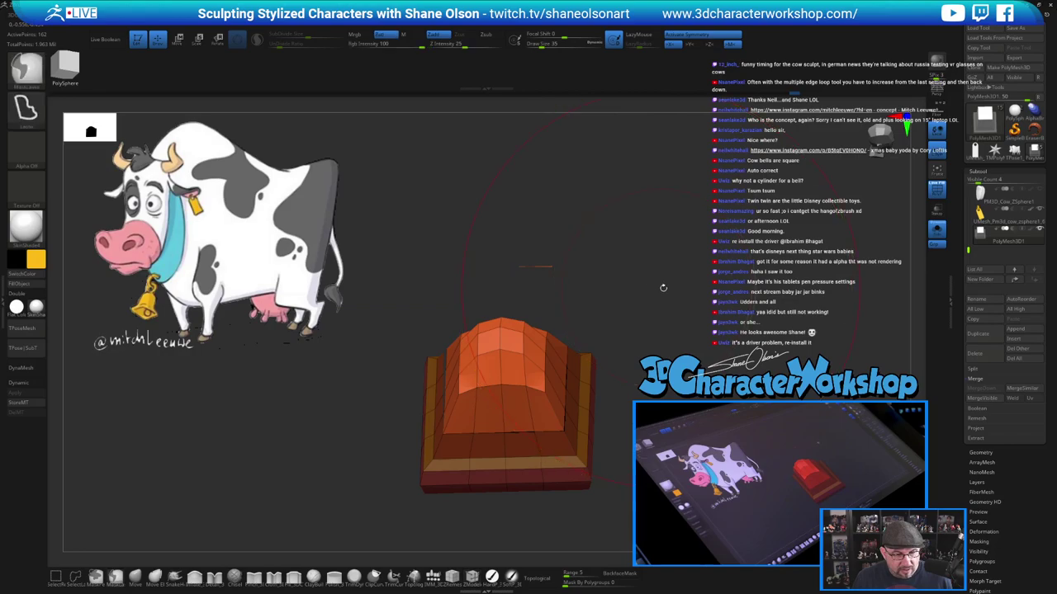
{"action": "key", "text": "ctrl+z"}
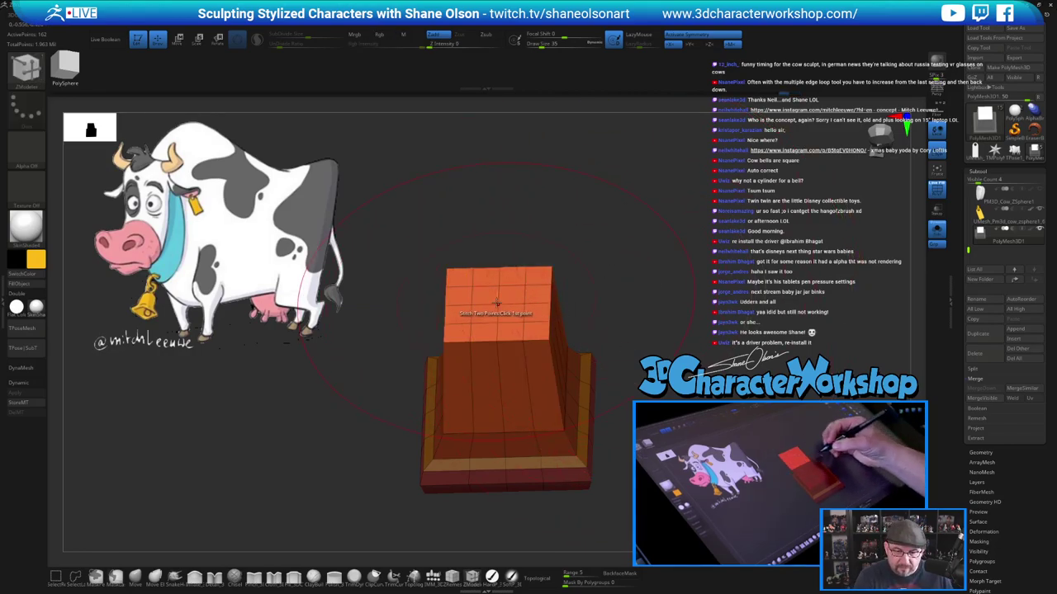
{"action": "mouse_move", "coordinate": [498, 304]}
{"action": "left_mouse_down", "text": "shift"}
{"action": "mouse_move", "coordinate": [520, 318]}
{"action": "mouse_move", "coordinate": [546, 264]}
{"action": "mouse_move", "coordinate": [557, 320]}
{"action": "left_mouse_up", "text": "shift"}
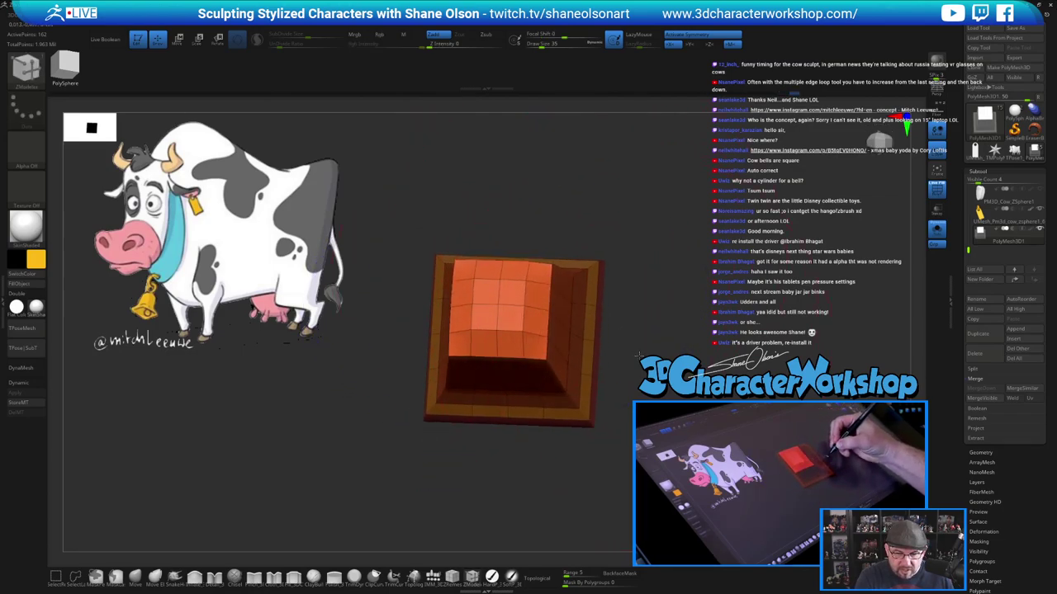
{"action": "left_click_drag", "start_coordinate": [639, 355], "coordinate": [660, 355]}
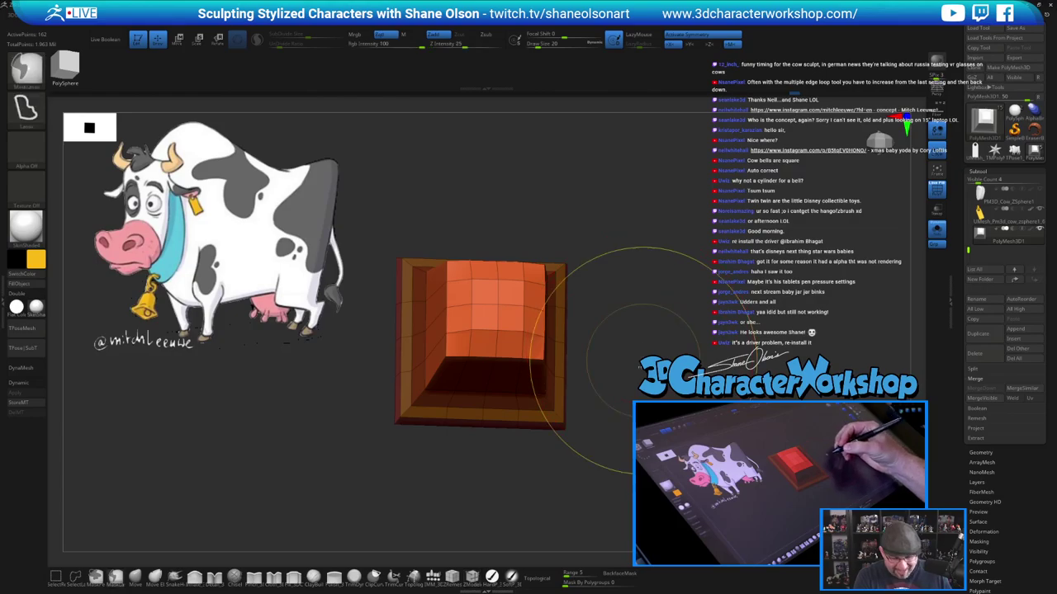
{"action": "key", "text": "ctrl+z"}
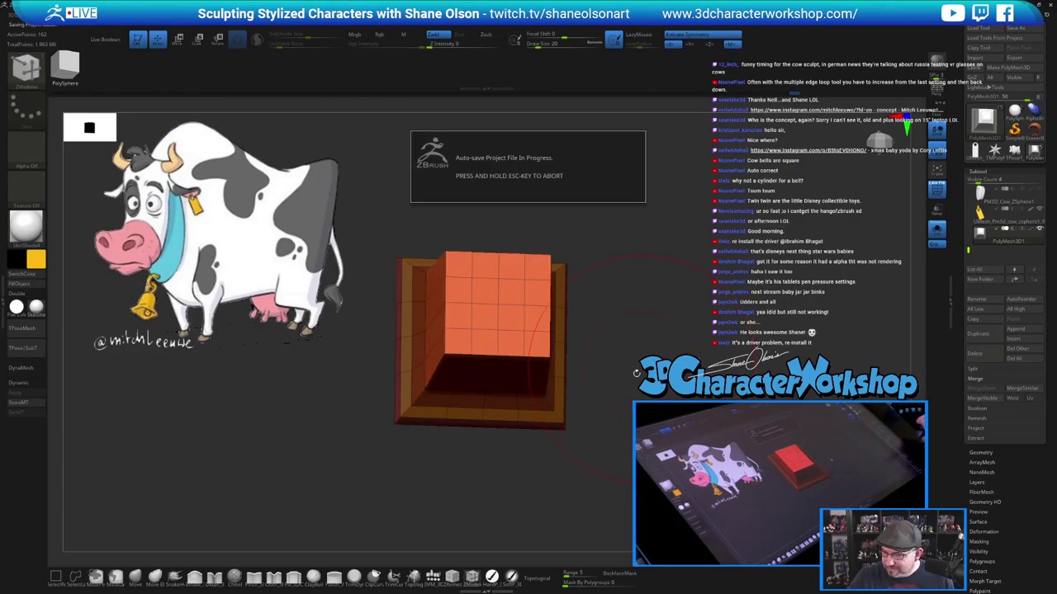
Align the bell to a straight top-down view and reduce the brush draw size to 8
{"action": "left_click_drag", "start_coordinate": [636, 373], "coordinate": [635, 373]}
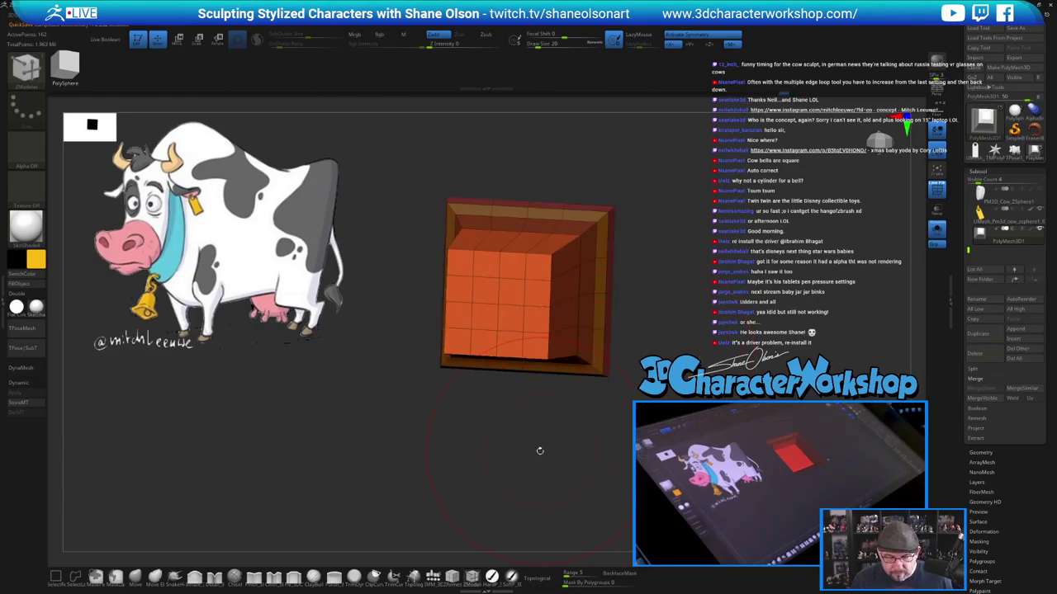
{"action": "left_click_drag", "start_coordinate": [540, 451], "coordinate": [546, 447], "text": "shift"}
{"action": "key", "text": "s"}
{"action": "left_click_drag", "start_coordinate": [694, 273], "coordinate": [690, 273]}
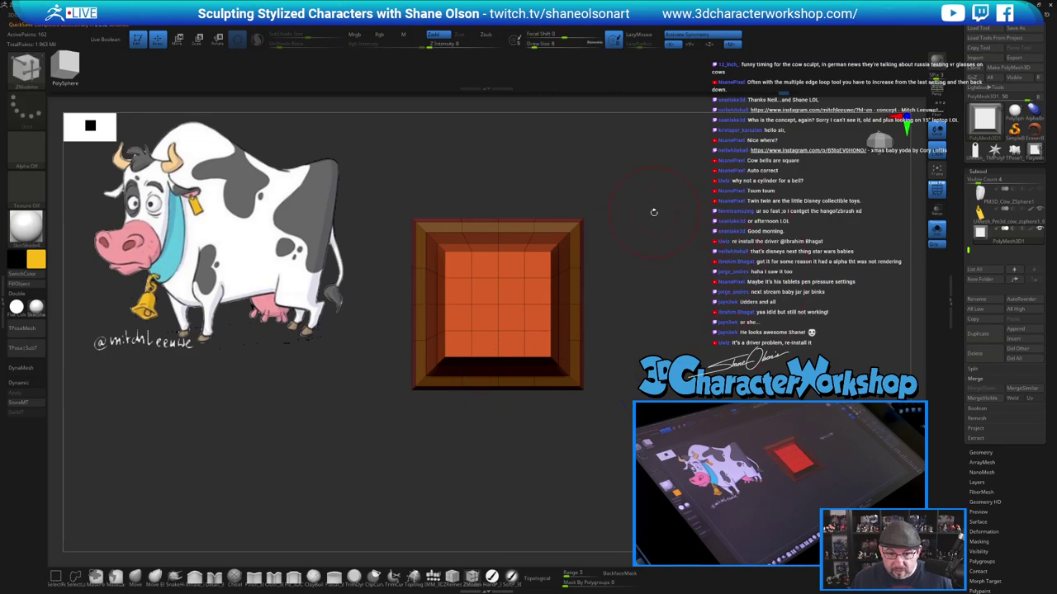
{"action": "left_click_drag", "start_coordinate": [653, 212], "coordinate": [655, 235], "text": "alt"}
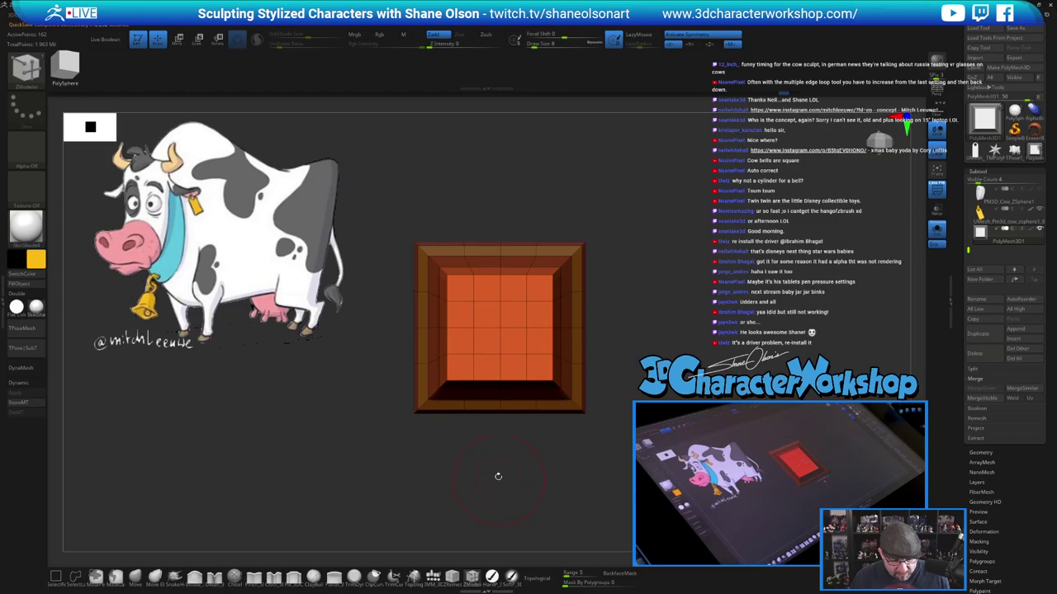
Clip the bell's unmasked top into a circle with the ClipCircle brush, centred on the bell in the top-down view
{"action": "key", "text": "b"}
{"action": "key", "text": "i"}
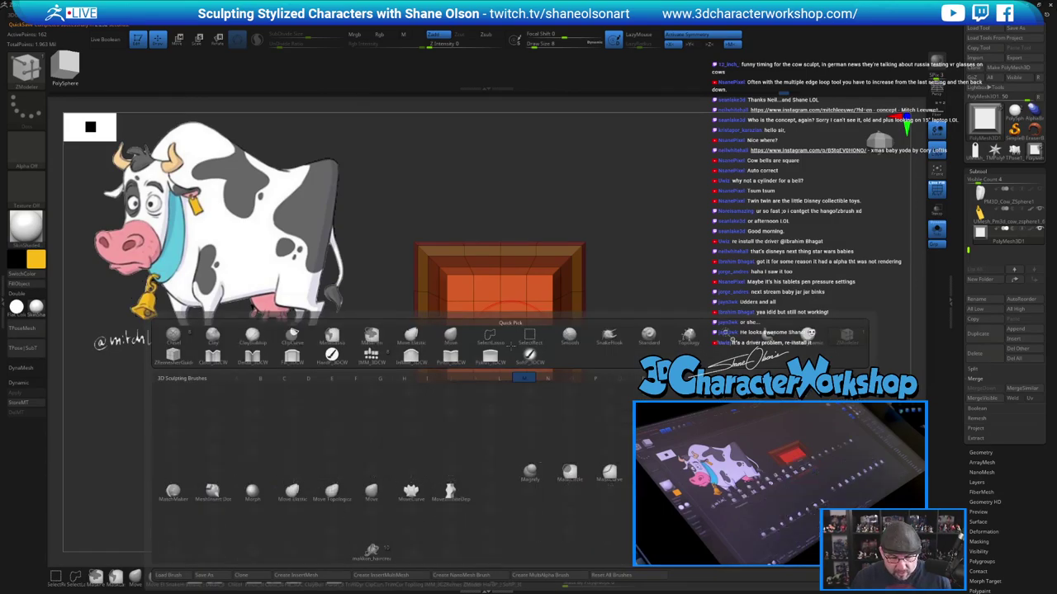
{"action": "left_click", "coordinate": [571, 474]}
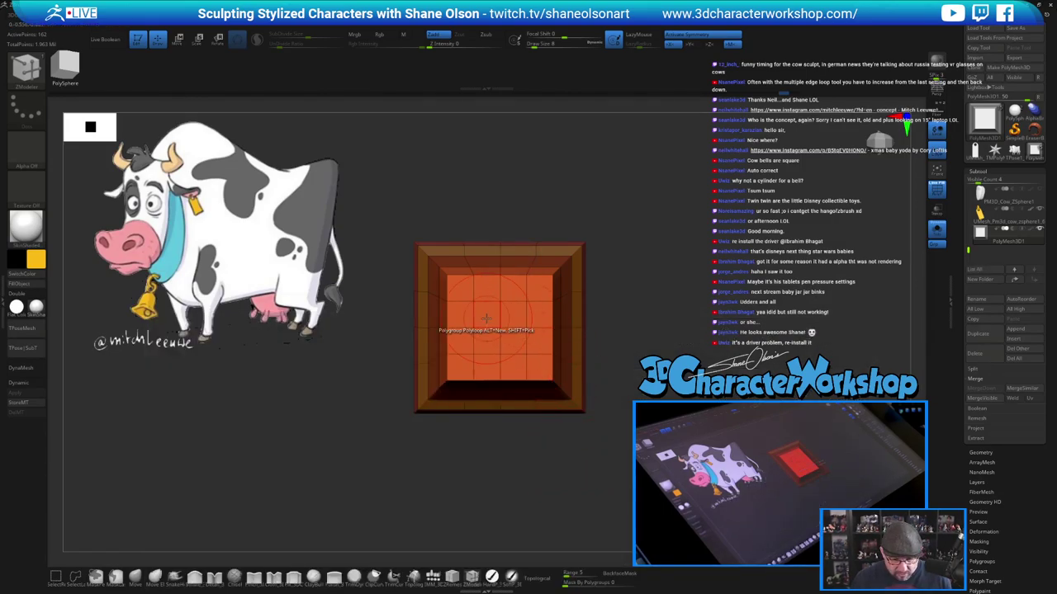
{"action": "key", "text": "b"}
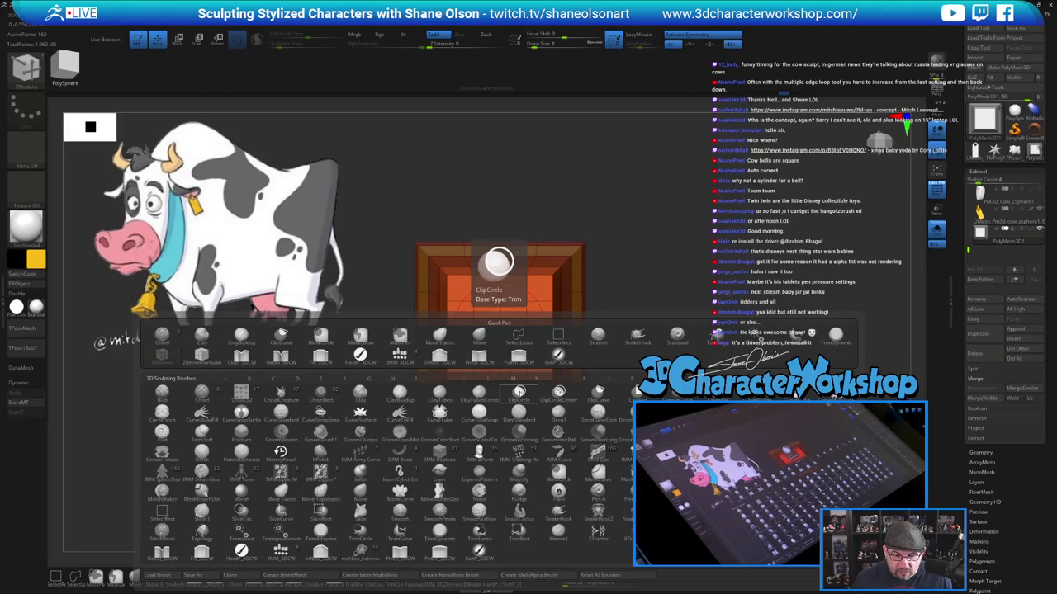
{"action": "left_click", "coordinate": [519, 392]}
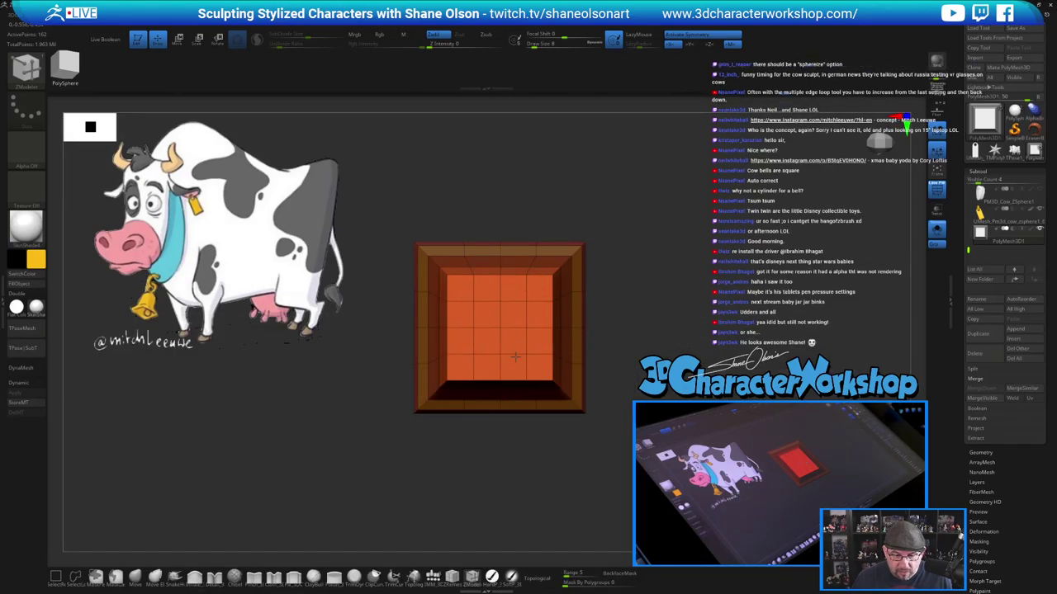
{"action": "key", "text": "ctrl+shift"}
{"action": "key", "text": "ctrl+shift"}
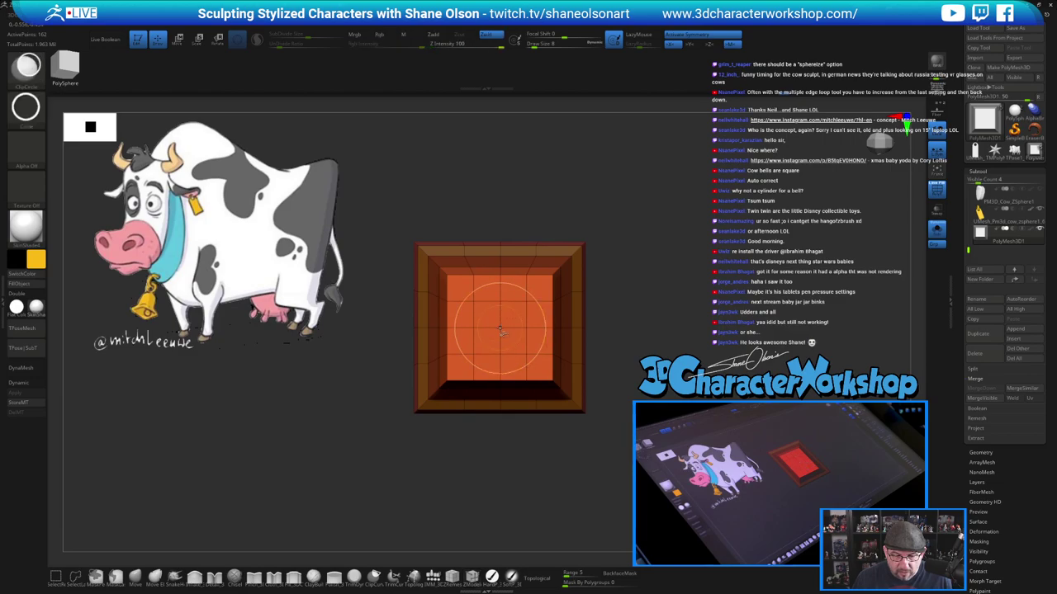
{"action": "mouse_move", "coordinate": [501, 330]}
{"action": "left_mouse_down", "text": "ctrl+shift"}
{"action": "mouse_move", "coordinate": [598, 422]}
{"action": "mouse_move", "coordinate": [540, 371]}
{"action": "mouse_move", "coordinate": [552, 377]}
{"action": "left_mouse_up", "text": "ctrl+shift"}
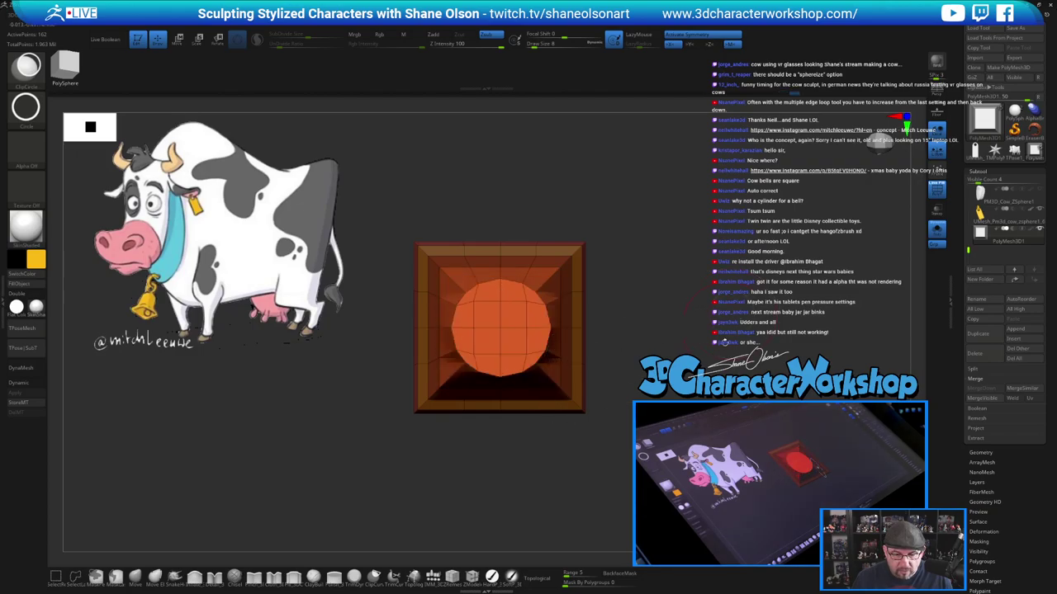
Lower the bell's unmasked circular top along the Y axis from the front view to shorten the body
{"action": "mouse_move", "coordinate": [705, 404]}
{"action": "left_mouse_down"}
{"action": "mouse_move", "coordinate": [708, 289]}
{"action": "mouse_move", "coordinate": [722, 319]}
{"action": "mouse_move", "coordinate": [706, 305]}
{"action": "left_mouse_up"}
{"action": "left_click_drag", "start_coordinate": [675, 417], "coordinate": [666, 339], "text": "alt"}
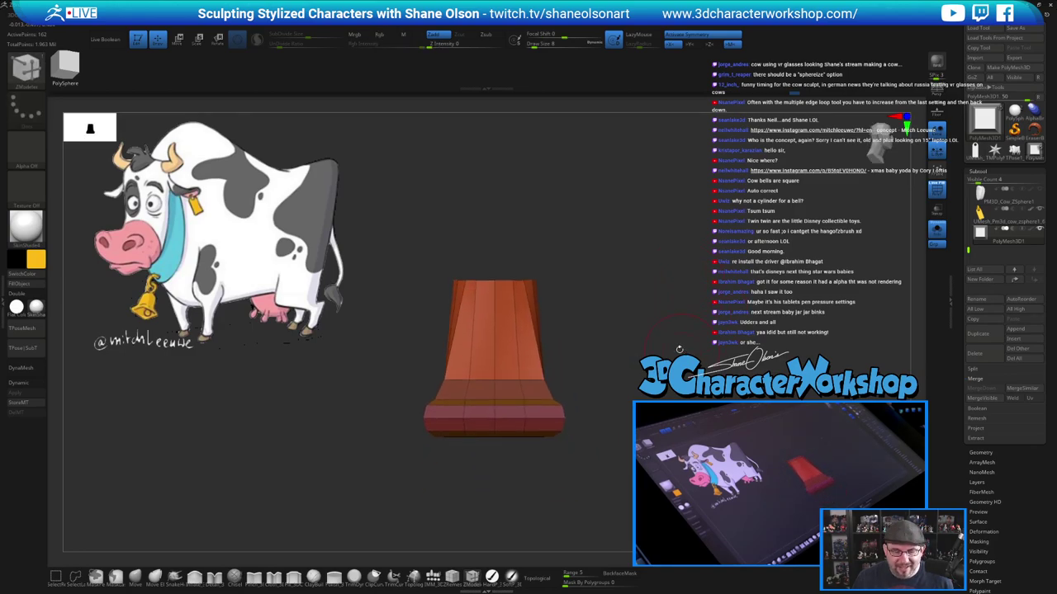
{"action": "left_click_drag", "start_coordinate": [630, 306], "coordinate": [639, 273]}
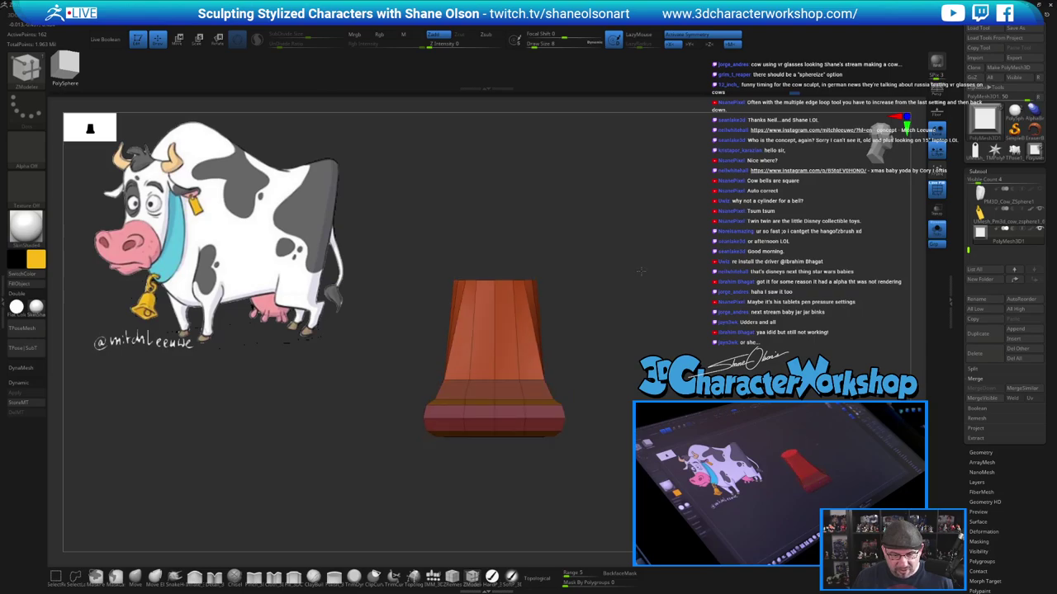
{"action": "key", "text": "w"}
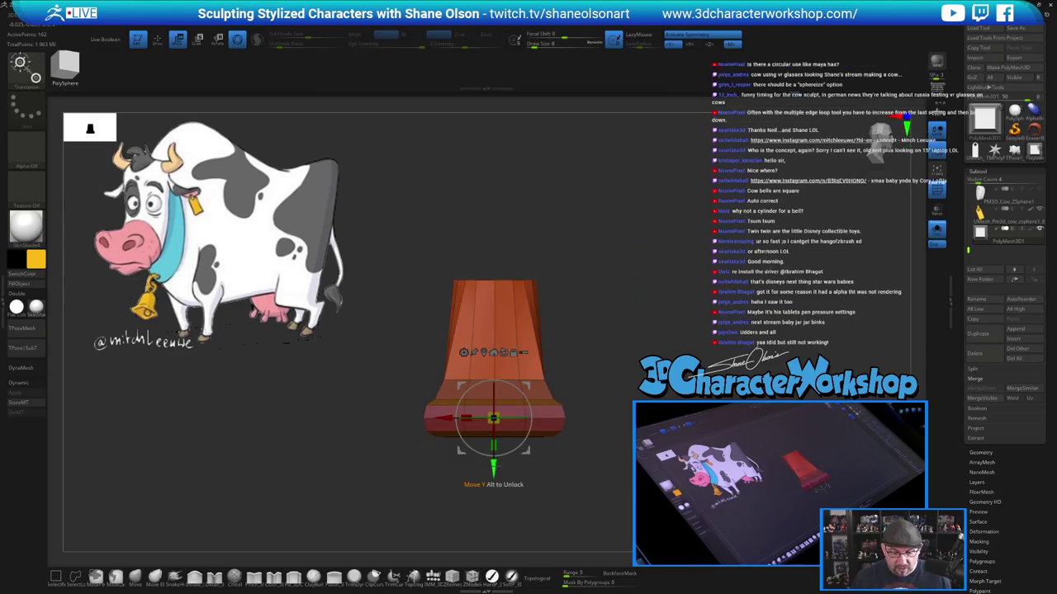
{"action": "left_click_drag", "start_coordinate": [494, 467], "coordinate": [506, 524]}
Check the bell's rounded top from several angles, clear the mask, and return to Draw mode with the ZModeler brush
{"action": "left_click_drag", "start_coordinate": [594, 378], "coordinate": [628, 342], "text": "alt"}
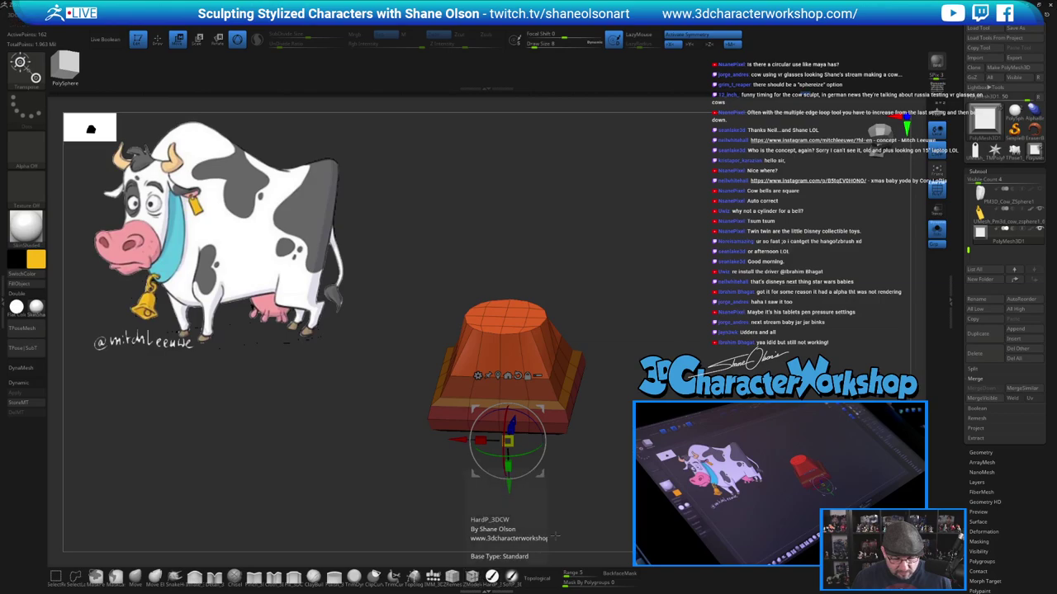
{"action": "left_click_drag", "start_coordinate": [734, 310], "coordinate": [746, 345], "text": "alt"}
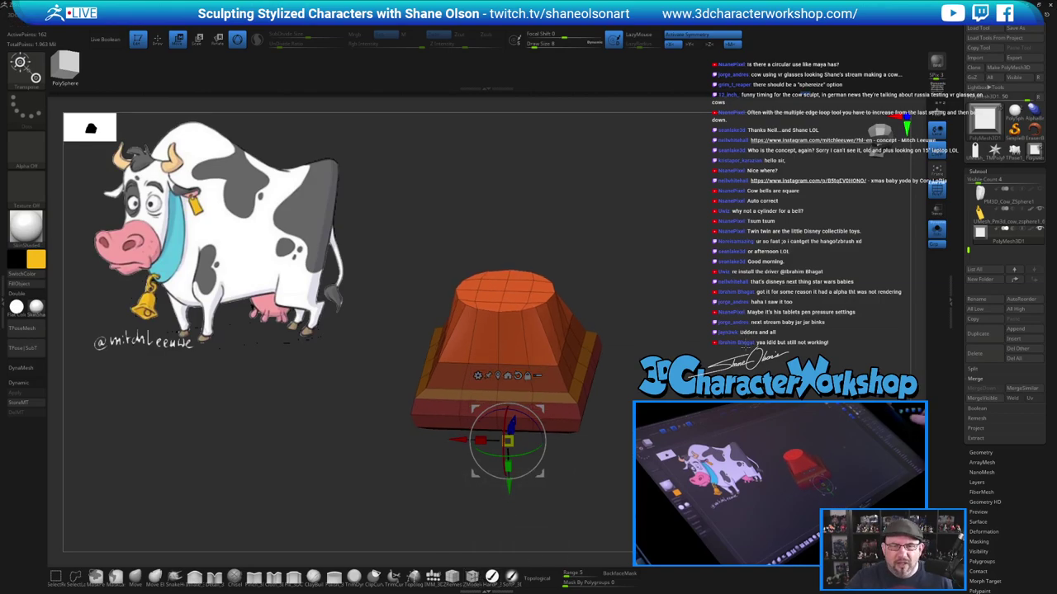
{"action": "left_click_drag", "start_coordinate": [662, 360], "coordinate": [690, 364]}
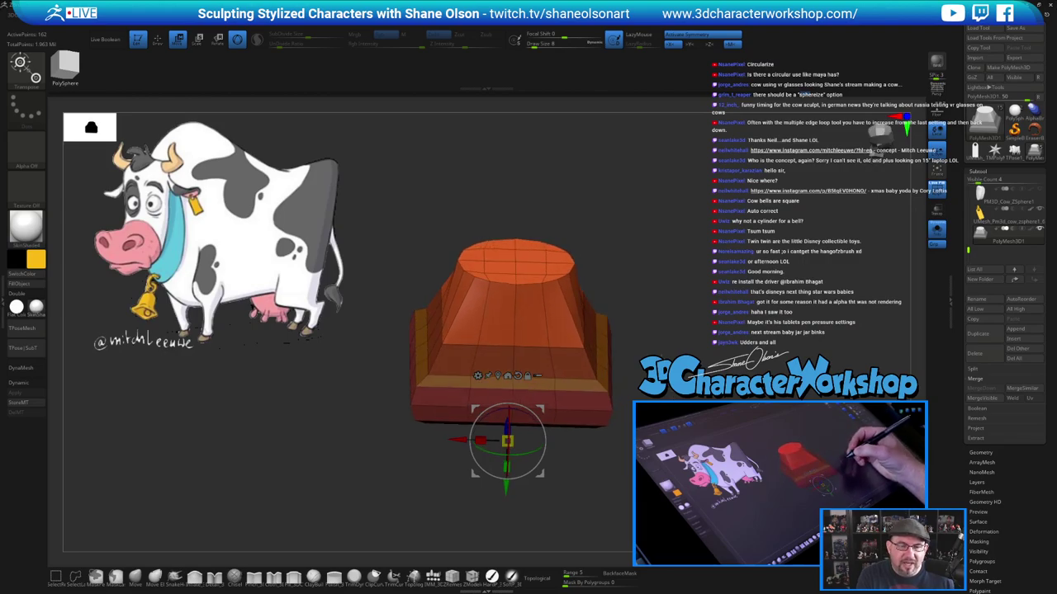
{"action": "left_click_drag", "start_coordinate": [644, 320], "coordinate": [646, 349]}
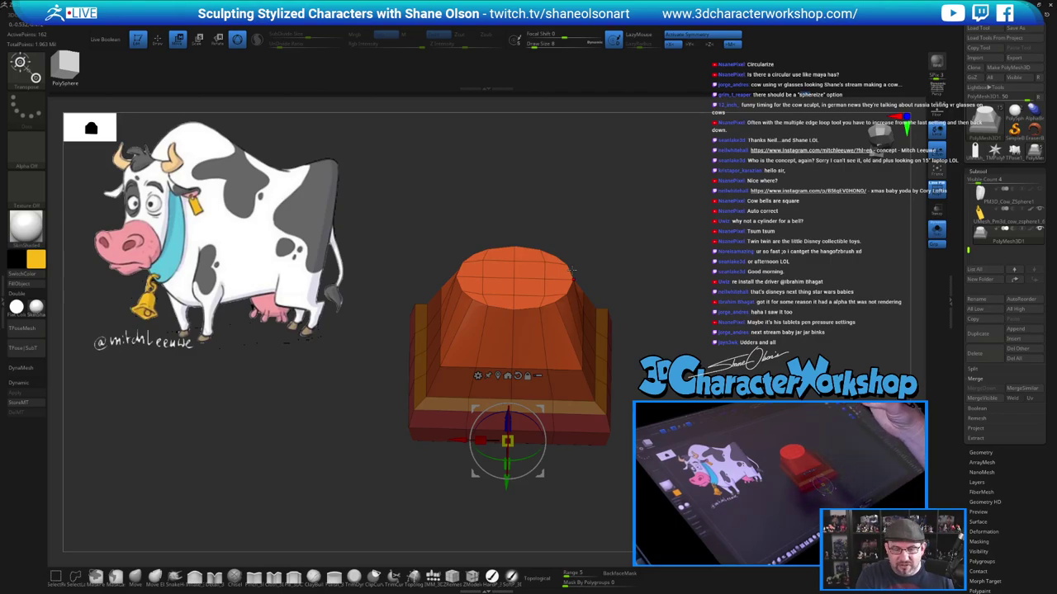
{"action": "mouse_move", "coordinate": [604, 265]}
{"action": "left_mouse_down"}
{"action": "mouse_move", "coordinate": [615, 269]}
{"action": "mouse_move", "coordinate": [614, 254]}
{"action": "mouse_move", "coordinate": [624, 279]}
{"action": "mouse_move", "coordinate": [612, 307]}
{"action": "left_mouse_up"}
{"action": "key", "text": "q"}
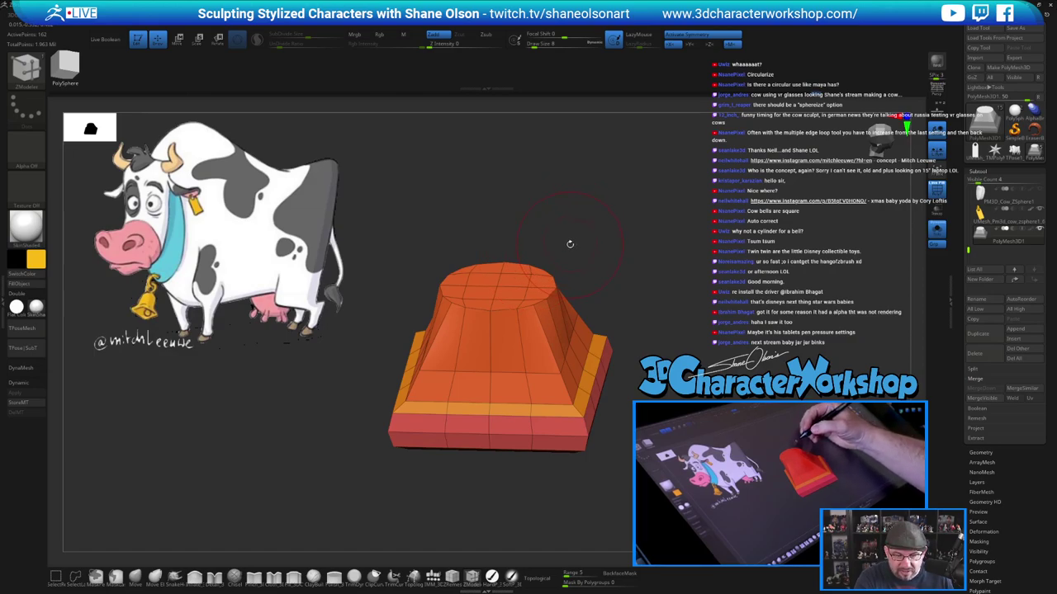
Assign a separate polygroup to the bell's circular top face using the ZModeler PolyGroup action with the Flat Island target
{"action": "mouse_move", "coordinate": [578, 251]}
{"action": "left_mouse_down"}
{"action": "mouse_move", "coordinate": [588, 264]}
{"action": "mouse_move", "coordinate": [580, 258]}
{"action": "left_mouse_up"}
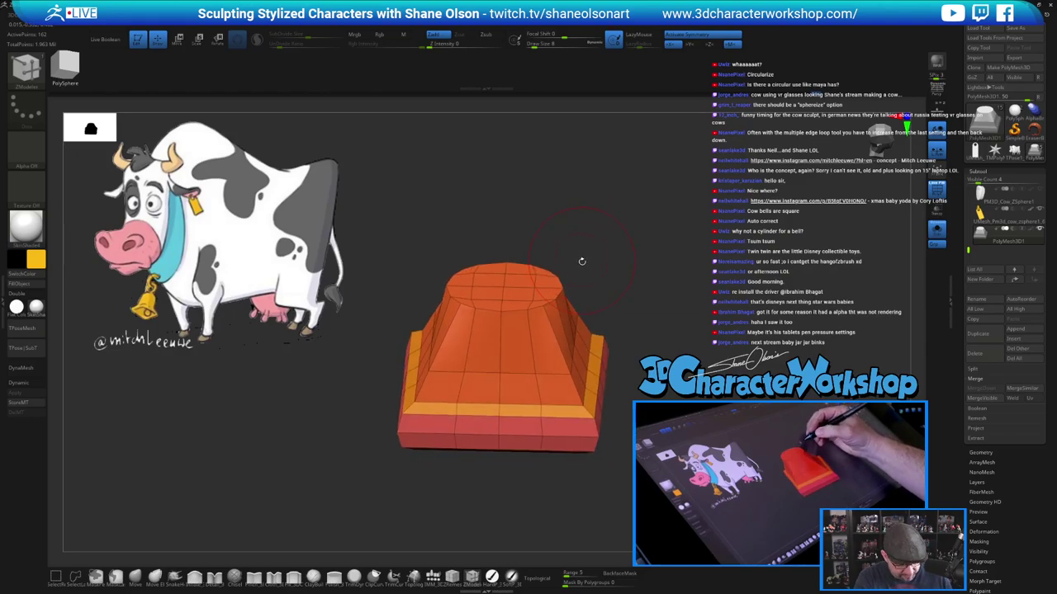
{"action": "key", "text": "space"}
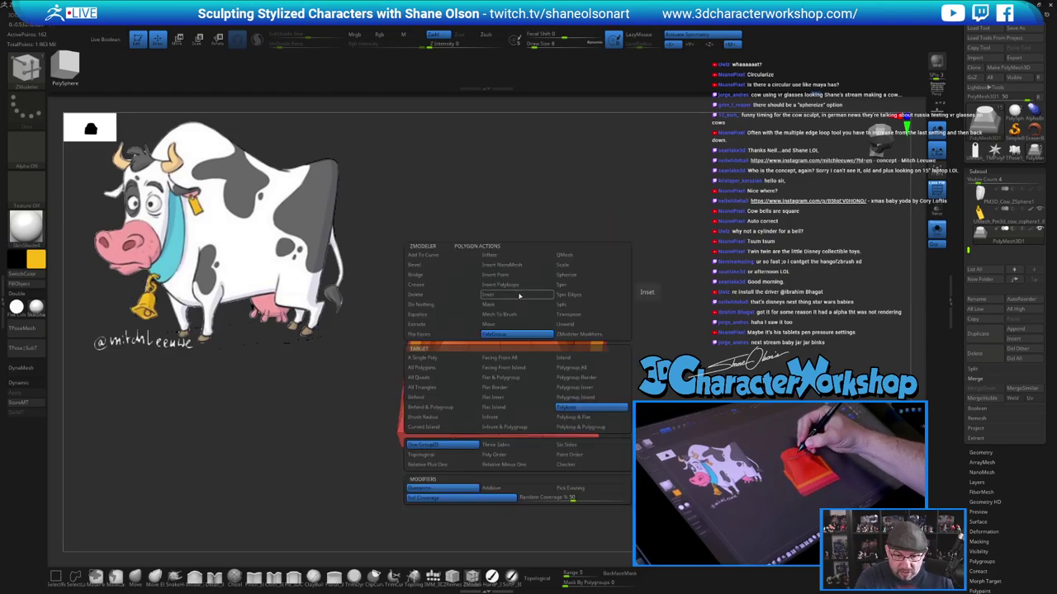
{"action": "key", "text": "space"}
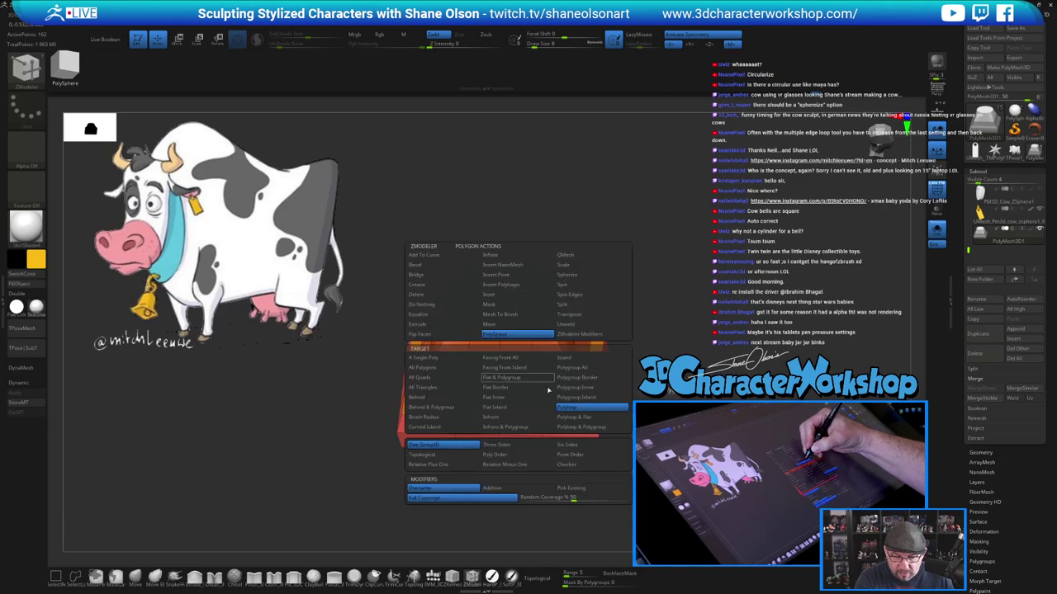
{"action": "left_click", "coordinate": [519, 405]}
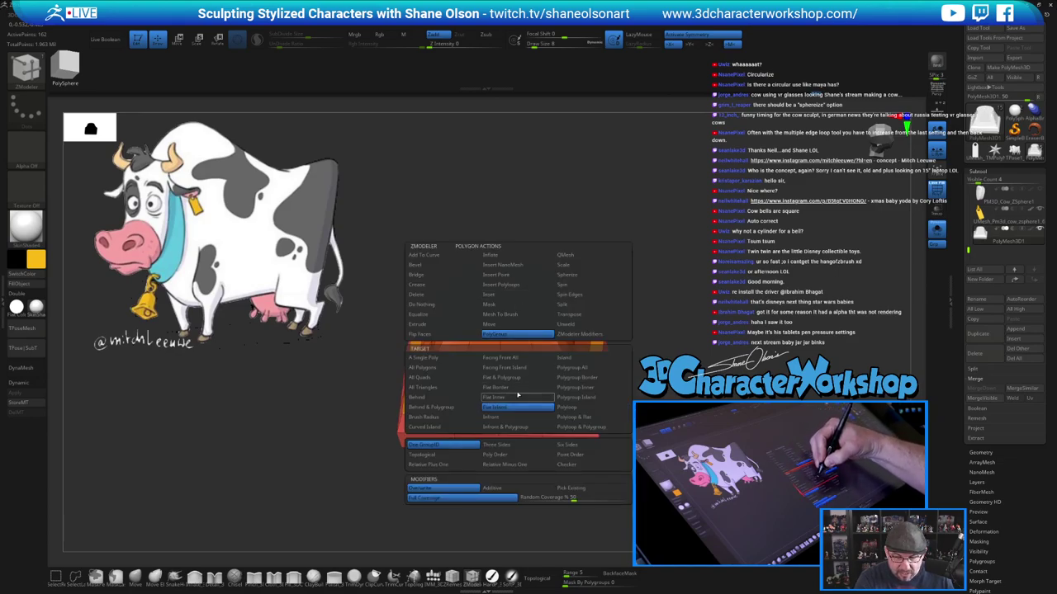
{"action": "left_click_drag", "start_coordinate": [567, 212], "coordinate": [536, 272]}
{"action": "left_click", "coordinate": [515, 317]}
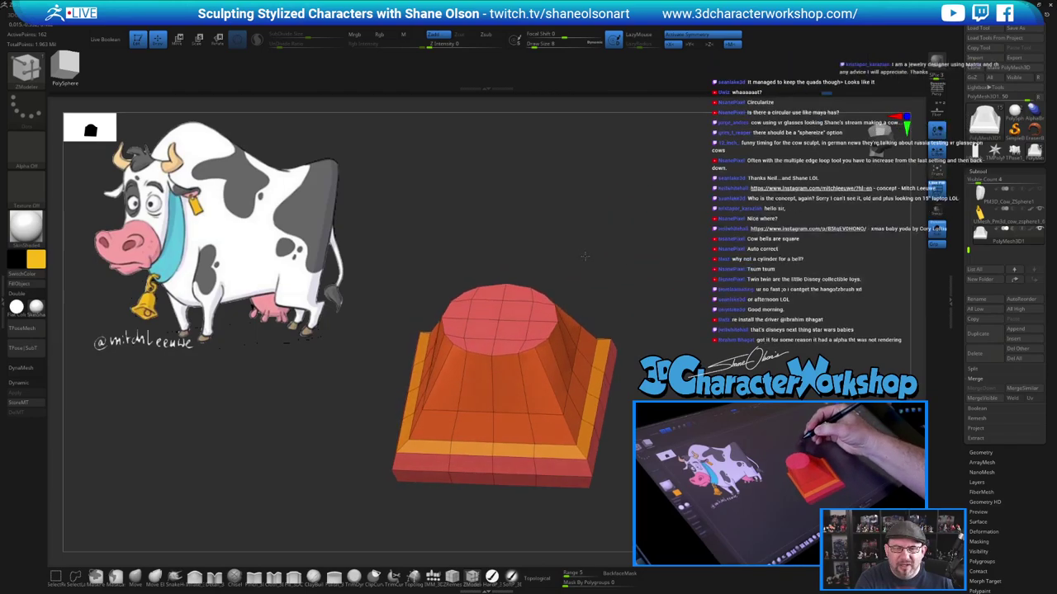
{"action": "left_click_drag", "start_coordinate": [585, 254], "coordinate": [594, 242], "text": "alt"}
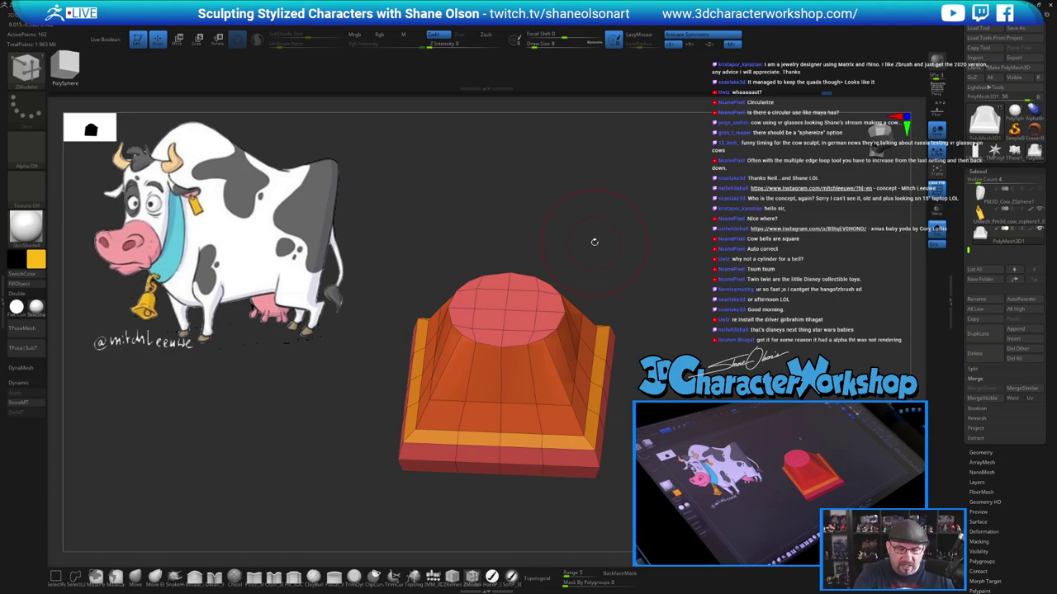
{"action": "key", "text": "space"}
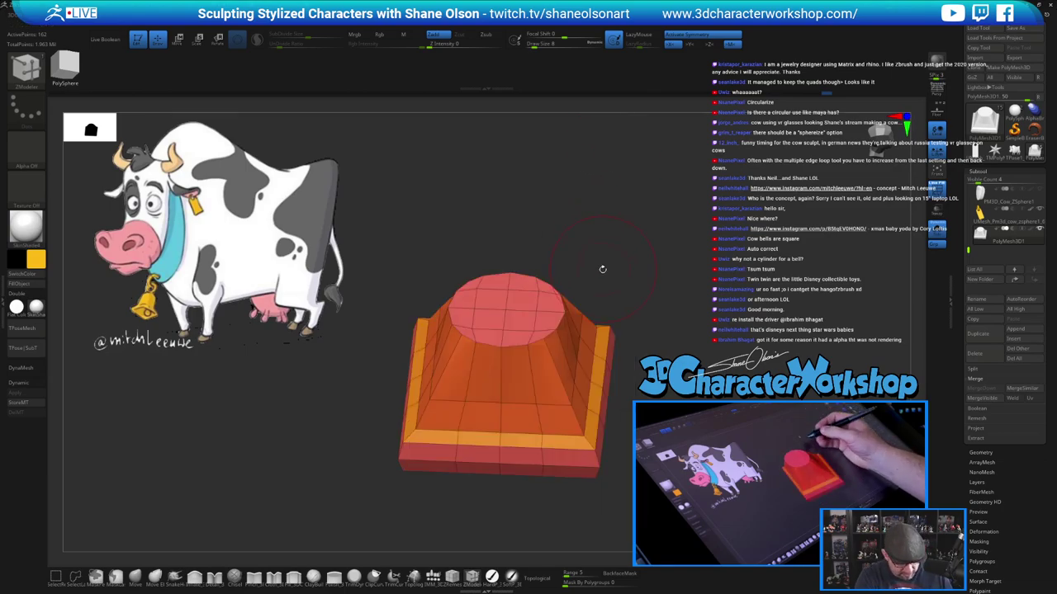
{"action": "key", "text": "b"}
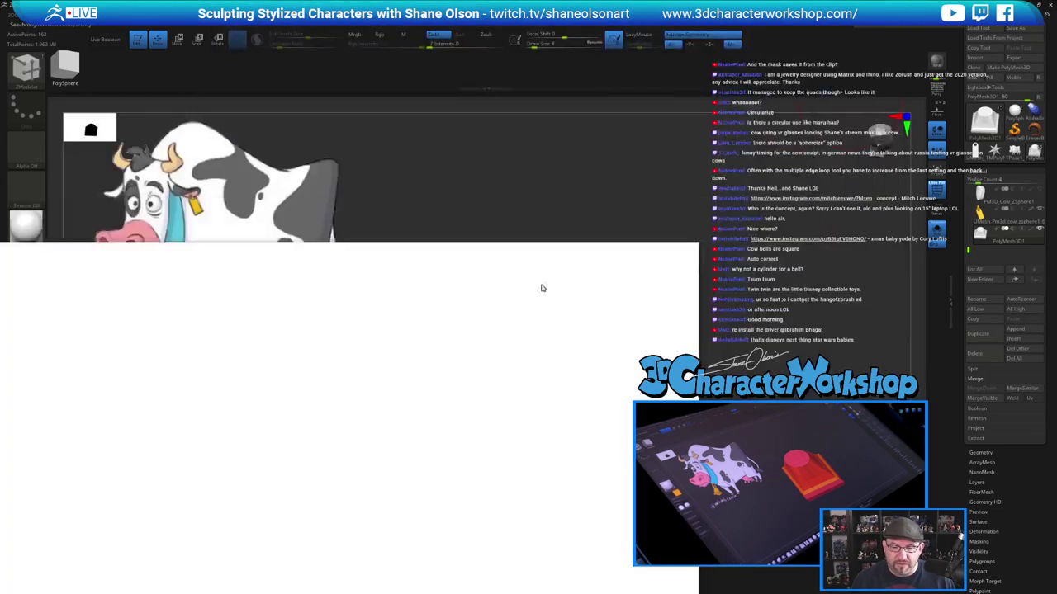
Switch to the web browser and search Google for "zbrush live"
{"action": "left_click_drag", "start_coordinate": [540, 288], "coordinate": [619, 177]}
{"action": "left_click", "coordinate": [737, 172]}
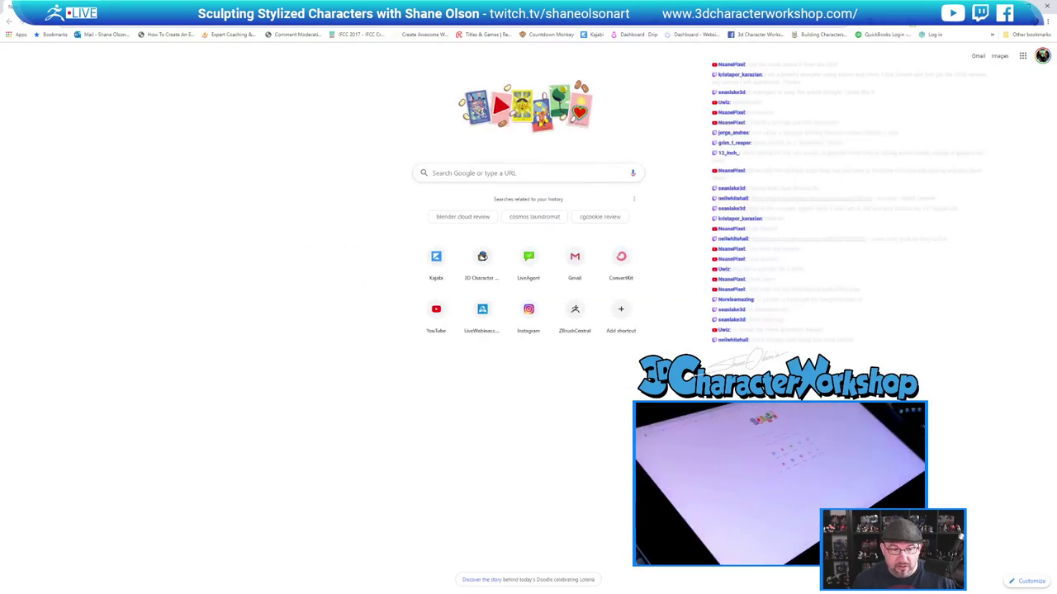
{"action": "type", "text": "zbrush"}
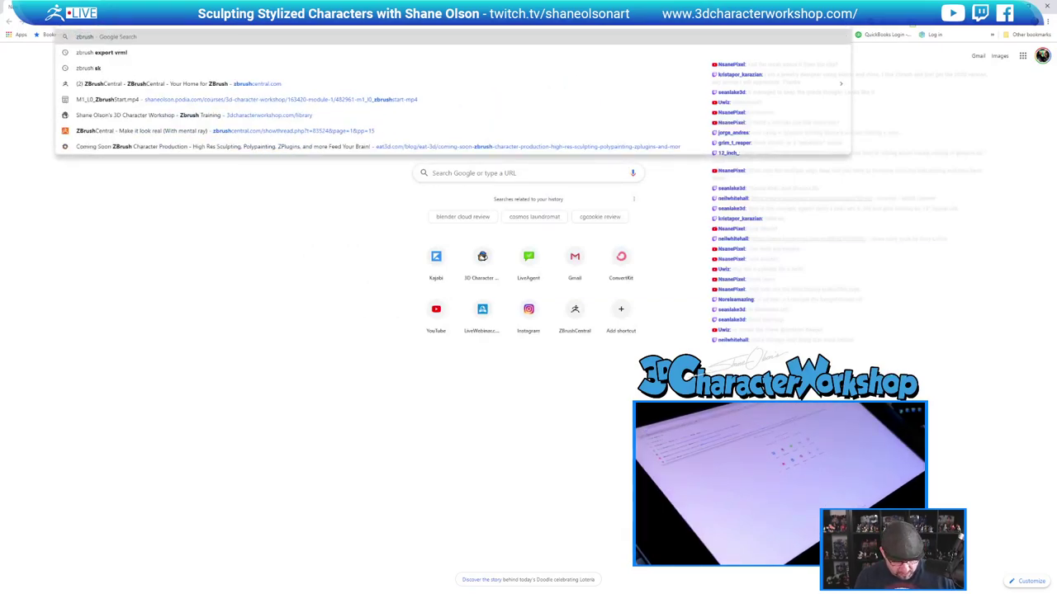
{"action": "type", "text": " live"}
{"action": "key", "text": "BackSpace"}
{"action": "key", "text": "Return"}
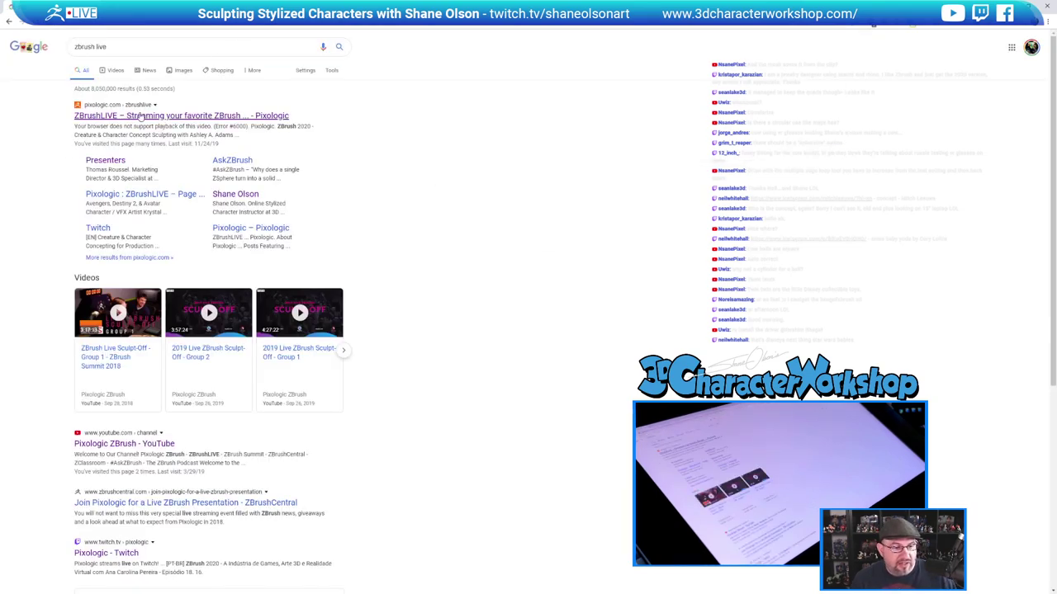
Open Pixologic's ZBrushLIVE site and browse its list of presenters
{"action": "left_click", "coordinate": [142, 117]}
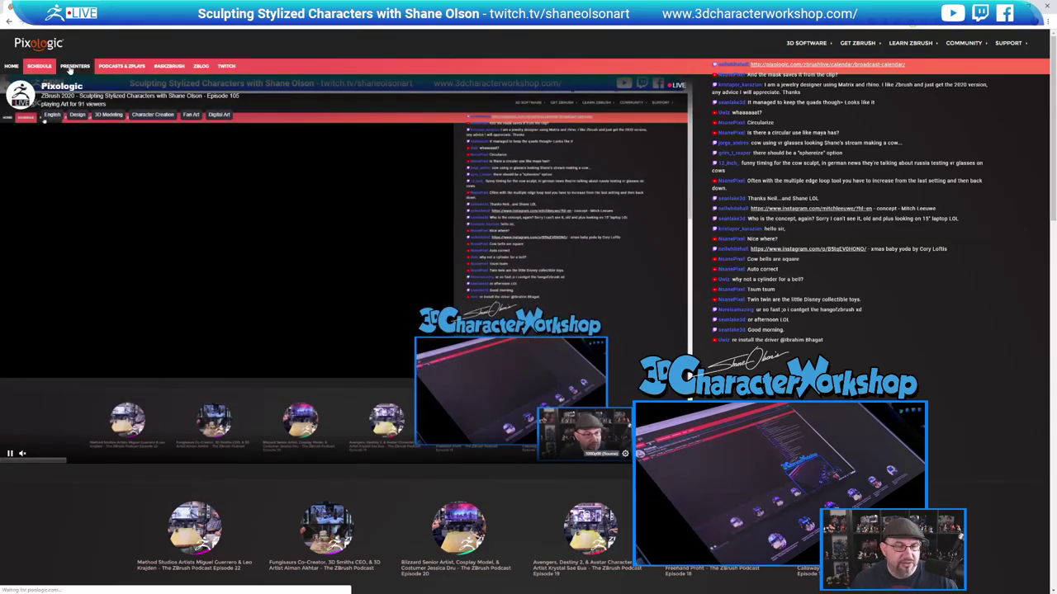
{"action": "left_click", "coordinate": [73, 66]}
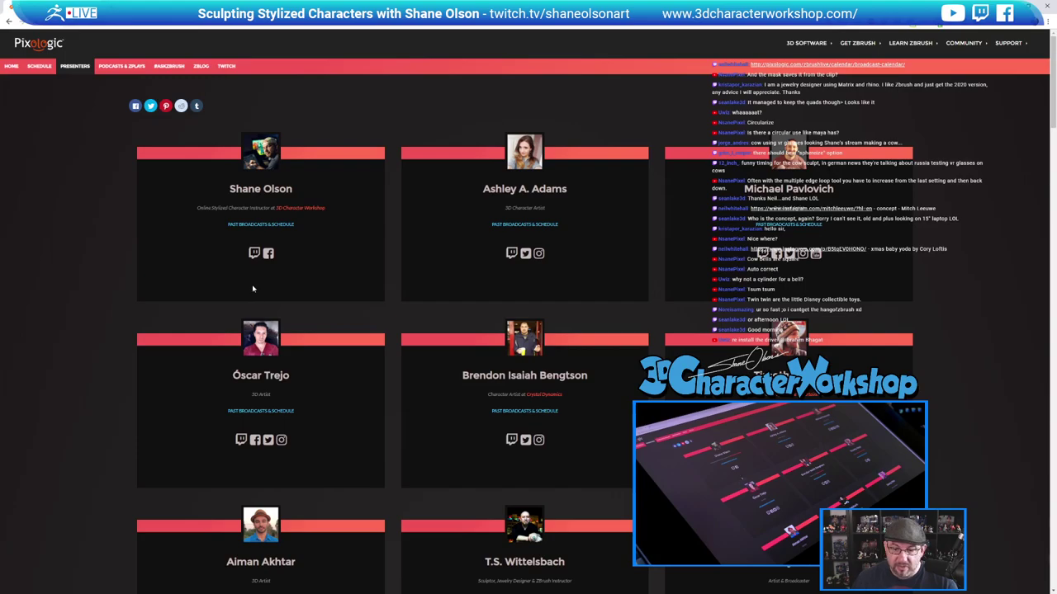
{"action": "scroll", "coordinate": [487, 279], "scroll_direction": "down", "scroll_amount": 4}
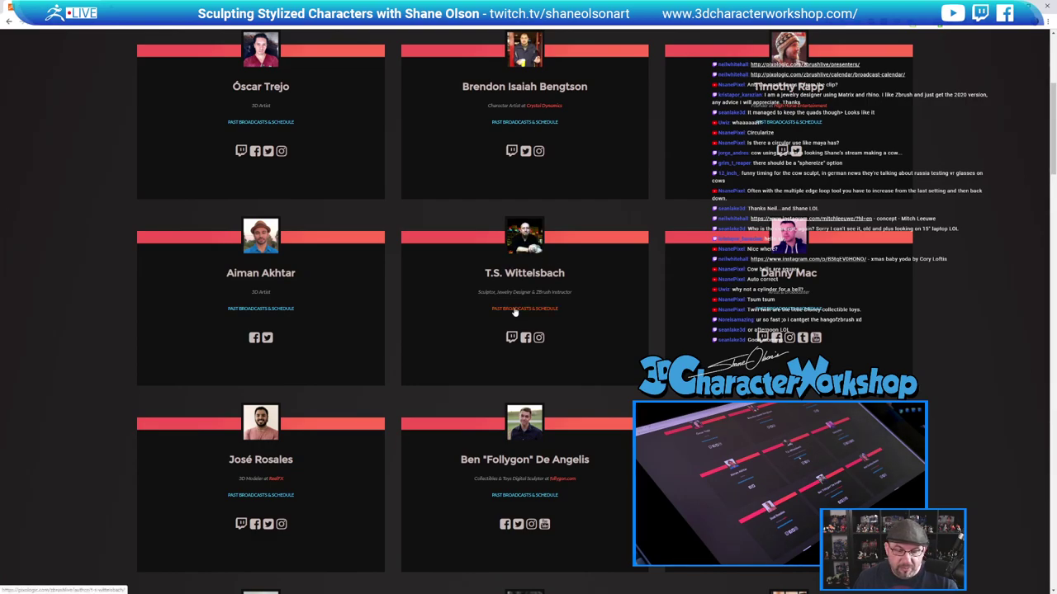
Open the past broadcasts and schedule of the sculptor, jewelry designer and ZBrush instructor, and look through the bio and featured posts
{"action": "left_click", "coordinate": [527, 310]}
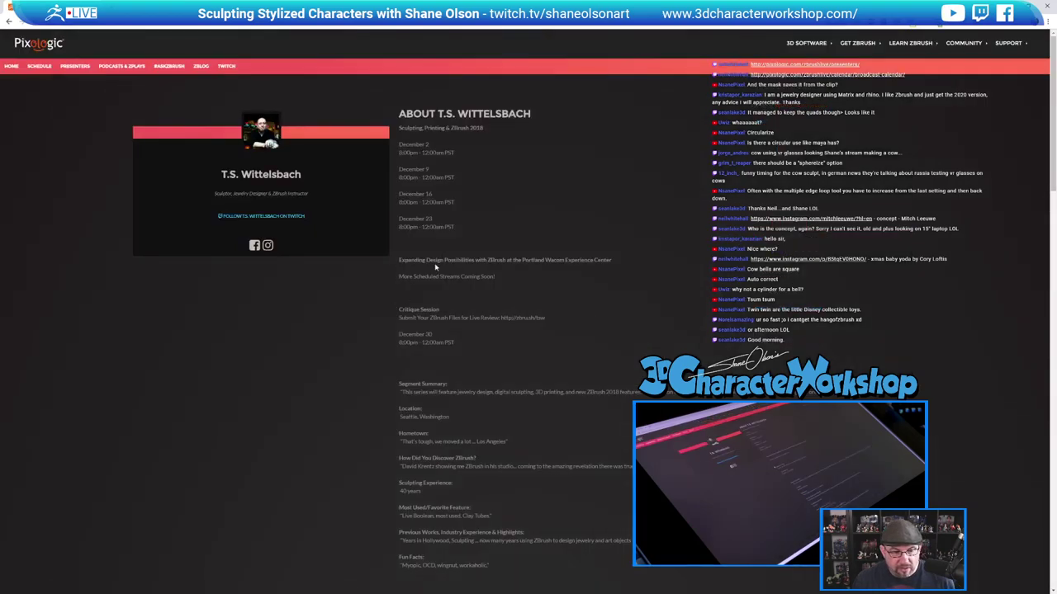
{"action": "scroll", "coordinate": [451, 234], "scroll_direction": "down", "scroll_amount": 8}
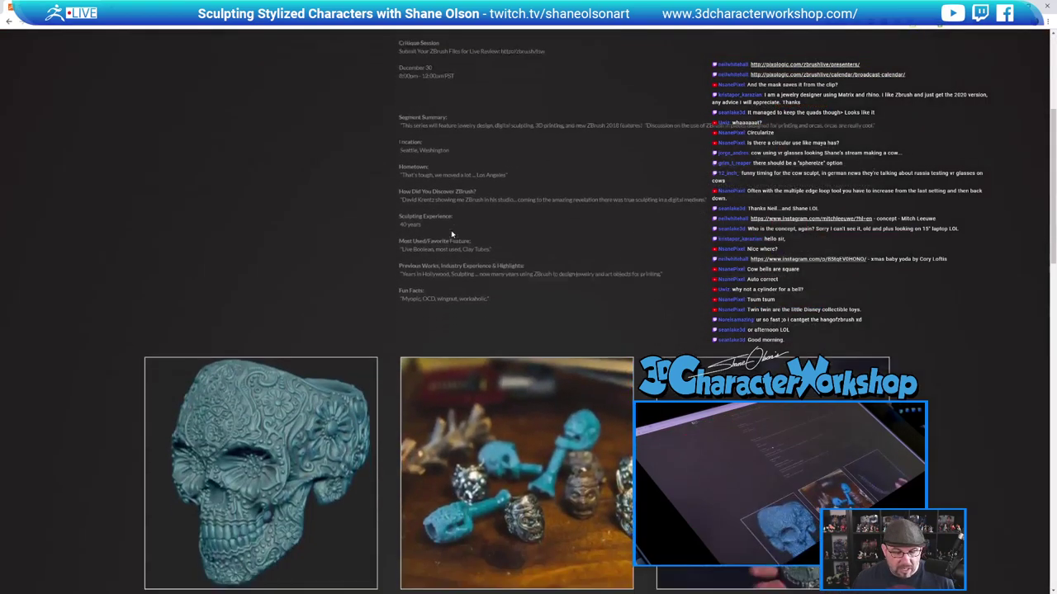
{"action": "scroll", "coordinate": [392, 237], "scroll_direction": "down", "scroll_amount": 2}
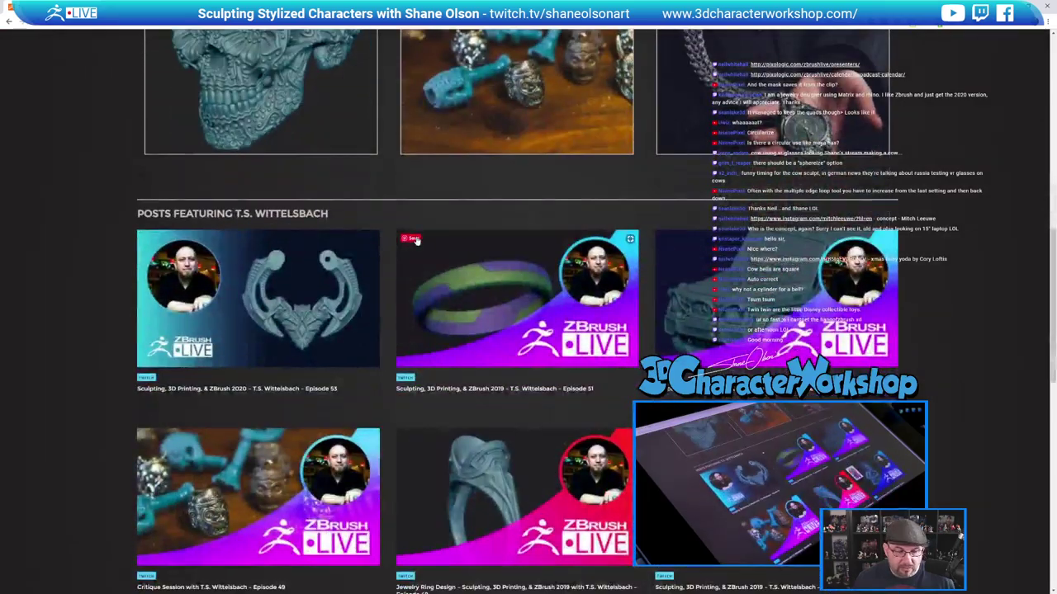
{"action": "scroll", "coordinate": [417, 239], "scroll_direction": "down", "scroll_amount": 4}
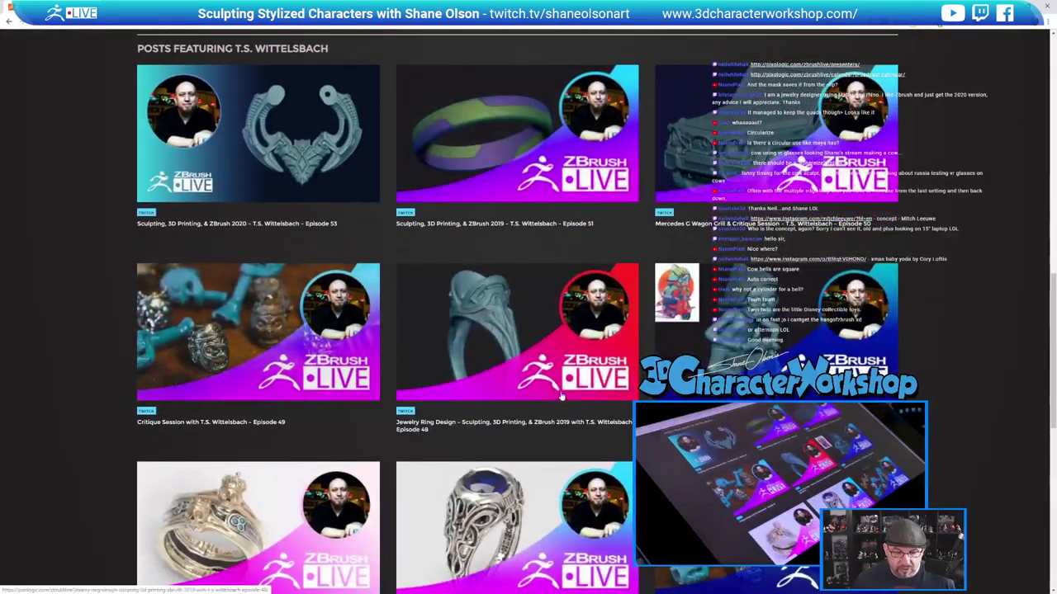
{"action": "scroll", "coordinate": [542, 349], "scroll_direction": "down", "scroll_amount": 2}
{"action": "scroll", "coordinate": [501, 363], "scroll_direction": "up", "scroll_amount": 4}
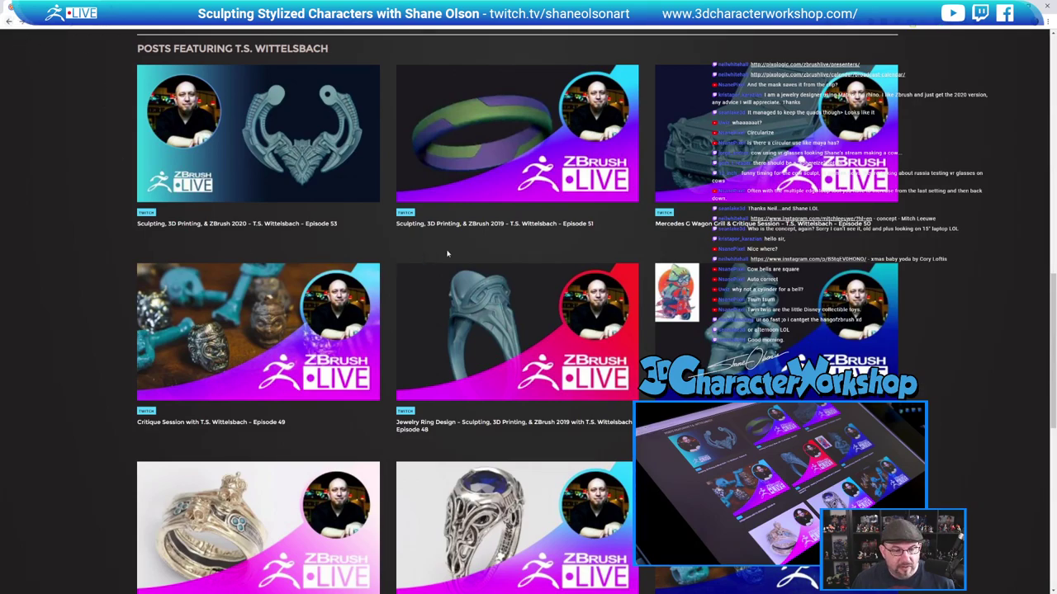
Return to the presenters list and open the past broadcasts and schedule of the 3D Character Workshop instructor
{"action": "key", "text": "alt+Left"}
{"action": "scroll", "coordinate": [409, 330], "scroll_direction": "up", "scroll_amount": 5}
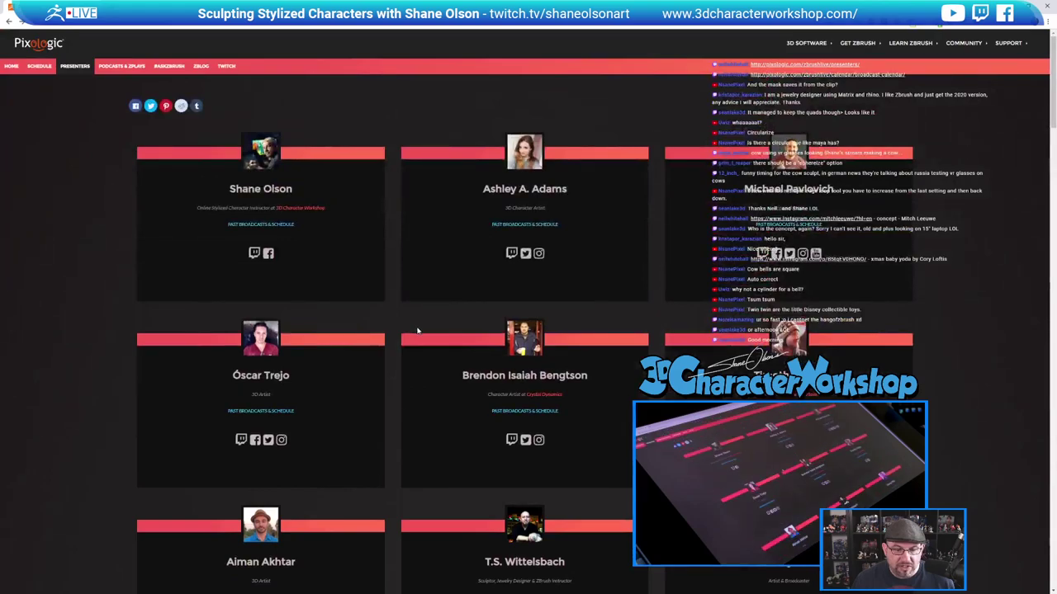
{"action": "left_click", "coordinate": [244, 230]}
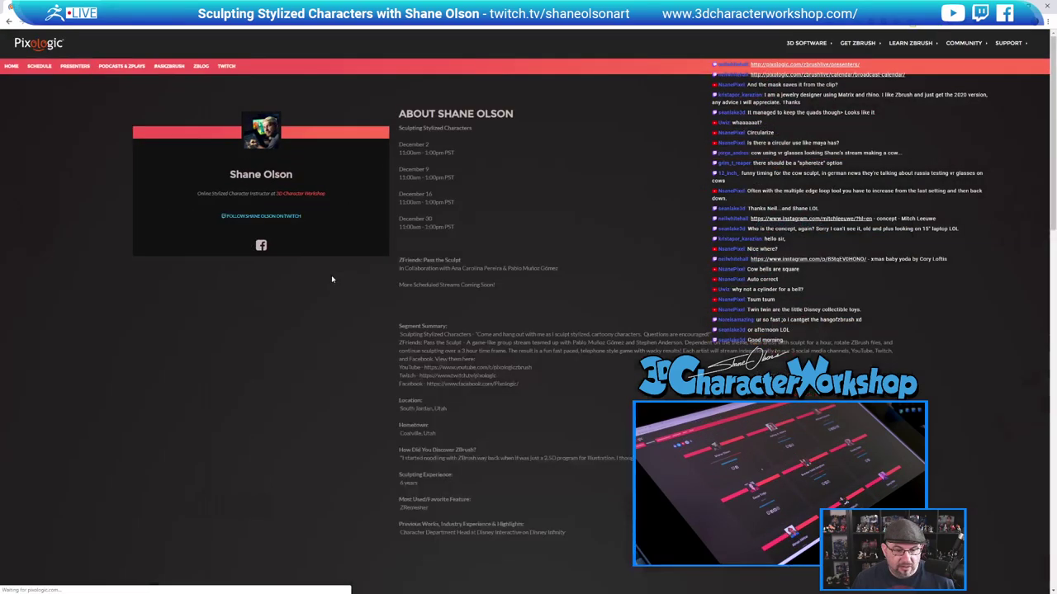
Look through the instructor's bio, artwork gallery and featured posts on the presenter page
{"action": "scroll", "coordinate": [646, 236], "scroll_direction": "down", "scroll_amount": 8}
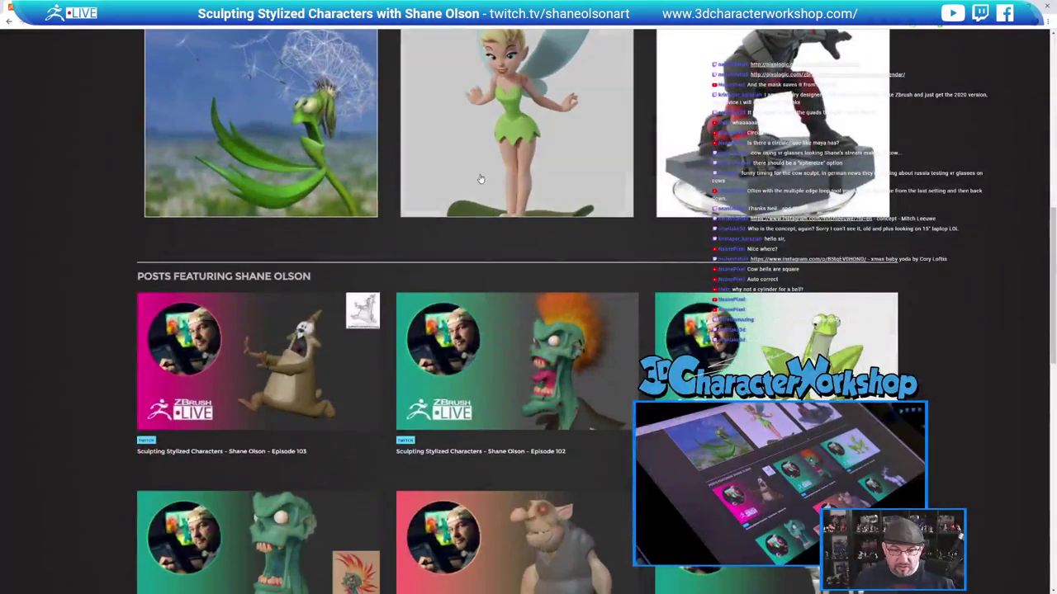
{"action": "scroll", "coordinate": [578, 260], "scroll_direction": "down", "scroll_amount": 3}
{"action": "scroll", "coordinate": [547, 266], "scroll_direction": "down", "scroll_amount": 6}
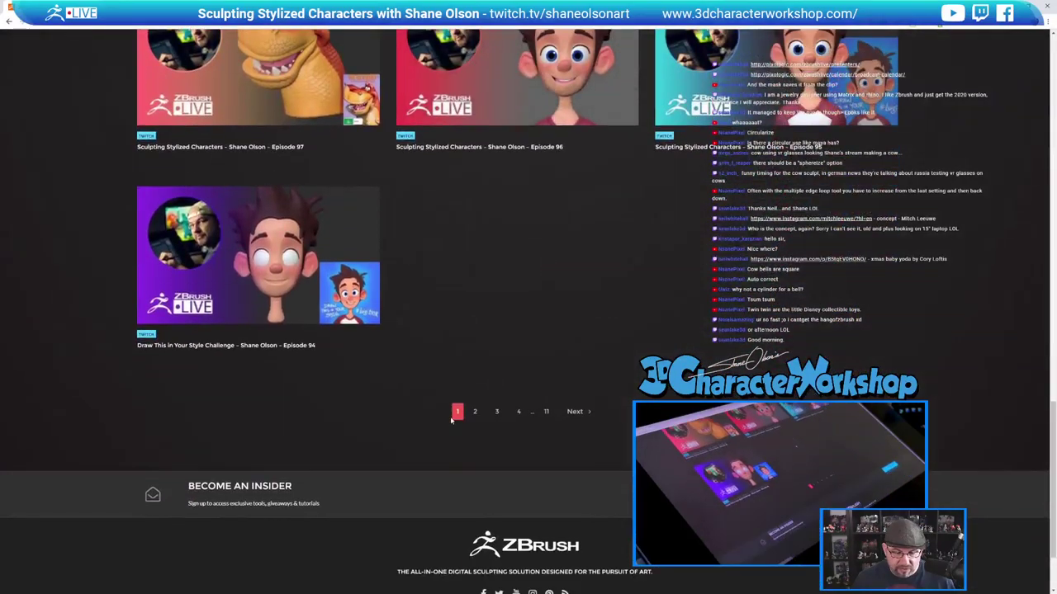
{"action": "scroll", "coordinate": [547, 265], "scroll_direction": "up", "scroll_amount": 6}
{"action": "scroll", "coordinate": [563, 307], "scroll_direction": "up", "scroll_amount": 3}
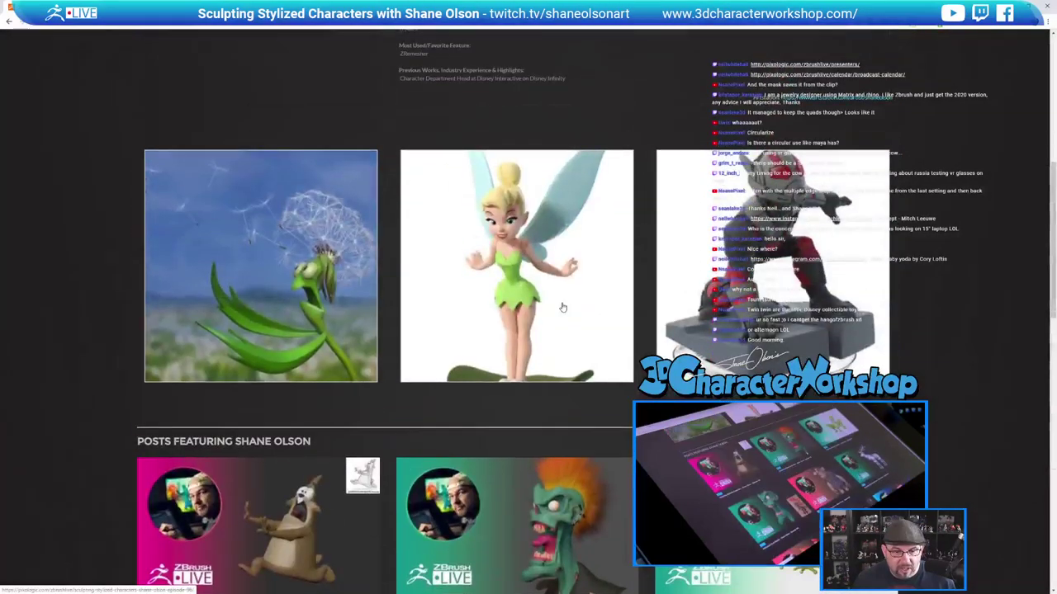
{"action": "scroll", "coordinate": [563, 307], "scroll_direction": "down", "scroll_amount": 2}
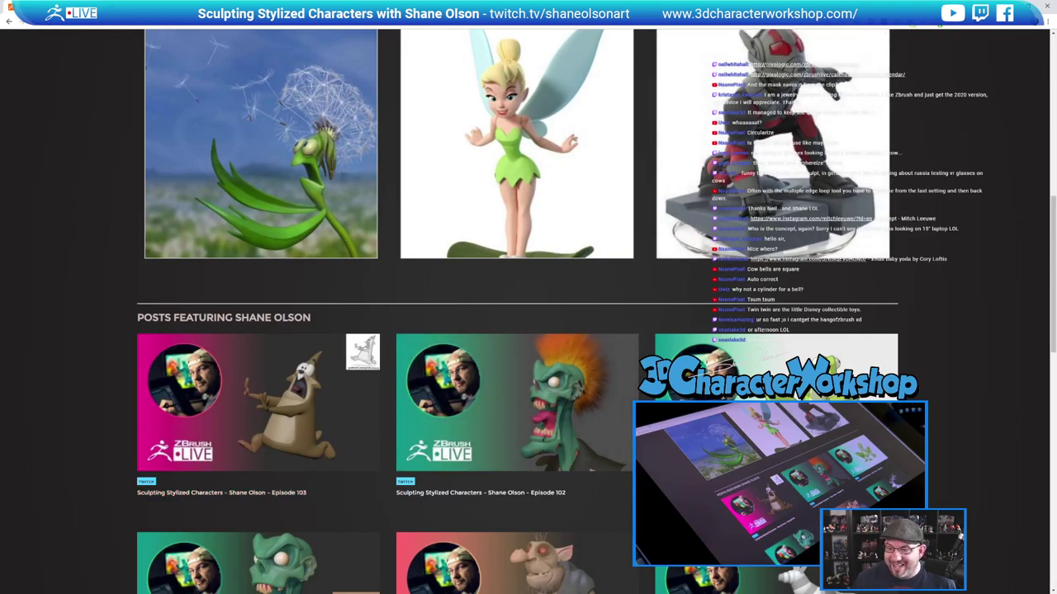
Switch back to ZBrush and examine the cowbell's circular top and lip from the front and from above
{"action": "left_click", "coordinate": [1009, 5]}
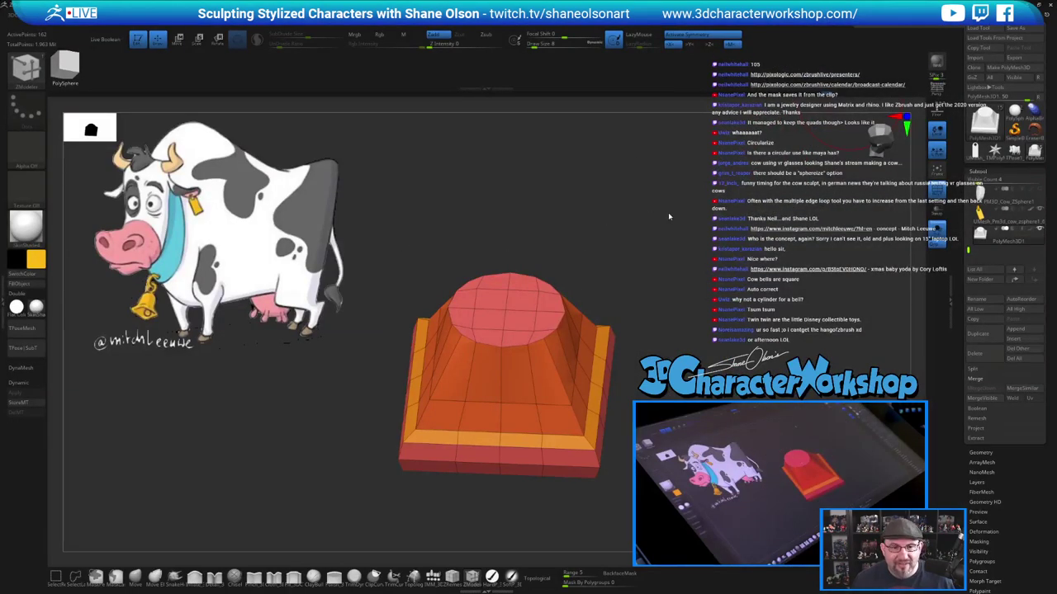
{"action": "mouse_move", "coordinate": [669, 214]}
{"action": "left_mouse_down"}
{"action": "mouse_move", "coordinate": [689, 215]}
{"action": "mouse_move", "coordinate": [669, 214]}
{"action": "left_mouse_up"}
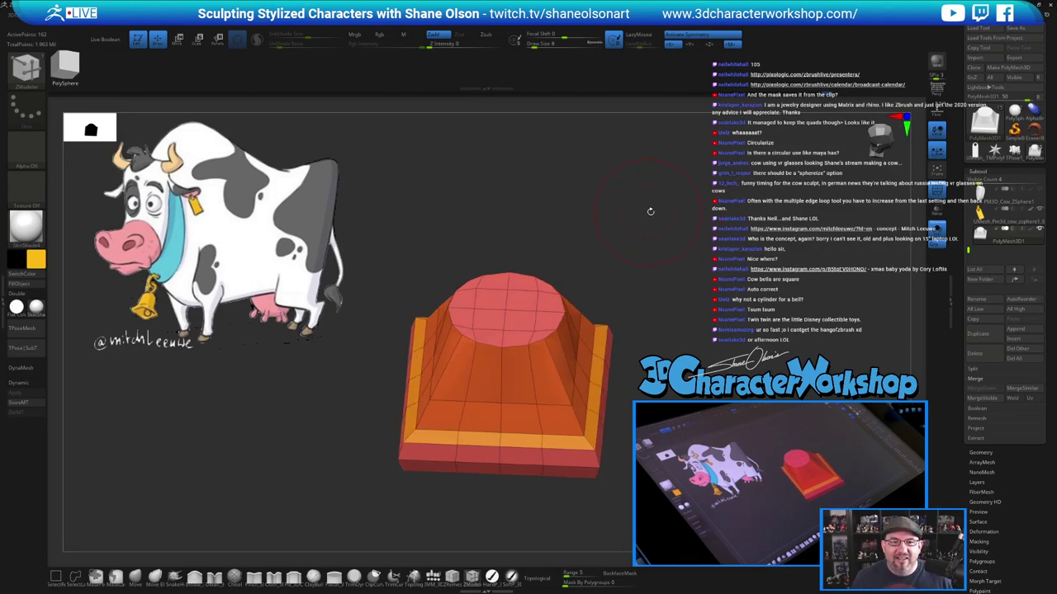
{"action": "left_click_drag", "start_coordinate": [664, 204], "coordinate": [667, 202]}
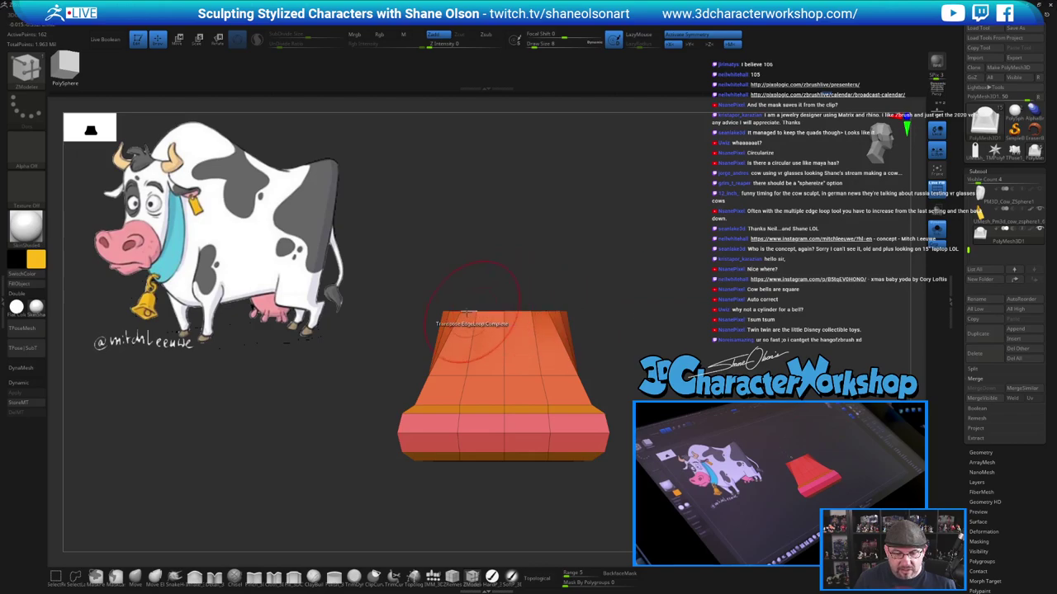
{"action": "left_click_drag", "start_coordinate": [696, 246], "coordinate": [366, 450]}
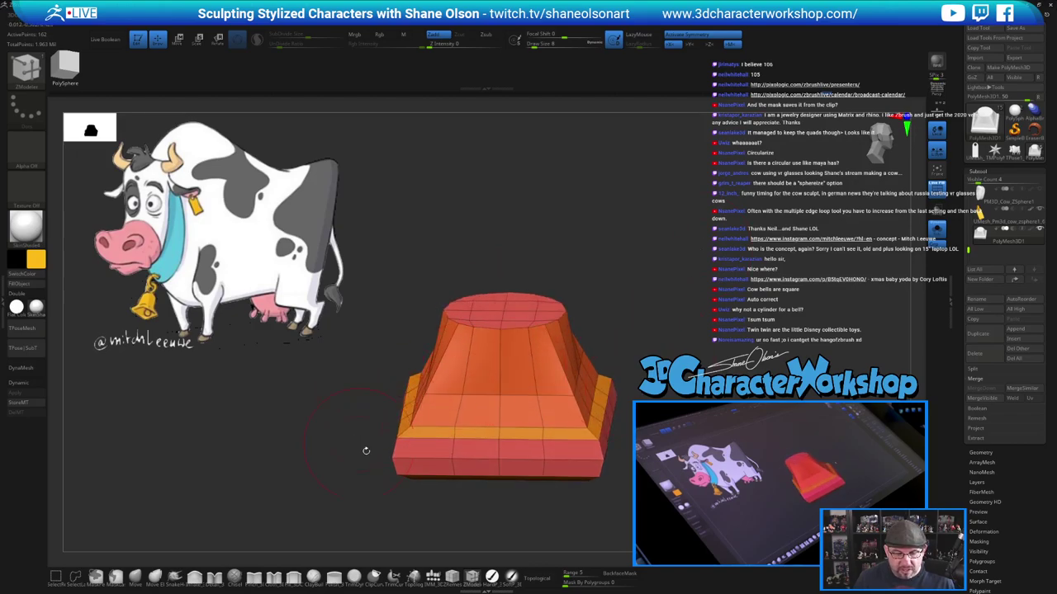
{"action": "left_click_drag", "start_coordinate": [701, 294], "coordinate": [660, 348]}
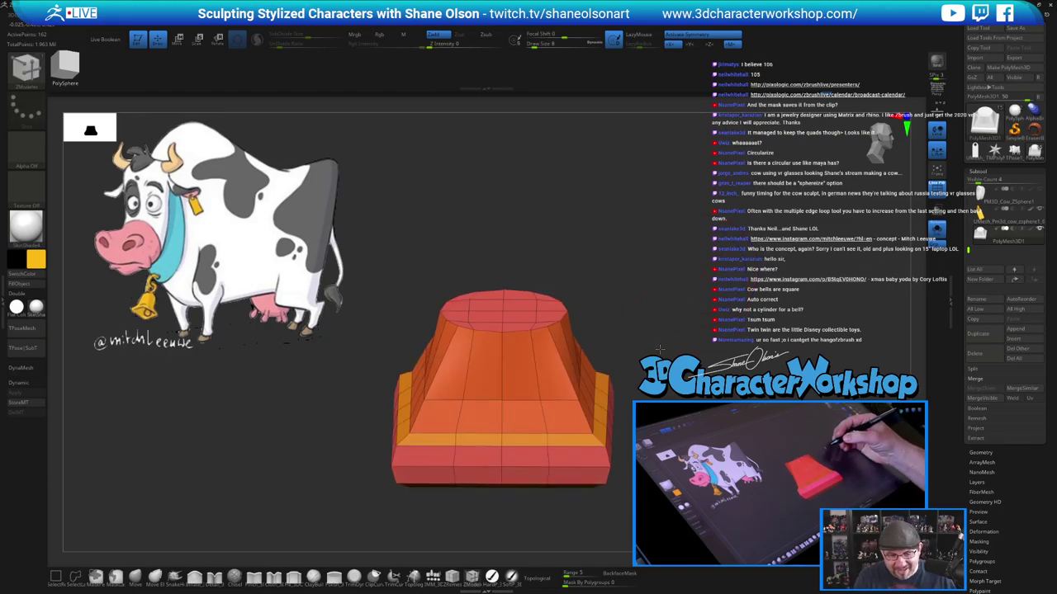
Try to extrude the bell's circular top with the ZModeler polygon action Extrude targeting Polygroup All, and undo it
{"action": "key", "text": "space"}
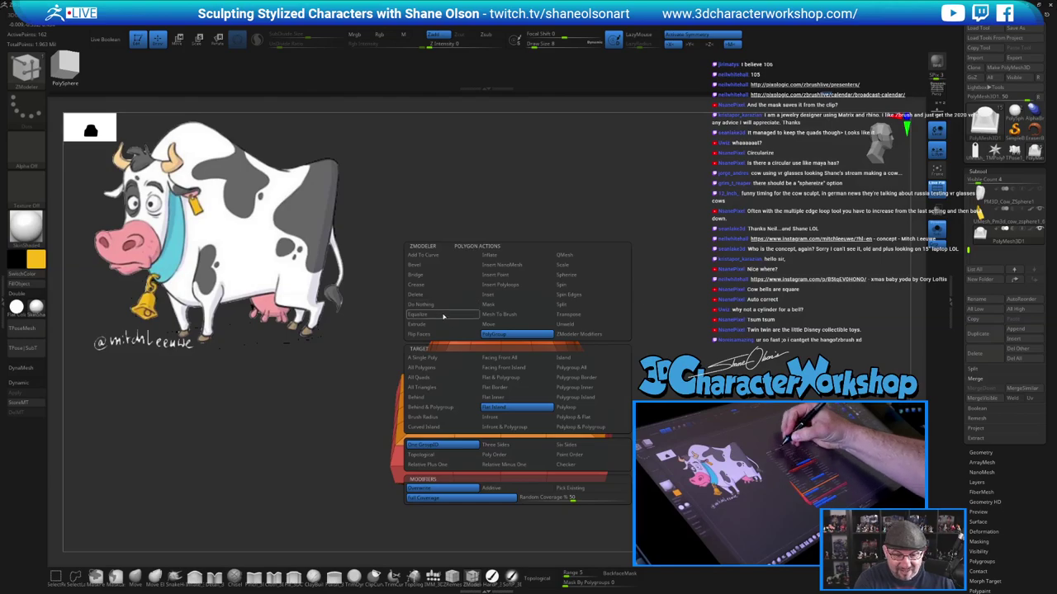
{"action": "left_click", "coordinate": [443, 324]}
{"action": "left_click", "coordinate": [583, 407]}
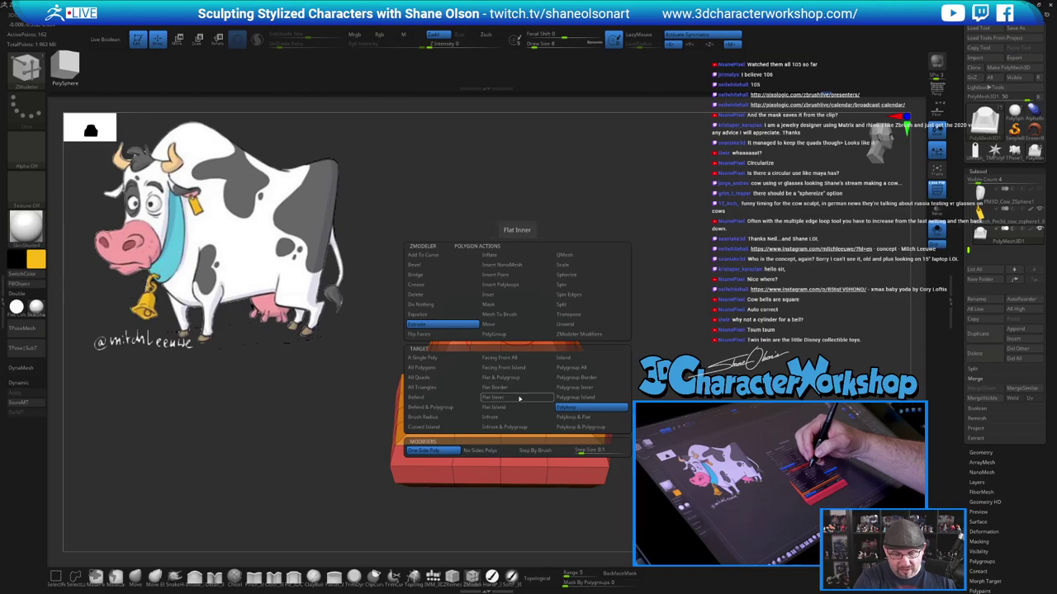
{"action": "left_click", "coordinate": [584, 368]}
{"action": "left_click_drag", "start_coordinate": [524, 310], "coordinate": [526, 278]}
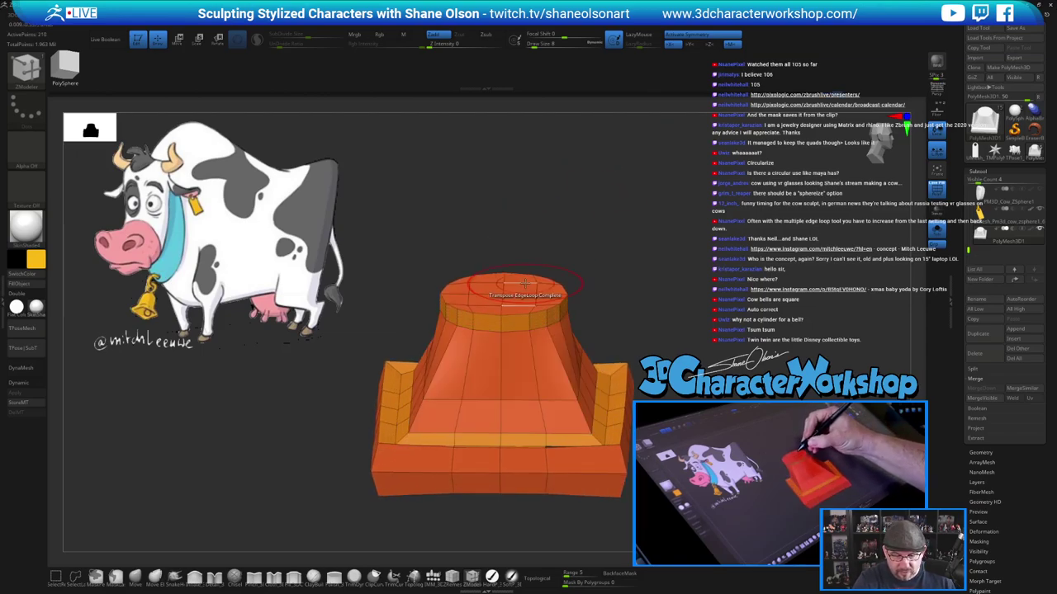
{"action": "key", "text": "ctrl+z"}
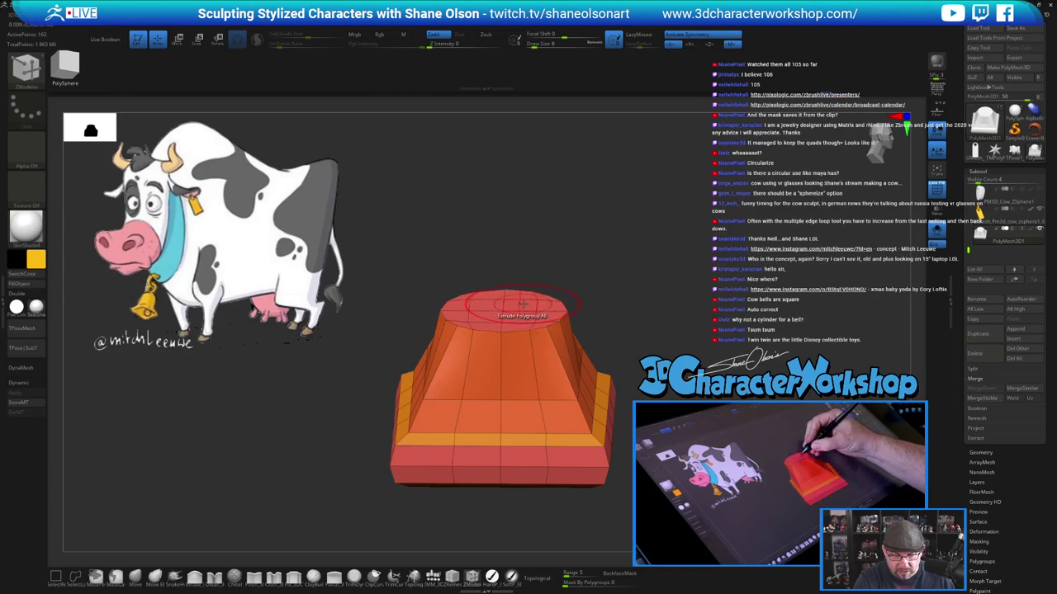
Extrude the bell's circular top upward into a short cylinder with ZModeler, using Flat Island as the target
{"action": "key", "text": "space"}
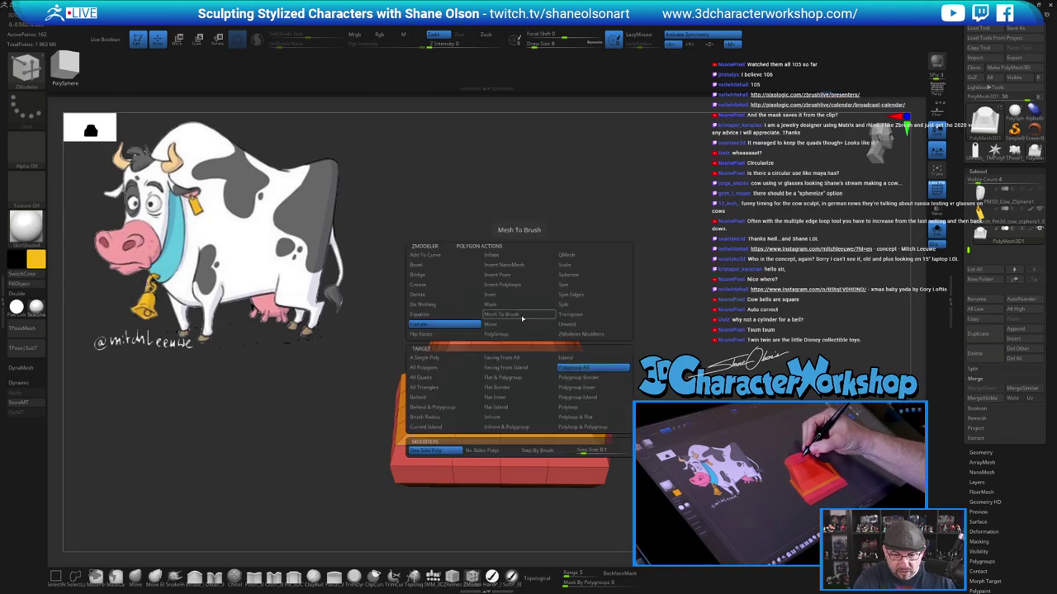
{"action": "left_click", "coordinate": [515, 335]}
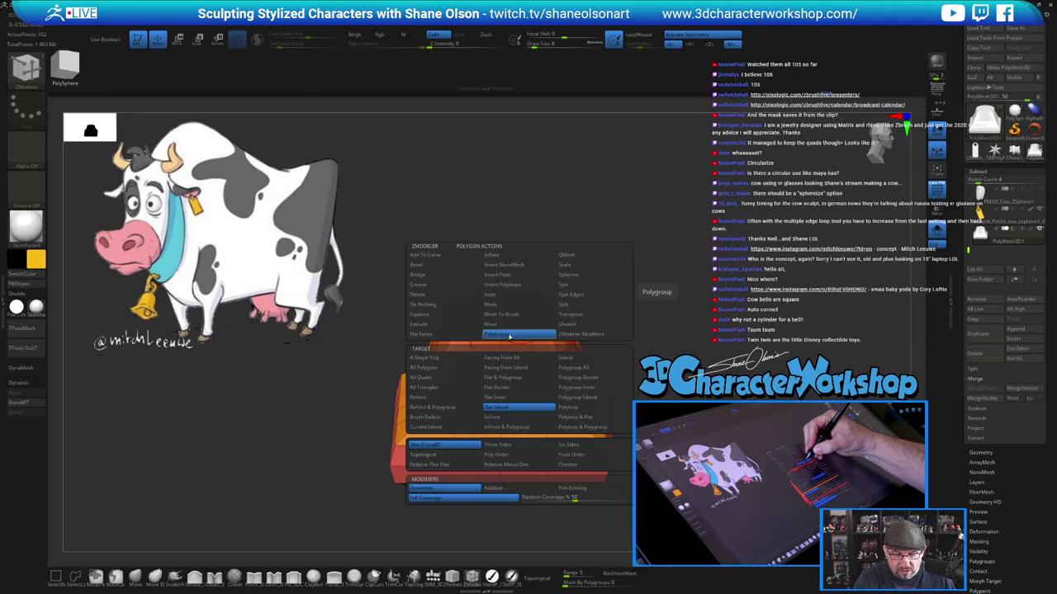
{"action": "left_click", "coordinate": [450, 325]}
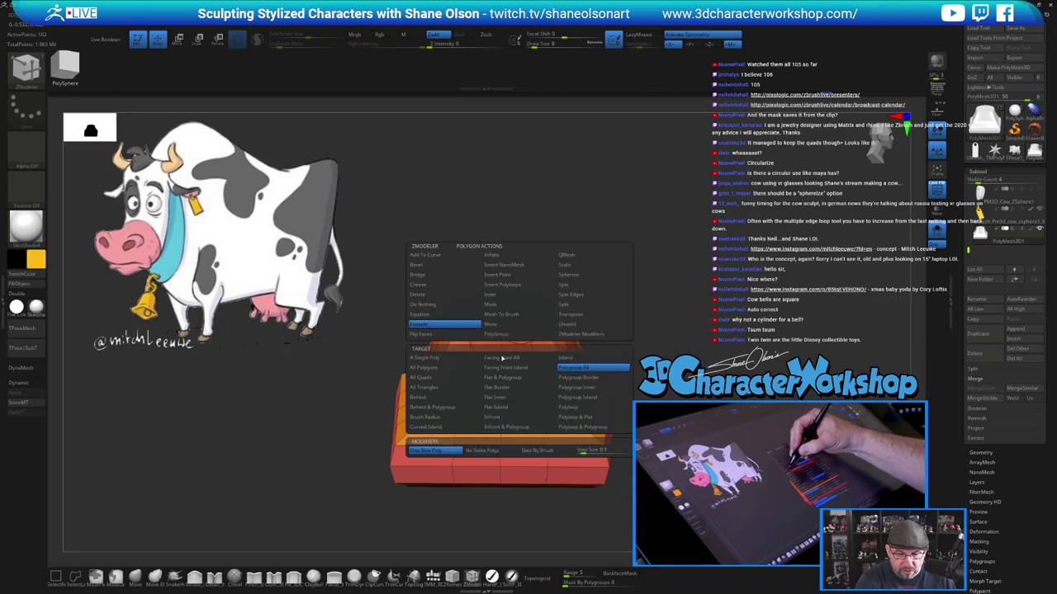
{"action": "left_click", "coordinate": [515, 408]}
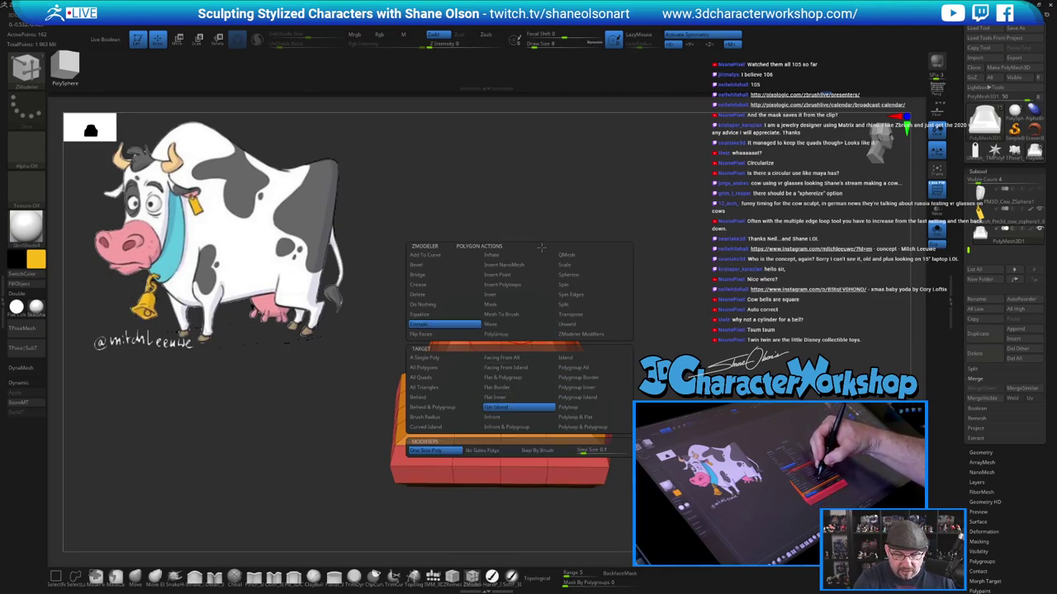
{"action": "left_click_drag", "start_coordinate": [523, 304], "coordinate": [529, 245]}
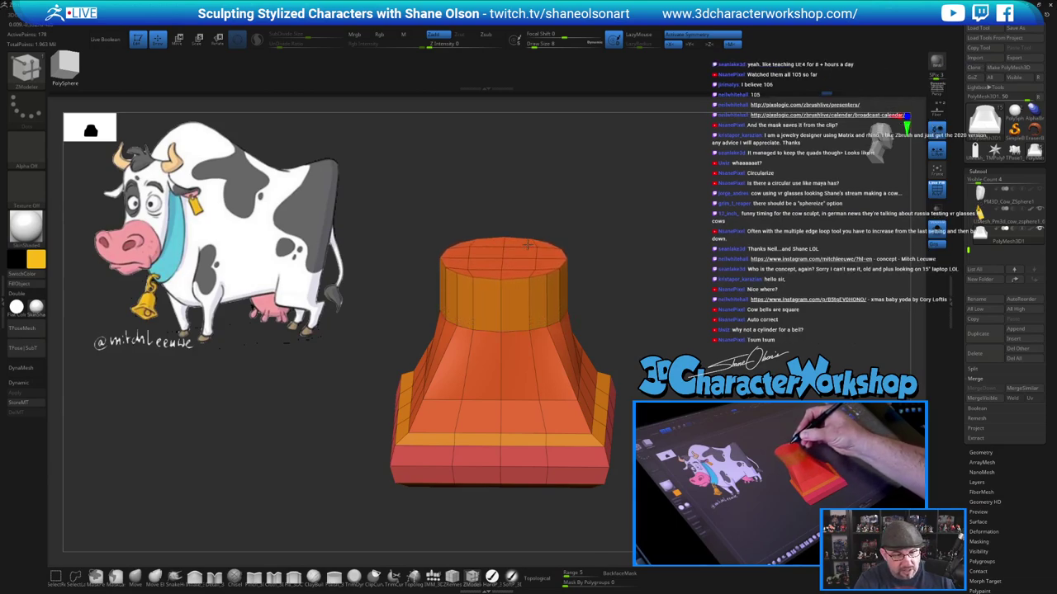
Mask everything below the extruded cylinder's upper end and scale that end down so the section tapers inward
{"action": "mouse_move", "coordinate": [606, 235]}
{"action": "left_mouse_down"}
{"action": "mouse_move", "coordinate": [612, 251]}
{"action": "mouse_move", "coordinate": [606, 232]}
{"action": "left_mouse_up"}
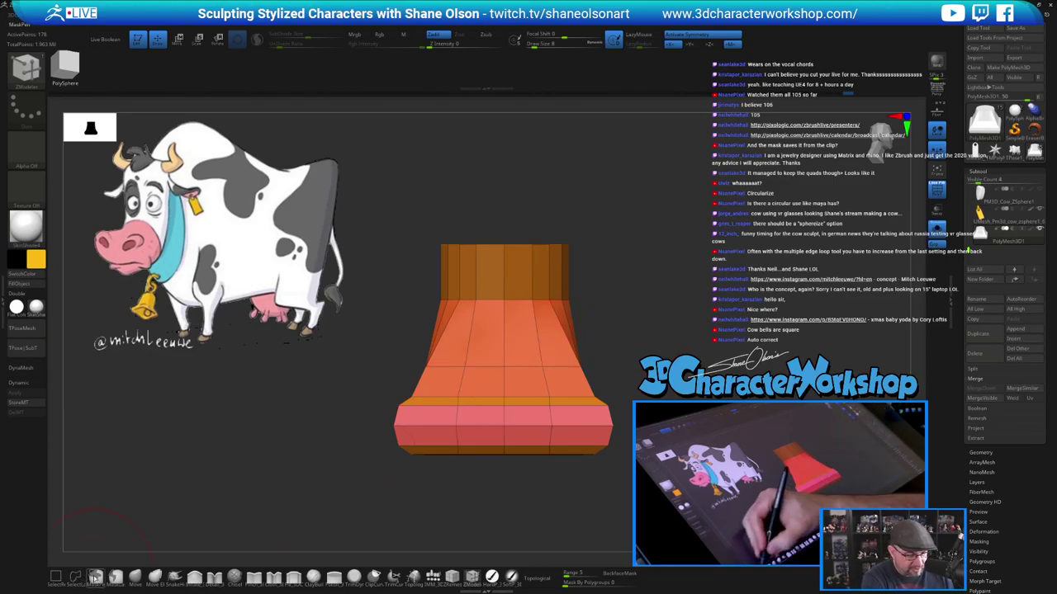
{"action": "left_click_drag", "start_coordinate": [421, 203], "coordinate": [612, 265], "text": "ctrl"}
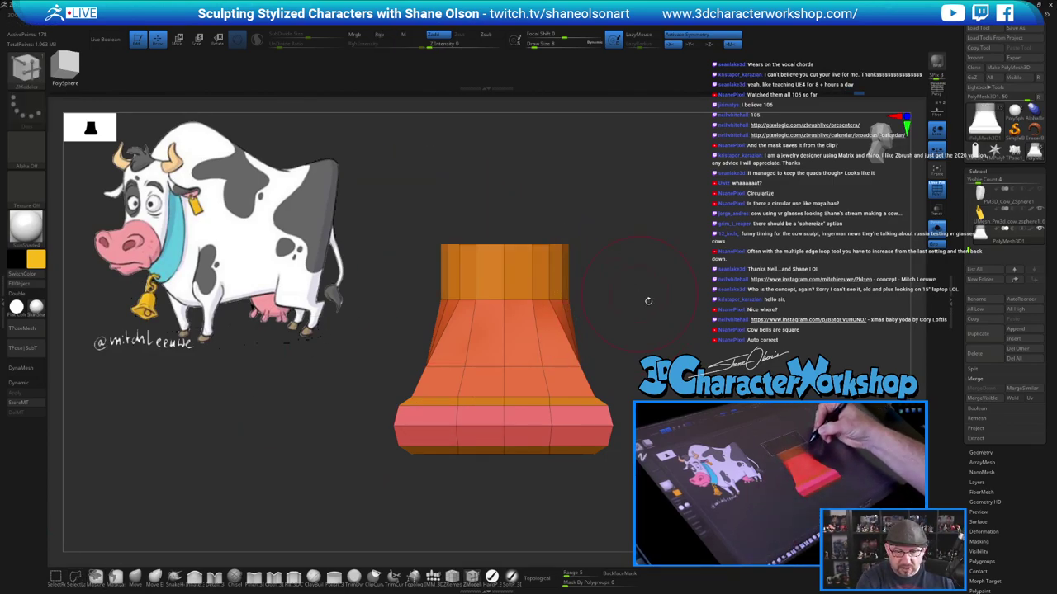
{"action": "left_click_drag", "start_coordinate": [397, 172], "coordinate": [630, 300], "text": "ctrl"}
{"action": "left_click", "coordinate": [633, 298], "text": "ctrl"}
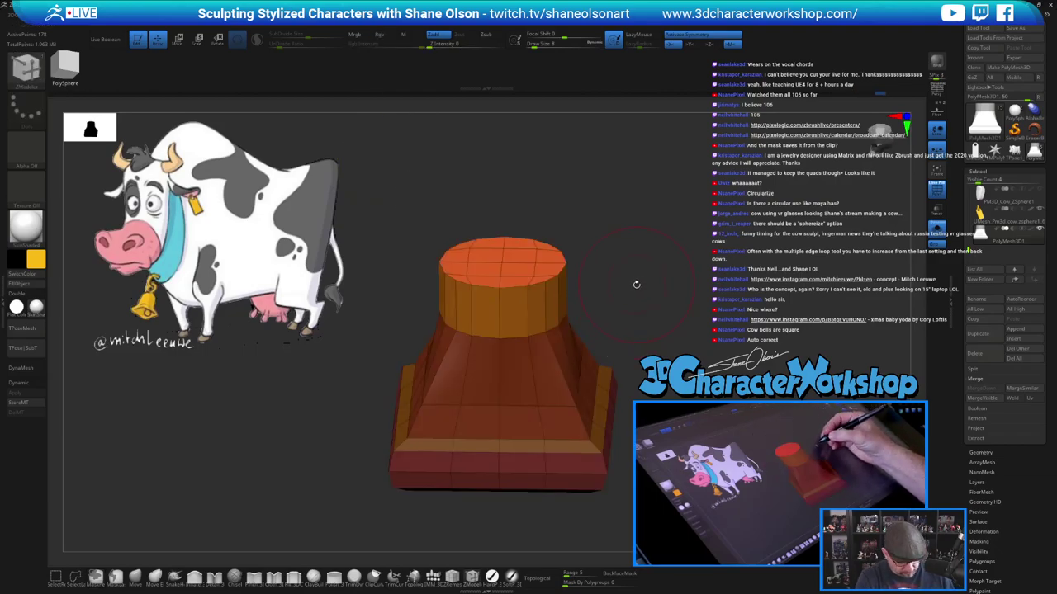
{"action": "key", "text": "w"}
{"action": "left_click", "coordinate": [501, 263]}
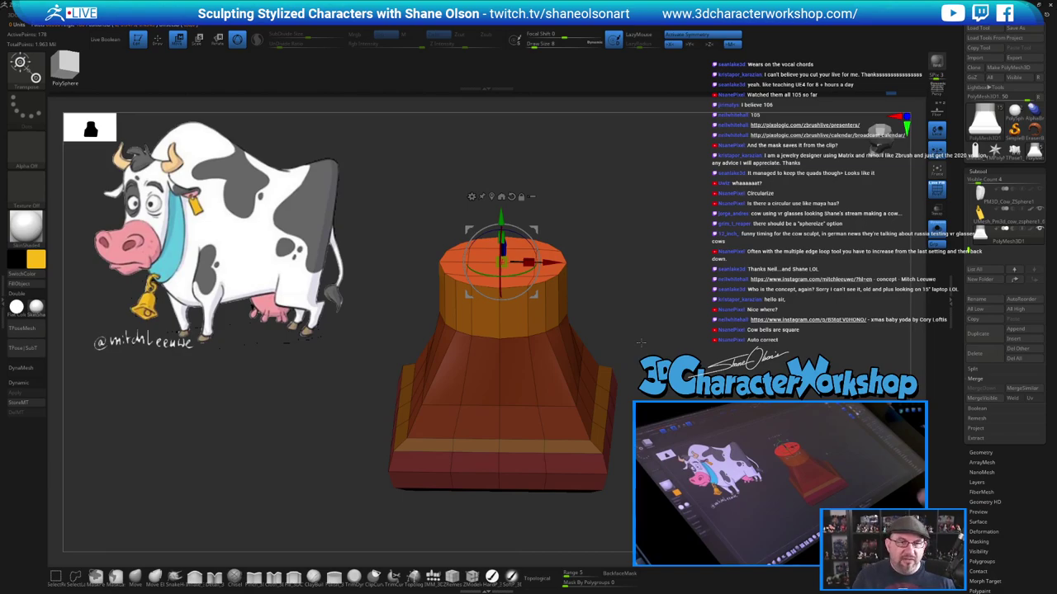
{"action": "left_click_drag", "start_coordinate": [501, 262], "coordinate": [495, 263]}
{"action": "mouse_move", "coordinate": [630, 325]}
{"action": "left_mouse_down"}
{"action": "mouse_move", "coordinate": [633, 289]}
{"action": "mouse_move", "coordinate": [635, 302]}
{"action": "mouse_move", "coordinate": [612, 289]}
{"action": "left_mouse_up"}
Smooth the rim of the bell's top with a brush size of 27 and clear the mask
{"action": "key", "text": "q"}
{"action": "key", "text": "s"}
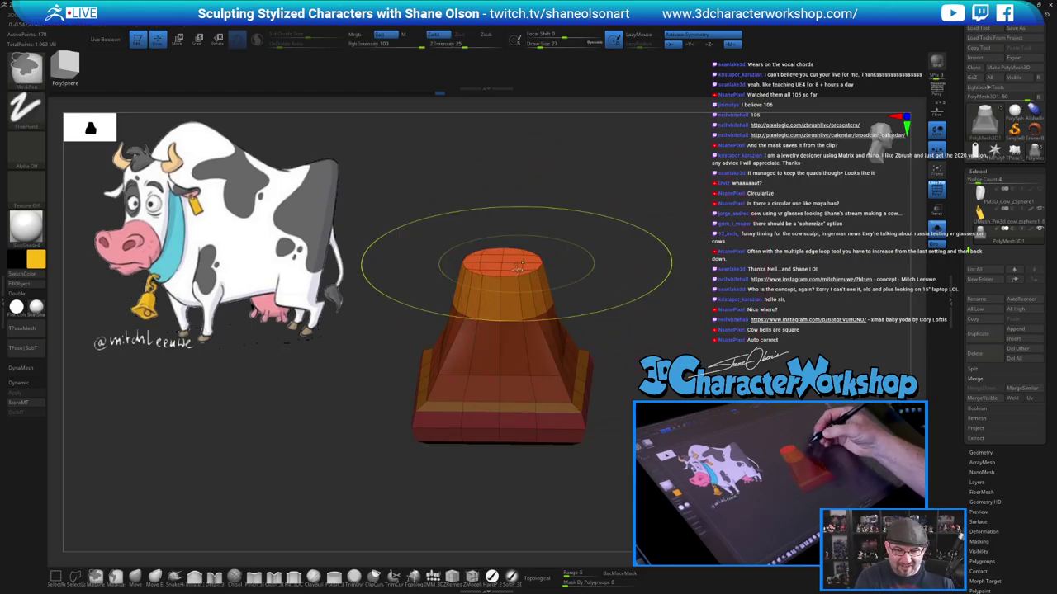
{"action": "left_click_drag", "start_coordinate": [522, 263], "coordinate": [541, 276], "text": "shift"}
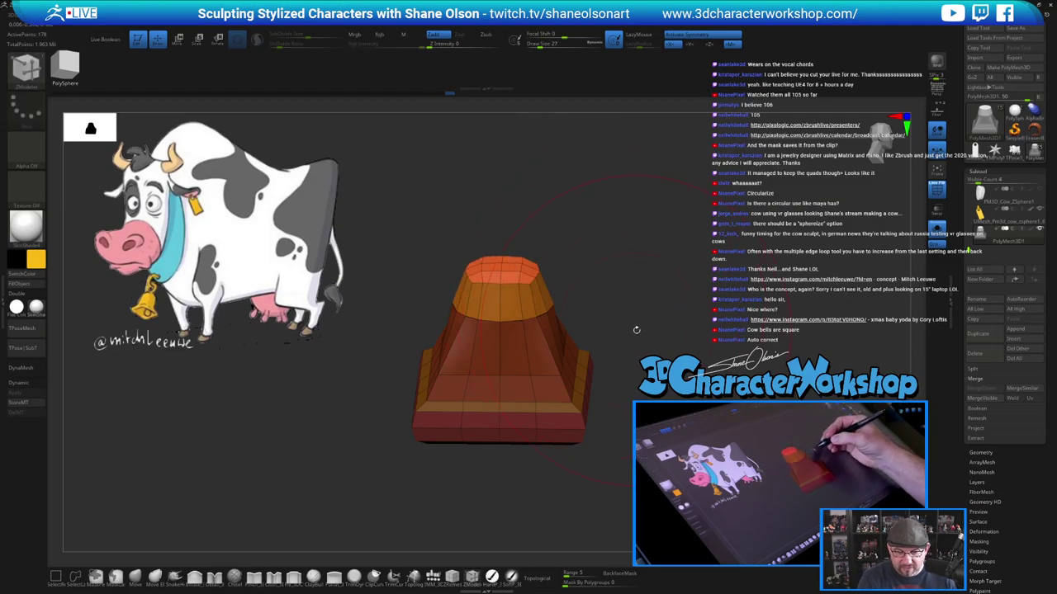
{"action": "left_click_drag", "start_coordinate": [637, 330], "coordinate": [652, 336], "text": "ctrl"}
Turn on dynamic subdivision with the polyframe hidden and lightly smooth the side of the bell's body
{"action": "key", "text": "d"}
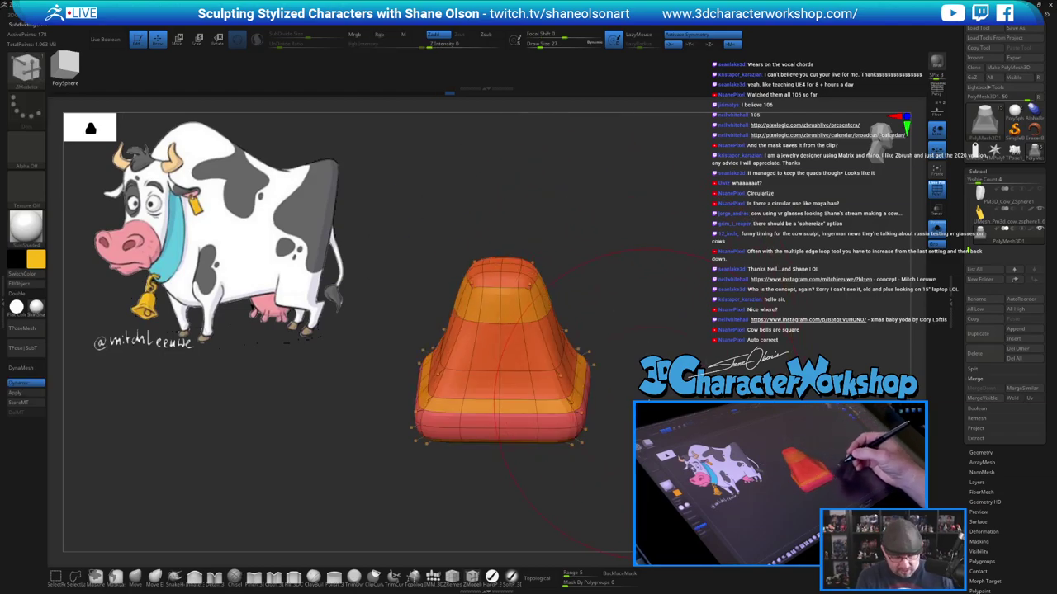
{"action": "key", "text": "shift+f"}
{"action": "mouse_move", "coordinate": [643, 413]}
{"action": "left_mouse_down", "text": "alt"}
{"action": "mouse_move", "coordinate": [628, 388]}
{"action": "mouse_move", "coordinate": [601, 431]}
{"action": "mouse_move", "coordinate": [634, 410]}
{"action": "left_mouse_up", "text": "alt"}
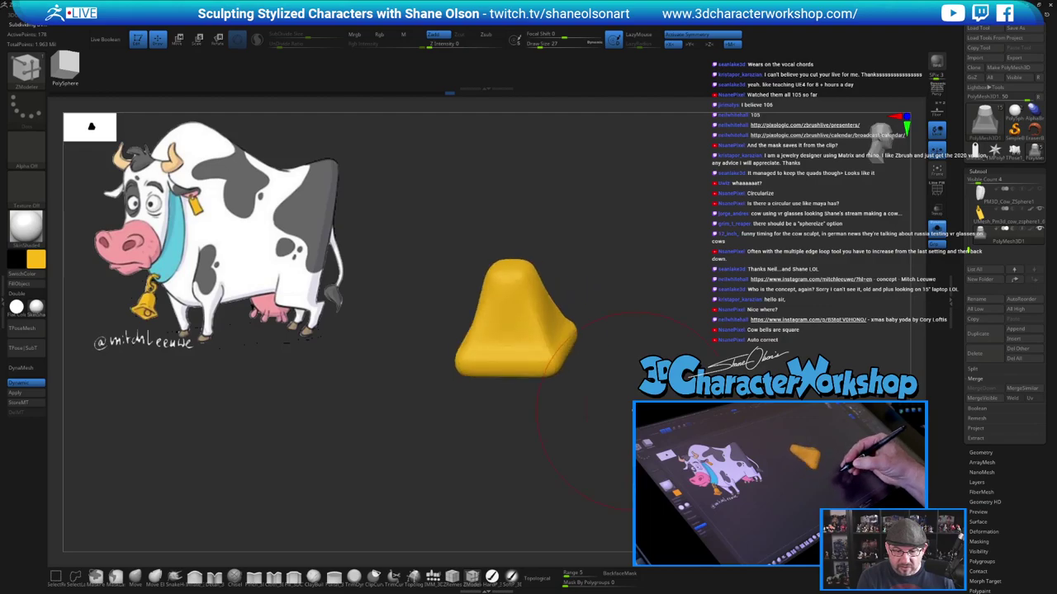
{"action": "key", "text": "shift"}
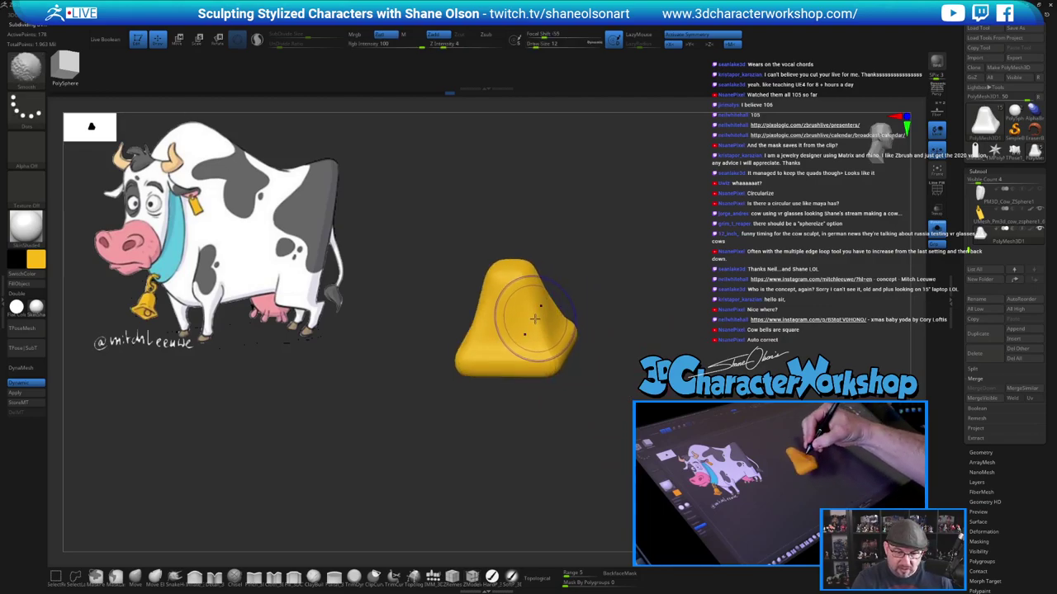
{"action": "left_click_drag", "start_coordinate": [538, 323], "coordinate": [530, 309], "text": "shift"}
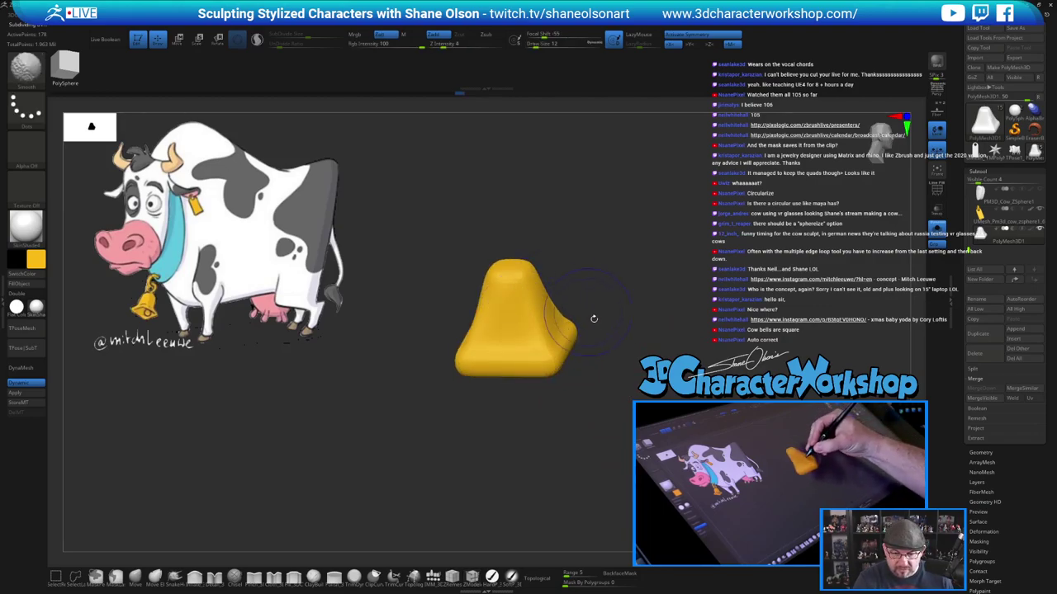
Mask the bell's lower body, scale the top section slightly wider with a blurred mask, and clear the mask
{"action": "mouse_move", "coordinate": [625, 409]}
{"action": "left_mouse_down"}
{"action": "mouse_move", "coordinate": [602, 435]}
{"action": "mouse_move", "coordinate": [632, 419]}
{"action": "mouse_move", "coordinate": [625, 402]}
{"action": "left_mouse_up"}
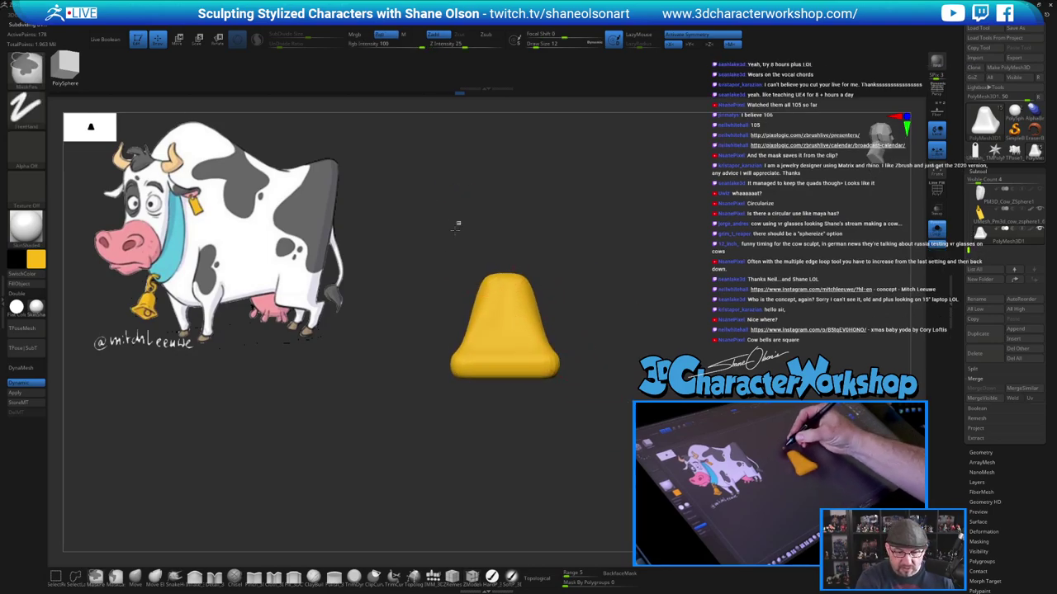
{"action": "left_click_drag", "start_coordinate": [460, 222], "coordinate": [592, 295], "text": "ctrl"}
{"action": "key", "text": "w"}
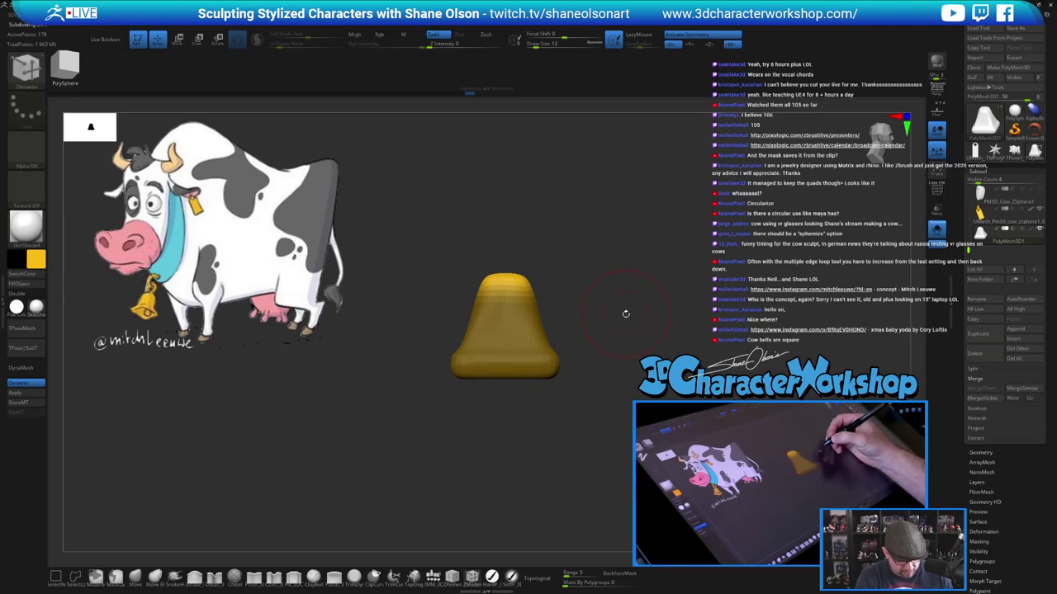
{"action": "left_click_drag", "start_coordinate": [505, 270], "coordinate": [512, 258]}
{"action": "left_click", "coordinate": [533, 339], "text": "ctrl"}
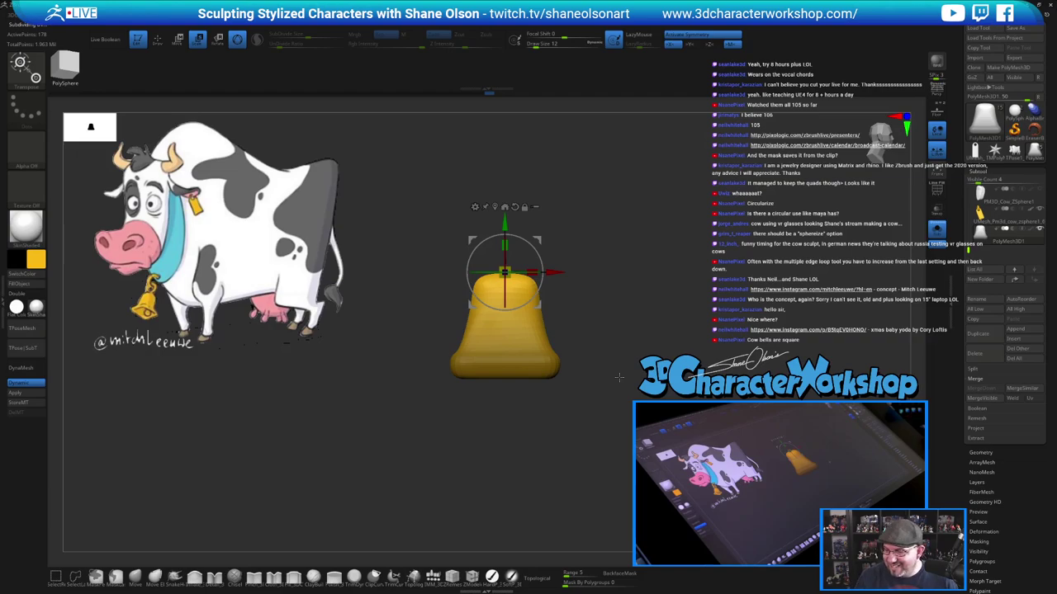
{"action": "left_click_drag", "start_coordinate": [602, 321], "coordinate": [640, 310], "text": "ctrl"}
Return to draw mode with a brush size of 23 and examine the bell's silhouette from several sides
{"action": "key", "text": "q"}
{"action": "key", "text": "s"}
{"action": "left_click", "coordinate": [584, 295]}
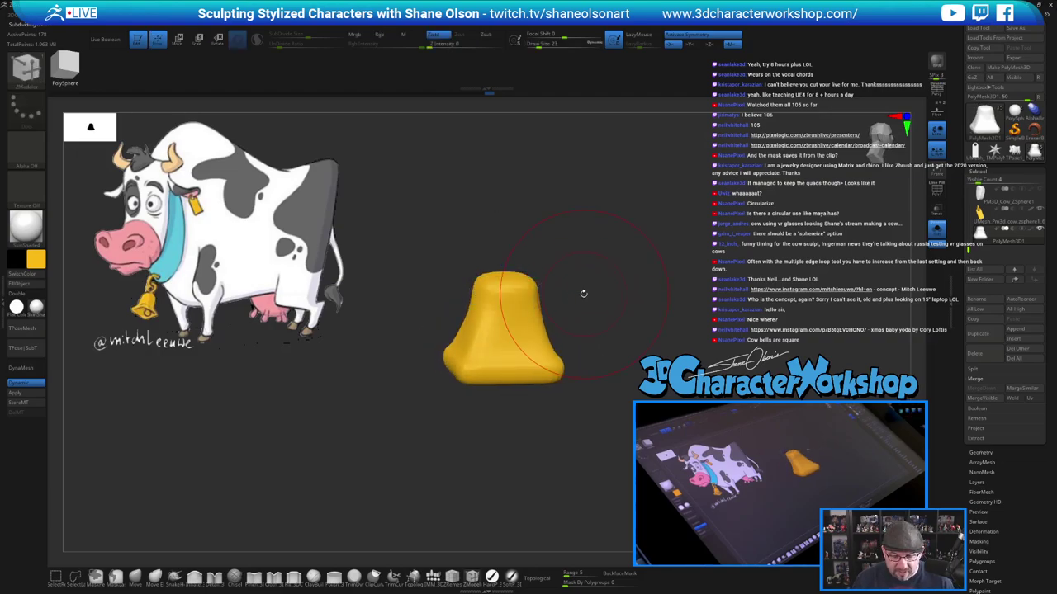
{"action": "left_click_drag", "start_coordinate": [573, 310], "coordinate": [598, 308]}
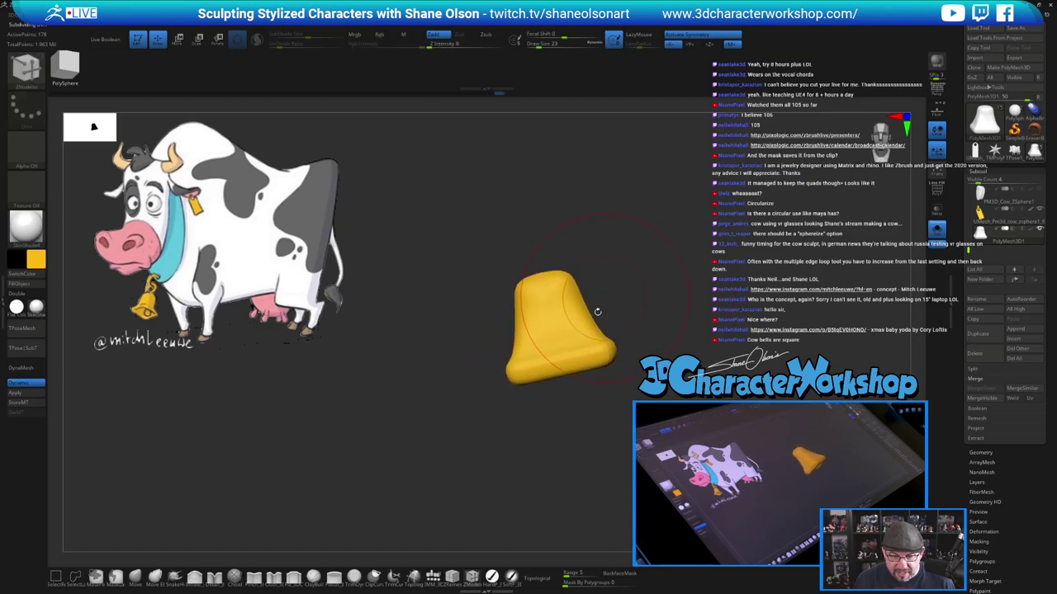
{"action": "mouse_move", "coordinate": [671, 302]}
{"action": "left_mouse_down"}
{"action": "mouse_move", "coordinate": [647, 312]}
{"action": "mouse_move", "coordinate": [680, 302]}
{"action": "mouse_move", "coordinate": [626, 290]}
{"action": "left_mouse_up"}
Set the brush size to 7 and choose the insert-mesh brush of basic primitives with the bell viewed from above
{"action": "key", "text": "s"}
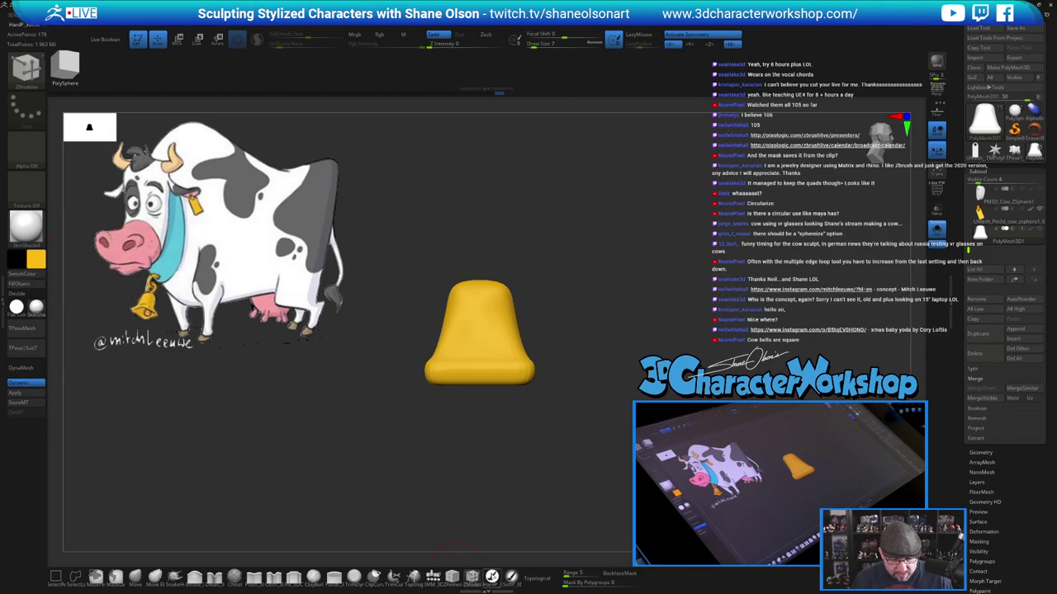
{"action": "left_click", "coordinate": [492, 578]}
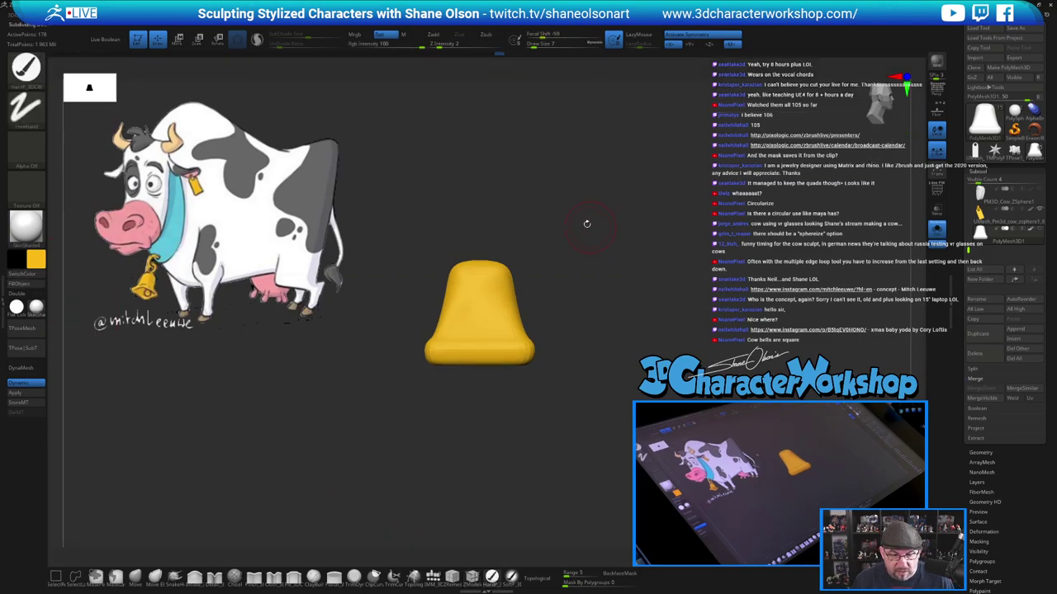
{"action": "left_click_drag", "start_coordinate": [571, 195], "coordinate": [568, 257], "text": "alt"}
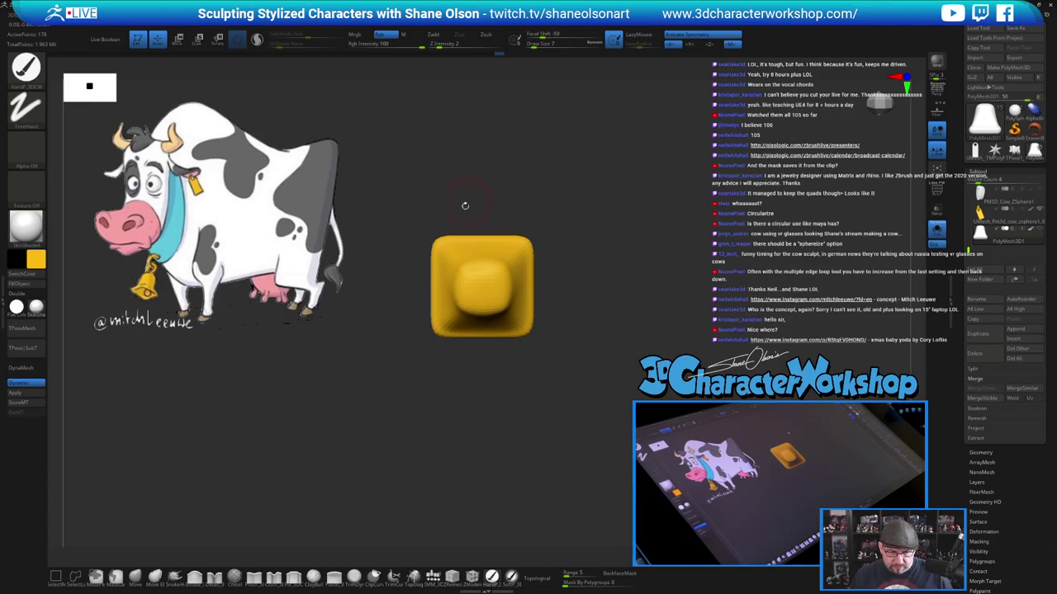
{"action": "left_click", "coordinate": [440, 580]}
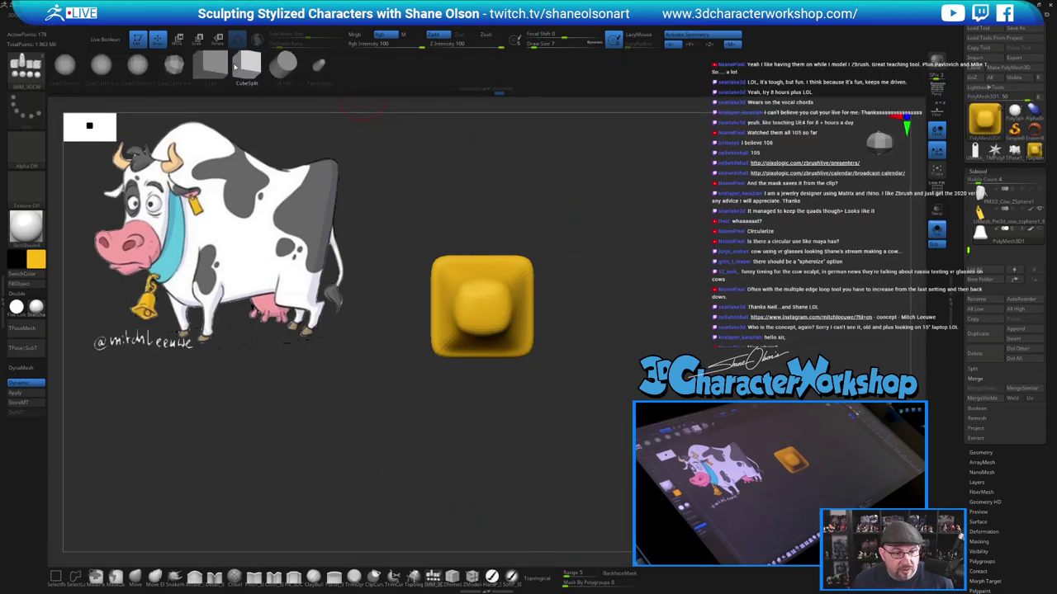
Insert a cylinder at the centre of the bell's top and split the unmasked points into a separate subtool
{"action": "left_click", "coordinate": [283, 68]}
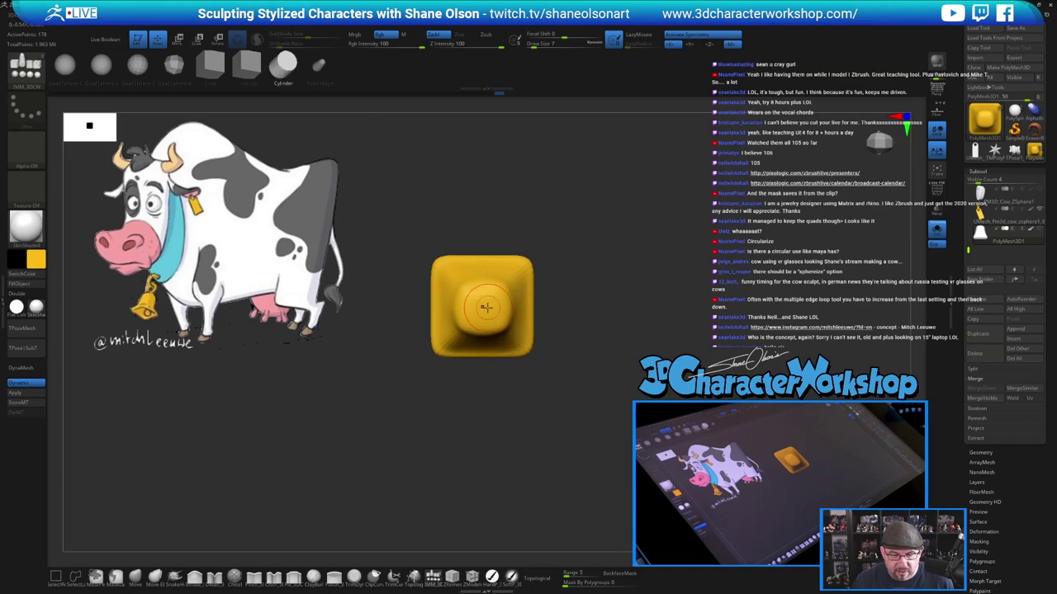
{"action": "left_click_drag", "start_coordinate": [480, 307], "coordinate": [486, 324]}
{"action": "left_click", "coordinate": [618, 331], "text": "ctrl+shift"}
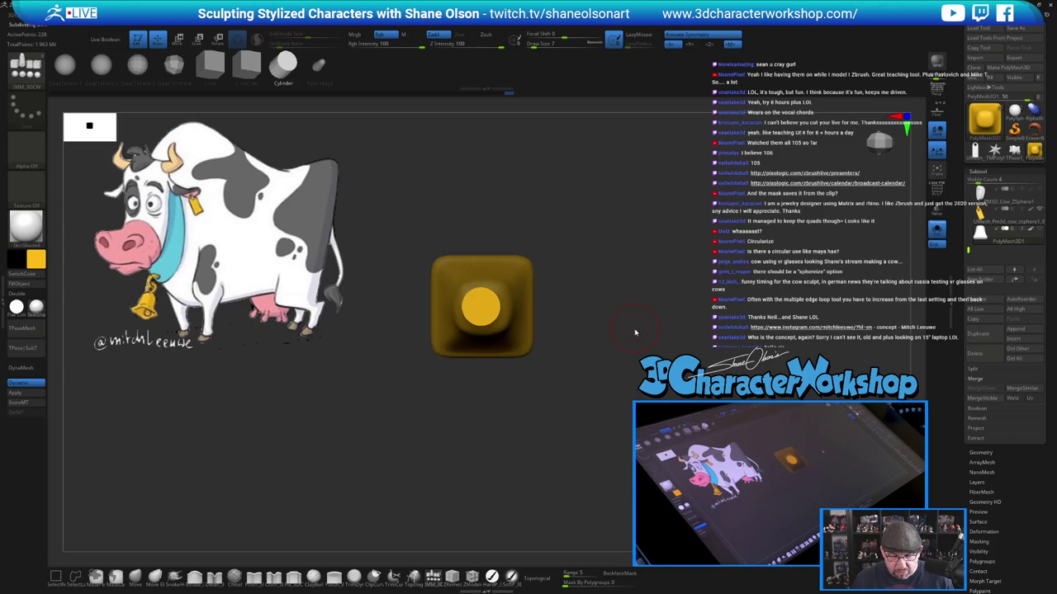
{"action": "key", "text": "space"}
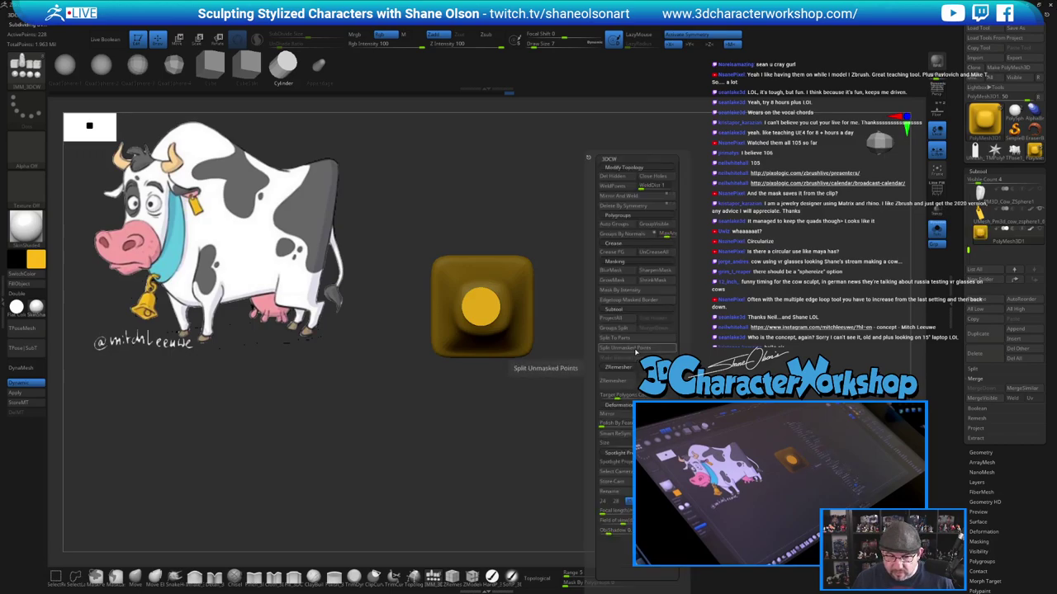
{"action": "left_click", "coordinate": [636, 352]}
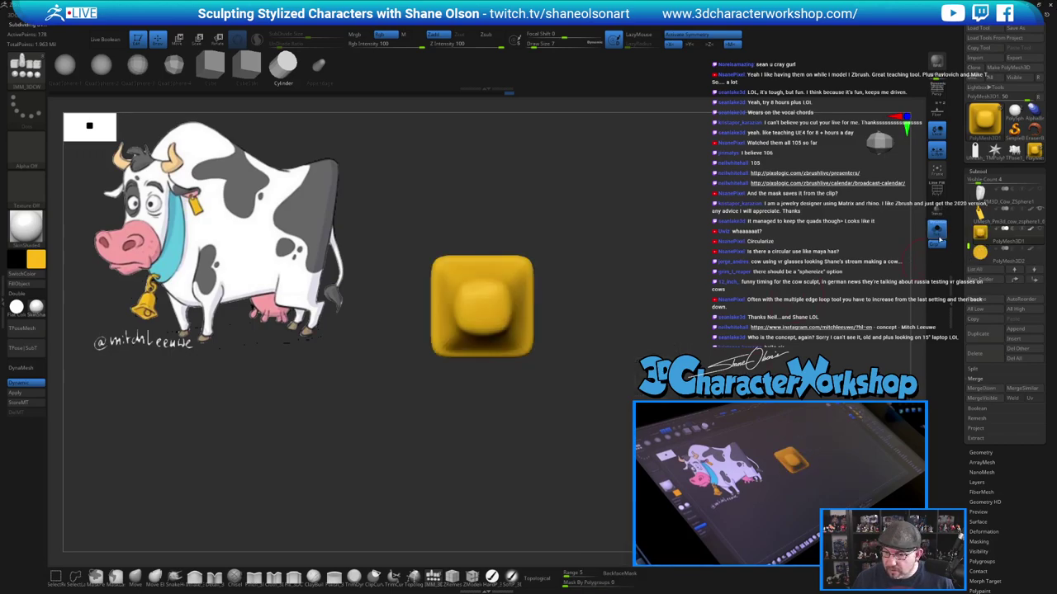
Turn off Solo mode and show the new cylinder subtool on the bell alongside the cow
{"action": "left_click", "coordinate": [938, 238]}
{"action": "key", "text": "f"}
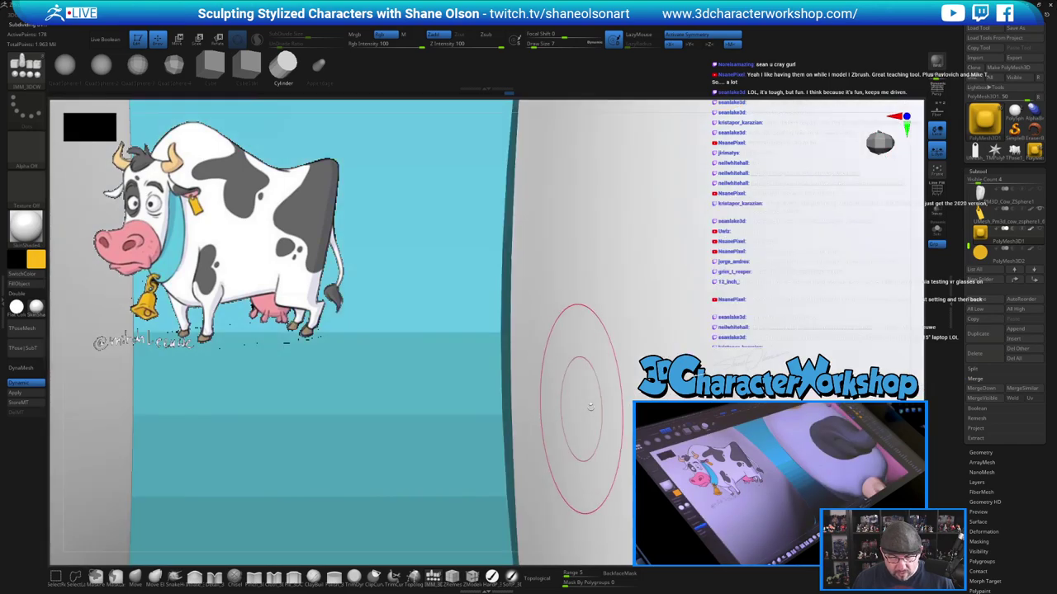
{"action": "key", "text": "f"}
{"action": "left_click_drag", "start_coordinate": [607, 496], "coordinate": [687, 285]}
{"action": "left_click_drag", "start_coordinate": [578, 478], "coordinate": [388, 486], "text": "alt"}
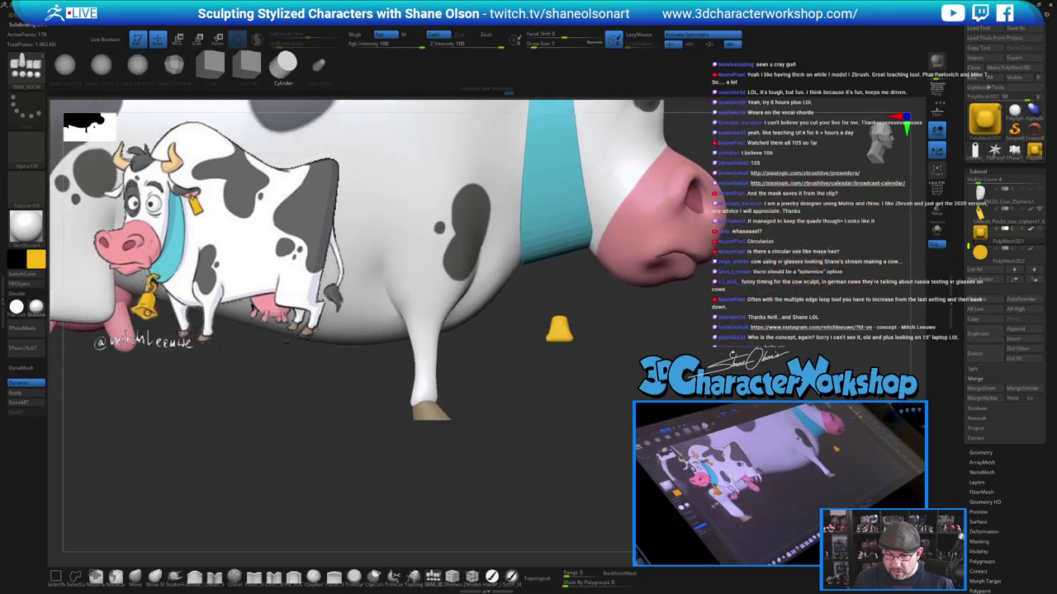
{"action": "left_click", "coordinate": [1041, 250]}
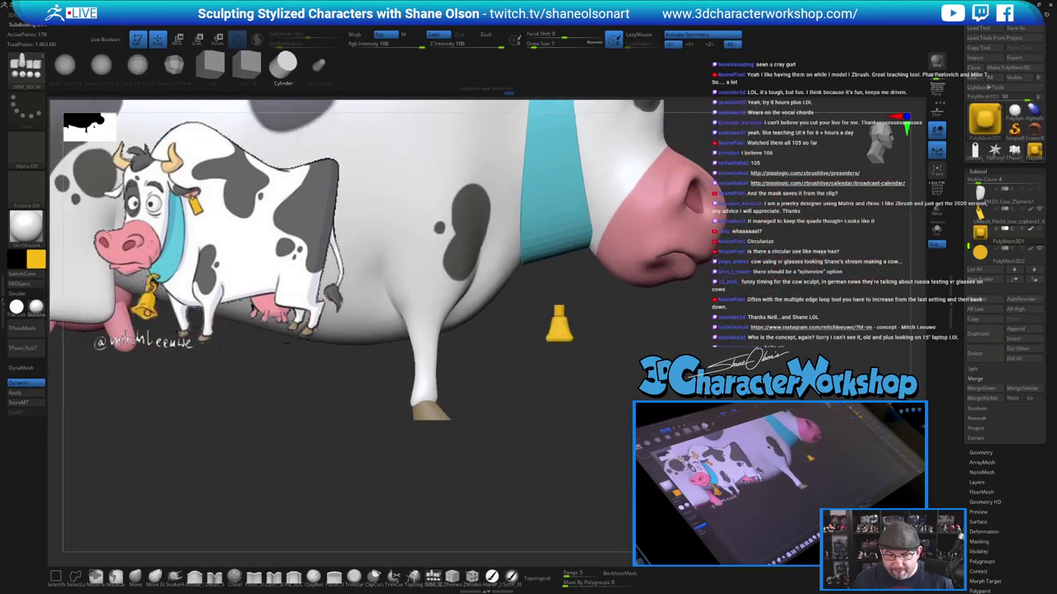
{"action": "left_click_drag", "start_coordinate": [570, 450], "coordinate": [574, 521], "text": "alt"}
{"action": "left_click_drag", "start_coordinate": [713, 386], "coordinate": [685, 344], "text": "alt"}
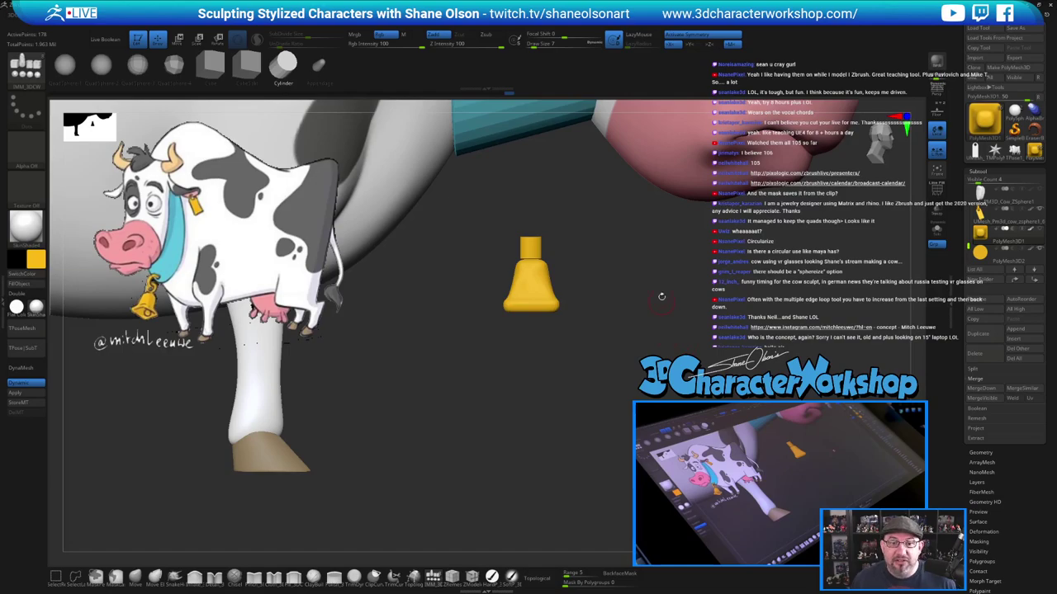
{"action": "left_click_drag", "start_coordinate": [660, 291], "coordinate": [644, 320]}
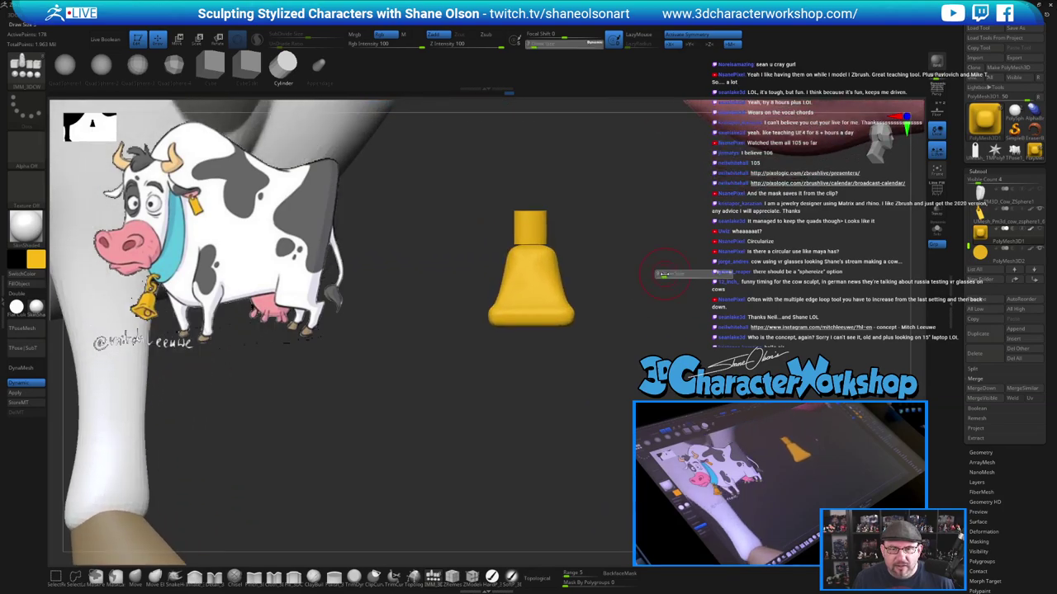
{"action": "left_click_drag", "start_coordinate": [667, 250], "coordinate": [661, 251]}
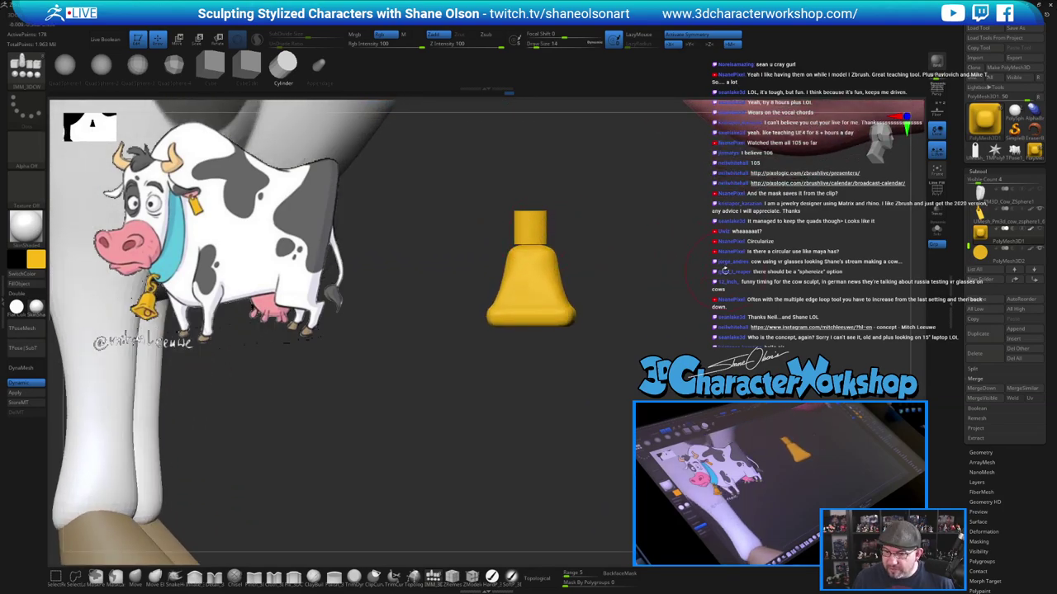
Select the cylinder subtool, keep the bell visible, and replace the cylinder with a ring primitive
{"action": "left_click", "coordinate": [990, 255]}
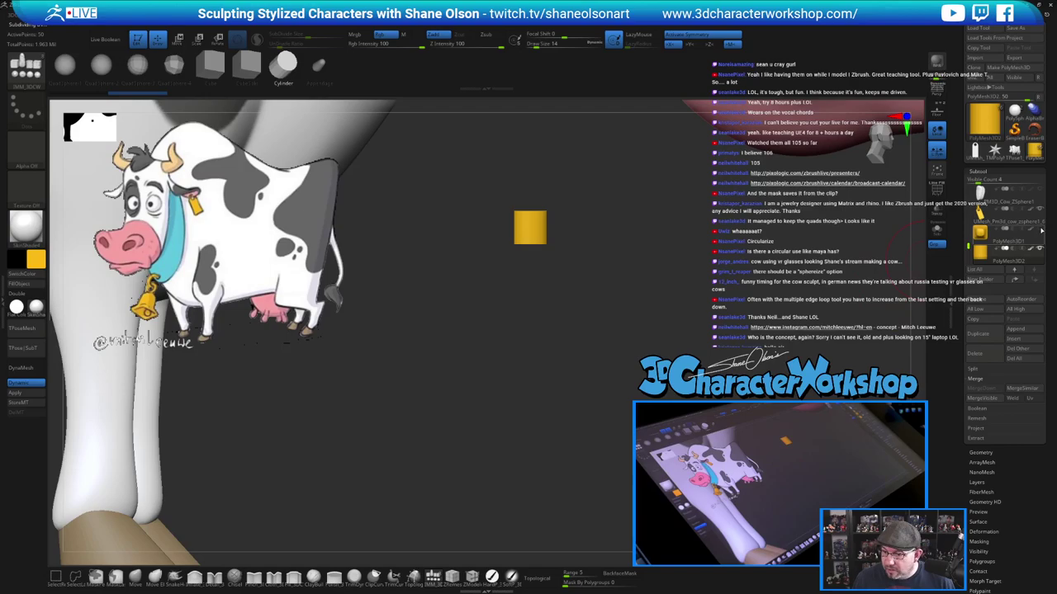
{"action": "left_click", "coordinate": [1040, 228]}
{"action": "left_click_drag", "start_coordinate": [681, 237], "coordinate": [676, 231]}
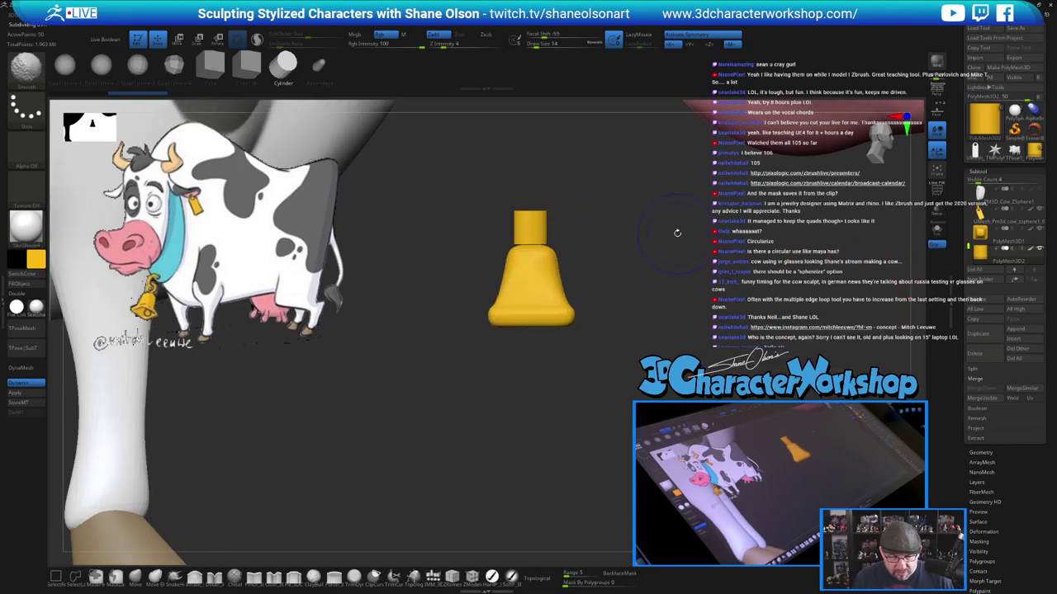
{"action": "key", "text": "w"}
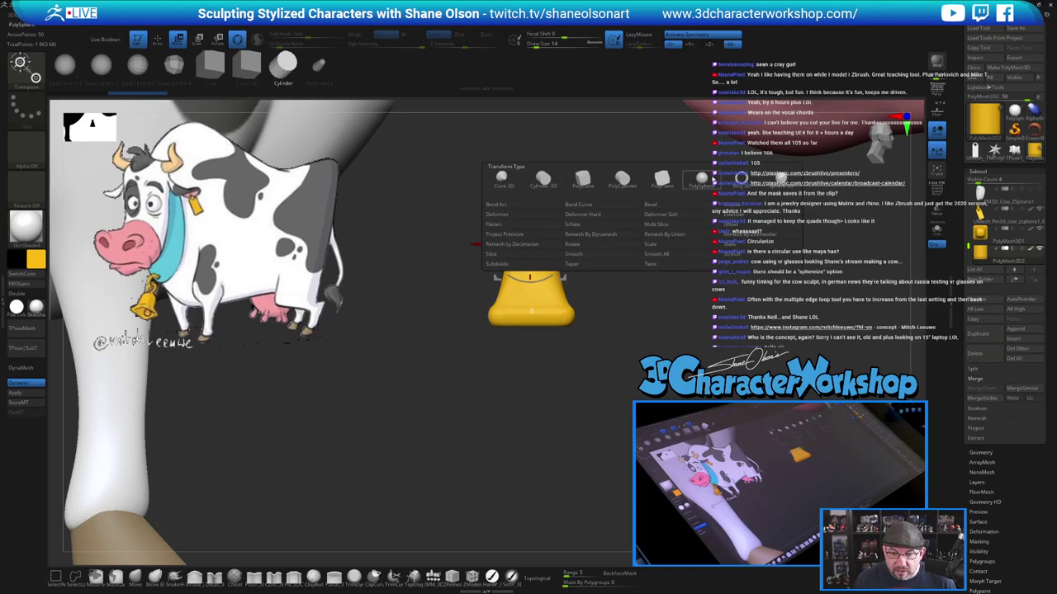
{"action": "left_click", "coordinate": [741, 178]}
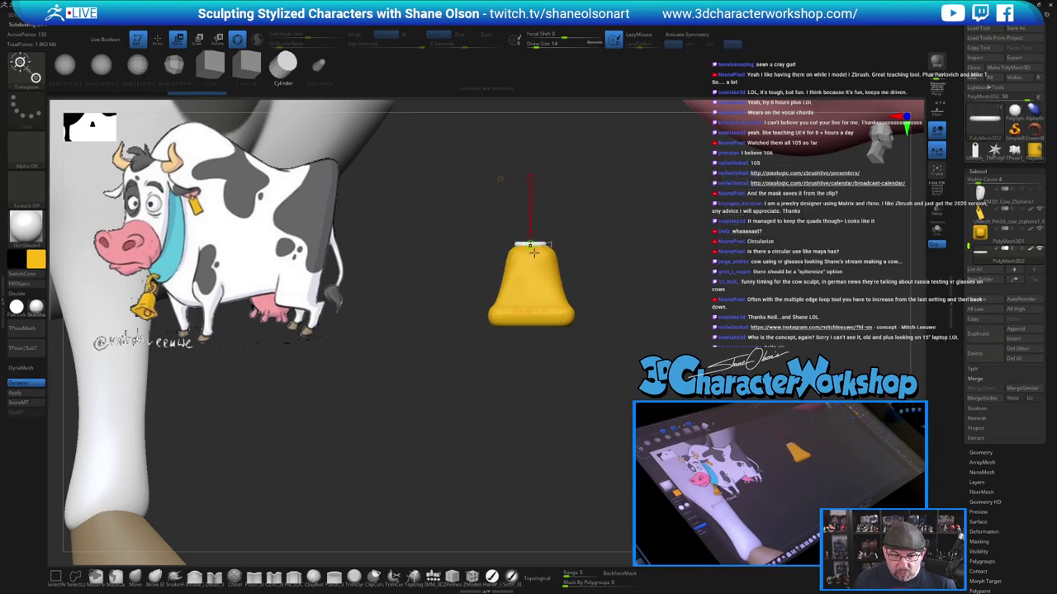
Adjust the ring primitive's proportions on top of the bell and return to the standard Gizmo 3D
{"action": "left_click_drag", "start_coordinate": [641, 219], "coordinate": [635, 353]}
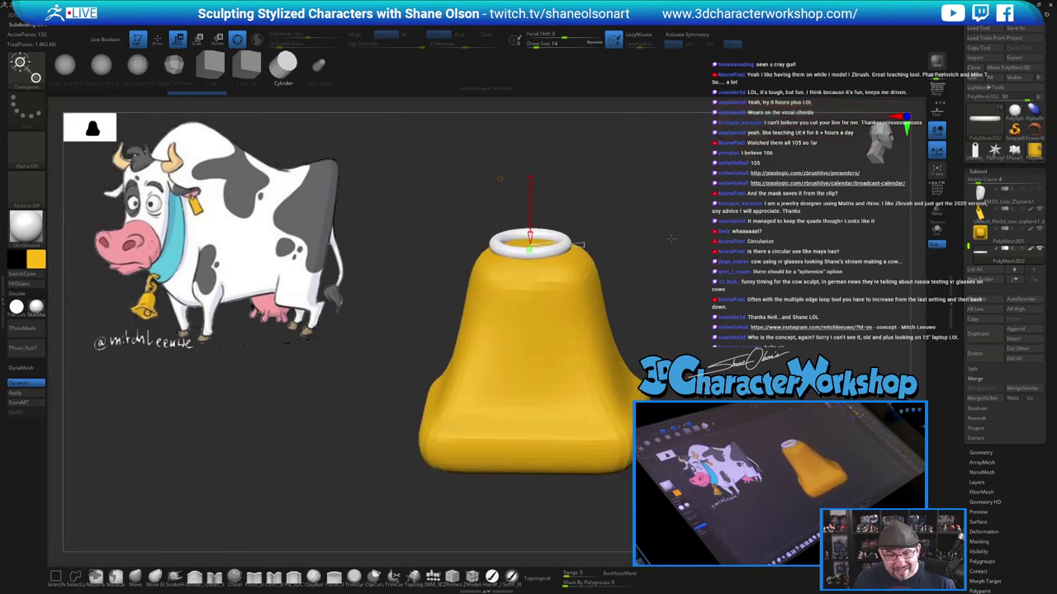
{"action": "left_click_drag", "start_coordinate": [670, 233], "coordinate": [670, 261]}
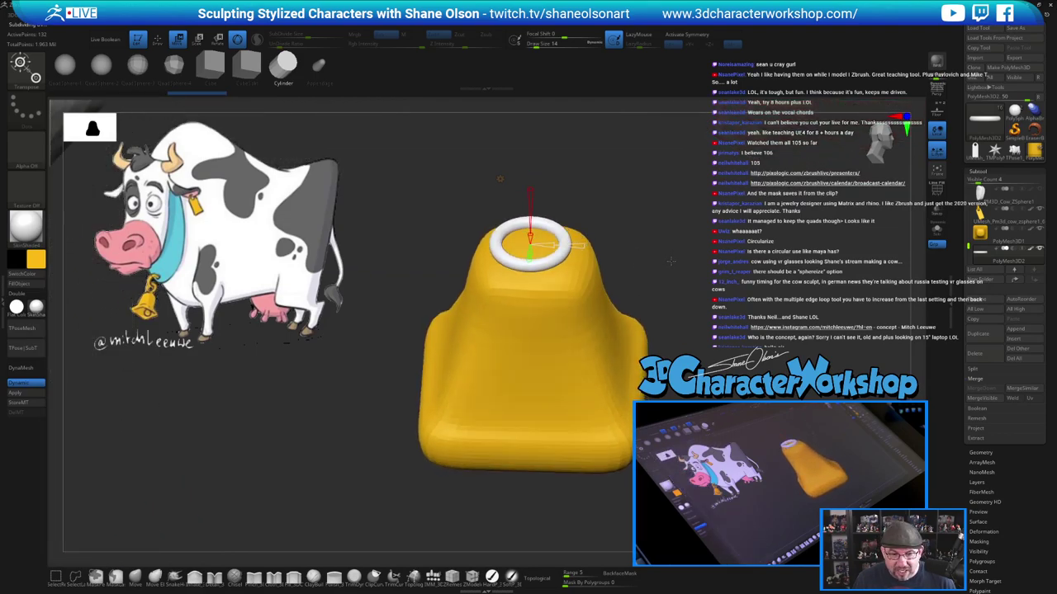
{"action": "left_click_drag", "start_coordinate": [551, 246], "coordinate": [547, 245]}
{"action": "left_click_drag", "start_coordinate": [670, 232], "coordinate": [696, 198]}
{"action": "left_click", "coordinate": [500, 177]}
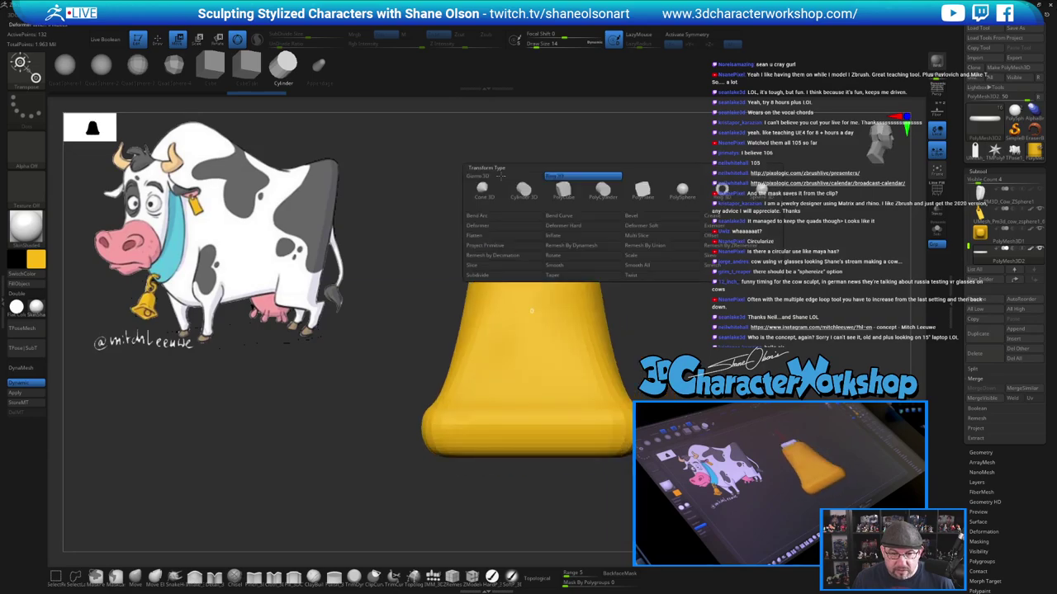
{"action": "left_click", "coordinate": [517, 176]}
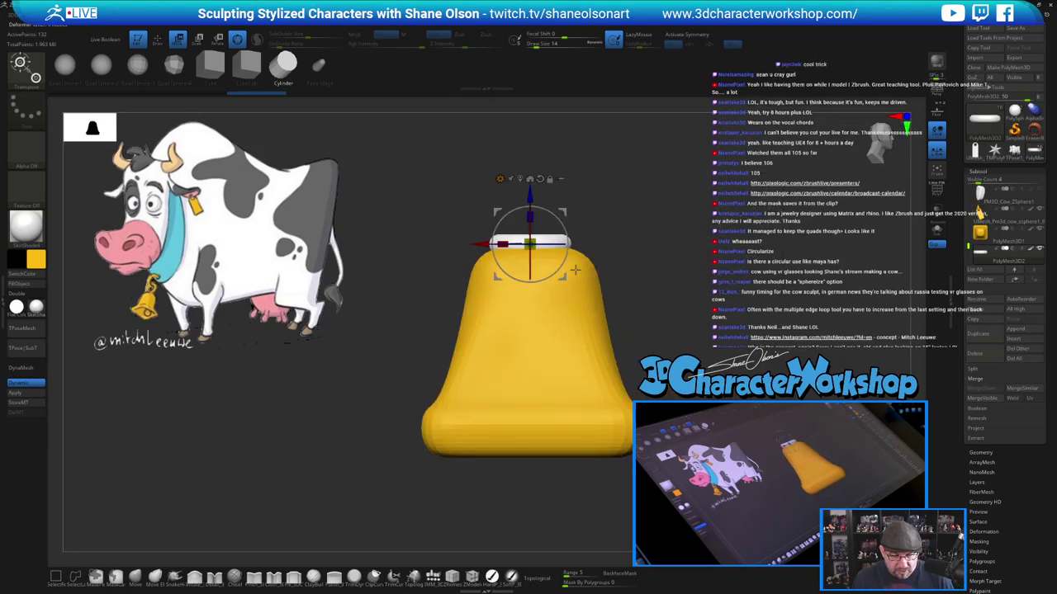
Fill the ring with the bell's yellow colour and stand it upright on top of the bell
{"action": "left_click", "coordinate": [493, 577]}
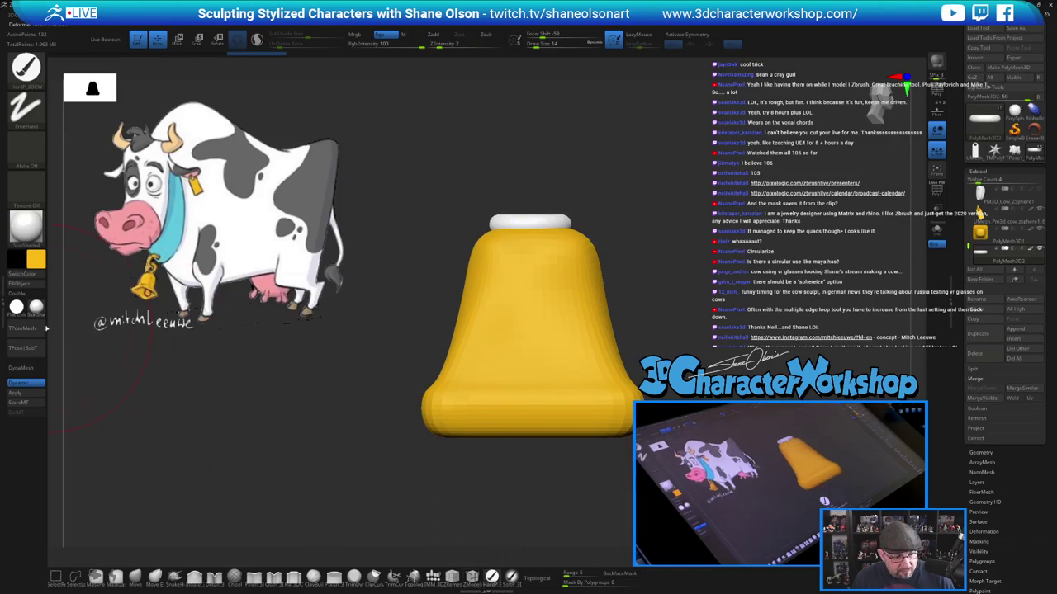
{"action": "left_click", "coordinate": [36, 286]}
{"action": "key", "text": "e"}
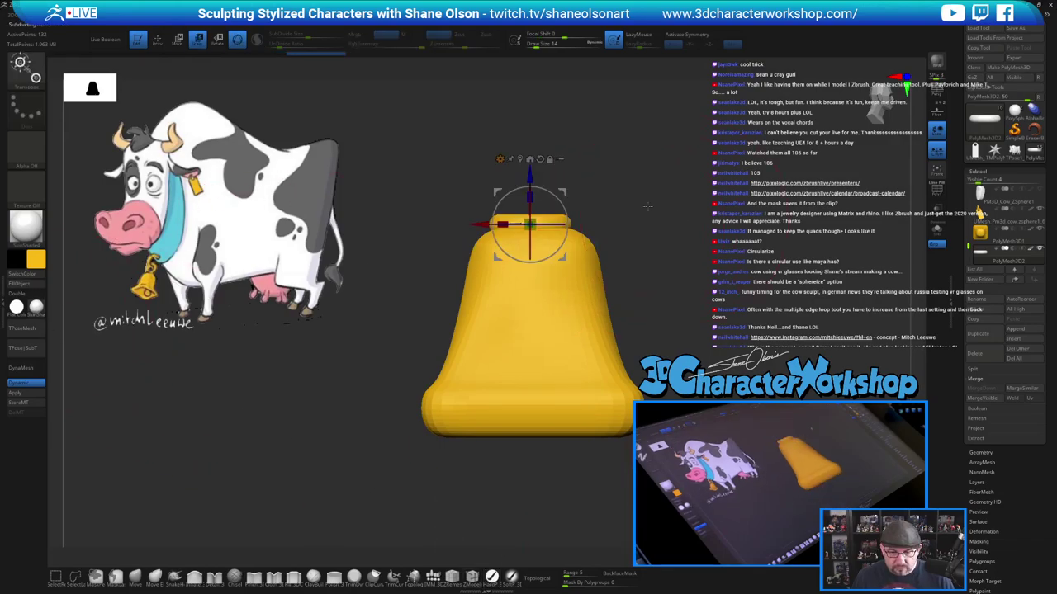
{"action": "left_click_drag", "start_coordinate": [546, 258], "coordinate": [618, 188], "text": "shift"}
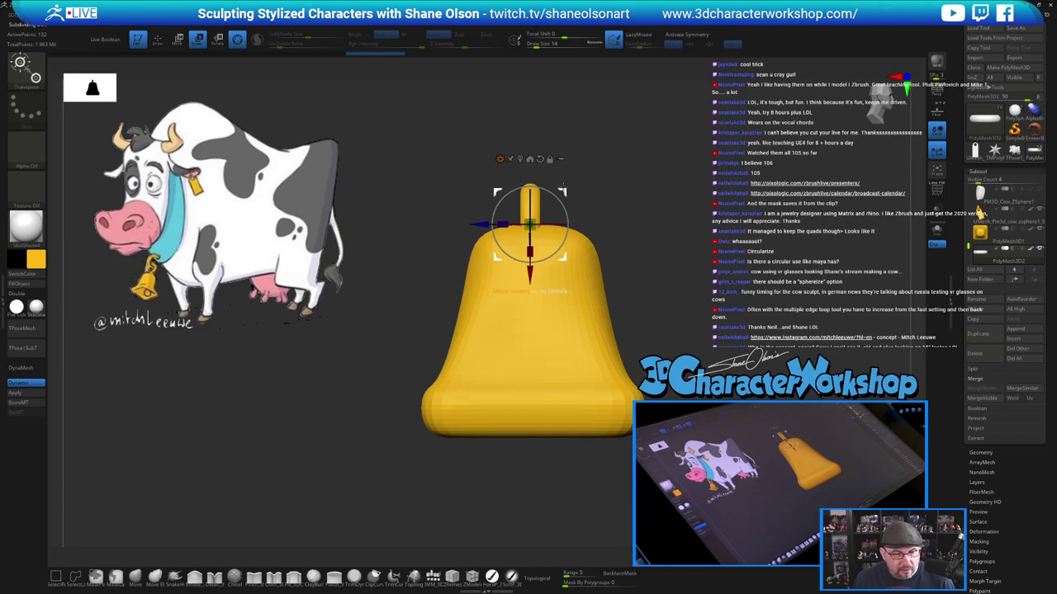
{"action": "left_click_drag", "start_coordinate": [564, 186], "coordinate": [566, 155]}
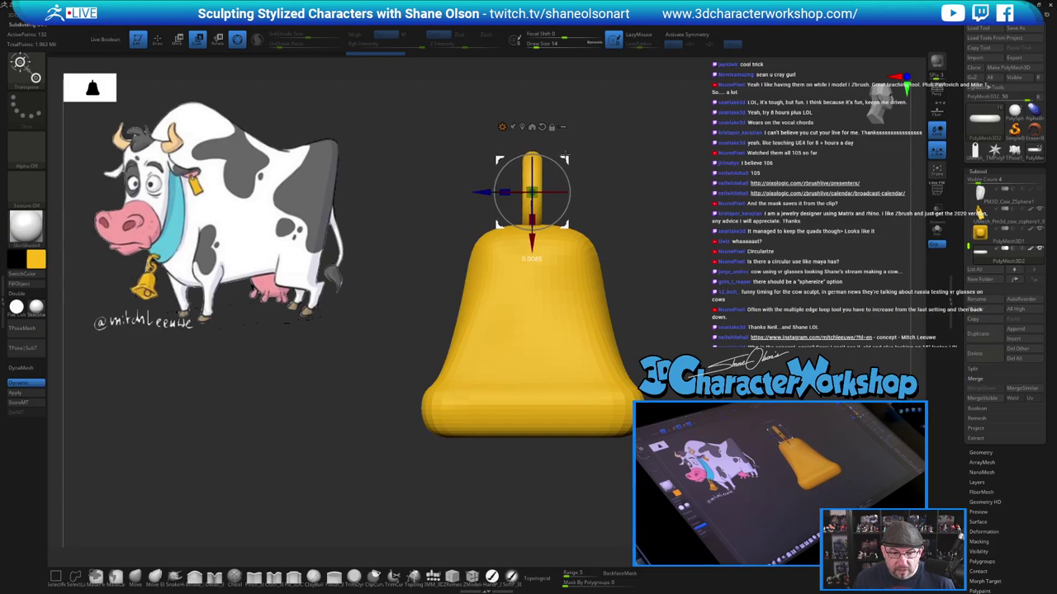
{"action": "left_click_drag", "start_coordinate": [813, 186], "coordinate": [673, 186]}
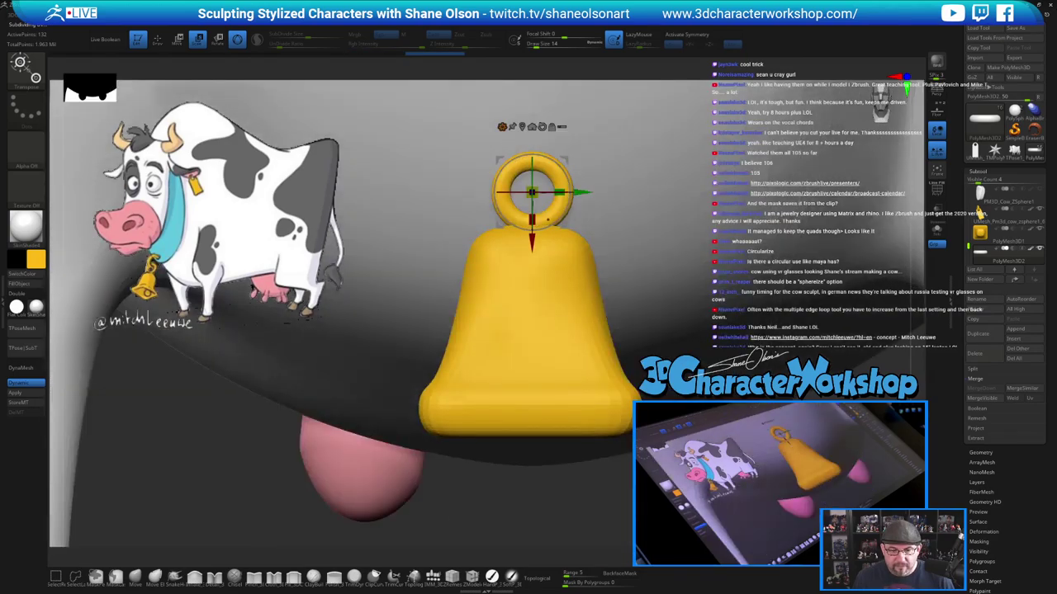
Duplicate the ring upward and turn the copy perpendicular so it interlocks with the first ring like a chain link
{"action": "left_click_drag", "start_coordinate": [593, 532], "coordinate": [557, 472], "text": "alt"}
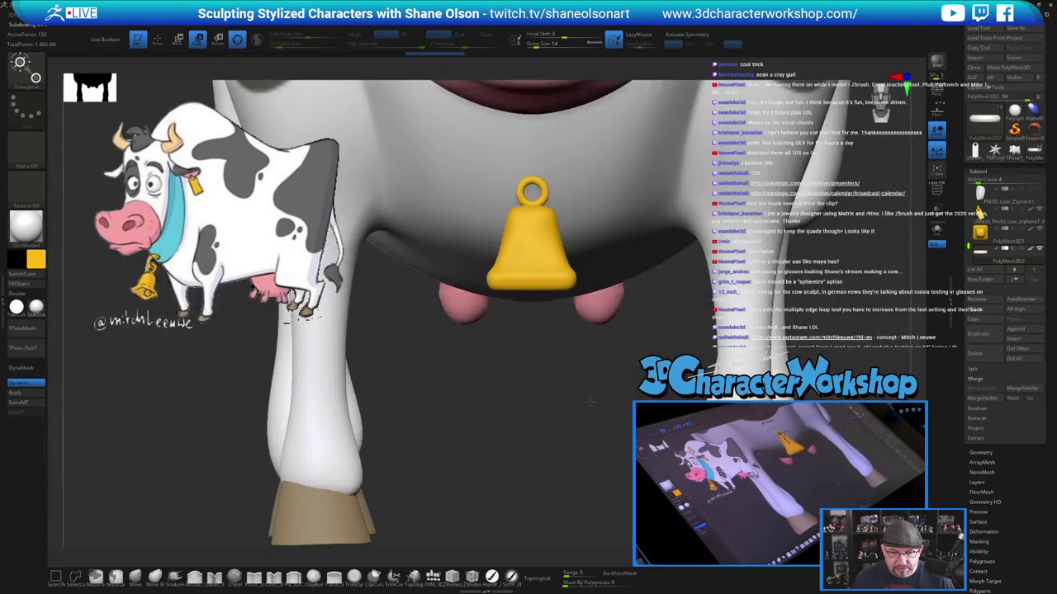
{"action": "left_click_drag", "start_coordinate": [589, 399], "coordinate": [585, 447], "text": "alt"}
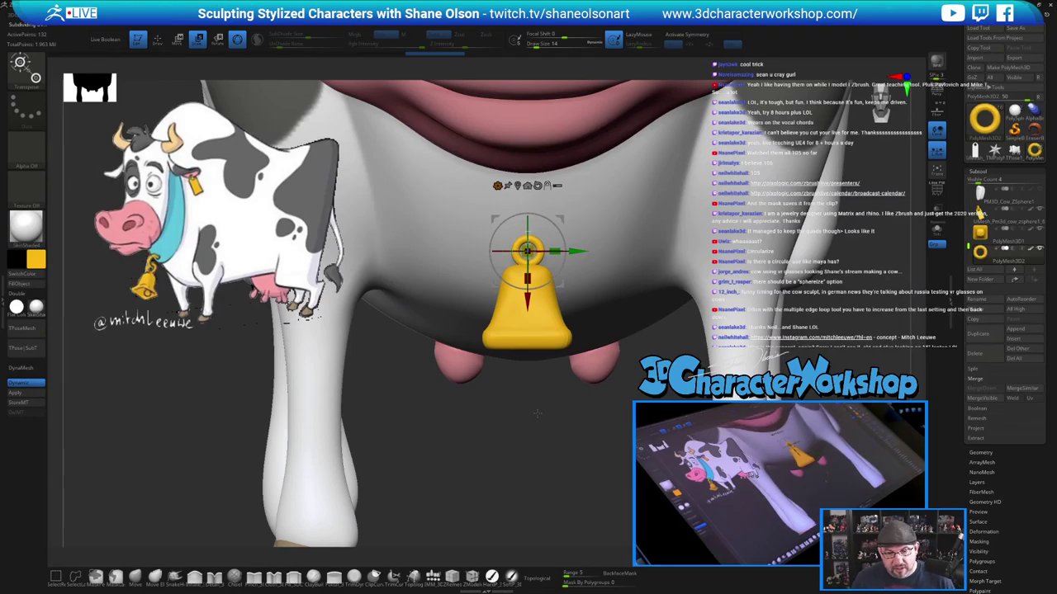
{"action": "left_click_drag", "start_coordinate": [537, 414], "coordinate": [506, 429]}
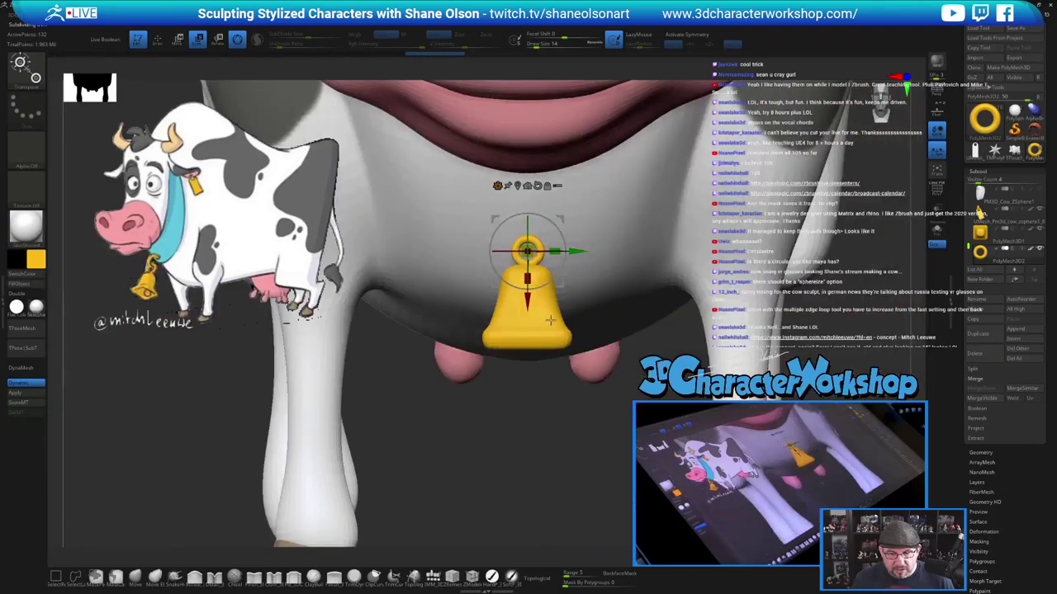
{"action": "left_click_drag", "start_coordinate": [528, 301], "coordinate": [528, 283], "text": "ctrl"}
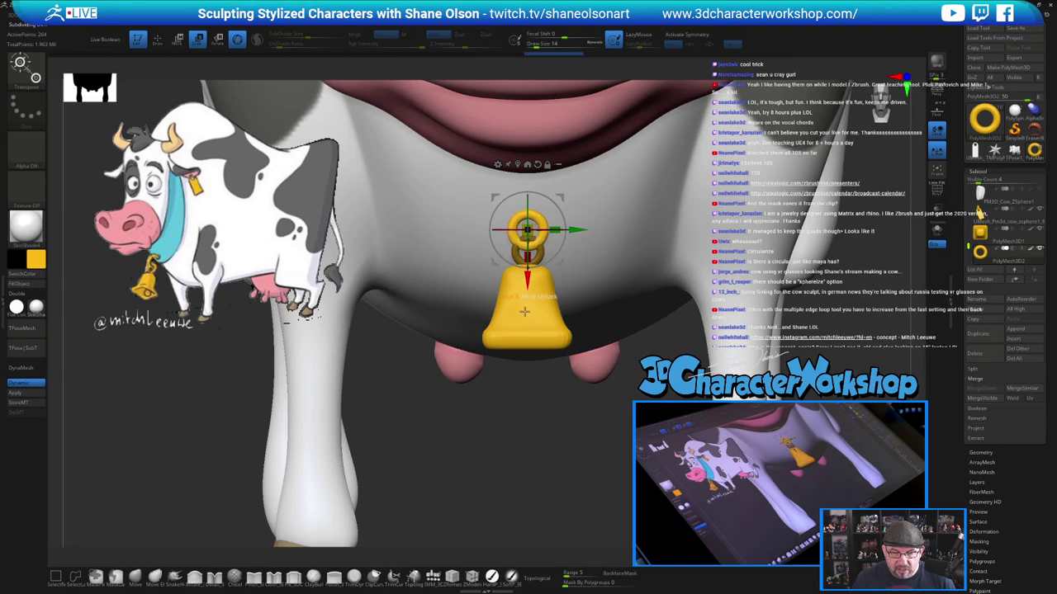
{"action": "left_click_drag", "start_coordinate": [482, 430], "coordinate": [489, 431]}
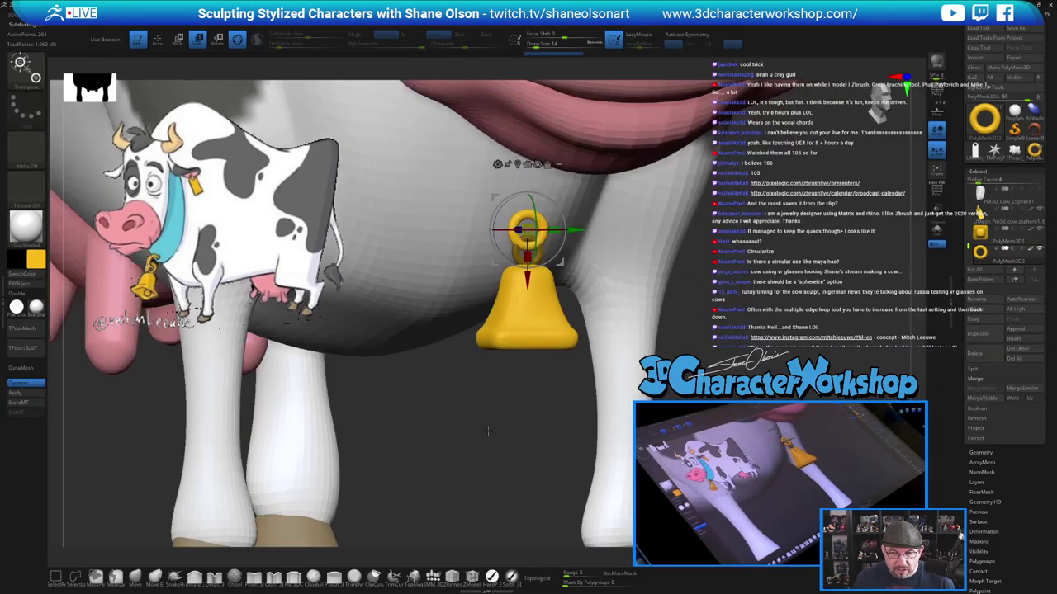
{"action": "left_click_drag", "start_coordinate": [543, 230], "coordinate": [509, 231]}
{"action": "left_click_drag", "start_coordinate": [511, 411], "coordinate": [508, 423]}
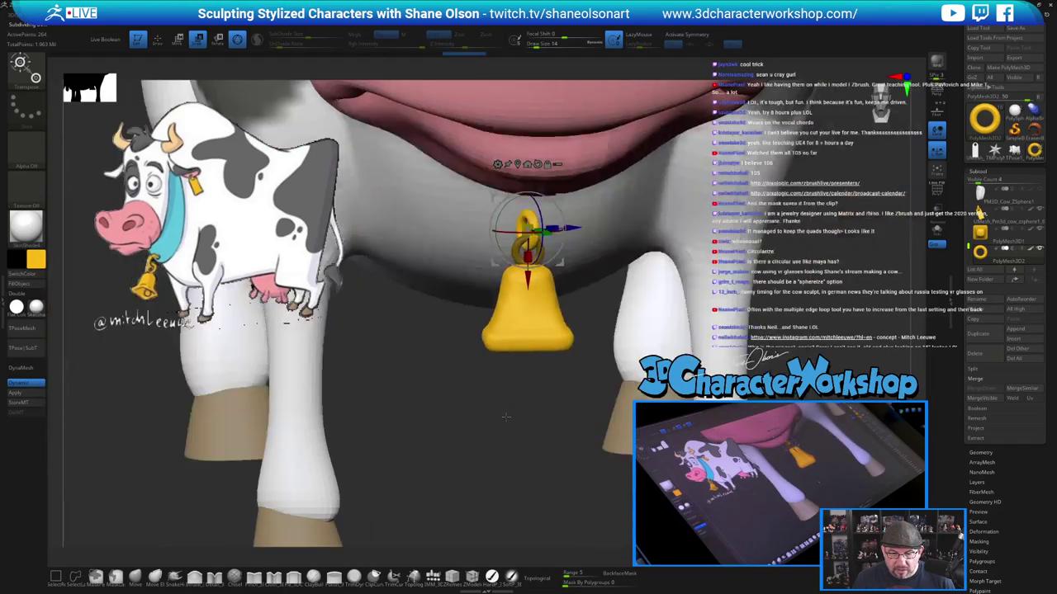
{"action": "left_click_drag", "start_coordinate": [497, 234], "coordinate": [496, 236]}
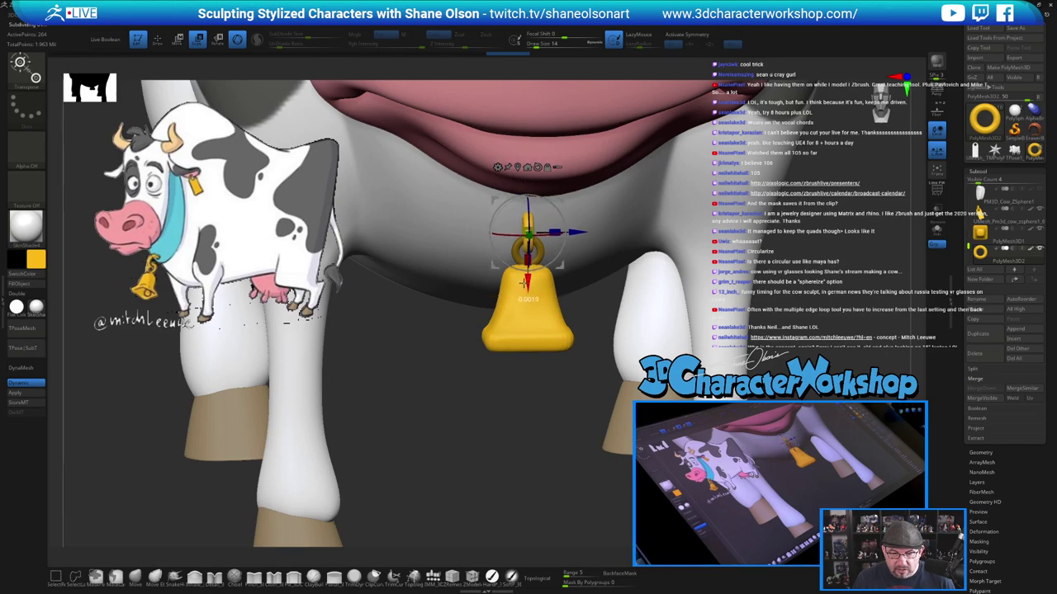
Select the bell subtool and merge it down with the rings subtool
{"action": "left_click_drag", "start_coordinate": [441, 425], "coordinate": [561, 371]}
{"action": "key", "text": "ctrl+d"}
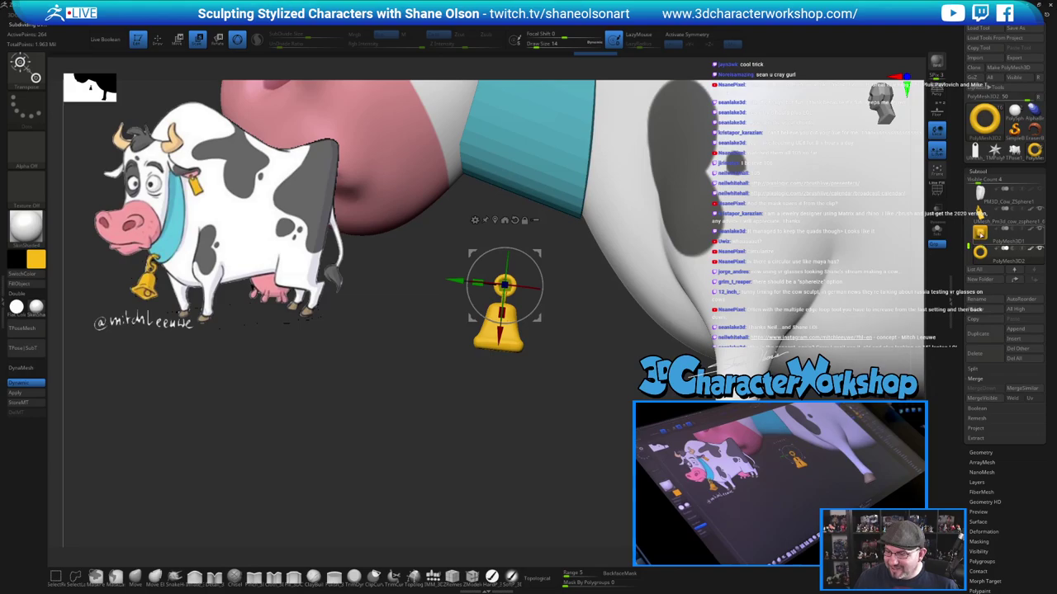
{"action": "left_click", "coordinate": [979, 235]}
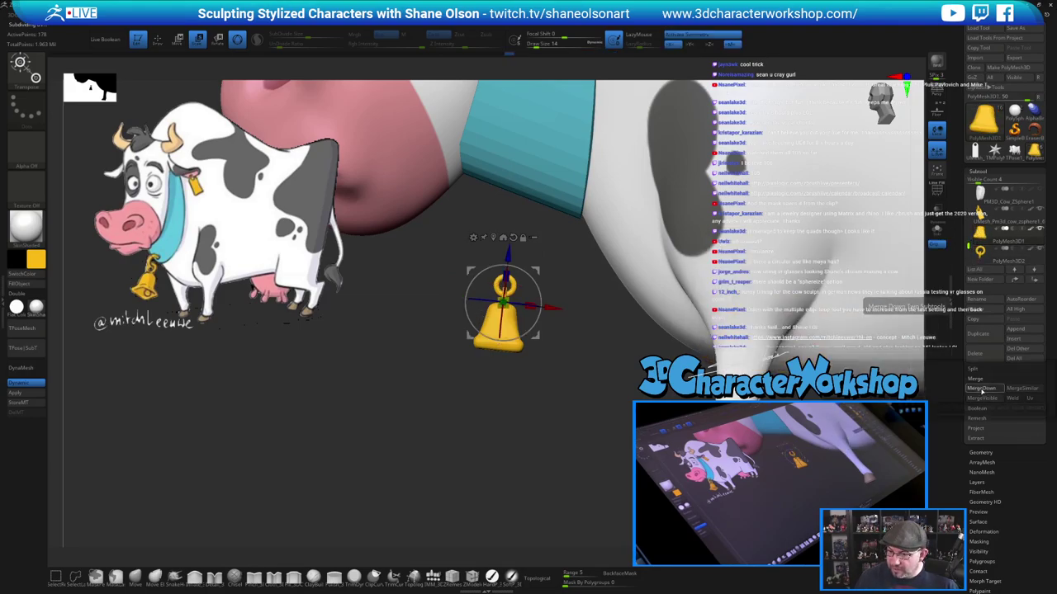
{"action": "left_click", "coordinate": [981, 391]}
{"action": "left_click", "coordinate": [954, 388]}
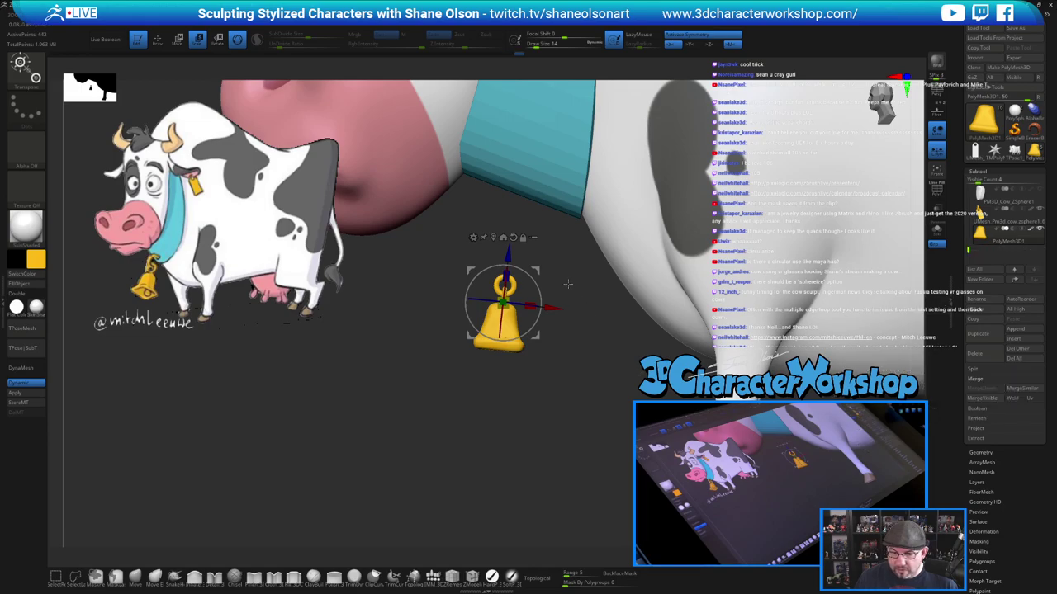
Move the bell and rings up against the collar's lower edge and enlarge them from a pivot at the top ring
{"action": "left_click_drag", "start_coordinate": [535, 270], "coordinate": [607, 200]}
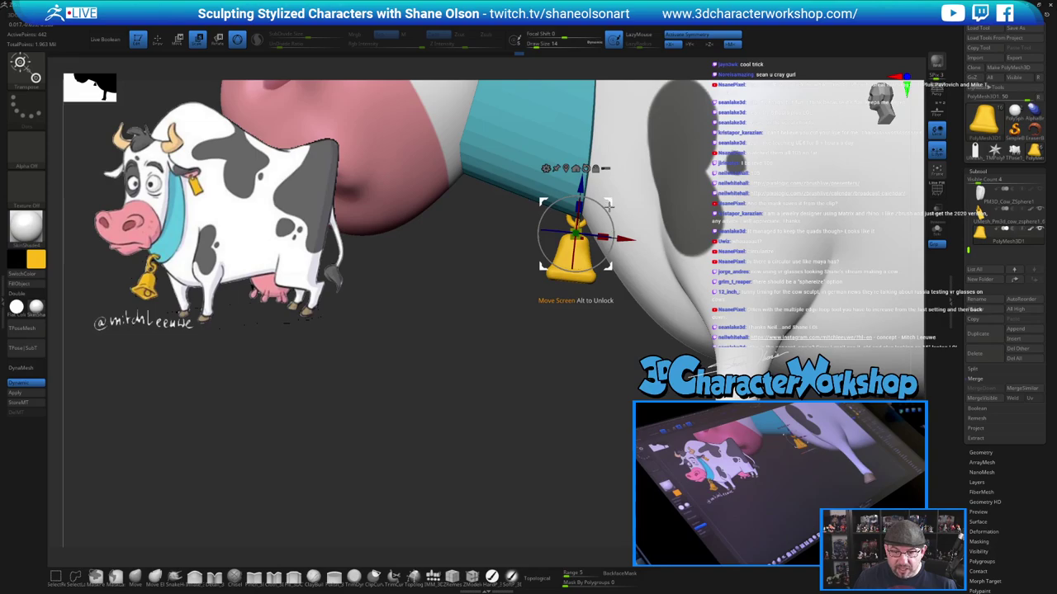
{"action": "left_click_drag", "start_coordinate": [611, 200], "coordinate": [614, 181], "text": "alt"}
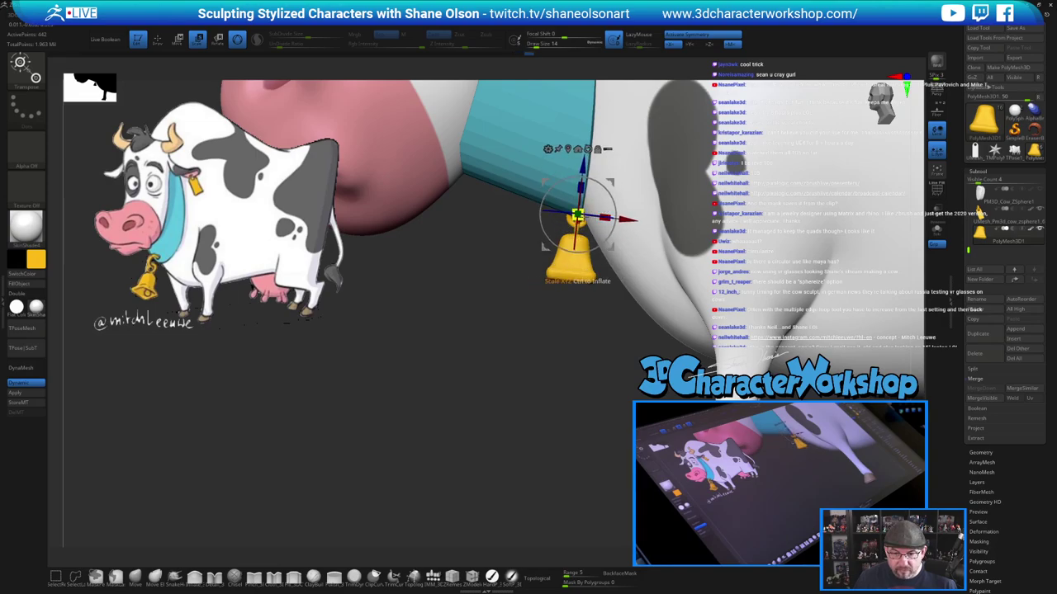
{"action": "left_click_drag", "start_coordinate": [579, 217], "coordinate": [589, 245]}
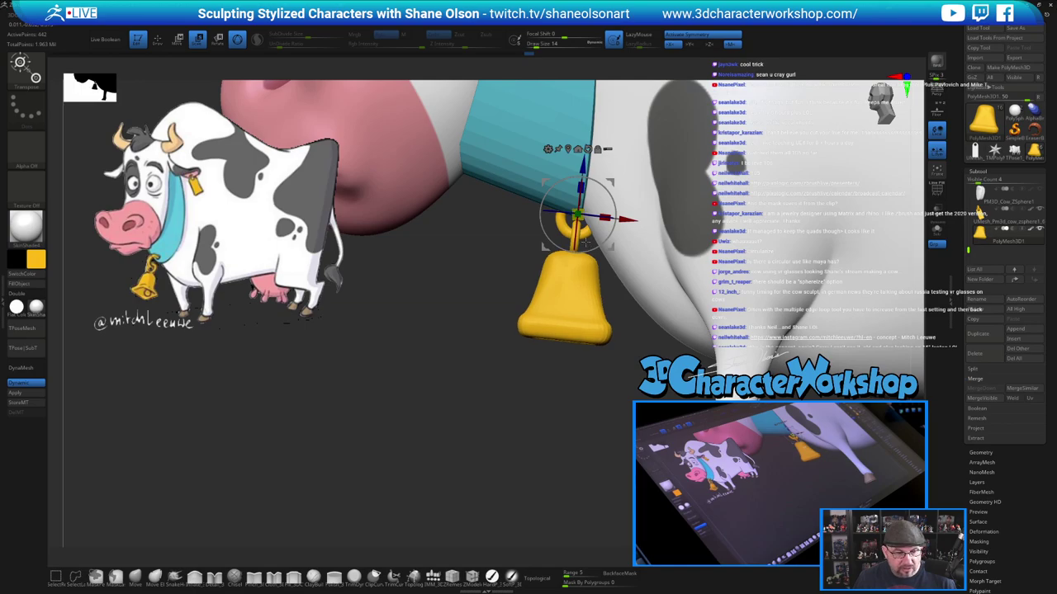
{"action": "left_click_drag", "start_coordinate": [610, 183], "coordinate": [602, 179]}
{"action": "mouse_move", "coordinate": [448, 360]}
{"action": "left_mouse_down"}
{"action": "mouse_move", "coordinate": [473, 361]}
{"action": "mouse_move", "coordinate": [547, 401]}
{"action": "mouse_move", "coordinate": [548, 424]}
{"action": "mouse_move", "coordinate": [519, 415]}
{"action": "left_mouse_up"}
{"action": "key", "text": "q"}
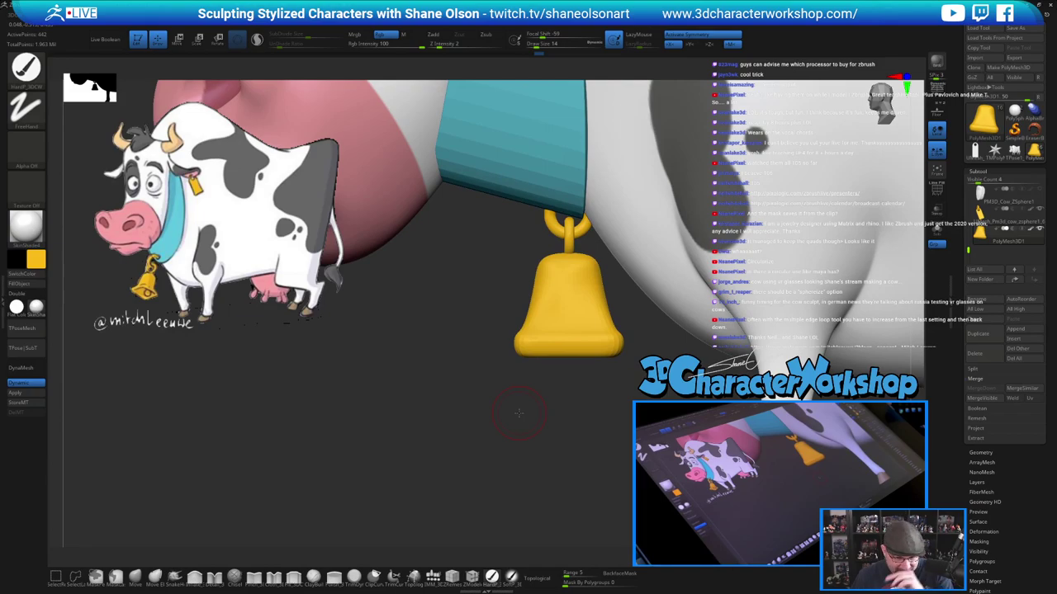
Insert a small QuadSphere-2 primitive inside the bell's open underside as the clapper
{"action": "left_click_drag", "start_coordinate": [489, 410], "coordinate": [493, 309]}
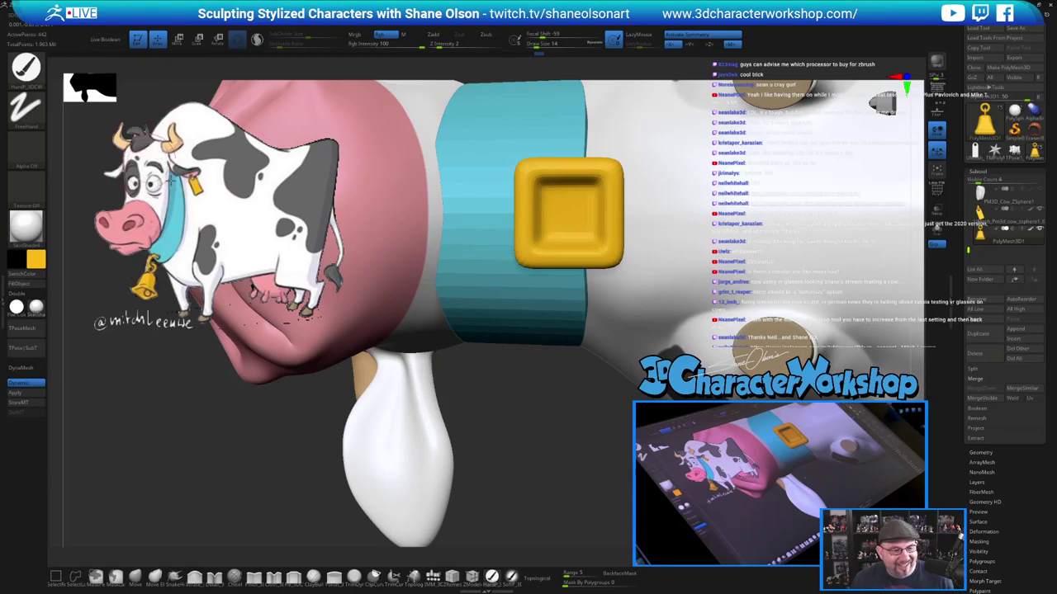
{"action": "left_click", "coordinate": [433, 578]}
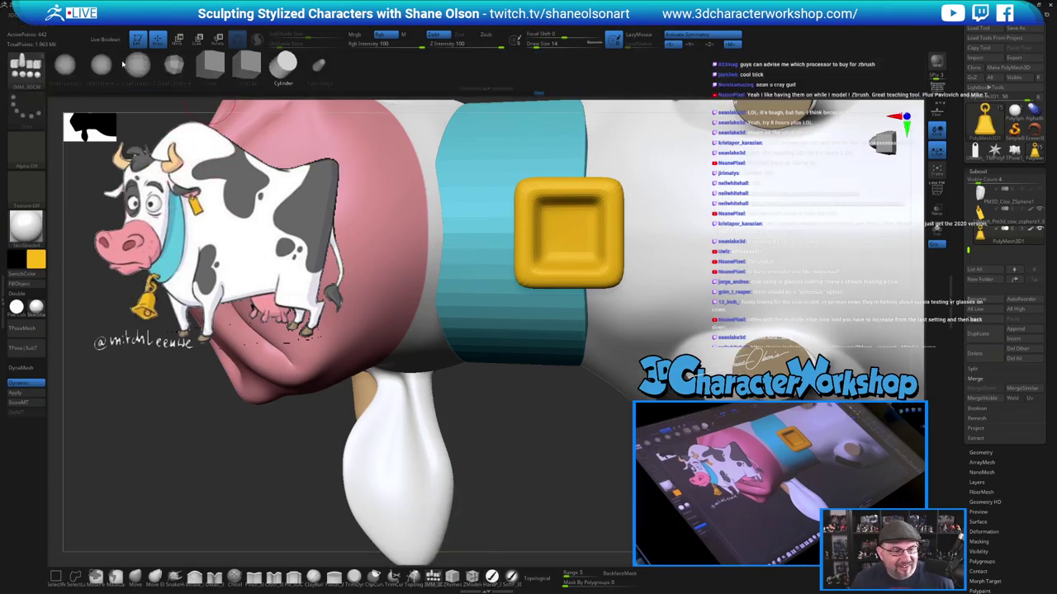
{"action": "left_click", "coordinate": [103, 67]}
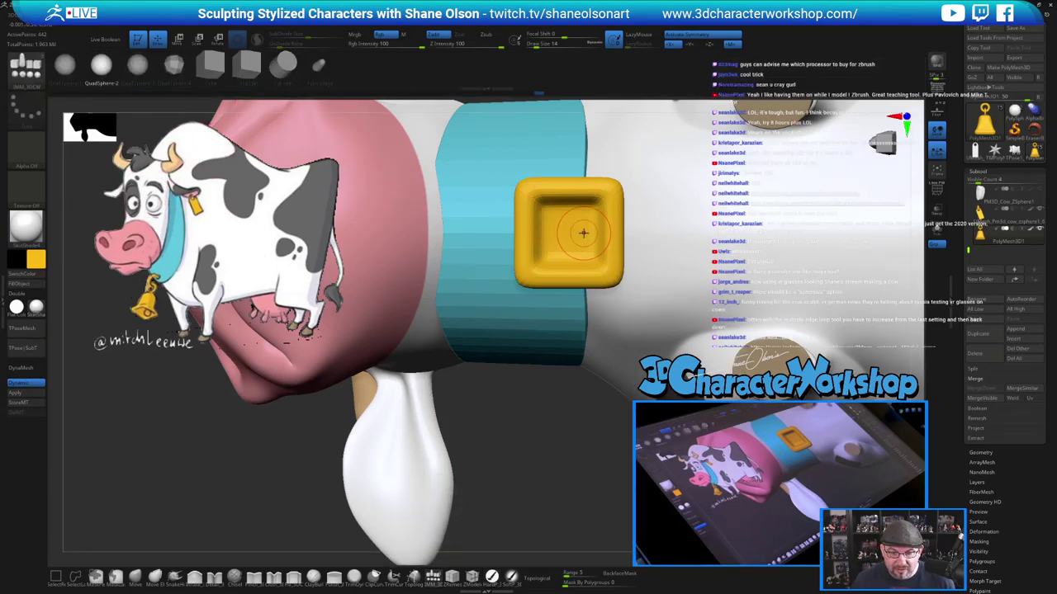
{"action": "left_click_drag", "start_coordinate": [583, 233], "coordinate": [584, 253]}
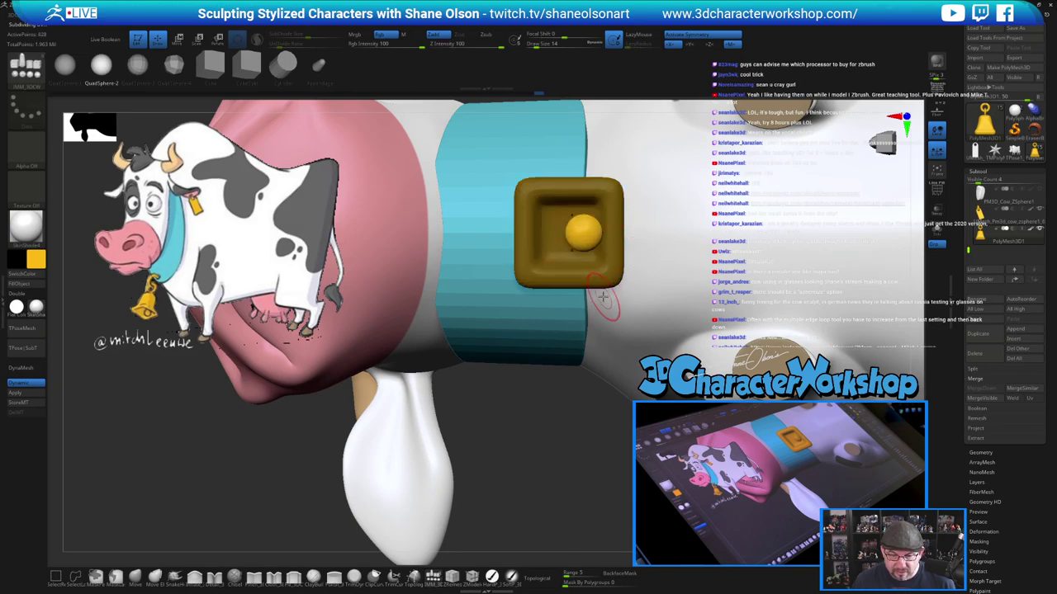
Turn symmetry off and move the sphere so it hangs partly below the bell's rim as a clapper
{"action": "key", "text": "w"}
{"action": "left_click_drag", "start_coordinate": [618, 200], "coordinate": [619, 186]}
{"action": "key", "text": "ctrl+z"}
{"action": "key", "text": "x"}
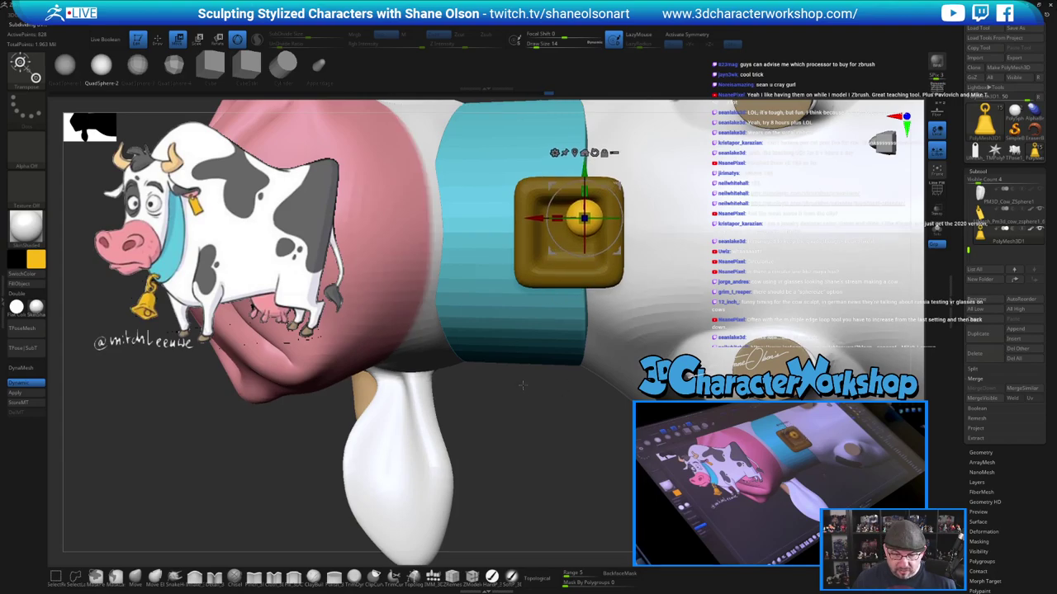
{"action": "left_click_drag", "start_coordinate": [552, 404], "coordinate": [553, 456], "text": "alt"}
{"action": "left_click_drag", "start_coordinate": [534, 346], "coordinate": [573, 350]}
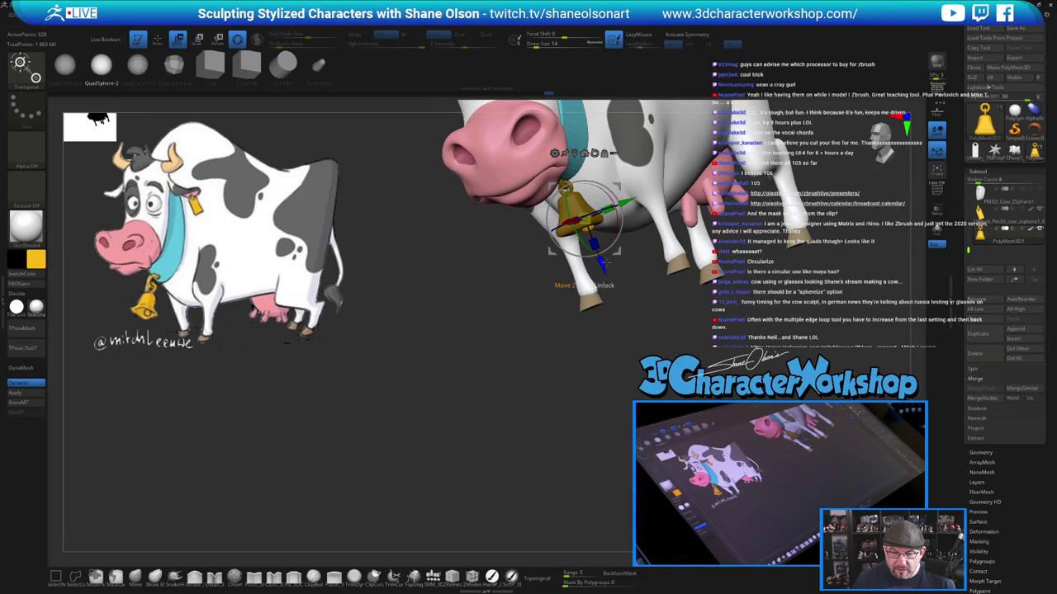
{"action": "left_click_drag", "start_coordinate": [606, 262], "coordinate": [608, 265]}
{"action": "left_click_drag", "start_coordinate": [671, 337], "coordinate": [720, 302], "text": "shift"}
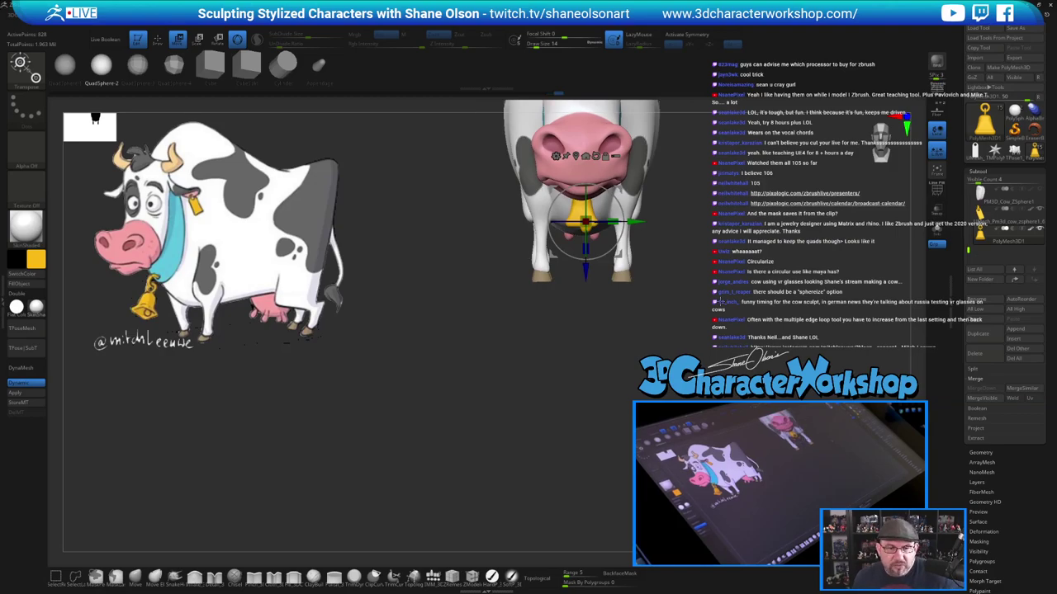
{"action": "left_click_drag", "start_coordinate": [619, 358], "coordinate": [594, 351]}
{"action": "key", "text": "q"}
{"action": "mouse_move", "coordinate": [524, 305]}
{"action": "left_mouse_down", "text": "alt"}
{"action": "mouse_move", "coordinate": [529, 322]}
{"action": "mouse_move", "coordinate": [521, 295]}
{"action": "mouse_move", "coordinate": [551, 318]}
{"action": "mouse_move", "coordinate": [585, 313]}
{"action": "mouse_move", "coordinate": [585, 294]}
{"action": "left_mouse_up", "text": "alt"}
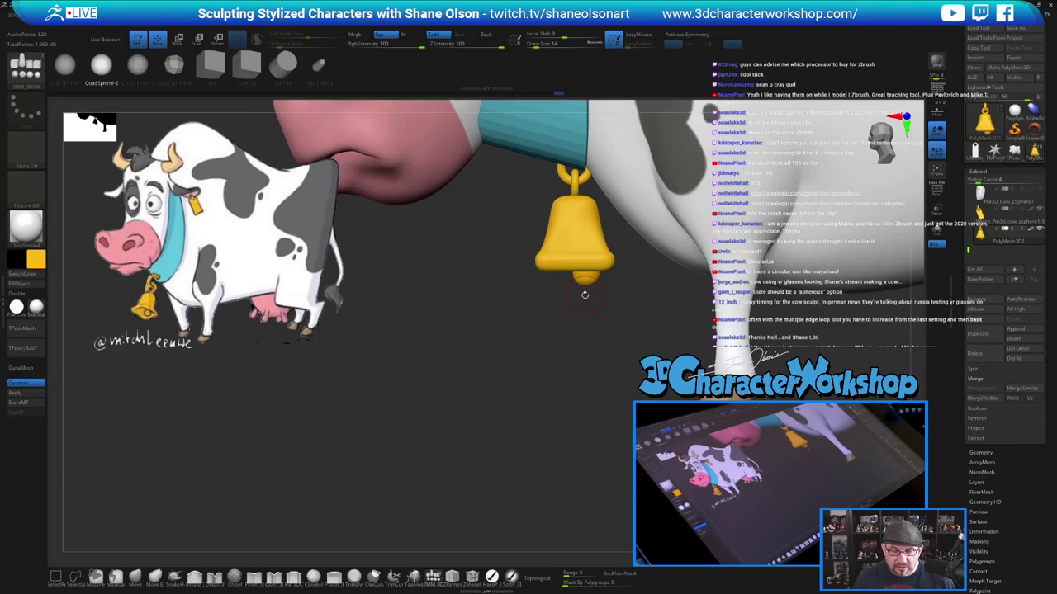
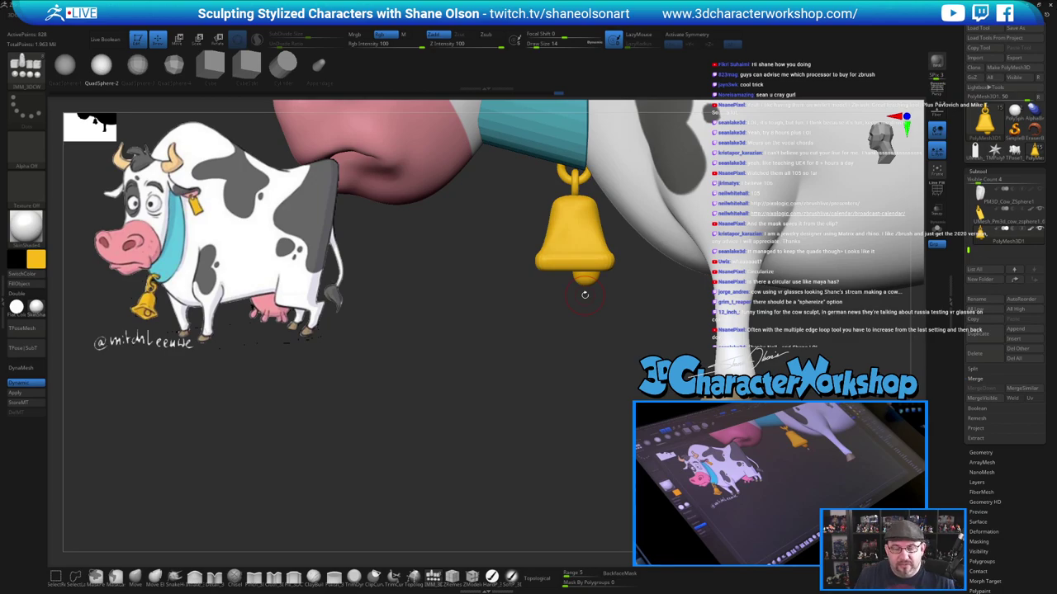
Isolate the bell with Solo and check its shape from the front and underneath
{"action": "key", "text": "s"}
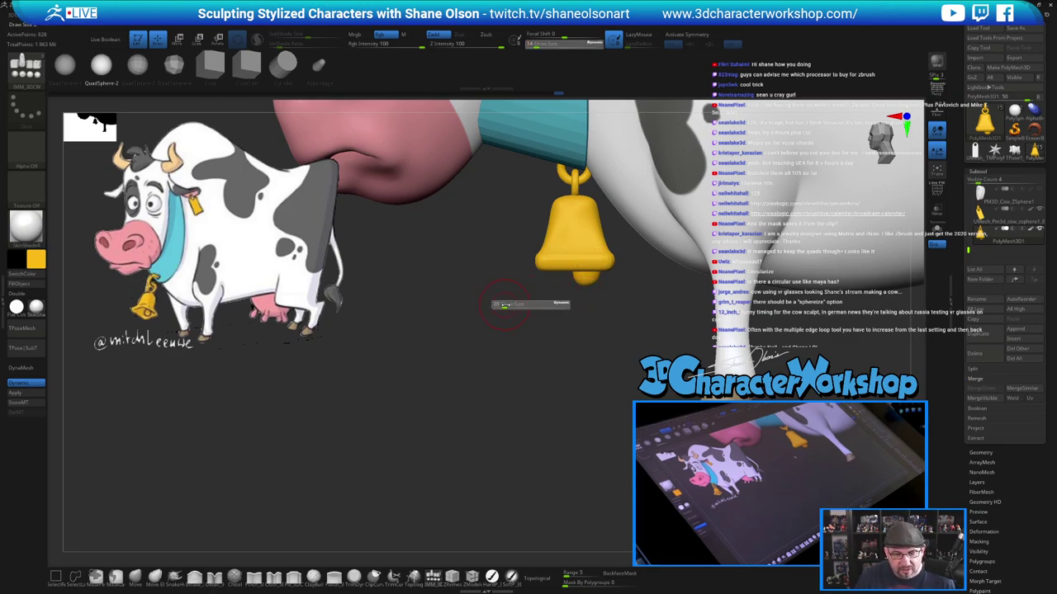
{"action": "left_click_drag", "start_coordinate": [504, 304], "coordinate": [506, 305]}
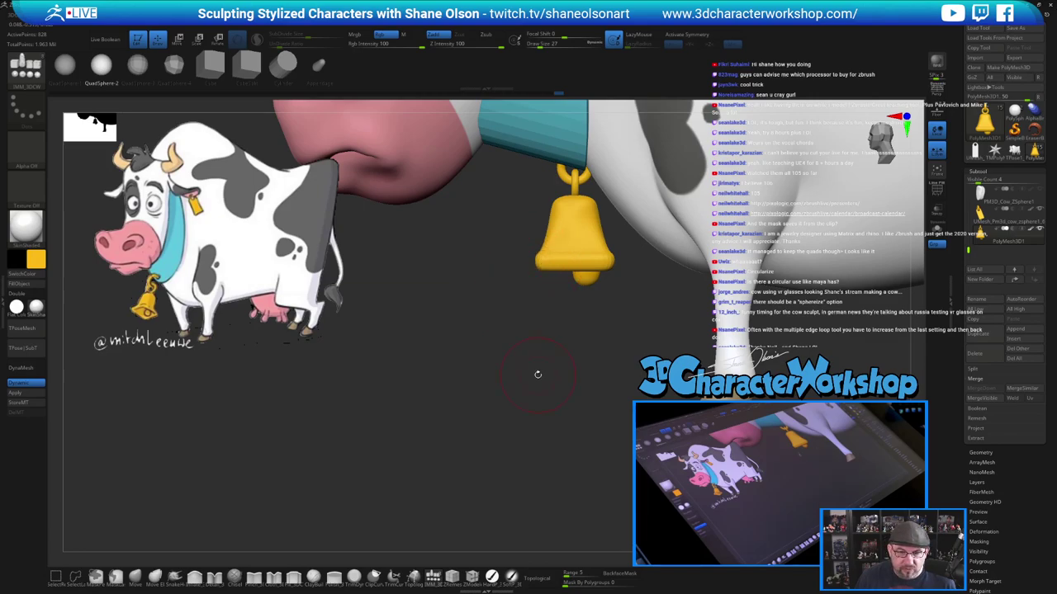
{"action": "left_click_drag", "start_coordinate": [533, 347], "coordinate": [591, 307]}
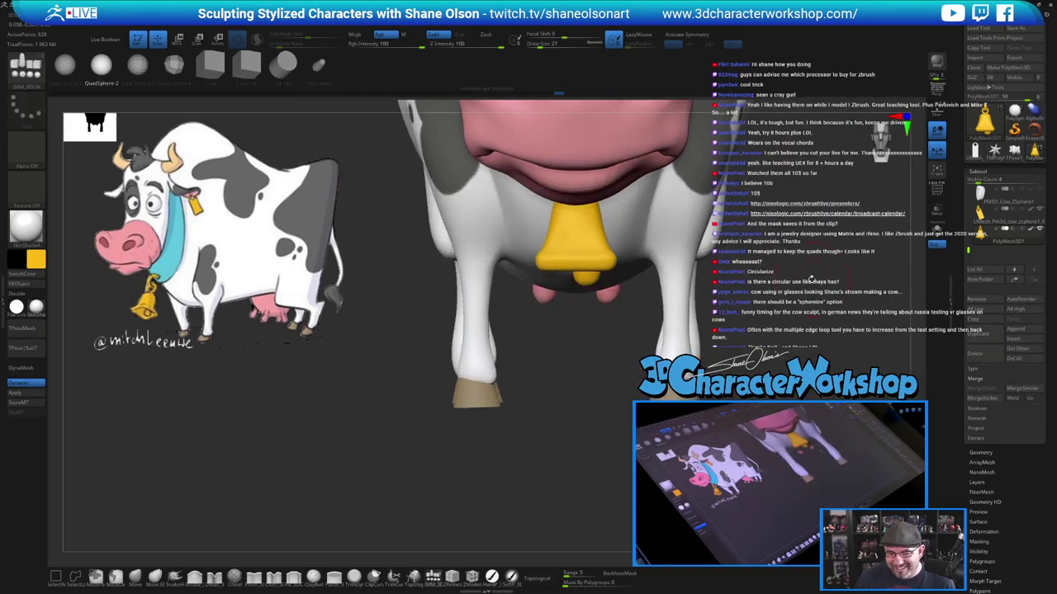
{"action": "left_click", "coordinate": [936, 229]}
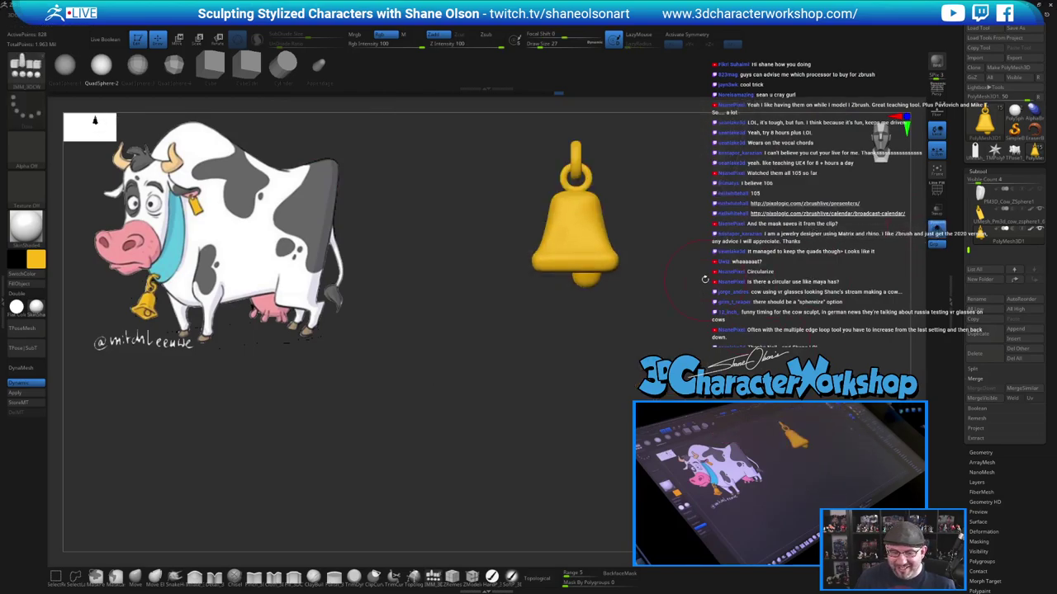
{"action": "left_click_drag", "start_coordinate": [705, 279], "coordinate": [680, 253], "text": "alt"}
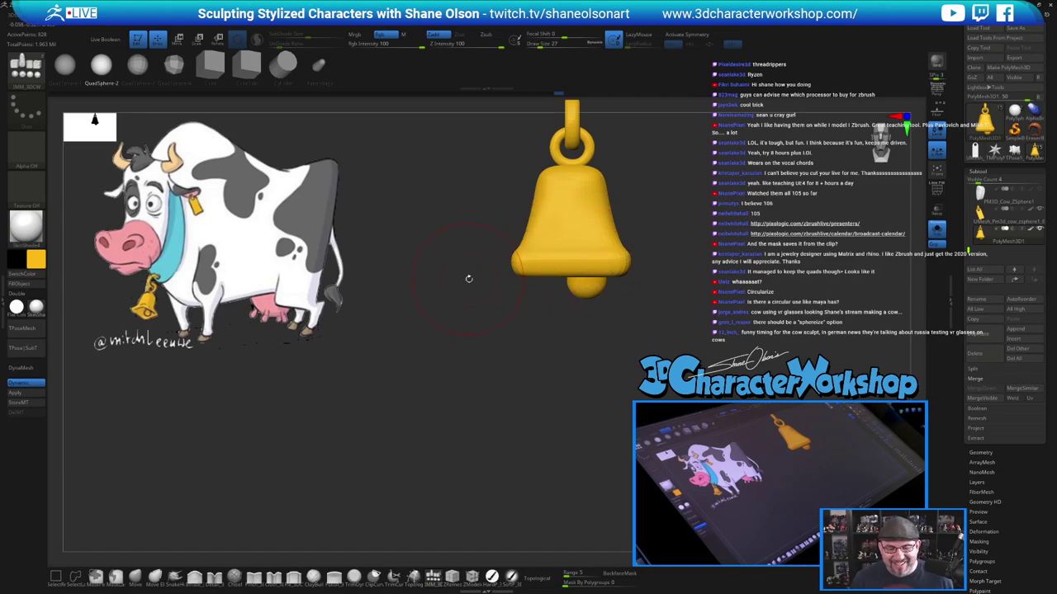
{"action": "left_click_drag", "start_coordinate": [501, 284], "coordinate": [503, 207]}
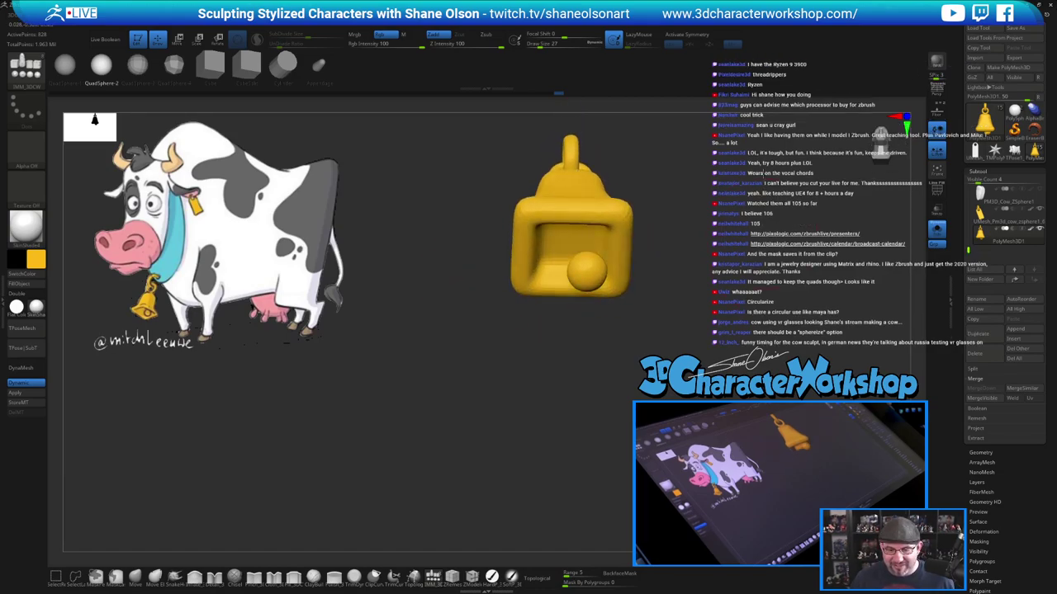
{"action": "left_click_drag", "start_coordinate": [736, 220], "coordinate": [689, 252], "text": "shift"}
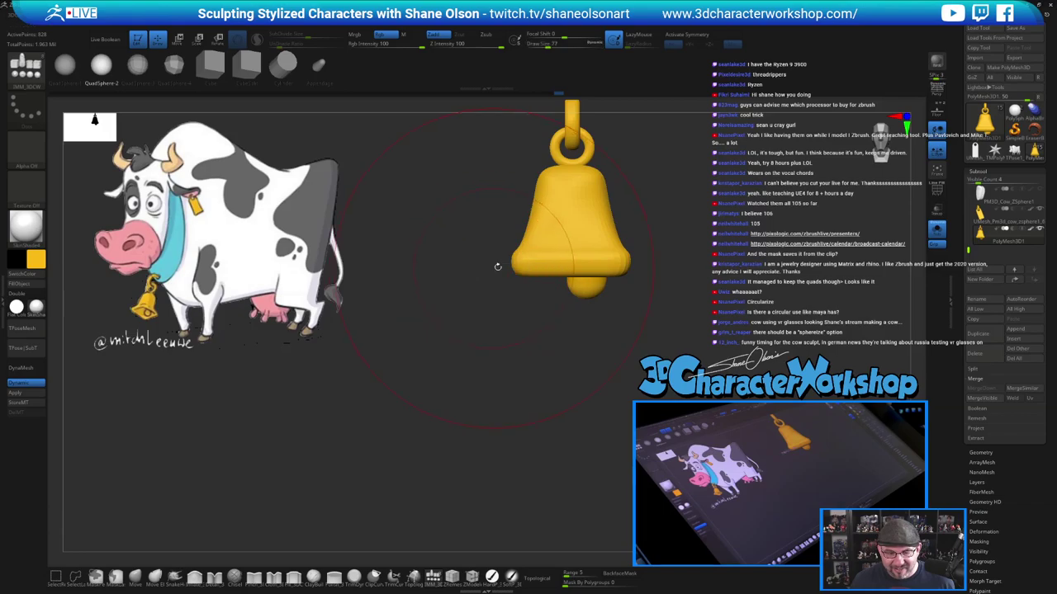
Turn symmetry back on and mask only the clapper, leaving the bell and rings editable
{"action": "key", "text": "x"}
{"action": "key", "text": "s"}
{"action": "left_click_drag", "start_coordinate": [536, 271], "coordinate": [531, 270]}
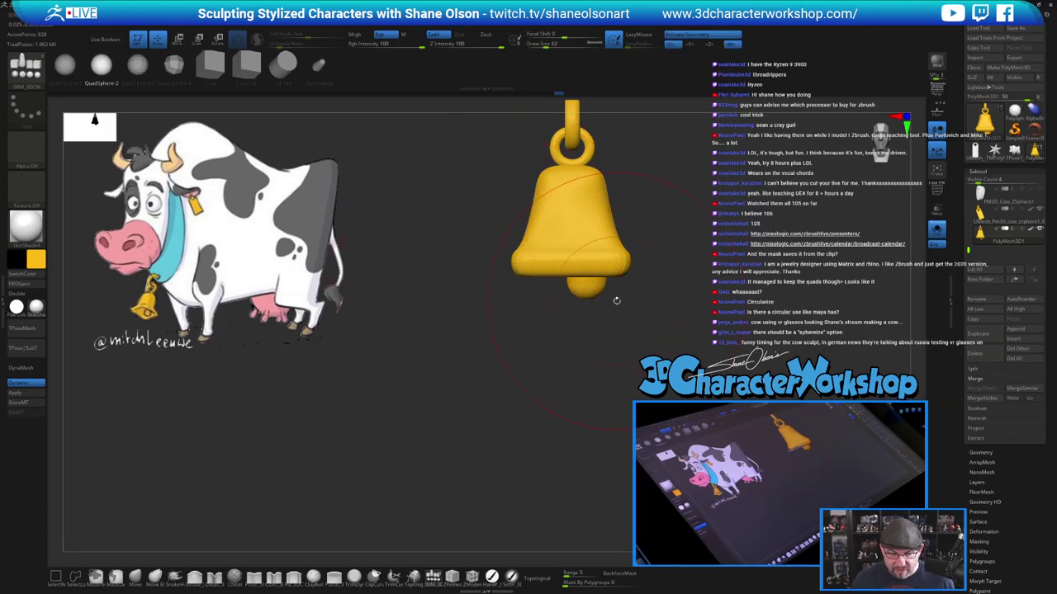
{"action": "key", "text": "w"}
{"action": "left_click_drag", "start_coordinate": [622, 291], "coordinate": [749, 265], "text": "alt"}
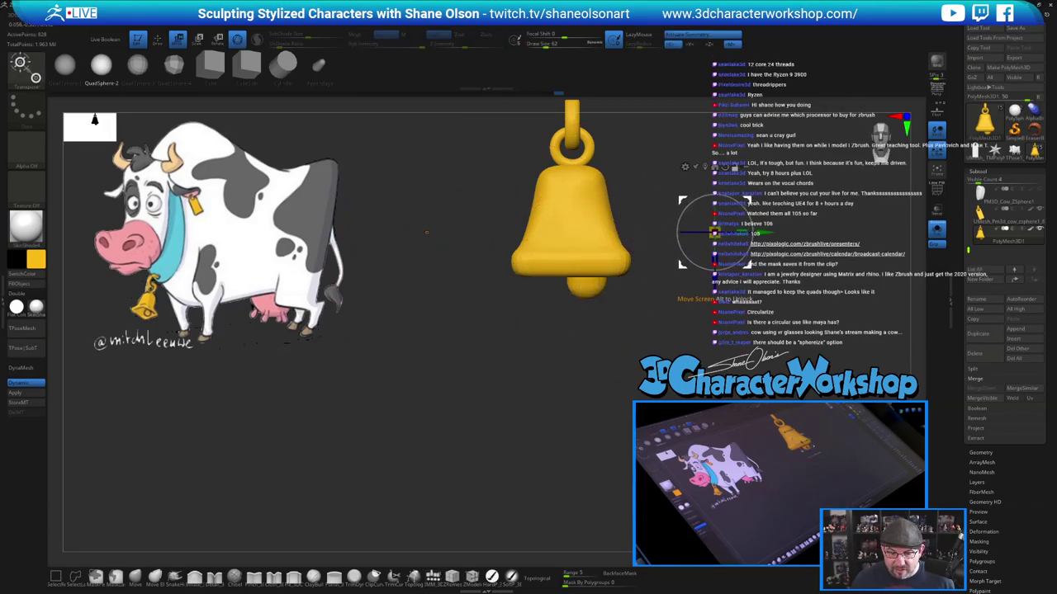
{"action": "left_click", "coordinate": [587, 288], "text": "ctrl"}
{"action": "left_click", "coordinate": [537, 341], "text": "ctrl"}
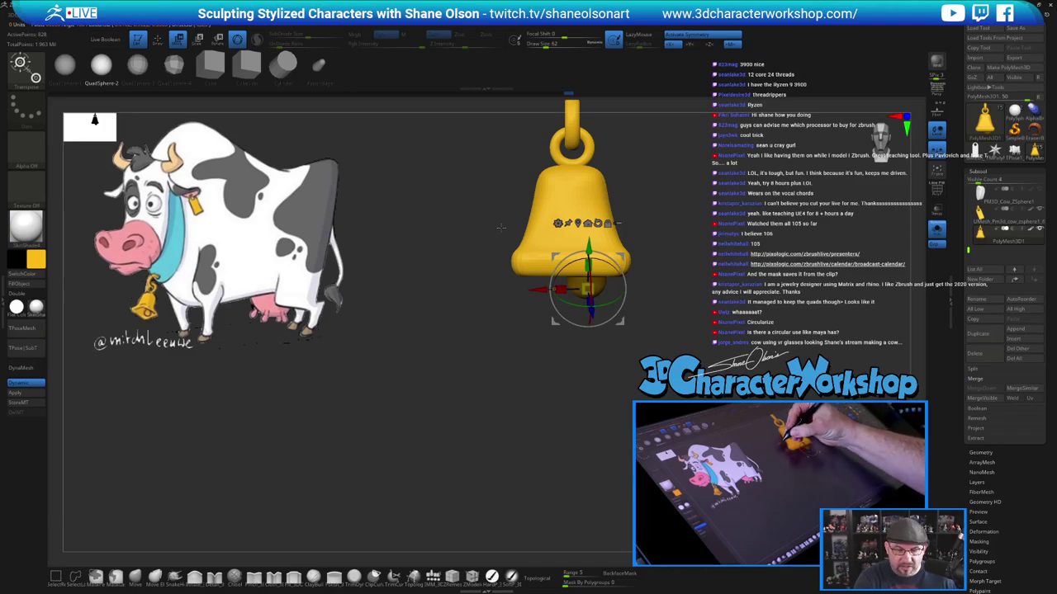
{"action": "key", "text": "q"}
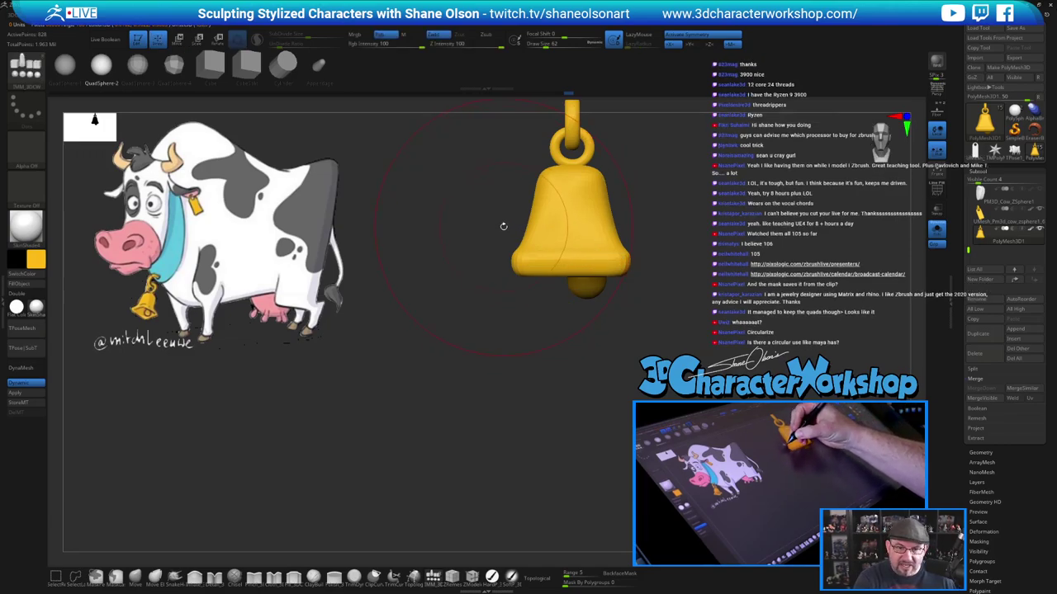
Push the bell's flared lower sides slightly inward with the Move brush at draw size 51
{"action": "key", "text": "s"}
{"action": "left_click_drag", "start_coordinate": [544, 263], "coordinate": [519, 270]}
{"action": "key", "text": "s"}
{"action": "key", "text": "ctrl+z"}
{"action": "left_click", "coordinate": [135, 578]}
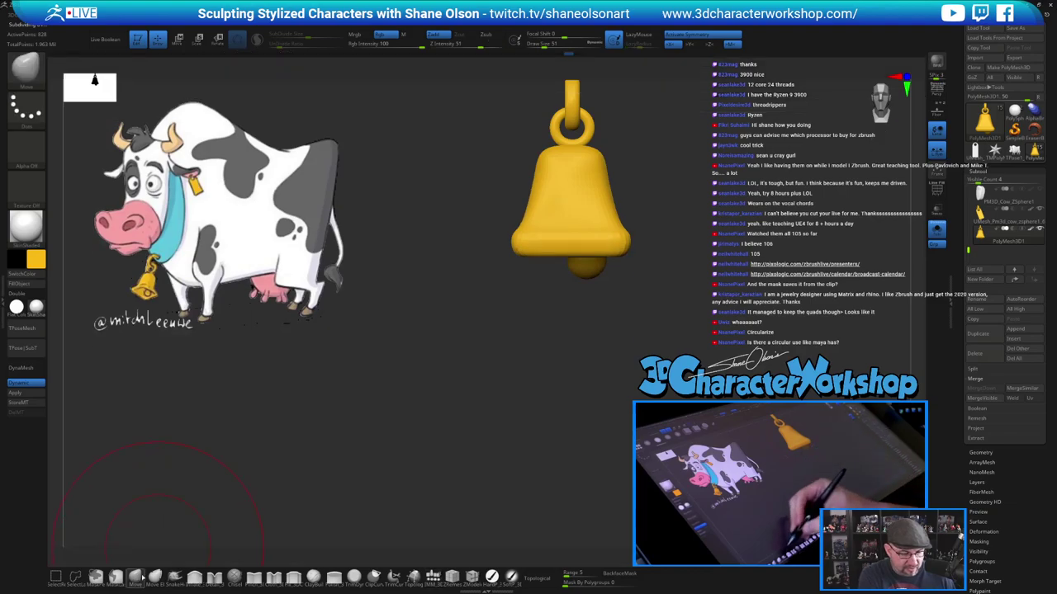
{"action": "left_click_drag", "start_coordinate": [524, 237], "coordinate": [535, 239]}
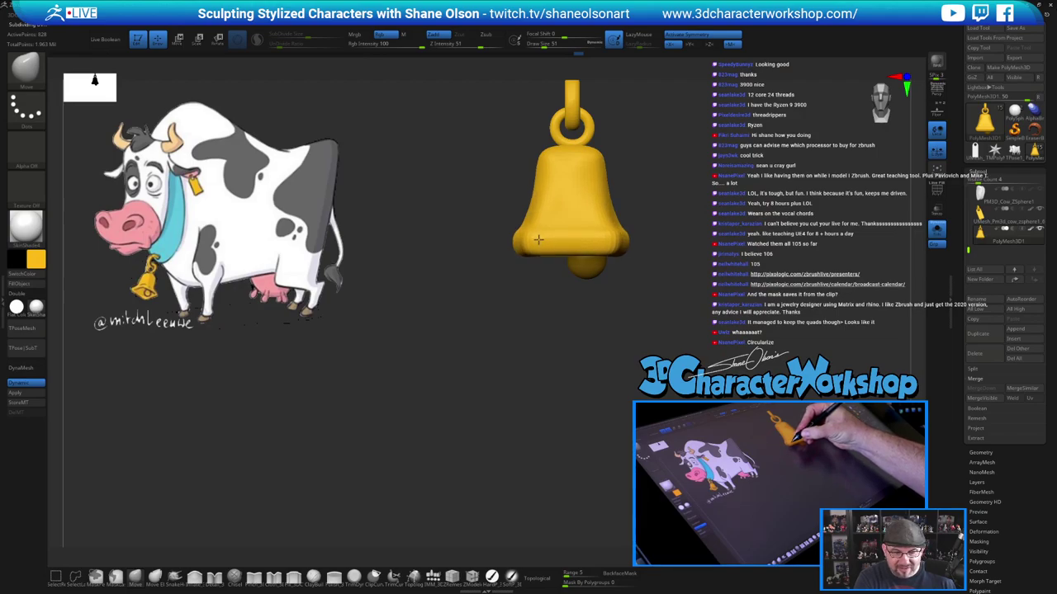
Even out the bell's square rim from below with the Move brush, reducing the draw size to 35
{"action": "left_click_drag", "start_coordinate": [645, 298], "coordinate": [643, 180]}
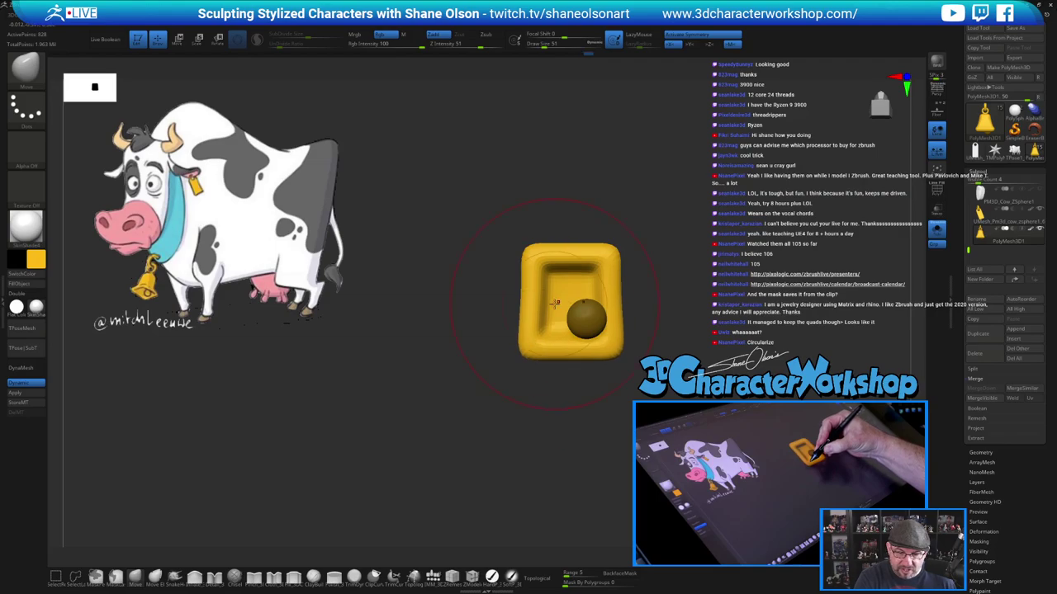
{"action": "left_click_drag", "start_coordinate": [618, 340], "coordinate": [609, 336]}
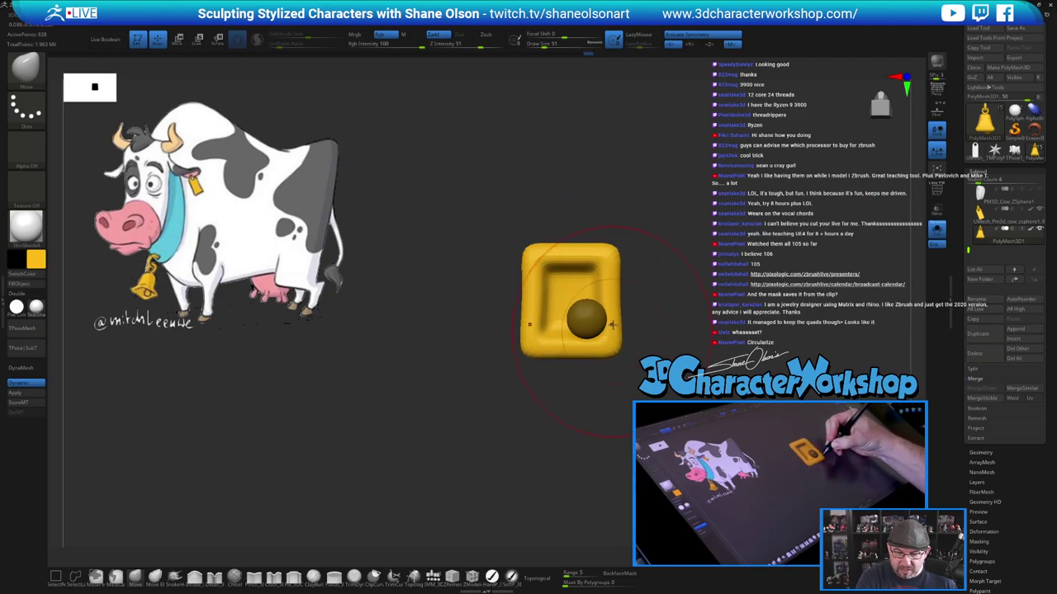
{"action": "key", "text": "s"}
{"action": "left_click_drag", "start_coordinate": [613, 300], "coordinate": [611, 298]}
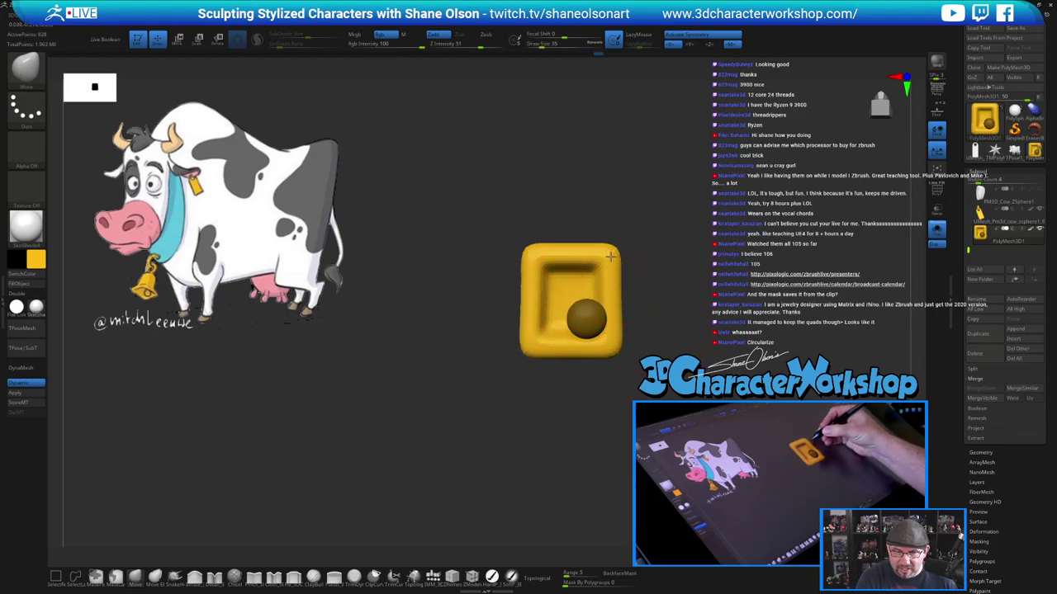
{"action": "left_click_drag", "start_coordinate": [610, 257], "coordinate": [610, 260]}
Invert the mask to free only the clapper, turn symmetry off, then shrink the clapper and nudge it up into the bell
{"action": "left_click_drag", "start_coordinate": [655, 305], "coordinate": [677, 392], "text": "alt"}
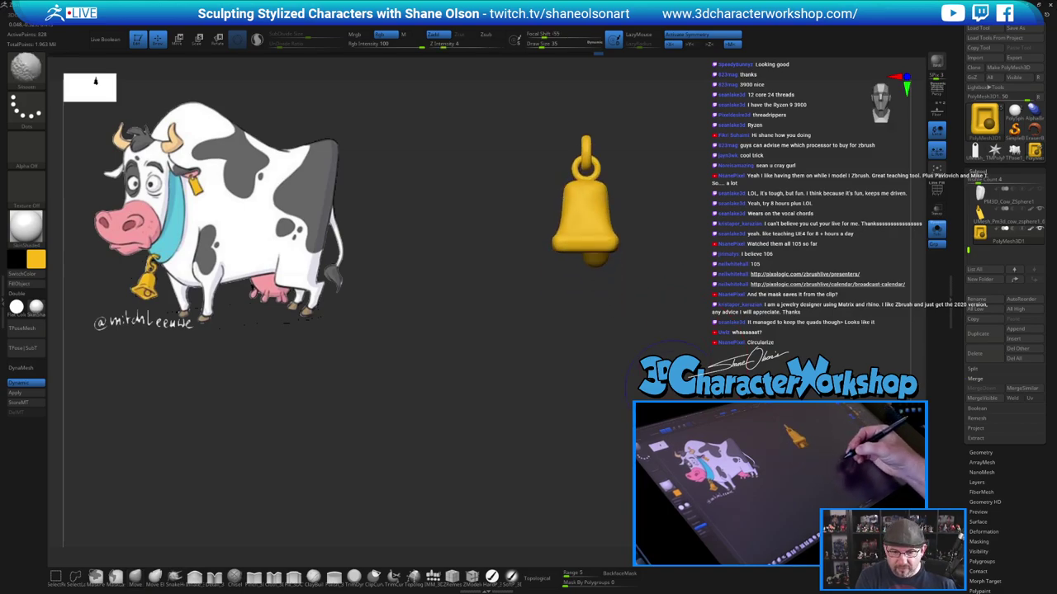
{"action": "mouse_move", "coordinate": [683, 318]}
{"action": "left_mouse_down", "text": "alt"}
{"action": "mouse_move", "coordinate": [667, 375]}
{"action": "mouse_move", "coordinate": [674, 341]}
{"action": "mouse_move", "coordinate": [681, 378]}
{"action": "left_mouse_up", "text": "alt"}
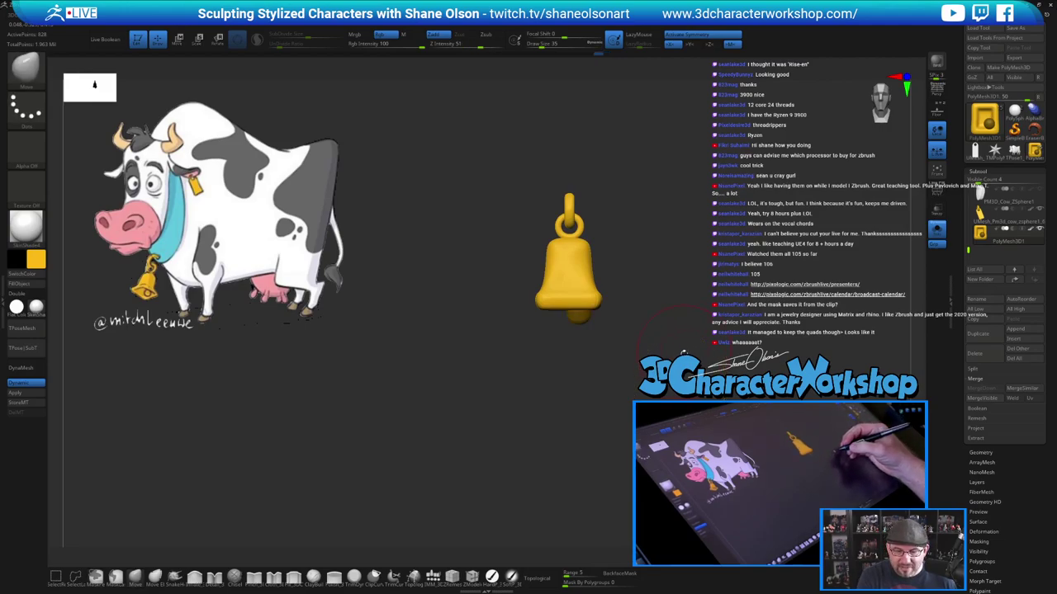
{"action": "left_click", "coordinate": [661, 308], "text": "ctrl"}
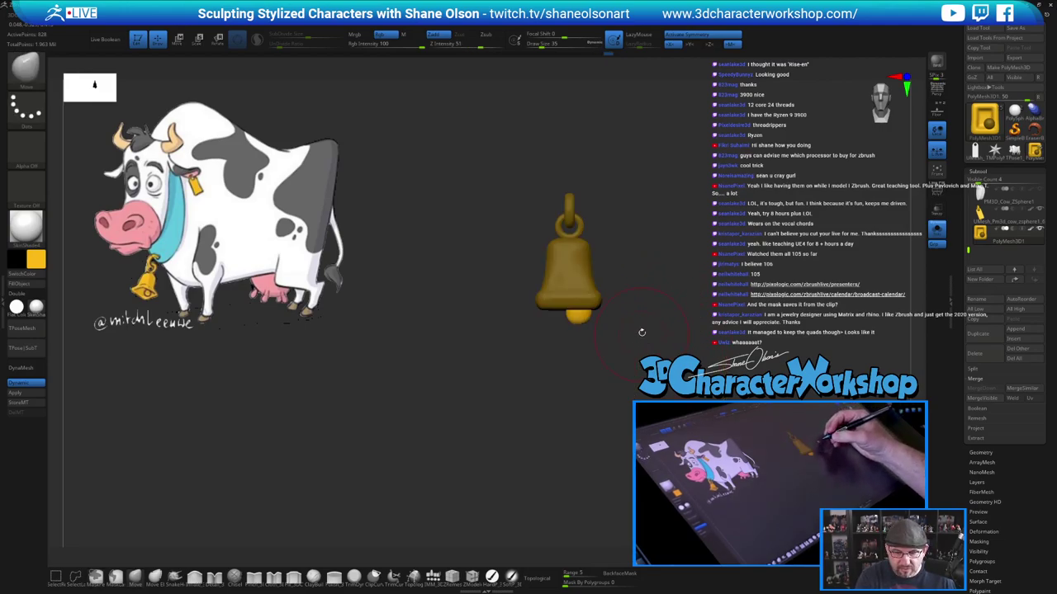
{"action": "key", "text": "e"}
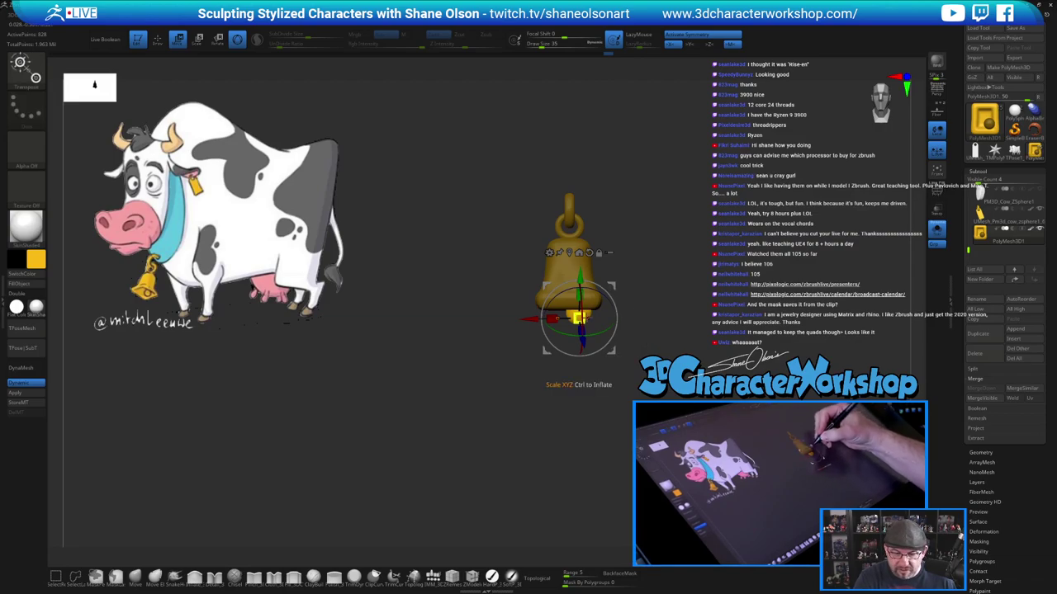
{"action": "left_click_drag", "start_coordinate": [580, 307], "coordinate": [581, 306]}
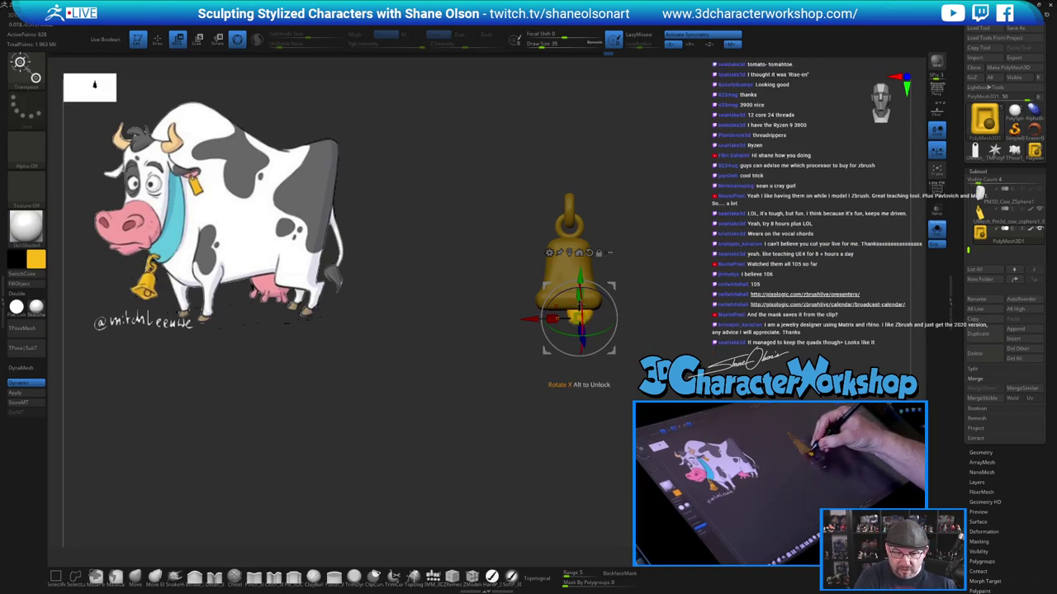
{"action": "key", "text": "x"}
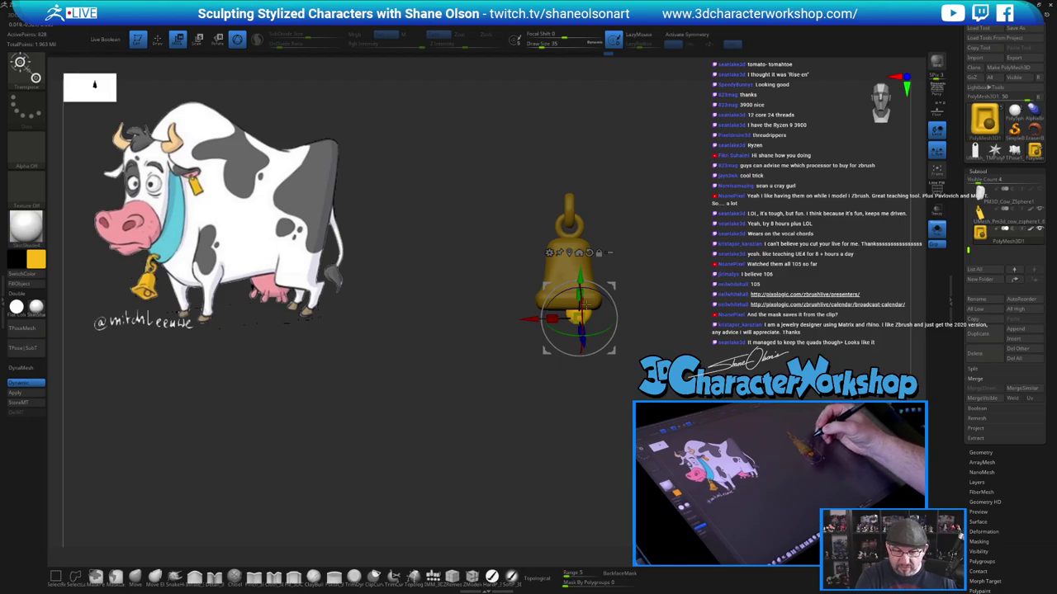
{"action": "left_click_drag", "start_coordinate": [580, 319], "coordinate": [581, 317]}
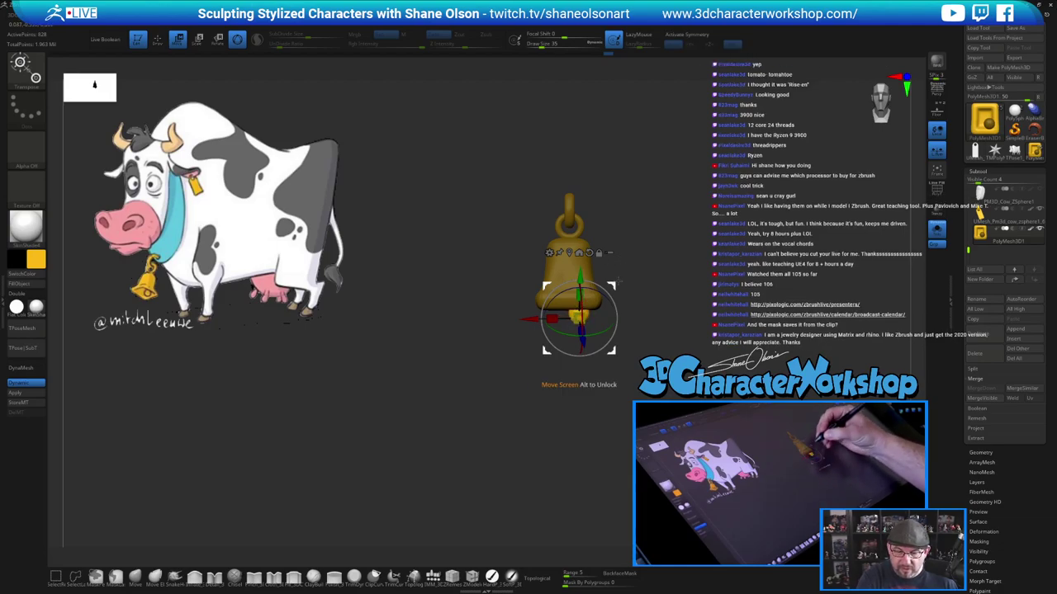
{"action": "left_click_drag", "start_coordinate": [616, 285], "coordinate": [615, 283]}
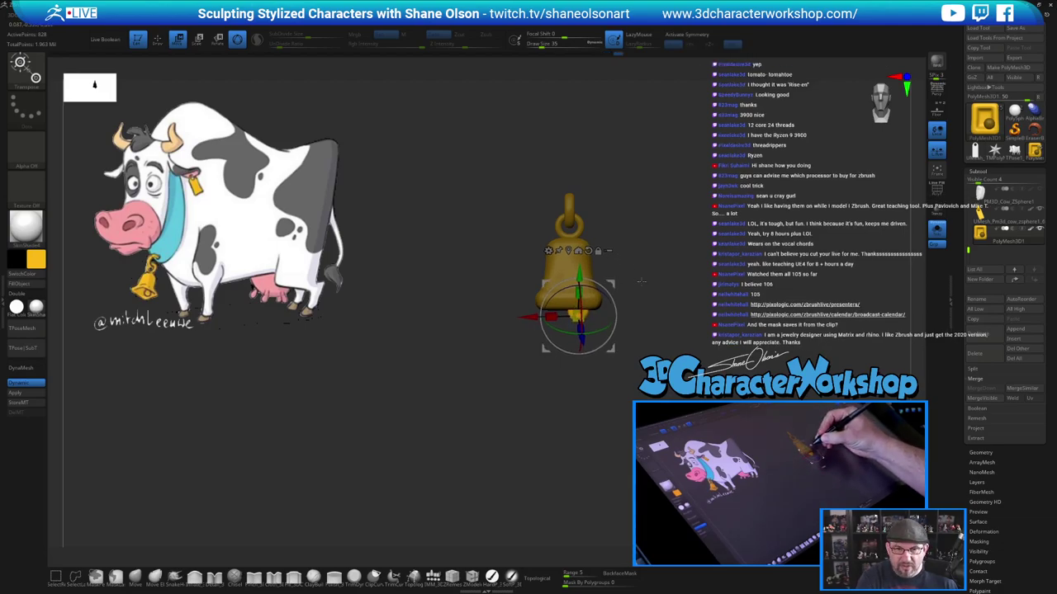
Invert the mask again, return to the Move brush and leave Solo mode to show the whole cow
{"action": "left_click", "coordinate": [672, 334], "text": "ctrl"}
{"action": "key", "text": "q"}
{"action": "mouse_move", "coordinate": [665, 342]}
{"action": "left_mouse_down", "text": "alt"}
{"action": "mouse_move", "coordinate": [670, 302]}
{"action": "mouse_move", "coordinate": [743, 337]}
{"action": "mouse_move", "coordinate": [785, 343]}
{"action": "left_mouse_up", "text": "alt"}
{"action": "left_click", "coordinate": [936, 233]}
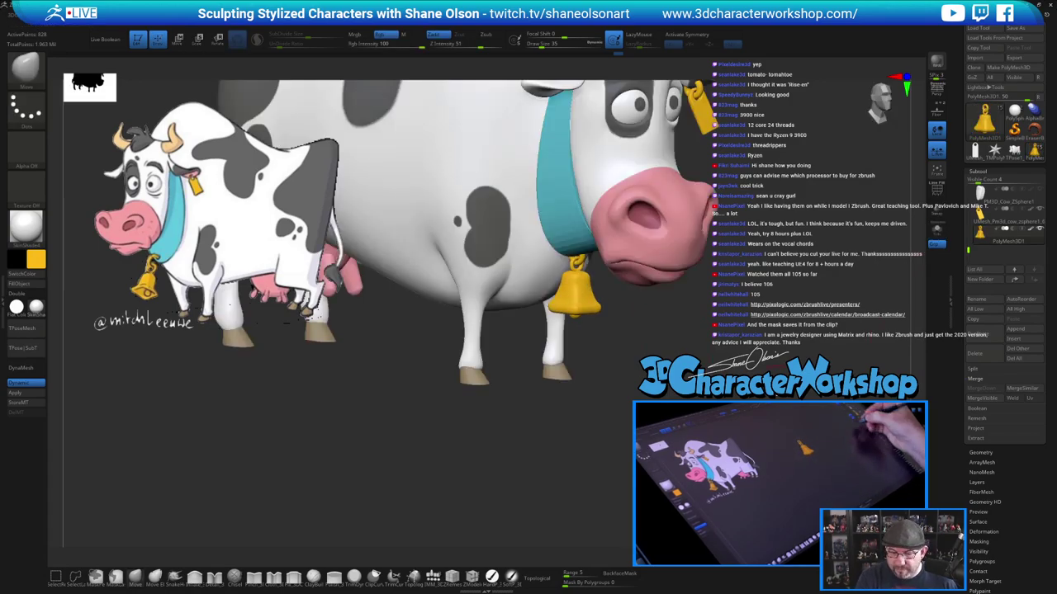
{"action": "left_click_drag", "start_coordinate": [834, 331], "coordinate": [735, 334]}
{"action": "left_click_drag", "start_coordinate": [833, 388], "coordinate": [850, 404], "text": "alt"}
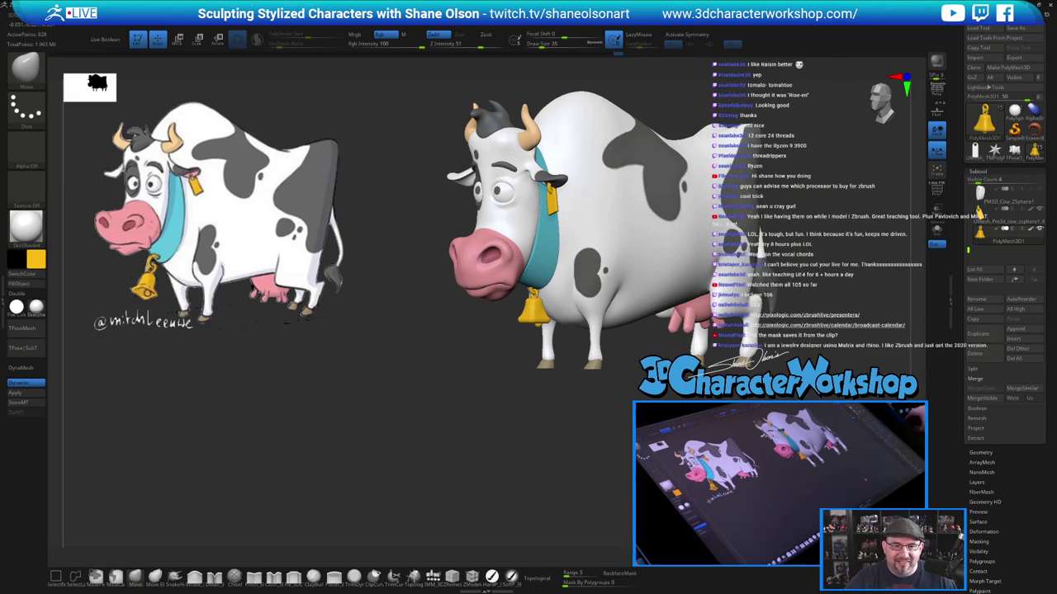
Select the collar and push its front and lower edge into place around the neck with the Move brush
{"action": "left_click_drag", "start_coordinate": [545, 450], "coordinate": [436, 410]}
{"action": "left_click", "coordinate": [534, 234], "text": "alt"}
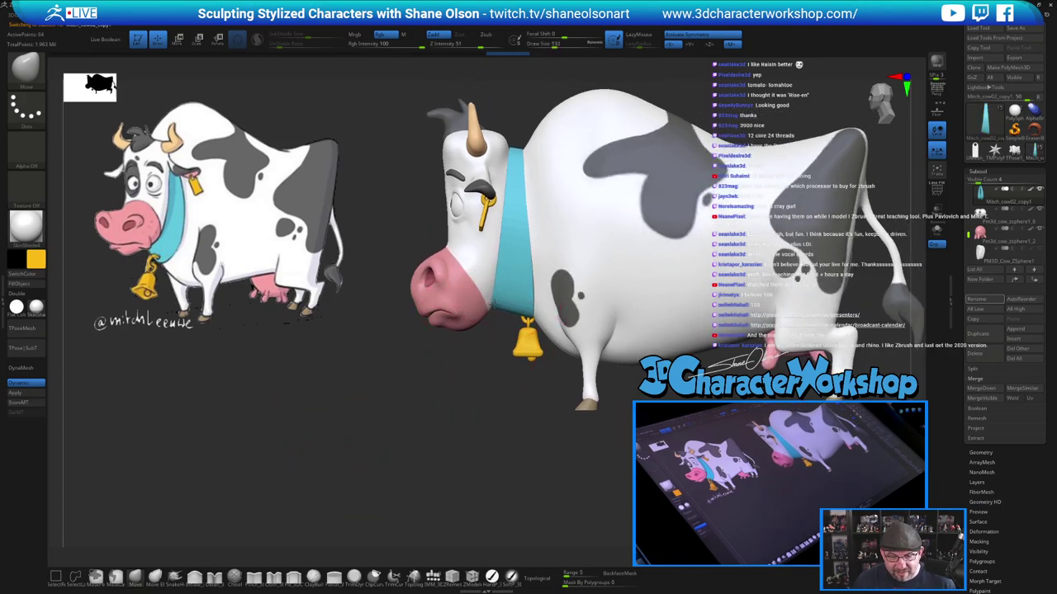
{"action": "left_click_drag", "start_coordinate": [493, 309], "coordinate": [499, 305]}
{"action": "left_click_drag", "start_coordinate": [537, 255], "coordinate": [530, 237]}
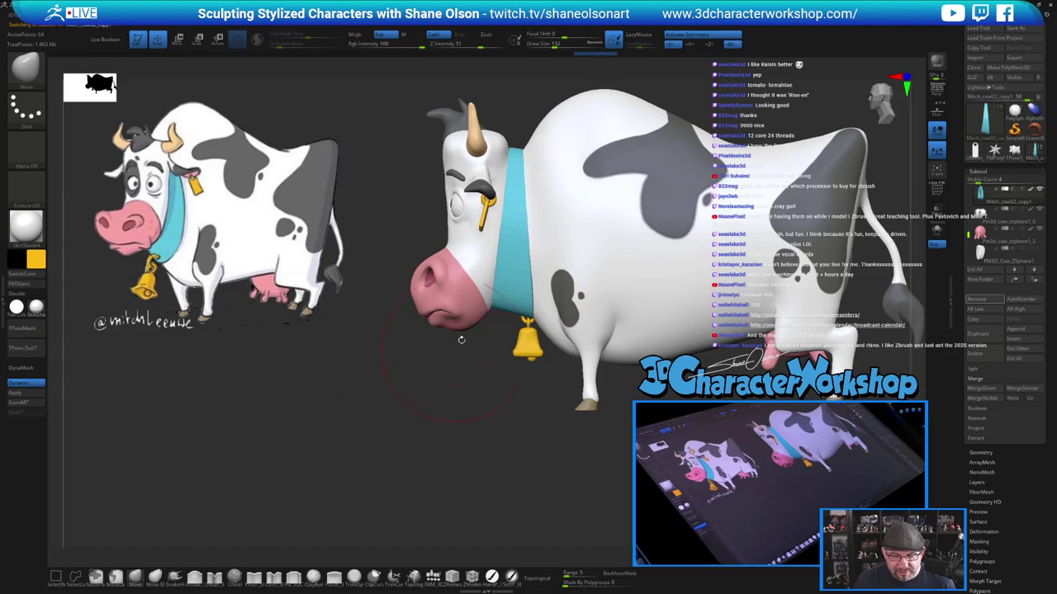
{"action": "left_click_drag", "start_coordinate": [439, 397], "coordinate": [493, 471]}
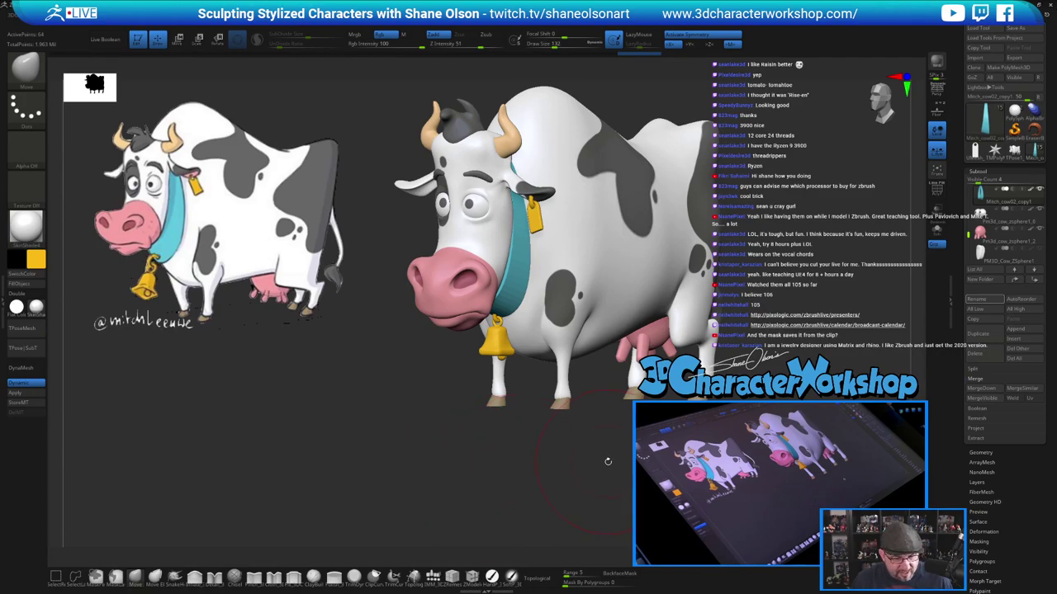
{"action": "key", "text": "s"}
{"action": "left_click_drag", "start_coordinate": [605, 464], "coordinate": [585, 454]}
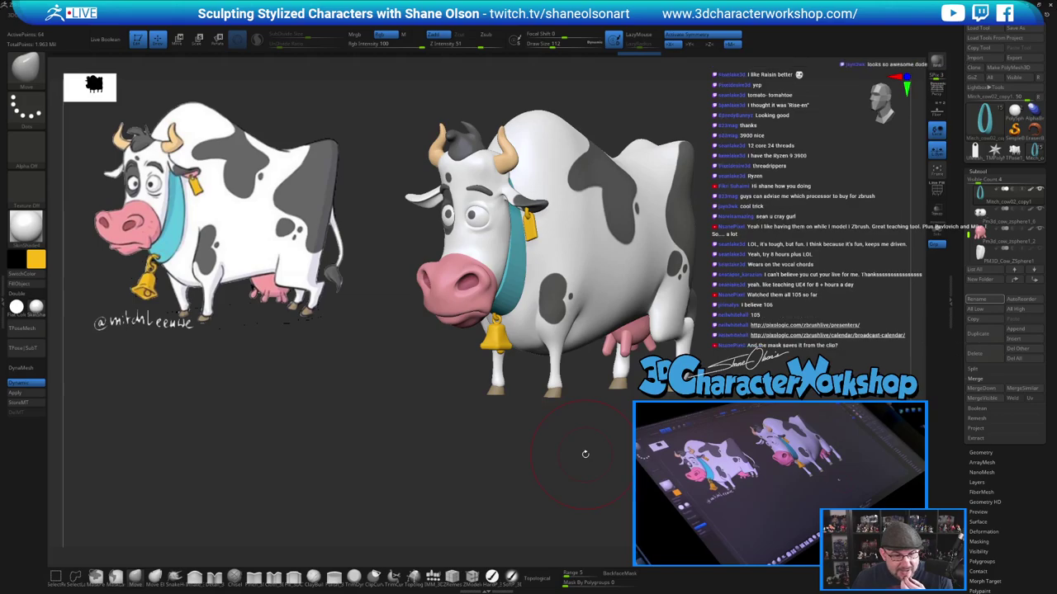
Save the cow as Mitch_Cow02 in the Twitch folder
{"action": "left_click_drag", "start_coordinate": [418, 388], "coordinate": [414, 388]}
{"action": "left_click_drag", "start_coordinate": [729, 400], "coordinate": [465, 413]}
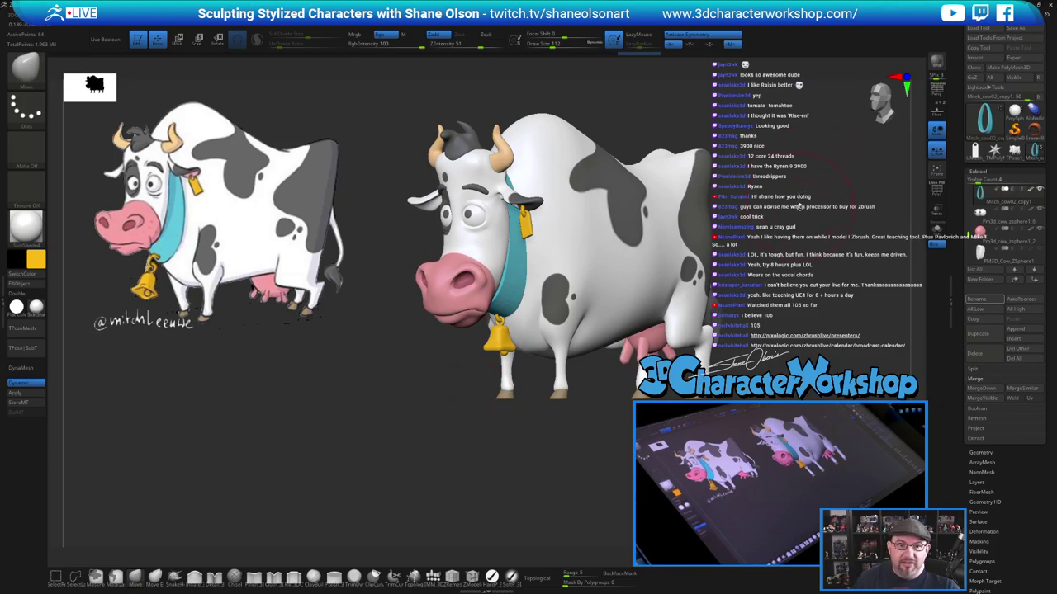
{"action": "left_click_drag", "start_coordinate": [799, 207], "coordinate": [819, 154]}
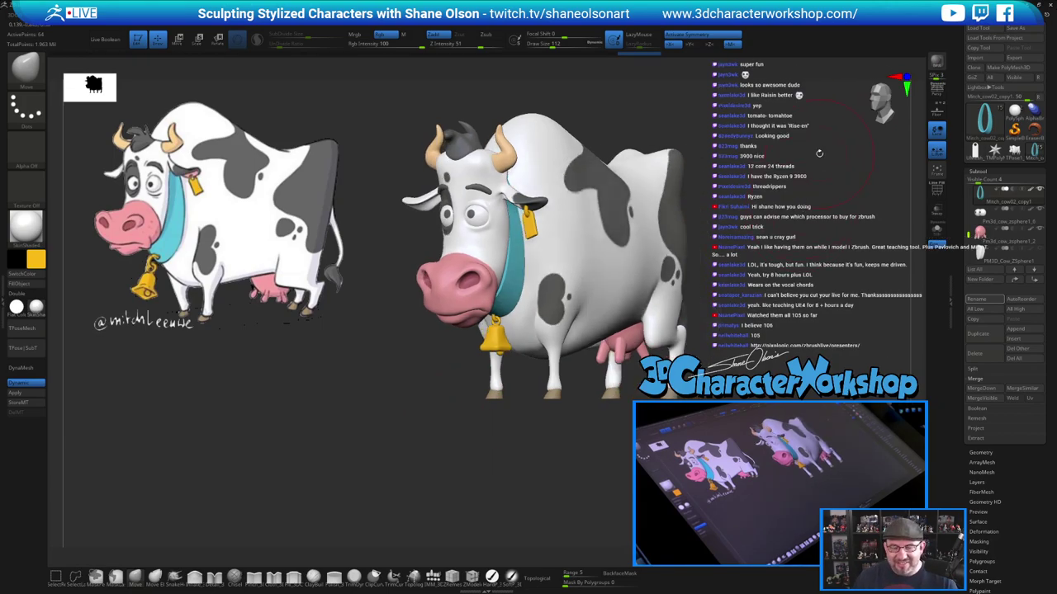
{"action": "left_click", "coordinate": [1027, 28]}
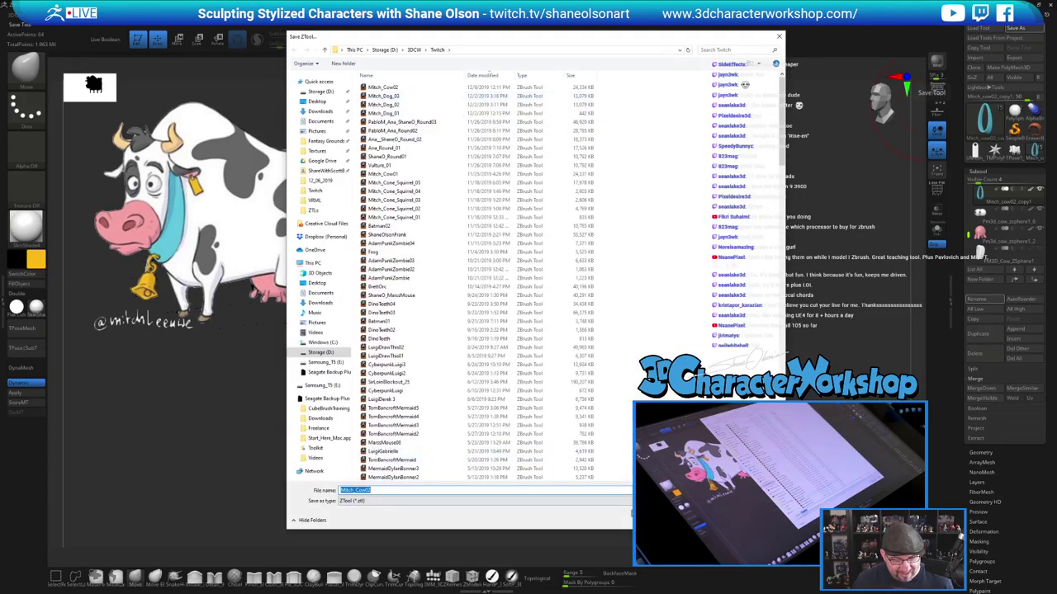
{"action": "left_click", "coordinate": [718, 520]}
{"action": "left_click", "coordinate": [553, 303]}
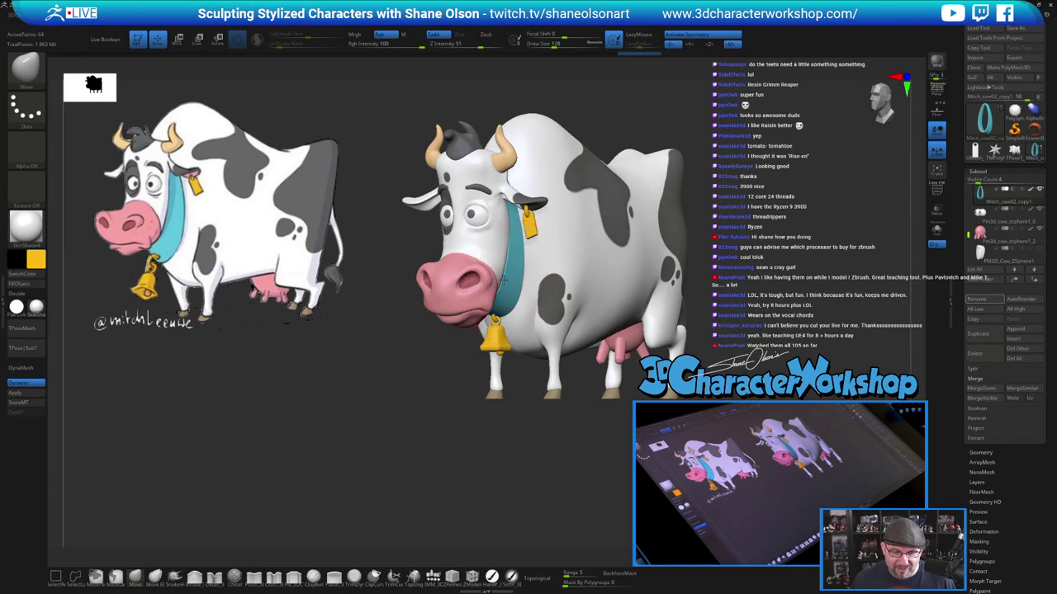
Fit the collar closer to the neck behind the muzzle with Move brush strokes from the three-quarter and side views
{"action": "left_click_drag", "start_coordinate": [504, 280], "coordinate": [499, 286]}
{"action": "left_click_drag", "start_coordinate": [512, 241], "coordinate": [510, 241]}
{"action": "left_click_drag", "start_coordinate": [524, 291], "coordinate": [515, 296]}
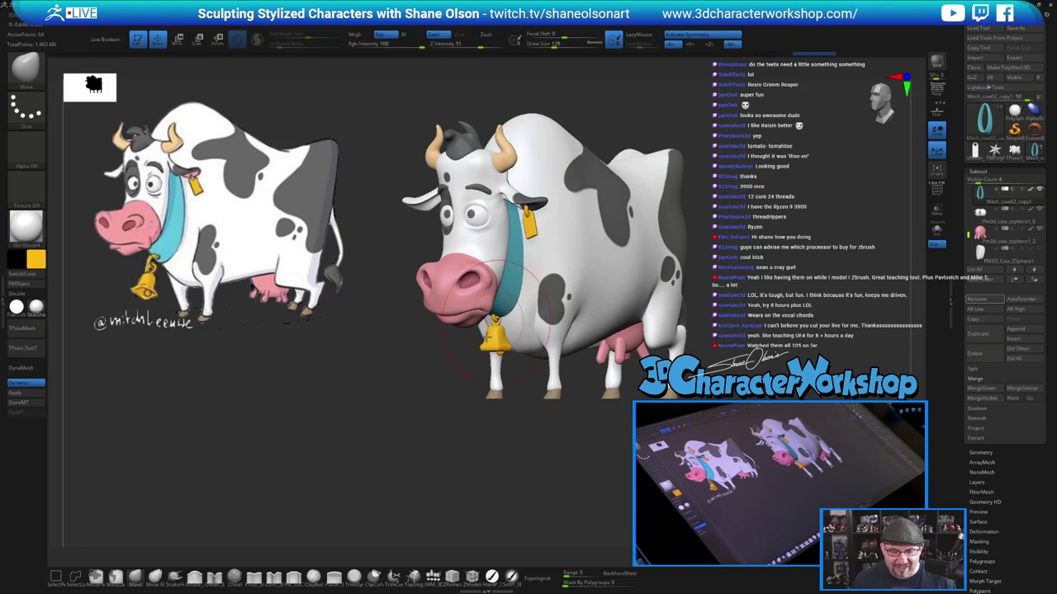
{"action": "left_click_drag", "start_coordinate": [450, 407], "coordinate": [392, 409]}
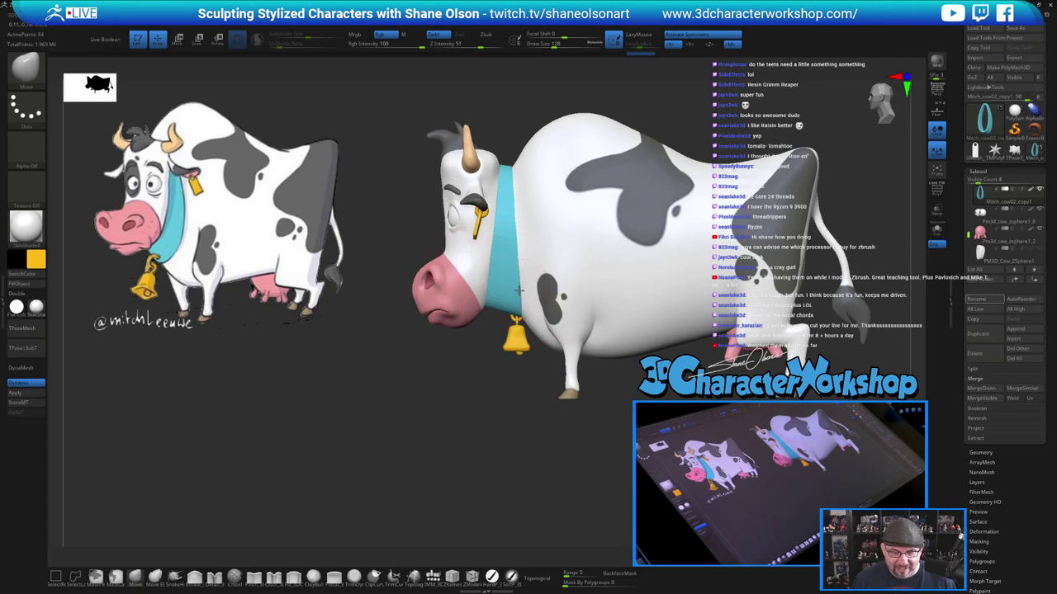
{"action": "left_click_drag", "start_coordinate": [435, 437], "coordinate": [510, 408]}
{"action": "left_click_drag", "start_coordinate": [615, 448], "coordinate": [520, 459]}
{"action": "key", "text": "s"}
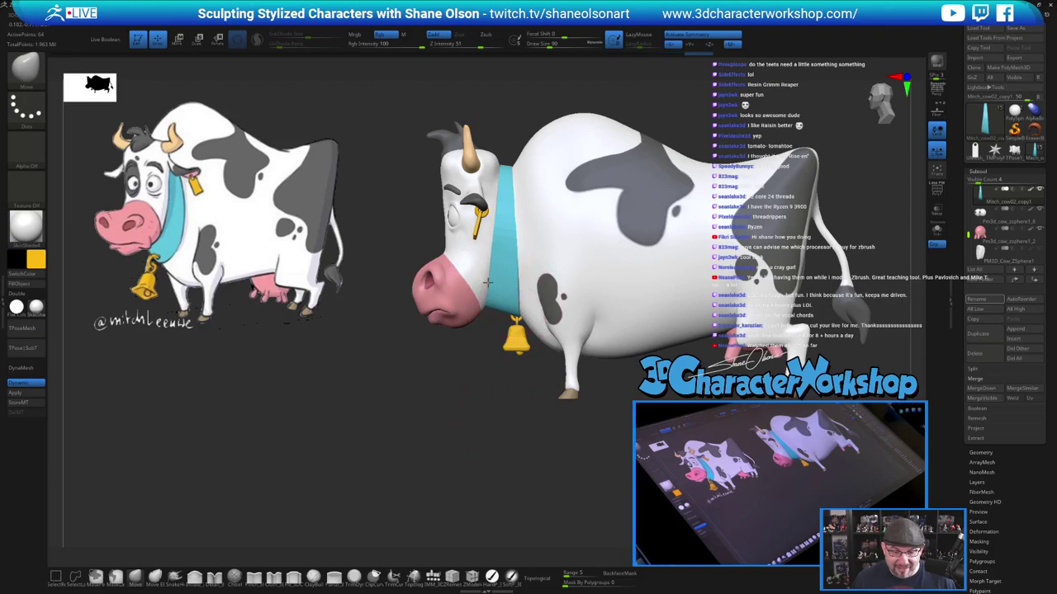
Enlarge the Move brush to draw size 120 and refine the collar's lower front edge above the bell
{"action": "left_click_drag", "start_coordinate": [438, 396], "coordinate": [464, 398]}
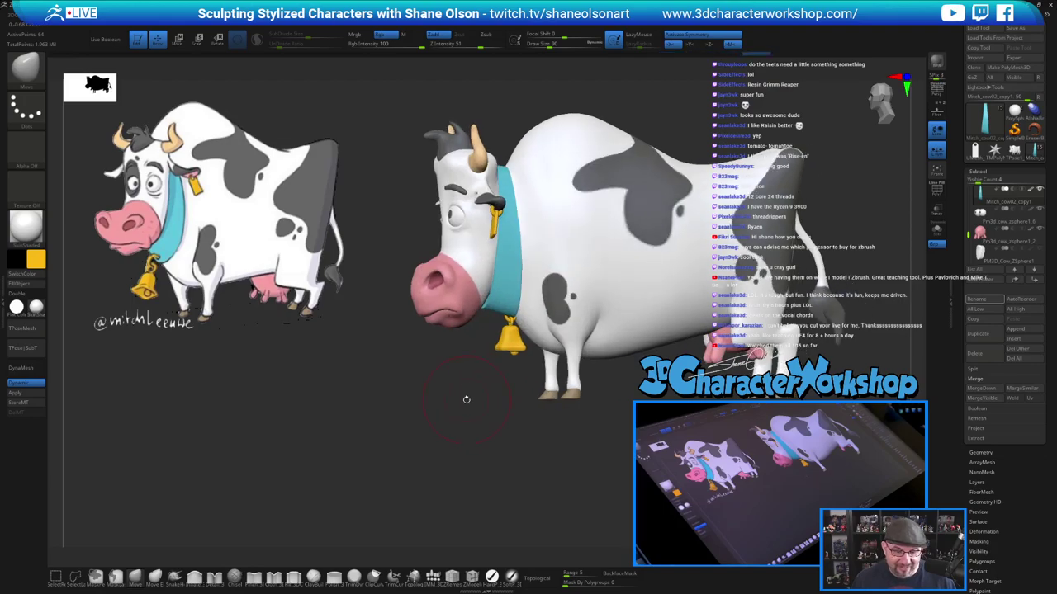
{"action": "key", "text": "s"}
{"action": "left_click_drag", "start_coordinate": [462, 359], "coordinate": [467, 359]}
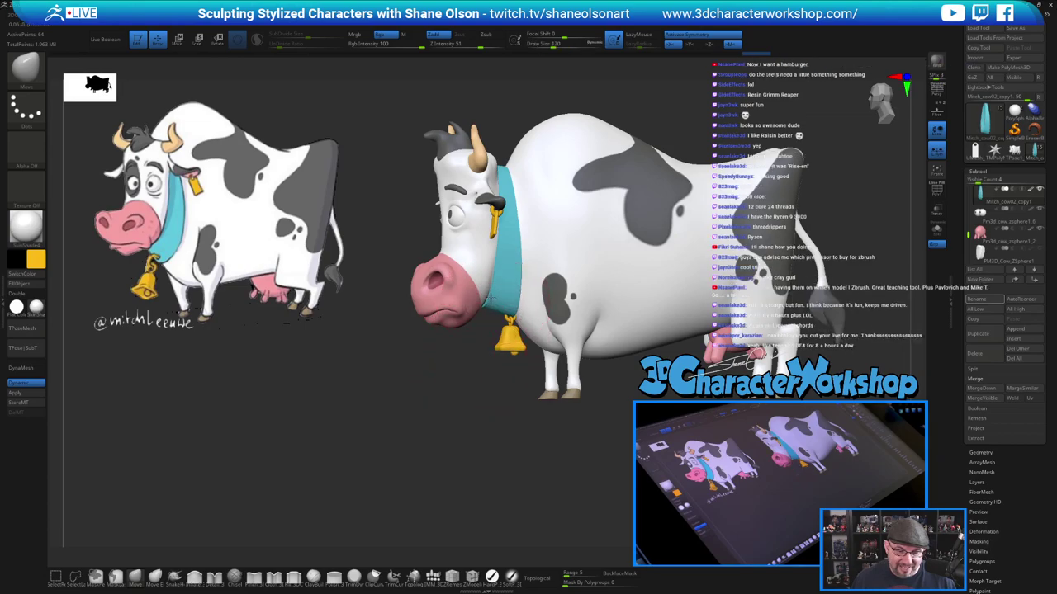
{"action": "mouse_move", "coordinate": [406, 433]}
{"action": "left_mouse_down"}
{"action": "mouse_move", "coordinate": [419, 436]}
{"action": "mouse_move", "coordinate": [441, 397]}
{"action": "mouse_move", "coordinate": [454, 397]}
{"action": "left_mouse_up"}
{"action": "key", "text": "s"}
{"action": "mouse_move", "coordinate": [644, 331]}
{"action": "left_mouse_down"}
{"action": "mouse_move", "coordinate": [634, 334]}
{"action": "mouse_move", "coordinate": [638, 360]}
{"action": "left_mouse_up"}
{"action": "key", "text": "s"}
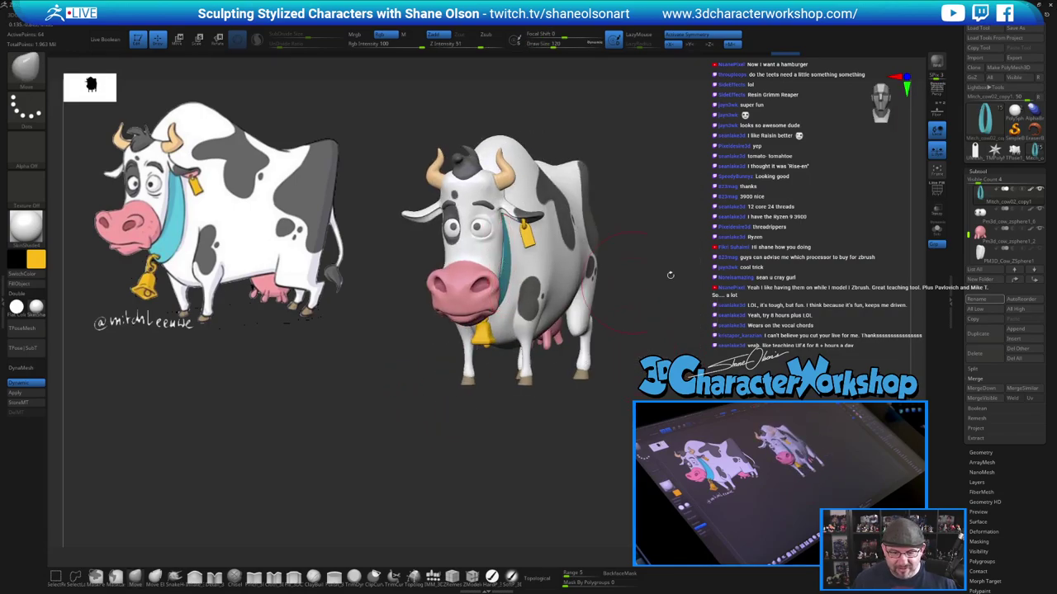
Check the collar's fit around the neck from the front, side, rear and below
{"action": "left_click_drag", "start_coordinate": [670, 275], "coordinate": [650, 275]}
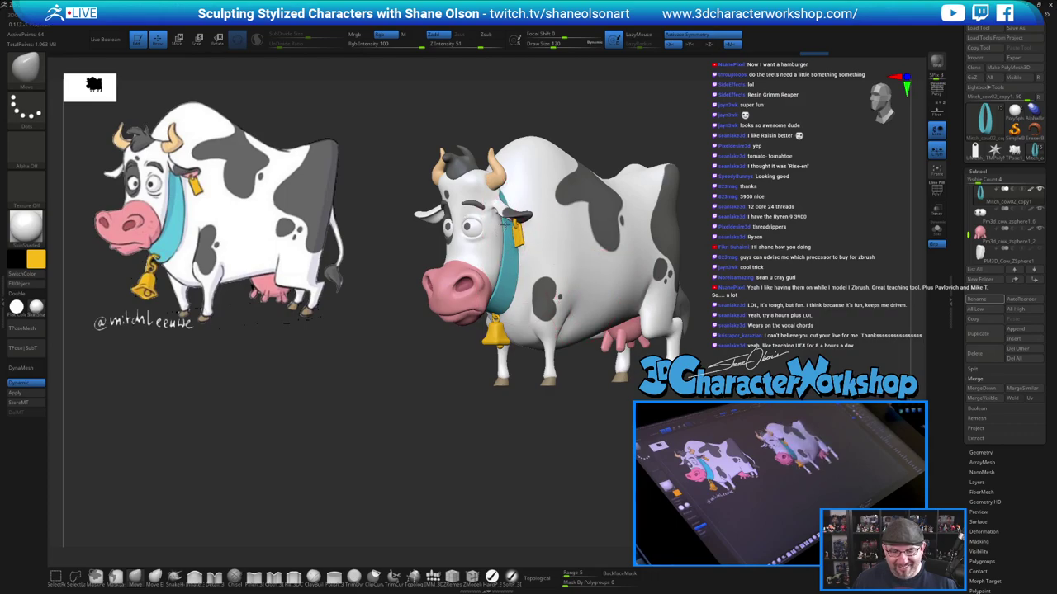
{"action": "left_click_drag", "start_coordinate": [433, 364], "coordinate": [409, 358]}
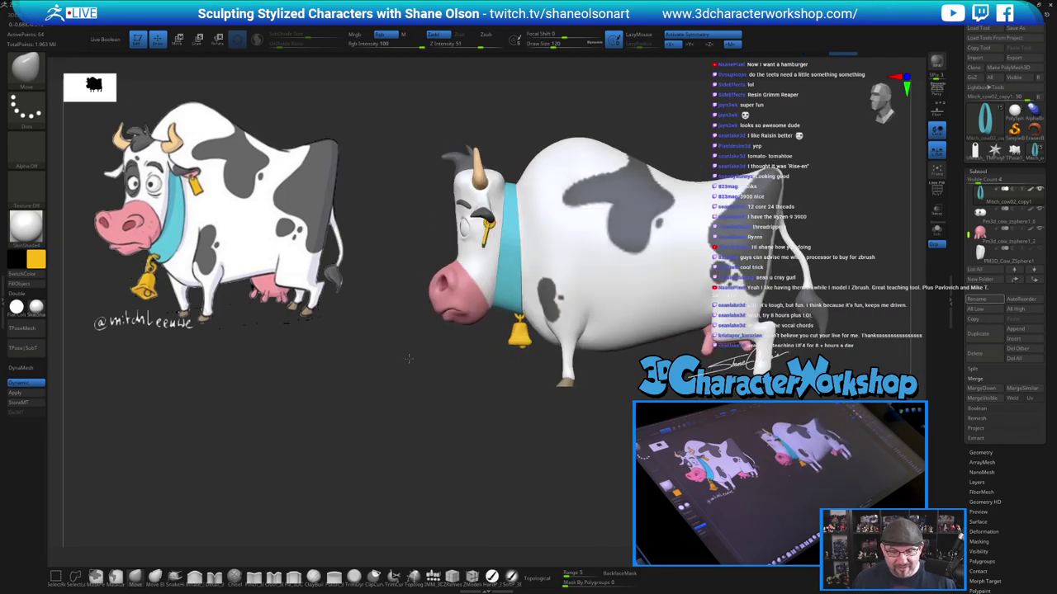
{"action": "left_click_drag", "start_coordinate": [492, 420], "coordinate": [444, 429]}
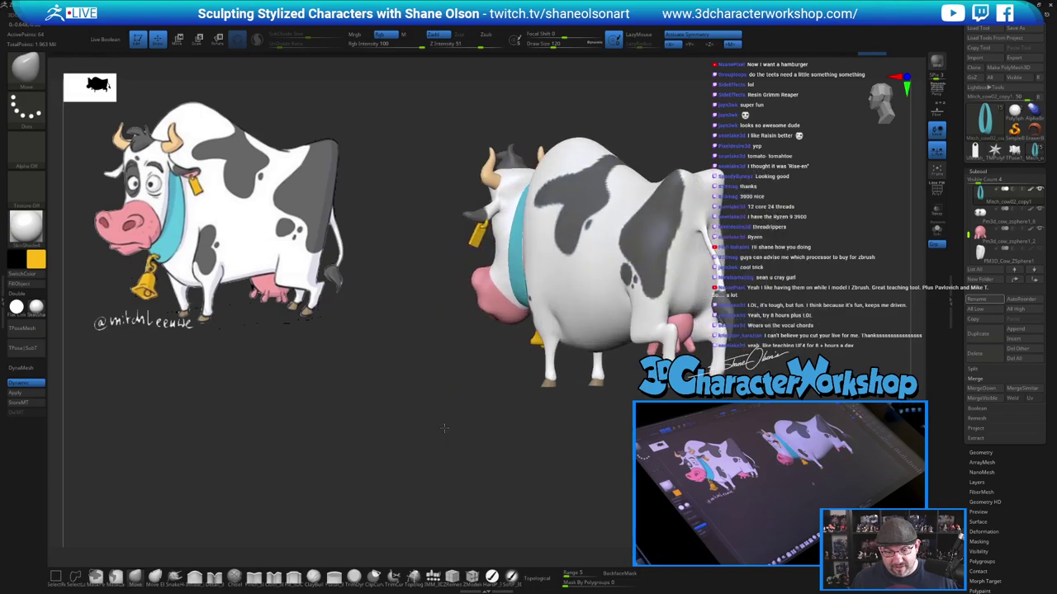
{"action": "left_click_drag", "start_coordinate": [463, 385], "coordinate": [478, 360]}
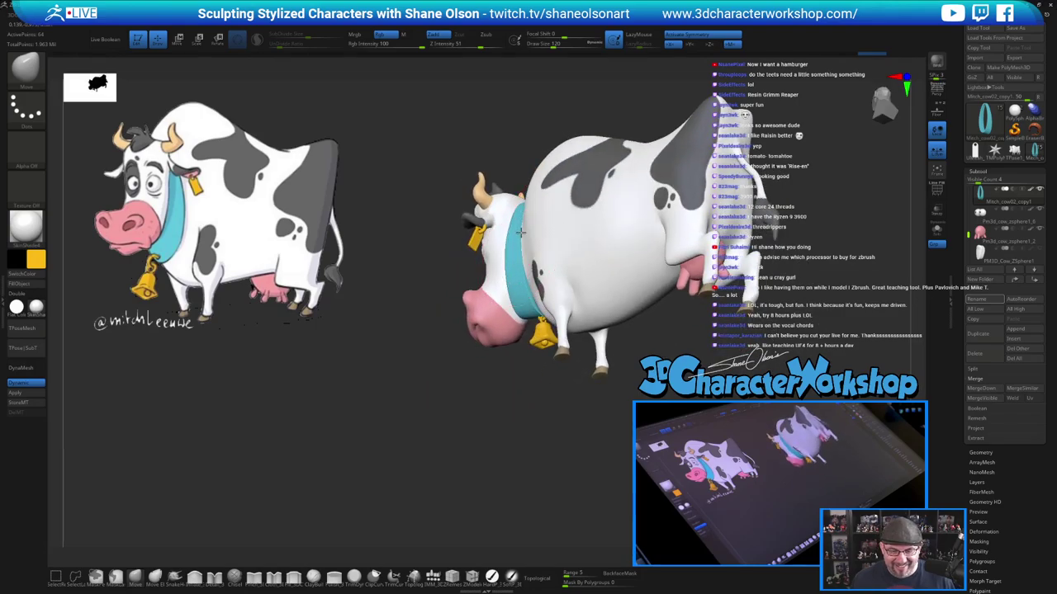
{"action": "left_click_drag", "start_coordinate": [499, 418], "coordinate": [494, 404]}
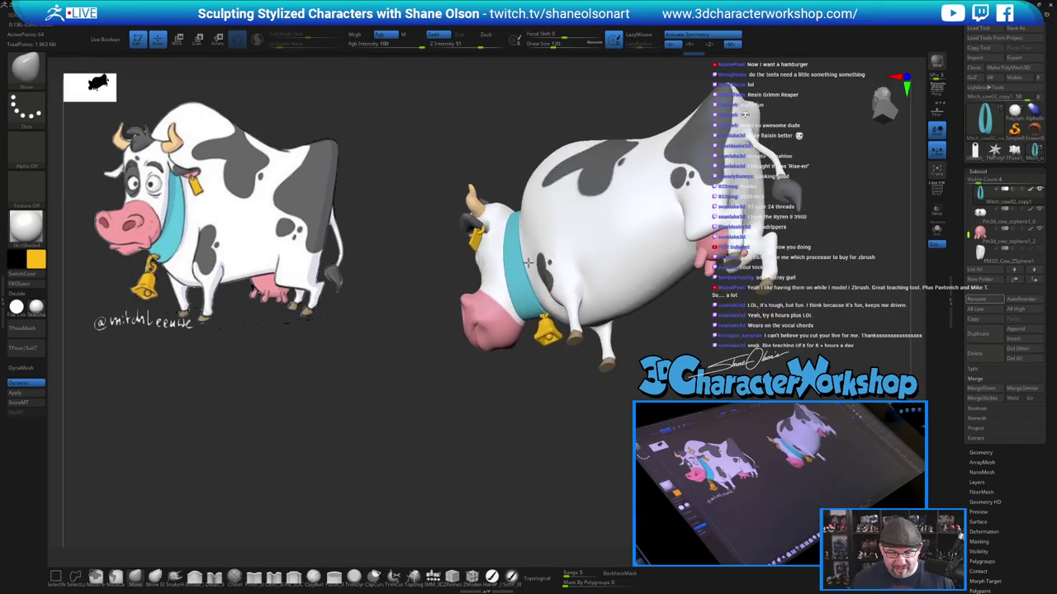
{"action": "left_click_drag", "start_coordinate": [522, 446], "coordinate": [518, 467]}
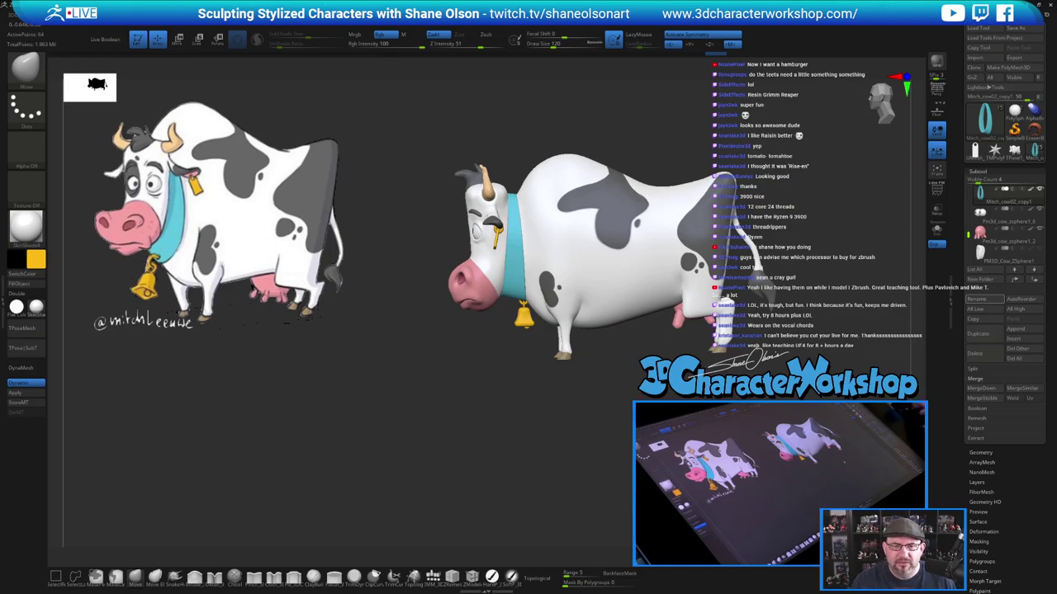
Examine the cow's belly and udder from below and from the side, with the body selected and its polyframe displayed
{"action": "left_click_drag", "start_coordinate": [661, 395], "coordinate": [650, 372], "text": "alt"}
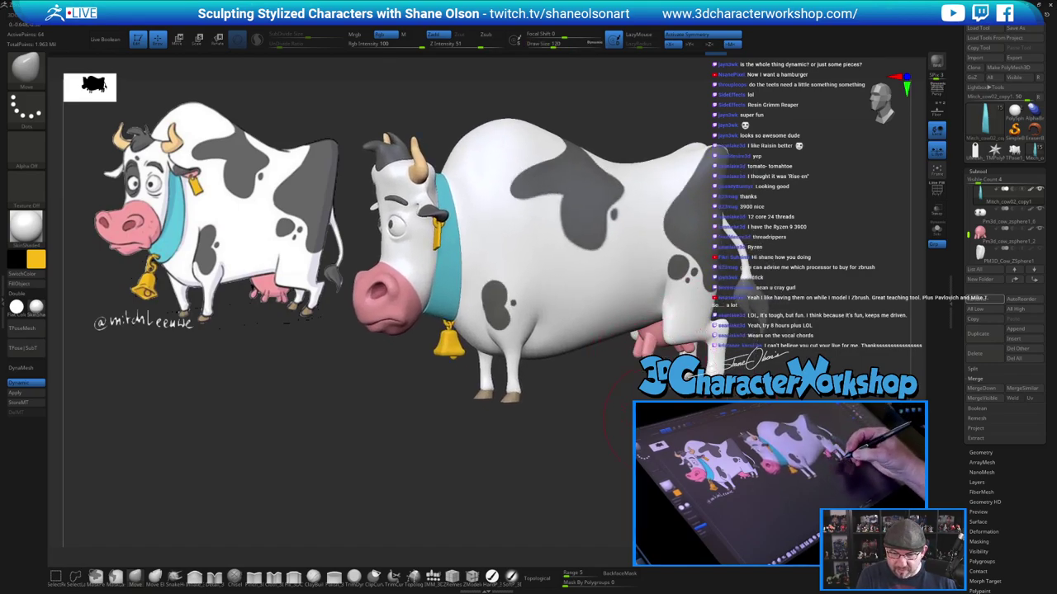
{"action": "left_click_drag", "start_coordinate": [670, 431], "coordinate": [652, 340]}
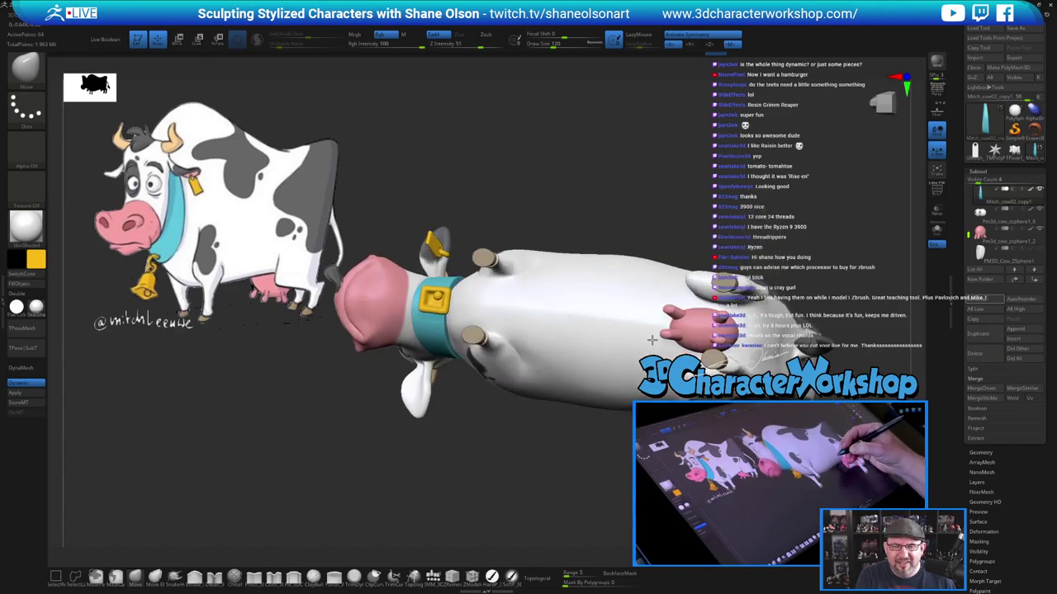
{"action": "left_click_drag", "start_coordinate": [643, 440], "coordinate": [600, 395], "text": "alt"}
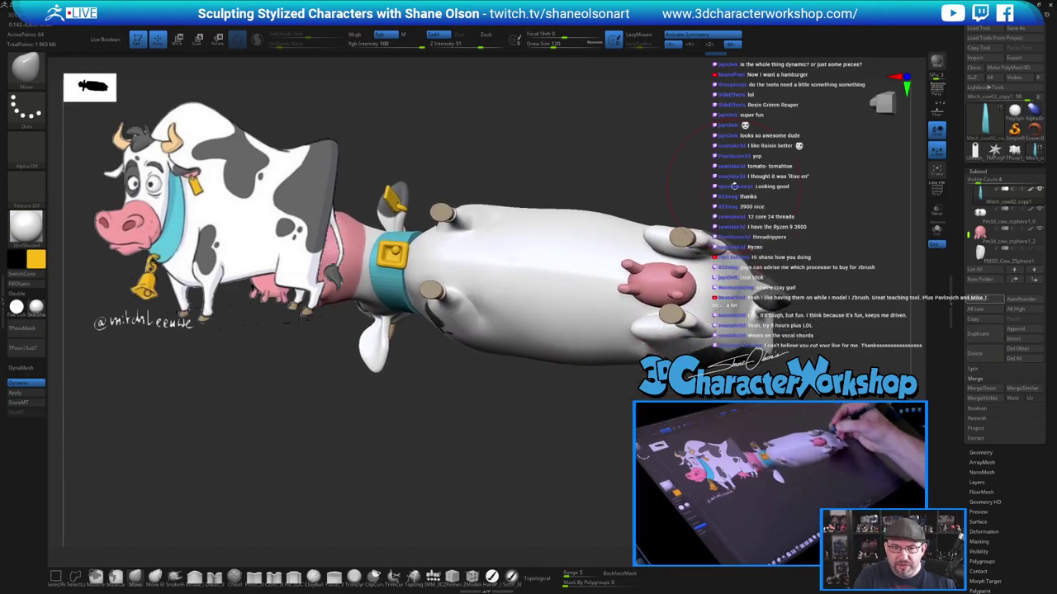
{"action": "key", "text": "s"}
{"action": "left_click_drag", "start_coordinate": [734, 187], "coordinate": [744, 224]}
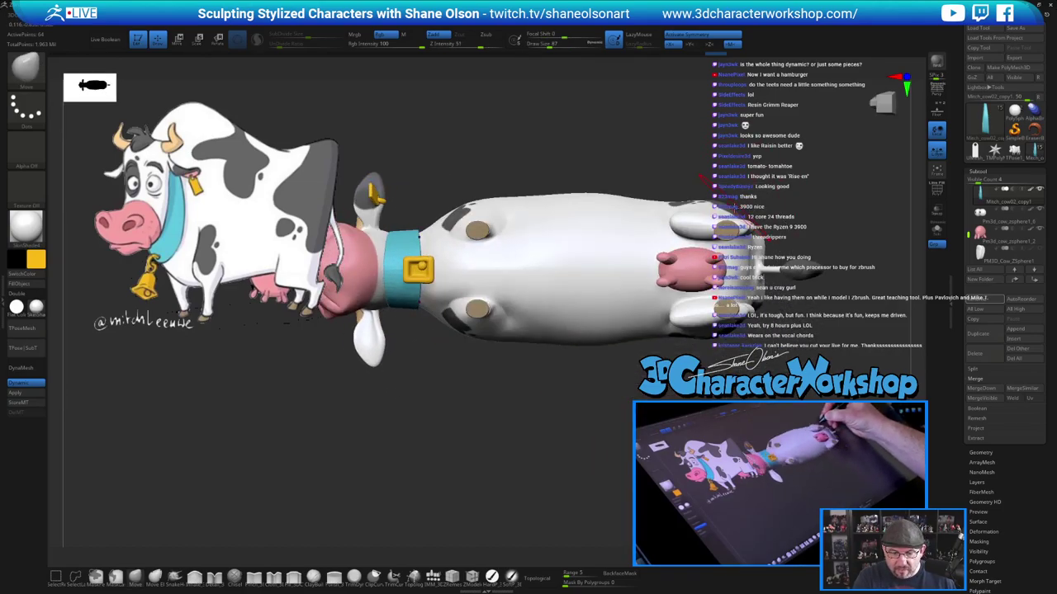
{"action": "left_click", "coordinate": [602, 270], "text": "alt"}
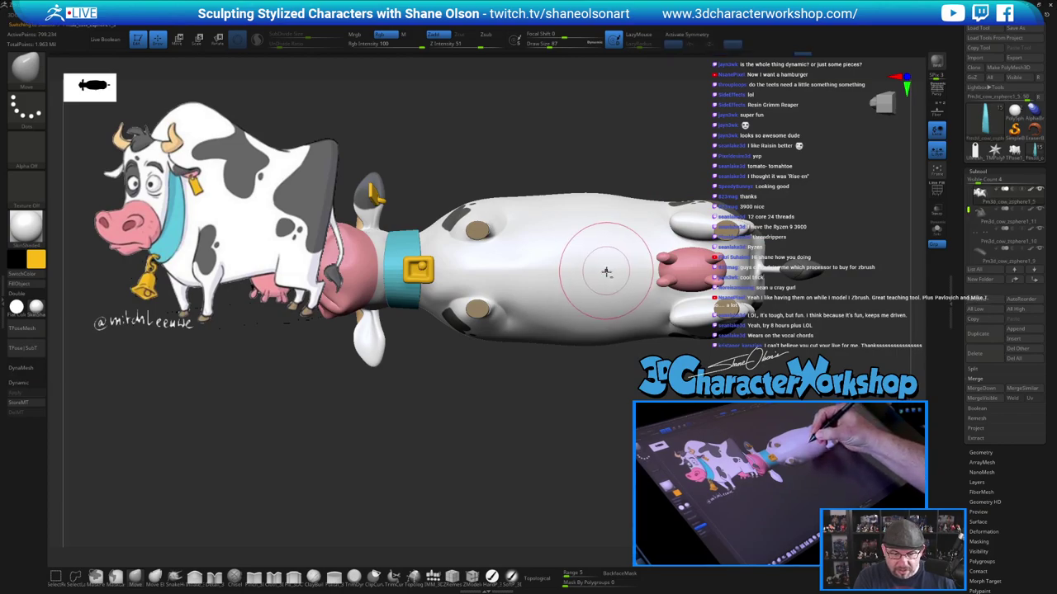
{"action": "key", "text": "shift+f"}
{"action": "left_click_drag", "start_coordinate": [595, 403], "coordinate": [594, 461]}
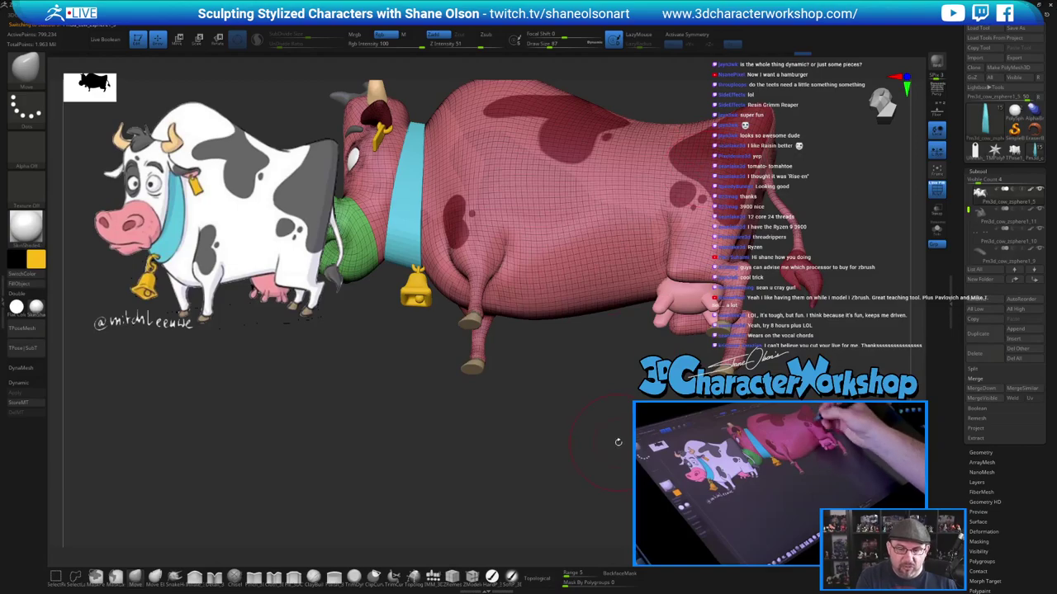
{"action": "mouse_move", "coordinate": [615, 449]}
{"action": "left_mouse_down"}
{"action": "mouse_move", "coordinate": [617, 459]}
{"action": "mouse_move", "coordinate": [643, 408]}
{"action": "mouse_move", "coordinate": [617, 463]}
{"action": "left_mouse_up"}
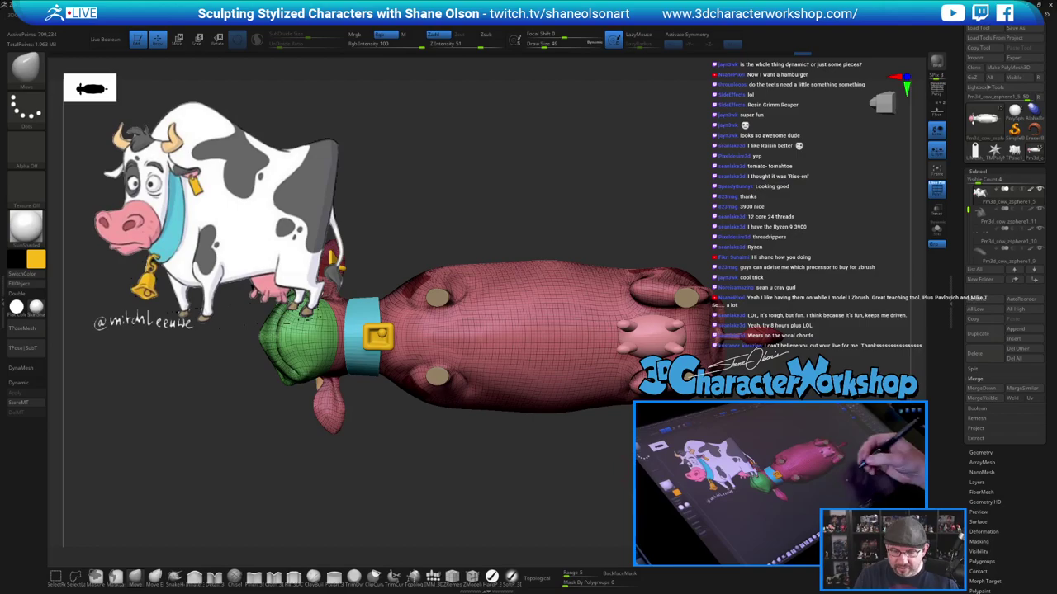
Isolate the udder subtool in Solo mode and hide its round bag polygroup so only the teats show
{"action": "left_click", "coordinate": [673, 346], "text": "alt"}
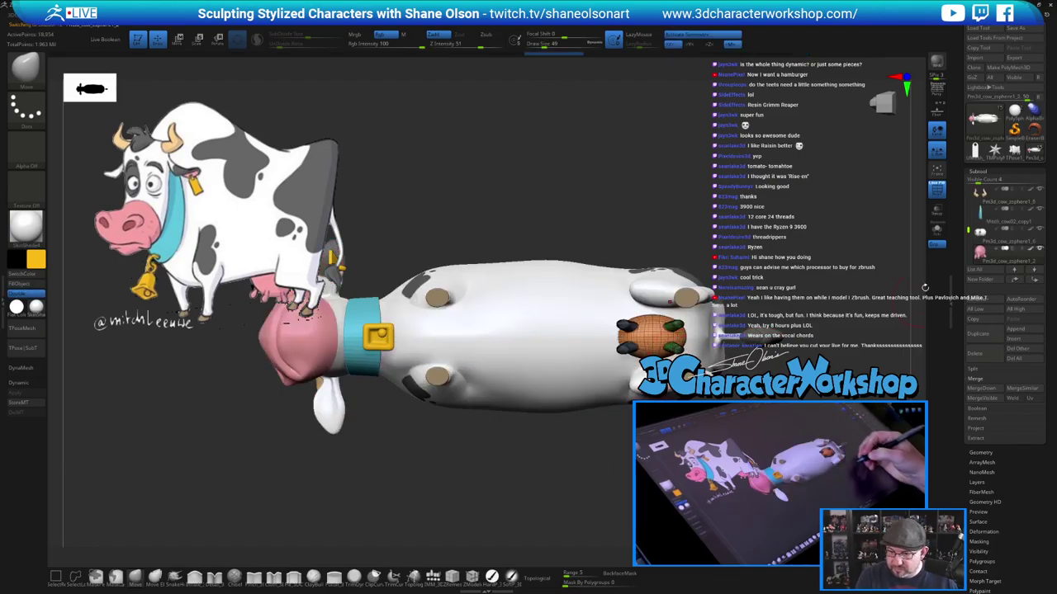
{"action": "left_click", "coordinate": [936, 231]}
{"action": "mouse_move", "coordinate": [772, 284]}
{"action": "left_mouse_down", "text": "alt"}
{"action": "mouse_move", "coordinate": [774, 305]}
{"action": "mouse_move", "coordinate": [681, 370]}
{"action": "mouse_move", "coordinate": [677, 506]}
{"action": "mouse_move", "coordinate": [716, 411]}
{"action": "left_mouse_up", "text": "alt"}
{"action": "key", "text": "s"}
{"action": "left_click_drag", "start_coordinate": [712, 372], "coordinate": [738, 347]}
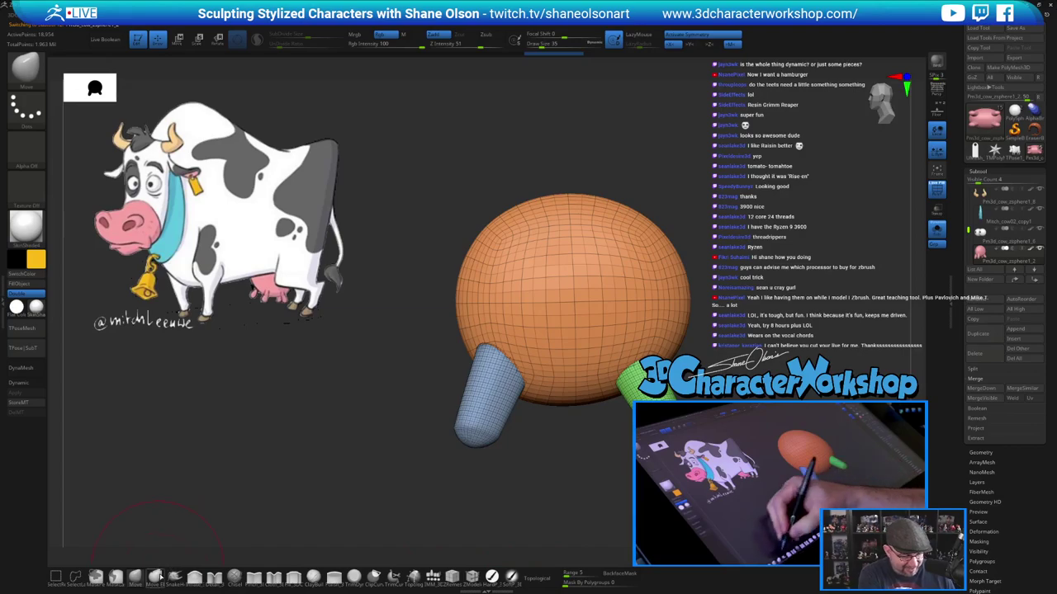
{"action": "left_click", "coordinate": [580, 304], "text": "ctrl+shift"}
{"action": "left_click", "coordinate": [579, 308], "text": "ctrl+shift"}
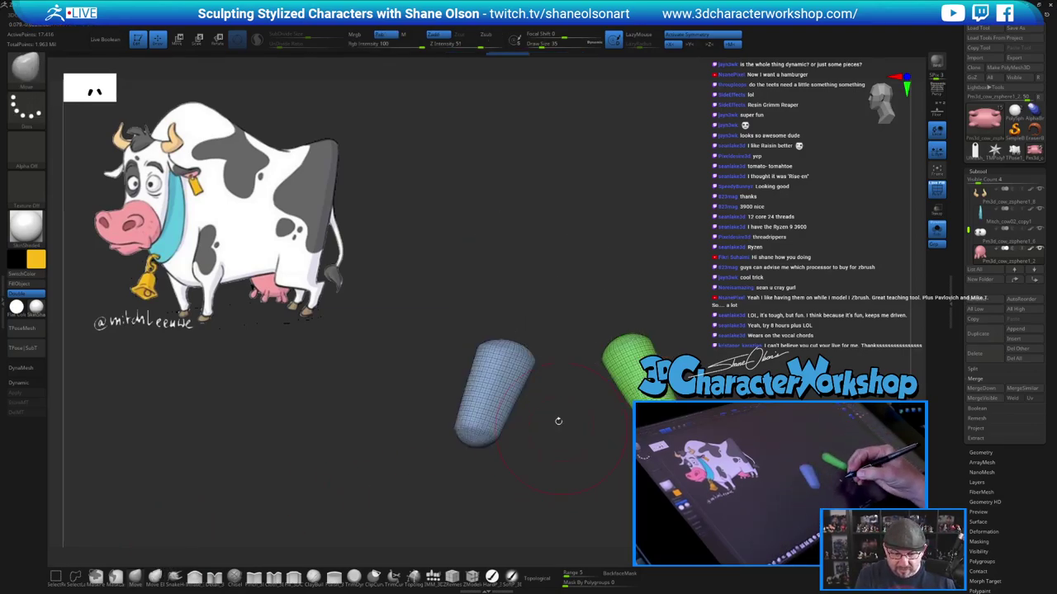
Taper the teats' upper ends with the Smooth brush at draw size 41 and intensity 39, on a lower subdivision level
{"action": "key", "text": "s"}
{"action": "left_click_drag", "start_coordinate": [548, 414], "coordinate": [550, 413]}
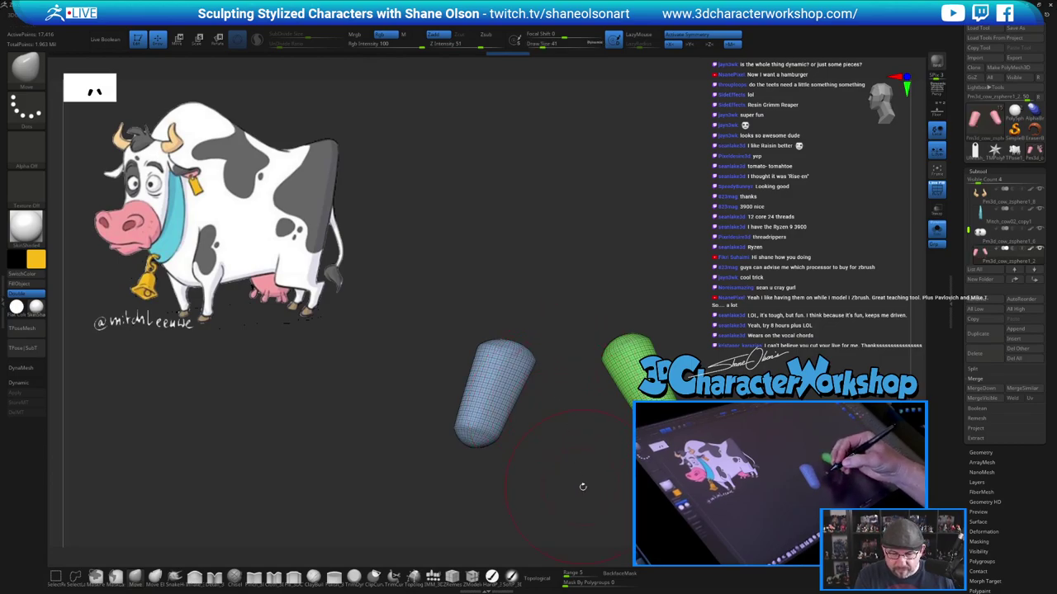
{"action": "left_click_drag", "start_coordinate": [583, 487], "coordinate": [572, 372]}
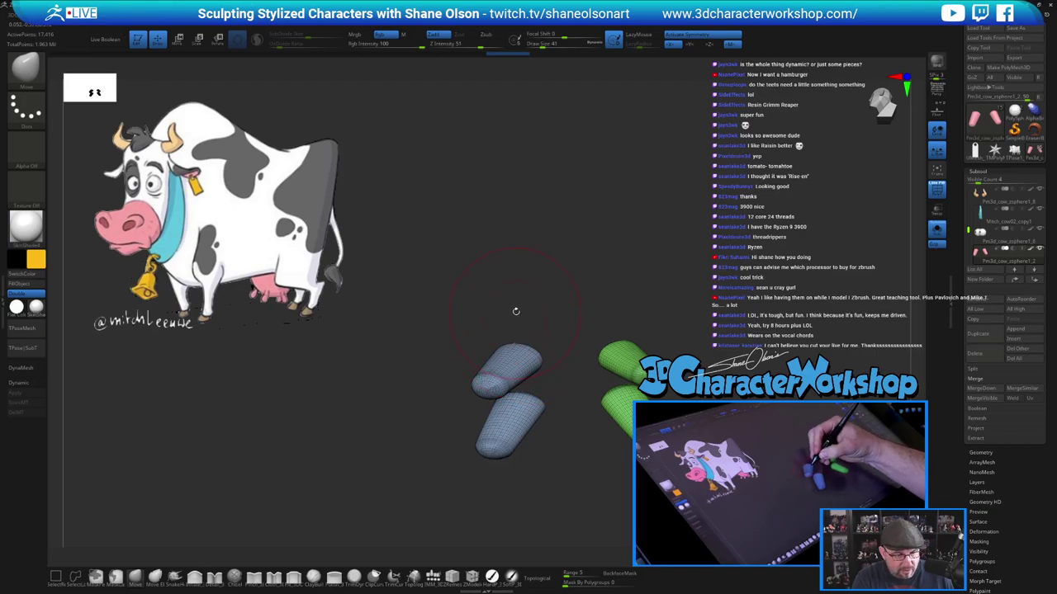
{"action": "left_click_drag", "start_coordinate": [517, 295], "coordinate": [520, 336]}
{"action": "mouse_move", "coordinate": [546, 289]}
{"action": "left_mouse_down"}
{"action": "mouse_move", "coordinate": [546, 319]}
{"action": "mouse_move", "coordinate": [521, 347]}
{"action": "left_mouse_up"}
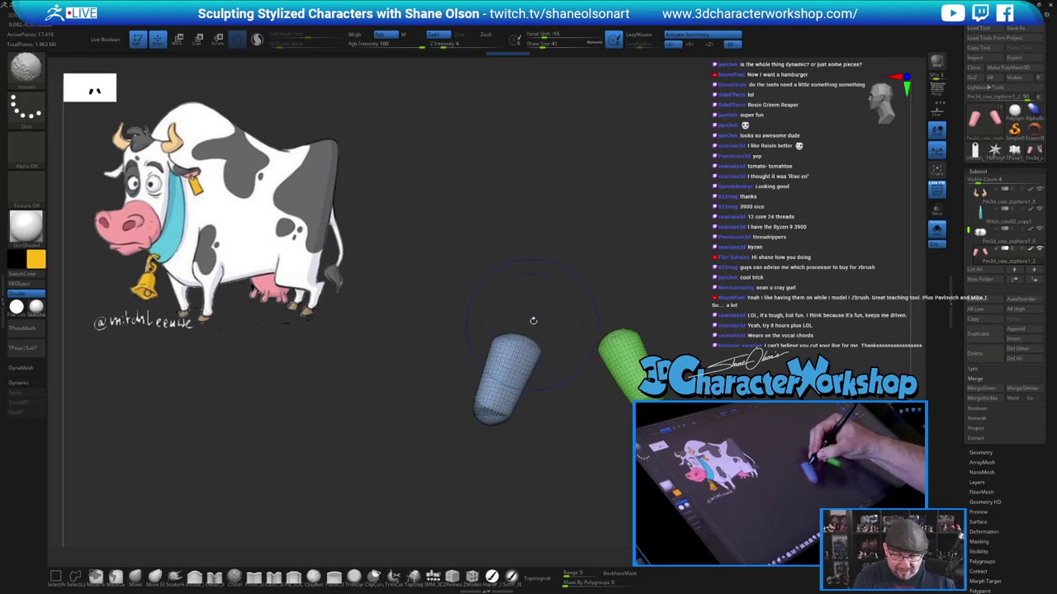
{"action": "left_click", "coordinate": [471, 47], "text": "shift"}
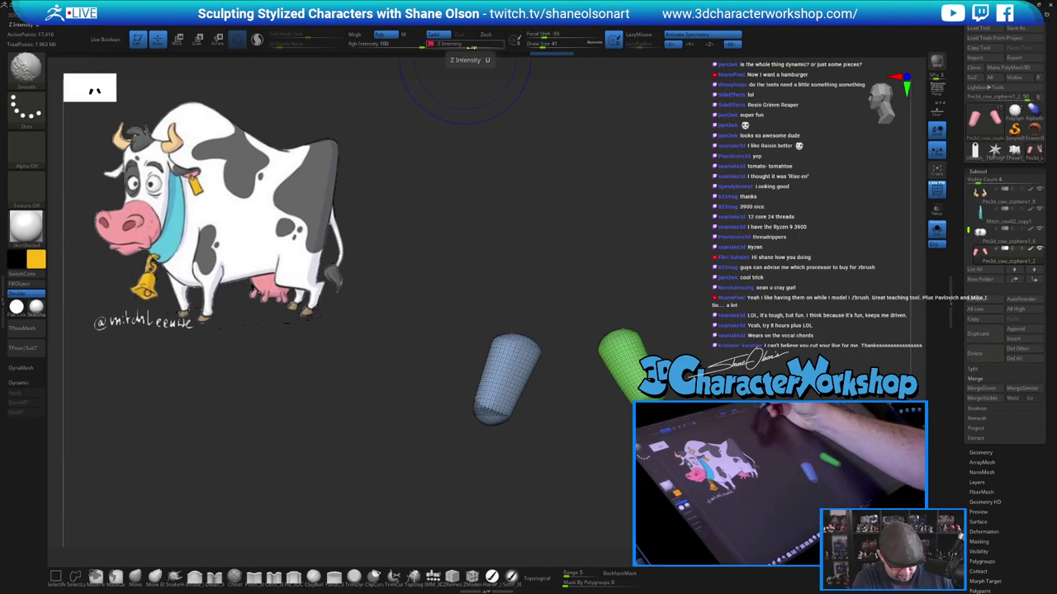
{"action": "key", "text": "shift+d"}
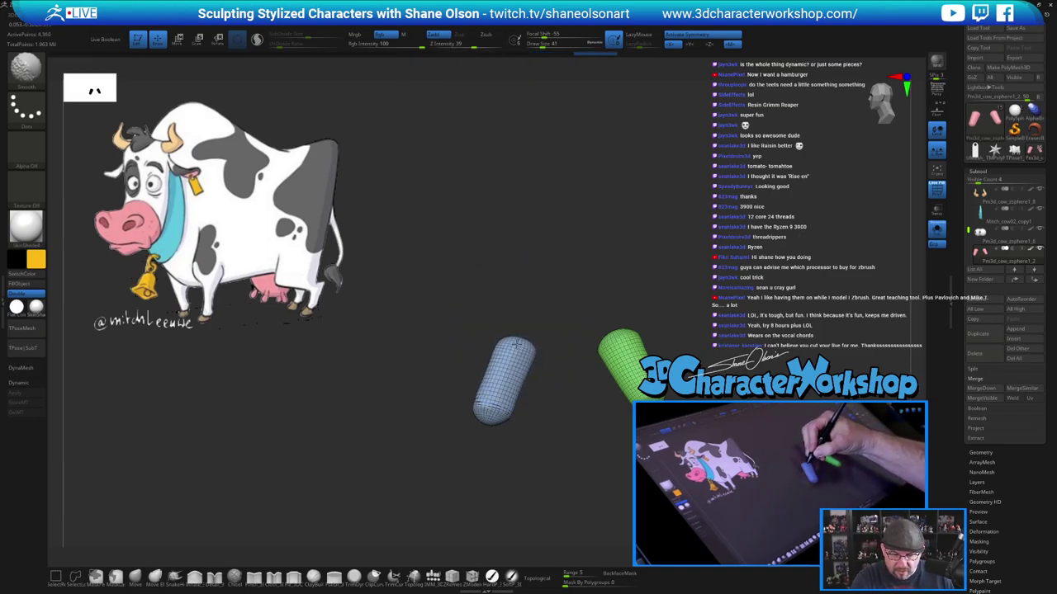
{"action": "mouse_move", "coordinate": [625, 337]}
{"action": "left_mouse_down", "text": "shift"}
{"action": "mouse_move", "coordinate": [627, 347]}
{"action": "mouse_move", "coordinate": [625, 337]}
{"action": "left_mouse_up", "text": "shift"}
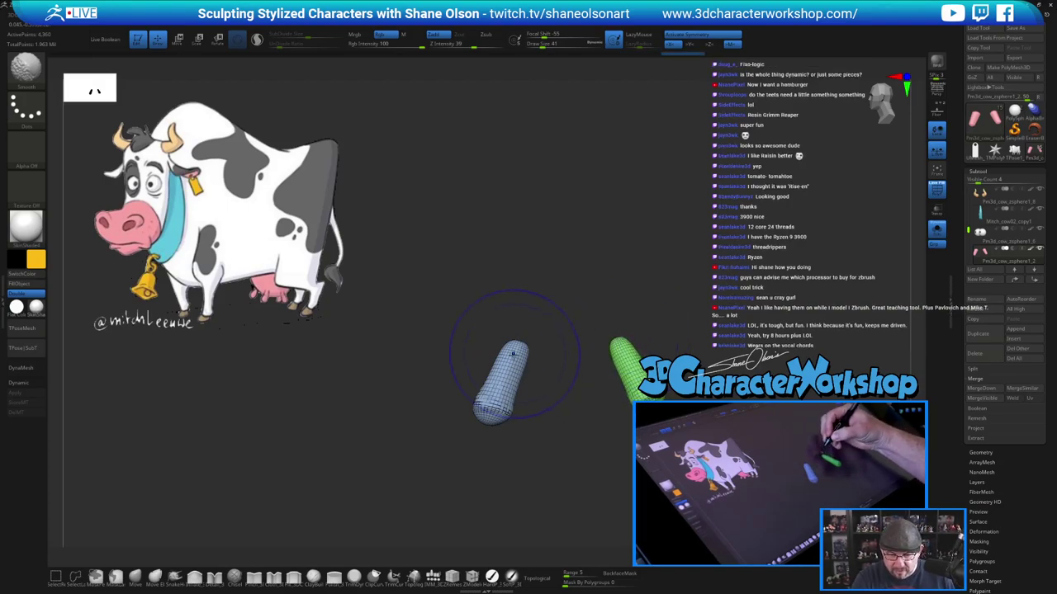
{"action": "left_click_drag", "start_coordinate": [512, 357], "coordinate": [515, 361], "text": "shift"}
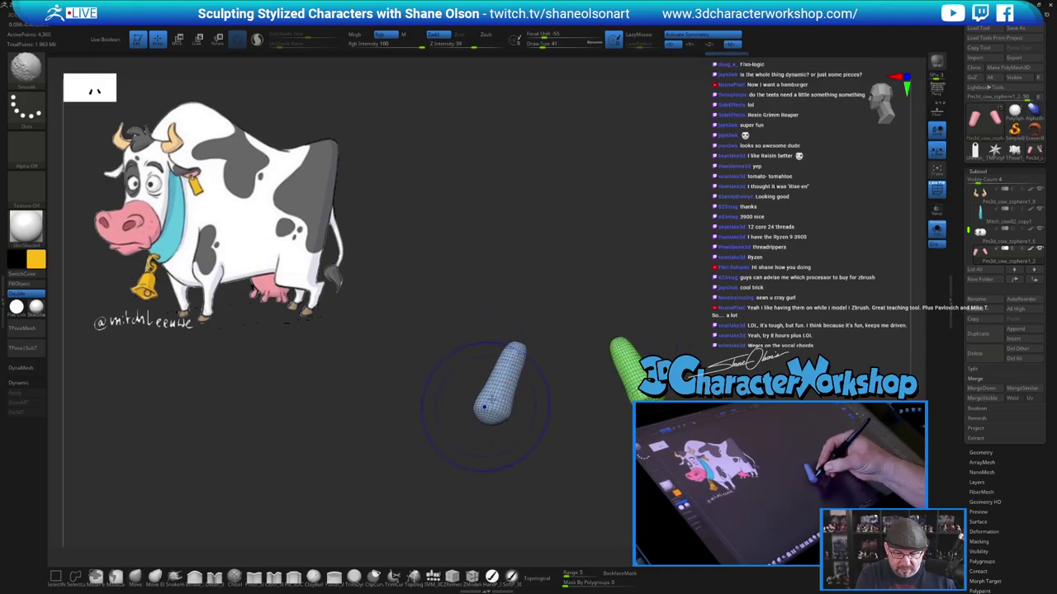
{"action": "left_click_drag", "start_coordinate": [494, 407], "coordinate": [500, 404], "text": "shift"}
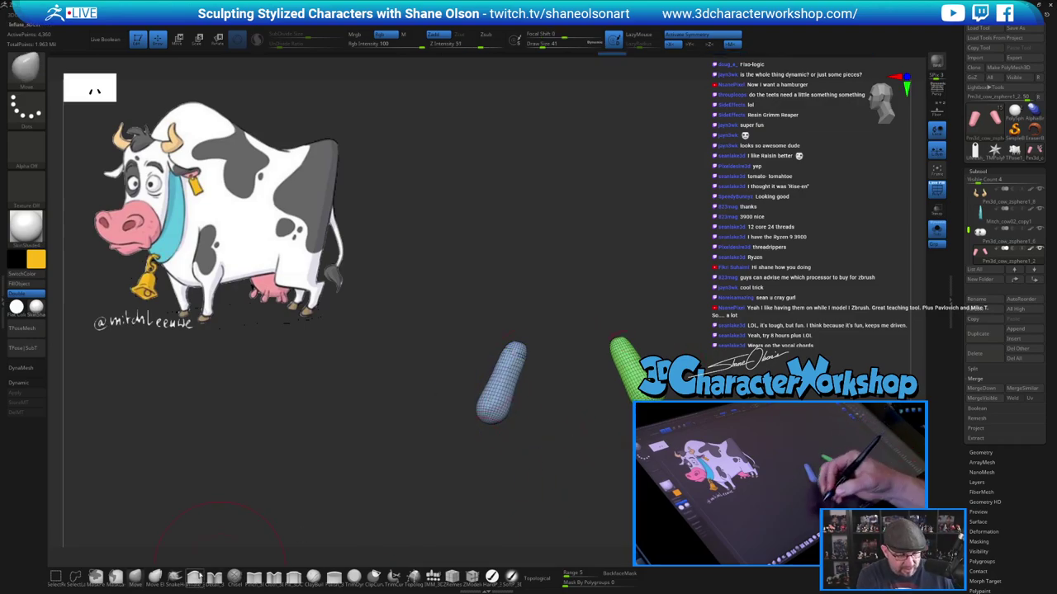
Swell the lower ends of all four teats into bulbs with the Inflate brush, smoothing their upper parts
{"action": "left_click", "coordinate": [195, 578]}
{"action": "left_click_drag", "start_coordinate": [493, 413], "coordinate": [497, 410]}
{"action": "left_click_drag", "start_coordinate": [646, 404], "coordinate": [650, 411]}
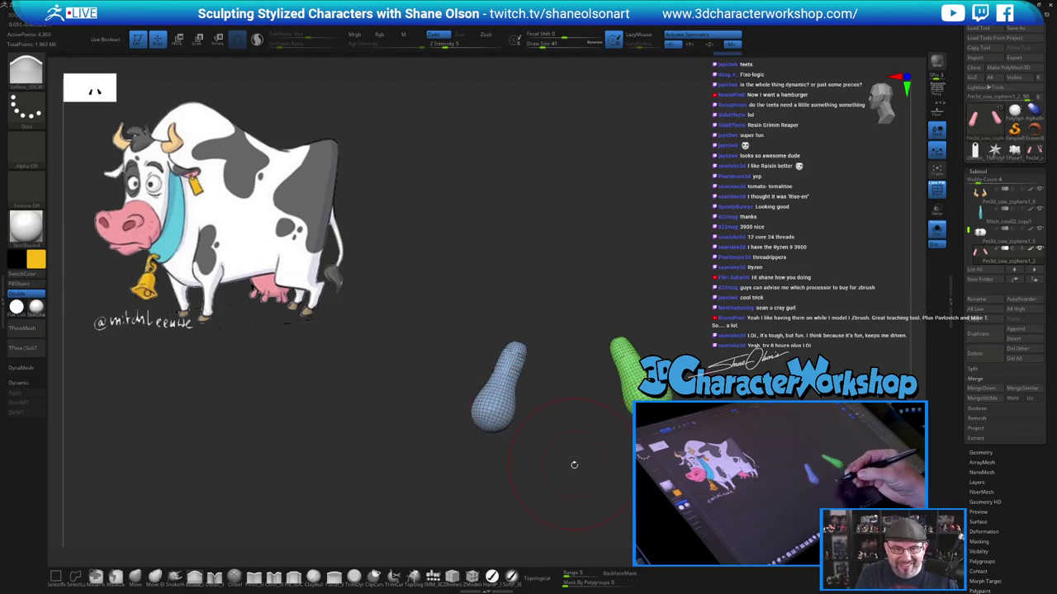
{"action": "left_click_drag", "start_coordinate": [692, 311], "coordinate": [718, 324]}
{"action": "mouse_move", "coordinate": [678, 398]}
{"action": "left_mouse_down"}
{"action": "mouse_move", "coordinate": [712, 397]}
{"action": "mouse_move", "coordinate": [657, 391]}
{"action": "left_mouse_up"}
{"action": "left_click_drag", "start_coordinate": [575, 345], "coordinate": [615, 365], "text": "shift"}
{"action": "left_click_drag", "start_coordinate": [492, 374], "coordinate": [498, 351], "text": "shift"}
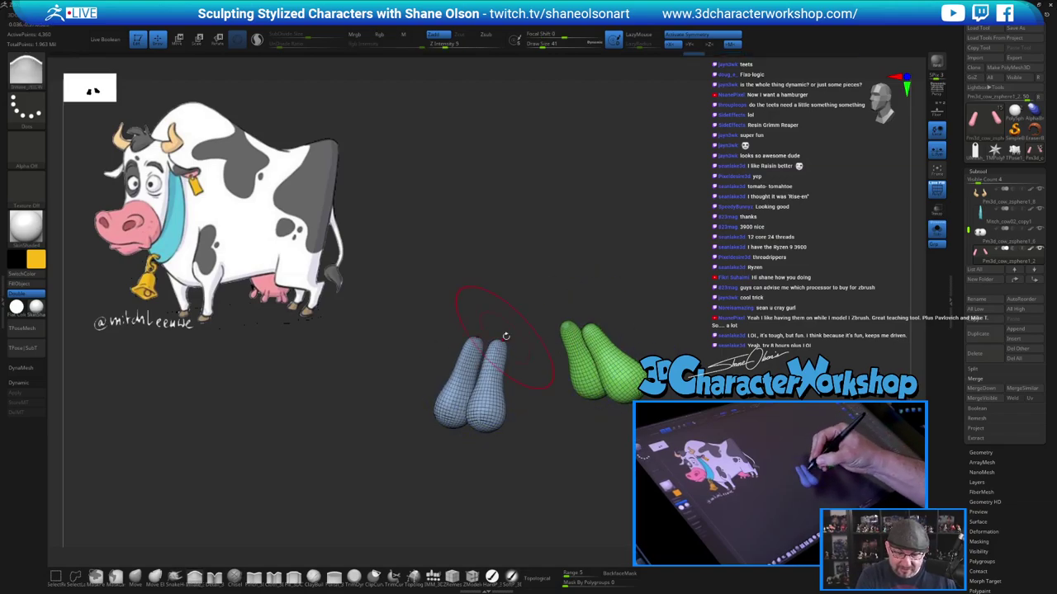
{"action": "mouse_move", "coordinate": [619, 379]}
{"action": "left_mouse_down", "text": "shift"}
{"action": "mouse_move", "coordinate": [610, 375]}
{"action": "mouse_move", "coordinate": [619, 383]}
{"action": "left_mouse_up", "text": "shift"}
Unhide the udder bag, mask everything except the blue teat group, move that group slightly up toward the bag and clear the mask
{"action": "left_click", "coordinate": [714, 450], "text": "ctrl+shift"}
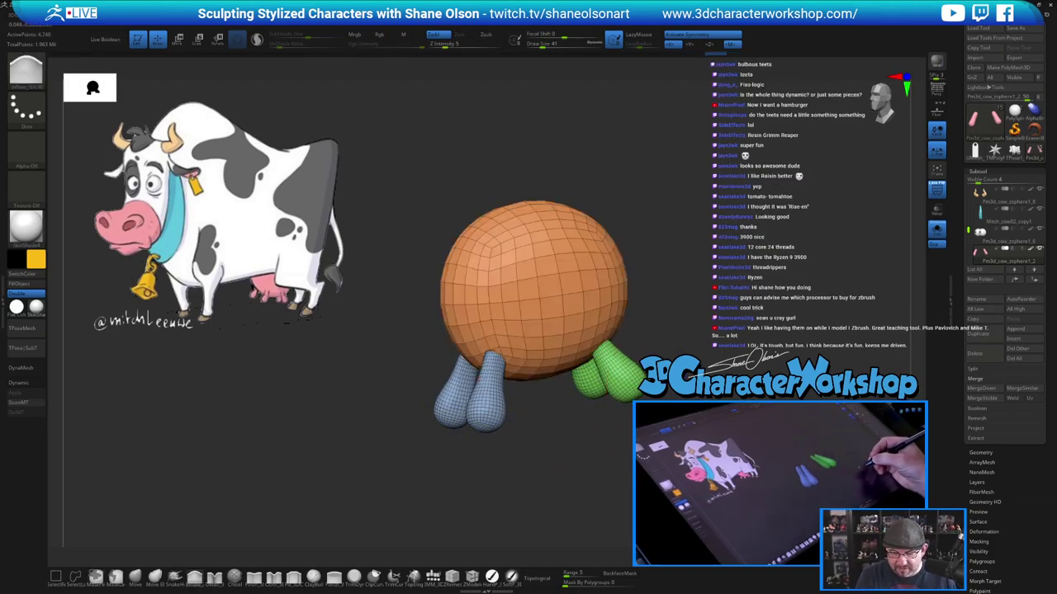
{"action": "left_click_drag", "start_coordinate": [714, 450], "coordinate": [668, 402]}
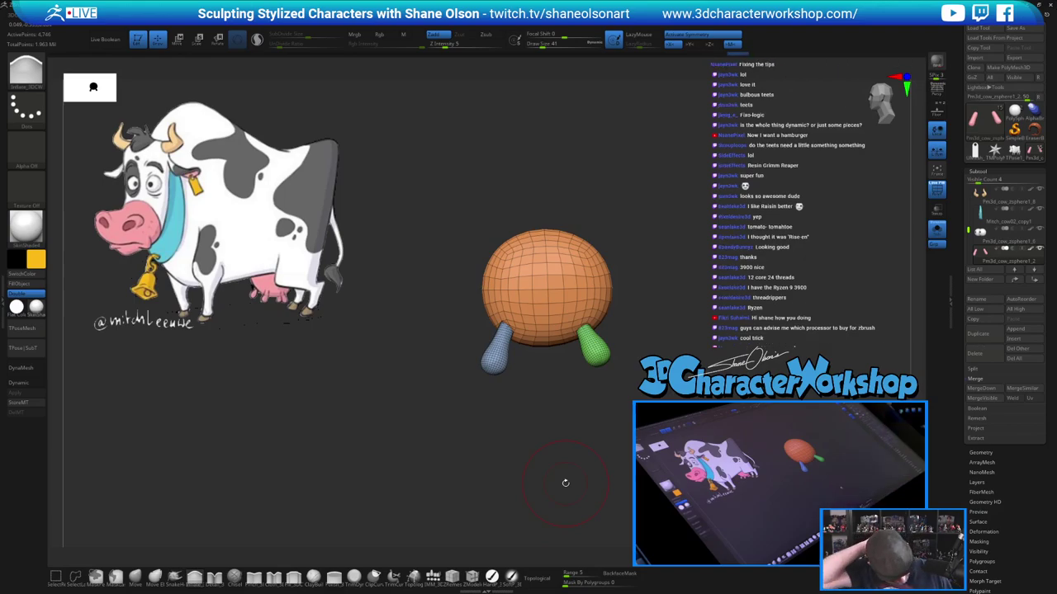
{"action": "key", "text": "w"}
{"action": "left_click", "coordinate": [499, 363], "text": "ctrl"}
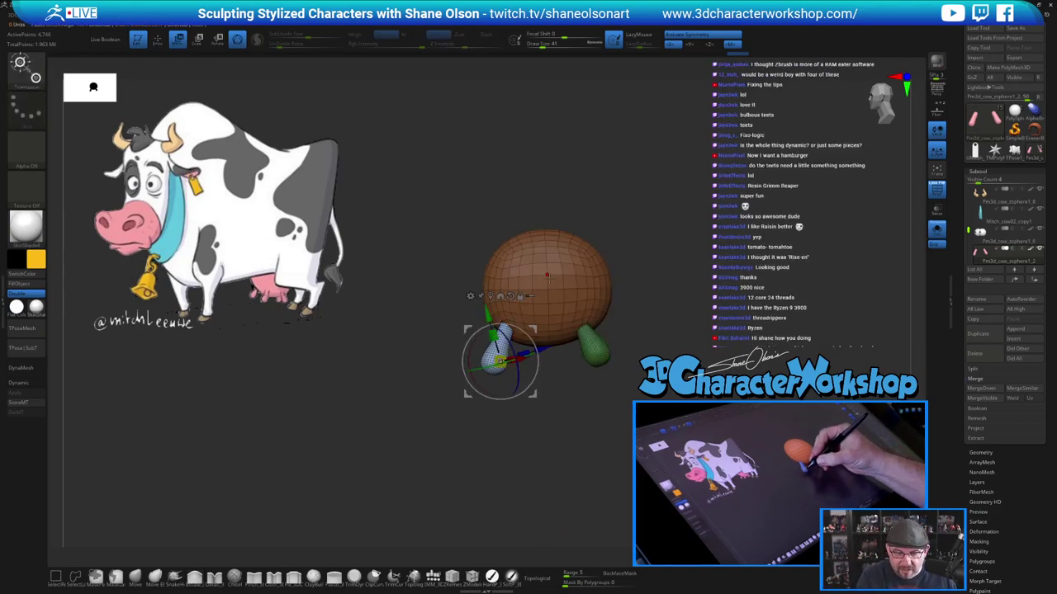
{"action": "left_click_drag", "start_coordinate": [530, 321], "coordinate": [534, 317]}
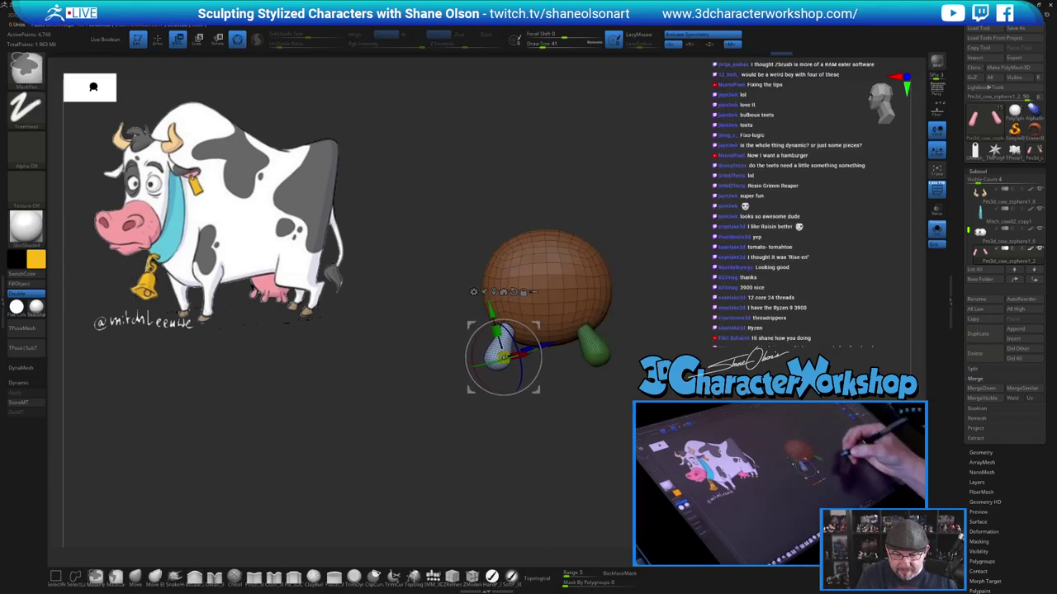
{"action": "left_click_drag", "start_coordinate": [689, 450], "coordinate": [711, 479], "text": "ctrl"}
{"action": "key", "text": "q"}
{"action": "key", "text": "shift+f"}
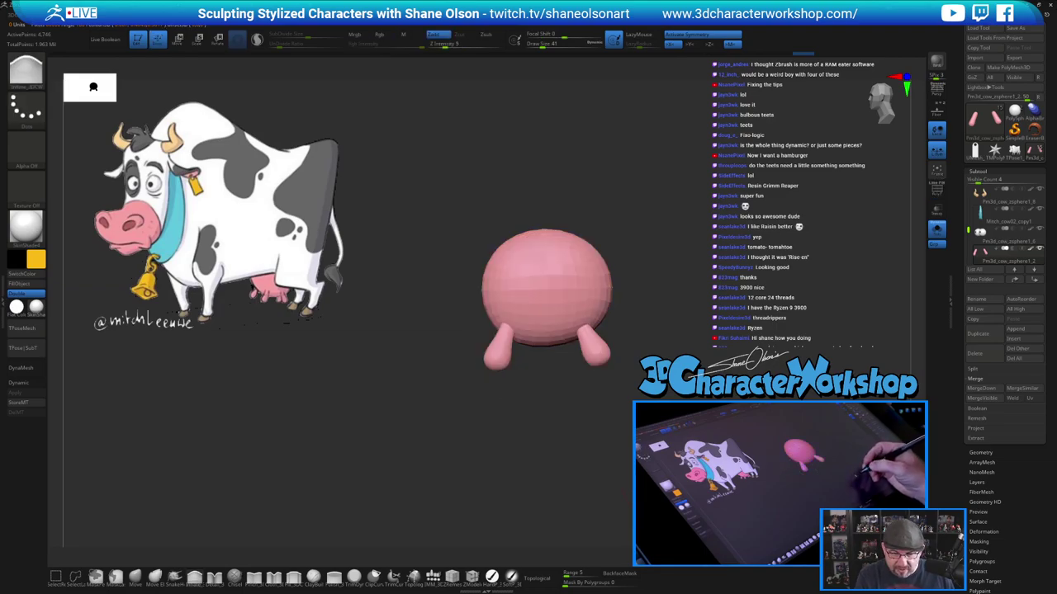
Show the whole cow again and review the reshaped udder and overall model from side, three-quarter and front views
{"action": "mouse_move", "coordinate": [685, 441]}
{"action": "left_mouse_down", "text": "alt"}
{"action": "mouse_move", "coordinate": [686, 409]}
{"action": "mouse_move", "coordinate": [639, 421]}
{"action": "mouse_move", "coordinate": [673, 417]}
{"action": "left_mouse_up", "text": "alt"}
{"action": "left_click_drag", "start_coordinate": [863, 340], "coordinate": [835, 342]}
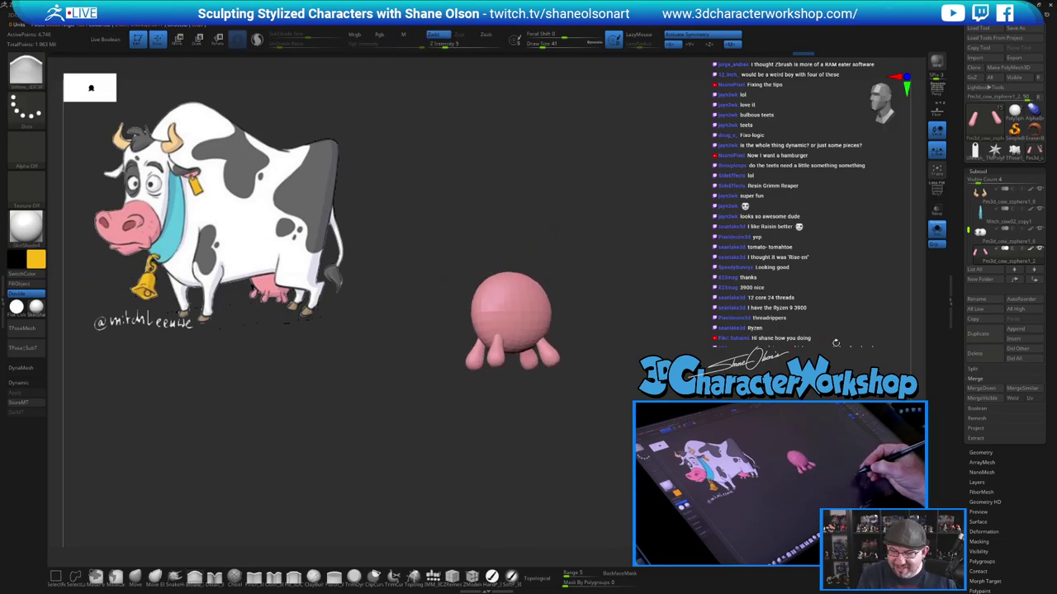
{"action": "left_click", "coordinate": [937, 232]}
{"action": "left_click_drag", "start_coordinate": [689, 446], "coordinate": [665, 463], "text": "alt"}
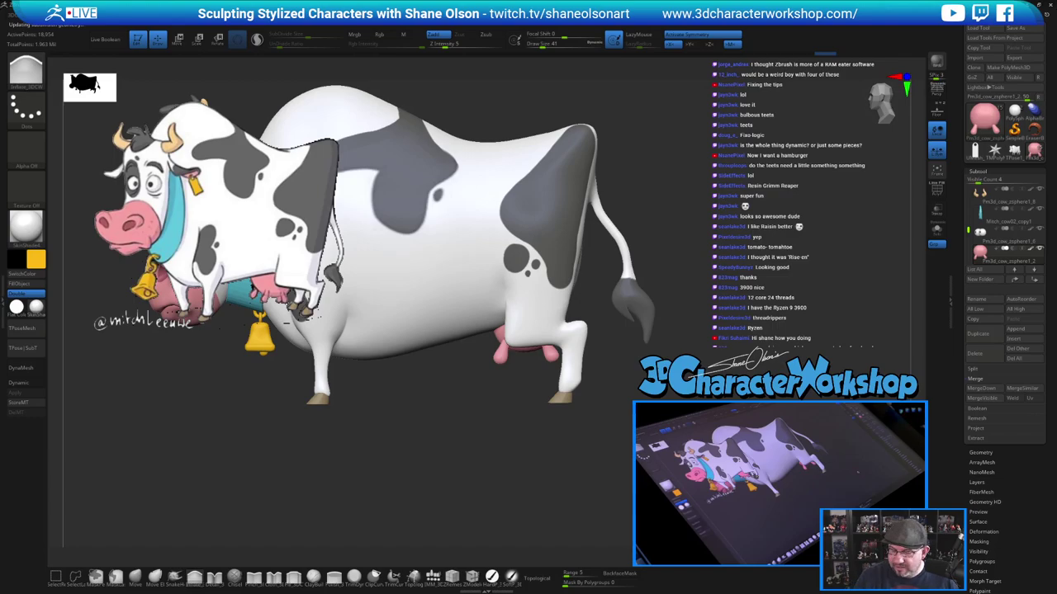
{"action": "left_click_drag", "start_coordinate": [642, 419], "coordinate": [657, 507]}
{"action": "left_click_drag", "start_coordinate": [674, 385], "coordinate": [696, 353], "text": "alt"}
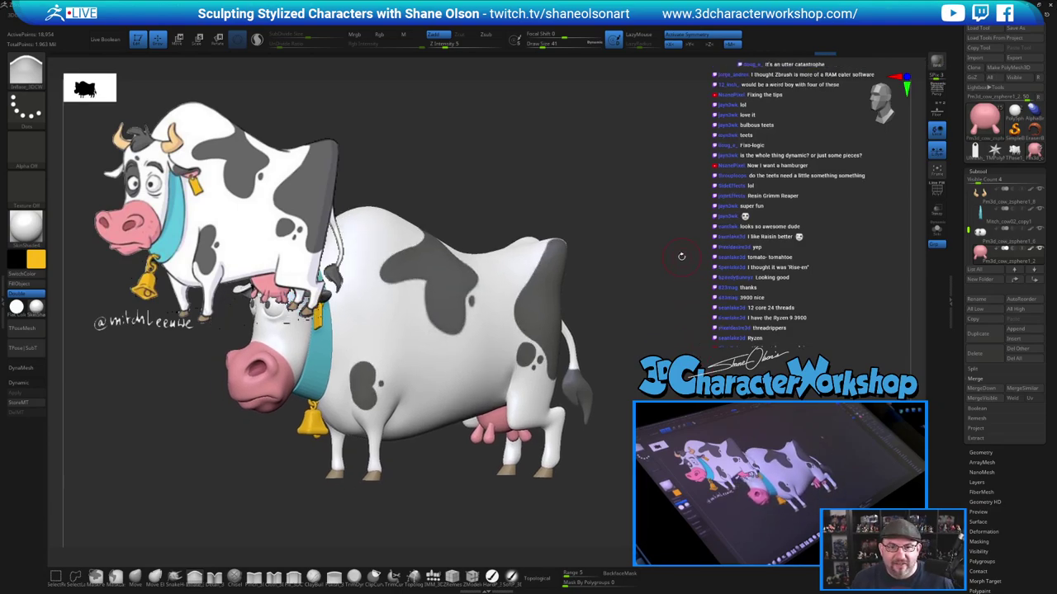
{"action": "mouse_move", "coordinate": [682, 257]}
{"action": "left_mouse_down"}
{"action": "mouse_move", "coordinate": [651, 318]}
{"action": "mouse_move", "coordinate": [662, 279]}
{"action": "mouse_move", "coordinate": [654, 282]}
{"action": "mouse_move", "coordinate": [680, 275]}
{"action": "left_mouse_up"}
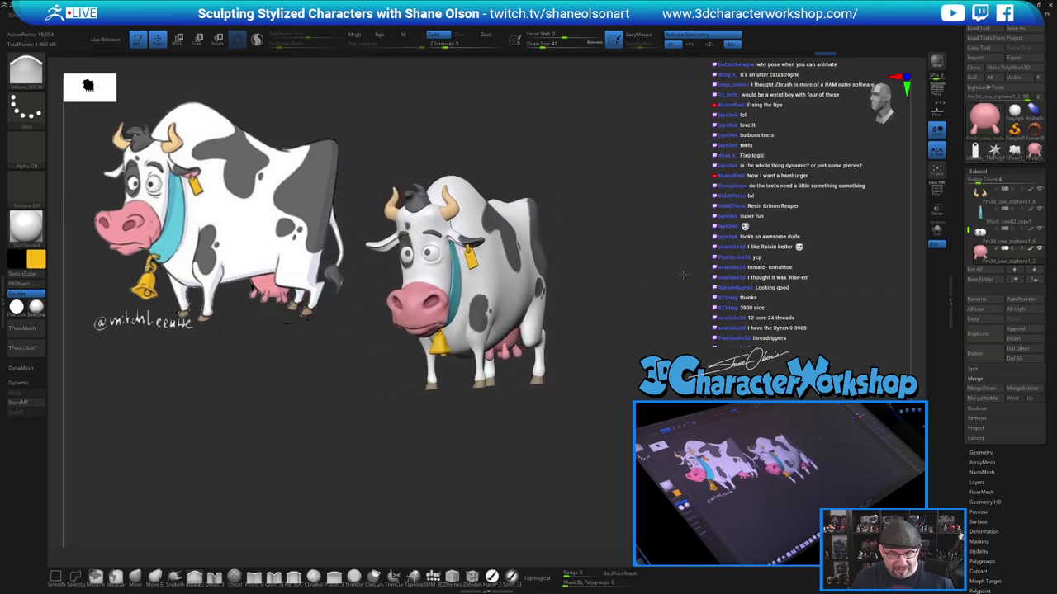
{"action": "left_click_drag", "start_coordinate": [649, 245], "coordinate": [642, 322]}
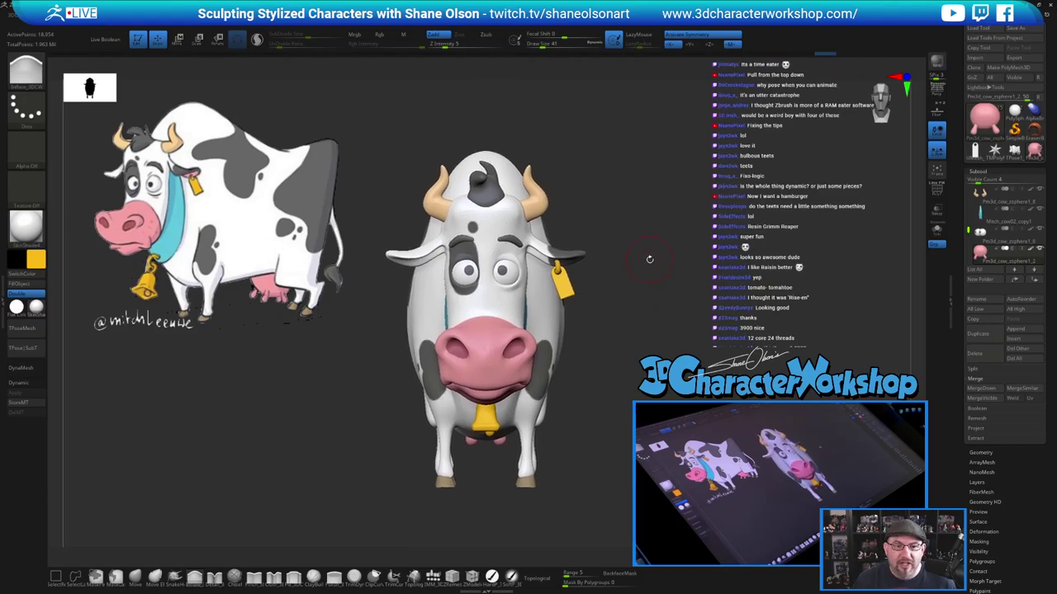
{"action": "left_click_drag", "start_coordinate": [647, 227], "coordinate": [650, 246], "text": "alt"}
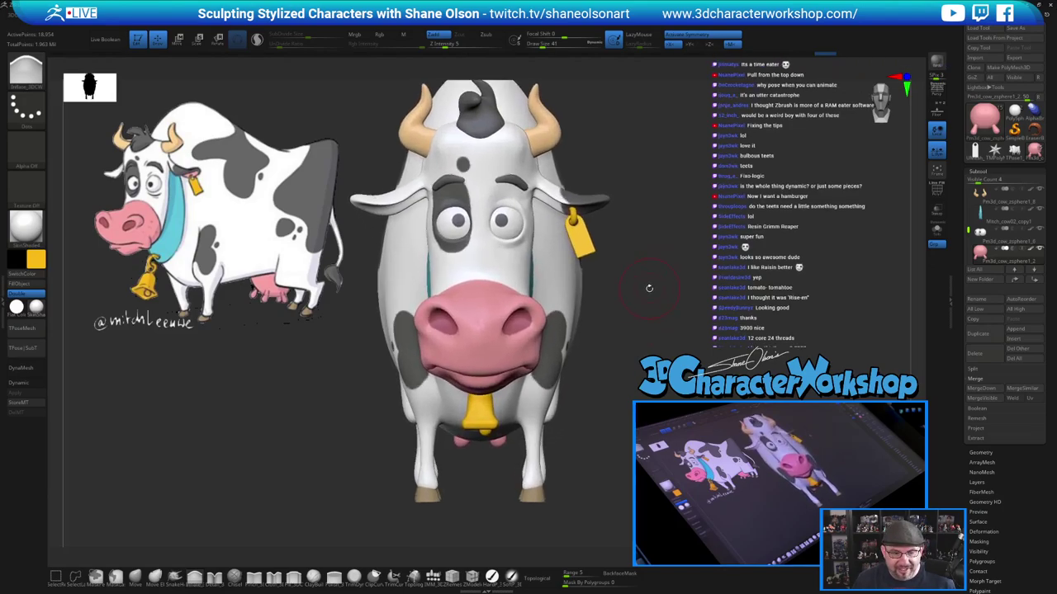
{"action": "left_click_drag", "start_coordinate": [649, 289], "coordinate": [660, 347], "text": "alt"}
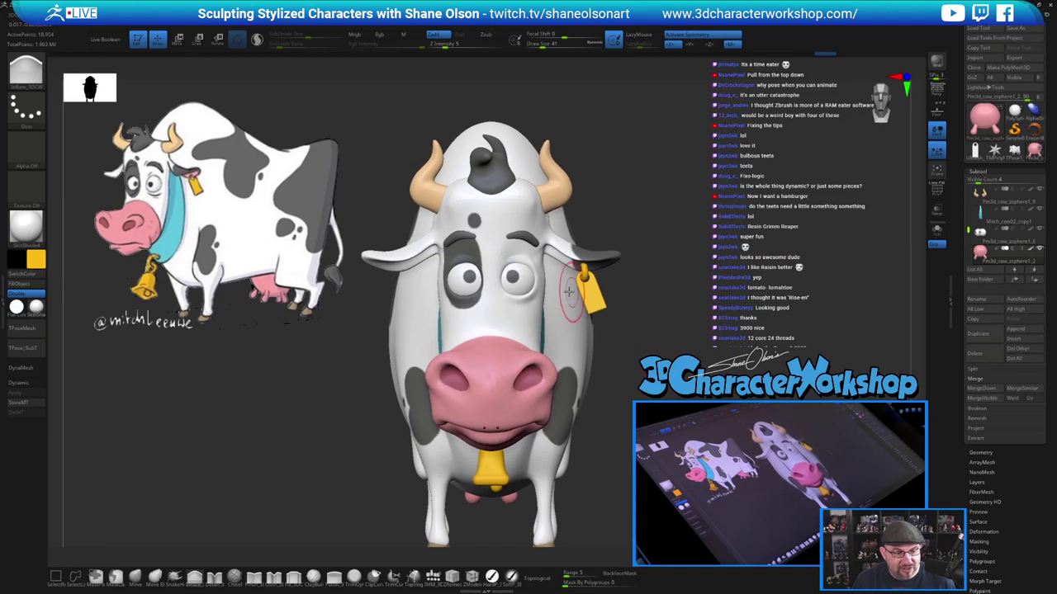
Carve symmetrical creases above the cow's eyebrows on the body at draw size 28, then soften them using Smooth with Rgb colour off
{"action": "left_click", "coordinate": [500, 239], "text": "alt"}
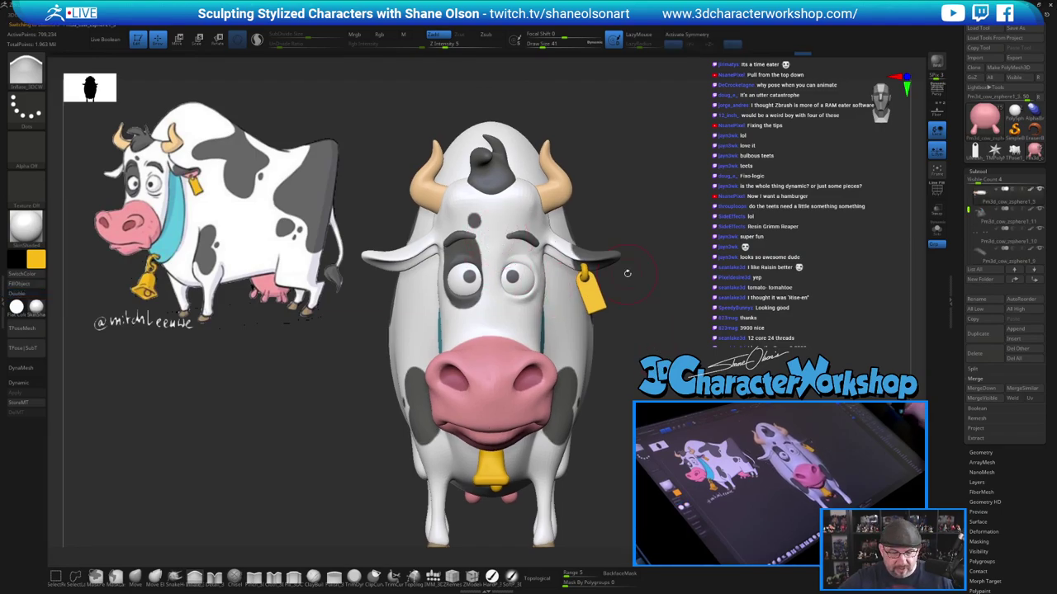
{"action": "left_click", "coordinate": [252, 576]}
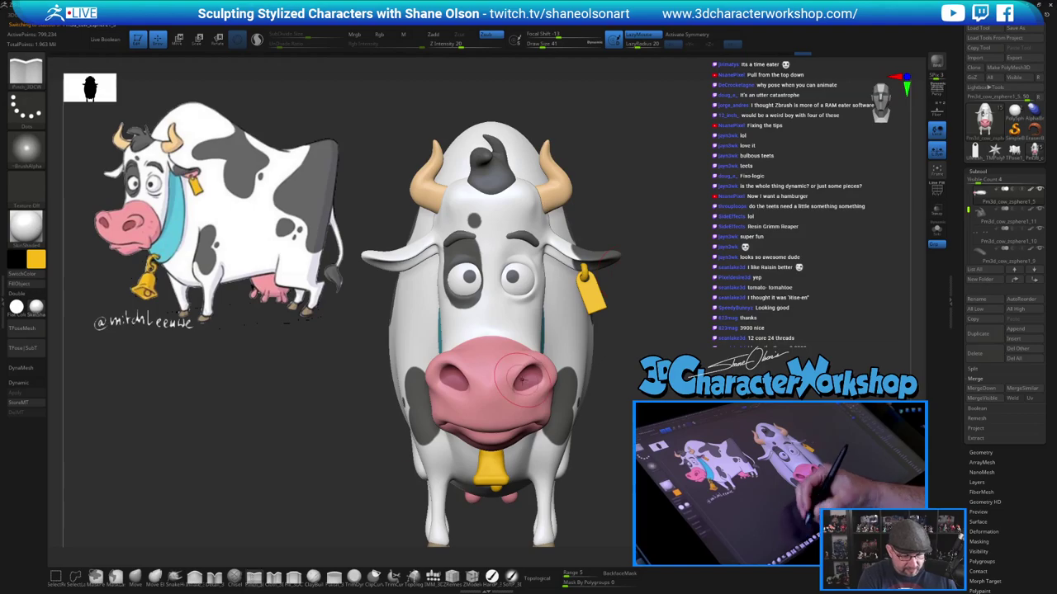
{"action": "left_click", "coordinate": [274, 577]}
{"action": "key", "text": "s"}
{"action": "left_click_drag", "start_coordinate": [652, 287], "coordinate": [648, 289]}
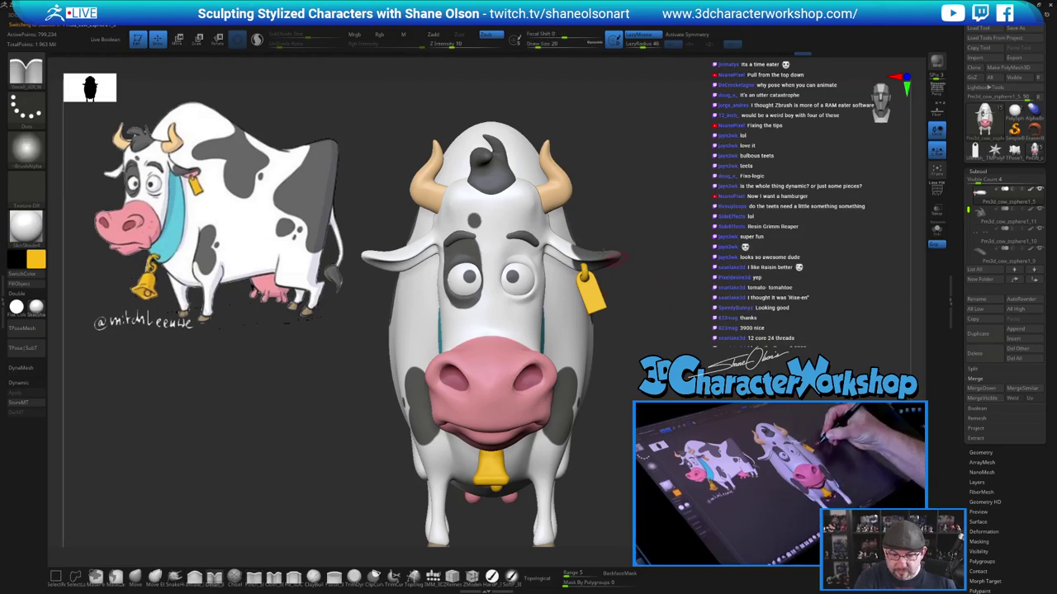
{"action": "key", "text": "shift+f"}
{"action": "key", "text": "shift+f"}
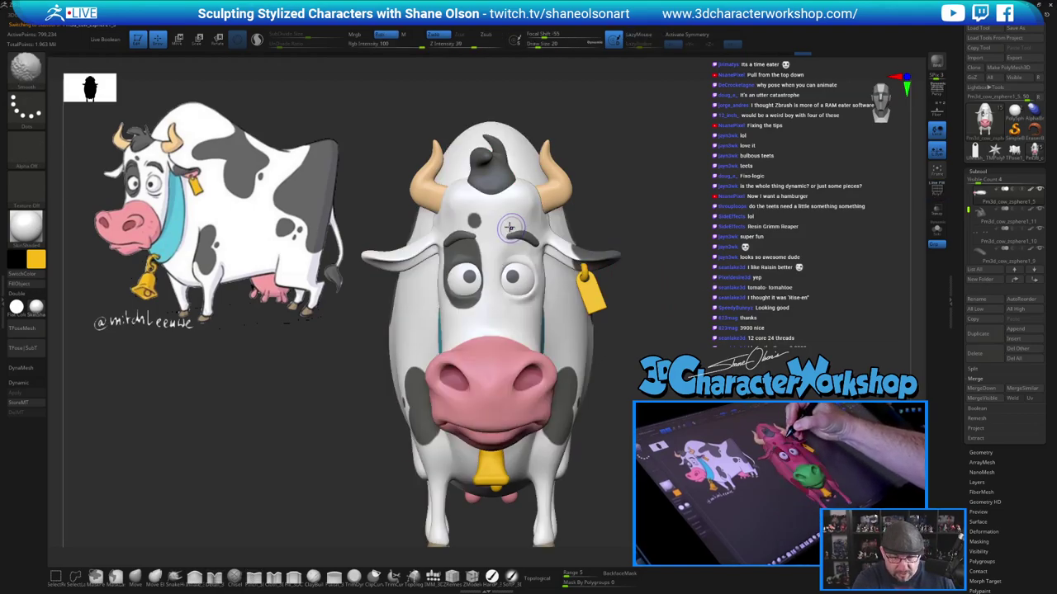
{"action": "key", "text": "x"}
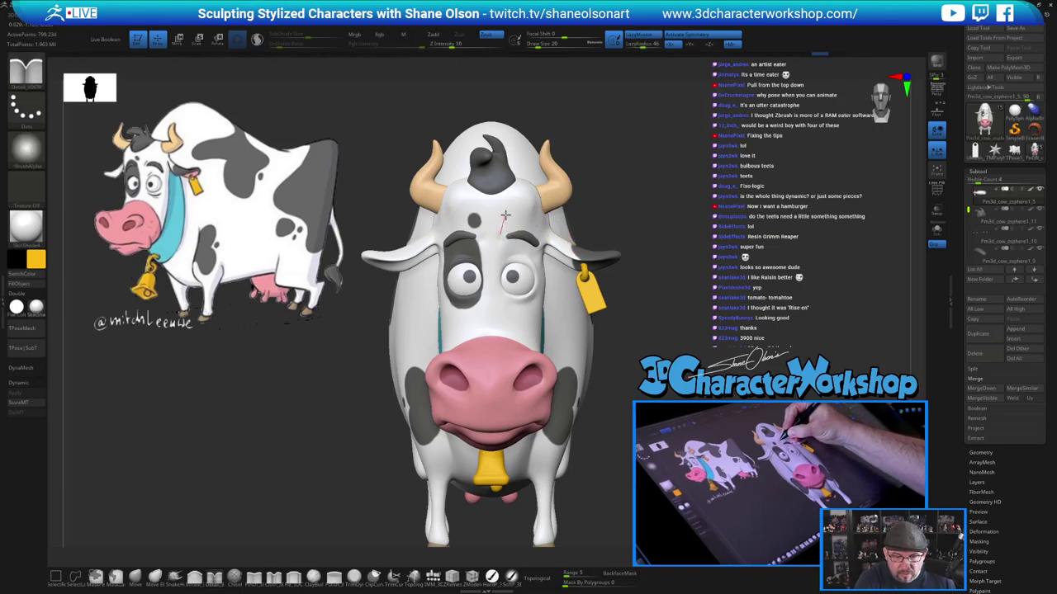
{"action": "key", "text": "shift"}
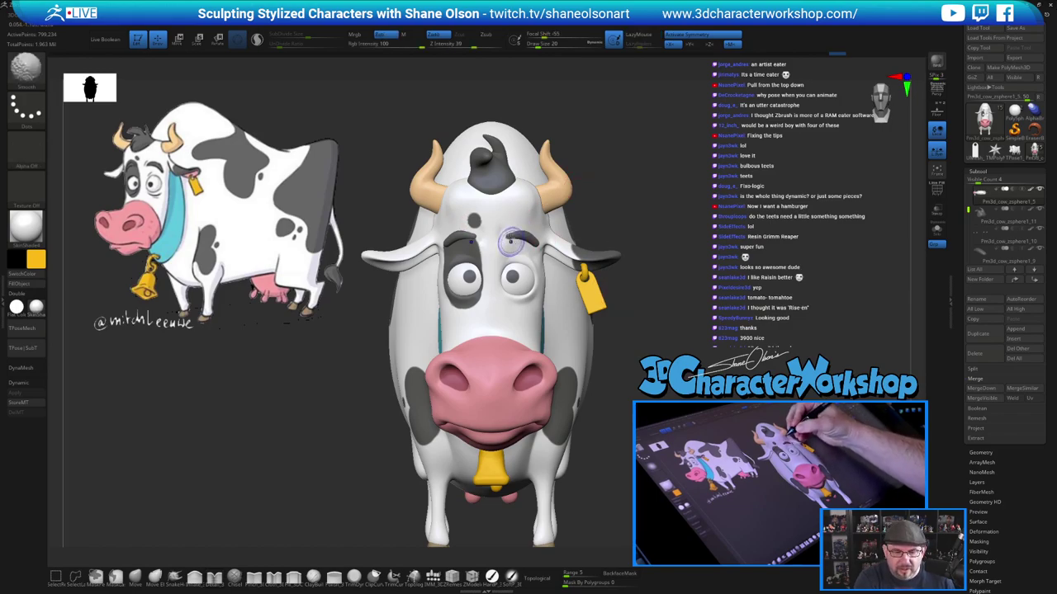
{"action": "key", "text": "ctrl+z"}
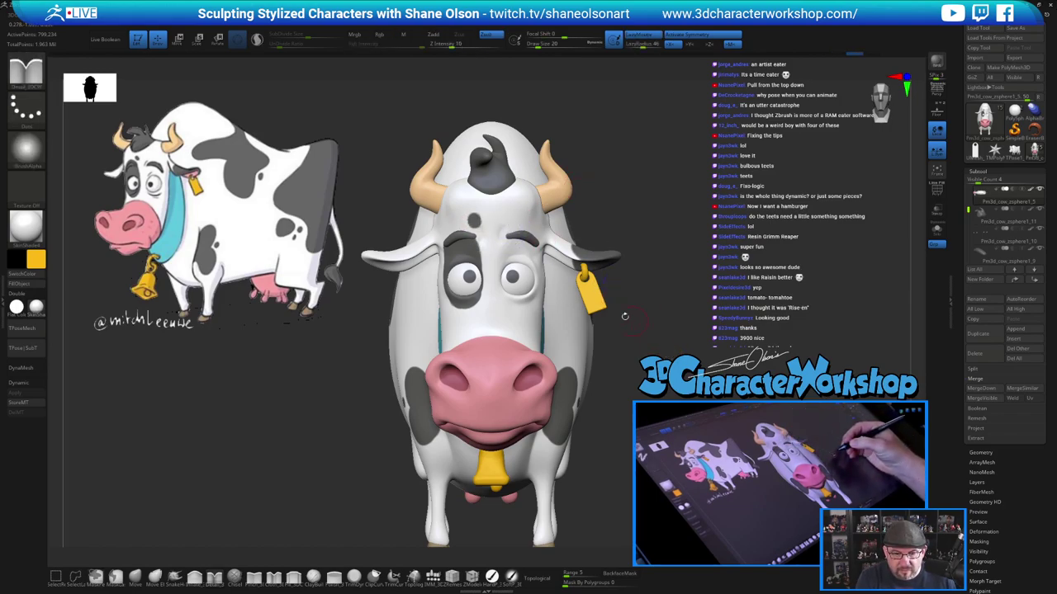
{"action": "left_click", "coordinate": [386, 36], "text": "shift"}
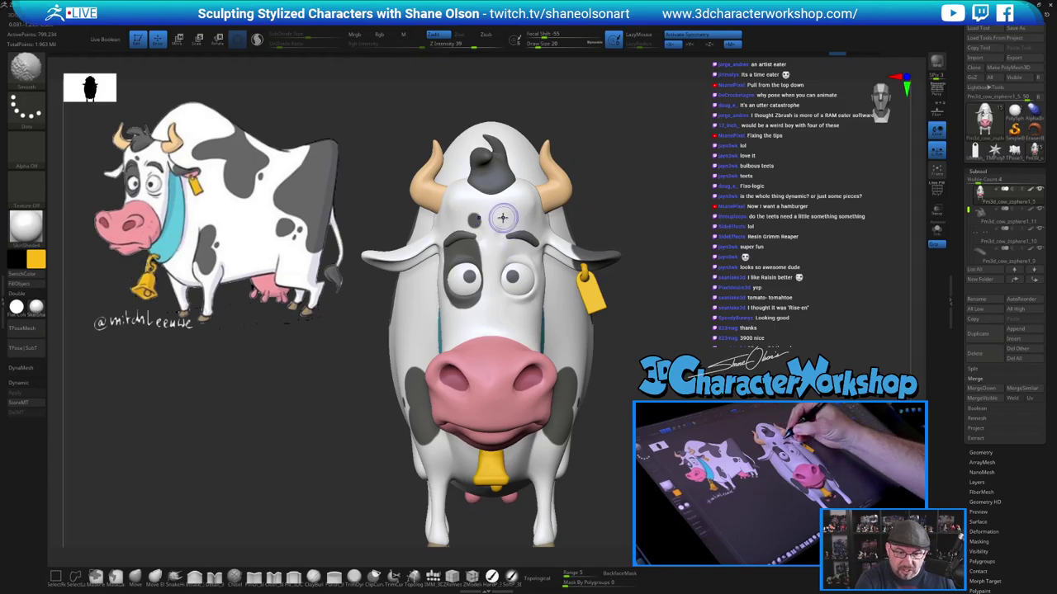
{"action": "mouse_move", "coordinate": [614, 339]}
{"action": "left_mouse_down"}
{"action": "mouse_move", "coordinate": [570, 343]}
{"action": "mouse_move", "coordinate": [614, 351]}
{"action": "left_mouse_up"}
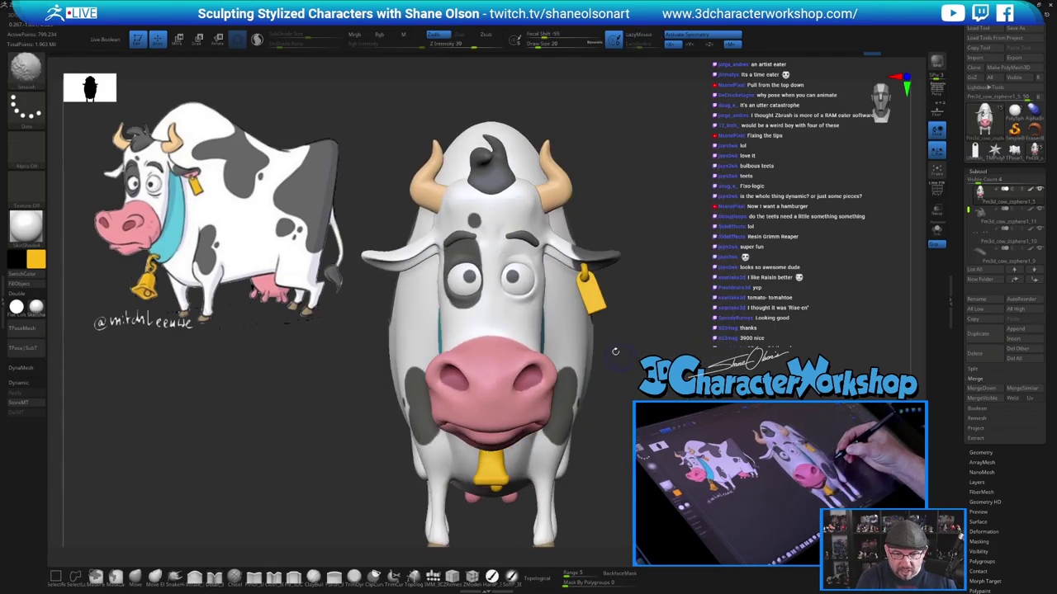
Select the eyeballs and paint over the existing pupils in white with the Paint brush at Rgb intensity 100
{"action": "left_click", "coordinate": [521, 279], "text": "alt"}
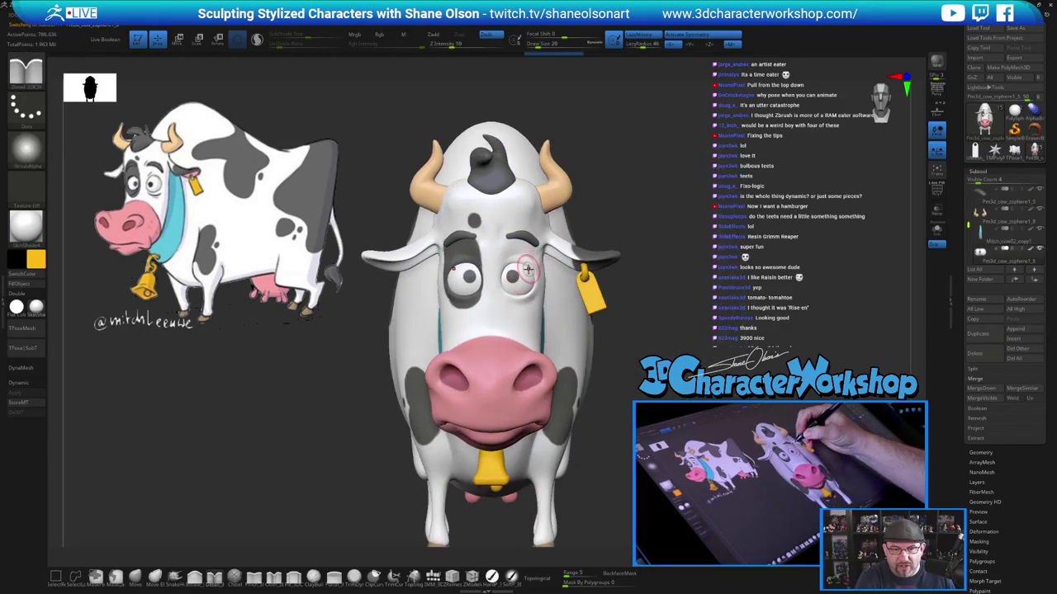
{"action": "right_click_drag", "start_coordinate": [525, 262], "coordinate": [529, 286], "text": "ctrl"}
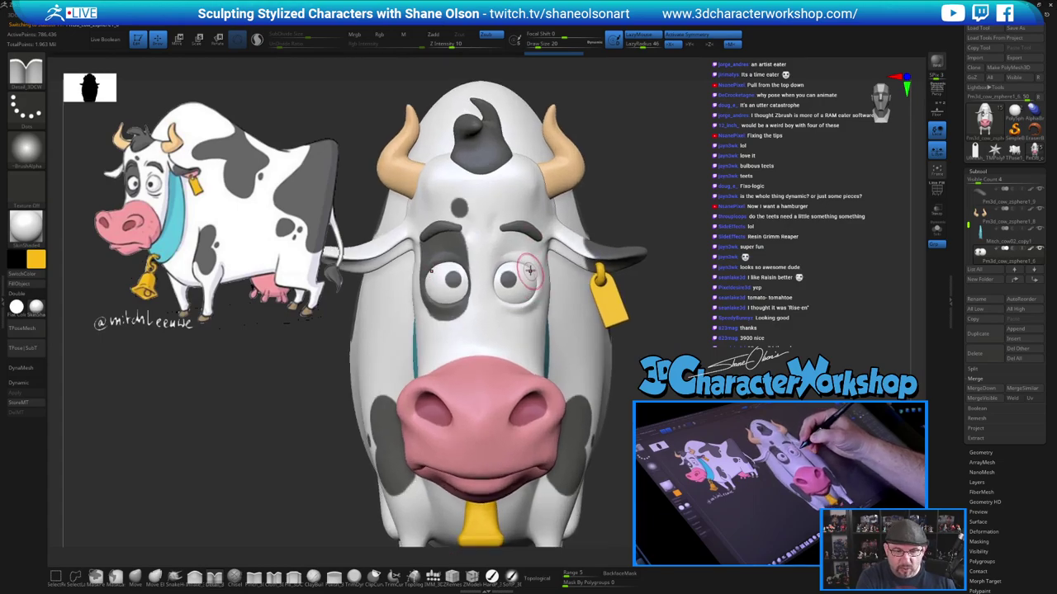
{"action": "left_click_drag", "start_coordinate": [624, 337], "coordinate": [639, 307], "text": "alt"}
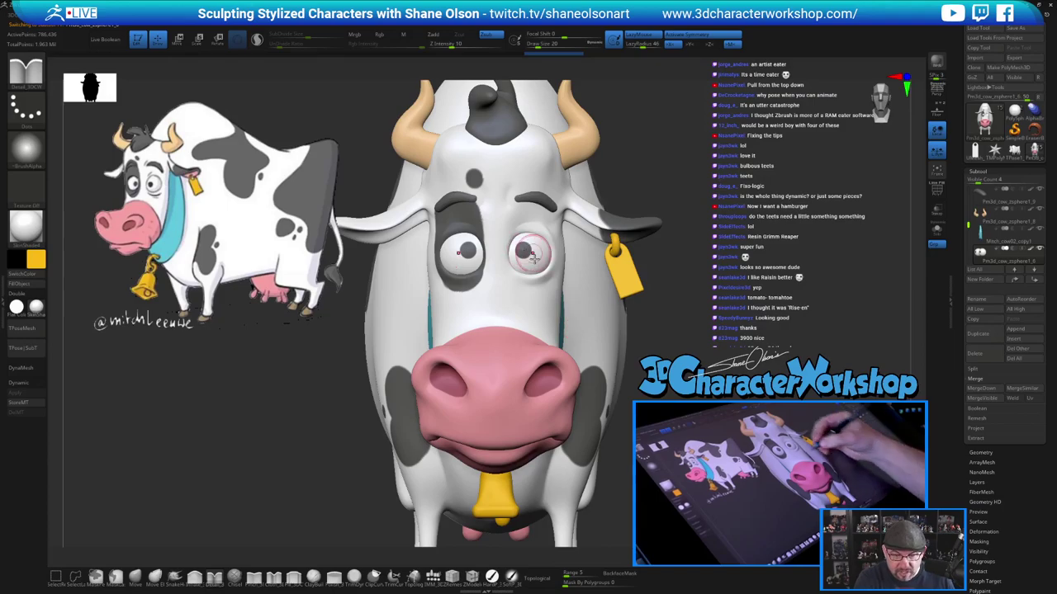
{"action": "left_click", "coordinate": [492, 577]}
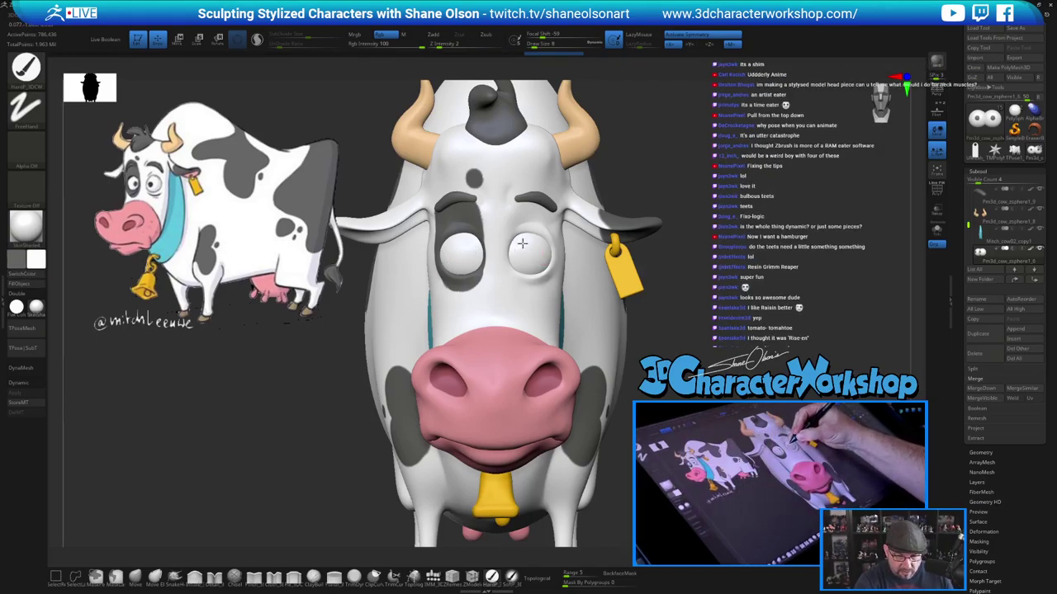
{"action": "left_click_drag", "start_coordinate": [523, 243], "coordinate": [530, 252]}
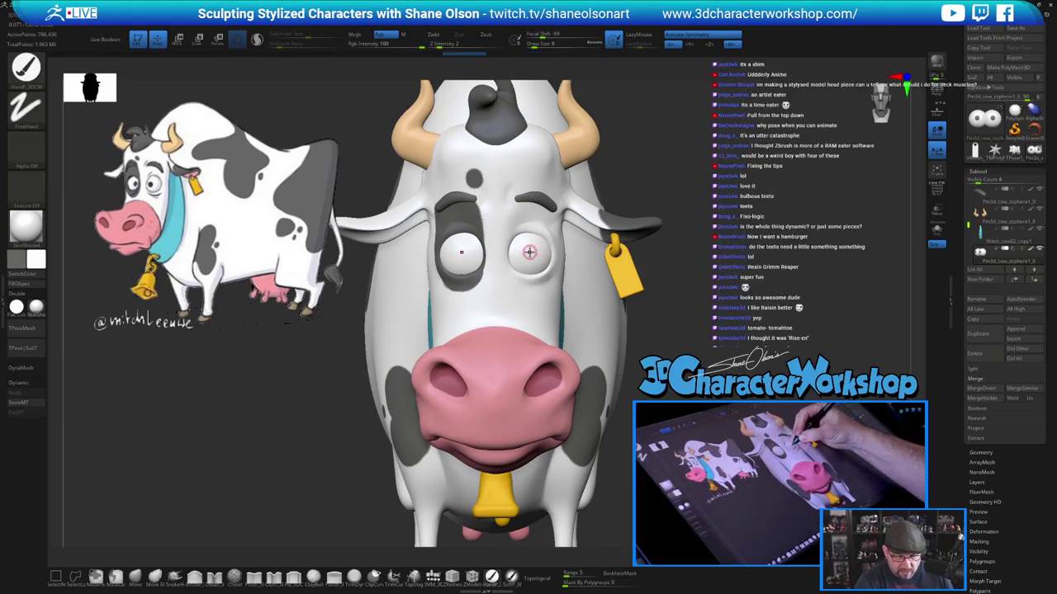
Switch to dark grey and repaint round pupils symmetrically, set slightly closer together, redoing the first attempt
{"action": "left_click", "coordinate": [24, 274]}
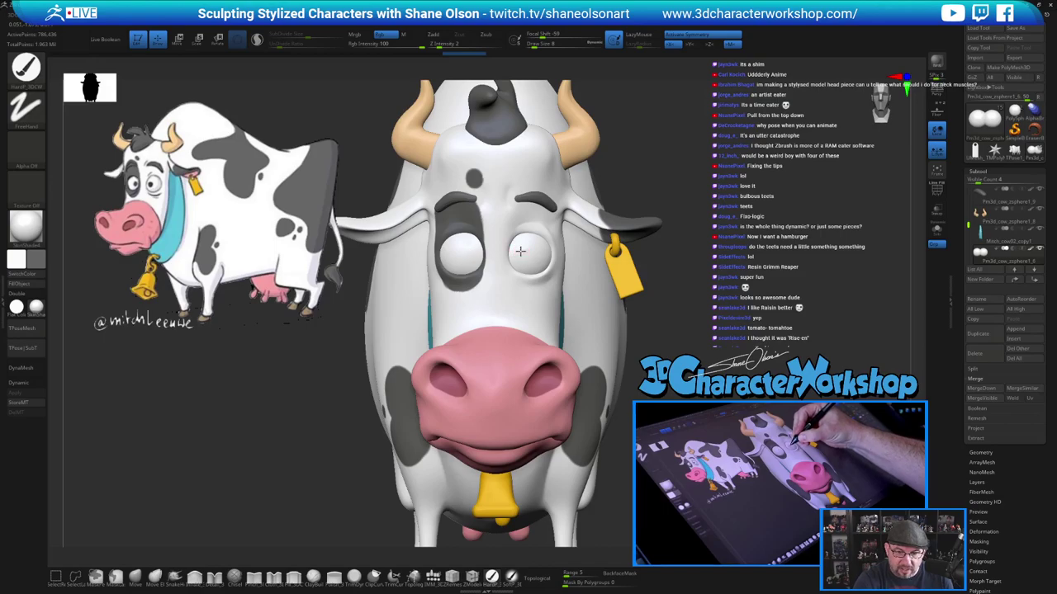
{"action": "left_click_drag", "start_coordinate": [520, 251], "coordinate": [525, 245]}
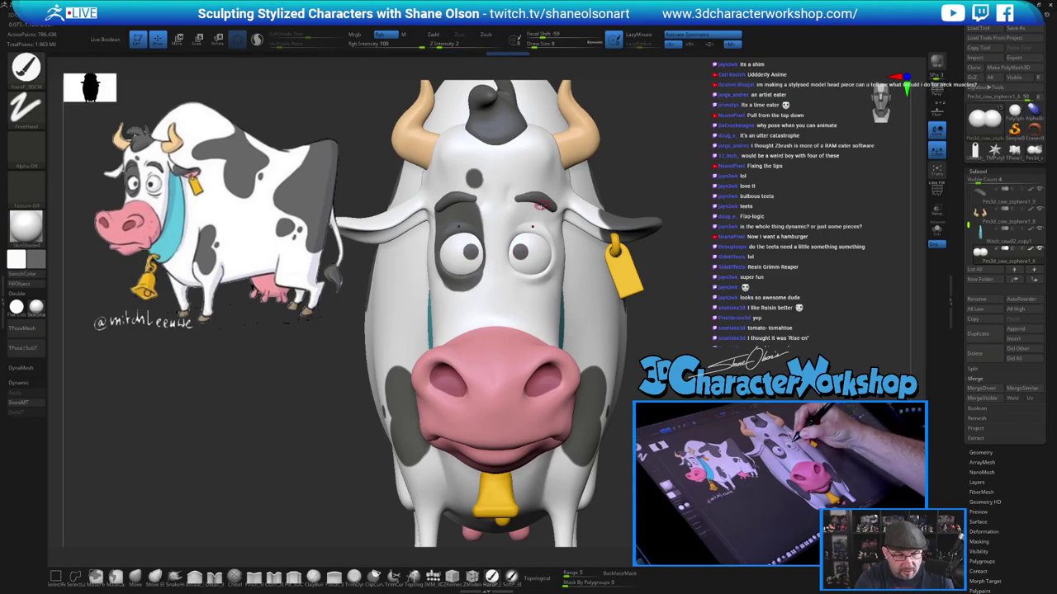
{"action": "key", "text": "ctrl+z"}
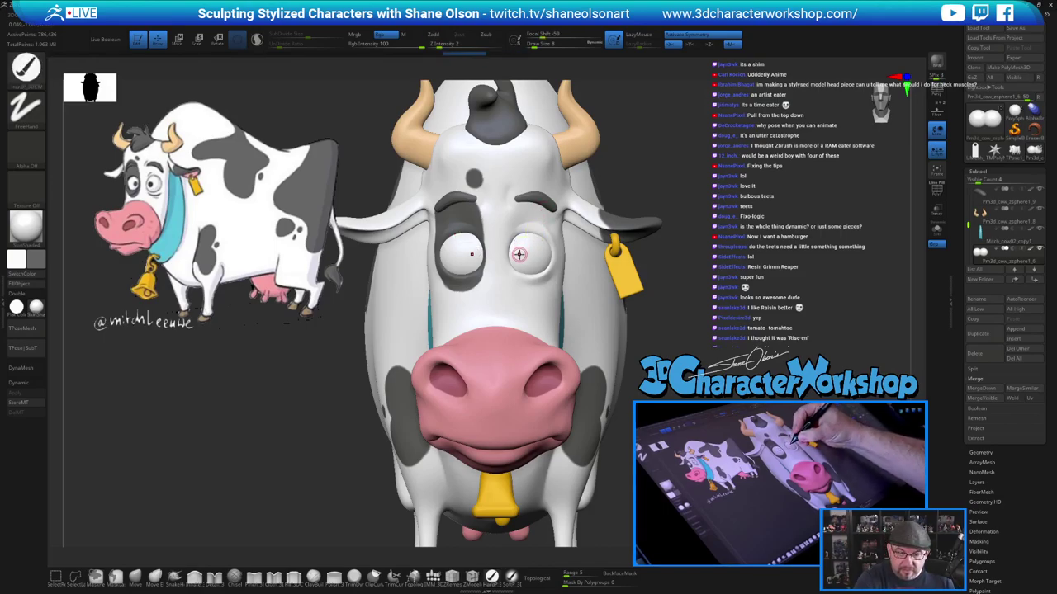
{"action": "left_click_drag", "start_coordinate": [520, 254], "coordinate": [521, 253]}
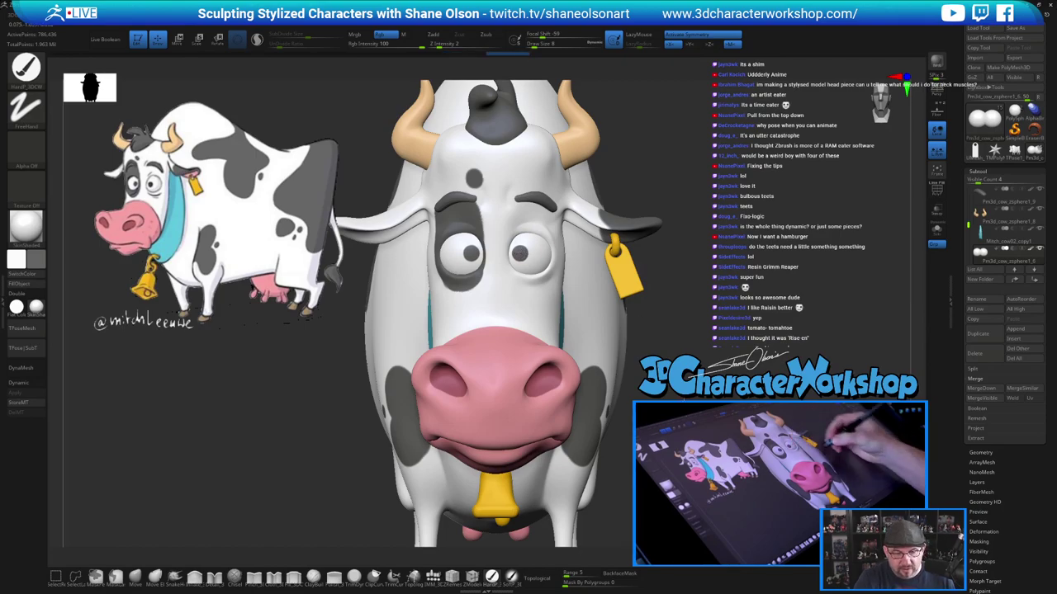
Turn the whole cow to a three-quarter view, enable perspective and adjust the camera focal length
{"action": "left_click_drag", "start_coordinate": [677, 305], "coordinate": [681, 247], "text": "alt"}
{"action": "left_click_drag", "start_coordinate": [735, 396], "coordinate": [638, 397]}
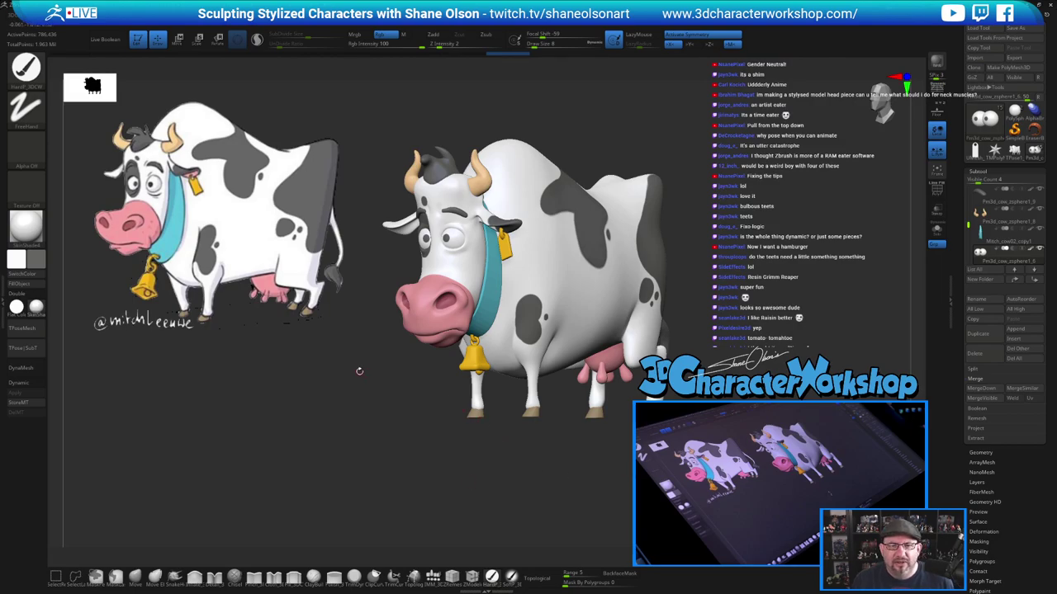
{"action": "left_click_drag", "start_coordinate": [359, 372], "coordinate": [345, 382]}
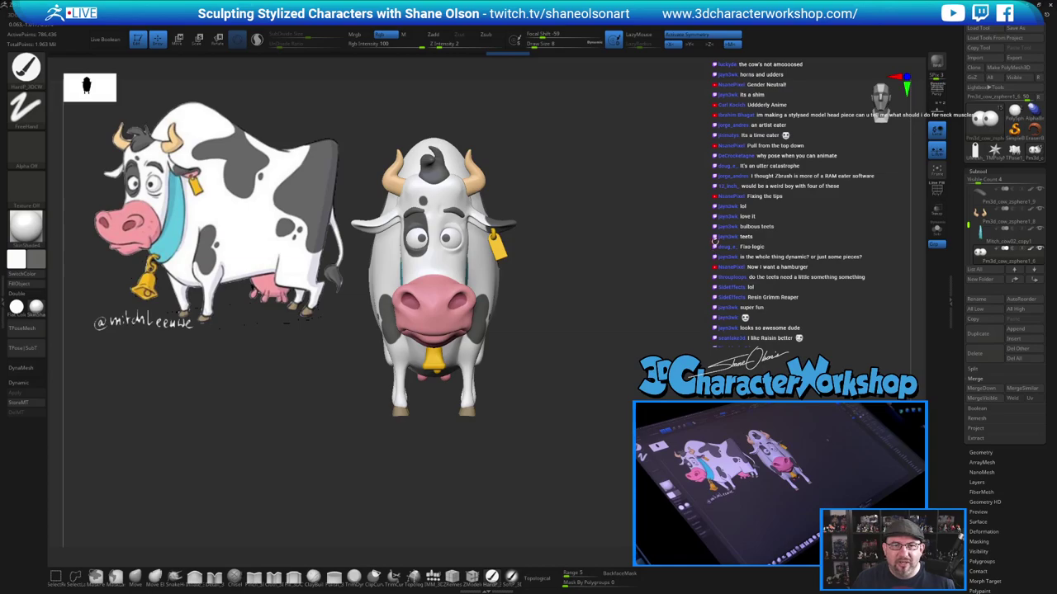
{"action": "mouse_move", "coordinate": [695, 248]}
{"action": "left_mouse_down"}
{"action": "mouse_move", "coordinate": [715, 247]}
{"action": "mouse_move", "coordinate": [700, 280]}
{"action": "mouse_move", "coordinate": [692, 276]}
{"action": "mouse_move", "coordinate": [711, 288]}
{"action": "left_mouse_up"}
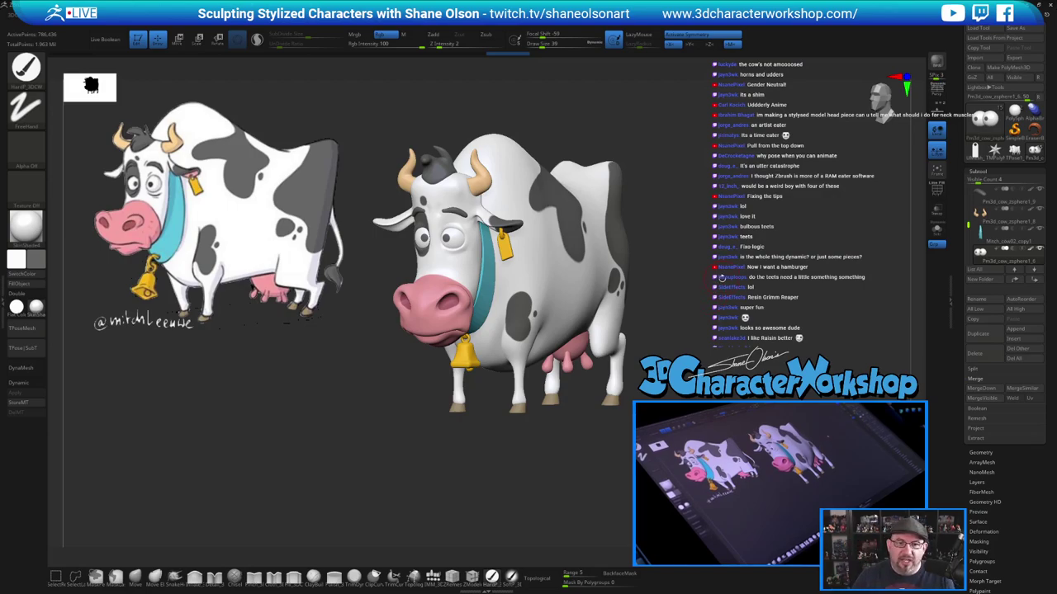
{"action": "mouse_move", "coordinate": [726, 276]}
{"action": "left_mouse_down"}
{"action": "mouse_move", "coordinate": [743, 277]}
{"action": "mouse_move", "coordinate": [717, 284]}
{"action": "left_mouse_up"}
{"action": "key", "text": "p"}
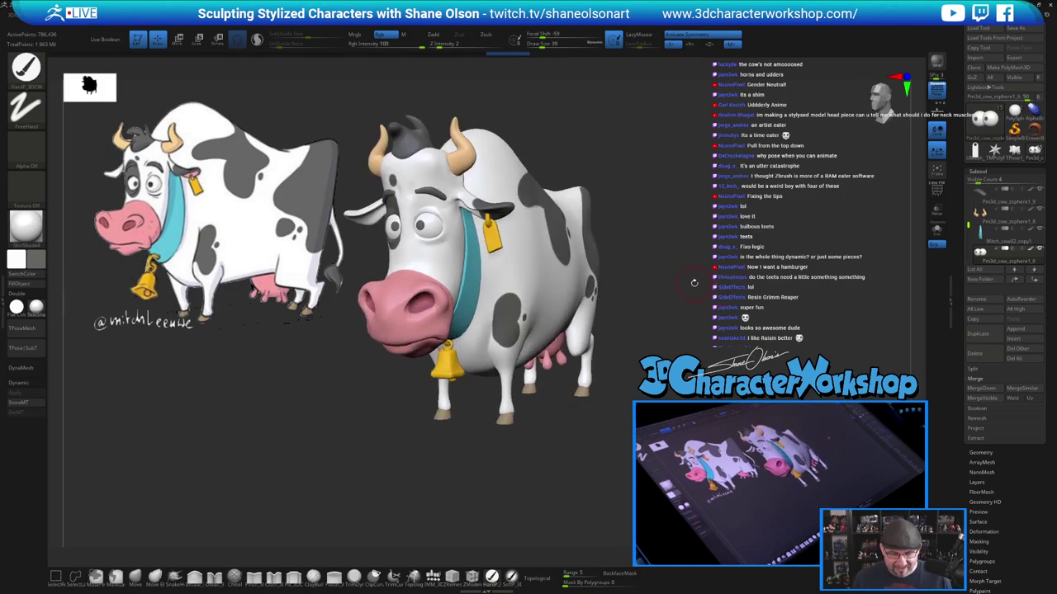
{"action": "right_click", "coordinate": [694, 285]}
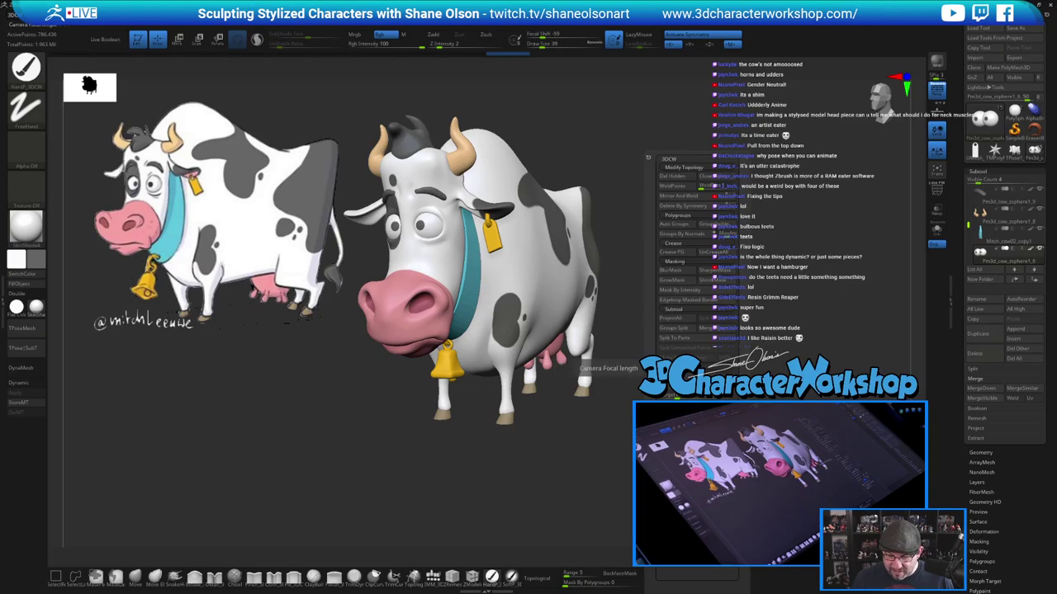
{"action": "left_click_drag", "start_coordinate": [682, 371], "coordinate": [688, 371]}
Hide the concept drawing and frame the whole cow alone in a three-quarter view
{"action": "mouse_move", "coordinate": [698, 314]}
{"action": "left_mouse_down", "text": "alt"}
{"action": "mouse_move", "coordinate": [687, 353]}
{"action": "mouse_move", "coordinate": [707, 354]}
{"action": "mouse_move", "coordinate": [652, 355]}
{"action": "left_mouse_up", "text": "alt"}
{"action": "key", "text": "shift+z"}
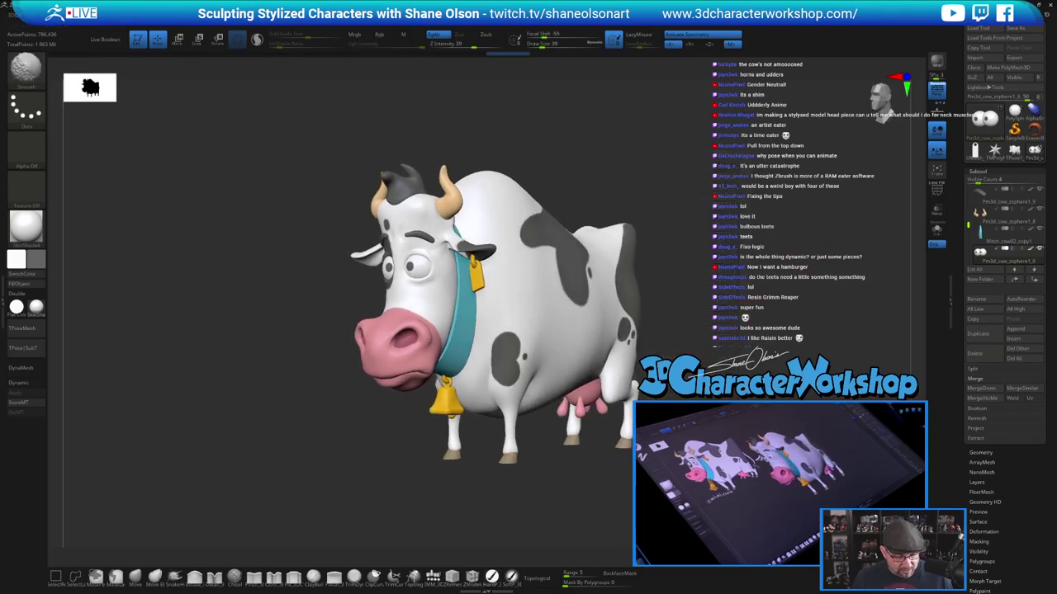
{"action": "mouse_move", "coordinate": [748, 352]}
{"action": "left_mouse_down", "text": "alt"}
{"action": "mouse_move", "coordinate": [694, 331]}
{"action": "mouse_move", "coordinate": [636, 325]}
{"action": "mouse_move", "coordinate": [638, 340]}
{"action": "left_mouse_up", "text": "alt"}
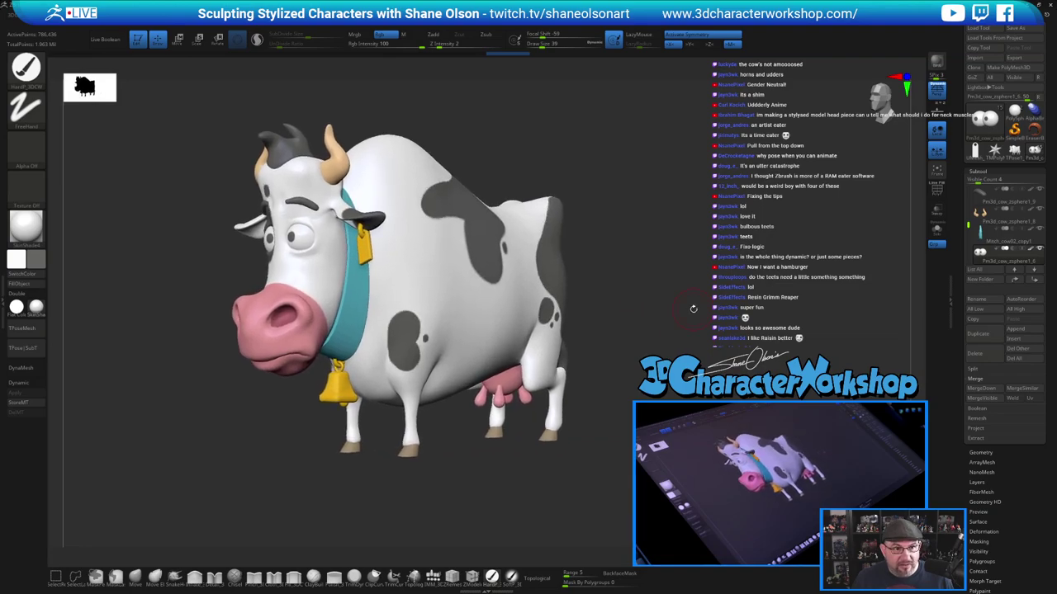
{"action": "mouse_move", "coordinate": [693, 309]}
{"action": "left_mouse_down", "text": "alt"}
{"action": "mouse_move", "coordinate": [669, 330]}
{"action": "mouse_move", "coordinate": [661, 323]}
{"action": "left_mouse_up", "text": "alt"}
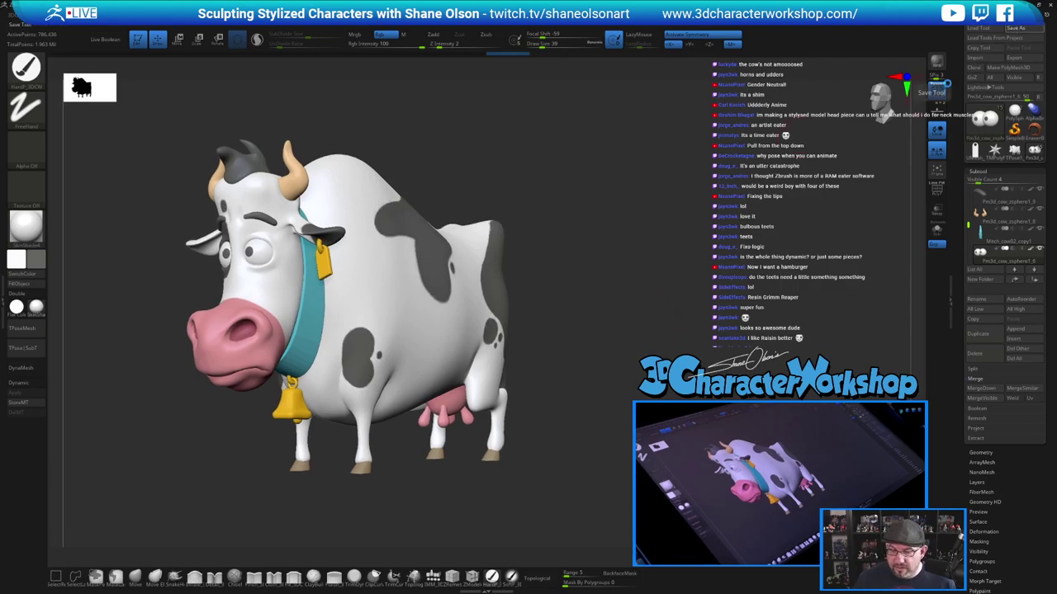
Save the cow tool as Mitch_Cow02 in the Twitch folder, overwriting the existing file
{"action": "left_click", "coordinate": [1015, 28]}
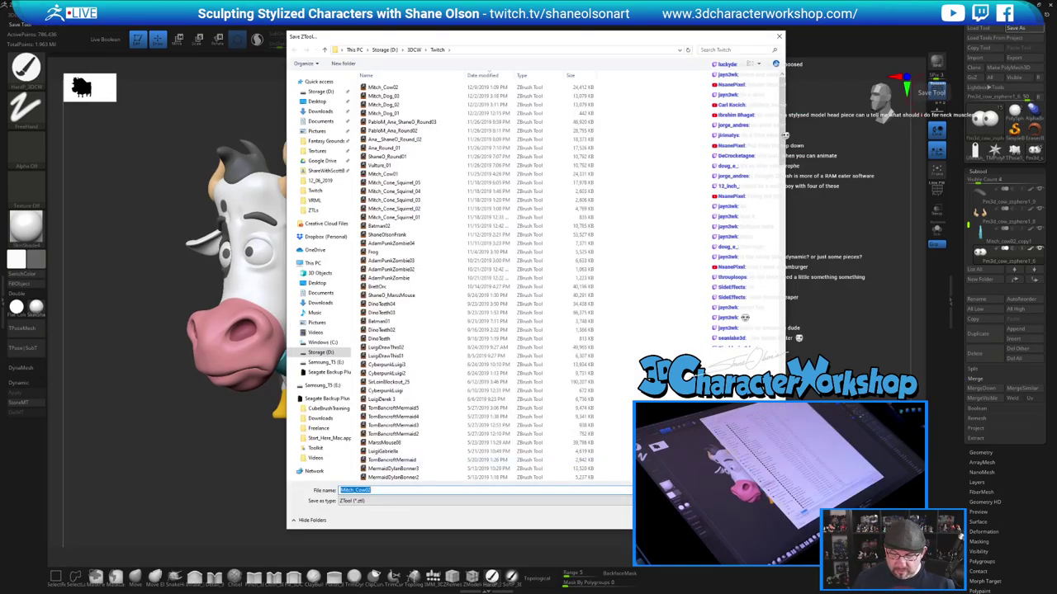
{"action": "key", "text": "Return"}
{"action": "left_click", "coordinate": [552, 303]}
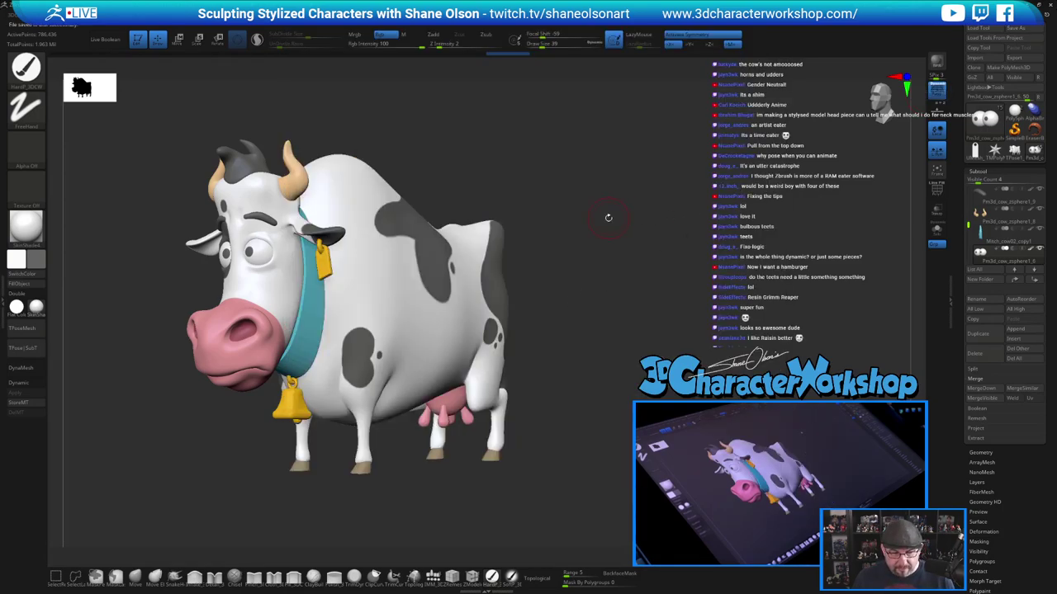
Load the saved tool Mitch_Dog_03 from the Twitch folder
{"action": "key", "text": "comma"}
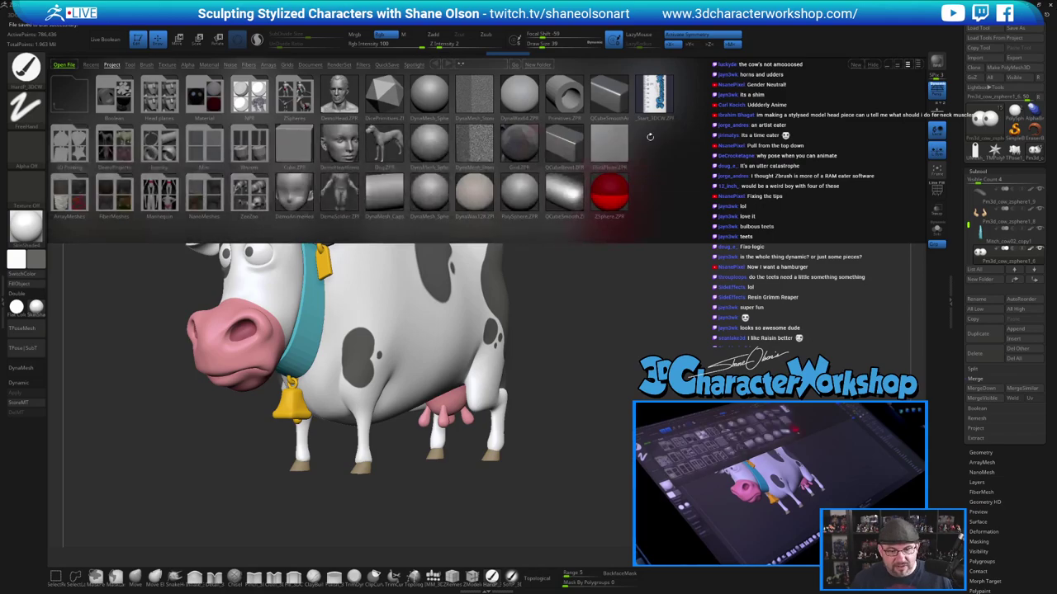
{"action": "key", "text": "comma"}
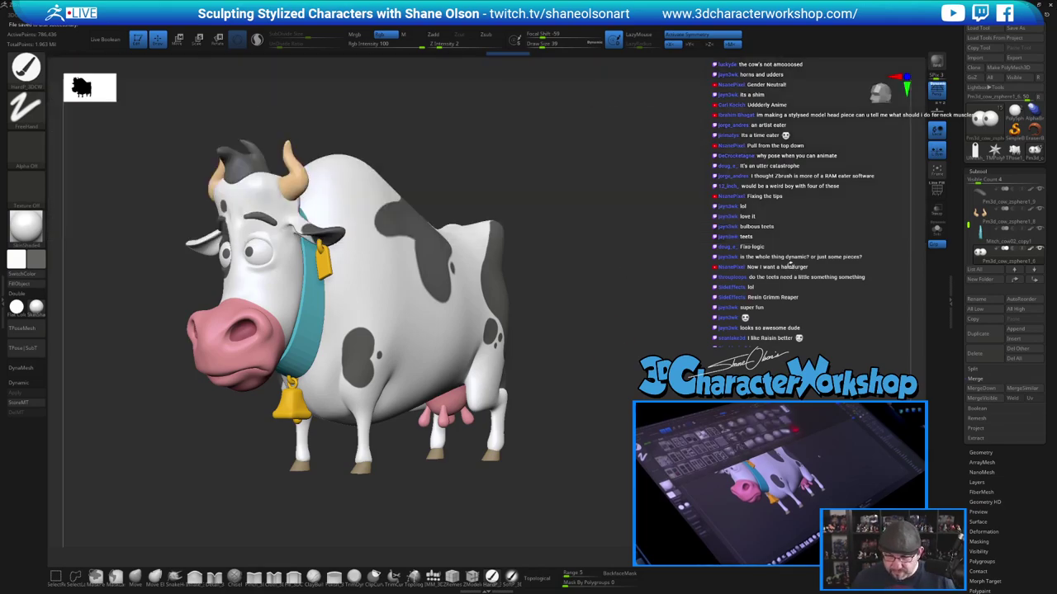
{"action": "left_click", "coordinate": [979, 28]}
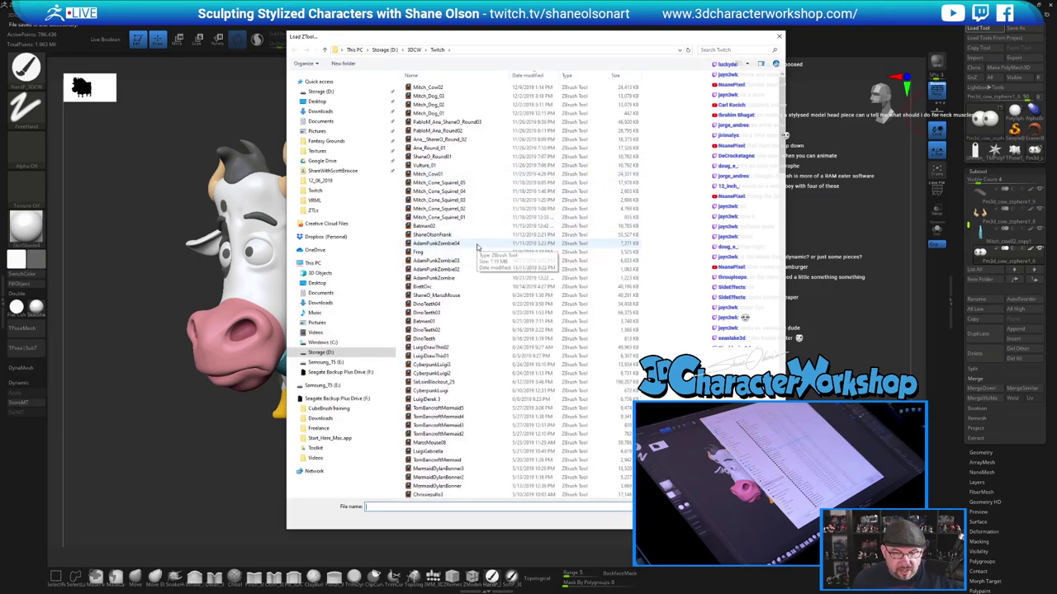
{"action": "left_click", "coordinate": [476, 247]}
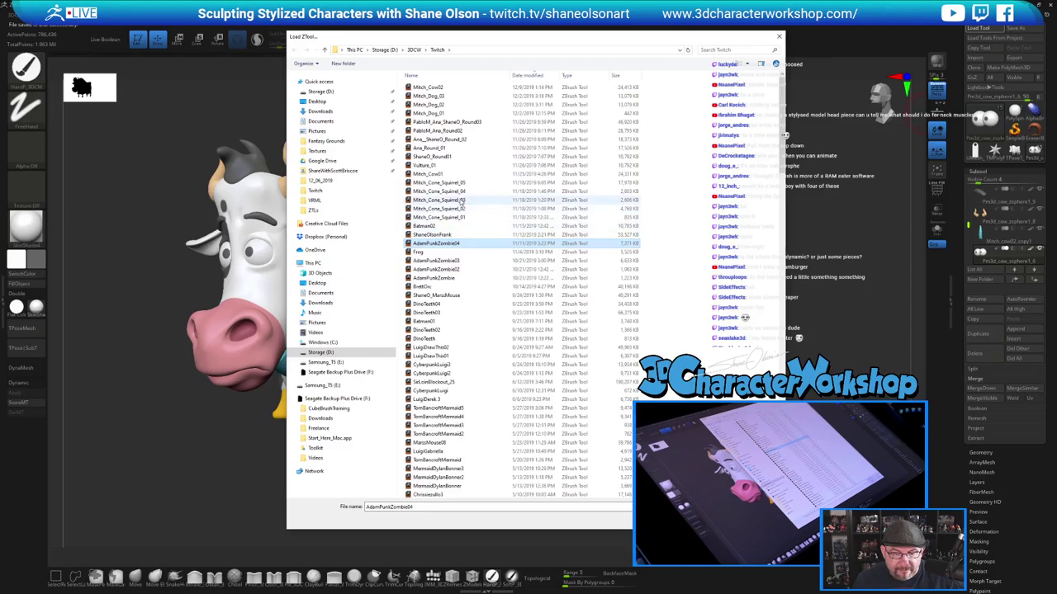
{"action": "left_click", "coordinate": [447, 97]}
{"action": "left_click", "coordinate": [718, 520]}
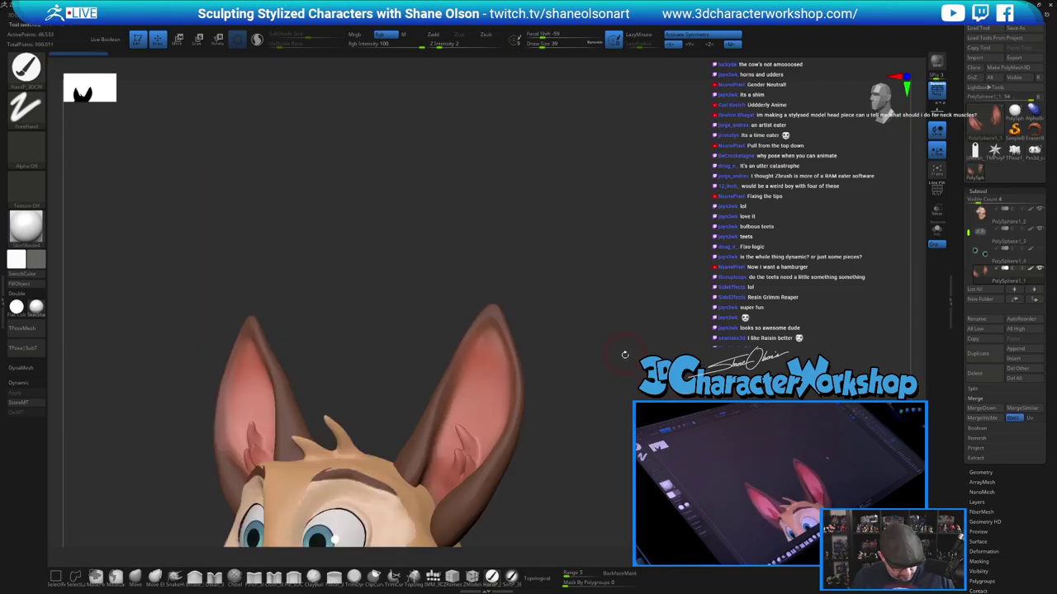
Frame the dog bust and examine the shape of its head and neck from three-quarter and side angles
{"action": "left_click_drag", "start_coordinate": [625, 355], "coordinate": [642, 181], "text": "alt"}
{"action": "mouse_move", "coordinate": [625, 236]}
{"action": "left_mouse_down", "text": "alt"}
{"action": "mouse_move", "coordinate": [636, 260]}
{"action": "mouse_move", "coordinate": [619, 247]}
{"action": "left_mouse_up", "text": "alt"}
{"action": "left_click_drag", "start_coordinate": [677, 253], "coordinate": [735, 258]}
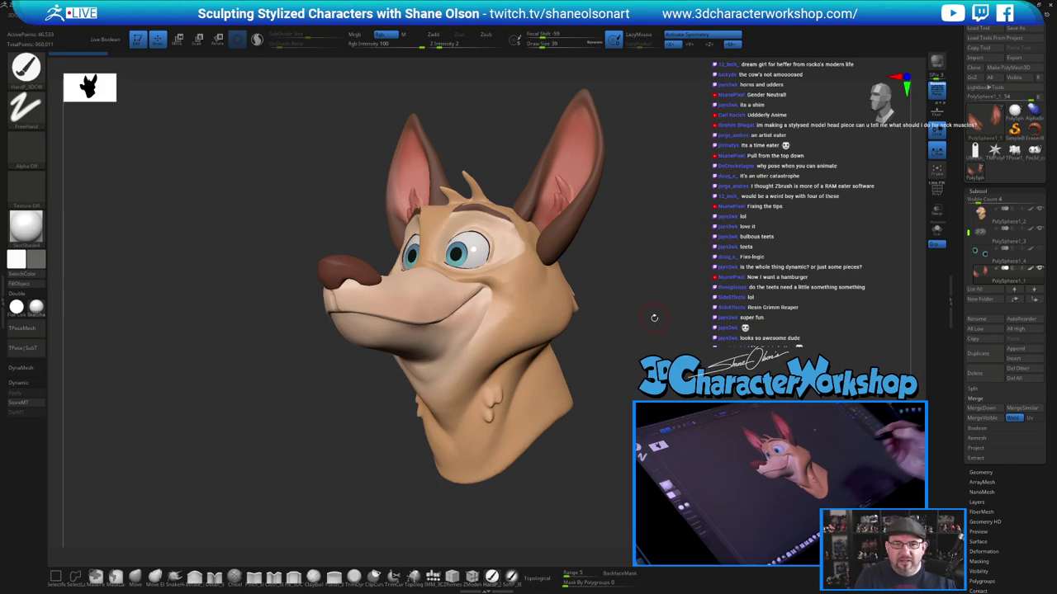
{"action": "left_click_drag", "start_coordinate": [654, 317], "coordinate": [571, 326]}
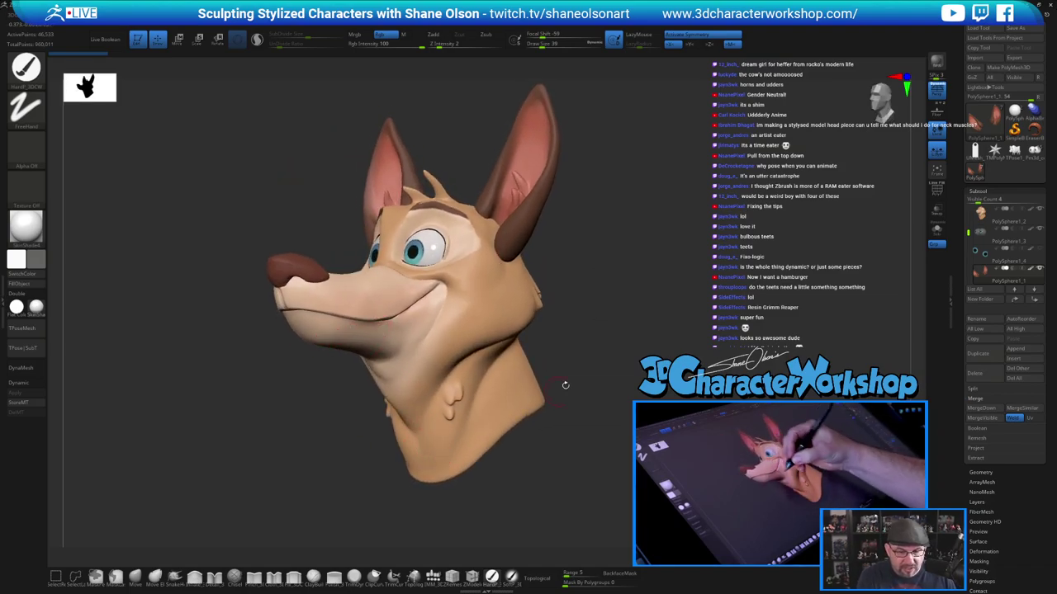
Make the dog's head the active subtool, viewed from below, with the Move brush at draw size 80
{"action": "left_click_drag", "start_coordinate": [382, 469], "coordinate": [400, 458], "text": "alt"}
{"action": "left_click_drag", "start_coordinate": [632, 353], "coordinate": [565, 406], "text": "alt"}
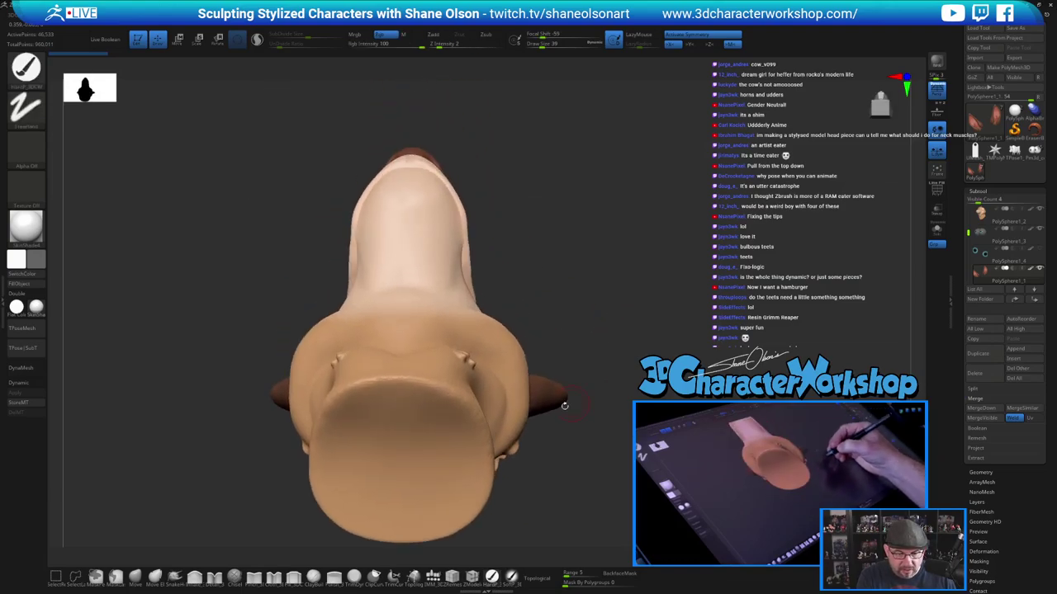
{"action": "left_click", "coordinate": [135, 576]}
{"action": "key", "text": "shift+f"}
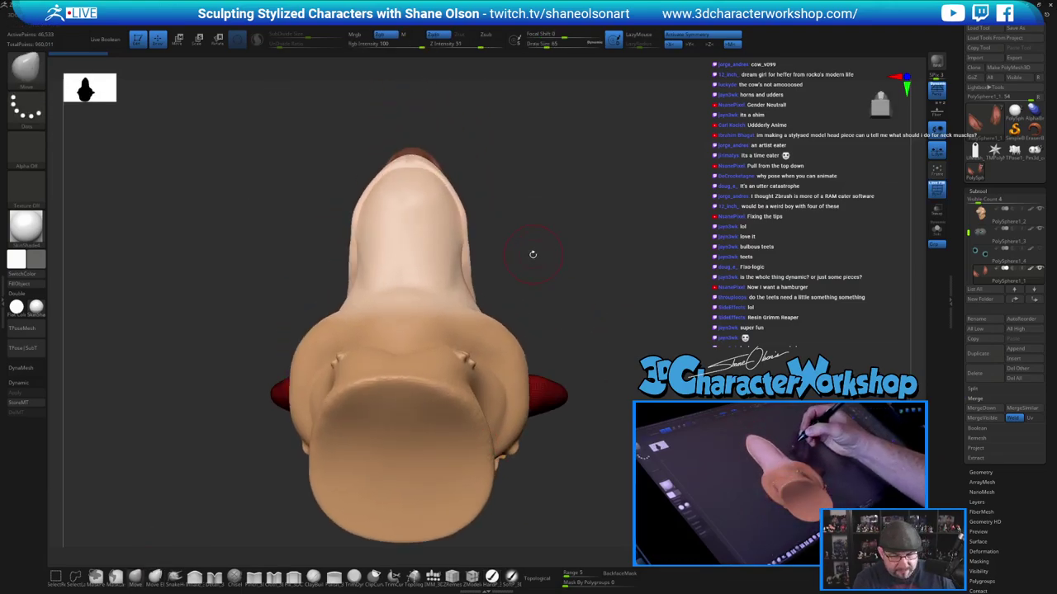
{"action": "mouse_move", "coordinate": [530, 261]}
{"action": "left_mouse_down"}
{"action": "mouse_move", "coordinate": [524, 284]}
{"action": "mouse_move", "coordinate": [542, 283]}
{"action": "mouse_move", "coordinate": [557, 264]}
{"action": "mouse_move", "coordinate": [548, 267]}
{"action": "left_mouse_up"}
{"action": "left_click", "coordinate": [437, 344], "text": "alt"}
{"action": "key", "text": "shift+f"}
{"action": "key", "text": "s"}
{"action": "left_click_drag", "start_coordinate": [424, 293], "coordinate": [429, 294]}
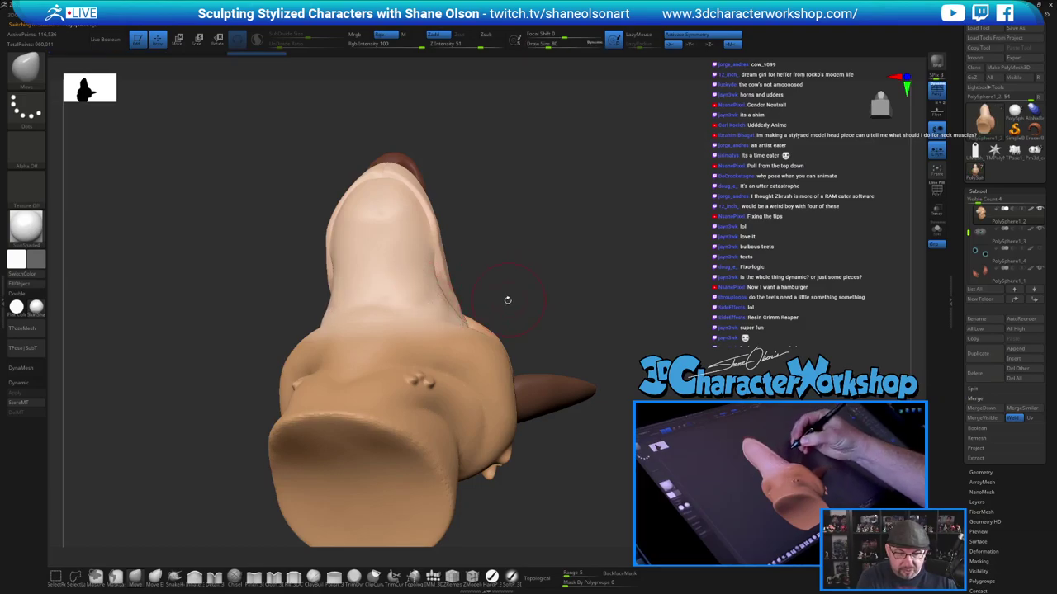
Turn on Topological for the Move brush and reshape the side of the lower jaw and the throat beneath the chin
{"action": "left_click_drag", "start_coordinate": [507, 299], "coordinate": [494, 301]}
{"action": "left_click_drag", "start_coordinate": [526, 261], "coordinate": [555, 268]}
{"action": "left_click", "coordinate": [538, 579]}
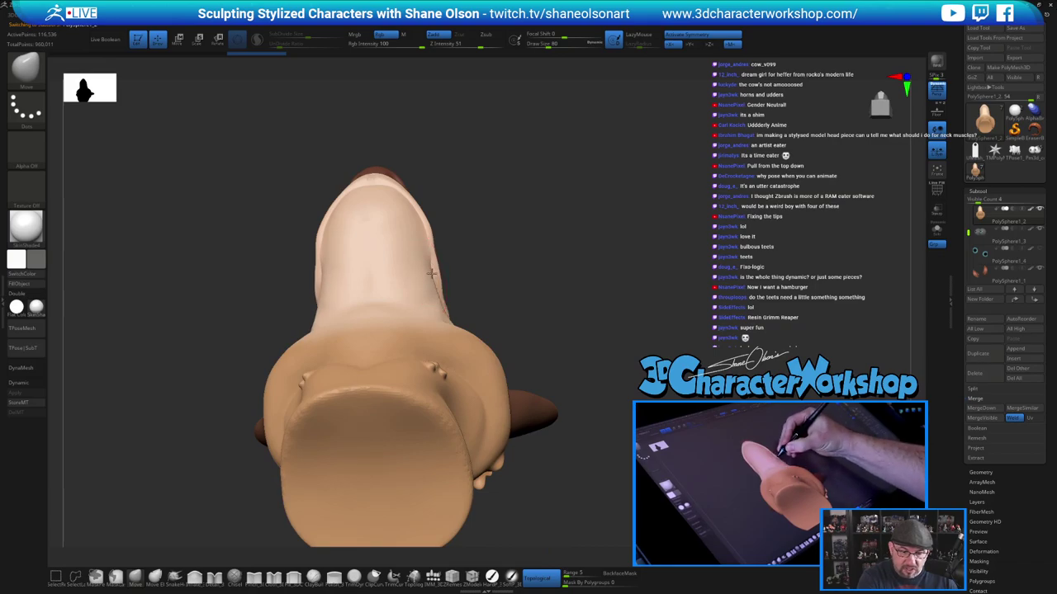
{"action": "left_click_drag", "start_coordinate": [431, 273], "coordinate": [448, 277]}
{"action": "mouse_move", "coordinate": [488, 290]}
{"action": "left_mouse_down"}
{"action": "mouse_move", "coordinate": [493, 311]}
{"action": "mouse_move", "coordinate": [448, 308]}
{"action": "mouse_move", "coordinate": [398, 268]}
{"action": "mouse_move", "coordinate": [399, 257]}
{"action": "mouse_move", "coordinate": [438, 244]}
{"action": "left_mouse_up"}
{"action": "key", "text": "bracketright"}
{"action": "left_click_drag", "start_coordinate": [672, 298], "coordinate": [729, 316]}
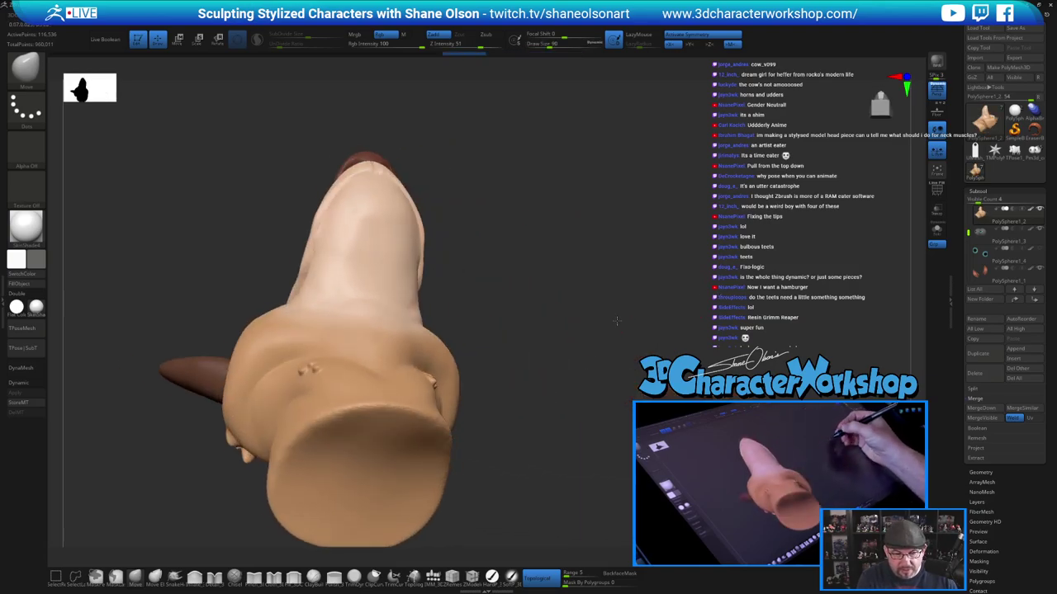
{"action": "left_click_drag", "start_coordinate": [616, 323], "coordinate": [638, 350]}
{"action": "left_click_drag", "start_coordinate": [415, 306], "coordinate": [406, 278]}
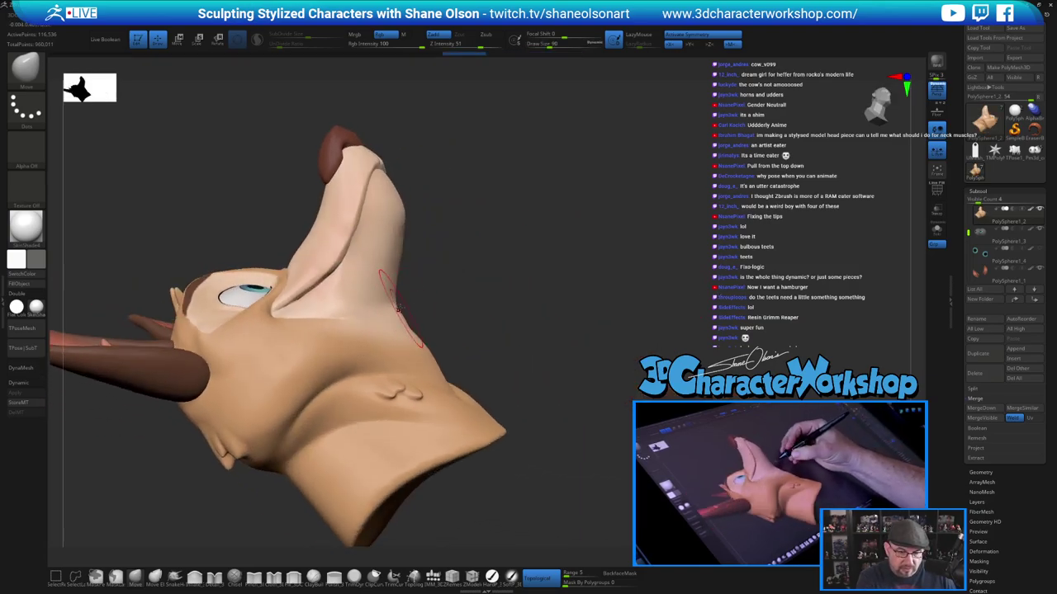
Adjust the side of the lower jaw near the lip with the Move brush at draw size 100
{"action": "left_click_drag", "start_coordinate": [603, 312], "coordinate": [582, 372]}
{"action": "right_click", "coordinate": [588, 416]}
{"action": "left_click_drag", "start_coordinate": [647, 281], "coordinate": [464, 319]}
{"action": "key", "text": "bracketright"}
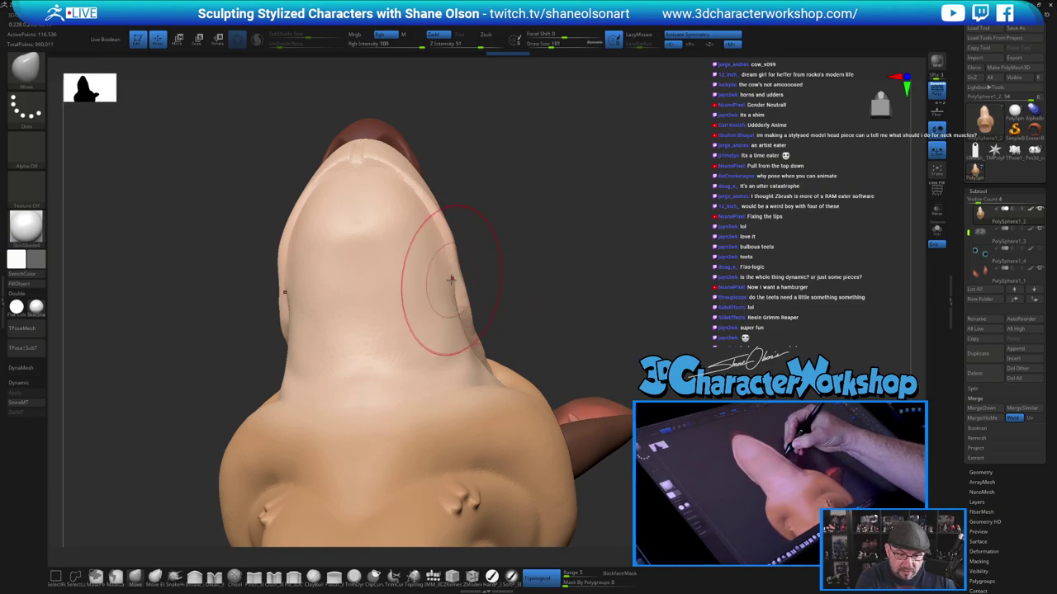
{"action": "left_click_drag", "start_coordinate": [446, 282], "coordinate": [452, 274]}
Display the polygroups, set Mask By Polygroups to 100 and adjust the jaw's side edge at draw size 90
{"action": "key", "text": "s"}
{"action": "mouse_move", "coordinate": [528, 252]}
{"action": "left_mouse_down"}
{"action": "mouse_move", "coordinate": [493, 253]}
{"action": "mouse_move", "coordinate": [523, 241]}
{"action": "mouse_move", "coordinate": [516, 259]}
{"action": "left_mouse_up"}
{"action": "key", "text": "shift+f"}
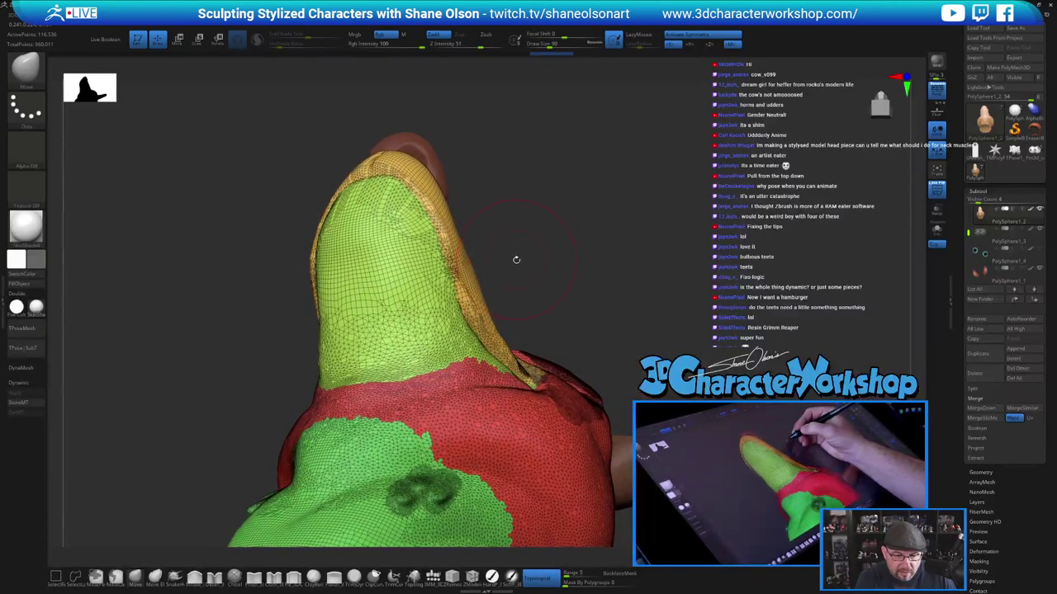
{"action": "left_click_drag", "start_coordinate": [568, 586], "coordinate": [586, 583]}
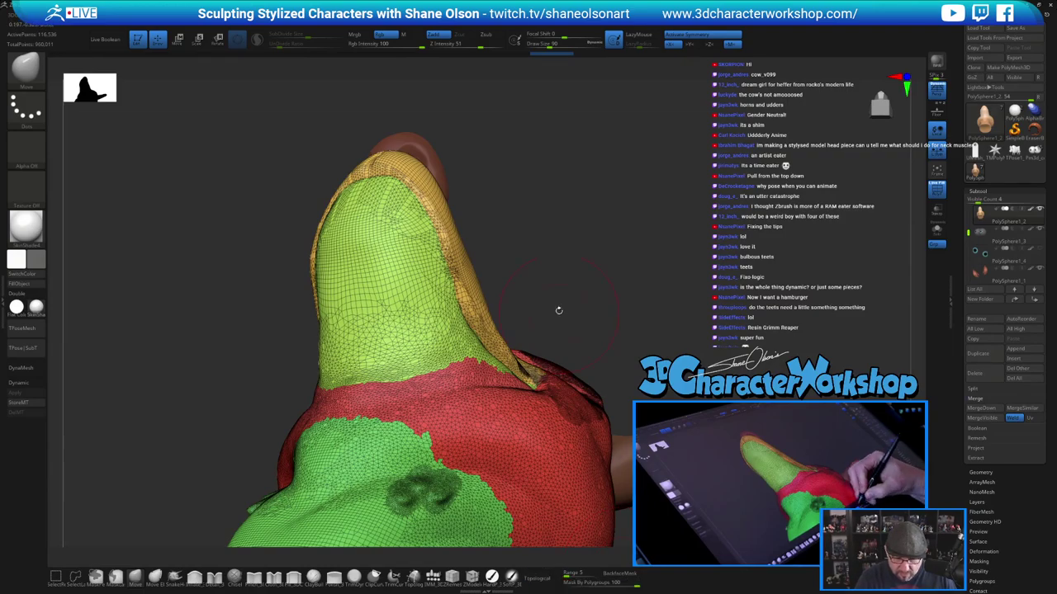
{"action": "left_click_drag", "start_coordinate": [558, 306], "coordinate": [559, 255]}
{"action": "left_click_drag", "start_coordinate": [446, 266], "coordinate": [430, 272]}
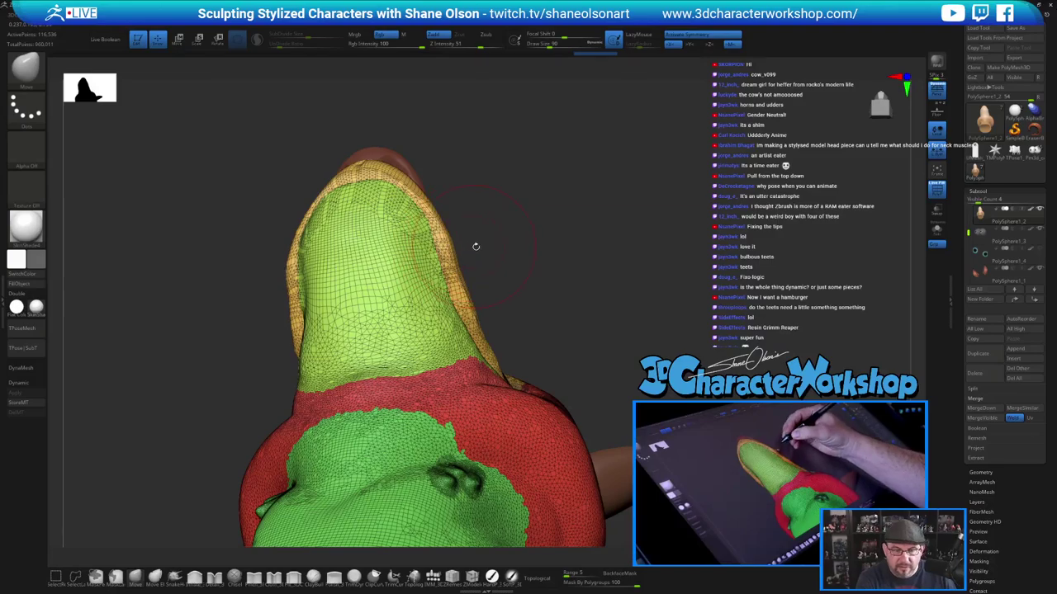
{"action": "left_click_drag", "start_coordinate": [476, 247], "coordinate": [495, 240]}
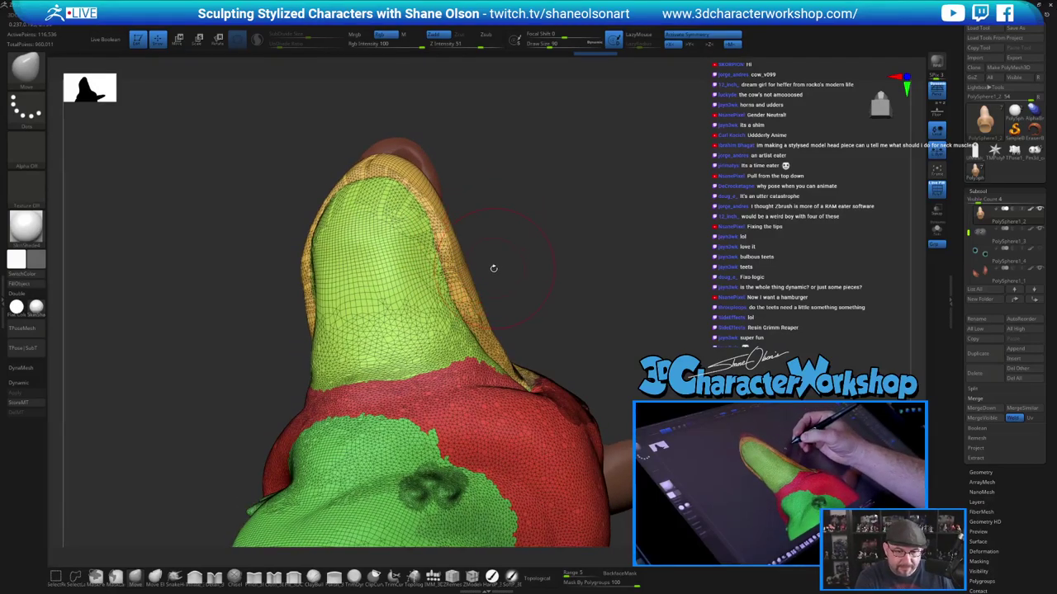
Mask everything on the head except the polygroup on the underside of the jaw, keeping draw mode active
{"action": "key", "text": "w"}
{"action": "mouse_move", "coordinate": [489, 236]}
{"action": "left_mouse_down", "text": "alt"}
{"action": "mouse_move", "coordinate": [477, 208]}
{"action": "mouse_move", "coordinate": [517, 236]}
{"action": "left_mouse_up", "text": "alt"}
{"action": "left_click", "coordinate": [415, 240], "text": "ctrl"}
{"action": "key", "text": "q"}
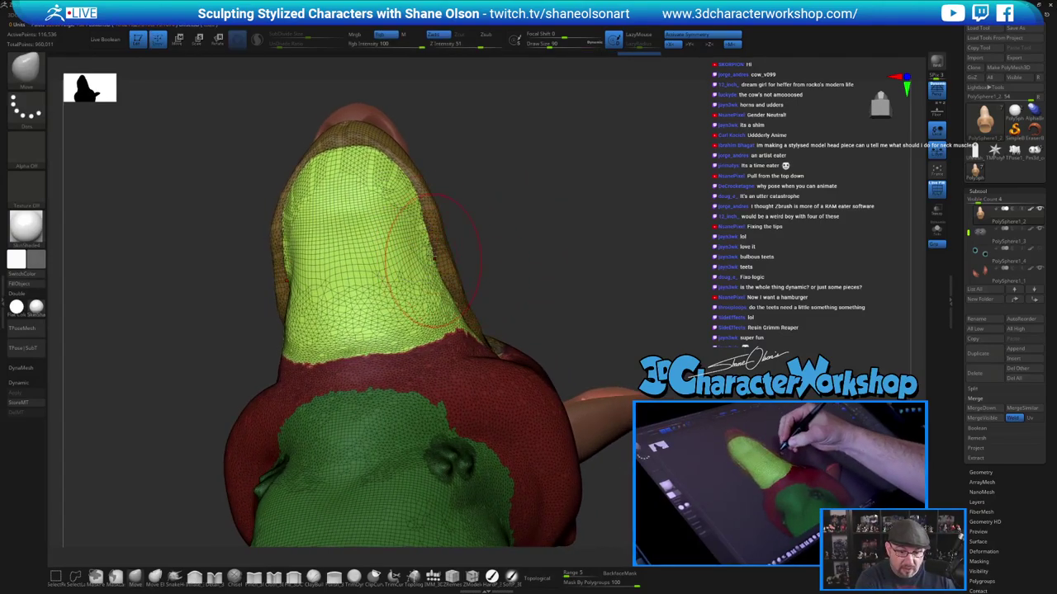
Inflate the unmasked jaw surface along its border with the lip
{"action": "left_click", "coordinate": [195, 578]}
{"action": "key", "text": "s"}
{"action": "left_click_drag", "start_coordinate": [482, 216], "coordinate": [484, 217]}
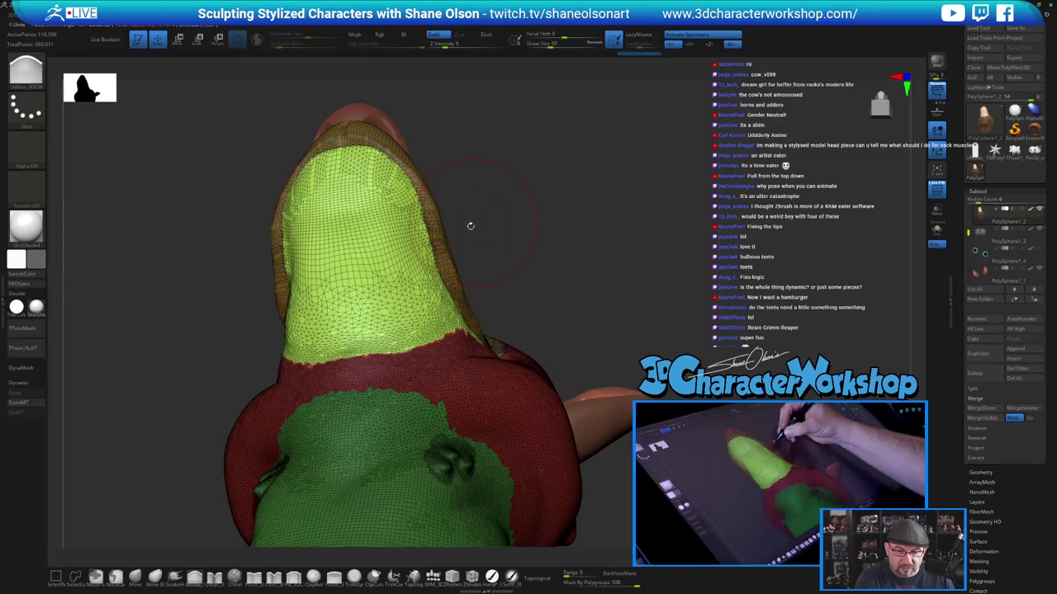
{"action": "mouse_move", "coordinate": [414, 184]}
{"action": "left_mouse_down"}
{"action": "mouse_move", "coordinate": [429, 258]}
{"action": "mouse_move", "coordinate": [447, 285]}
{"action": "left_mouse_up"}
{"action": "left_click_drag", "start_coordinate": [499, 258], "coordinate": [498, 275]}
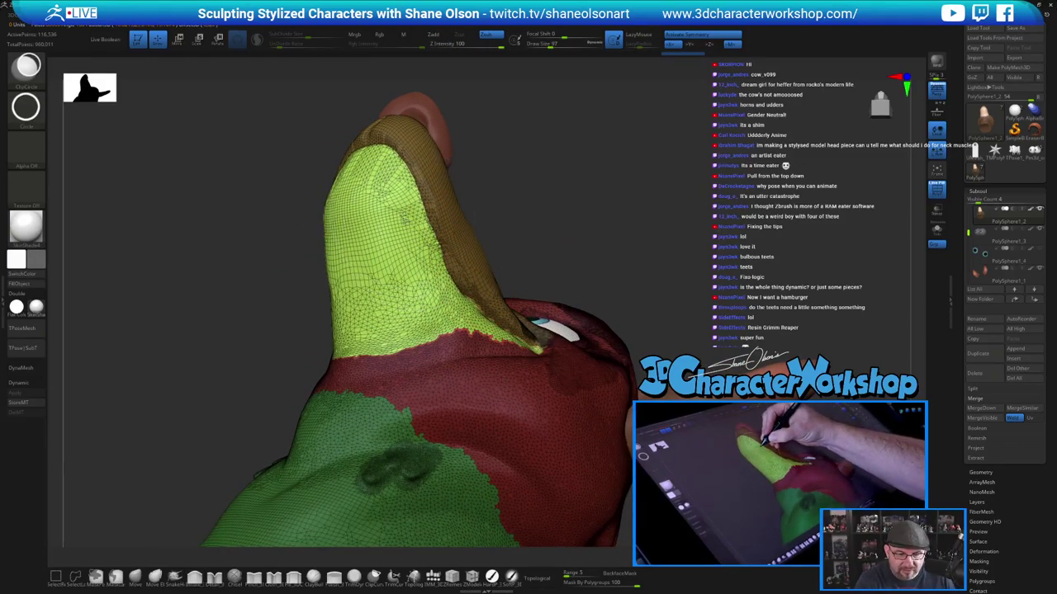
Isolate the jaw's underside polygroup to inspect its edge, and restore the full head's visibility
{"action": "left_click", "coordinate": [406, 221], "text": "ctrl+shift"}
{"action": "left_click_drag", "start_coordinate": [493, 194], "coordinate": [432, 209]}
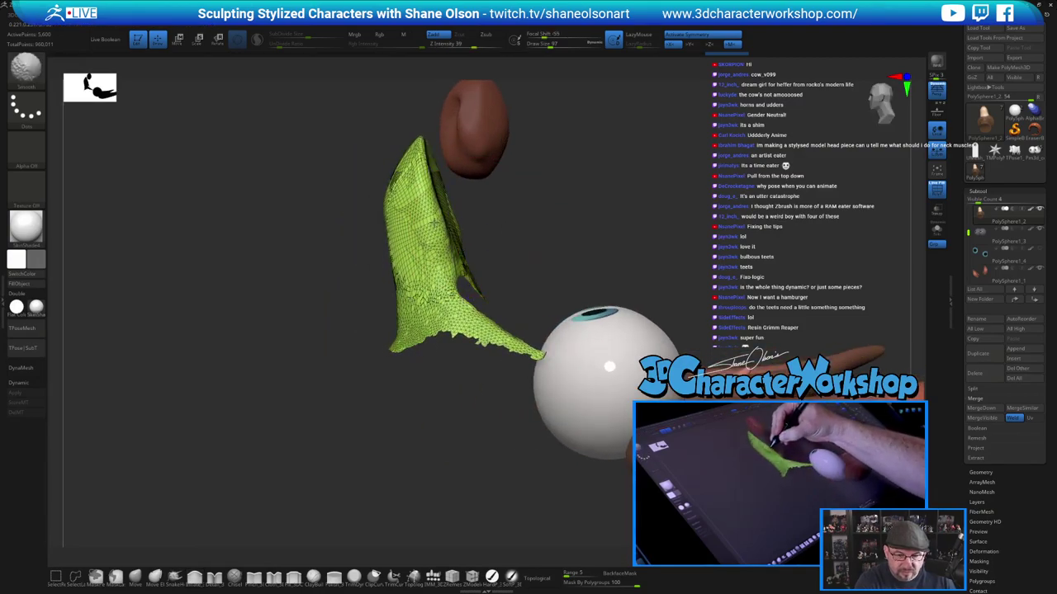
{"action": "left_click_drag", "start_coordinate": [565, 223], "coordinate": [601, 217]}
{"action": "left_click", "coordinate": [590, 242], "text": "ctrl+shift"}
Push the side edge of the unmasked jaw polygroup outward against the lip with the Move brush
{"action": "left_click", "coordinate": [135, 577]}
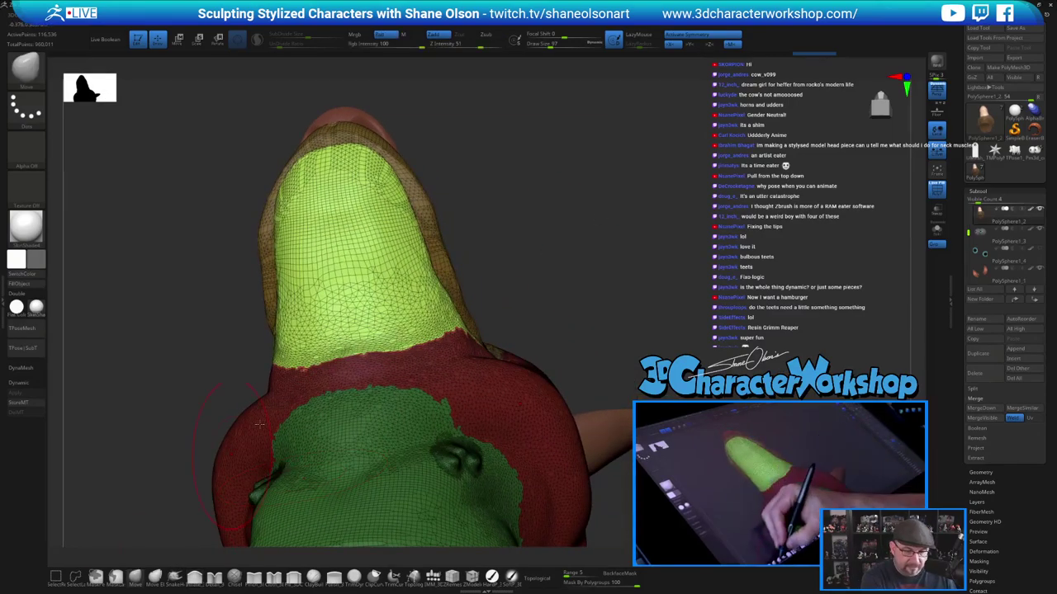
{"action": "key", "text": "s"}
{"action": "left_click", "coordinate": [498, 224]}
{"action": "left_click_drag", "start_coordinate": [486, 224], "coordinate": [502, 217]}
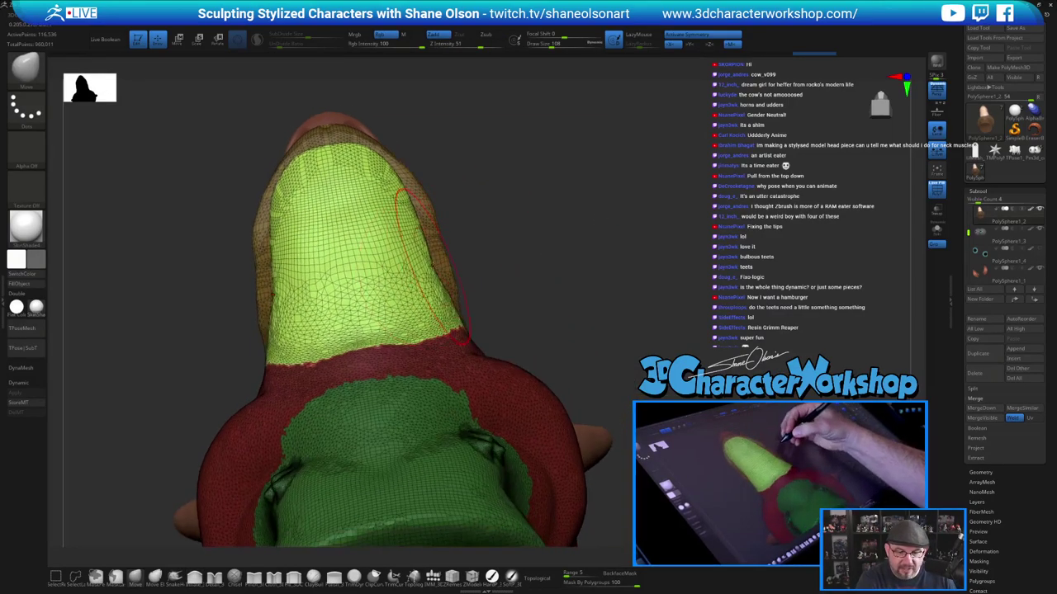
{"action": "left_click_drag", "start_coordinate": [422, 266], "coordinate": [434, 263]}
{"action": "left_click_drag", "start_coordinate": [415, 217], "coordinate": [428, 217]}
Even out the front part of the unmasked jaw edge using Move brush strokes at varied draw sizes
{"action": "left_click_drag", "start_coordinate": [484, 260], "coordinate": [500, 264]}
{"action": "key", "text": "s"}
{"action": "left_click", "coordinate": [494, 265]}
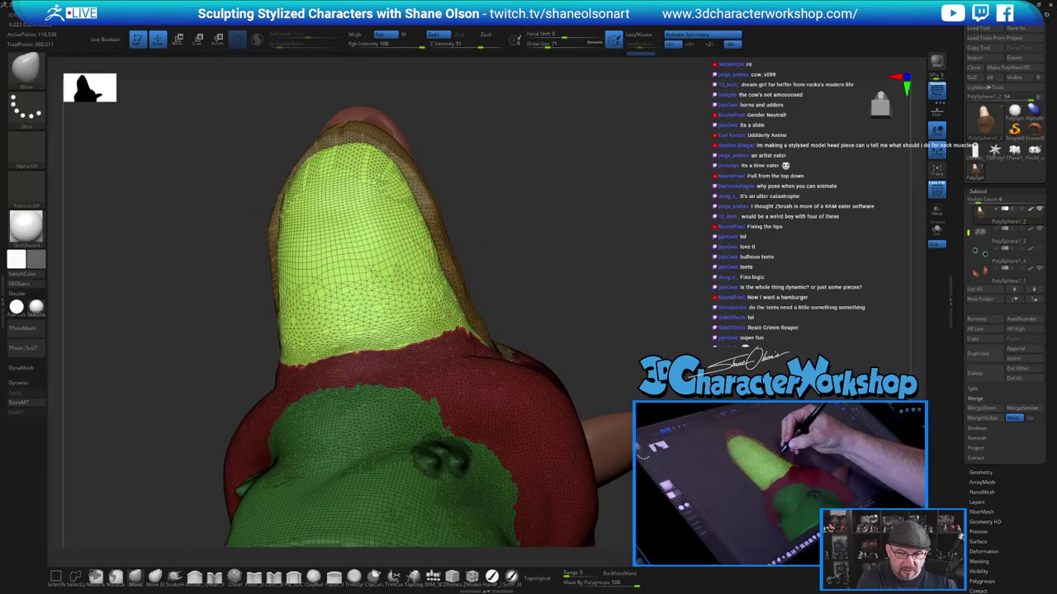
{"action": "key", "text": "s"}
{"action": "left_click", "coordinate": [422, 213]}
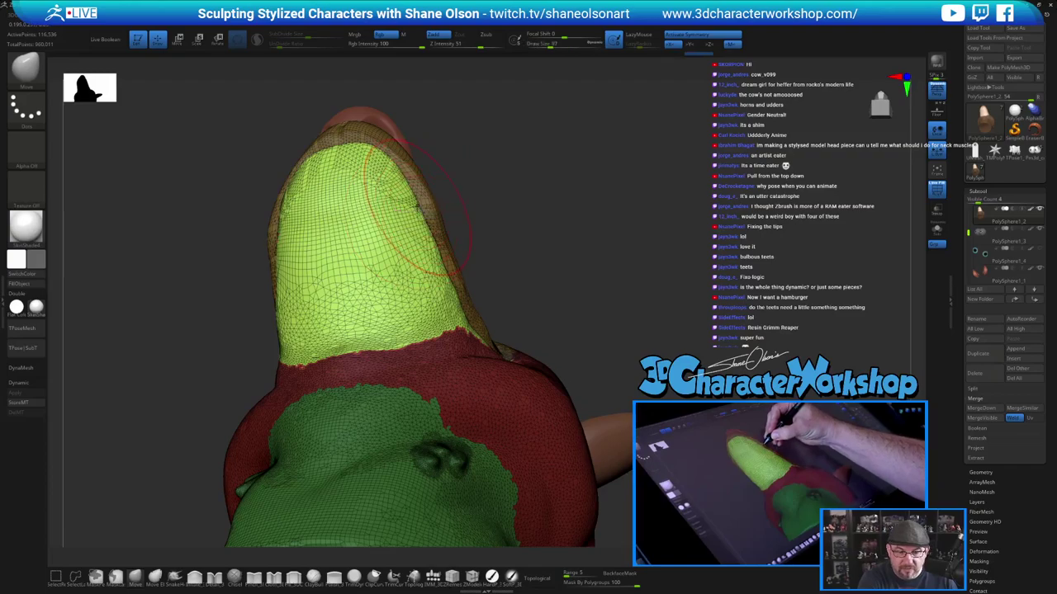
{"action": "left_click_drag", "start_coordinate": [411, 215], "coordinate": [422, 211]}
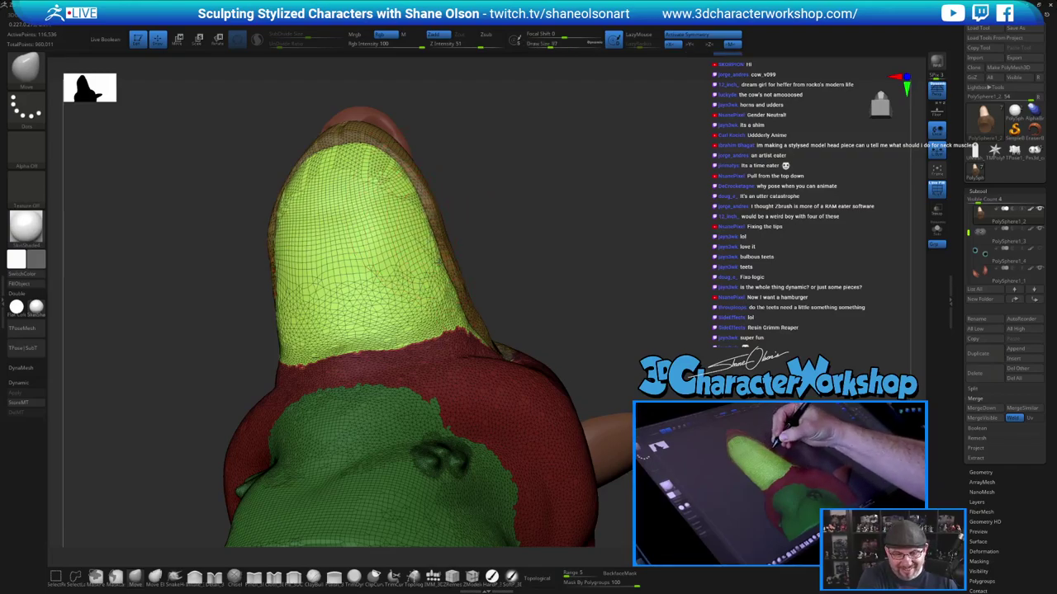
{"action": "key", "text": "bracketleft"}
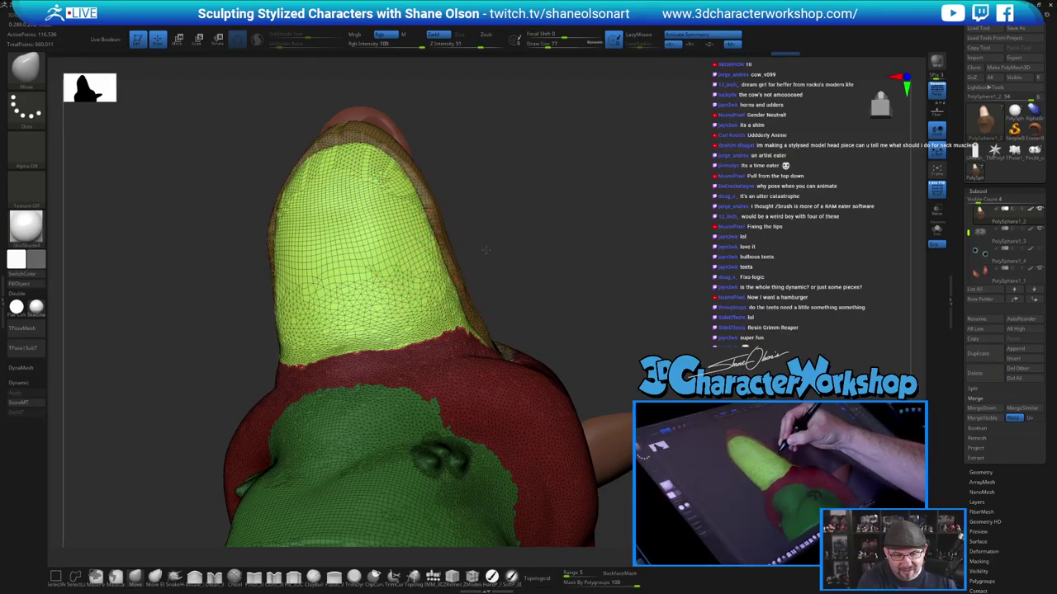
Invert the mask to protect the jaw's underside and nudge the lip rim inward near the front of the muzzle
{"action": "mouse_move", "coordinate": [485, 251]}
{"action": "left_mouse_down"}
{"action": "mouse_move", "coordinate": [557, 219]}
{"action": "mouse_move", "coordinate": [576, 187]}
{"action": "left_mouse_up"}
{"action": "left_click", "coordinate": [557, 216], "text": "ctrl"}
{"action": "key", "text": "s"}
{"action": "left_click", "coordinate": [485, 190]}
{"action": "left_click_drag", "start_coordinate": [426, 198], "coordinate": [419, 201]}
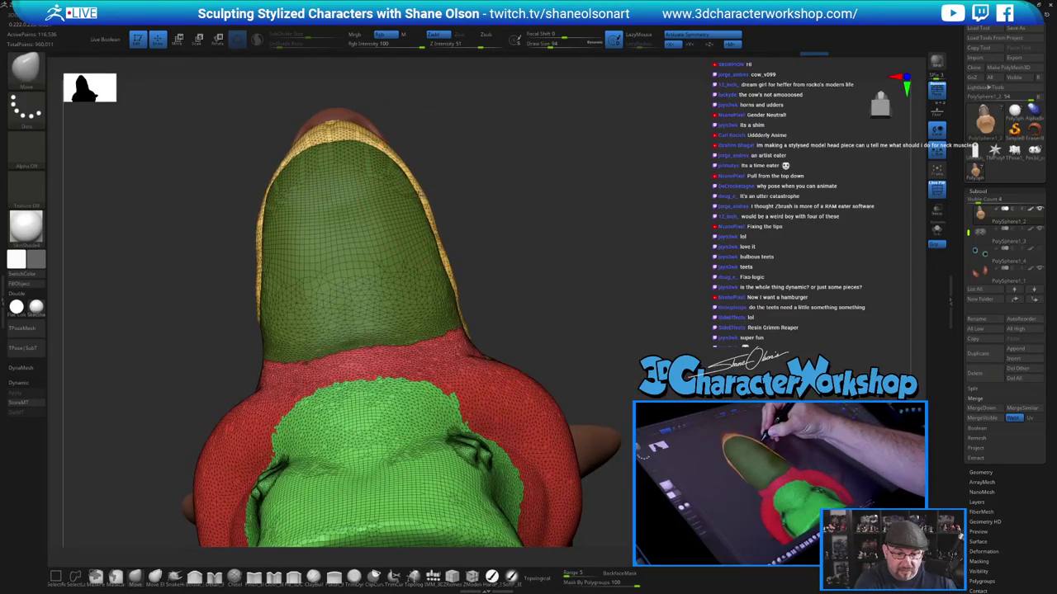
Reshape the lip rim farther back toward the mouth corner with the Move brush at draw size 80
{"action": "key", "text": "s"}
{"action": "left_click", "coordinate": [449, 242]}
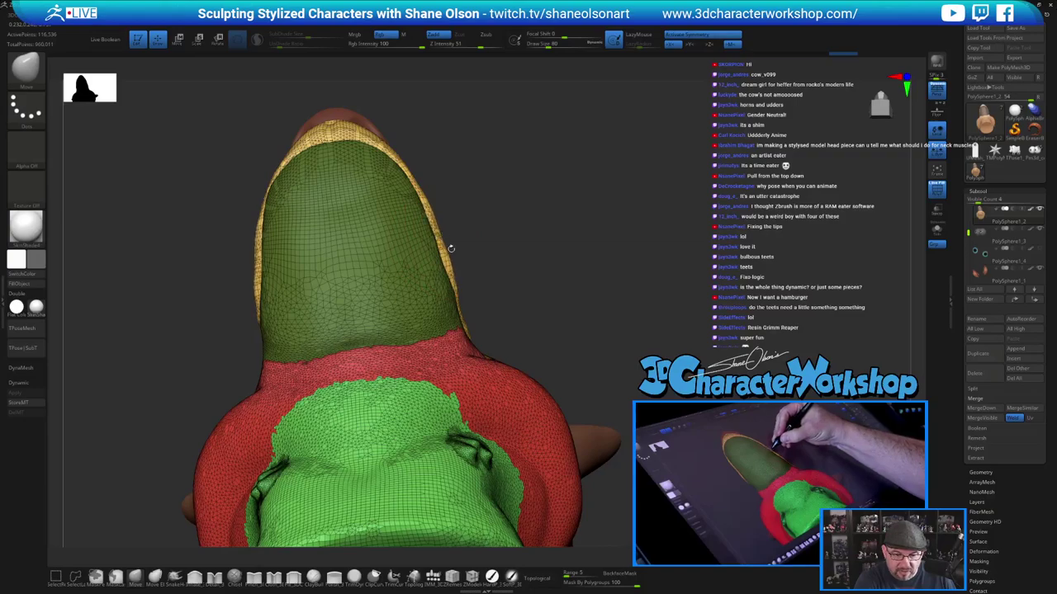
{"action": "mouse_move", "coordinate": [451, 248]}
{"action": "left_mouse_down"}
{"action": "mouse_move", "coordinate": [471, 284]}
{"action": "mouse_move", "coordinate": [462, 250]}
{"action": "left_mouse_up"}
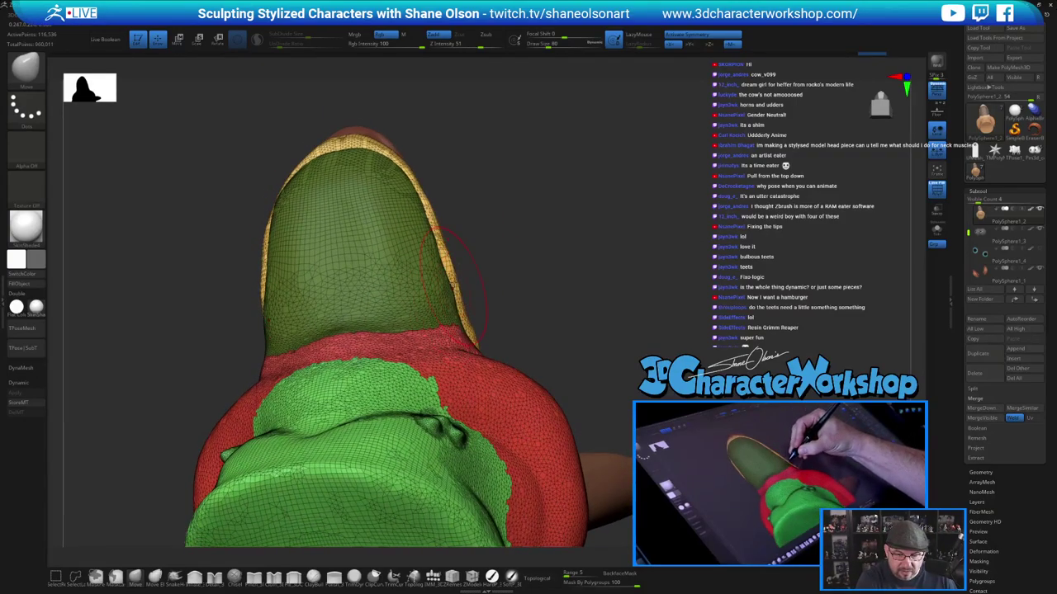
{"action": "left_click_drag", "start_coordinate": [487, 192], "coordinate": [491, 219]}
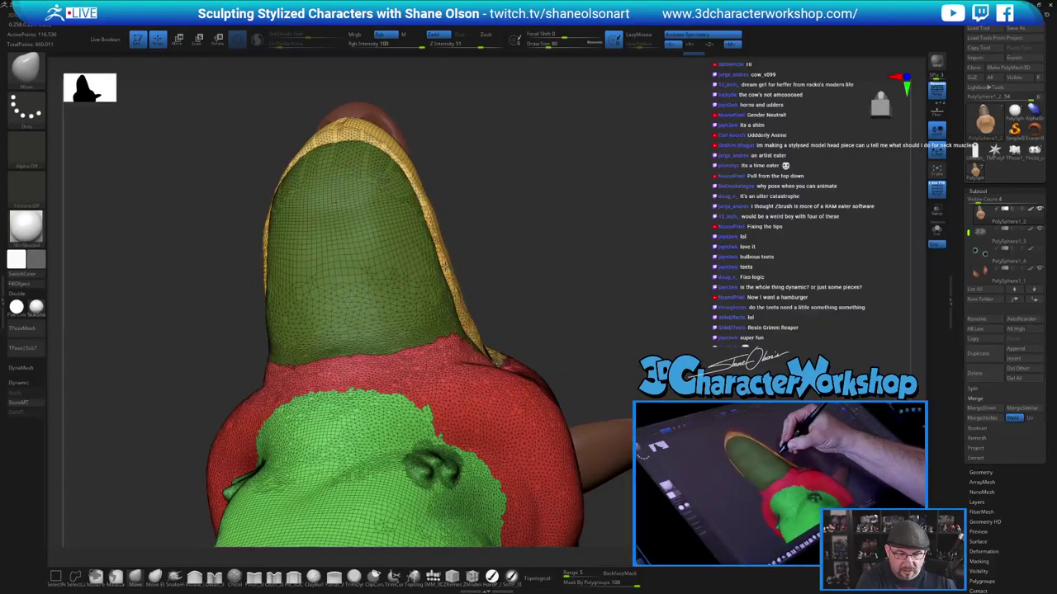
{"action": "left_click_drag", "start_coordinate": [539, 252], "coordinate": [470, 256]}
Hide the polyframe, clear the mask and frame the whole dog bust in a three-quarter view
{"action": "left_click_drag", "start_coordinate": [570, 280], "coordinate": [581, 229], "text": "alt"}
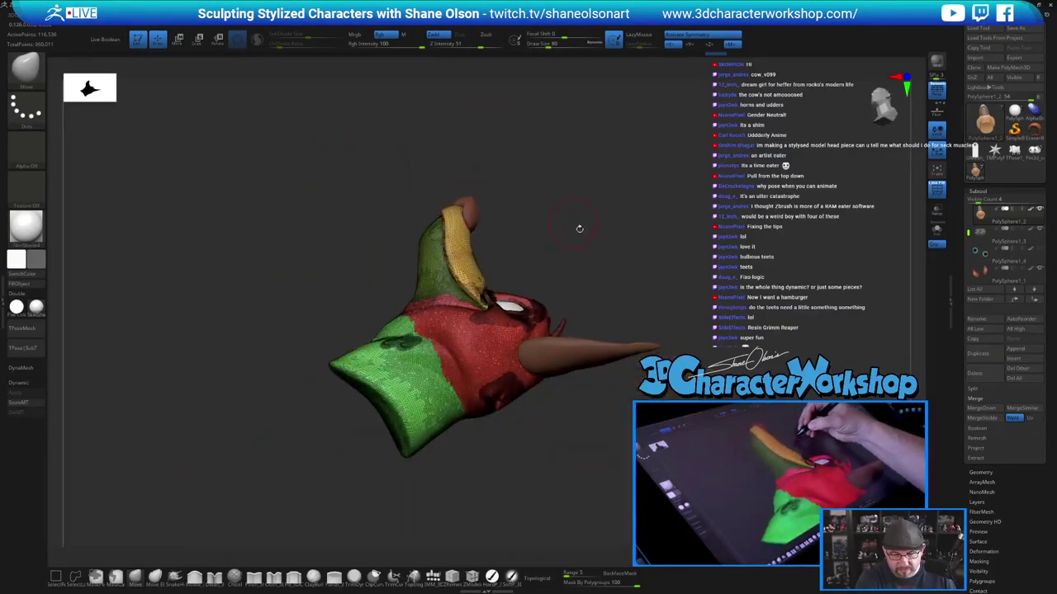
{"action": "key", "text": "shift+f"}
{"action": "left_click_drag", "start_coordinate": [649, 289], "coordinate": [412, 363], "text": "ctrl"}
{"action": "left_click_drag", "start_coordinate": [607, 314], "coordinate": [548, 357], "text": "alt"}
{"action": "left_click_drag", "start_coordinate": [659, 387], "coordinate": [661, 399]}
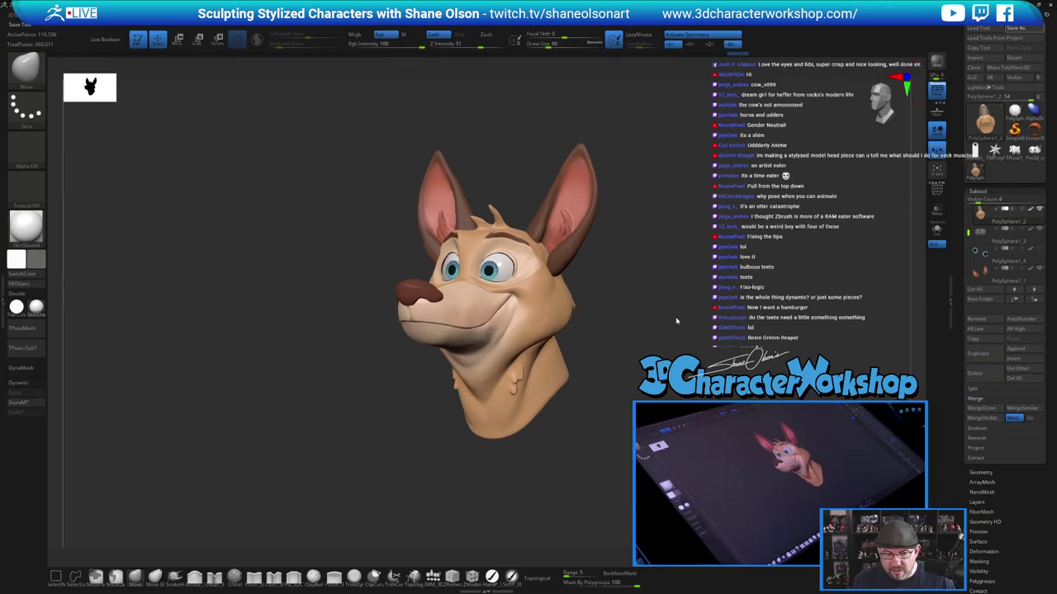
Save the dog tool as Mitch_Dog_03 in the Twitch folder, overwriting the existing file
{"action": "key", "text": "ctrl+s"}
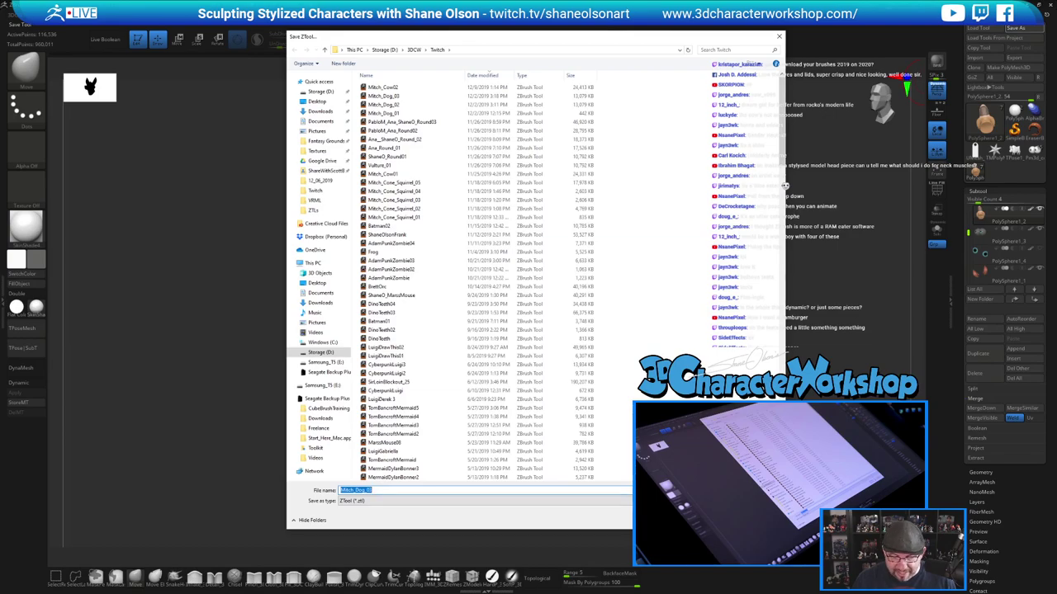
{"action": "left_click", "coordinate": [717, 520]}
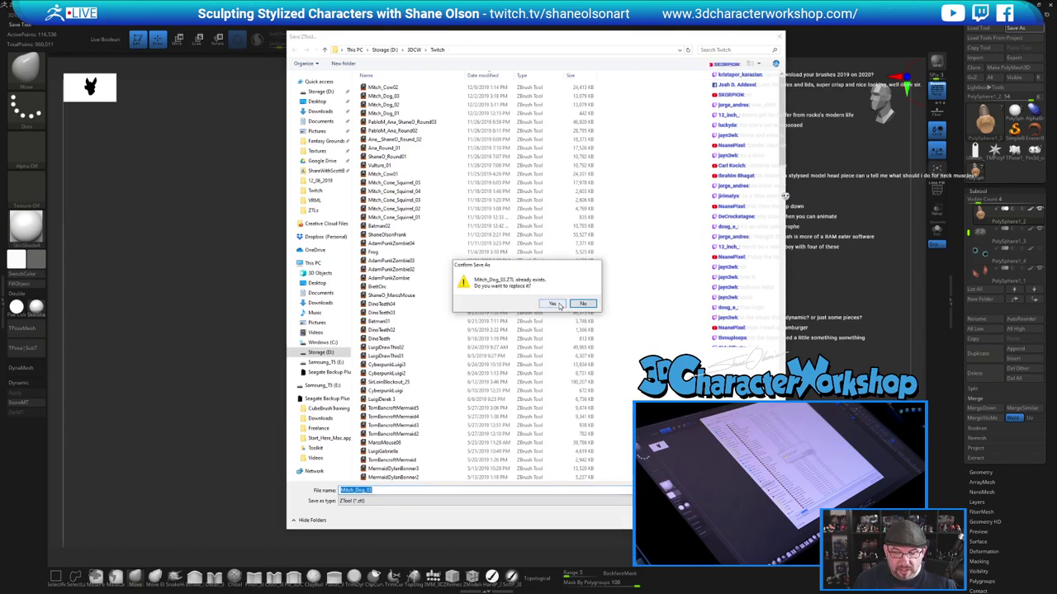
{"action": "left_click", "coordinate": [555, 304]}
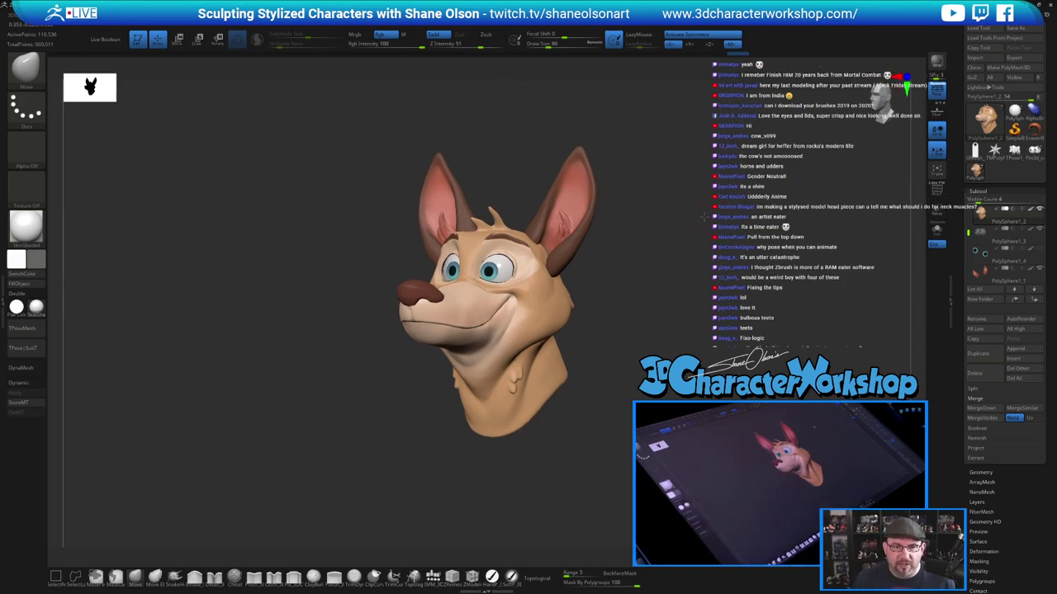
Load the saved tool Mitch_Cone_Squirrel_05 from the Twitch folder and frame the whole squirrel in a three-quarter view
{"action": "left_click_drag", "start_coordinate": [703, 216], "coordinate": [675, 205], "text": "alt"}
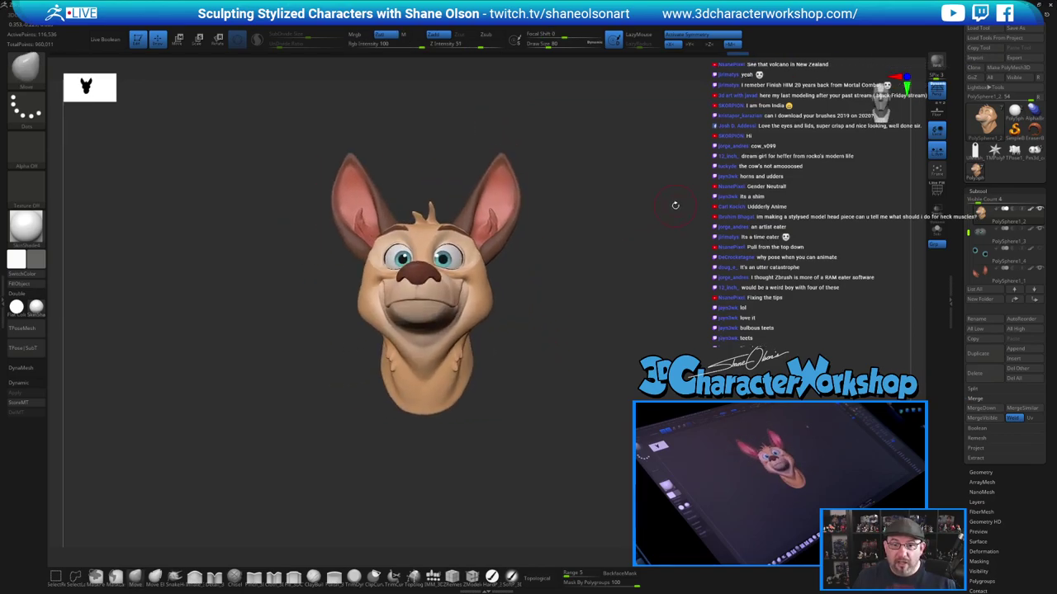
{"action": "left_click_drag", "start_coordinate": [602, 225], "coordinate": [600, 229]}
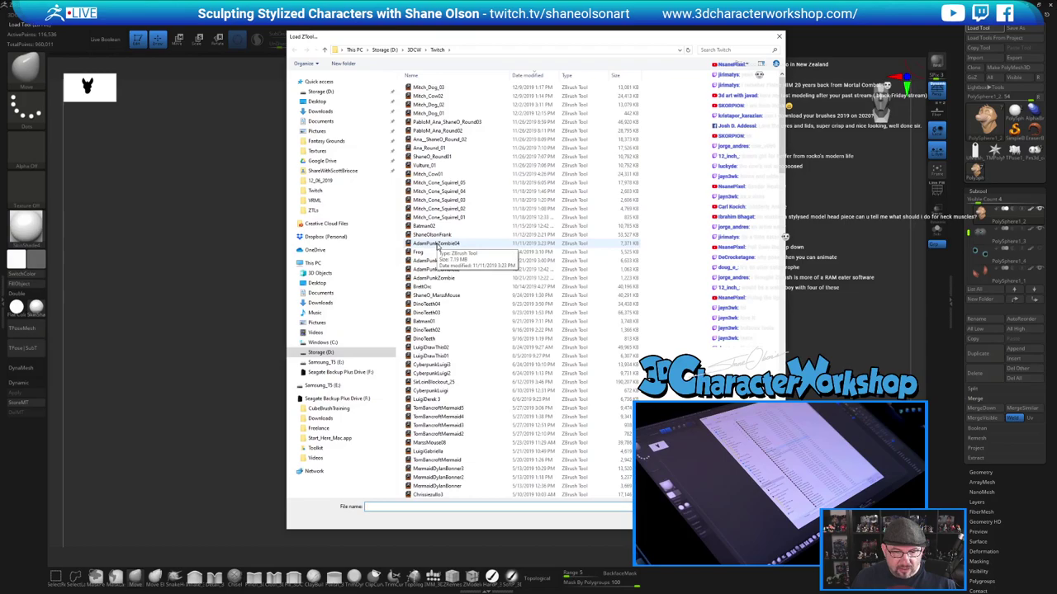
{"action": "left_click", "coordinate": [438, 182]}
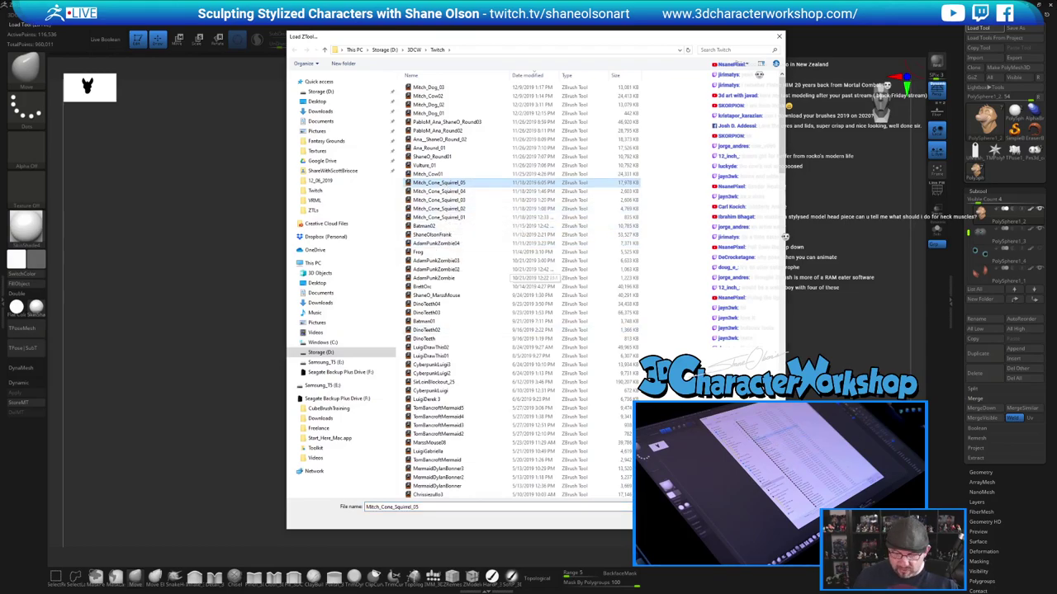
{"action": "left_click", "coordinate": [699, 521]}
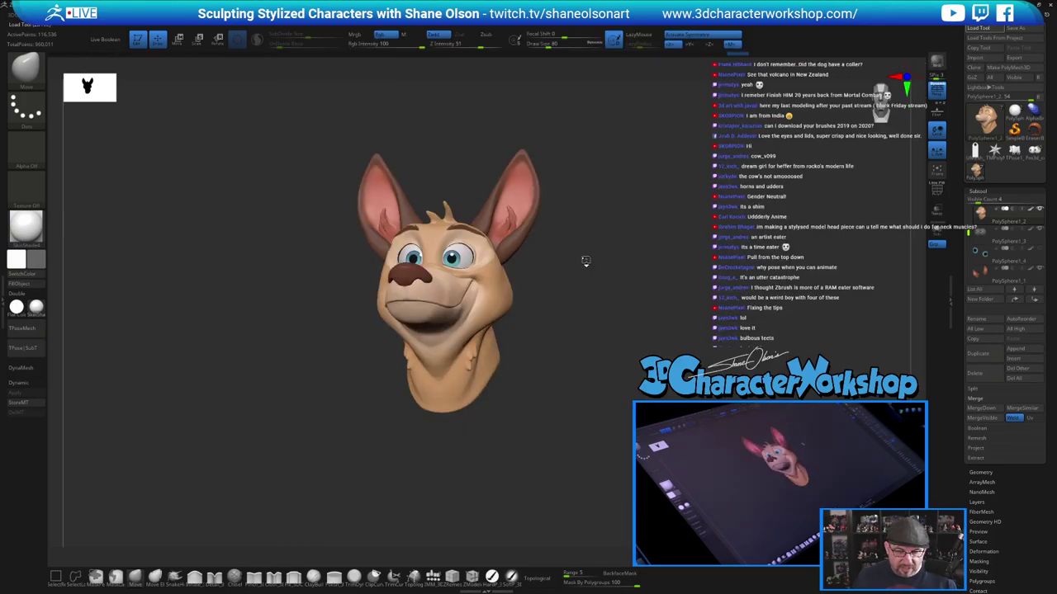
{"action": "left_click_drag", "start_coordinate": [614, 234], "coordinate": [681, 269], "text": "alt"}
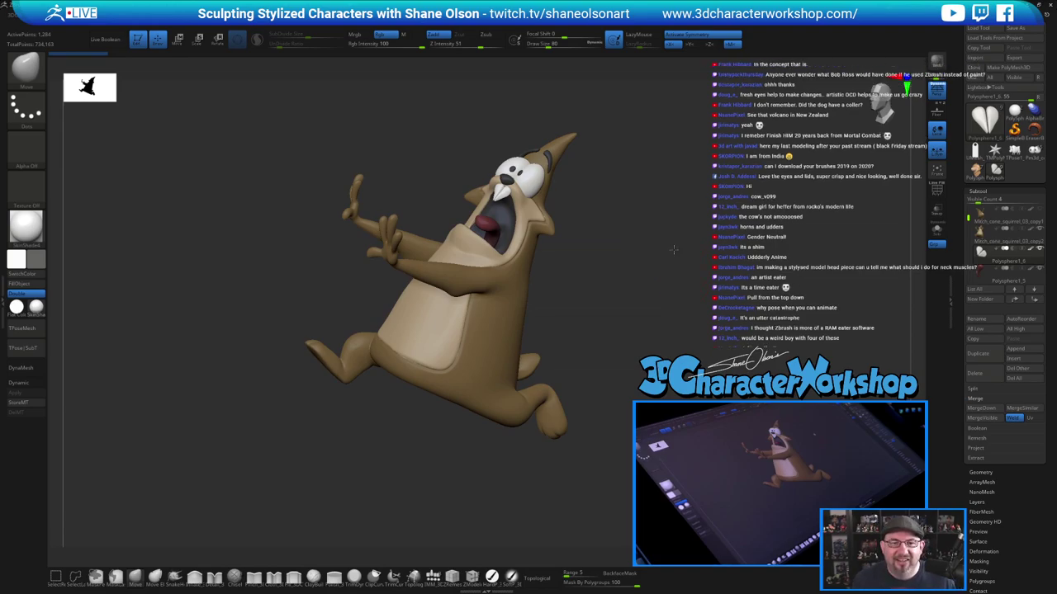
Switch from the squirrel to the dog bust tool and frame the whole head in a near-side view
{"action": "left_click_drag", "start_coordinate": [673, 249], "coordinate": [671, 255]}
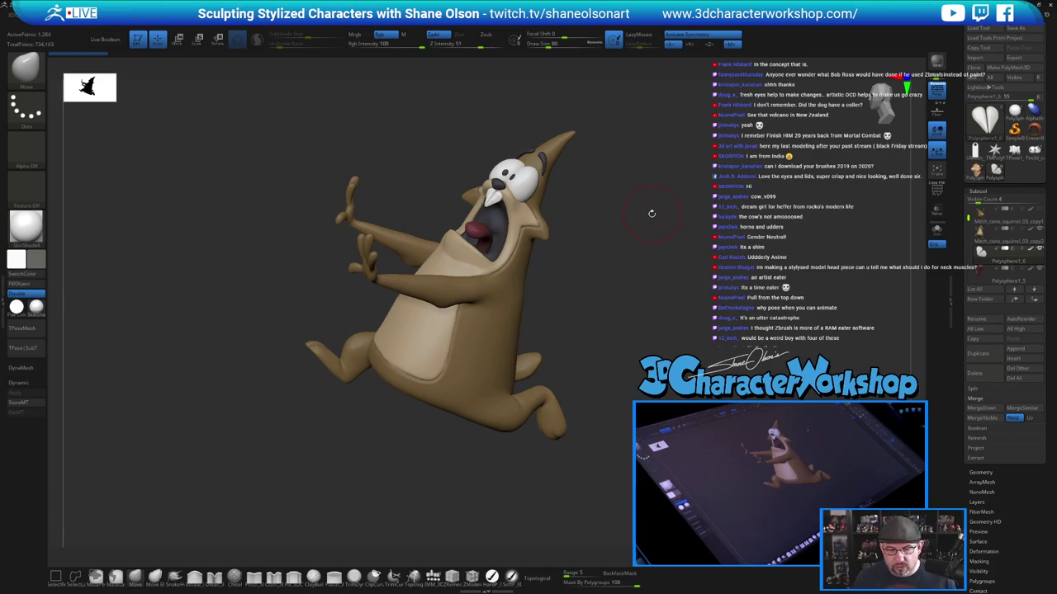
{"action": "left_click_drag", "start_coordinate": [651, 213], "coordinate": [649, 212]}
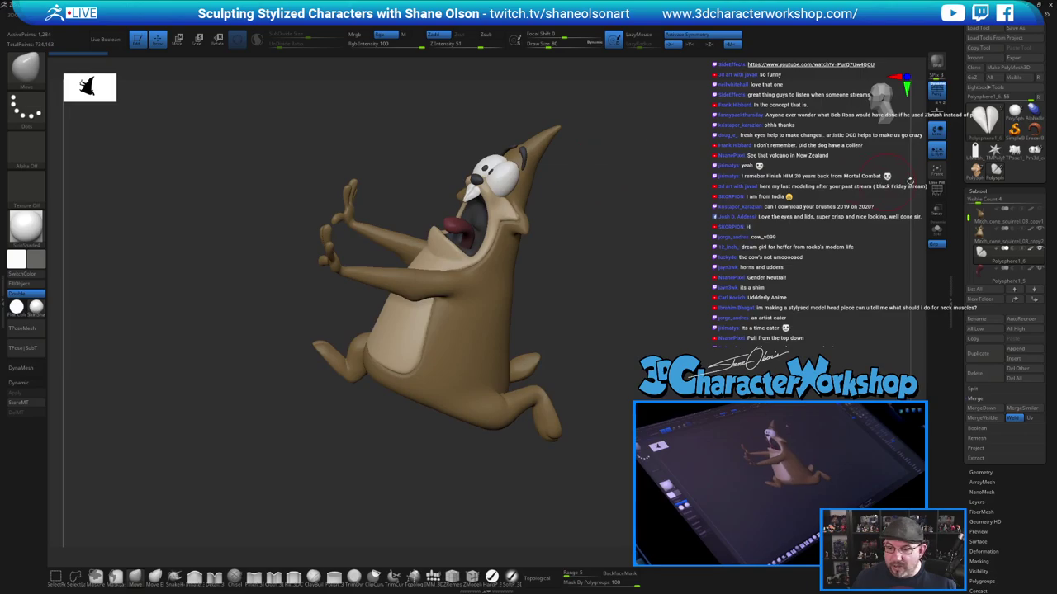
{"action": "left_click", "coordinate": [978, 170]}
{"action": "left_click_drag", "start_coordinate": [569, 263], "coordinate": [577, 196], "text": "alt"}
{"action": "left_click_drag", "start_coordinate": [601, 271], "coordinate": [621, 235]}
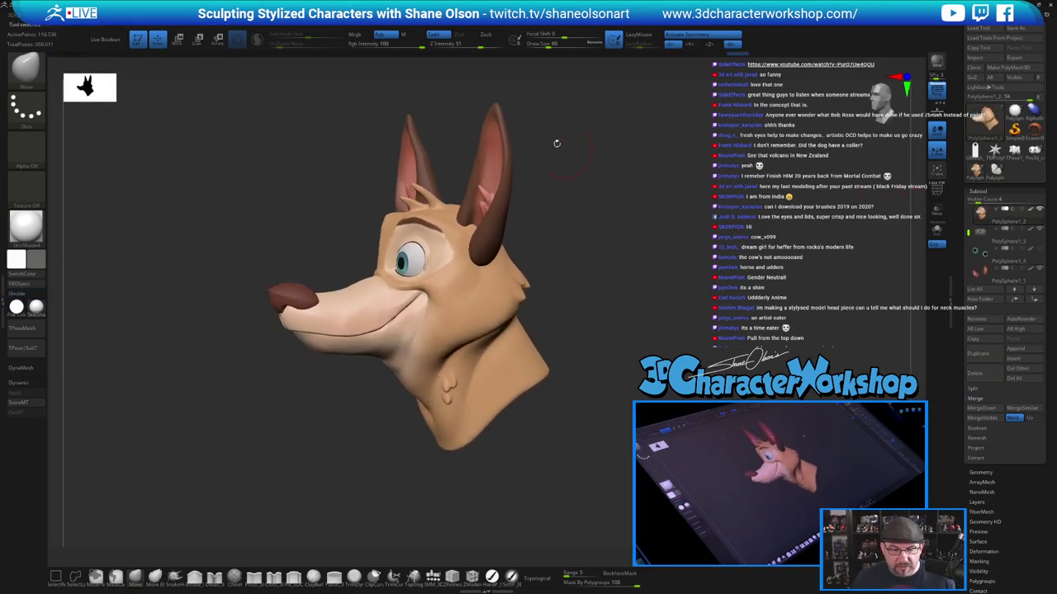
{"action": "left_click_drag", "start_coordinate": [586, 152], "coordinate": [610, 156], "text": "alt"}
Import the MitchDog reference image from the Twitch Reference folder as a texture
{"action": "left_click", "coordinate": [427, 16]}
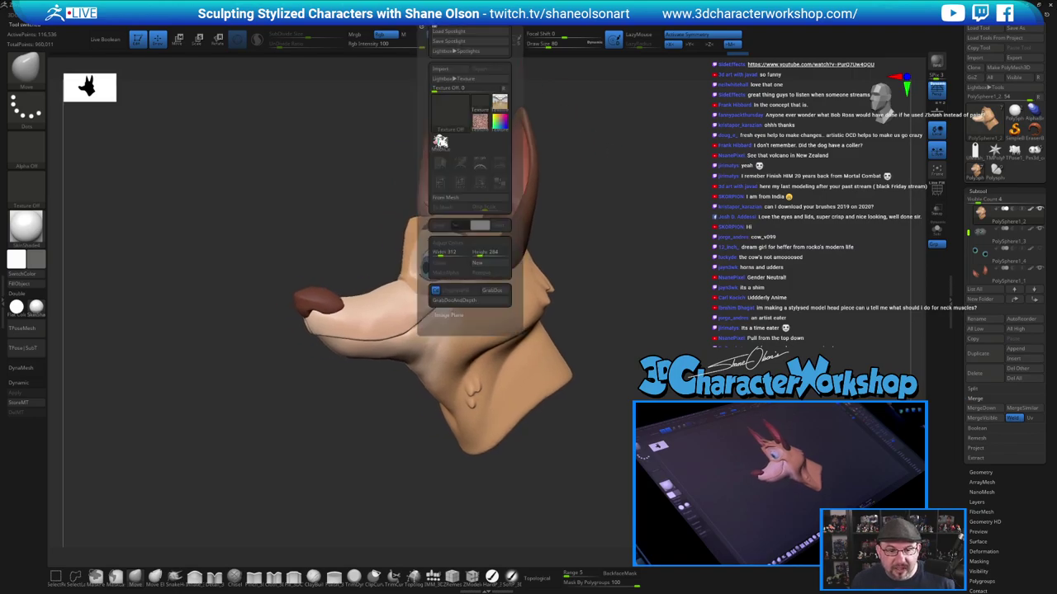
{"action": "left_click", "coordinate": [443, 70]}
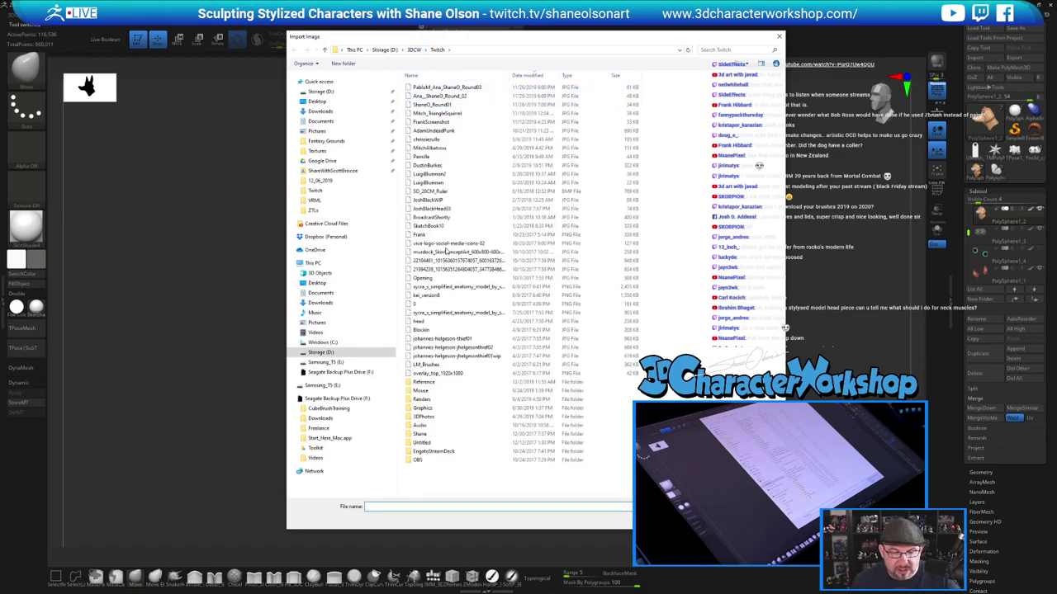
{"action": "double_click", "coordinate": [437, 384]}
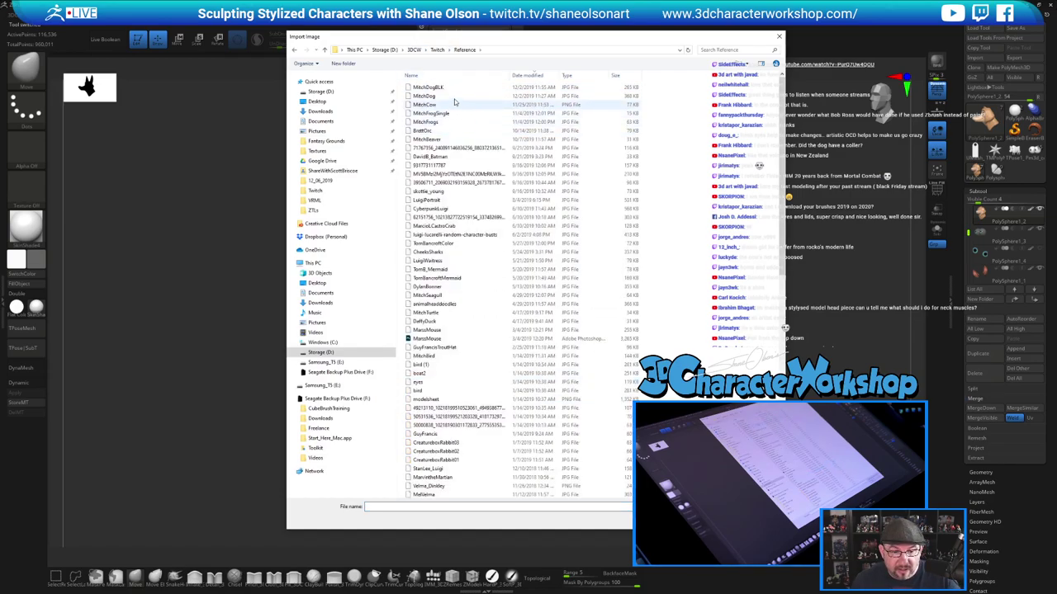
{"action": "left_click", "coordinate": [453, 97]}
{"action": "left_click", "coordinate": [719, 520]}
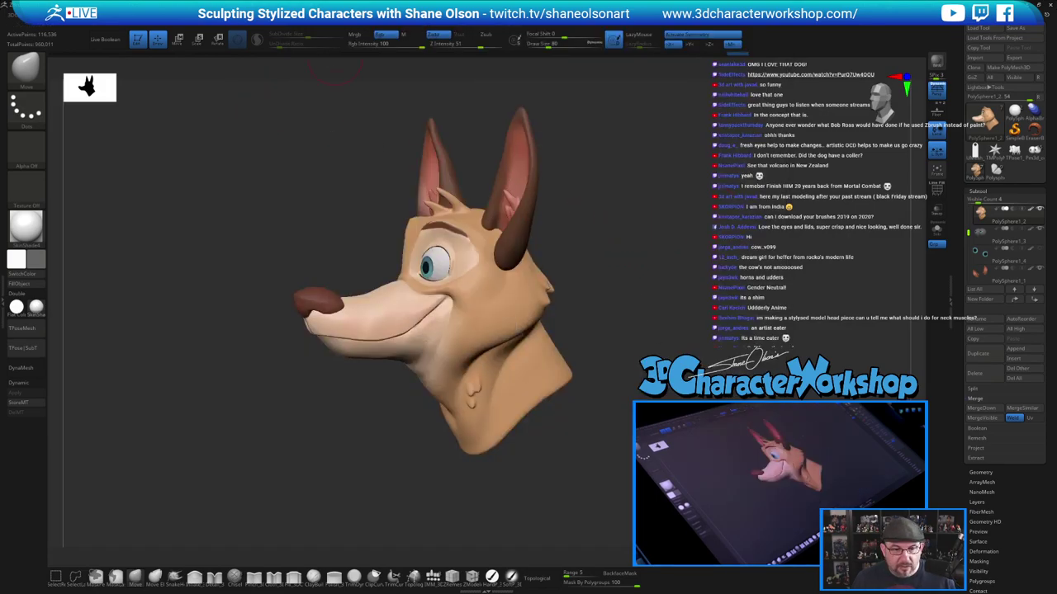
Add the MitchDog texture to Spotlight, shrink it, place its coloured dog sketch beside the bust, and leave Spotlight editing
{"action": "left_click", "coordinate": [429, 20]}
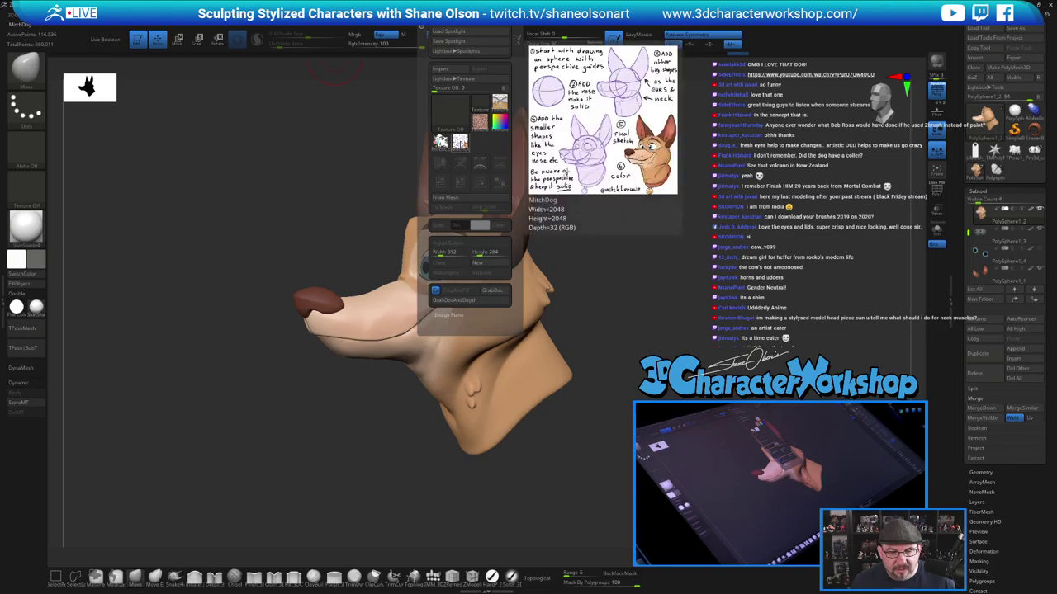
{"action": "left_click", "coordinate": [460, 143]}
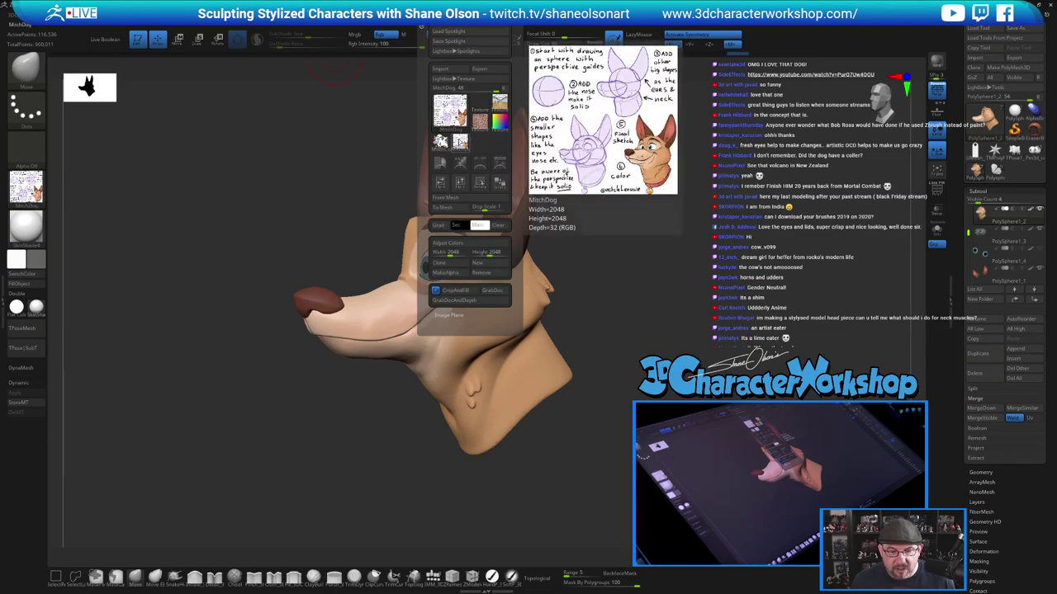
{"action": "left_click", "coordinate": [501, 165]}
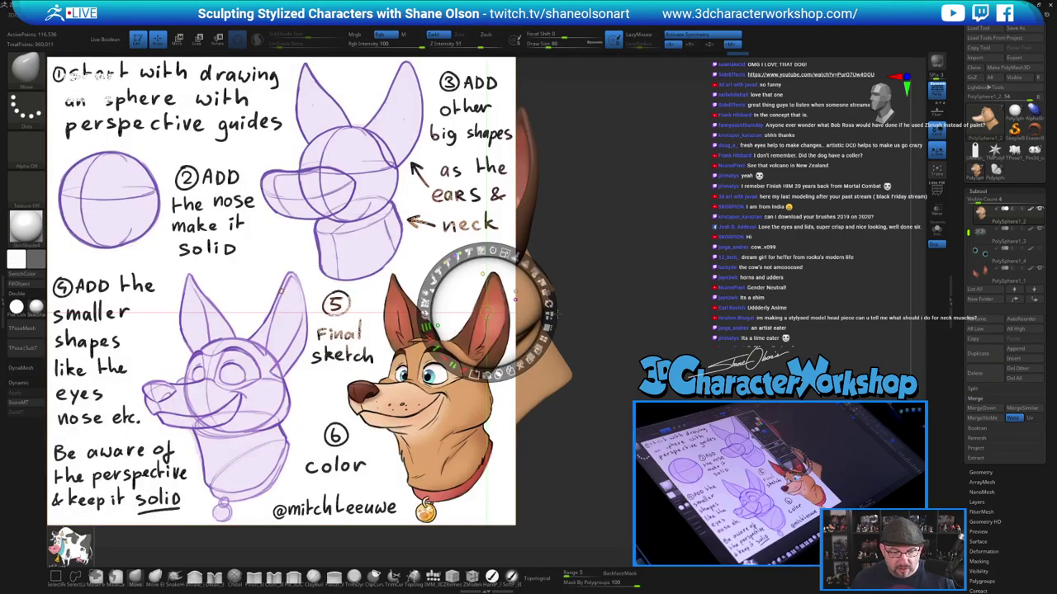
{"action": "left_click_drag", "start_coordinate": [504, 253], "coordinate": [481, 251]}
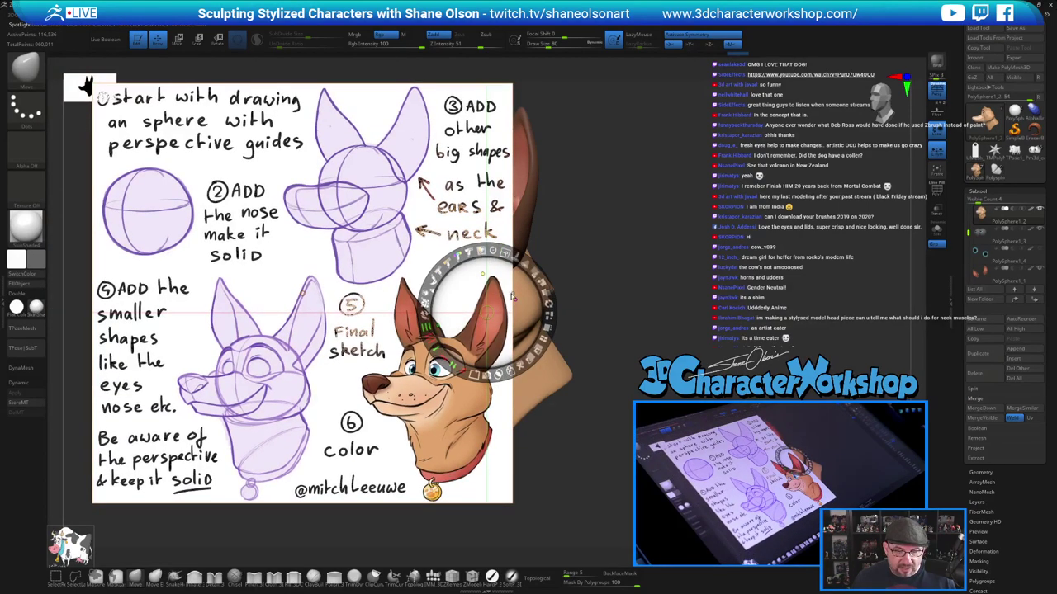
{"action": "mouse_move", "coordinate": [497, 286]}
{"action": "left_mouse_down"}
{"action": "mouse_move", "coordinate": [267, 125]}
{"action": "mouse_move", "coordinate": [191, 95]}
{"action": "mouse_move", "coordinate": [194, 86]}
{"action": "left_mouse_up"}
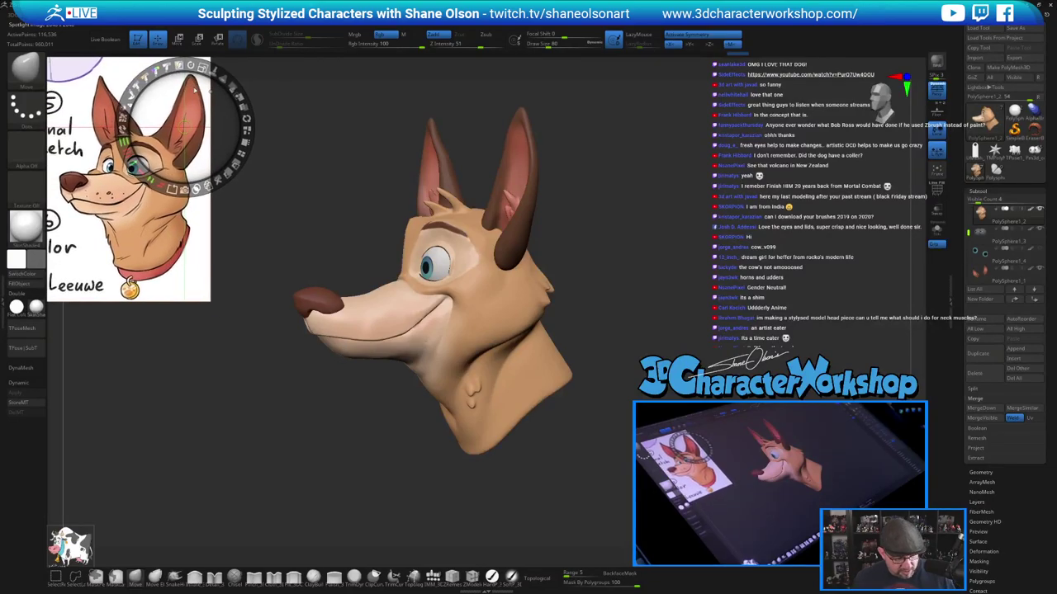
{"action": "key", "text": "z"}
Compare the dog bust with the coloured reference sketch by matching its three-quarter head angle
{"action": "mouse_move", "coordinate": [708, 243]}
{"action": "left_mouse_down", "text": "alt"}
{"action": "mouse_move", "coordinate": [690, 233]}
{"action": "mouse_move", "coordinate": [708, 232]}
{"action": "left_mouse_up", "text": "alt"}
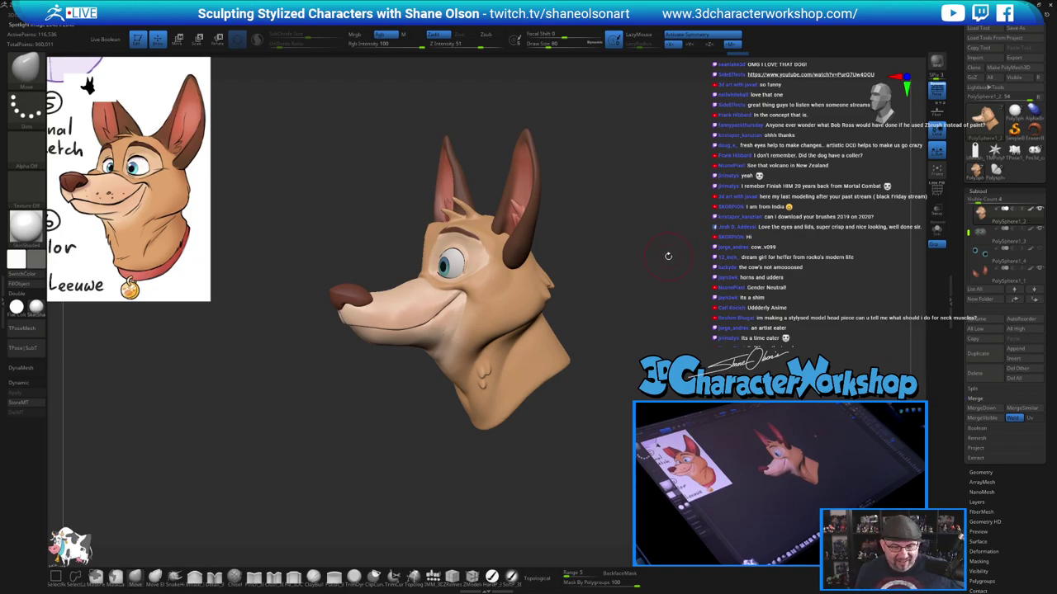
{"action": "left_click_drag", "start_coordinate": [636, 236], "coordinate": [652, 235]}
{"action": "left_click_drag", "start_coordinate": [616, 275], "coordinate": [624, 225], "text": "alt"}
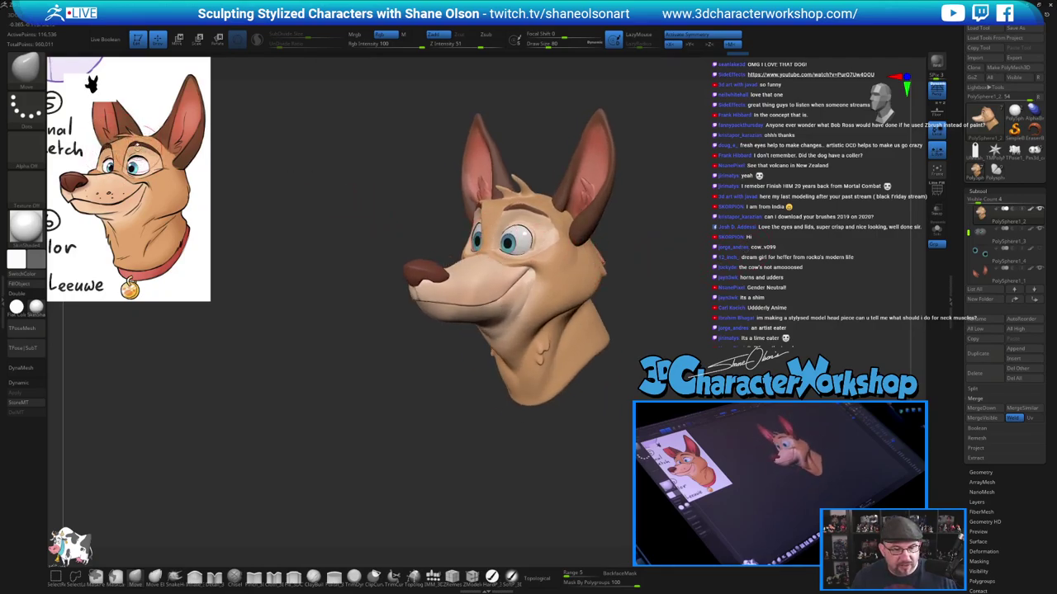
{"action": "left_click_drag", "start_coordinate": [408, 192], "coordinate": [443, 198]}
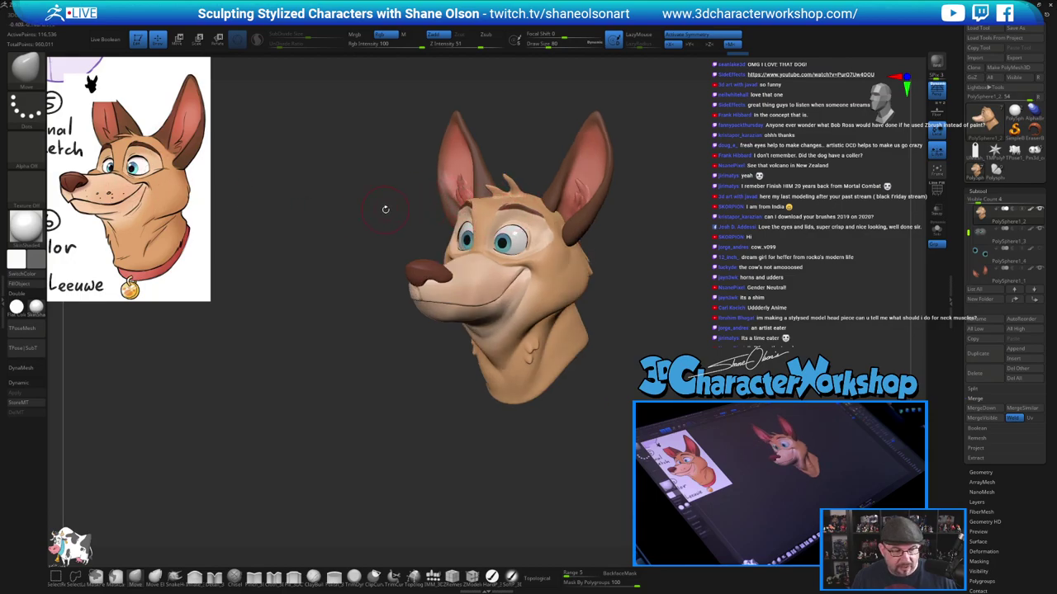
{"action": "left_click_drag", "start_coordinate": [387, 210], "coordinate": [406, 221]}
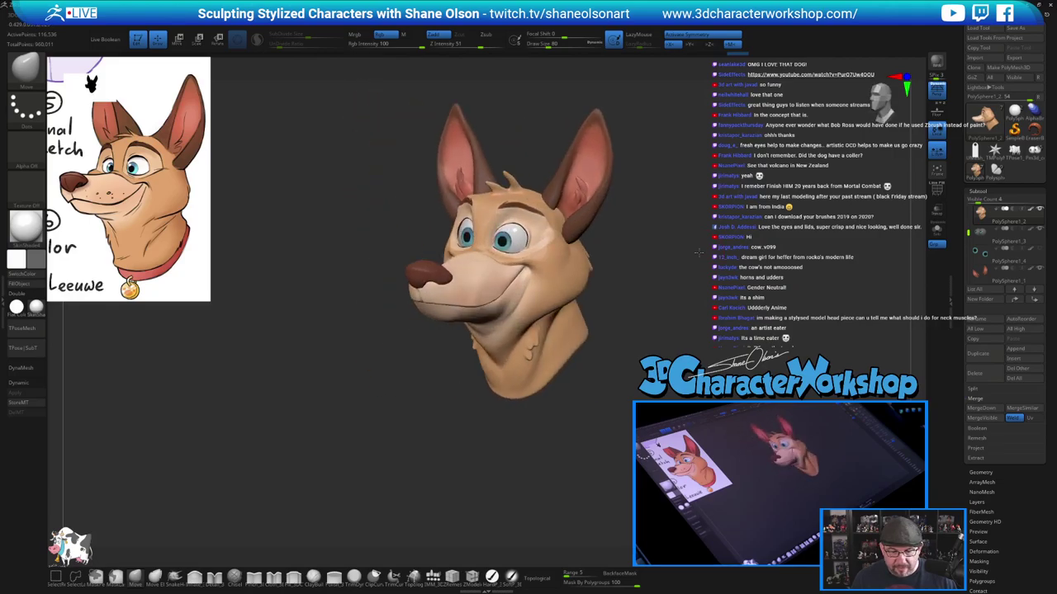
{"action": "left_click_drag", "start_coordinate": [607, 282], "coordinate": [611, 283]}
{"action": "mouse_move", "coordinate": [983, 218]}
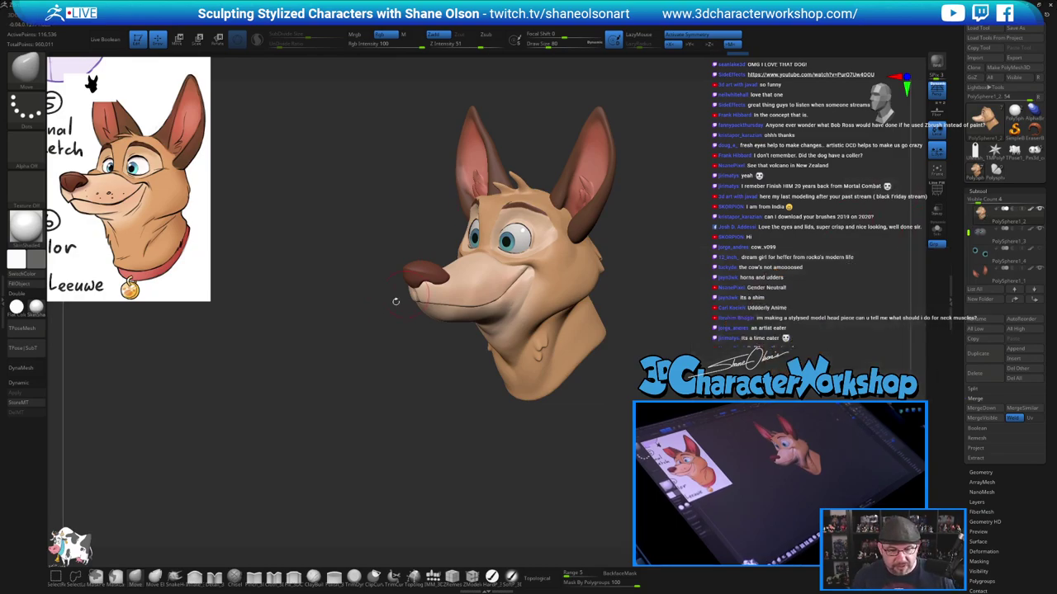
{"action": "left_click_drag", "start_coordinate": [610, 245], "coordinate": [623, 247]}
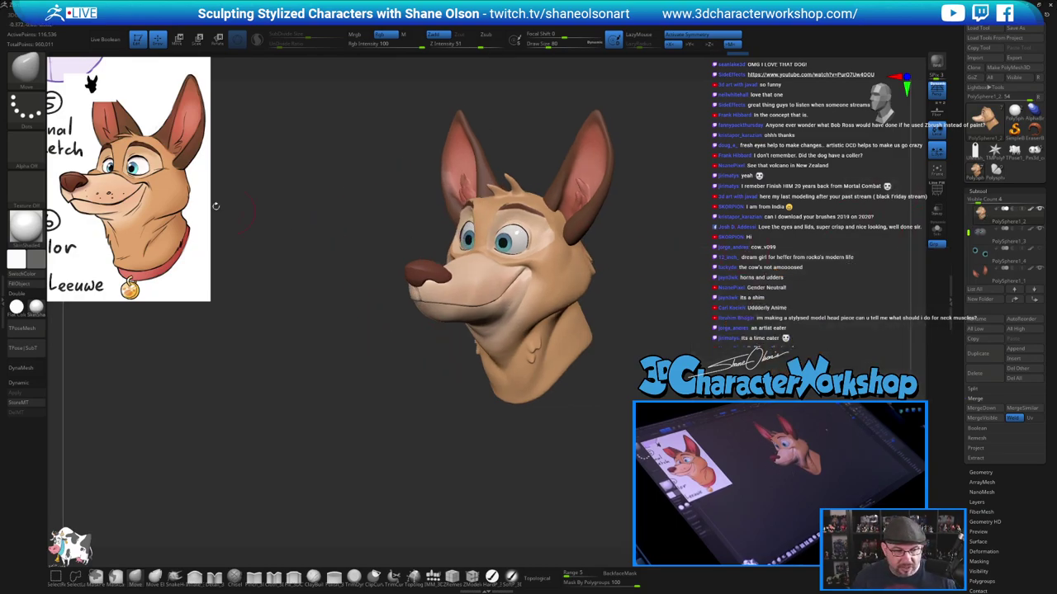
{"action": "left_click_drag", "start_coordinate": [719, 259], "coordinate": [719, 273]}
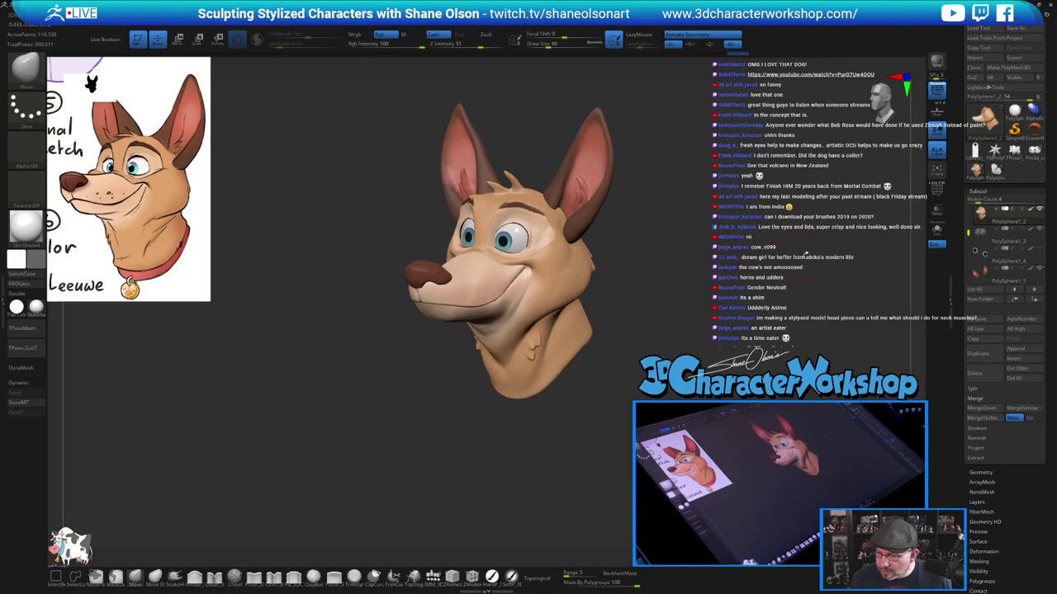
Switch to the finished cow tool, frame the cow and make its blue collar the active subtool
{"action": "left_click_drag", "start_coordinate": [969, 232], "coordinate": [968, 235]}
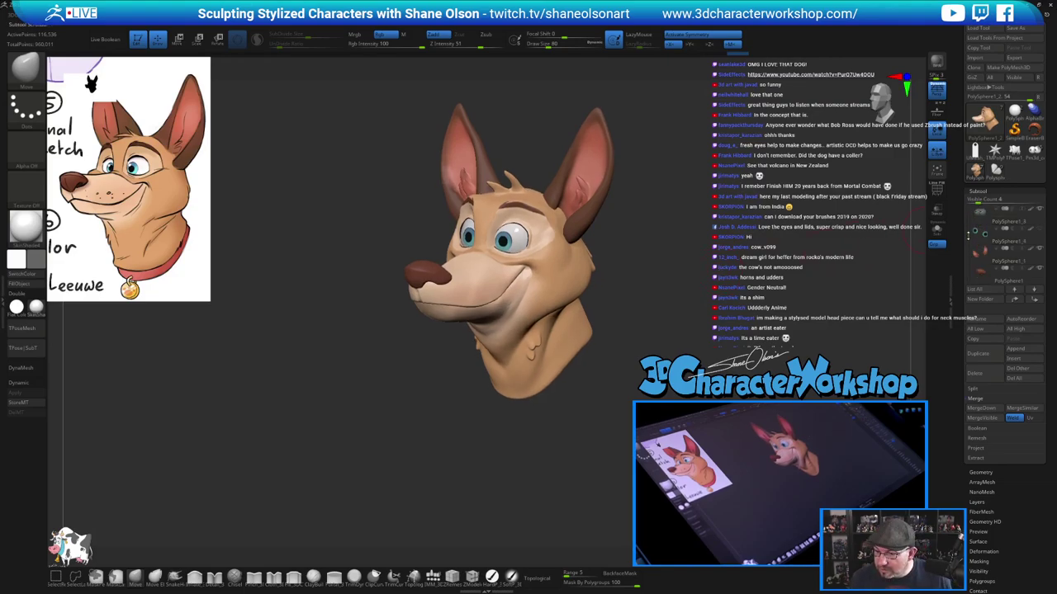
{"action": "mouse_move", "coordinate": [1012, 153]}
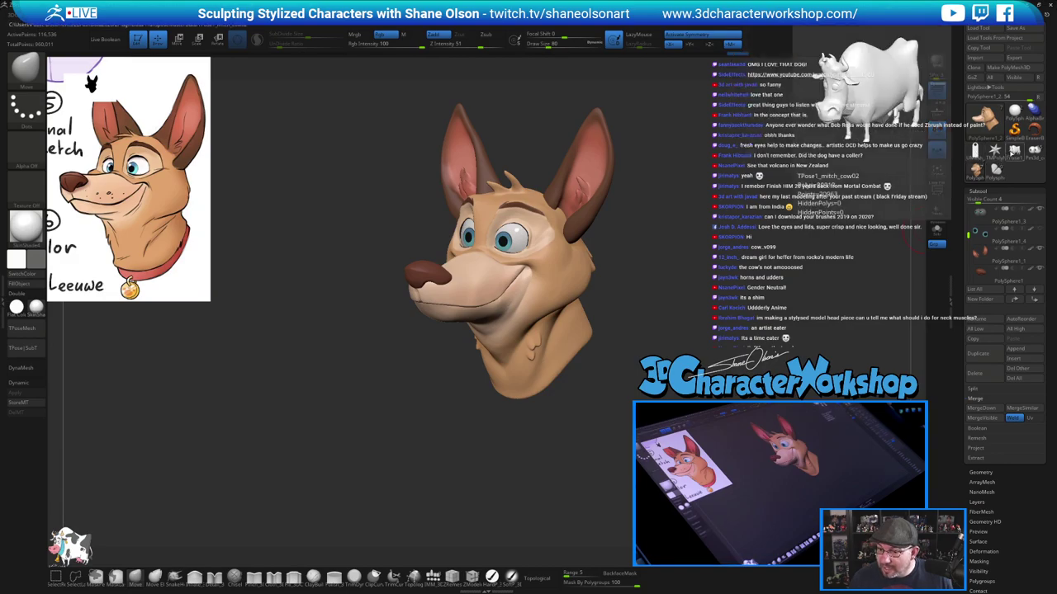
{"action": "mouse_move", "coordinate": [999, 170]}
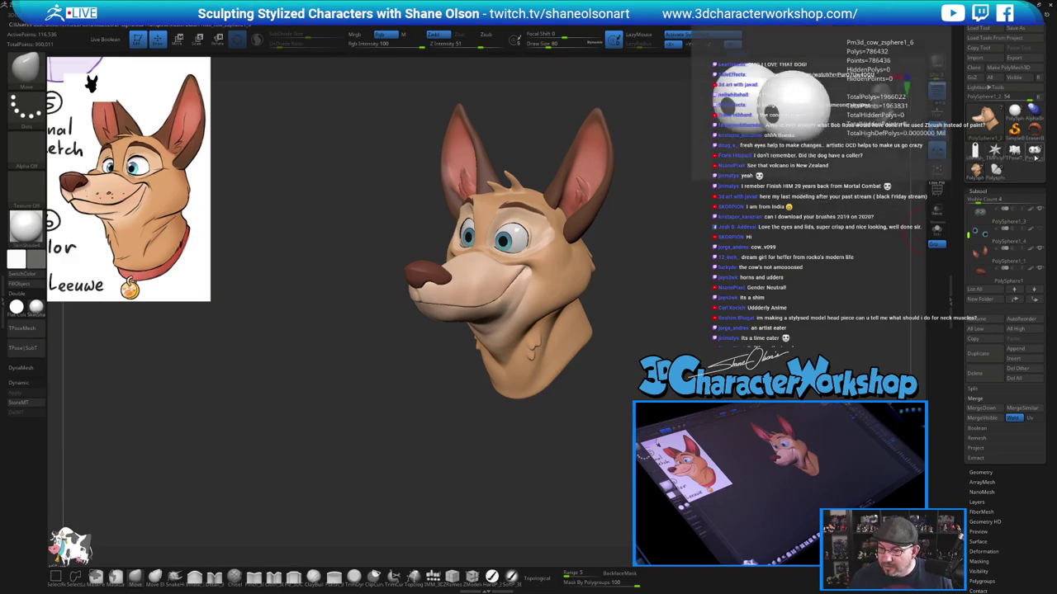
{"action": "left_click", "coordinate": [1035, 154]}
{"action": "mouse_move", "coordinate": [601, 277]}
{"action": "left_mouse_down", "text": "alt"}
{"action": "mouse_move", "coordinate": [614, 316]}
{"action": "mouse_move", "coordinate": [599, 449]}
{"action": "left_mouse_up", "text": "alt"}
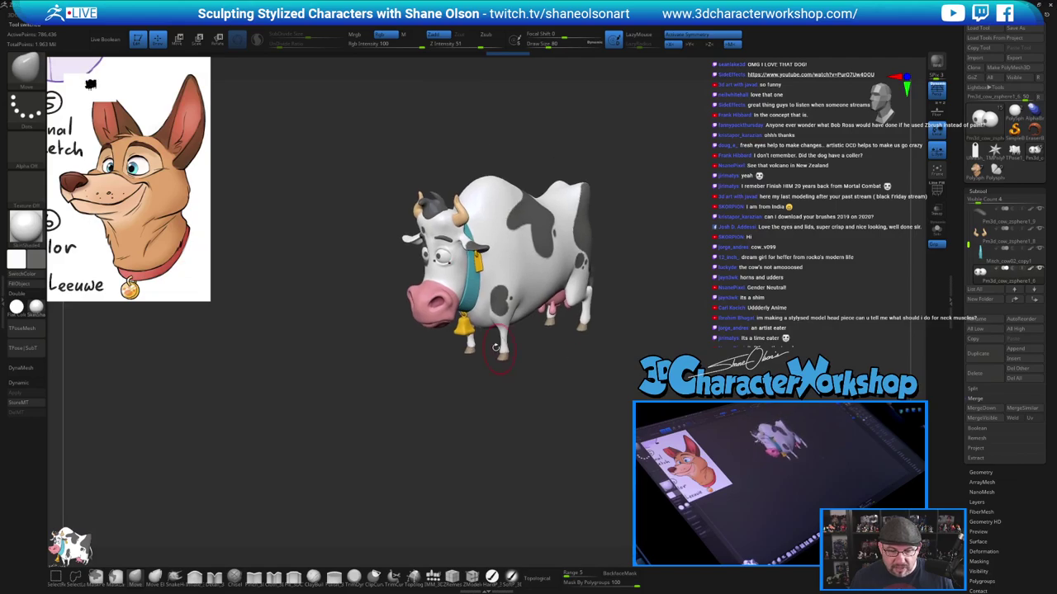
{"action": "left_click_drag", "start_coordinate": [454, 368], "coordinate": [463, 439]}
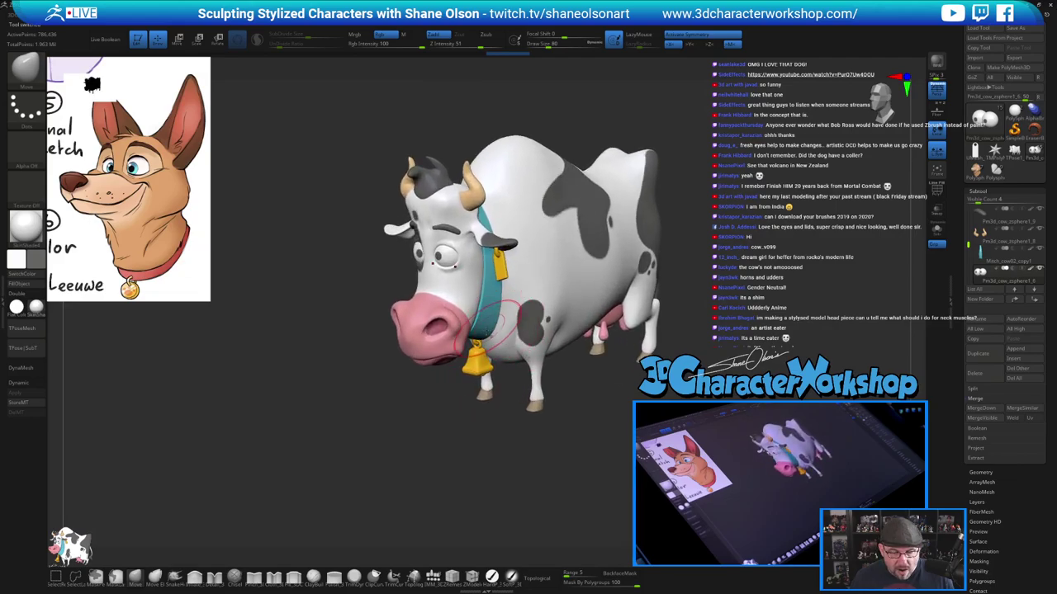
{"action": "left_click", "coordinate": [488, 327], "text": "alt"}
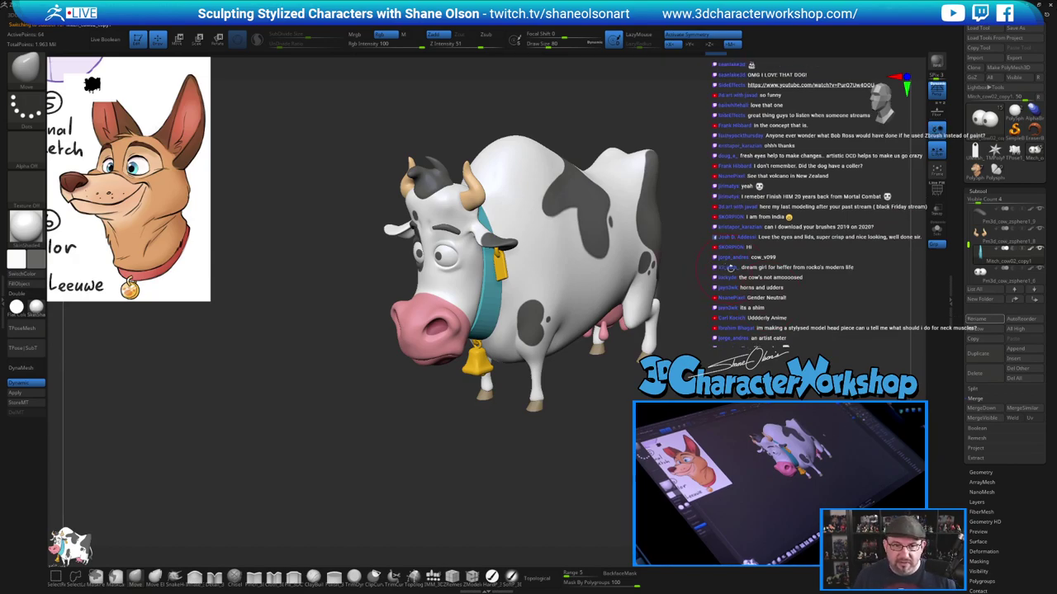
{"action": "left_click_drag", "start_coordinate": [731, 268], "coordinate": [726, 218]}
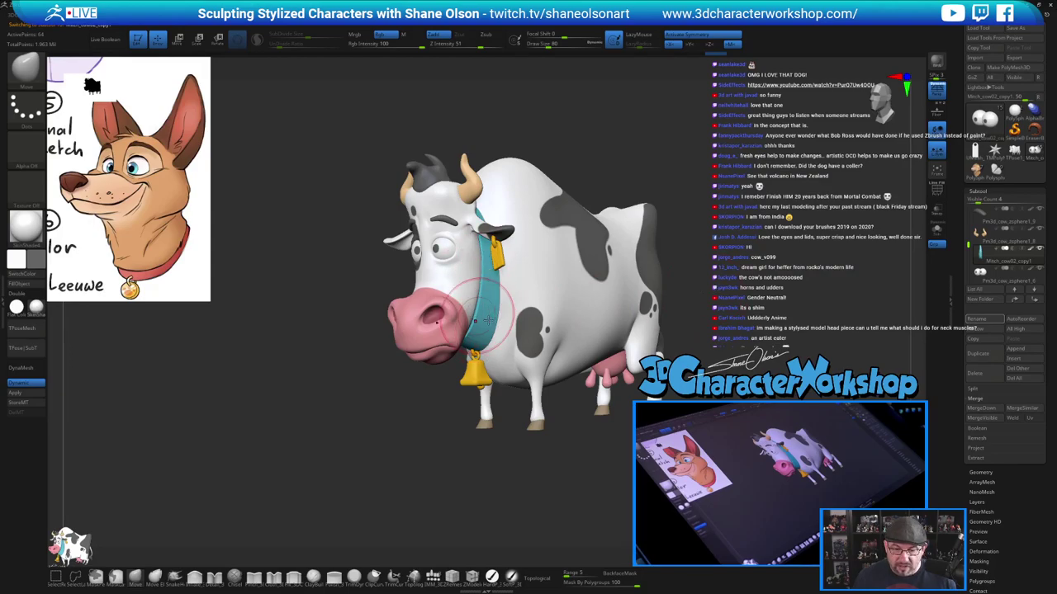
Return to the dog bust tool and append the cow's collar mesh as a new subtool
{"action": "left_click", "coordinate": [975, 170]}
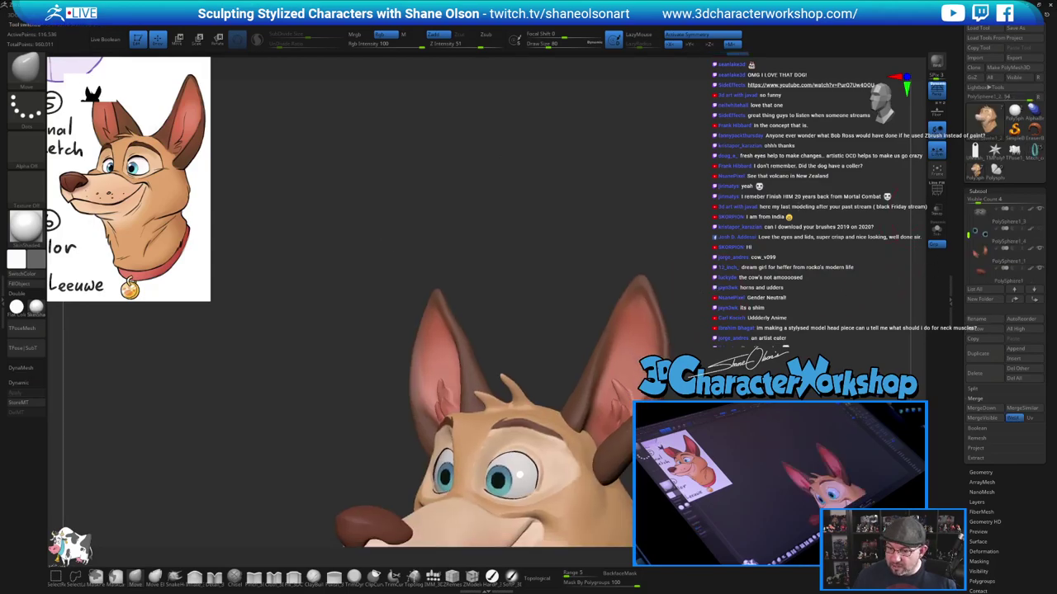
{"action": "key", "text": "f"}
{"action": "left_click", "coordinate": [1027, 349]}
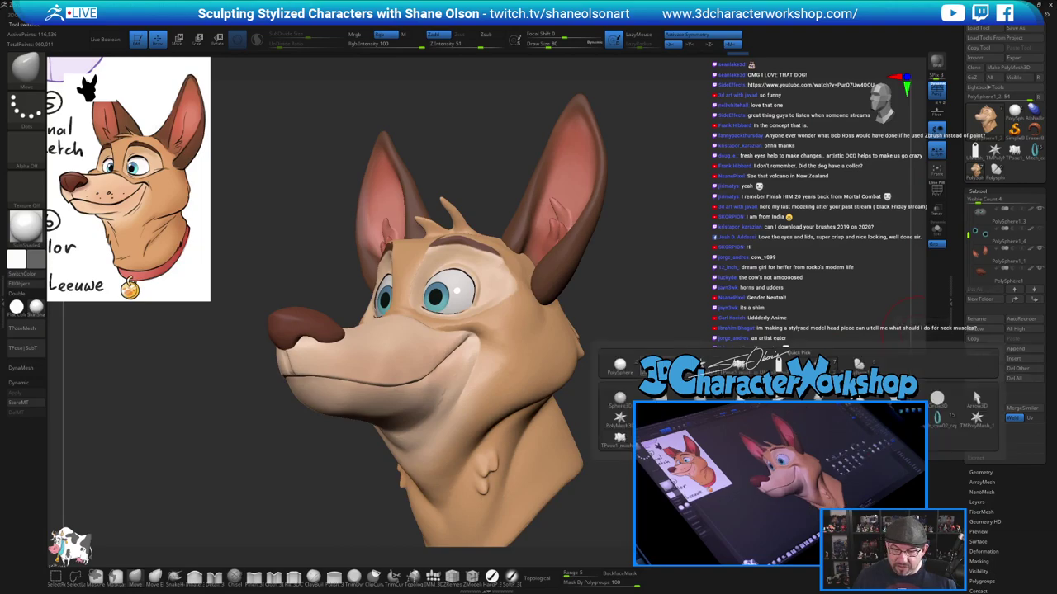
{"action": "mouse_move", "coordinate": [937, 419]}
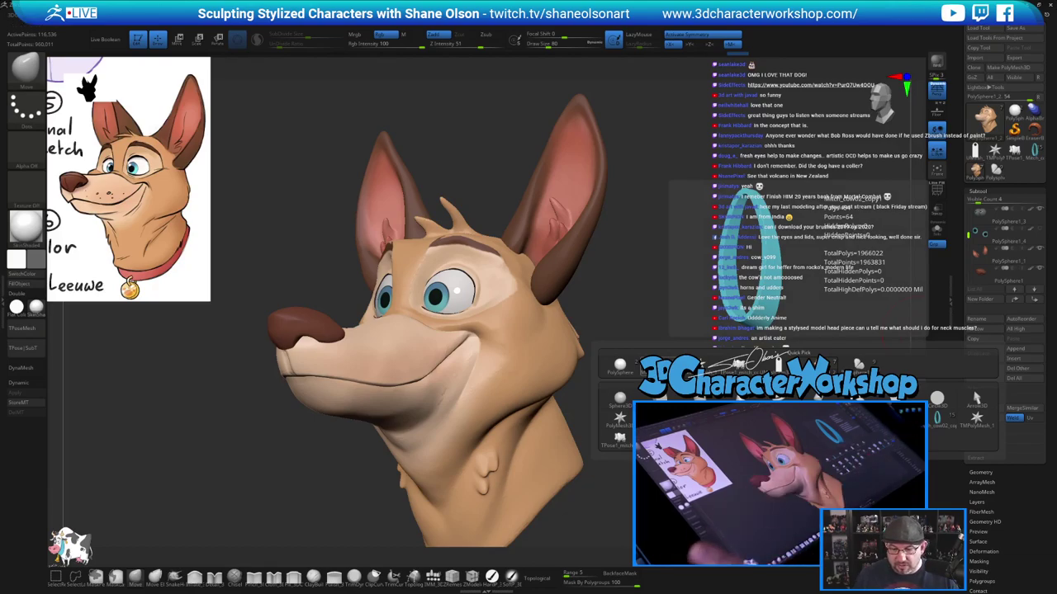
{"action": "left_click", "coordinate": [937, 418]}
Turn on transparency for the dog bust and make the appended collar the active subtool
{"action": "left_click_drag", "start_coordinate": [663, 353], "coordinate": [693, 430], "text": "alt"}
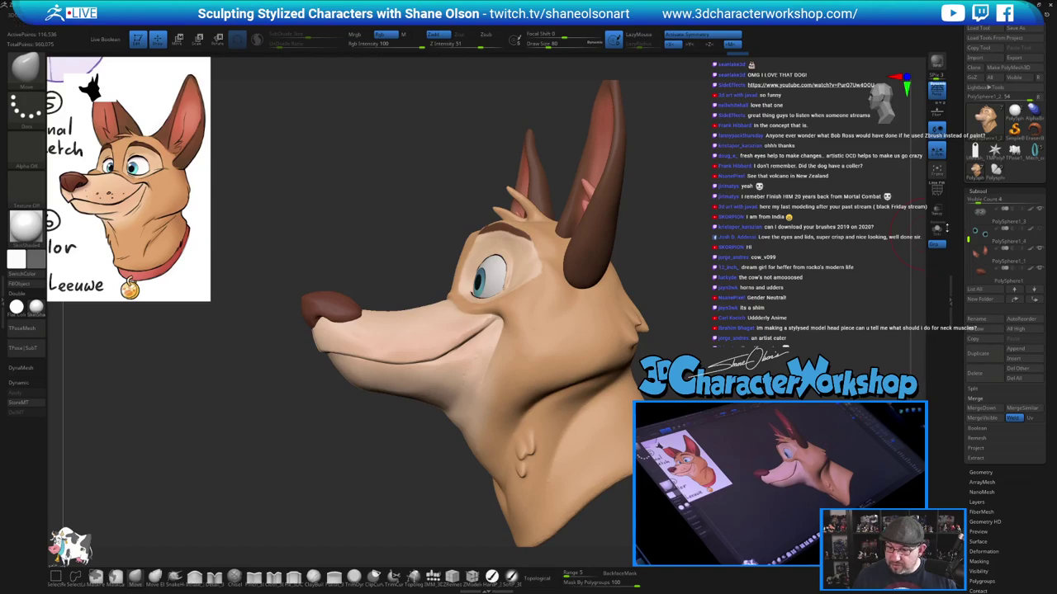
{"action": "left_click", "coordinate": [938, 212]}
{"action": "left_click_drag", "start_coordinate": [711, 269], "coordinate": [737, 274]}
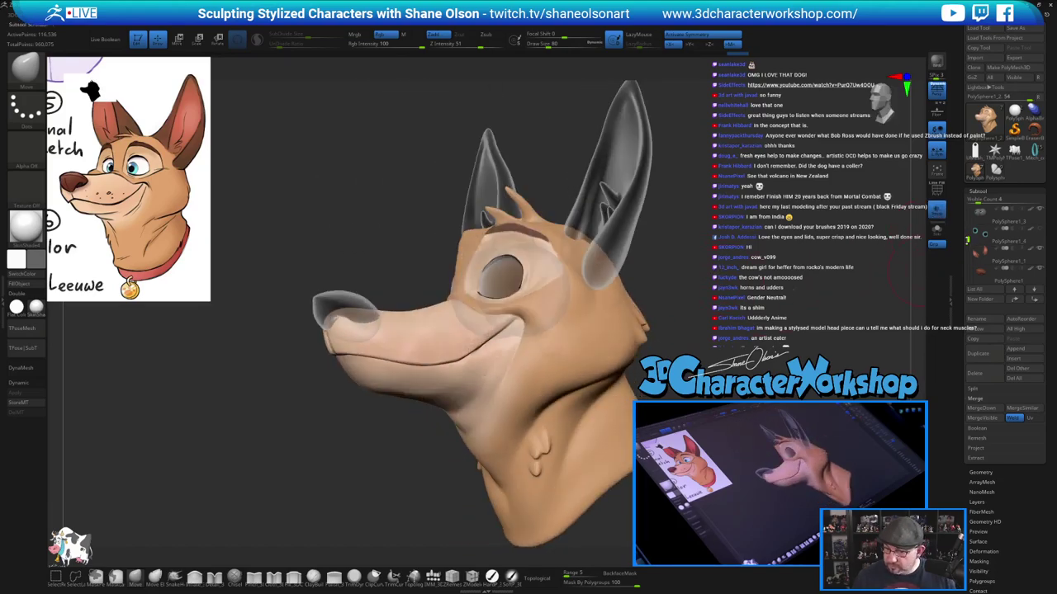
{"action": "left_click_drag", "start_coordinate": [968, 240], "coordinate": [969, 269]}
{"action": "left_click", "coordinate": [1004, 237]}
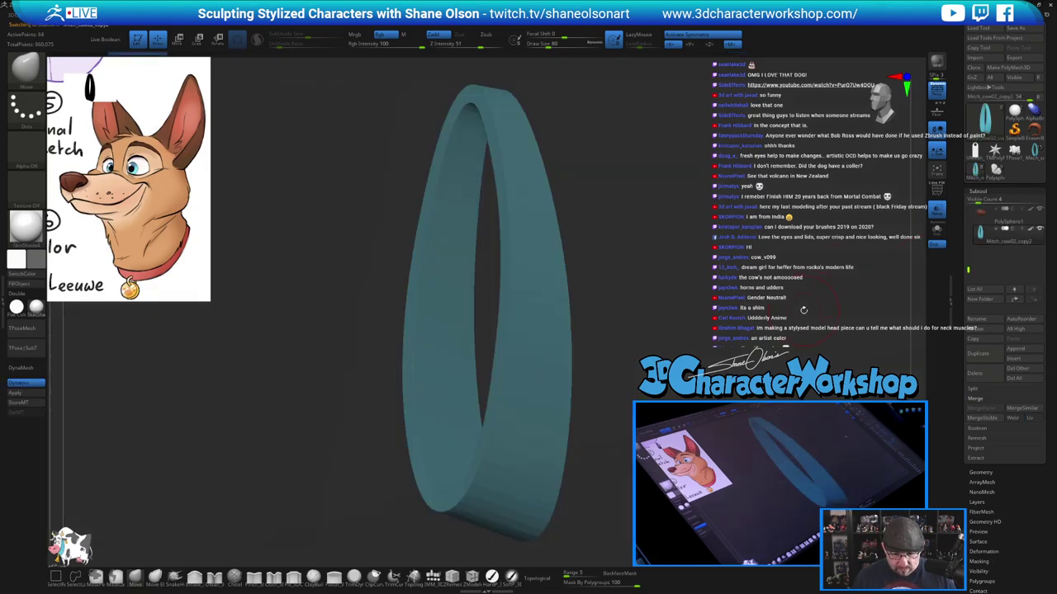
{"action": "left_click_drag", "start_coordinate": [766, 364], "coordinate": [571, 289], "text": "alt"}
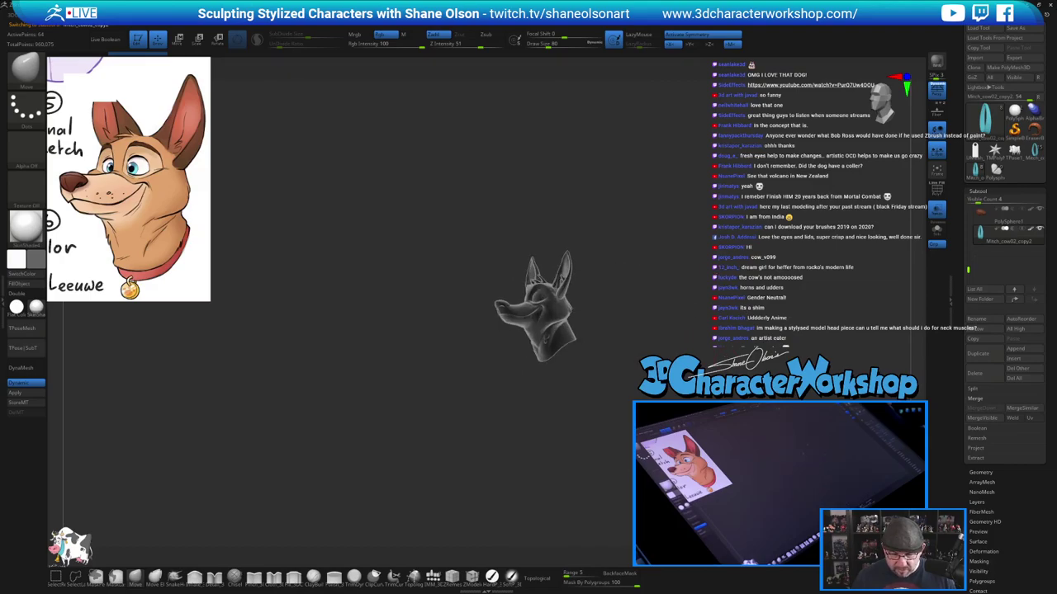
{"action": "key", "text": "f"}
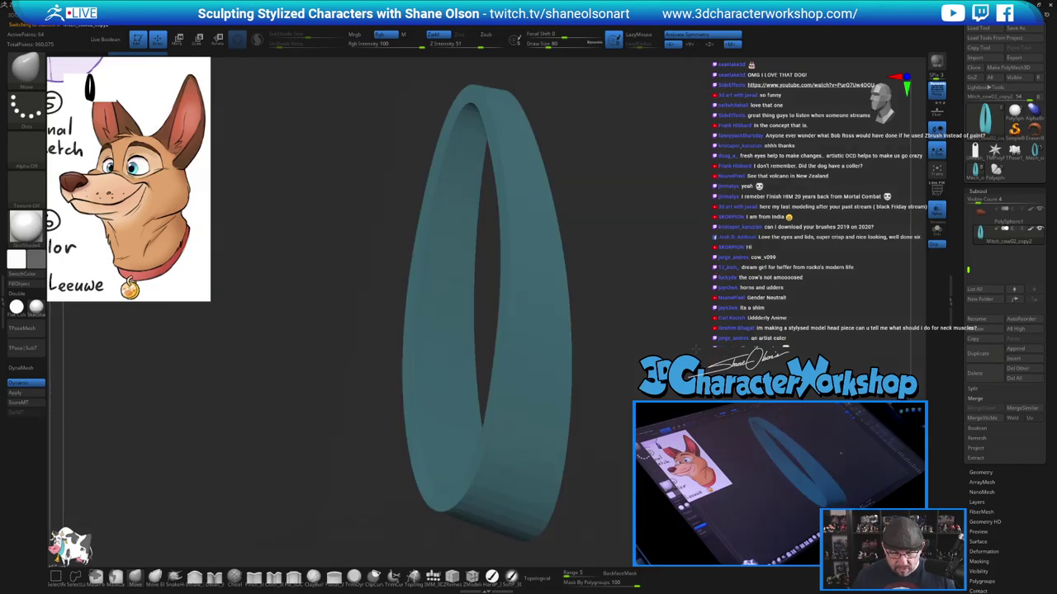
{"action": "left_click_drag", "start_coordinate": [695, 349], "coordinate": [472, 163], "text": "alt"}
{"action": "left_click_drag", "start_coordinate": [620, 335], "coordinate": [482, 196], "text": "alt"}
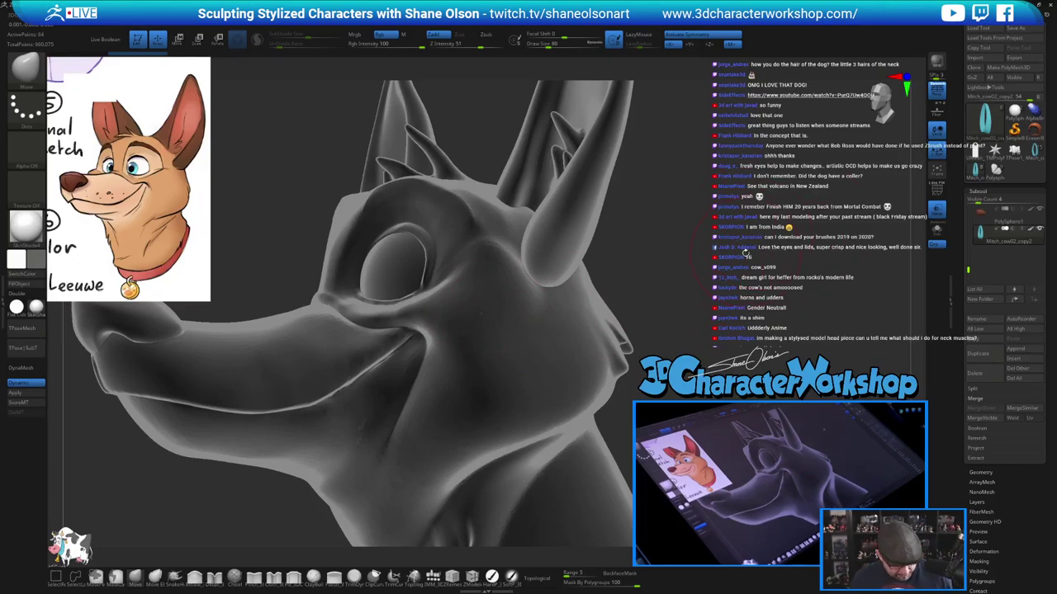
Switch to the cow tool and make its yellow bell the active subtool
{"action": "key", "text": "s"}
{"action": "left_click", "coordinate": [1035, 151]}
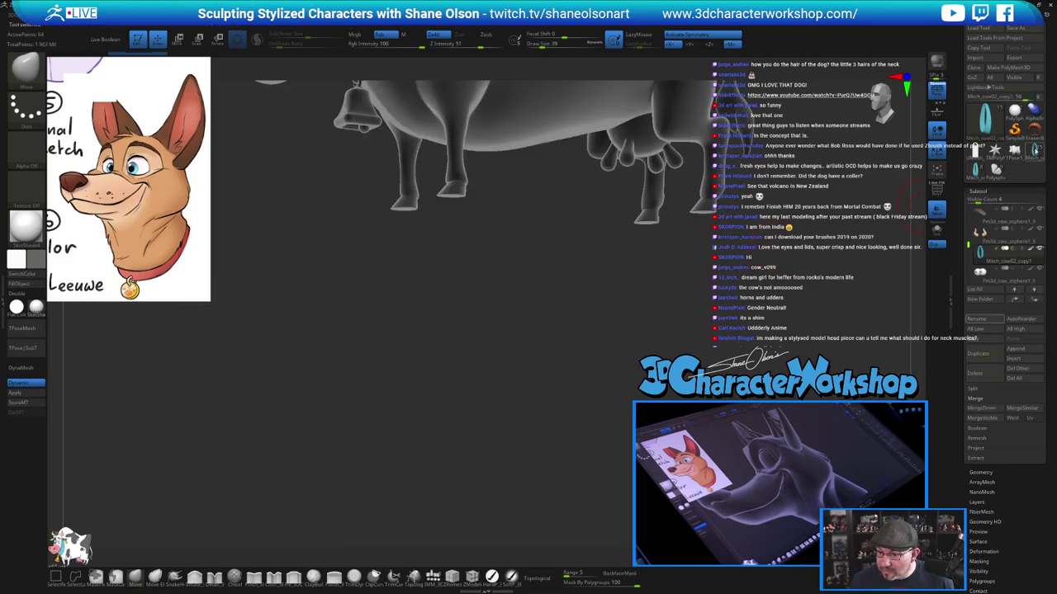
{"action": "left_click_drag", "start_coordinate": [968, 247], "coordinate": [968, 271]}
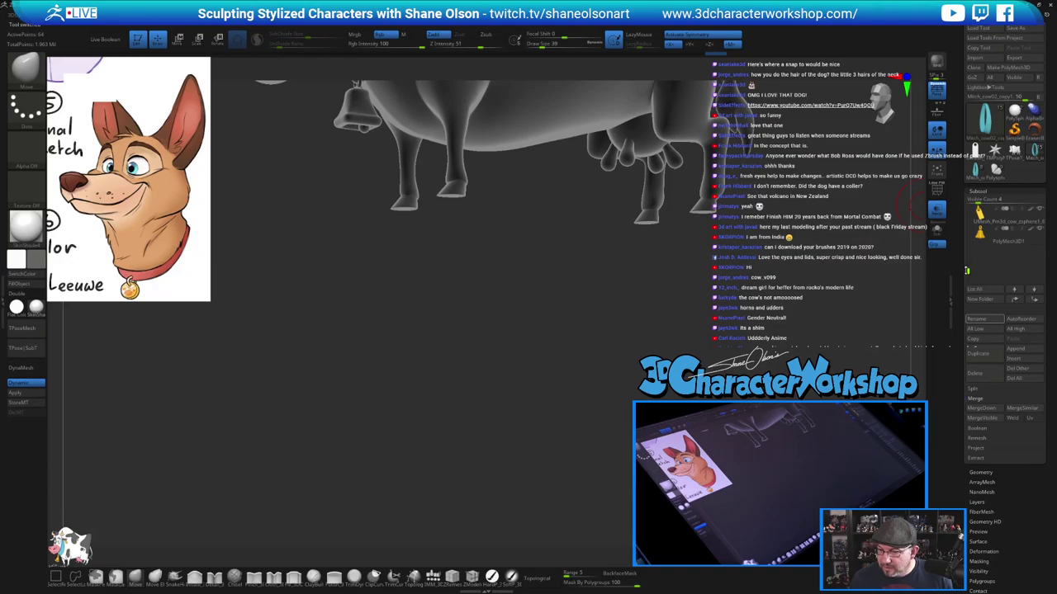
{"action": "left_click", "coordinate": [979, 238]}
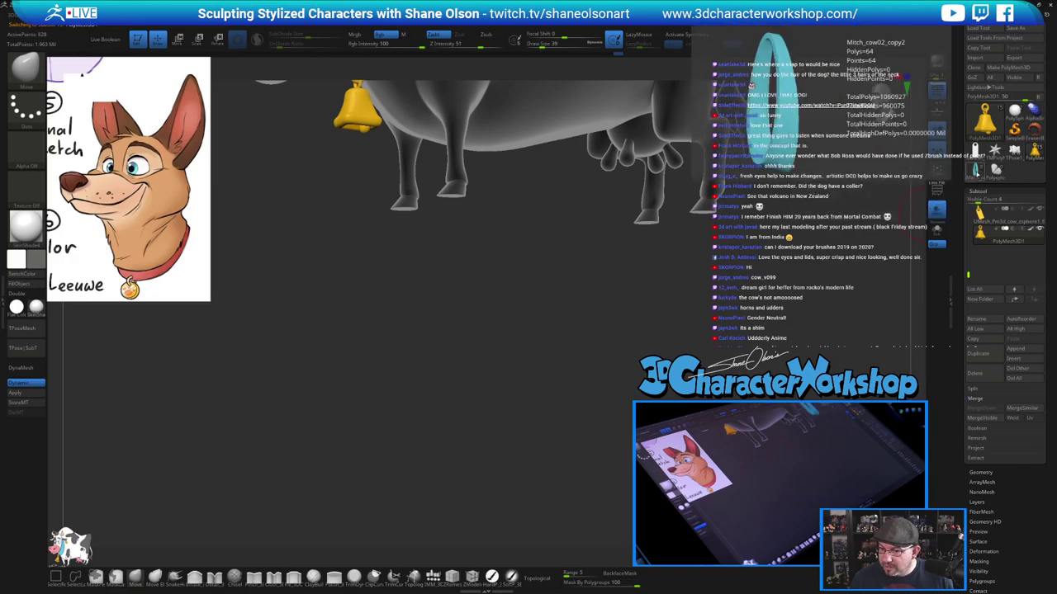
Return to the dog bust tool and append the cow's bell mesh as a new subtool
{"action": "left_click", "coordinate": [976, 172]}
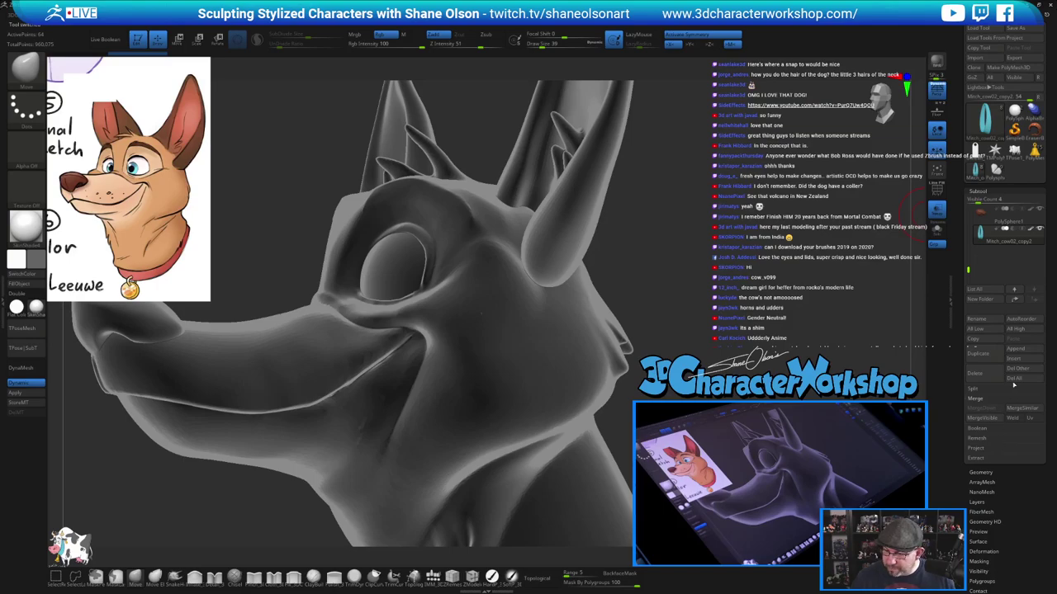
{"action": "left_click", "coordinate": [1021, 347]}
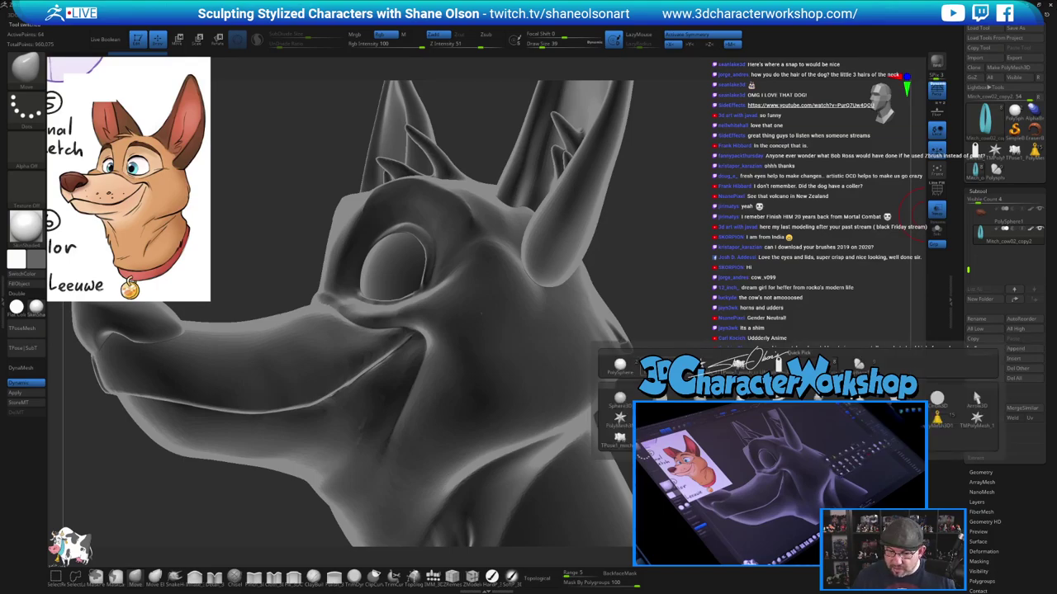
{"action": "left_click", "coordinate": [670, 364]}
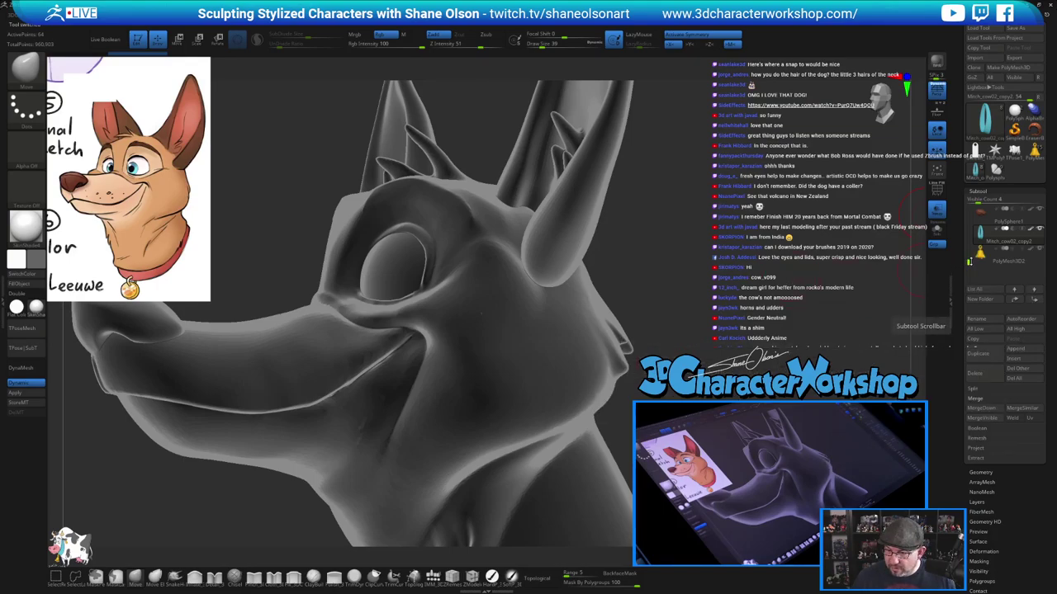
{"action": "left_click_drag", "start_coordinate": [670, 286], "coordinate": [712, 200], "text": "alt"}
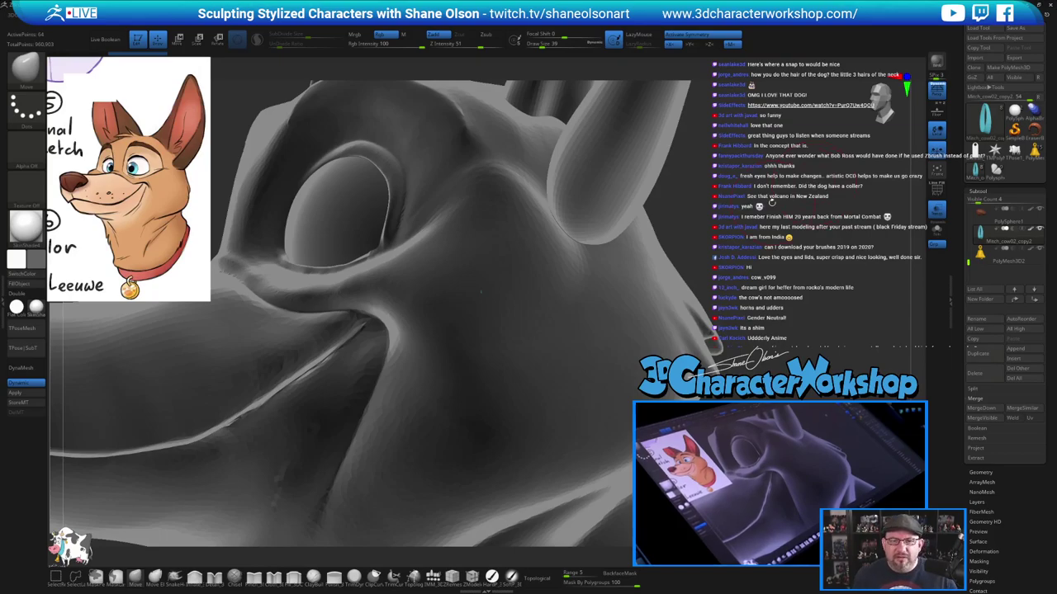
{"action": "mouse_move", "coordinate": [766, 249]}
{"action": "left_mouse_down"}
{"action": "mouse_move", "coordinate": [766, 195]}
{"action": "mouse_move", "coordinate": [737, 222]}
{"action": "mouse_move", "coordinate": [660, 221]}
{"action": "left_mouse_up"}
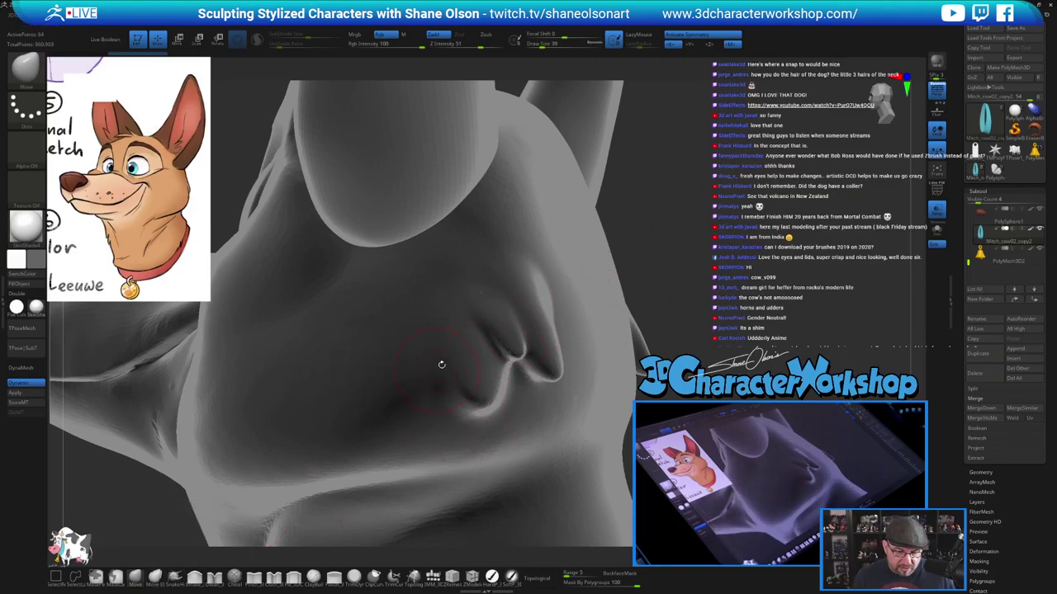
{"action": "right_click_drag", "start_coordinate": [380, 318], "coordinate": [517, 302]}
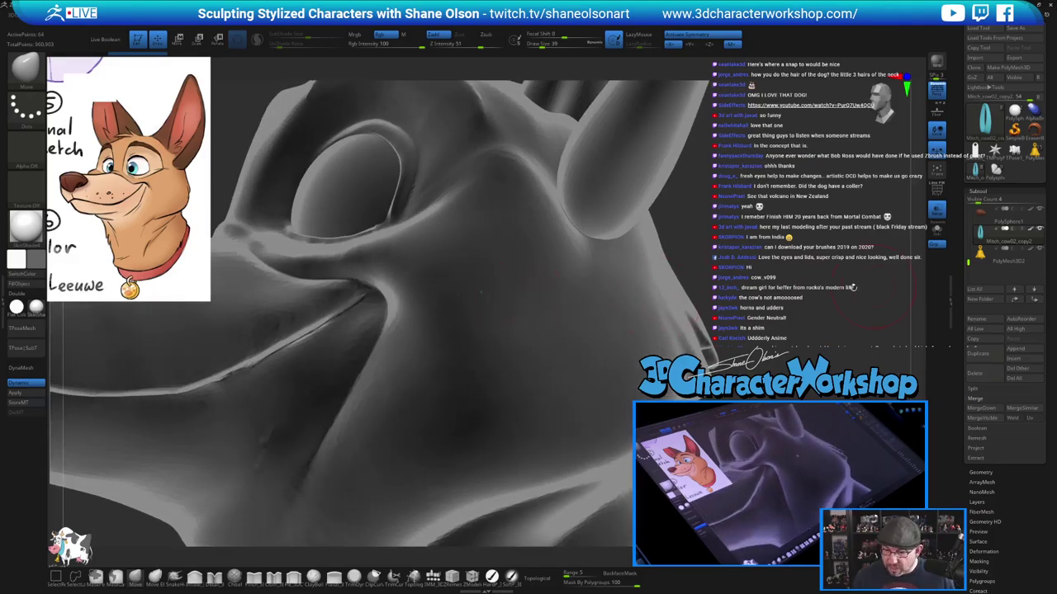
Merge the bell down into the collar subtool so both form a single subtool
{"action": "key", "text": "f"}
{"action": "key", "text": "f"}
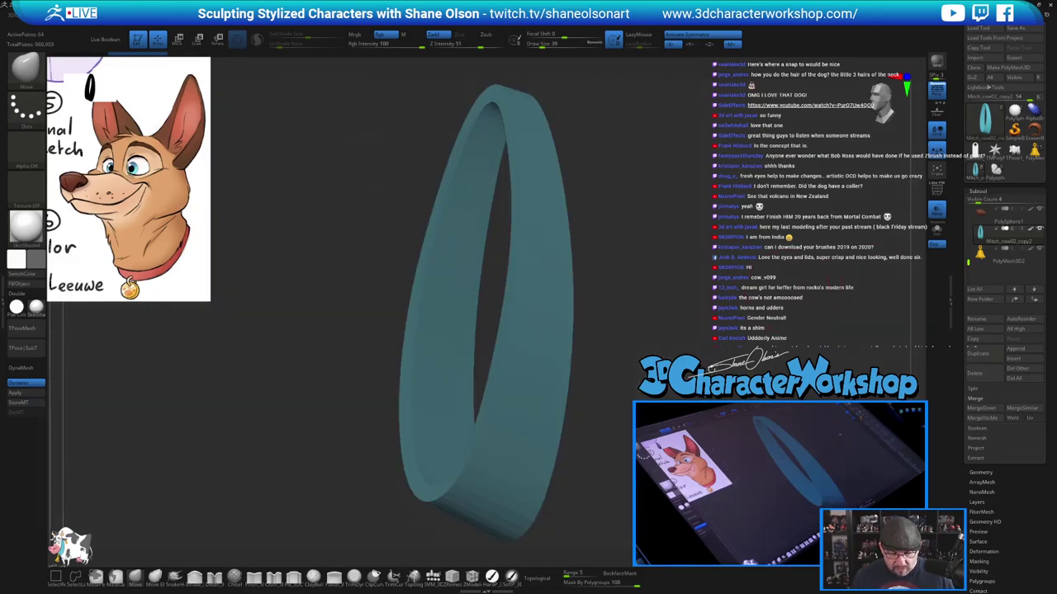
{"action": "right_click_drag", "start_coordinate": [712, 368], "coordinate": [711, 332], "text": "ctrl"}
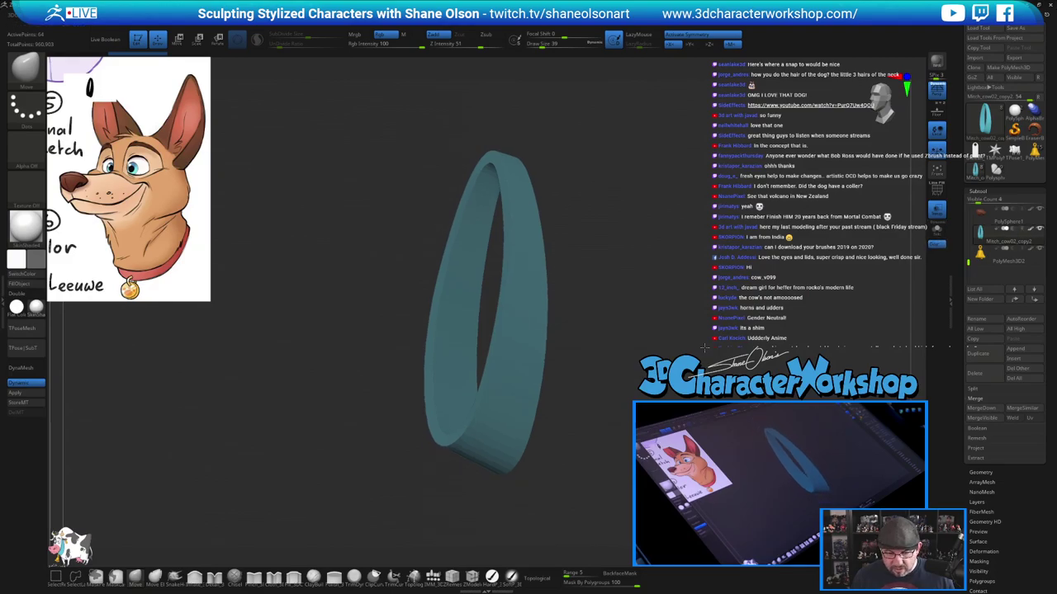
{"action": "right_click_drag", "start_coordinate": [646, 313], "coordinate": [648, 235], "text": "ctrl"}
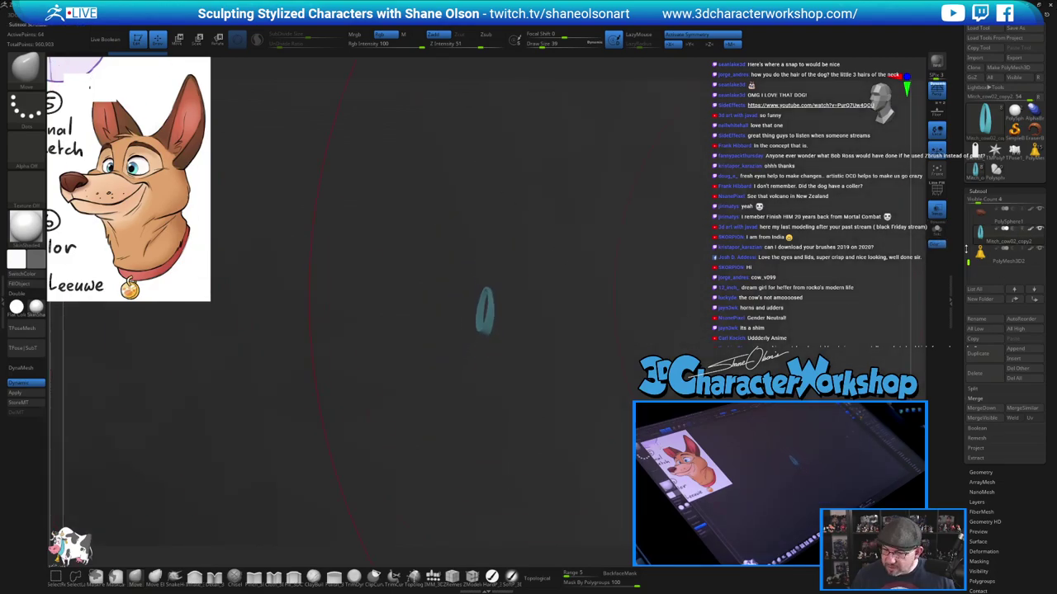
{"action": "left_click", "coordinate": [980, 256]}
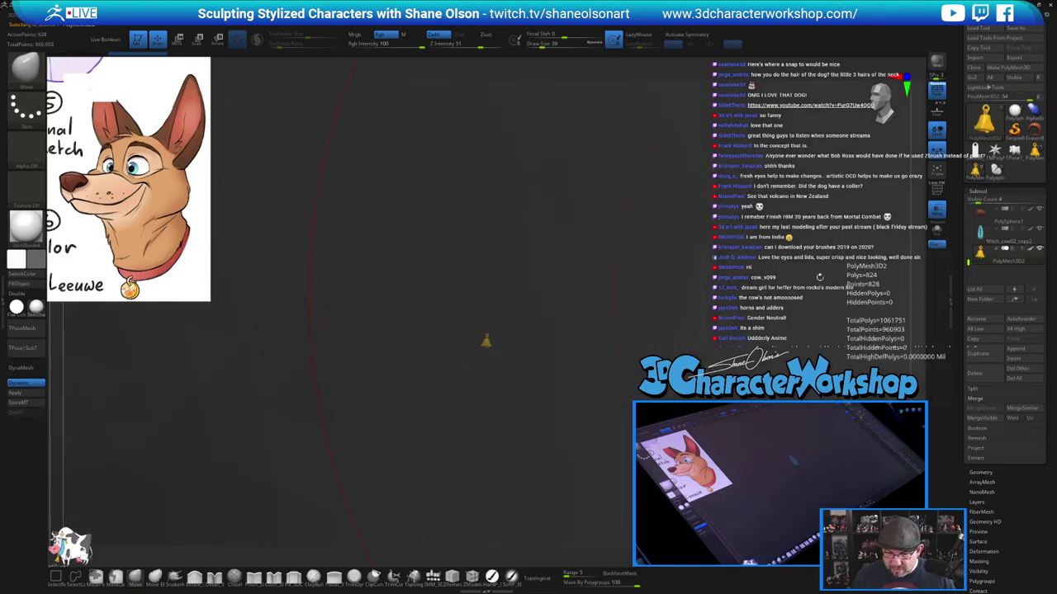
{"action": "left_click", "coordinate": [985, 240]}
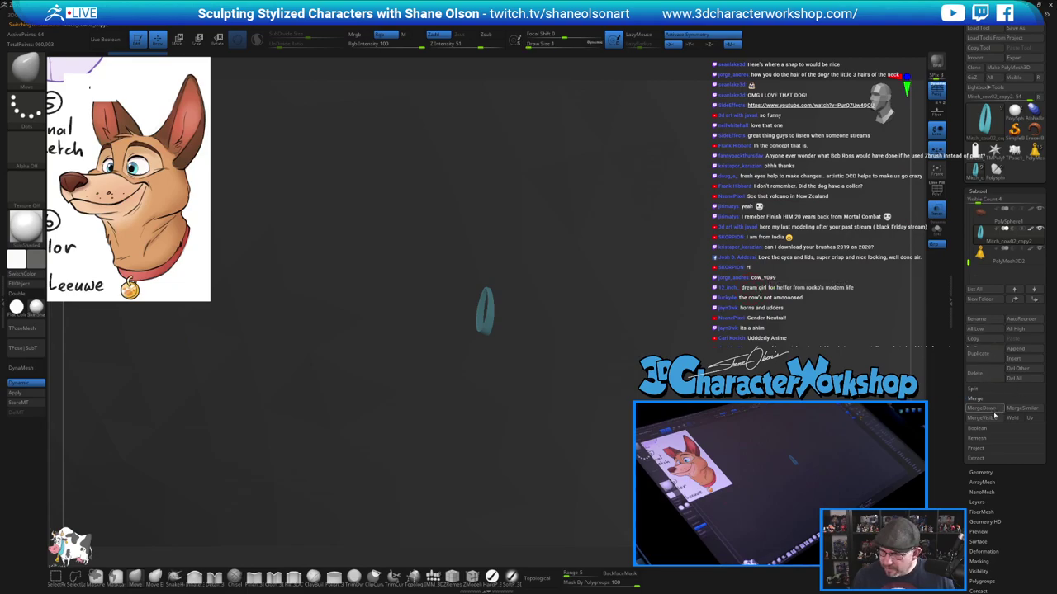
{"action": "left_click", "coordinate": [988, 412]}
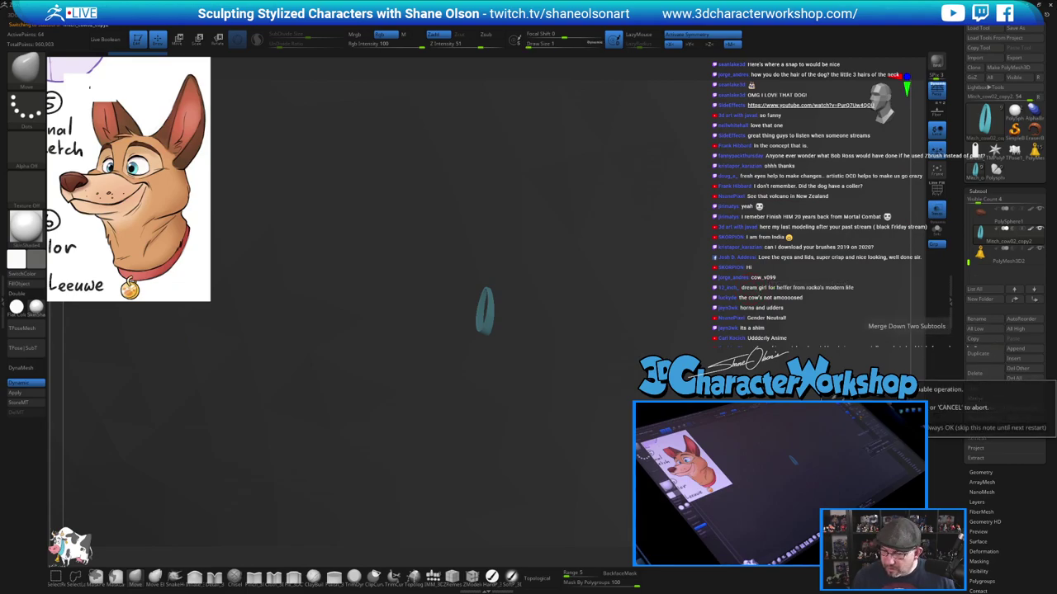
{"action": "left_click", "coordinate": [954, 428]}
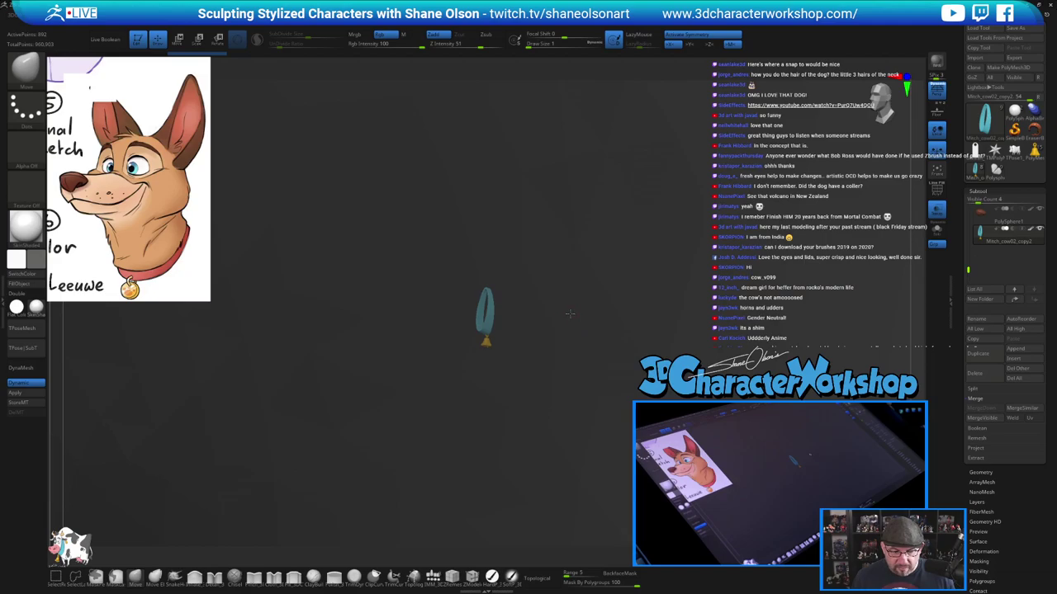
Activate the transform gizmo, make the dog's head the active subtool, and frame the bust with transparency turned off
{"action": "right_click_drag", "start_coordinate": [533, 268], "coordinate": [632, 311], "text": "ctrl"}
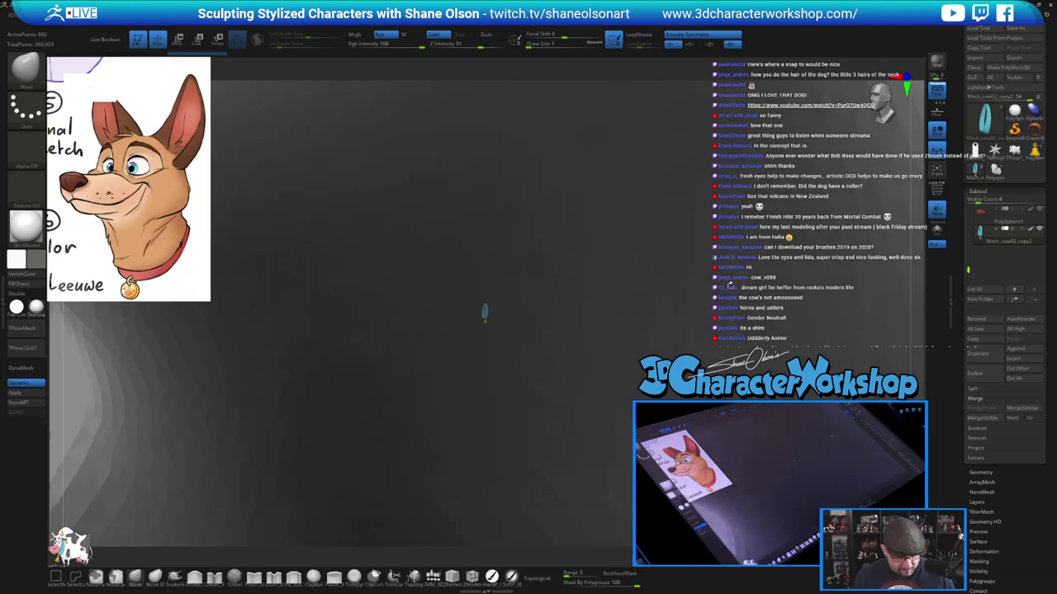
{"action": "key", "text": "w"}
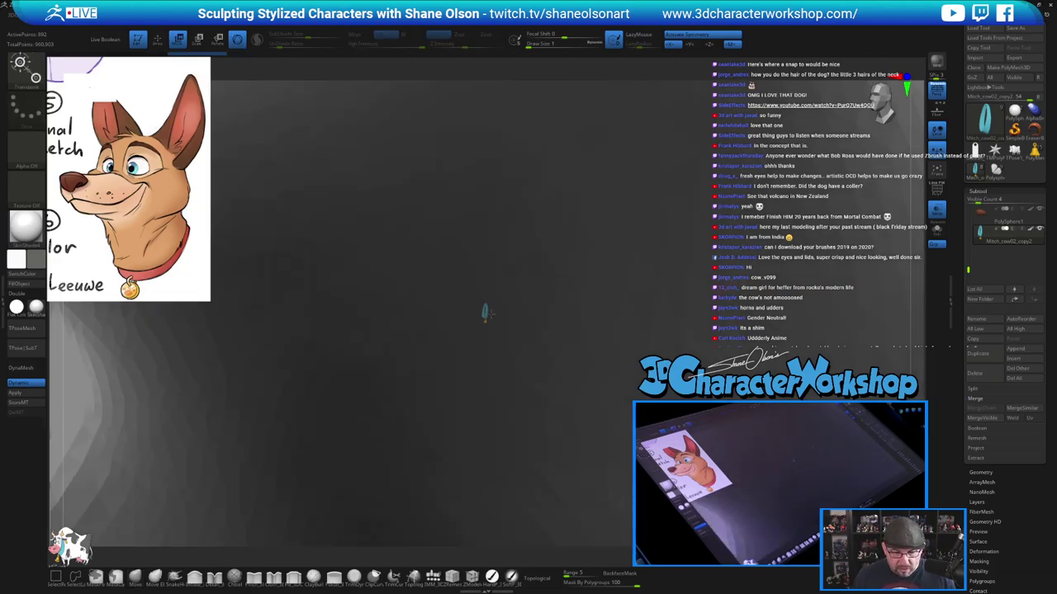
{"action": "left_click", "coordinate": [549, 296], "text": "alt"}
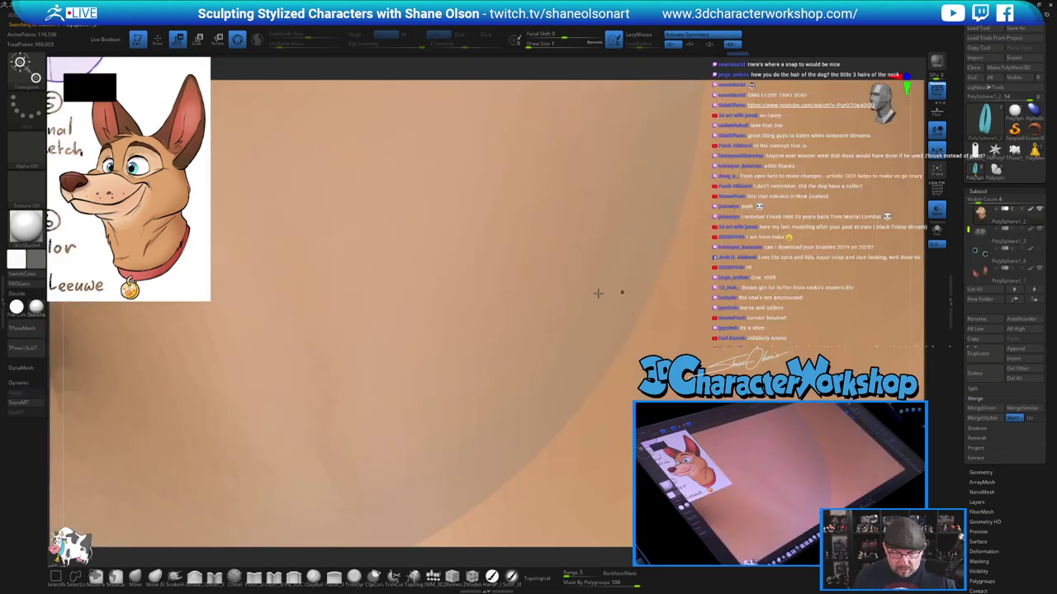
{"action": "left_click", "coordinate": [939, 236]}
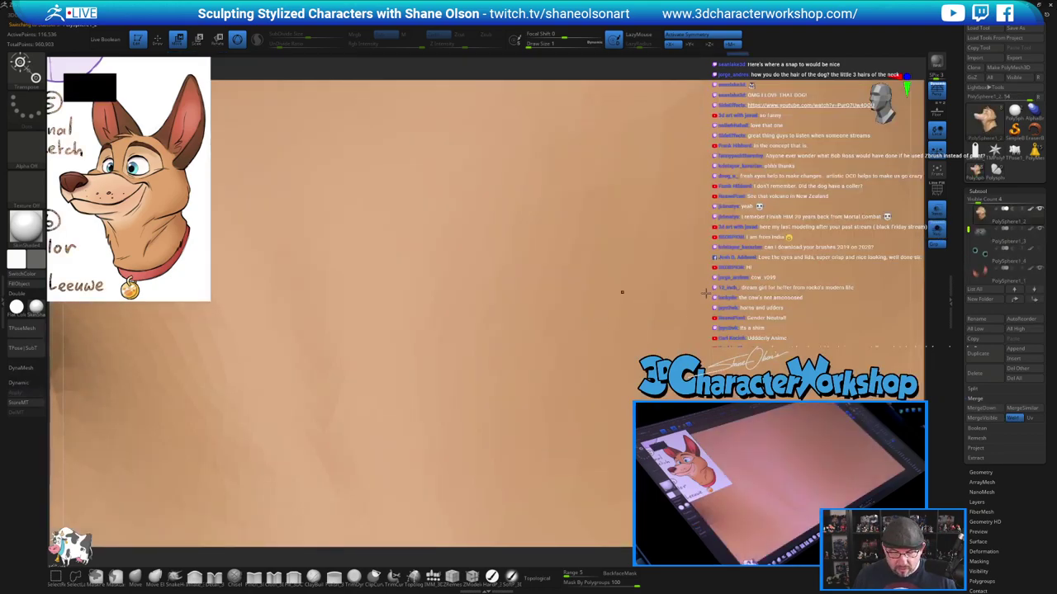
{"action": "left_click", "coordinate": [935, 236]}
{"action": "left_click", "coordinate": [936, 213]}
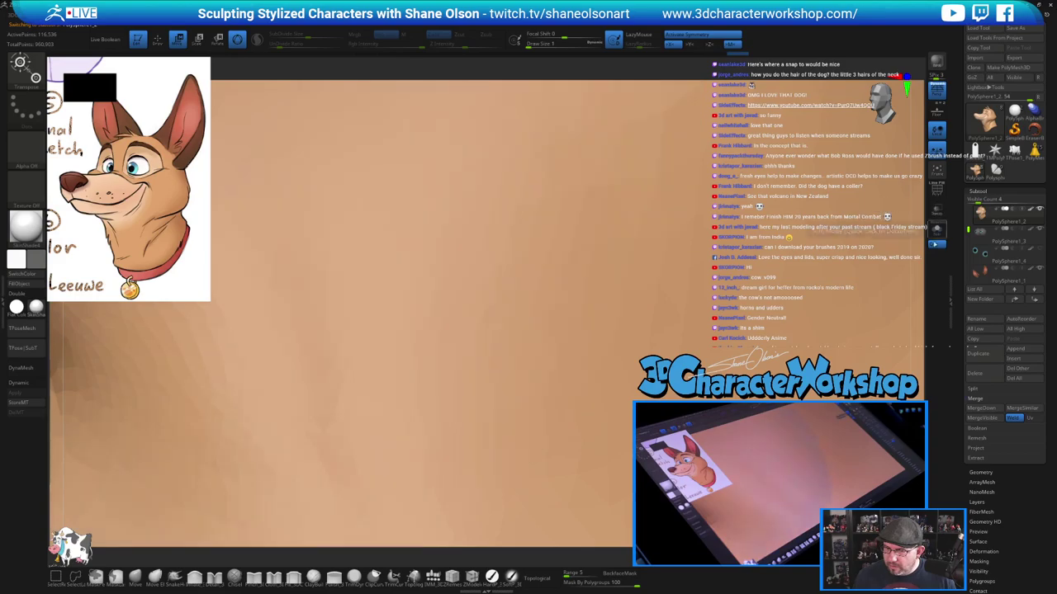
{"action": "key", "text": "f"}
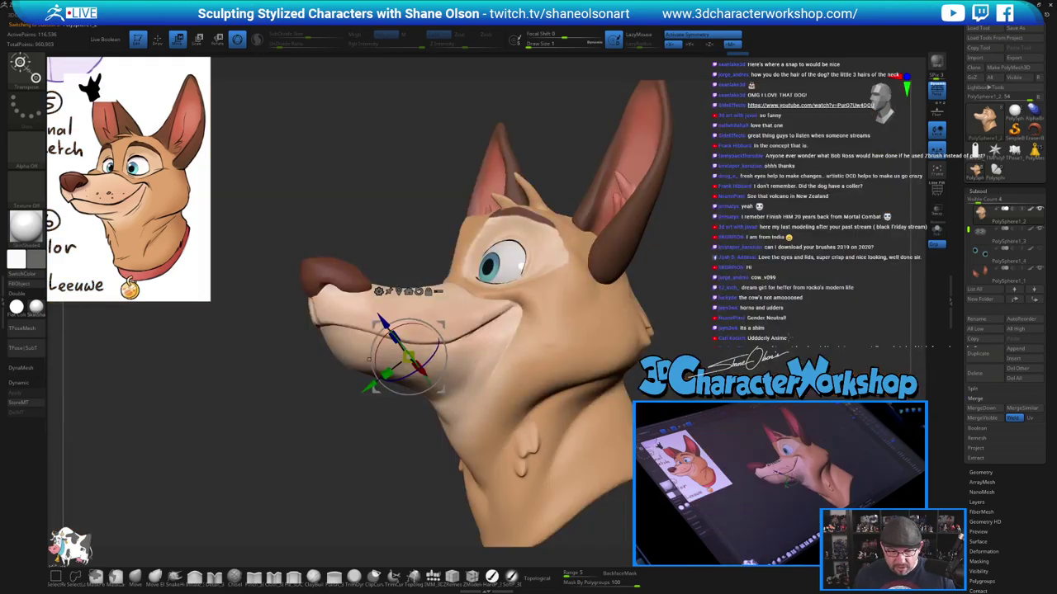
Make the merged collar-and-bell mesh the active subtool and isolate it with Solo
{"action": "left_click_drag", "start_coordinate": [969, 233], "coordinate": [970, 255]}
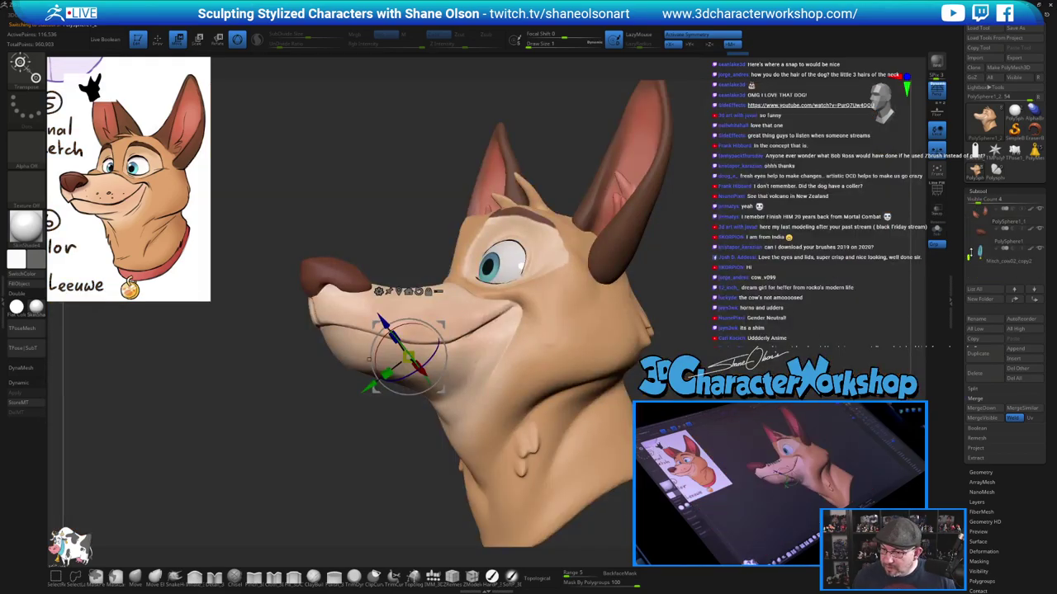
{"action": "left_click", "coordinate": [980, 257]}
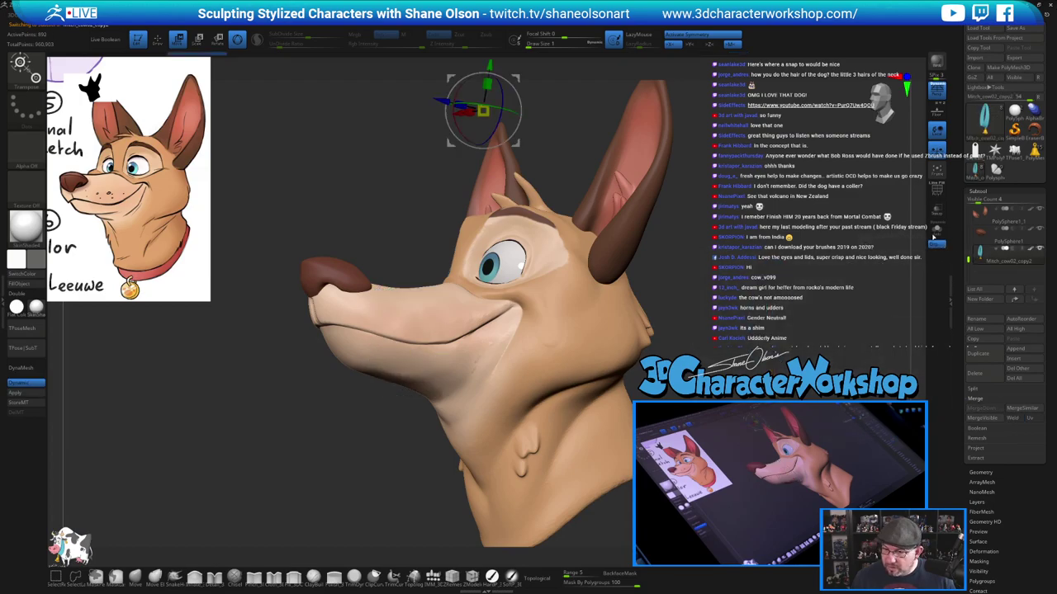
{"action": "left_click", "coordinate": [936, 230]}
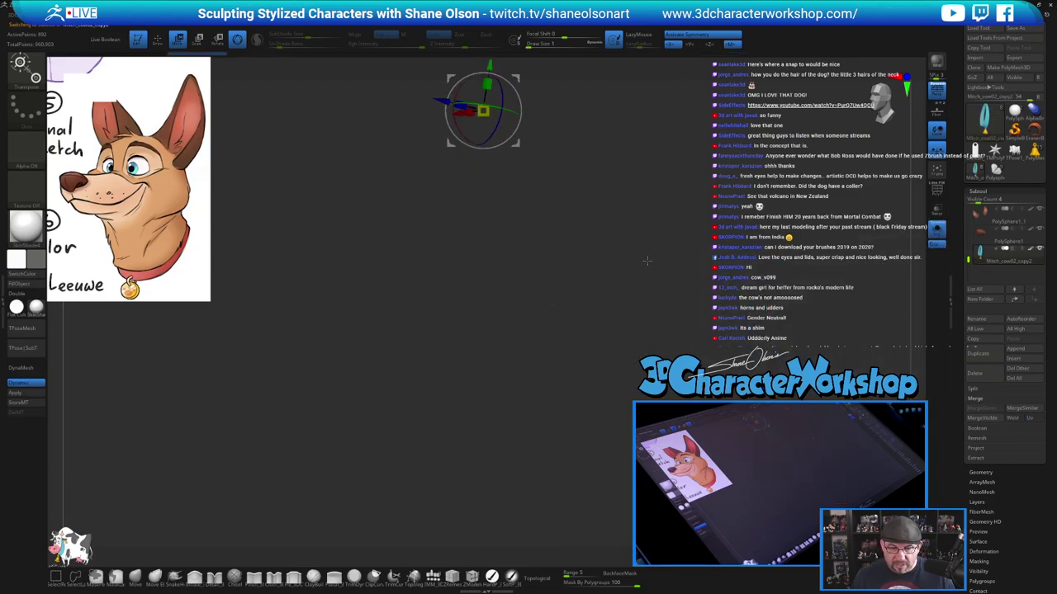
{"action": "left_click_drag", "start_coordinate": [618, 219], "coordinate": [596, 309], "text": "alt"}
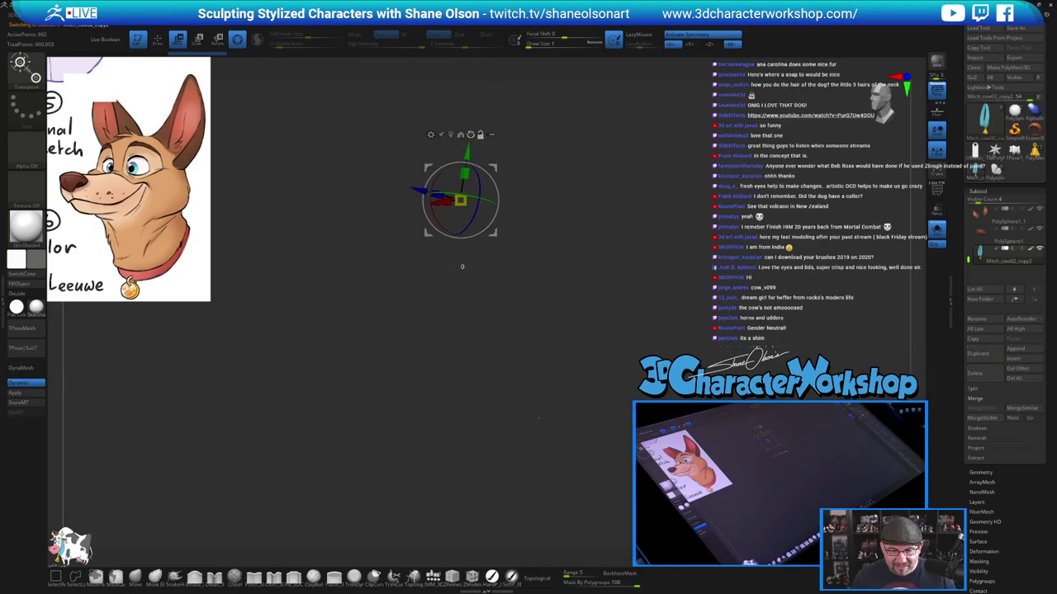
Reset the gizmo's orientation and centre it on the unmasked collar-and-bell mesh with symmetry turned off
{"action": "left_click", "coordinate": [471, 134]}
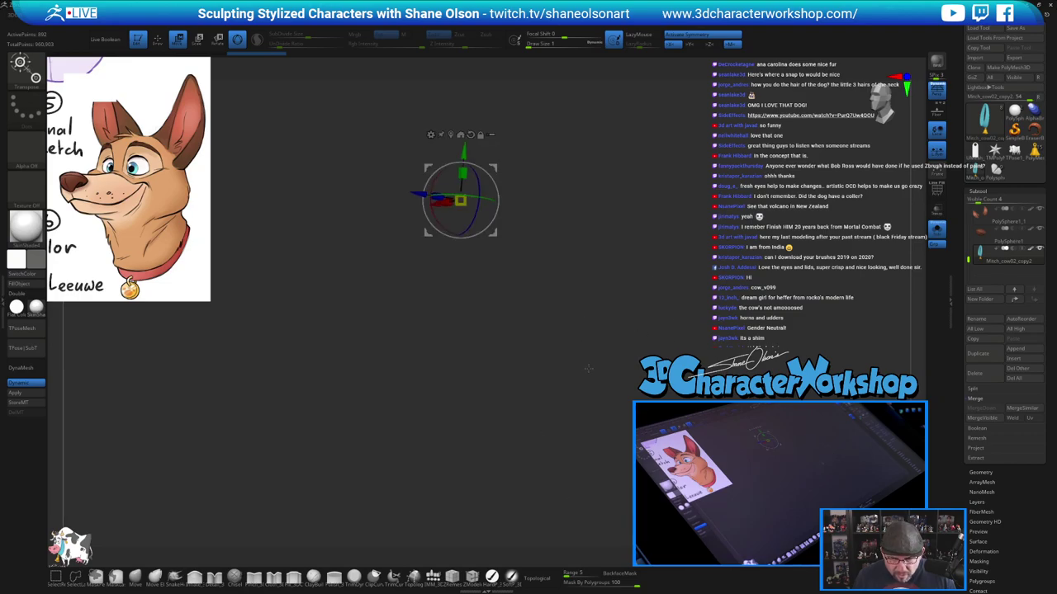
{"action": "left_click_drag", "start_coordinate": [588, 368], "coordinate": [675, 398]}
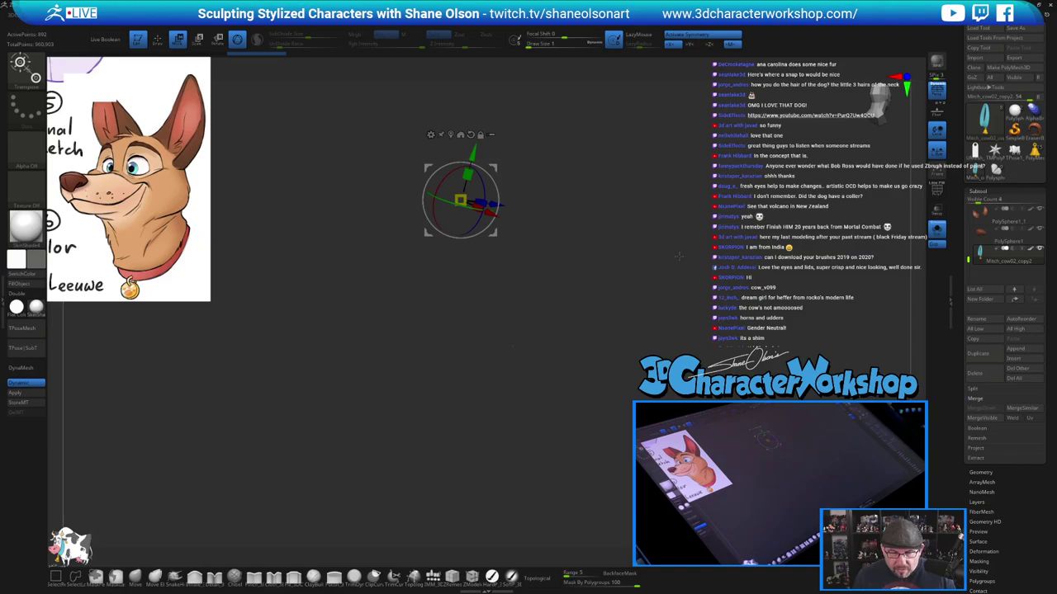
{"action": "left_click_drag", "start_coordinate": [679, 256], "coordinate": [651, 255]}
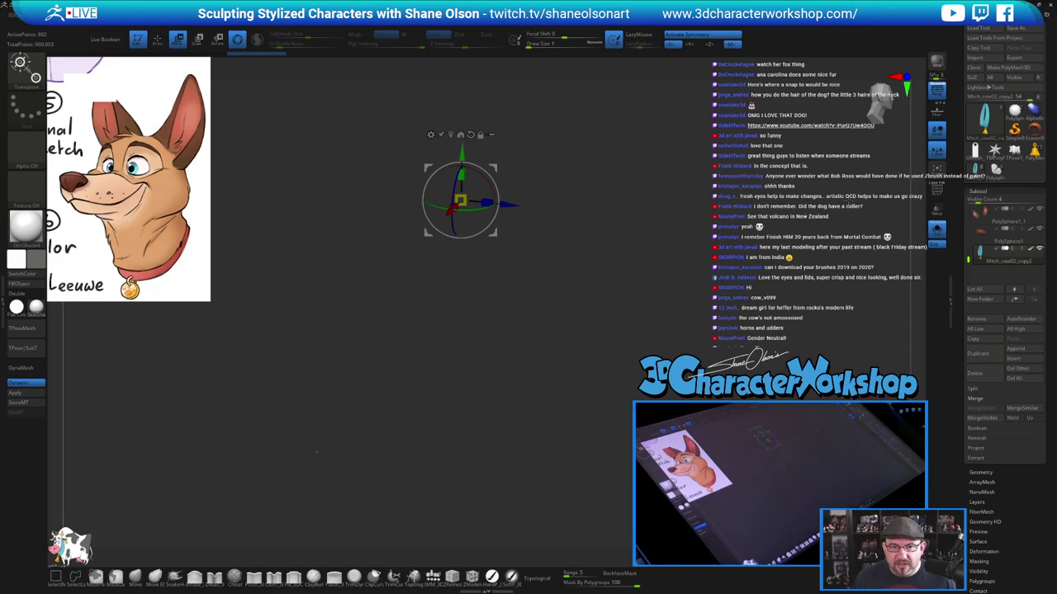
{"action": "left_click_drag", "start_coordinate": [960, 323], "coordinate": [936, 239]}
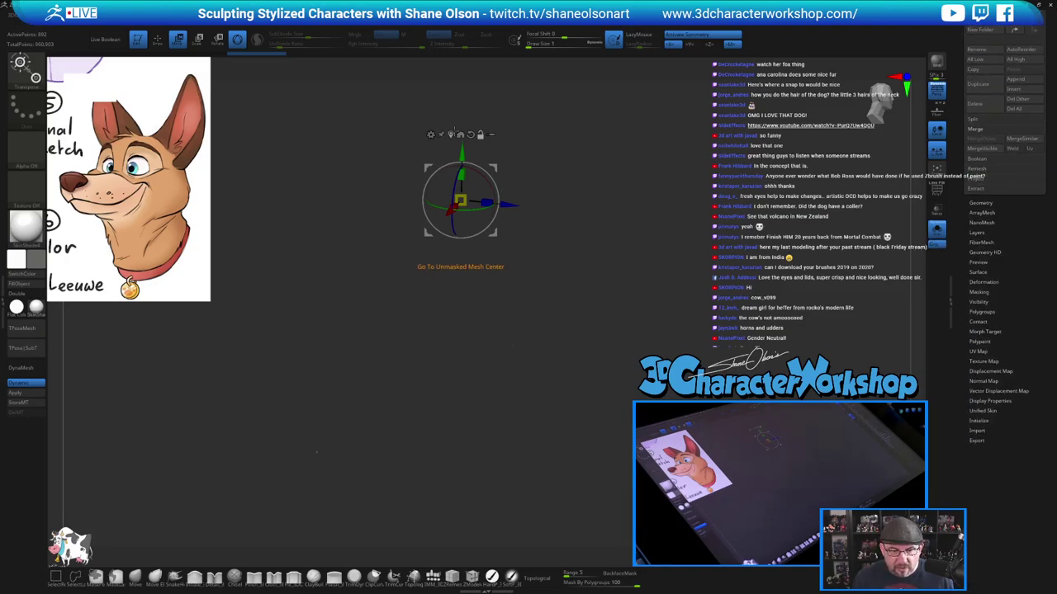
{"action": "left_click", "coordinate": [450, 132]}
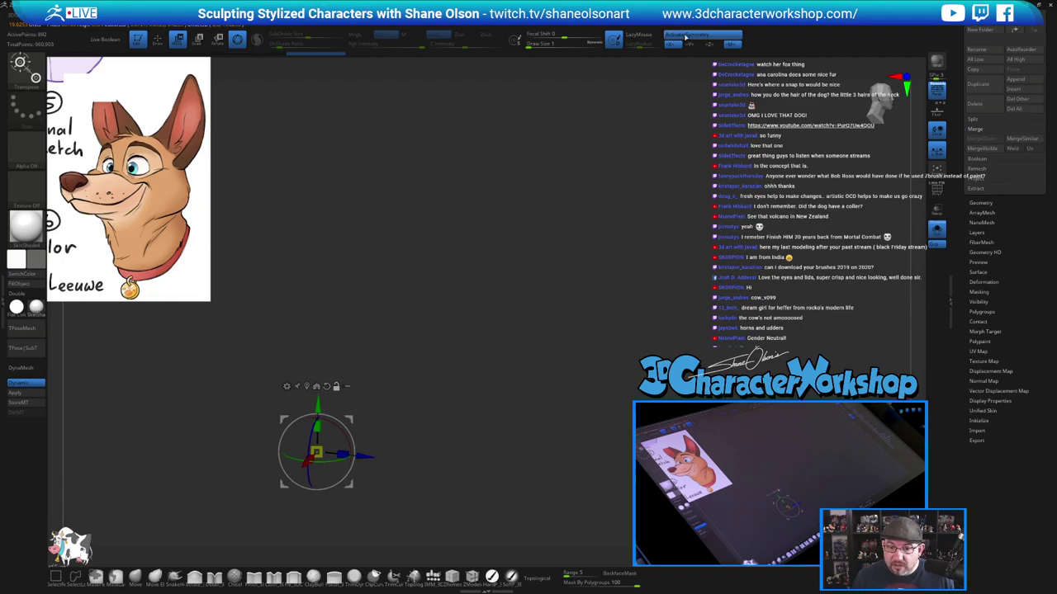
{"action": "left_click", "coordinate": [306, 387]}
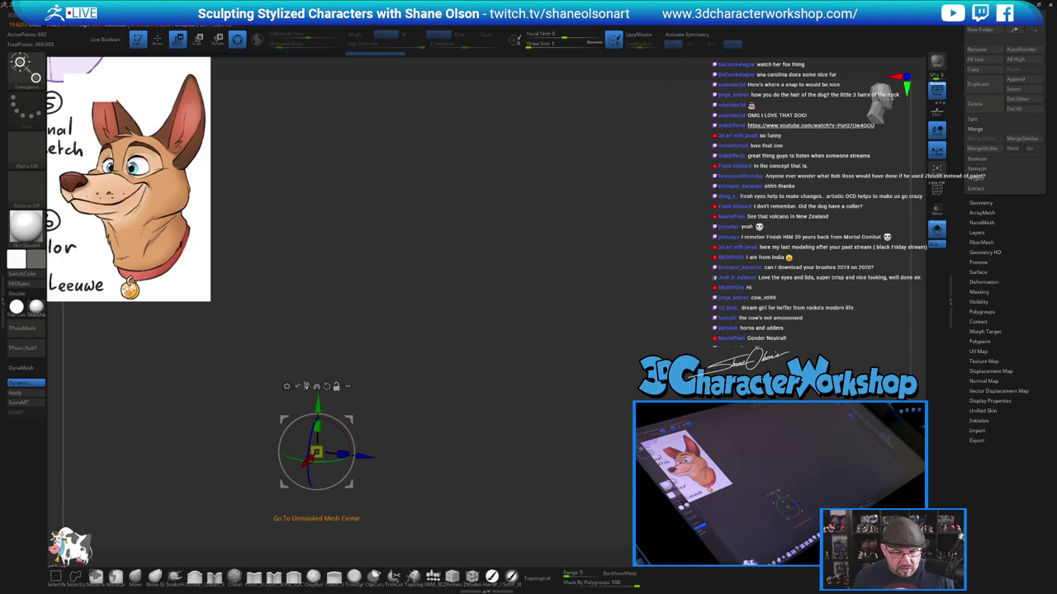
Enlarge the isolated collar-and-bell mesh with the Size deformation
{"action": "key", "text": "f"}
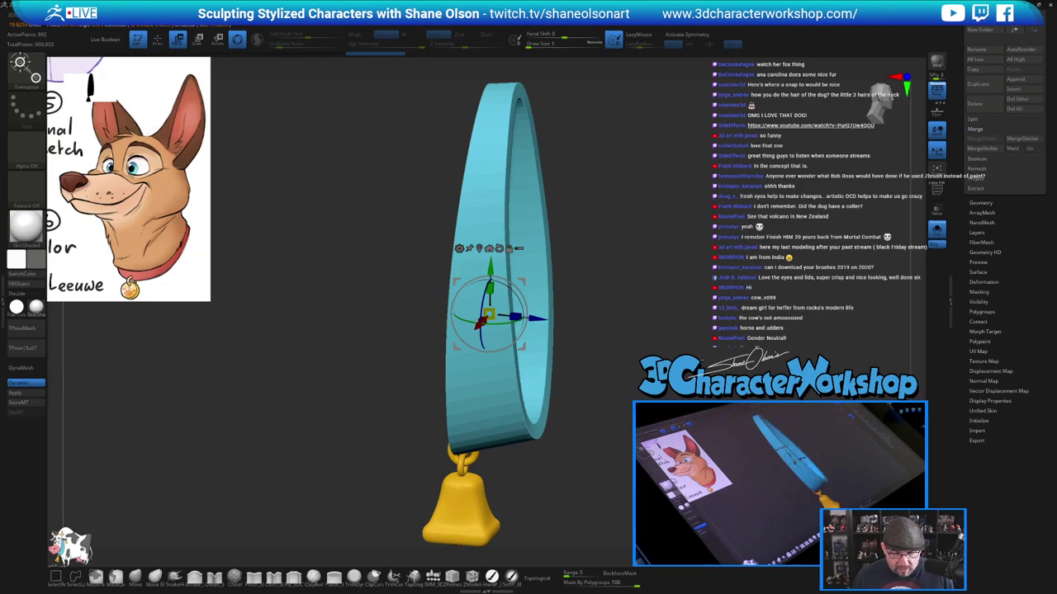
{"action": "left_click_drag", "start_coordinate": [598, 336], "coordinate": [495, 335]}
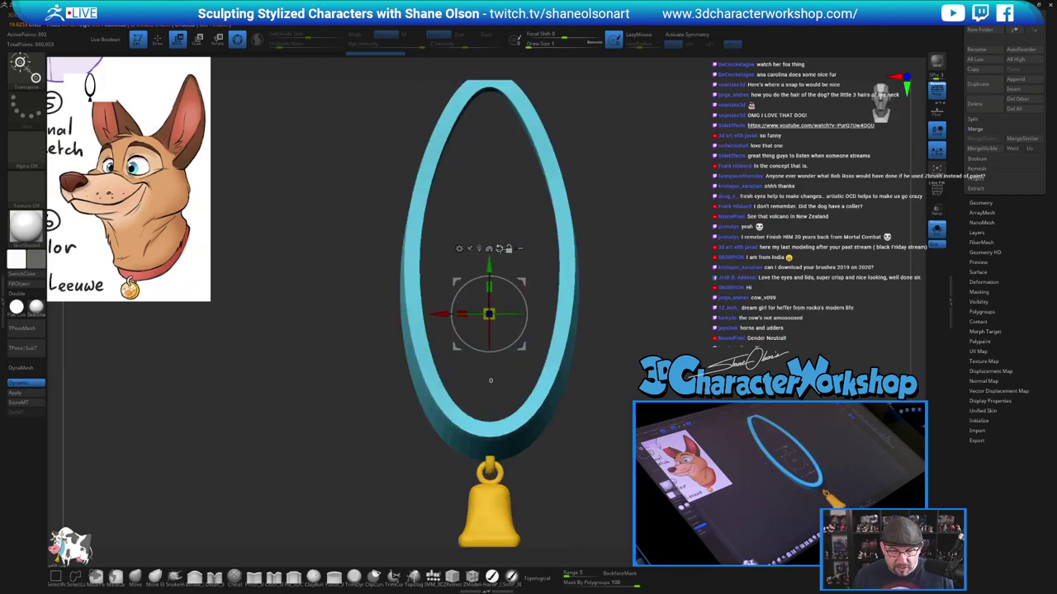
{"action": "left_click_drag", "start_coordinate": [653, 306], "coordinate": [606, 307]}
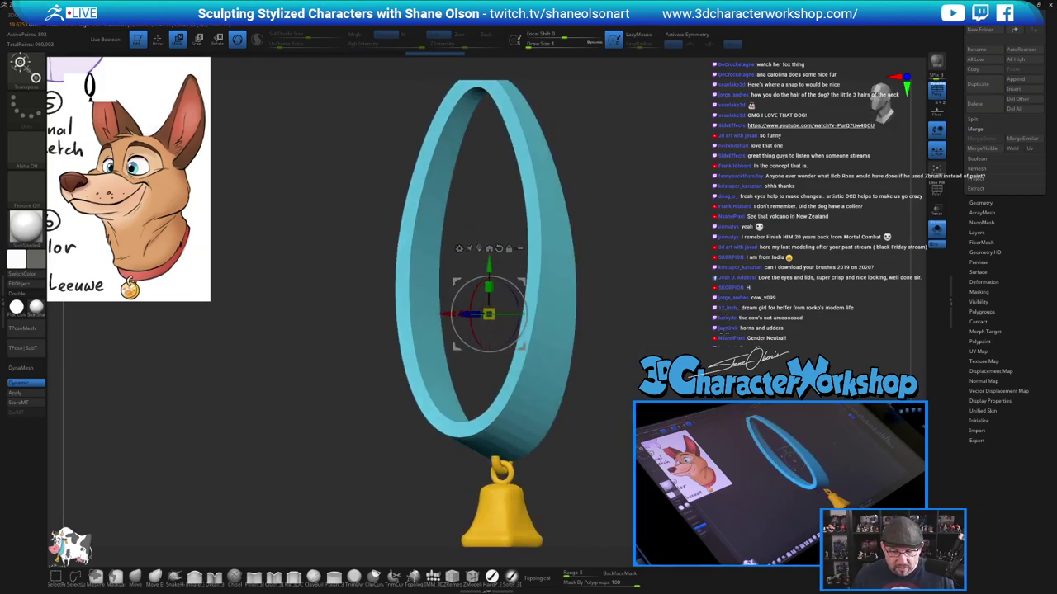
{"action": "left_click_drag", "start_coordinate": [635, 346], "coordinate": [644, 284], "text": "alt"}
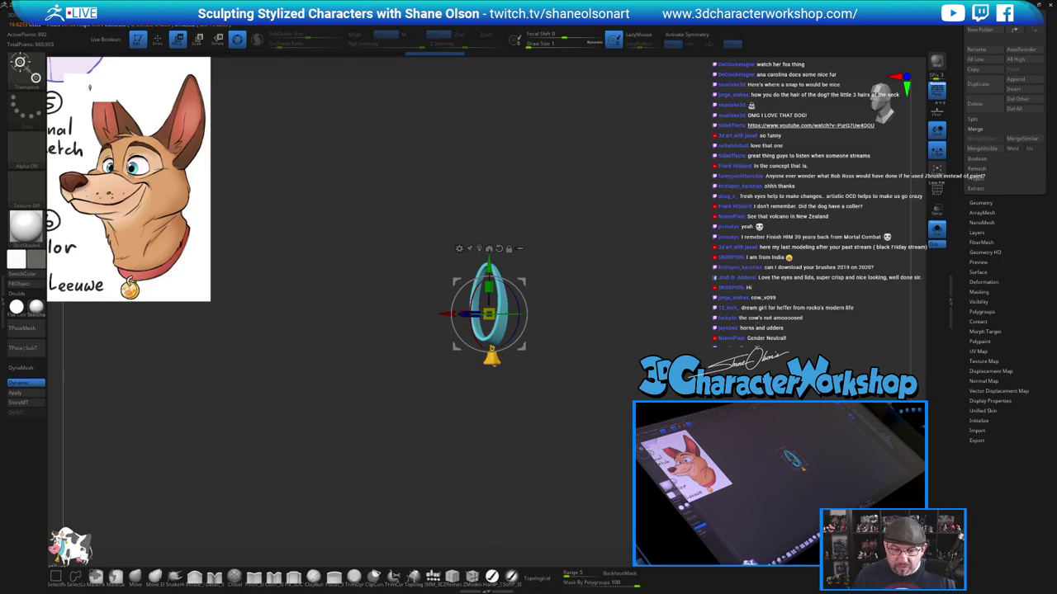
{"action": "left_click_drag", "start_coordinate": [544, 239], "coordinate": [572, 305], "text": "alt"}
{"action": "left_click", "coordinate": [993, 280]}
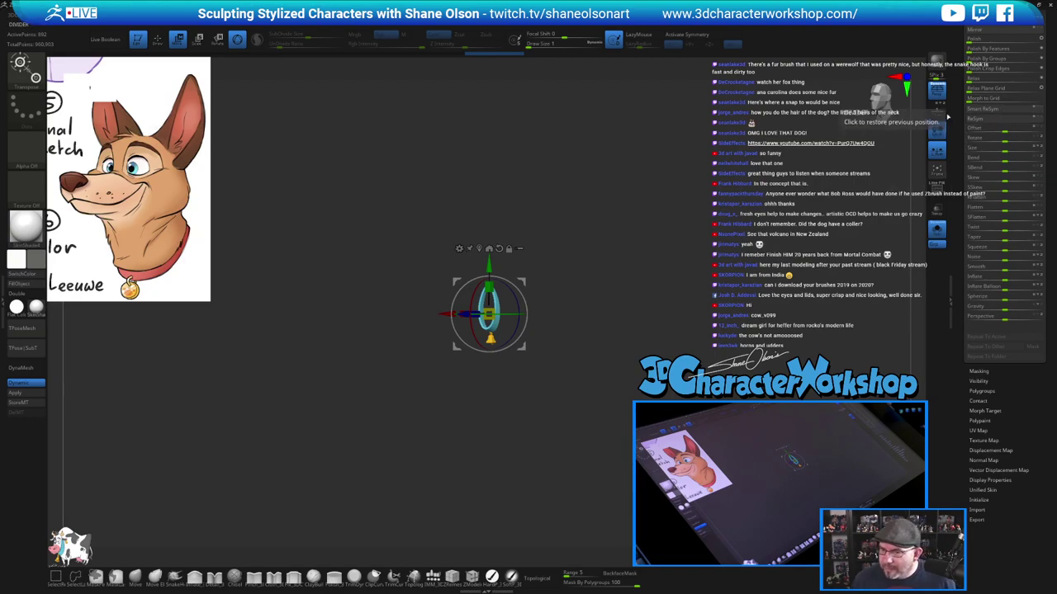
{"action": "left_click_drag", "start_coordinate": [961, 79], "coordinate": [960, 147]}
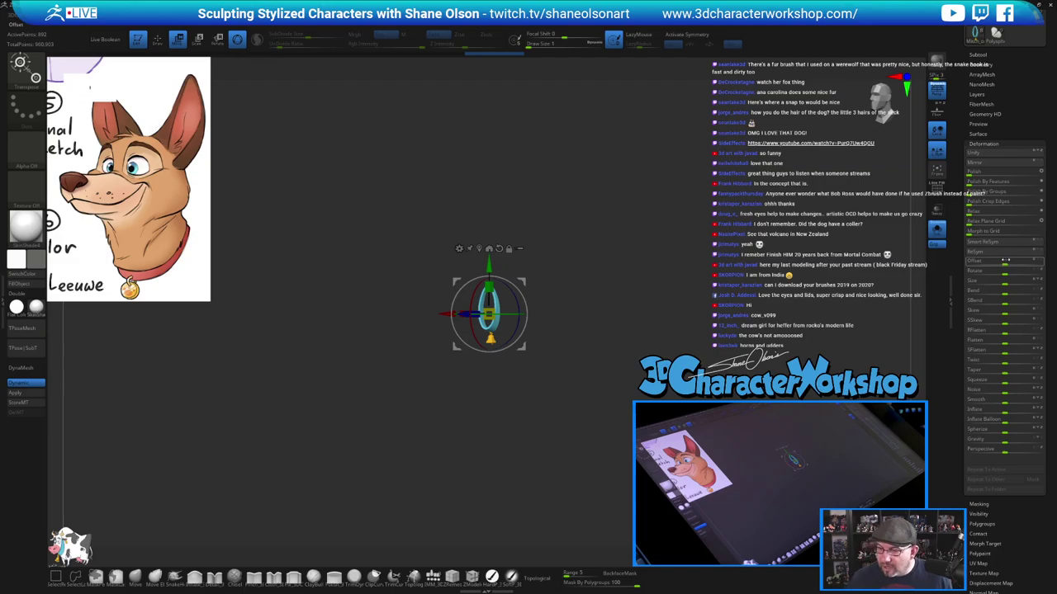
{"action": "left_click_drag", "start_coordinate": [1007, 281], "coordinate": [1051, 281]}
Scale the collar-and-bell mesh up uniformly and leave Solo so the dog bust is shown with it
{"action": "left_click_drag", "start_coordinate": [708, 268], "coordinate": [662, 246], "text": "alt"}
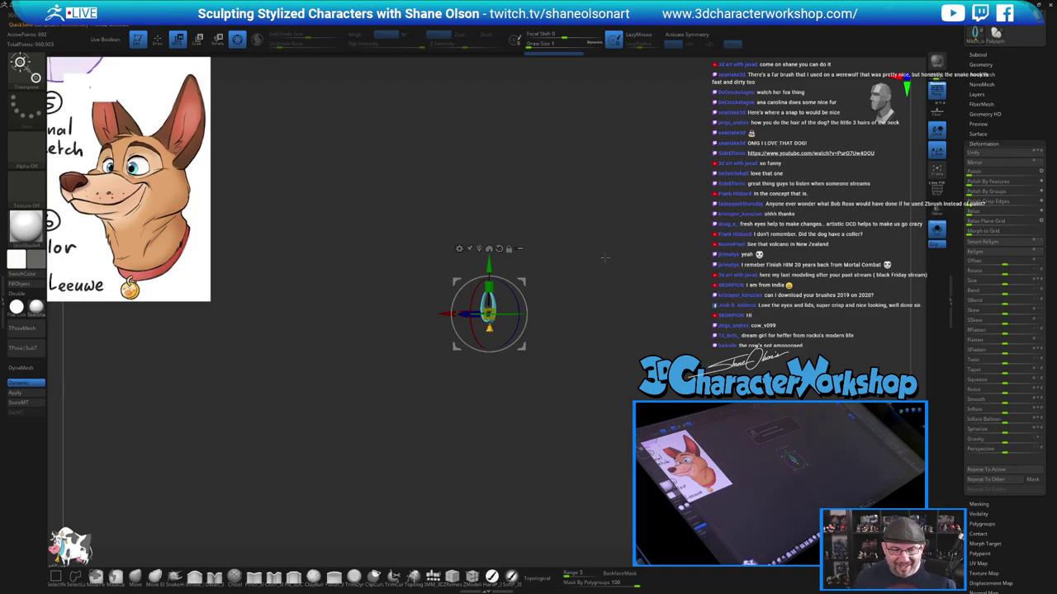
{"action": "left_click_drag", "start_coordinate": [492, 313], "coordinate": [669, 246]}
{"action": "left_click", "coordinate": [937, 232]}
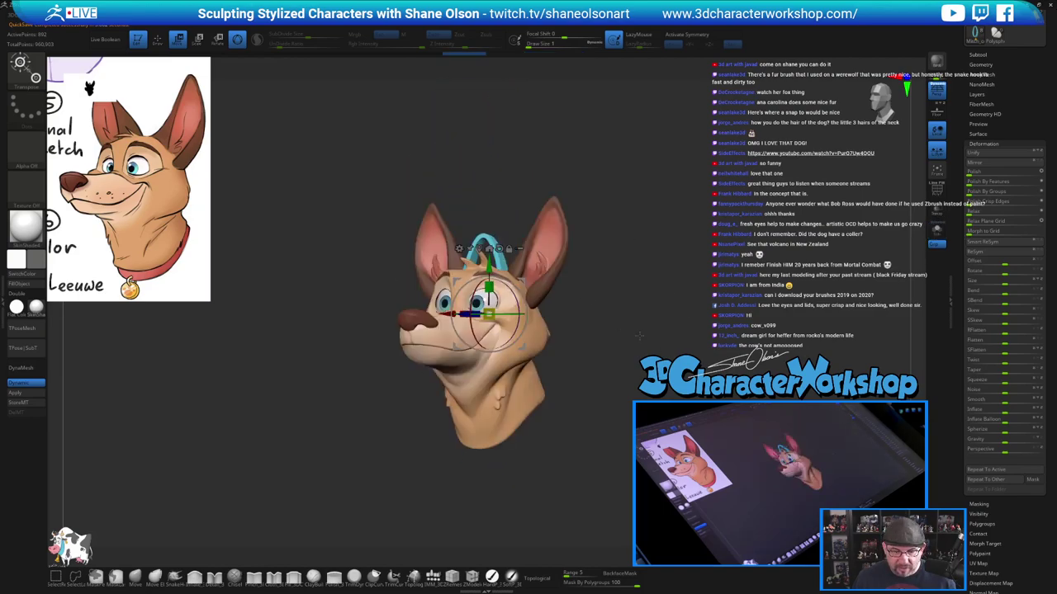
Turn on transparency, then move the collar and bell down and tilt them to fit the base of the neck
{"action": "left_click_drag", "start_coordinate": [667, 330], "coordinate": [614, 332]}
{"action": "left_click", "coordinate": [937, 209]}
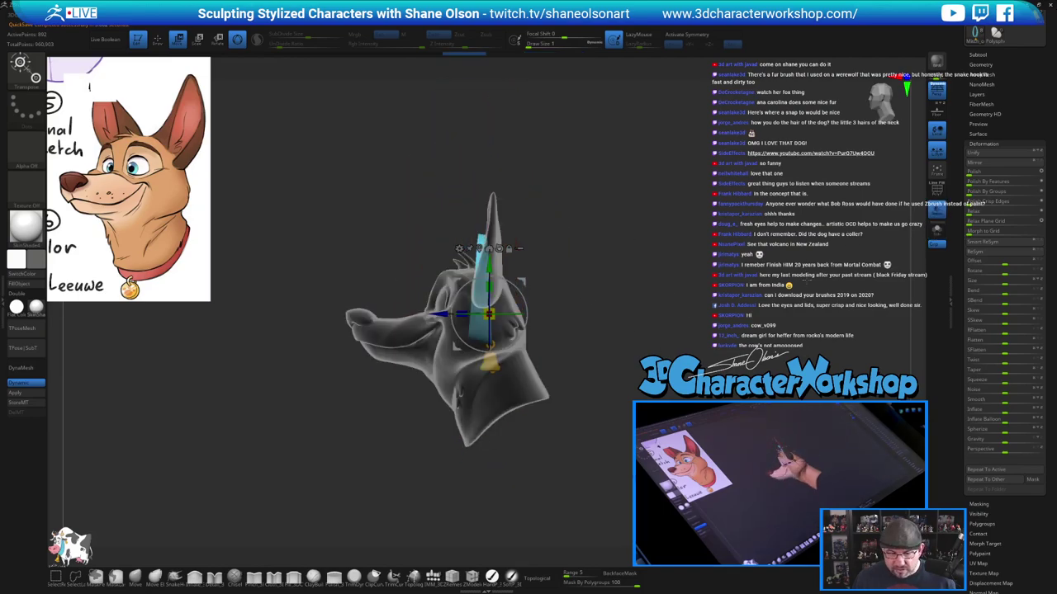
{"action": "left_click_drag", "start_coordinate": [523, 281], "coordinate": [525, 407]}
{"action": "left_click_drag", "start_coordinate": [631, 335], "coordinate": [563, 354]}
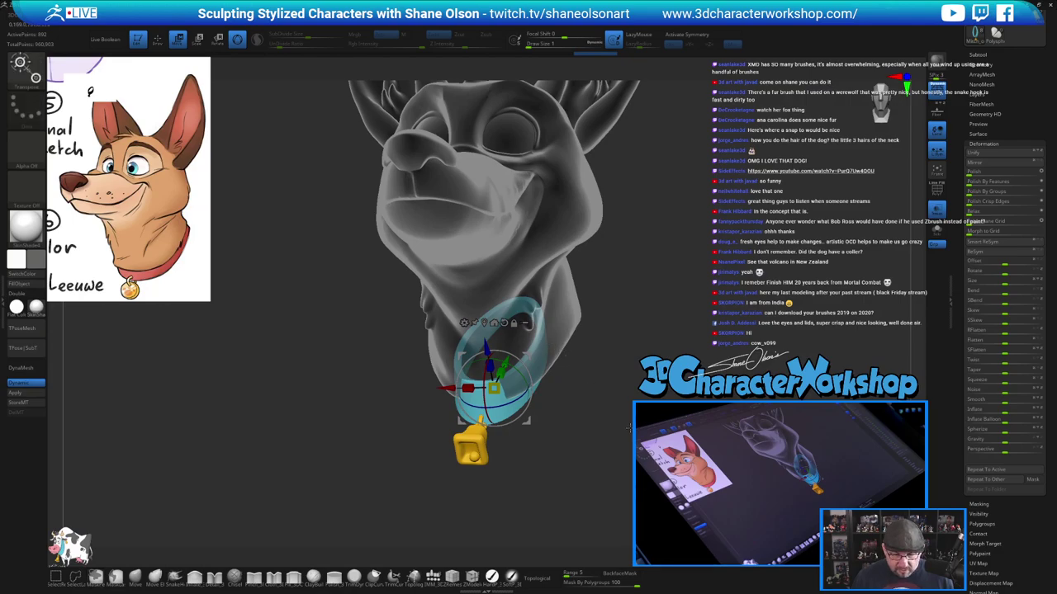
Show polygroups and regroup the collar-and-bell mesh so the whole collar band is a single group
{"action": "left_click_drag", "start_coordinate": [629, 428], "coordinate": [575, 446]}
{"action": "left_click", "coordinate": [446, 454], "text": "ctrl"}
{"action": "left_click", "coordinate": [524, 385], "text": "ctrl"}
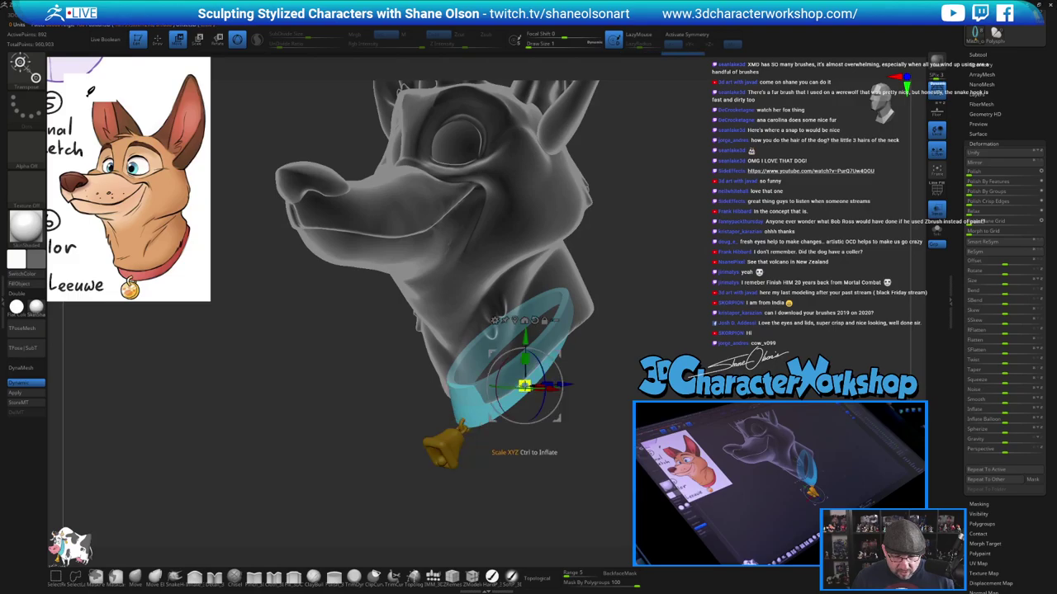
{"action": "key", "text": "shift+f"}
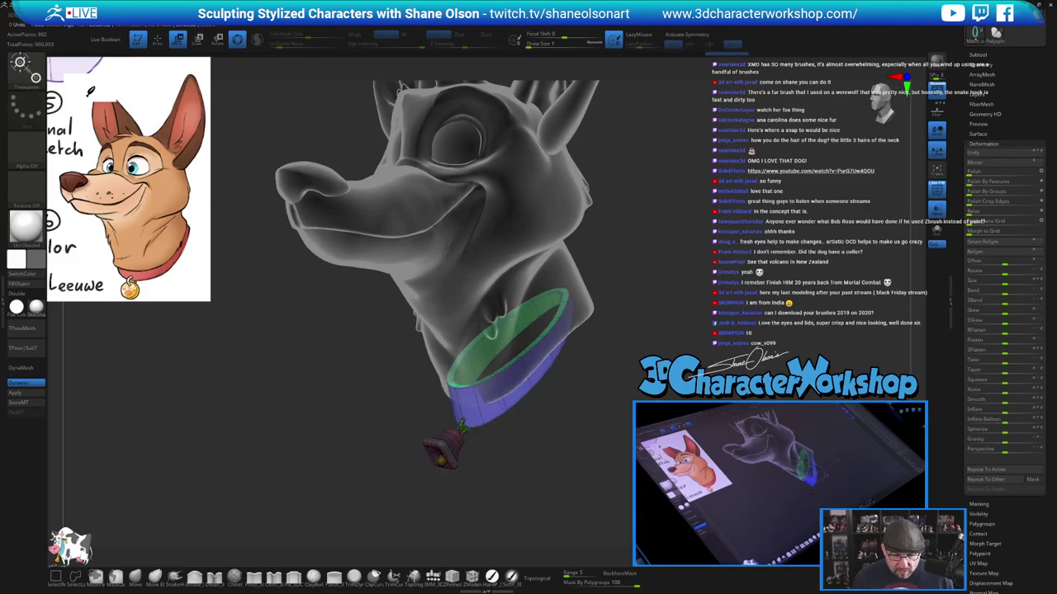
{"action": "left_click_drag", "start_coordinate": [629, 427], "coordinate": [566, 424], "text": "alt"}
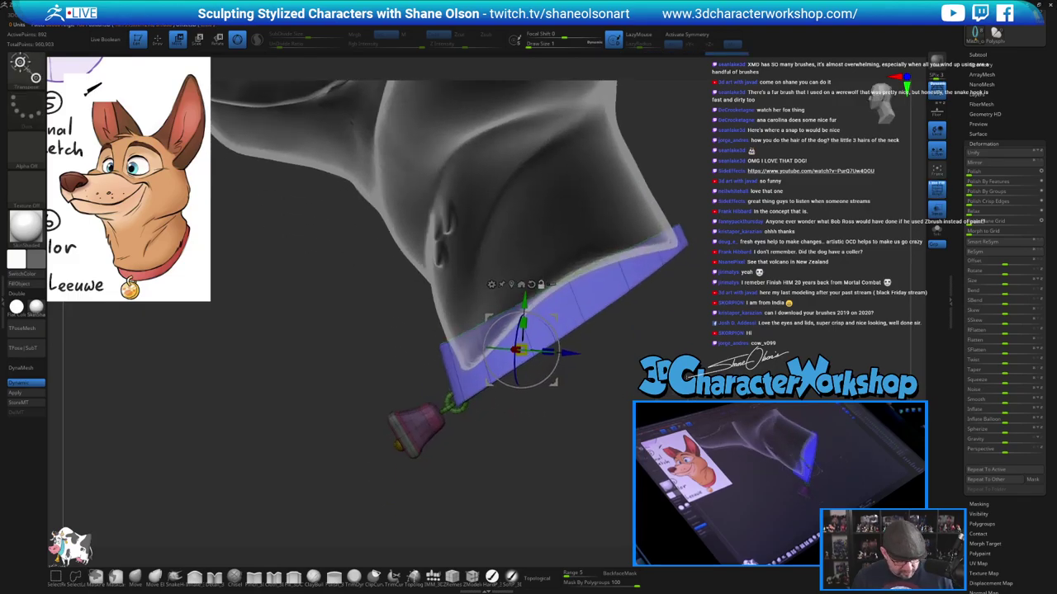
{"action": "key", "text": "3"}
{"action": "left_click", "coordinate": [672, 187]}
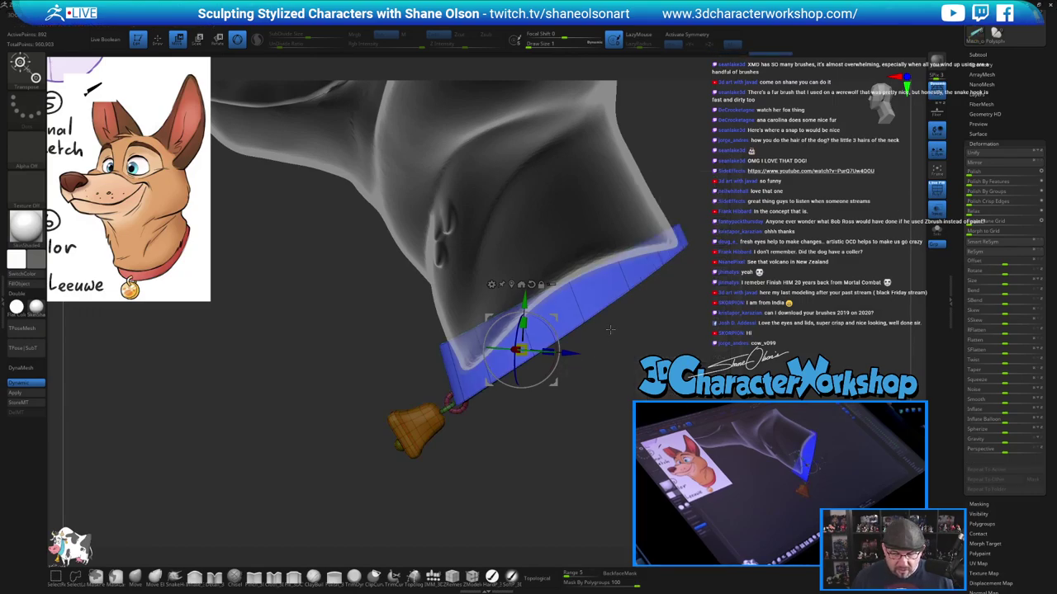
Clear the mask, mask everything except the collar band, and centre the gizmo on the band
{"action": "left_click_drag", "start_coordinate": [613, 340], "coordinate": [630, 359], "text": "ctrl"}
{"action": "left_click", "coordinate": [584, 305], "text": "ctrl"}
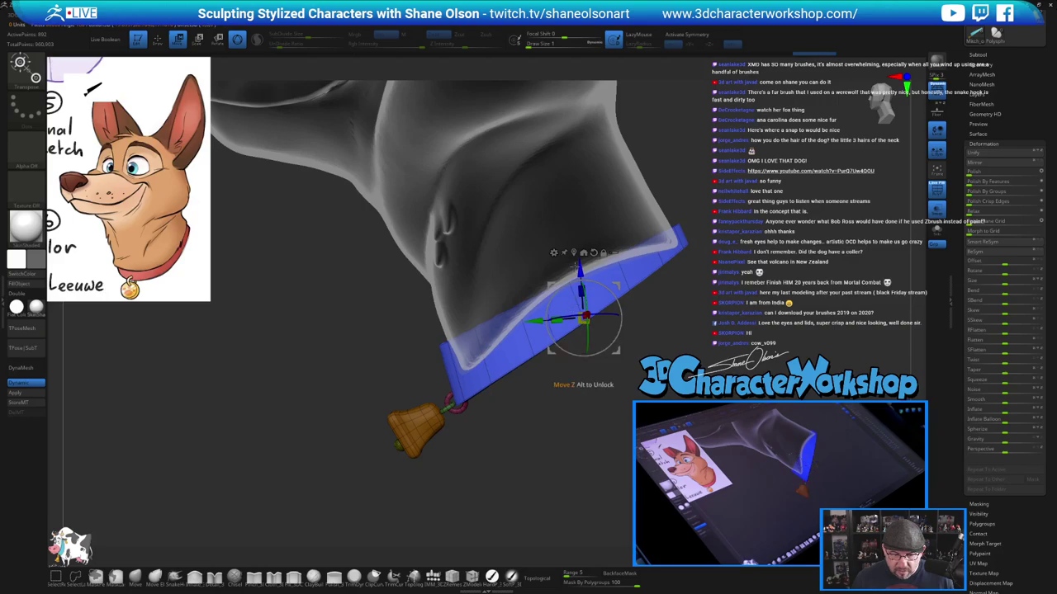
{"action": "left_click", "coordinate": [574, 253]}
Reset the gizmo's orientation from the front and widen the collar band sideways to the width of the neck
{"action": "left_click_drag", "start_coordinate": [528, 466], "coordinate": [661, 462]}
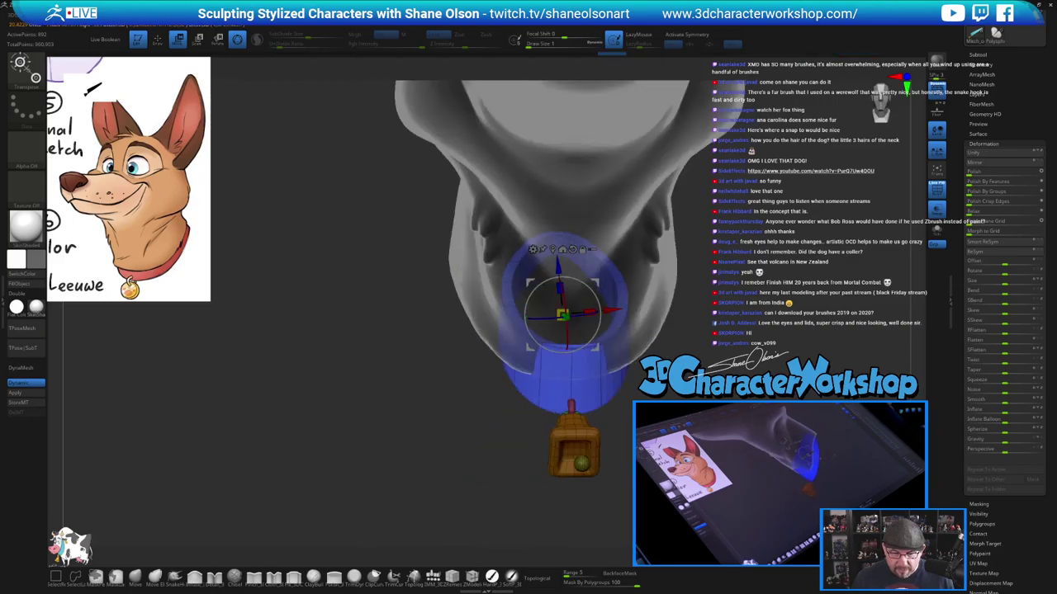
{"action": "left_click", "coordinate": [572, 249]}
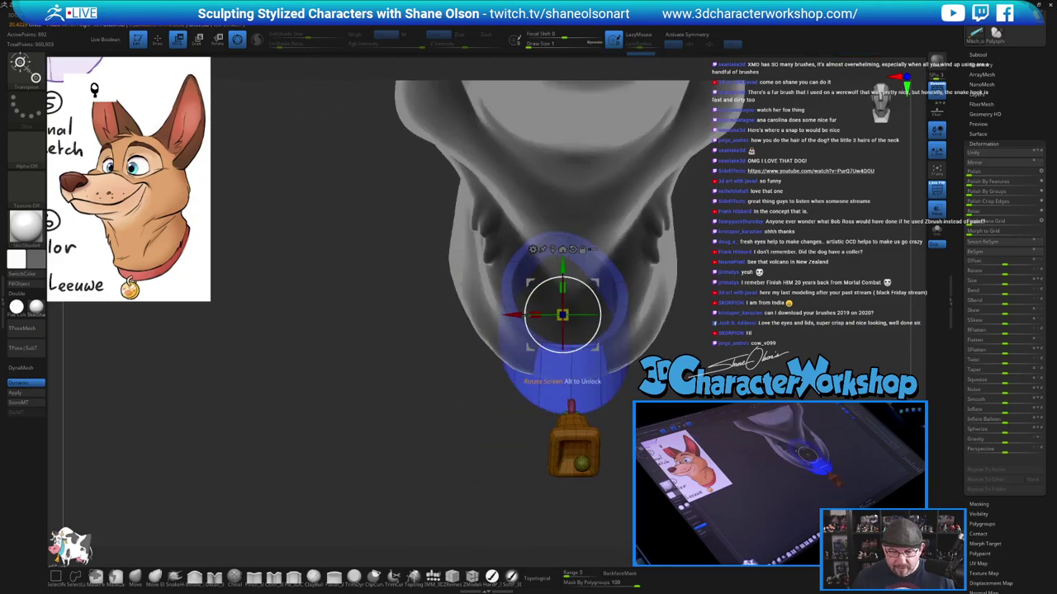
{"action": "left_click_drag", "start_coordinate": [535, 315], "coordinate": [444, 303]}
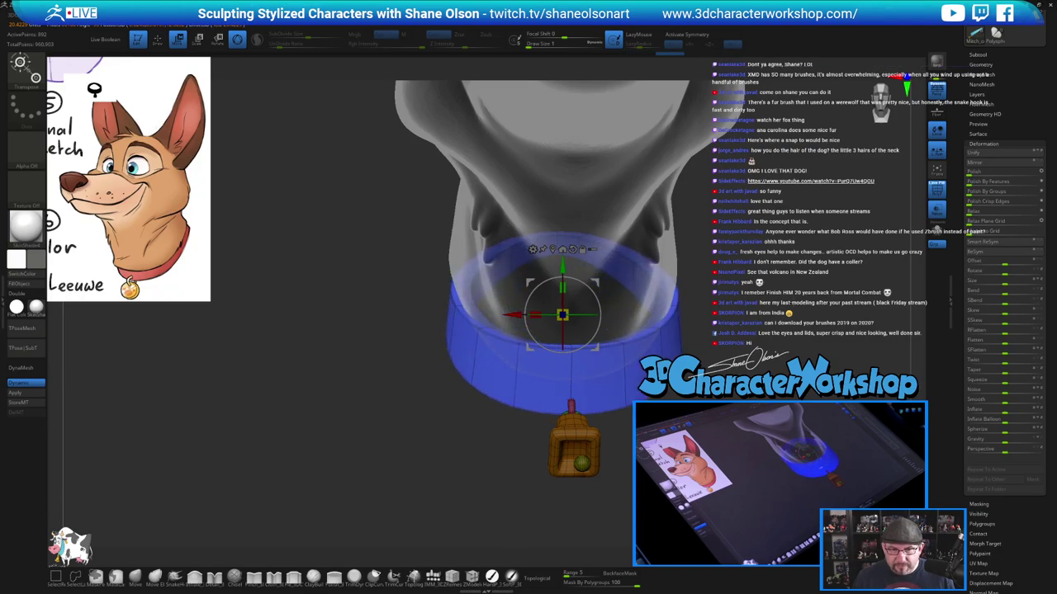
Fine-tune the collar band's sideways scale against the neck, checking it from the front and back
{"action": "left_click_drag", "start_coordinate": [396, 388], "coordinate": [239, 384]}
{"action": "left_click_drag", "start_coordinate": [719, 298], "coordinate": [716, 298], "text": "shift"}
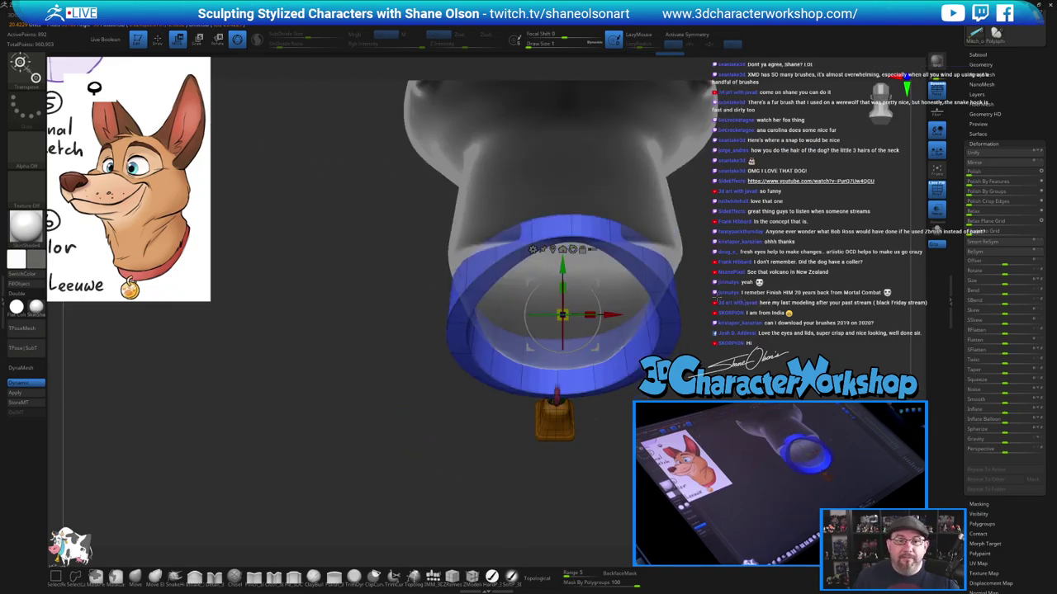
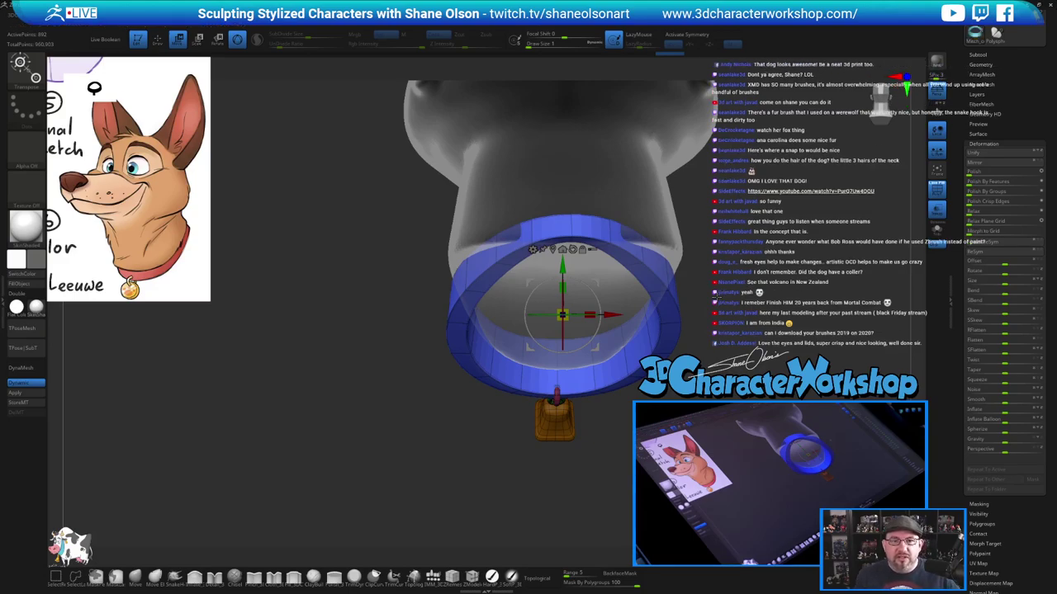
{"action": "left_click_drag", "start_coordinate": [364, 208], "coordinate": [378, 213]}
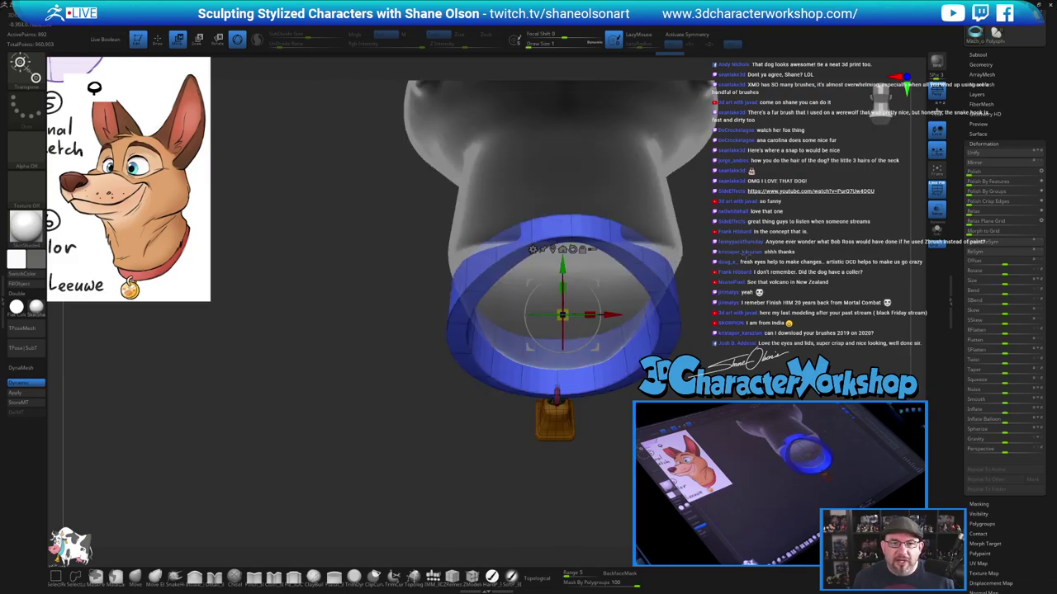
{"action": "left_click_drag", "start_coordinate": [745, 254], "coordinate": [730, 296]}
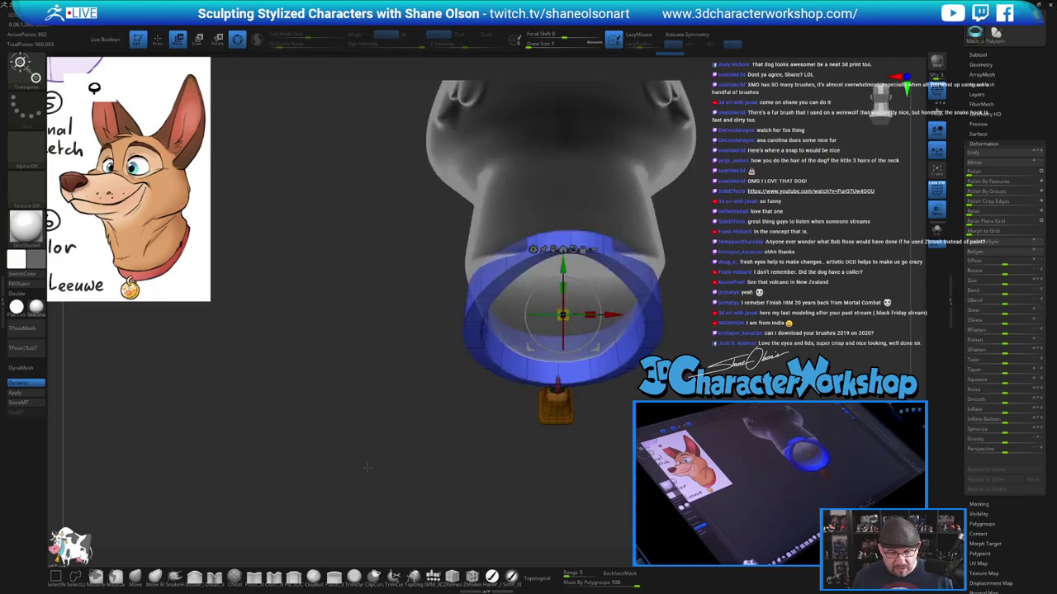
{"action": "left_click_drag", "start_coordinate": [380, 381], "coordinate": [514, 415]}
{"action": "left_click_drag", "start_coordinate": [536, 317], "coordinate": [532, 318]}
{"action": "left_click_drag", "start_coordinate": [496, 421], "coordinate": [367, 442]}
Select the Move Elastic brush, undo the trial stroke on the collar, and turn on X symmetry
{"action": "left_click_drag", "start_coordinate": [717, 310], "coordinate": [716, 252], "text": "shift"}
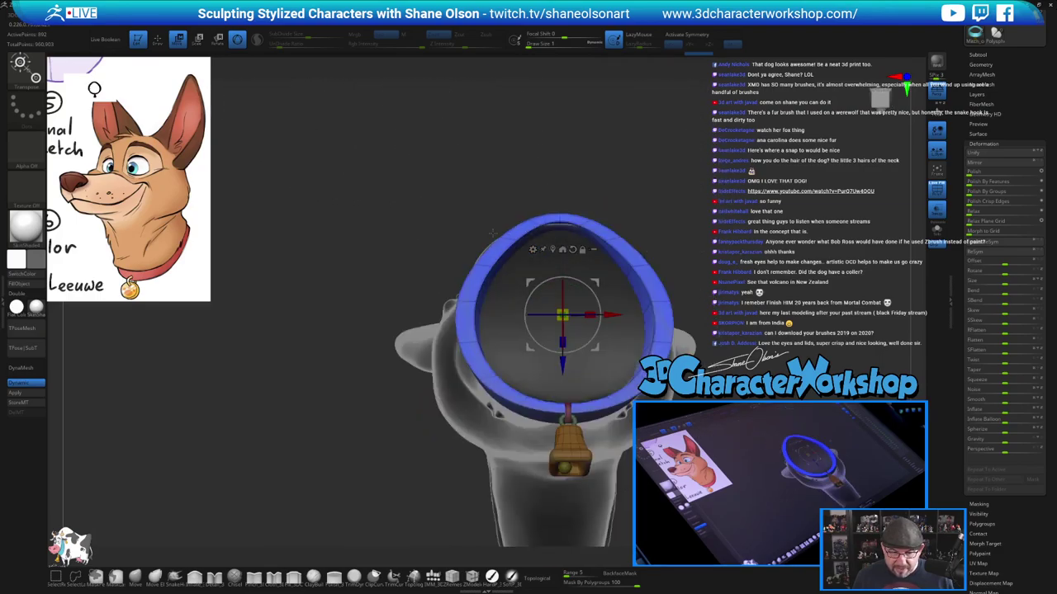
{"action": "left_click", "coordinate": [154, 577]}
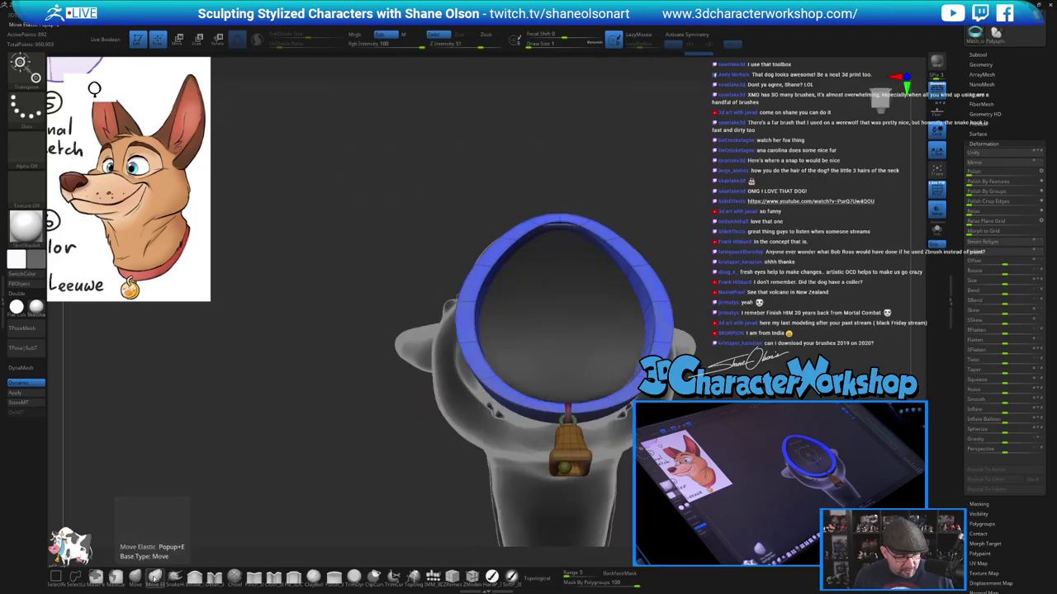
{"action": "key", "text": "s"}
{"action": "left_click_drag", "start_coordinate": [303, 357], "coordinate": [322, 357]}
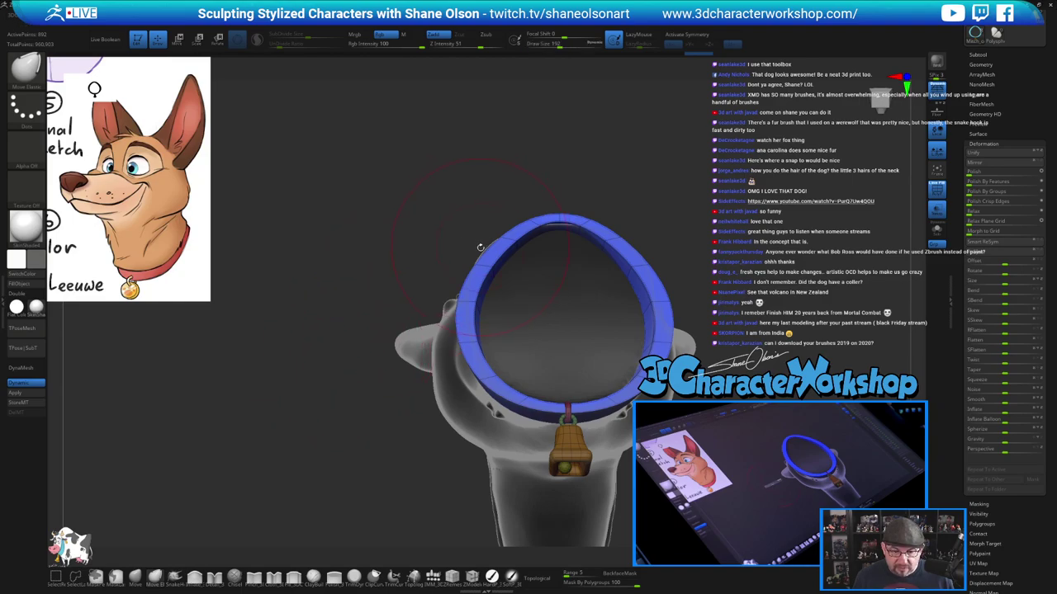
{"action": "mouse_move", "coordinate": [463, 177]}
{"action": "left_mouse_down"}
{"action": "mouse_move", "coordinate": [466, 241]}
{"action": "mouse_move", "coordinate": [492, 241]}
{"action": "mouse_move", "coordinate": [466, 240]}
{"action": "left_mouse_up"}
{"action": "key", "text": "s"}
{"action": "key", "text": "ctrl+z"}
{"action": "key", "text": "x"}
Reshape the collar band symmetrically around the neck opening, nudging its back edge inward and its sides outward
{"action": "key", "text": "s"}
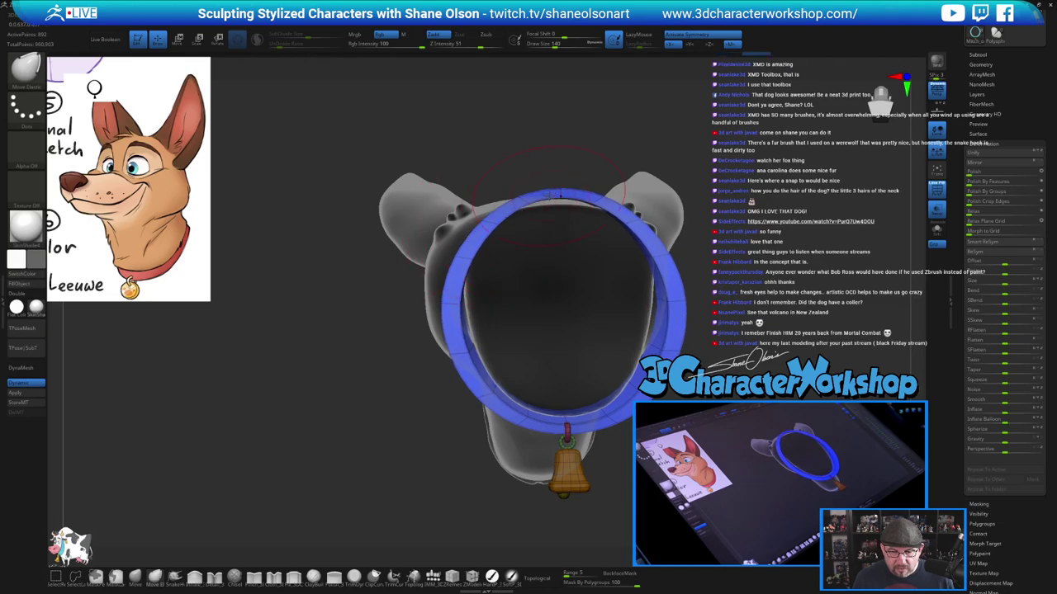
{"action": "left_click_drag", "start_coordinate": [554, 193], "coordinate": [554, 198]}
{"action": "key", "text": "s"}
{"action": "left_click_drag", "start_coordinate": [497, 223], "coordinate": [483, 223]}
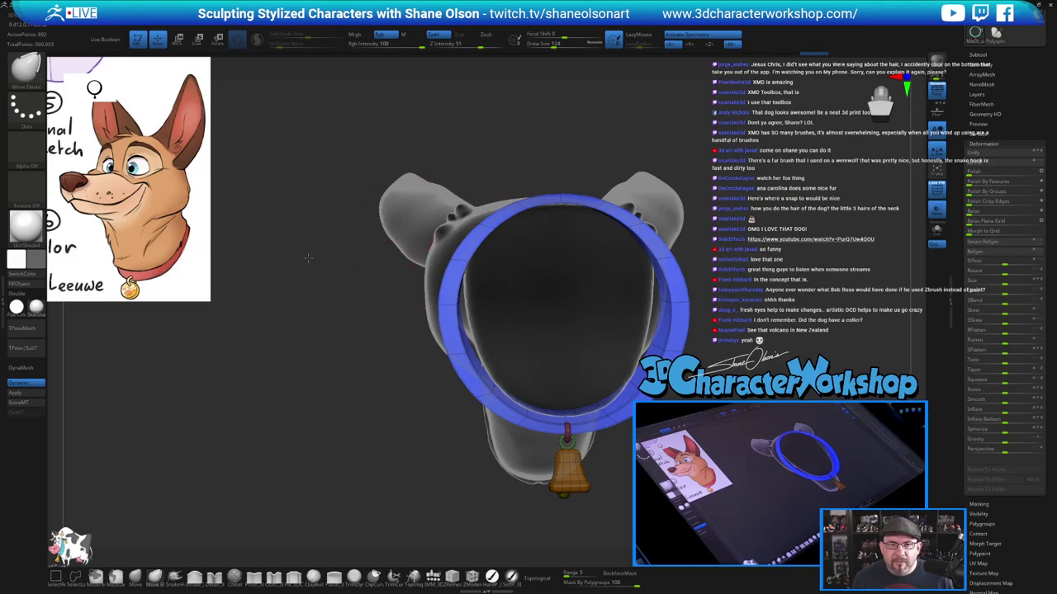
Adjust the collar band's curve in side view using the Move Elastic brush at draw size 268
{"action": "left_click_drag", "start_coordinate": [308, 259], "coordinate": [326, 227]}
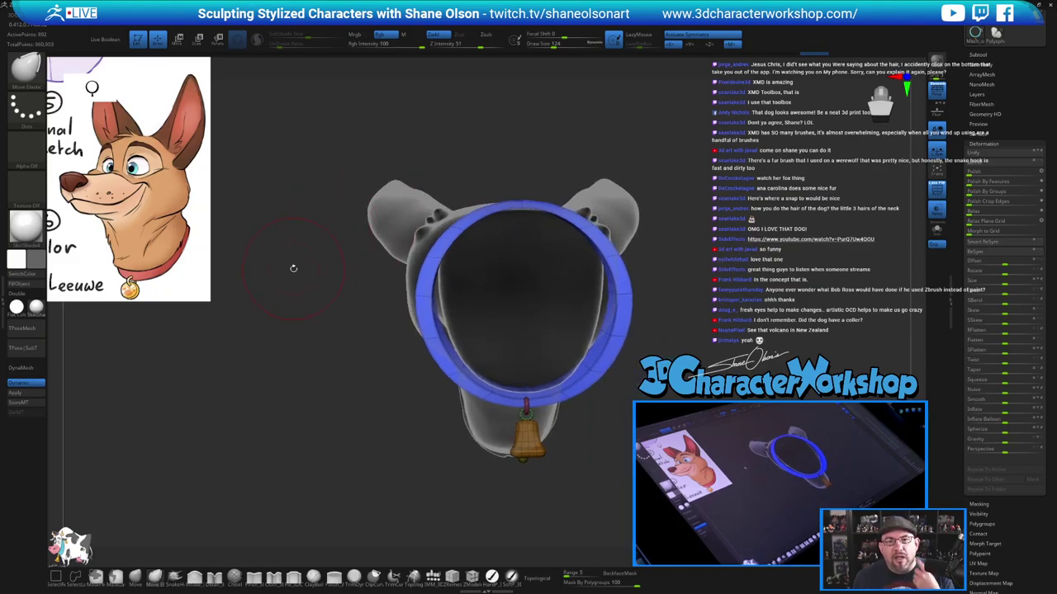
{"action": "left_click_drag", "start_coordinate": [300, 310], "coordinate": [329, 340], "text": "alt"}
{"action": "mouse_move", "coordinate": [525, 228]}
{"action": "left_mouse_down", "text": "alt"}
{"action": "mouse_move", "coordinate": [496, 240]}
{"action": "mouse_move", "coordinate": [618, 212]}
{"action": "mouse_move", "coordinate": [593, 195]}
{"action": "mouse_move", "coordinate": [638, 204]}
{"action": "mouse_move", "coordinate": [697, 322]}
{"action": "mouse_move", "coordinate": [687, 250]}
{"action": "mouse_move", "coordinate": [682, 295]}
{"action": "mouse_move", "coordinate": [650, 296]}
{"action": "left_mouse_up", "text": "alt"}
{"action": "key", "text": "s"}
{"action": "mouse_move", "coordinate": [591, 281]}
{"action": "left_mouse_down"}
{"action": "mouse_move", "coordinate": [590, 307]}
{"action": "mouse_move", "coordinate": [541, 310]}
{"action": "mouse_move", "coordinate": [586, 288]}
{"action": "left_mouse_up"}
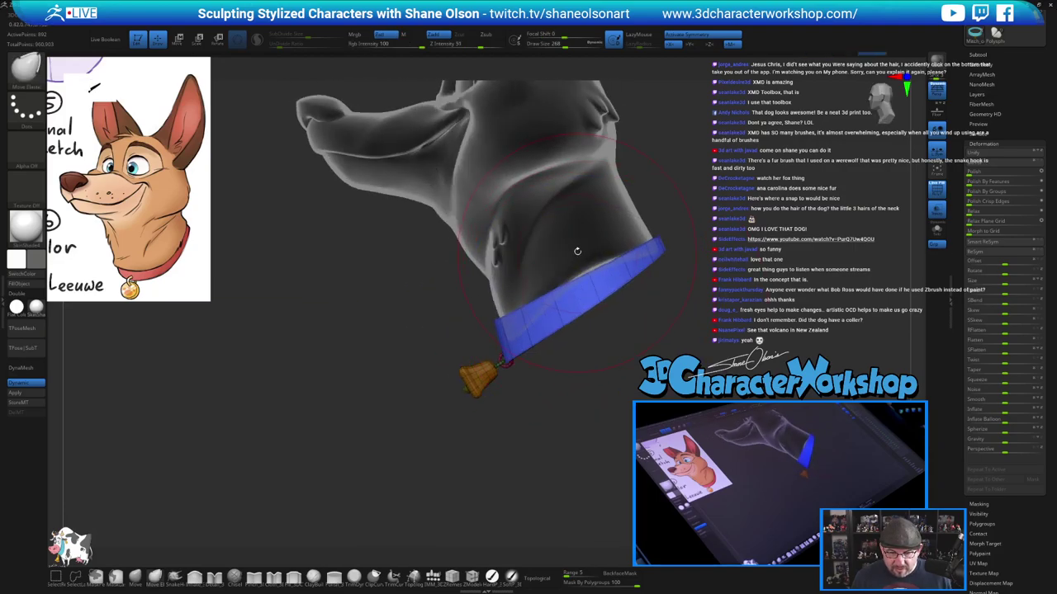
Make the dog's head the active subtool and try pulling the neck's lower edge down into the collar
{"action": "left_click", "coordinate": [573, 257], "text": "alt"}
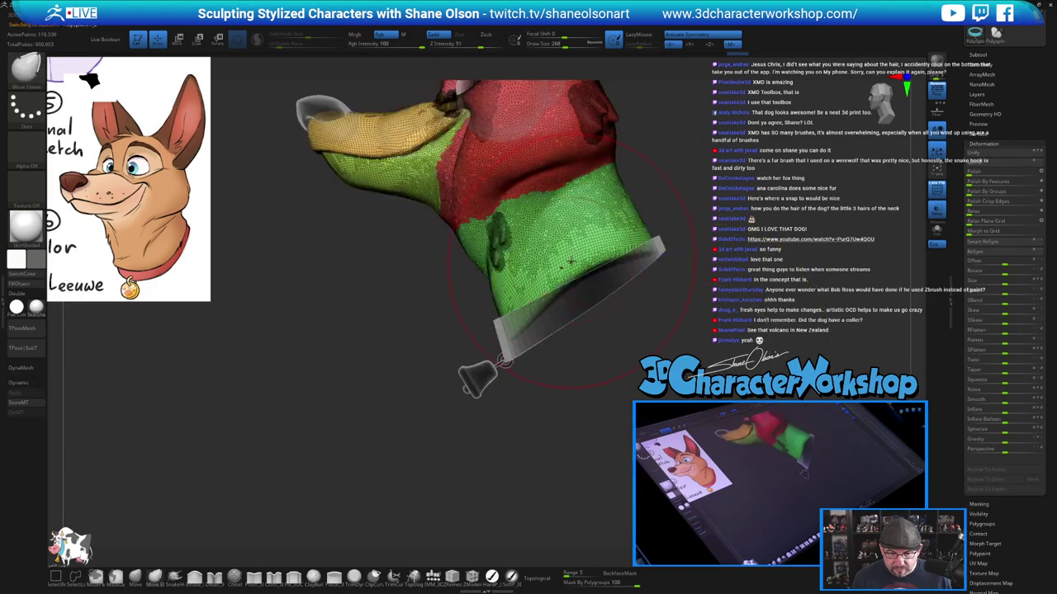
{"action": "key", "text": "s"}
{"action": "left_click_drag", "start_coordinate": [571, 262], "coordinate": [575, 268]}
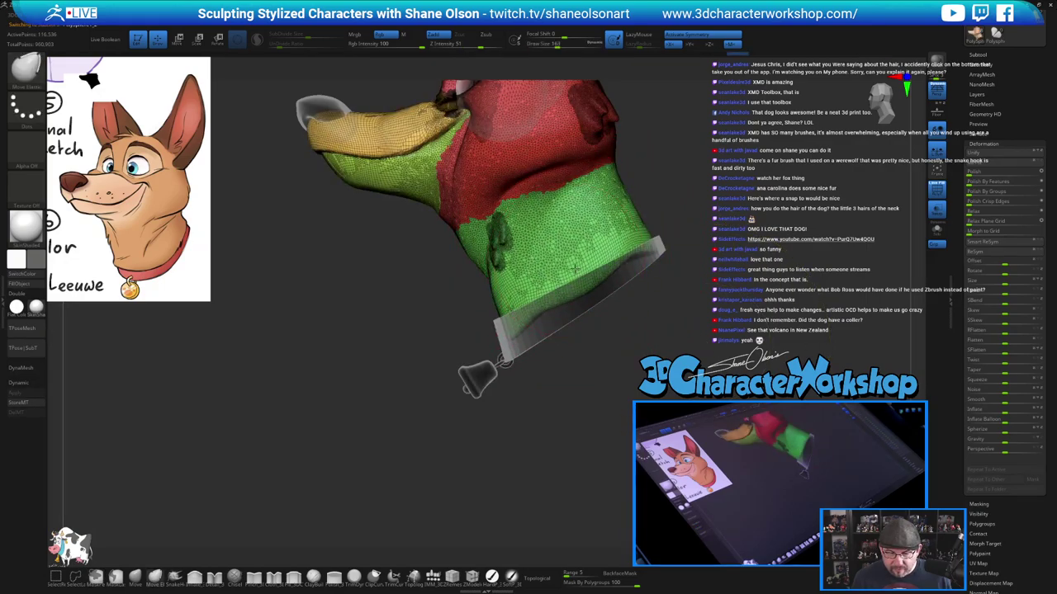
{"action": "key", "text": "ctrl+z"}
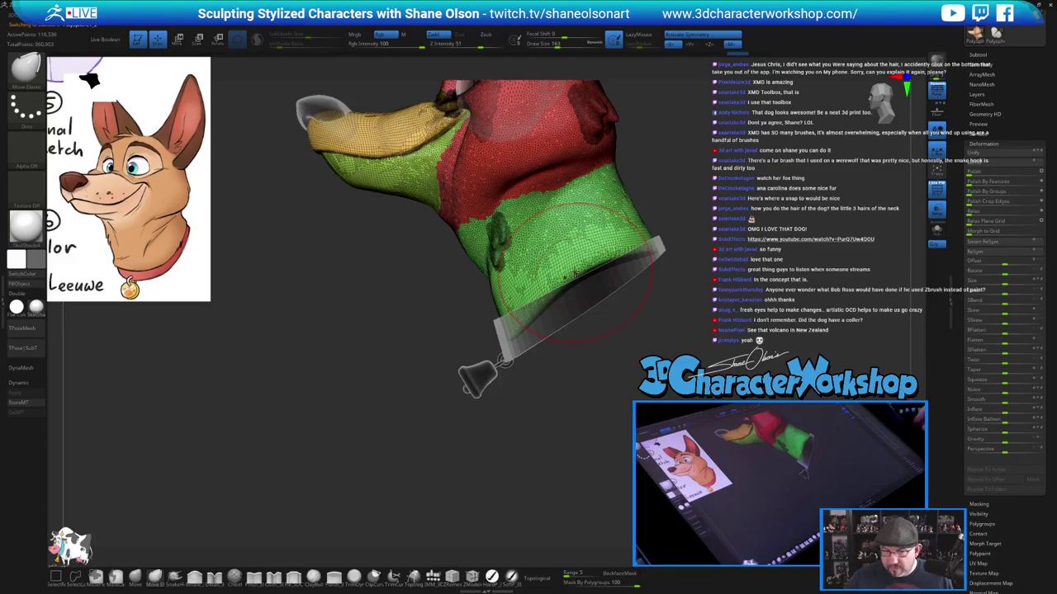
Pull the neck's lower edge down inside the collar at draw size 197 and make the collar subtool active again
{"action": "key", "text": "s"}
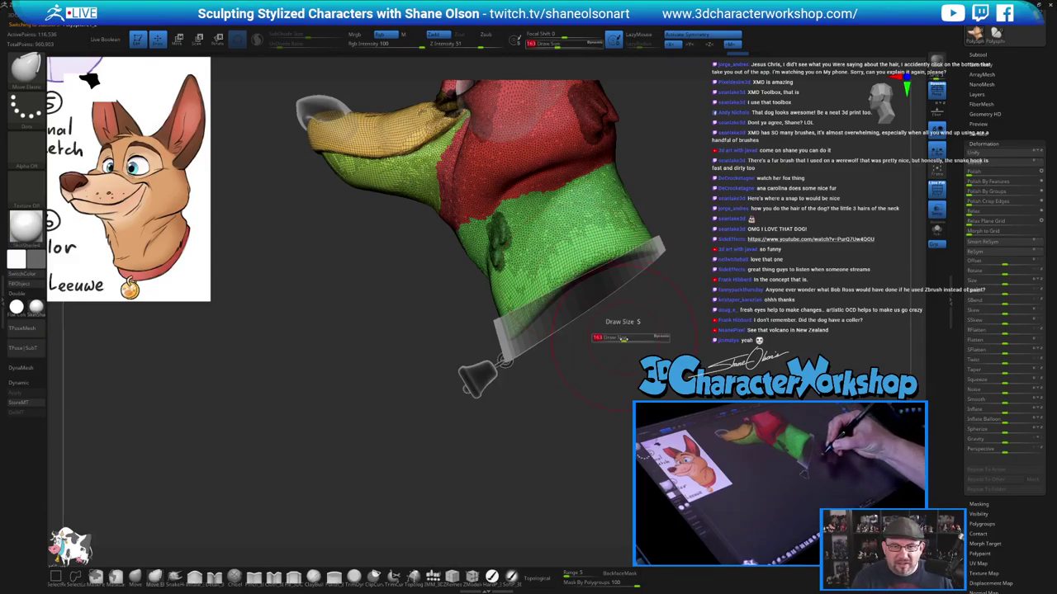
{"action": "left_click_drag", "start_coordinate": [622, 338], "coordinate": [626, 338]}
{"action": "left_click_drag", "start_coordinate": [559, 268], "coordinate": [566, 281]}
{"action": "left_click_drag", "start_coordinate": [593, 248], "coordinate": [602, 263]}
{"action": "mouse_move", "coordinate": [629, 372]}
{"action": "left_mouse_down"}
{"action": "mouse_move", "coordinate": [702, 372]}
{"action": "mouse_move", "coordinate": [640, 384]}
{"action": "left_mouse_up"}
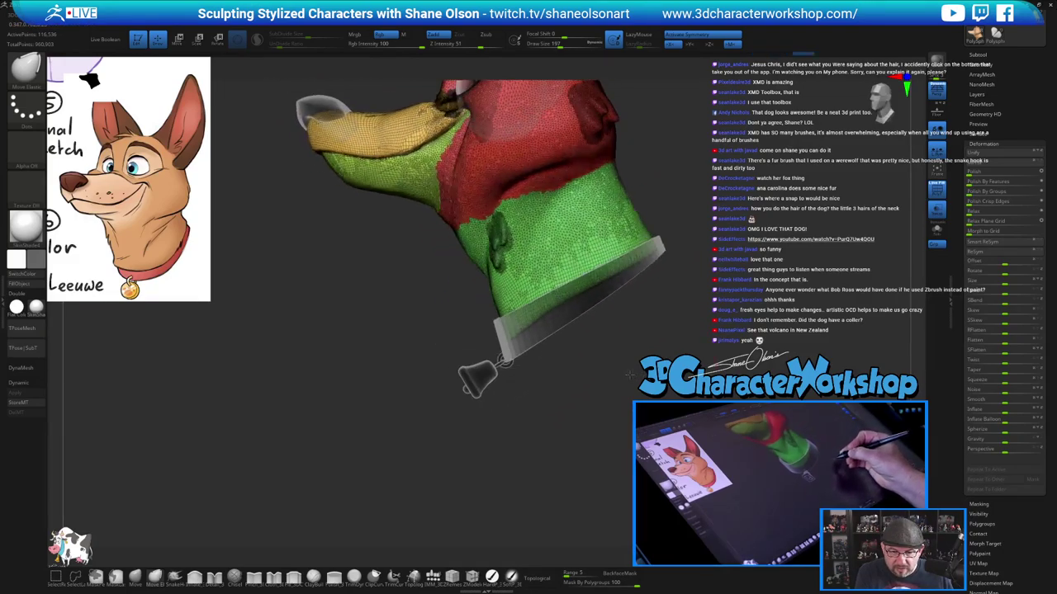
{"action": "left_click", "coordinate": [587, 291], "text": "alt"}
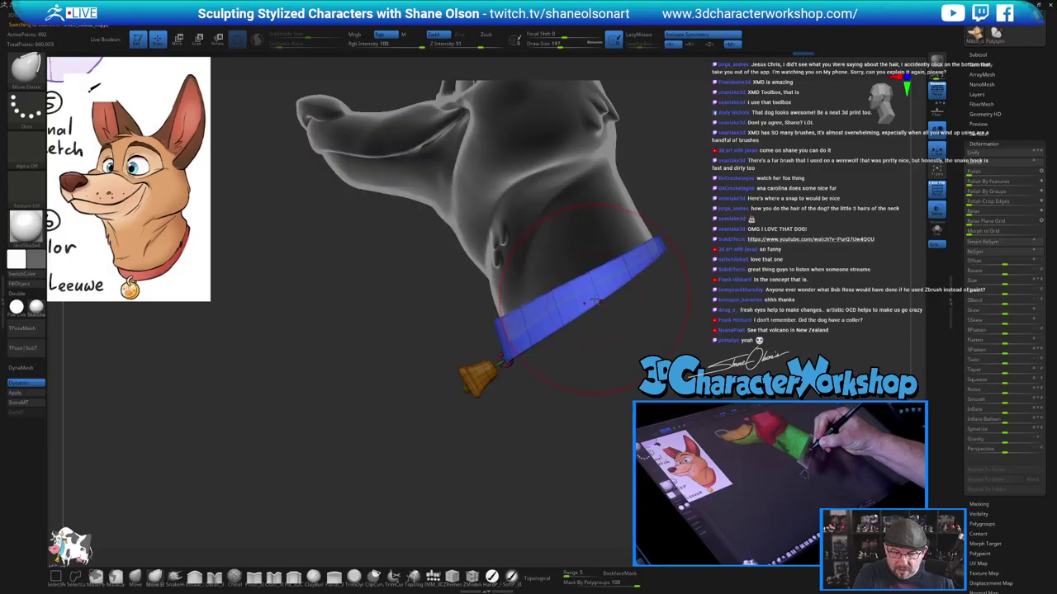
Mask along the collar band with MaskLasso, place the gizmo at its front end above the bell, and adjust the band's fit on the neck
{"action": "mouse_move", "coordinate": [459, 298]}
{"action": "left_mouse_down", "text": "ctrl"}
{"action": "mouse_move", "coordinate": [571, 309]}
{"action": "mouse_move", "coordinate": [620, 267]}
{"action": "left_mouse_up", "text": "ctrl"}
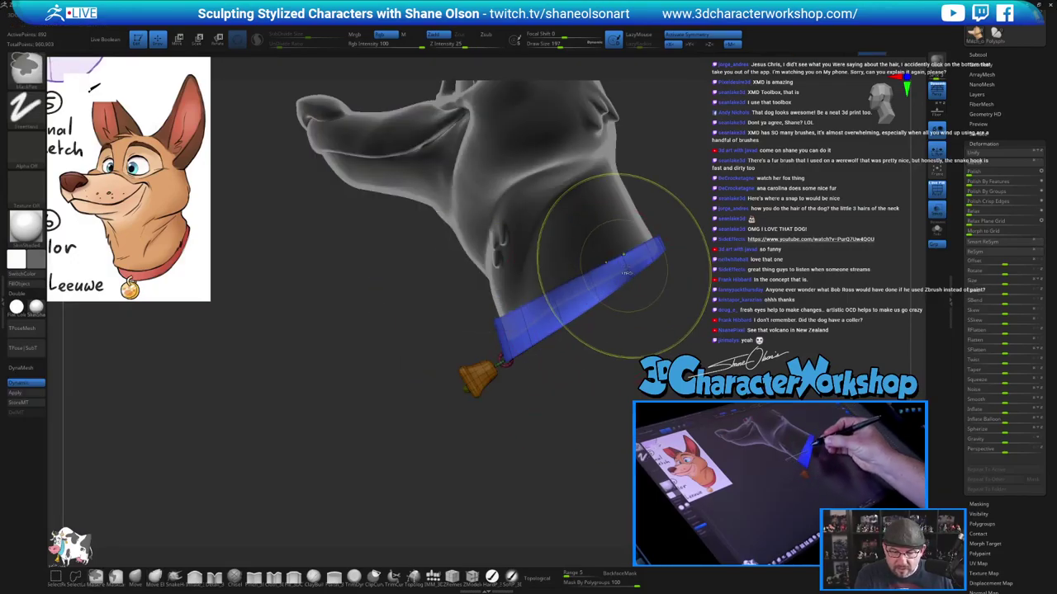
{"action": "left_click", "coordinate": [116, 581]}
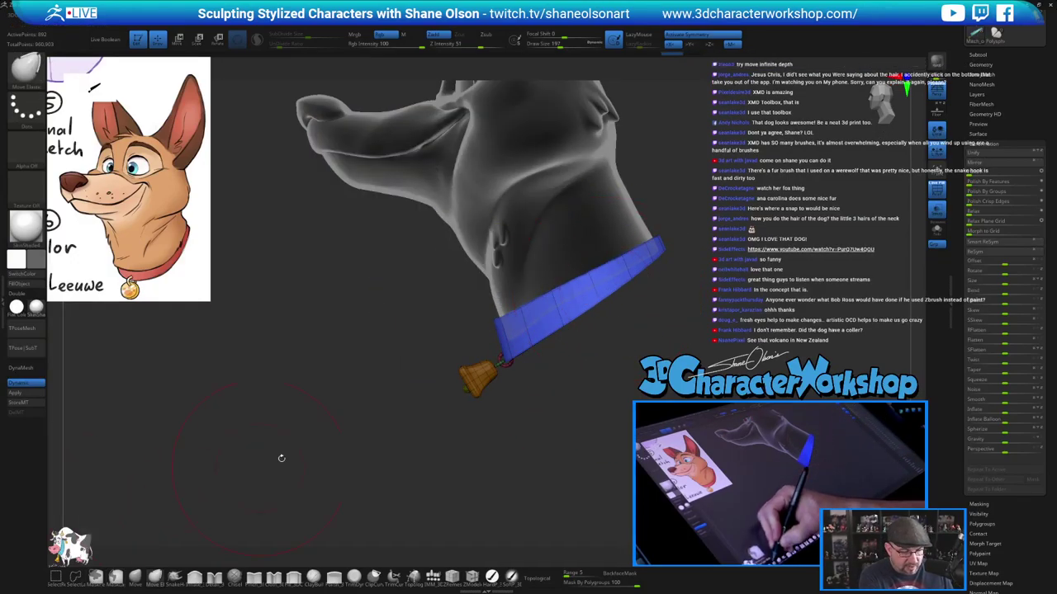
{"action": "mouse_move", "coordinate": [464, 294]}
{"action": "left_mouse_down", "text": "ctrl"}
{"action": "mouse_move", "coordinate": [549, 301]}
{"action": "mouse_move", "coordinate": [687, 220]}
{"action": "mouse_move", "coordinate": [694, 185]}
{"action": "left_mouse_up", "text": "ctrl"}
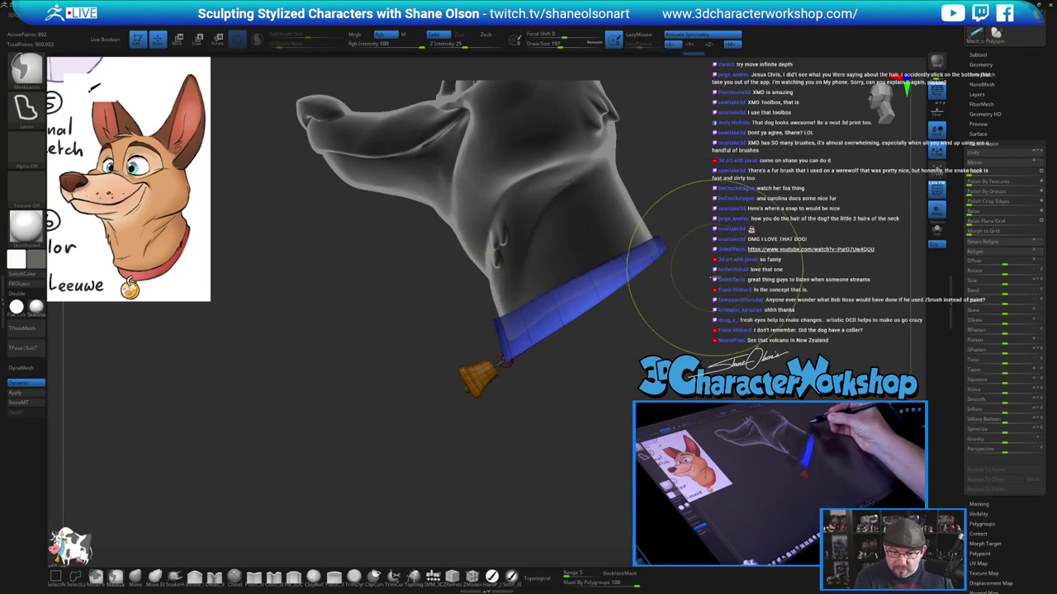
{"action": "key", "text": "w"}
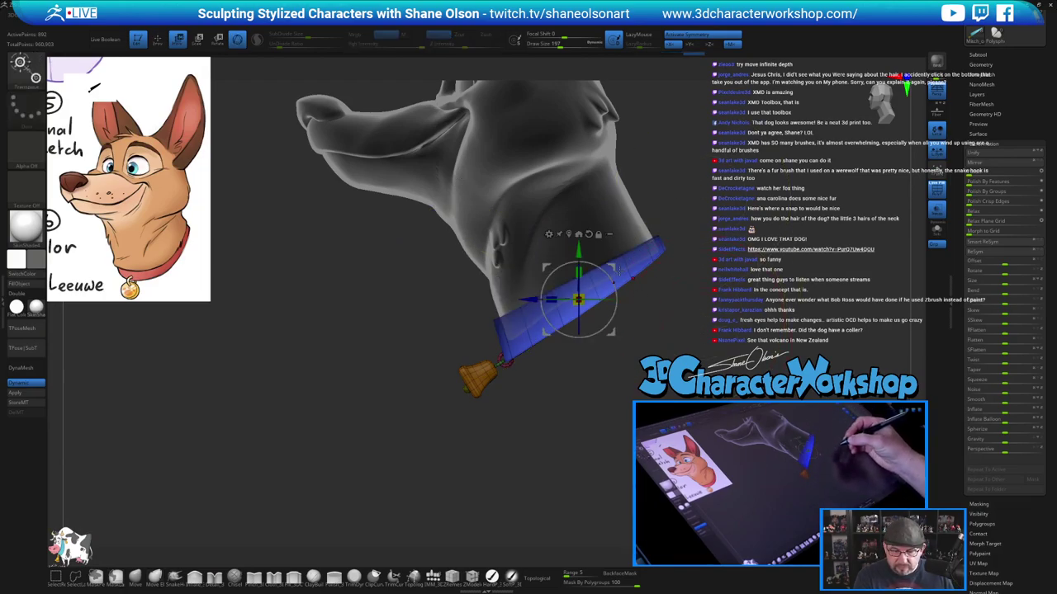
{"action": "left_click_drag", "start_coordinate": [607, 269], "coordinate": [542, 314], "text": "alt"}
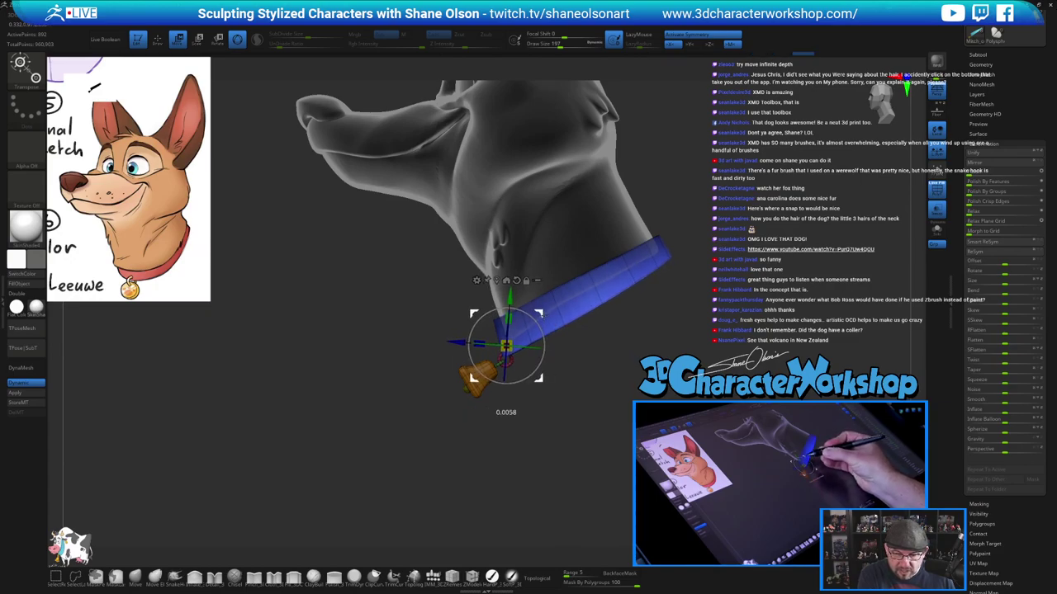
{"action": "mouse_move", "coordinate": [702, 368]}
{"action": "left_mouse_down"}
{"action": "mouse_move", "coordinate": [590, 363]}
{"action": "mouse_move", "coordinate": [586, 350]}
{"action": "mouse_move", "coordinate": [631, 393]}
{"action": "mouse_move", "coordinate": [648, 371]}
{"action": "mouse_move", "coordinate": [735, 372]}
{"action": "mouse_move", "coordinate": [590, 370]}
{"action": "left_mouse_up"}
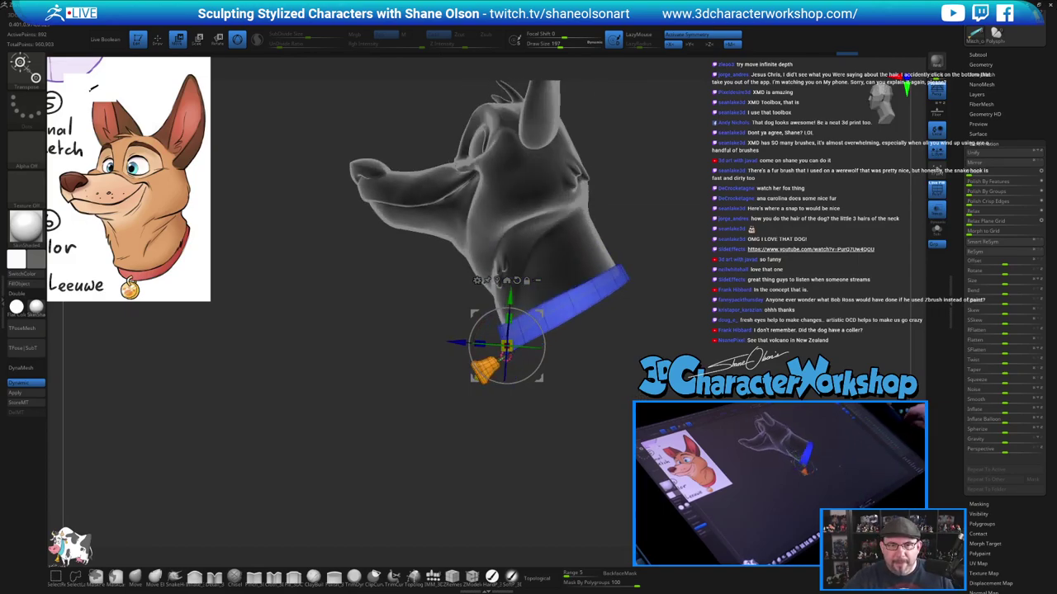
{"action": "left_click_drag", "start_coordinate": [575, 399], "coordinate": [589, 465], "text": "alt"}
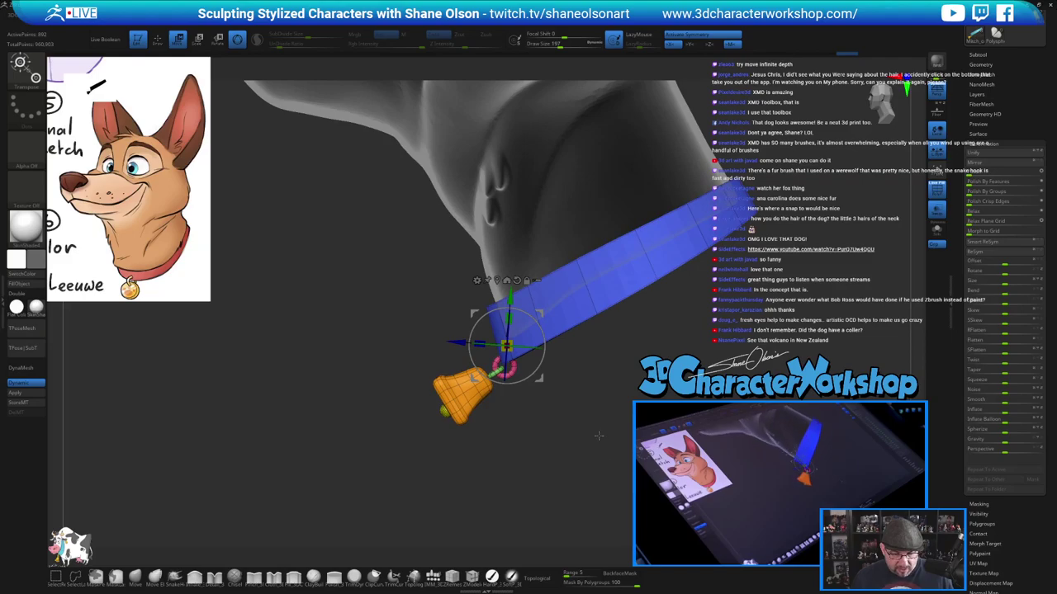
Hide the orange bell and its yellow clapper on the collar subtool and delete the hidden geometry
{"action": "key", "text": "q"}
{"action": "key", "text": "s"}
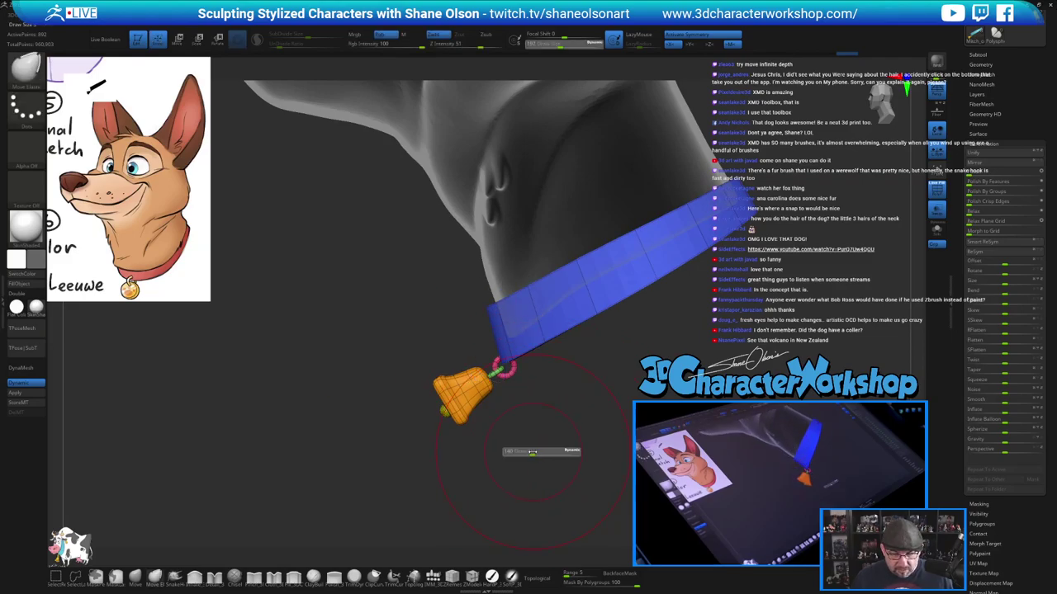
{"action": "left_click_drag", "start_coordinate": [532, 452], "coordinate": [530, 452]}
{"action": "left_click", "coordinate": [463, 393], "text": "ctrl+shift"}
{"action": "left_click", "coordinate": [462, 392], "text": "ctrl+shift"}
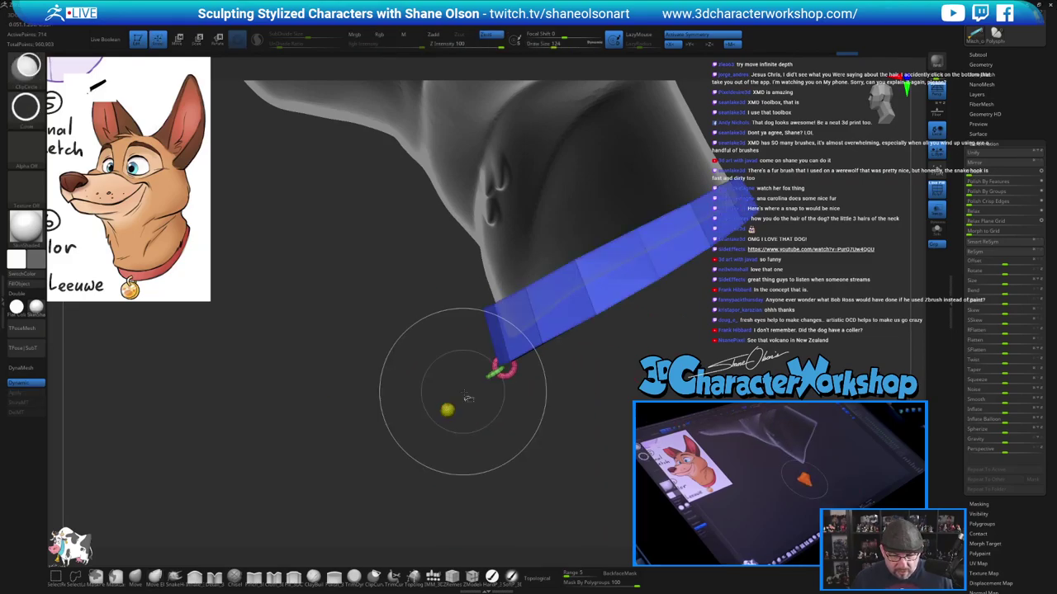
{"action": "left_click", "coordinate": [445, 412], "text": "ctrl+shift"}
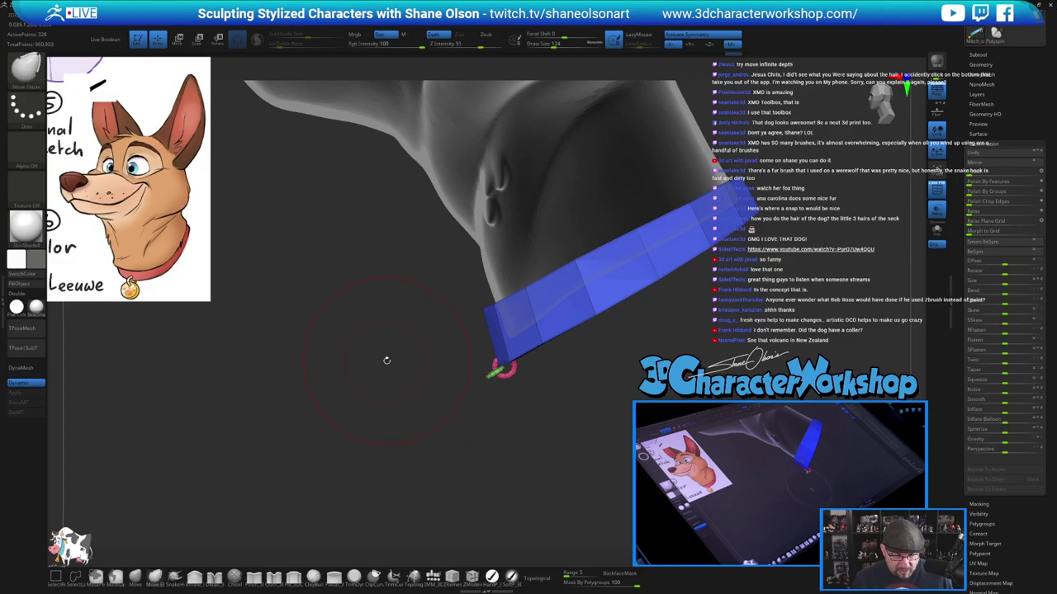
{"action": "key", "text": "space"}
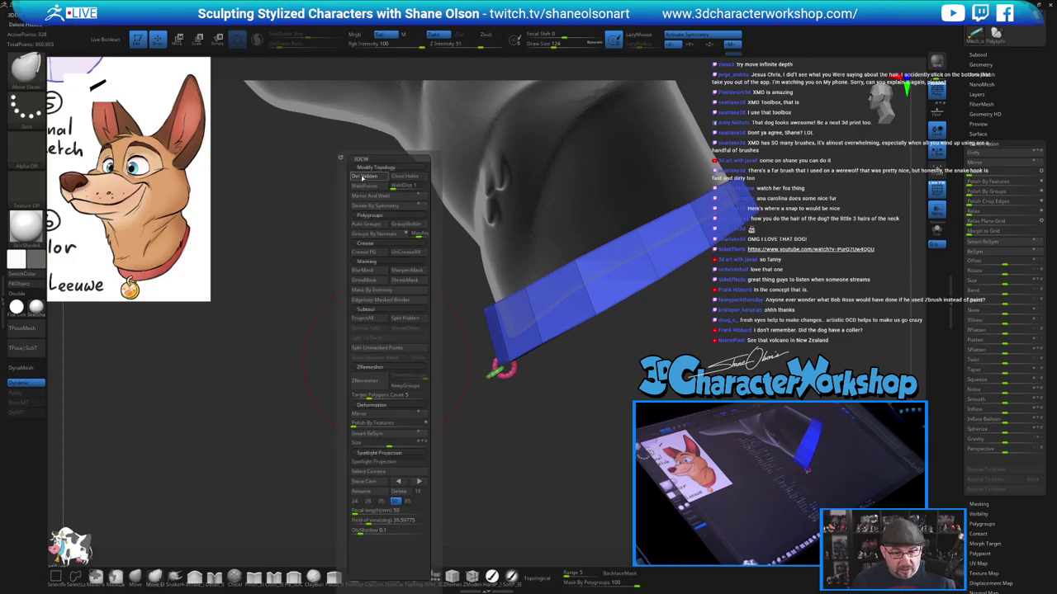
{"action": "left_click", "coordinate": [362, 177]}
Hide the green connecting link below the collar and delete it, keeping only the band and the ring
{"action": "left_click_drag", "start_coordinate": [533, 401], "coordinate": [462, 446], "text": "alt"}
{"action": "left_click_drag", "start_coordinate": [370, 441], "coordinate": [380, 334], "text": "alt"}
{"action": "key", "text": "s"}
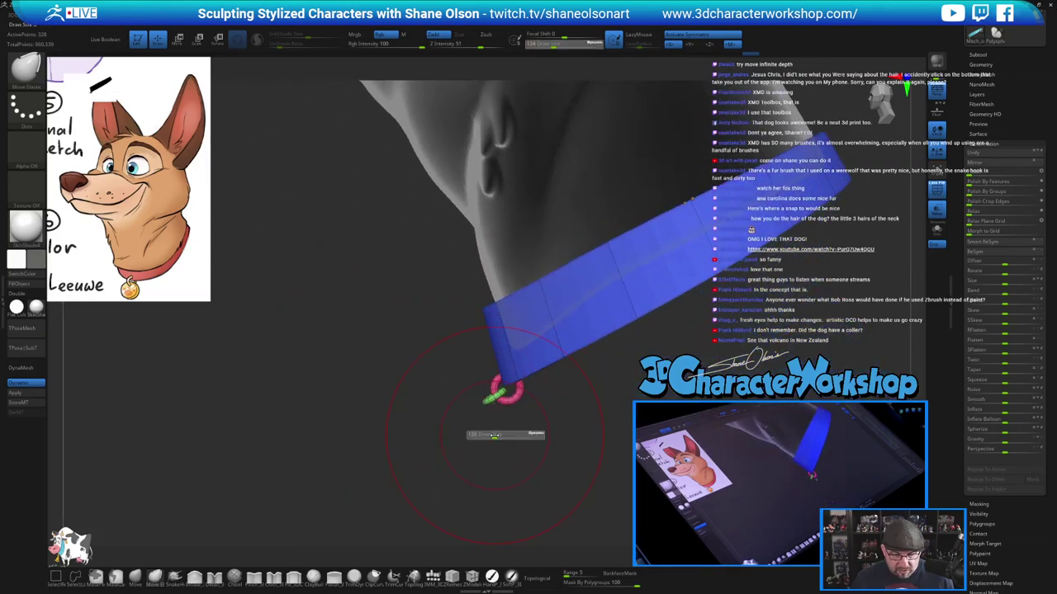
{"action": "left_click", "coordinate": [497, 434]}
{"action": "left_click", "coordinate": [487, 405], "text": "ctrl+shift"}
{"action": "left_click", "coordinate": [487, 404], "text": "ctrl+shift"}
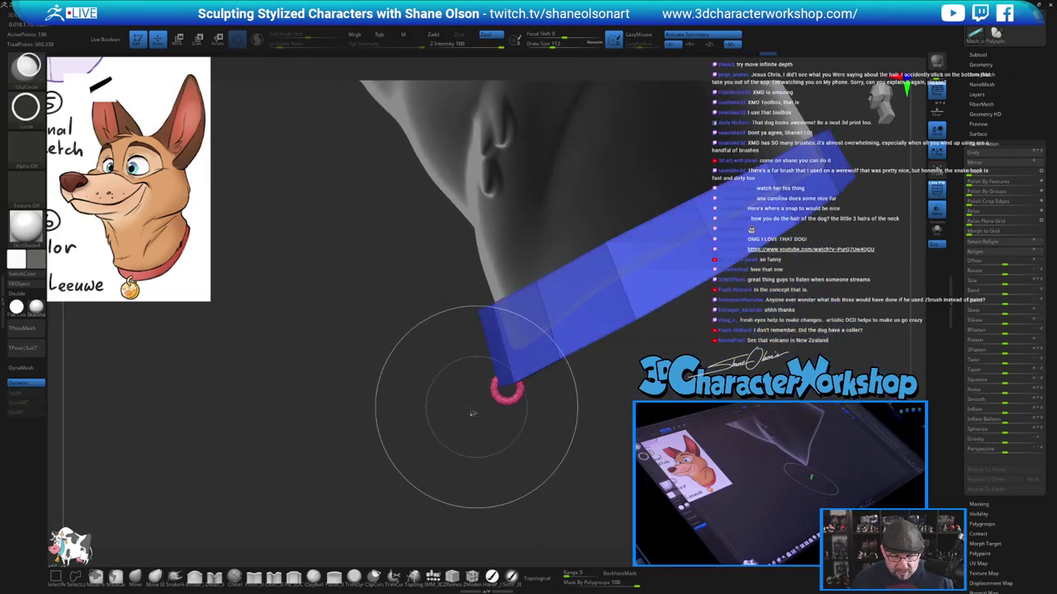
{"action": "key", "text": "space"}
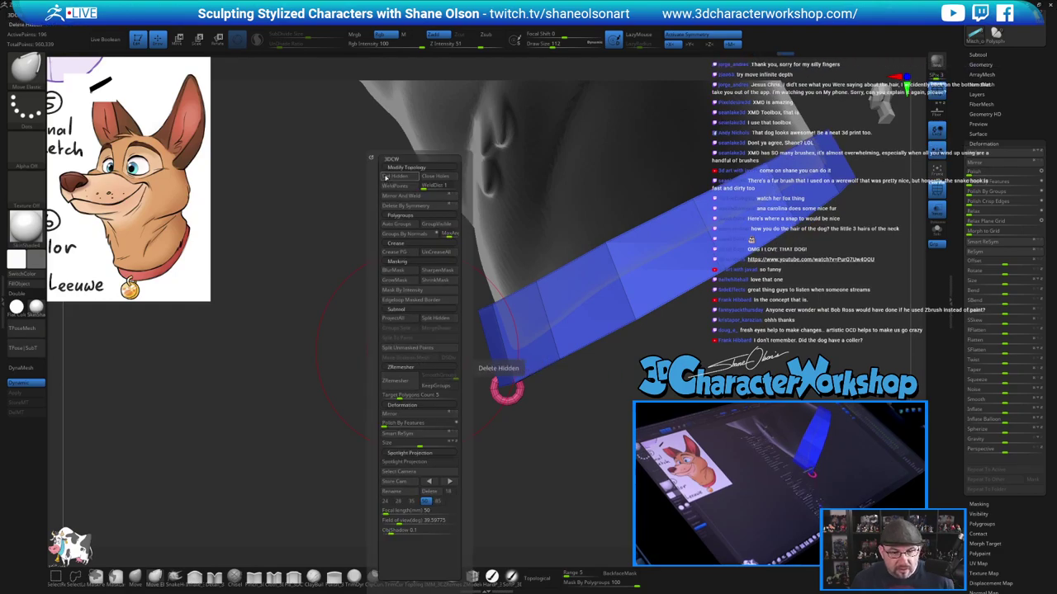
{"action": "left_click", "coordinate": [389, 177]}
Insert an IMM Cylinder on the front centre of the collar band at draw size 56
{"action": "left_click_drag", "start_coordinate": [681, 415], "coordinate": [751, 409]}
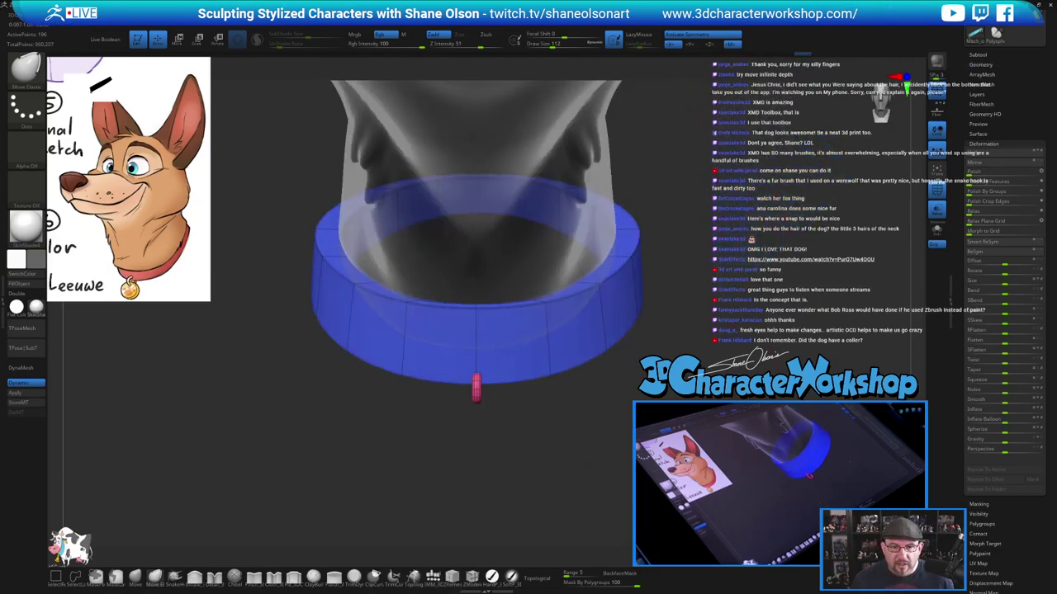
{"action": "key", "text": "s"}
{"action": "left_click", "coordinate": [693, 406]}
{"action": "left_click_drag", "start_coordinate": [648, 405], "coordinate": [707, 387], "text": "alt"}
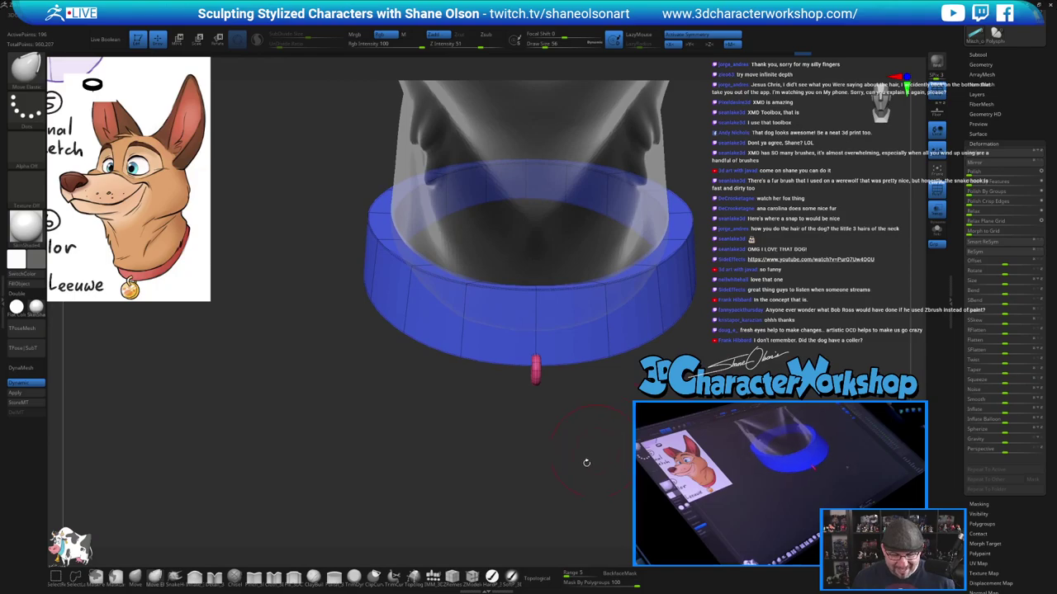
{"action": "left_click", "coordinate": [435, 577]}
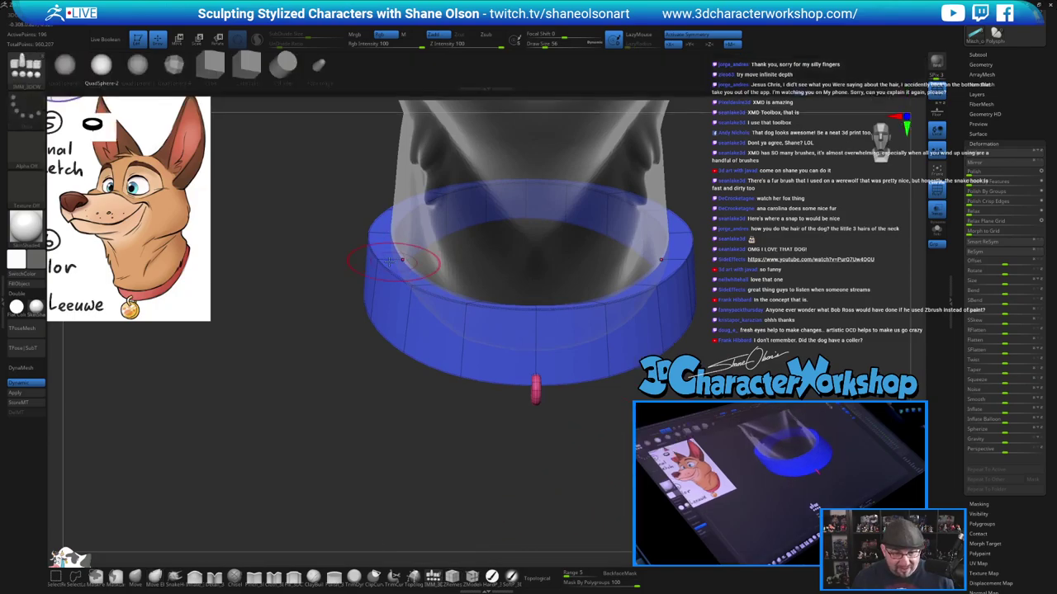
{"action": "left_click", "coordinate": [284, 65]}
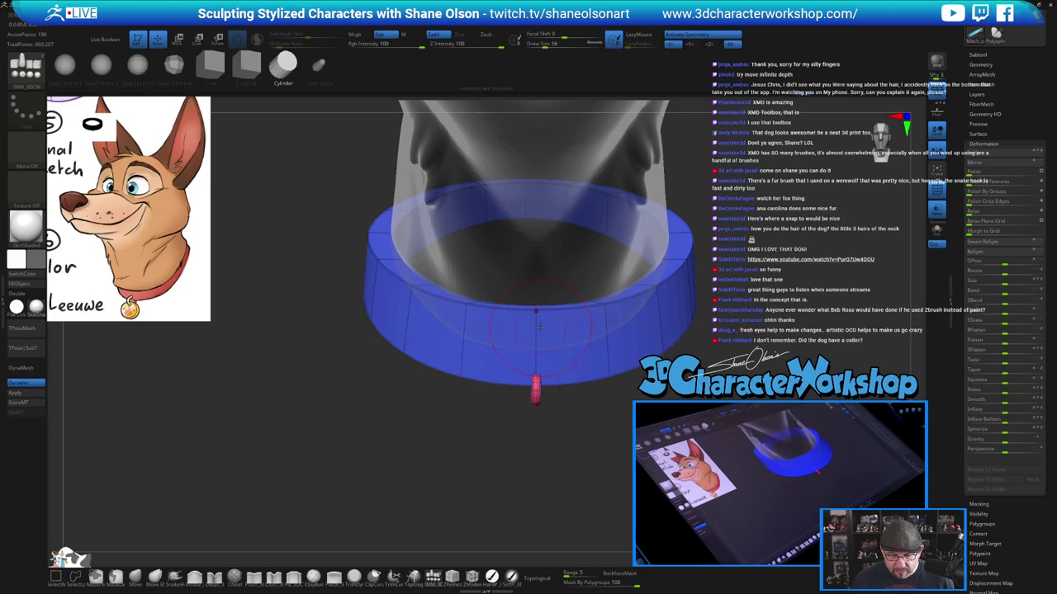
{"action": "left_click_drag", "start_coordinate": [537, 321], "coordinate": [538, 360]}
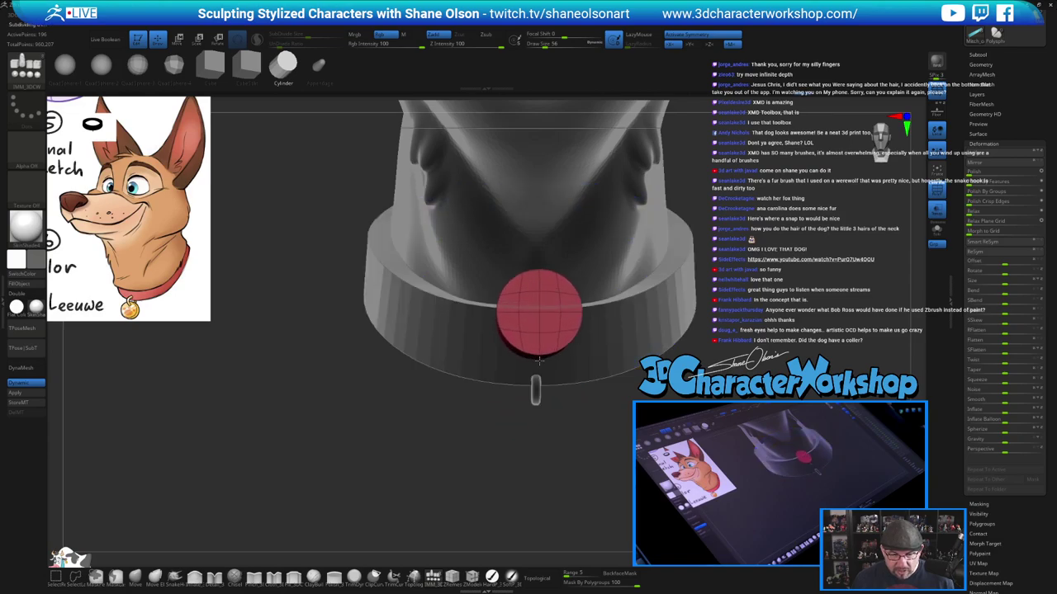
Flatten the inserted cylinder into a thin disc and move it below the collar's ring as a hanging tag
{"action": "left_click_drag", "start_coordinate": [536, 462], "coordinate": [396, 459]}
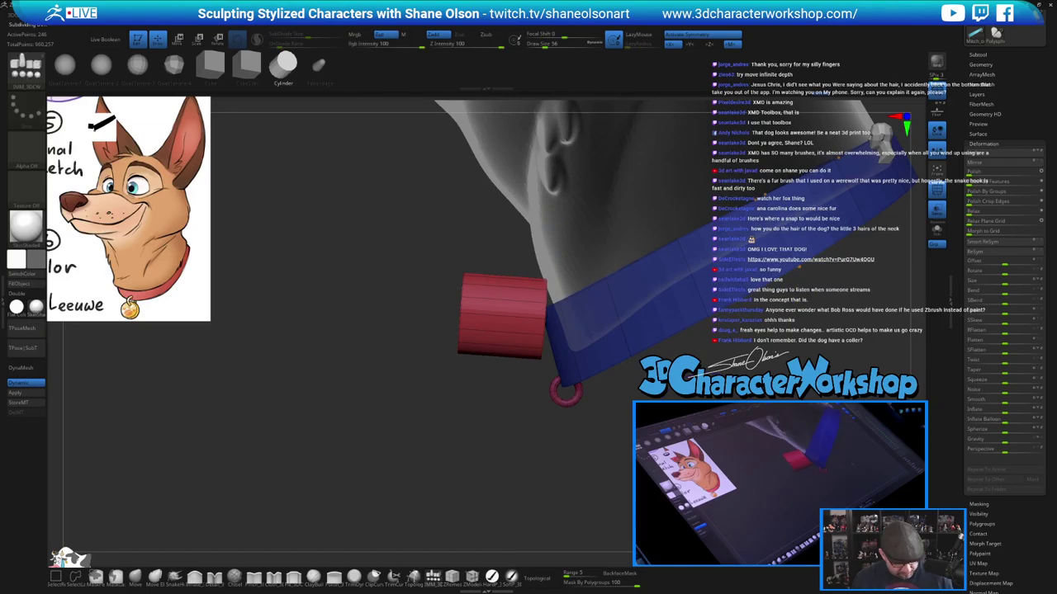
{"action": "key", "text": "w"}
{"action": "left_click_drag", "start_coordinate": [516, 318], "coordinate": [562, 334]}
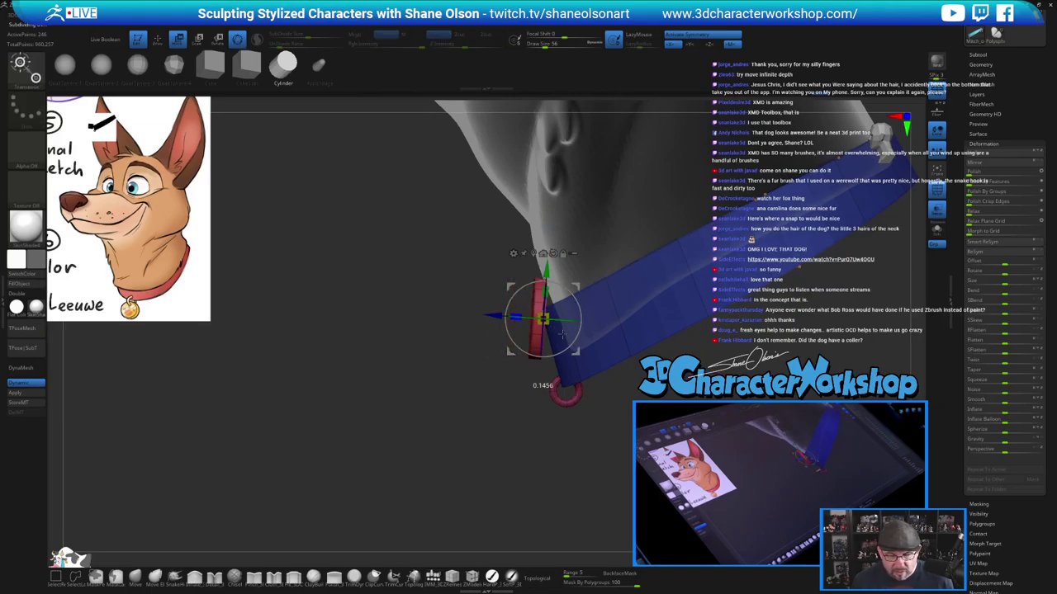
{"action": "left_click_drag", "start_coordinate": [577, 286], "coordinate": [603, 394]}
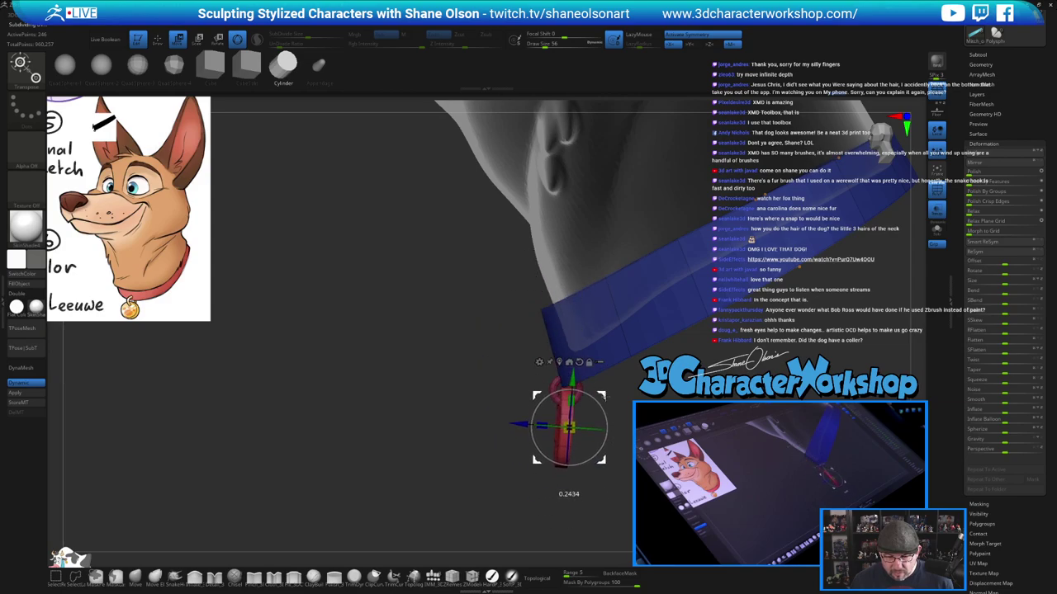
{"action": "left_click_drag", "start_coordinate": [495, 479], "coordinate": [623, 483]}
{"action": "left_click_drag", "start_coordinate": [605, 396], "coordinate": [569, 380]}
{"action": "key", "text": "ctrl+z"}
{"action": "left_click_drag", "start_coordinate": [495, 478], "coordinate": [429, 487]}
Sample the collar's red from the reference sketch and fill only the collar band with it, keeping the ring and tag masked
{"action": "key", "text": "shift+f"}
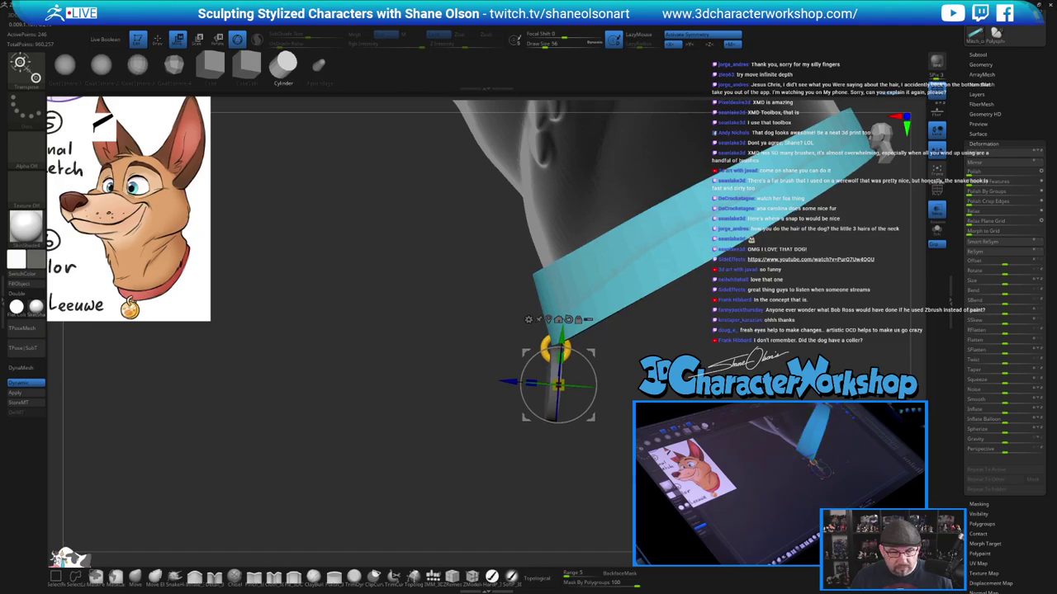
{"action": "left_click_drag", "start_coordinate": [341, 381], "coordinate": [342, 348], "text": "alt"}
{"action": "key", "text": "z"}
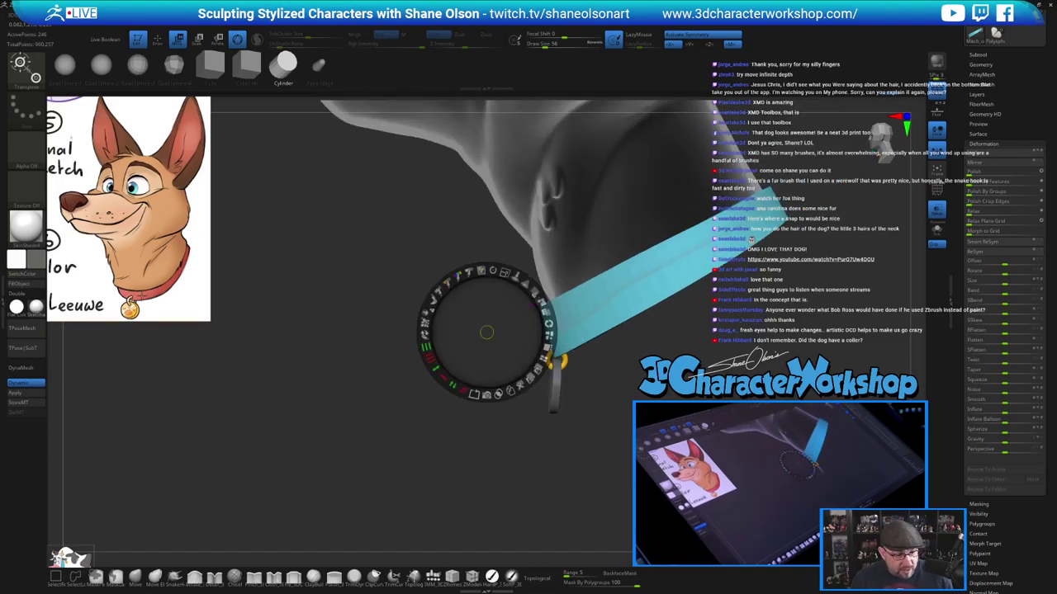
{"action": "key", "text": "z"}
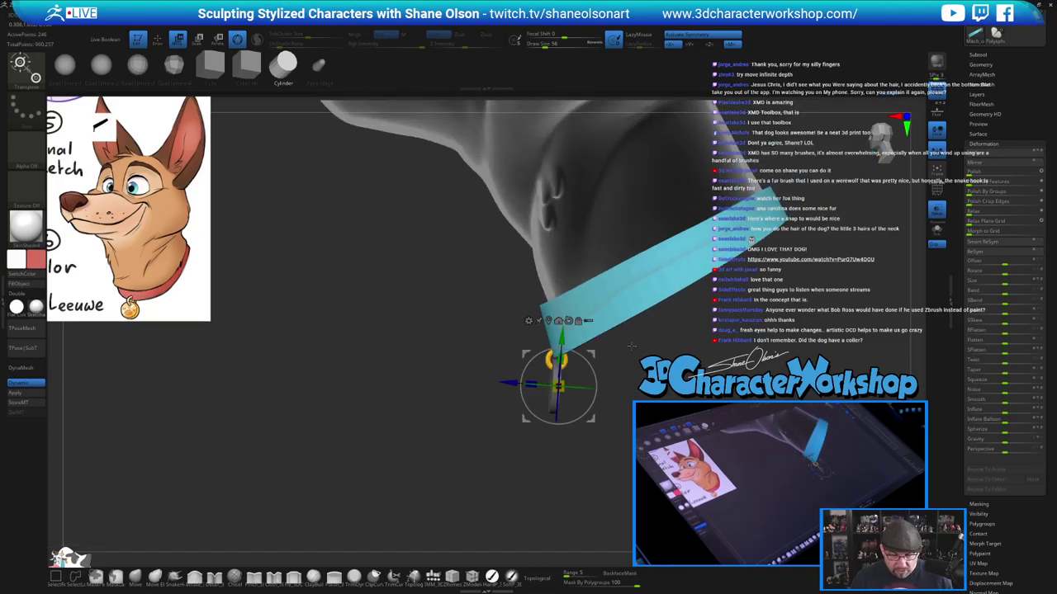
{"action": "key", "text": "q"}
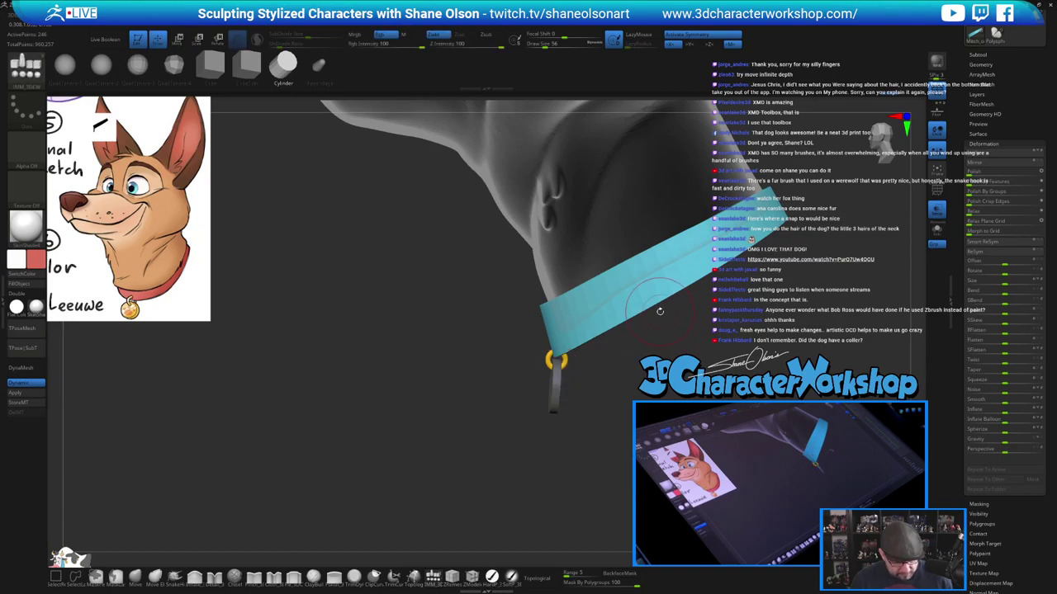
{"action": "key", "text": "w"}
{"action": "left_click", "coordinate": [657, 301], "text": "alt"}
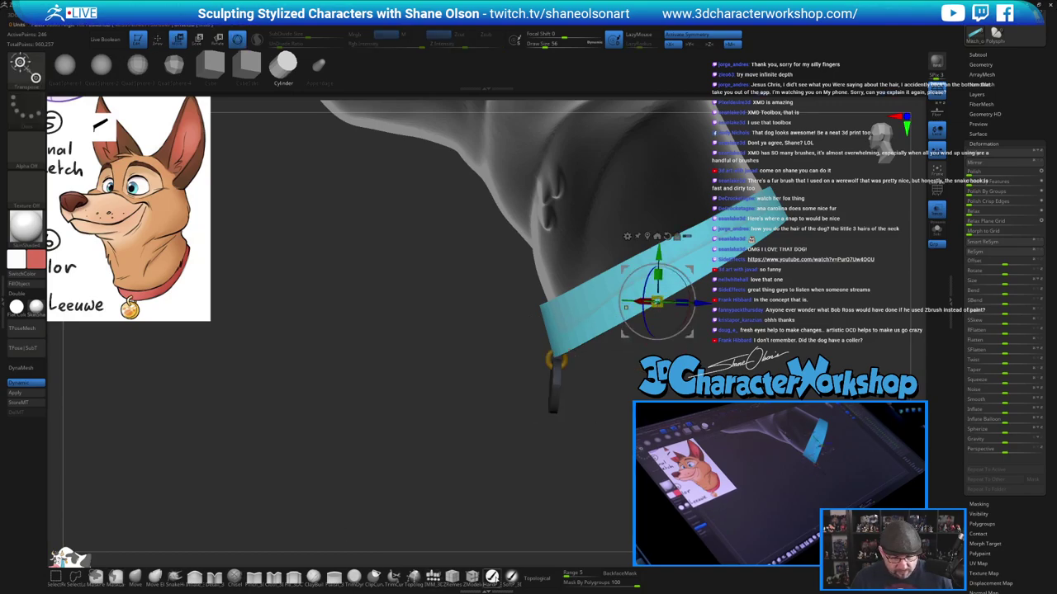
{"action": "key", "text": "q"}
{"action": "left_click", "coordinate": [26, 286]}
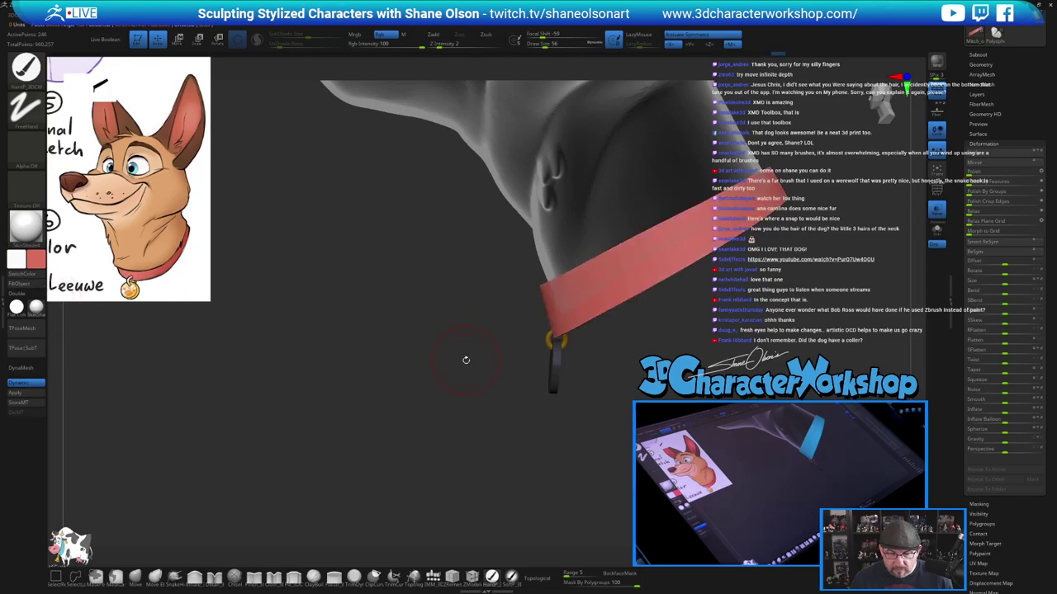
Clear the mask on the collar subtool and sample the tag's golden yellow from the reference sketch
{"action": "left_click_drag", "start_coordinate": [449, 358], "coordinate": [438, 352], "text": "ctrl"}
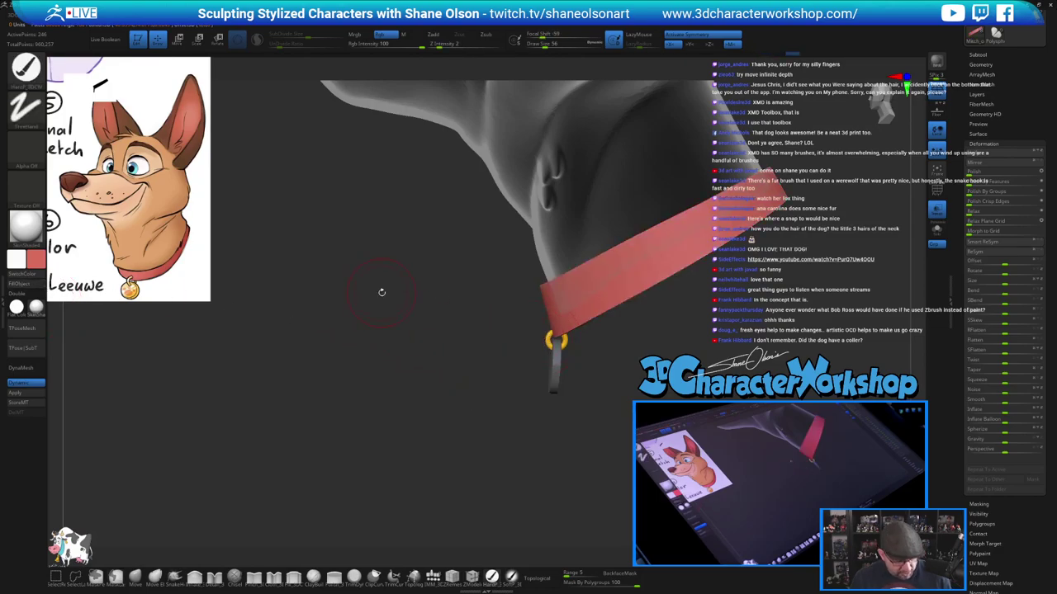
{"action": "key", "text": "z"}
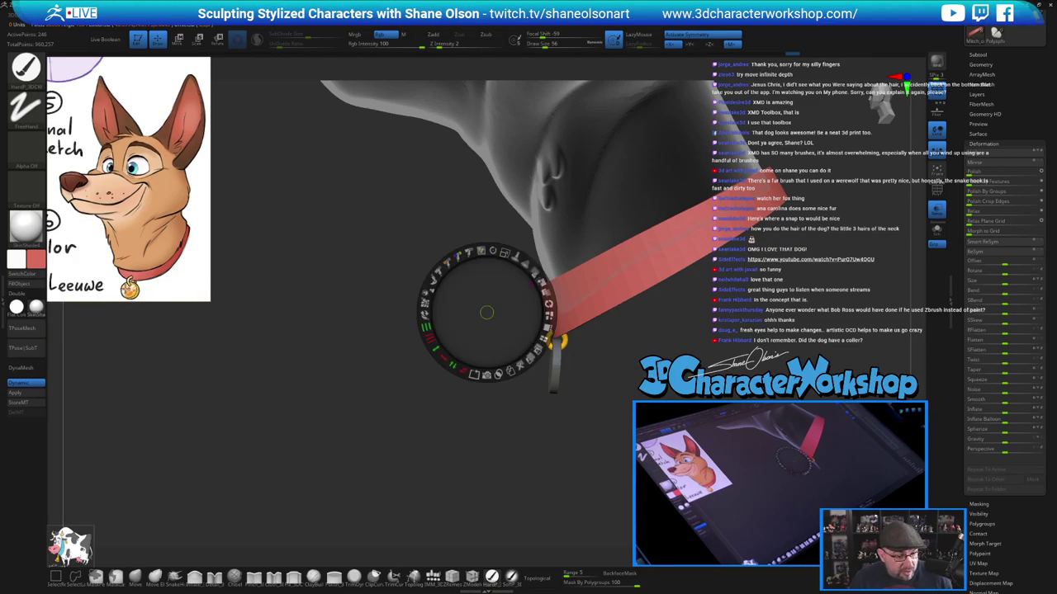
{"action": "key", "text": "c"}
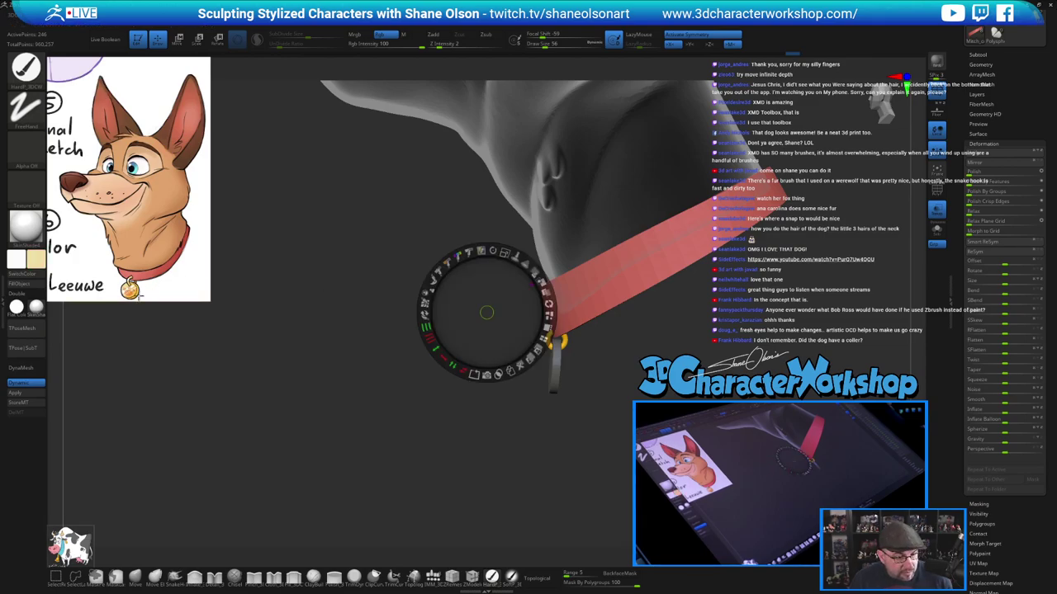
{"action": "key", "text": "z"}
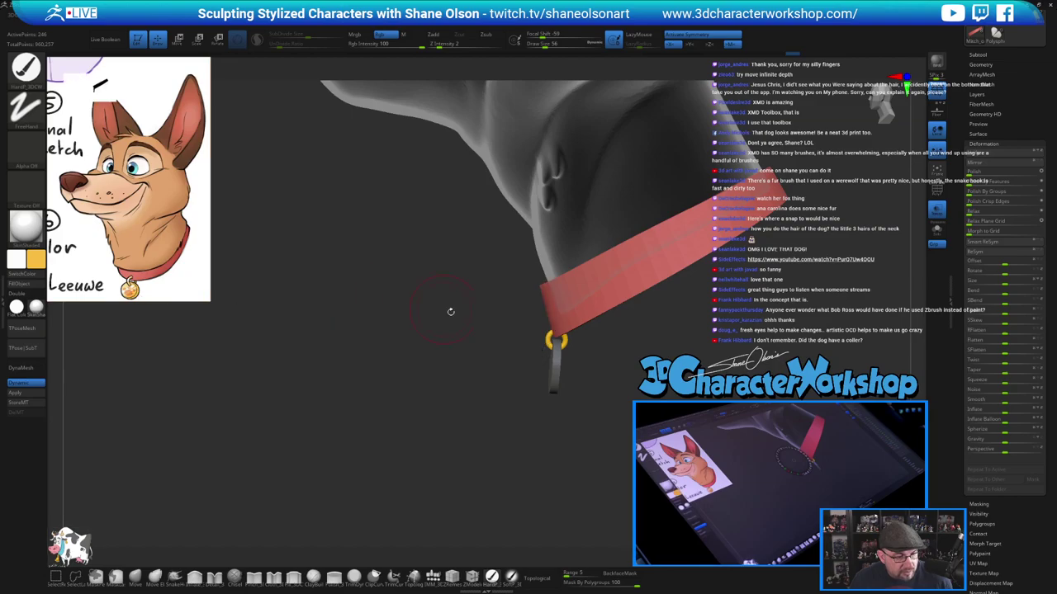
Hide the ring and the disc tag so that only the collar band stays visible
{"action": "left_click", "coordinate": [555, 363], "text": "ctrl+shift"}
{"action": "left_click", "coordinate": [555, 363], "text": "ctrl+shift"}
{"action": "left_click", "coordinate": [554, 347], "text": "ctrl+shift"}
{"action": "left_click_drag", "start_coordinate": [458, 319], "coordinate": [451, 329], "text": "ctrl+shift"}
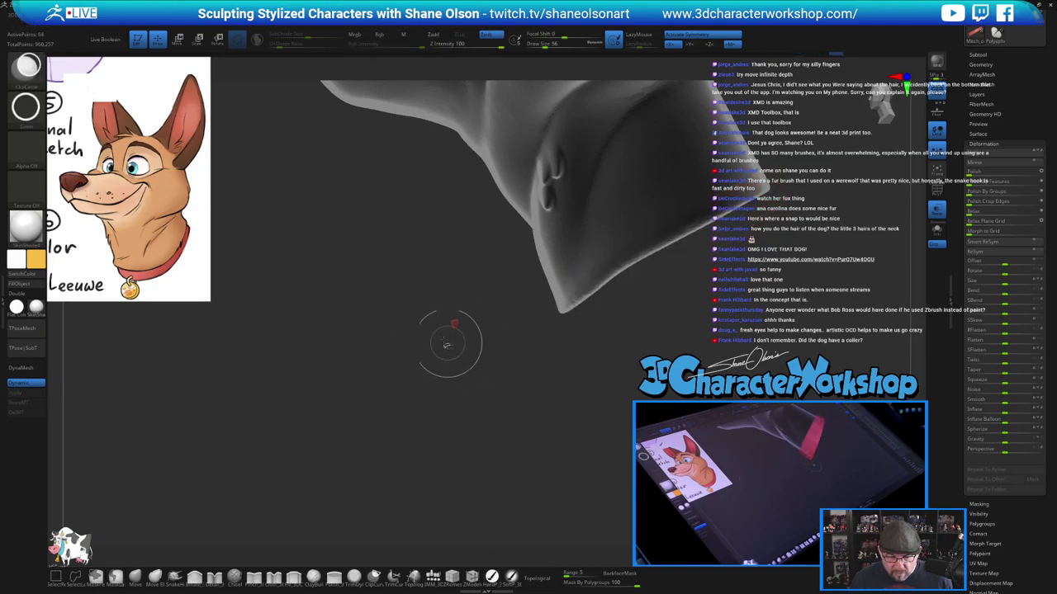
{"action": "key", "text": "ctrl+z"}
{"action": "left_click_drag", "start_coordinate": [317, 251], "coordinate": [368, 421], "text": "ctrl+shift"}
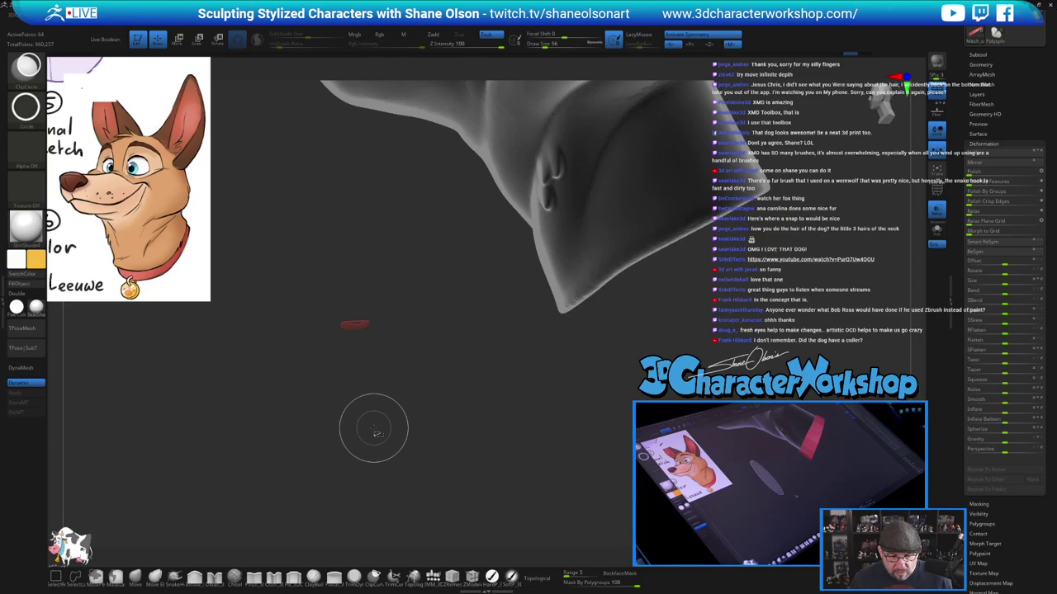
{"action": "key", "text": "ctrl+z"}
{"action": "mouse_move", "coordinate": [326, 236]}
{"action": "left_mouse_down", "text": "ctrl+shift"}
{"action": "mouse_move", "coordinate": [345, 278]}
{"action": "mouse_move", "coordinate": [454, 391]}
{"action": "mouse_move", "coordinate": [500, 399]}
{"action": "left_mouse_up", "text": "ctrl+shift"}
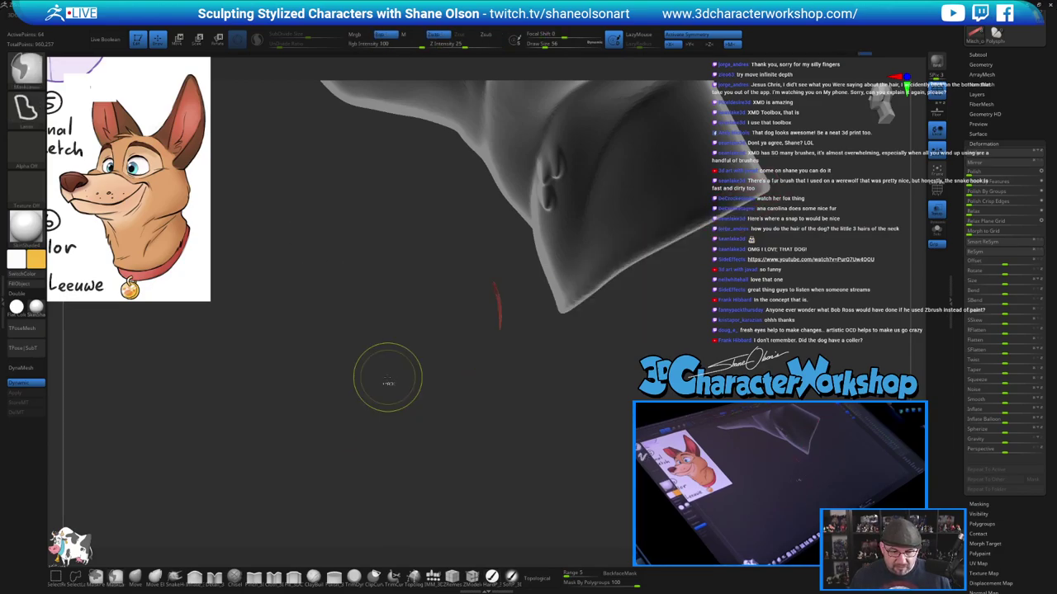
{"action": "key", "text": "ctrl+z"}
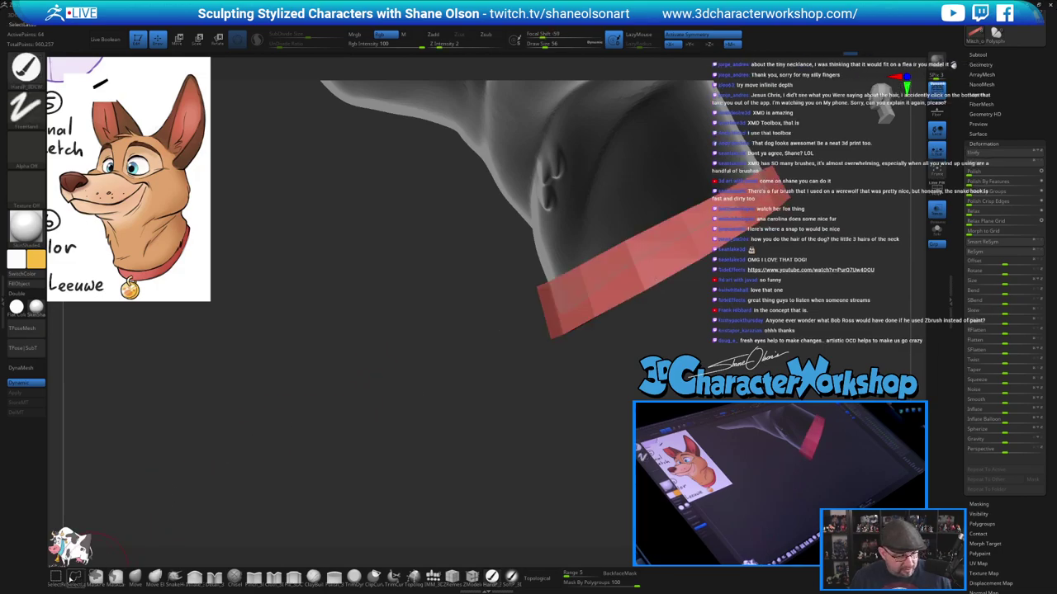
Isolate the ring and disc tag by hiding the collar band, and fill both with the sampled golden yellow
{"action": "left_click", "coordinate": [56, 577]}
{"action": "left_click", "coordinate": [92, 584]}
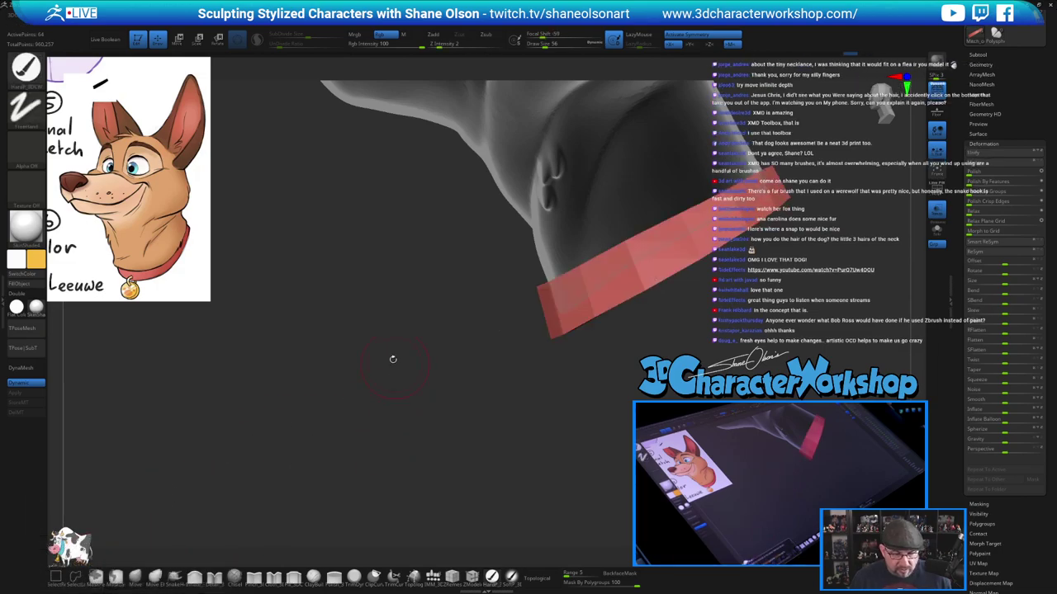
{"action": "left_click_drag", "start_coordinate": [356, 252], "coordinate": [409, 348], "text": "ctrl+shift"}
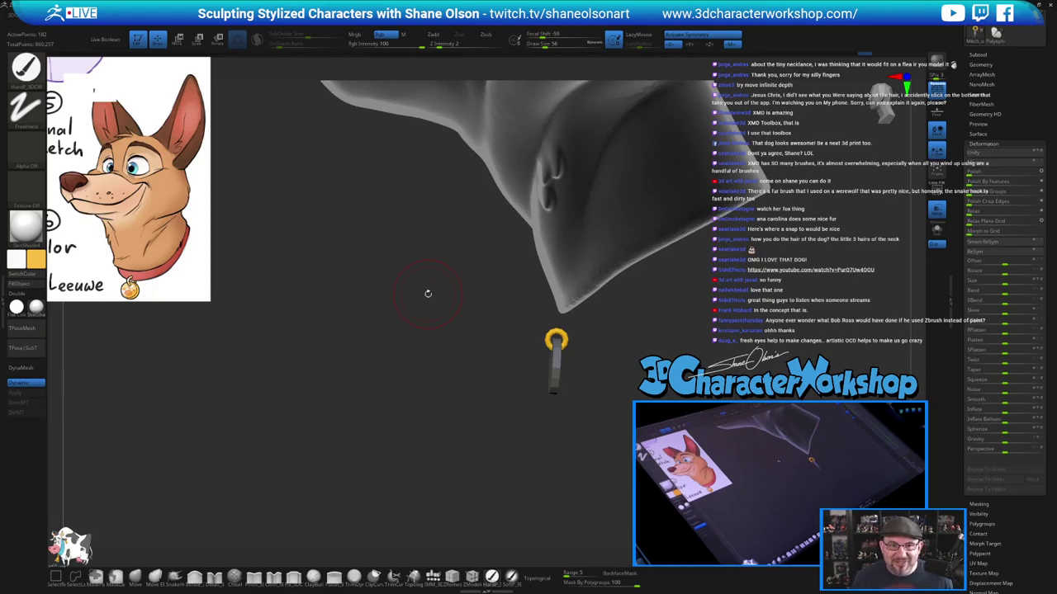
{"action": "left_click", "coordinate": [25, 284]}
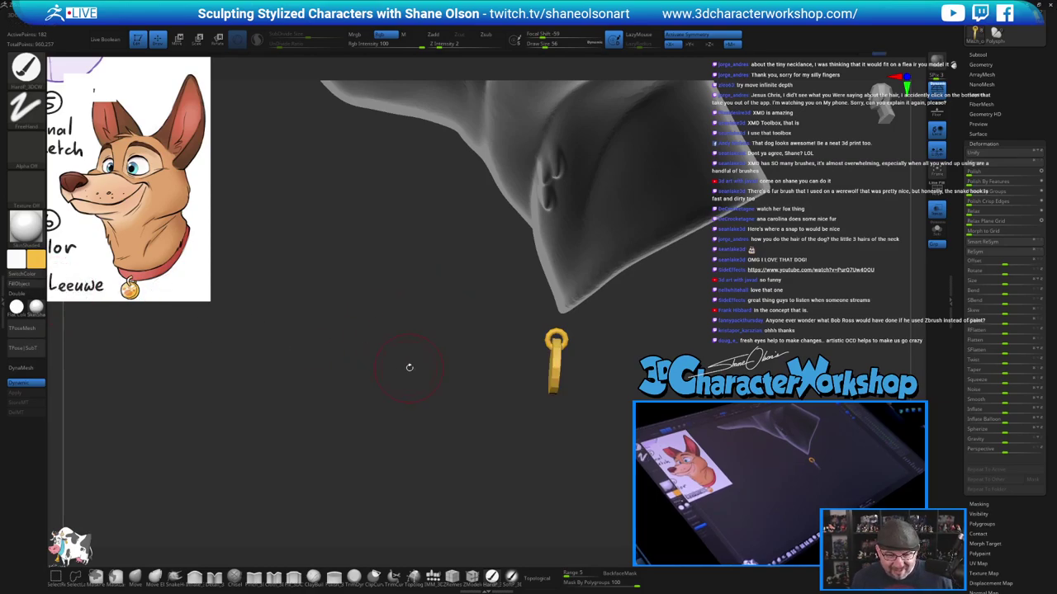
{"action": "left_click_drag", "start_coordinate": [408, 368], "coordinate": [528, 330]}
{"action": "left_click", "coordinate": [578, 437], "text": "ctrl+shift"}
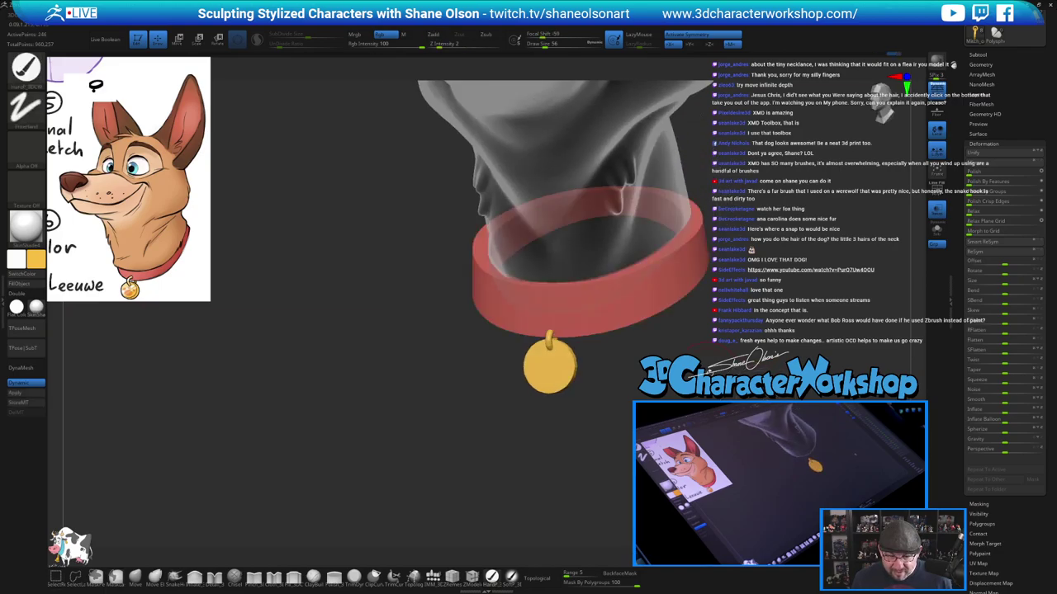
{"action": "left_click_drag", "start_coordinate": [594, 413], "coordinate": [620, 432]}
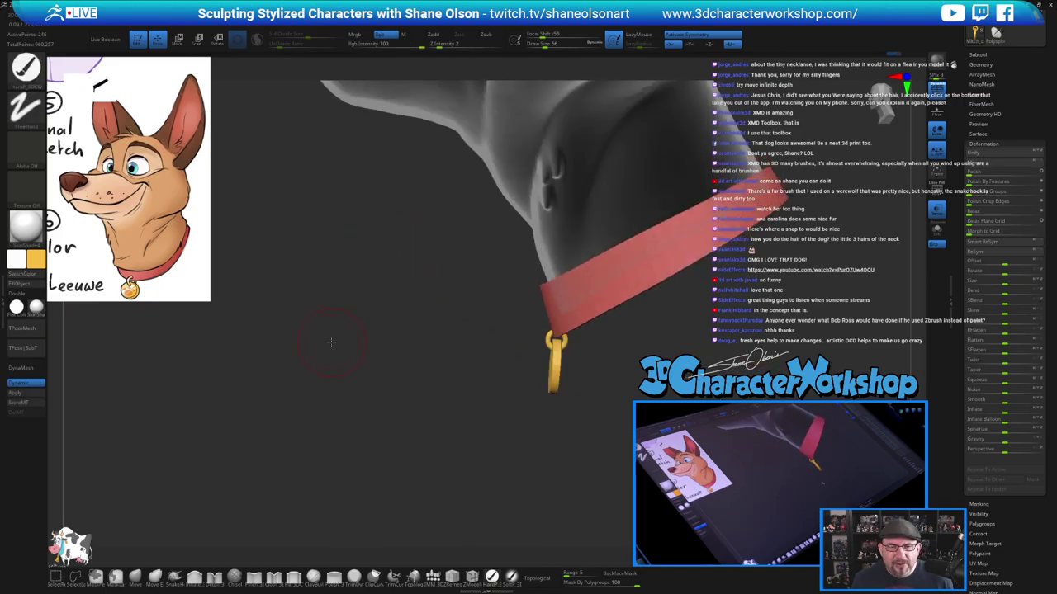
{"action": "left_click_drag", "start_coordinate": [332, 343], "coordinate": [378, 329]}
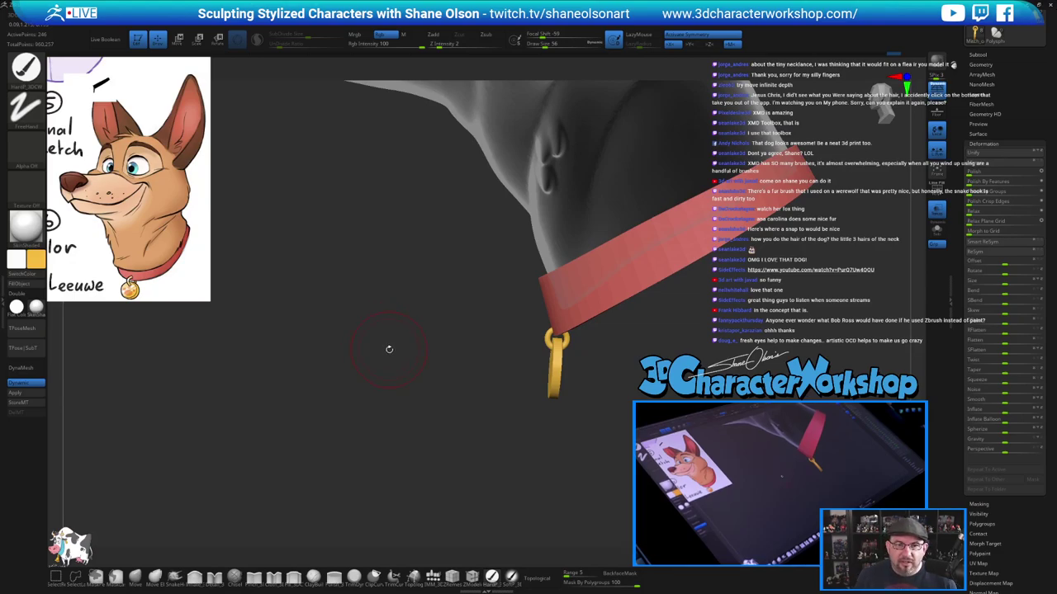
{"action": "left_click_drag", "start_coordinate": [456, 297], "coordinate": [459, 299]}
{"action": "key", "text": "s"}
{"action": "left_click", "coordinate": [434, 300]}
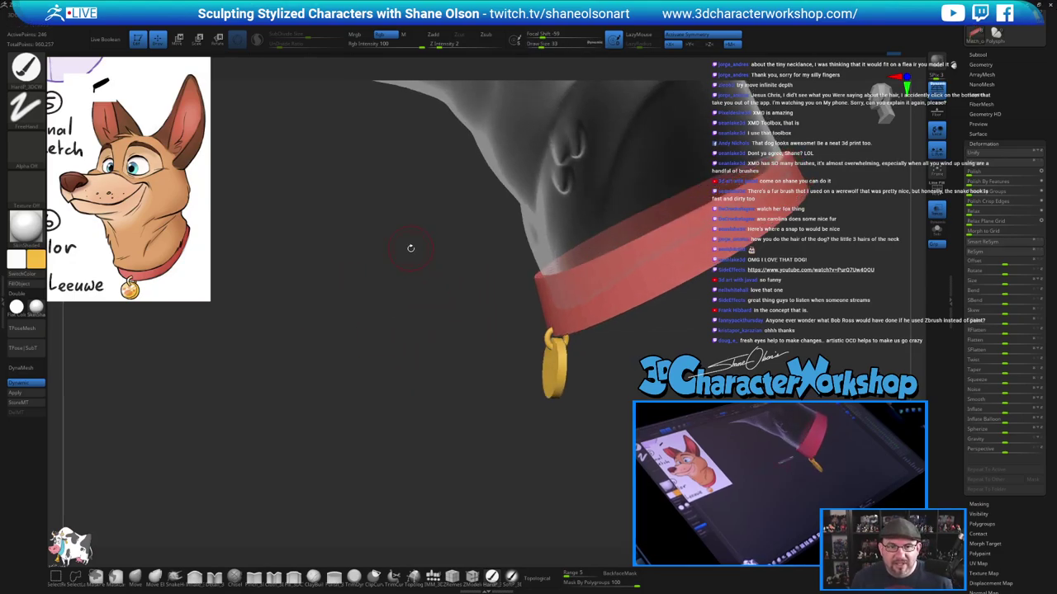
{"action": "mouse_move", "coordinate": [410, 249]}
{"action": "left_mouse_down"}
{"action": "mouse_move", "coordinate": [768, 259]}
{"action": "mouse_move", "coordinate": [729, 244]}
{"action": "left_mouse_up"}
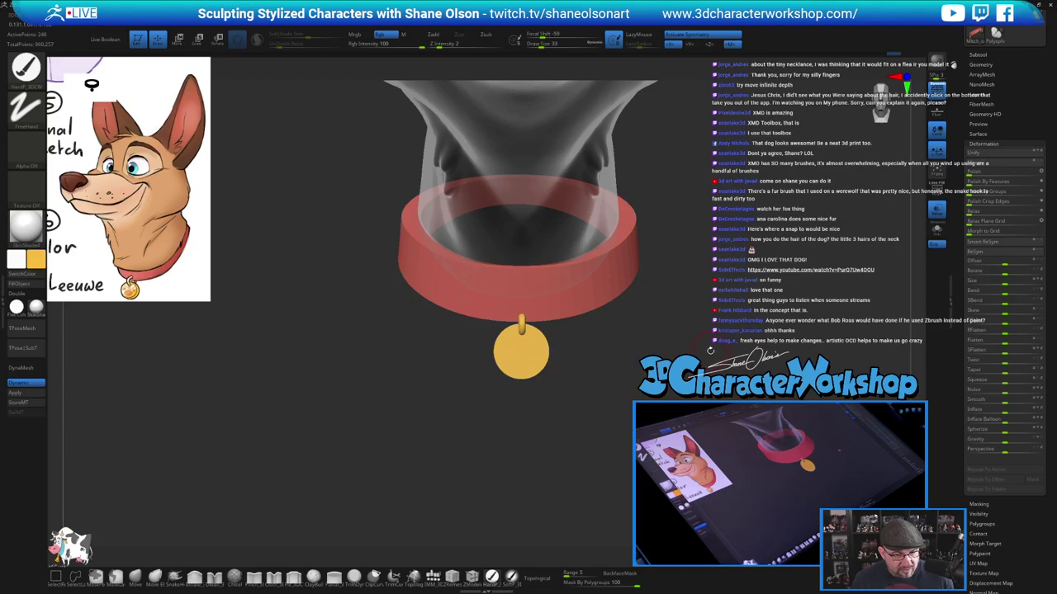
Reset the gizmo's orientation and centre it on the unmasked ring below the collar
{"action": "left_click_drag", "start_coordinate": [710, 351], "coordinate": [446, 353]}
{"action": "key", "text": "w"}
{"action": "left_click", "coordinate": [521, 317], "text": "alt"}
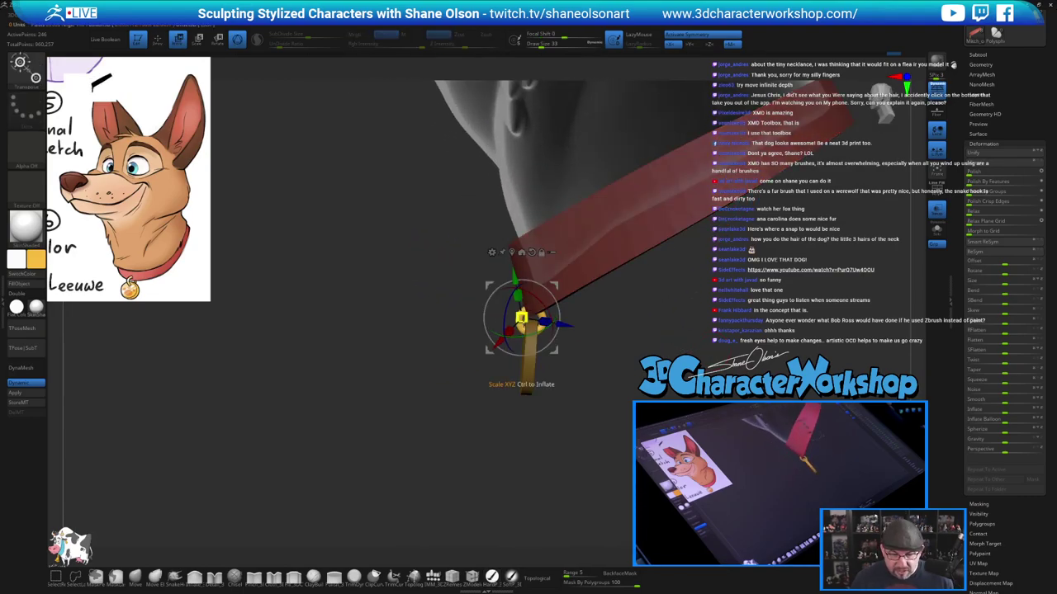
{"action": "left_click", "coordinate": [532, 252], "text": "alt"}
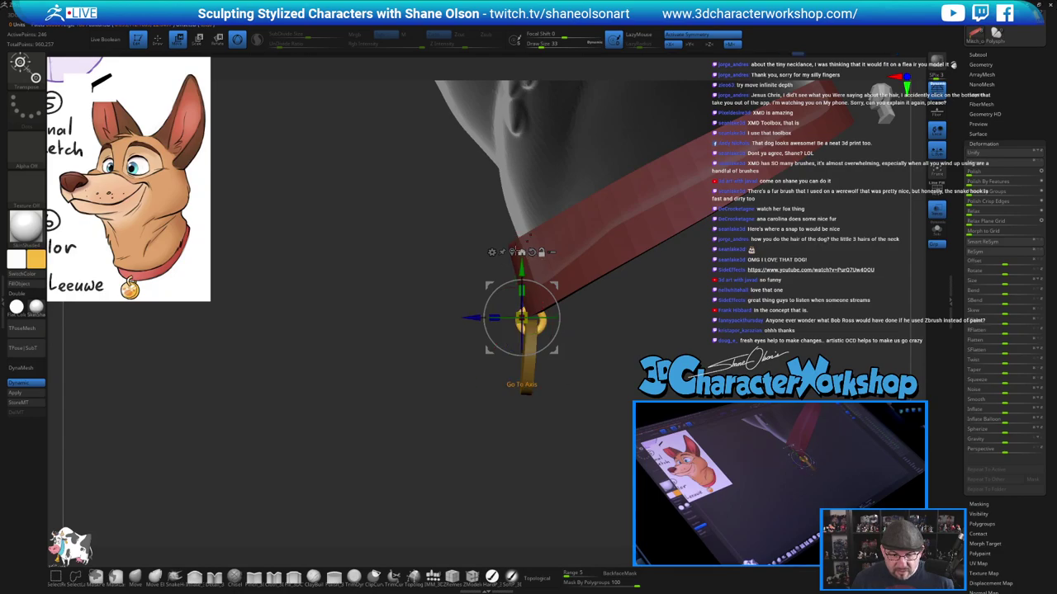
{"action": "left_click", "coordinate": [511, 252]}
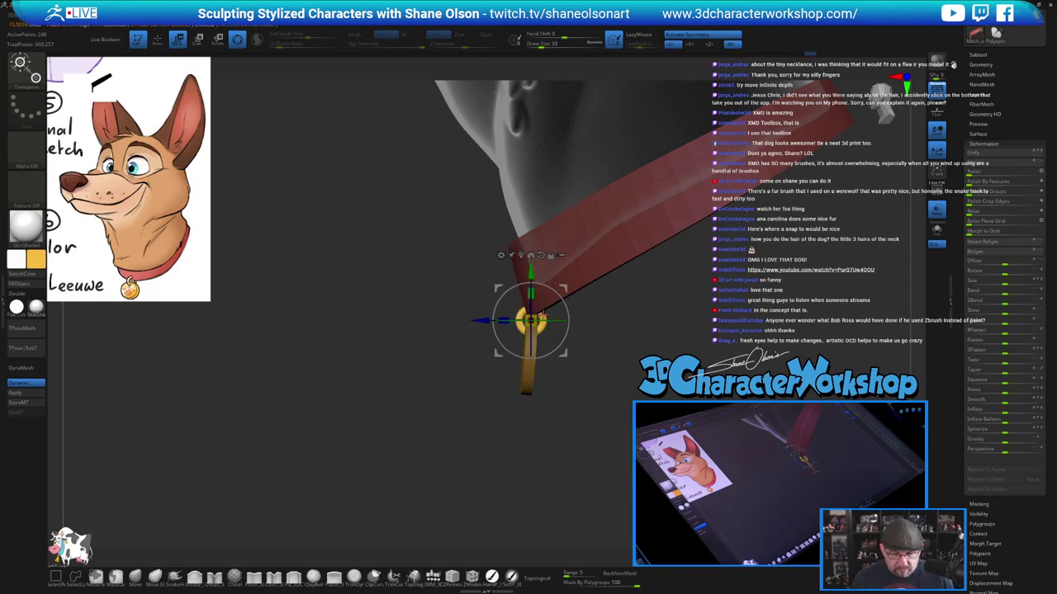
Scale up the ring uniformly so it loops clearly around the collar's lower edge and the tag's upper edge
{"action": "key", "text": "x"}
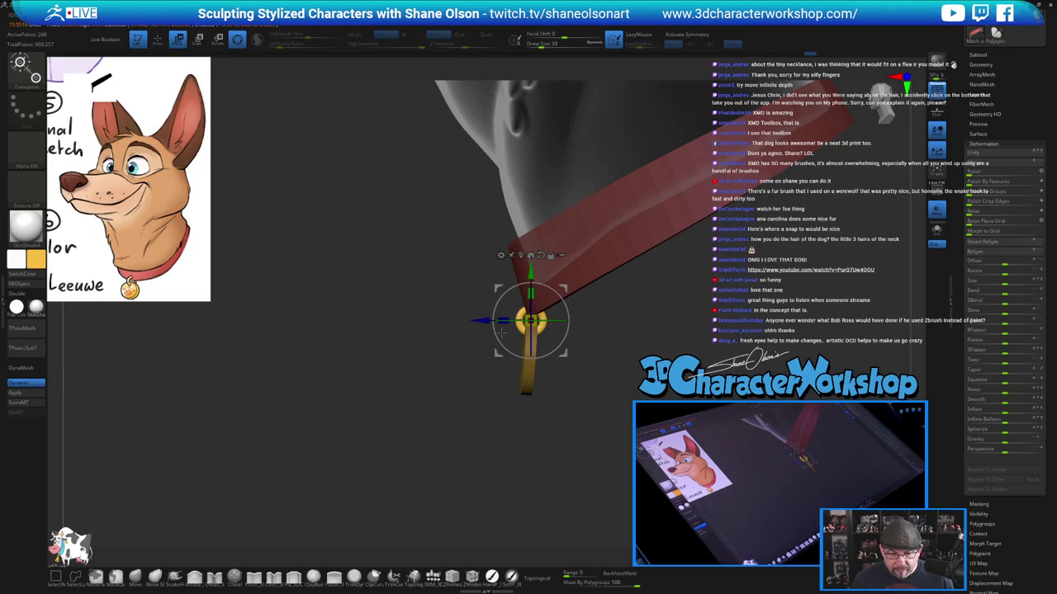
{"action": "key", "text": "x"}
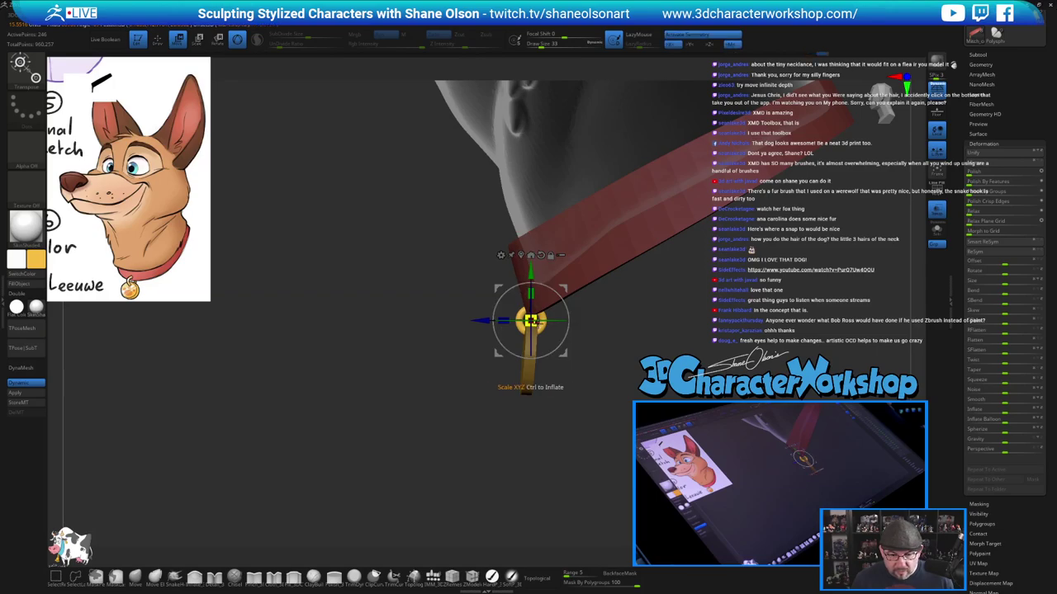
{"action": "left_click_drag", "start_coordinate": [531, 320], "coordinate": [542, 332]}
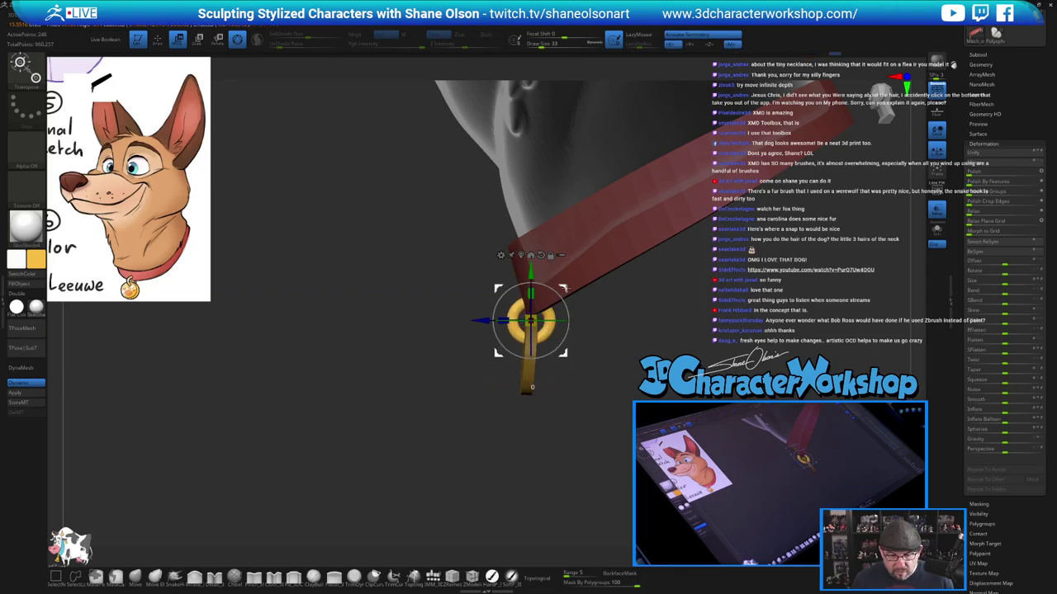
{"action": "left_click_drag", "start_coordinate": [565, 288], "coordinate": [565, 281]}
{"action": "mouse_move", "coordinate": [408, 321]}
{"action": "left_mouse_down", "text": "shift"}
{"action": "mouse_move", "coordinate": [450, 326]}
{"action": "mouse_move", "coordinate": [375, 326]}
{"action": "mouse_move", "coordinate": [450, 326]}
{"action": "left_mouse_up", "text": "shift"}
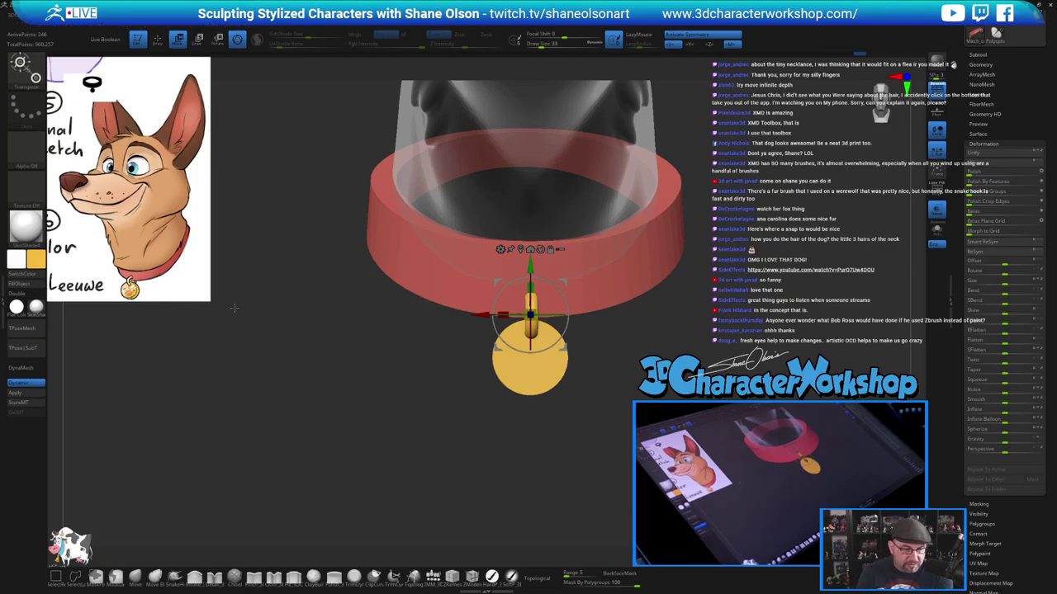
Reduce the brush size to 28 and choose the Cylinder insert primitive for the disc tag
{"action": "key", "text": "q"}
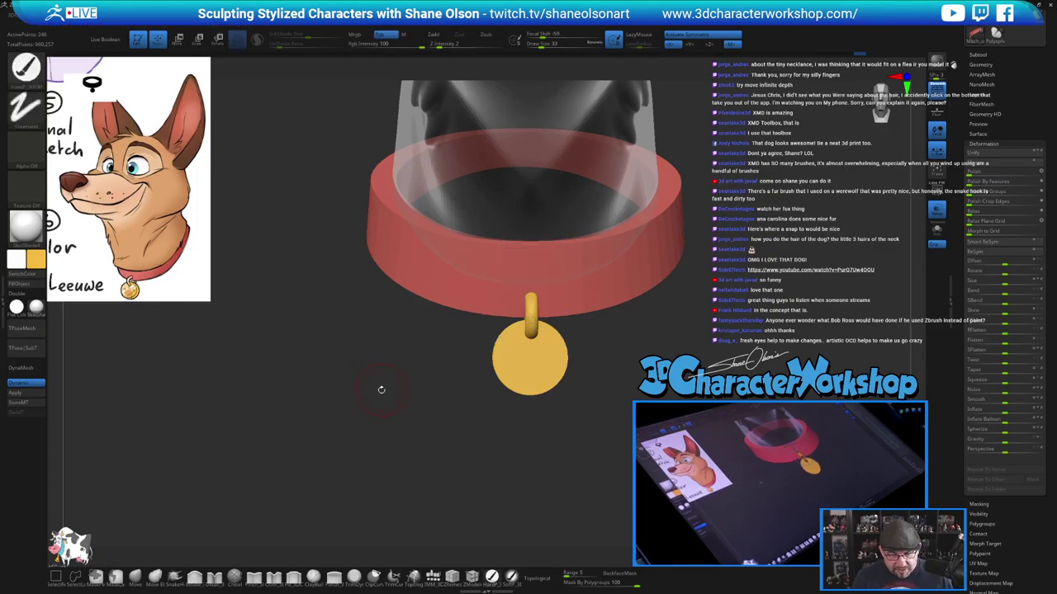
{"action": "left_click_drag", "start_coordinate": [381, 389], "coordinate": [389, 414], "text": "alt"}
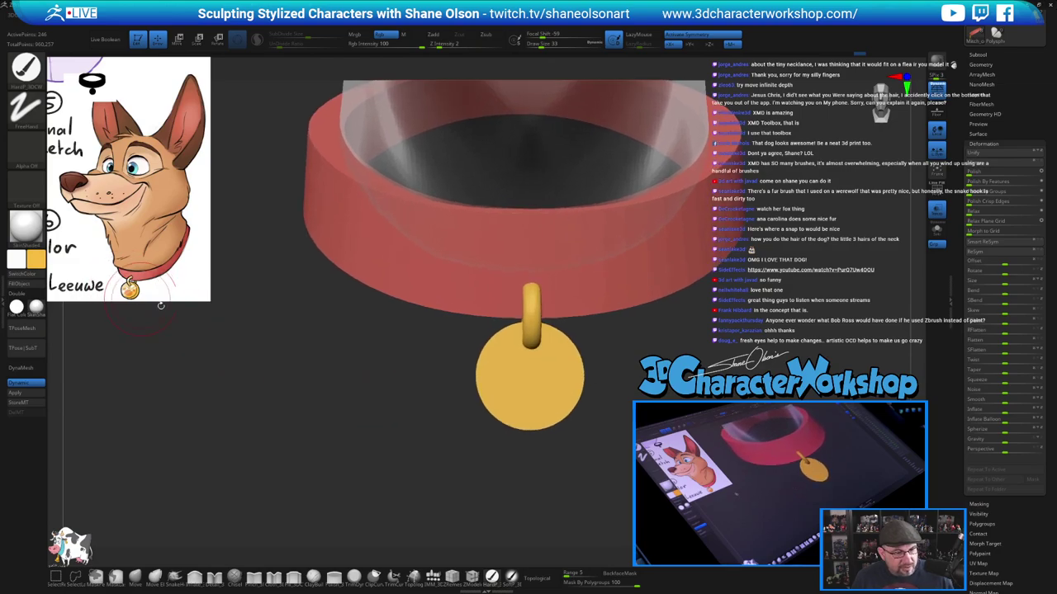
{"action": "key", "text": "s"}
{"action": "left_click_drag", "start_coordinate": [237, 329], "coordinate": [232, 328]}
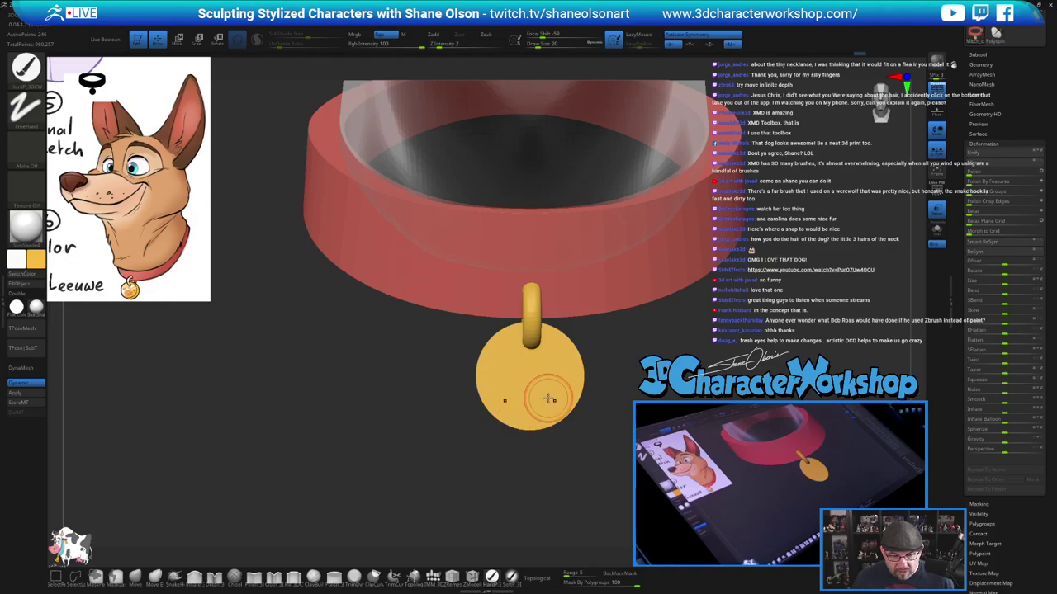
{"action": "mouse_move", "coordinate": [419, 393]}
{"action": "left_mouse_down", "text": "alt"}
{"action": "mouse_move", "coordinate": [422, 404]}
{"action": "mouse_move", "coordinate": [450, 402]}
{"action": "left_mouse_up", "text": "alt"}
{"action": "left_click", "coordinate": [434, 577]}
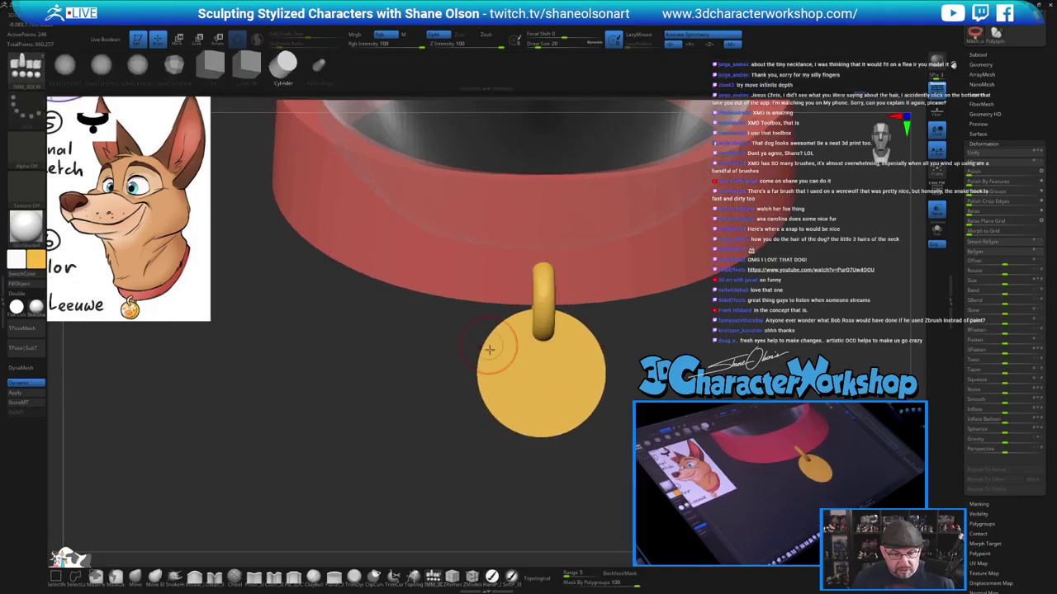
{"action": "left_click", "coordinate": [540, 402]}
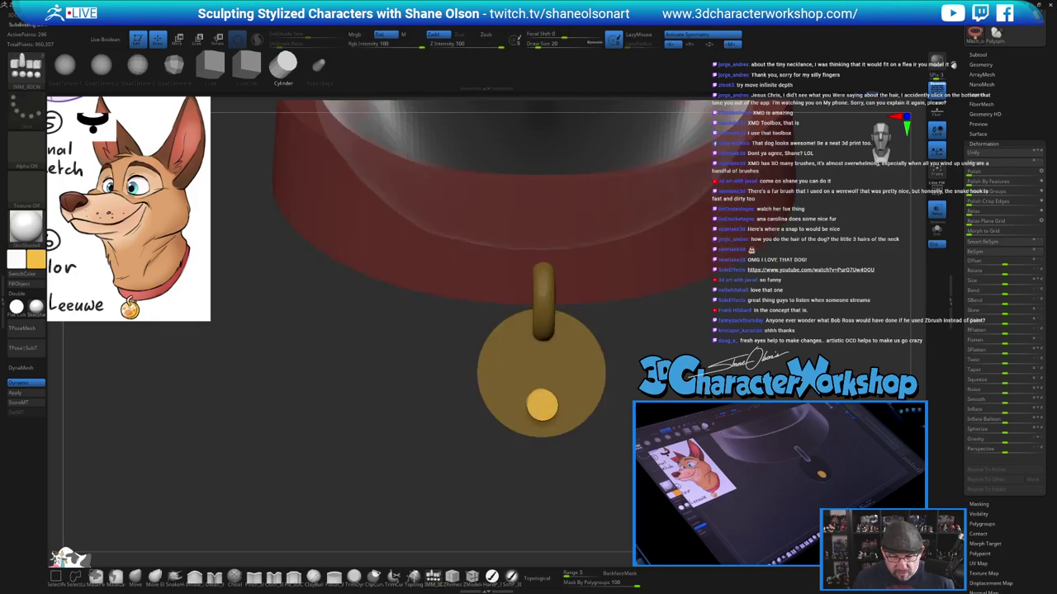
{"action": "left_click_drag", "start_coordinate": [726, 397], "coordinate": [677, 400]}
{"action": "key", "text": "ctrl+z"}
{"action": "key", "text": "w"}
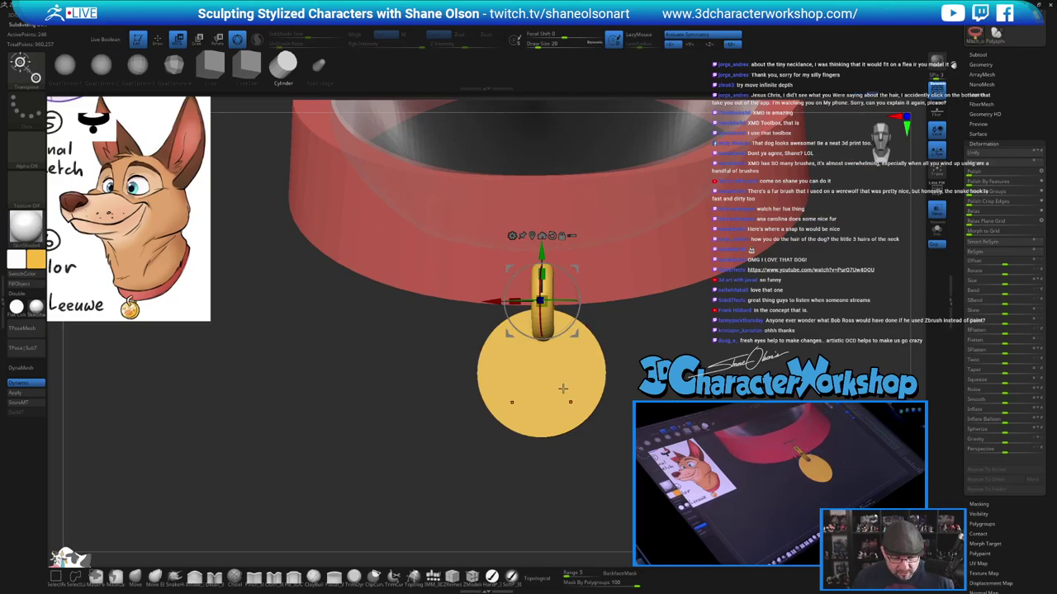
Sample the orange of the tag's paw print from the reference sketch as the active colour
{"action": "key", "text": "q"}
{"action": "key", "text": "z"}
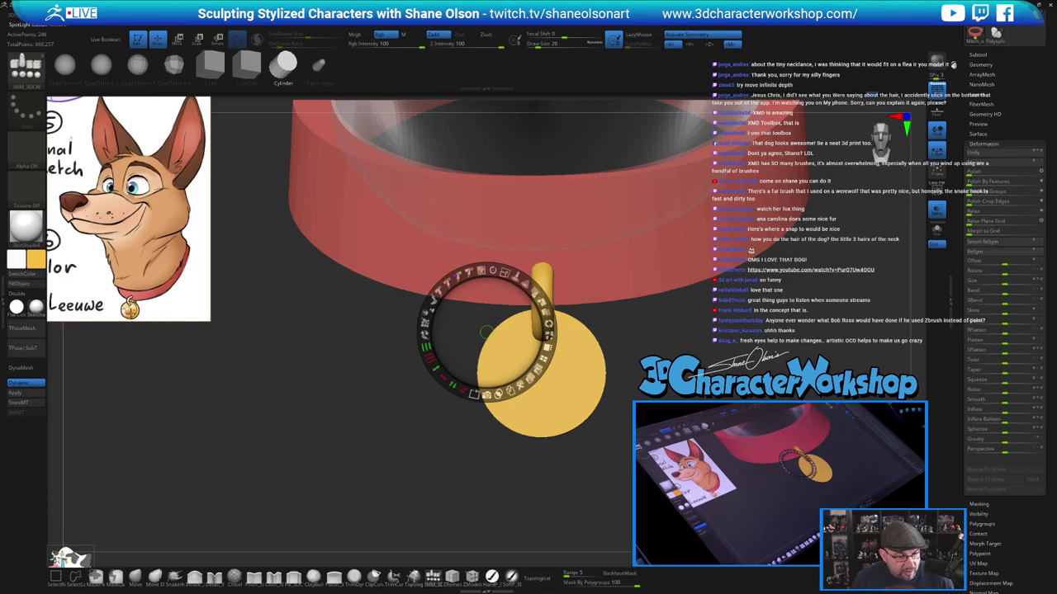
{"action": "key", "text": "z"}
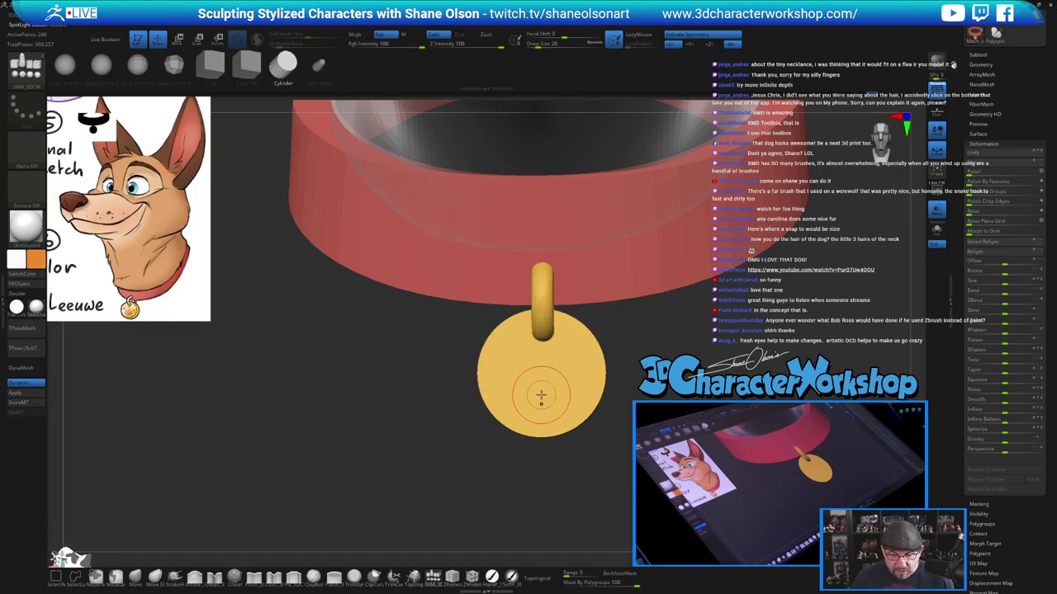
Turn off the transparency display and try inserting an orange cylinder on the lower part of the disc tag
{"action": "left_click_drag", "start_coordinate": [541, 401], "coordinate": [543, 424]}
{"action": "left_click", "coordinate": [936, 210]}
{"action": "left_click_drag", "start_coordinate": [429, 445], "coordinate": [276, 447]}
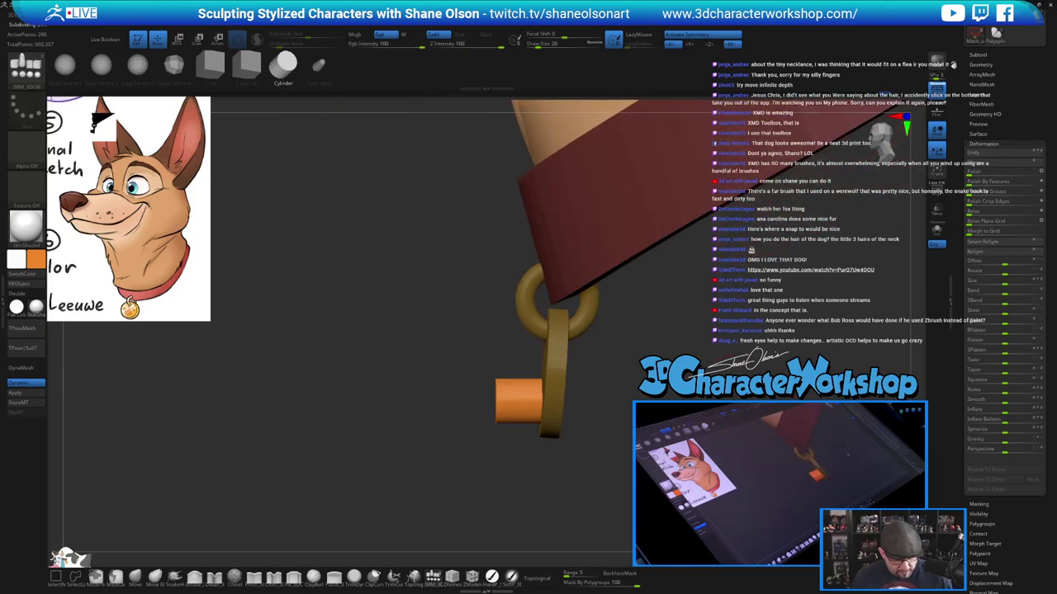
{"action": "key", "text": "w"}
{"action": "key", "text": "ctrl+z"}
Insert an orange cylinder centred on the lower part of the disc tag's face as the paw print's main pad
{"action": "left_click_drag", "start_coordinate": [313, 446], "coordinate": [462, 445]}
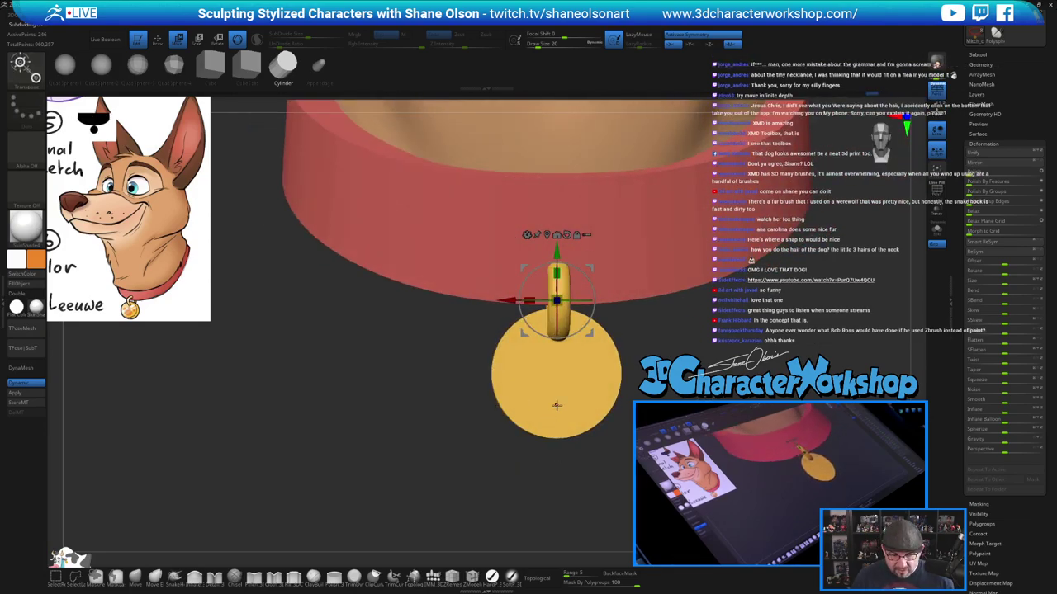
{"action": "left_click", "coordinate": [556, 411], "text": "alt"}
{"action": "key", "text": "q"}
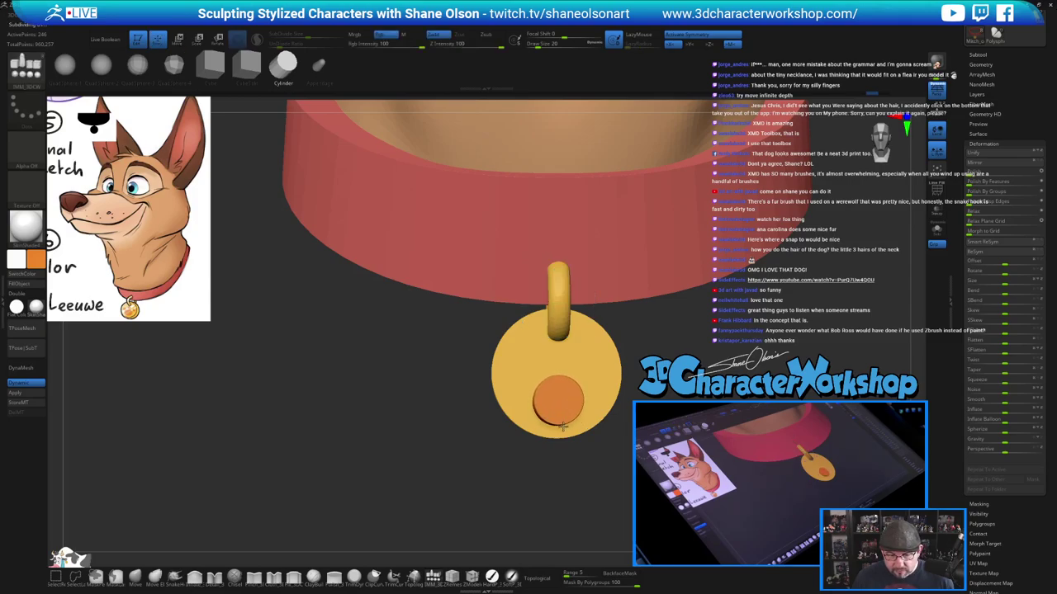
{"action": "left_click_drag", "start_coordinate": [562, 426], "coordinate": [563, 429]}
{"action": "left_click_drag", "start_coordinate": [594, 479], "coordinate": [437, 475]}
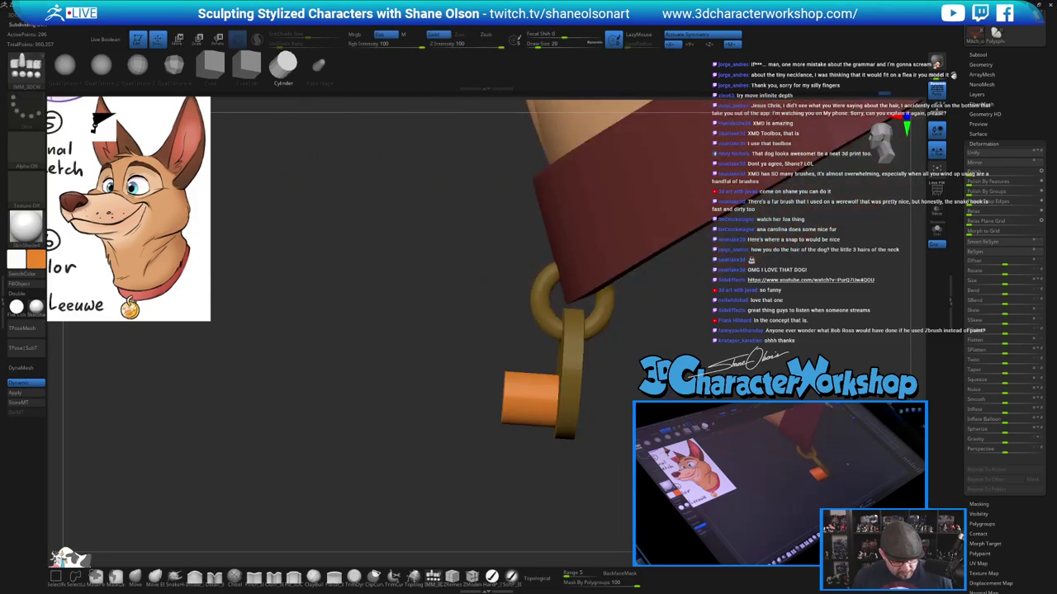
Flatten the orange cylinder to 0.1 in depth and squash its height to about 0.65 to form an oval pad
{"action": "key", "text": "w"}
{"action": "key", "text": "p"}
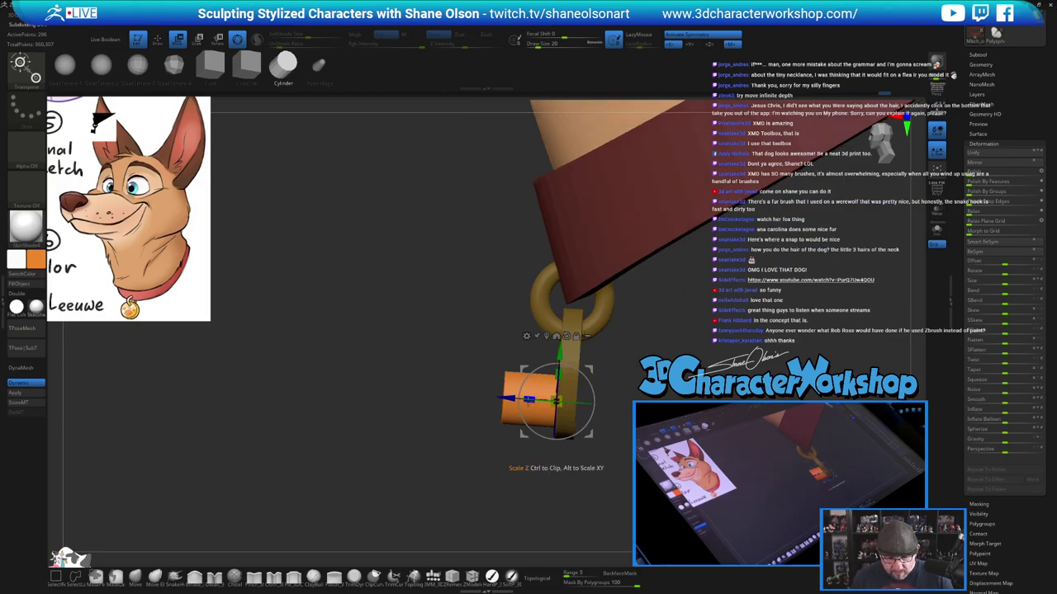
{"action": "left_click_drag", "start_coordinate": [531, 402], "coordinate": [555, 402]}
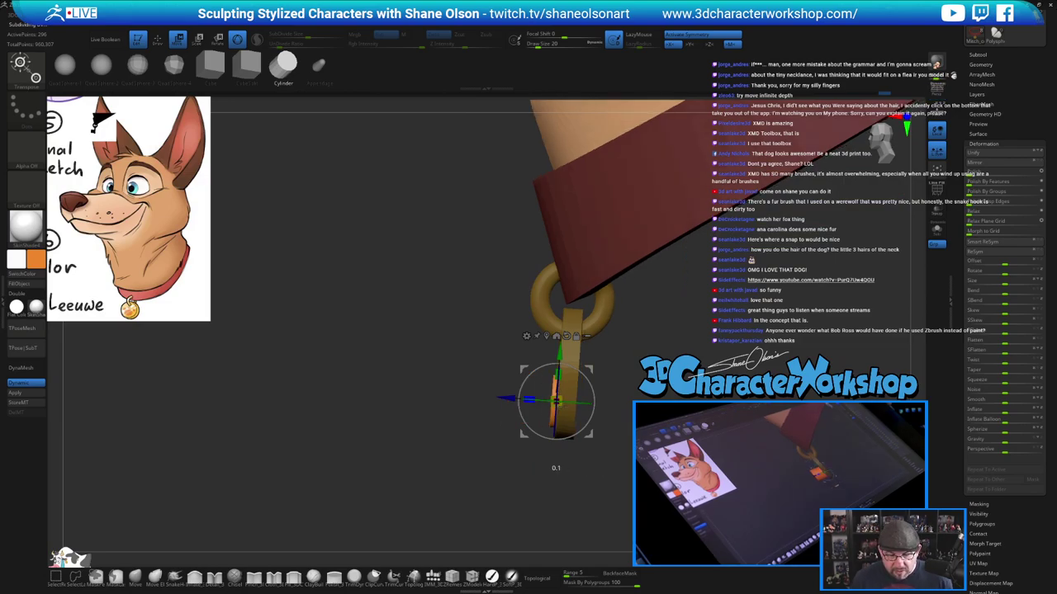
{"action": "left_click_drag", "start_coordinate": [397, 462], "coordinate": [512, 462], "text": "shift"}
{"action": "left_click_drag", "start_coordinate": [556, 372], "coordinate": [559, 375]}
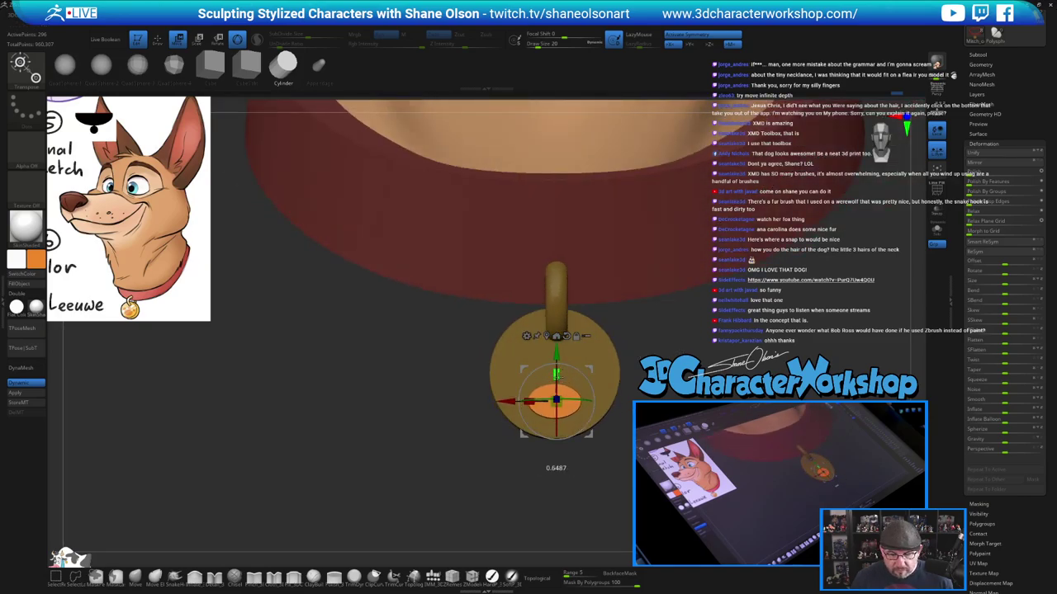
Insert a small orange cylinder on the tag's face just above the oval pad as a toe
{"action": "mouse_move", "coordinate": [684, 301]}
{"action": "left_mouse_down", "text": "alt"}
{"action": "mouse_move", "coordinate": [684, 343]}
{"action": "mouse_move", "coordinate": [724, 360]}
{"action": "mouse_move", "coordinate": [724, 337]}
{"action": "left_mouse_up", "text": "alt"}
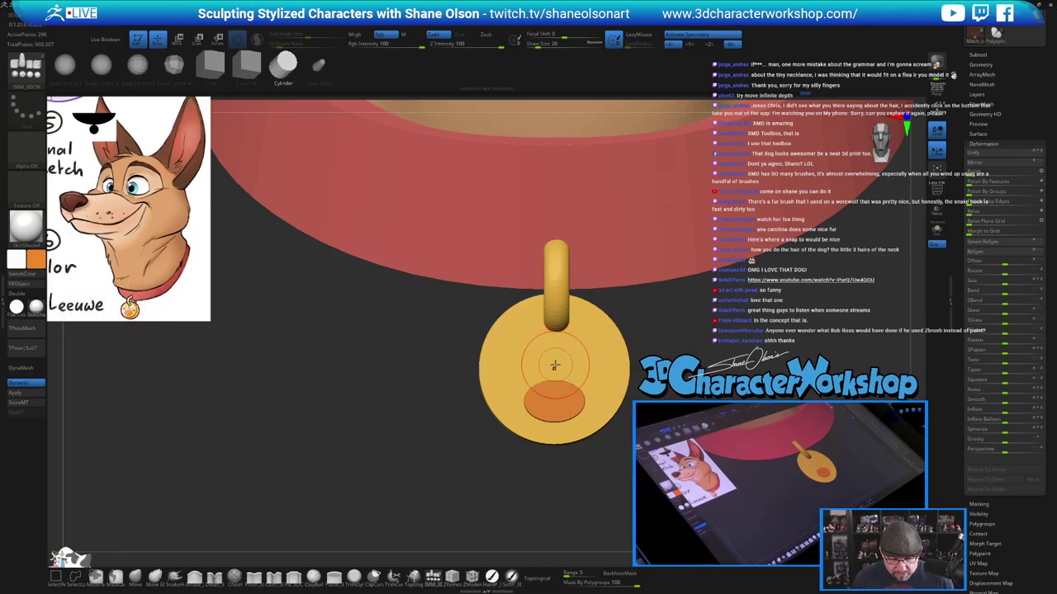
{"action": "left_click_drag", "start_coordinate": [555, 371], "coordinate": [554, 371]}
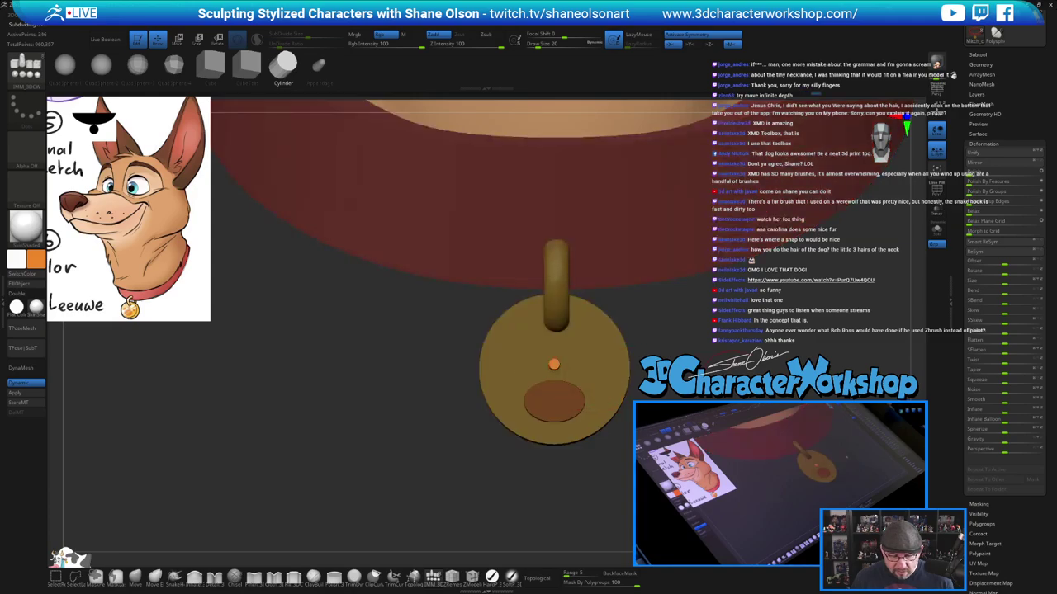
{"action": "left_click_drag", "start_coordinate": [429, 380], "coordinate": [314, 382]}
{"action": "key", "text": "w"}
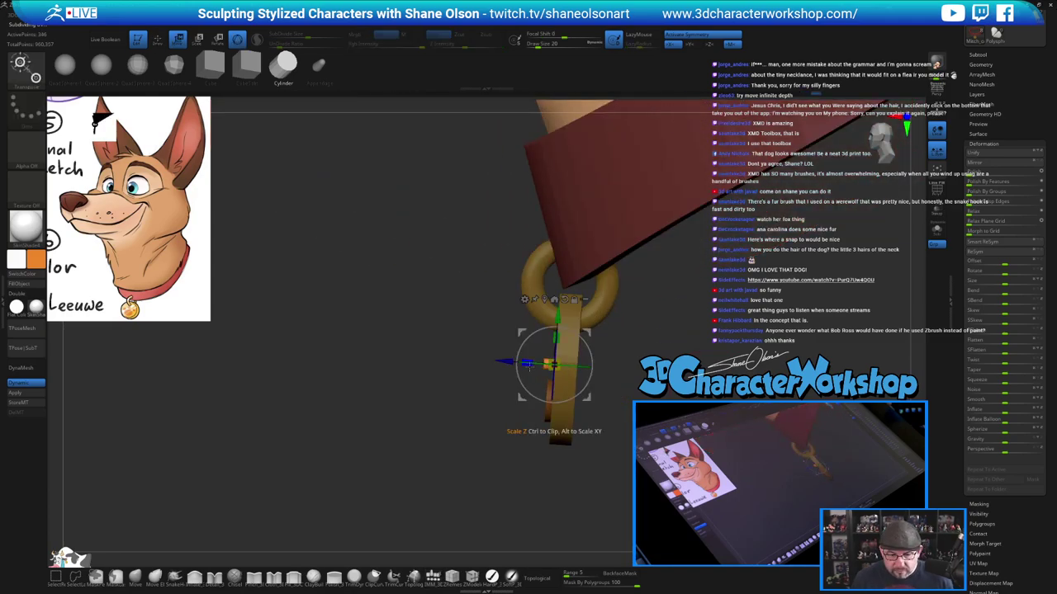
Stretch the small toe disc above the paw pad into a wide oval and enlarge it slightly
{"action": "left_click_drag", "start_coordinate": [409, 348], "coordinate": [413, 512]}
{"action": "left_click_drag", "start_coordinate": [405, 298], "coordinate": [454, 299]}
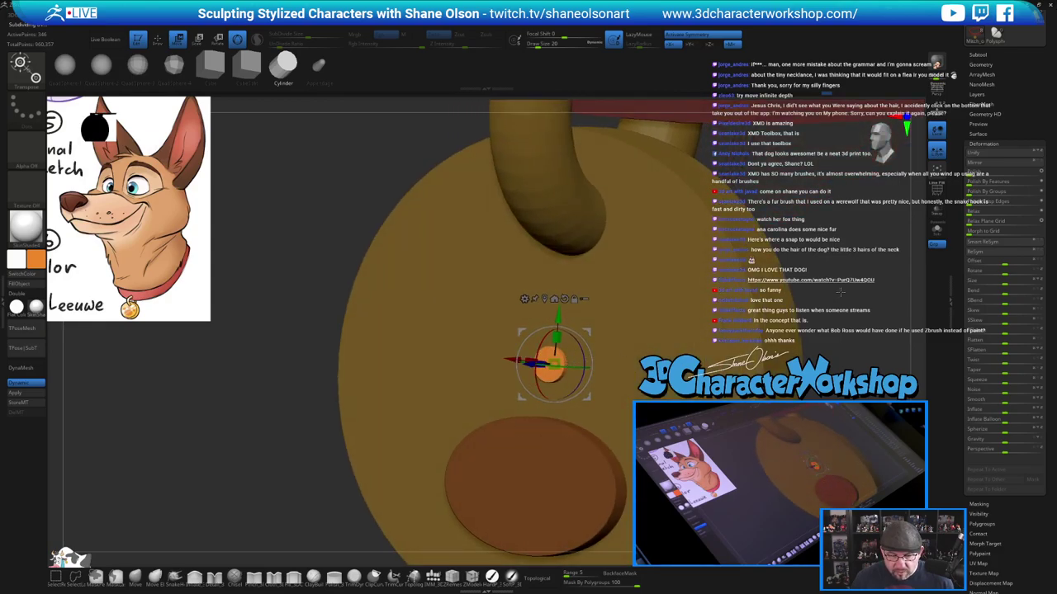
{"action": "left_click_drag", "start_coordinate": [802, 276], "coordinate": [839, 274]}
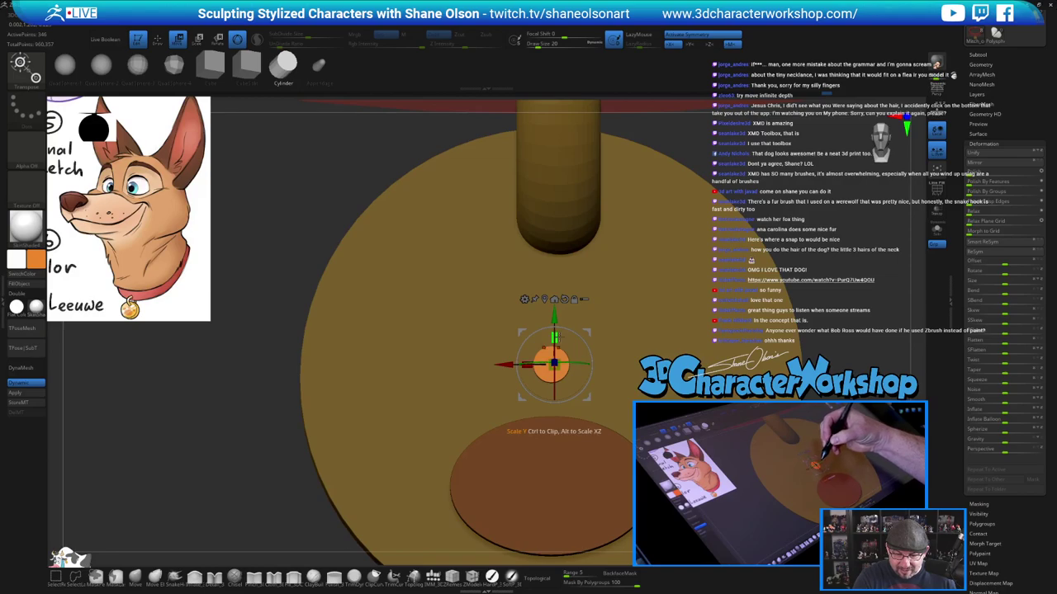
{"action": "left_click_drag", "start_coordinate": [528, 364], "coordinate": [510, 363]}
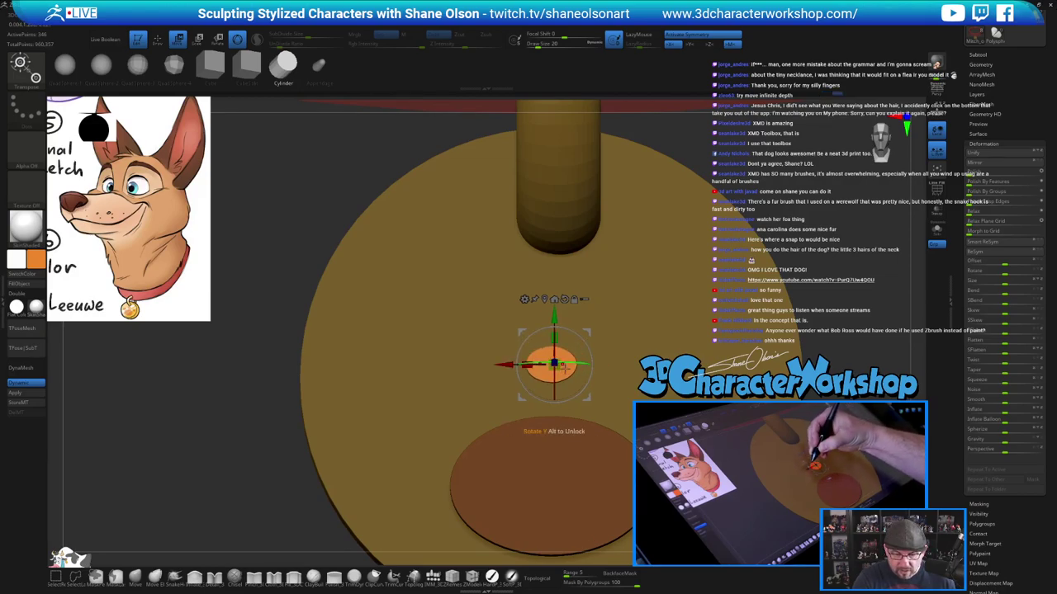
{"action": "left_click_drag", "start_coordinate": [556, 366], "coordinate": [564, 375]}
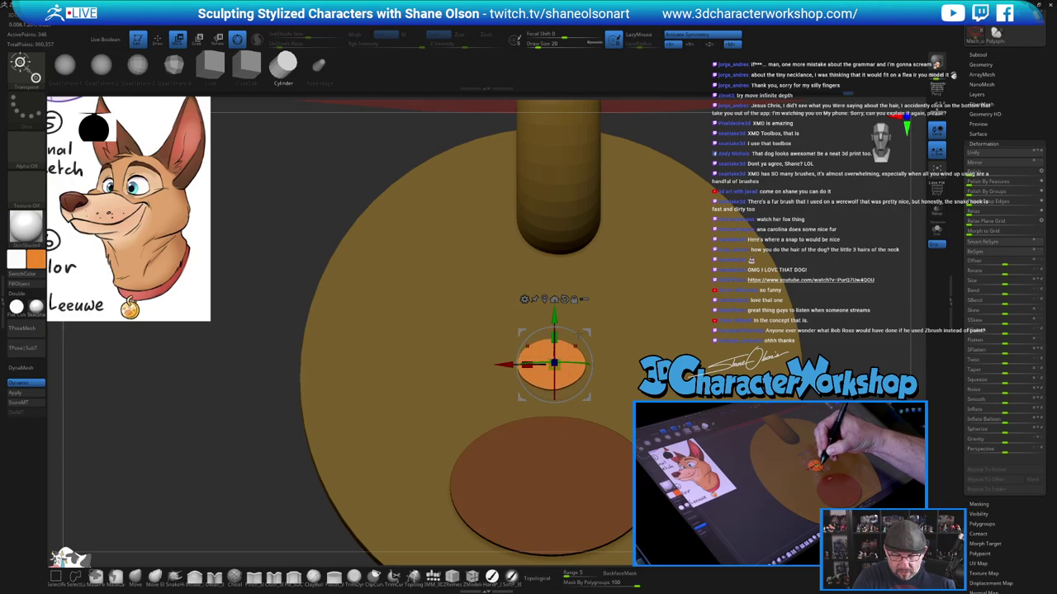
{"action": "left_click_drag", "start_coordinate": [679, 377], "coordinate": [726, 396], "text": "alt"}
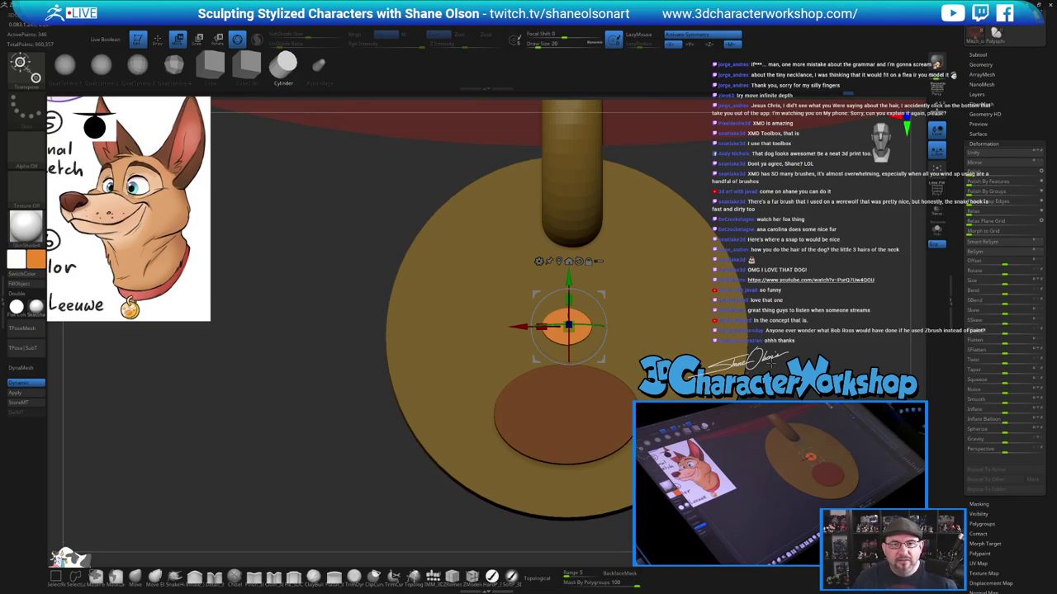
{"action": "left_click_drag", "start_coordinate": [821, 304], "coordinate": [761, 261]}
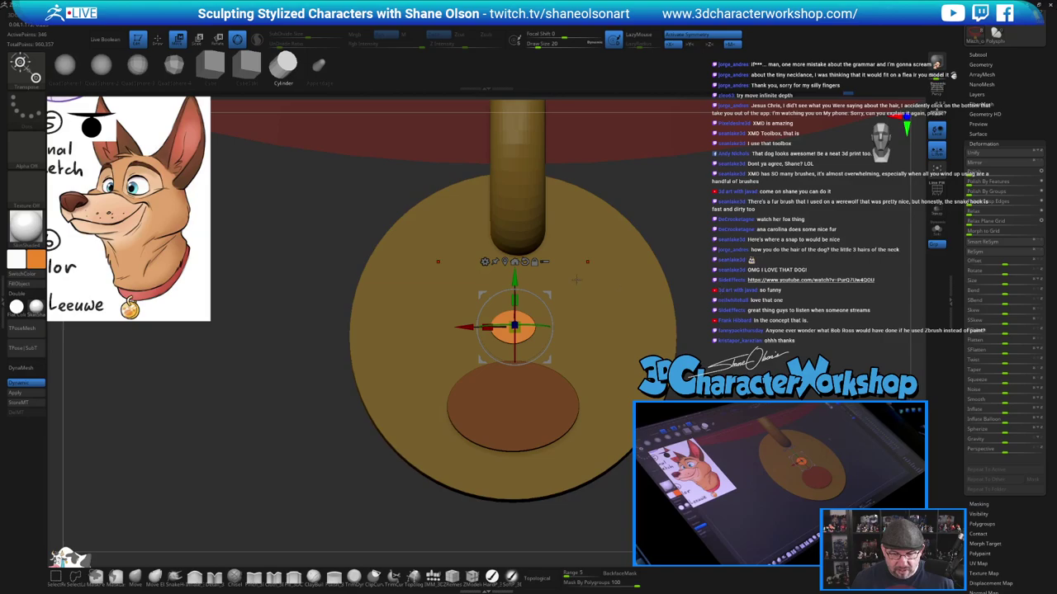
Show the polygroup wireframe, clear the mask on the tag, and turn off symmetry
{"action": "key", "text": "shift+f"}
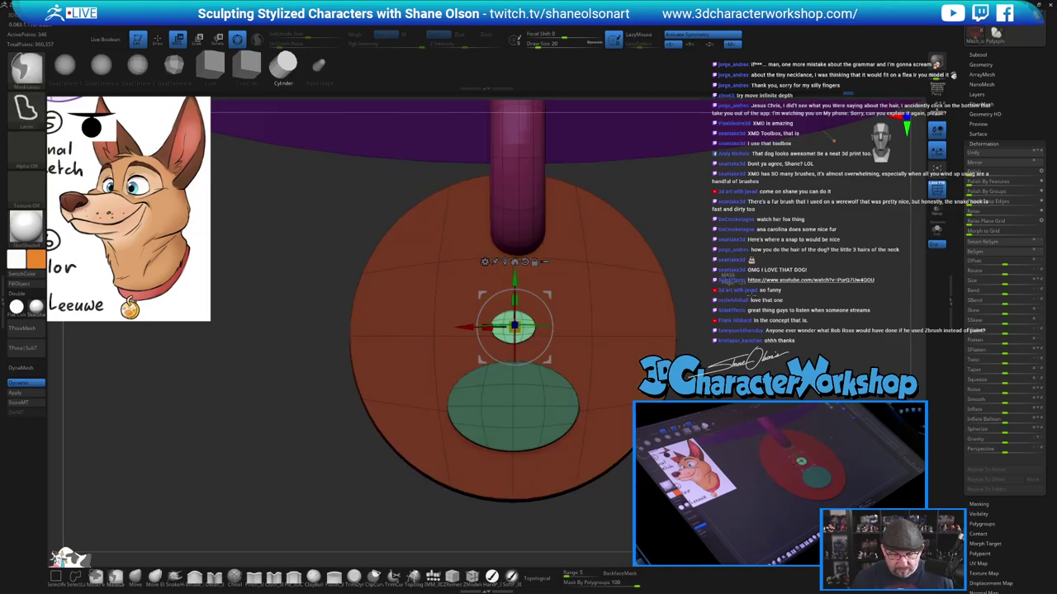
{"action": "left_click_drag", "start_coordinate": [732, 287], "coordinate": [736, 293], "text": "ctrl"}
{"action": "key", "text": "q"}
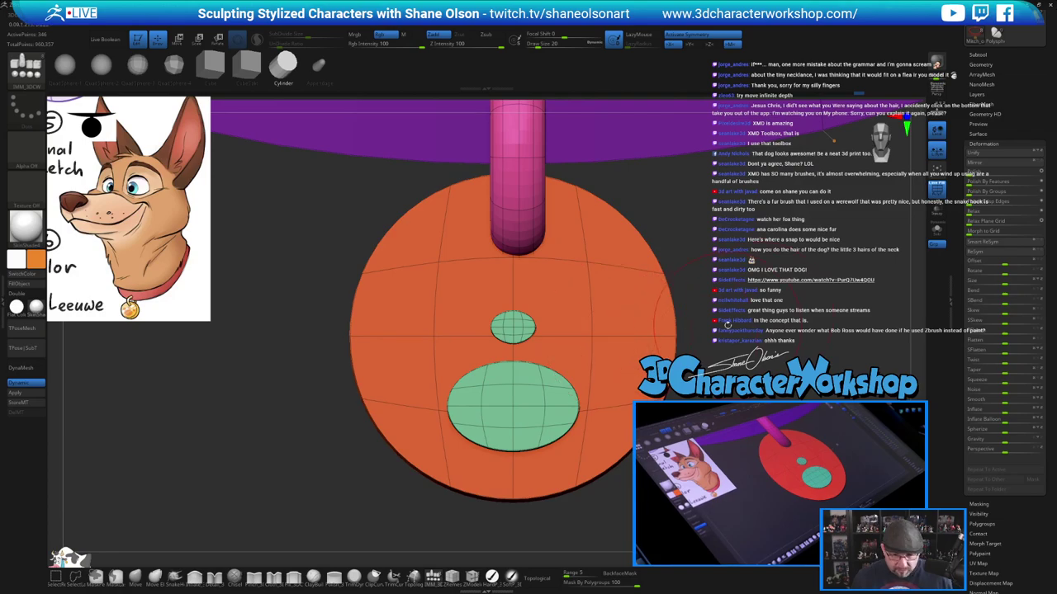
{"action": "key", "text": "x"}
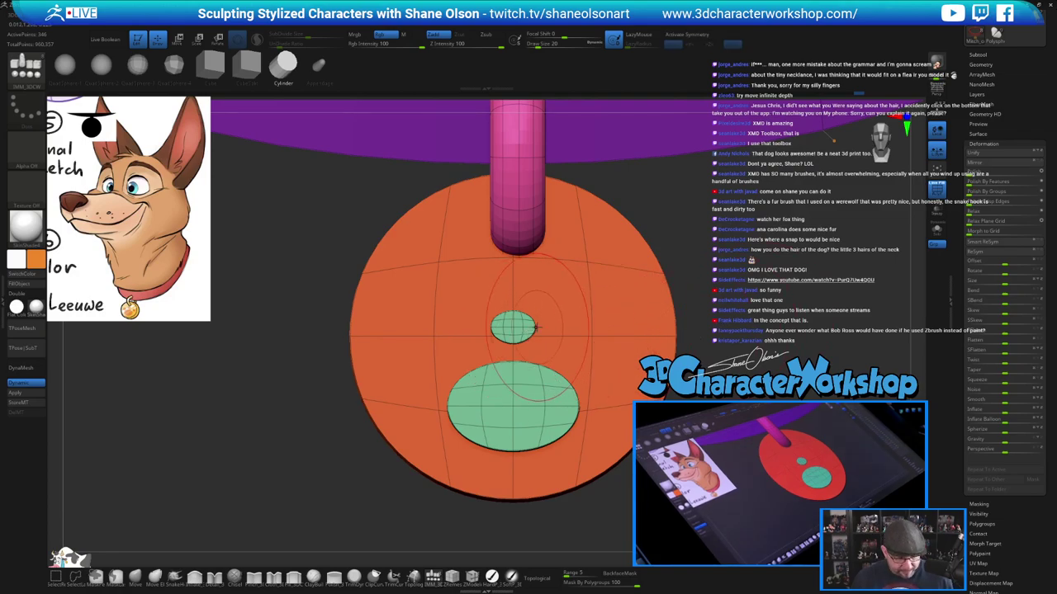
Regenerate the polygroups with Auto Groups so the toe and paw pad get separate groups
{"action": "mouse_move", "coordinate": [784, 298]}
{"action": "left_mouse_down"}
{"action": "mouse_move", "coordinate": [710, 303]}
{"action": "mouse_move", "coordinate": [741, 302]}
{"action": "left_mouse_up"}
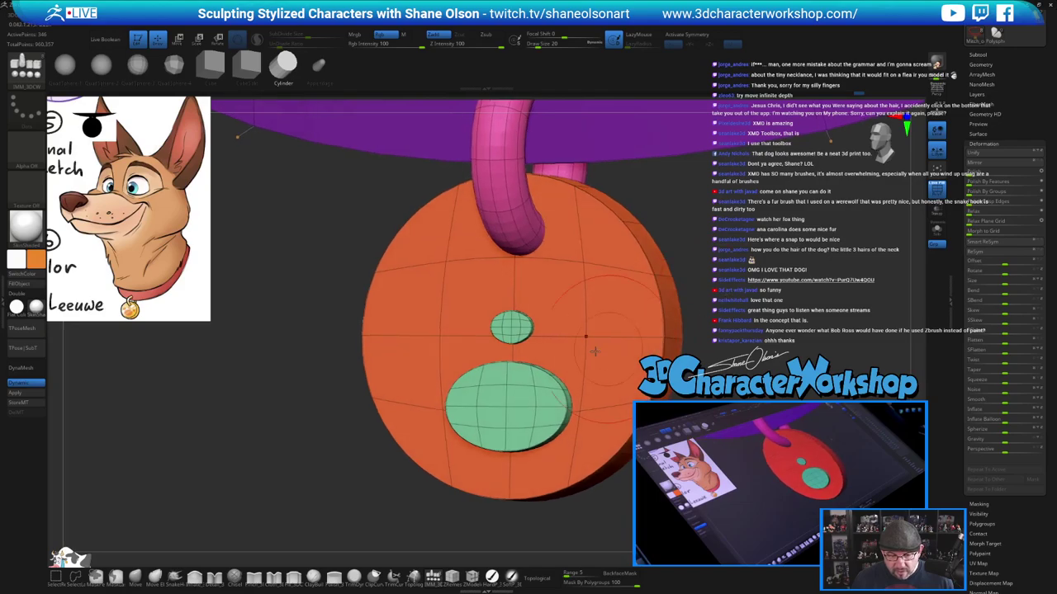
{"action": "key", "text": "w"}
{"action": "left_click", "coordinate": [515, 261]}
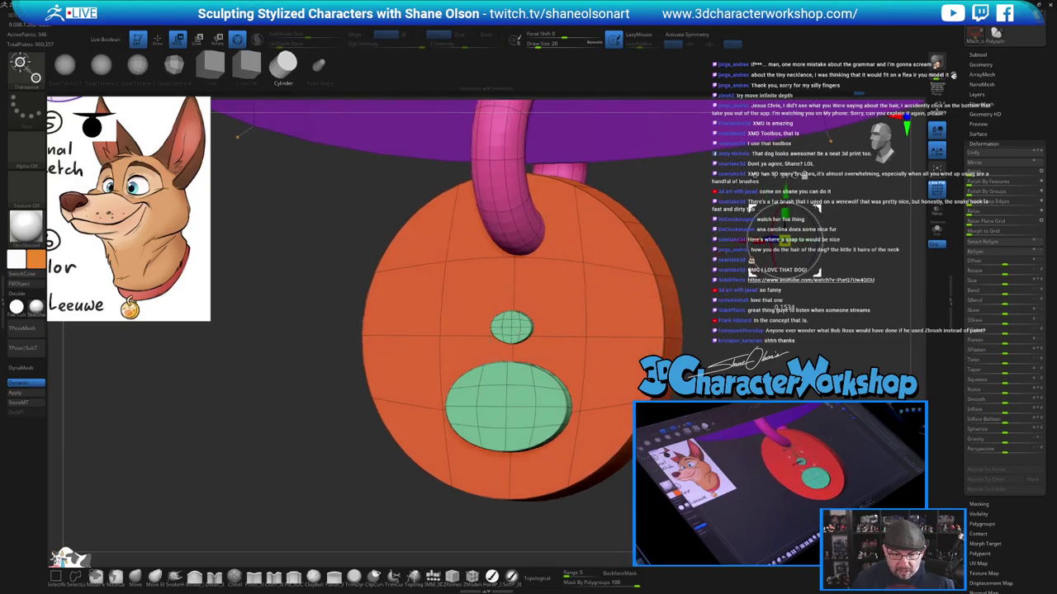
{"action": "left_click", "coordinate": [509, 327], "text": "ctrl"}
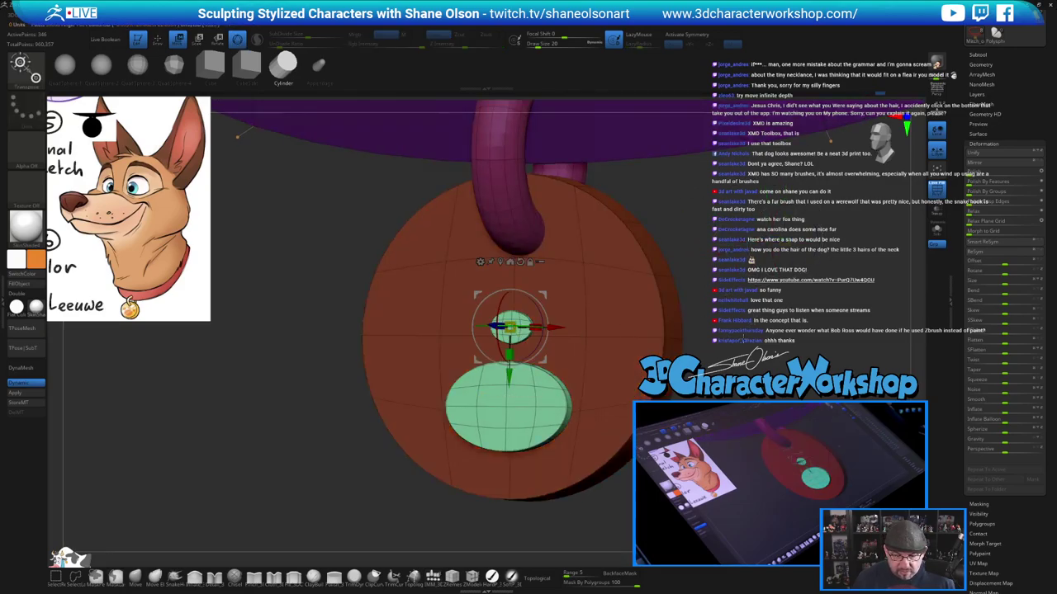
{"action": "left_click_drag", "start_coordinate": [742, 339], "coordinate": [767, 340], "text": "shift"}
{"action": "key", "text": "space"}
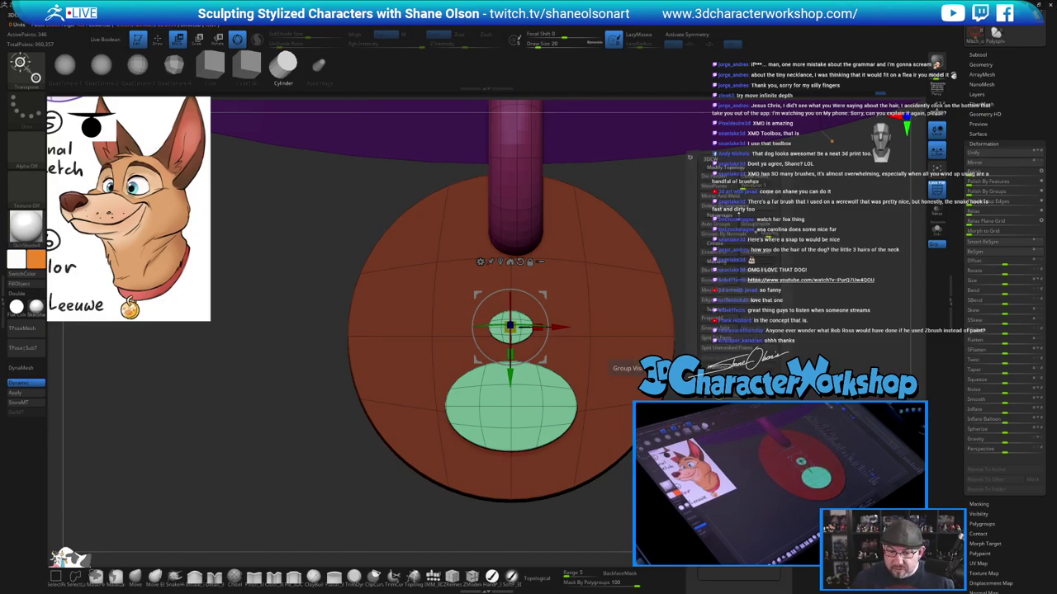
{"action": "left_click", "coordinate": [716, 225]}
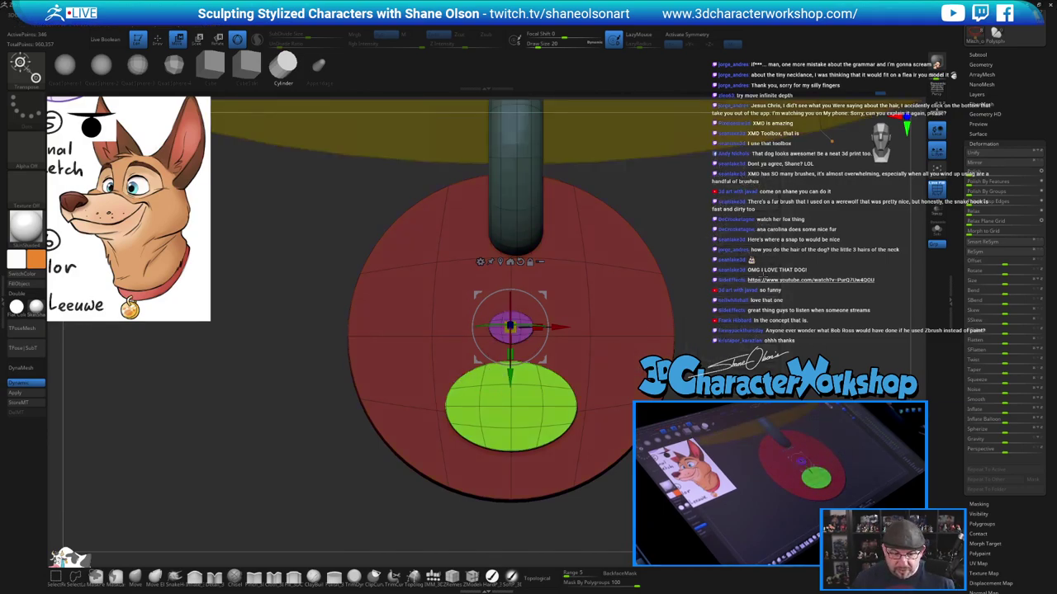
Isolate the toe oval with a mask, place a copy beside it to the lower left, and clear the mask
{"action": "left_click", "coordinate": [531, 308], "text": "ctrl"}
{"action": "left_click", "coordinate": [511, 262]}
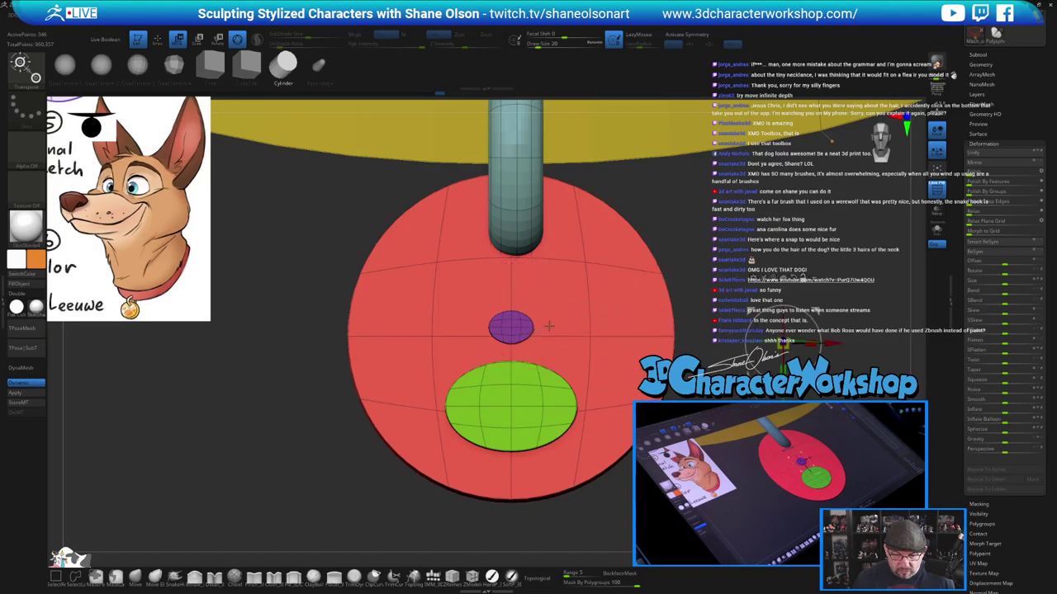
{"action": "left_click", "coordinate": [502, 327], "text": "ctrl"}
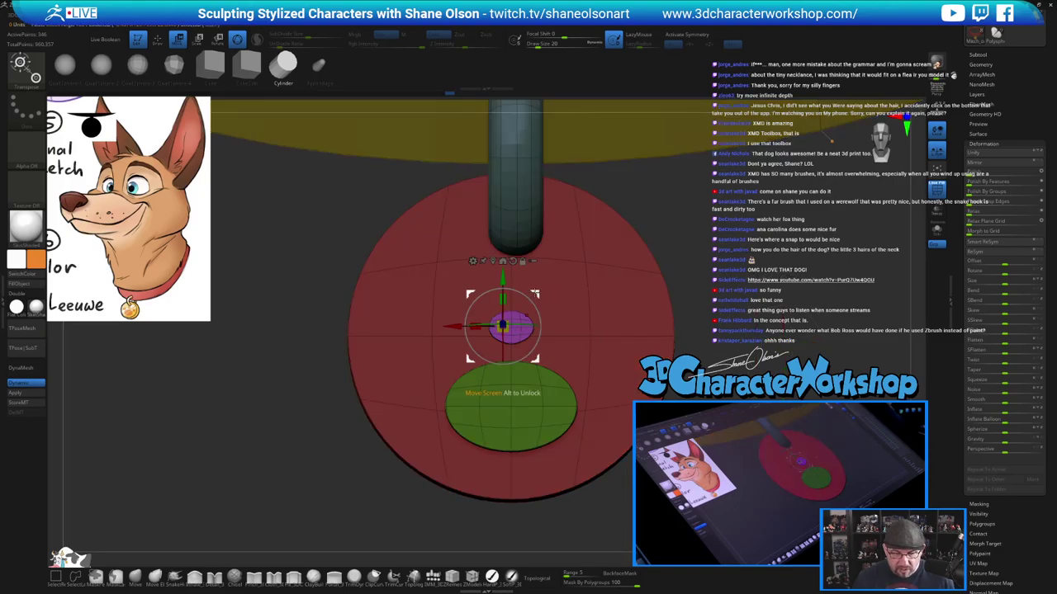
{"action": "left_click_drag", "start_coordinate": [536, 293], "coordinate": [473, 308], "text": "alt"}
{"action": "left_click_drag", "start_coordinate": [831, 141], "coordinate": [835, 149], "text": "ctrl"}
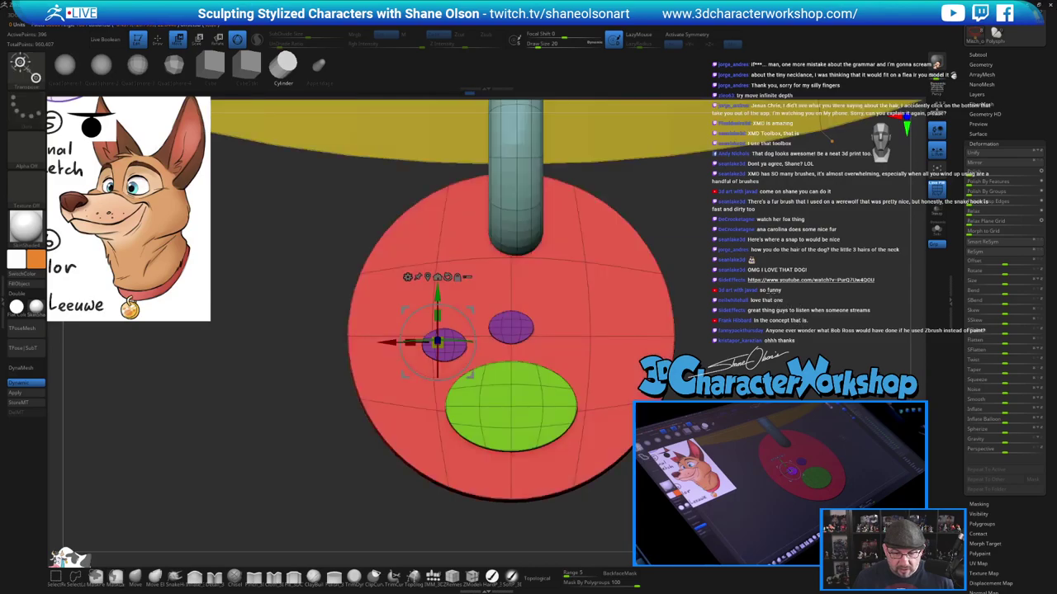
Mask everything except the hanging ring, nudge the ring slightly left along X, and clear the mask
{"action": "left_click_drag", "start_coordinate": [231, 206], "coordinate": [229, 171], "text": "alt"}
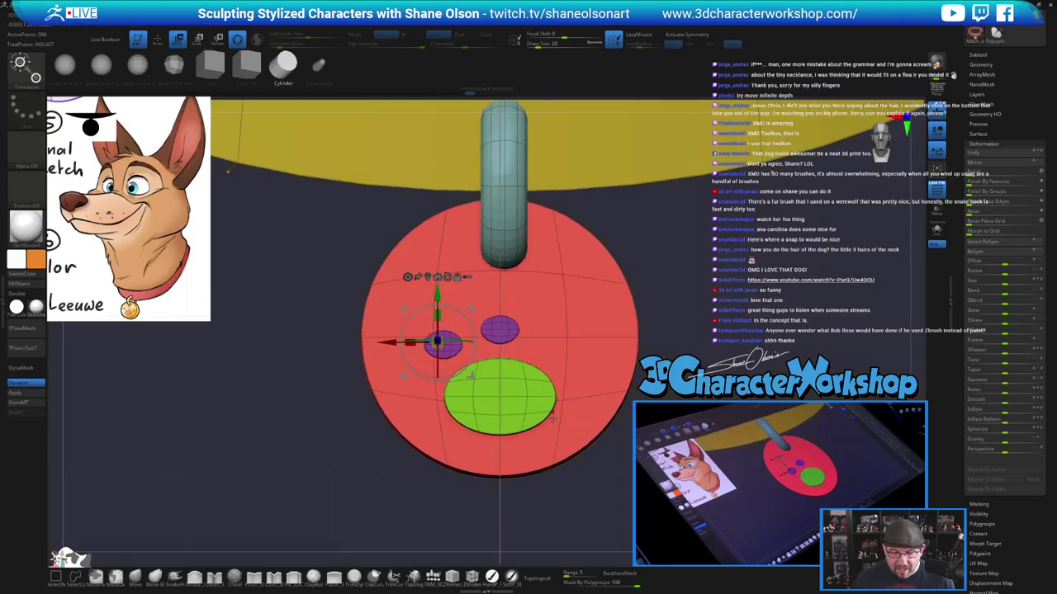
{"action": "left_click_drag", "start_coordinate": [722, 277], "coordinate": [722, 245], "text": "alt"}
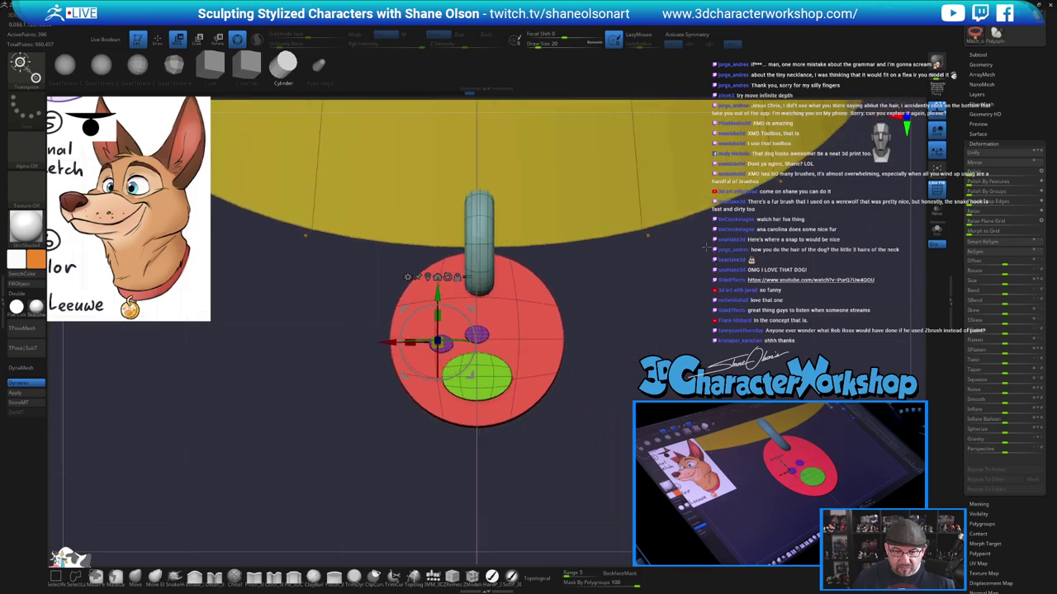
{"action": "left_click_drag", "start_coordinate": [500, 213], "coordinate": [505, 259], "text": "alt"}
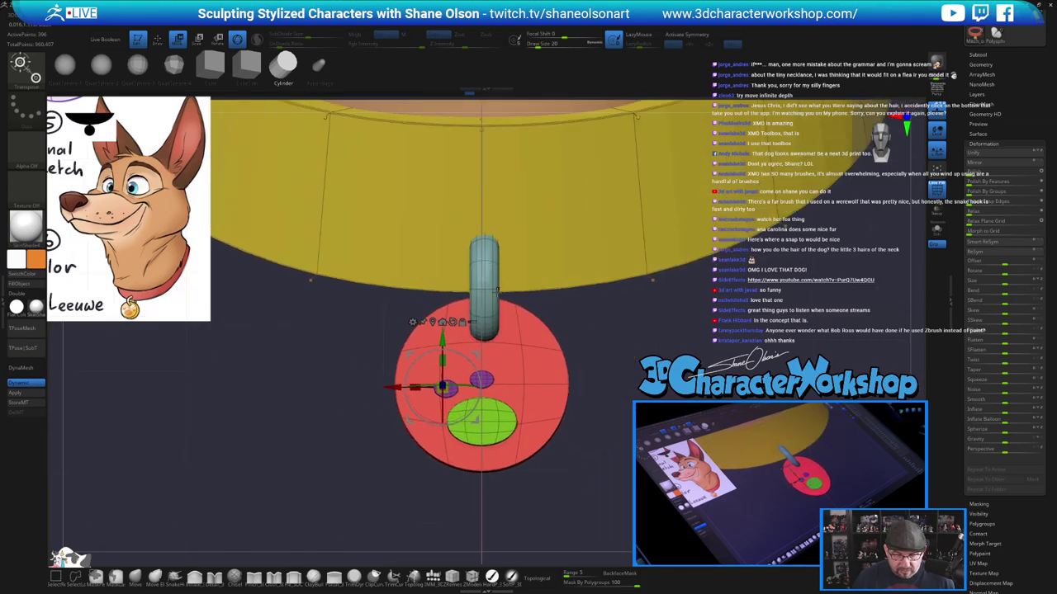
{"action": "left_click", "coordinate": [493, 291], "text": "ctrl"}
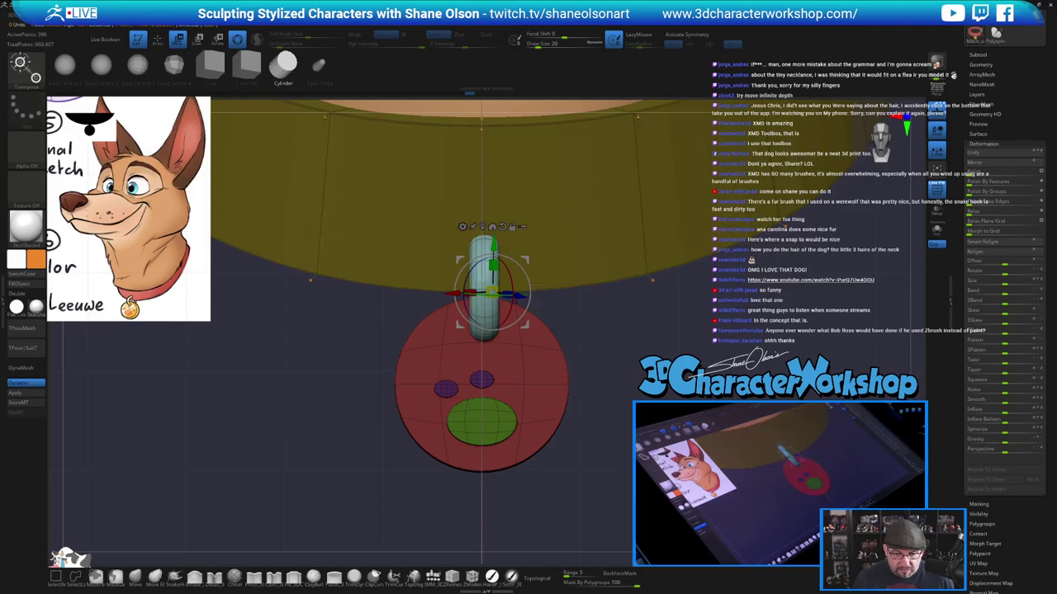
{"action": "left_click", "coordinate": [502, 227], "text": "alt"}
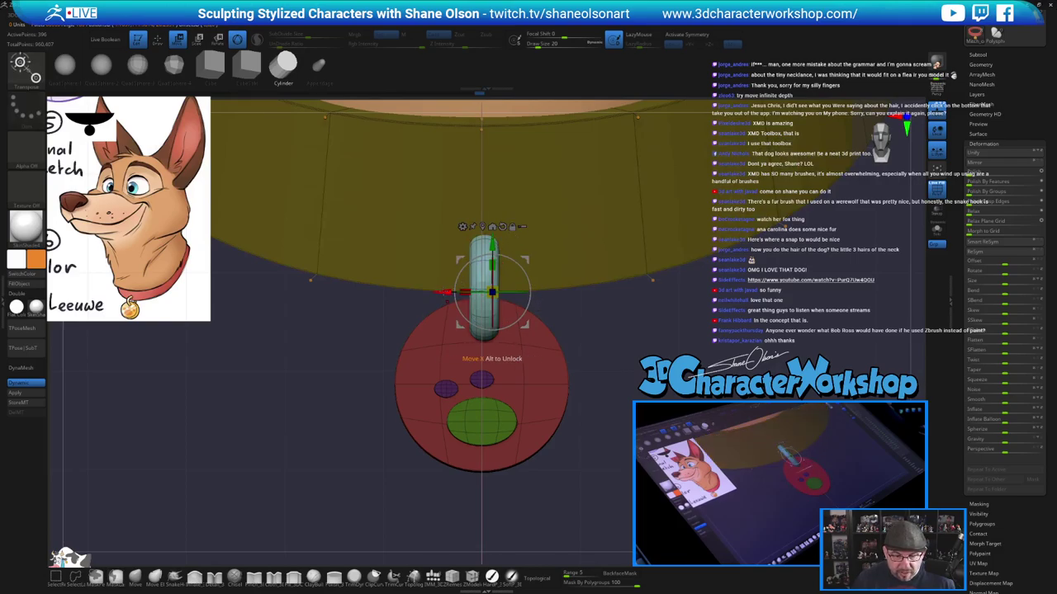
{"action": "left_click_drag", "start_coordinate": [444, 293], "coordinate": [441, 293]}
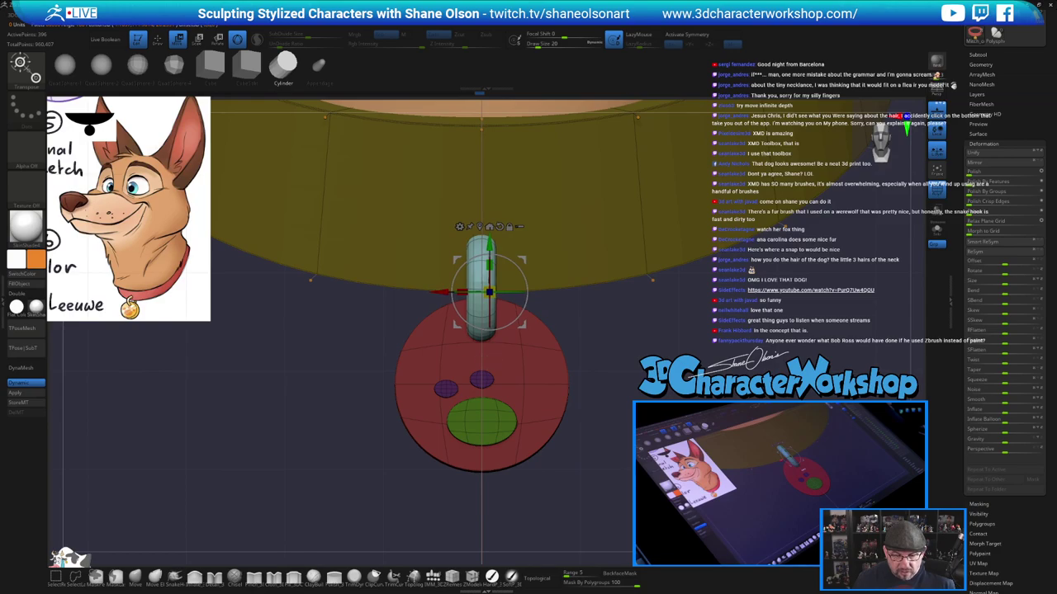
{"action": "left_click_drag", "start_coordinate": [786, 229], "coordinate": [760, 203], "text": "alt"}
{"action": "left_click", "coordinate": [651, 351], "text": "ctrl"}
Try to mirror the copied toe to the other side of the tag with Mirror And Weld
{"action": "left_click_drag", "start_coordinate": [650, 351], "coordinate": [671, 334], "text": "alt"}
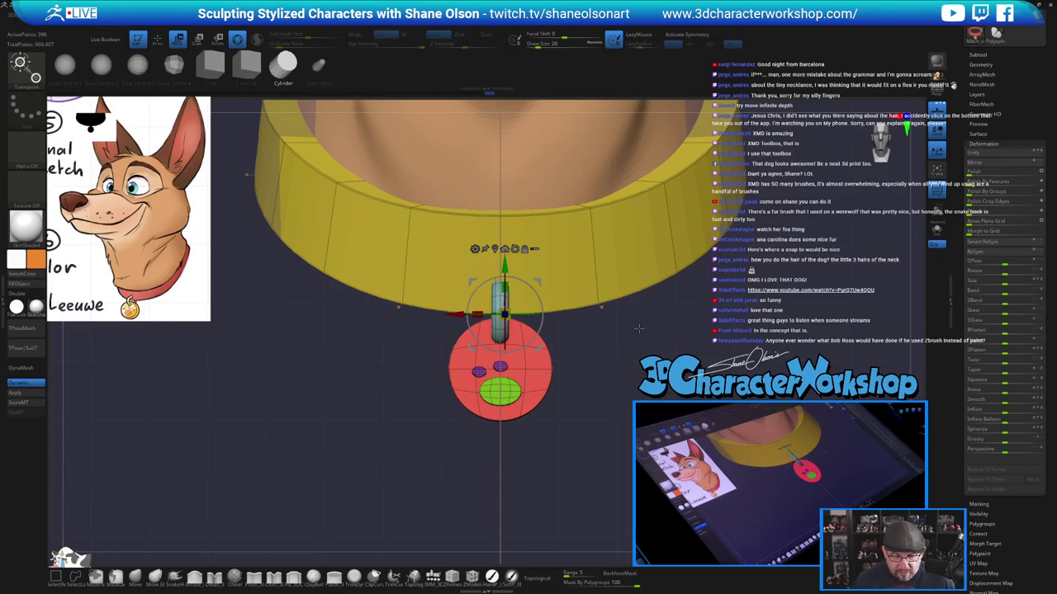
{"action": "key", "text": "space"}
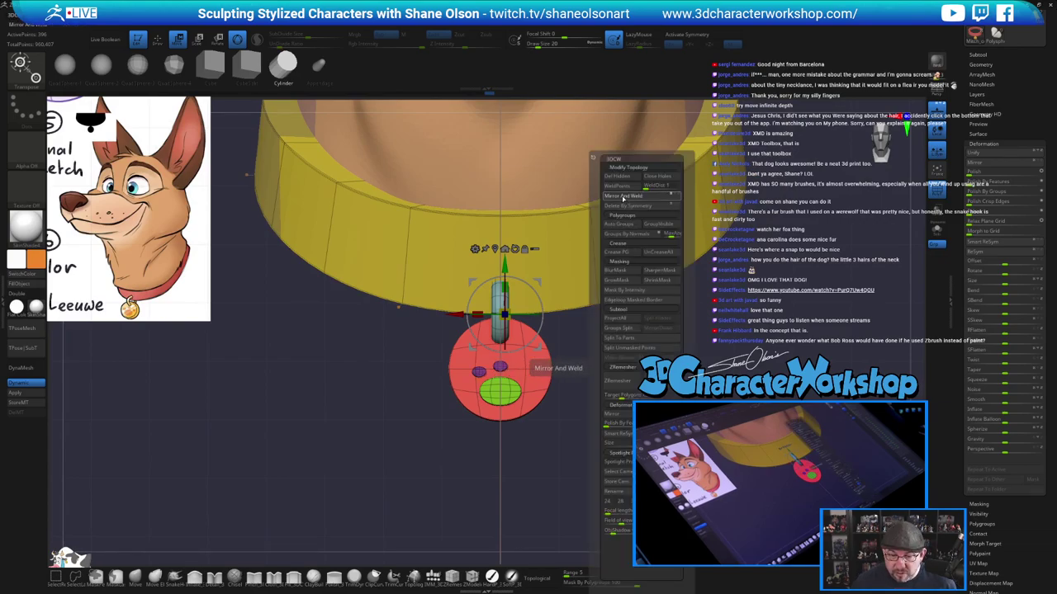
{"action": "left_click", "coordinate": [623, 198]}
{"action": "left_click", "coordinate": [623, 196]}
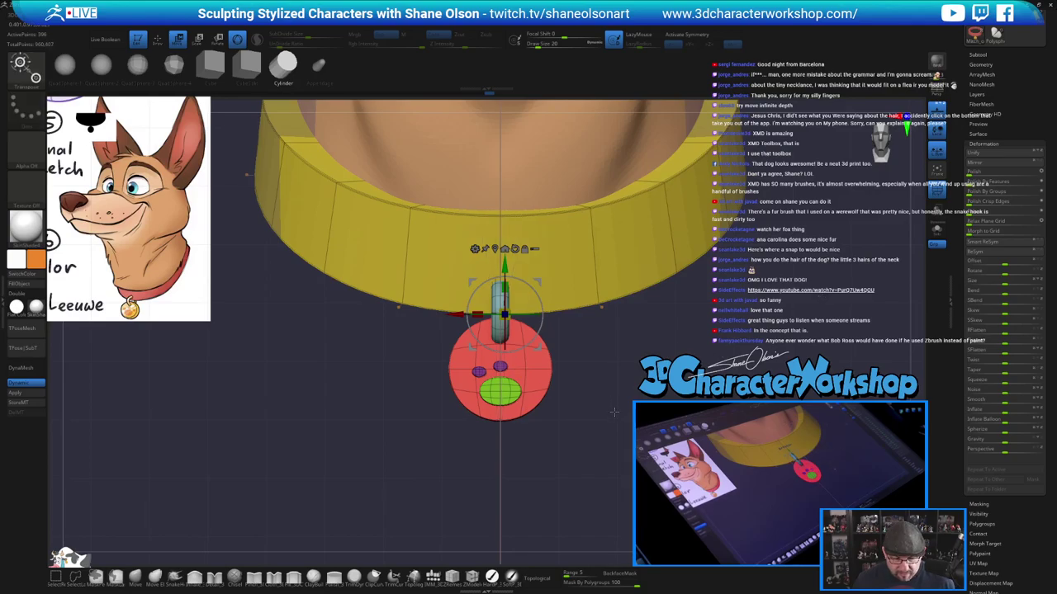
Mask everything except the collar band and nudge it slightly to the right
{"action": "left_click_drag", "start_coordinate": [614, 412], "coordinate": [623, 450], "text": "alt"}
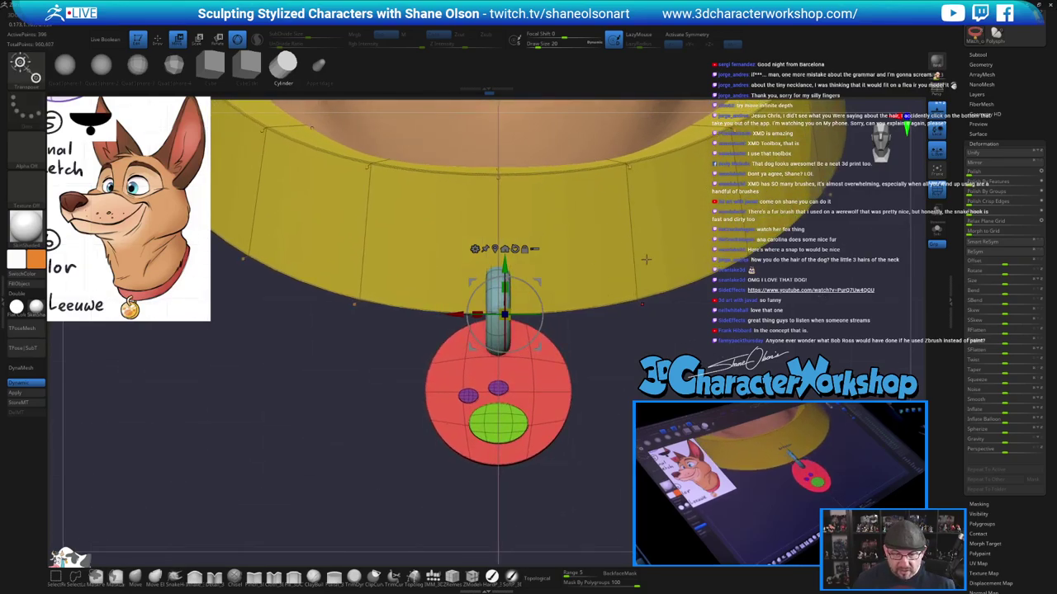
{"action": "left_click", "coordinate": [634, 175]}
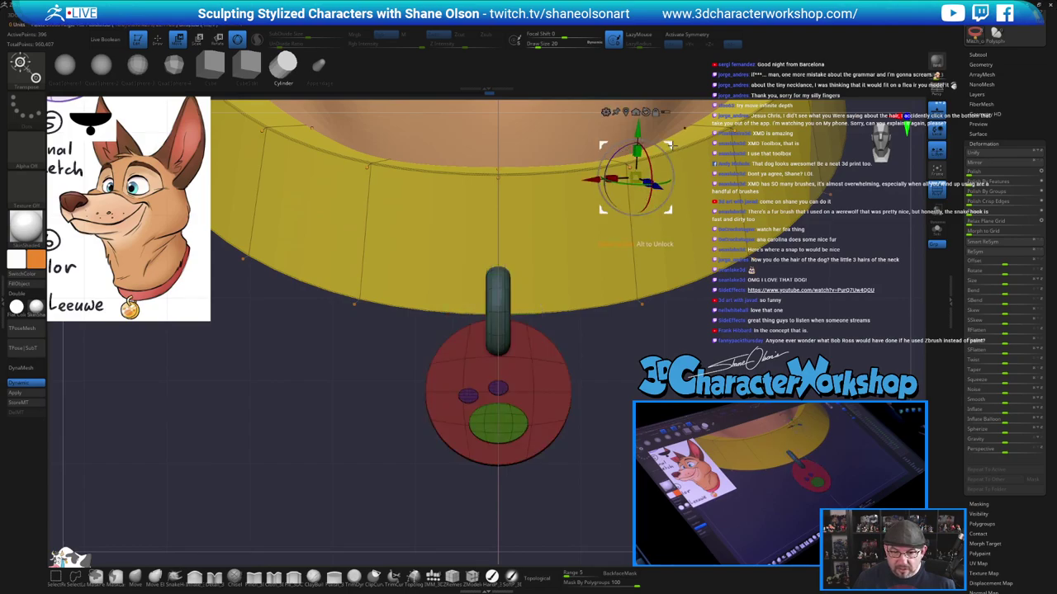
{"action": "left_click_drag", "start_coordinate": [672, 146], "coordinate": [674, 146]}
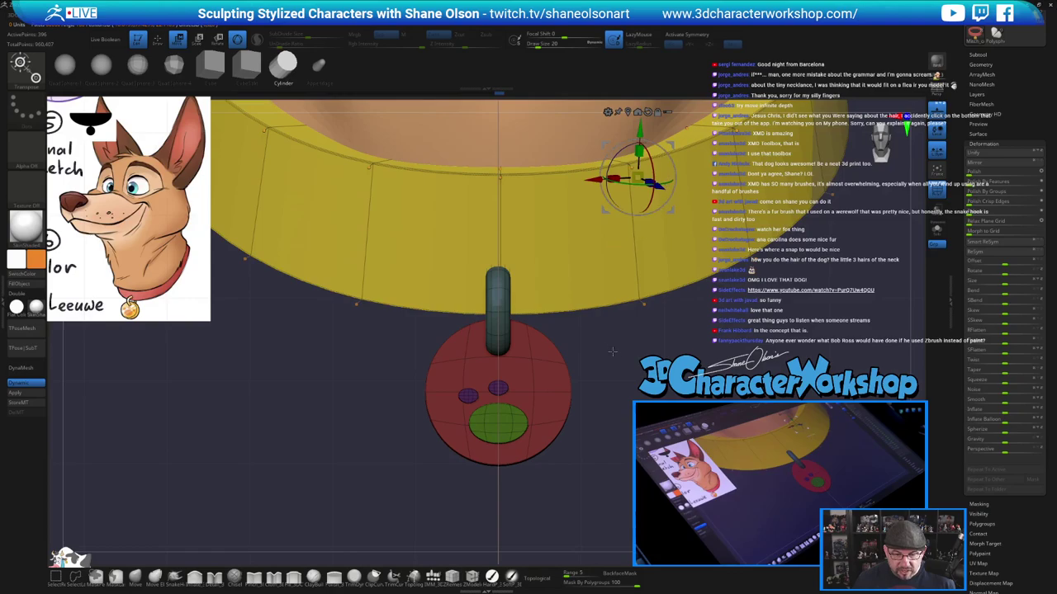
Mask everything except the round tag disc and nudge it slightly right along X
{"action": "left_click_drag", "start_coordinate": [612, 351], "coordinate": [615, 329], "text": "alt"}
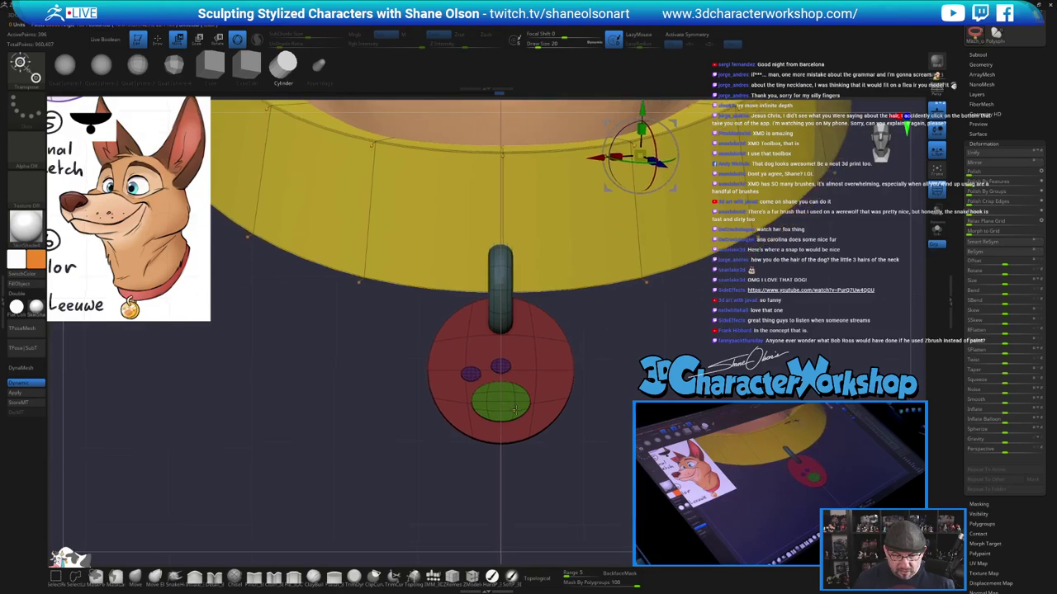
{"action": "left_click", "coordinate": [526, 435]}
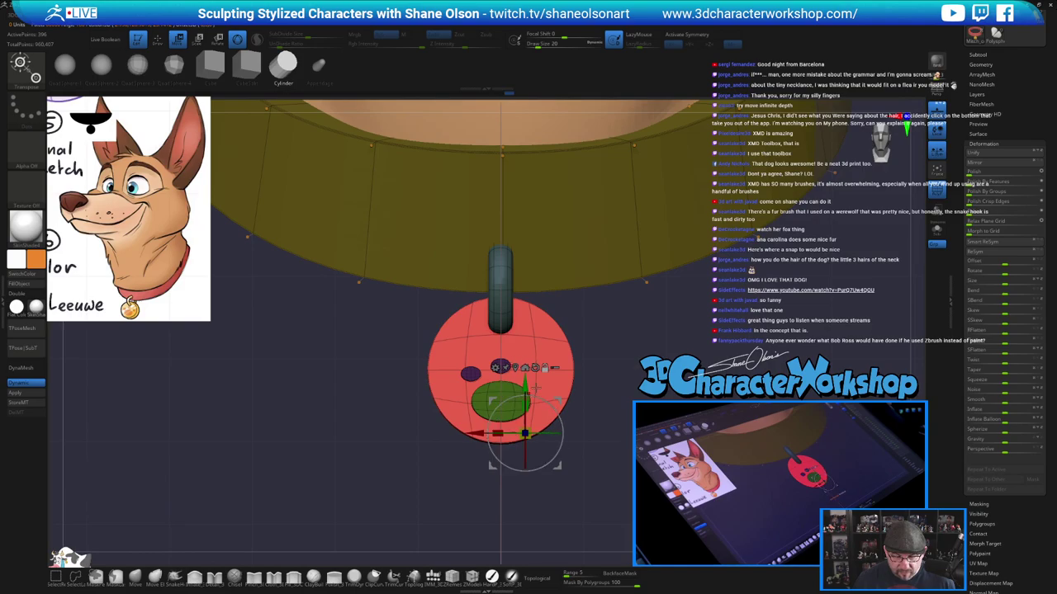
{"action": "left_click_drag", "start_coordinate": [478, 433], "coordinate": [481, 433]}
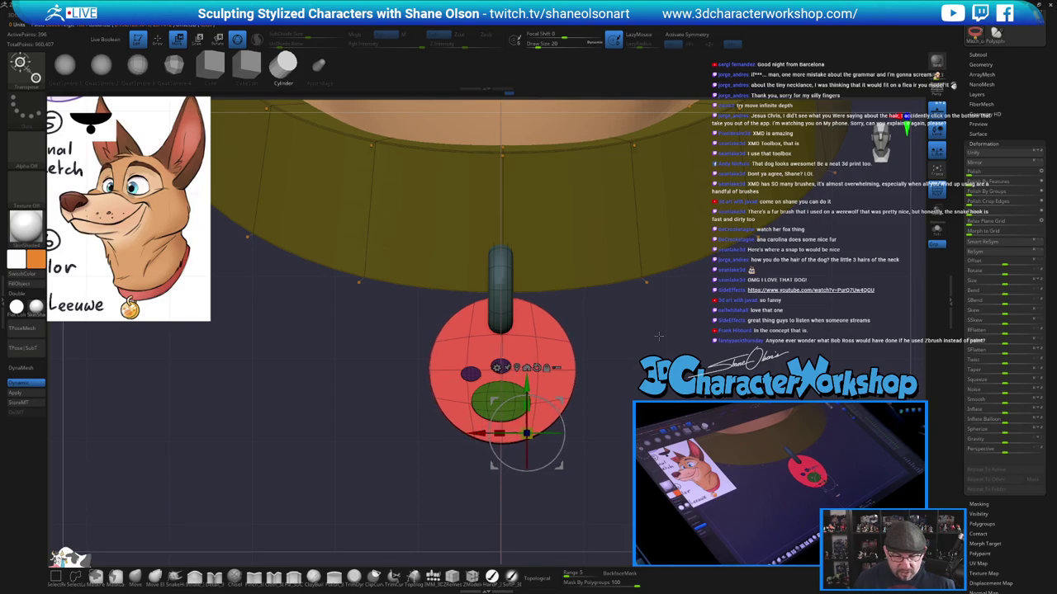
Try Mirror And Weld on the collar and tag parts, and undo the operation
{"action": "key", "text": "space"}
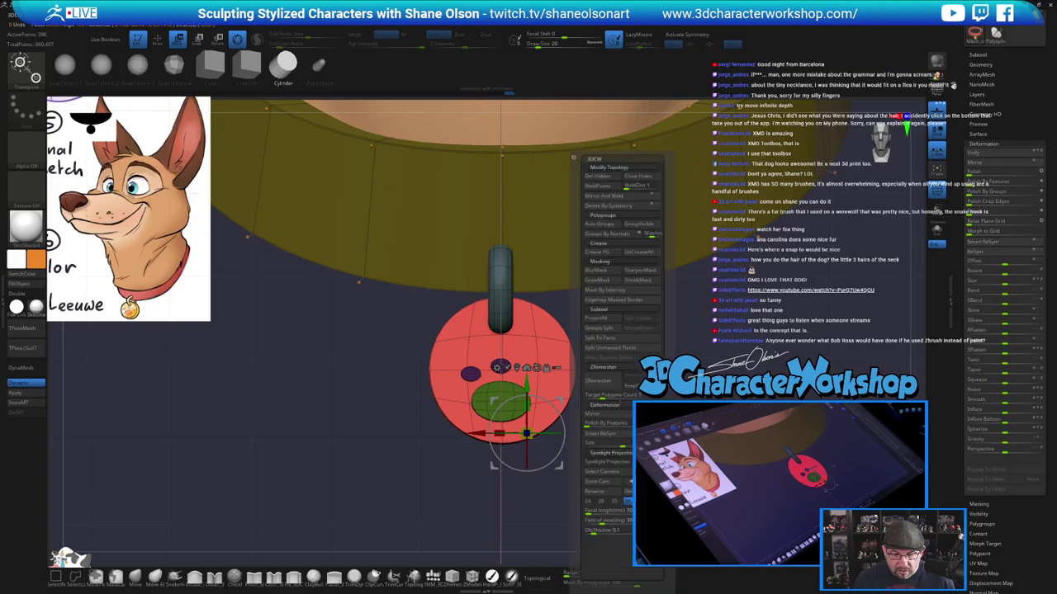
{"action": "left_click", "coordinate": [612, 199]}
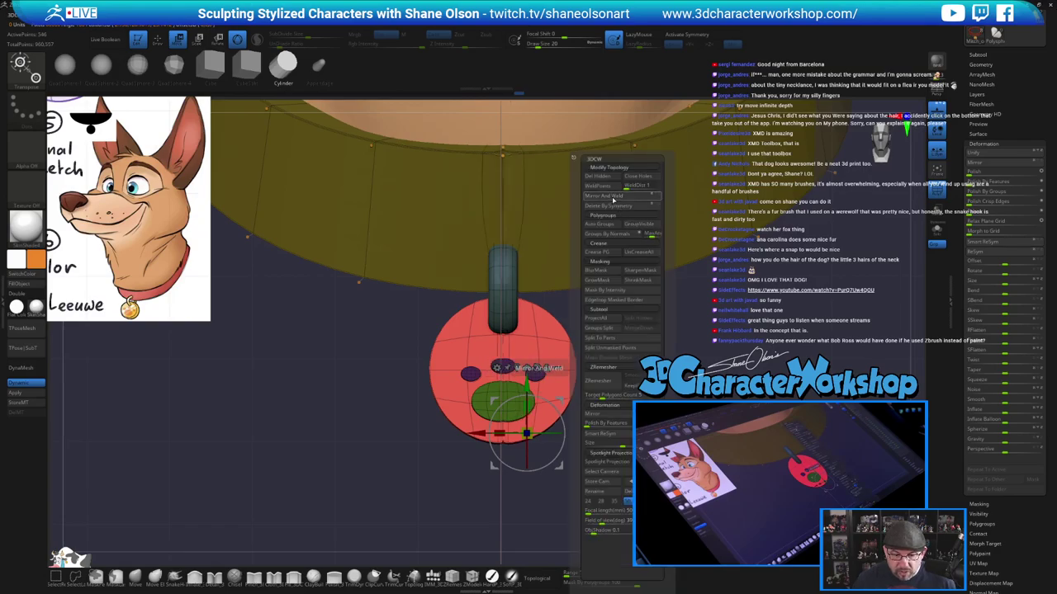
{"action": "key", "text": "ctrl+z"}
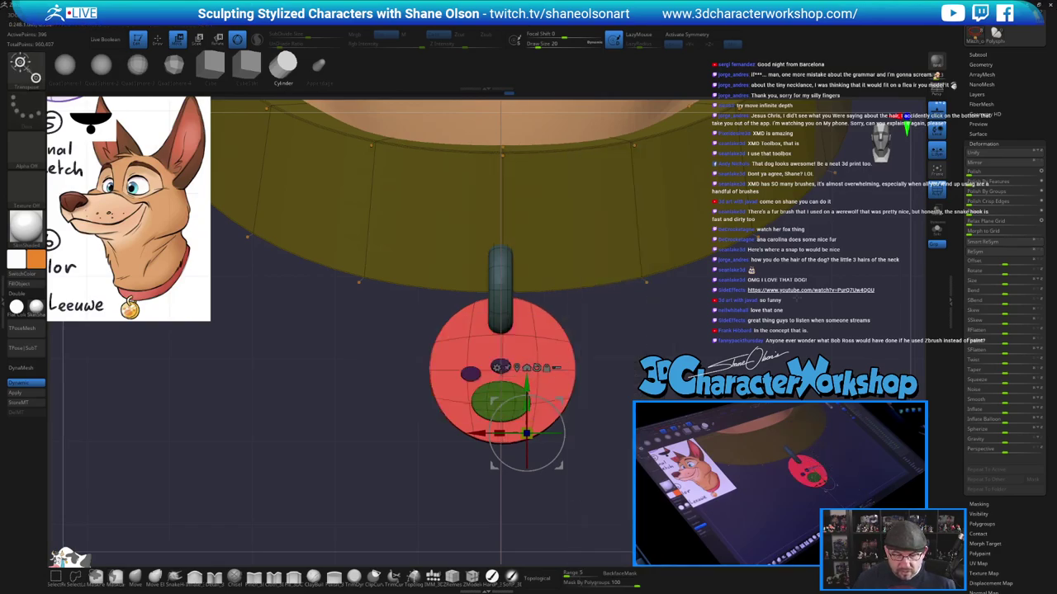
Nudge the tag disc slightly along X, try Mirror And Weld on the collar and tag, and undo the operation
{"action": "mouse_move", "coordinate": [347, 445]}
{"action": "left_mouse_down", "text": "alt"}
{"action": "mouse_move", "coordinate": [347, 380]}
{"action": "mouse_move", "coordinate": [248, 450]}
{"action": "mouse_move", "coordinate": [355, 458]}
{"action": "left_mouse_up", "text": "alt"}
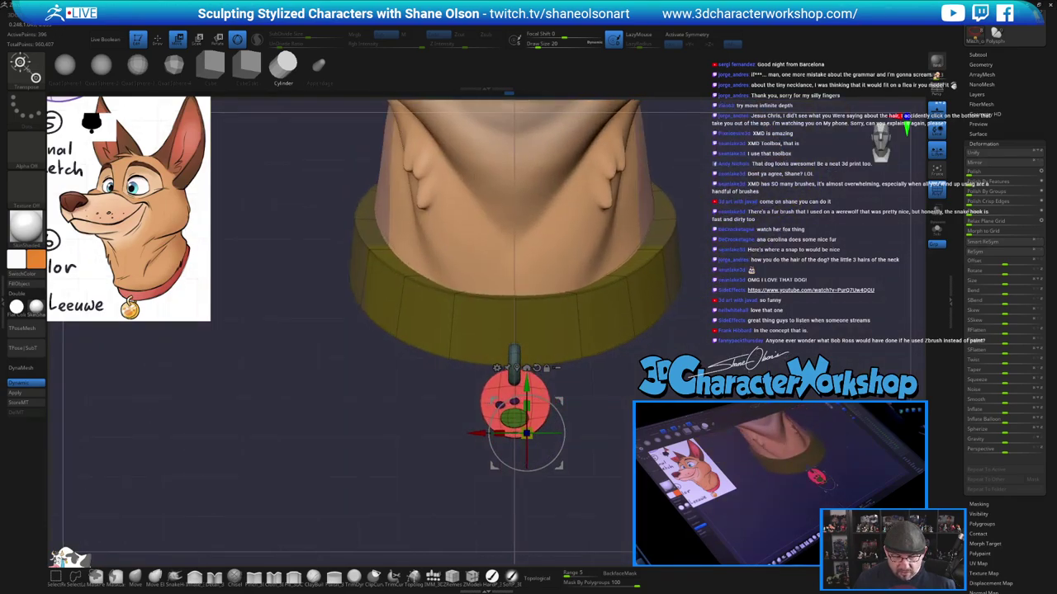
{"action": "left_click_drag", "start_coordinate": [347, 413], "coordinate": [346, 479], "text": "alt"}
{"action": "left_click_drag", "start_coordinate": [476, 433], "coordinate": [474, 434]}
{"action": "key", "text": "space"}
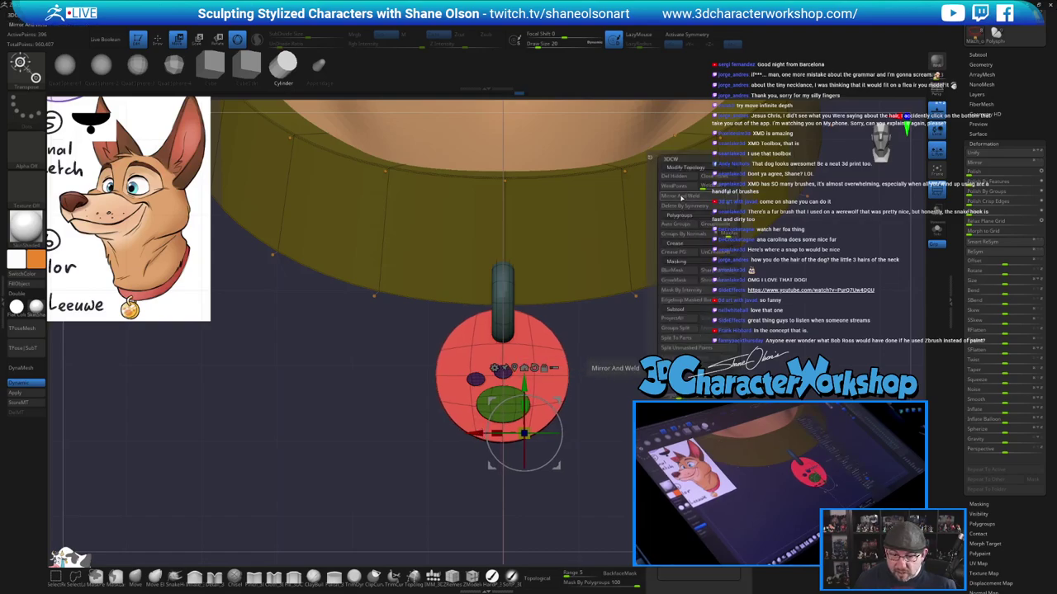
{"action": "left_click", "coordinate": [681, 198]}
{"action": "key", "text": "ctrl+z"}
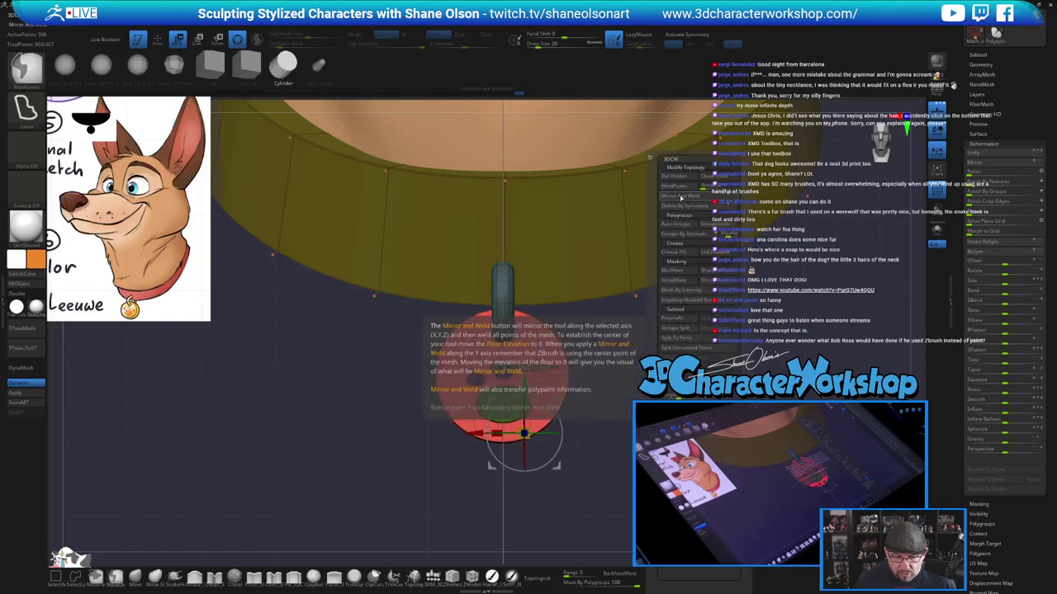
{"action": "key", "text": "ctrl+z"}
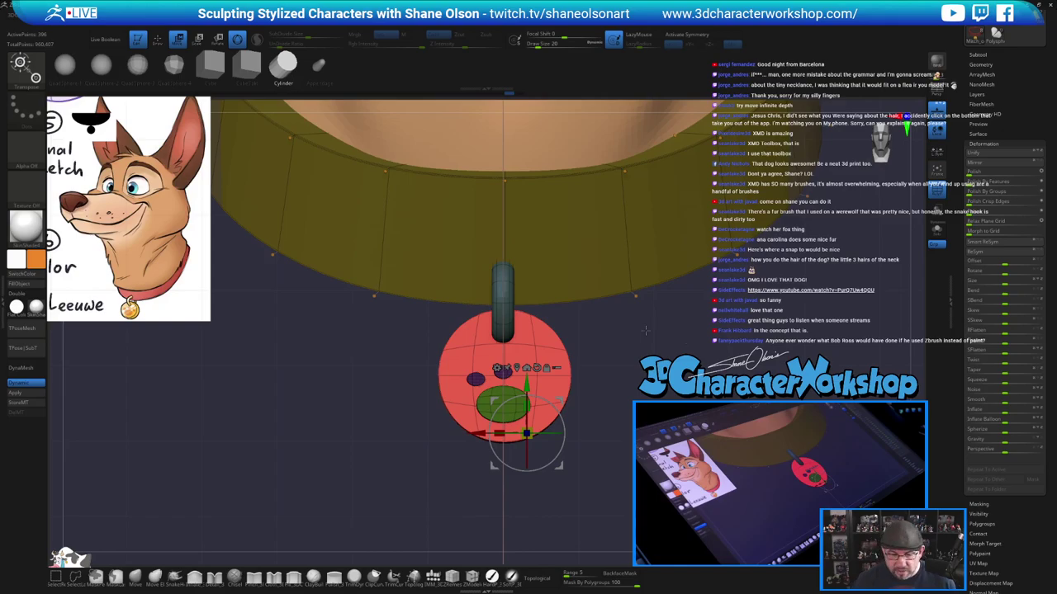
Mirror the side toe across the tag with Mirror And Weld, clear the mask, and apply Mirror And Weld again to the unmasked collar
{"action": "key", "text": "space"}
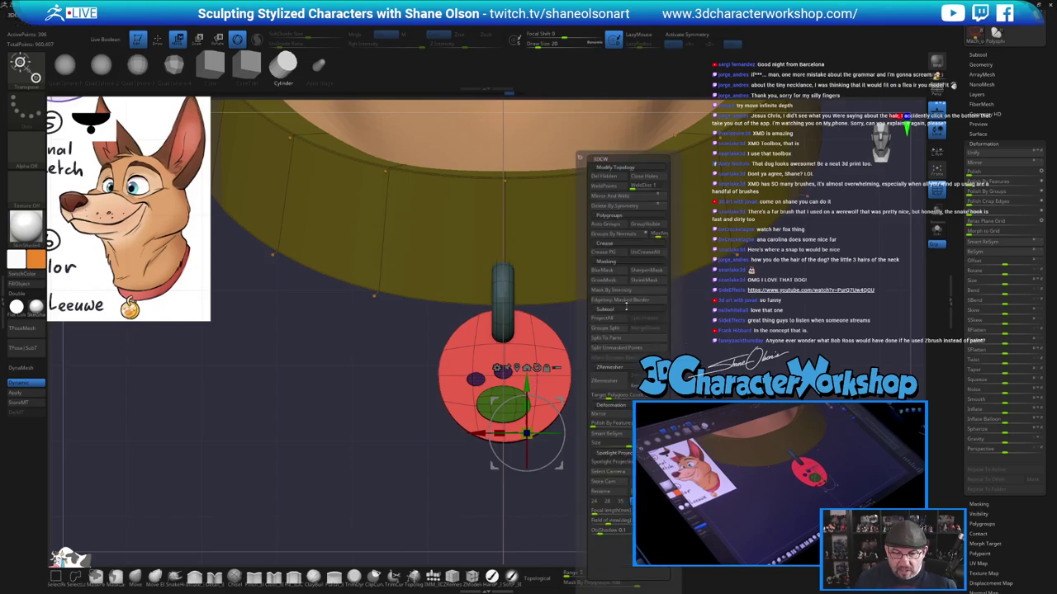
{"action": "left_click", "coordinate": [608, 196]}
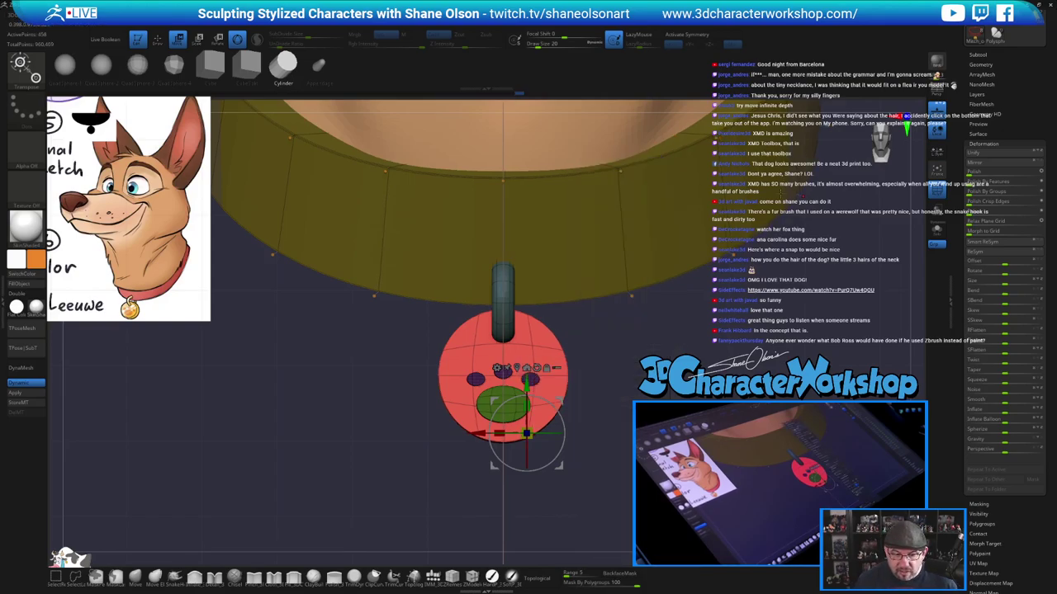
{"action": "left_click_drag", "start_coordinate": [665, 356], "coordinate": [671, 339]}
{"action": "key", "text": "space"}
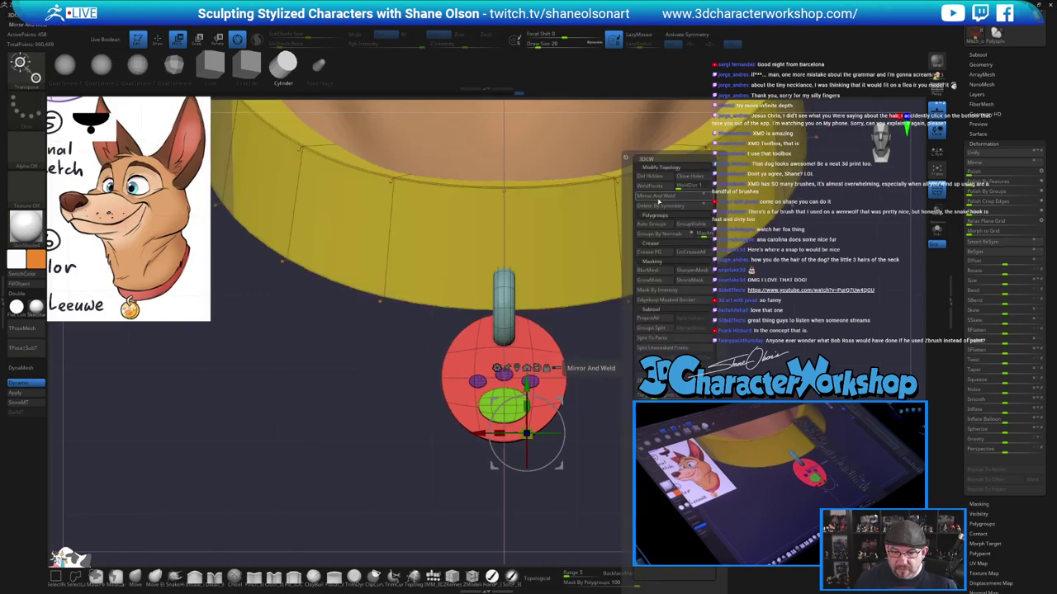
{"action": "left_click", "coordinate": [657, 198]}
{"action": "left_click_drag", "start_coordinate": [665, 371], "coordinate": [665, 313], "text": "alt"}
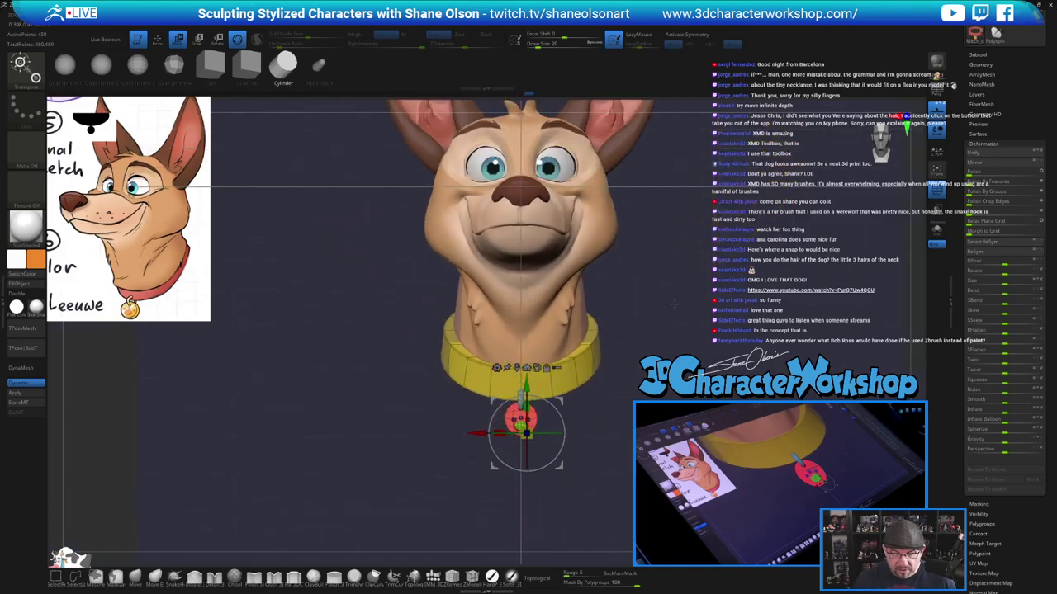
Return to Draw mode, hide the collar's polyframe and the floor grid, and review the tag together with the whole head
{"action": "key", "text": "q"}
{"action": "mouse_move", "coordinate": [363, 413]}
{"action": "left_mouse_down"}
{"action": "mouse_move", "coordinate": [318, 413]}
{"action": "mouse_move", "coordinate": [359, 413]}
{"action": "left_mouse_up"}
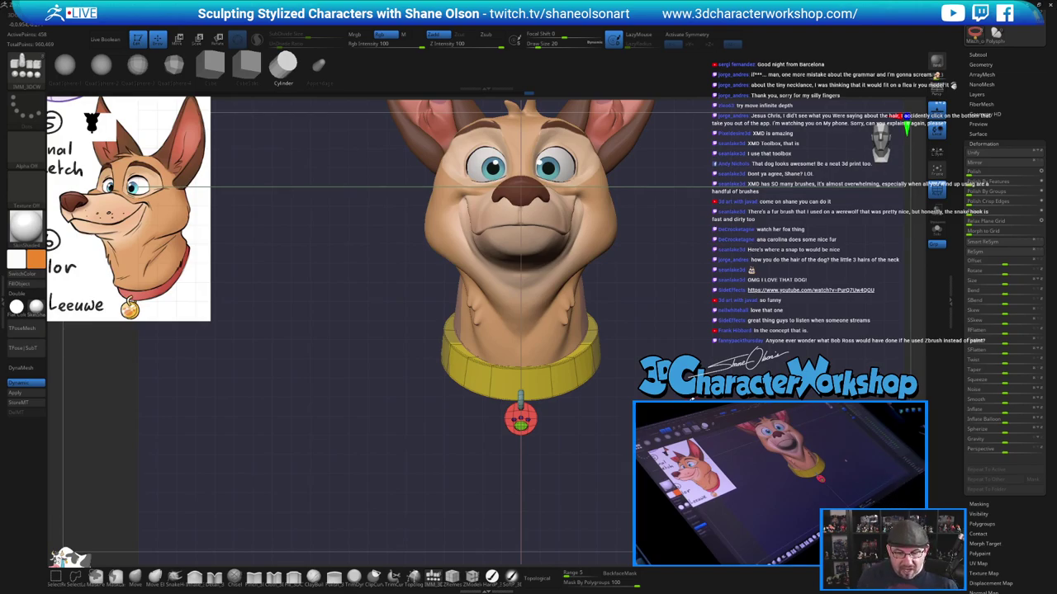
{"action": "key", "text": "shift+f"}
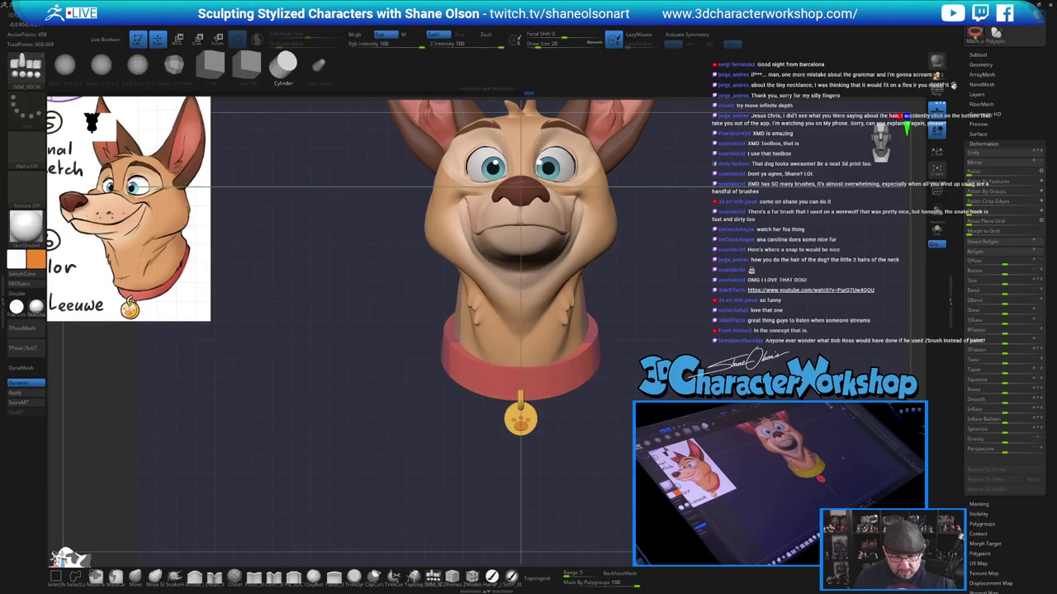
{"action": "left_click_drag", "start_coordinate": [858, 347], "coordinate": [867, 272], "text": "alt"}
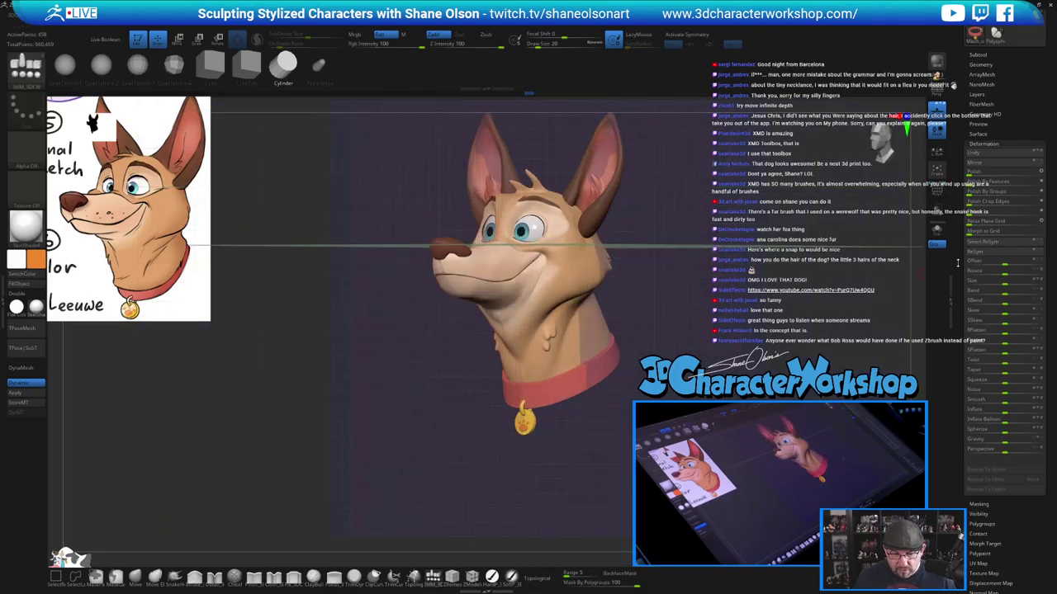
{"action": "left_click", "coordinate": [936, 111]}
{"action": "left_click_drag", "start_coordinate": [733, 397], "coordinate": [727, 327], "text": "alt"}
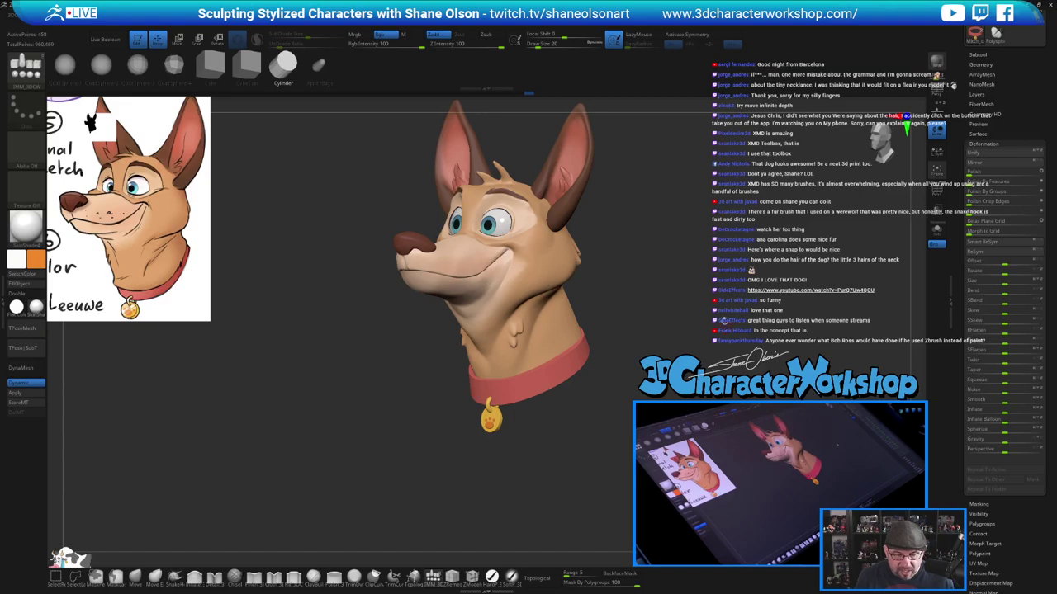
{"action": "mouse_move", "coordinate": [724, 321]}
{"action": "left_mouse_down"}
{"action": "mouse_move", "coordinate": [756, 319]}
{"action": "mouse_move", "coordinate": [706, 318]}
{"action": "left_mouse_up"}
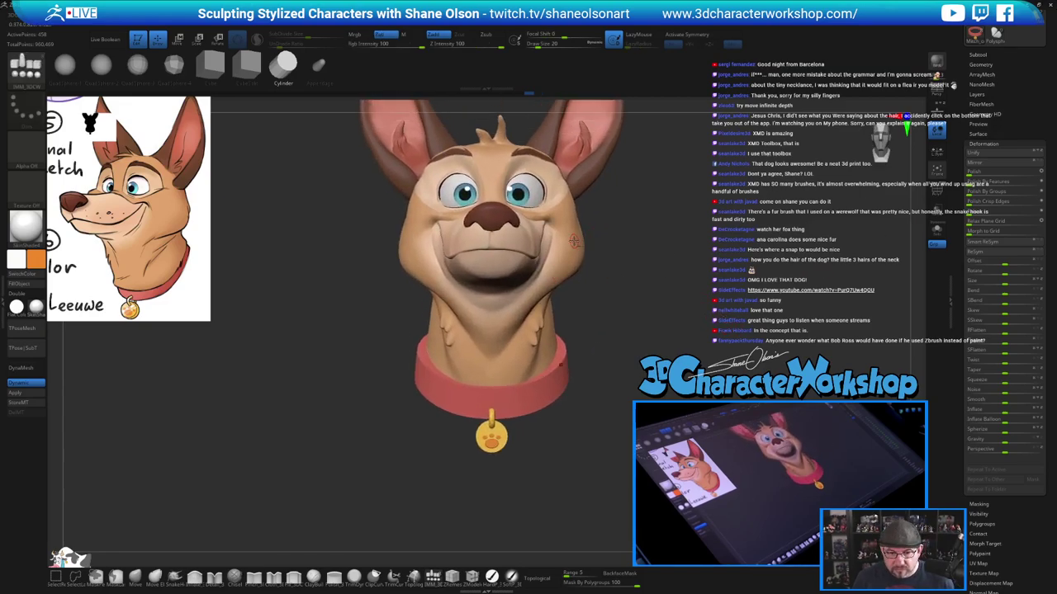
Make the dog's head the active subtool and duplicate it
{"action": "left_click", "coordinate": [574, 242], "text": "alt"}
{"action": "left_click", "coordinate": [979, 56]}
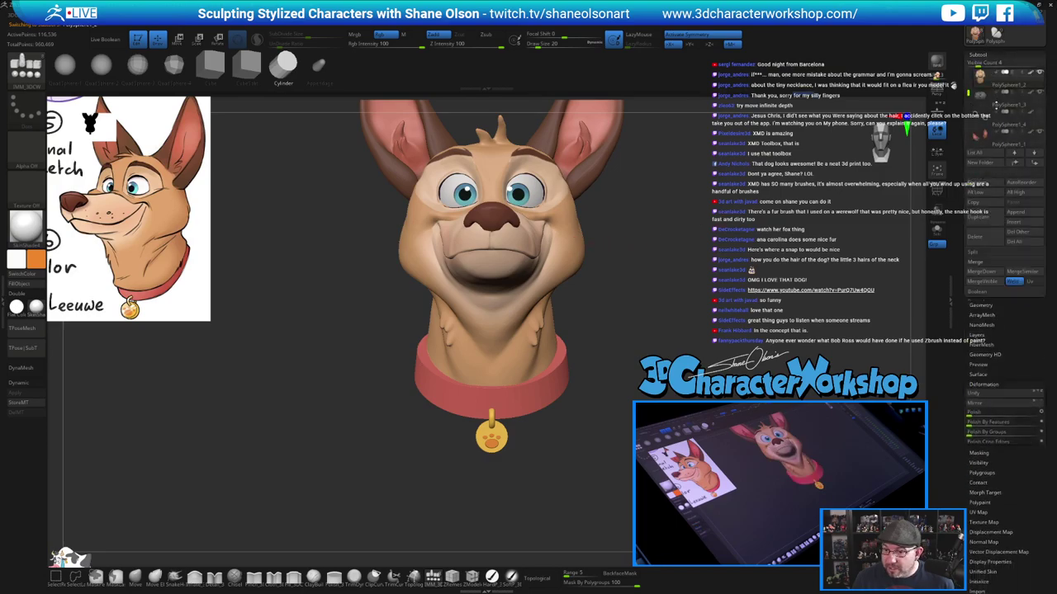
{"action": "left_click", "coordinate": [979, 218]}
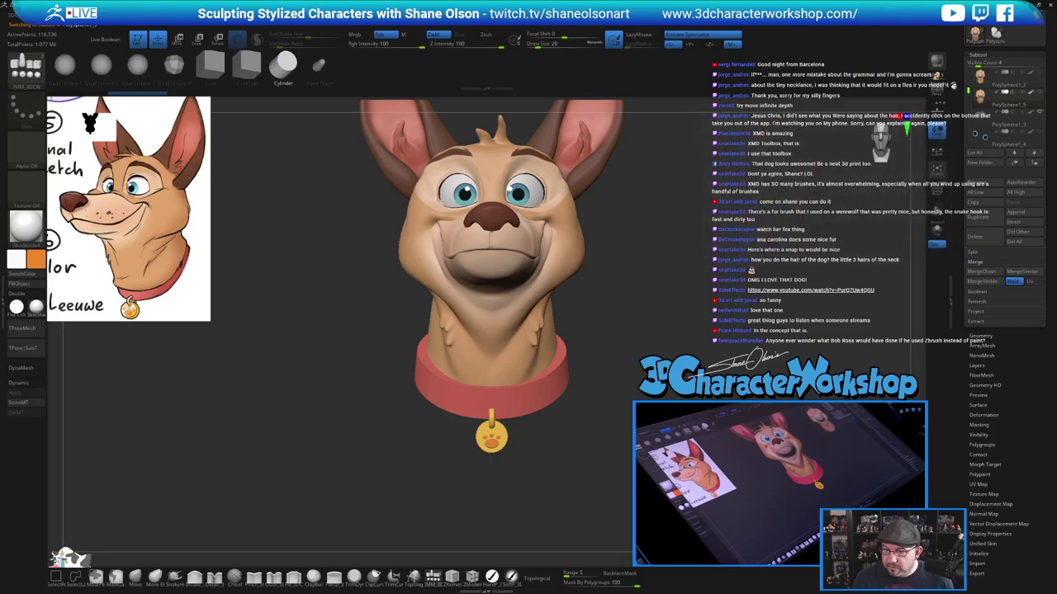
Combine the head's polygroups into a single group with the wireframe displayed, and remesh the head to a lower density with ZRemesher
{"action": "key", "text": "shift+f"}
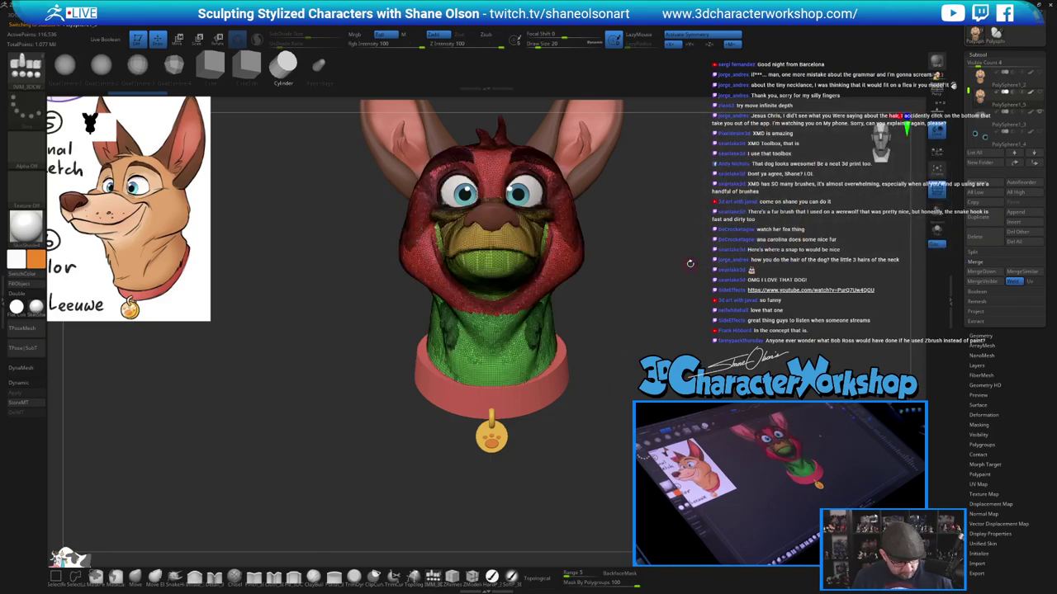
{"action": "key", "text": "ctrl+w"}
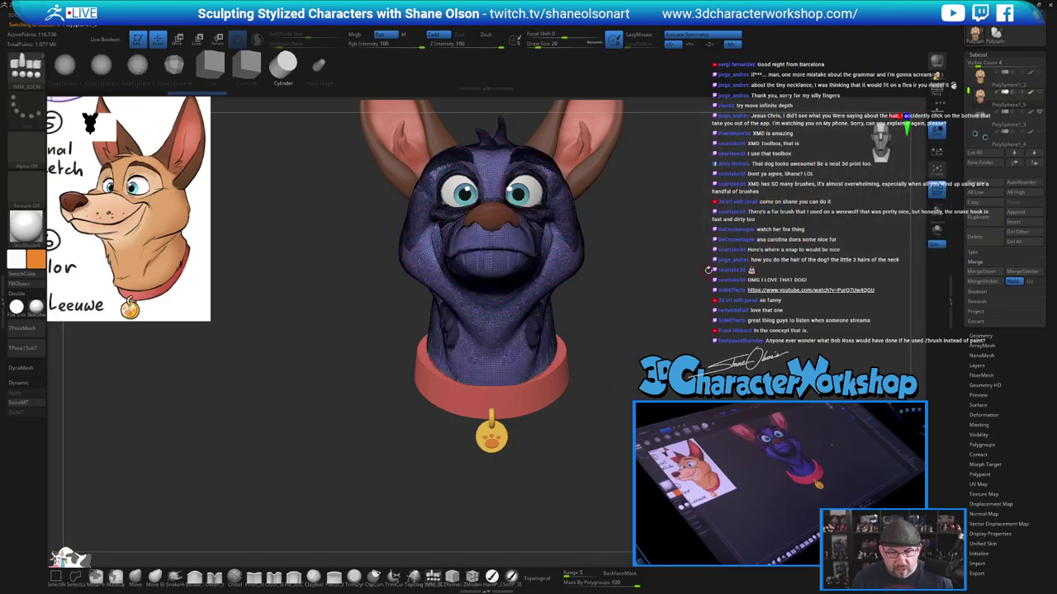
{"action": "left_click_drag", "start_coordinate": [707, 270], "coordinate": [710, 337], "text": "alt"}
{"action": "mouse_move", "coordinate": [716, 213]}
{"action": "left_mouse_down", "text": "alt"}
{"action": "mouse_move", "coordinate": [711, 259]}
{"action": "mouse_move", "coordinate": [740, 265]}
{"action": "mouse_move", "coordinate": [676, 300]}
{"action": "left_mouse_up", "text": "alt"}
{"action": "key", "text": "shift+f"}
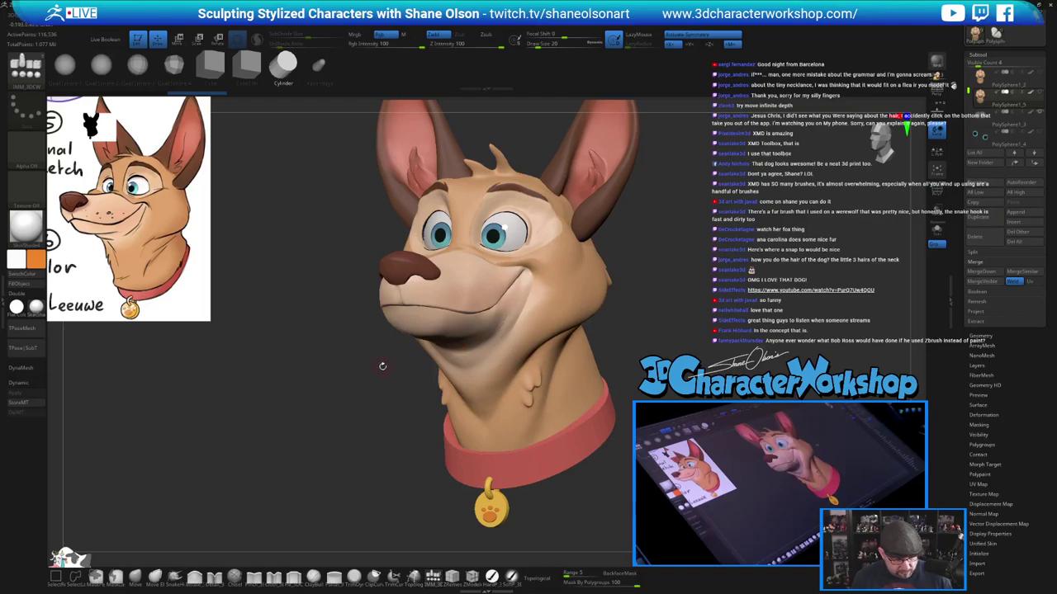
{"action": "key", "text": "space"}
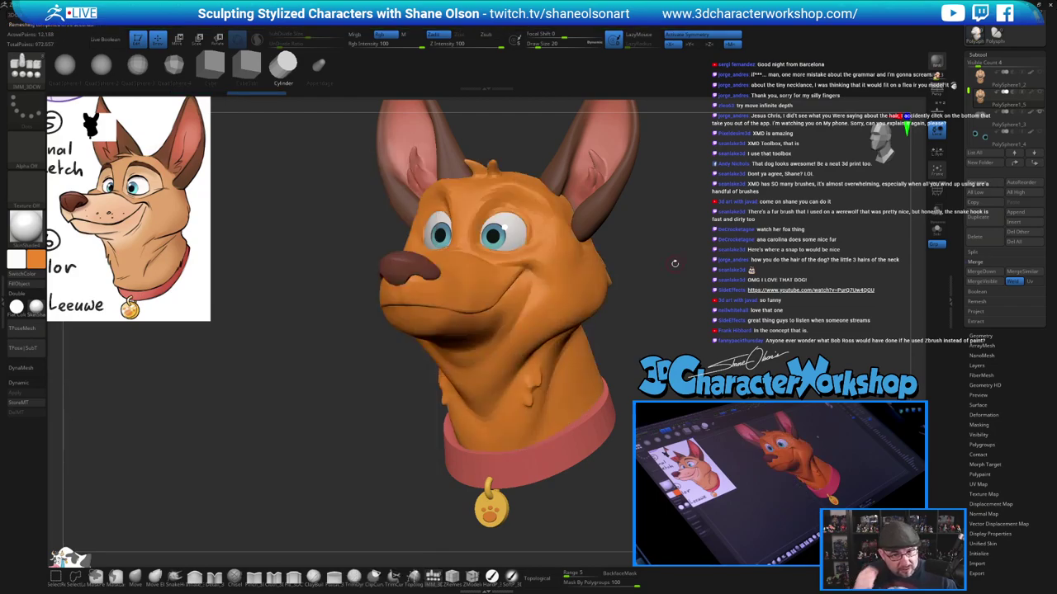
{"action": "left_click_drag", "start_coordinate": [688, 299], "coordinate": [708, 294]}
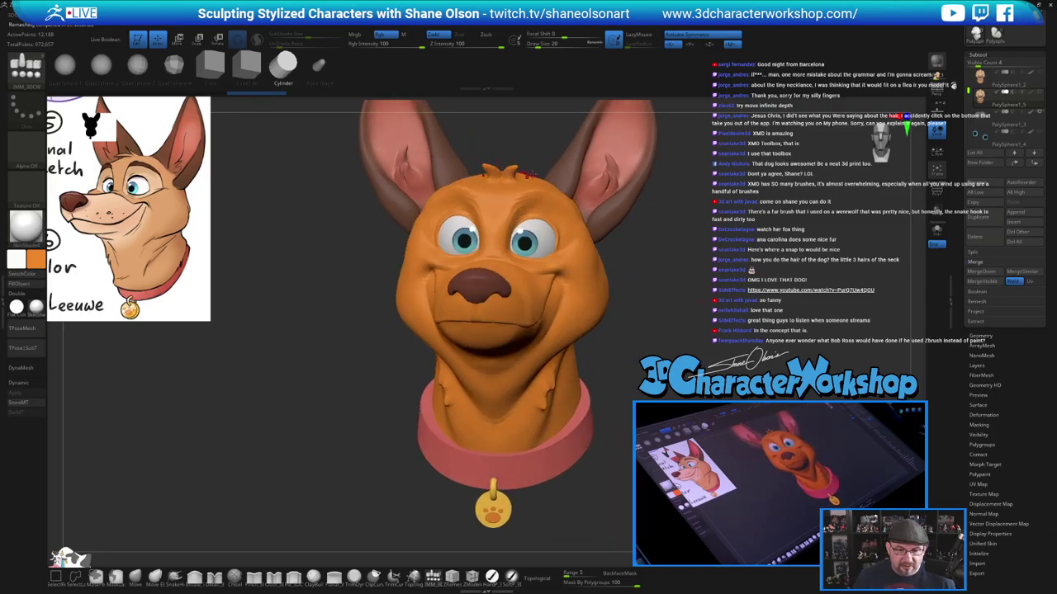
Switch back and forth in the undo history to compare the head before and after remeshing, ending on the remeshed version
{"action": "key", "text": "ctrl+z"}
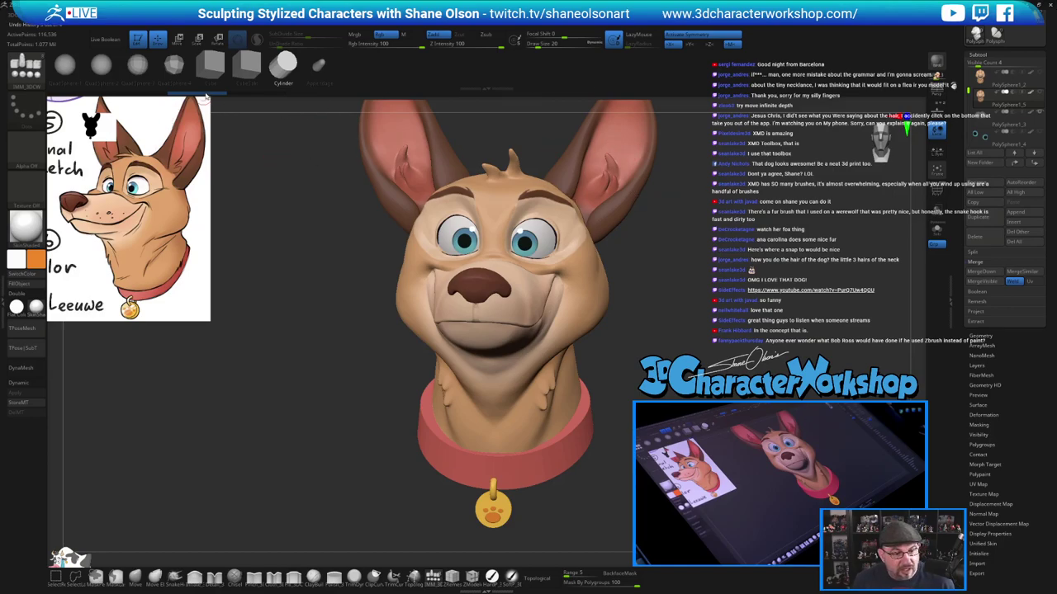
{"action": "left_click", "coordinate": [241, 96]}
{"action": "left_click", "coordinate": [218, 96]}
{"action": "left_click", "coordinate": [243, 97]}
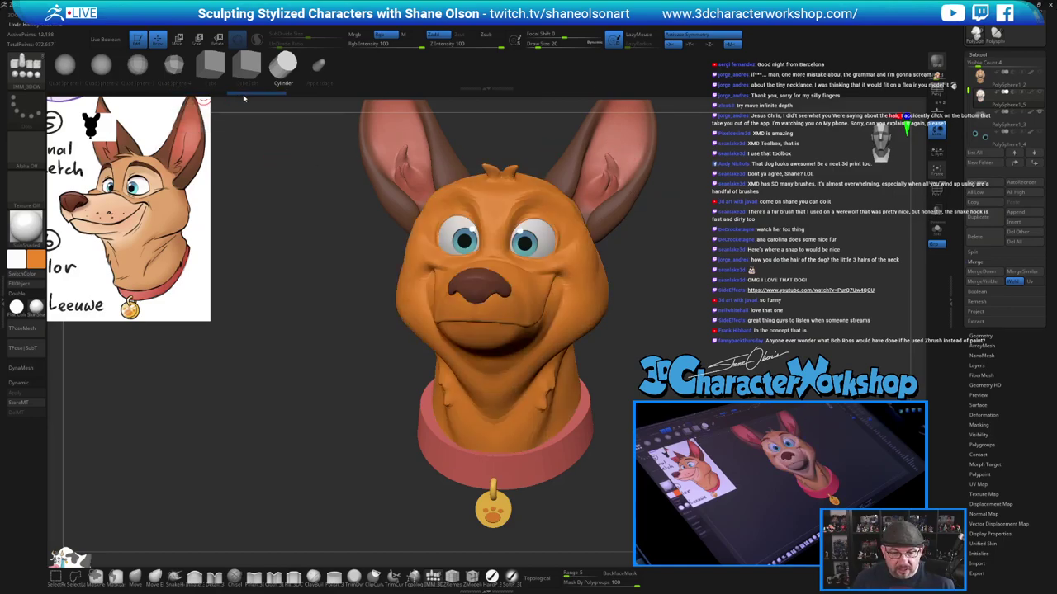
{"action": "left_click", "coordinate": [214, 96]}
{"action": "left_click", "coordinate": [234, 97]}
{"action": "left_click", "coordinate": [214, 96]}
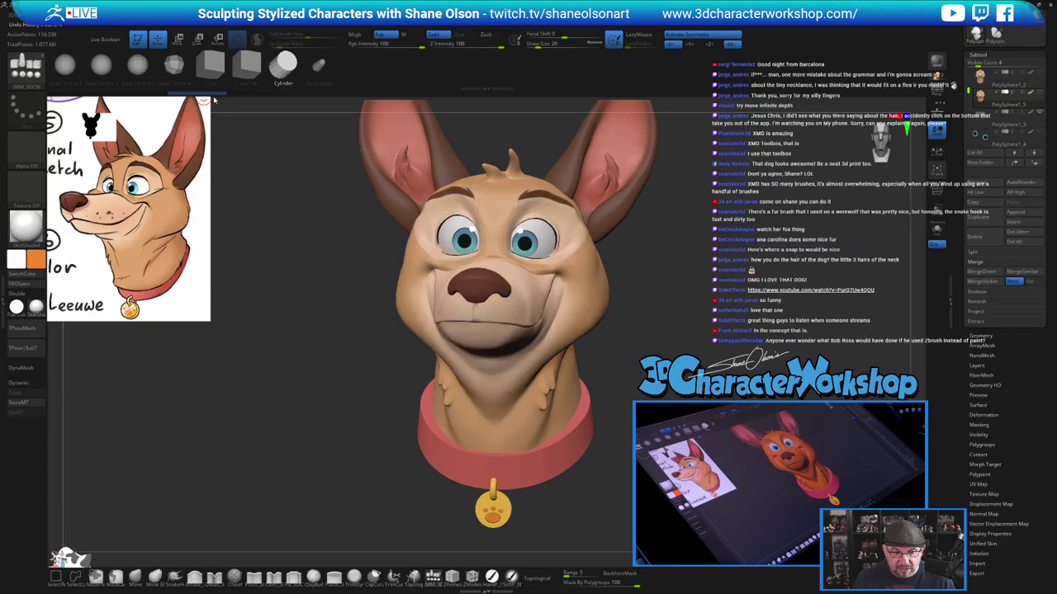
{"action": "left_click", "coordinate": [215, 99]}
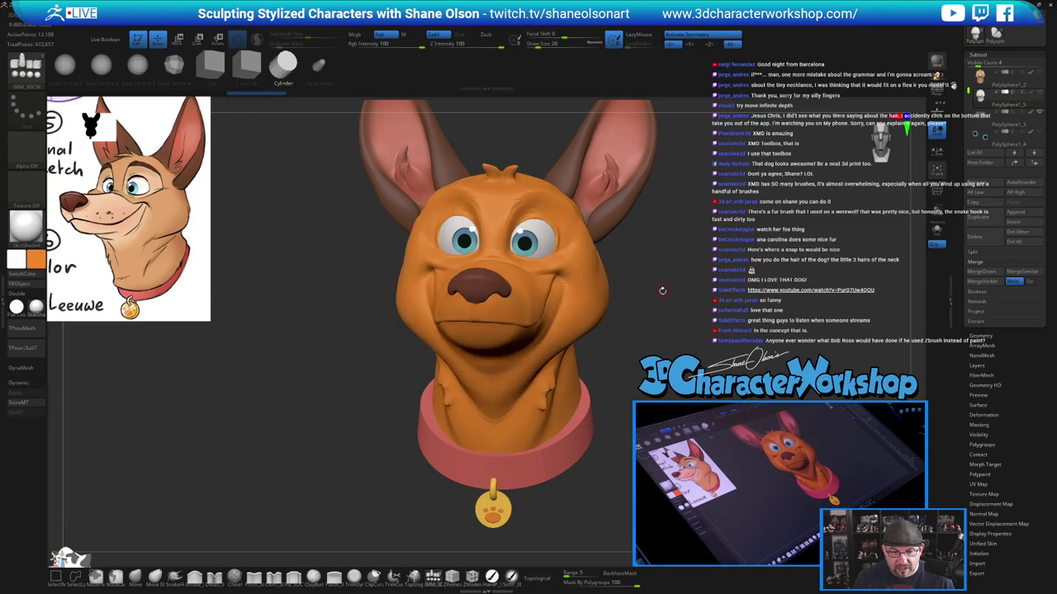
Inspect the remeshed head's topology from several angles with the polyframe on, and hide the polyframe again
{"action": "mouse_move", "coordinate": [662, 290]}
{"action": "left_mouse_down"}
{"action": "mouse_move", "coordinate": [504, 285]}
{"action": "mouse_move", "coordinate": [330, 260]}
{"action": "left_mouse_up"}
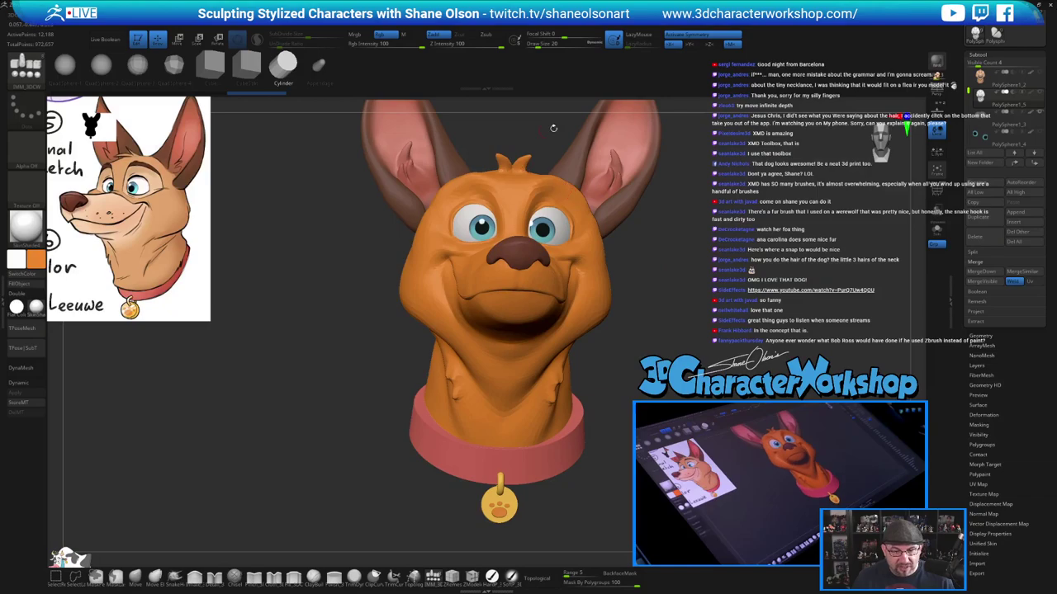
{"action": "mouse_move", "coordinate": [742, 312]}
{"action": "left_mouse_down"}
{"action": "mouse_move", "coordinate": [702, 289]}
{"action": "mouse_move", "coordinate": [718, 274]}
{"action": "mouse_move", "coordinate": [693, 278]}
{"action": "left_mouse_up"}
{"action": "key", "text": "shift+f"}
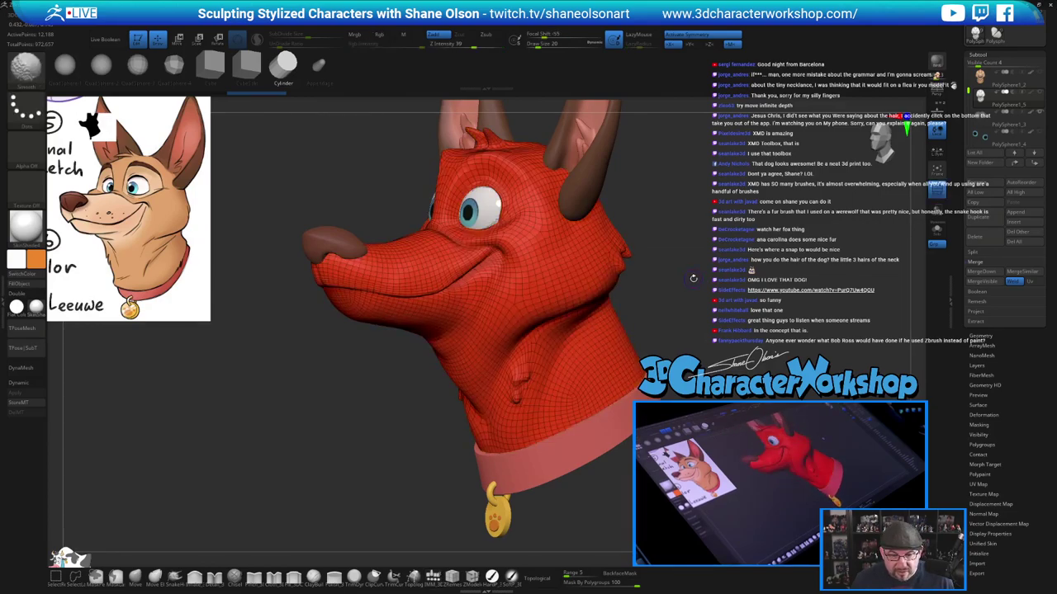
{"action": "key", "text": "shift+f"}
{"action": "left_click_drag", "start_coordinate": [682, 267], "coordinate": [714, 292], "text": "alt"}
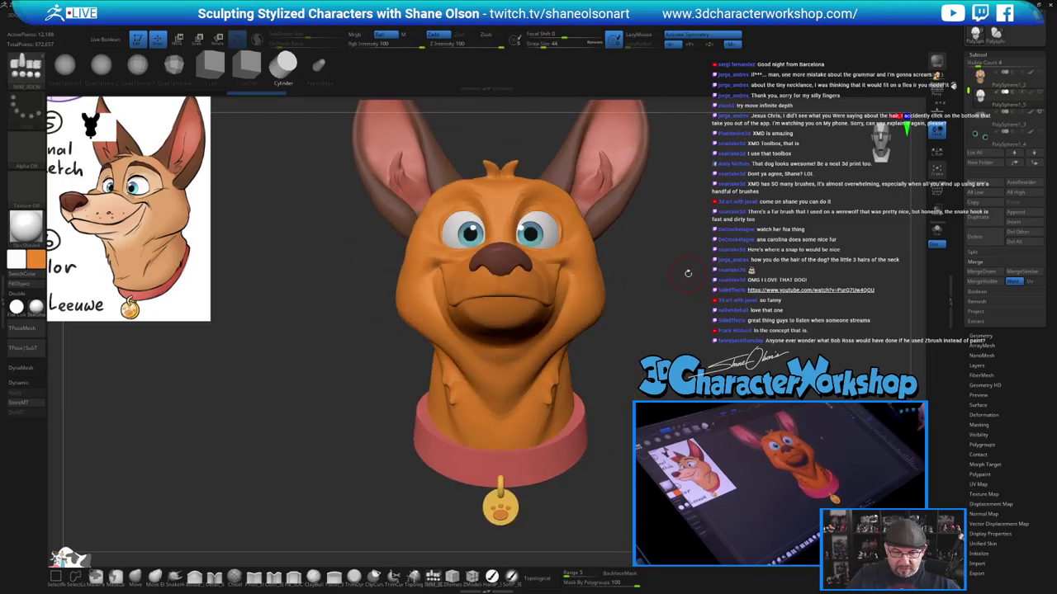
{"action": "left_click_drag", "start_coordinate": [677, 291], "coordinate": [663, 343], "text": "alt"}
Sample the tan fur color from the reference drawing, switch to the paint brush, and fill the remeshed head with that color
{"action": "key", "text": "z"}
{"action": "left_click", "coordinate": [164, 231]}
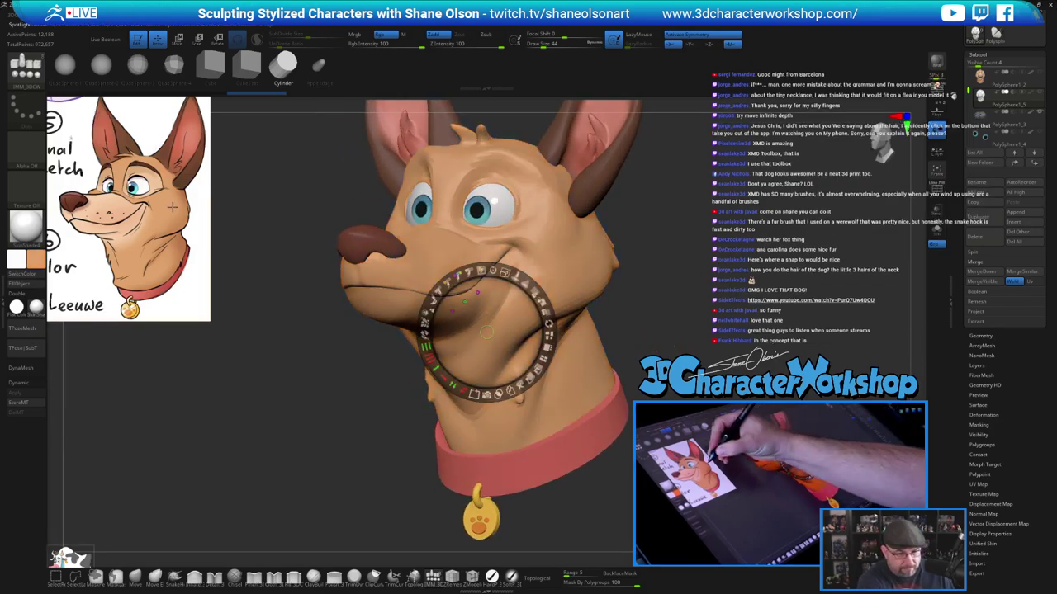
{"action": "key", "text": "z"}
{"action": "mouse_move", "coordinate": [668, 337]}
{"action": "left_mouse_down", "text": "alt"}
{"action": "mouse_move", "coordinate": [687, 342]}
{"action": "mouse_move", "coordinate": [648, 340]}
{"action": "mouse_move", "coordinate": [646, 353]}
{"action": "left_mouse_up", "text": "alt"}
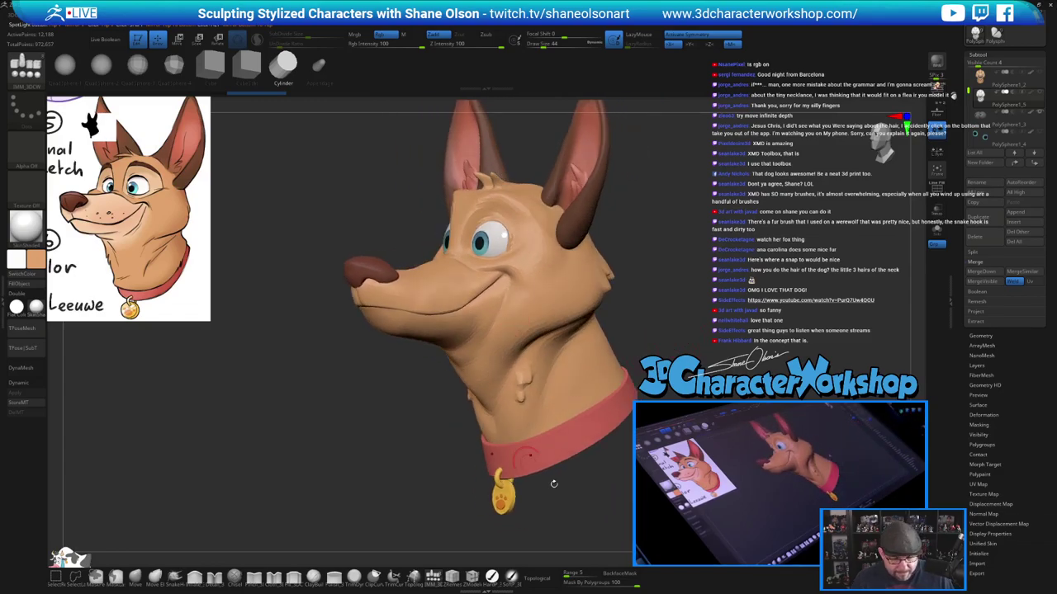
{"action": "left_click", "coordinate": [492, 577]}
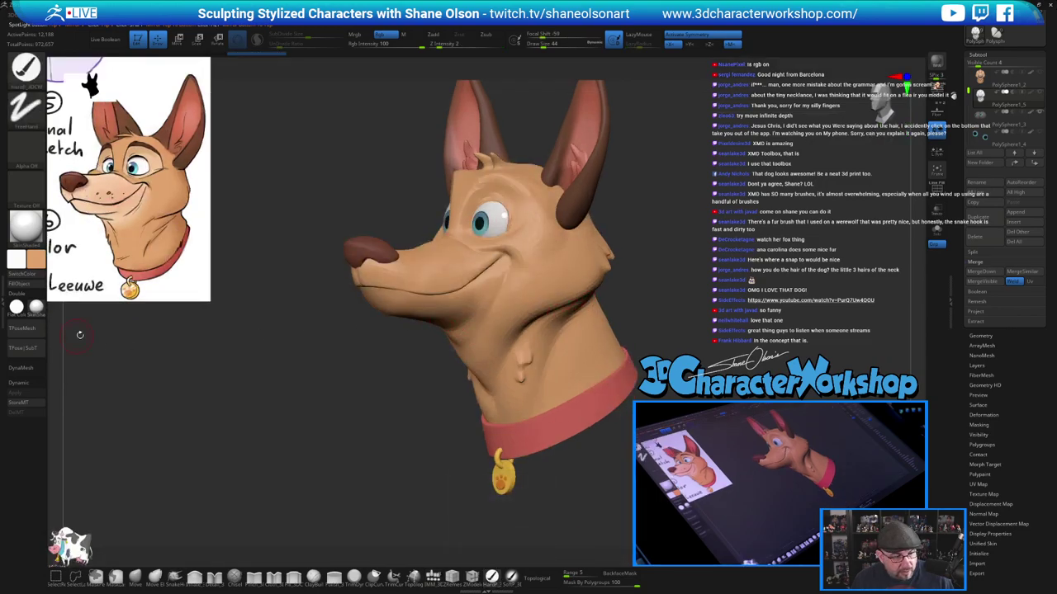
{"action": "left_click", "coordinate": [28, 286]}
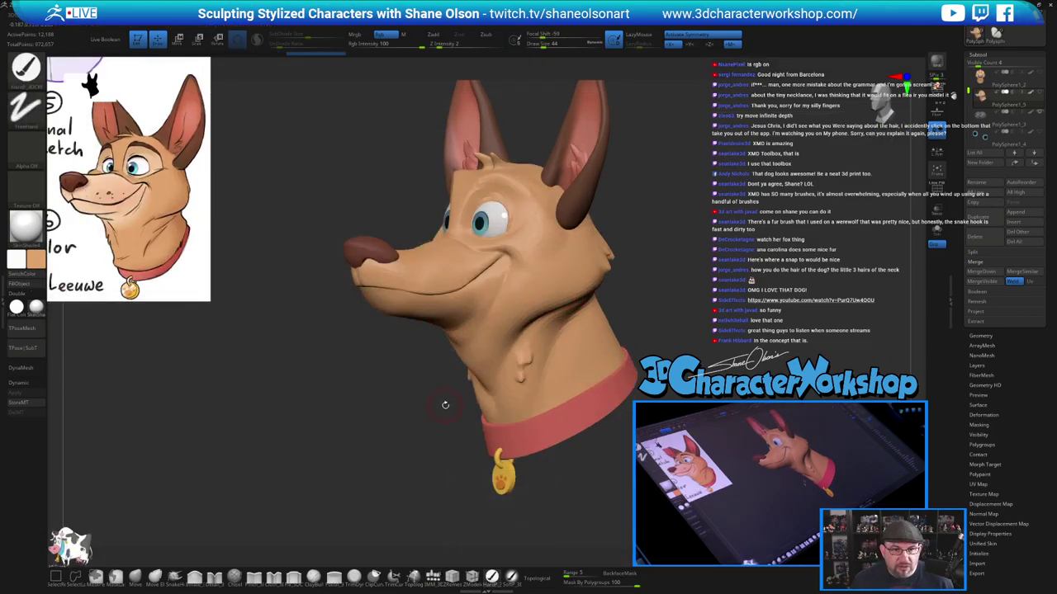
Turn on dynamic subdivision for the tan head and set the paint brush's draw size to 77
{"action": "mouse_move", "coordinate": [443, 403]}
{"action": "left_mouse_down"}
{"action": "mouse_move", "coordinate": [460, 377]}
{"action": "mouse_move", "coordinate": [441, 418]}
{"action": "left_mouse_up"}
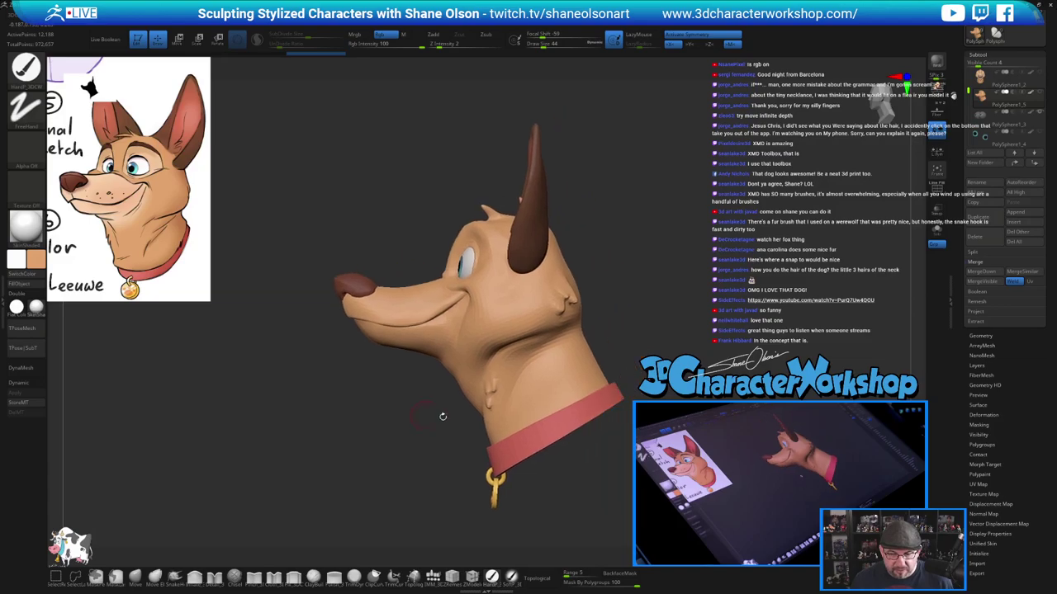
{"action": "mouse_move", "coordinate": [652, 347]}
{"action": "left_mouse_down"}
{"action": "mouse_move", "coordinate": [636, 327]}
{"action": "mouse_move", "coordinate": [647, 309]}
{"action": "left_mouse_up"}
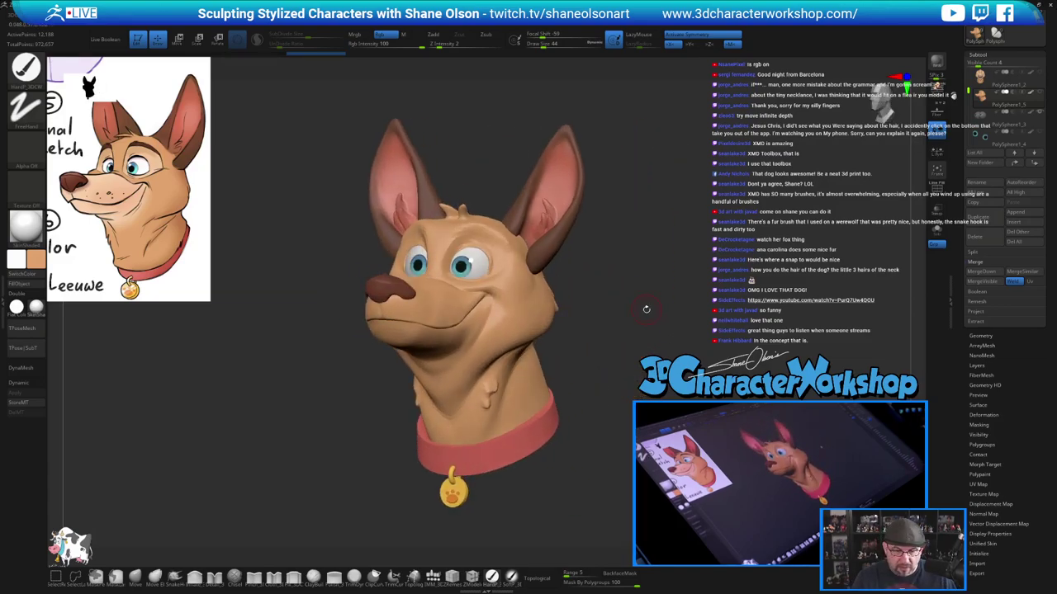
{"action": "mouse_move", "coordinate": [604, 301]}
{"action": "left_mouse_down"}
{"action": "mouse_move", "coordinate": [600, 317]}
{"action": "mouse_move", "coordinate": [639, 311]}
{"action": "mouse_move", "coordinate": [676, 337]}
{"action": "mouse_move", "coordinate": [612, 378]}
{"action": "left_mouse_up"}
{"action": "key", "text": "d"}
{"action": "key", "text": "s"}
{"action": "left_click_drag", "start_coordinate": [401, 432], "coordinate": [406, 432]}
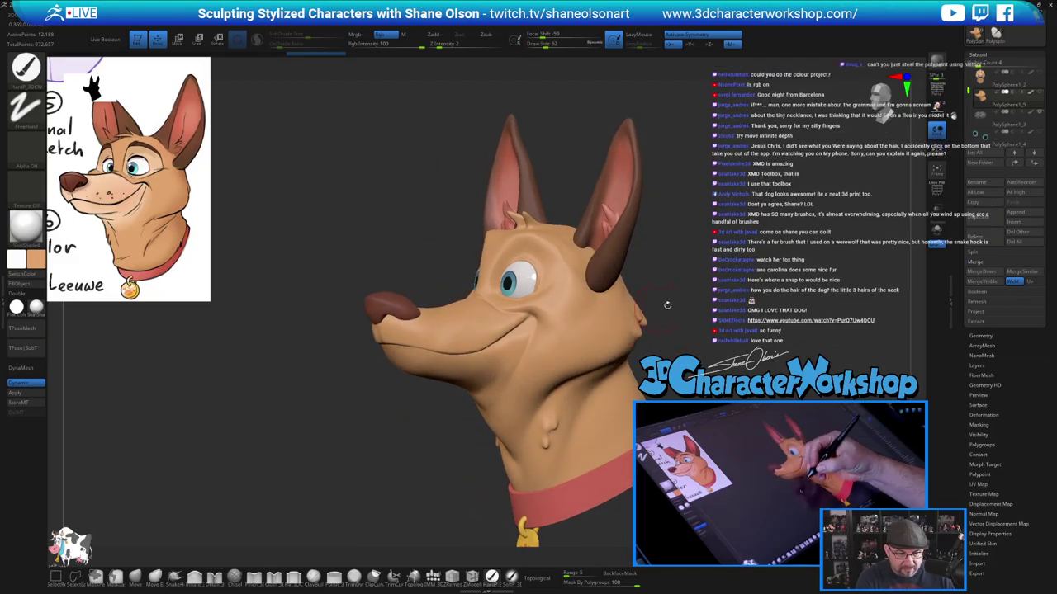
{"action": "mouse_move", "coordinate": [702, 319]}
{"action": "left_mouse_down", "text": "alt"}
{"action": "mouse_move", "coordinate": [674, 316]}
{"action": "mouse_move", "coordinate": [686, 293]}
{"action": "mouse_move", "coordinate": [631, 316]}
{"action": "left_mouse_up", "text": "alt"}
{"action": "key", "text": "s"}
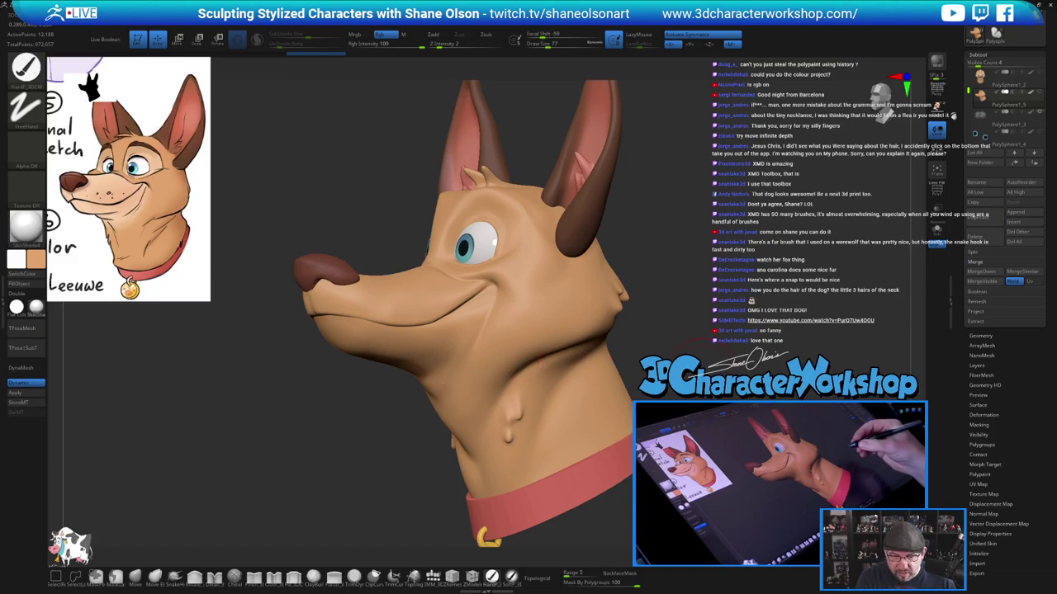
Show the original painted head together with the tan remeshed head and compare how they overlap
{"action": "left_click_drag", "start_coordinate": [648, 330], "coordinate": [702, 340]}
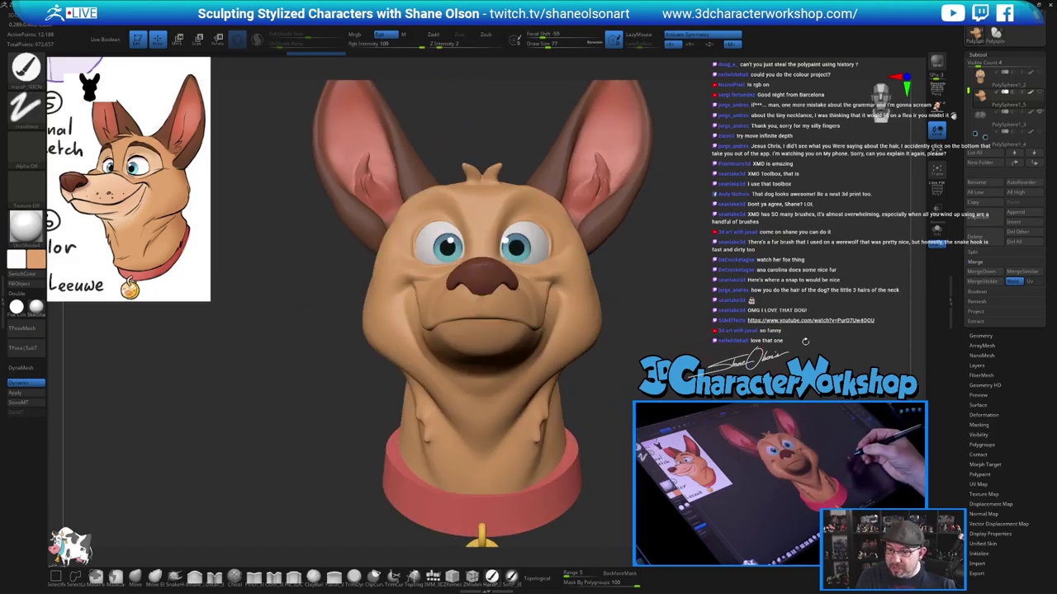
{"action": "left_click", "coordinate": [1032, 72]}
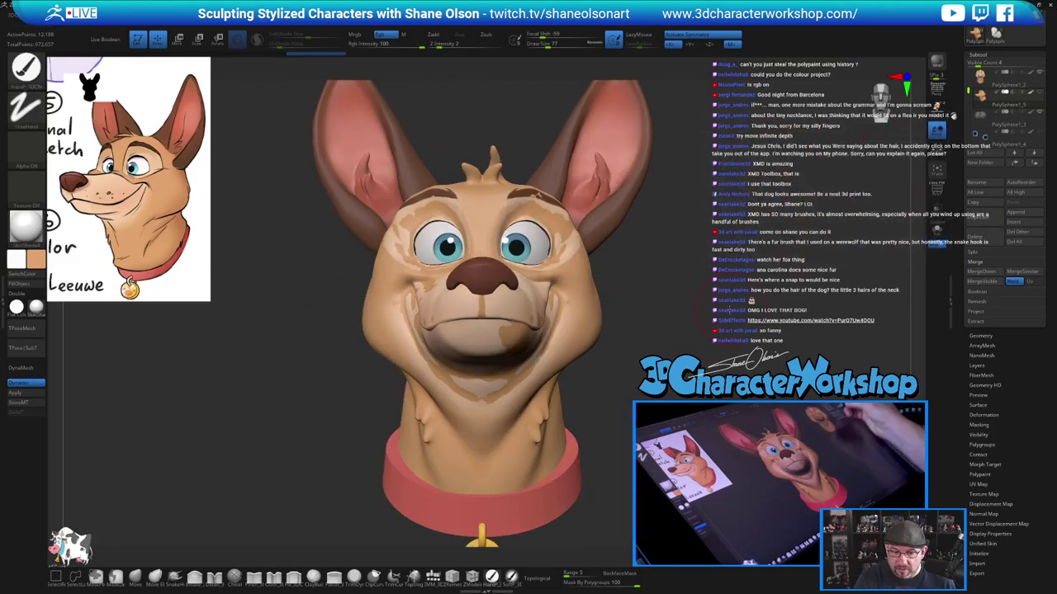
{"action": "left_click_drag", "start_coordinate": [755, 280], "coordinate": [709, 309]}
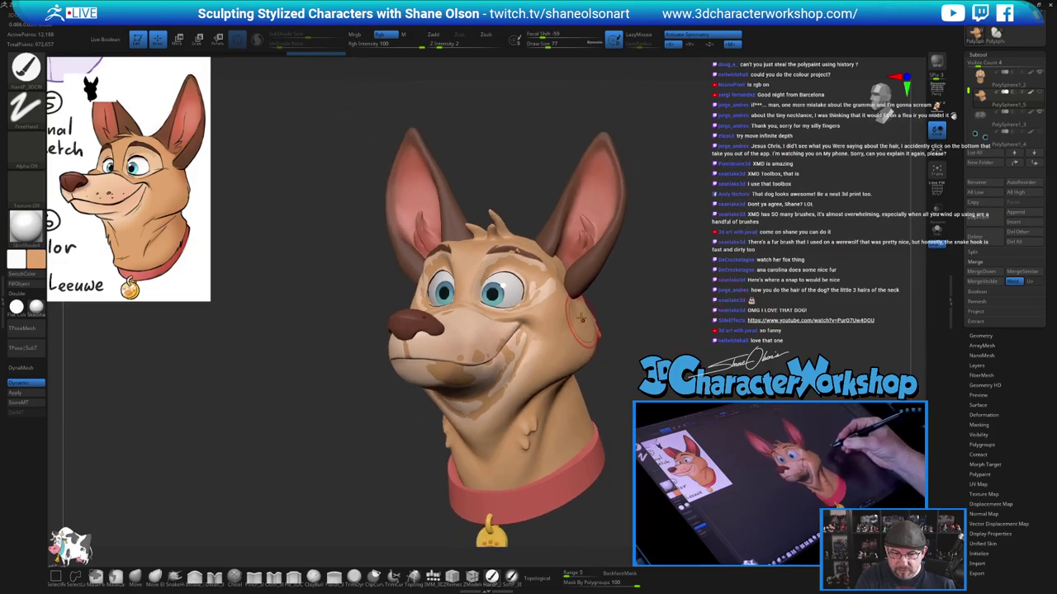
{"action": "left_click_drag", "start_coordinate": [787, 289], "coordinate": [779, 263], "text": "alt"}
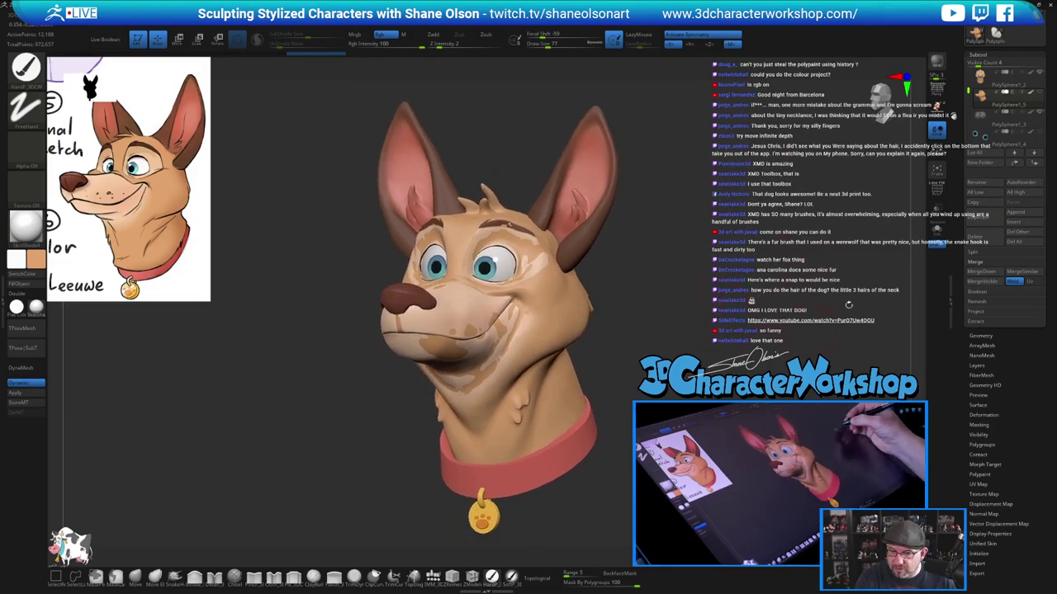
Select the old low-poly head subtool, PolySphere, and delete it
{"action": "mouse_move", "coordinate": [968, 91]}
{"action": "left_mouse_down"}
{"action": "mouse_move", "coordinate": [968, 106]}
{"action": "mouse_move", "coordinate": [969, 83]}
{"action": "left_mouse_up"}
{"action": "left_click_drag", "start_coordinate": [961, 144], "coordinate": [969, 207]}
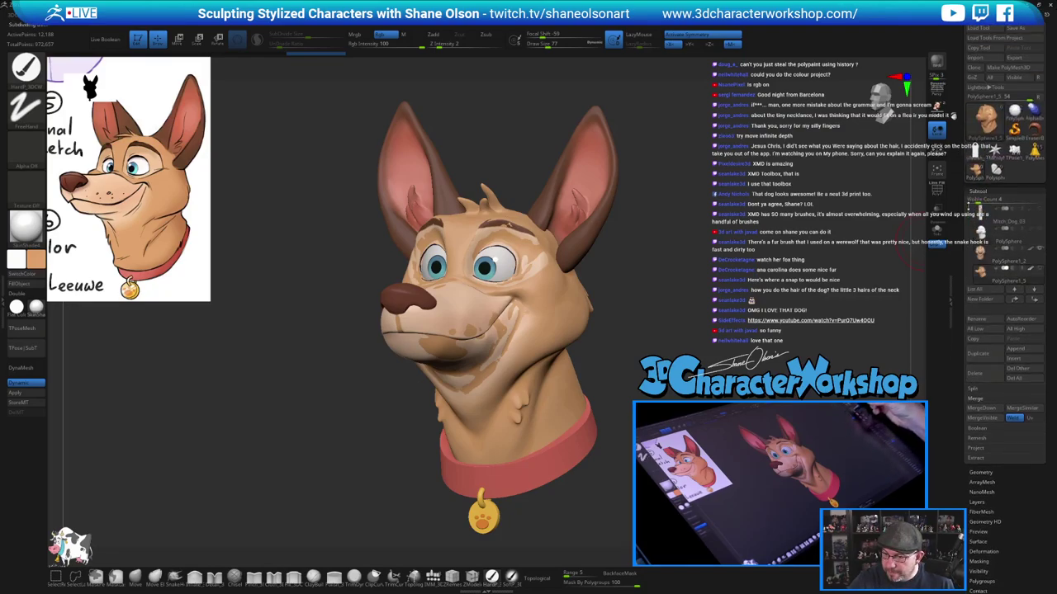
{"action": "left_click", "coordinate": [1003, 237]}
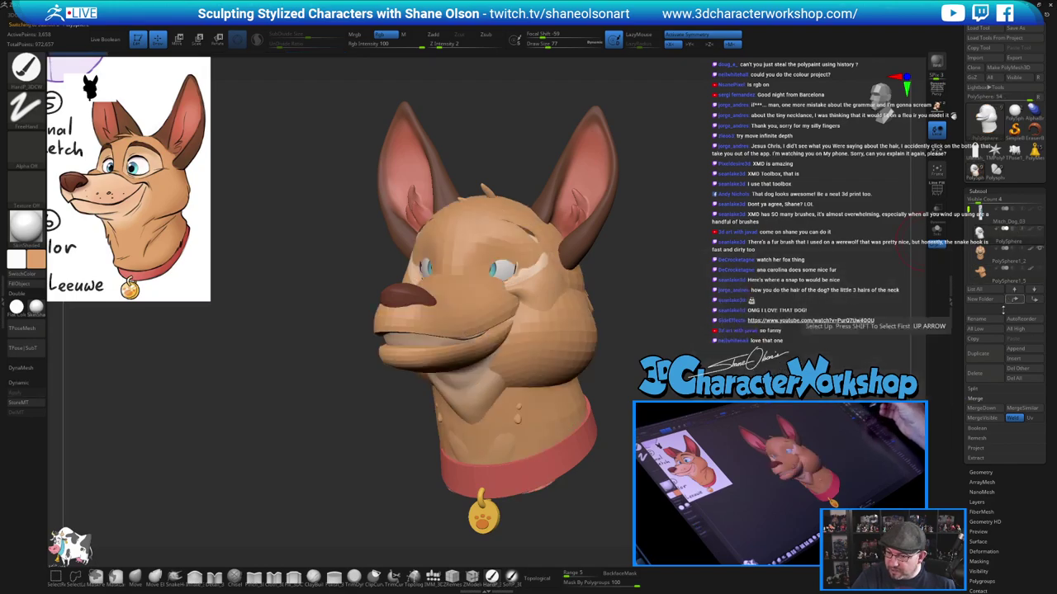
{"action": "left_click", "coordinate": [976, 374]}
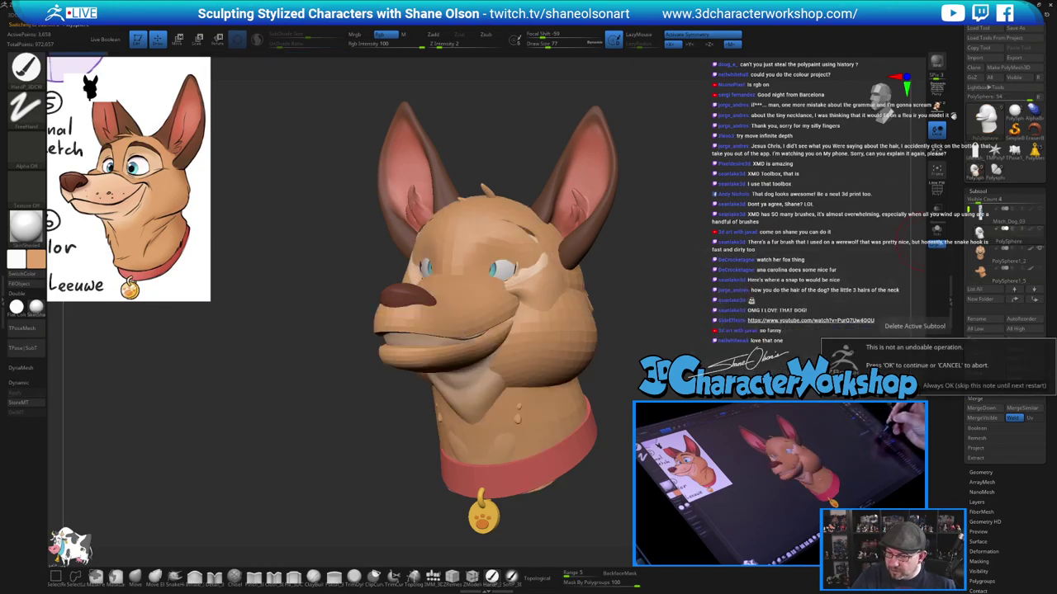
{"action": "left_click", "coordinate": [876, 386]}
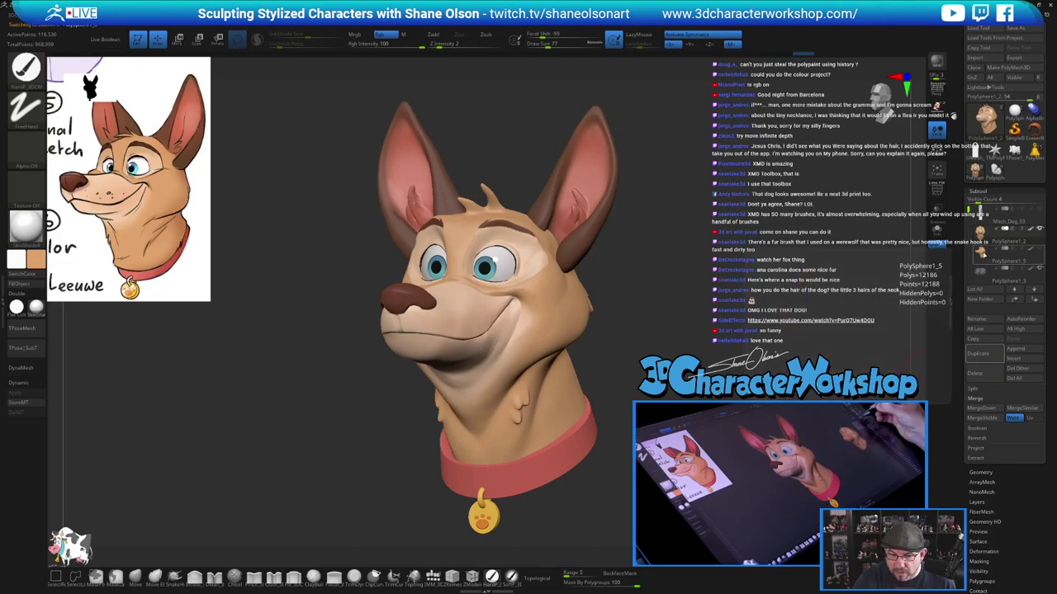
Select the tan remeshed head and check it in solo mode, then show the other parts again
{"action": "left_click", "coordinate": [979, 249]}
{"action": "left_click", "coordinate": [939, 233]}
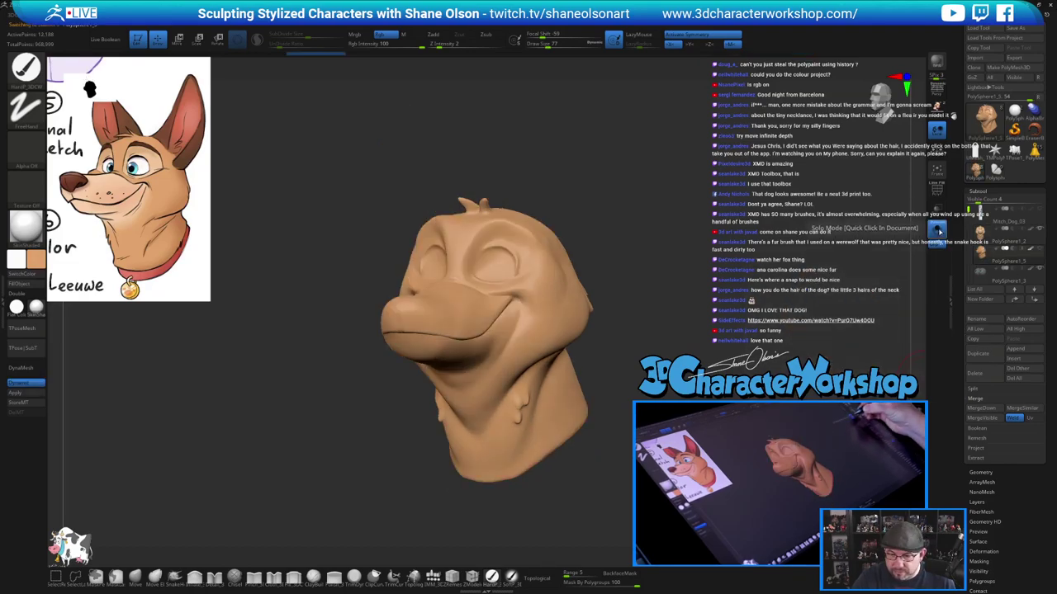
{"action": "left_click", "coordinate": [939, 231]}
Select the extra iris and pupil subtool, PolySphere1_4, and delete it
{"action": "left_click_drag", "start_coordinate": [968, 209], "coordinate": [969, 219]}
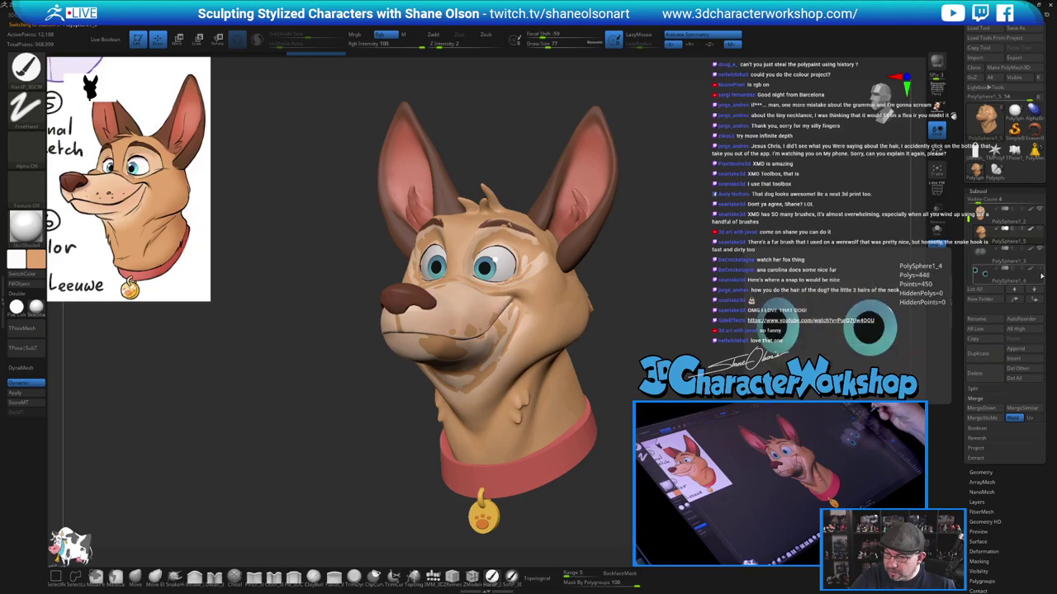
{"action": "left_click", "coordinate": [980, 277]}
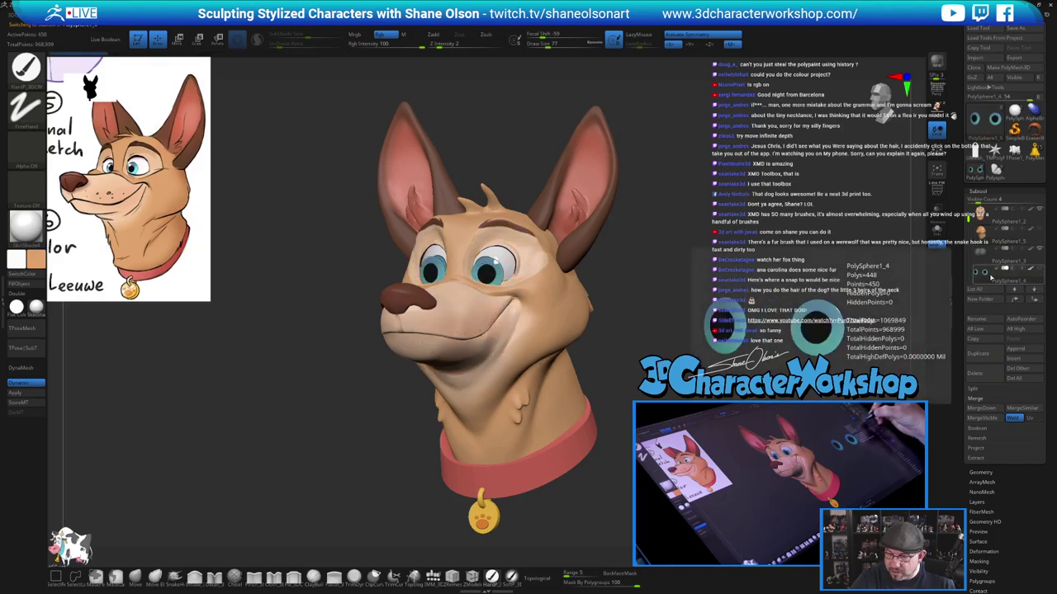
{"action": "left_click", "coordinate": [975, 374]}
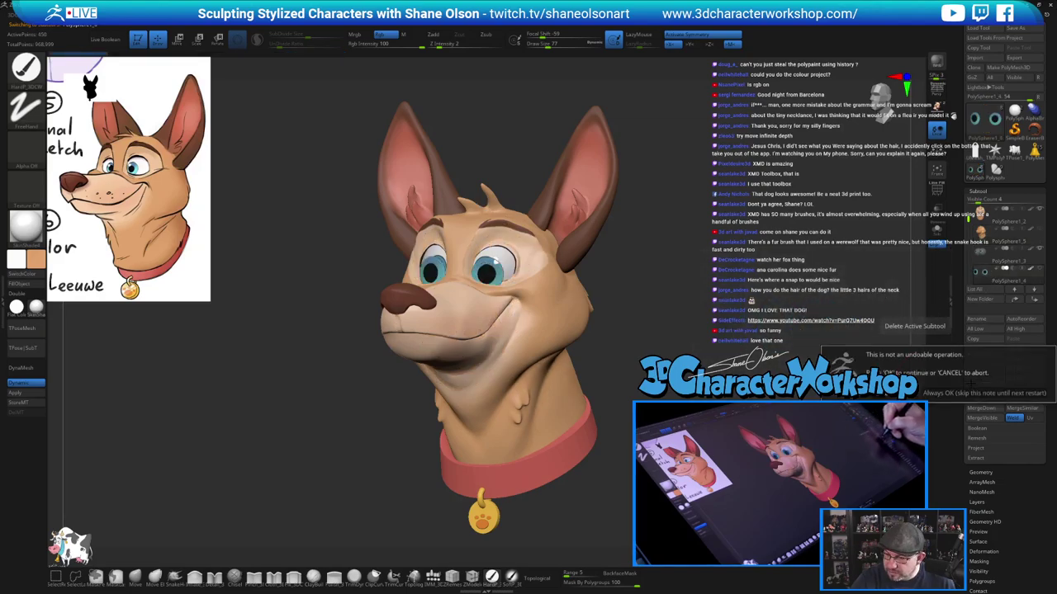
{"action": "left_click", "coordinate": [847, 393]}
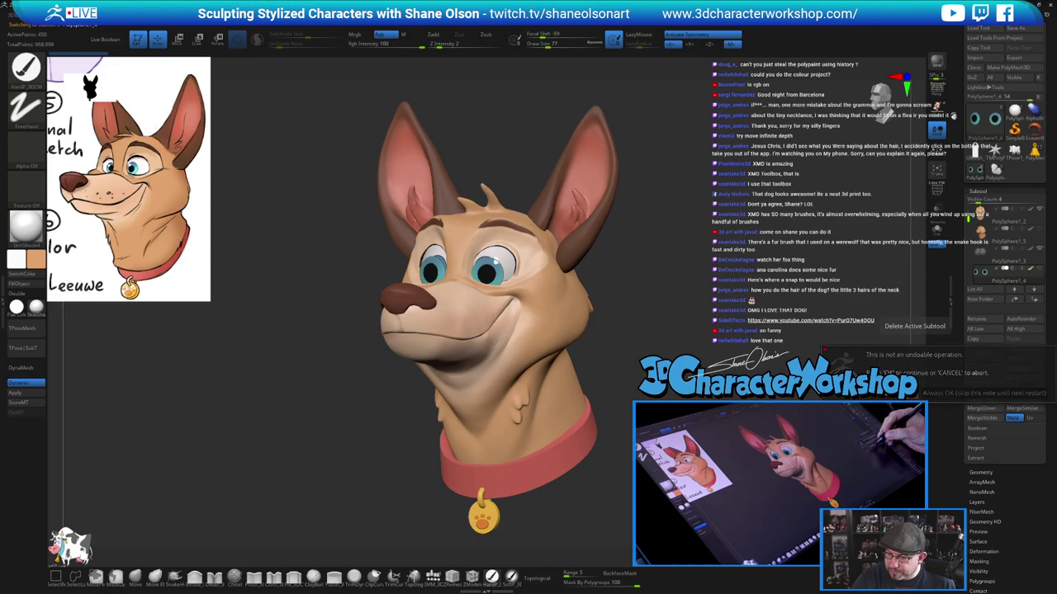
Select the tan remeshed head and hide every other subtool except the original painted head
{"action": "left_click", "coordinate": [973, 261]}
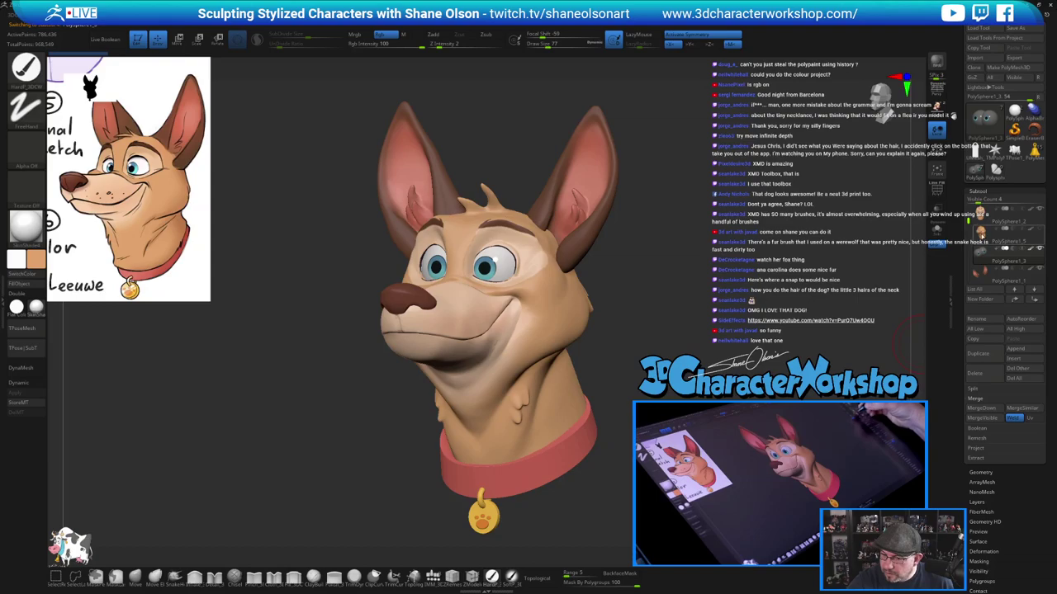
{"action": "left_click", "coordinate": [981, 233]}
{"action": "left_click", "coordinate": [1041, 231], "text": "shift"}
{"action": "left_click", "coordinate": [1041, 230], "text": "shift"}
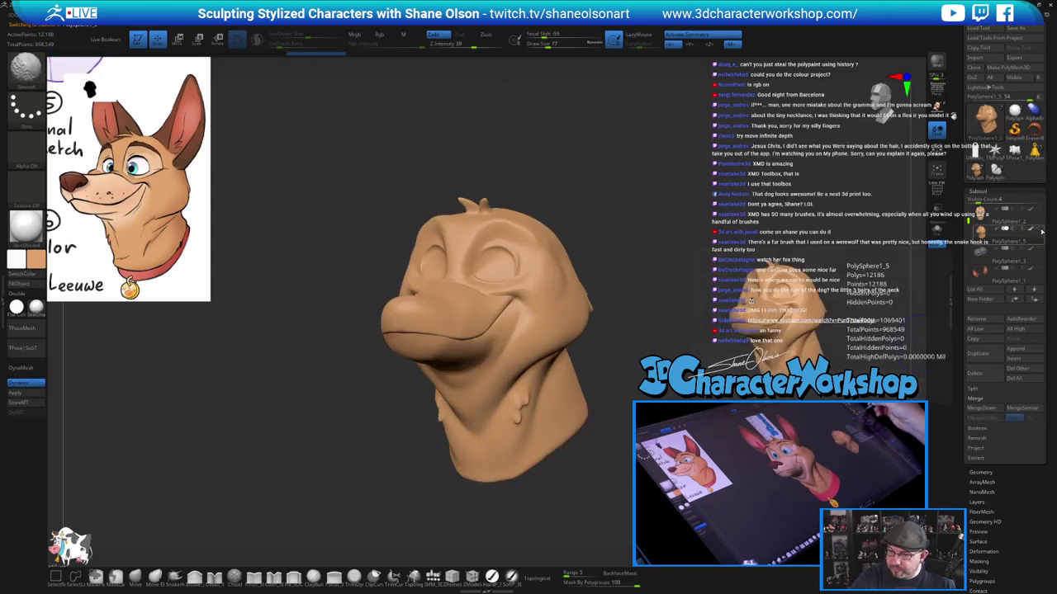
{"action": "left_click", "coordinate": [1041, 210]}
{"action": "left_click_drag", "start_coordinate": [768, 346], "coordinate": [727, 338]}
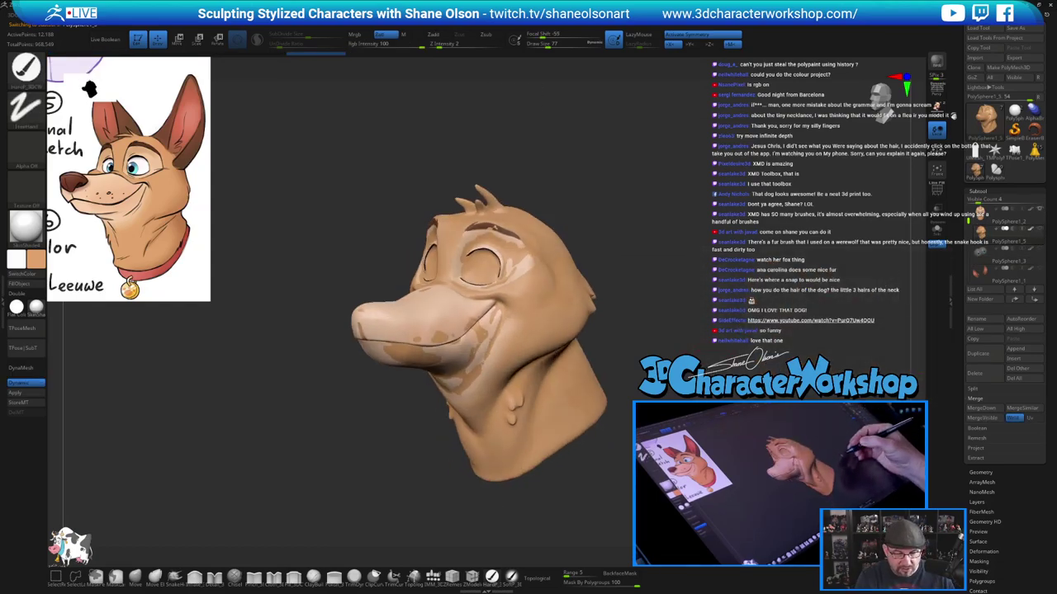
Project only the color, without geometry, from the original painted head onto the remeshed head
{"action": "left_click_drag", "start_coordinate": [959, 403], "coordinate": [961, 356]}
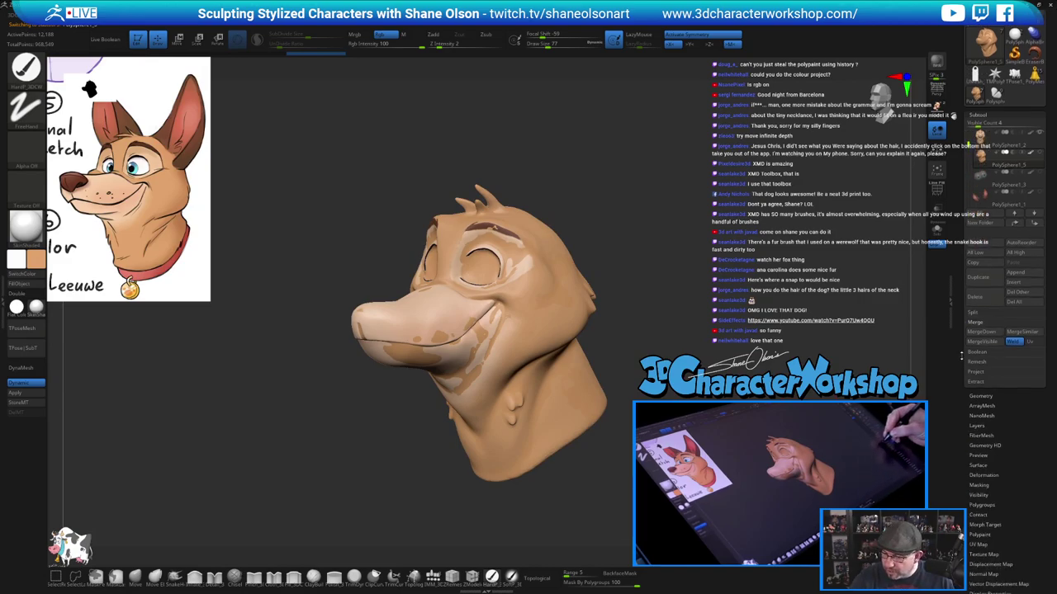
{"action": "left_click", "coordinate": [979, 396]}
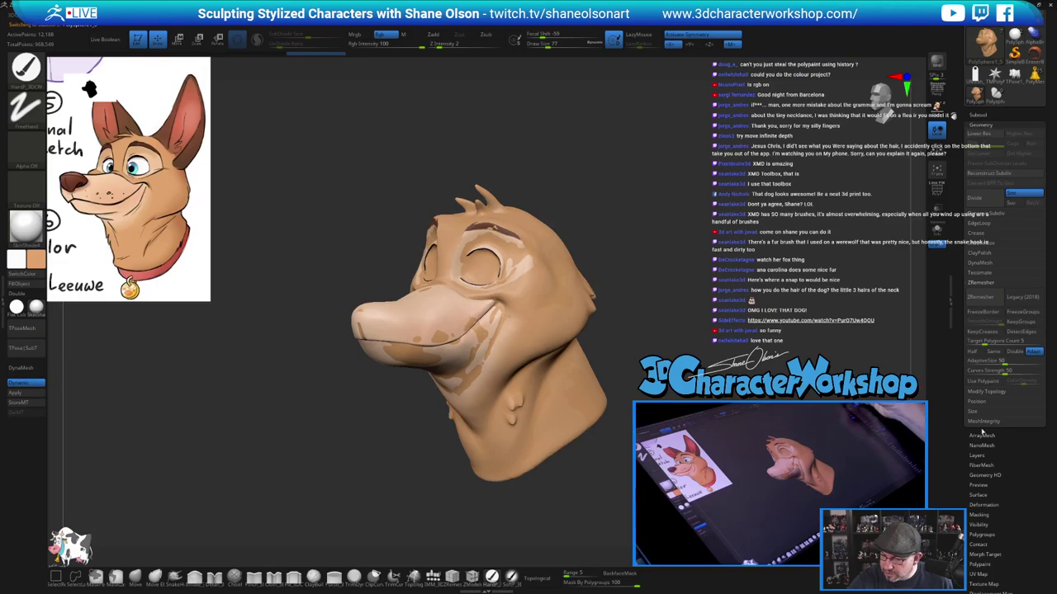
{"action": "left_click", "coordinate": [979, 115]}
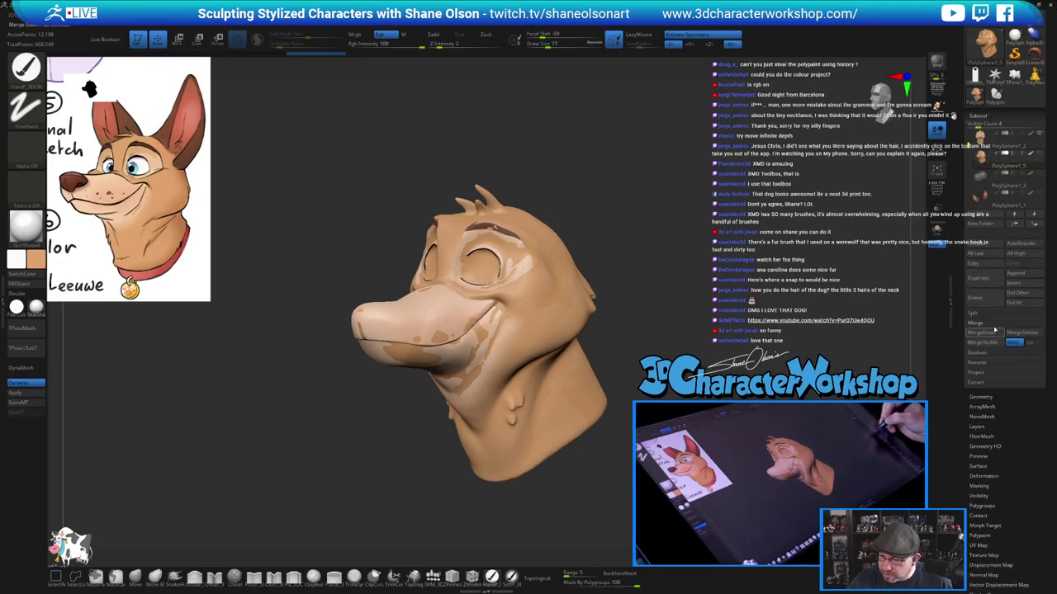
{"action": "left_click", "coordinate": [988, 375]}
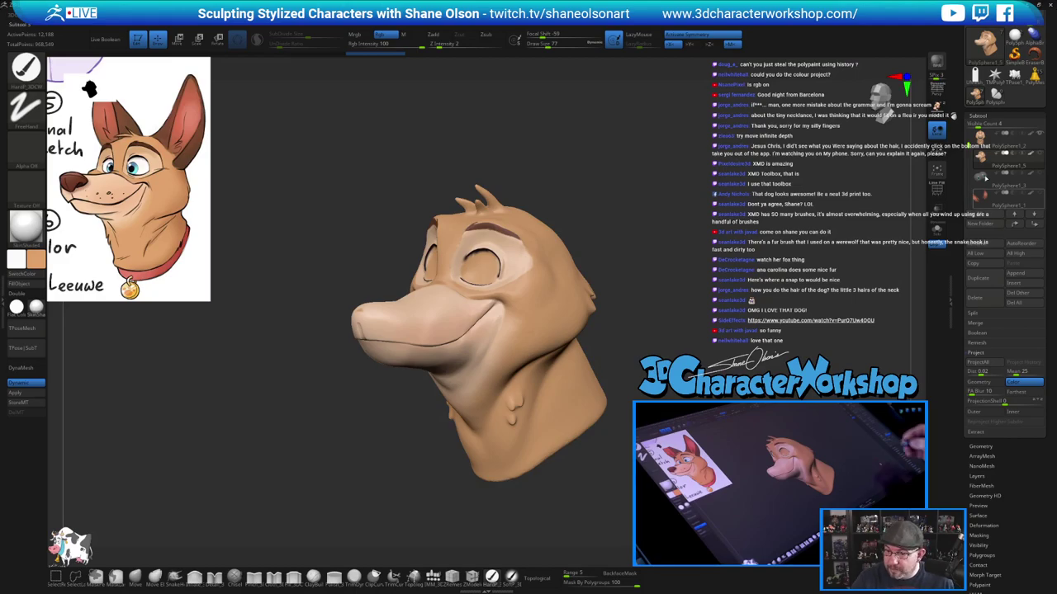
Hide the original head, check the remeshed head's polyframe, and divide the remeshed head twice for more paint resolution
{"action": "left_click", "coordinate": [1039, 135]}
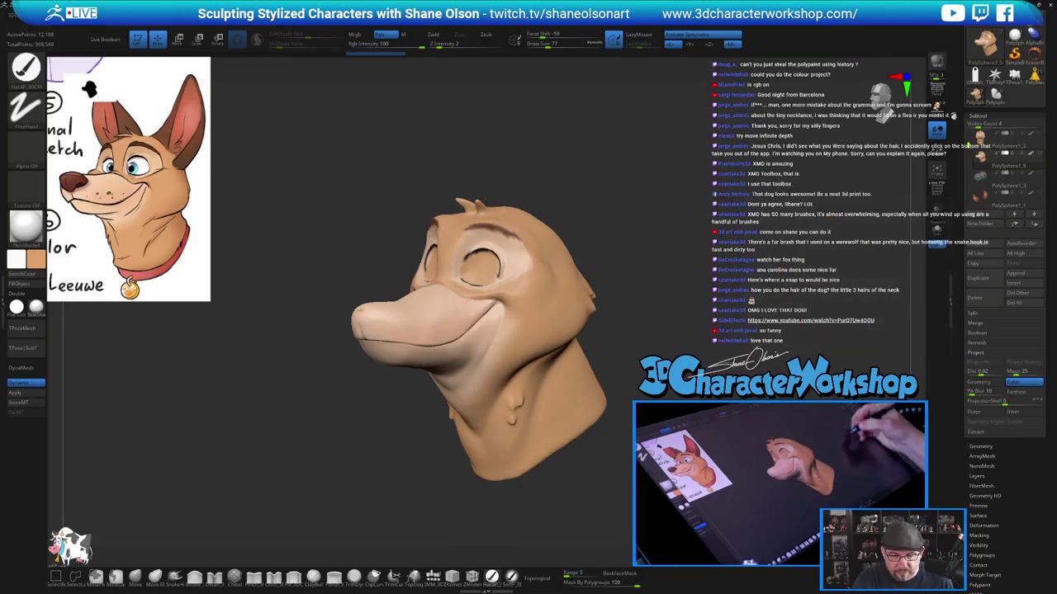
{"action": "mouse_move", "coordinate": [720, 361]}
{"action": "left_mouse_down"}
{"action": "mouse_move", "coordinate": [801, 364]}
{"action": "mouse_move", "coordinate": [718, 370]}
{"action": "left_mouse_up"}
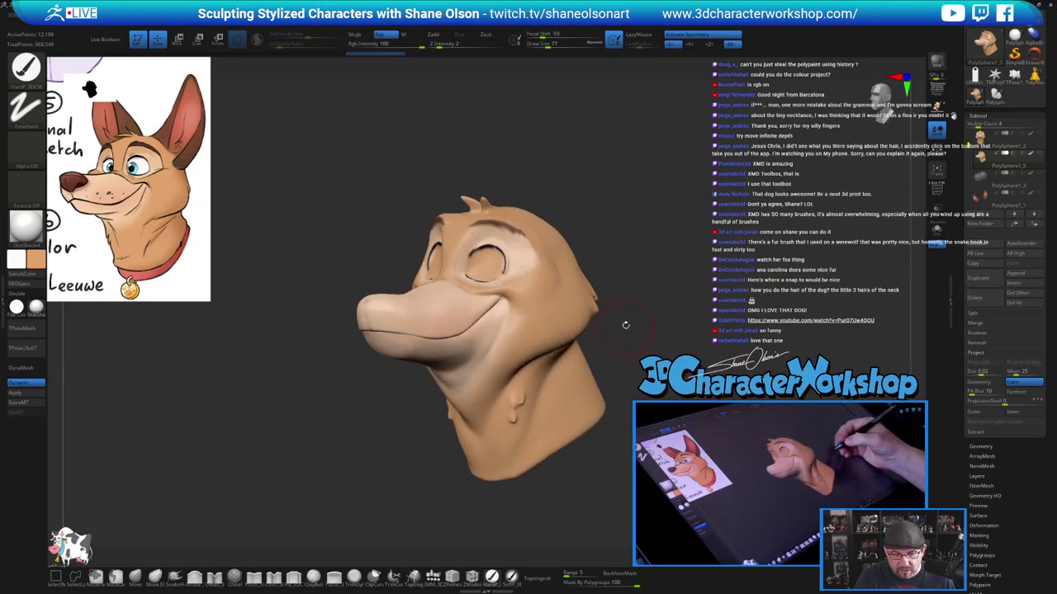
{"action": "key", "text": "shift+f"}
{"action": "key", "text": "shift+f"}
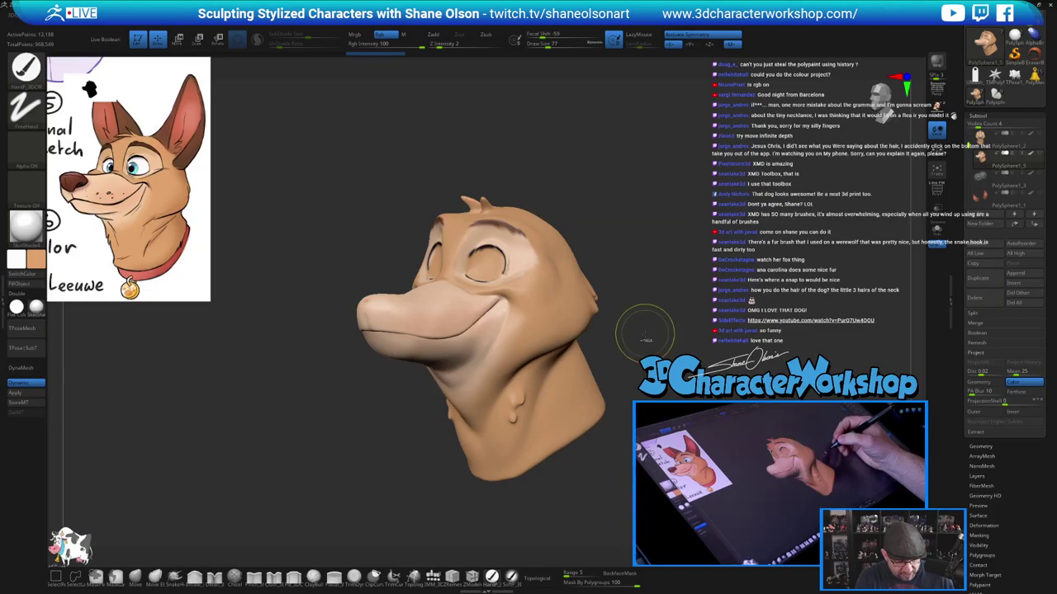
{"action": "key", "text": "ctrl+d"}
{"action": "key", "text": "ctrl+d"}
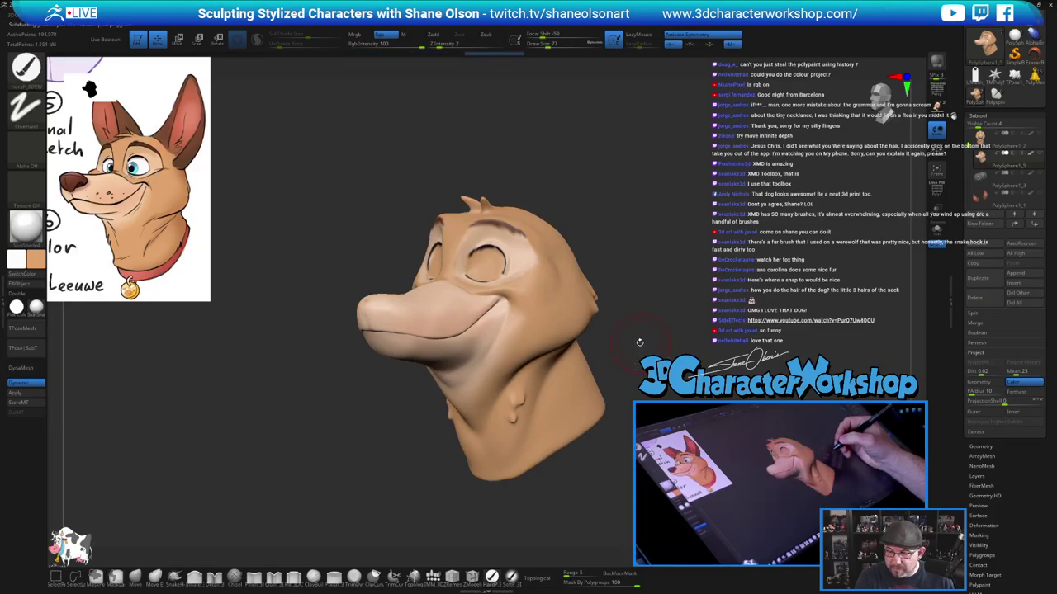
Project the original head's color again onto the subdivided head and inspect the paint with the original hidden
{"action": "left_click", "coordinate": [1039, 134]}
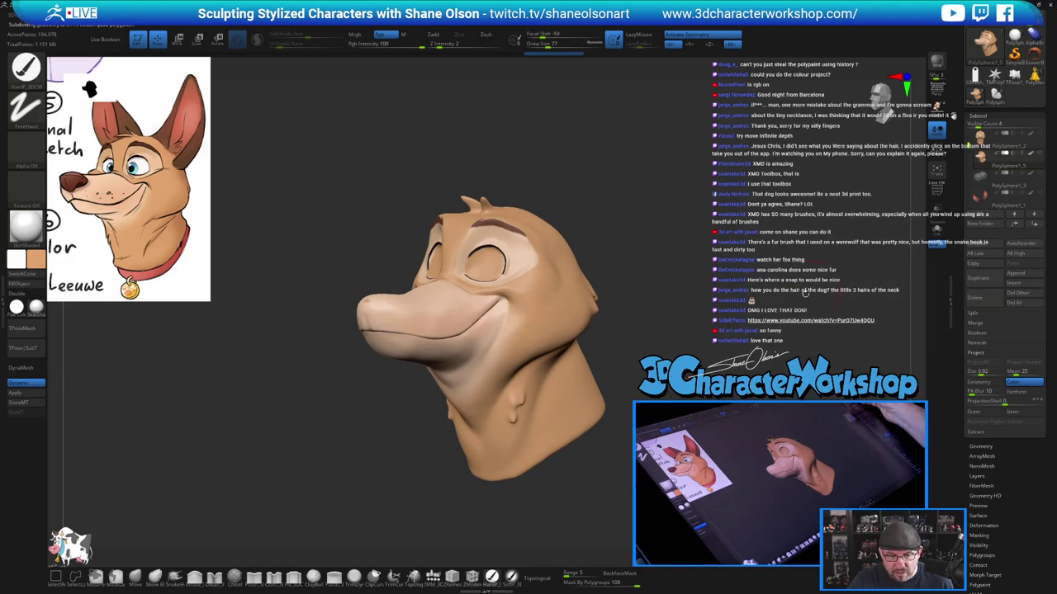
{"action": "left_click_drag", "start_coordinate": [871, 314], "coordinate": [899, 326]}
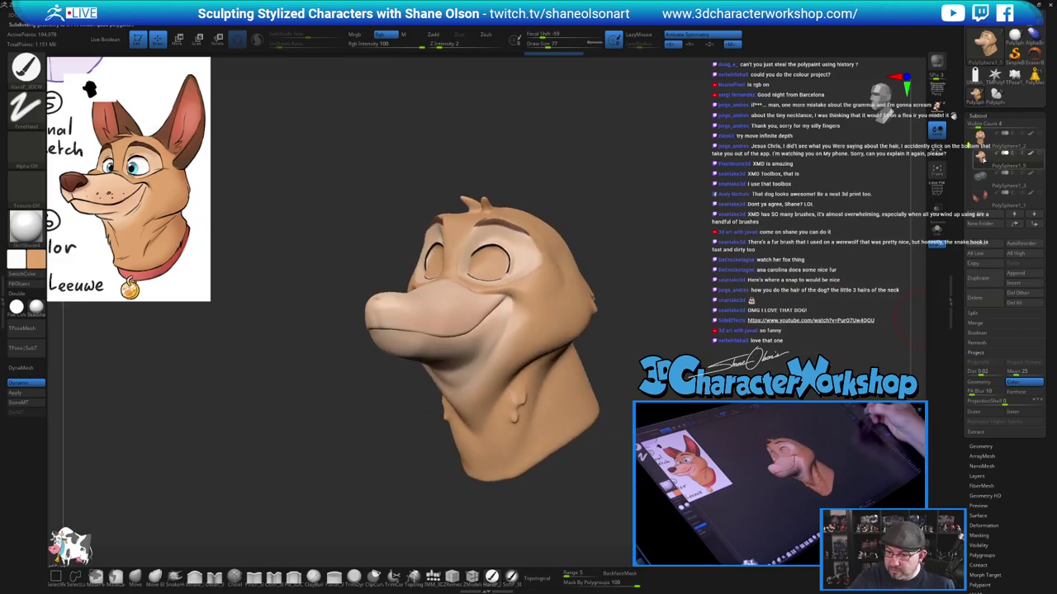
{"action": "key", "text": "shift"}
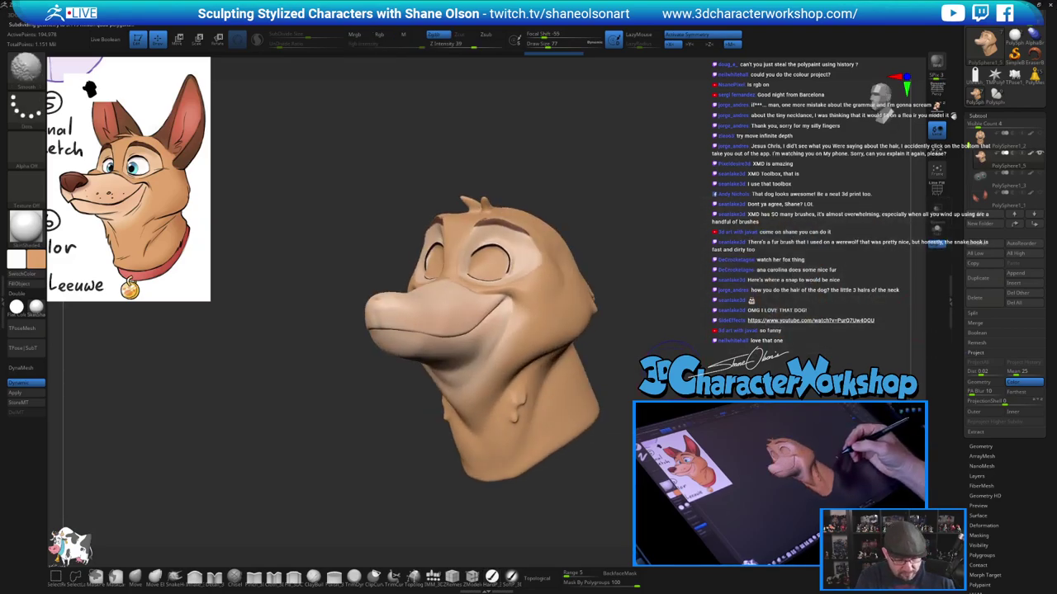
{"action": "key", "text": "shift+f"}
{"action": "key", "text": "shift+f"}
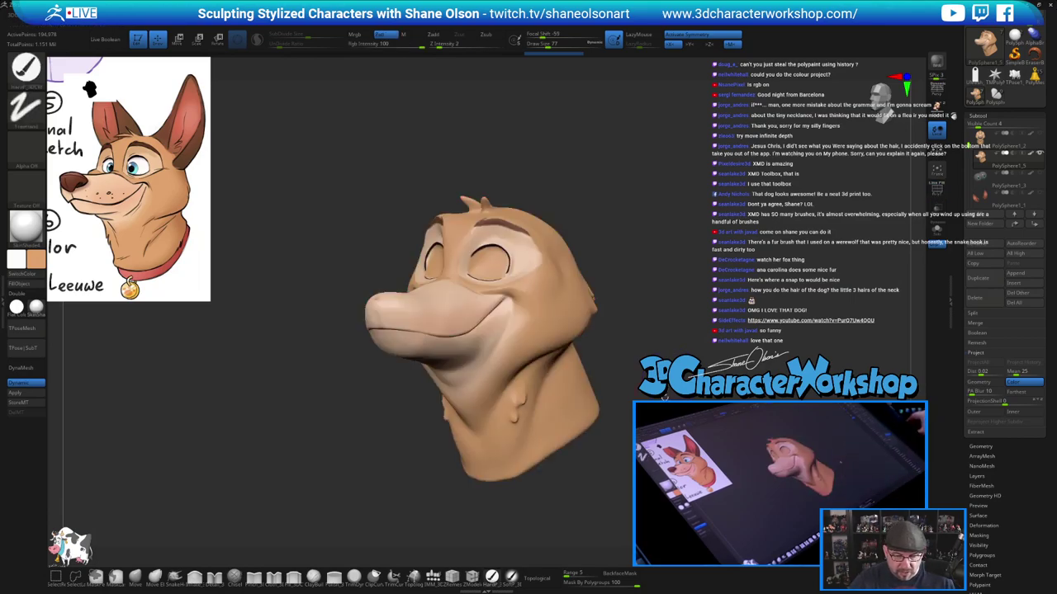
{"action": "left_click_drag", "start_coordinate": [648, 388], "coordinate": [561, 376]}
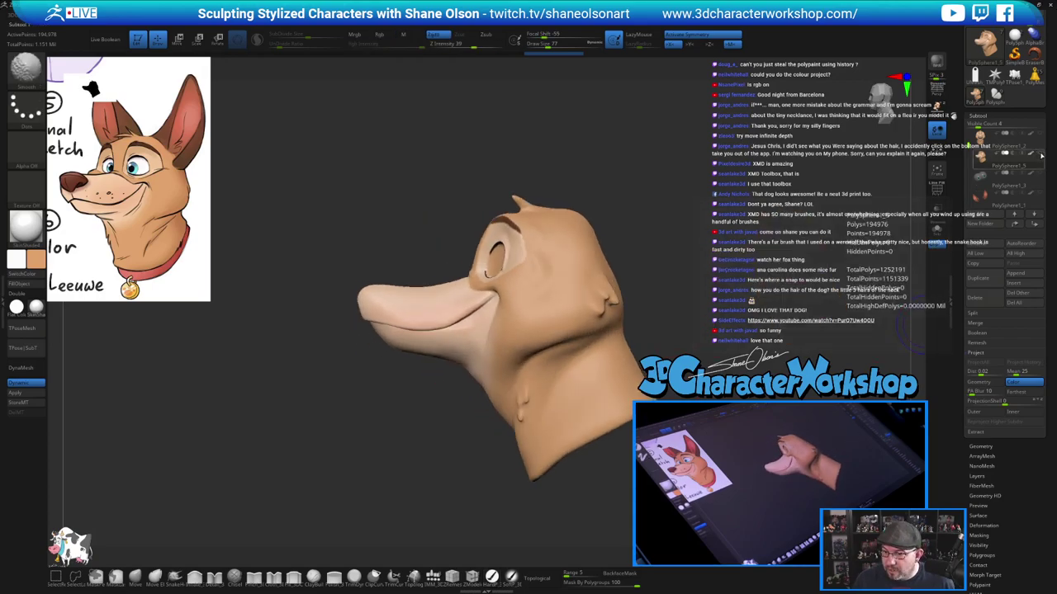
Show all the dog's parts again while keeping the Mitch_Dog_03 subtool and the original head hidden
{"action": "left_click", "coordinate": [1038, 156], "text": "shift"}
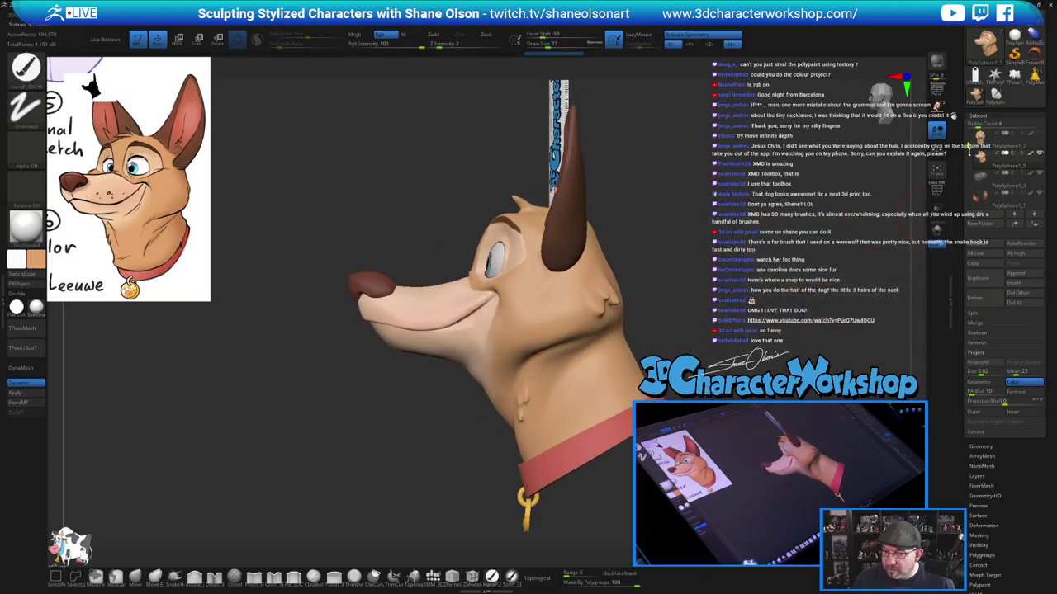
{"action": "left_click_drag", "start_coordinate": [970, 133], "coordinate": [970, 125]}
{"action": "left_click", "coordinate": [1039, 132]}
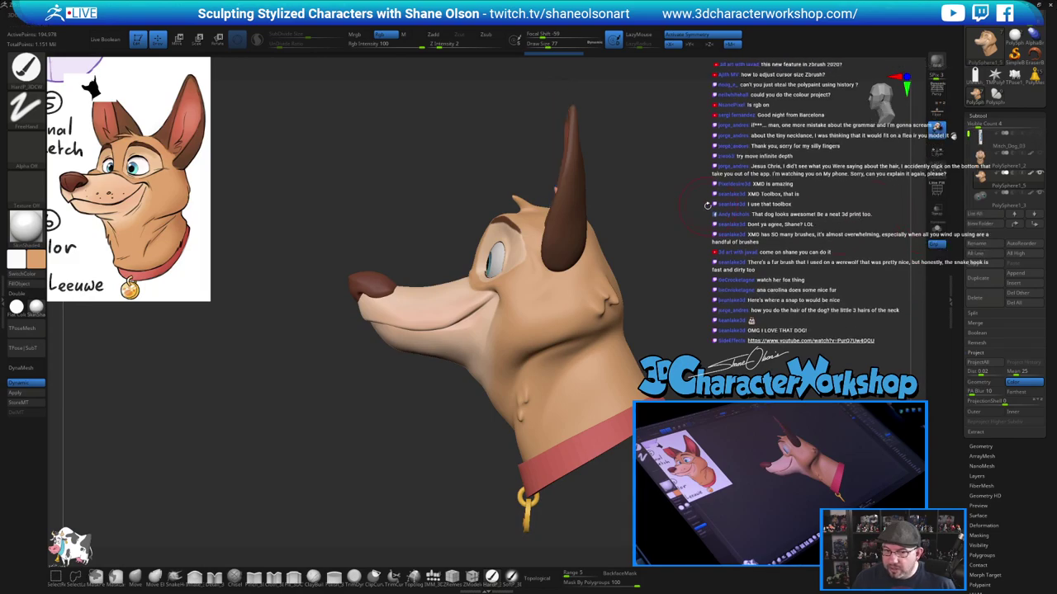
{"action": "left_click_drag", "start_coordinate": [673, 209], "coordinate": [728, 264]}
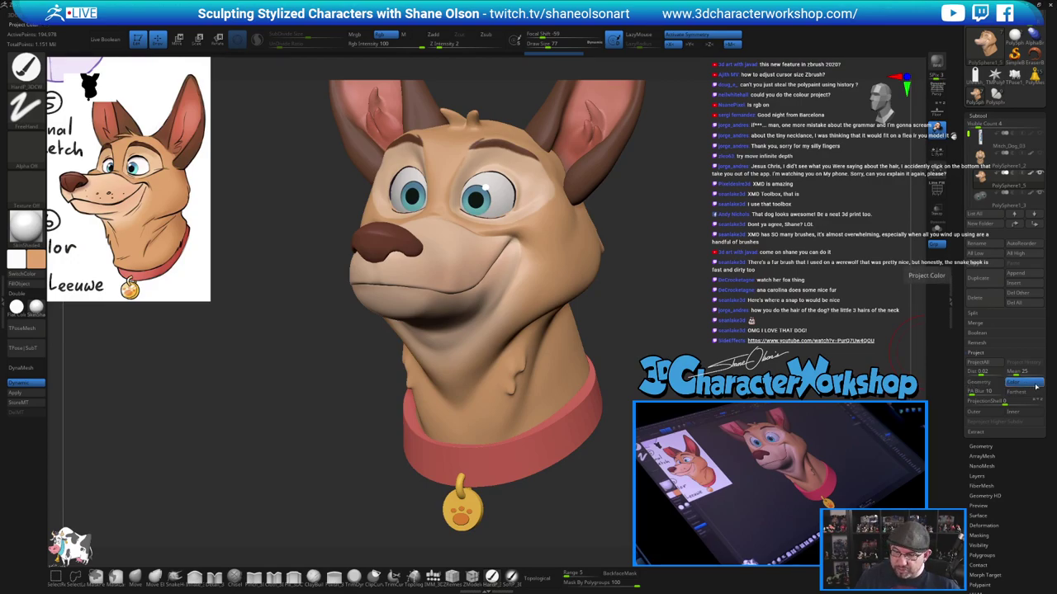
Enable geometry alongside color in the subtool projection settings and look over the repainted head
{"action": "left_click", "coordinate": [989, 383]}
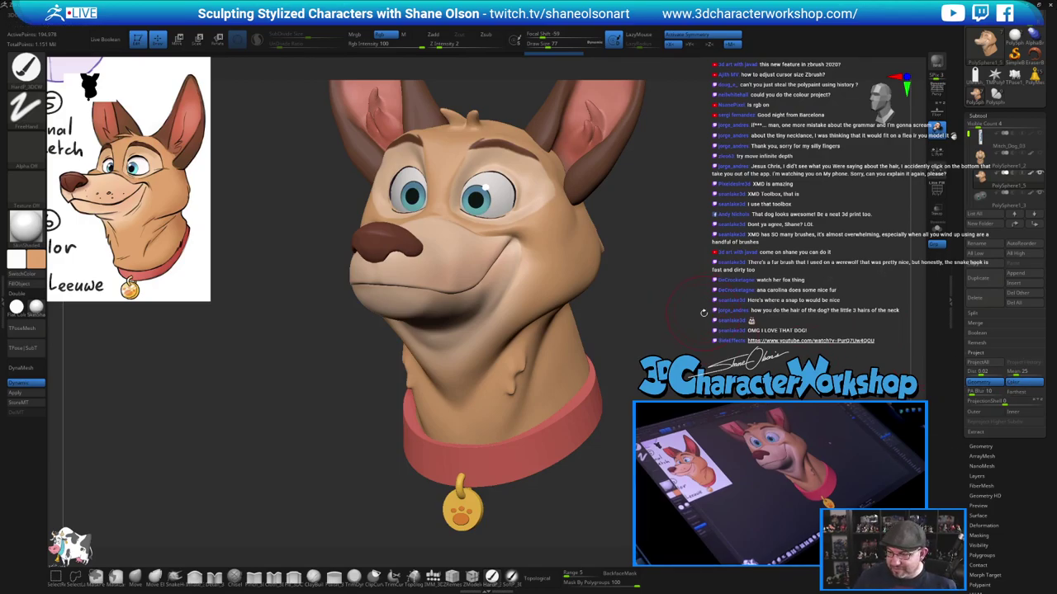
{"action": "left_click_drag", "start_coordinate": [737, 306], "coordinate": [679, 310]}
{"action": "left_click_drag", "start_coordinate": [507, 362], "coordinate": [506, 366], "text": "shift"}
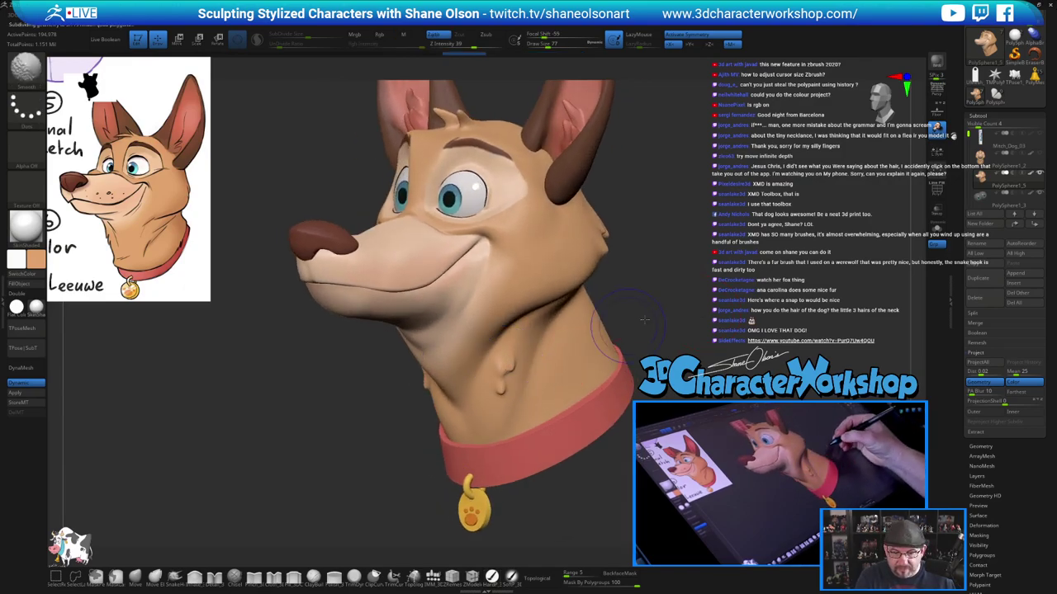
{"action": "mouse_move", "coordinate": [734, 299]}
{"action": "left_mouse_down"}
{"action": "mouse_move", "coordinate": [648, 295]}
{"action": "mouse_move", "coordinate": [716, 281]}
{"action": "mouse_move", "coordinate": [684, 276]}
{"action": "left_mouse_up"}
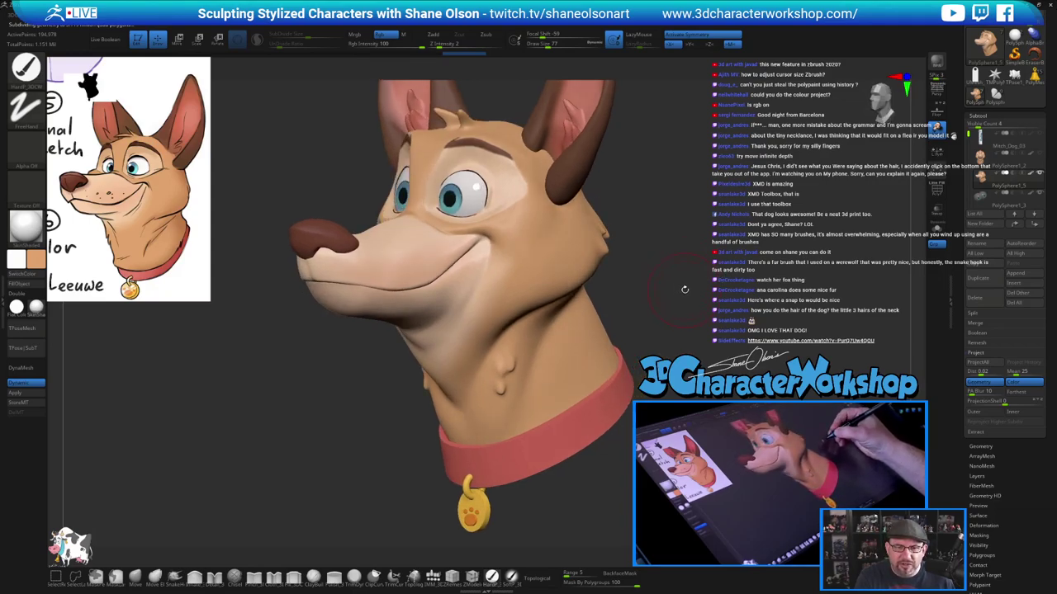
Set the brush draw size to 68 and look over the repainted head from three-quarter and front views
{"action": "key", "text": "s"}
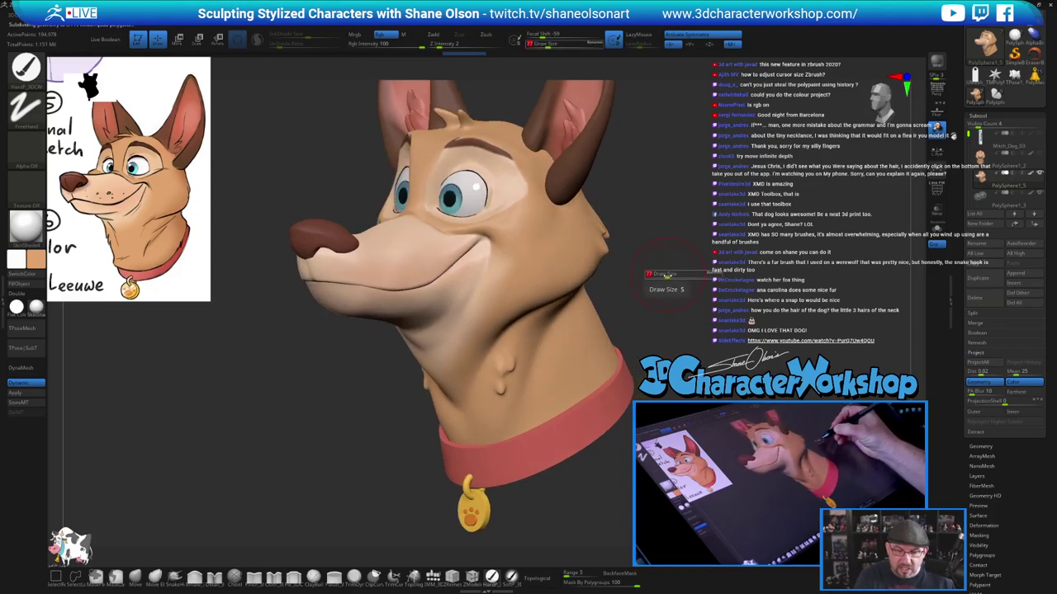
{"action": "left_click", "coordinate": [667, 273]}
{"action": "key", "text": "s"}
{"action": "left_click_drag", "start_coordinate": [668, 274], "coordinate": [663, 275]}
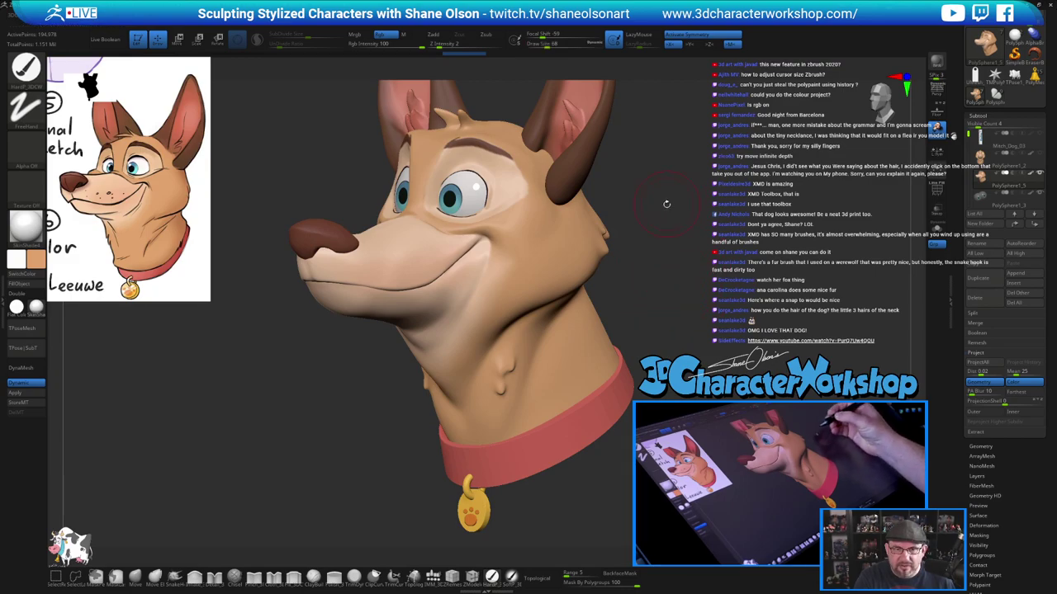
{"action": "mouse_move", "coordinate": [666, 204]}
{"action": "left_mouse_down"}
{"action": "mouse_move", "coordinate": [655, 288]}
{"action": "mouse_move", "coordinate": [669, 285]}
{"action": "left_mouse_up"}
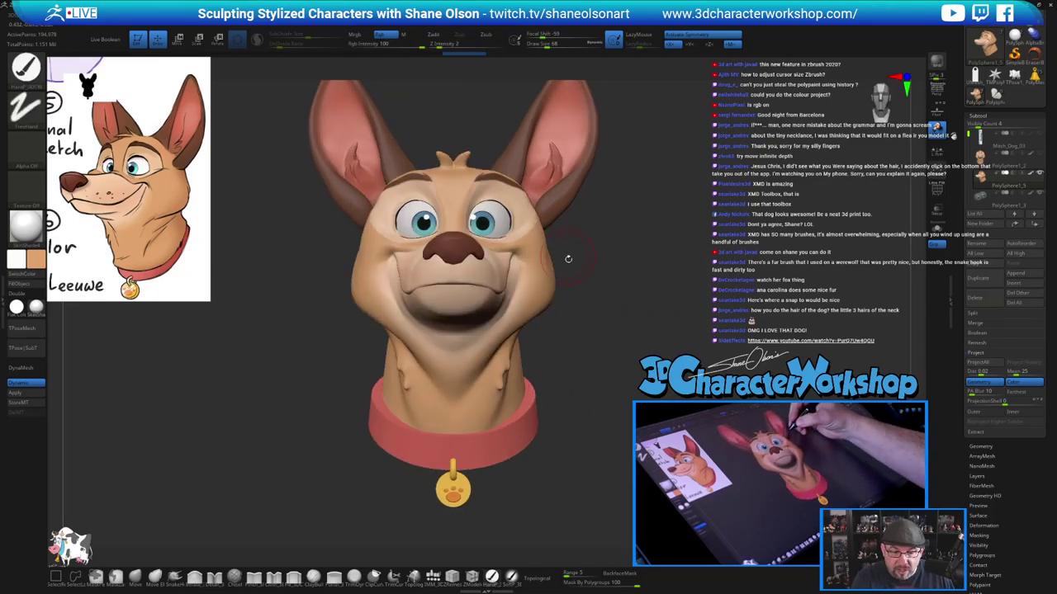
{"action": "left_click_drag", "start_coordinate": [667, 283], "coordinate": [524, 269]}
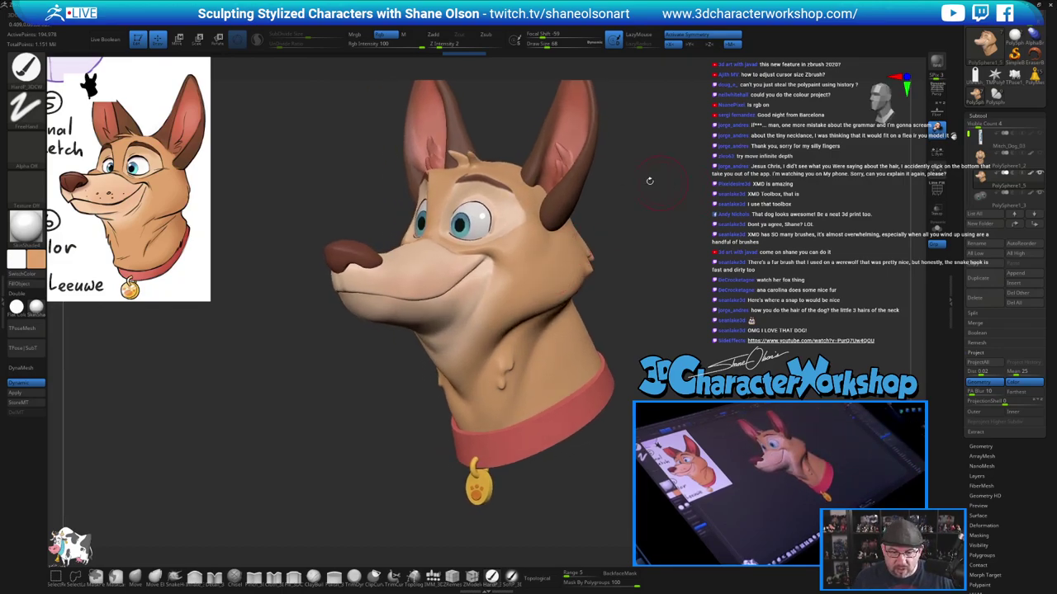
Select the ears subtool, check its wireframe against the head, and duplicate the ears
{"action": "left_click", "coordinate": [570, 186], "text": "alt"}
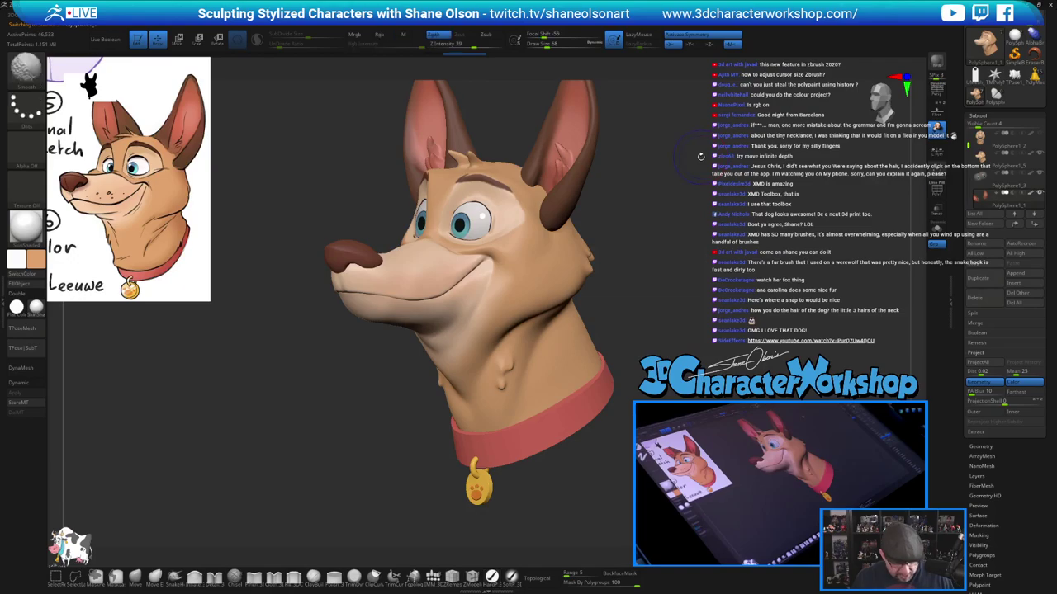
{"action": "key", "text": "shift+f"}
{"action": "left_click_drag", "start_coordinate": [702, 217], "coordinate": [693, 354], "text": "alt"}
{"action": "left_click_drag", "start_coordinate": [620, 323], "coordinate": [607, 325], "text": "shift"}
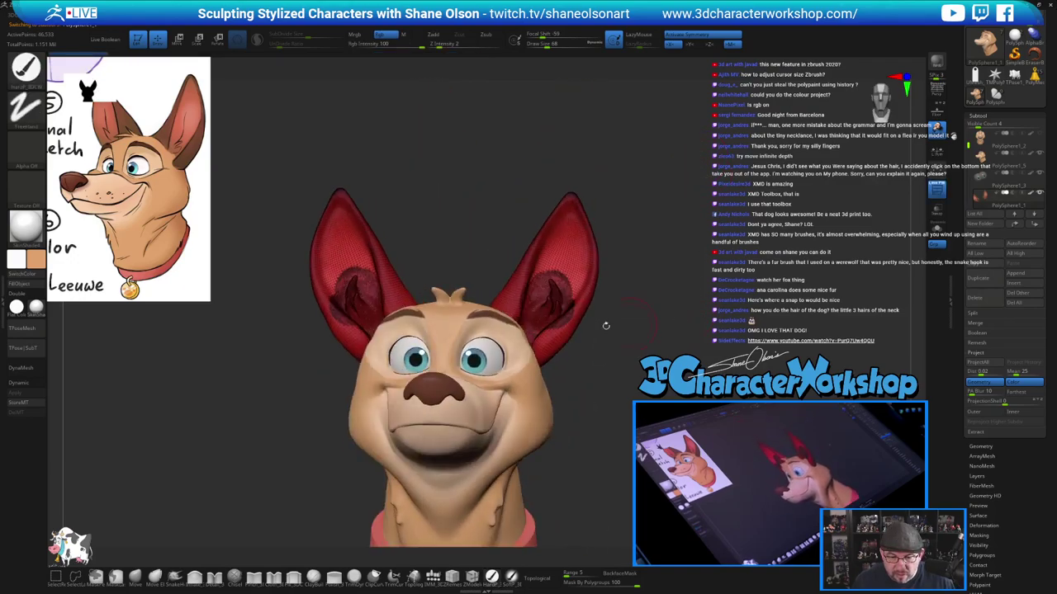
{"action": "left_click_drag", "start_coordinate": [612, 276], "coordinate": [565, 311]}
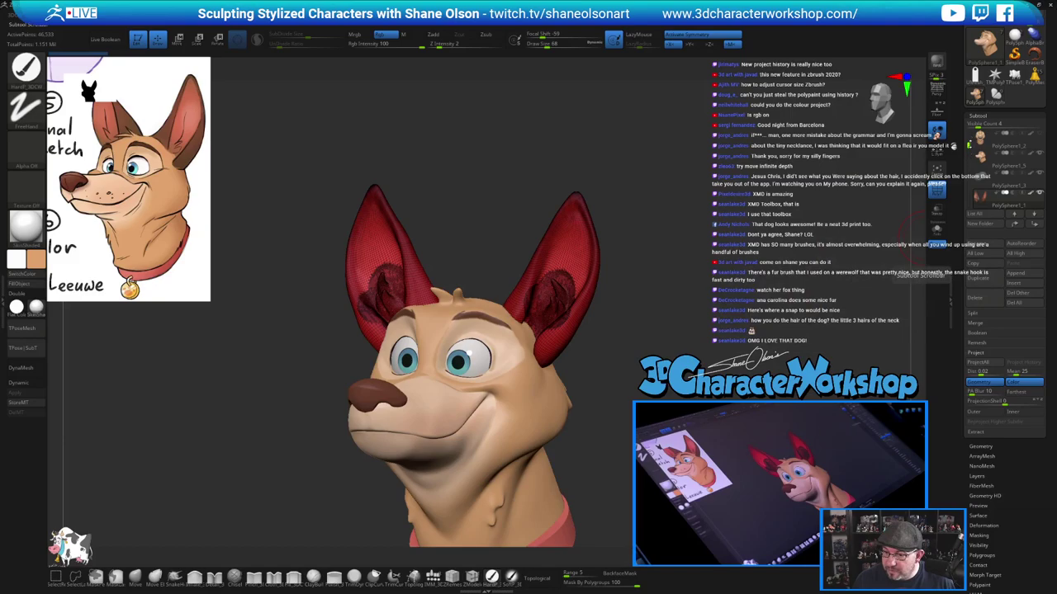
{"action": "left_click_drag", "start_coordinate": [968, 147], "coordinate": [968, 153]}
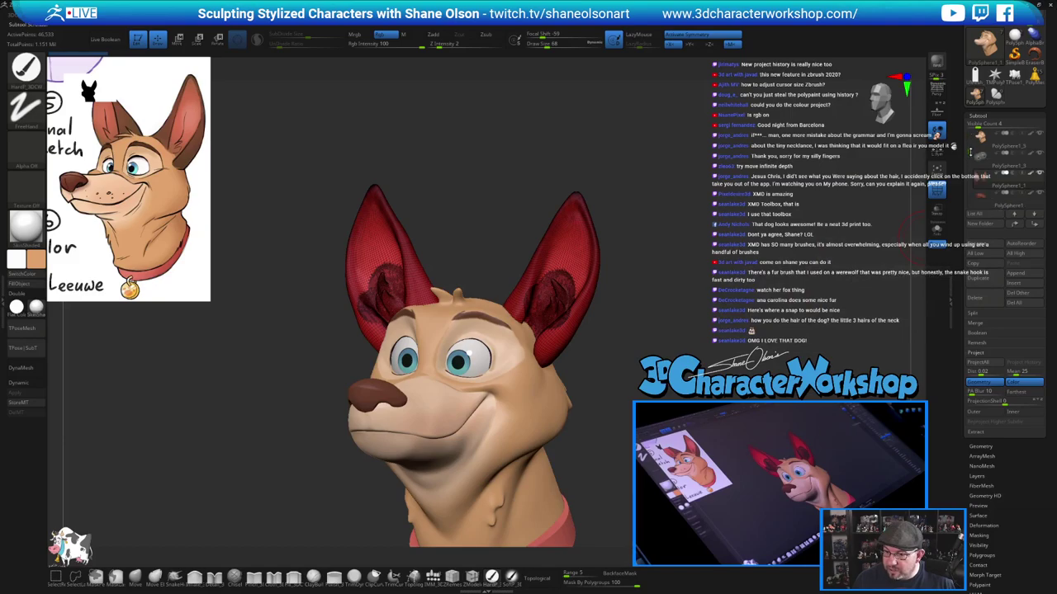
{"action": "left_click", "coordinate": [978, 278]}
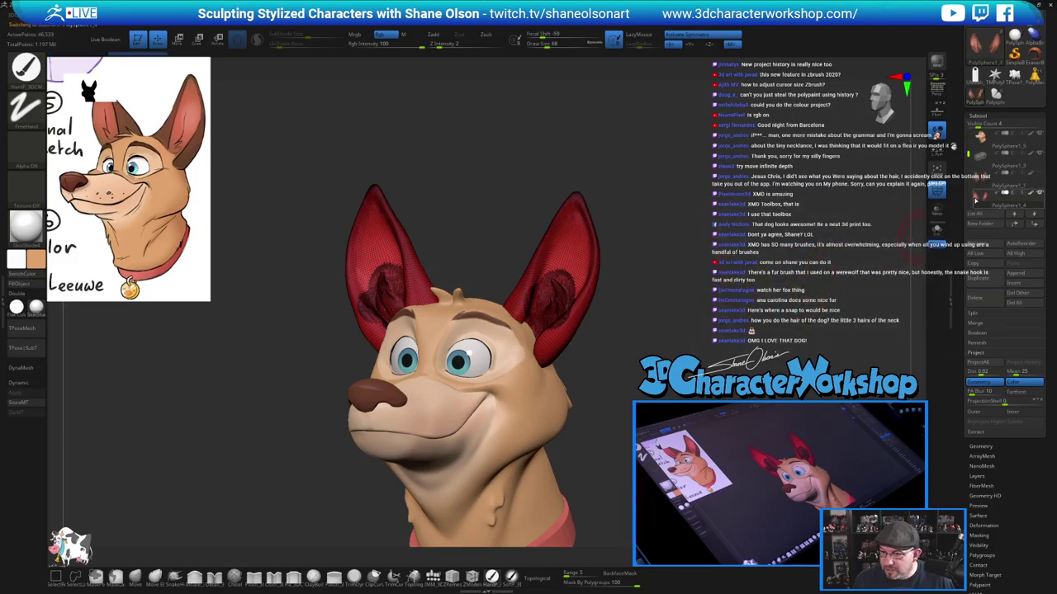
ZRemesh the duplicated ears and divide the new mesh twice for more paint resolution
{"action": "left_click_drag", "start_coordinate": [700, 204], "coordinate": [708, 204], "text": "shift"}
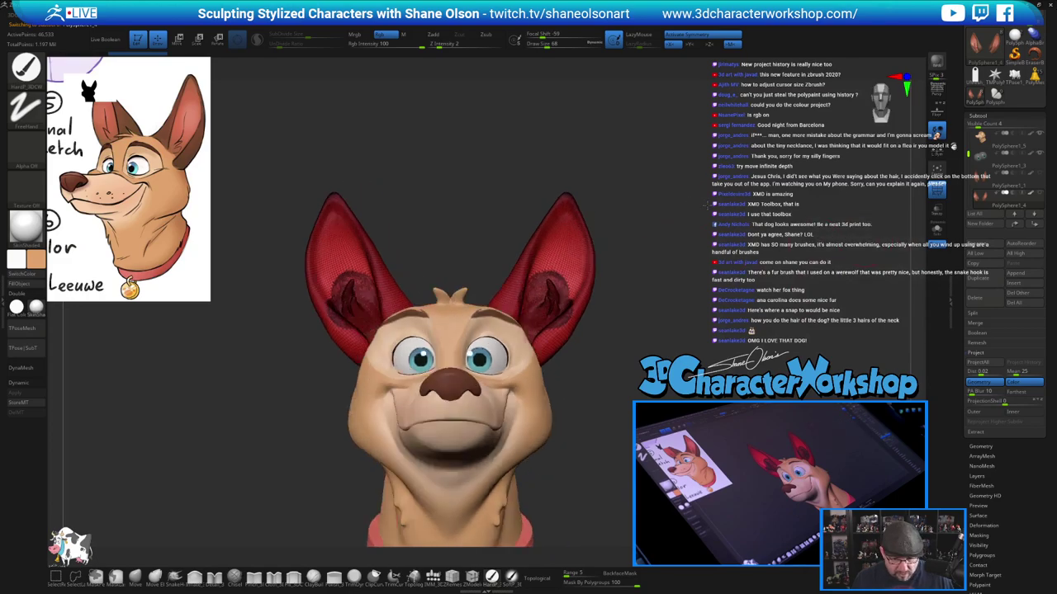
{"action": "key", "text": "grave"}
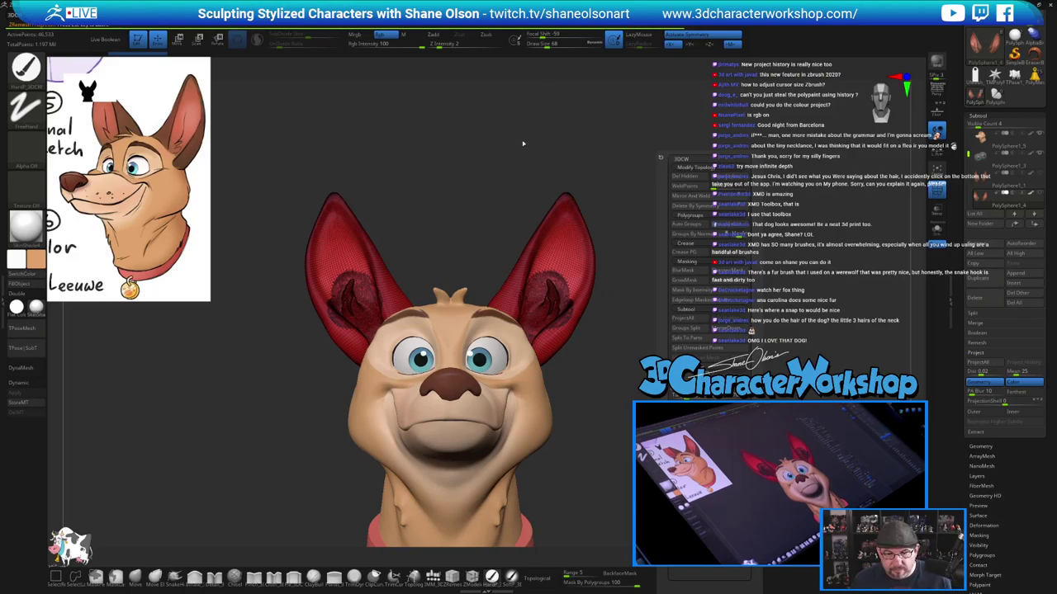
{"action": "mouse_move", "coordinate": [718, 281]}
{"action": "left_mouse_down"}
{"action": "mouse_move", "coordinate": [679, 284]}
{"action": "mouse_move", "coordinate": [719, 283]}
{"action": "left_mouse_up"}
{"action": "left_click", "coordinate": [714, 283], "text": "ctrl"}
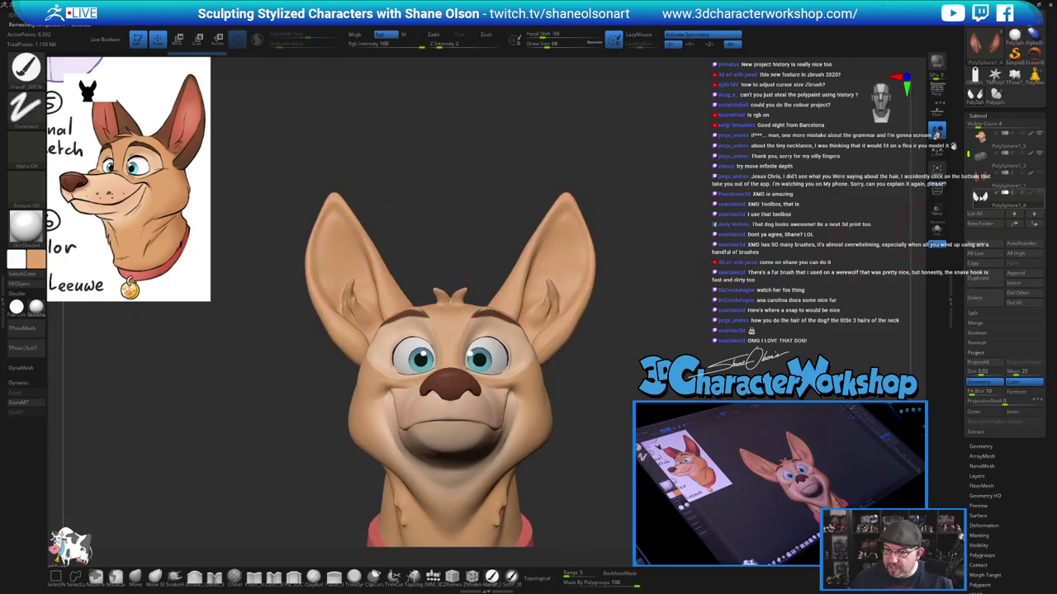
{"action": "key", "text": "ctrl"}
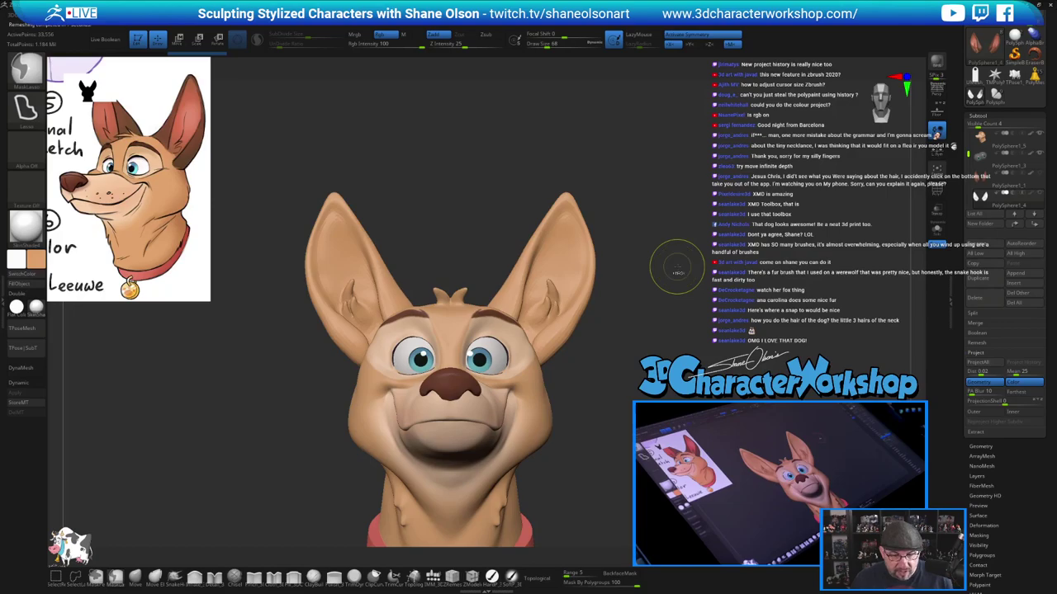
{"action": "key", "text": "ctrl+d"}
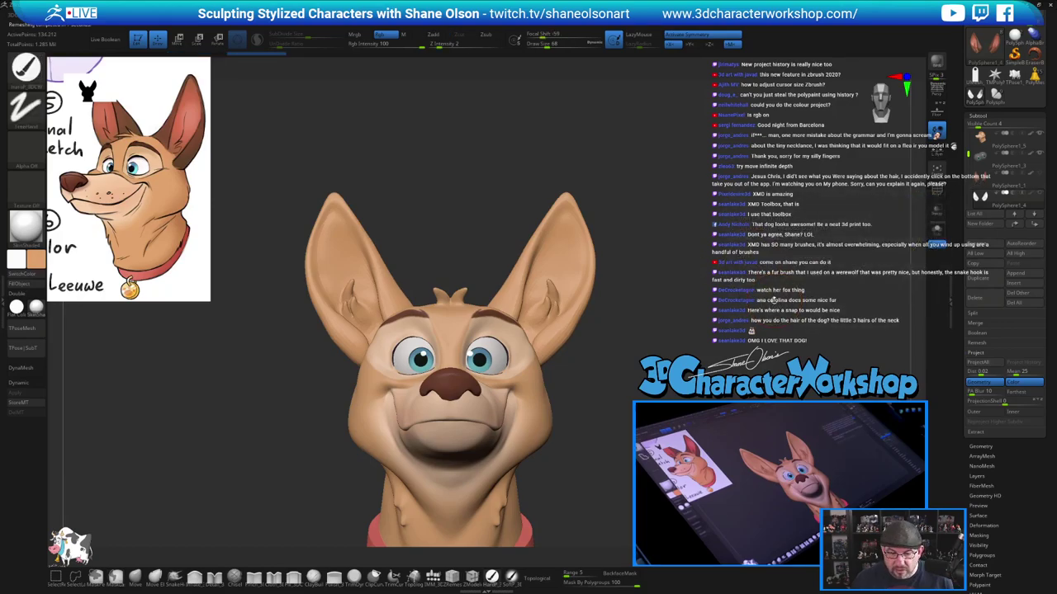
Isolate the remeshed ears with the original ears and project only the original's color, with geometry projection off, onto the remeshed pair
{"action": "mouse_move", "coordinate": [1020, 177]}
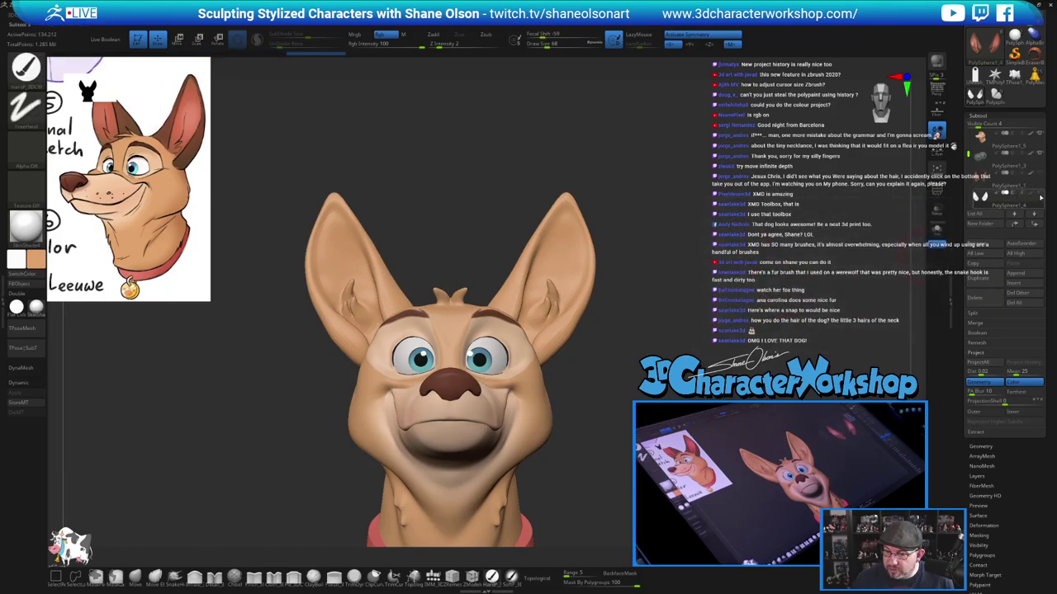
{"action": "left_click", "coordinate": [1040, 195], "text": "shift"}
{"action": "left_click", "coordinate": [1040, 195], "text": "shift"}
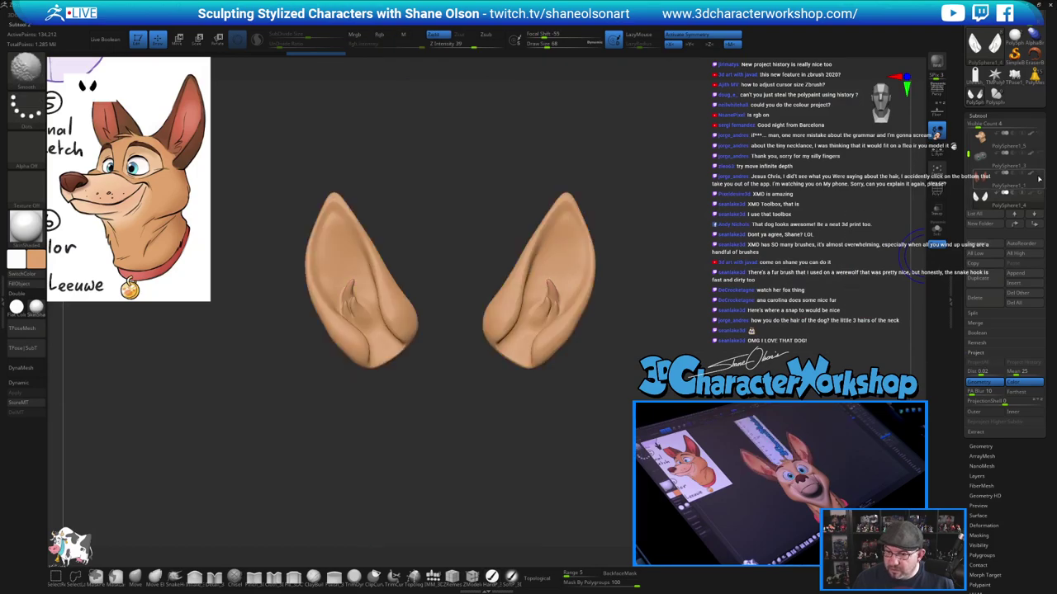
{"action": "left_click", "coordinate": [1040, 174]}
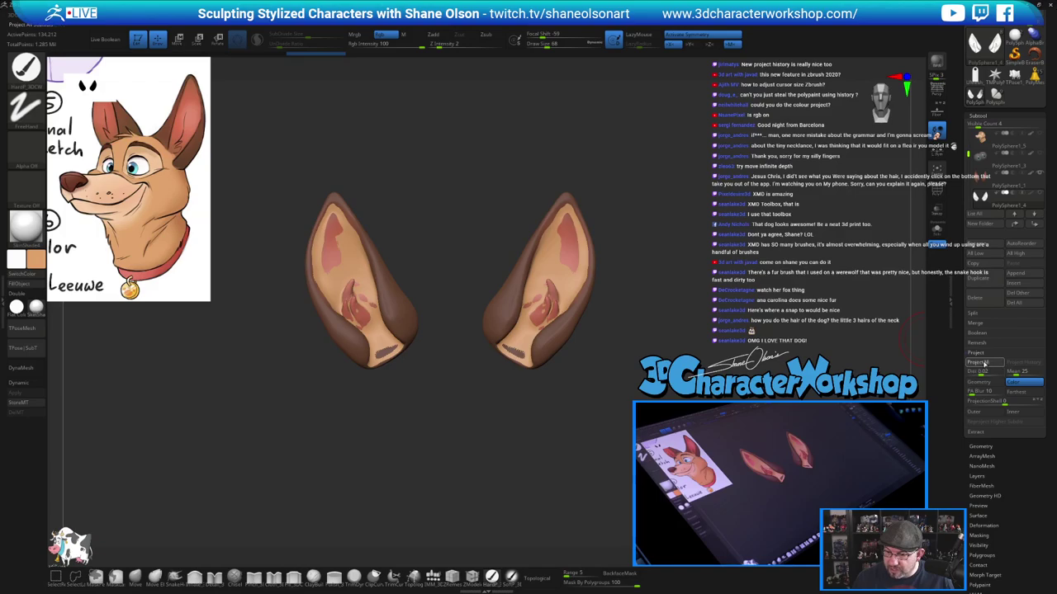
{"action": "left_click", "coordinate": [983, 362]}
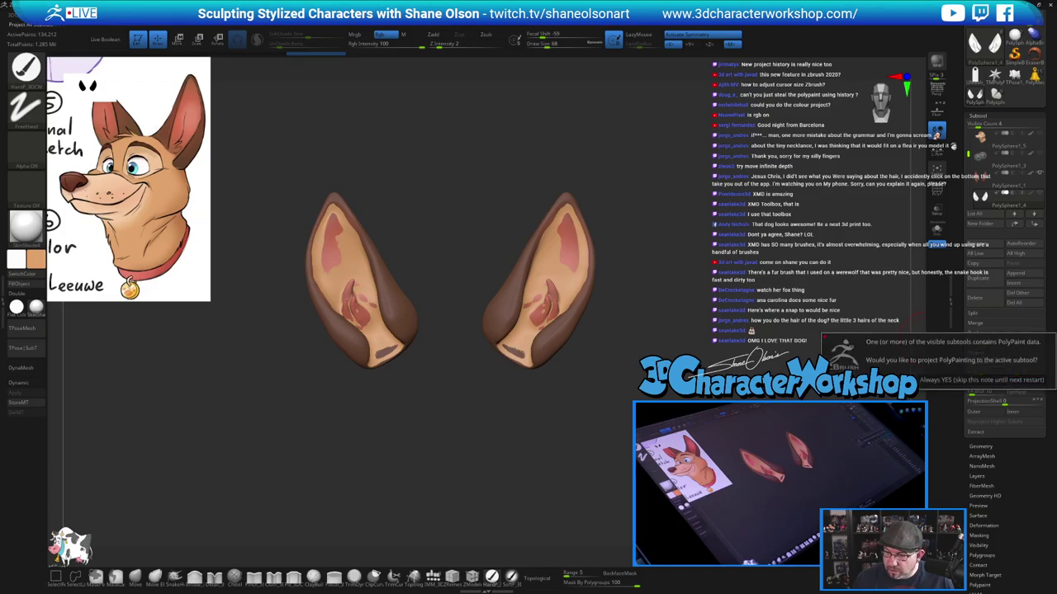
{"action": "left_click", "coordinate": [878, 380]}
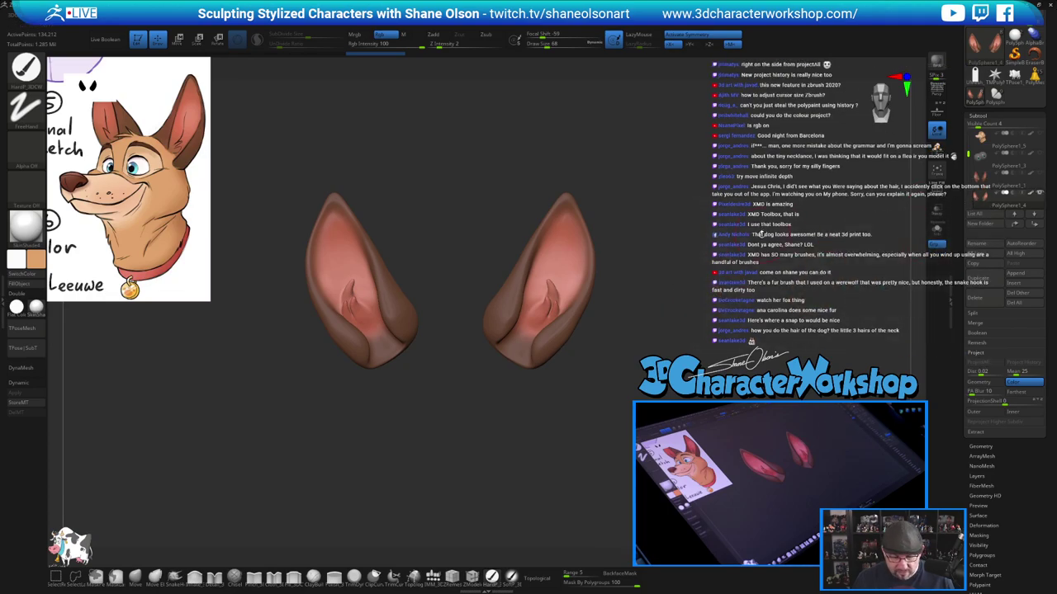
Examine the remeshed ears' polyframe and projected paint with the original ears hidden
{"action": "key", "text": "shift+f"}
{"action": "left_click_drag", "start_coordinate": [724, 281], "coordinate": [747, 285]}
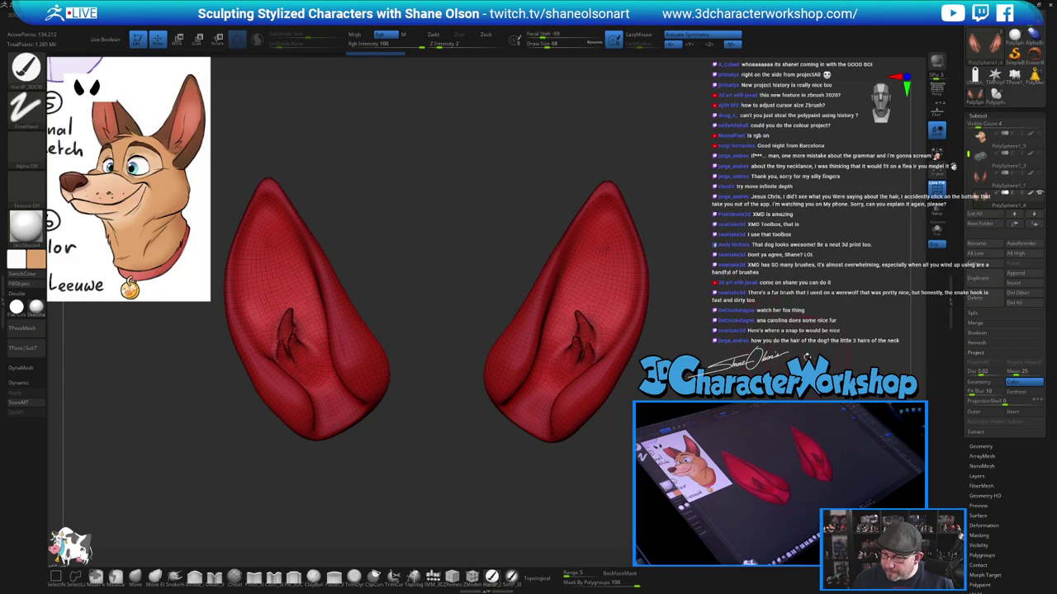
{"action": "key", "text": "s"}
{"action": "left_click_drag", "start_coordinate": [785, 343], "coordinate": [818, 316]}
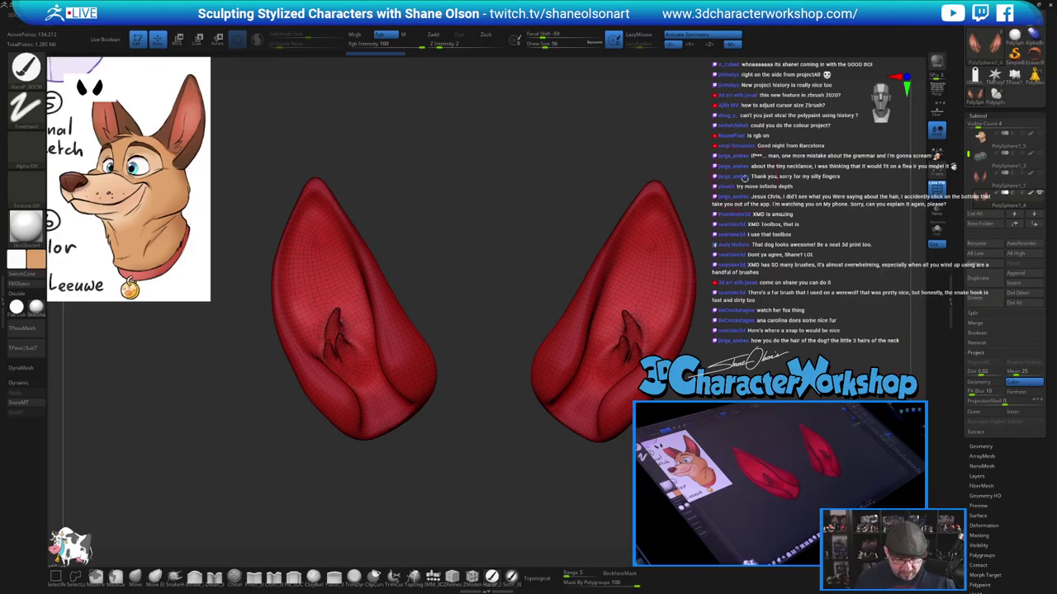
{"action": "key", "text": "shift+f"}
{"action": "left_click_drag", "start_coordinate": [790, 260], "coordinate": [829, 266]}
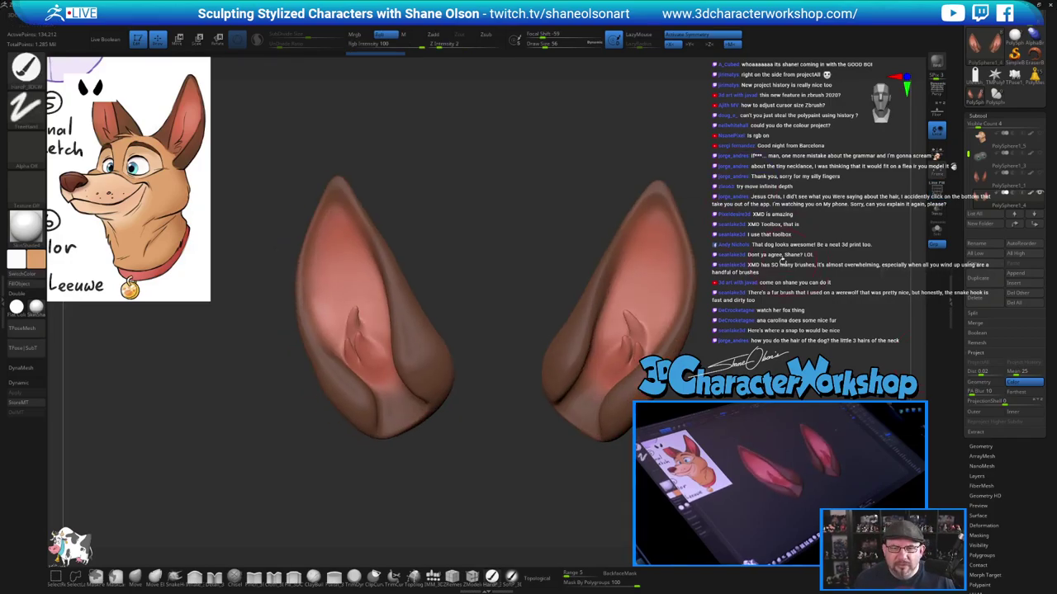
{"action": "left_click_drag", "start_coordinate": [585, 152], "coordinate": [576, 129], "text": "alt"}
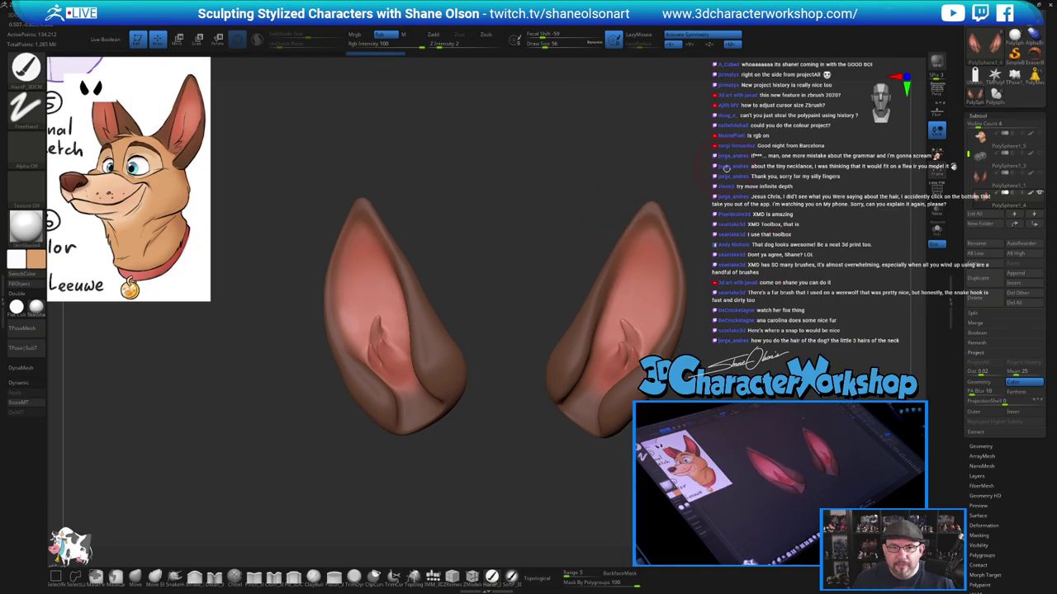
{"action": "left_click_drag", "start_coordinate": [727, 168], "coordinate": [726, 167]}
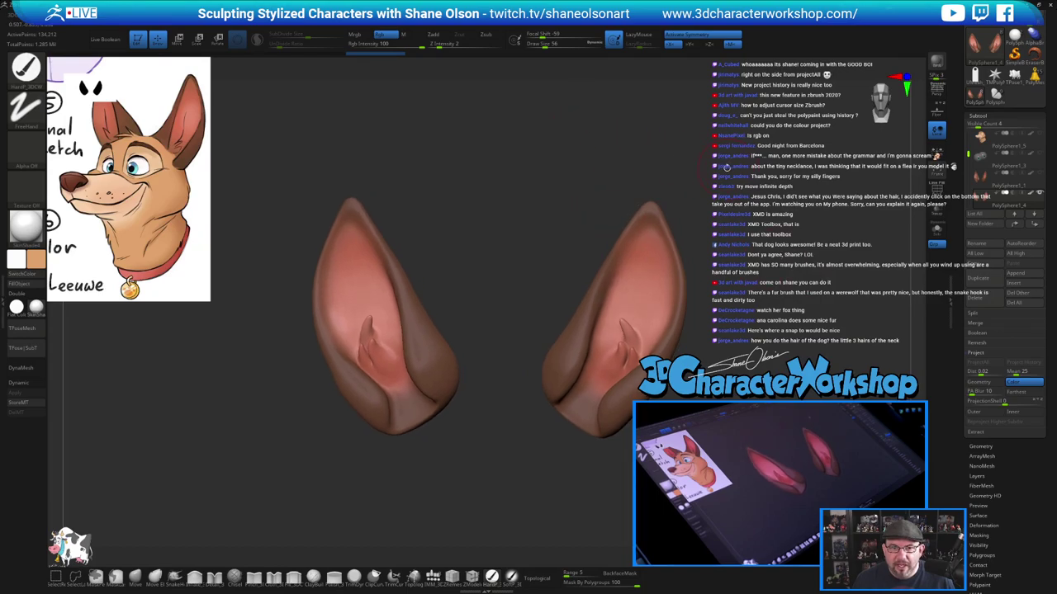
Show all the dog's parts again, hide the Mitch_Dog_03 ruler and the original head, and set the draw size to 136
{"action": "left_click", "coordinate": [1038, 195]}
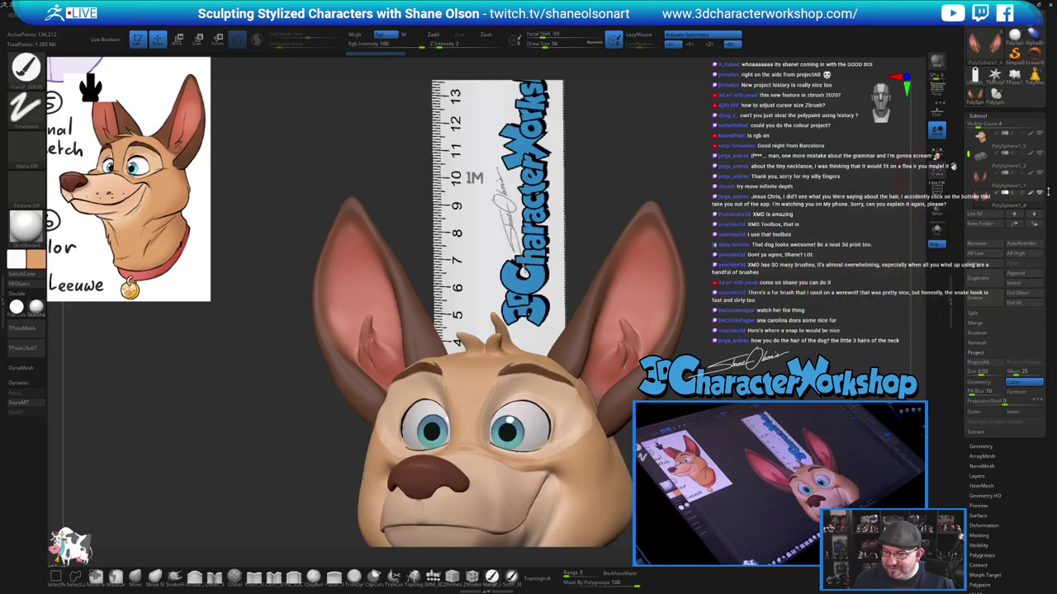
{"action": "left_click_drag", "start_coordinate": [968, 154], "coordinate": [967, 131]}
{"action": "left_click", "coordinate": [1039, 138]}
{"action": "left_click", "coordinate": [1040, 135]}
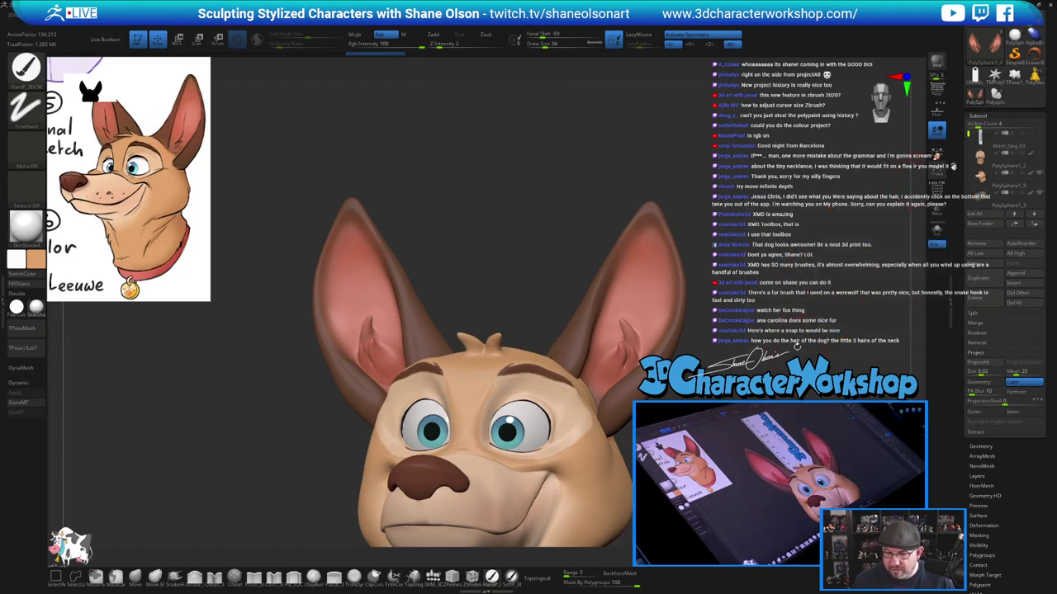
{"action": "mouse_move", "coordinate": [768, 495]}
{"action": "left_mouse_down", "text": "alt"}
{"action": "mouse_move", "coordinate": [799, 419]}
{"action": "mouse_move", "coordinate": [757, 311]}
{"action": "mouse_move", "coordinate": [603, 276]}
{"action": "mouse_move", "coordinate": [713, 271]}
{"action": "mouse_move", "coordinate": [743, 285]}
{"action": "mouse_move", "coordinate": [702, 252]}
{"action": "mouse_move", "coordinate": [635, 253]}
{"action": "mouse_move", "coordinate": [667, 254]}
{"action": "mouse_move", "coordinate": [648, 283]}
{"action": "mouse_move", "coordinate": [657, 282]}
{"action": "mouse_move", "coordinate": [616, 298]}
{"action": "mouse_move", "coordinate": [684, 309]}
{"action": "mouse_move", "coordinate": [664, 320]}
{"action": "left_mouse_up", "text": "alt"}
{"action": "key", "text": "s"}
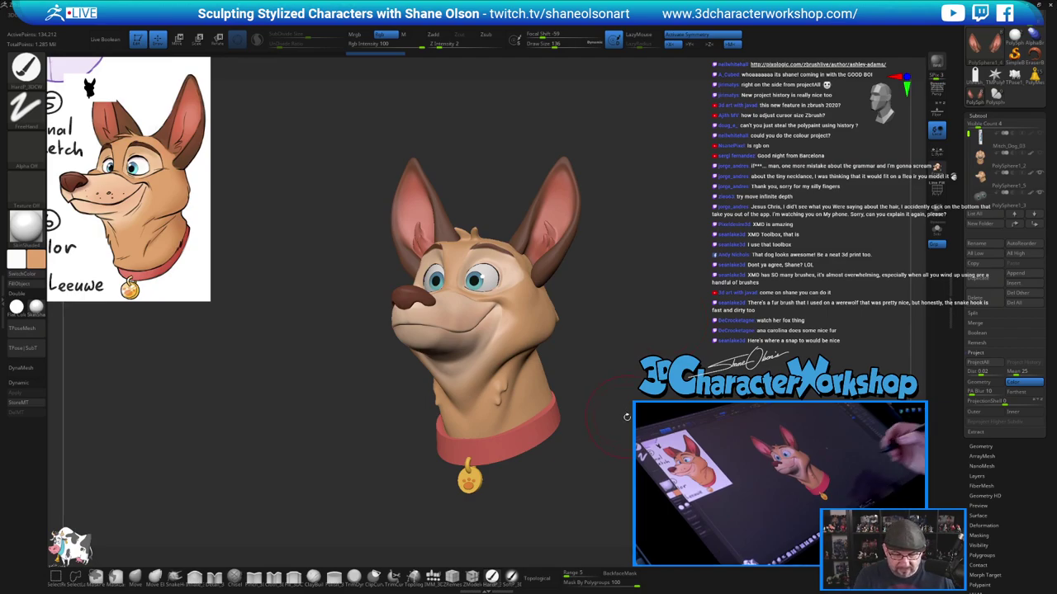
{"action": "left_click_drag", "start_coordinate": [626, 419], "coordinate": [662, 429]}
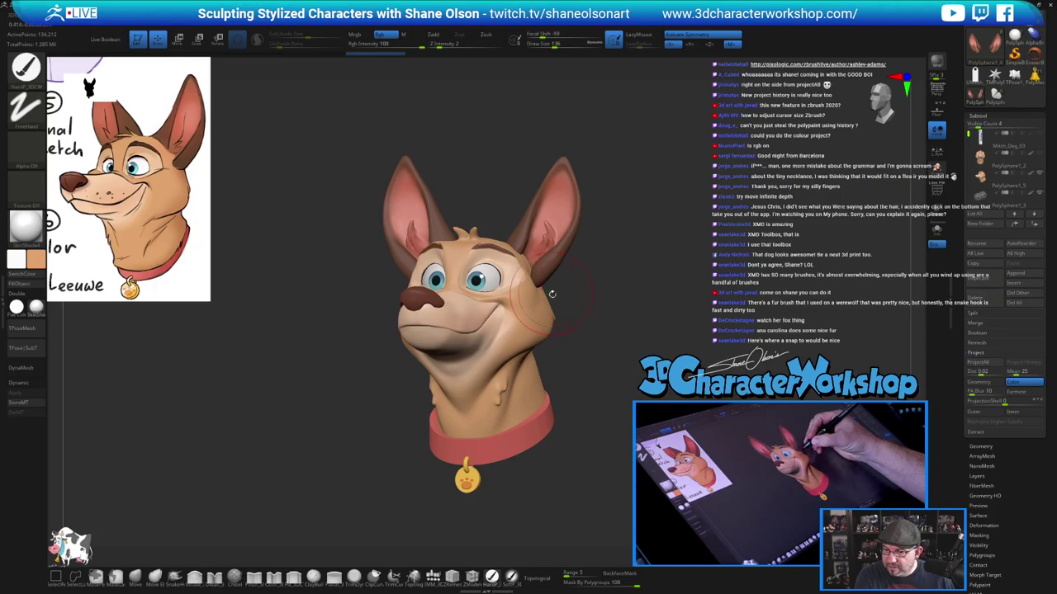
Select the original head subtool, compare it with the remeshed head, and delete the original permanently
{"action": "left_click", "coordinate": [980, 161]}
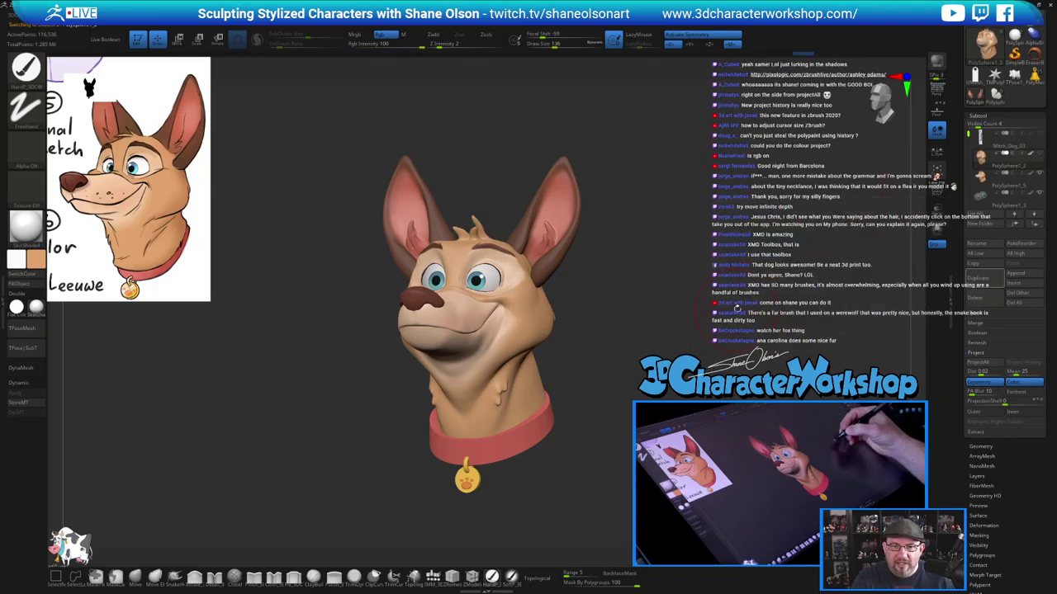
{"action": "key", "text": "shift+f"}
{"action": "key", "text": "shift+f"}
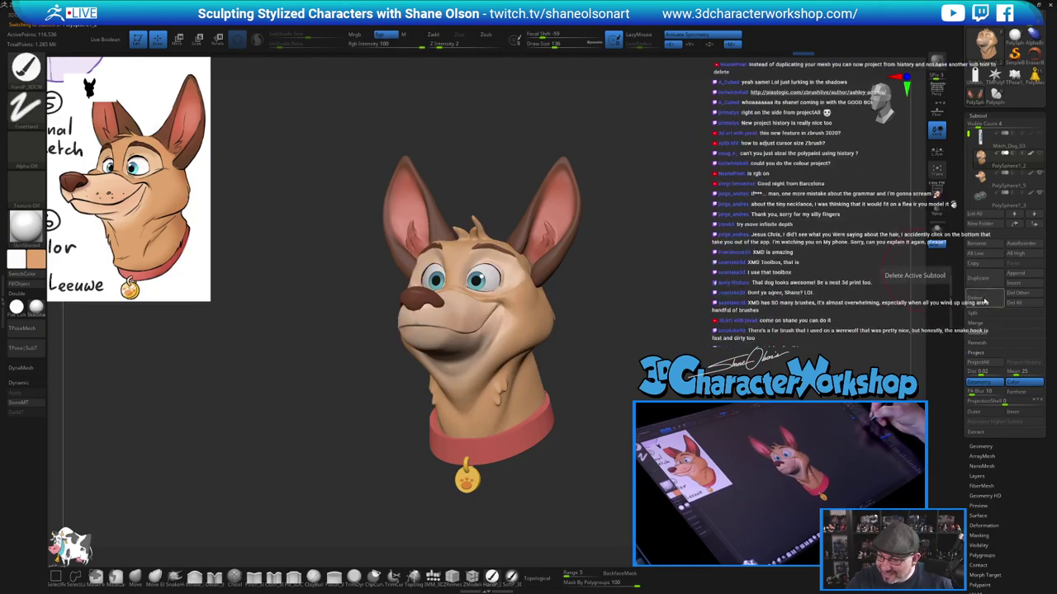
{"action": "left_click", "coordinate": [984, 297]}
{"action": "left_click", "coordinate": [908, 316]}
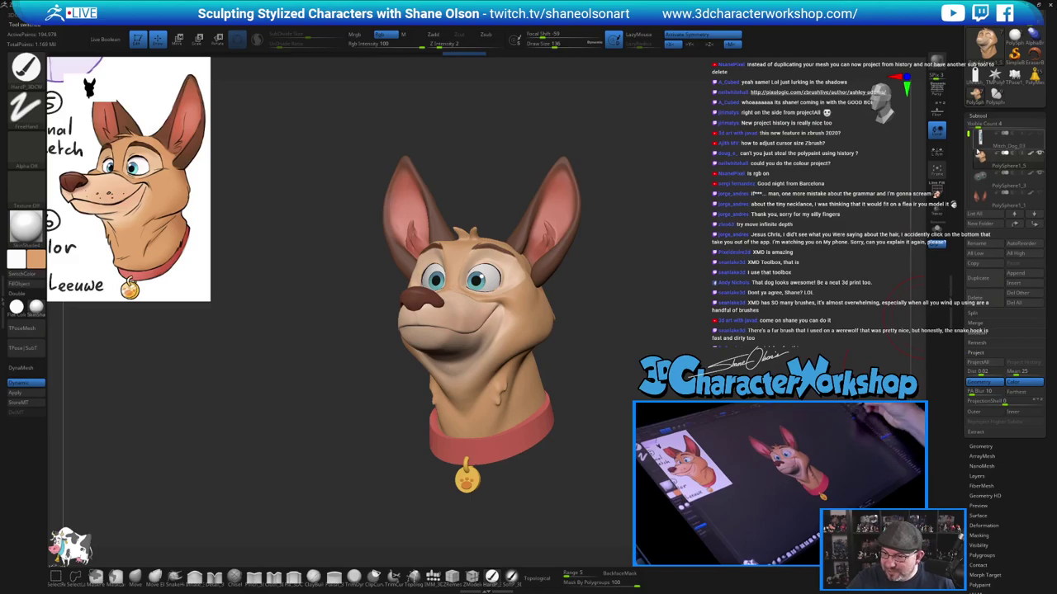
Select the original ears subtool and delete it permanently, keeping the remeshed ears
{"action": "left_click_drag", "start_coordinate": [970, 137], "coordinate": [970, 154]}
{"action": "left_click", "coordinate": [984, 158]}
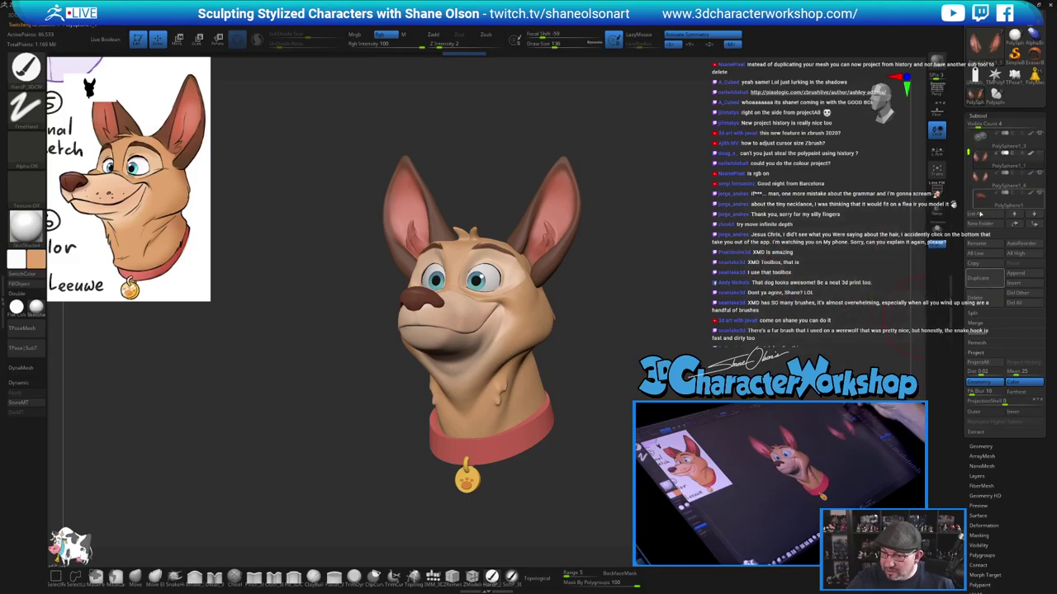
{"action": "left_click", "coordinate": [981, 297]}
{"action": "left_click", "coordinate": [908, 316]}
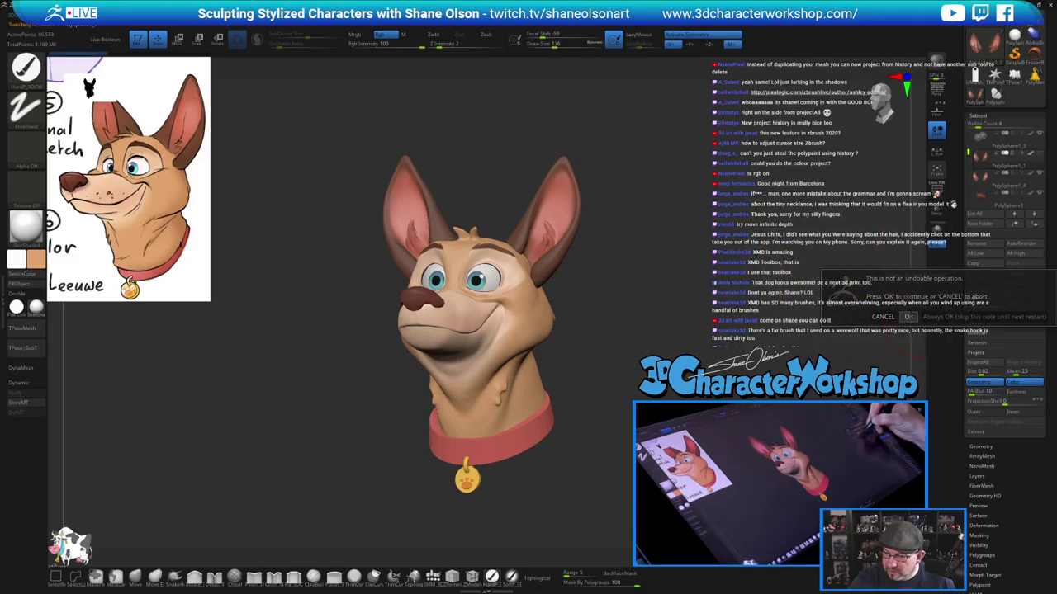
Save the tool as Mitch_Dog_04 in the Twitch folder
{"action": "left_click_drag", "start_coordinate": [958, 133], "coordinate": [958, 208]}
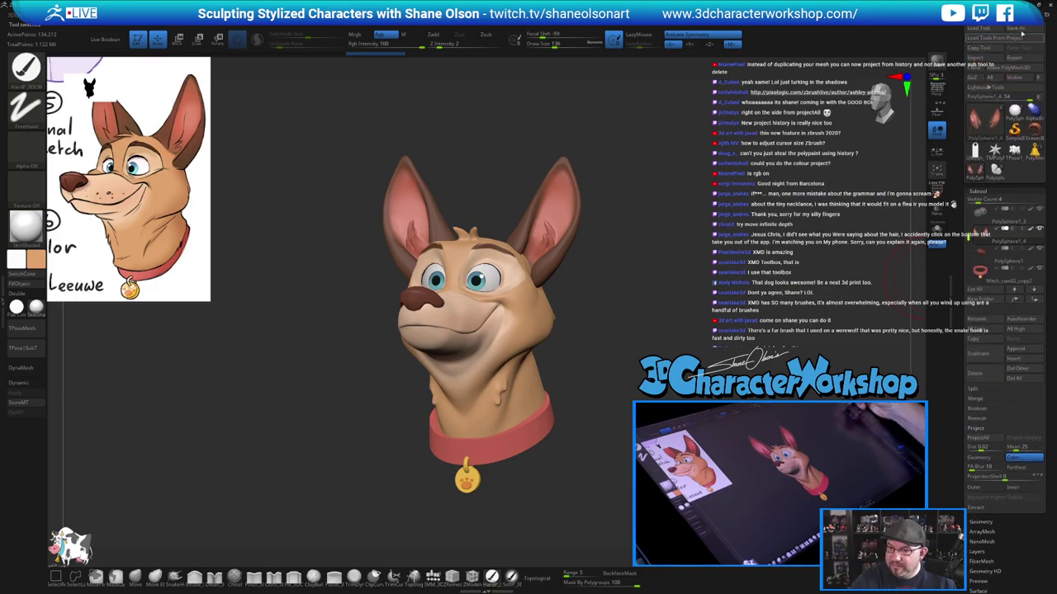
{"action": "left_click", "coordinate": [1015, 28]}
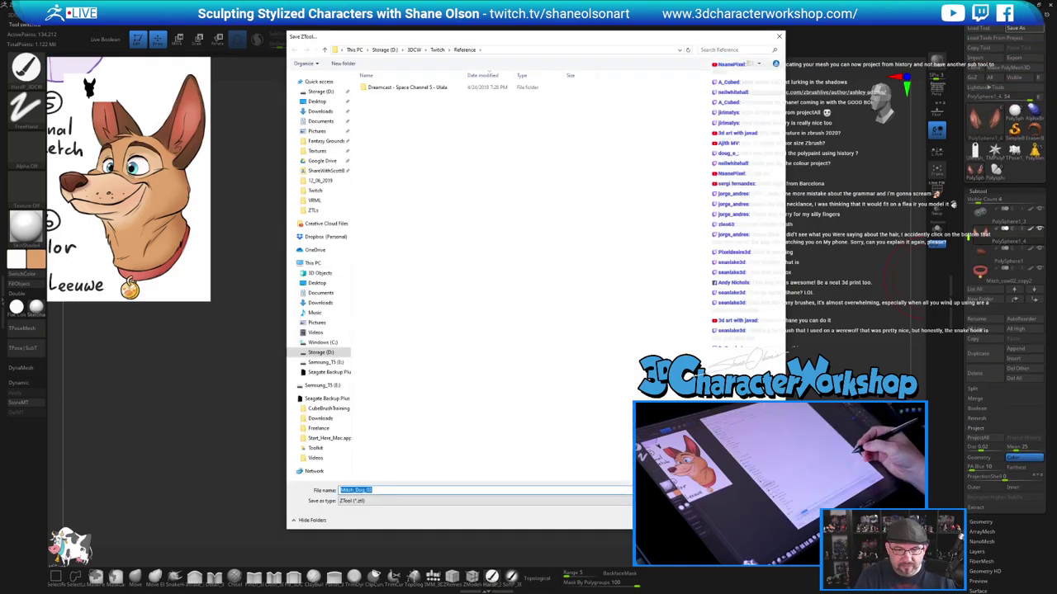
{"action": "left_click", "coordinate": [437, 49]}
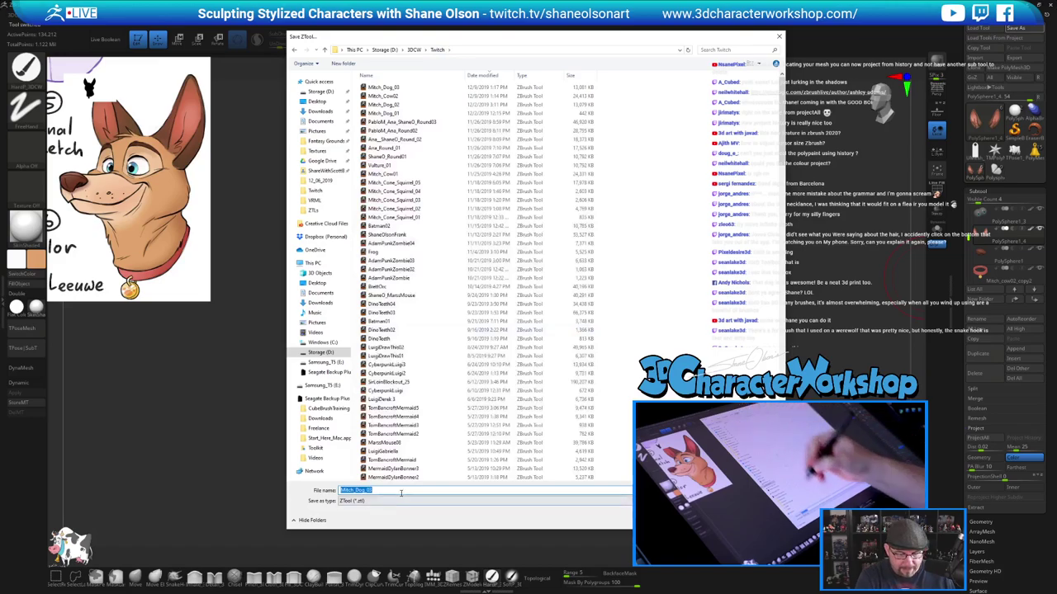
{"action": "key", "text": "BackSpace"}
{"action": "type", "text": "4"}
{"action": "key", "text": "Return"}
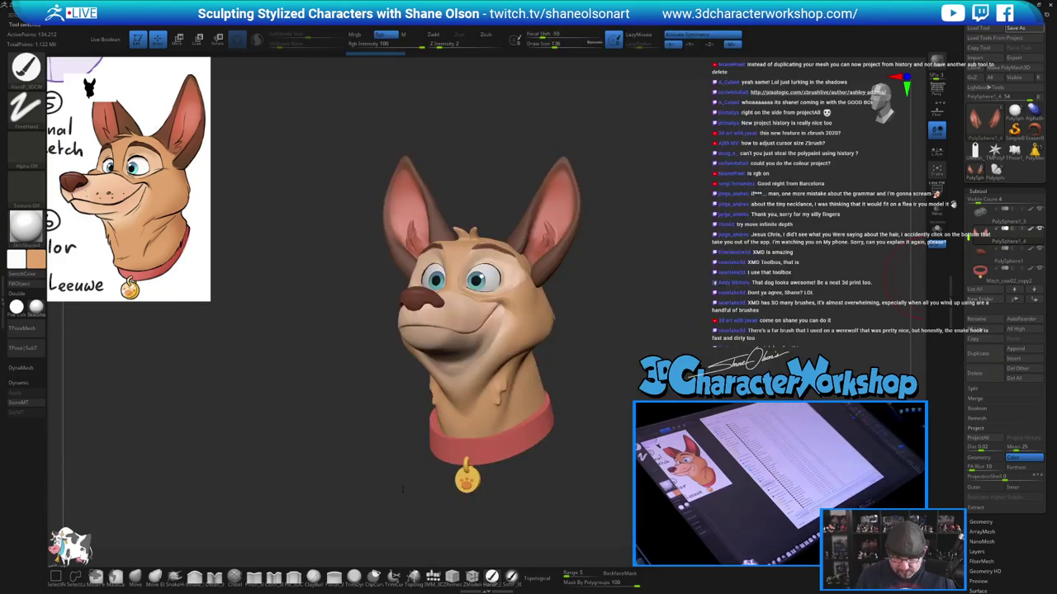
Build a combined TPoseMesh from all the dog's visible subtools, ready for proportion changes
{"action": "left_click_drag", "start_coordinate": [654, 342], "coordinate": [649, 353]}
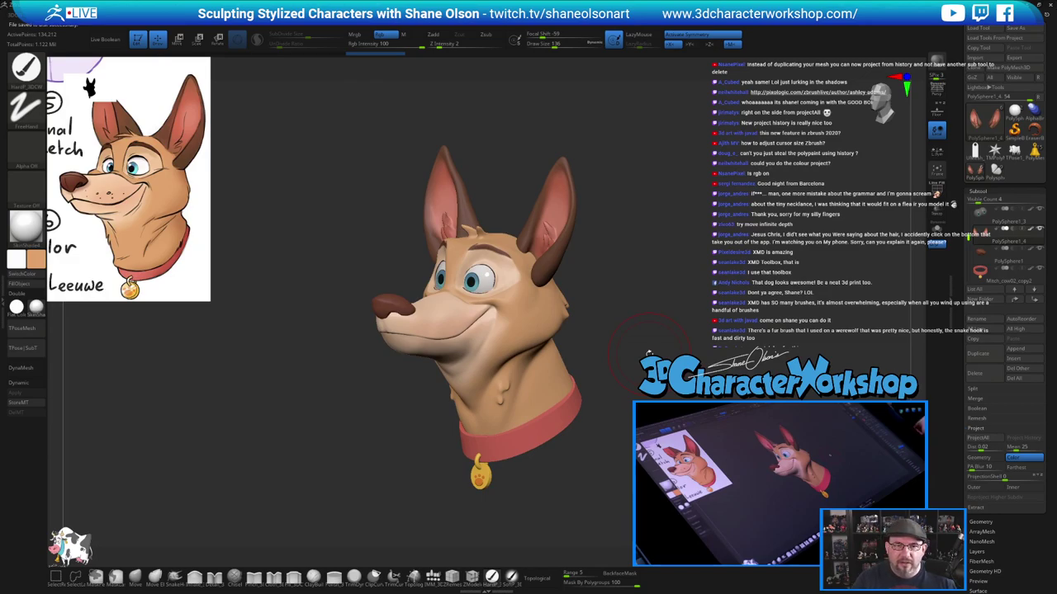
{"action": "mouse_move", "coordinate": [684, 308]}
{"action": "left_mouse_down", "text": "alt"}
{"action": "mouse_move", "coordinate": [686, 271]}
{"action": "mouse_move", "coordinate": [626, 282]}
{"action": "left_mouse_up", "text": "alt"}
{"action": "key", "text": "s"}
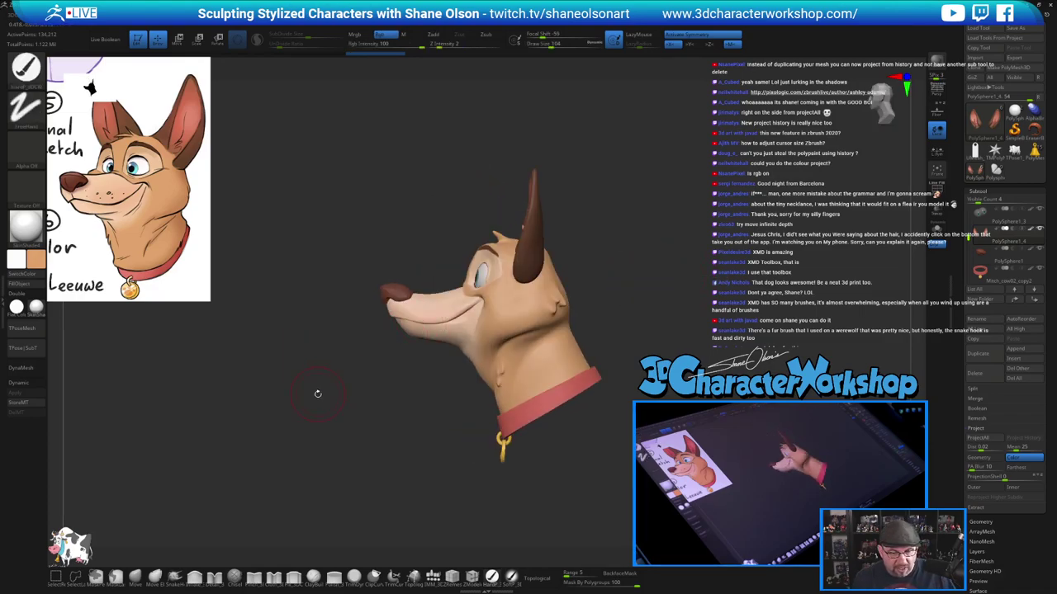
{"action": "left_click_drag", "start_coordinate": [316, 394], "coordinate": [329, 395]}
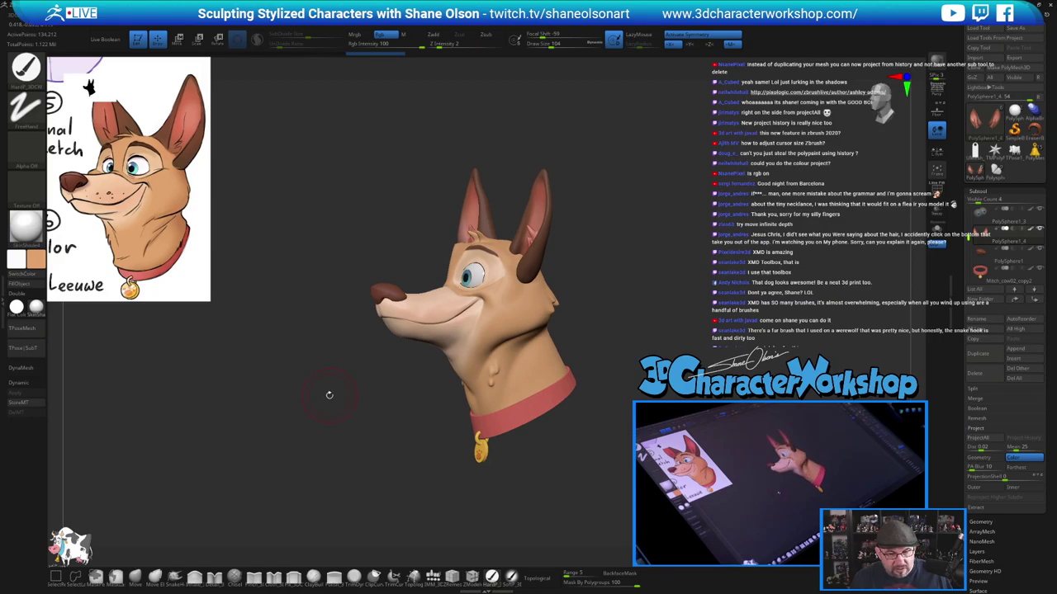
{"action": "left_click_drag", "start_coordinate": [364, 371], "coordinate": [332, 322]}
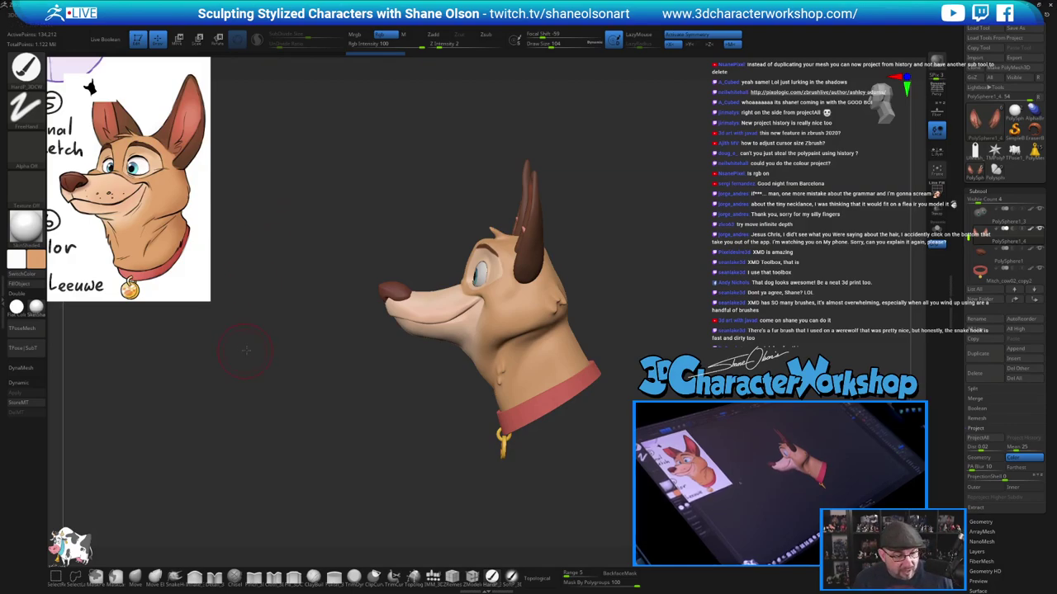
{"action": "left_click_drag", "start_coordinate": [246, 350], "coordinate": [279, 350]}
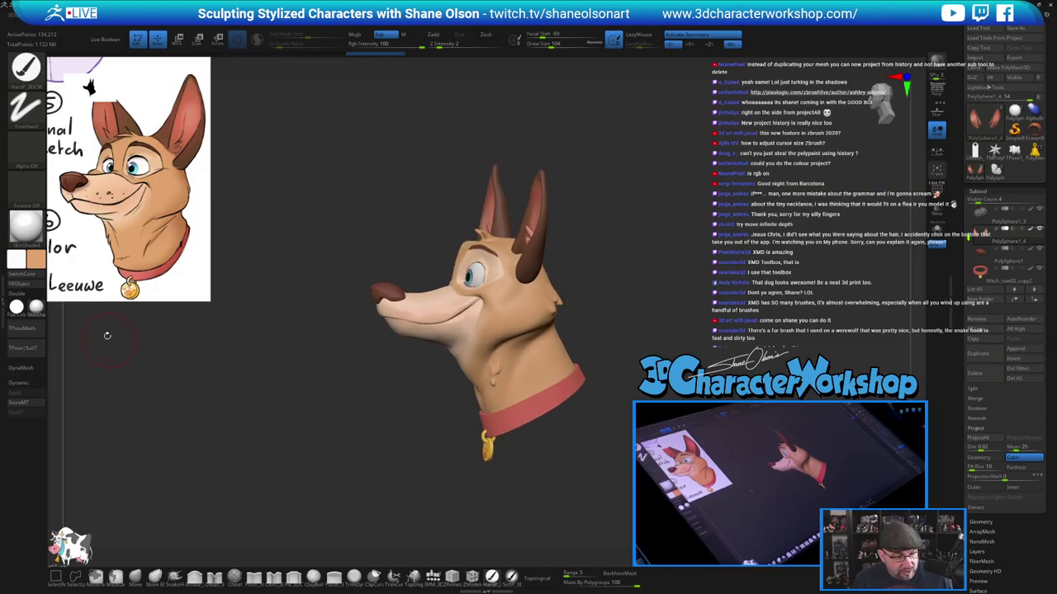
{"action": "left_click", "coordinate": [27, 332]}
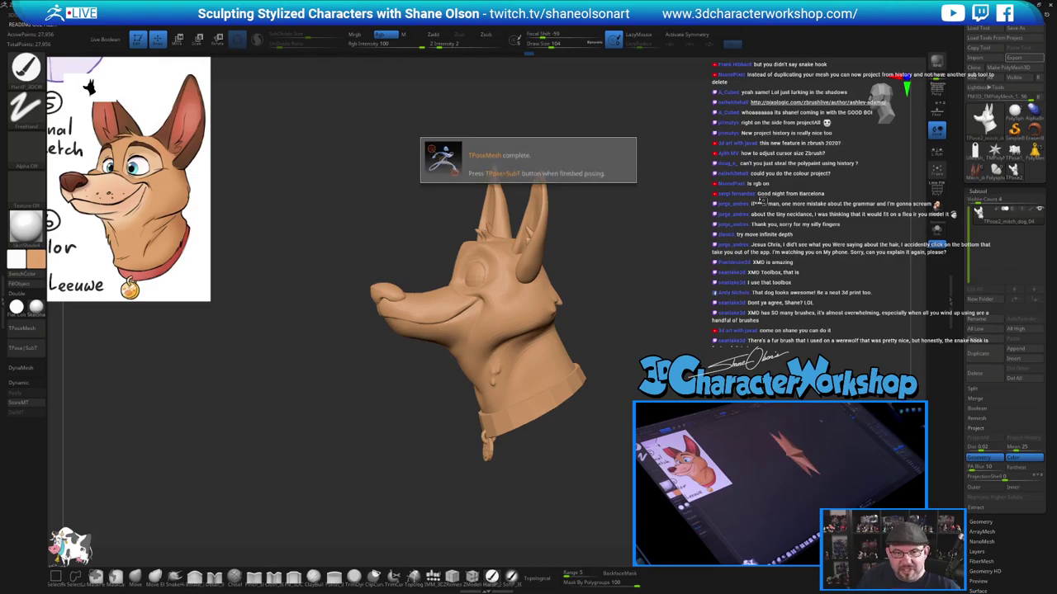
Adjust the bridge of the muzzle in side view using the Move brush at draw size 187
{"action": "left_click_drag", "start_coordinate": [670, 272], "coordinate": [672, 293]}
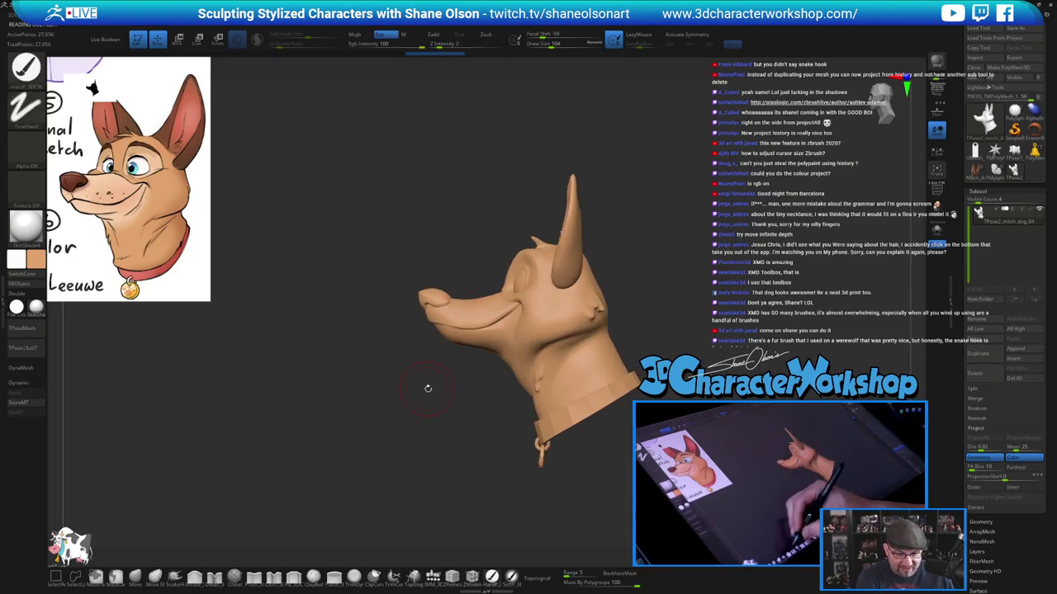
{"action": "left_click_drag", "start_coordinate": [428, 388], "coordinate": [426, 435], "text": "alt"}
{"action": "left_click_drag", "start_coordinate": [708, 248], "coordinate": [696, 291]}
{"action": "key", "text": "s"}
{"action": "left_click", "coordinate": [135, 578]}
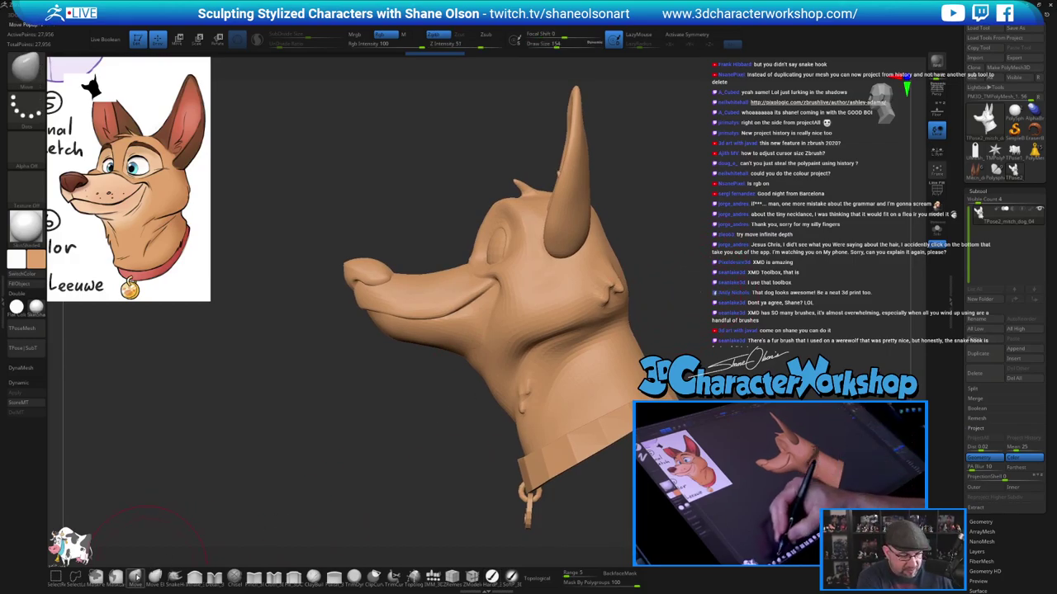
{"action": "key", "text": "s"}
{"action": "left_click_drag", "start_coordinate": [416, 234], "coordinate": [419, 234]}
{"action": "left_click_drag", "start_coordinate": [422, 272], "coordinate": [426, 266]}
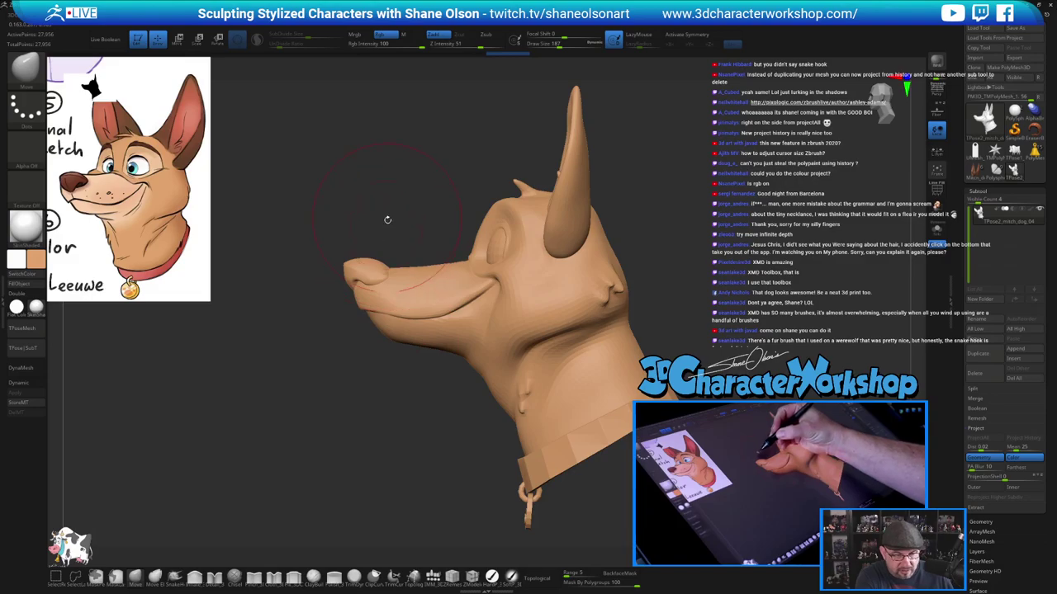
Set Mask By Polygroups to 0 and shorten the muzzle from above with the Move brush at draw size 365
{"action": "left_click_drag", "start_coordinate": [390, 198], "coordinate": [498, 428]}
{"action": "key", "text": "s"}
{"action": "left_click_drag", "start_coordinate": [435, 437], "coordinate": [441, 436]}
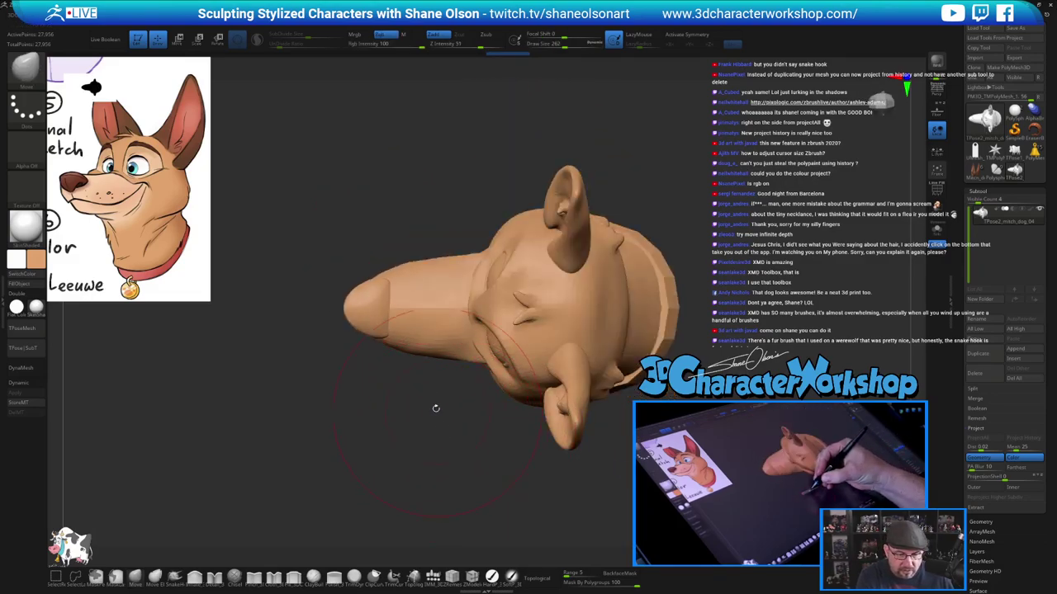
{"action": "key", "text": "s"}
{"action": "left_click_drag", "start_coordinate": [376, 387], "coordinate": [384, 387]}
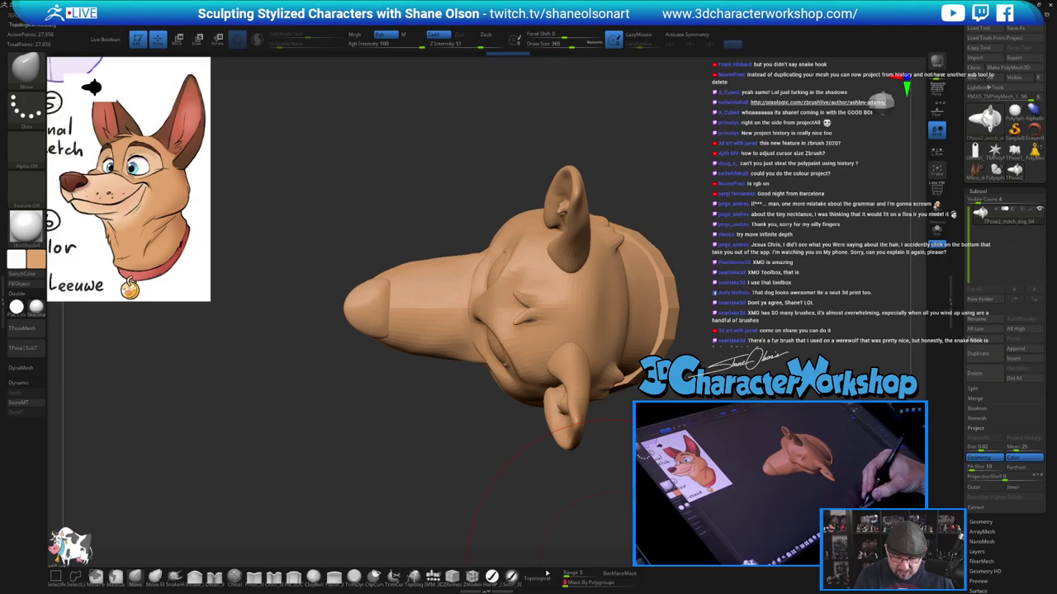
{"action": "left_click_drag", "start_coordinate": [373, 305], "coordinate": [385, 304]}
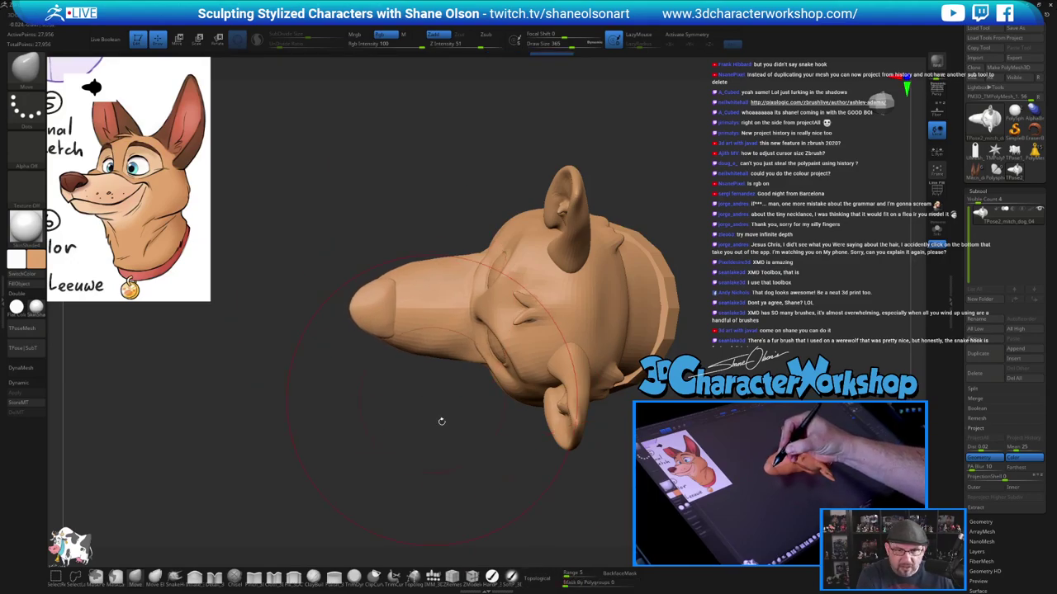
Undo the one-sided ear edit, turn on symmetry, and lower both ear tips slightly with the Move brush at draw size 299
{"action": "left_click_drag", "start_coordinate": [439, 442], "coordinate": [434, 335]}
{"action": "mouse_move", "coordinate": [681, 399]}
{"action": "left_mouse_down"}
{"action": "mouse_move", "coordinate": [717, 405]}
{"action": "mouse_move", "coordinate": [737, 370]}
{"action": "left_mouse_up"}
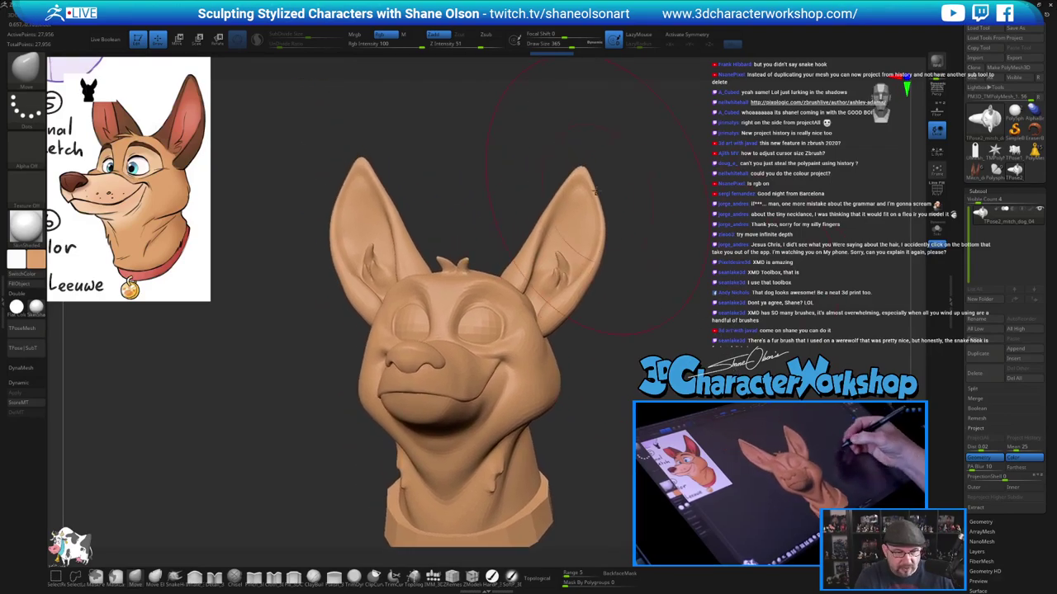
{"action": "key", "text": "s"}
{"action": "mouse_move", "coordinate": [602, 186]}
{"action": "left_mouse_down"}
{"action": "mouse_move", "coordinate": [574, 192]}
{"action": "mouse_move", "coordinate": [578, 199]}
{"action": "left_mouse_up"}
{"action": "key", "text": "ctrl+z"}
{"action": "key", "text": "x"}
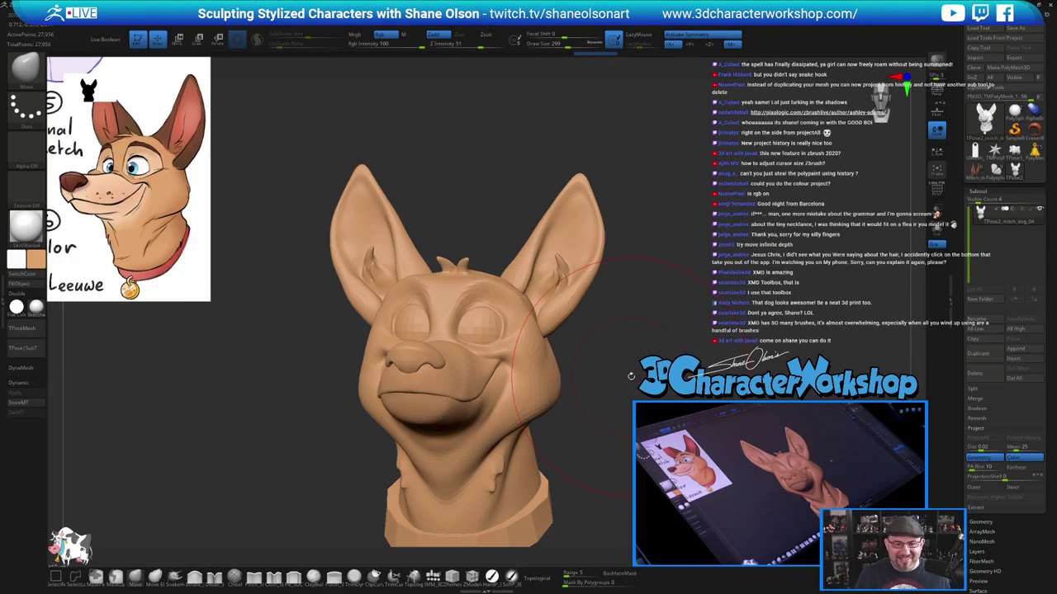
Isolate the nose, refine its shape with the Move brush down to draw size 128, and show the whole mesh again
{"action": "mouse_move", "coordinate": [637, 308]}
{"action": "left_mouse_down"}
{"action": "mouse_move", "coordinate": [679, 318]}
{"action": "mouse_move", "coordinate": [662, 302]}
{"action": "mouse_move", "coordinate": [570, 312]}
{"action": "left_mouse_up"}
{"action": "key", "text": "s"}
{"action": "left_click", "coordinate": [429, 448]}
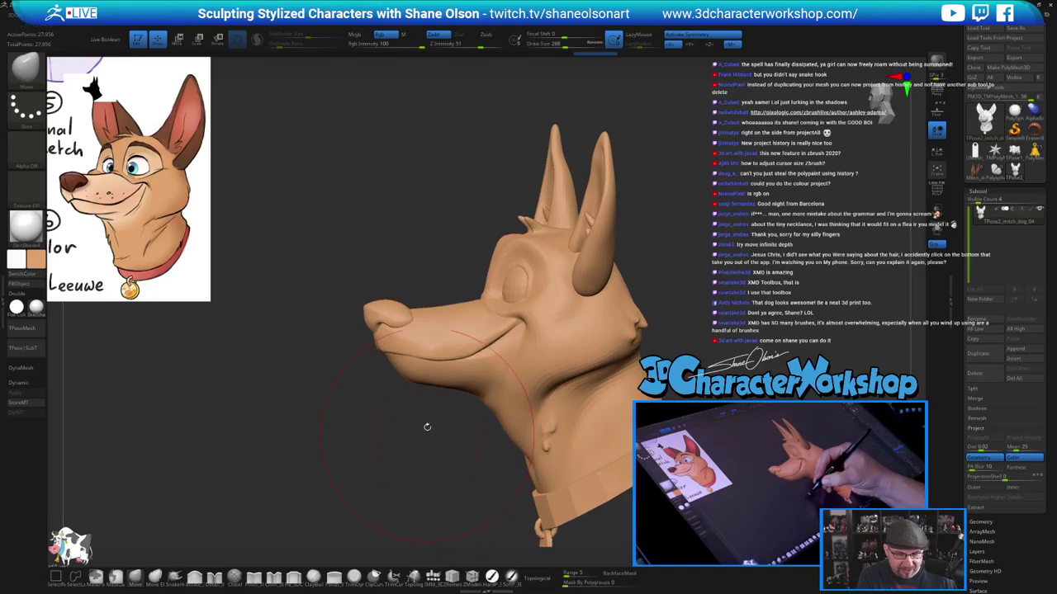
{"action": "left_click", "coordinate": [375, 317], "text": "ctrl+shift"}
{"action": "key", "text": "s"}
{"action": "left_click", "coordinate": [393, 370]}
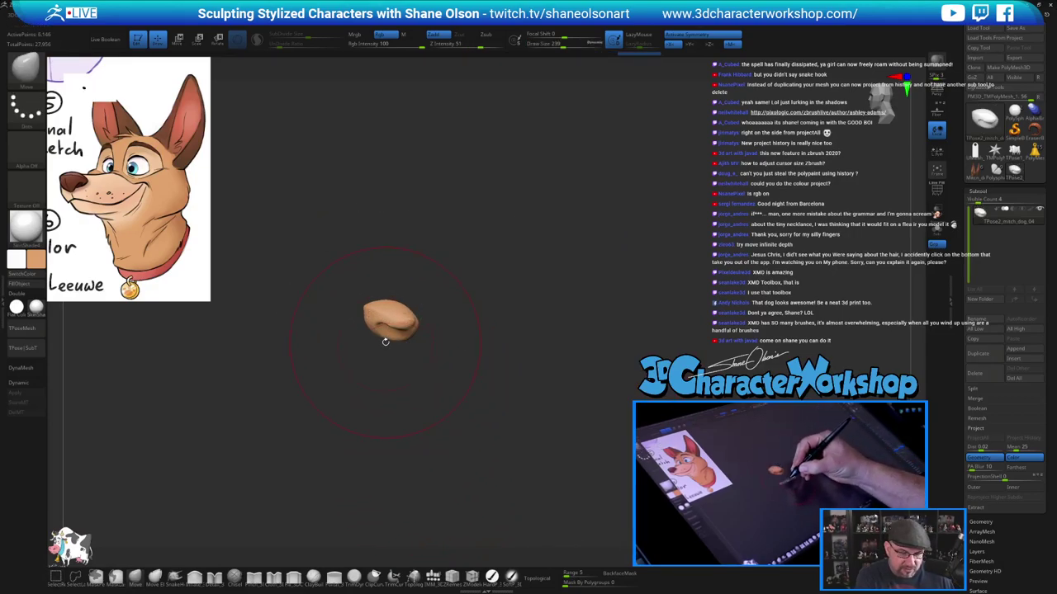
{"action": "key", "text": "s"}
{"action": "left_click", "coordinate": [380, 340]}
{"action": "key", "text": "s"}
{"action": "left_click", "coordinate": [378, 341]}
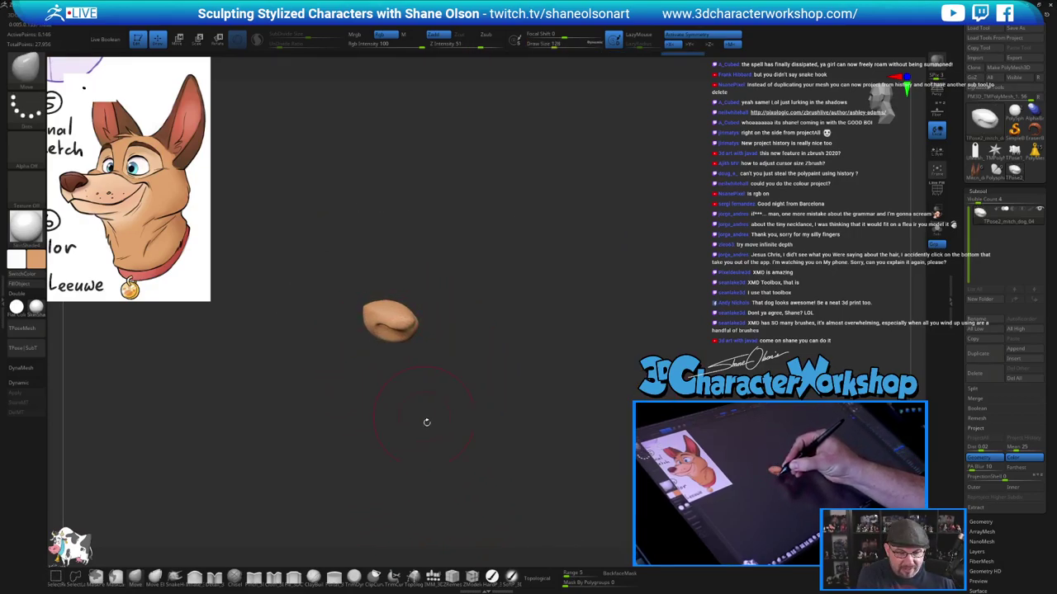
{"action": "left_click", "coordinate": [447, 213], "text": "ctrl+shift"}
Mask only the two eyeballs so the face can be reshaped around them, and return to the Move brush
{"action": "left_click_drag", "start_coordinate": [449, 216], "coordinate": [530, 326]}
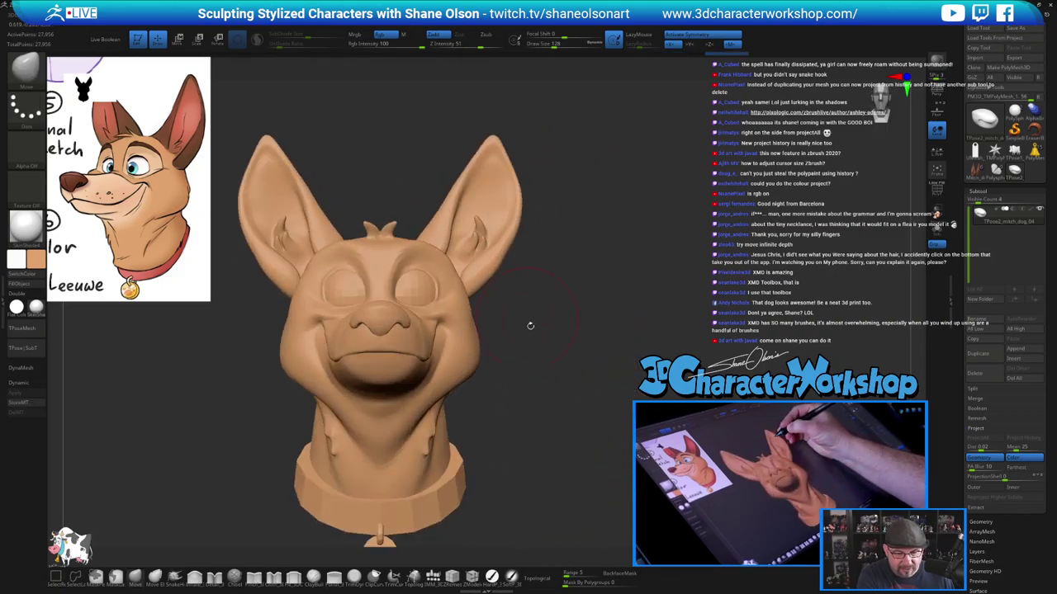
{"action": "mouse_move", "coordinate": [553, 384]}
{"action": "left_mouse_down", "text": "alt"}
{"action": "mouse_move", "coordinate": [651, 387]}
{"action": "mouse_move", "coordinate": [569, 409]}
{"action": "left_mouse_up", "text": "alt"}
{"action": "key", "text": "w"}
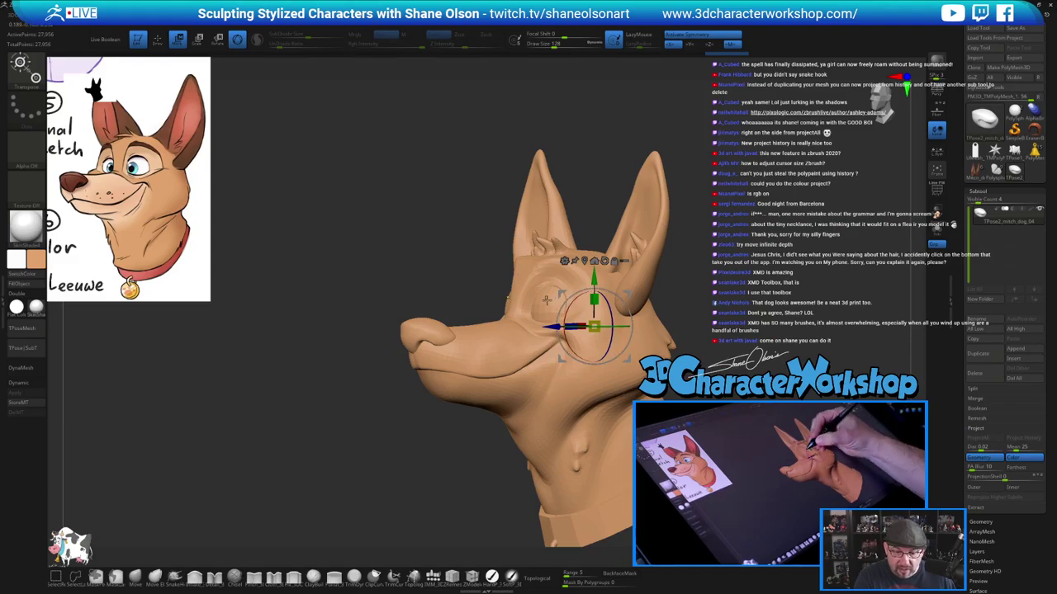
{"action": "left_click", "coordinate": [546, 301], "text": "ctrl"}
{"action": "left_click", "coordinate": [700, 338], "text": "ctrl"}
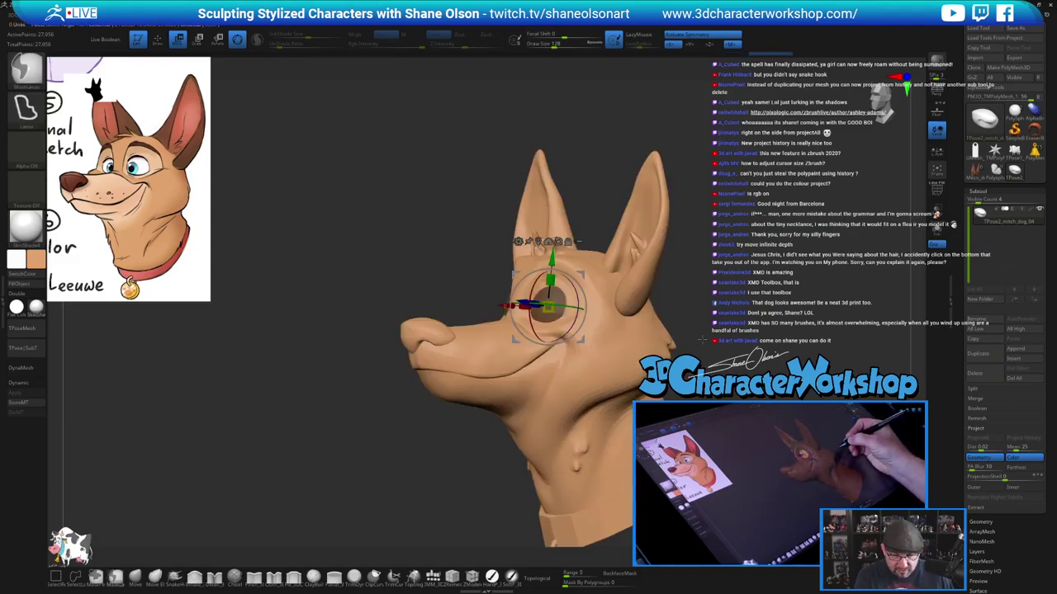
{"action": "key", "text": "q"}
Reshape the brow and forehead around the masked eyes with the Move brush at draw size 83
{"action": "left_click_drag", "start_coordinate": [488, 445], "coordinate": [530, 459]}
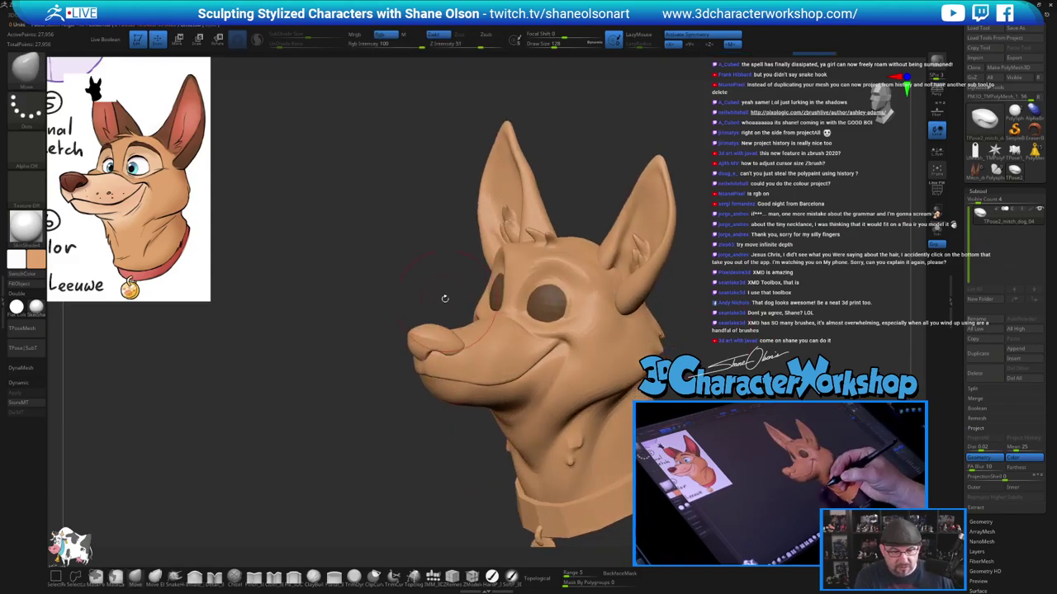
{"action": "left_click_drag", "start_coordinate": [445, 298], "coordinate": [489, 279]}
{"action": "key", "text": "s"}
{"action": "left_click_drag", "start_coordinate": [662, 312], "coordinate": [657, 312]}
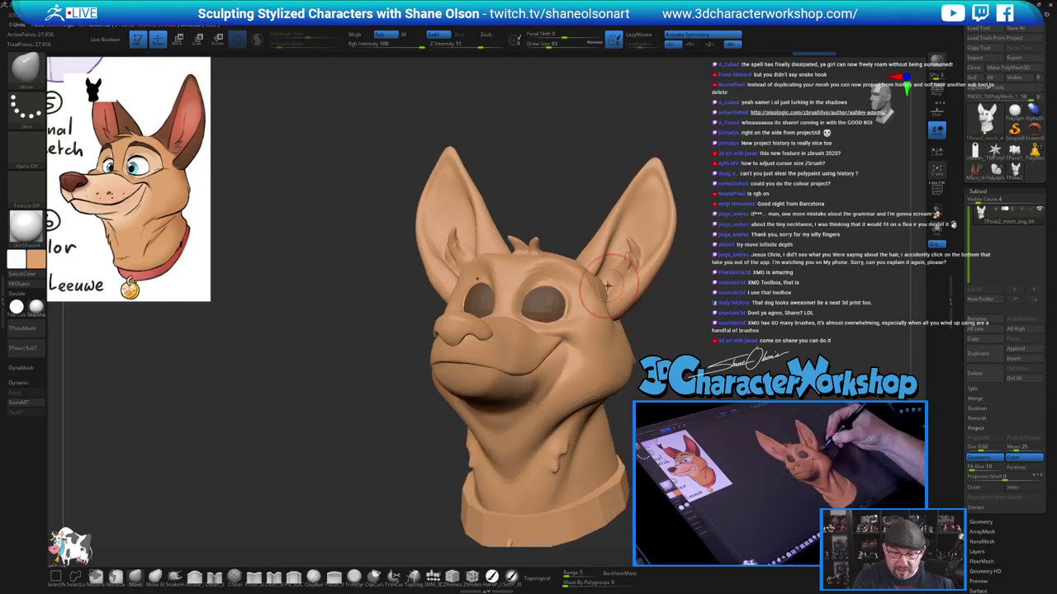
{"action": "left_click_drag", "start_coordinate": [586, 276], "coordinate": [592, 299], "text": "shift"}
{"action": "mouse_move", "coordinate": [661, 347]}
{"action": "left_mouse_down"}
{"action": "mouse_move", "coordinate": [707, 337]}
{"action": "mouse_move", "coordinate": [689, 356]}
{"action": "mouse_move", "coordinate": [630, 342]}
{"action": "left_mouse_up"}
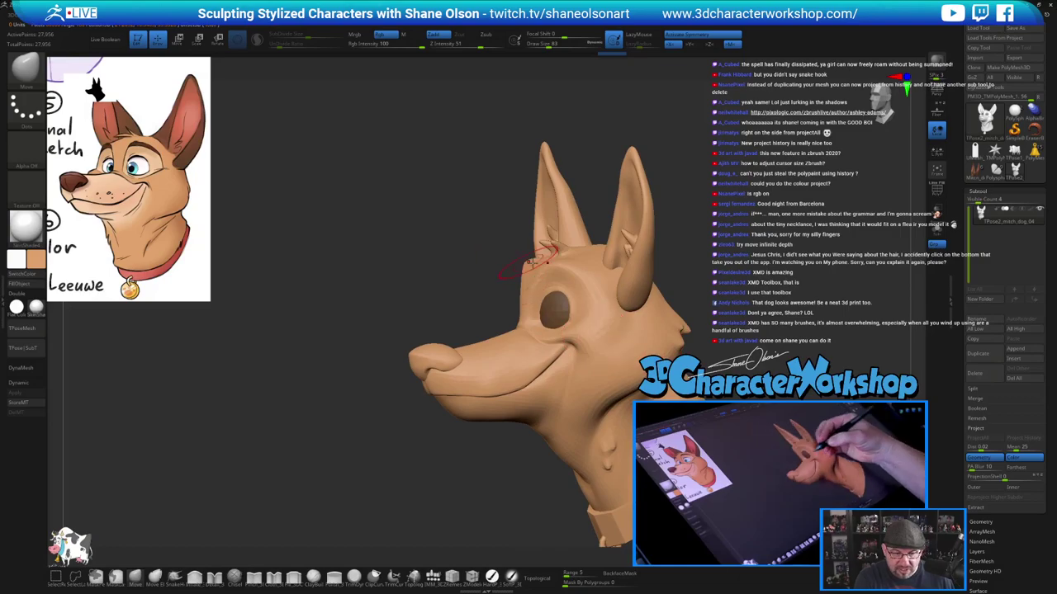
{"action": "left_click_drag", "start_coordinate": [540, 221], "coordinate": [546, 234]}
{"action": "left_click_drag", "start_coordinate": [487, 231], "coordinate": [581, 238]}
{"action": "mouse_move", "coordinate": [520, 236]}
{"action": "left_mouse_down"}
{"action": "mouse_move", "coordinate": [502, 238]}
{"action": "mouse_move", "coordinate": [526, 242]}
{"action": "mouse_move", "coordinate": [494, 221]}
{"action": "mouse_move", "coordinate": [447, 219]}
{"action": "left_mouse_up"}
Refine the brow ridges and eye sockets with the Move brush at draw size 90 and smooth the forehead above the eyes
{"action": "key", "text": "s"}
{"action": "key", "text": "s"}
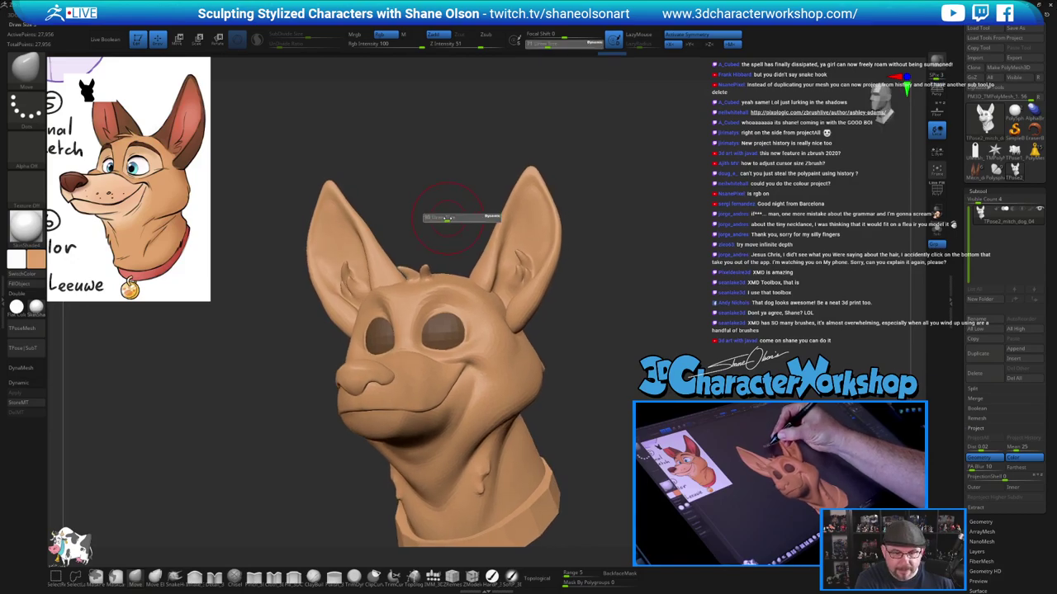
{"action": "left_click_drag", "start_coordinate": [390, 290], "coordinate": [378, 301]}
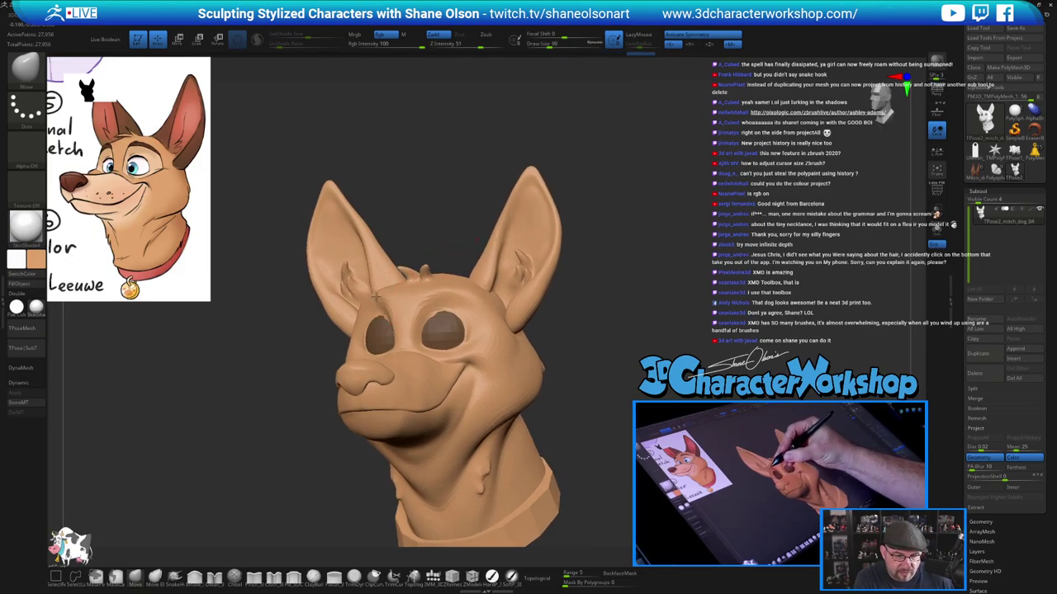
{"action": "left_click_drag", "start_coordinate": [428, 214], "coordinate": [364, 223]}
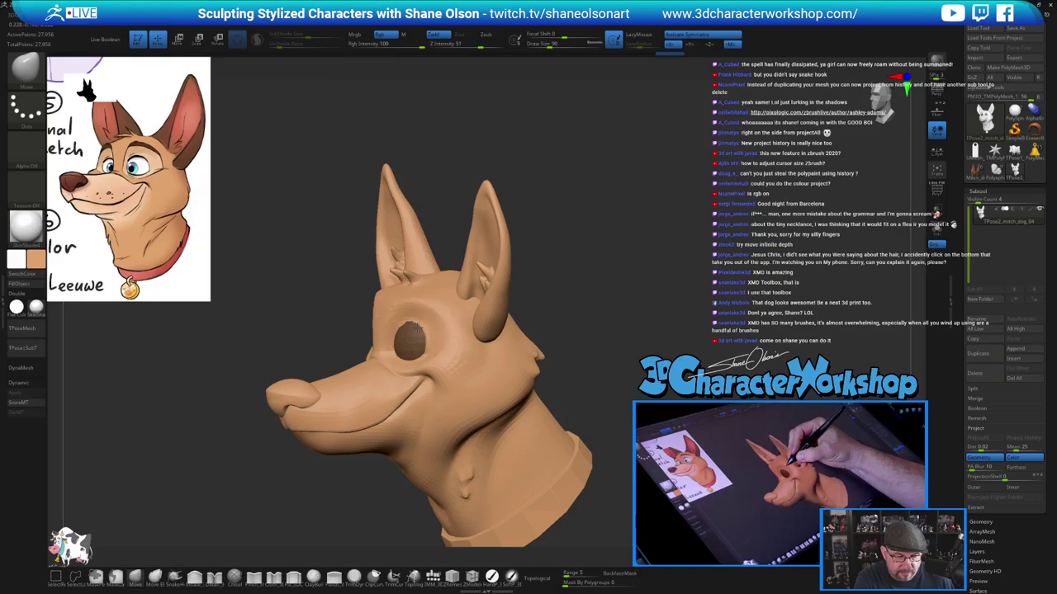
{"action": "left_click_drag", "start_coordinate": [430, 231], "coordinate": [421, 373]}
{"action": "right_click_drag", "start_coordinate": [421, 373], "coordinate": [423, 369]}
{"action": "left_click_drag", "start_coordinate": [416, 326], "coordinate": [415, 329]}
{"action": "right_click_drag", "start_coordinate": [422, 326], "coordinate": [421, 251]}
{"action": "left_click_drag", "start_coordinate": [421, 296], "coordinate": [438, 304], "text": "shift"}
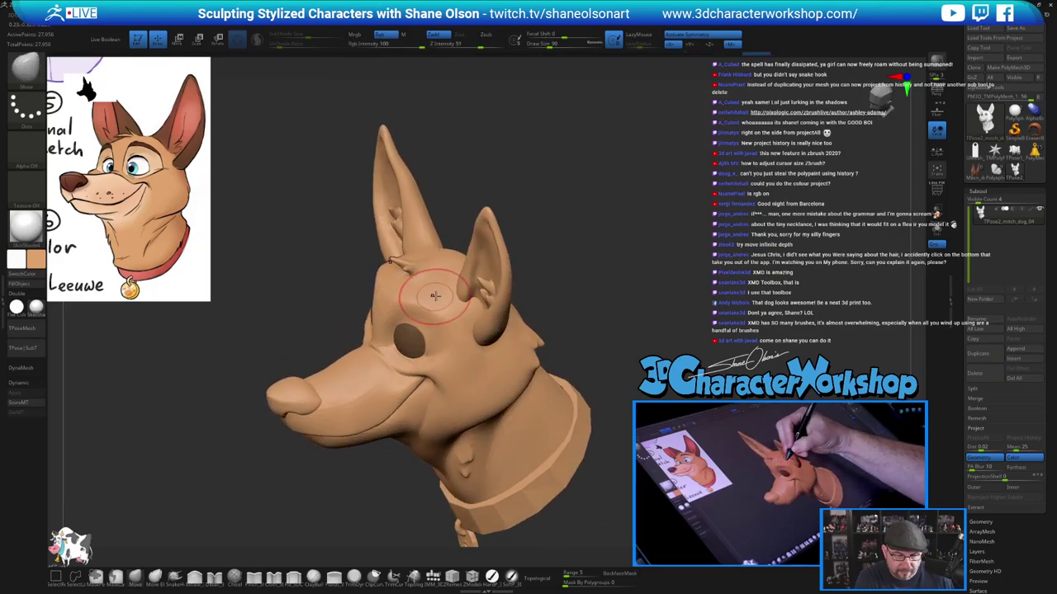
{"action": "right_click_drag", "start_coordinate": [434, 291], "coordinate": [469, 264]}
{"action": "mouse_move", "coordinate": [529, 290]}
{"action": "left_mouse_down"}
{"action": "mouse_move", "coordinate": [574, 316]}
{"action": "mouse_move", "coordinate": [562, 324]}
{"action": "left_mouse_up"}
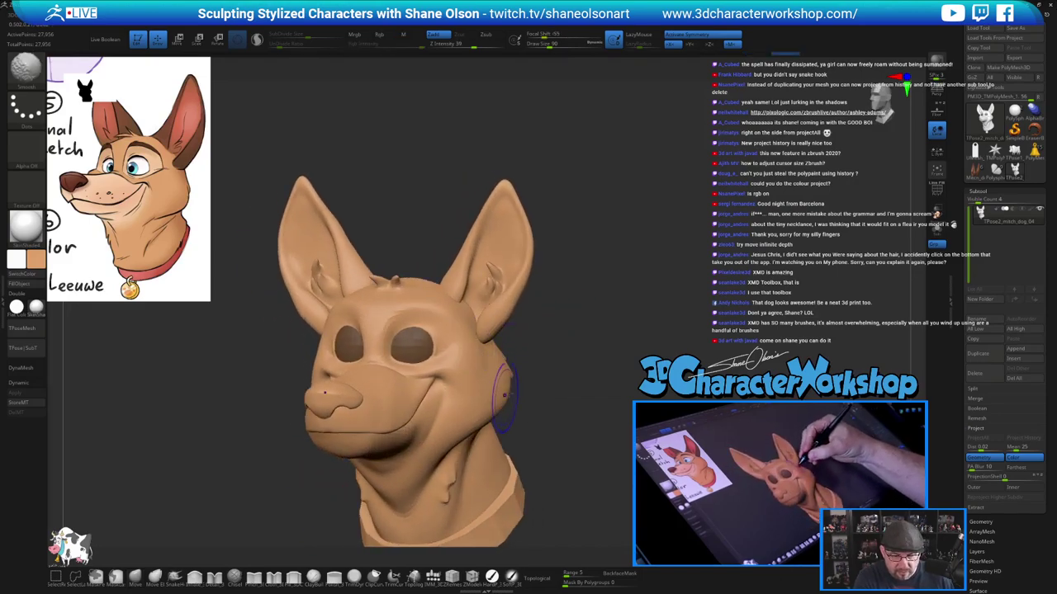
Adjust the neck below the cheek with the Move brush at draw size 228 and check the overall head proportions
{"action": "mouse_move", "coordinate": [591, 402]}
{"action": "left_mouse_down"}
{"action": "mouse_move", "coordinate": [590, 354]}
{"action": "mouse_move", "coordinate": [601, 345]}
{"action": "left_mouse_up"}
{"action": "key", "text": "s"}
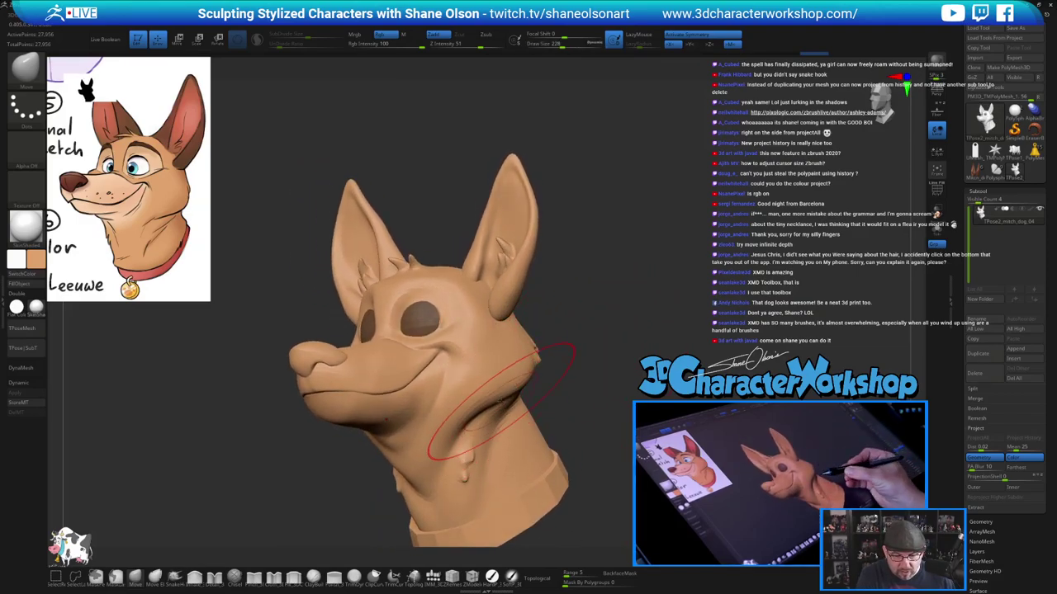
{"action": "left_click_drag", "start_coordinate": [494, 433], "coordinate": [495, 400]}
{"action": "left_click_drag", "start_coordinate": [599, 400], "coordinate": [596, 355], "text": "alt"}
{"action": "left_click_drag", "start_coordinate": [639, 408], "coordinate": [609, 396]}
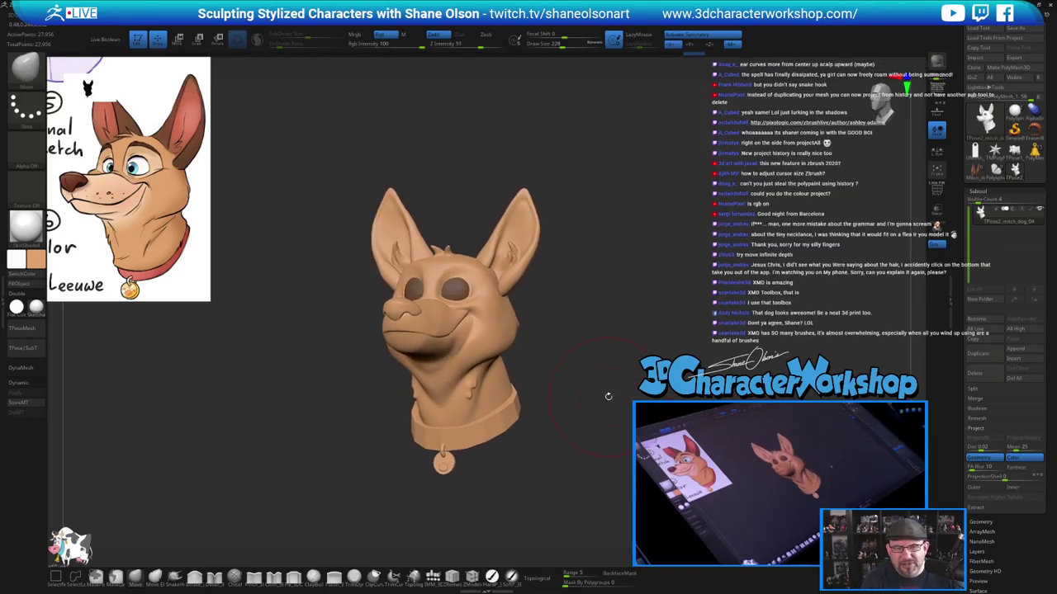
{"action": "mouse_move", "coordinate": [545, 301]}
{"action": "left_mouse_down", "text": "alt"}
{"action": "mouse_move", "coordinate": [547, 319]}
{"action": "mouse_move", "coordinate": [569, 308]}
{"action": "mouse_move", "coordinate": [561, 308]}
{"action": "left_mouse_up", "text": "alt"}
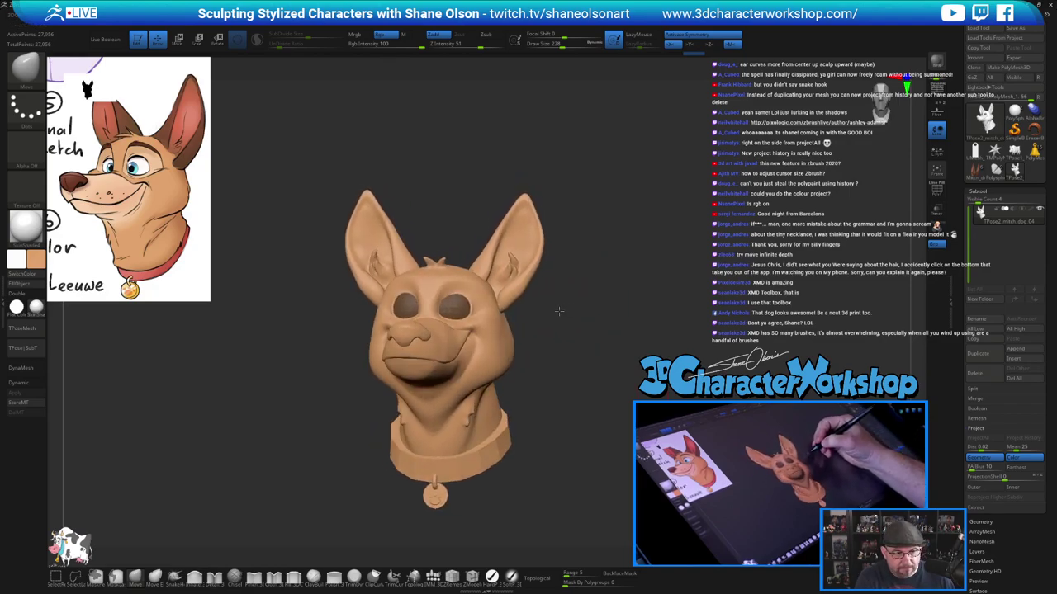
Isolate the two ears, reshape their inner edges and tips with the Move brush at draw size 112, and unhide the rest of the model
{"action": "left_click_drag", "start_coordinate": [573, 378], "coordinate": [559, 425], "text": "alt"}
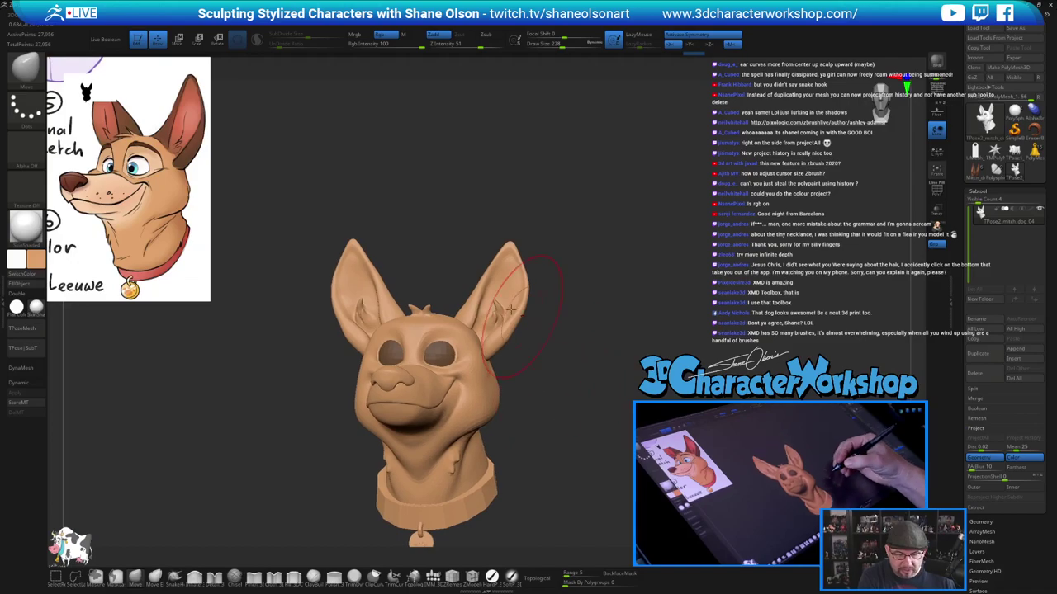
{"action": "left_click", "coordinate": [479, 303], "text": "ctrl+shift"}
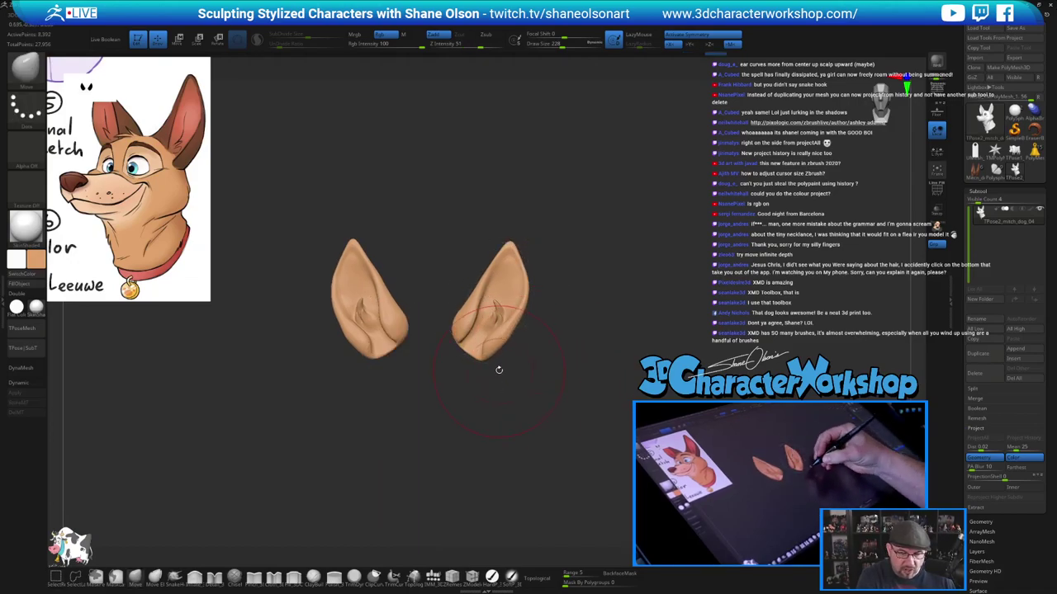
{"action": "left_click_drag", "start_coordinate": [498, 370], "coordinate": [505, 384]}
{"action": "key", "text": "s"}
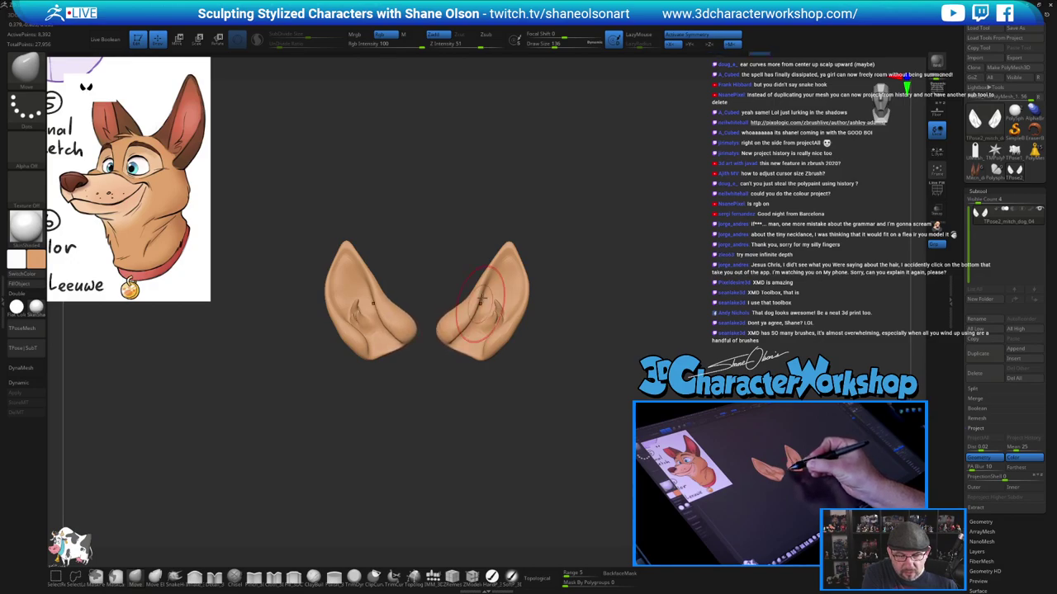
{"action": "key", "text": "s"}
{"action": "left_click_drag", "start_coordinate": [470, 299], "coordinate": [468, 300]}
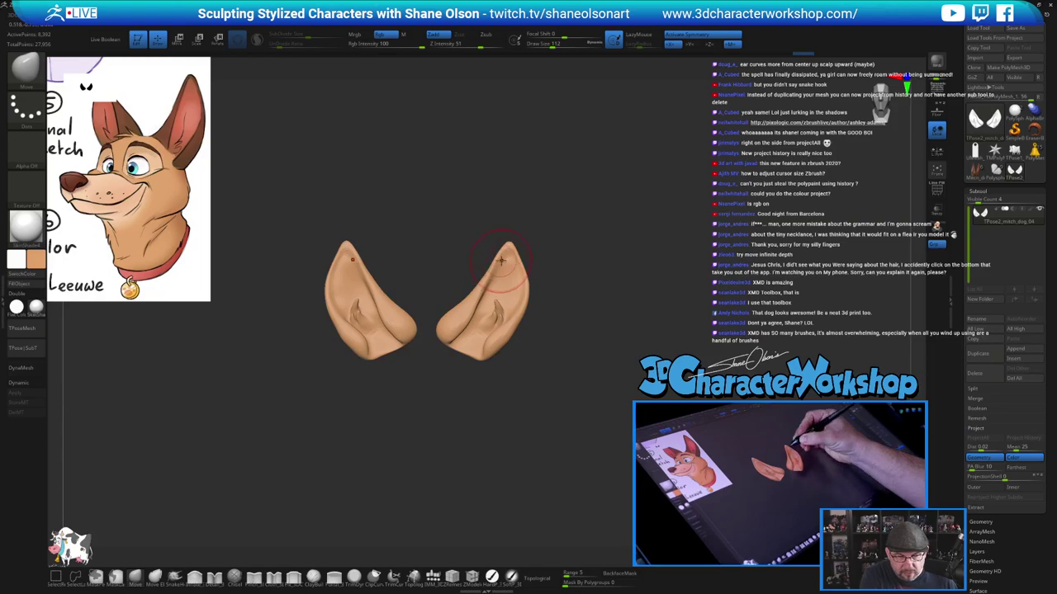
{"action": "left_click_drag", "start_coordinate": [502, 256], "coordinate": [506, 257]}
{"action": "left_click", "coordinate": [606, 330], "text": "ctrl+shift"}
Reshape the cheeks and the sides of the head below the ears with the Move brush at draw size 112
{"action": "mouse_move", "coordinate": [607, 331]}
{"action": "left_mouse_down"}
{"action": "mouse_move", "coordinate": [570, 335]}
{"action": "mouse_move", "coordinate": [601, 327]}
{"action": "left_mouse_up"}
{"action": "left_click_drag", "start_coordinate": [660, 363], "coordinate": [612, 371]}
{"action": "mouse_move", "coordinate": [565, 318]}
{"action": "left_mouse_down", "text": "alt"}
{"action": "mouse_move", "coordinate": [579, 331]}
{"action": "mouse_move", "coordinate": [622, 323]}
{"action": "left_mouse_up", "text": "alt"}
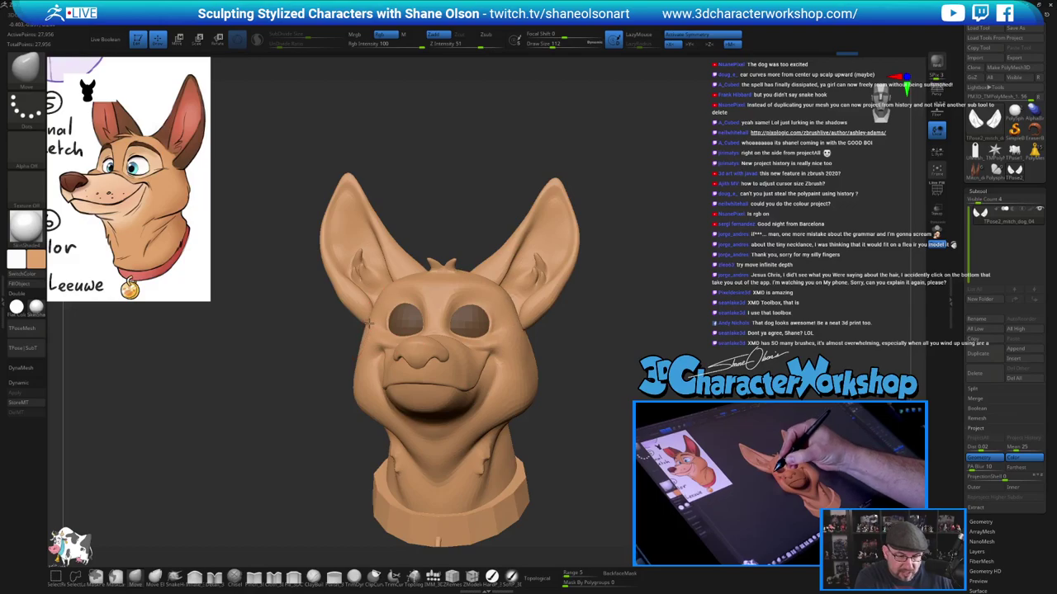
{"action": "left_click_drag", "start_coordinate": [337, 328], "coordinate": [377, 319]}
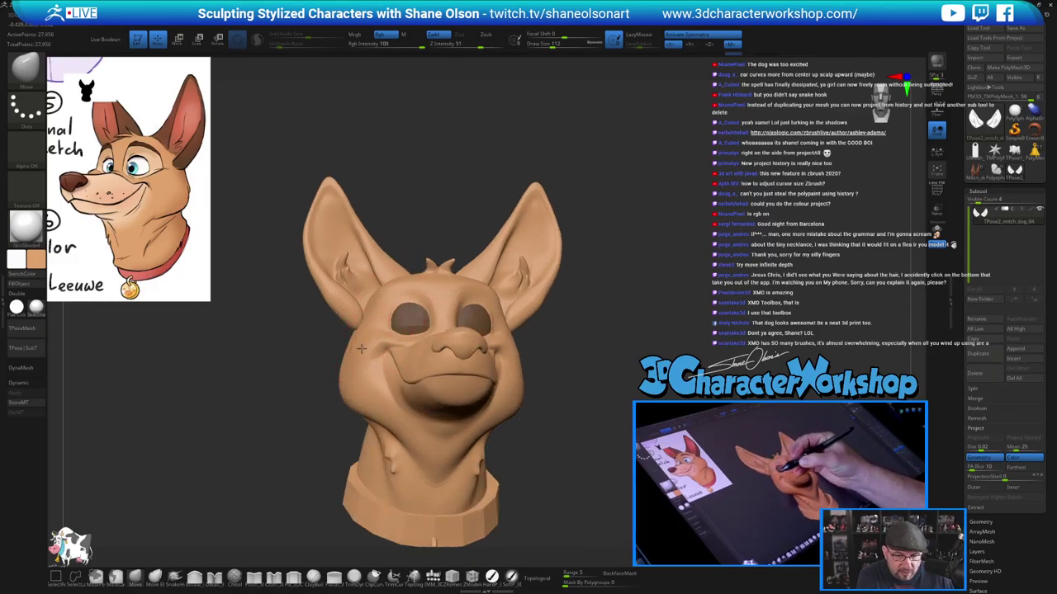
{"action": "mouse_move", "coordinate": [364, 318]}
{"action": "left_mouse_down"}
{"action": "mouse_move", "coordinate": [330, 314]}
{"action": "mouse_move", "coordinate": [351, 376]}
{"action": "left_mouse_up"}
{"action": "left_click_drag", "start_coordinate": [358, 294], "coordinate": [407, 265]}
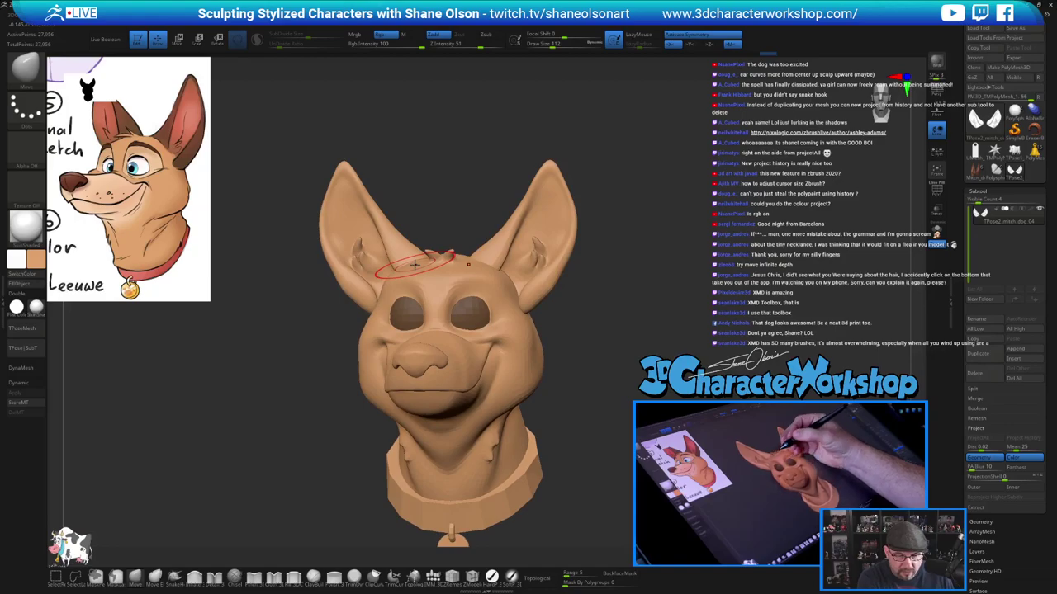
{"action": "left_click_drag", "start_coordinate": [544, 322], "coordinate": [574, 307]}
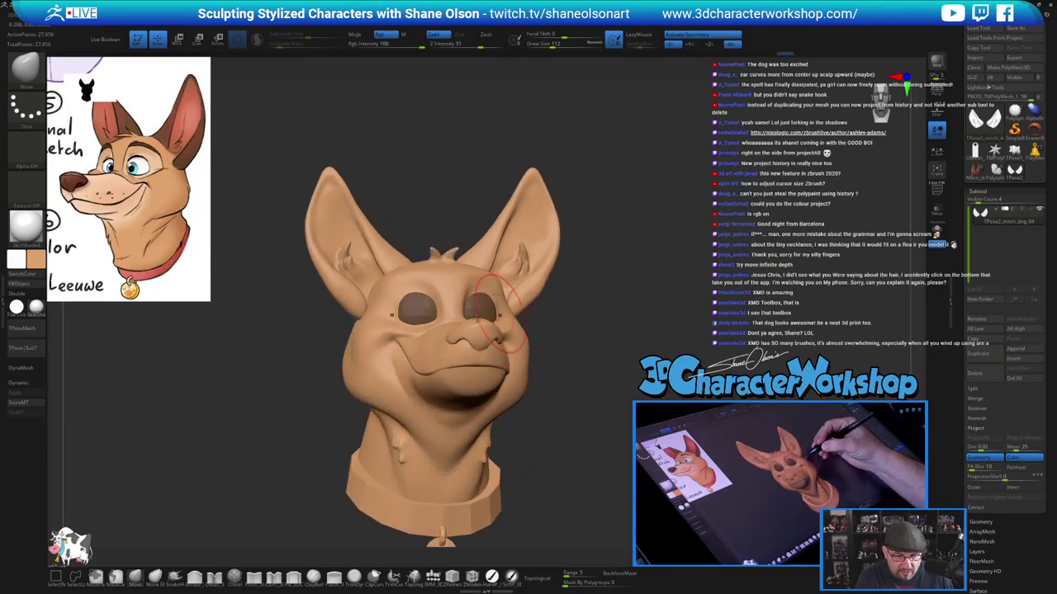
Adjust the temple between the outer eye corner and the ear base with the Move brush at draw size 83
{"action": "key", "text": "s"}
{"action": "left_click", "coordinate": [364, 311]}
{"action": "left_click_drag", "start_coordinate": [367, 312], "coordinate": [369, 314]}
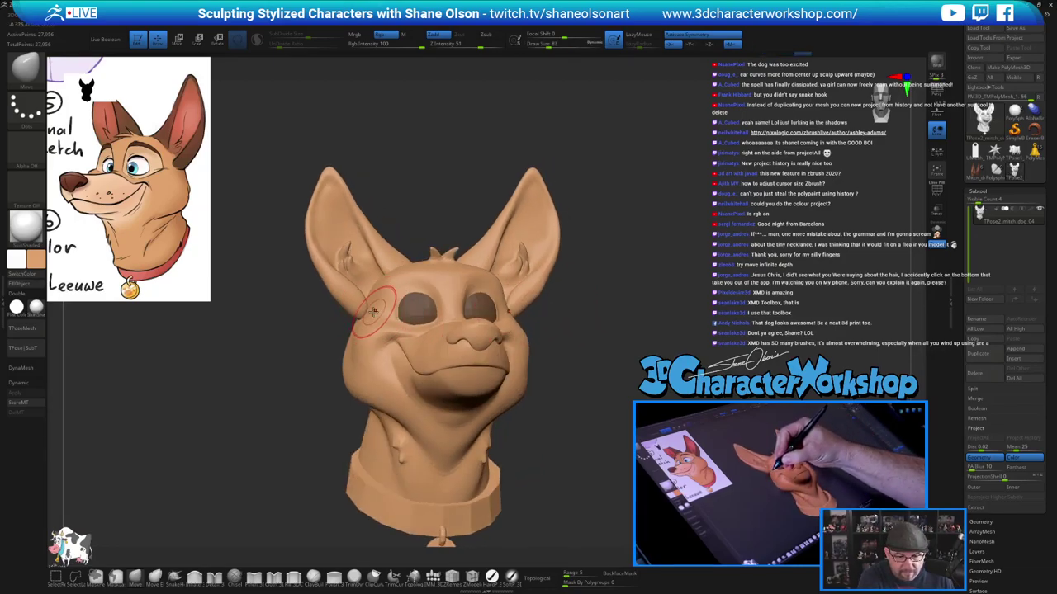
{"action": "left_click_drag", "start_coordinate": [559, 356], "coordinate": [508, 364]}
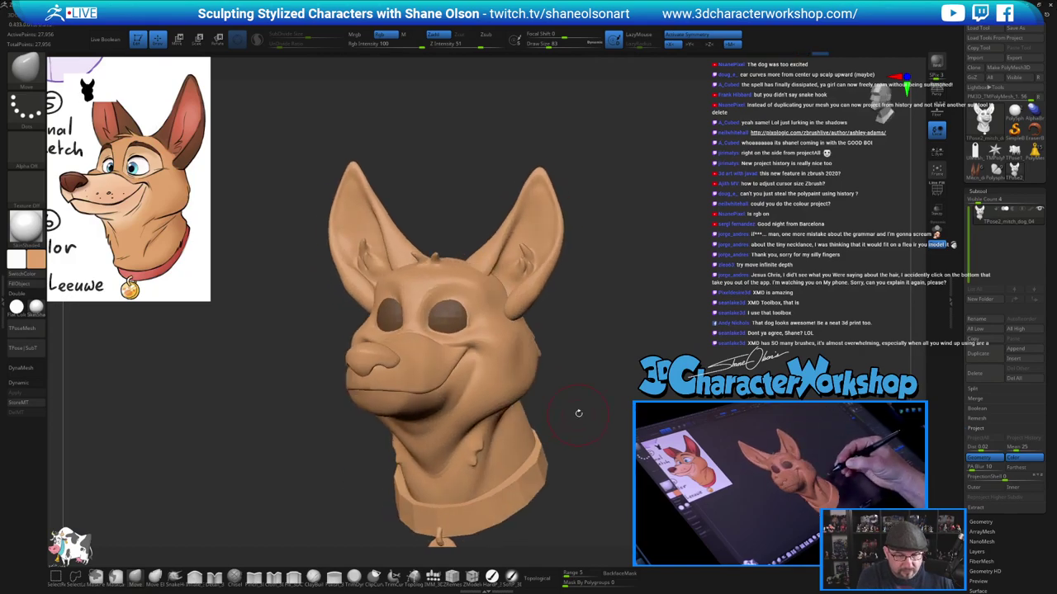
Refine the cheek contour with the Move brush at draw size 101 and smooth the back of the cheek below the ear
{"action": "mouse_move", "coordinate": [578, 414]}
{"action": "left_mouse_down"}
{"action": "mouse_move", "coordinate": [585, 381]}
{"action": "mouse_move", "coordinate": [589, 401]}
{"action": "mouse_move", "coordinate": [585, 336]}
{"action": "mouse_move", "coordinate": [584, 355]}
{"action": "mouse_move", "coordinate": [594, 354]}
{"action": "left_mouse_up"}
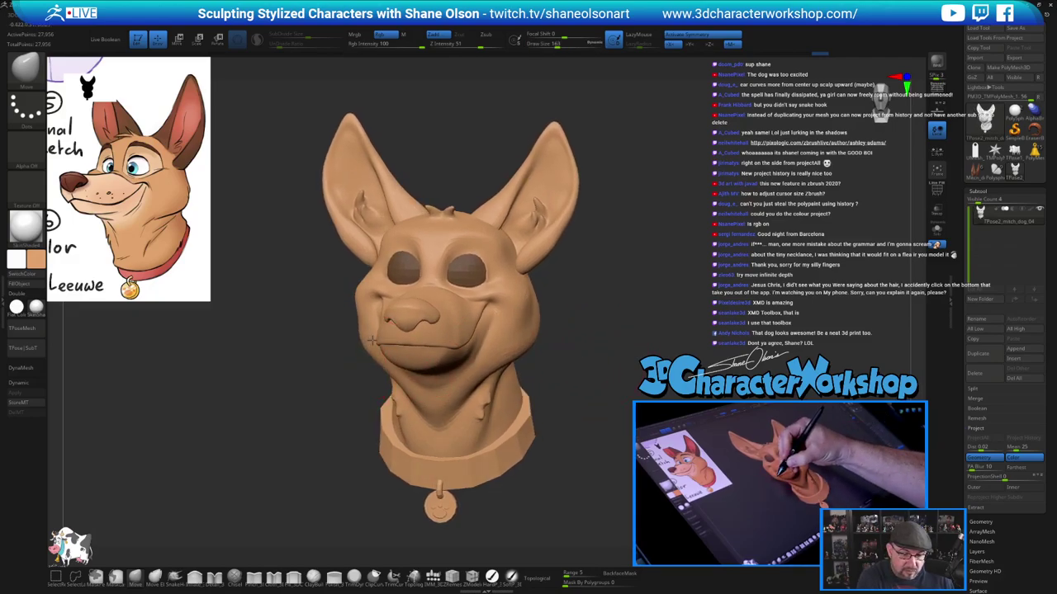
{"action": "key", "text": "s"}
{"action": "left_click_drag", "start_coordinate": [535, 357], "coordinate": [520, 332]}
{"action": "mouse_move", "coordinate": [576, 391]}
{"action": "left_mouse_down"}
{"action": "mouse_move", "coordinate": [594, 371]}
{"action": "mouse_move", "coordinate": [573, 370]}
{"action": "left_mouse_up"}
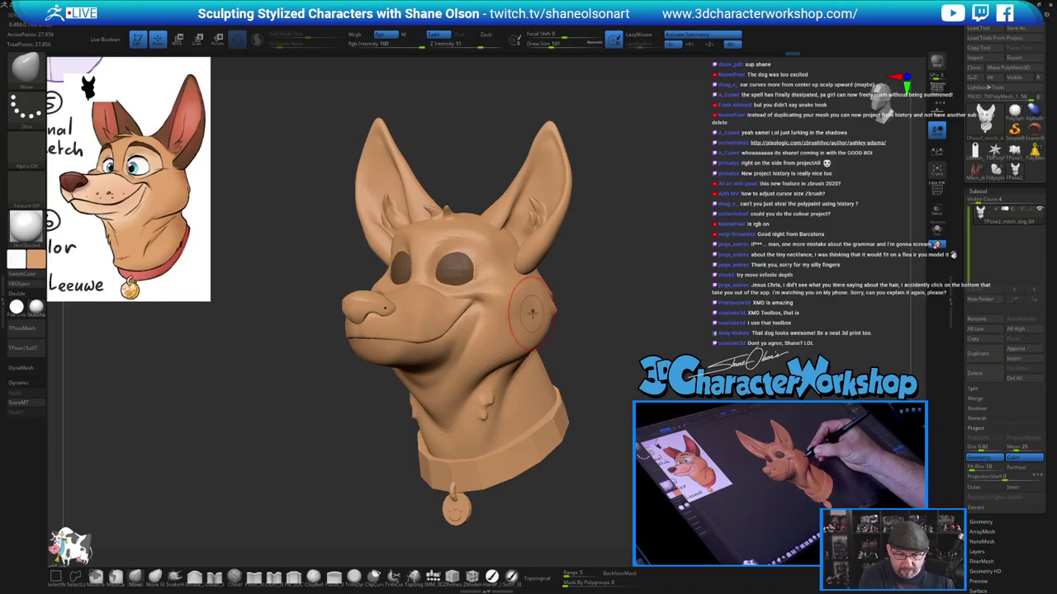
{"action": "left_click_drag", "start_coordinate": [528, 307], "coordinate": [523, 306], "text": "shift"}
{"action": "left_click_drag", "start_coordinate": [594, 385], "coordinate": [603, 392]}
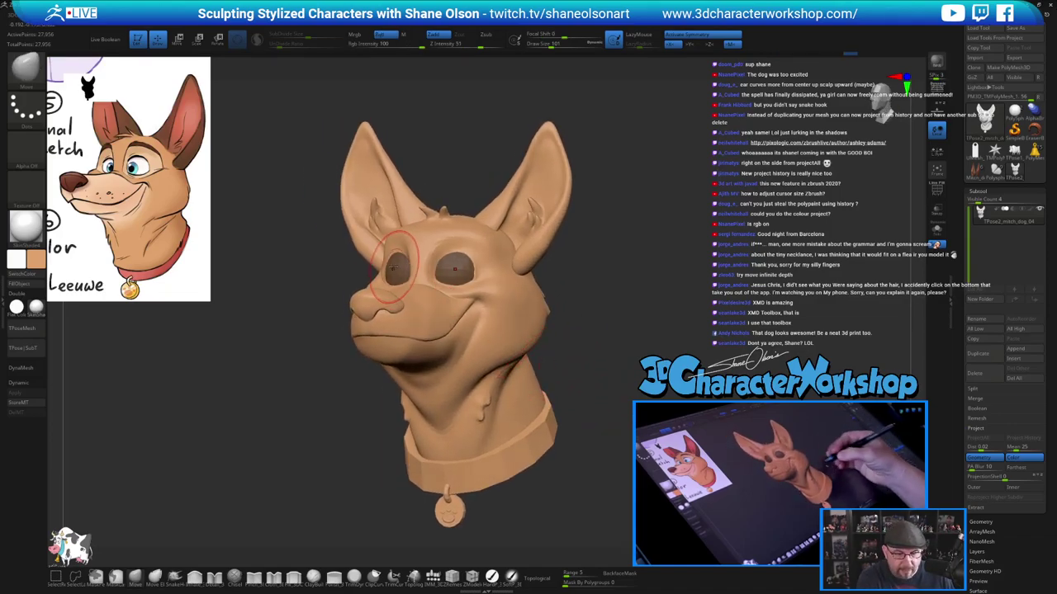
Try to shift the outer edge of the eye socket with the Move brush, undo it, and reduce the draw size to 77
{"action": "left_click_drag", "start_coordinate": [379, 269], "coordinate": [383, 268]}
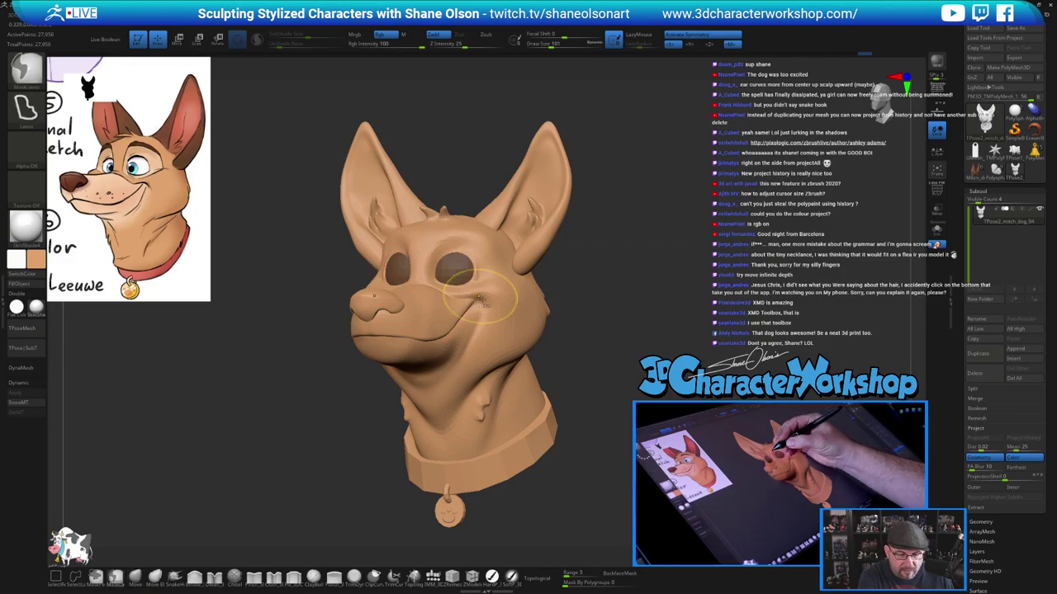
{"action": "key", "text": "ctrl+z"}
{"action": "key", "text": "bracketleft"}
{"action": "key", "text": "bracketleft"}
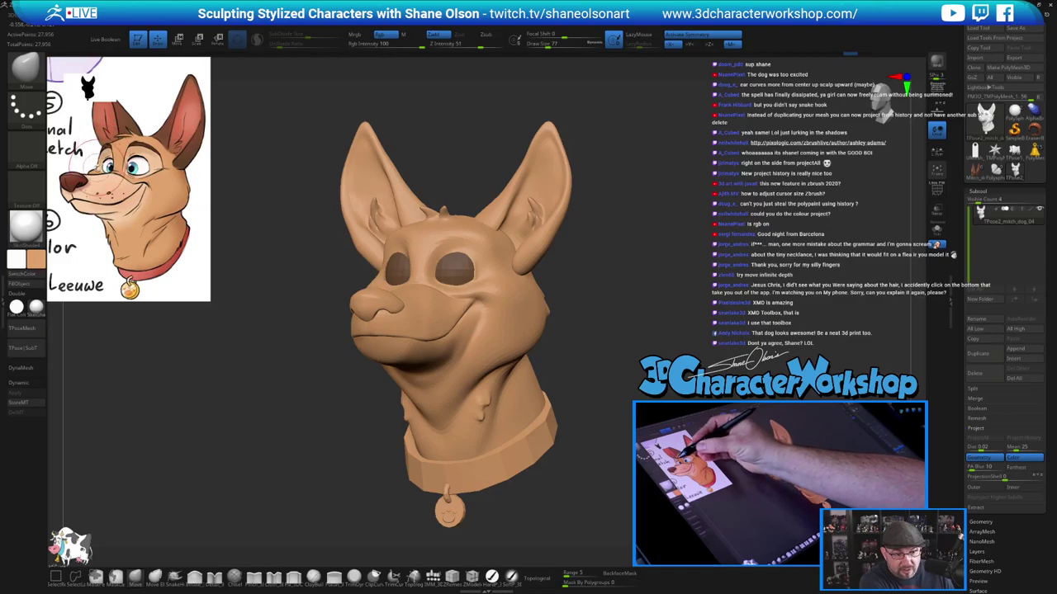
{"action": "right_click_drag", "start_coordinate": [491, 229], "coordinate": [509, 317]}
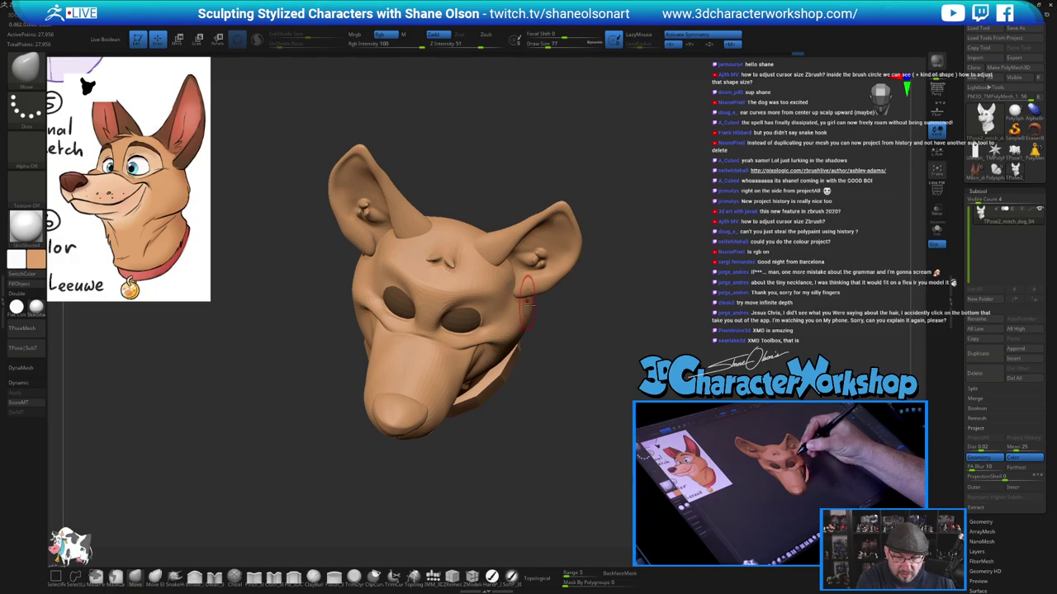
{"action": "right_click_drag", "start_coordinate": [528, 304], "coordinate": [514, 227]}
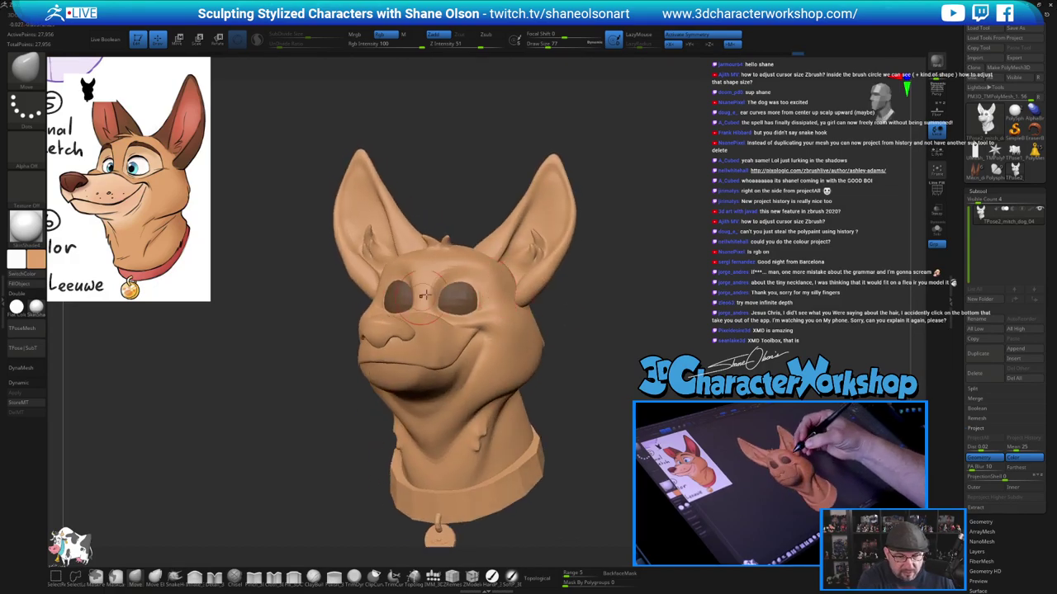
{"action": "mouse_move", "coordinate": [506, 309]}
{"action": "right_mouse_down"}
{"action": "mouse_move", "coordinate": [489, 317]}
{"action": "mouse_move", "coordinate": [516, 361]}
{"action": "mouse_move", "coordinate": [492, 371]}
{"action": "right_mouse_up"}
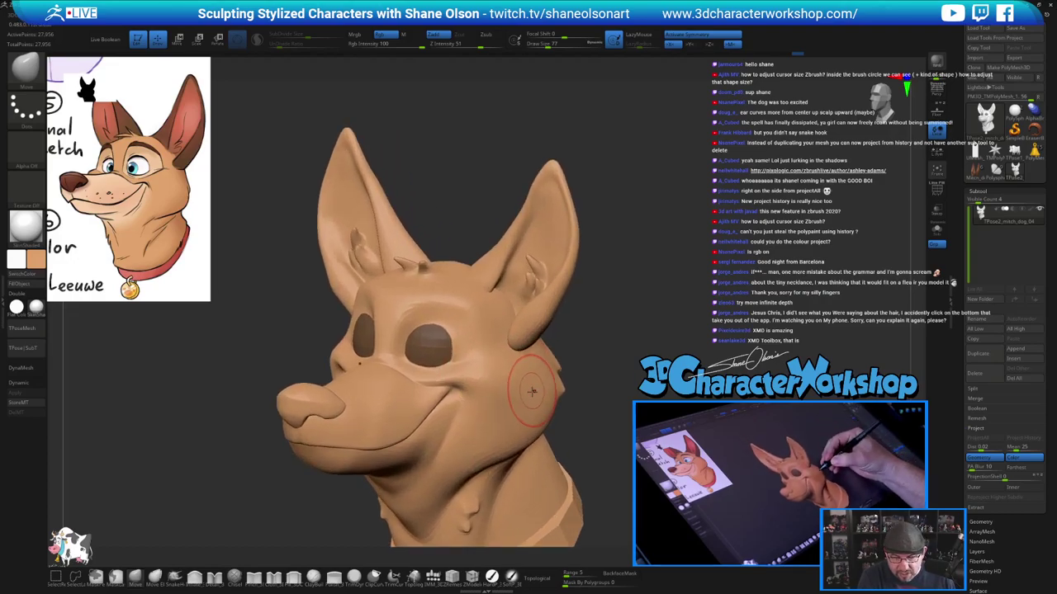
Isolate the head without ears, eyes, nose and collar, and choose the subtractive creasing brush at draw size 62
{"action": "left_click", "coordinate": [534, 397], "text": "ctrl+shift"}
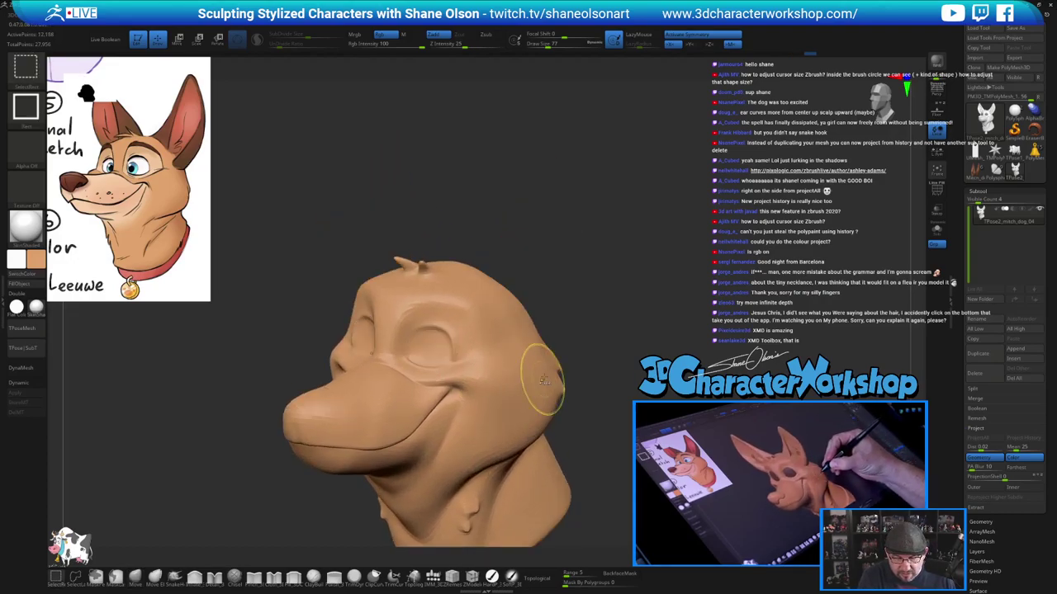
{"action": "left_click", "coordinate": [260, 579]}
{"action": "key", "text": "s"}
{"action": "left_click_drag", "start_coordinate": [582, 359], "coordinate": [580, 356]}
{"action": "right_click_drag", "start_coordinate": [596, 335], "coordinate": [580, 352]}
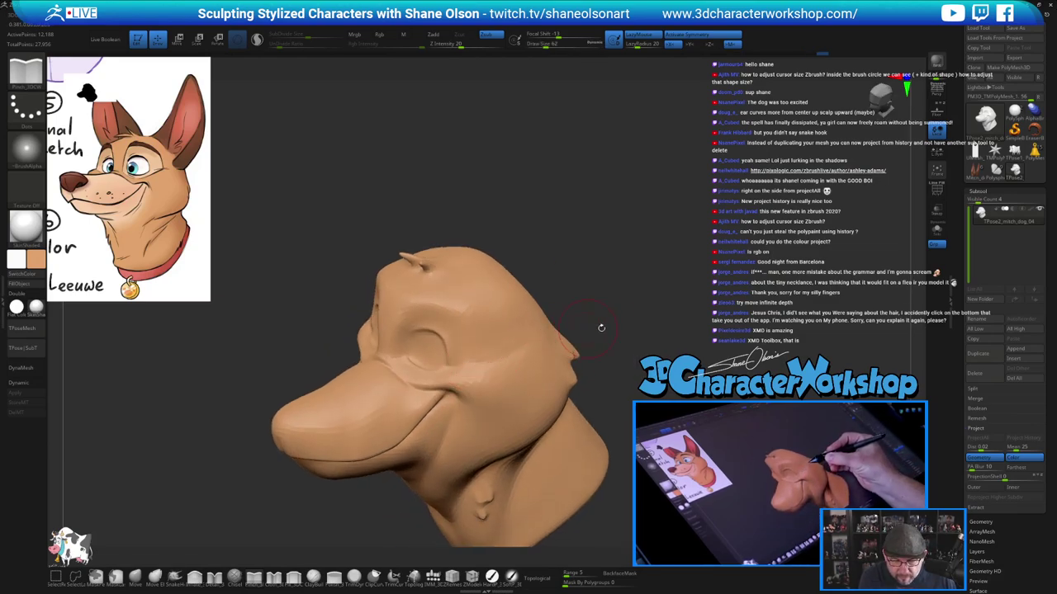
Undo the last change on the isolated head and lower the creasing brush's Z Intensity to 14
{"action": "mouse_move", "coordinate": [659, 348]}
{"action": "left_mouse_down"}
{"action": "mouse_move", "coordinate": [711, 342]}
{"action": "mouse_move", "coordinate": [665, 338]}
{"action": "left_mouse_up"}
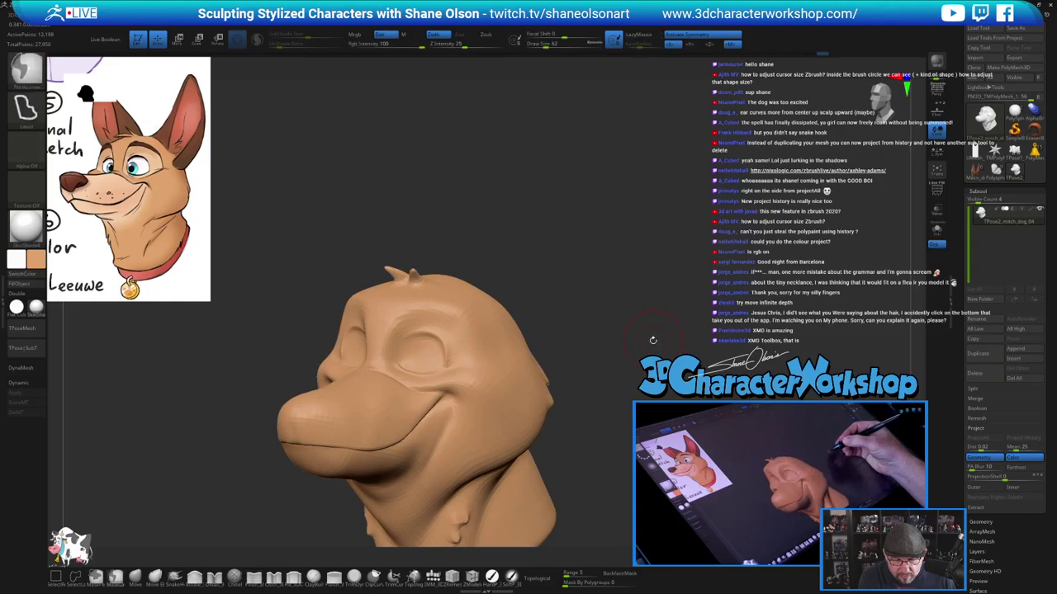
{"action": "key", "text": "ctrl+z"}
{"action": "left_click", "coordinate": [458, 46]}
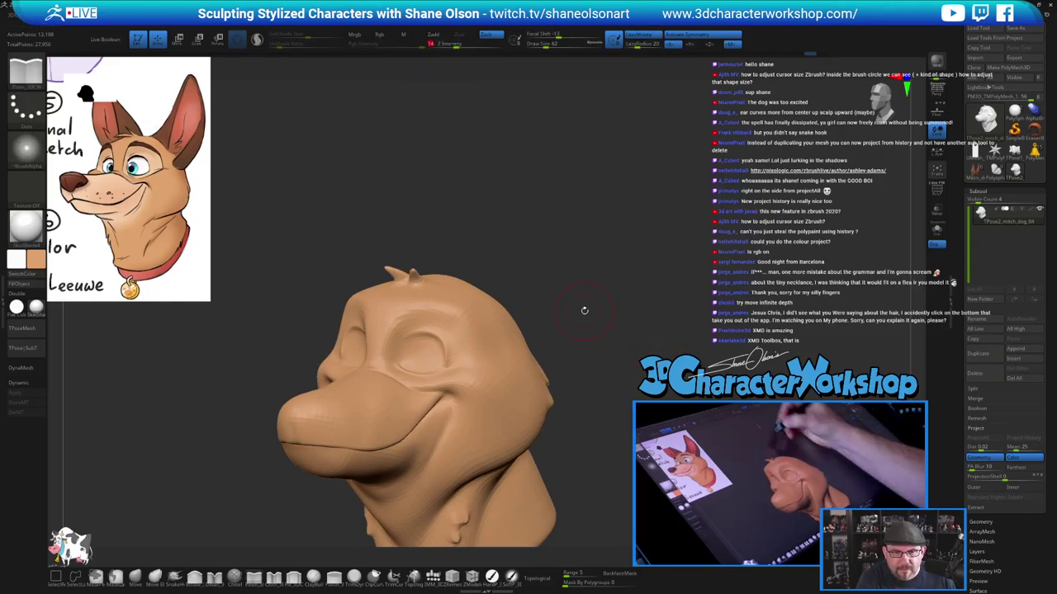
{"action": "left_click_drag", "start_coordinate": [584, 310], "coordinate": [621, 301], "text": "alt"}
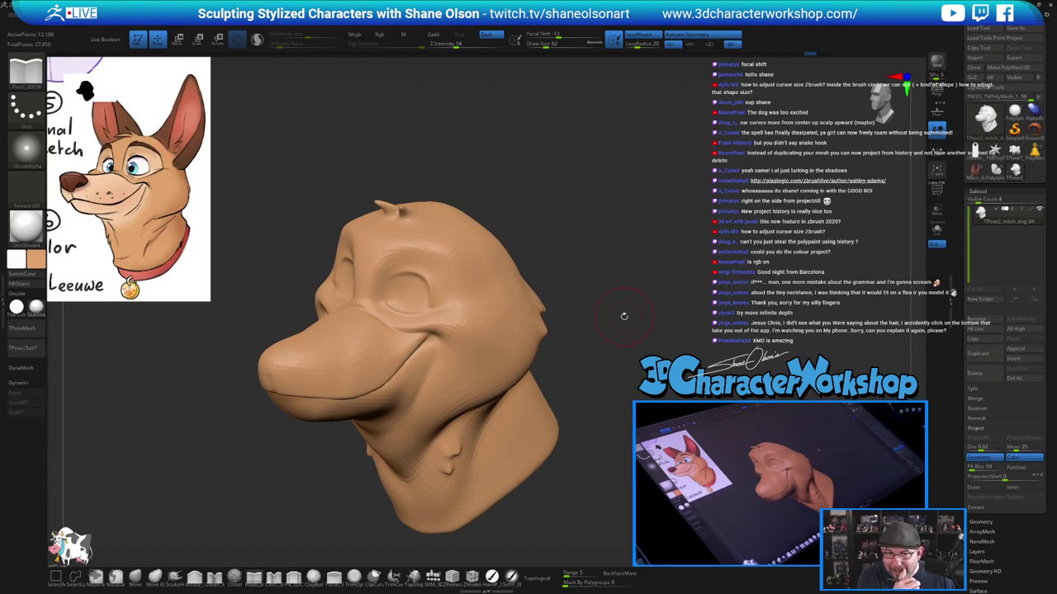
{"action": "mouse_move", "coordinate": [610, 285]}
{"action": "left_mouse_down", "text": "alt"}
{"action": "mouse_move", "coordinate": [605, 295]}
{"action": "mouse_move", "coordinate": [605, 284]}
{"action": "left_mouse_up", "text": "alt"}
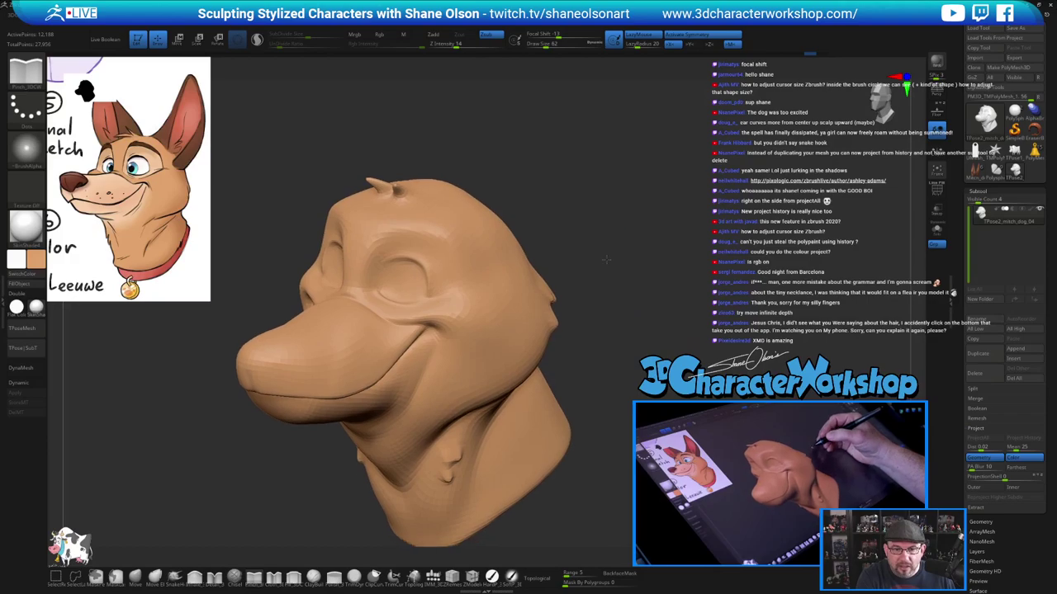
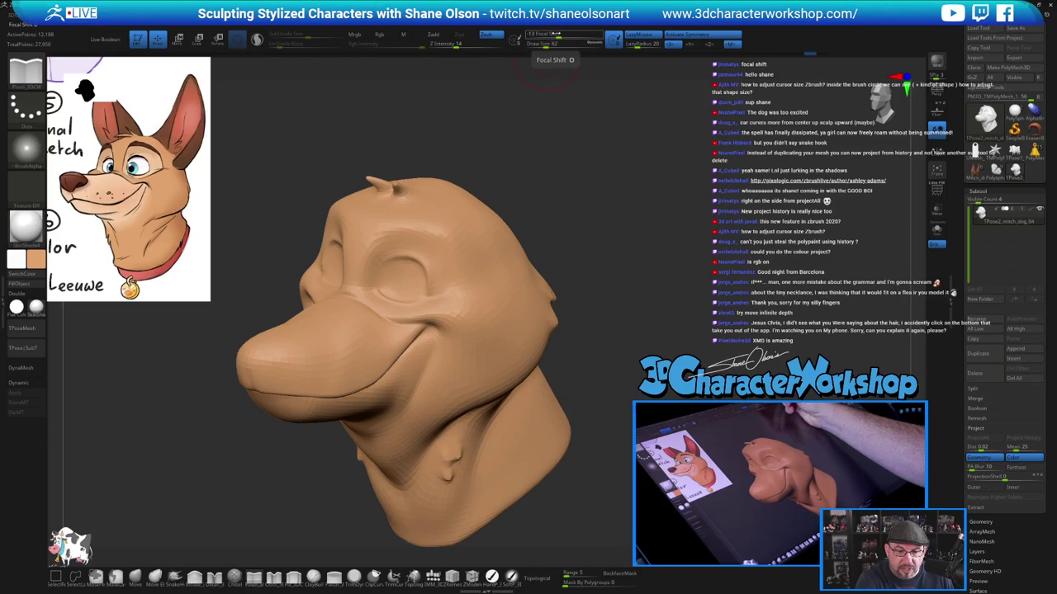
Define the crease running back from the outer eye across the upper cheek and smooth the temple above it
{"action": "mouse_move", "coordinate": [516, 285]}
{"action": "right_mouse_down"}
{"action": "mouse_move", "coordinate": [541, 280]}
{"action": "mouse_move", "coordinate": [495, 273]}
{"action": "right_mouse_up"}
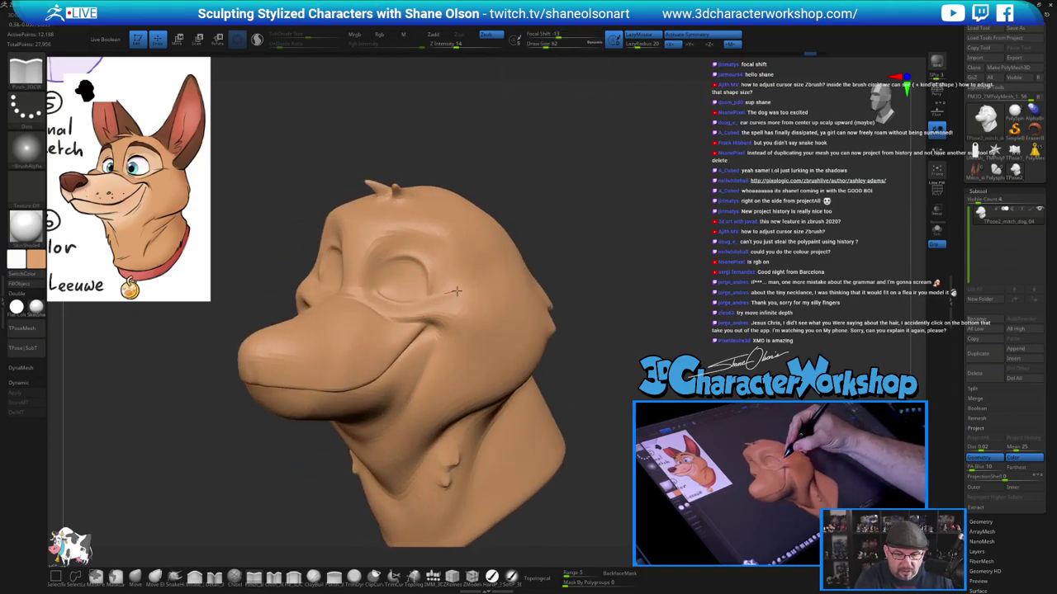
{"action": "mouse_move", "coordinate": [579, 295]}
{"action": "left_mouse_down"}
{"action": "mouse_move", "coordinate": [660, 295]}
{"action": "mouse_move", "coordinate": [644, 270]}
{"action": "mouse_move", "coordinate": [613, 284]}
{"action": "left_mouse_up"}
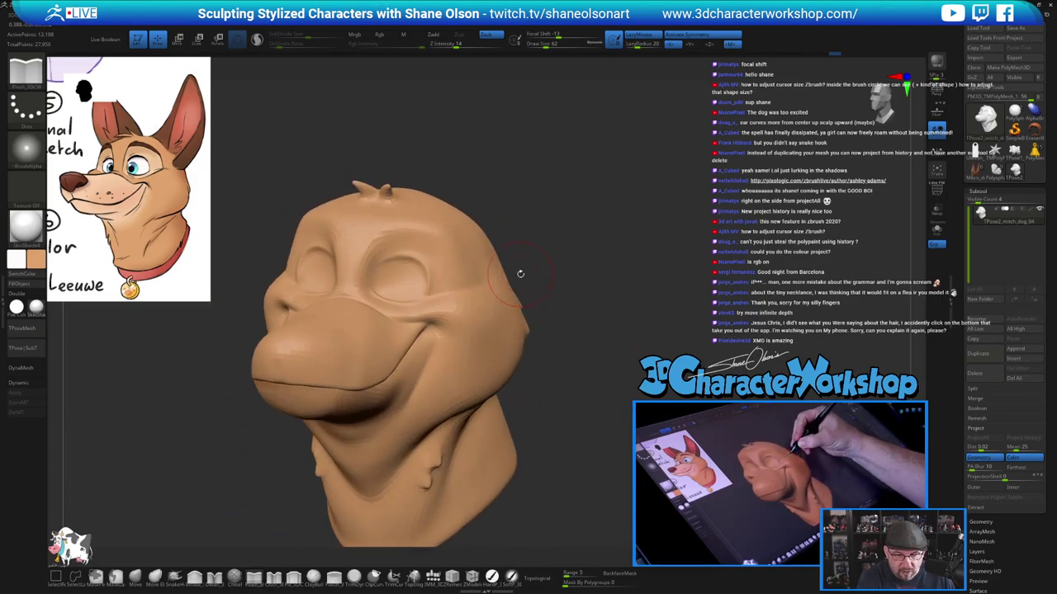
{"action": "left_click_drag", "start_coordinate": [520, 274], "coordinate": [469, 275]}
{"action": "left_click_drag", "start_coordinate": [478, 233], "coordinate": [503, 252], "text": "shift"}
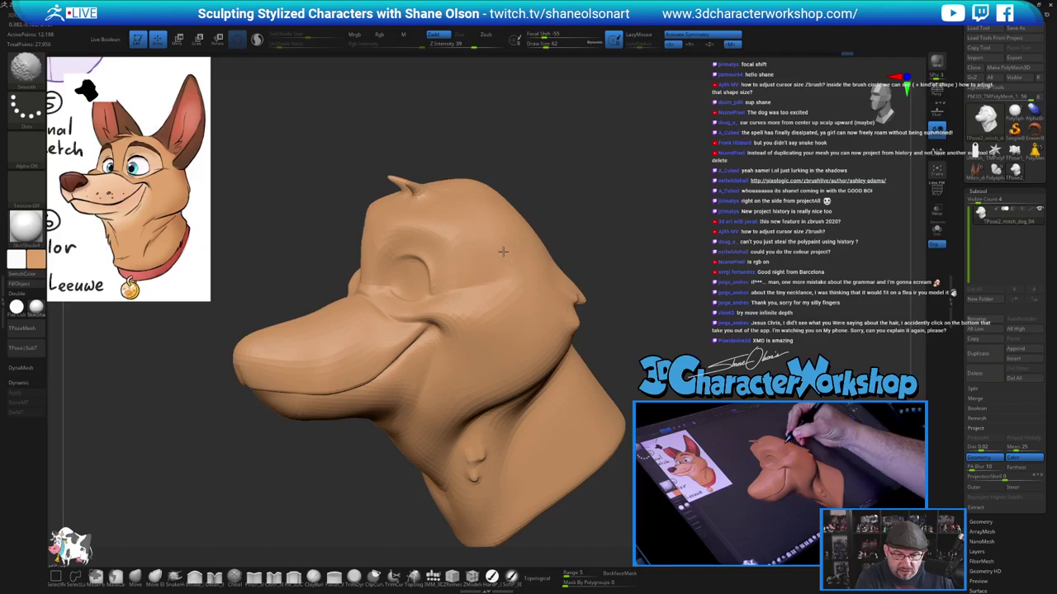
Bring up the quick brush palette to look at the draw size and focal shift settings, and view the head from the front
{"action": "left_click_drag", "start_coordinate": [623, 331], "coordinate": [621, 316], "text": "alt"}
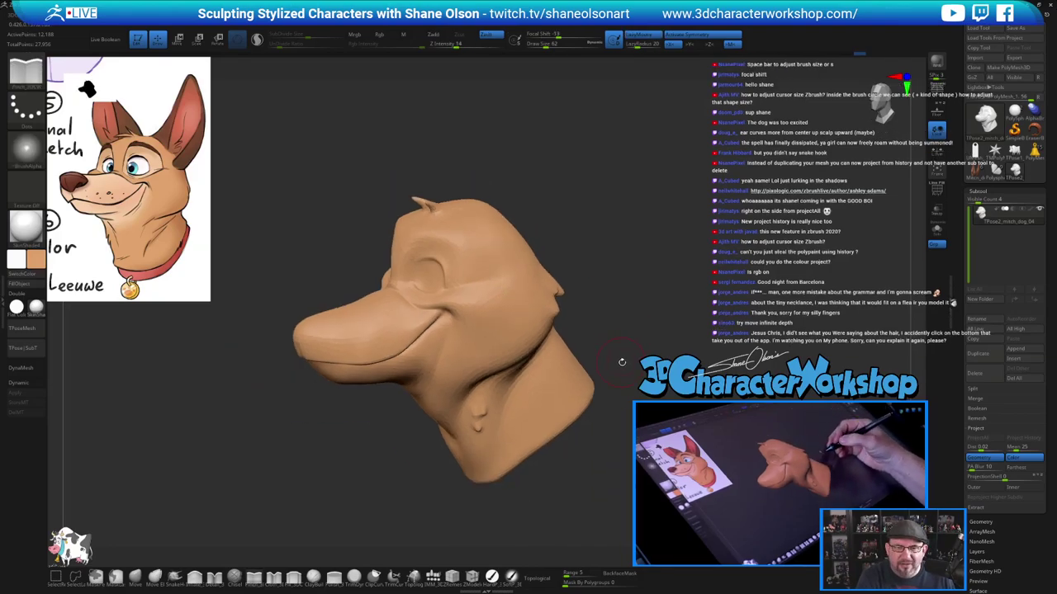
{"action": "left_click_drag", "start_coordinate": [622, 361], "coordinate": [631, 352]}
{"action": "key", "text": "space"}
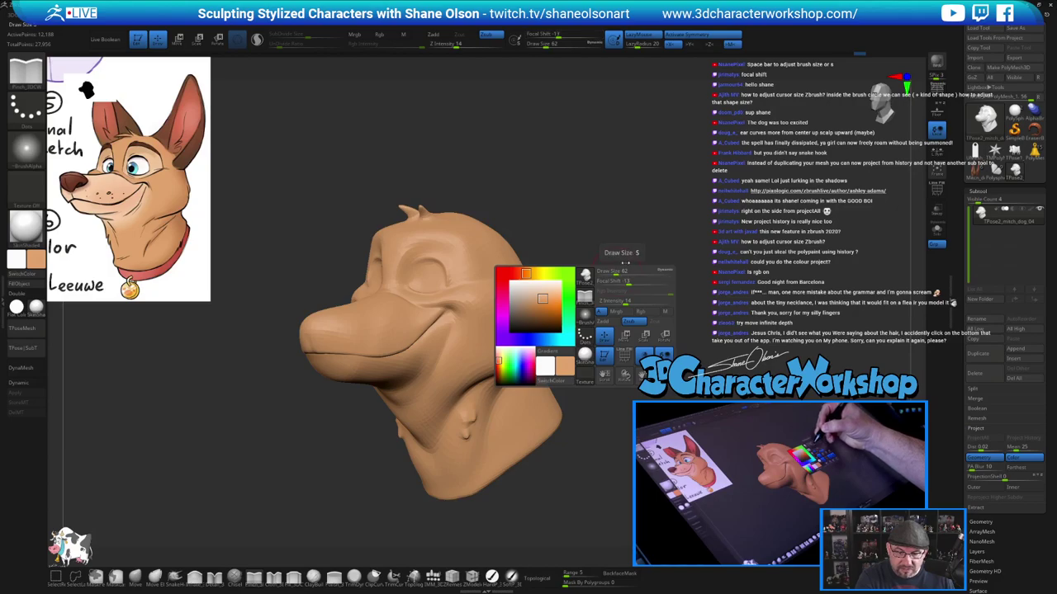
{"action": "mouse_move", "coordinate": [613, 293]}
{"action": "left_mouse_down"}
{"action": "mouse_move", "coordinate": [652, 306]}
{"action": "mouse_move", "coordinate": [623, 303]}
{"action": "left_mouse_up"}
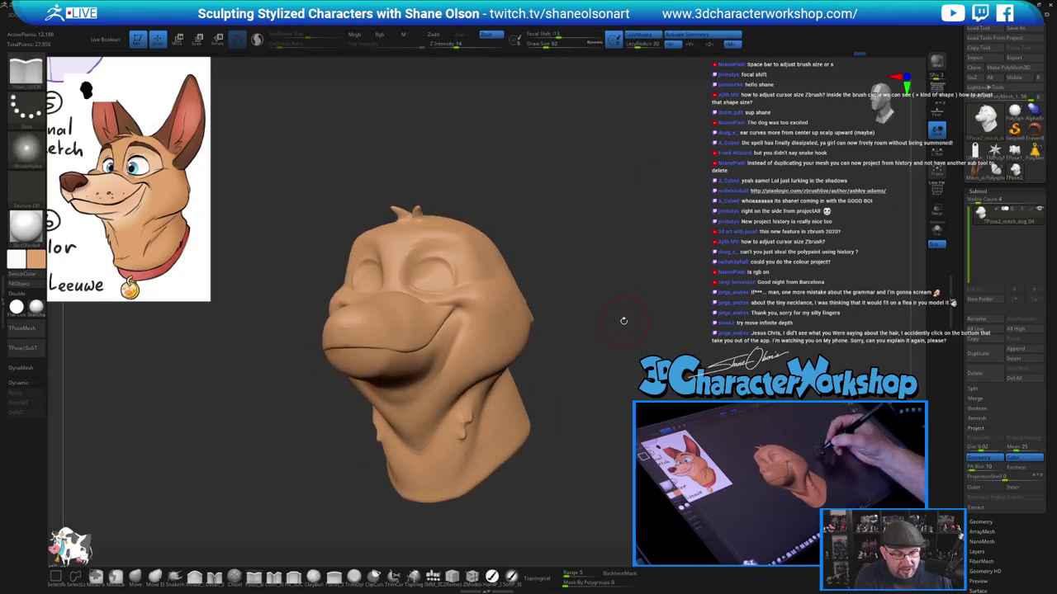
{"action": "left_click_drag", "start_coordinate": [581, 268], "coordinate": [592, 270]}
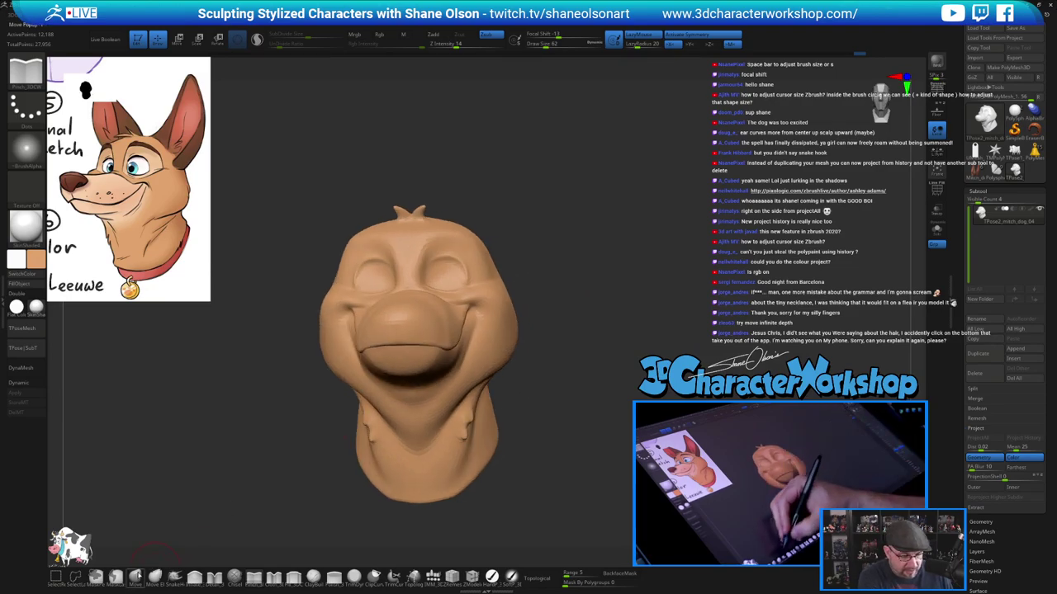
Reshape the back of the isolated skull with the Move brush at draw size 80 and unhide all parts of the dog
{"action": "left_click", "coordinate": [135, 578]}
{"action": "key", "text": "s"}
{"action": "mouse_move", "coordinate": [514, 192]}
{"action": "left_mouse_down"}
{"action": "mouse_move", "coordinate": [523, 192]}
{"action": "mouse_move", "coordinate": [505, 197]}
{"action": "mouse_move", "coordinate": [470, 182]}
{"action": "left_mouse_up"}
{"action": "left_click_drag", "start_coordinate": [531, 229], "coordinate": [515, 235]}
{"action": "left_click", "coordinate": [677, 360], "text": "ctrl+shift"}
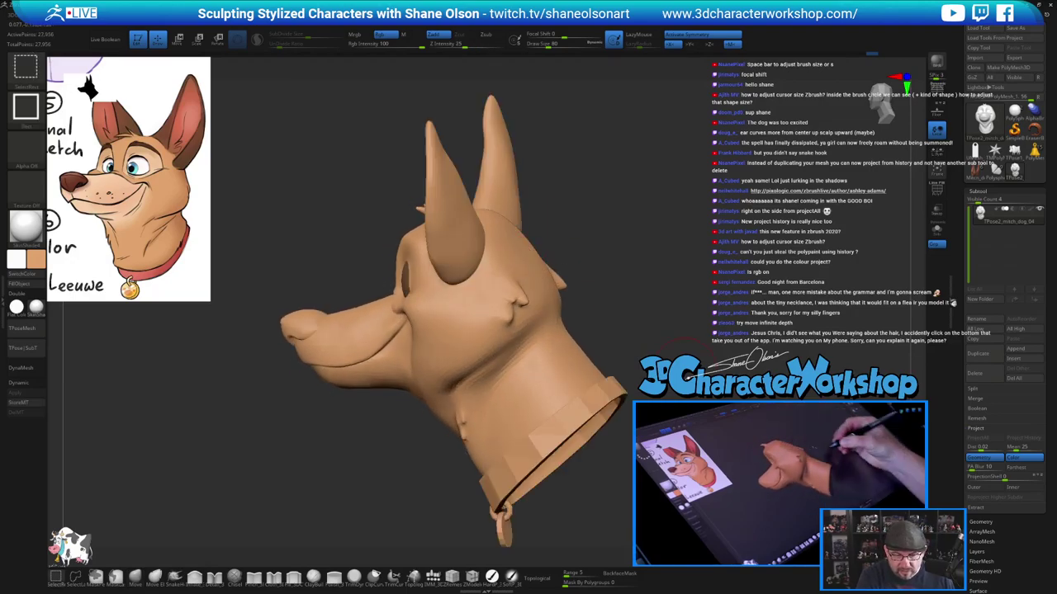
Smooth the side of the muzzle above the mouth line and check the whole head
{"action": "left_click_drag", "start_coordinate": [677, 360], "coordinate": [710, 386]}
{"action": "left_click_drag", "start_coordinate": [435, 335], "coordinate": [432, 339], "text": "shift"}
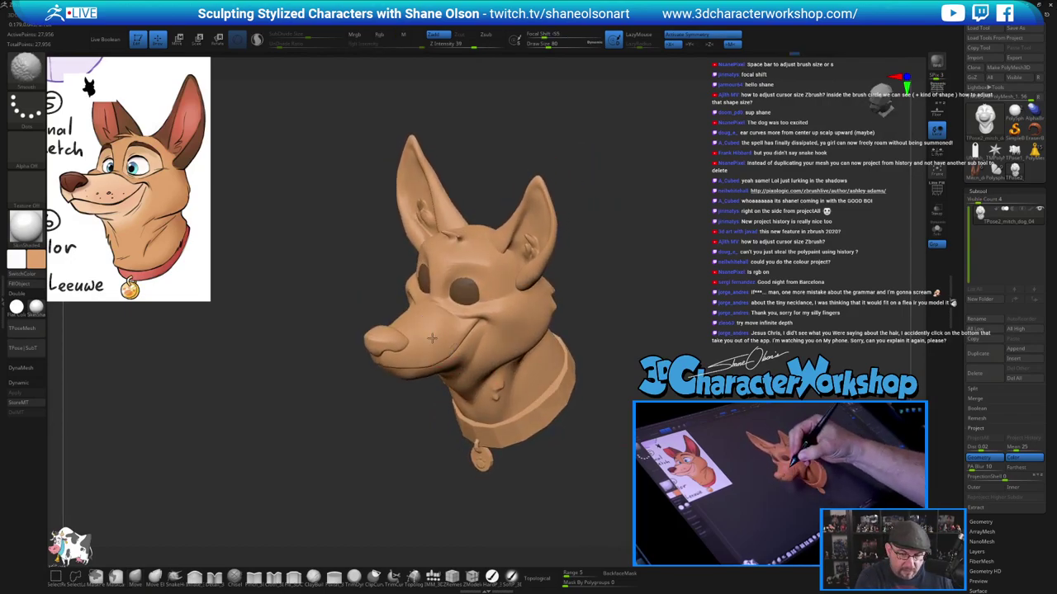
{"action": "mouse_move", "coordinate": [670, 344]}
{"action": "left_mouse_down", "text": "alt"}
{"action": "mouse_move", "coordinate": [662, 364]}
{"action": "mouse_move", "coordinate": [632, 331]}
{"action": "left_mouse_up", "text": "alt"}
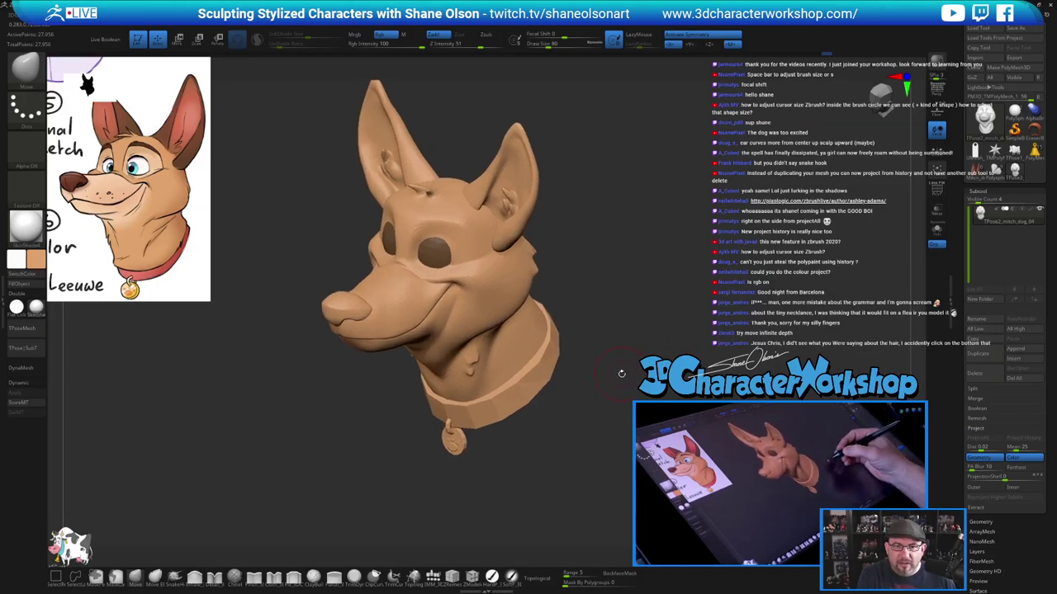
Reshape the back of the jaw with the Move brush at draw size 217, then pull the throat contour in at draw size 145
{"action": "left_click_drag", "start_coordinate": [629, 383], "coordinate": [667, 369]}
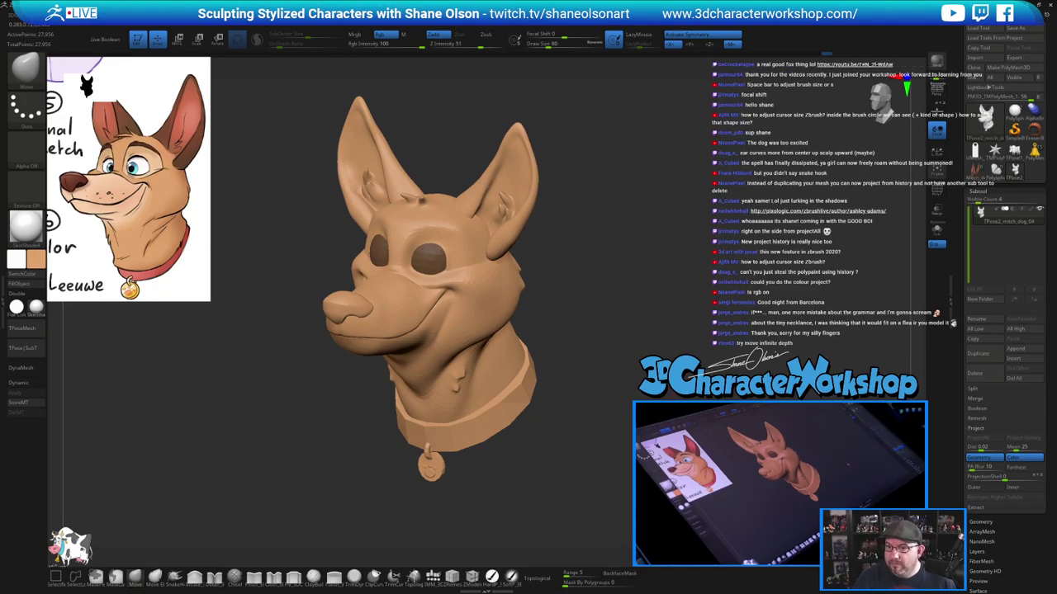
{"action": "mouse_move", "coordinate": [648, 268]}
{"action": "left_mouse_down", "text": "alt"}
{"action": "mouse_move", "coordinate": [649, 250]}
{"action": "mouse_move", "coordinate": [670, 250]}
{"action": "mouse_move", "coordinate": [652, 250]}
{"action": "left_mouse_up", "text": "alt"}
{"action": "mouse_move", "coordinate": [653, 316]}
{"action": "left_mouse_down"}
{"action": "mouse_move", "coordinate": [666, 316]}
{"action": "mouse_move", "coordinate": [657, 285]}
{"action": "mouse_move", "coordinate": [671, 292]}
{"action": "left_mouse_up"}
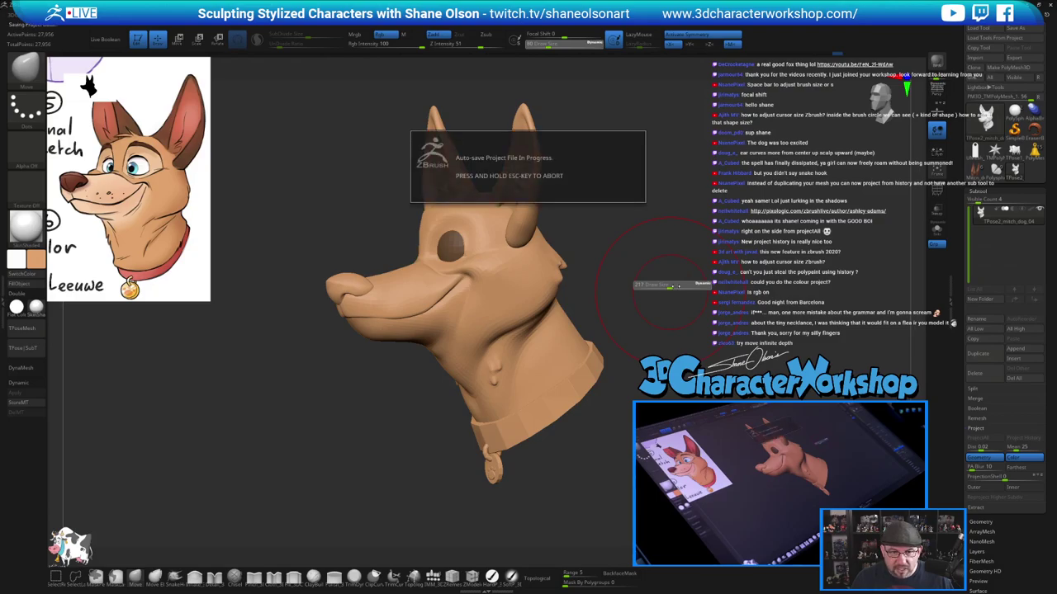
{"action": "left_click_drag", "start_coordinate": [712, 275], "coordinate": [695, 272], "text": "shift"}
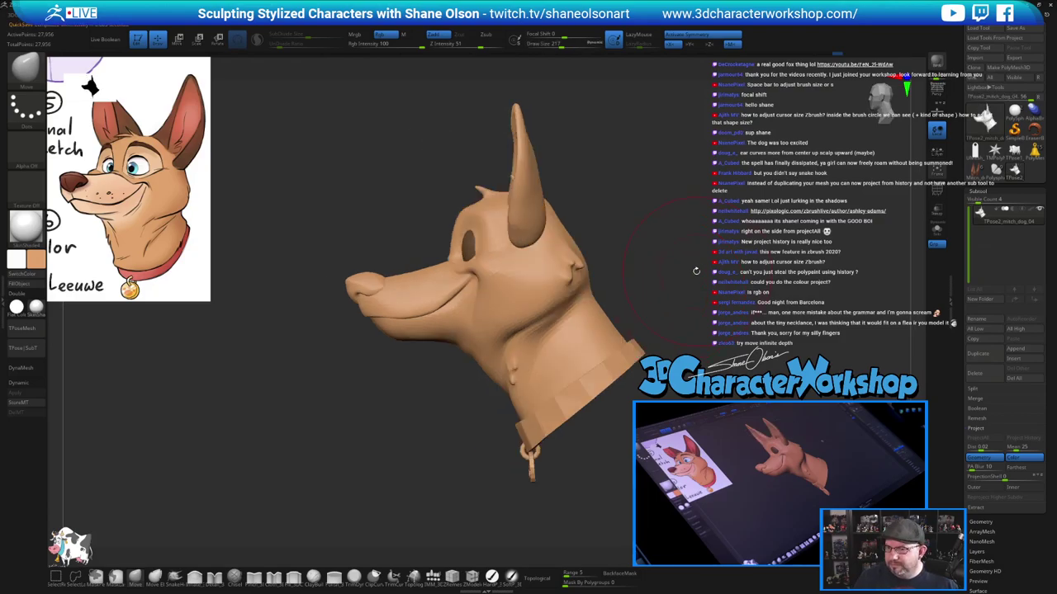
{"action": "mouse_move", "coordinate": [566, 323]}
{"action": "left_mouse_down"}
{"action": "mouse_move", "coordinate": [560, 308]}
{"action": "mouse_move", "coordinate": [545, 308]}
{"action": "left_mouse_up"}
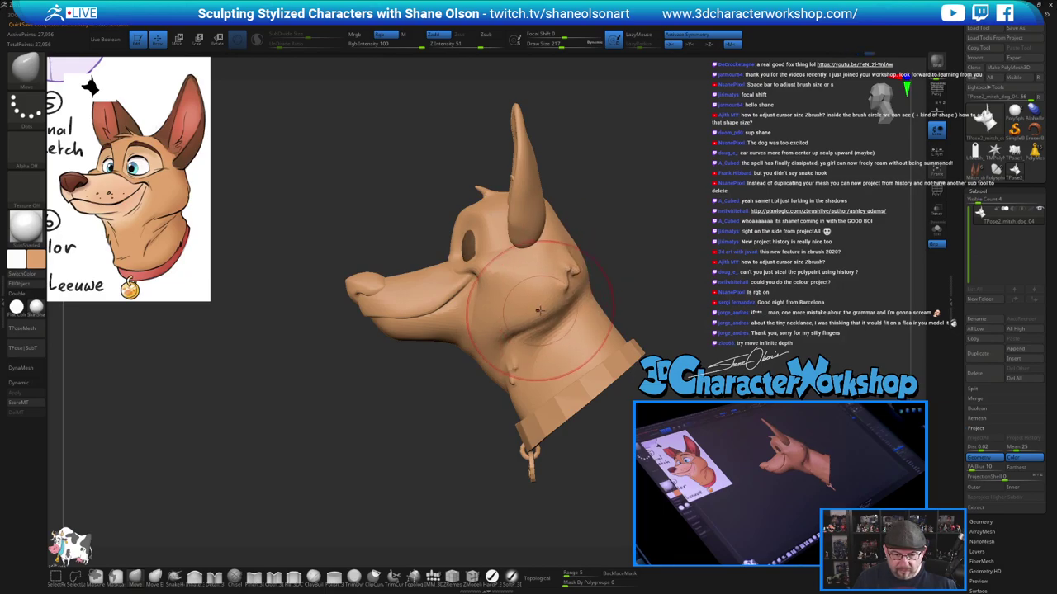
{"action": "key", "text": "s"}
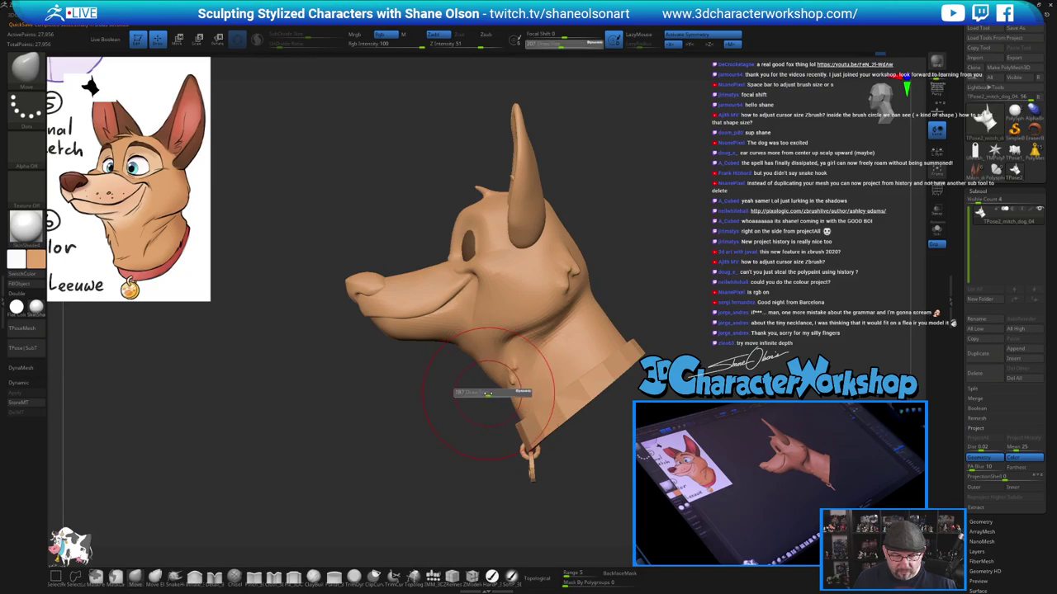
{"action": "left_click_drag", "start_coordinate": [492, 394], "coordinate": [483, 393]}
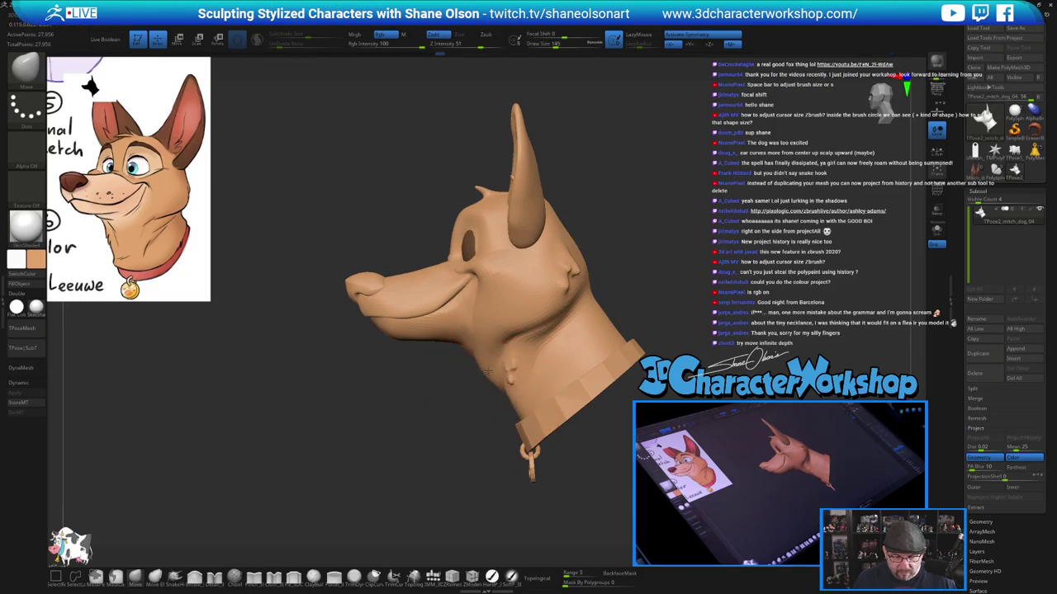
Nudge the base of the ear with the Move brush in Topological mode, and switch that mode off again
{"action": "left_click_drag", "start_coordinate": [632, 290], "coordinate": [681, 269]}
{"action": "left_click", "coordinate": [532, 579]}
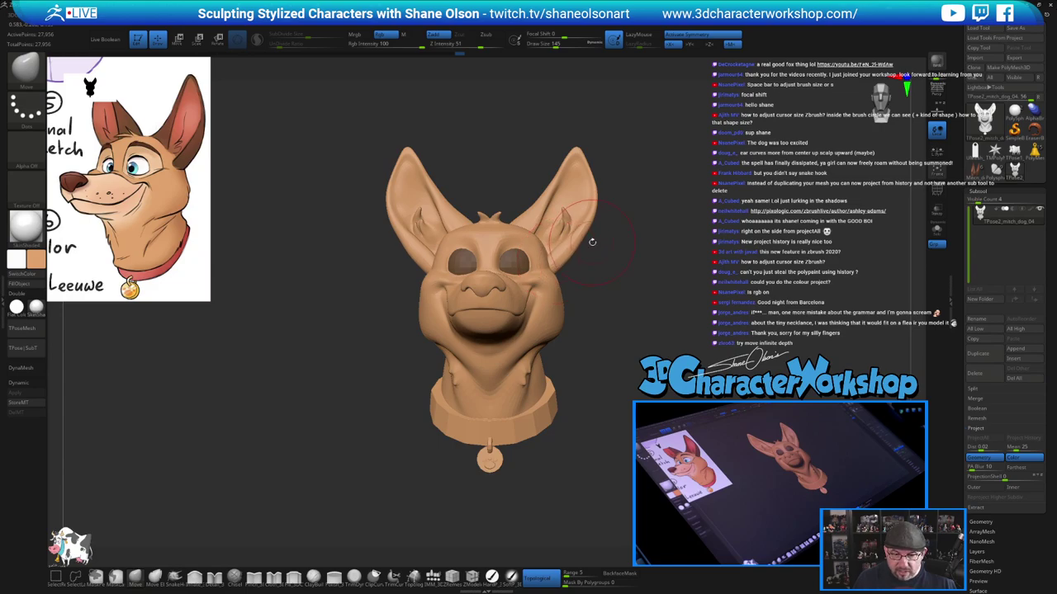
{"action": "left_click_drag", "start_coordinate": [575, 239], "coordinate": [573, 244]}
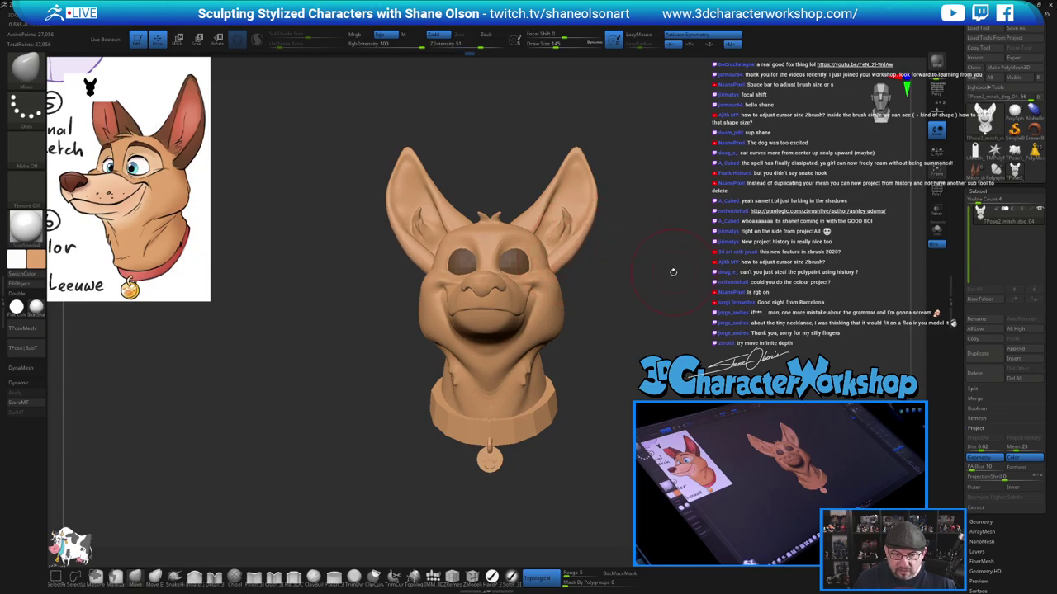
{"action": "left_click_drag", "start_coordinate": [673, 272], "coordinate": [640, 281], "text": "alt"}
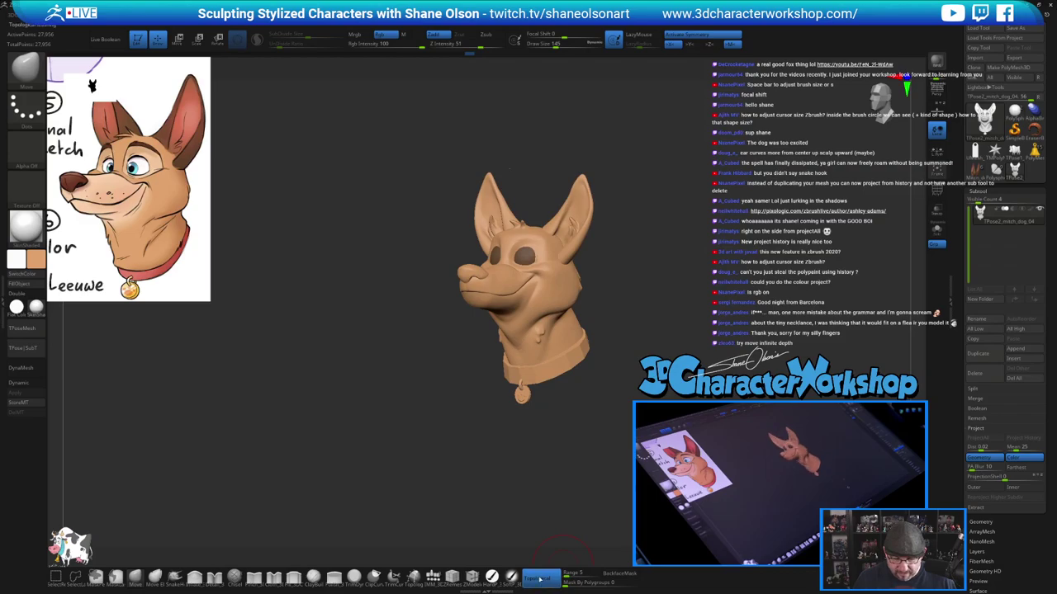
{"action": "left_click", "coordinate": [539, 581]}
{"action": "left_click_drag", "start_coordinate": [705, 267], "coordinate": [677, 269], "text": "alt"}
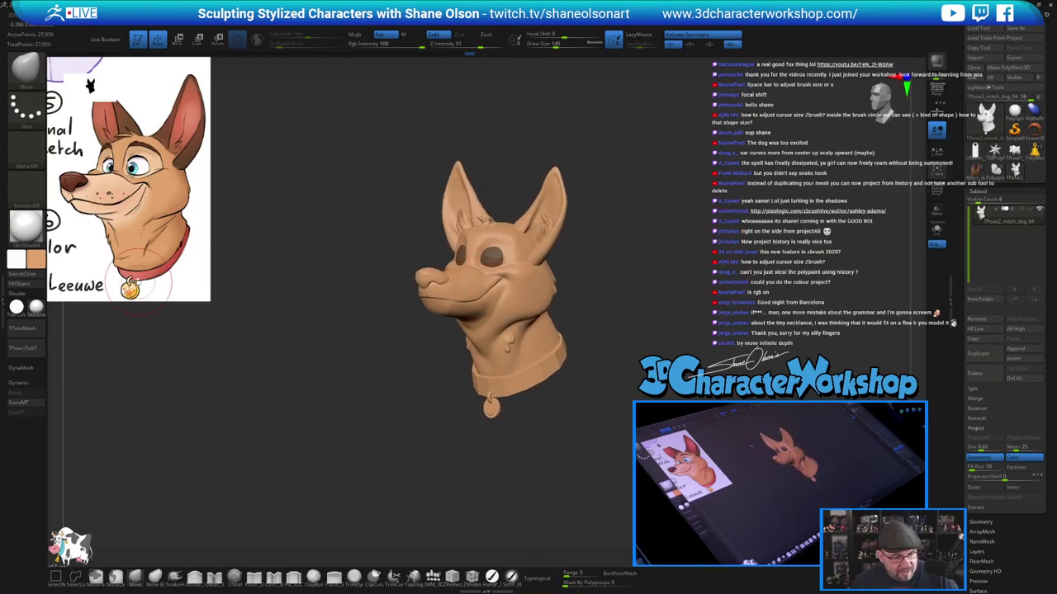
Transfer the reshaped TPoseMesh back onto the original coloured subtools and inspect the head from above
{"action": "left_click_drag", "start_coordinate": [363, 306], "coordinate": [376, 311]}
{"action": "left_click", "coordinate": [23, 349]}
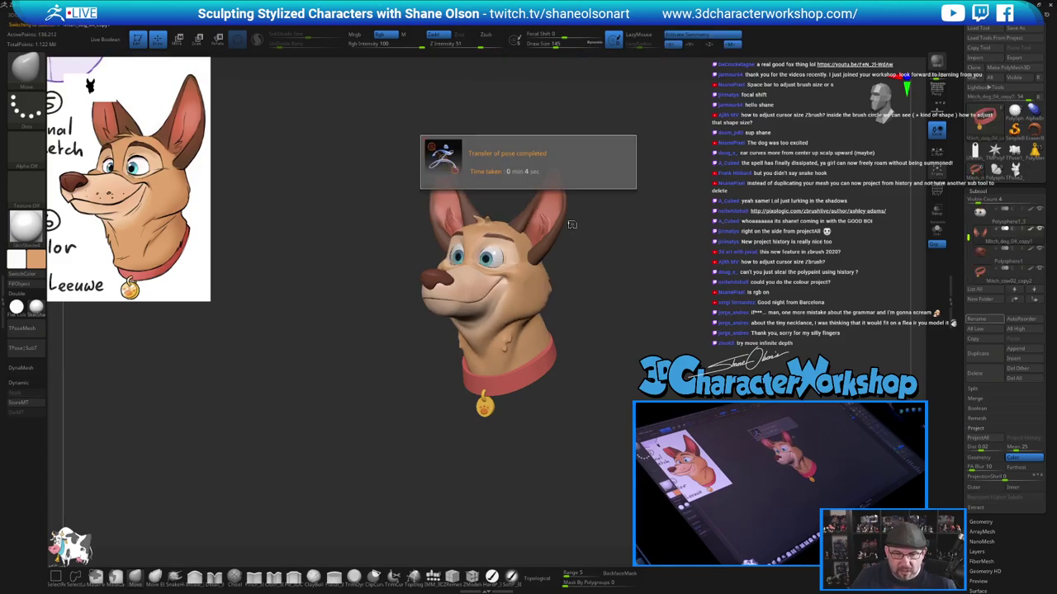
{"action": "left_click_drag", "start_coordinate": [673, 295], "coordinate": [634, 354]}
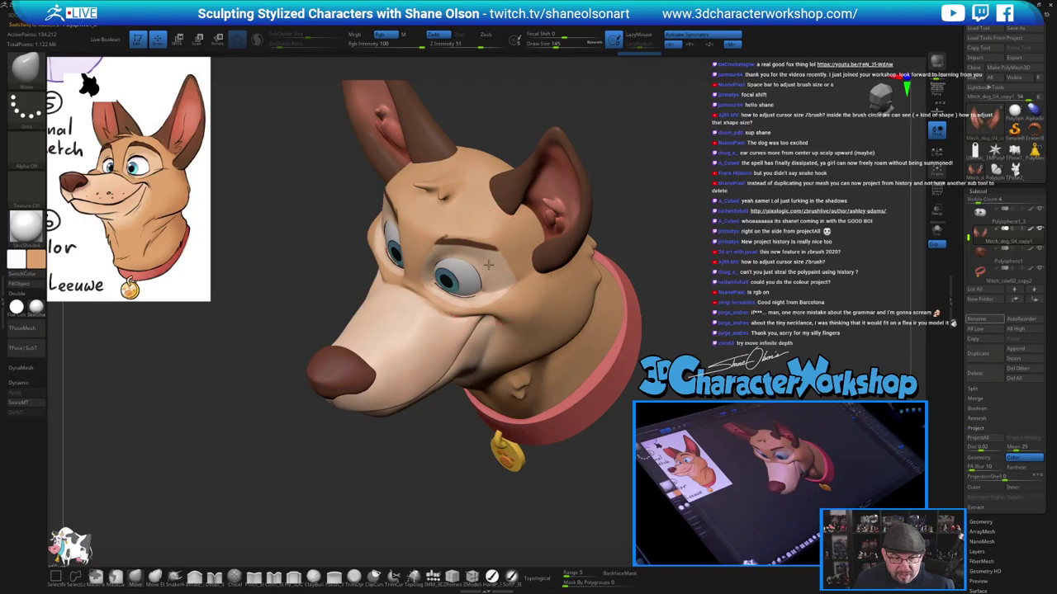
Make the dog's head the active subtool and lower its mesh by two subdivision levels
{"action": "left_click", "coordinate": [531, 259], "text": "alt"}
{"action": "key", "text": "shift+f"}
{"action": "key", "text": "shift+f"}
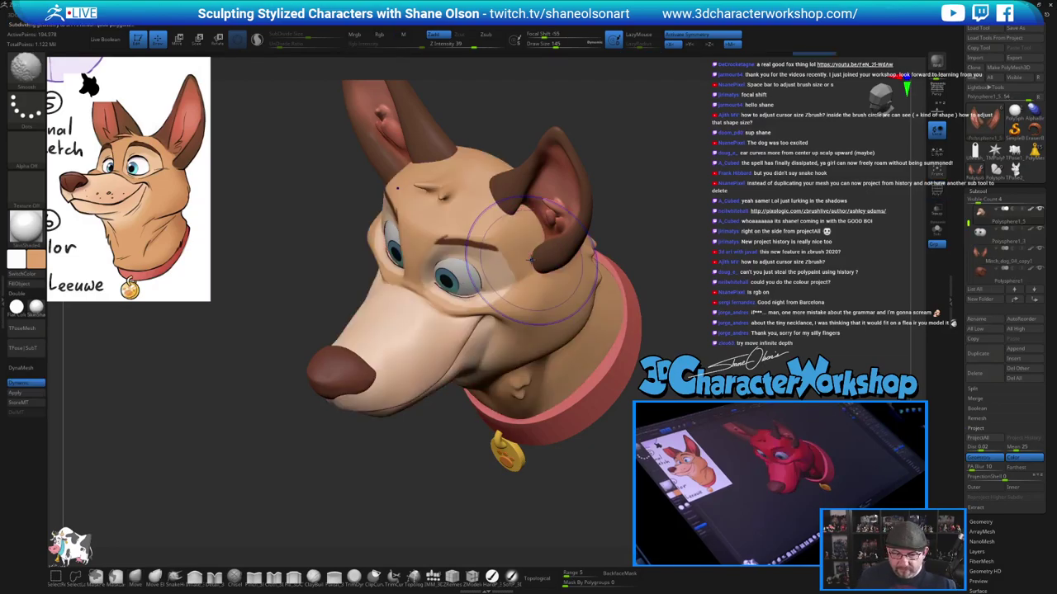
{"action": "key", "text": "shift+d"}
{"action": "key", "text": "shift+d"}
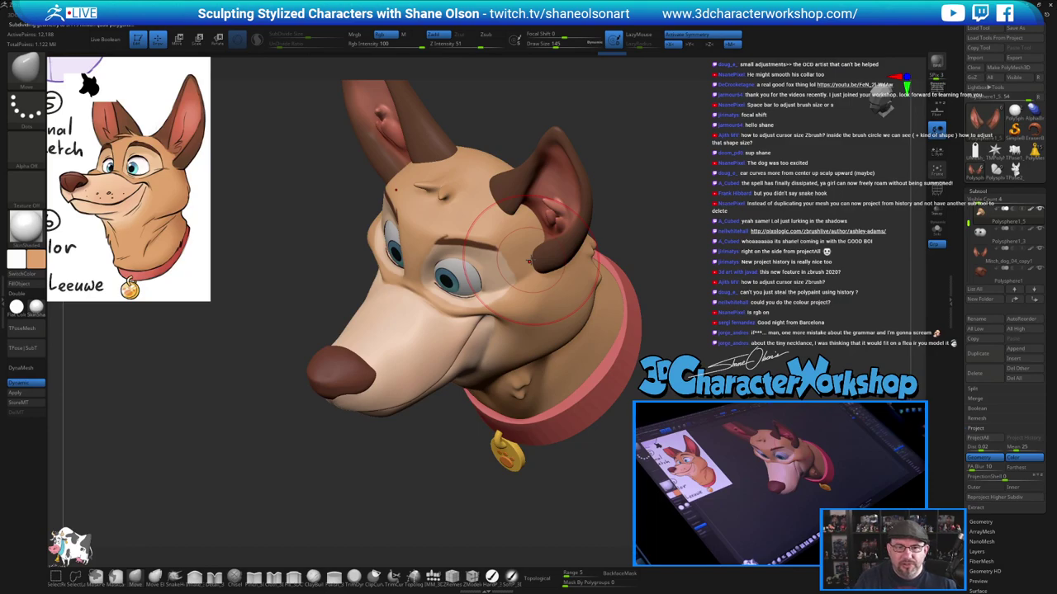
{"action": "left_click_drag", "start_coordinate": [609, 205], "coordinate": [614, 248], "text": "alt"}
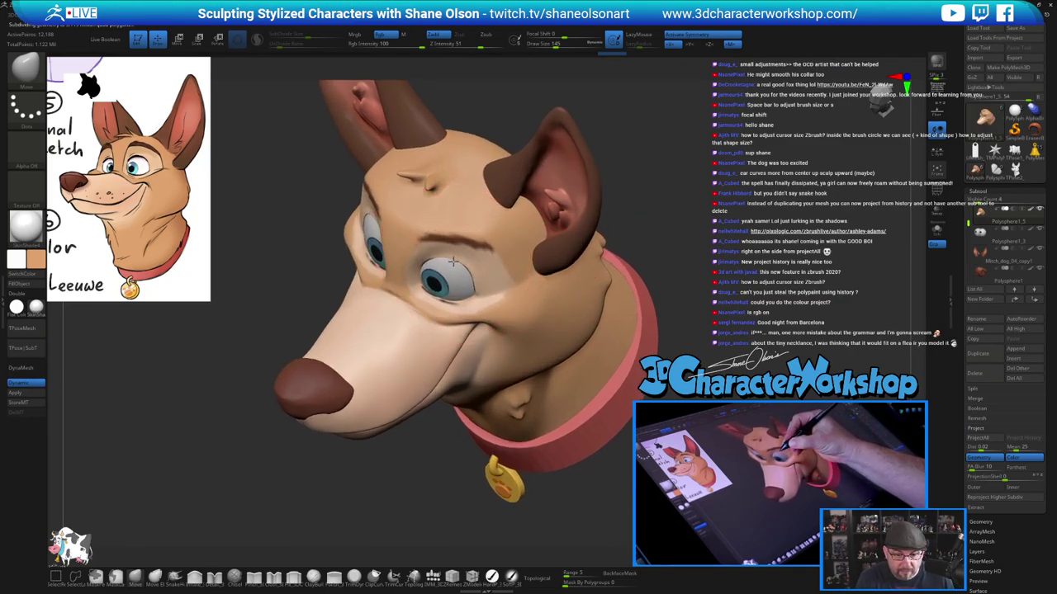
Reduce the Move brush size and adjust the edge of the upper eyelid over the eyeball
{"action": "key", "text": "["}
{"action": "key", "text": "["}
{"action": "key", "text": "["}
{"action": "key", "text": "["}
{"action": "key", "text": "["}
{"action": "key", "text": "["}
{"action": "left_click_drag", "start_coordinate": [456, 261], "coordinate": [451, 259]}
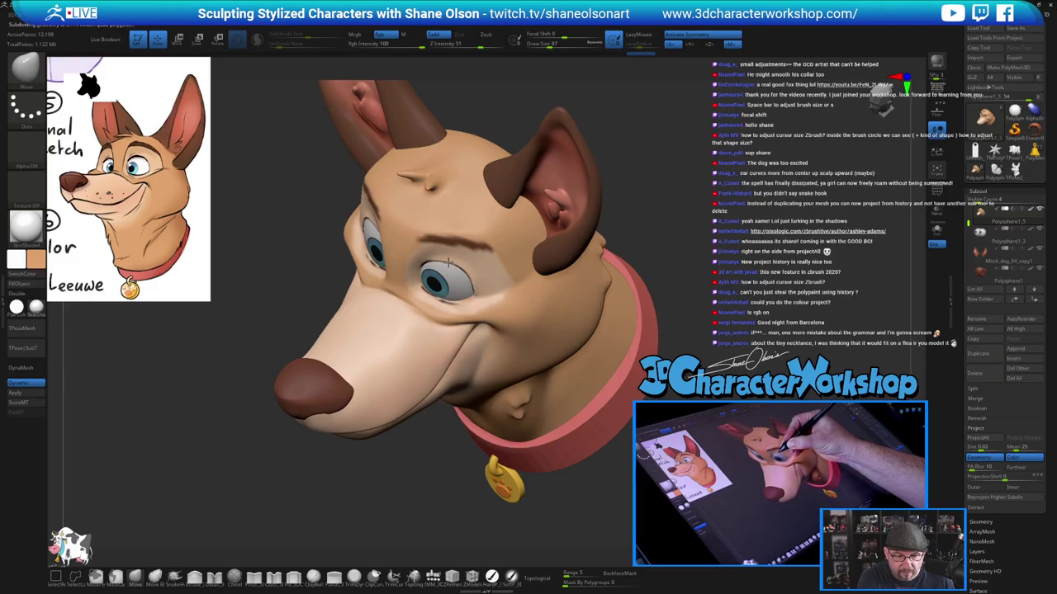
Refine the upper eyelid from several angles with the Move brush at draw size 58, and return the head to its highest subdivision level
{"action": "mouse_move", "coordinate": [637, 199]}
{"action": "left_mouse_down"}
{"action": "mouse_move", "coordinate": [601, 170]}
{"action": "mouse_move", "coordinate": [555, 170]}
{"action": "left_mouse_up"}
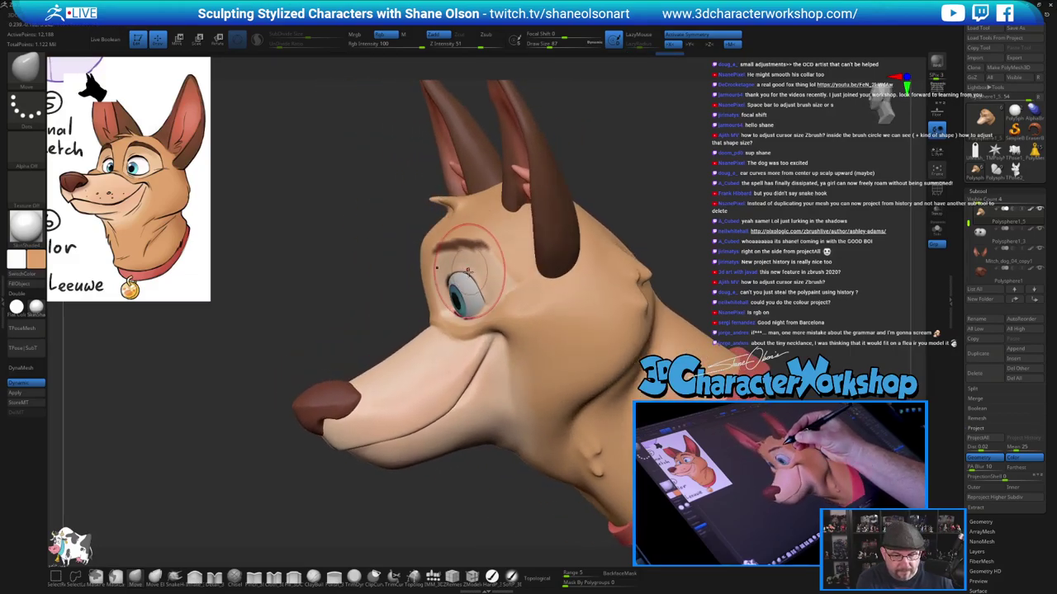
{"action": "key", "text": "s"}
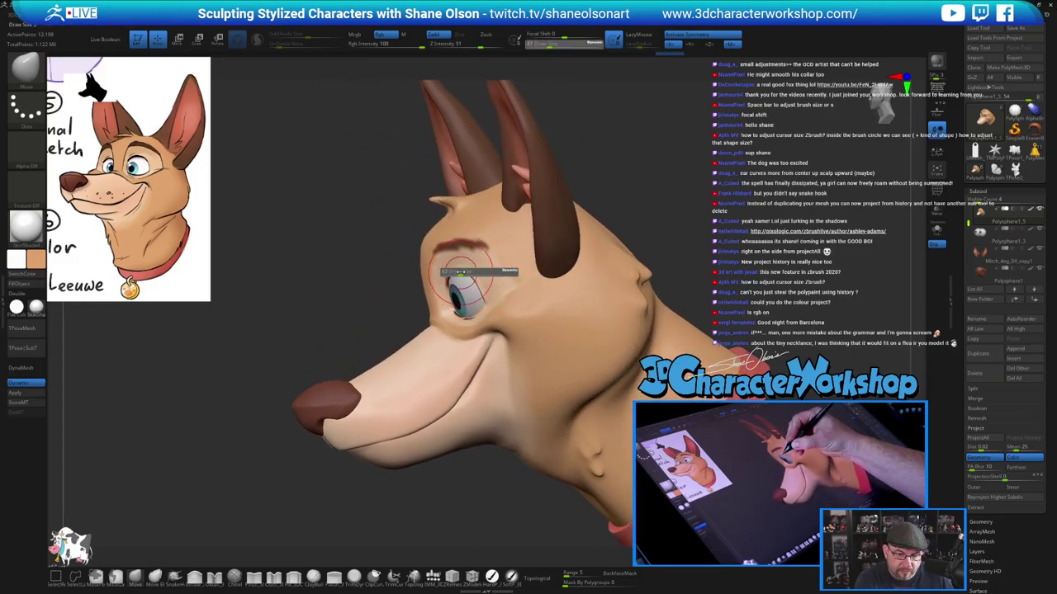
{"action": "left_click_drag", "start_coordinate": [461, 272], "coordinate": [456, 272]}
{"action": "left_click_drag", "start_coordinate": [457, 272], "coordinate": [456, 270]}
{"action": "left_click_drag", "start_coordinate": [609, 171], "coordinate": [690, 198]}
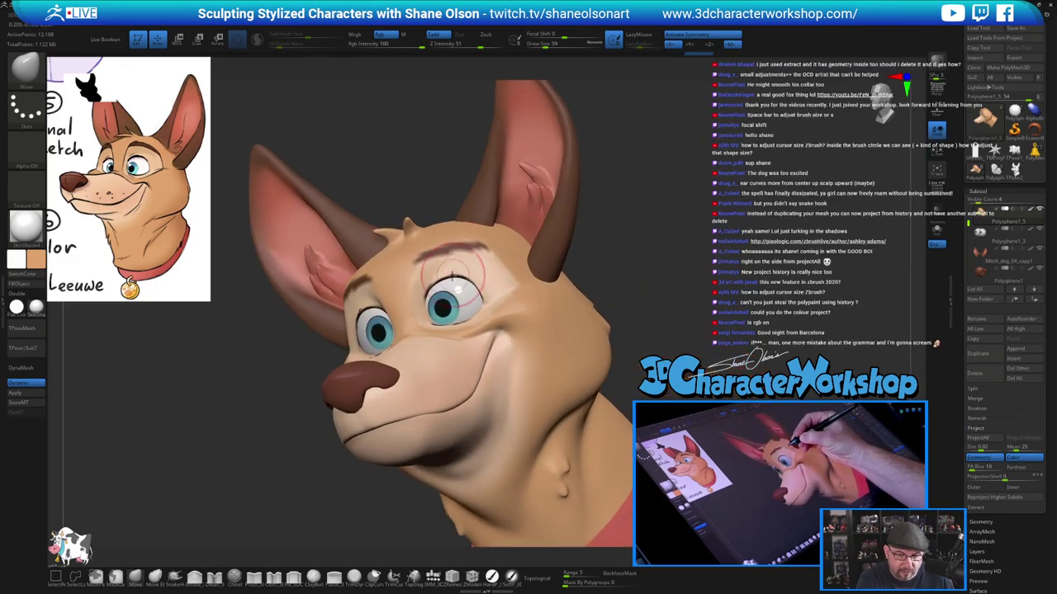
{"action": "left_click_drag", "start_coordinate": [445, 282], "coordinate": [444, 279]}
{"action": "left_click_drag", "start_coordinate": [619, 178], "coordinate": [695, 198]}
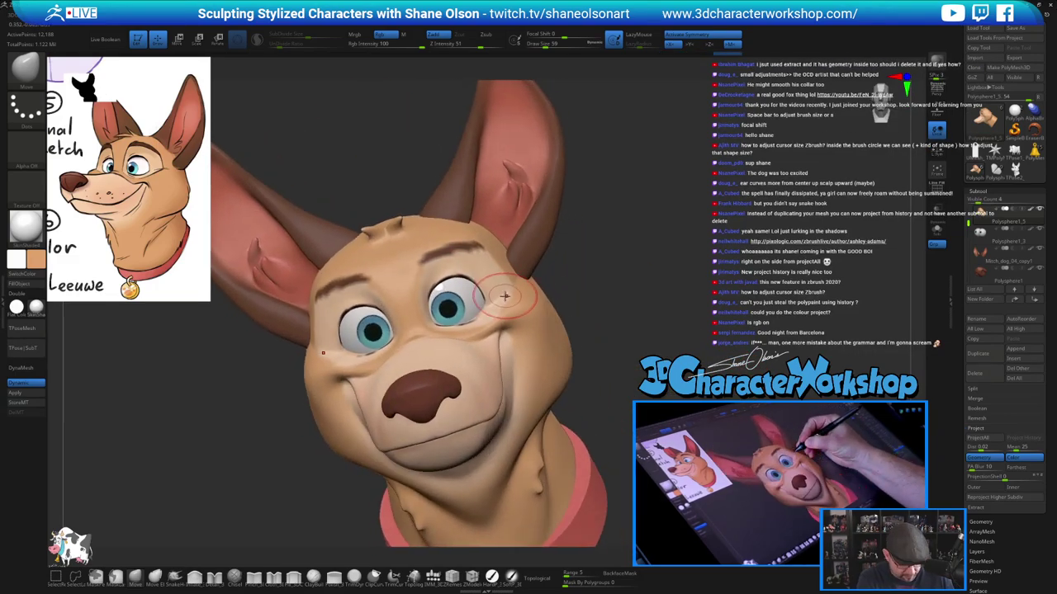
{"action": "left_click_drag", "start_coordinate": [687, 248], "coordinate": [569, 262]}
{"action": "left_click_drag", "start_coordinate": [680, 238], "coordinate": [784, 254]}
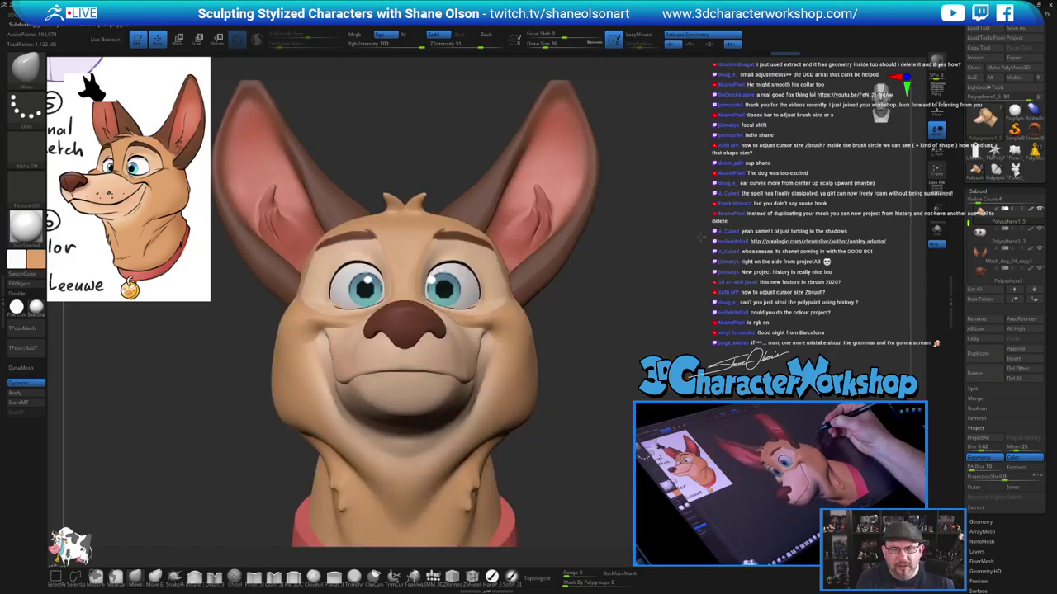
{"action": "left_click_drag", "start_coordinate": [671, 335], "coordinate": [662, 299]}
{"action": "left_click_drag", "start_coordinate": [662, 388], "coordinate": [656, 362], "text": "alt"}
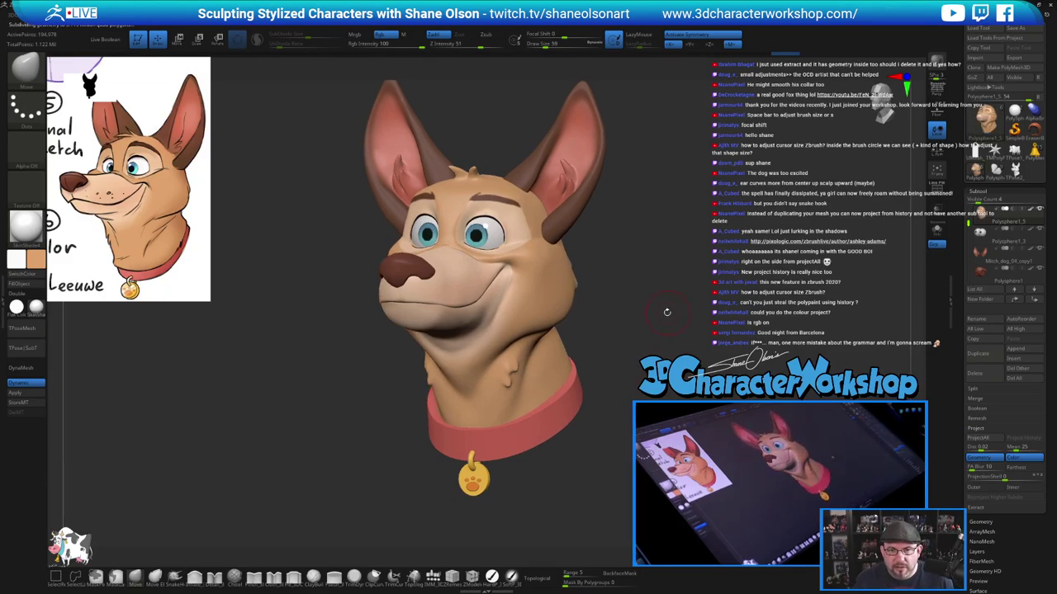
Make the collar the active subtool, show its wireframe up close and turn off its dynamic subdivision smoothing
{"action": "left_click_drag", "start_coordinate": [667, 312], "coordinate": [644, 330]}
{"action": "left_click", "coordinate": [528, 386], "text": "alt"}
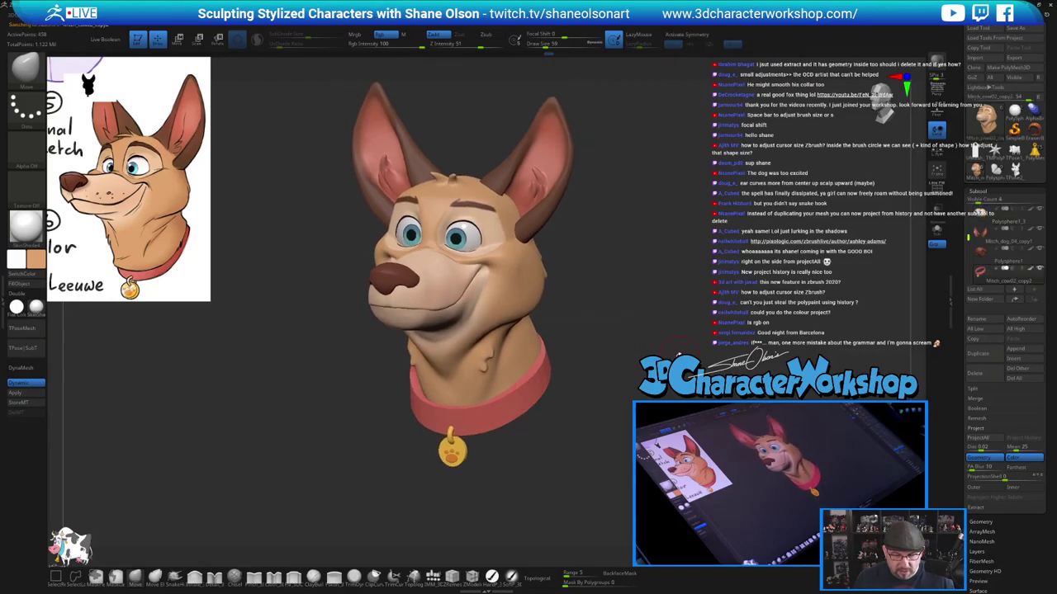
{"action": "key", "text": "shift+f"}
{"action": "left_click_drag", "start_coordinate": [619, 330], "coordinate": [619, 426], "text": "alt"}
{"action": "left_click_drag", "start_coordinate": [740, 314], "coordinate": [685, 317]}
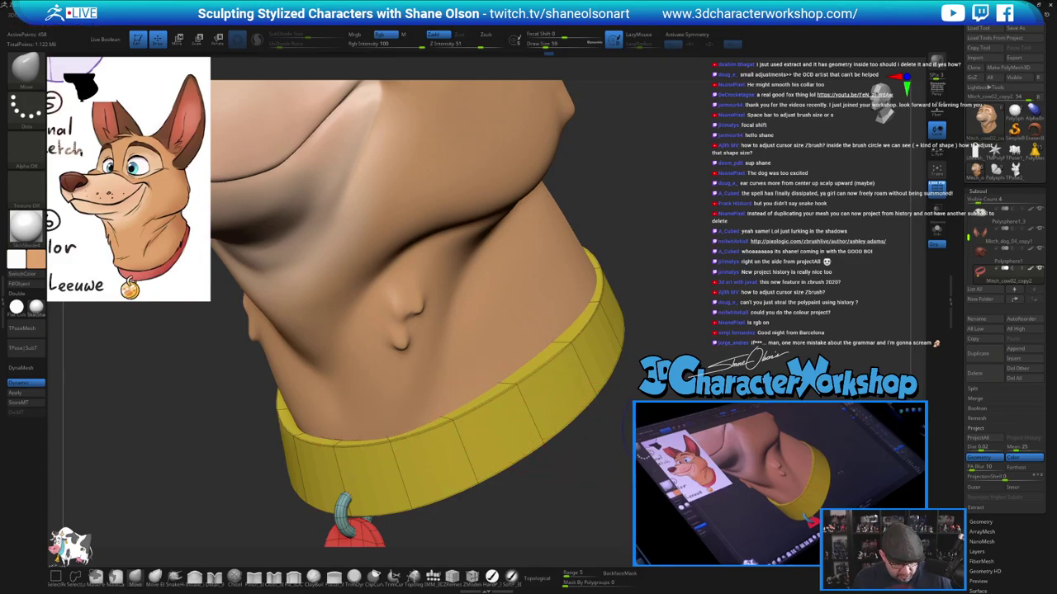
{"action": "key", "text": "shift+f"}
{"action": "key", "text": "shift+f"}
{"action": "key", "text": "shift+d"}
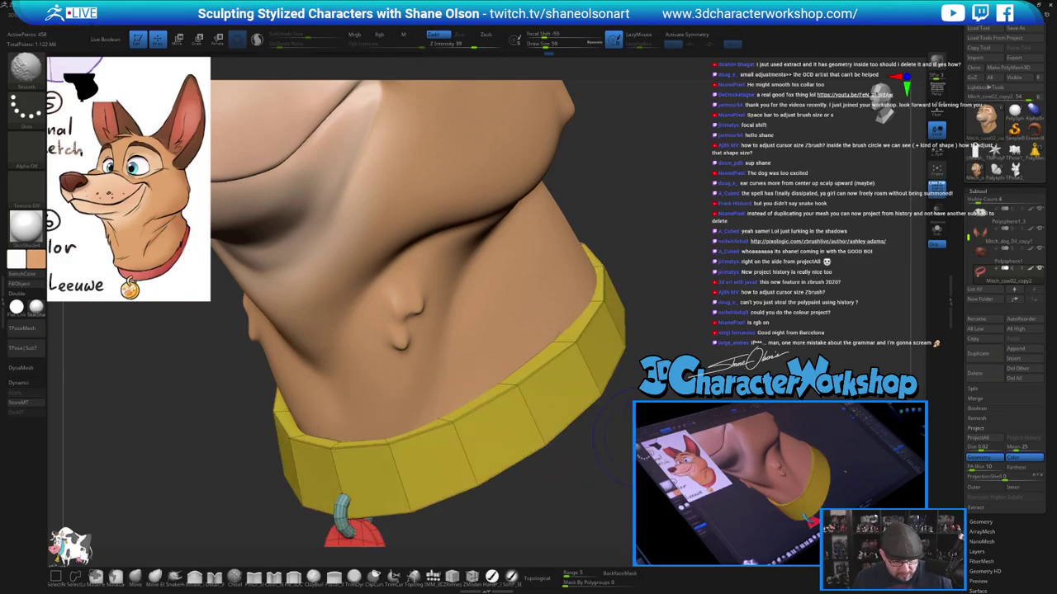
Switch to the ZModeler brush at draw size 41, set its edge action to Insert Single EdgeLoop and isolate the collar
{"action": "key", "text": "s"}
{"action": "left_click", "coordinate": [471, 578]}
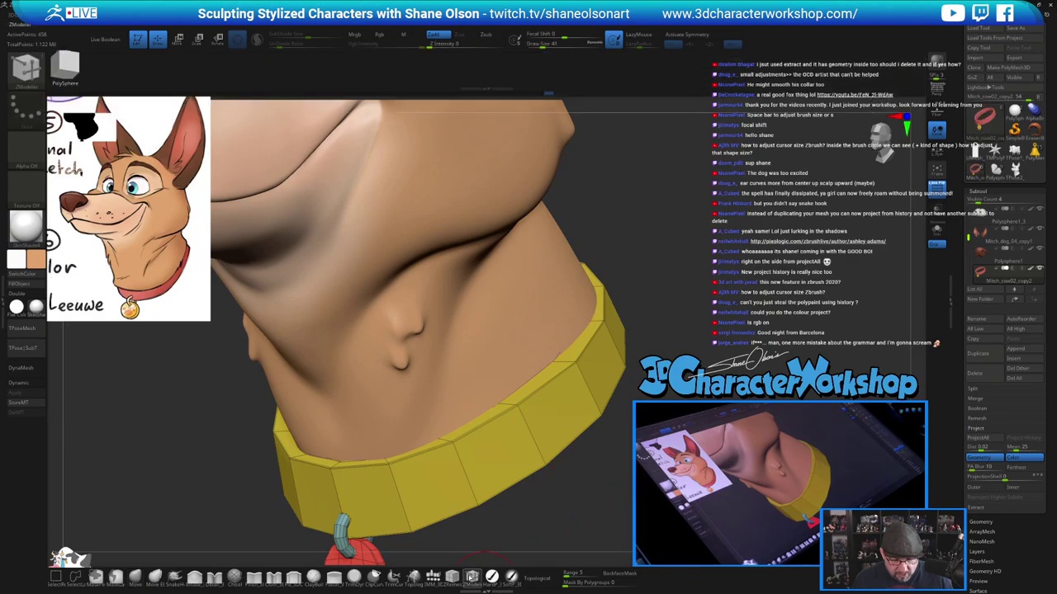
{"action": "key", "text": "space"}
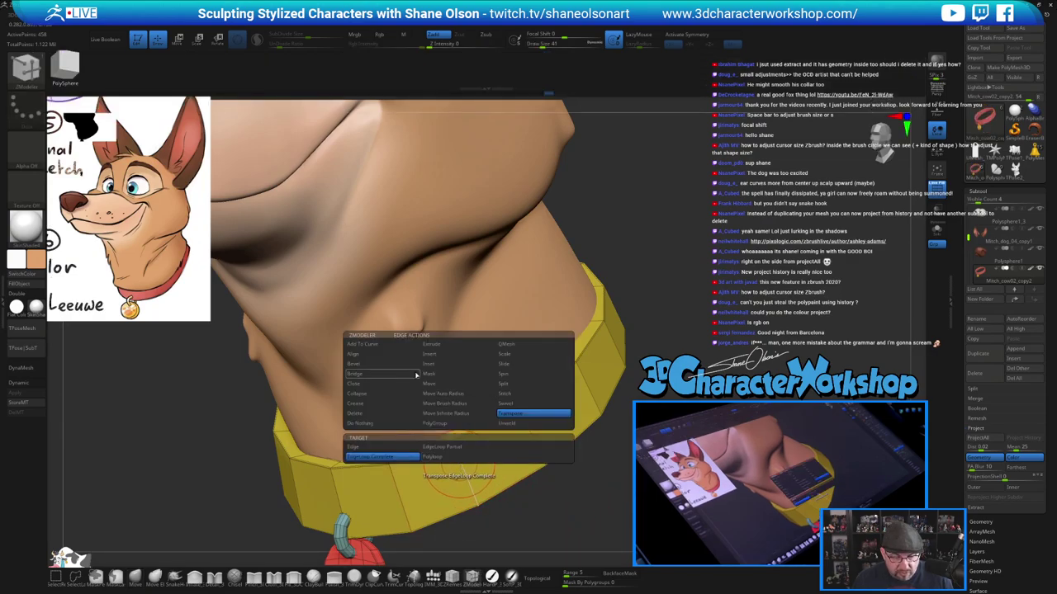
{"action": "left_click", "coordinate": [429, 356]}
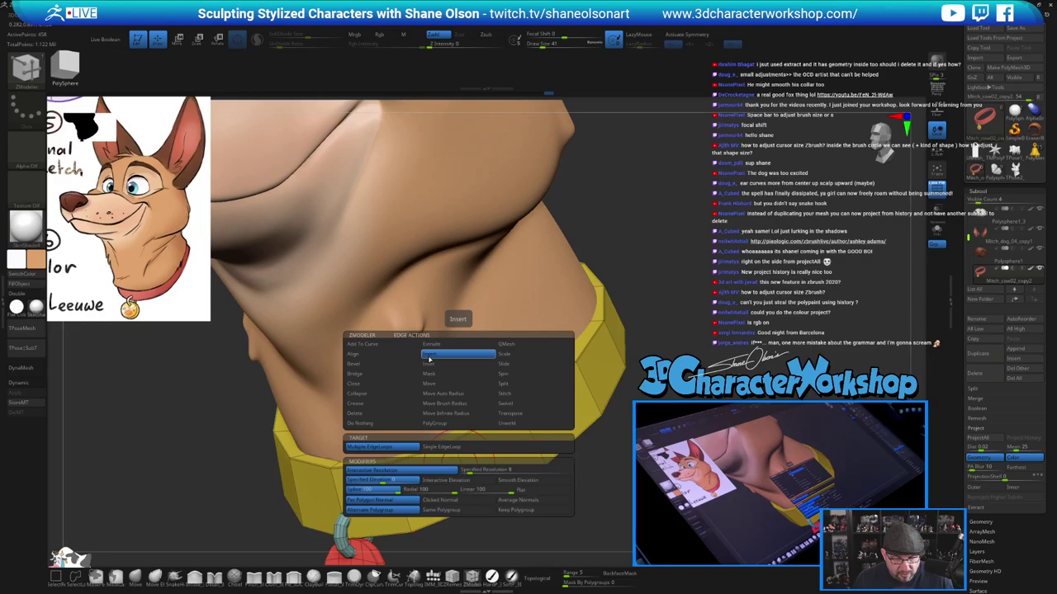
{"action": "left_click", "coordinate": [450, 446]}
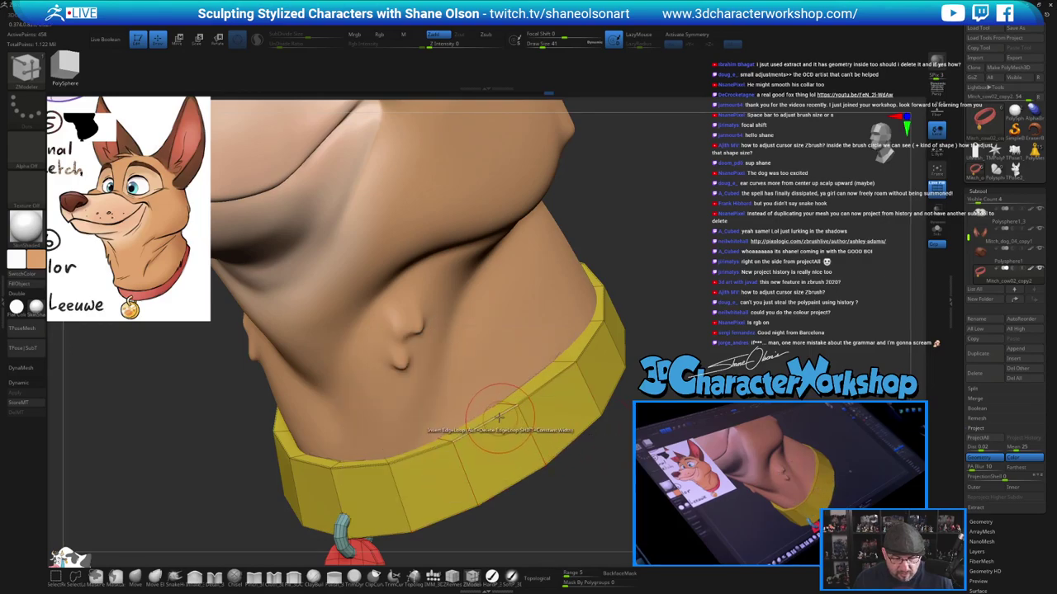
{"action": "left_click", "coordinate": [938, 229]}
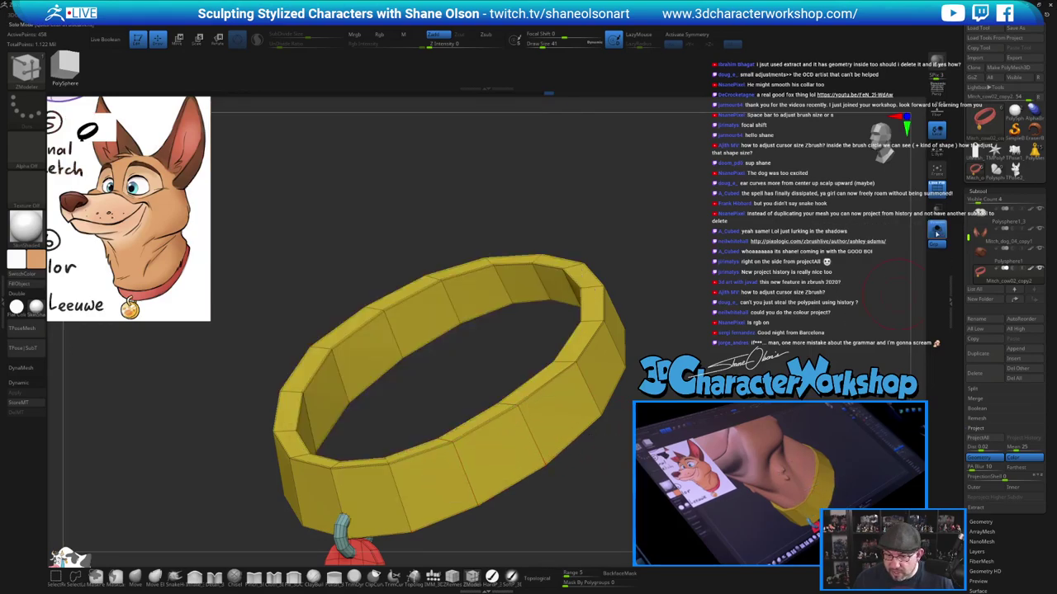
{"action": "left_click_drag", "start_coordinate": [613, 429], "coordinate": [631, 452]}
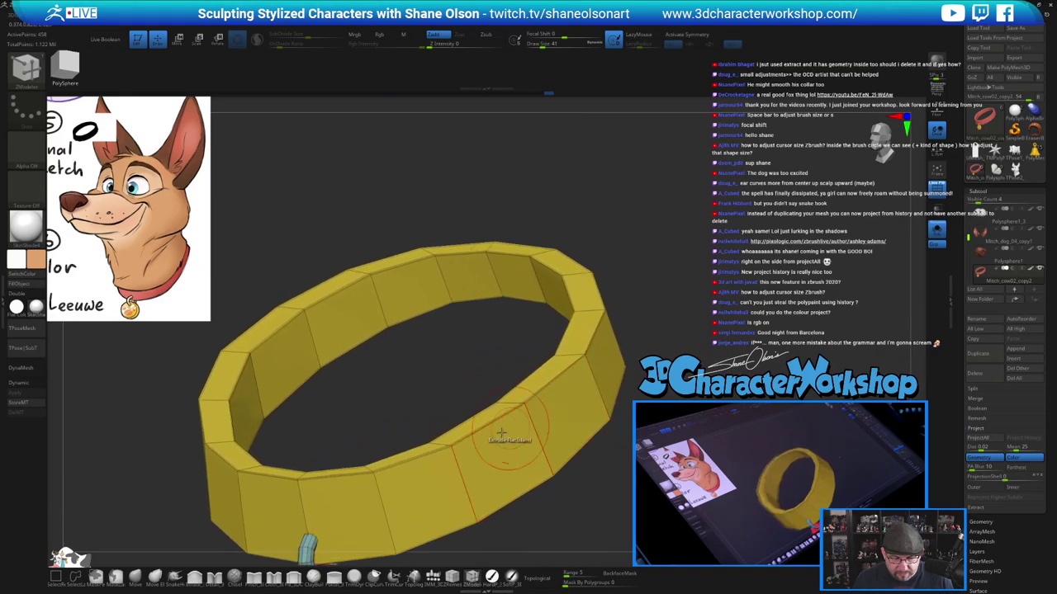
Bevel the collar's upper outer edge using the ZModeler edge action Bevel with the EdgeLoop Partial target
{"action": "key", "text": "space"}
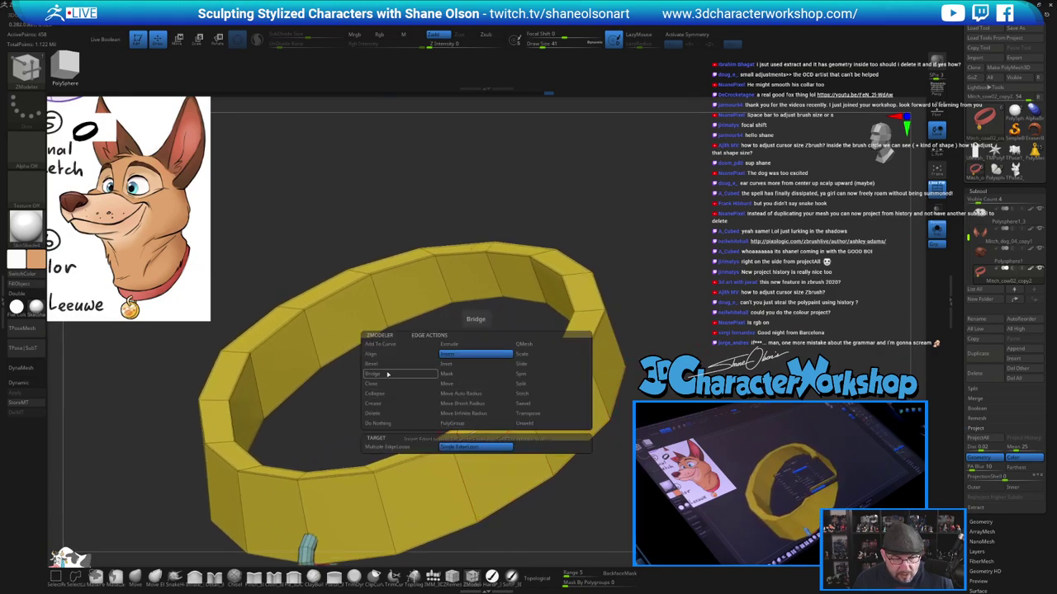
{"action": "left_click", "coordinate": [381, 364]}
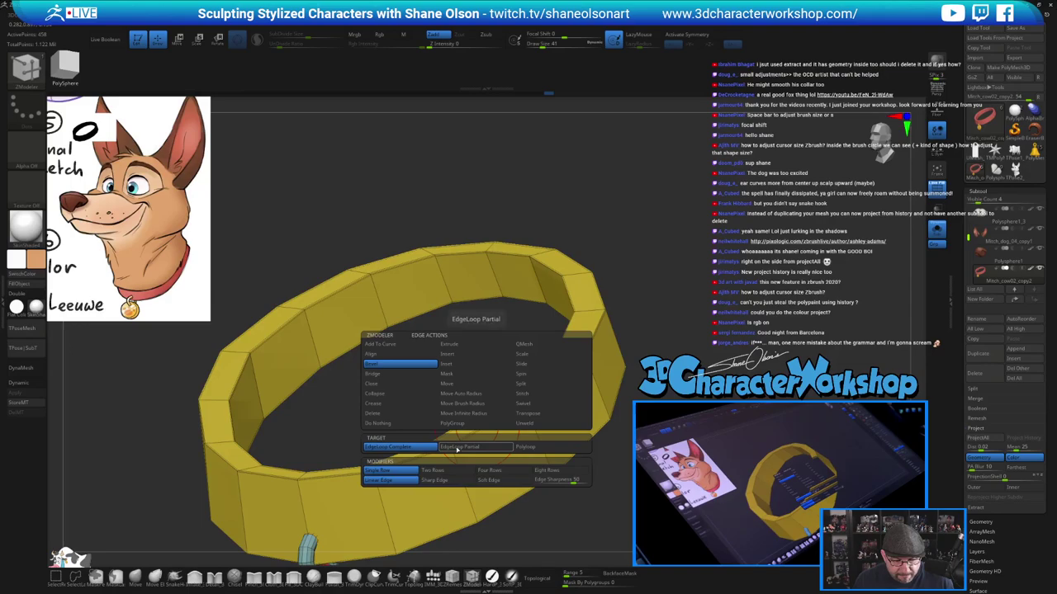
{"action": "left_click", "coordinate": [456, 449]}
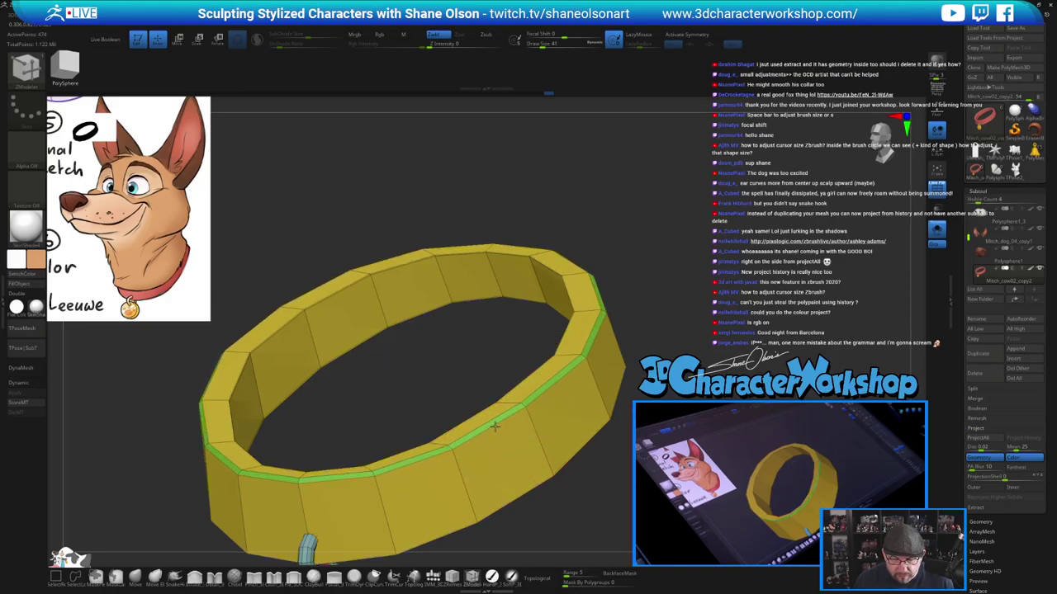
{"action": "left_click_drag", "start_coordinate": [536, 486], "coordinate": [611, 471]}
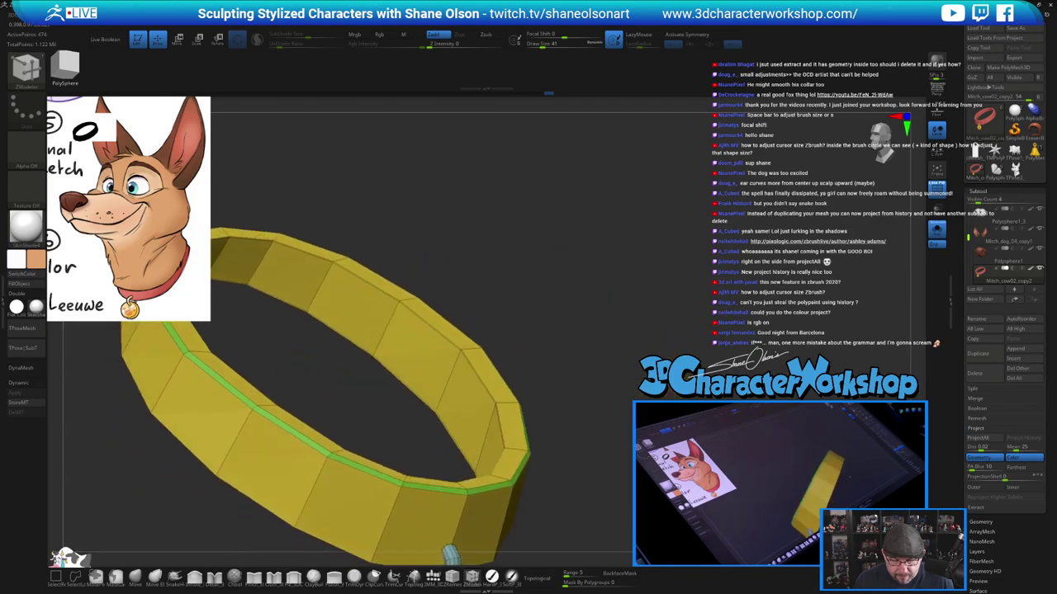
Bevel the collar's upper inner, lower outer and lower inner edge loops with the ZModeler brush
{"action": "left_click", "coordinate": [485, 379]}
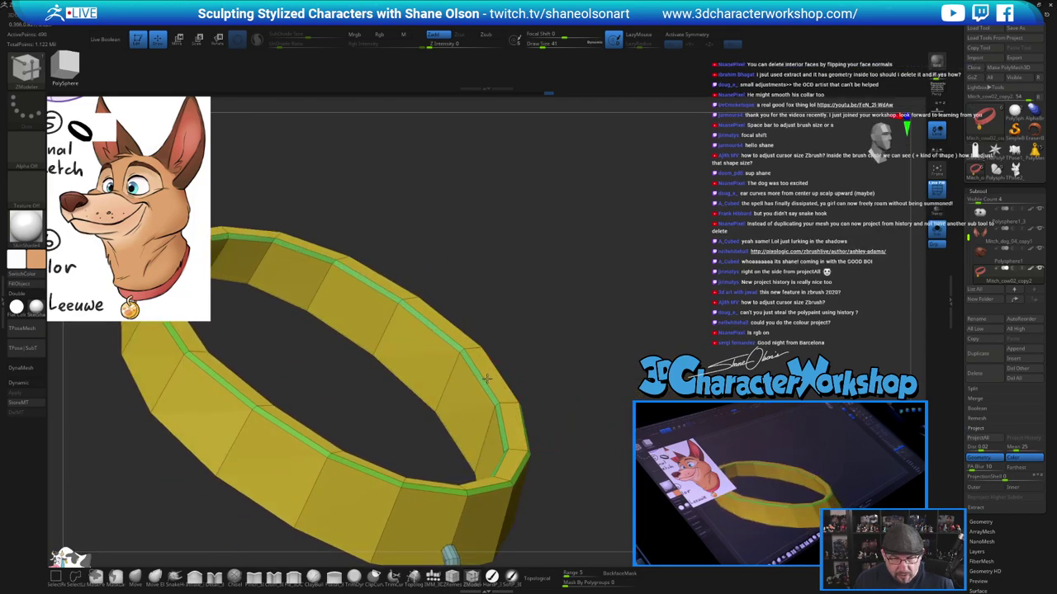
{"action": "left_click_drag", "start_coordinate": [570, 363], "coordinate": [688, 325]}
{"action": "left_click_drag", "start_coordinate": [578, 285], "coordinate": [518, 211], "text": "alt"}
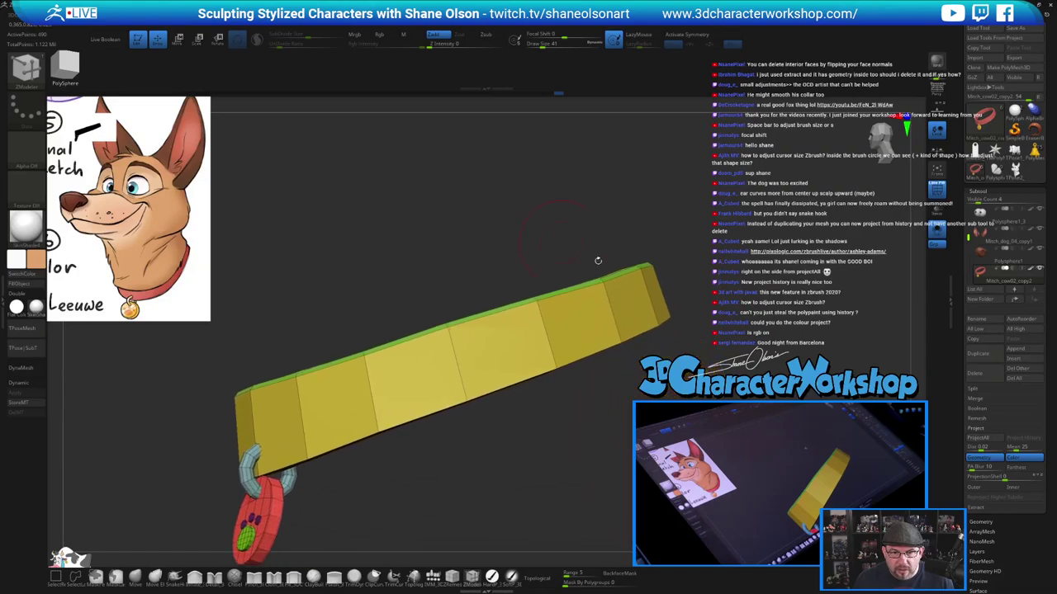
{"action": "left_click_drag", "start_coordinate": [594, 413], "coordinate": [569, 297]}
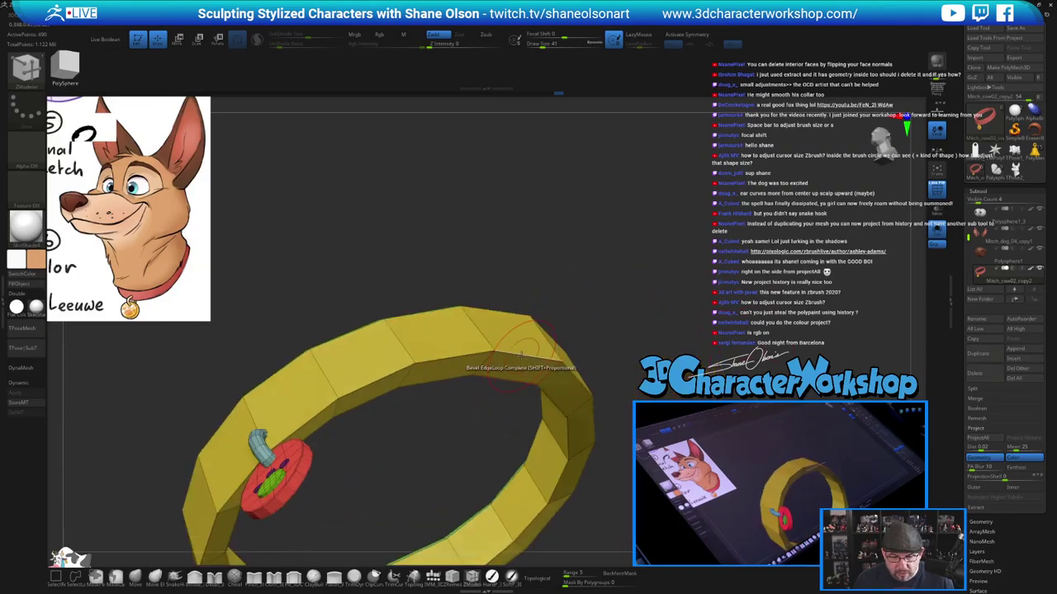
{"action": "left_click_drag", "start_coordinate": [521, 356], "coordinate": [525, 357]}
{"action": "left_click_drag", "start_coordinate": [615, 371], "coordinate": [644, 286]}
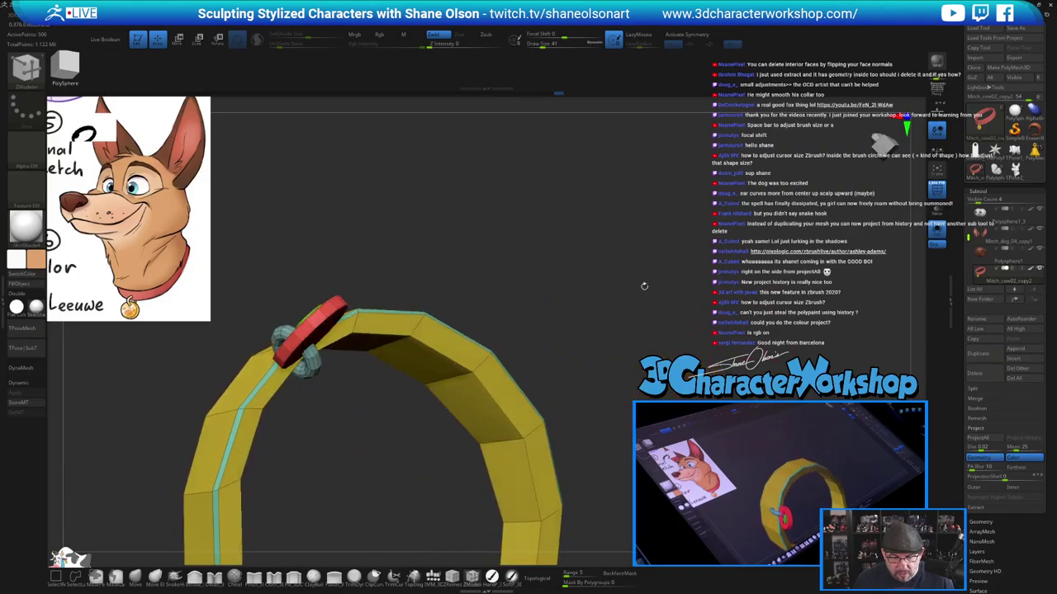
{"action": "left_click", "coordinate": [496, 392]}
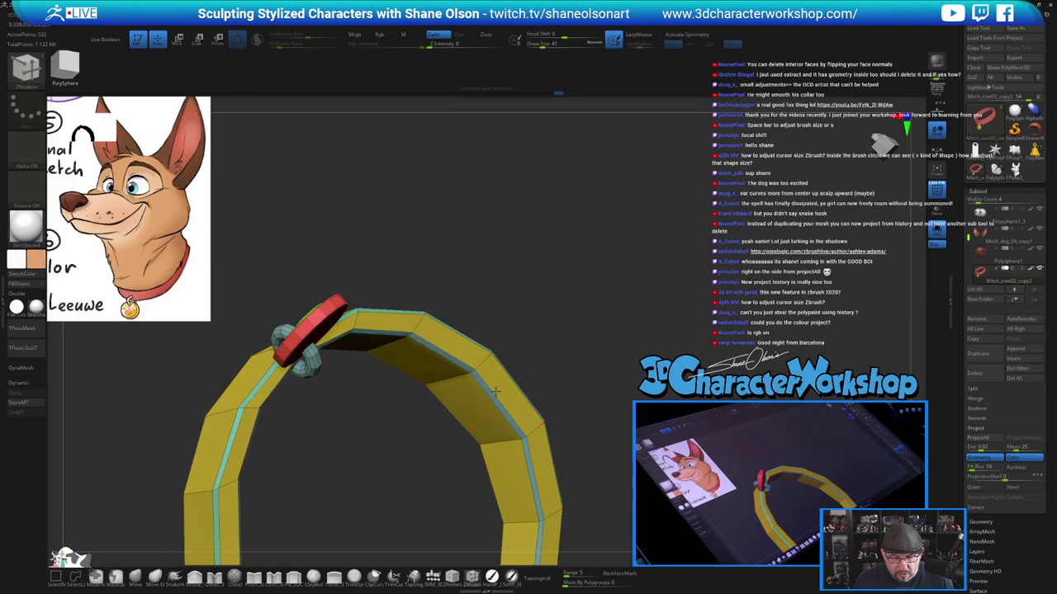
Turn the collar's dynamic subdivision smoothing back on, hide its wireframe and show the rest of the character again
{"action": "left_click_drag", "start_coordinate": [658, 277], "coordinate": [705, 359]}
{"action": "key", "text": "d"}
{"action": "key", "text": "shift+f"}
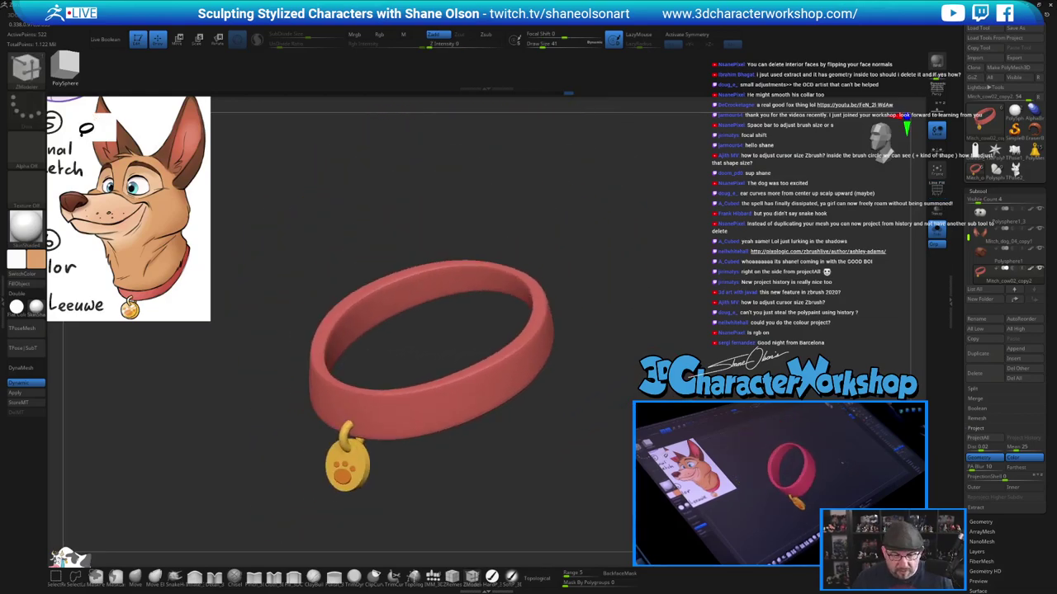
{"action": "left_click", "coordinate": [937, 234]}
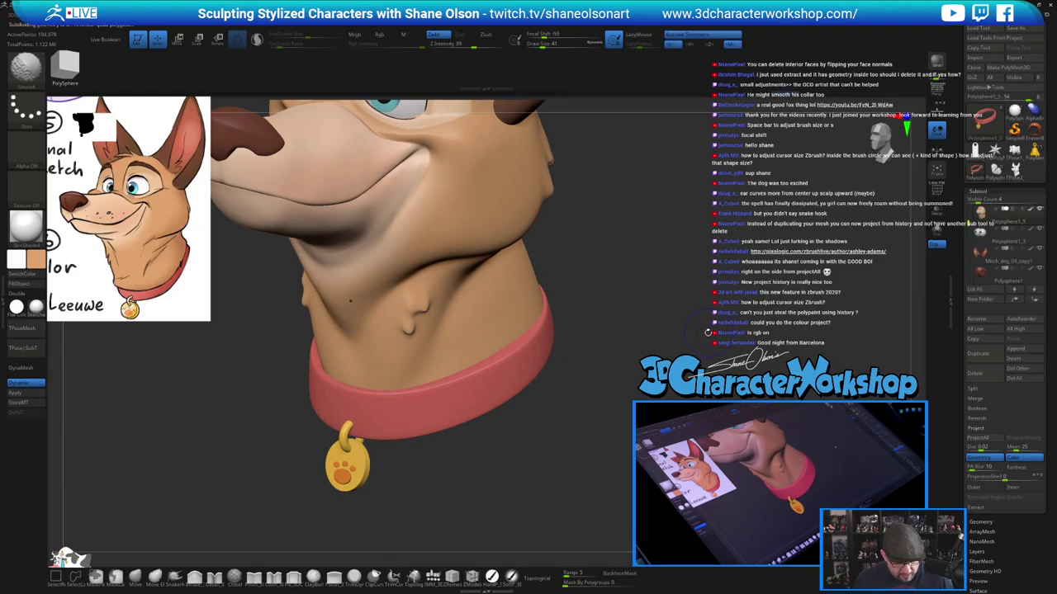
Make the head the active subtool at a lower subdivision level and prepare an inflating brush for the neck above the collar
{"action": "left_click", "coordinate": [707, 333], "text": "ctrl"}
{"action": "left_click", "coordinate": [708, 333], "text": "ctrl"}
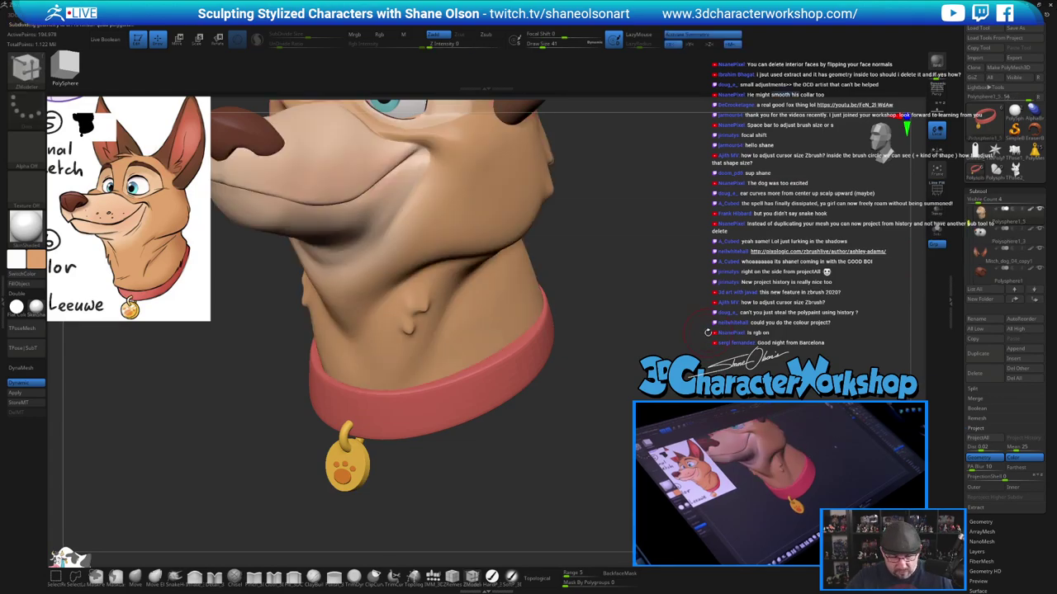
{"action": "key", "text": "shift+d"}
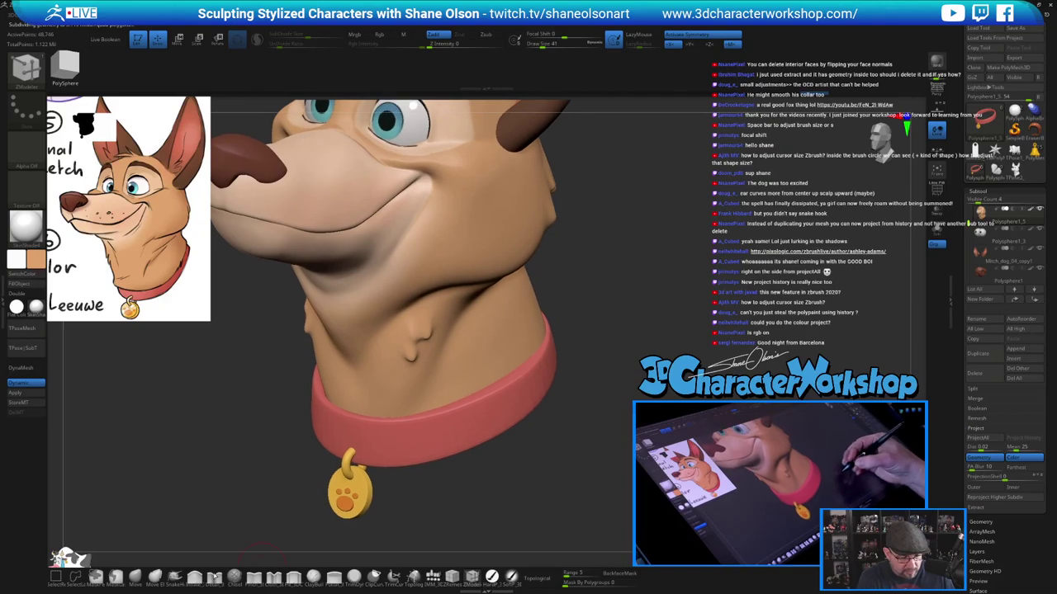
{"action": "left_click", "coordinate": [194, 578]}
{"action": "left_click_drag", "start_coordinate": [548, 446], "coordinate": [530, 432]}
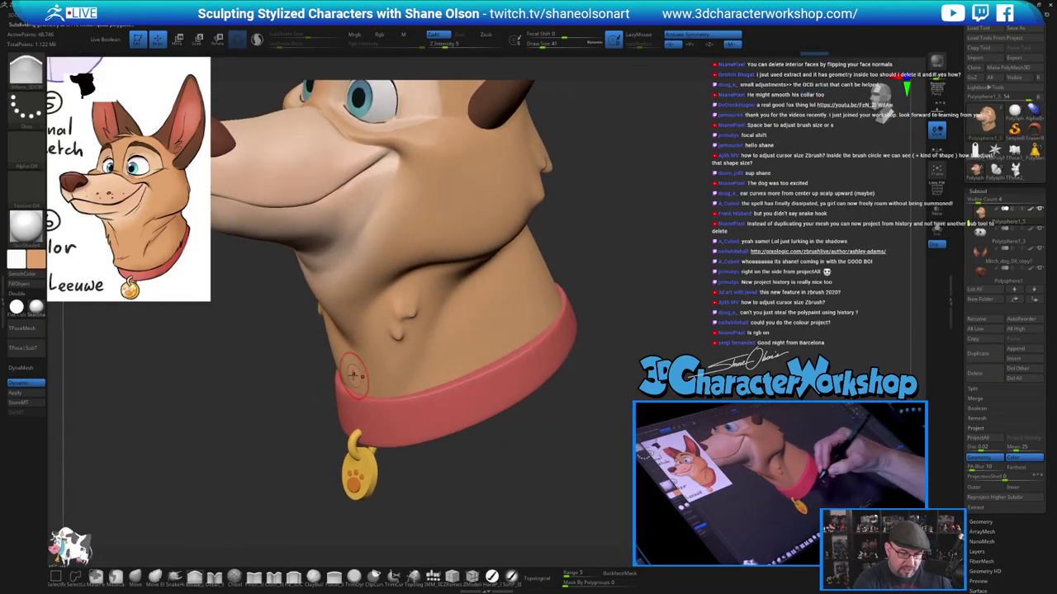
{"action": "key", "text": "s"}
{"action": "left_click_drag", "start_coordinate": [363, 377], "coordinate": [374, 377]}
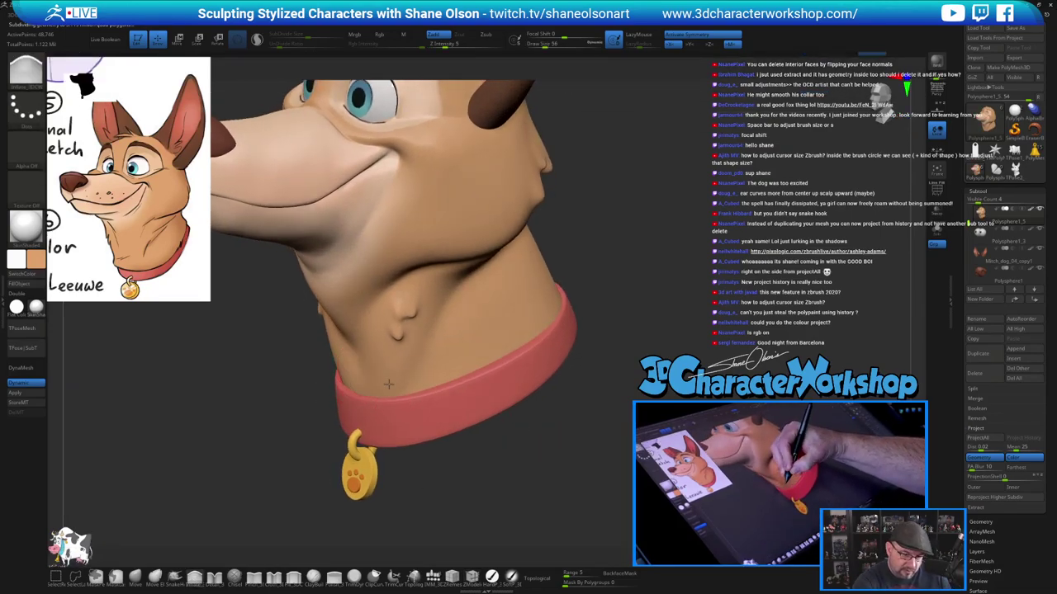
Try bulging the front of the neck above the collar at Z Intensity 19, and undo the stroke
{"action": "left_click_drag", "start_coordinate": [447, 46], "coordinate": [460, 45]}
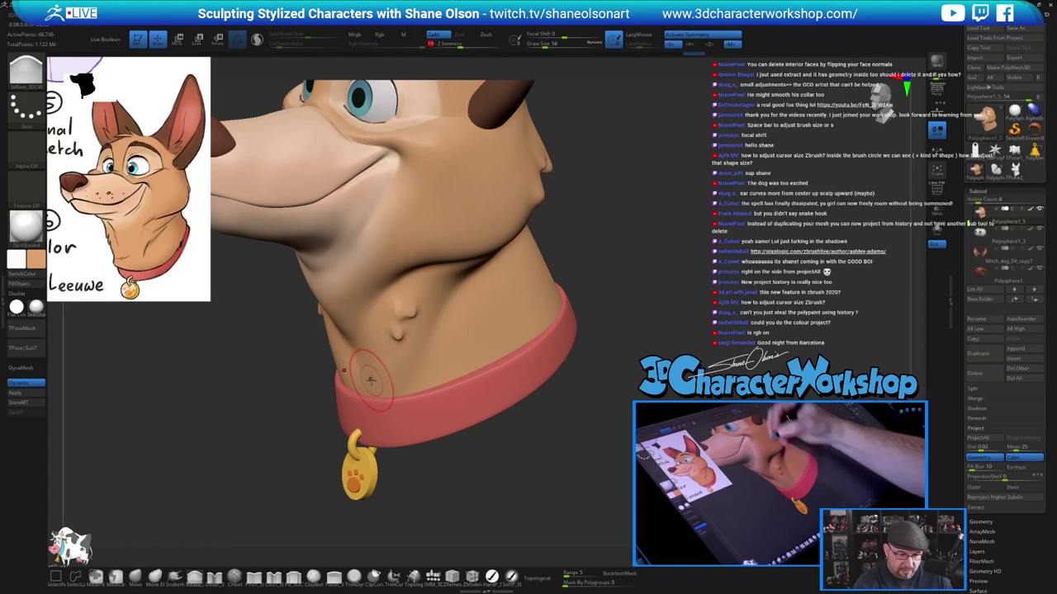
{"action": "left_click_drag", "start_coordinate": [373, 384], "coordinate": [357, 381]}
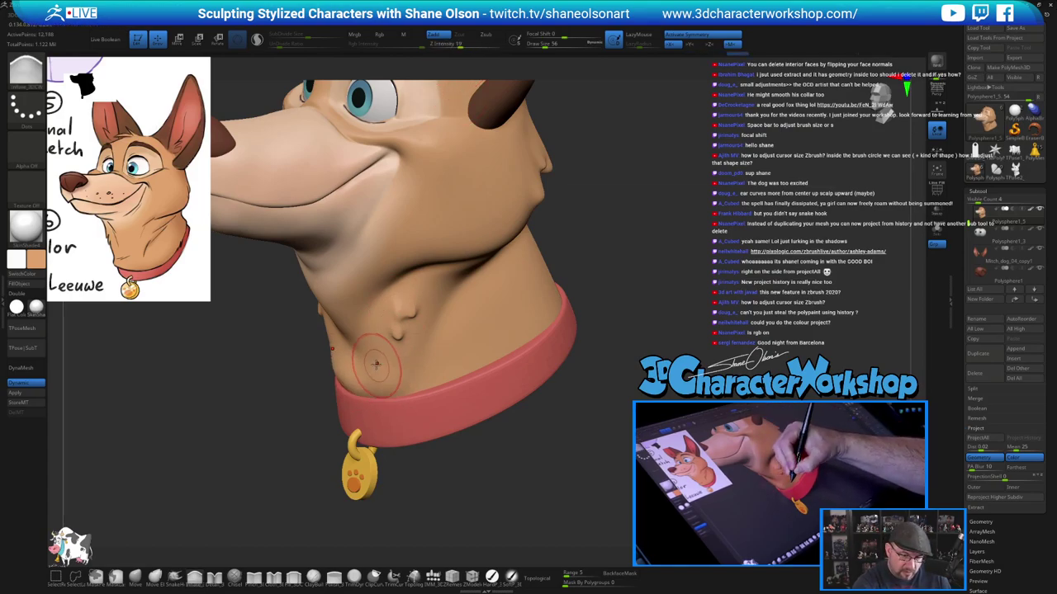
{"action": "key", "text": "ctrl+z"}
Bulge the neck outward along the collar's upper edge on the front, side and back at Z Intensity 12
{"action": "left_click_drag", "start_coordinate": [459, 45], "coordinate": [454, 46]}
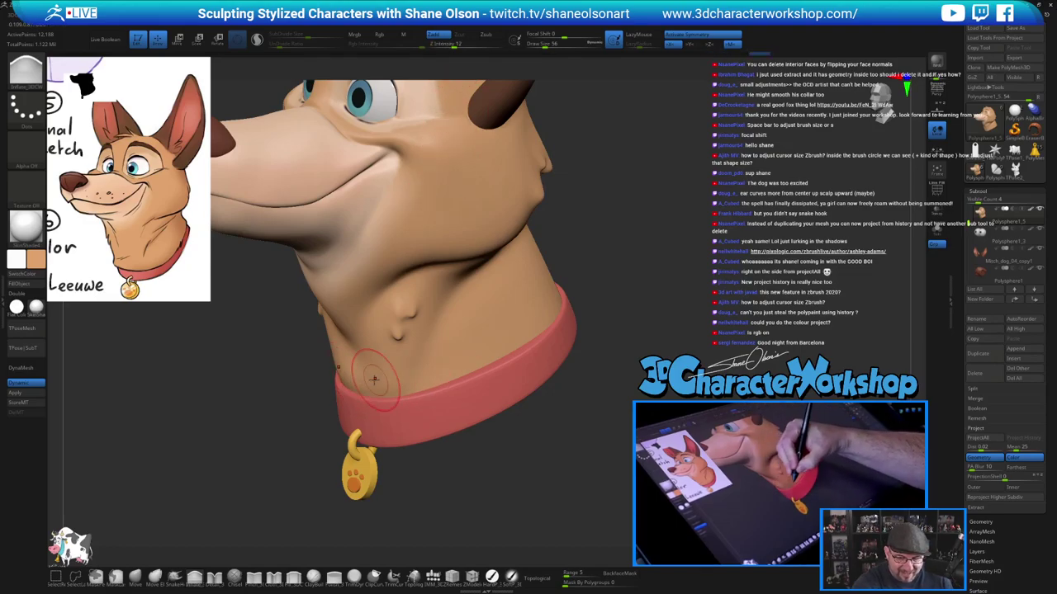
{"action": "right_click_drag", "start_coordinate": [415, 344], "coordinate": [359, 347]}
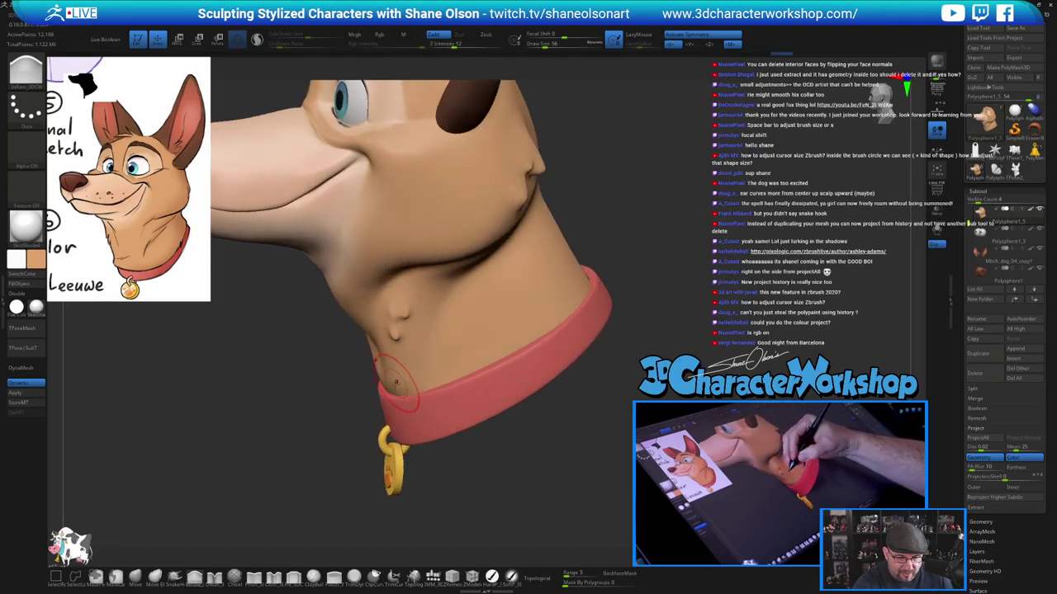
{"action": "left_click_drag", "start_coordinate": [410, 383], "coordinate": [450, 368]}
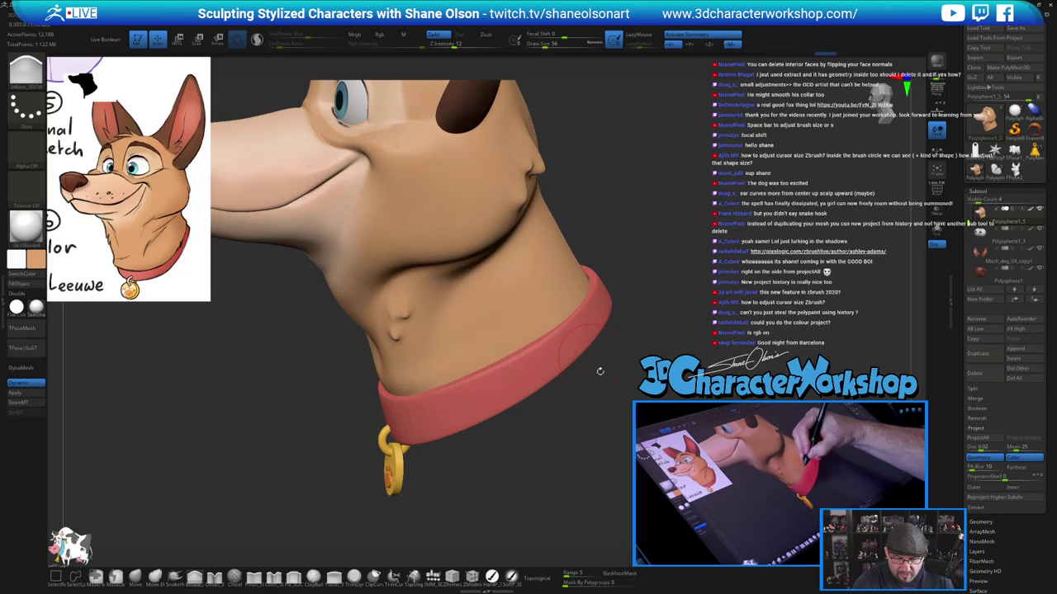
{"action": "mouse_move", "coordinate": [601, 371]}
{"action": "left_mouse_down"}
{"action": "mouse_move", "coordinate": [658, 373]}
{"action": "mouse_move", "coordinate": [628, 372]}
{"action": "left_mouse_up"}
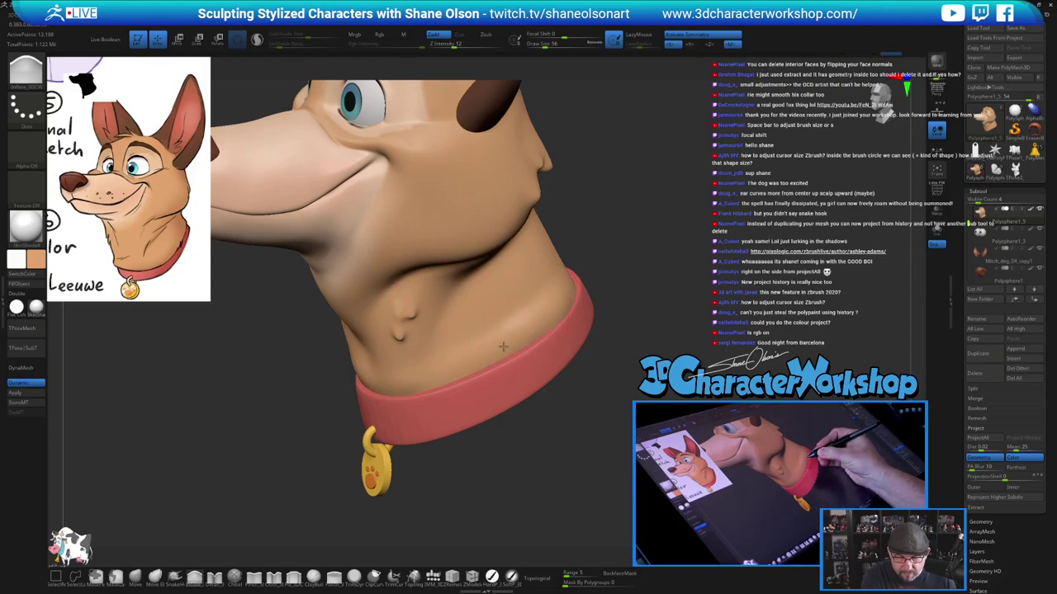
{"action": "left_click_drag", "start_coordinate": [638, 421], "coordinate": [561, 418]}
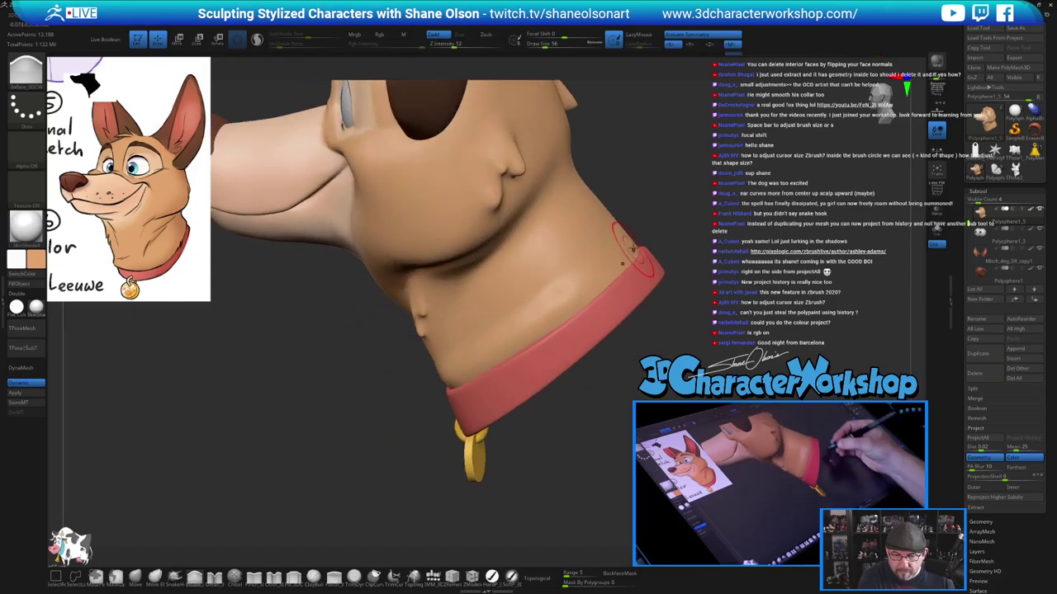
{"action": "left_click_drag", "start_coordinate": [626, 248], "coordinate": [572, 299]}
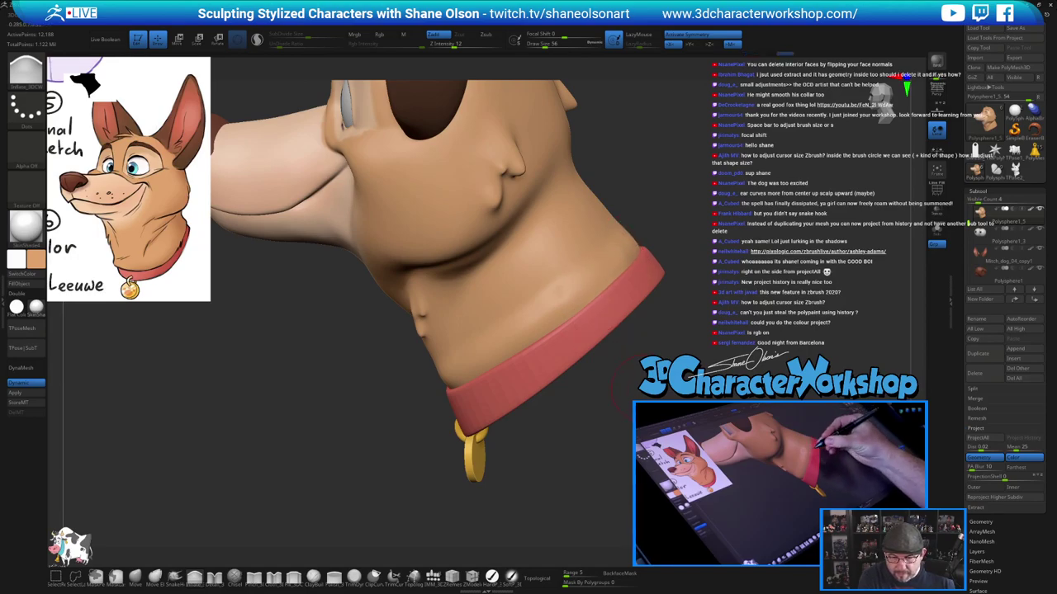
Build up the skin fold over the collar further around the back and side of the neck
{"action": "left_click_drag", "start_coordinate": [637, 394], "coordinate": [690, 397]}
{"action": "left_click_drag", "start_coordinate": [641, 250], "coordinate": [629, 265]}
{"action": "left_click_drag", "start_coordinate": [647, 421], "coordinate": [618, 375]}
{"action": "left_click_drag", "start_coordinate": [571, 328], "coordinate": [567, 333]}
{"action": "left_click_drag", "start_coordinate": [581, 409], "coordinate": [561, 415]}
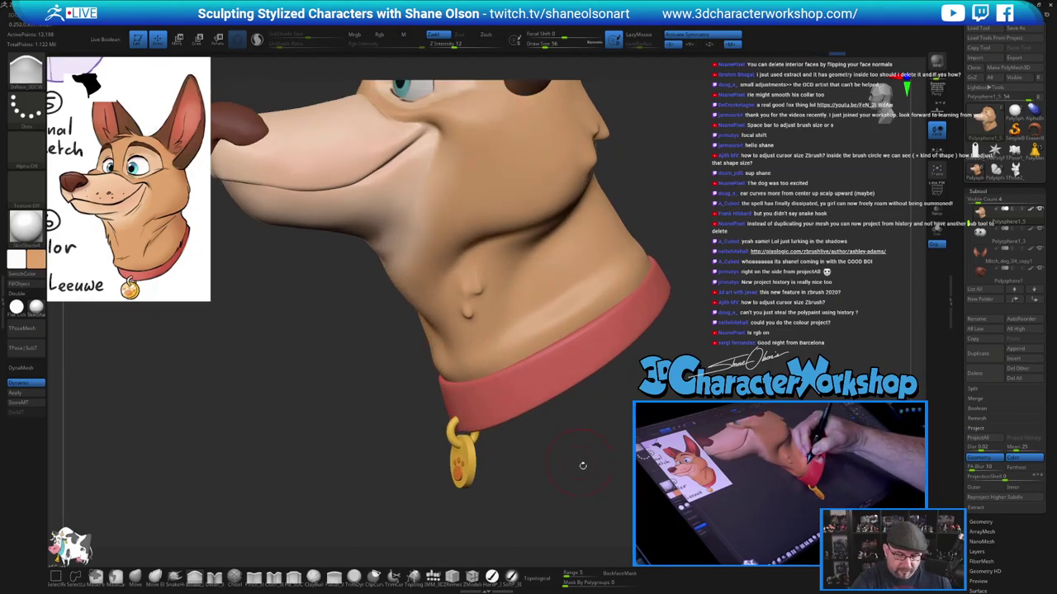
Inflate the front of the neck above the collar and smooth the bulge toward the side
{"action": "left_click_drag", "start_coordinate": [583, 465], "coordinate": [619, 475]}
{"action": "left_click_drag", "start_coordinate": [427, 370], "coordinate": [506, 363]}
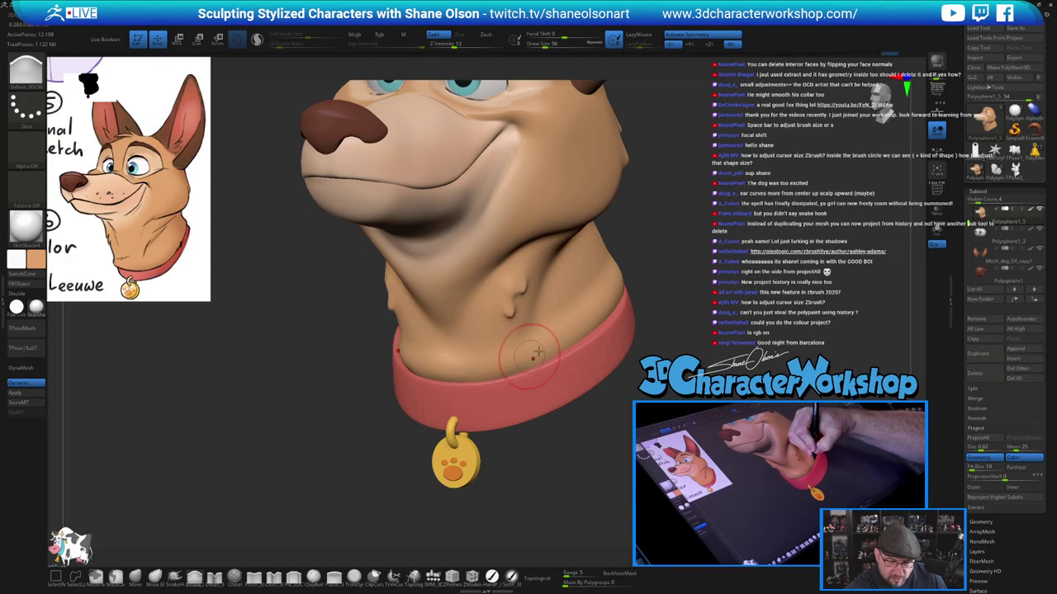
{"action": "left_click_drag", "start_coordinate": [627, 432], "coordinate": [604, 442]}
{"action": "left_click_drag", "start_coordinate": [459, 358], "coordinate": [529, 347], "text": "shift"}
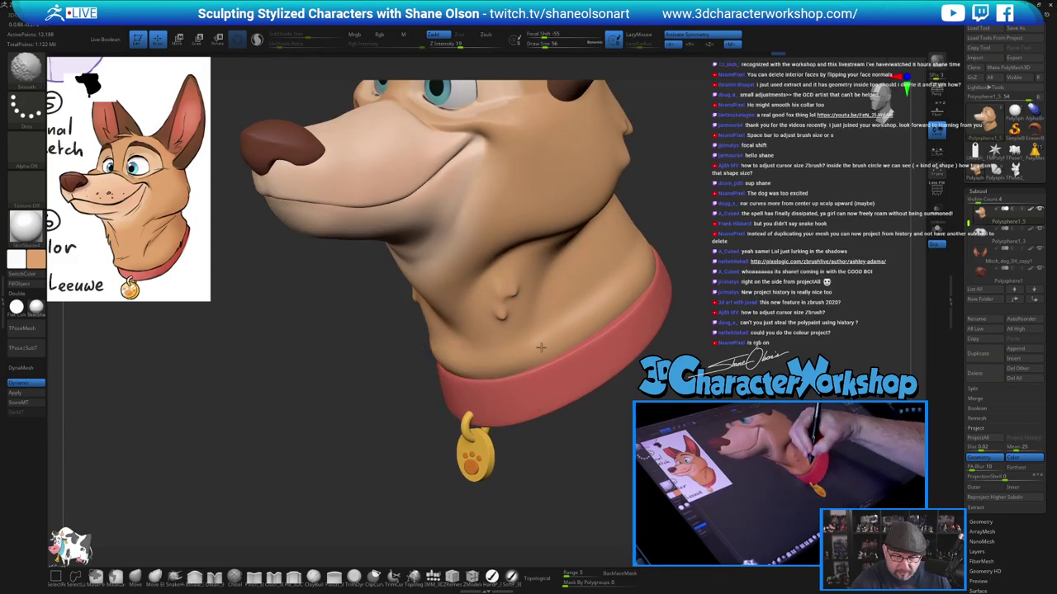
{"action": "left_click_drag", "start_coordinate": [615, 422], "coordinate": [558, 430], "text": "alt"}
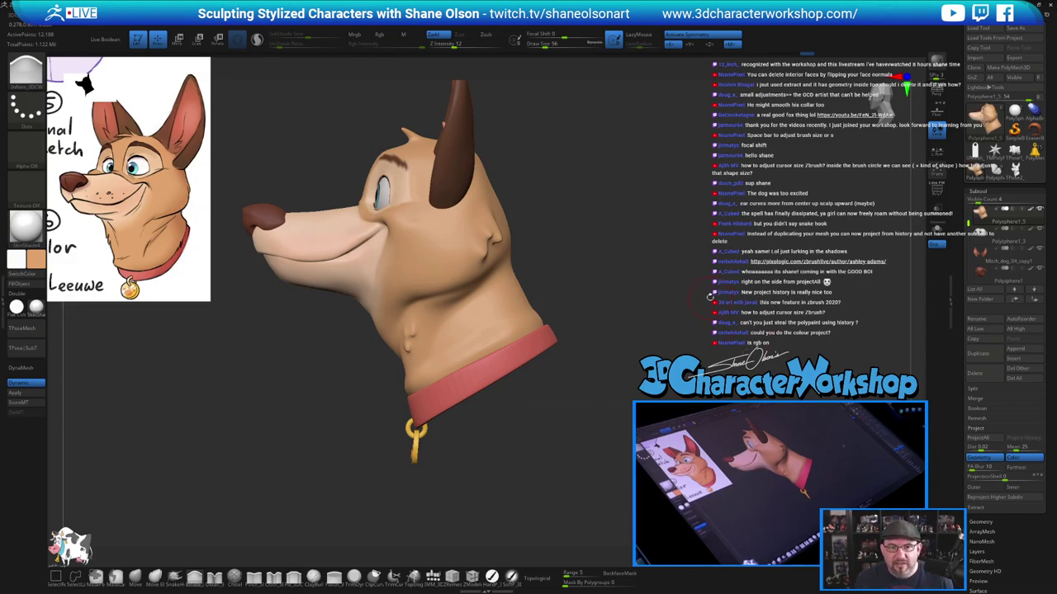
Set the brush draw size to 68 and soften the side of the neck above the collar
{"action": "mouse_move", "coordinate": [560, 324]}
{"action": "left_mouse_down"}
{"action": "mouse_move", "coordinate": [592, 325]}
{"action": "mouse_move", "coordinate": [577, 326]}
{"action": "mouse_move", "coordinate": [613, 300]}
{"action": "left_mouse_up"}
{"action": "key", "text": "s"}
{"action": "key", "text": "s"}
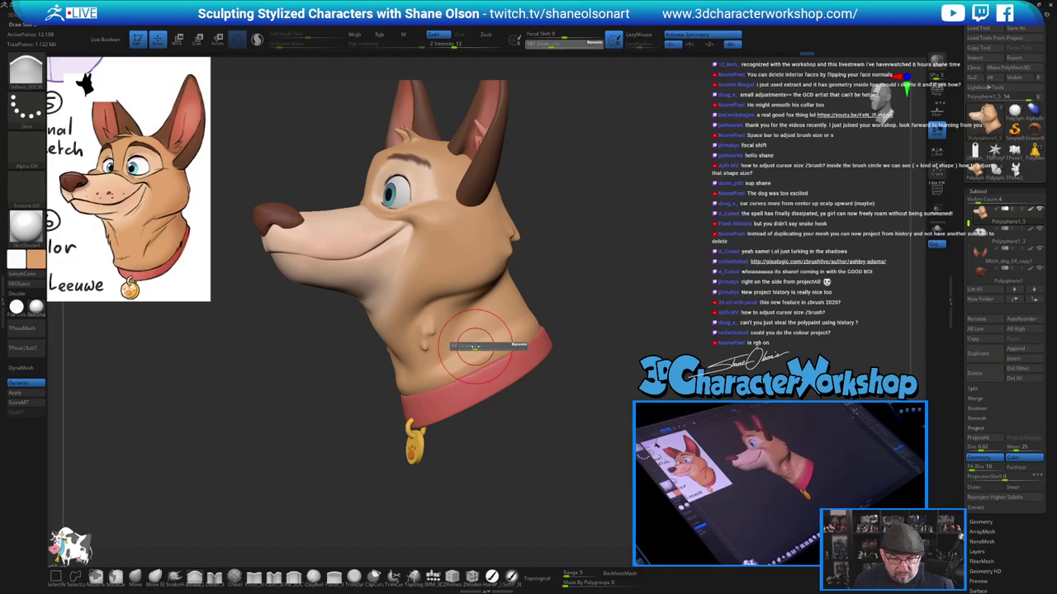
{"action": "left_click_drag", "start_coordinate": [474, 346], "coordinate": [470, 348]}
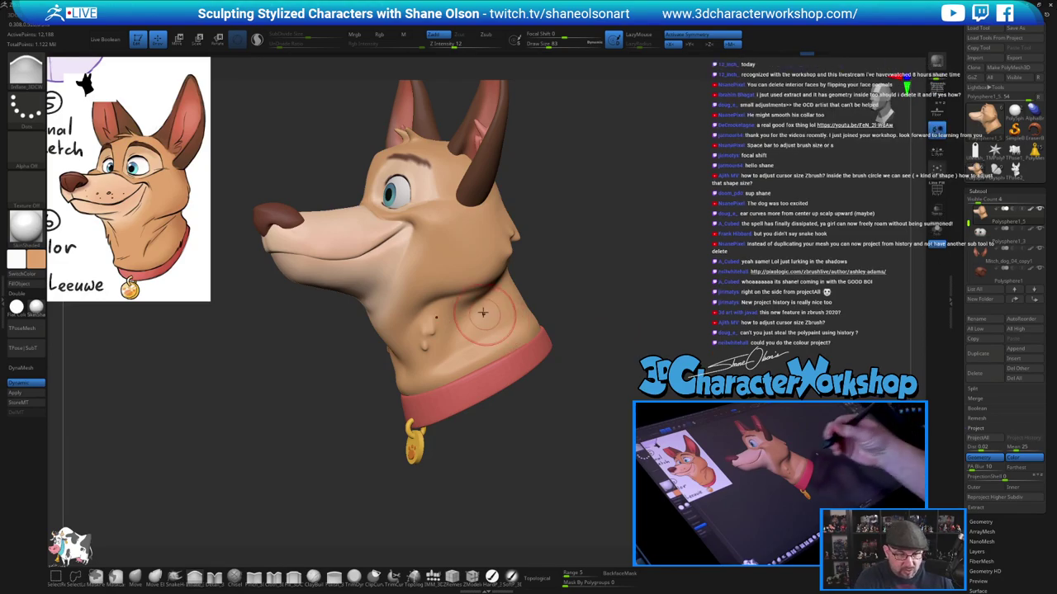
{"action": "key", "text": "s"}
{"action": "mouse_move", "coordinate": [469, 345]}
{"action": "left_mouse_down"}
{"action": "mouse_move", "coordinate": [499, 330]}
{"action": "mouse_move", "coordinate": [470, 337]}
{"action": "left_mouse_up"}
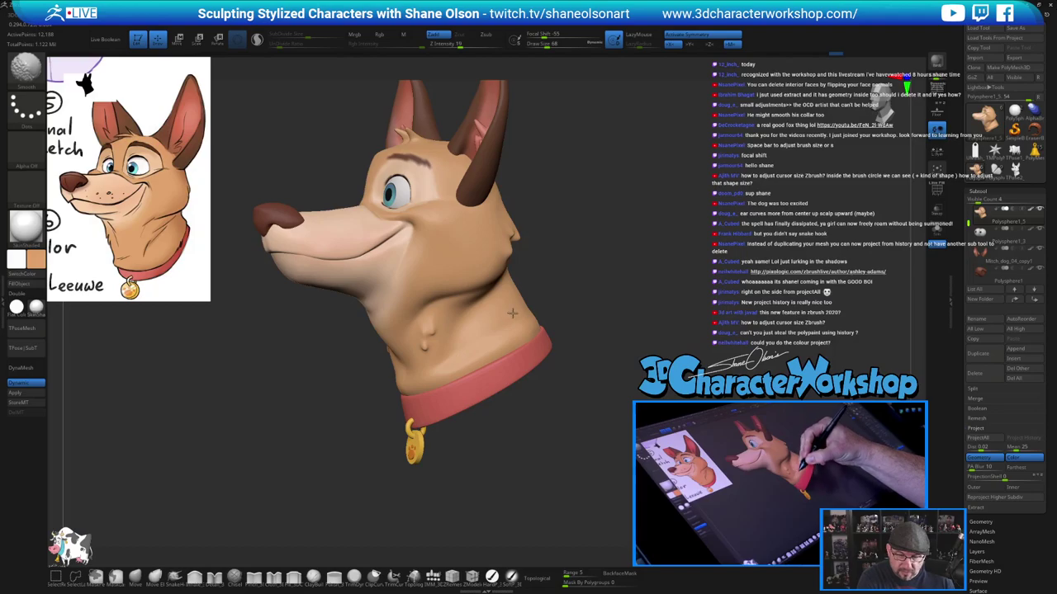
Refine and smooth the neck bulge from front and side views, and return the head to its highest subdivision level
{"action": "left_click_drag", "start_coordinate": [609, 320], "coordinate": [542, 329]}
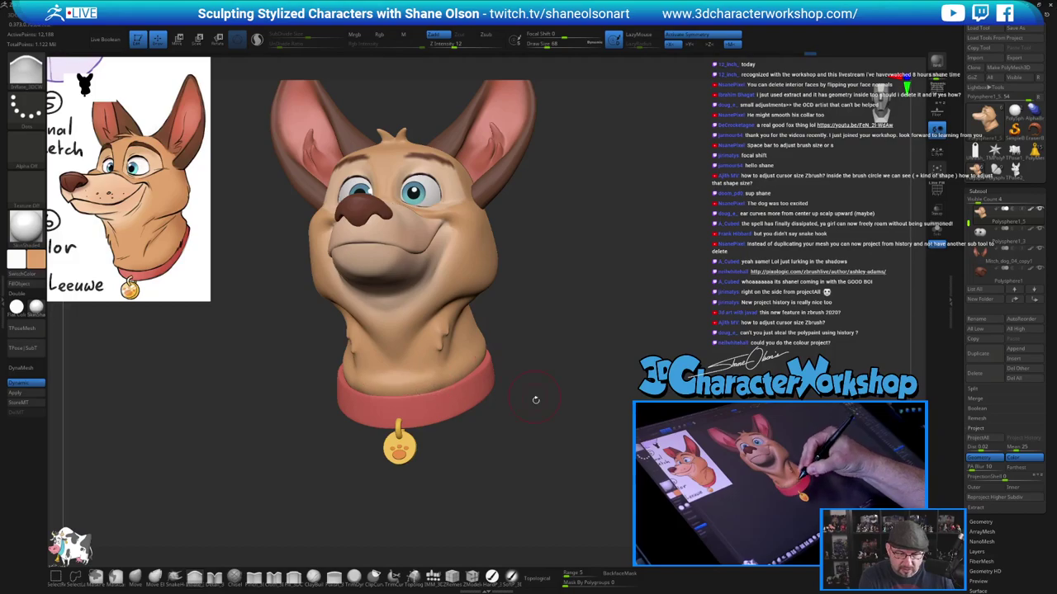
{"action": "left_click_drag", "start_coordinate": [535, 400], "coordinate": [514, 408]}
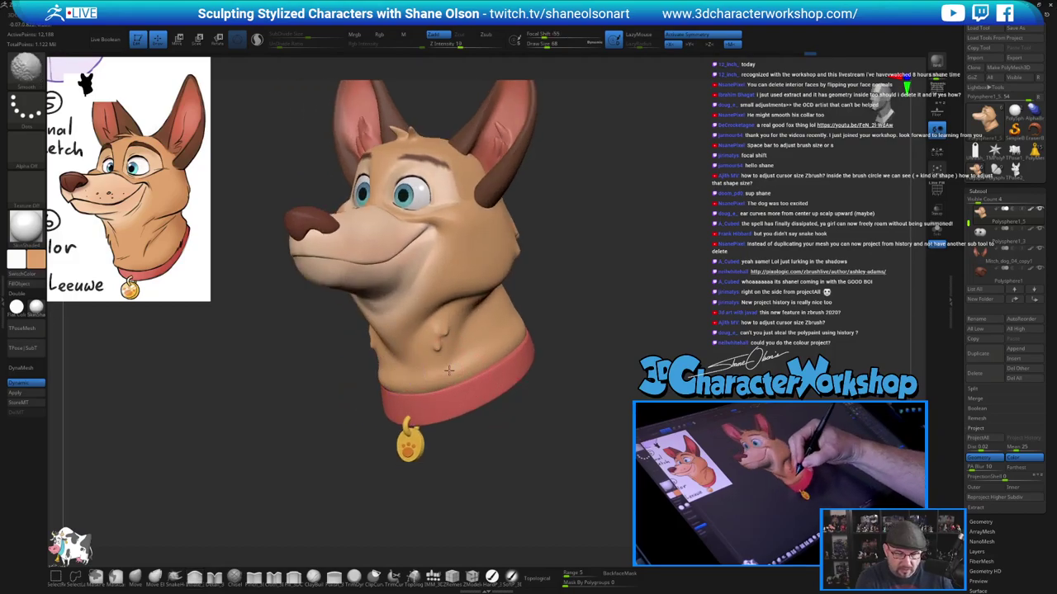
{"action": "mouse_move", "coordinate": [591, 417]}
{"action": "left_mouse_down"}
{"action": "mouse_move", "coordinate": [557, 352]}
{"action": "mouse_move", "coordinate": [564, 445]}
{"action": "mouse_move", "coordinate": [563, 436]}
{"action": "left_mouse_up"}
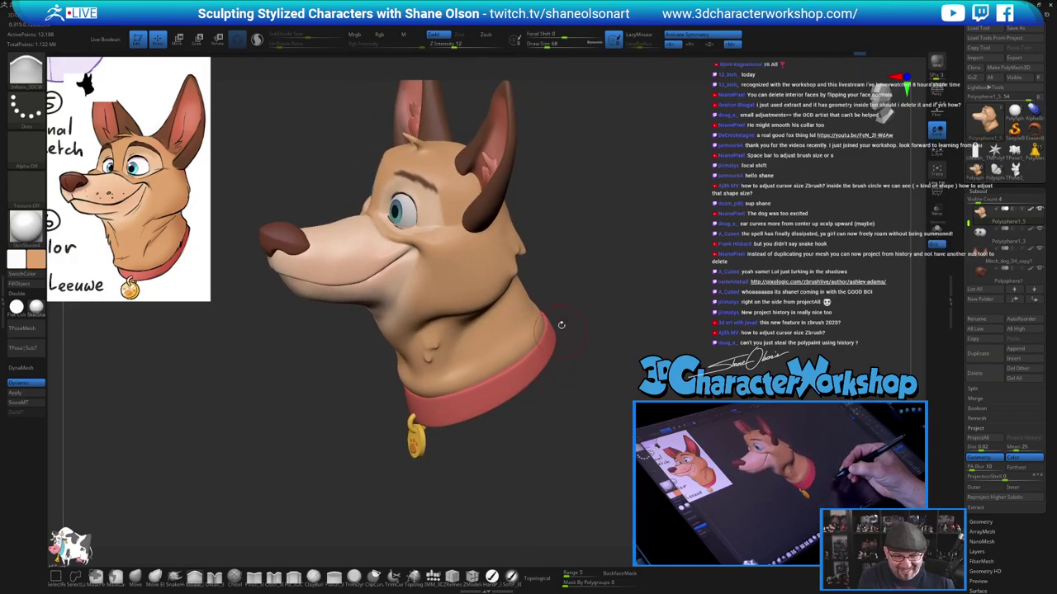
{"action": "mouse_move", "coordinate": [581, 319]}
{"action": "left_mouse_down"}
{"action": "mouse_move", "coordinate": [529, 306]}
{"action": "mouse_move", "coordinate": [553, 340]}
{"action": "left_mouse_up"}
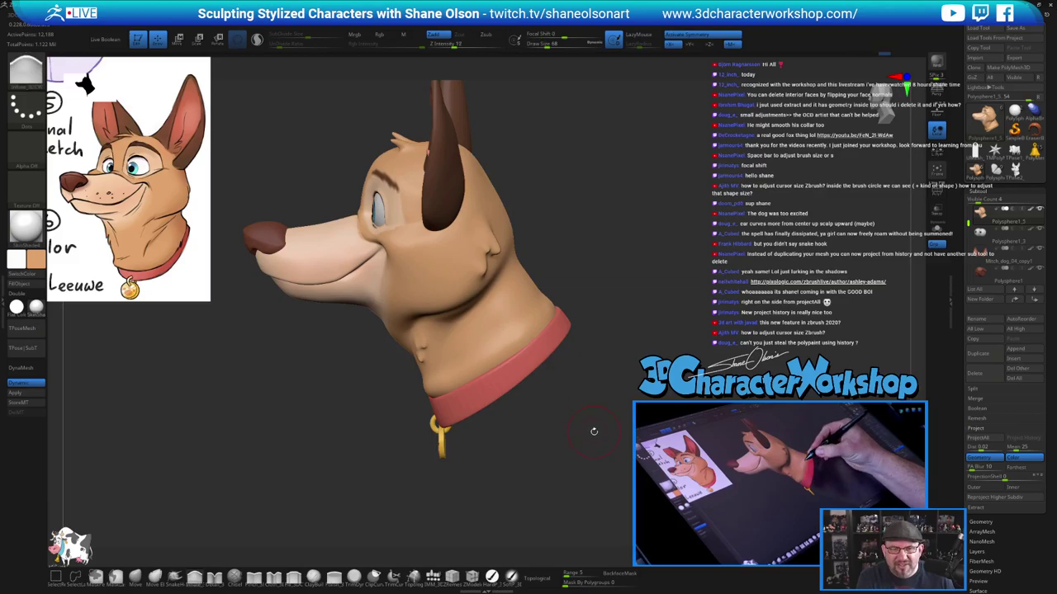
{"action": "mouse_move", "coordinate": [592, 431]}
{"action": "left_mouse_down", "text": "alt"}
{"action": "mouse_move", "coordinate": [585, 410]}
{"action": "mouse_move", "coordinate": [605, 446]}
{"action": "left_mouse_up", "text": "alt"}
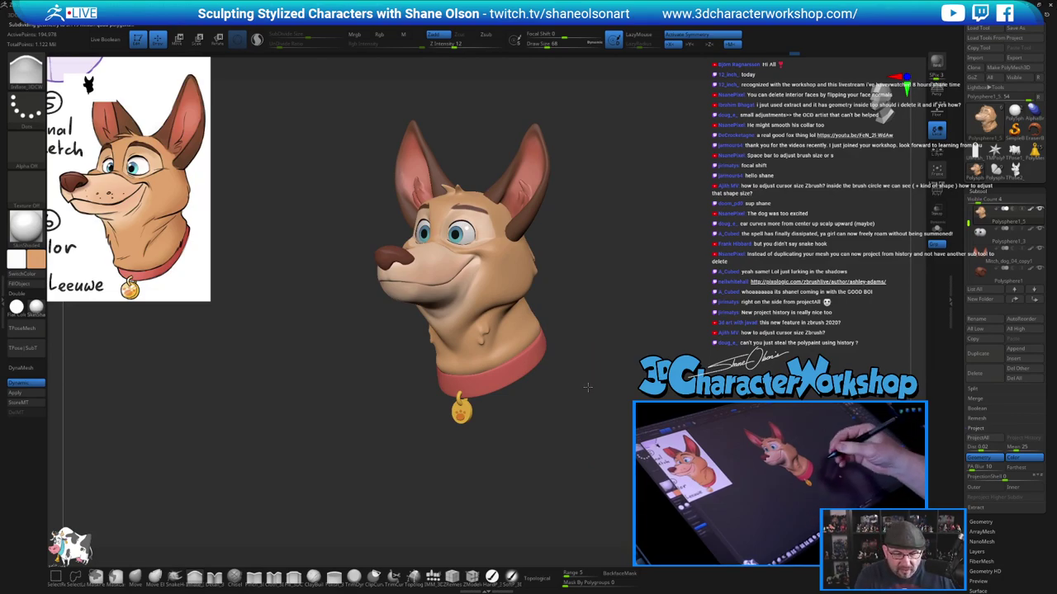
Set the brush draw size to 54, touch up the throat below the jaw and check the whole head from the front
{"action": "mouse_move", "coordinate": [588, 387]}
{"action": "left_mouse_down"}
{"action": "mouse_move", "coordinate": [574, 382]}
{"action": "mouse_move", "coordinate": [589, 371]}
{"action": "left_mouse_up"}
{"action": "left_click_drag", "start_coordinate": [594, 322], "coordinate": [588, 347], "text": "alt"}
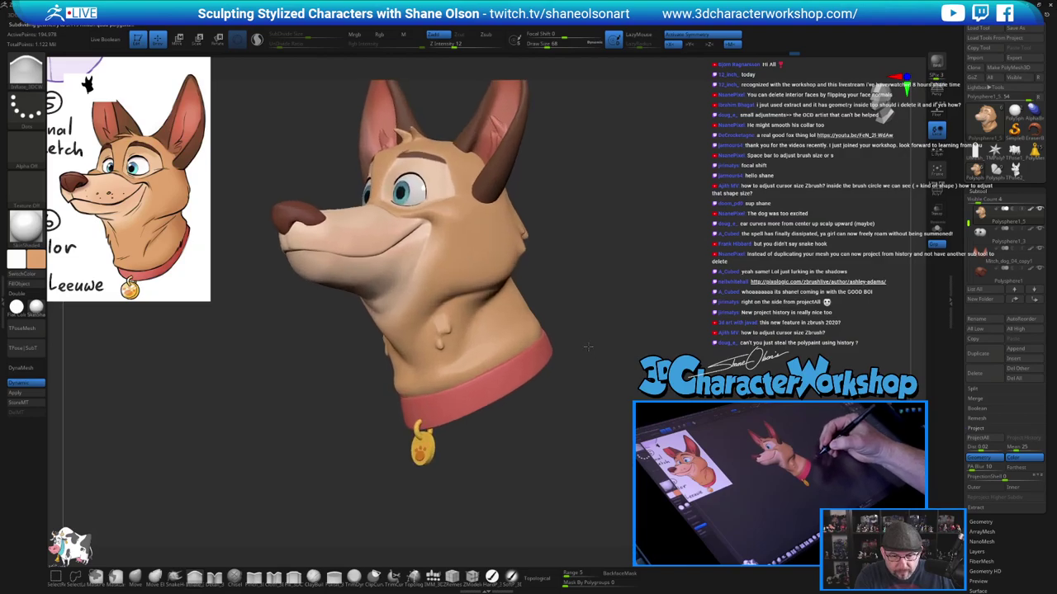
{"action": "key", "text": "s"}
{"action": "left_click_drag", "start_coordinate": [576, 298], "coordinate": [572, 298]}
{"action": "left_click_drag", "start_coordinate": [386, 304], "coordinate": [386, 302]}
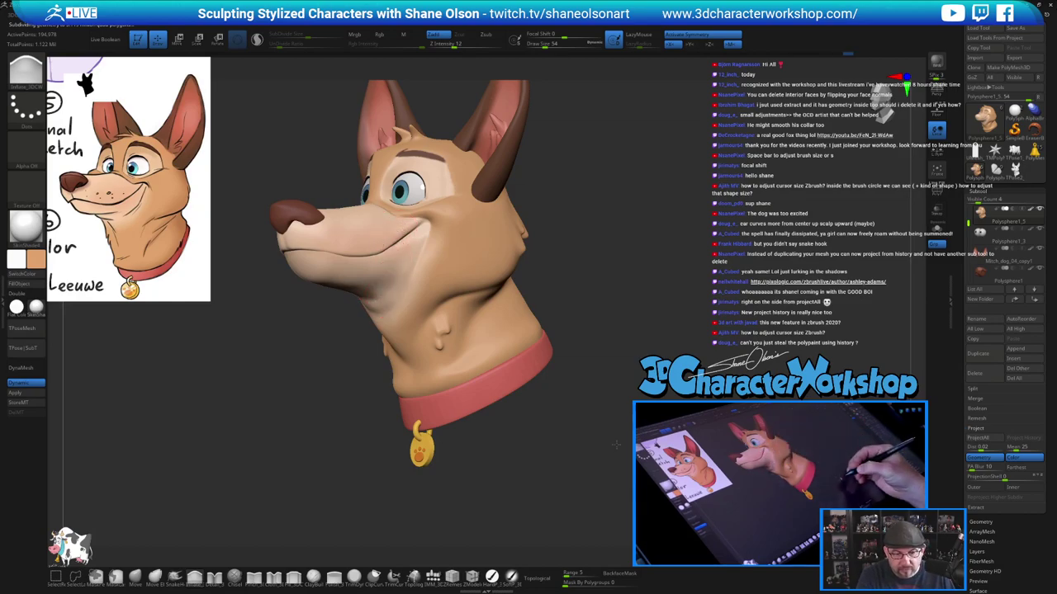
{"action": "mouse_move", "coordinate": [601, 452]}
{"action": "left_mouse_down"}
{"action": "mouse_move", "coordinate": [610, 446]}
{"action": "mouse_move", "coordinate": [595, 462]}
{"action": "mouse_move", "coordinate": [605, 465]}
{"action": "left_mouse_up"}
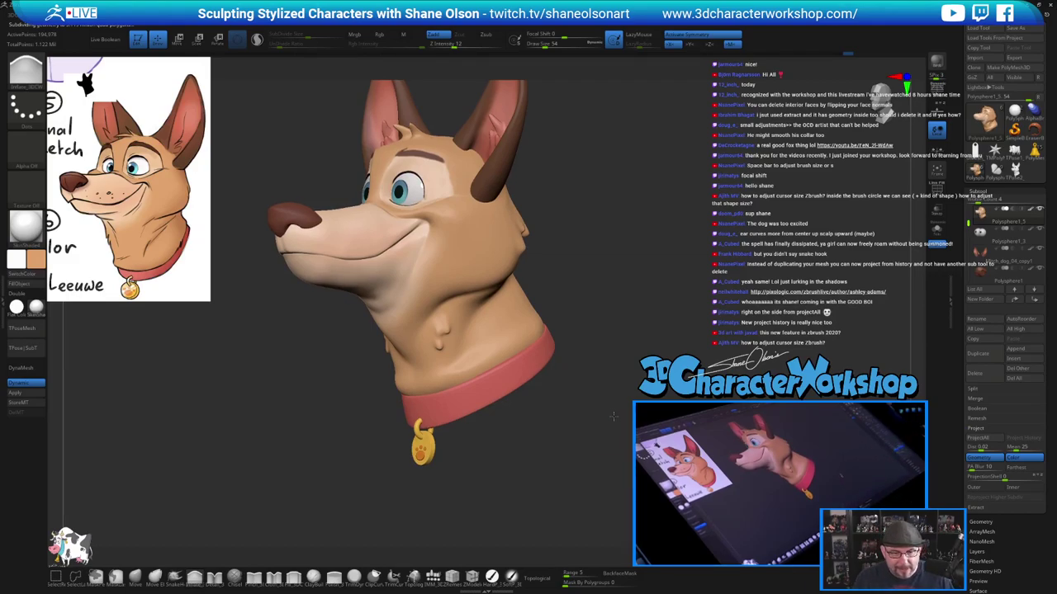
{"action": "left_click_drag", "start_coordinate": [607, 439], "coordinate": [624, 401], "text": "alt"}
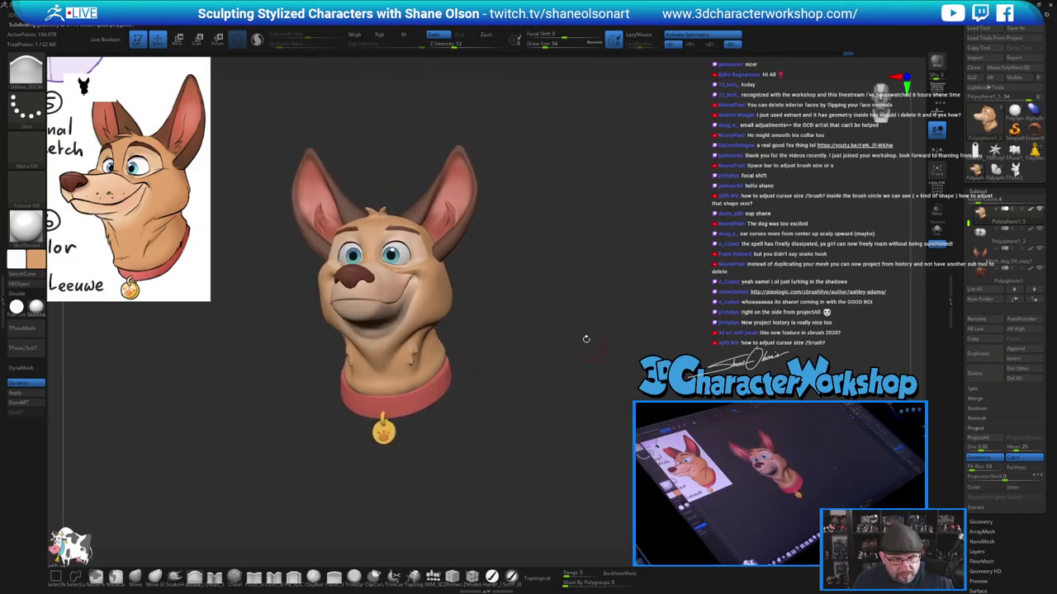
Select the collar with its tag and display its polygroup wireframe for work on the tag
{"action": "left_click_drag", "start_coordinate": [588, 334], "coordinate": [571, 400], "text": "alt"}
{"action": "left_click_drag", "start_coordinate": [639, 391], "coordinate": [604, 361], "text": "alt"}
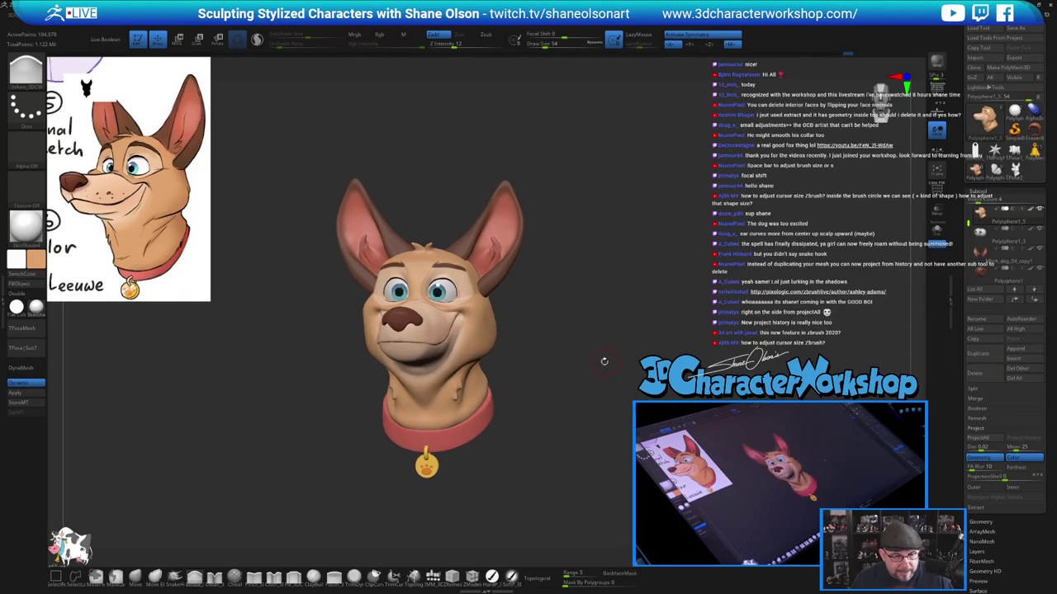
{"action": "left_click_drag", "start_coordinate": [572, 282], "coordinate": [577, 320], "text": "alt"}
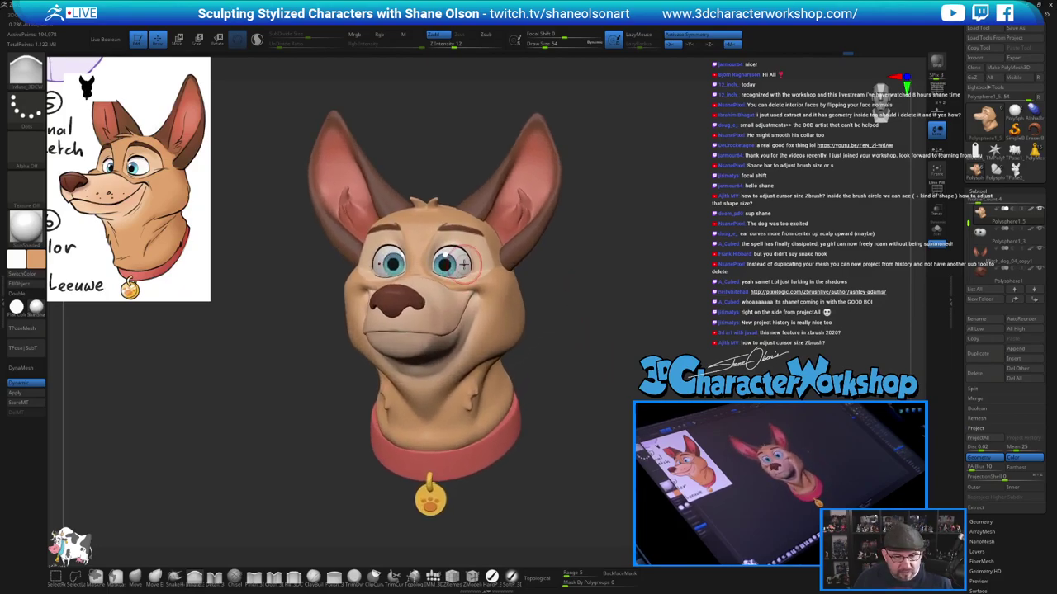
{"action": "left_click_drag", "start_coordinate": [680, 297], "coordinate": [571, 281], "text": "alt"}
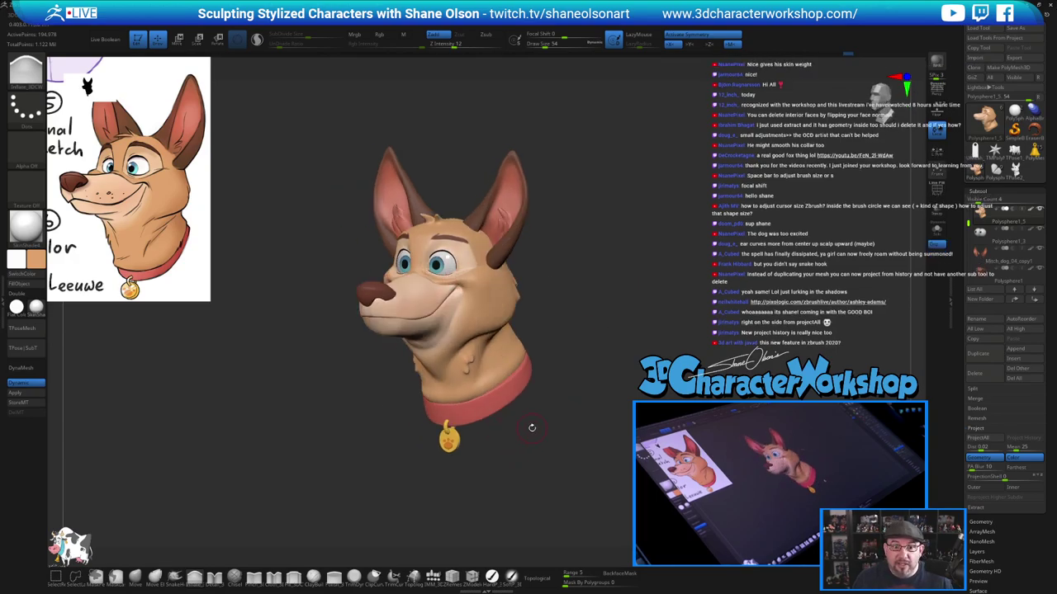
{"action": "left_click_drag", "start_coordinate": [531, 429], "coordinate": [554, 470], "text": "alt"}
{"action": "left_click_drag", "start_coordinate": [619, 313], "coordinate": [574, 261], "text": "alt"}
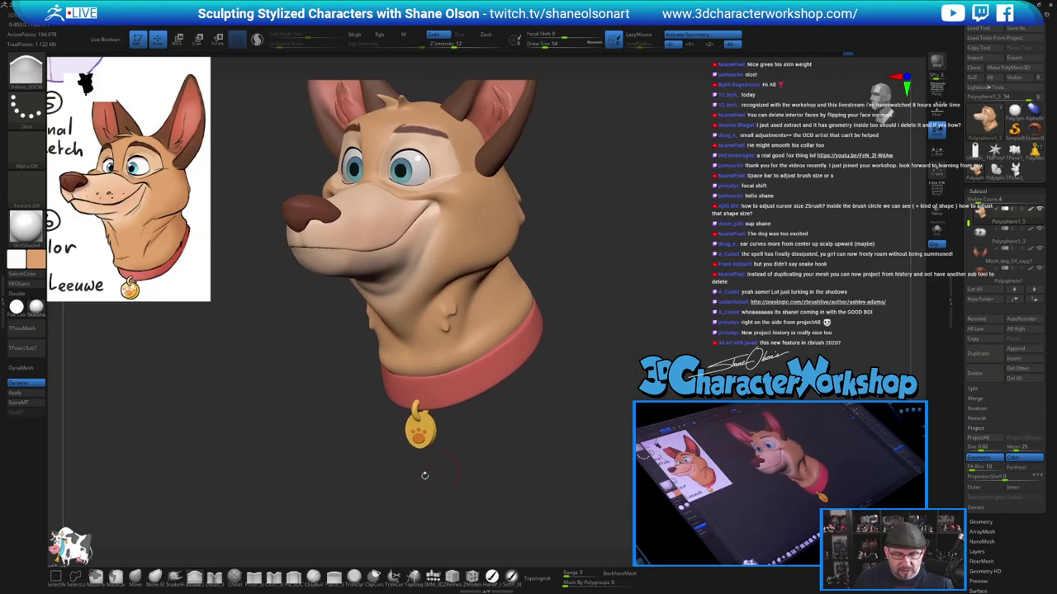
{"action": "left_click", "coordinate": [420, 440], "text": "alt"}
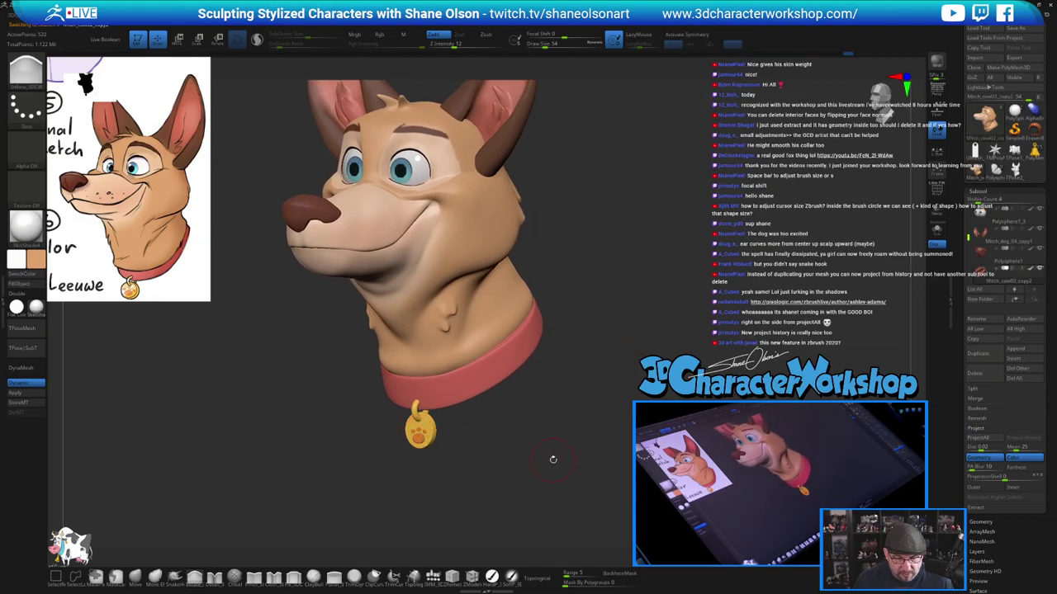
{"action": "key", "text": "shift+f"}
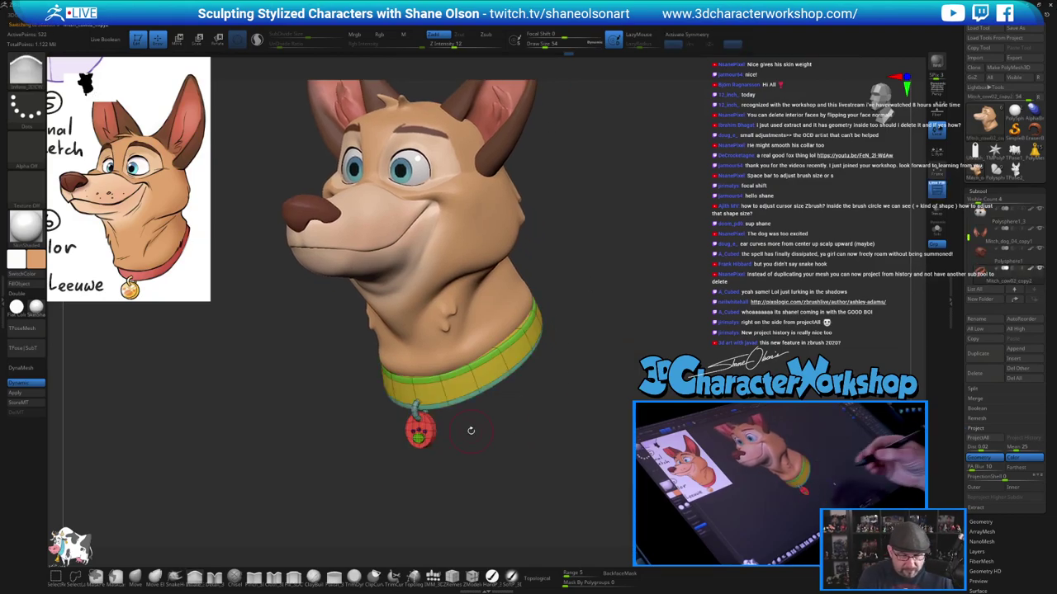
{"action": "left_click_drag", "start_coordinate": [479, 443], "coordinate": [495, 462], "text": "alt"}
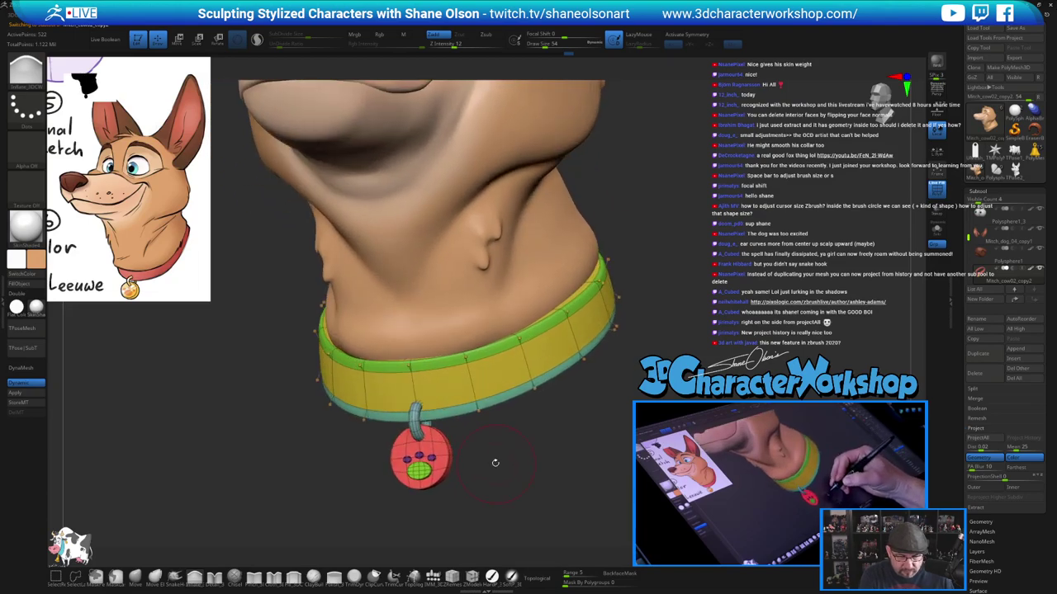
Mask the tag's round disc while leaving its paw print unmasked, and activate symmetry for the collar
{"action": "key", "text": "w"}
{"action": "left_click", "coordinate": [448, 453], "text": "ctrl"}
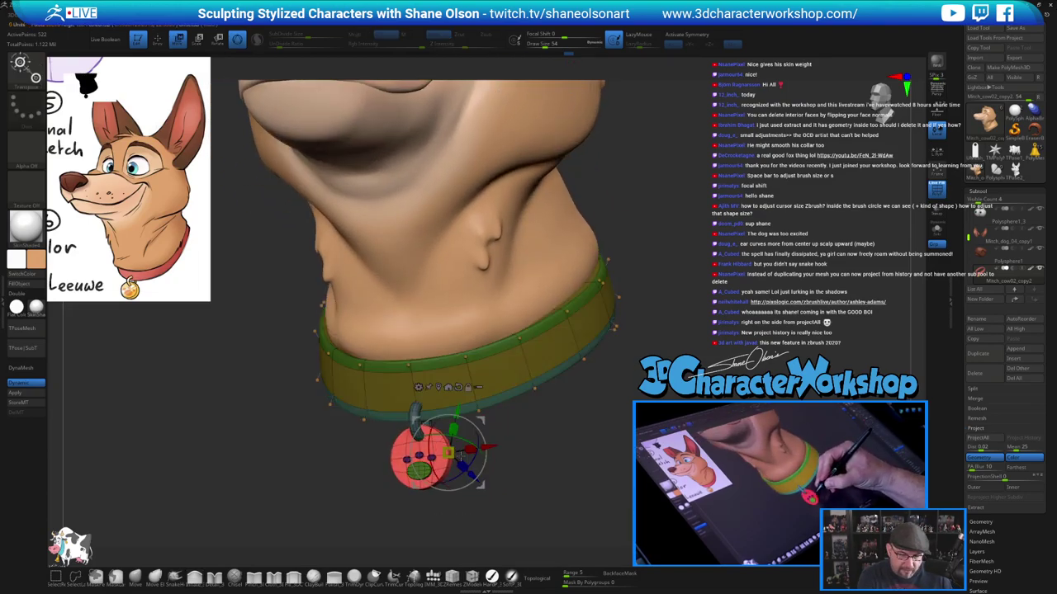
{"action": "left_click", "coordinate": [512, 455], "text": "ctrl"}
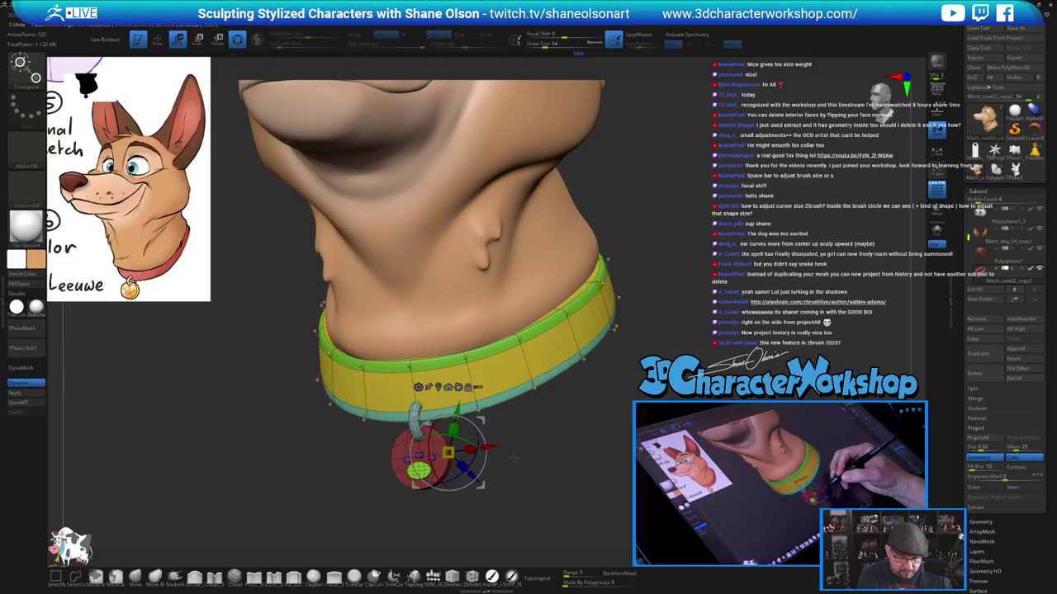
{"action": "mouse_move", "coordinate": [523, 463]}
{"action": "left_mouse_down"}
{"action": "mouse_move", "coordinate": [537, 464]}
{"action": "mouse_move", "coordinate": [534, 476]}
{"action": "left_mouse_up"}
{"action": "key", "text": "x"}
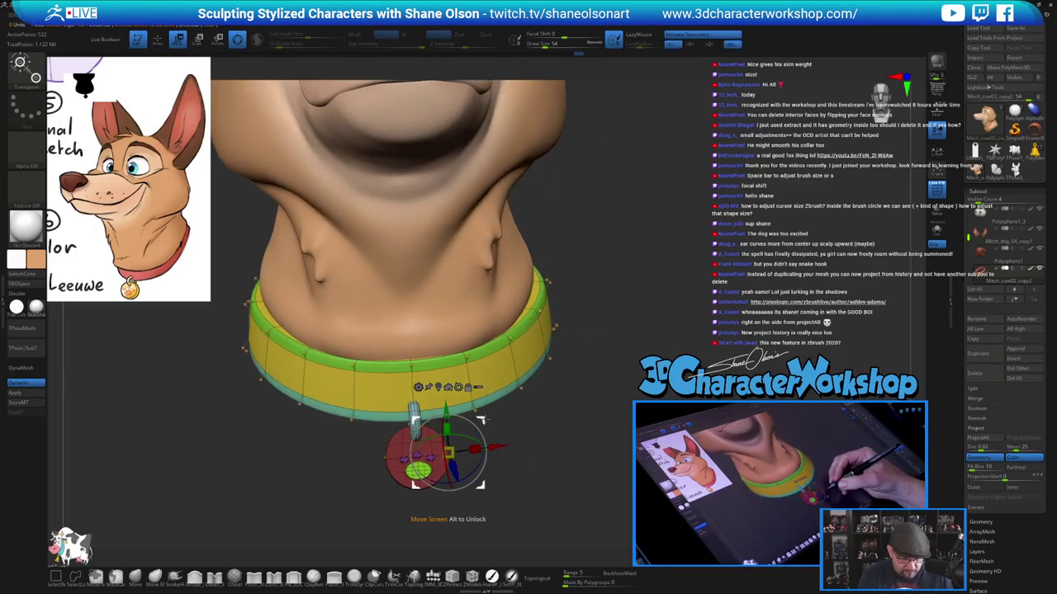
{"action": "left_click_drag", "start_coordinate": [481, 420], "coordinate": [628, 404], "text": "alt"}
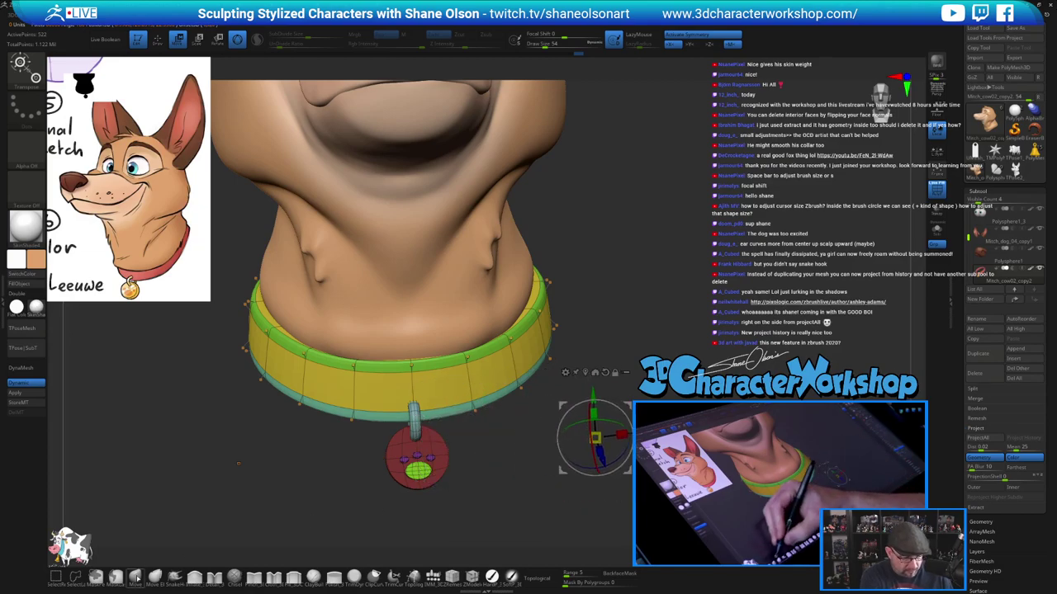
{"action": "key", "text": "q"}
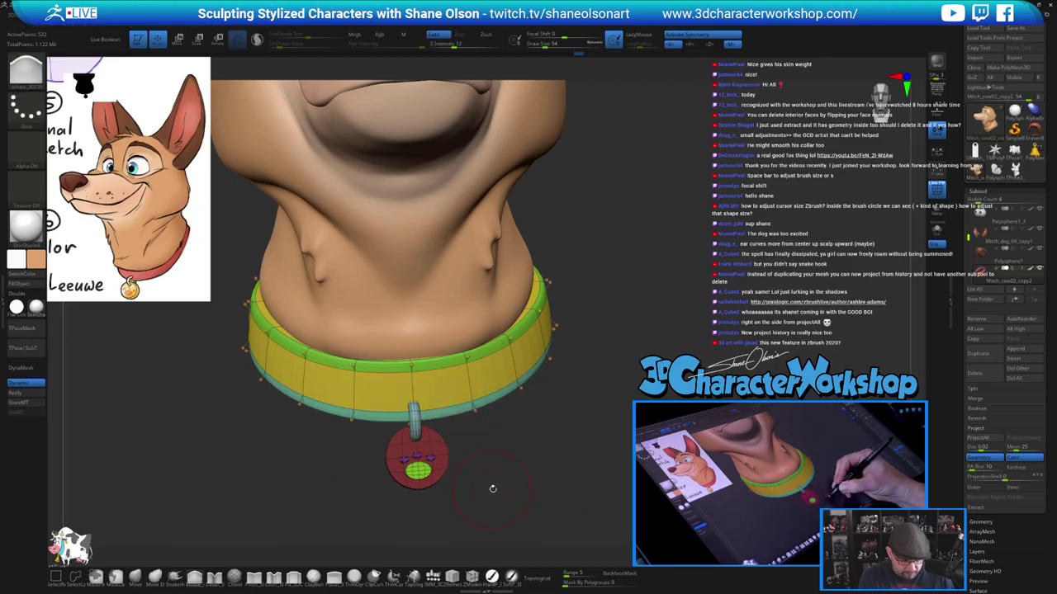
Set the draw size to 41, reshape the tag's paw print with the Move brush, and hide the wireframe
{"action": "key", "text": "s"}
{"action": "left_click_drag", "start_coordinate": [489, 491], "coordinate": [488, 499]}
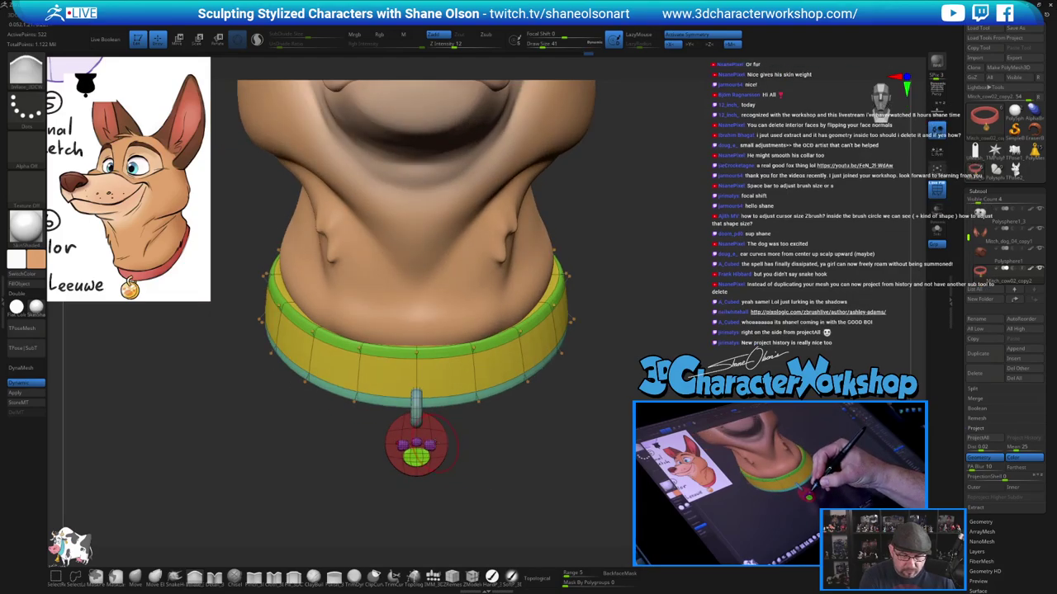
{"action": "left_click", "coordinate": [135, 578]}
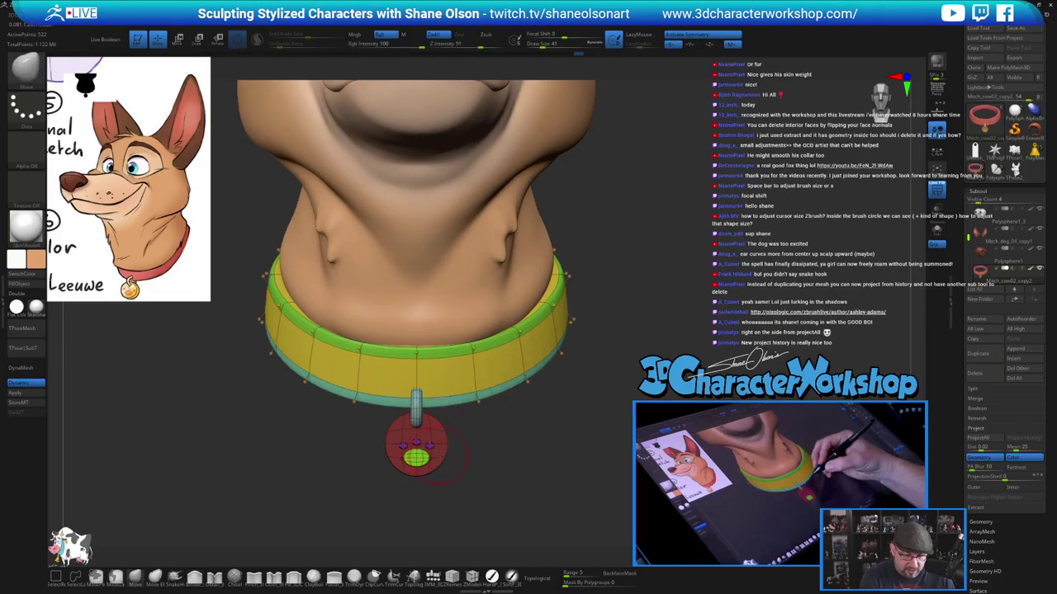
{"action": "left_click", "coordinate": [538, 577]}
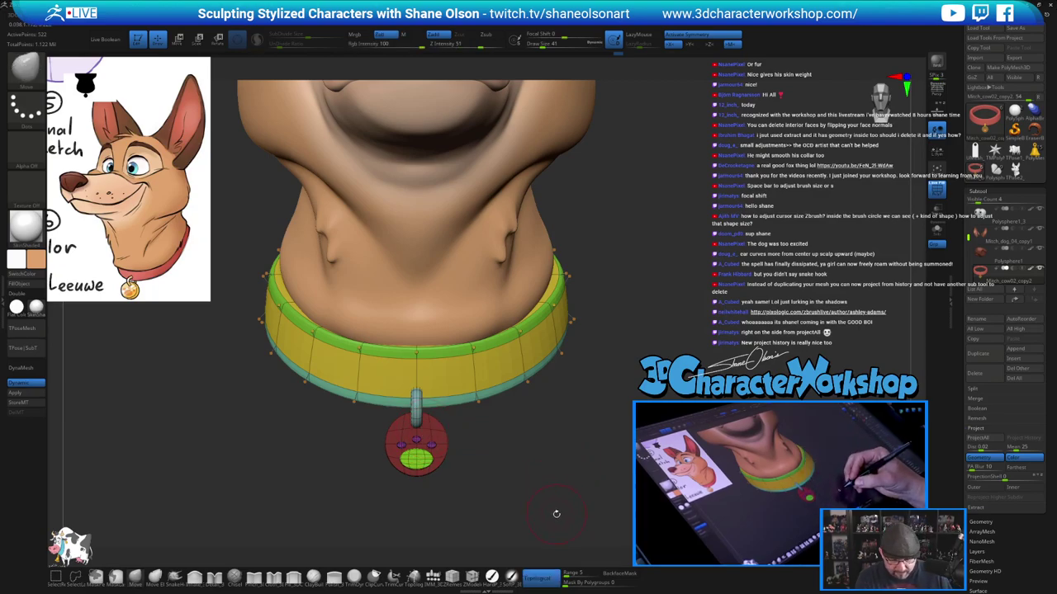
{"action": "left_click", "coordinate": [546, 575]}
{"action": "key", "text": "shift+f"}
{"action": "mouse_move", "coordinate": [548, 472]}
{"action": "left_mouse_down", "text": "alt"}
{"action": "mouse_move", "coordinate": [540, 459]}
{"action": "mouse_move", "coordinate": [589, 421]}
{"action": "left_mouse_up", "text": "alt"}
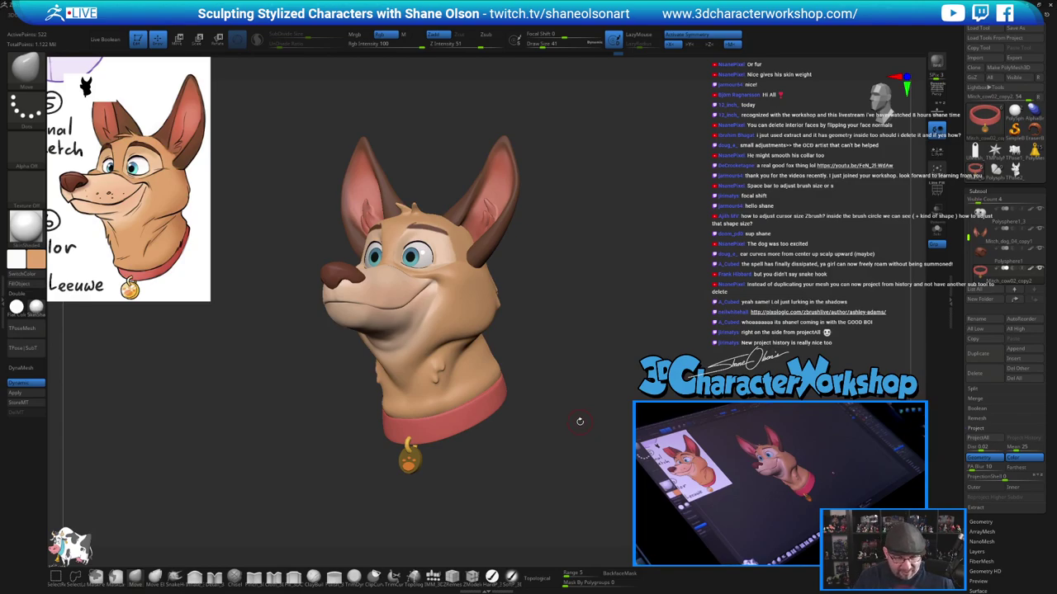
Sample the dog's tan fur color and darken it slightly to make a freckle color
{"action": "left_click_drag", "start_coordinate": [580, 421], "coordinate": [588, 373]}
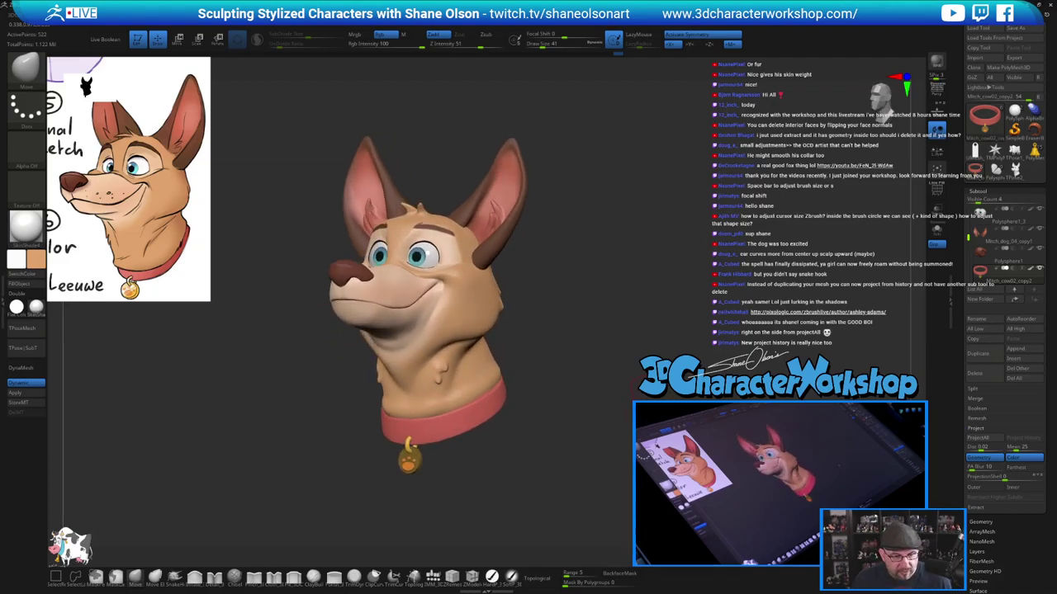
{"action": "left_click_drag", "start_coordinate": [356, 421], "coordinate": [343, 404]}
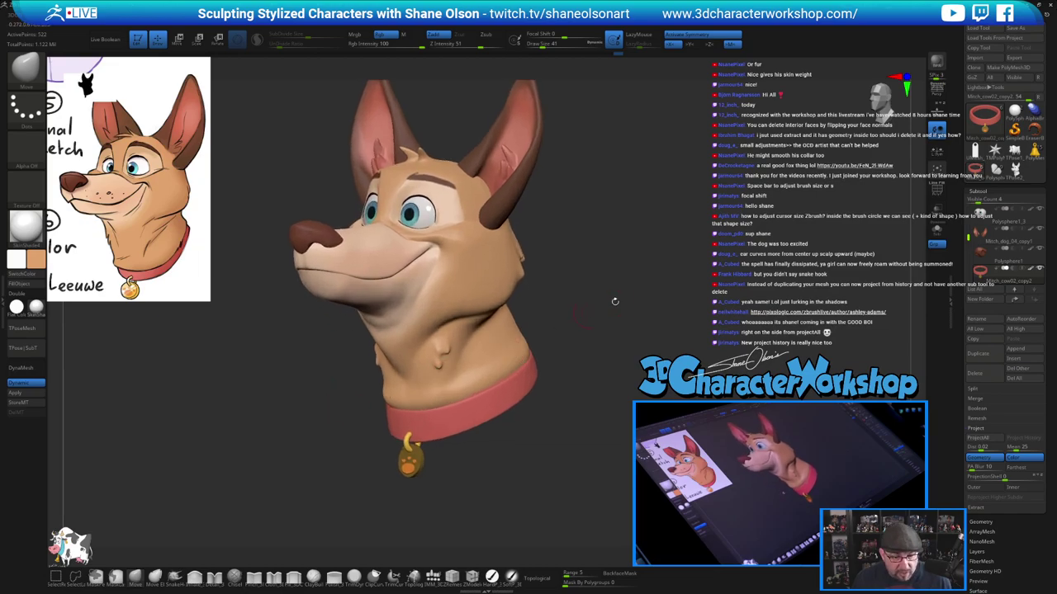
{"action": "left_click_drag", "start_coordinate": [616, 284], "coordinate": [673, 313], "text": "alt"}
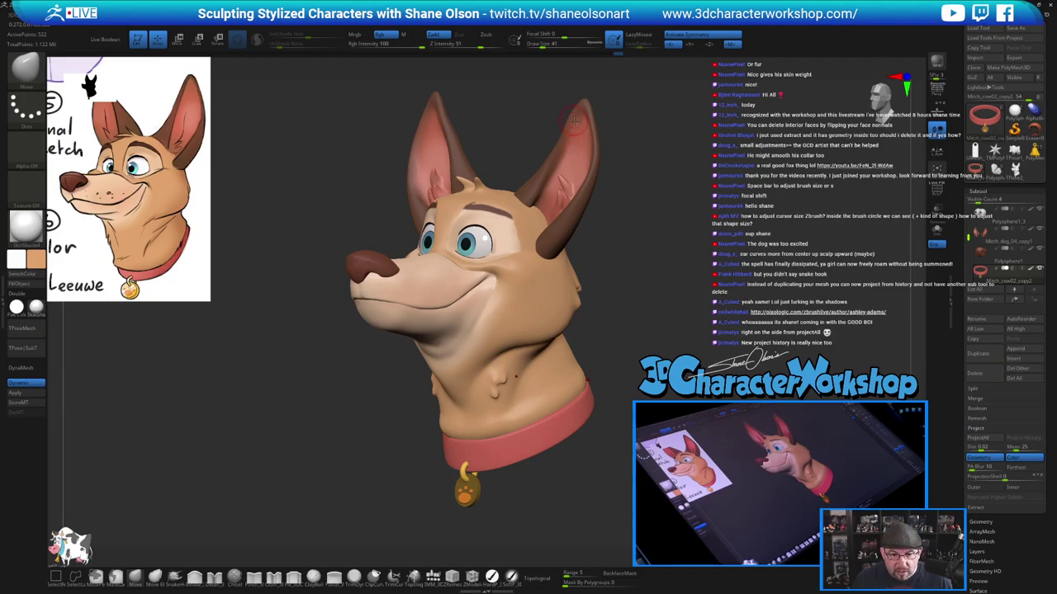
{"action": "key", "text": "c"}
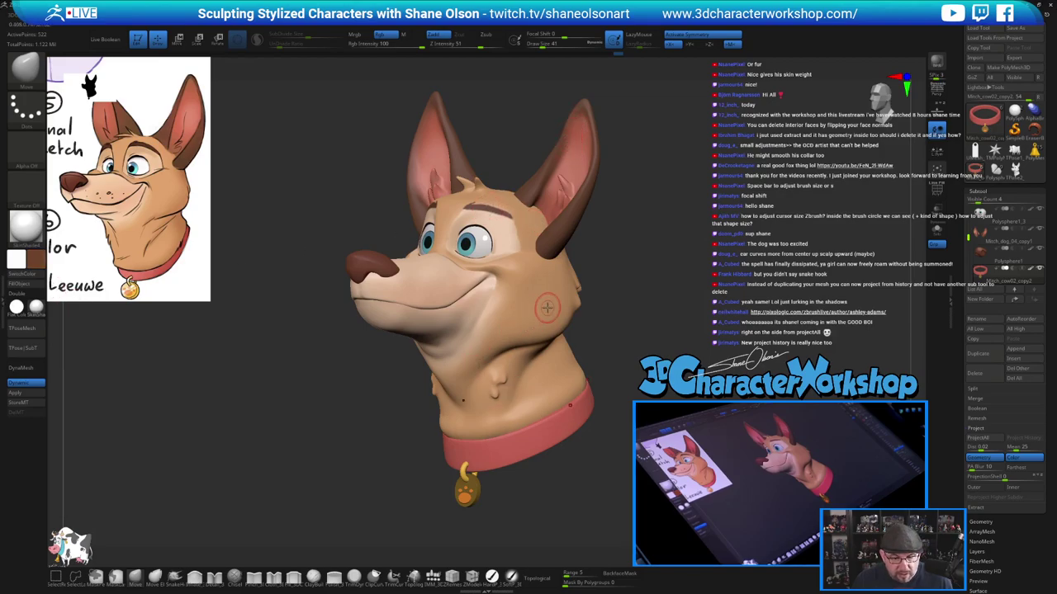
{"action": "key", "text": "c"}
{"action": "left_click", "coordinate": [35, 262]}
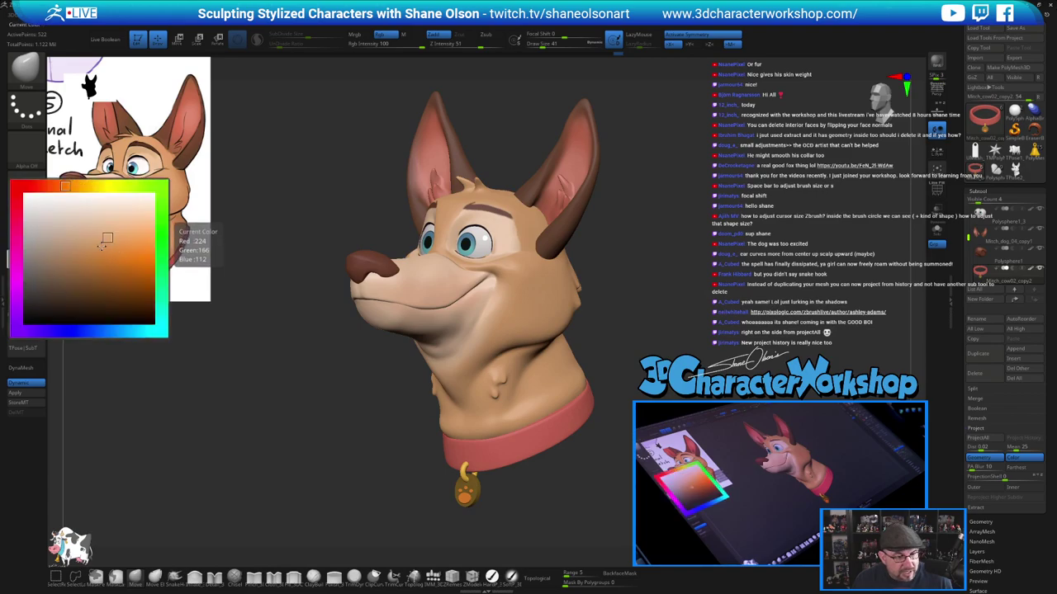
{"action": "left_click", "coordinate": [95, 247]}
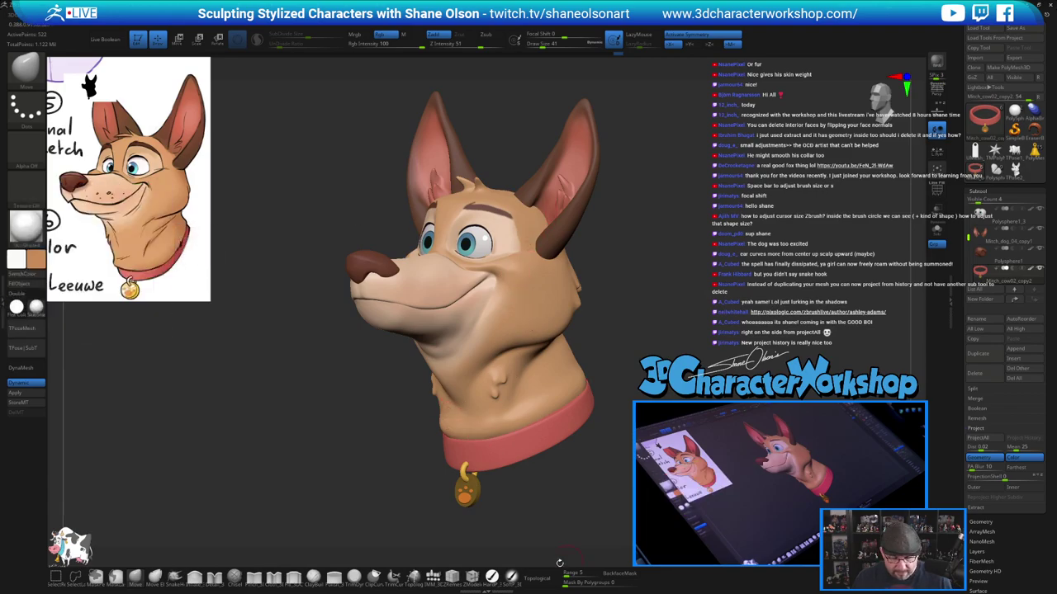
Select the head and paint small darker freckles along the side of the muzzle, reducing the draw size to 5
{"action": "left_click", "coordinate": [492, 576]}
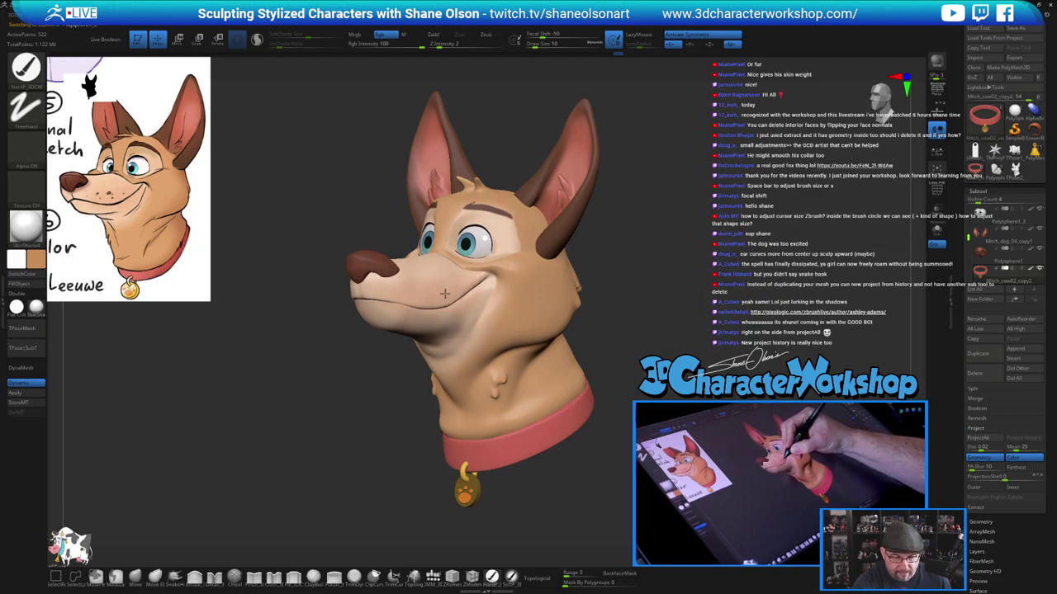
{"action": "left_click", "coordinate": [444, 293], "text": "alt"}
{"action": "left_click", "coordinate": [425, 286]}
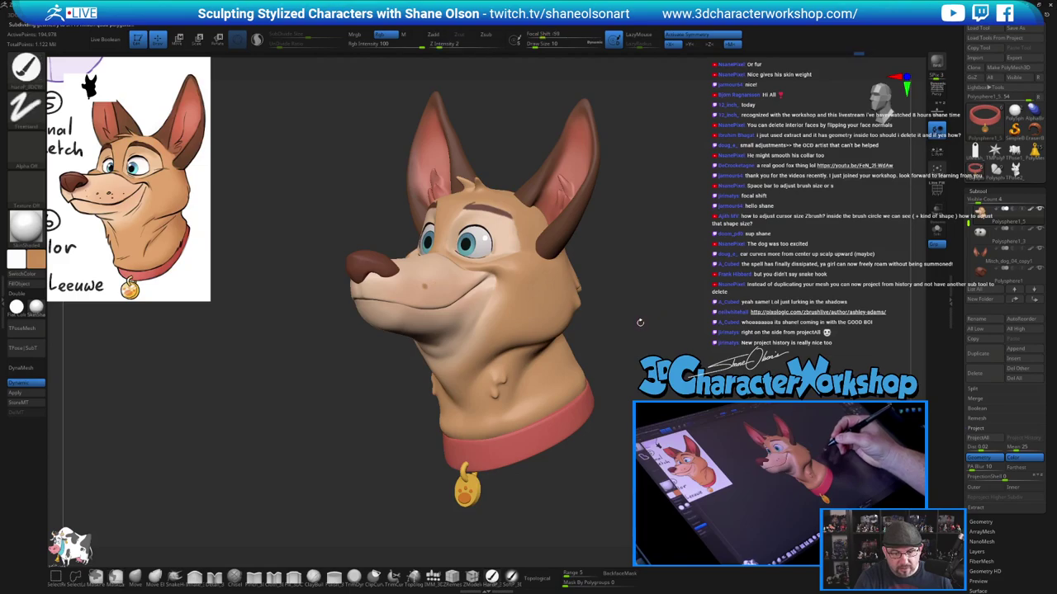
{"action": "left_click_drag", "start_coordinate": [640, 323], "coordinate": [614, 324]}
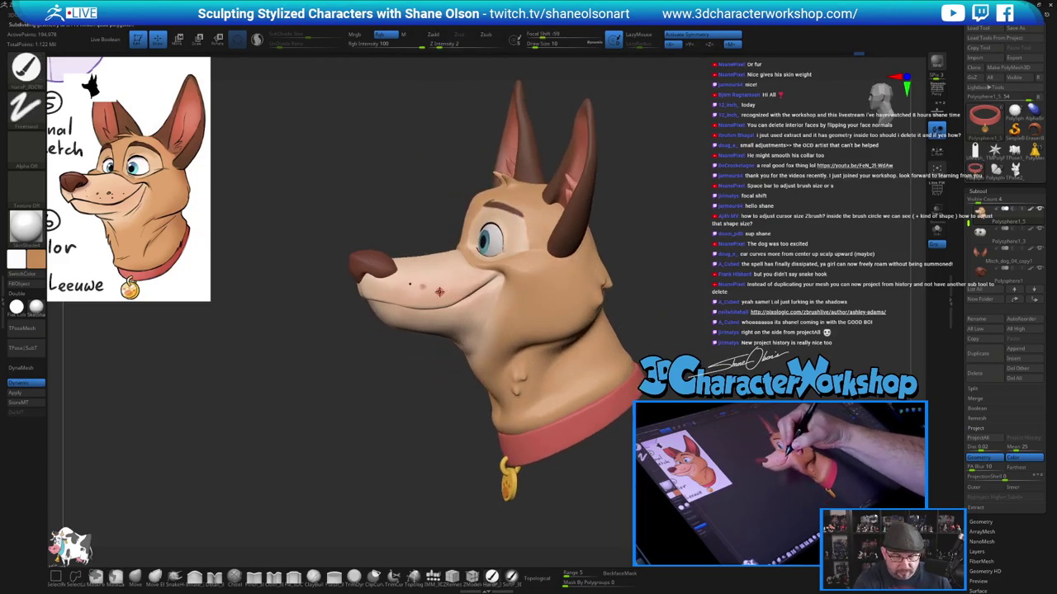
{"action": "right_click_drag", "start_coordinate": [438, 281], "coordinate": [448, 300], "text": "ctrl"}
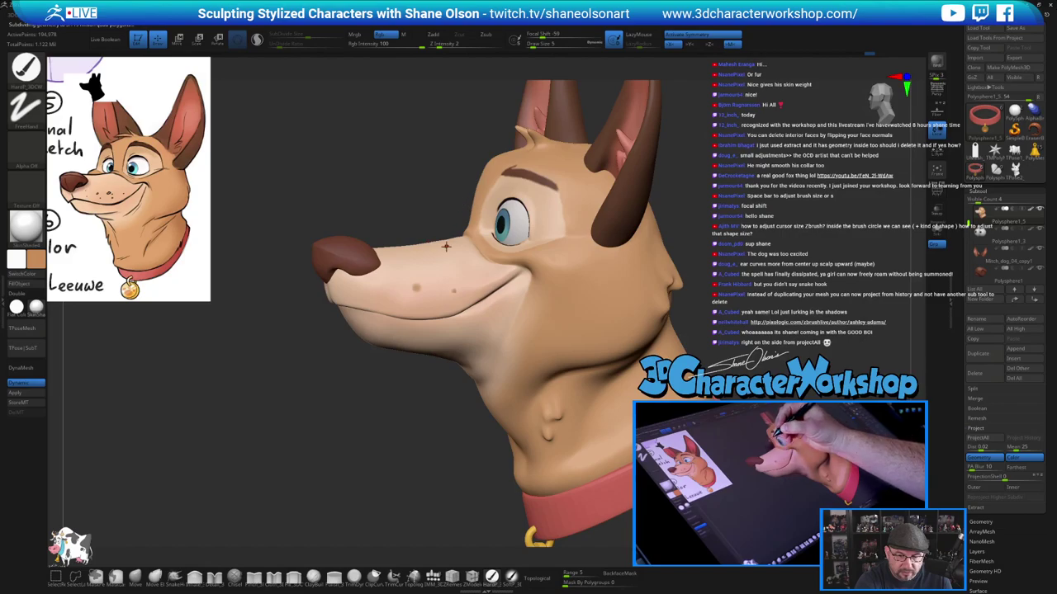
{"action": "right_click_drag", "start_coordinate": [448, 244], "coordinate": [453, 212]}
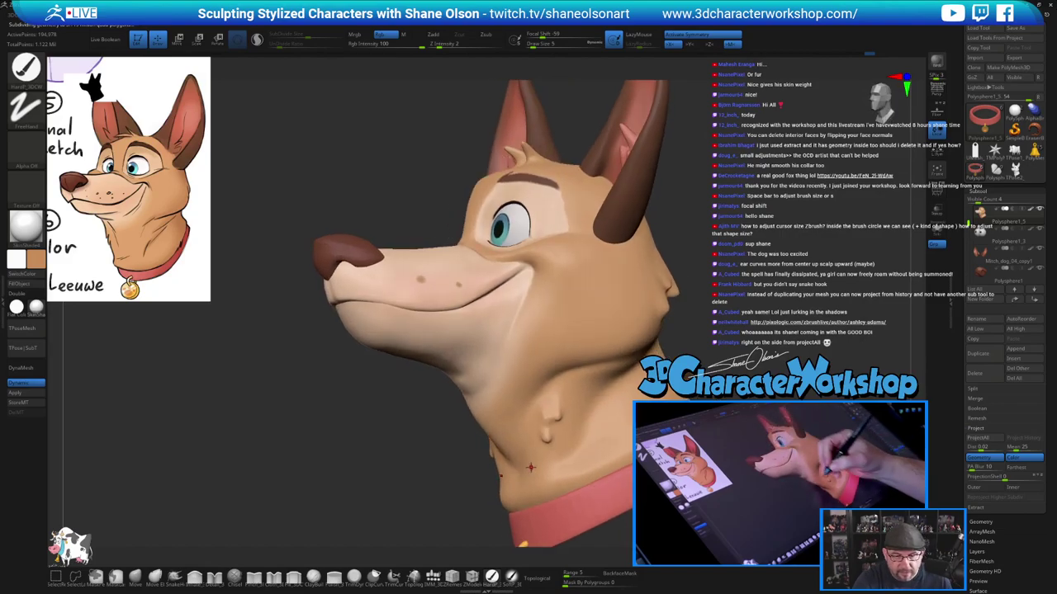
{"action": "key", "text": "ctrl+z"}
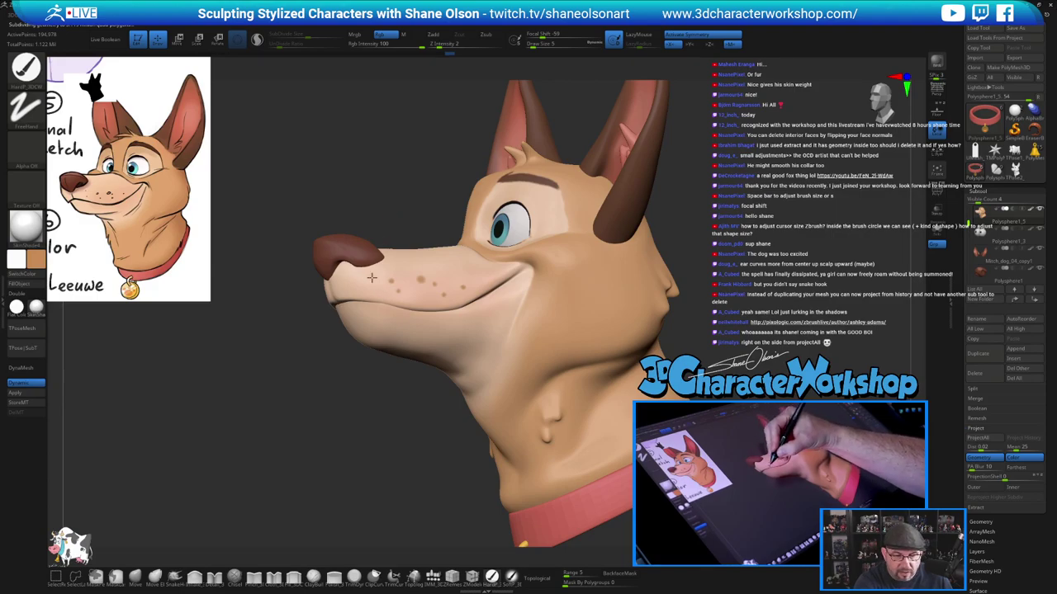
{"action": "left_click", "coordinate": [373, 280]}
Examine the freckled head from the front and three-quarter views at several distances
{"action": "left_click_drag", "start_coordinate": [702, 330], "coordinate": [788, 326]}
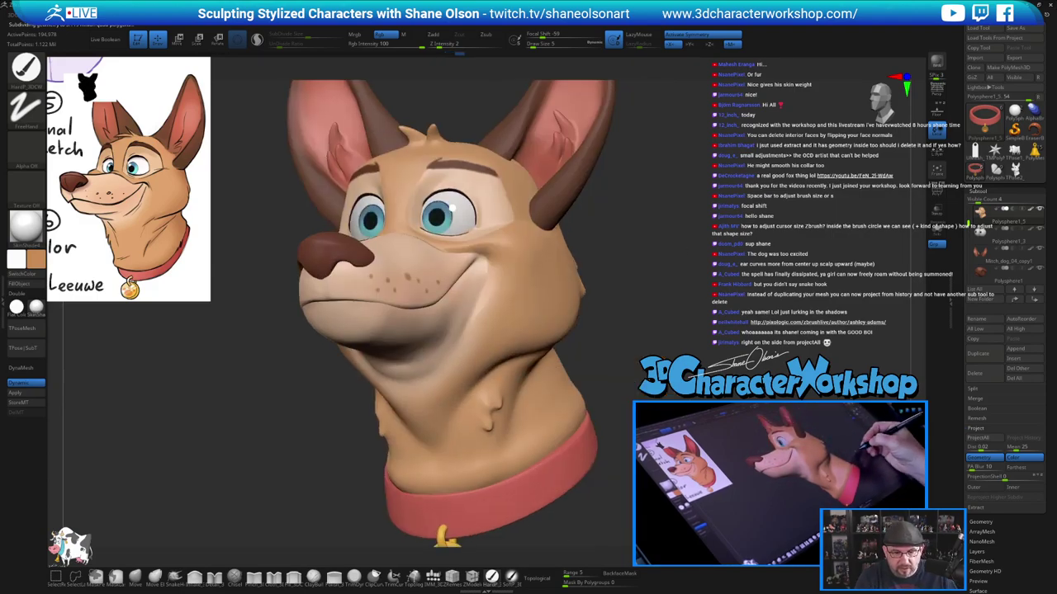
{"action": "left_click_drag", "start_coordinate": [702, 322], "coordinate": [713, 248], "text": "alt"}
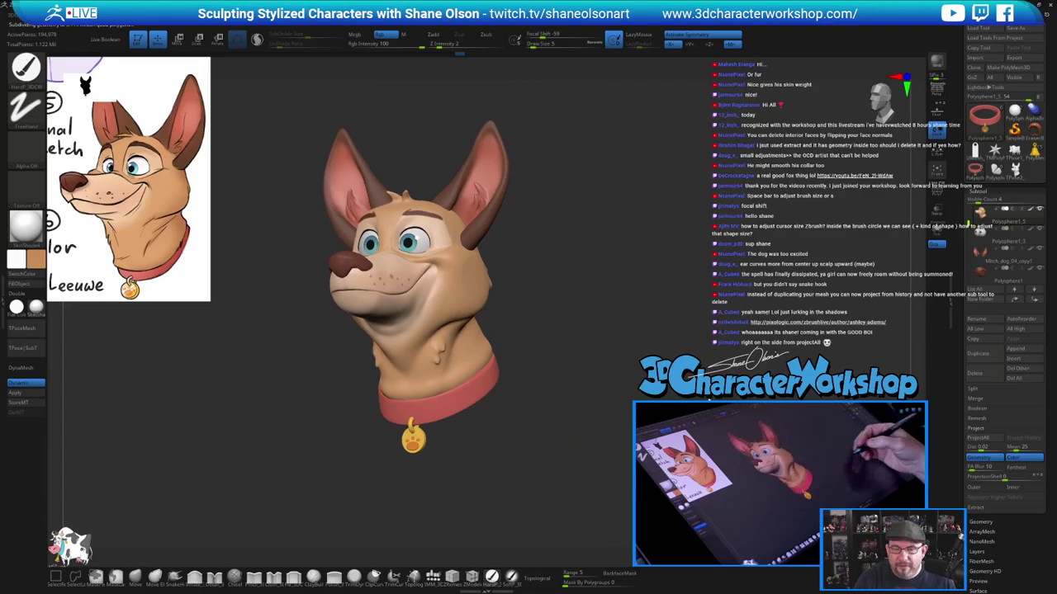
{"action": "left_click_drag", "start_coordinate": [708, 399], "coordinate": [726, 318]}
{"action": "left_click_drag", "start_coordinate": [663, 292], "coordinate": [668, 330], "text": "alt"}
{"action": "left_click_drag", "start_coordinate": [610, 306], "coordinate": [679, 341], "text": "alt"}
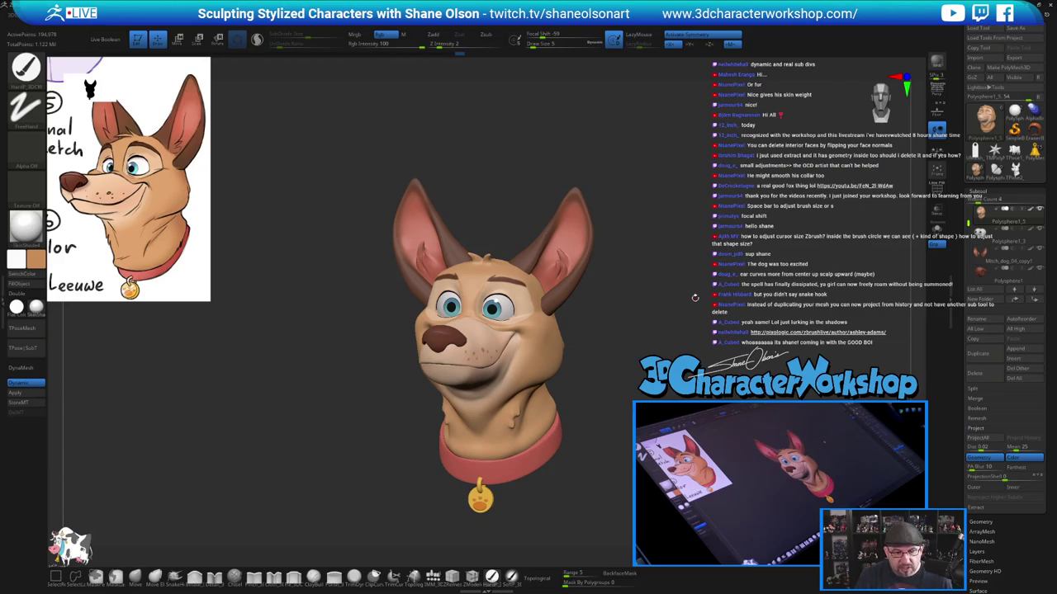
{"action": "left_click_drag", "start_coordinate": [695, 298], "coordinate": [636, 317]}
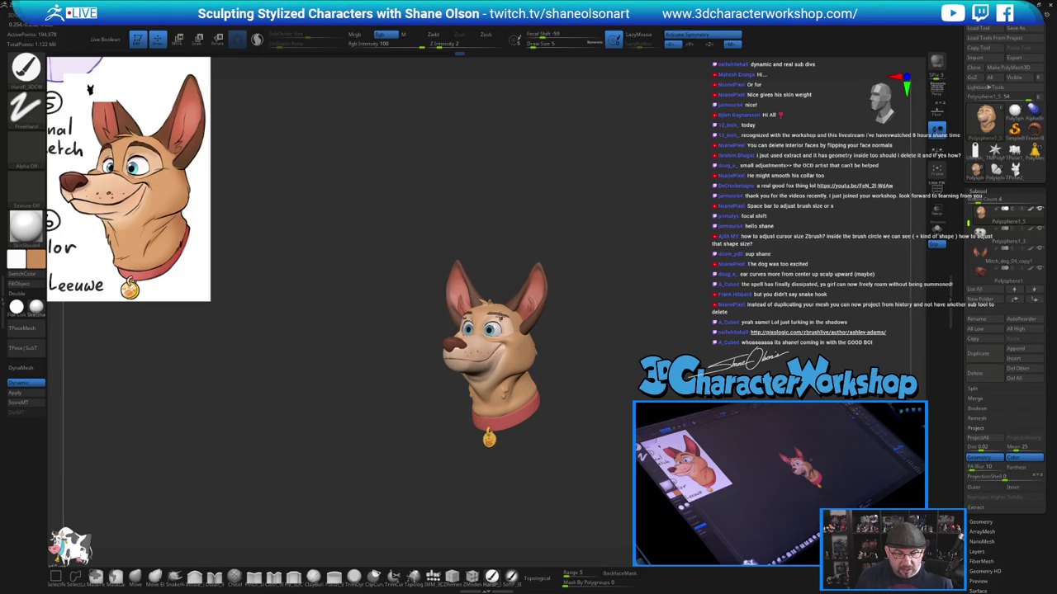
{"action": "left_click_drag", "start_coordinate": [625, 313], "coordinate": [578, 336]}
Drop the head two subdivision levels, reshape the brow and bridge beside the eye with the Move brush at draw size 54, and restore the top level
{"action": "left_click_drag", "start_coordinate": [430, 297], "coordinate": [432, 332], "text": "alt"}
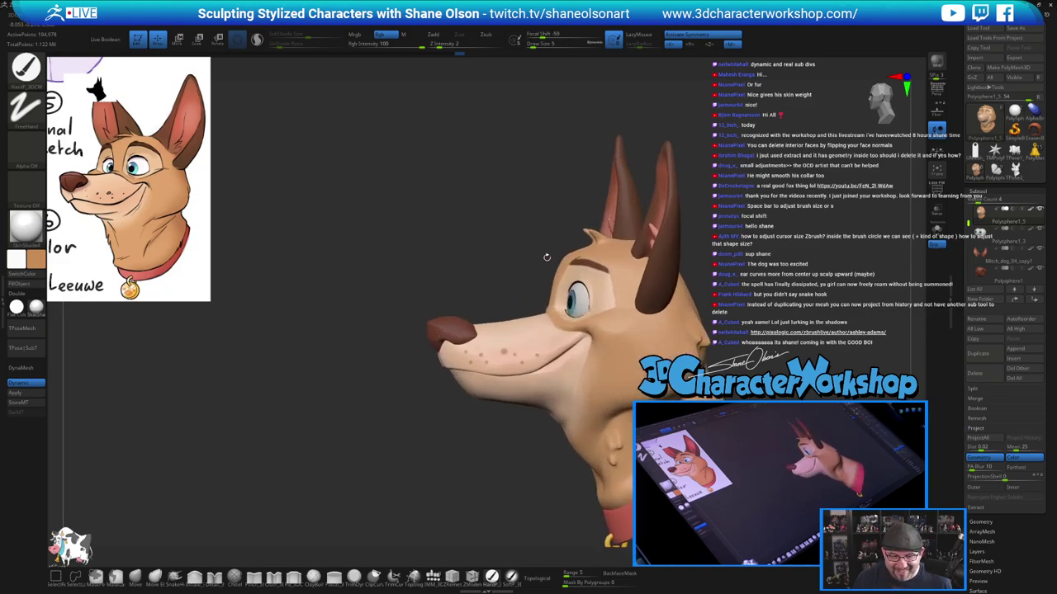
{"action": "left_click", "coordinate": [136, 578]}
{"action": "key", "text": "shift+d"}
{"action": "key", "text": "shift+d"}
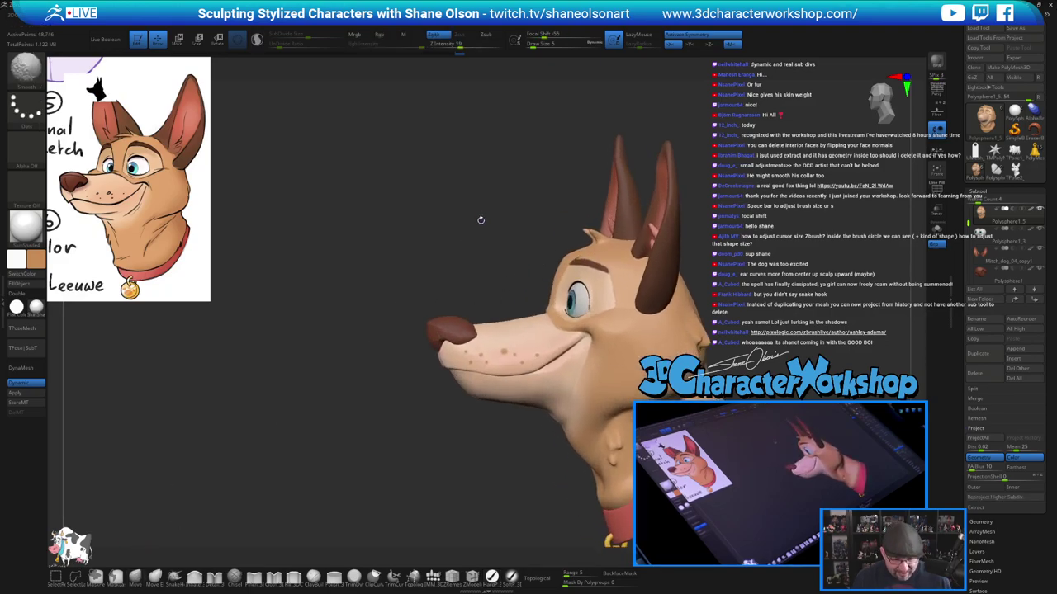
{"action": "key", "text": "s"}
{"action": "left_click_drag", "start_coordinate": [472, 245], "coordinate": [461, 246]}
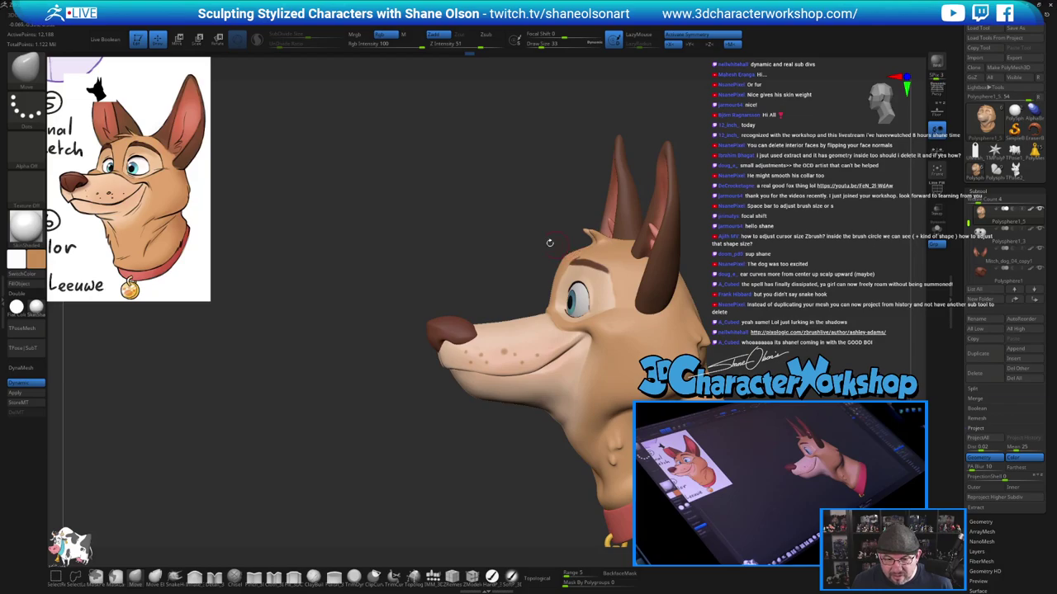
{"action": "key", "text": "s"}
{"action": "mouse_move", "coordinate": [547, 245]}
{"action": "left_mouse_down"}
{"action": "mouse_move", "coordinate": [556, 245]}
{"action": "mouse_move", "coordinate": [560, 268]}
{"action": "left_mouse_up"}
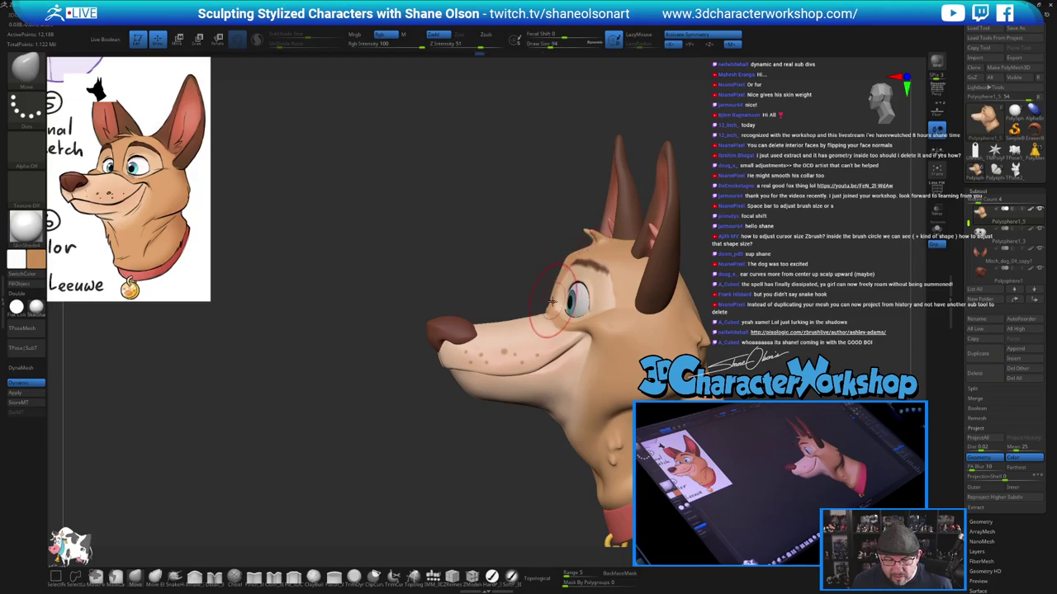
{"action": "left_click_drag", "start_coordinate": [554, 304], "coordinate": [559, 325]}
{"action": "mouse_move", "coordinate": [497, 256]}
{"action": "left_mouse_down"}
{"action": "mouse_move", "coordinate": [483, 211]}
{"action": "mouse_move", "coordinate": [433, 207]}
{"action": "mouse_move", "coordinate": [487, 217]}
{"action": "left_mouse_up"}
{"action": "key", "text": "d"}
{"action": "key", "text": "d"}
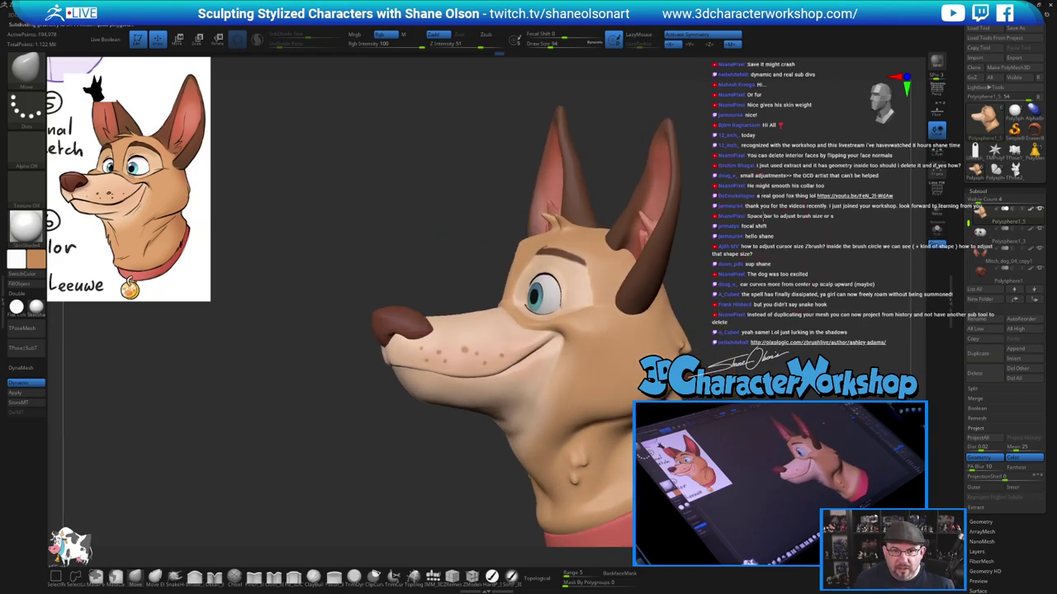
Return the head to its lowest subdivision level and adjust the area below the eye with the Move brush at draw size 77
{"action": "left_click_drag", "start_coordinate": [764, 216], "coordinate": [684, 225], "text": "alt"}
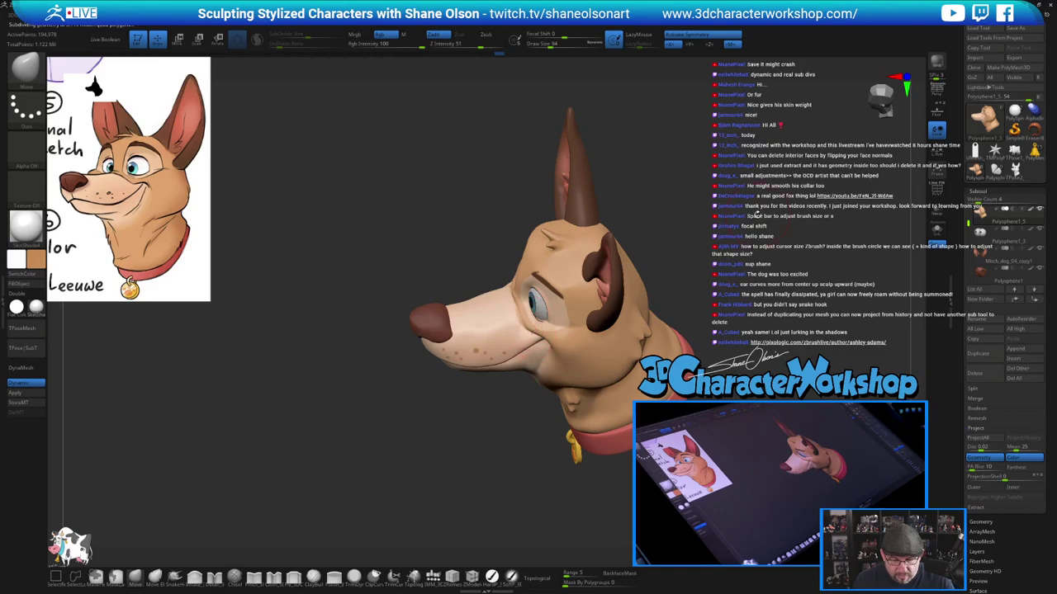
{"action": "key", "text": "shift+d"}
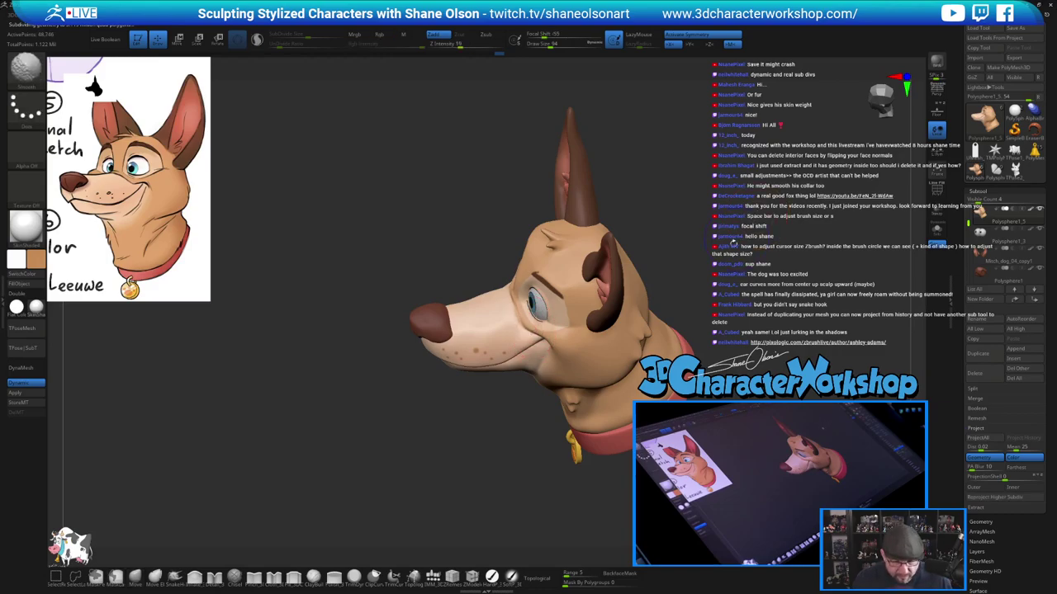
{"action": "key", "text": "s"}
{"action": "left_click_drag", "start_coordinate": [709, 277], "coordinate": [707, 276]}
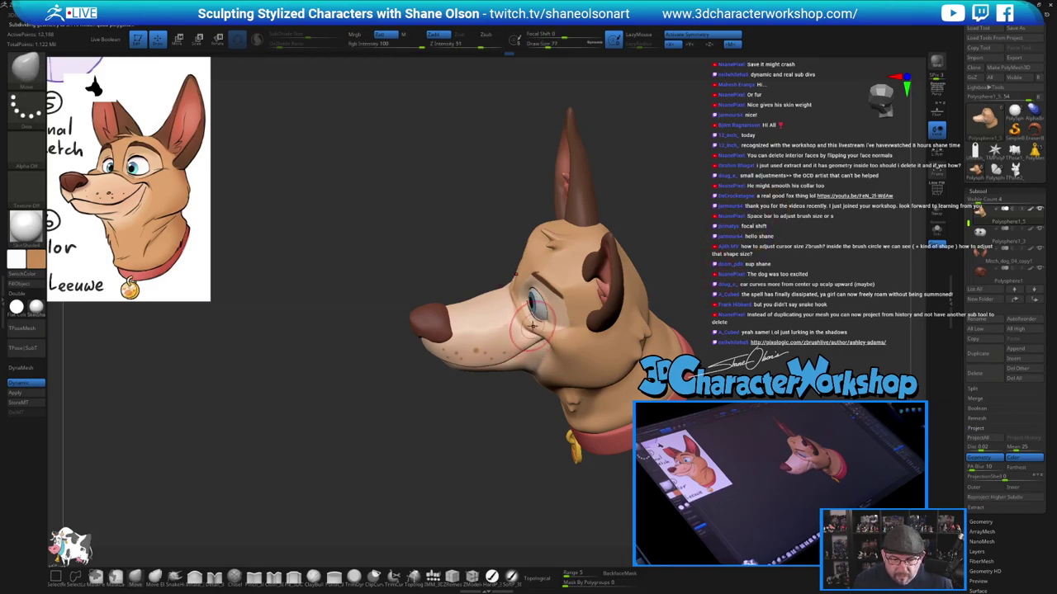
{"action": "left_click_drag", "start_coordinate": [530, 328], "coordinate": [533, 326]}
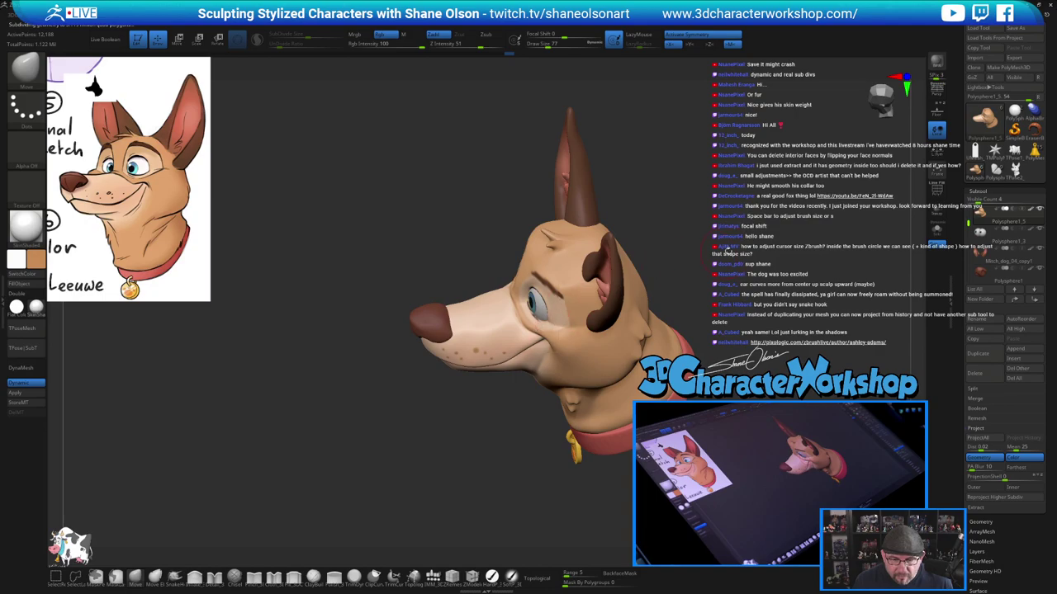
{"action": "left_click_drag", "start_coordinate": [729, 250], "coordinate": [731, 246]}
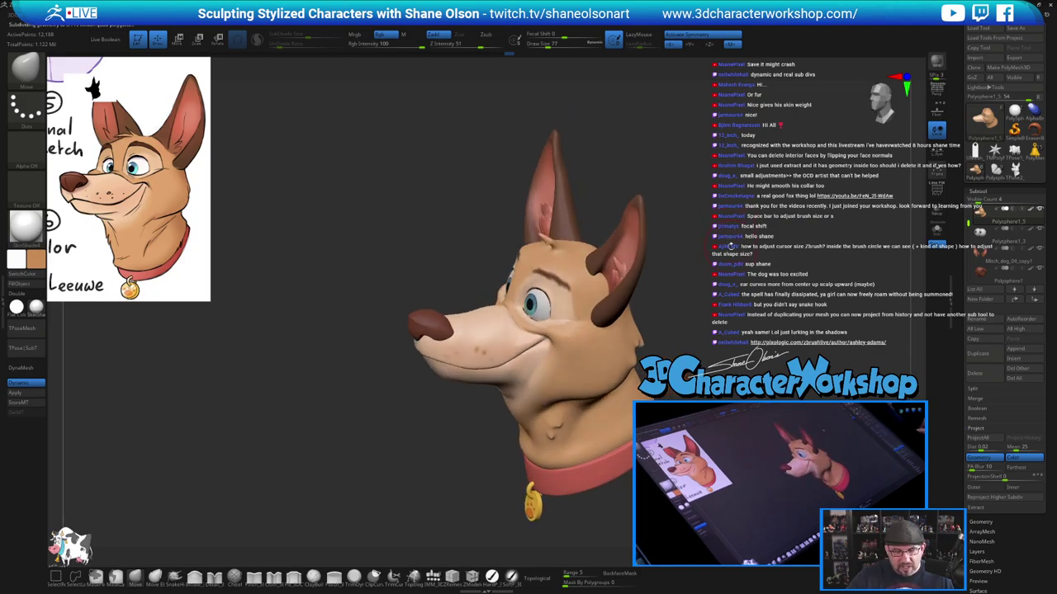
Set the draw size to 51, reshape the eyelid edge around the near eye, and check the head's wireframe
{"action": "left_click_drag", "start_coordinate": [731, 248], "coordinate": [736, 304], "text": "alt"}
{"action": "key", "text": "s"}
{"action": "right_click_drag", "start_coordinate": [579, 286], "coordinate": [608, 321]}
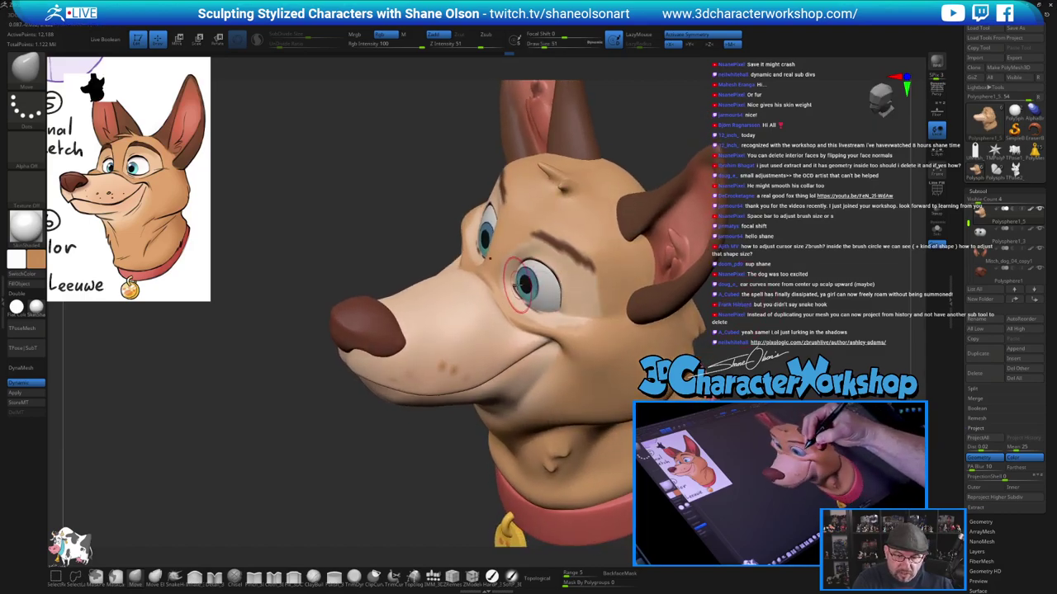
{"action": "left_click_drag", "start_coordinate": [518, 285], "coordinate": [545, 312]}
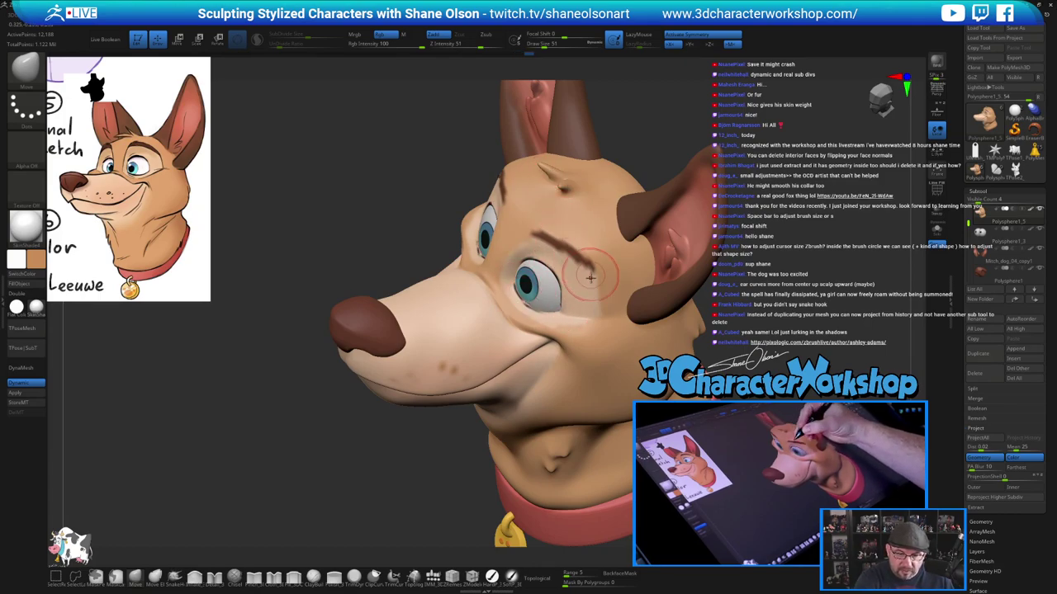
{"action": "key", "text": "shift+f"}
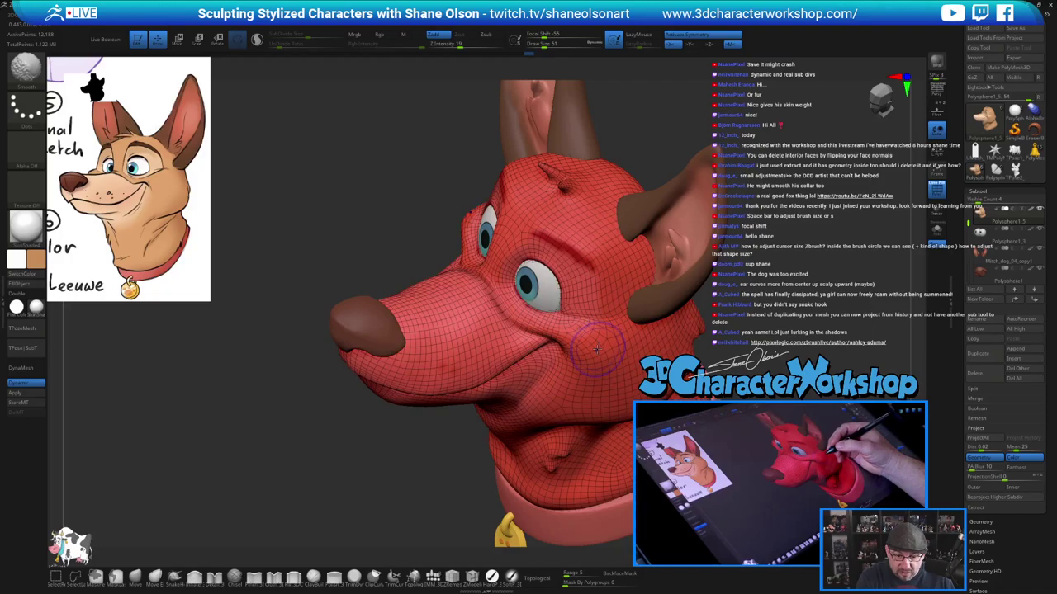
{"action": "key", "text": "shift+f"}
Refine the lower eyelid and inner eye corner with the Move brush, and return the head to its highest subdivision level
{"action": "right_click_drag", "start_coordinate": [570, 307], "coordinate": [548, 310]}
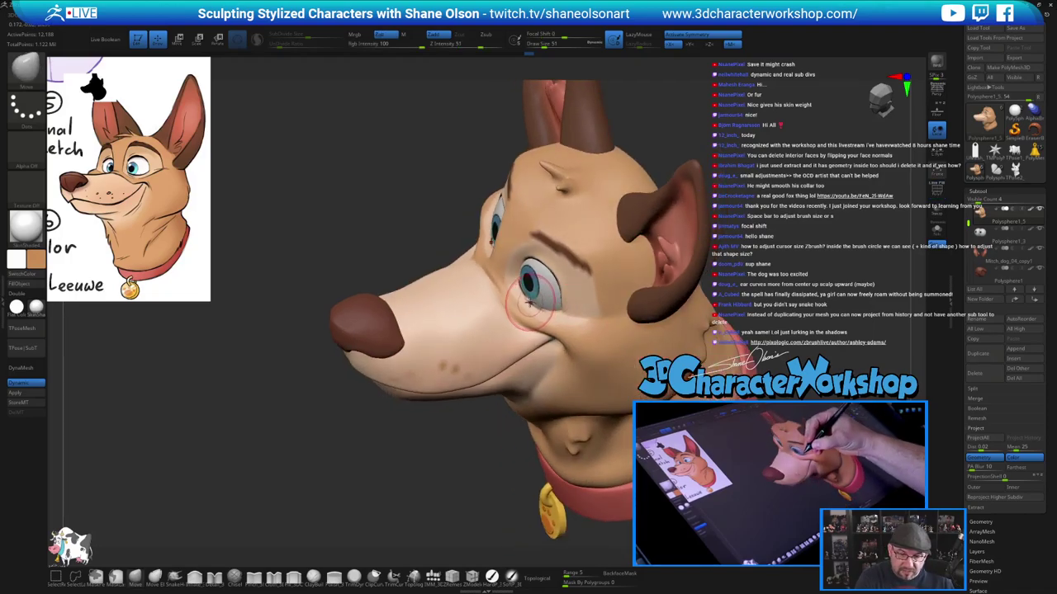
{"action": "left_click_drag", "start_coordinate": [528, 307], "coordinate": [528, 296]}
{"action": "left_click_drag", "start_coordinate": [520, 283], "coordinate": [542, 314]}
{"action": "right_click_drag", "start_coordinate": [571, 364], "coordinate": [580, 334]}
{"action": "right_click_drag", "start_coordinate": [603, 371], "coordinate": [599, 361], "text": "ctrl"}
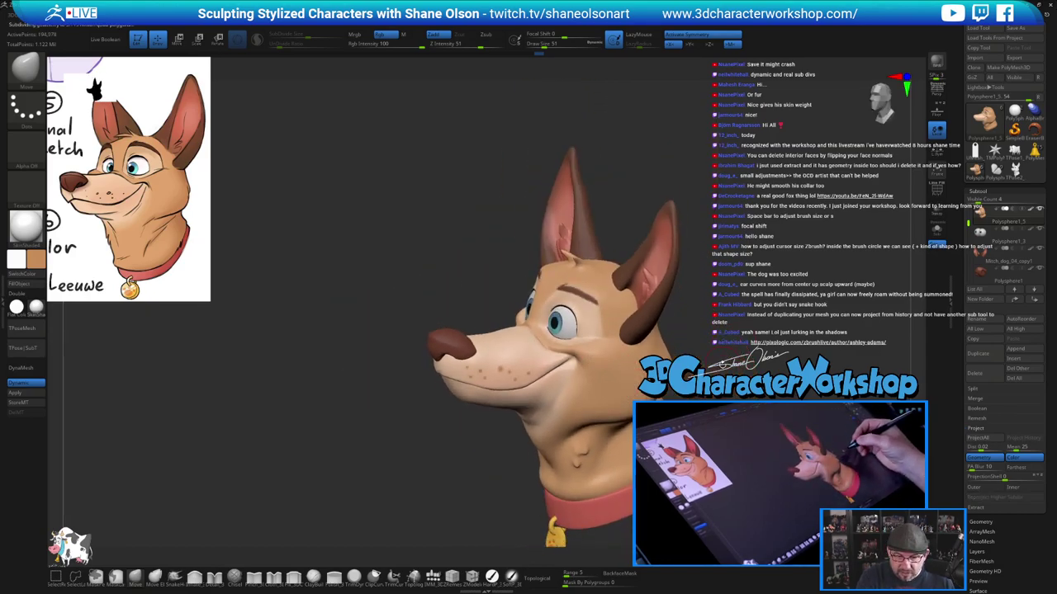
Examine the reshaped eyes and muzzle from three-quarter and side views at several distances, comparing them with the reference sketch
{"action": "right_click_drag", "start_coordinate": [700, 358], "coordinate": [726, 357]}
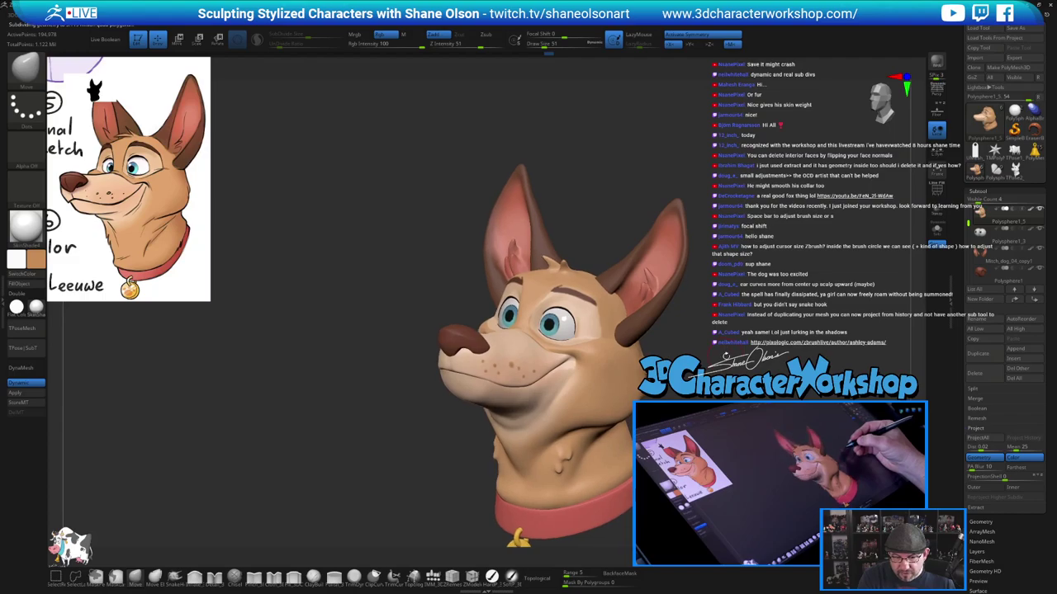
{"action": "right_click_drag", "start_coordinate": [700, 318], "coordinate": [677, 347], "text": "alt"}
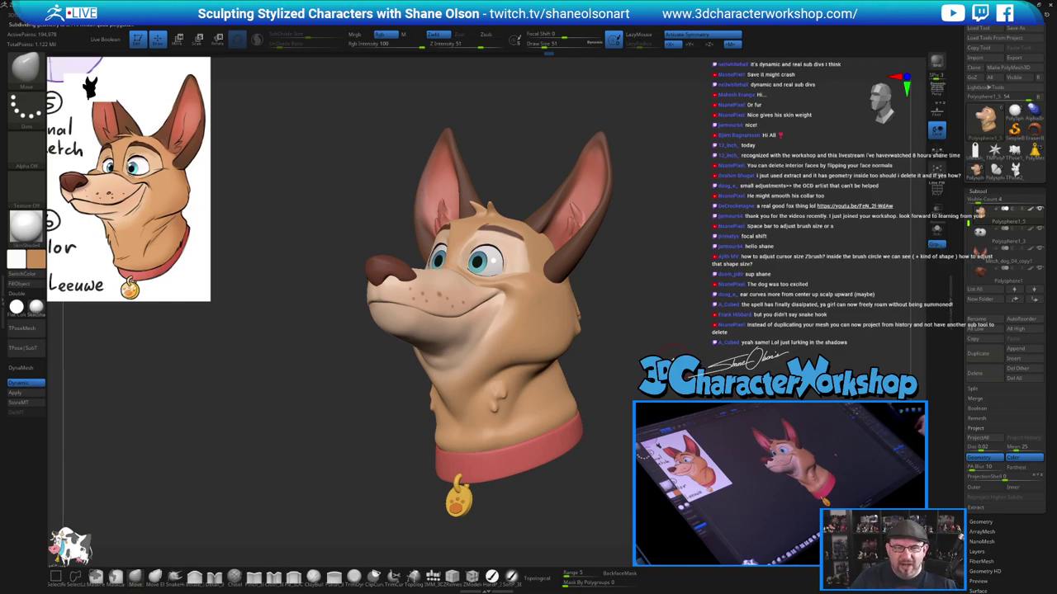
{"action": "right_click_drag", "start_coordinate": [691, 282], "coordinate": [698, 248], "text": "ctrl"}
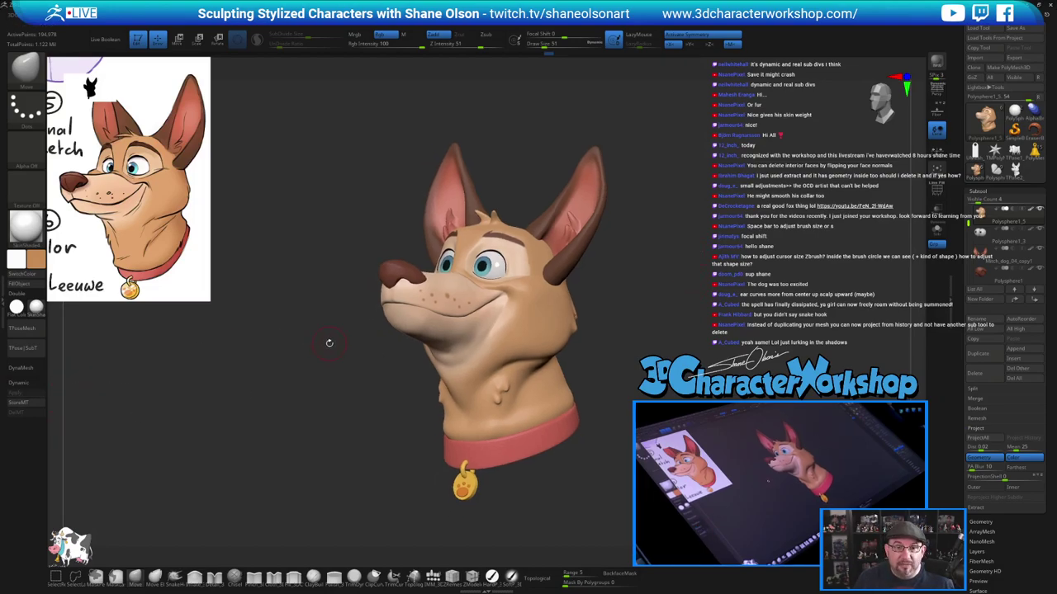
{"action": "left_click_drag", "start_coordinate": [328, 344], "coordinate": [322, 371]}
{"action": "right_click_drag", "start_coordinate": [755, 338], "coordinate": [741, 312], "text": "ctrl"}
{"action": "left_click_drag", "start_coordinate": [741, 312], "coordinate": [715, 312]}
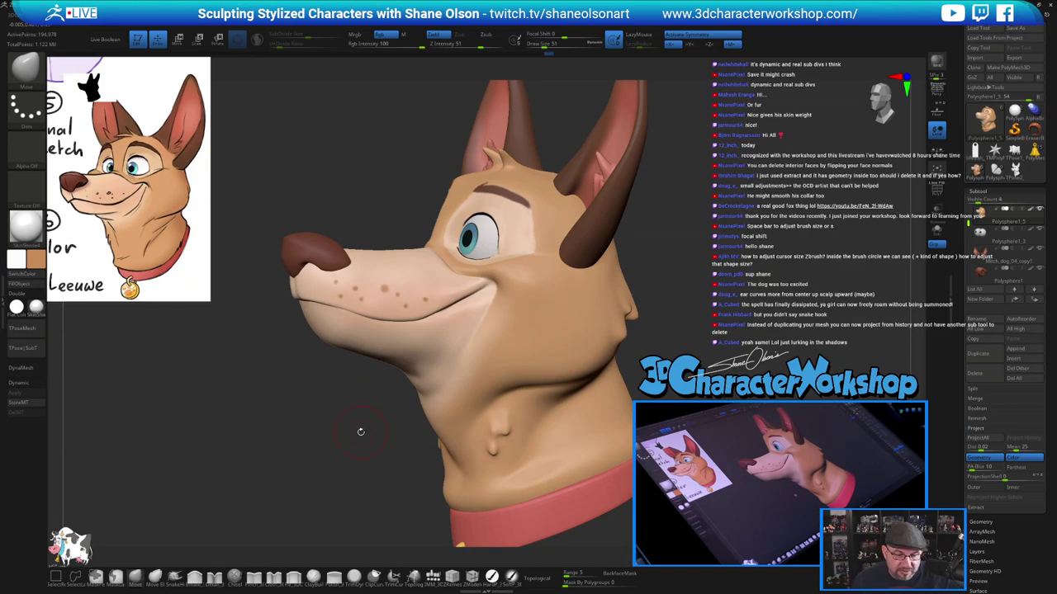
{"action": "left_click_drag", "start_coordinate": [363, 430], "coordinate": [374, 419]}
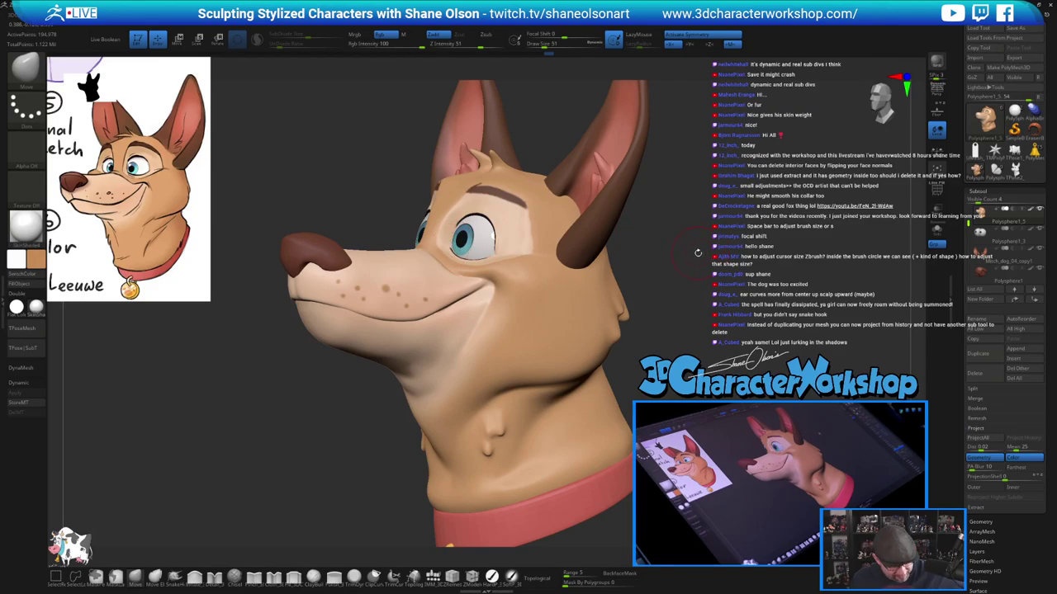
{"action": "mouse_move", "coordinate": [697, 252]}
{"action": "left_mouse_down"}
{"action": "mouse_move", "coordinate": [715, 266]}
{"action": "mouse_move", "coordinate": [692, 269]}
{"action": "left_mouse_up"}
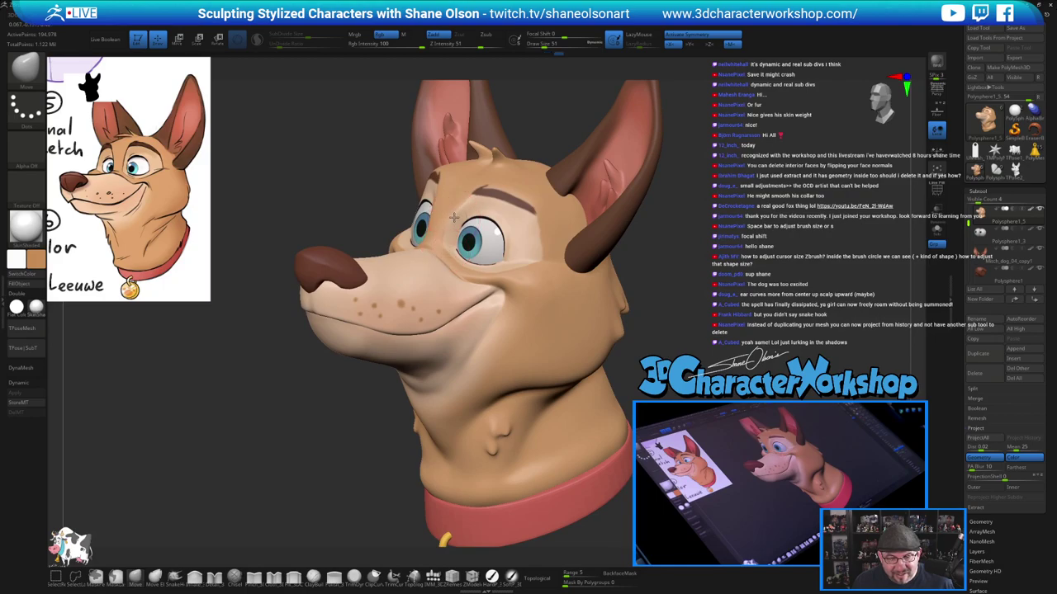
{"action": "mouse_move", "coordinate": [768, 238]}
{"action": "left_mouse_down"}
{"action": "mouse_move", "coordinate": [694, 232]}
{"action": "mouse_move", "coordinate": [755, 230]}
{"action": "left_mouse_up"}
Enlarge the Move brush and expand the head's Geometry settings to expose its subdivision controls
{"action": "key", "text": "s"}
{"action": "key", "text": "s"}
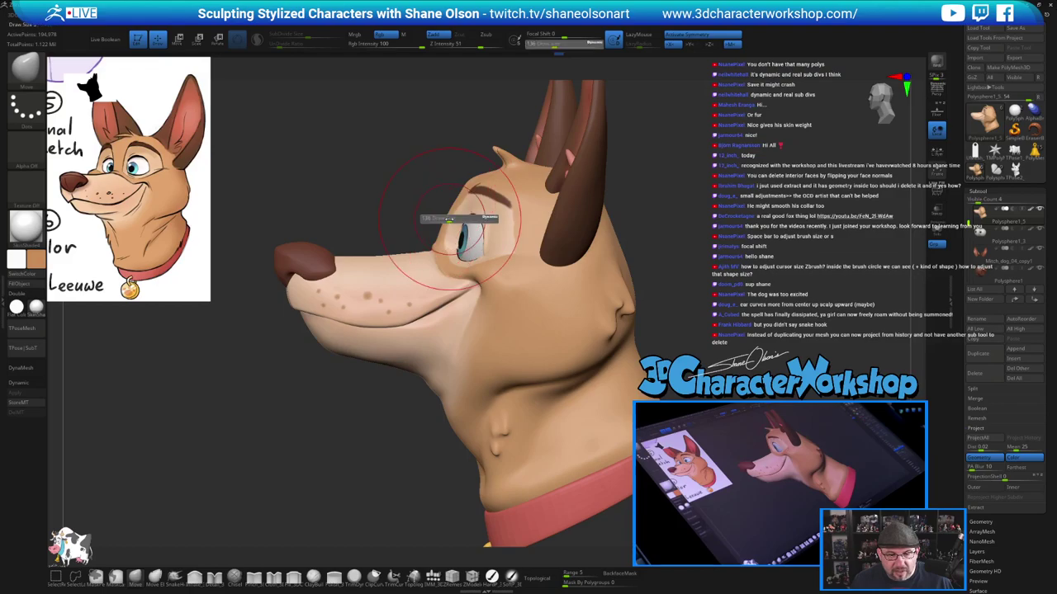
{"action": "left_click_drag", "start_coordinate": [457, 219], "coordinate": [446, 225]}
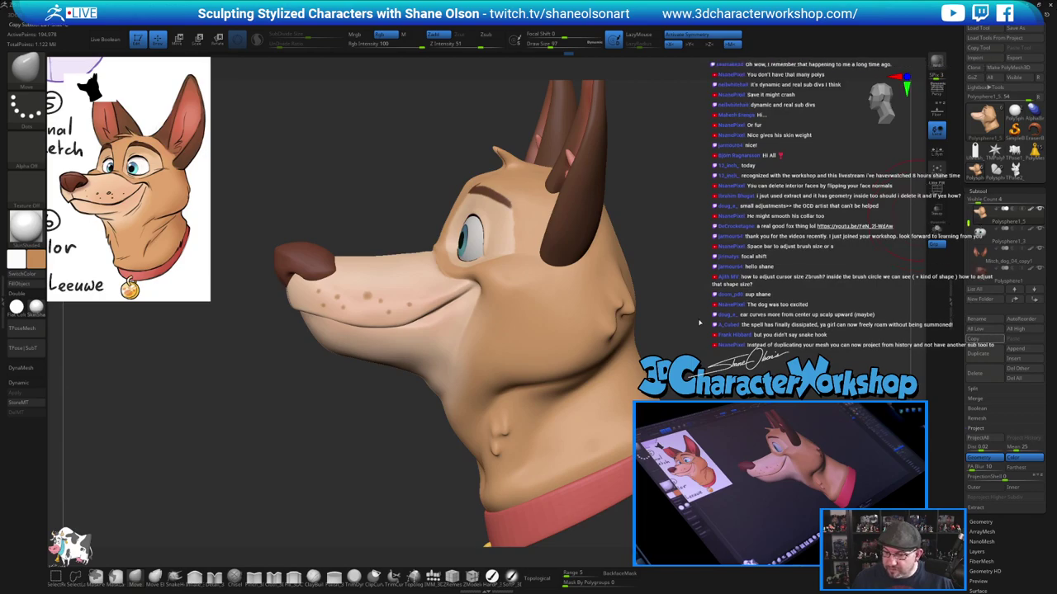
{"action": "left_click_drag", "start_coordinate": [995, 535], "coordinate": [995, 369]}
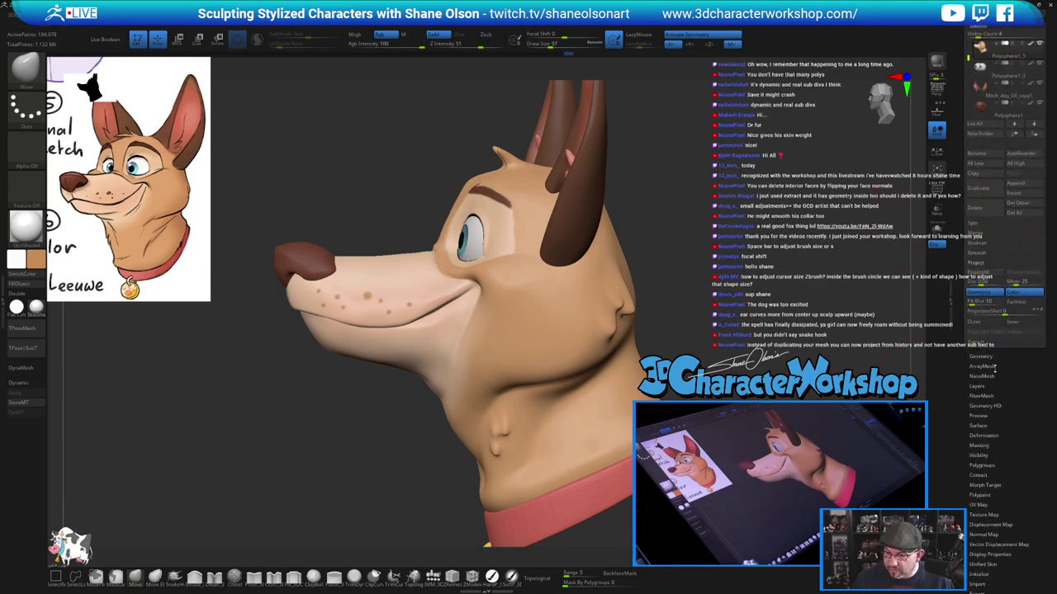
{"action": "left_click", "coordinate": [984, 356]}
{"action": "left_click", "coordinate": [972, 323]}
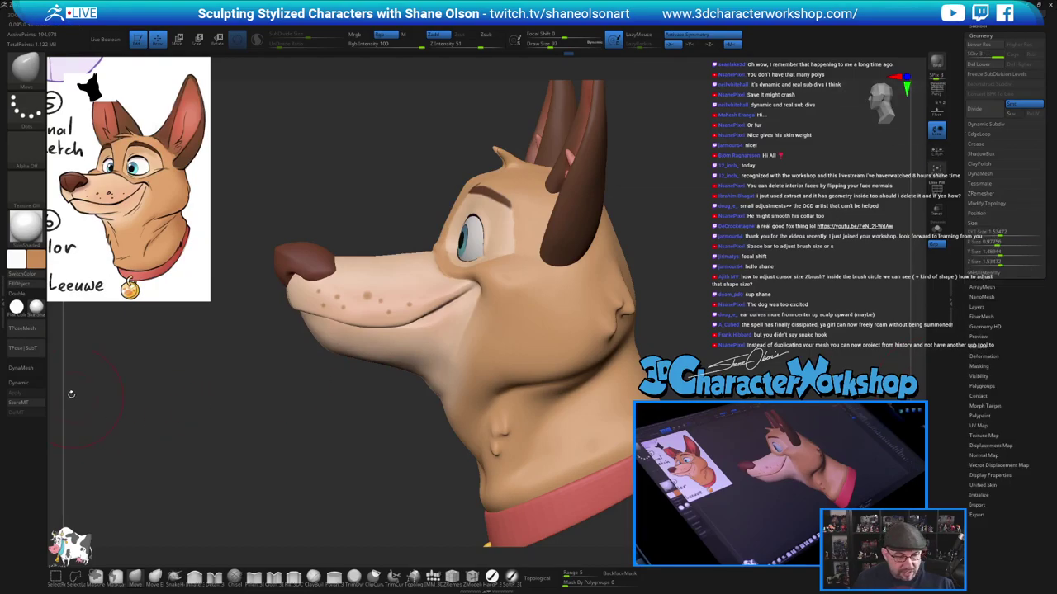
{"action": "left_click_drag", "start_coordinate": [272, 404], "coordinate": [311, 425]}
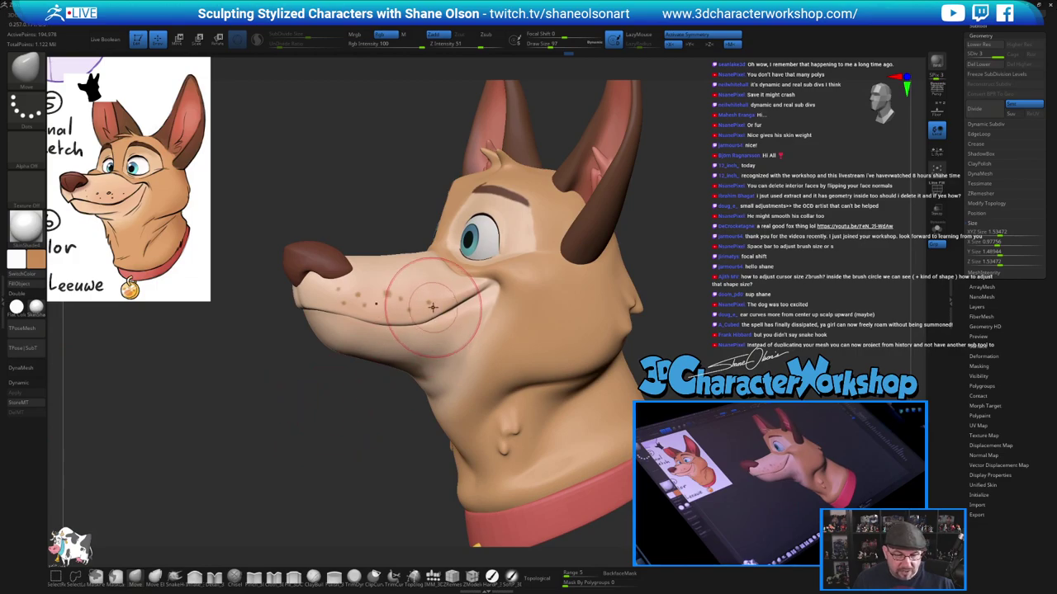
Enable topological masking for the Move brush, reduce the draw size slightly, and nudge the muzzle near the corner of the mouth
{"action": "left_click", "coordinate": [135, 578]}
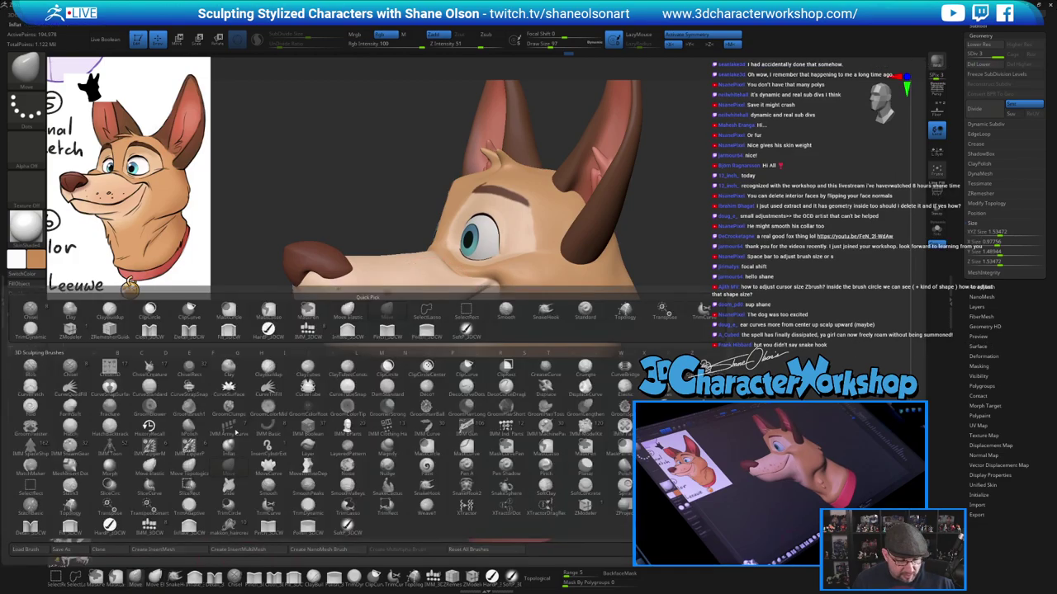
{"action": "left_click", "coordinate": [538, 579]}
{"action": "key", "text": "s"}
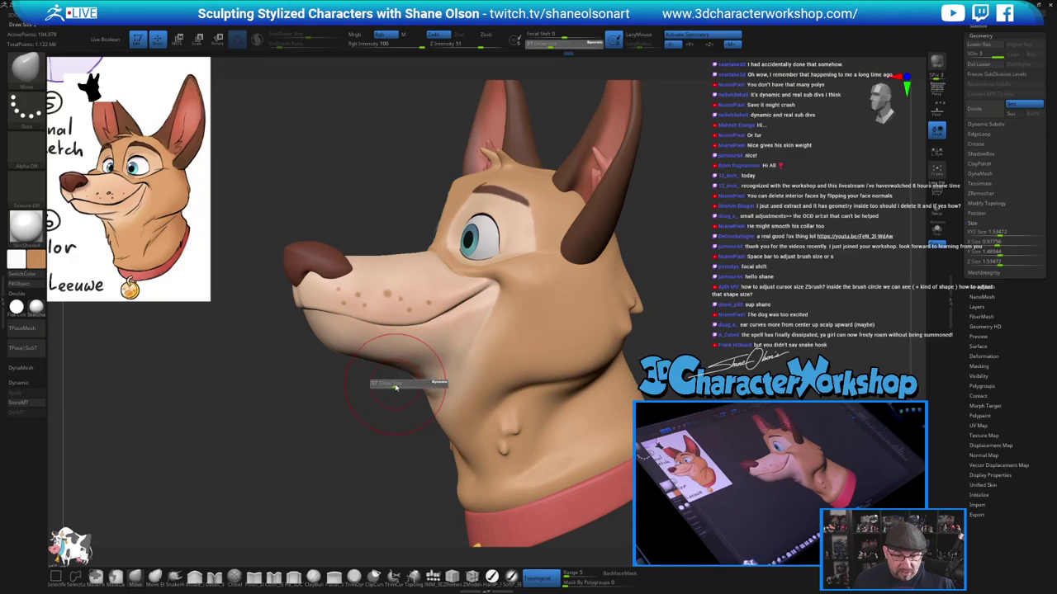
{"action": "left_click_drag", "start_coordinate": [397, 387], "coordinate": [393, 386]}
{"action": "left_click_drag", "start_coordinate": [447, 304], "coordinate": [454, 300]}
{"action": "left_click_drag", "start_coordinate": [754, 263], "coordinate": [832, 251]}
{"action": "mouse_move", "coordinate": [702, 347]}
{"action": "left_mouse_down", "text": "alt"}
{"action": "mouse_move", "coordinate": [678, 297]}
{"action": "mouse_move", "coordinate": [672, 334]}
{"action": "mouse_move", "coordinate": [674, 321]}
{"action": "mouse_move", "coordinate": [648, 310]}
{"action": "mouse_move", "coordinate": [646, 277]}
{"action": "mouse_move", "coordinate": [729, 285]}
{"action": "left_mouse_up", "text": "alt"}
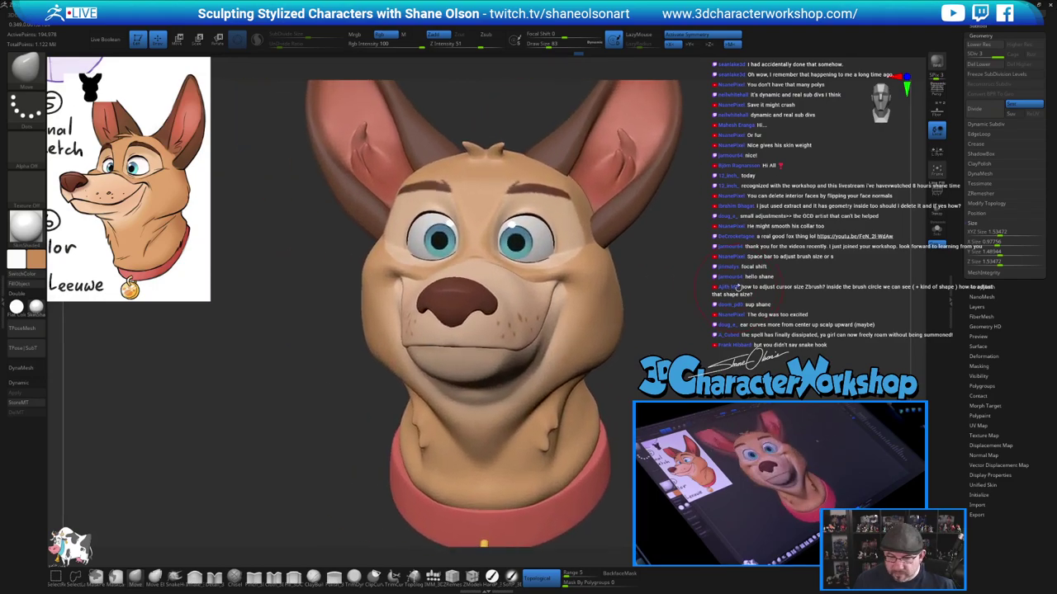
Lower the head to subdivision level 1 and reduce the draw size to 41 for shaping the corner of the smile
{"action": "key", "text": "s"}
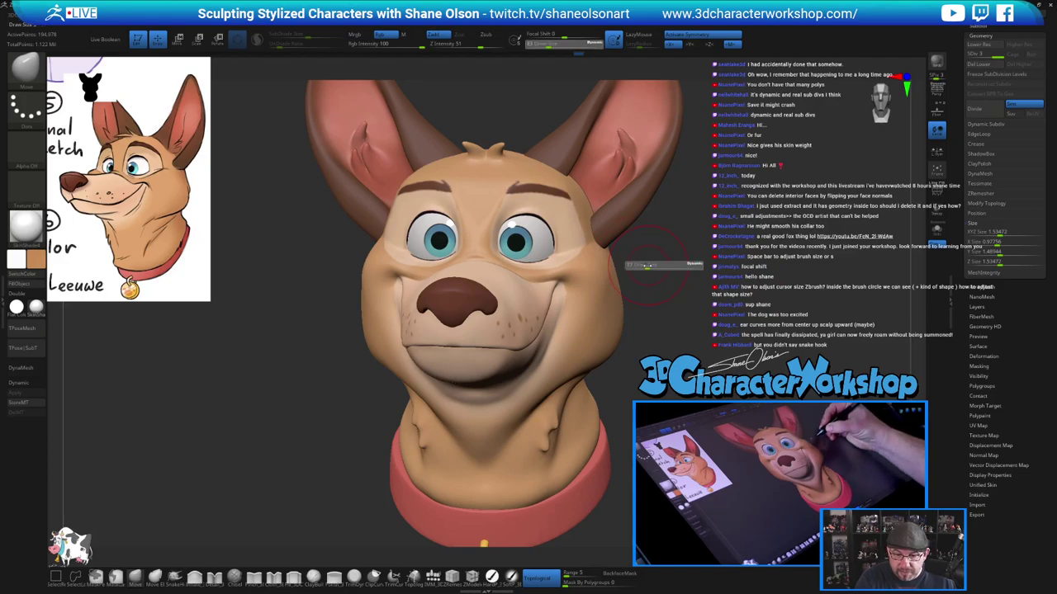
{"action": "left_click_drag", "start_coordinate": [663, 266], "coordinate": [657, 266]}
{"action": "key", "text": "shift+d"}
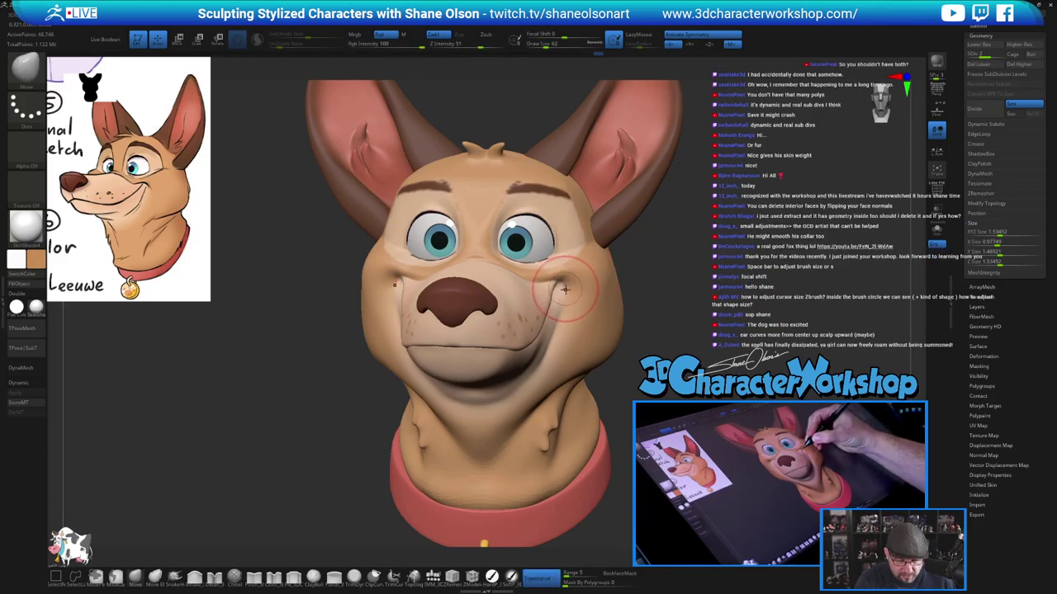
{"action": "key", "text": "shift+d"}
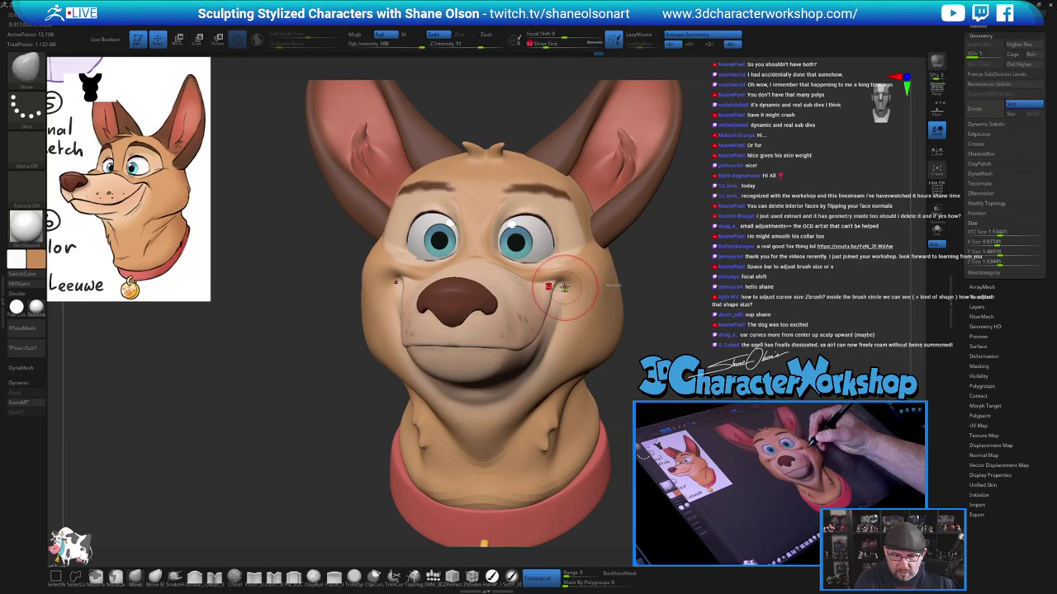
{"action": "key", "text": "s"}
{"action": "left_click_drag", "start_coordinate": [563, 287], "coordinate": [557, 286]}
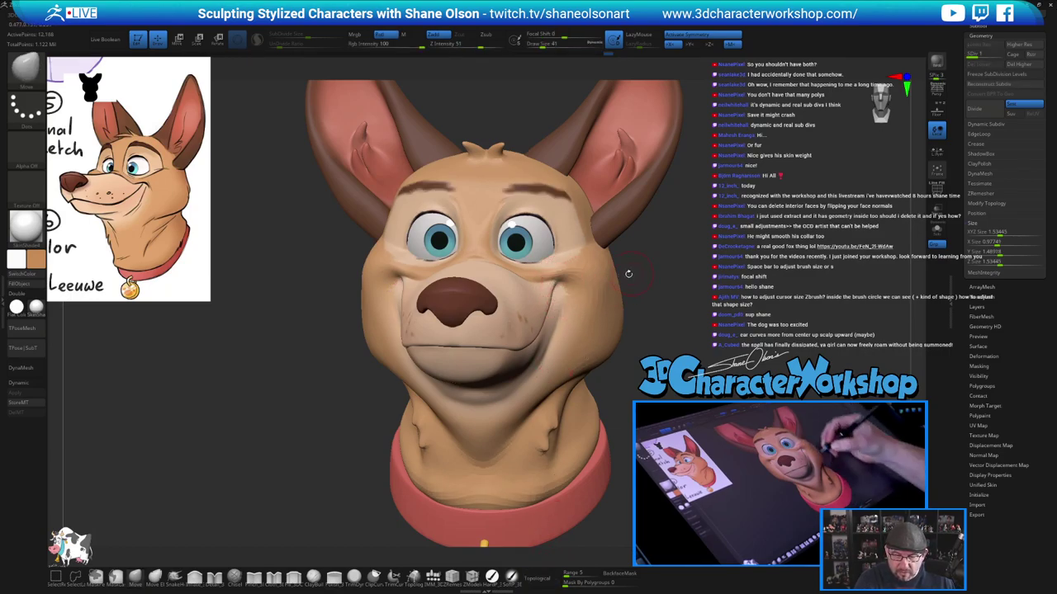
Set the draw size to 51, adjust the cheek crease at the mouth corner, and return the head to subdivision level 3
{"action": "key", "text": "s"}
{"action": "left_click_drag", "start_coordinate": [558, 293], "coordinate": [562, 294]}
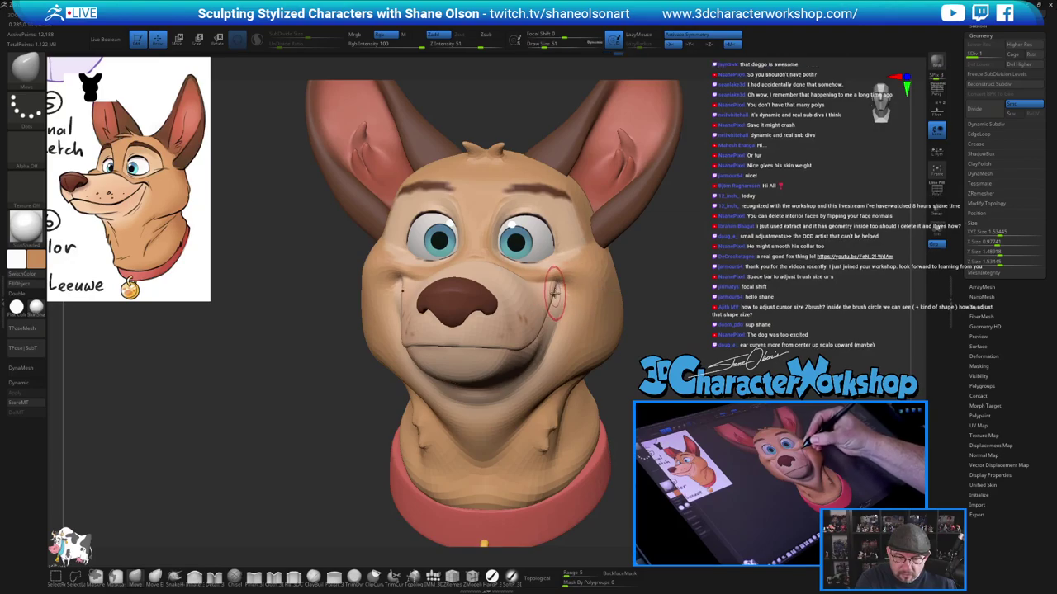
{"action": "key", "text": "f"}
{"action": "left_click_drag", "start_coordinate": [792, 293], "coordinate": [722, 303]}
{"action": "key", "text": "d"}
{"action": "key", "text": "d"}
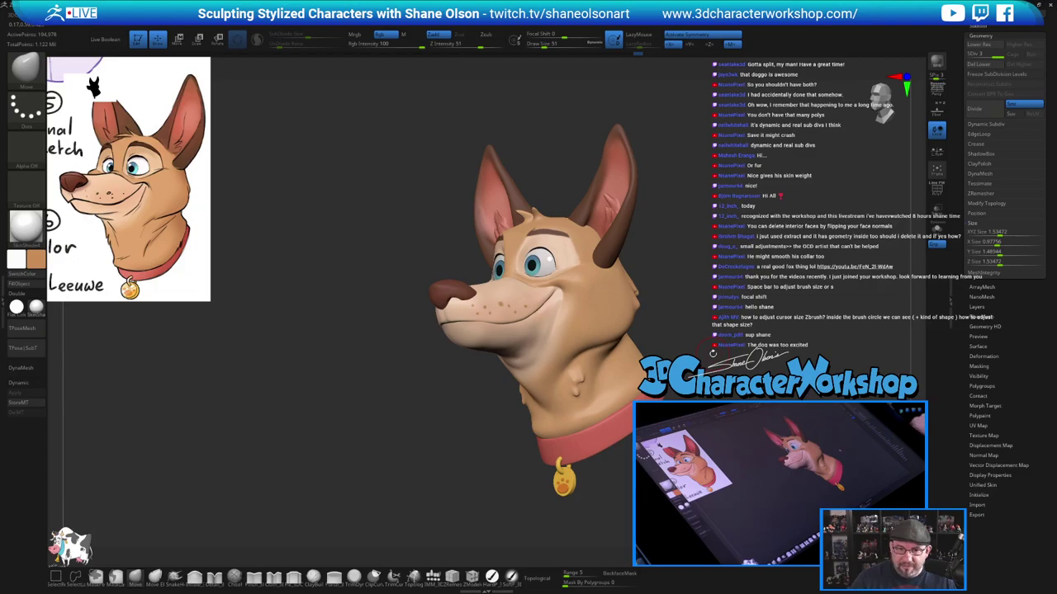
Enlarge the Move brush to a draw size of 90 and nudge the fur tuft on the side of the neck
{"action": "mouse_move", "coordinate": [699, 315]}
{"action": "left_mouse_down"}
{"action": "mouse_move", "coordinate": [730, 294]}
{"action": "mouse_move", "coordinate": [726, 275]}
{"action": "mouse_move", "coordinate": [673, 277]}
{"action": "mouse_move", "coordinate": [670, 322]}
{"action": "left_mouse_up"}
{"action": "key", "text": "bracketright"}
{"action": "key", "text": "bracketright"}
{"action": "key", "text": "bracketright"}
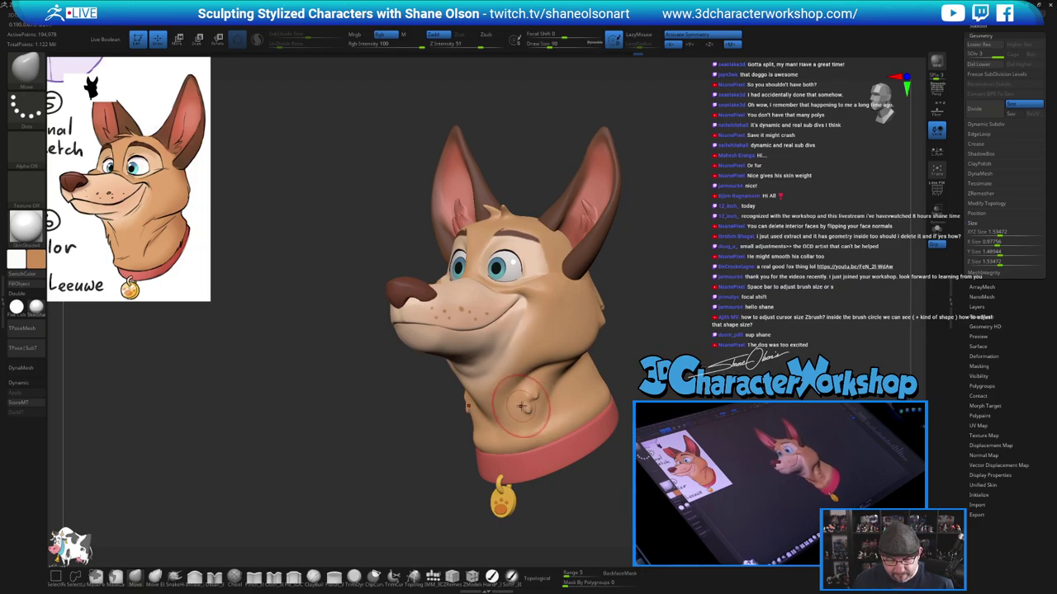
{"action": "left_click_drag", "start_coordinate": [522, 406], "coordinate": [522, 398]}
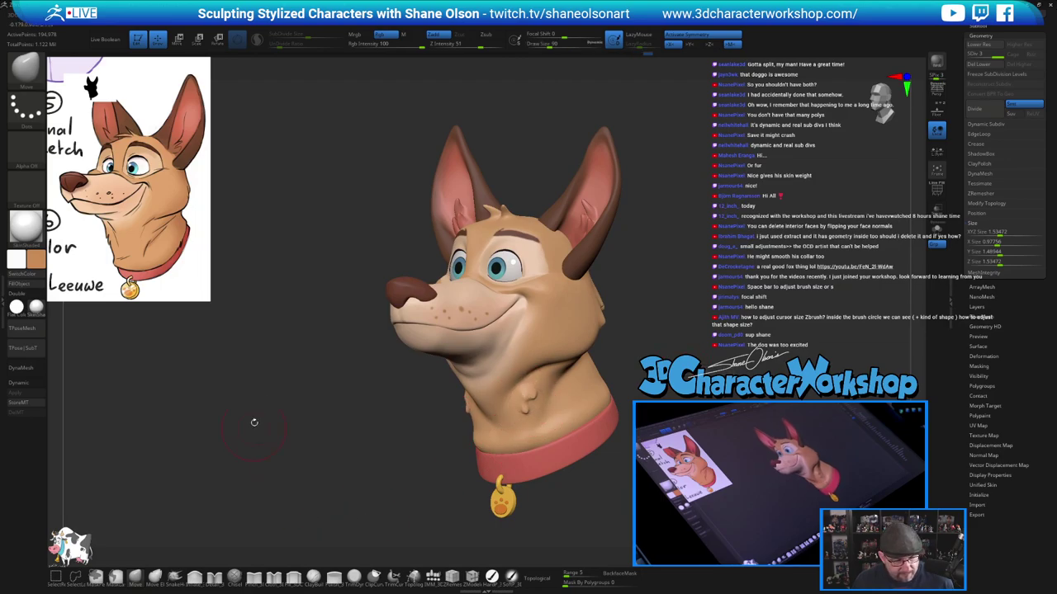
{"action": "left_click_drag", "start_coordinate": [271, 398], "coordinate": [270, 376], "text": "alt"}
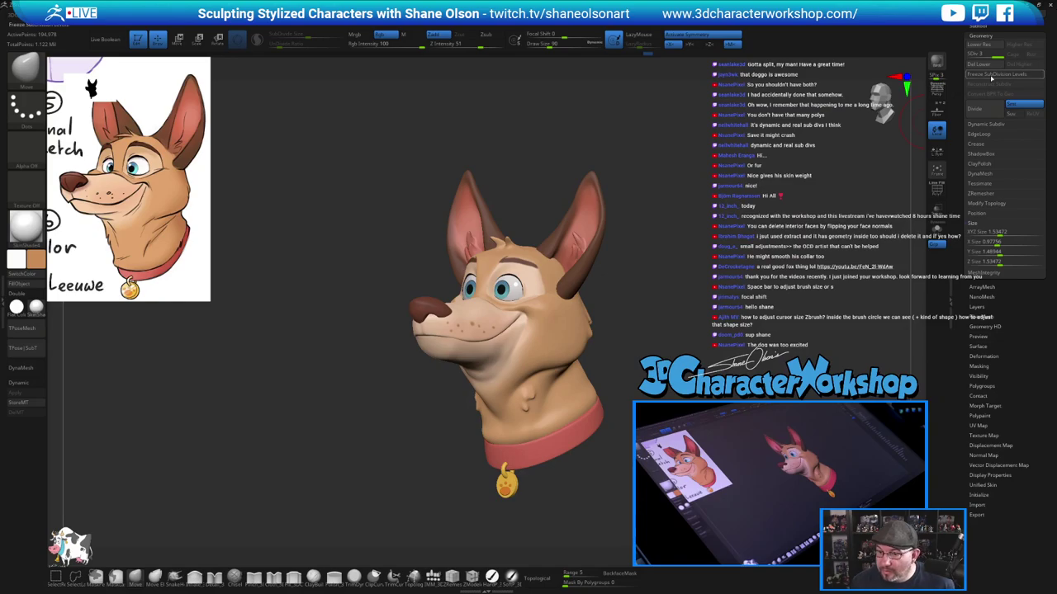
Save the tool as Mitch_Dog_04, overwriting the existing file
{"action": "left_click_drag", "start_coordinate": [959, 76], "coordinate": [958, 242]}
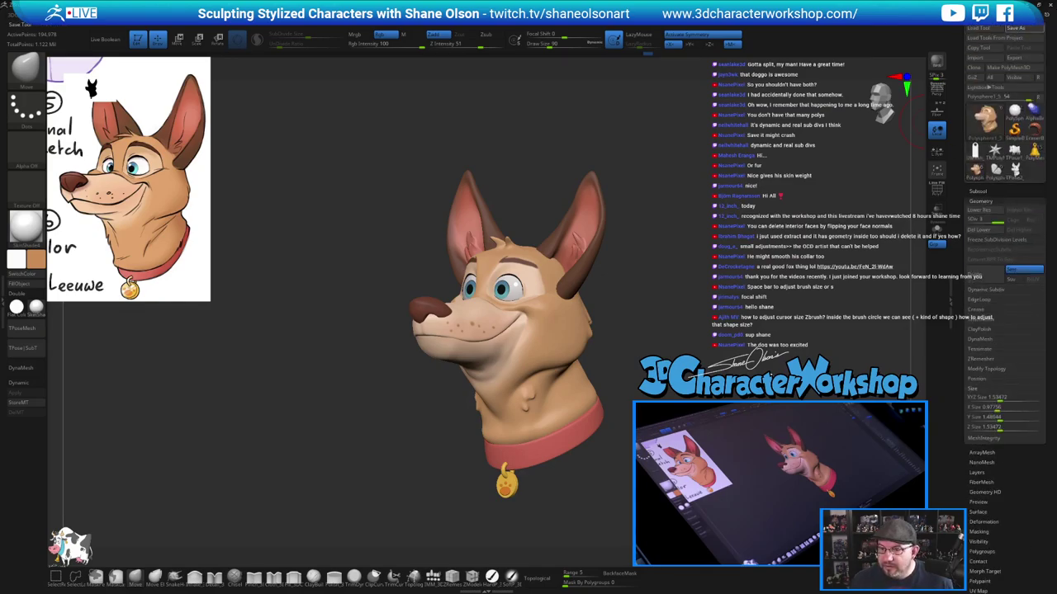
{"action": "left_click", "coordinate": [1017, 28]}
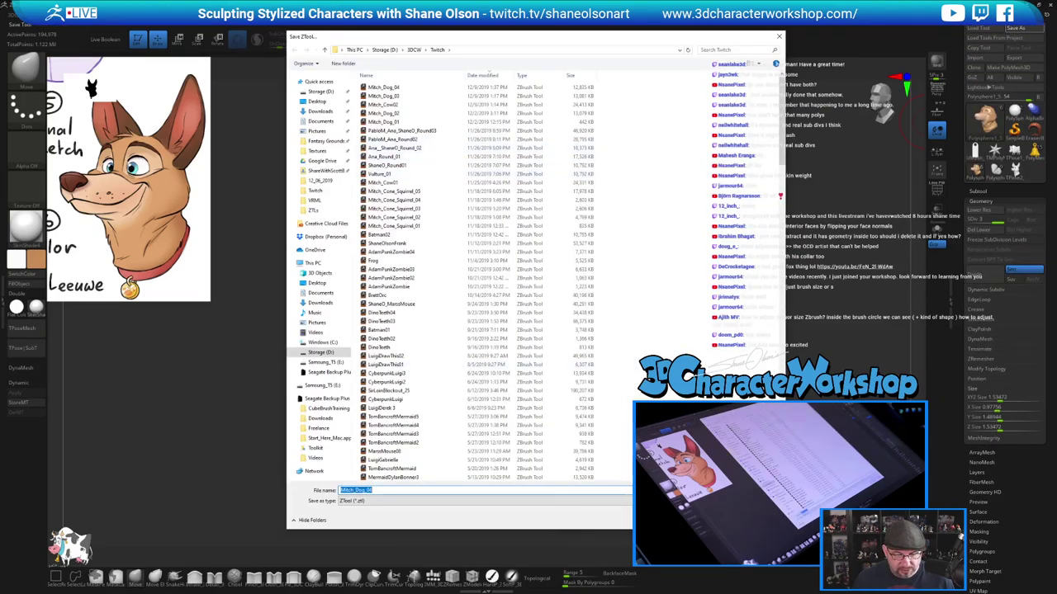
{"action": "key", "text": "Return"}
{"action": "left_click", "coordinate": [555, 303]}
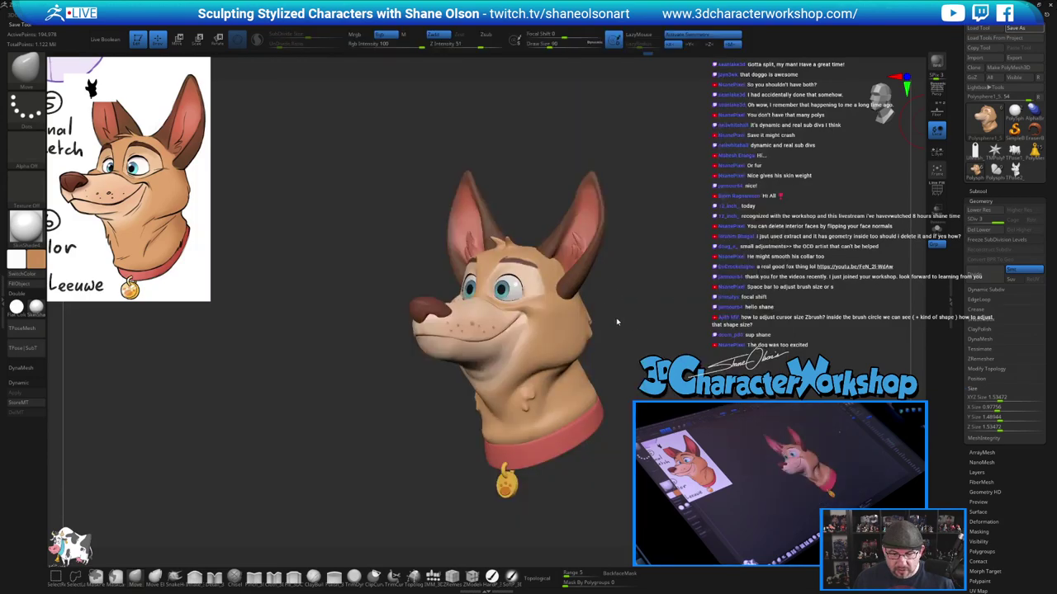
Enlarge the Move brush to a draw size of 240 and adjust the crown of the head between the ears
{"action": "left_click_drag", "start_coordinate": [365, 270], "coordinate": [398, 260]}
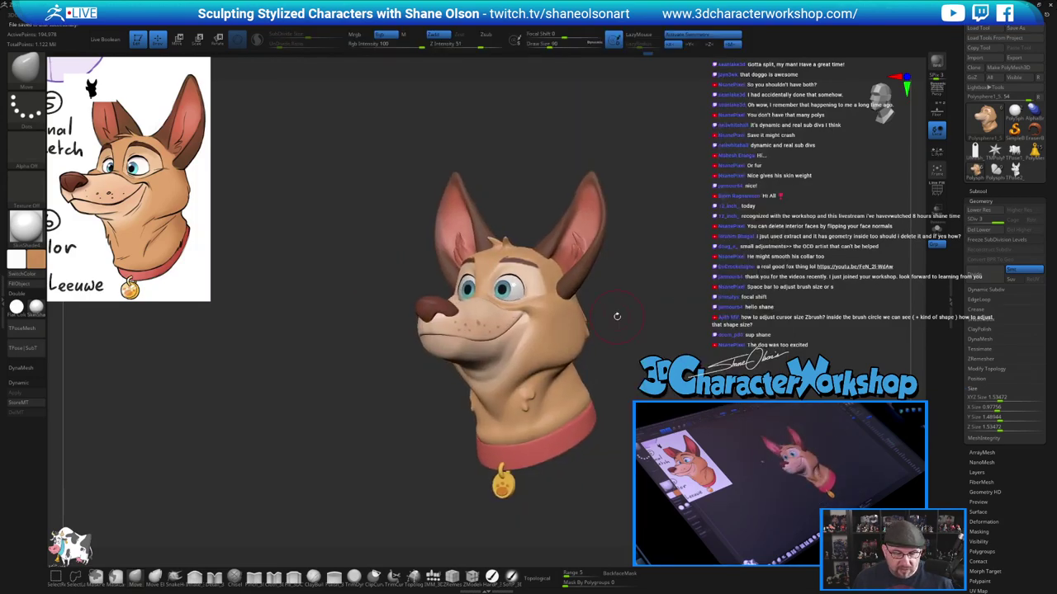
{"action": "left_click_drag", "start_coordinate": [642, 315], "coordinate": [613, 323]}
{"action": "key", "text": "s"}
{"action": "left_click_drag", "start_coordinate": [658, 289], "coordinate": [664, 290]}
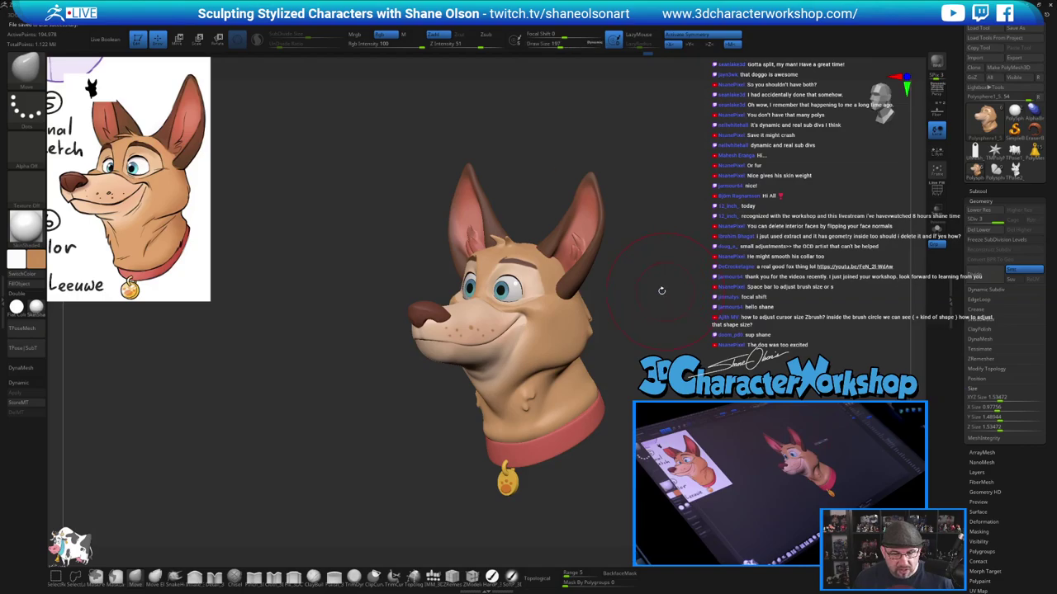
{"action": "key", "text": "s"}
{"action": "left_click_drag", "start_coordinate": [483, 236], "coordinate": [486, 237]}
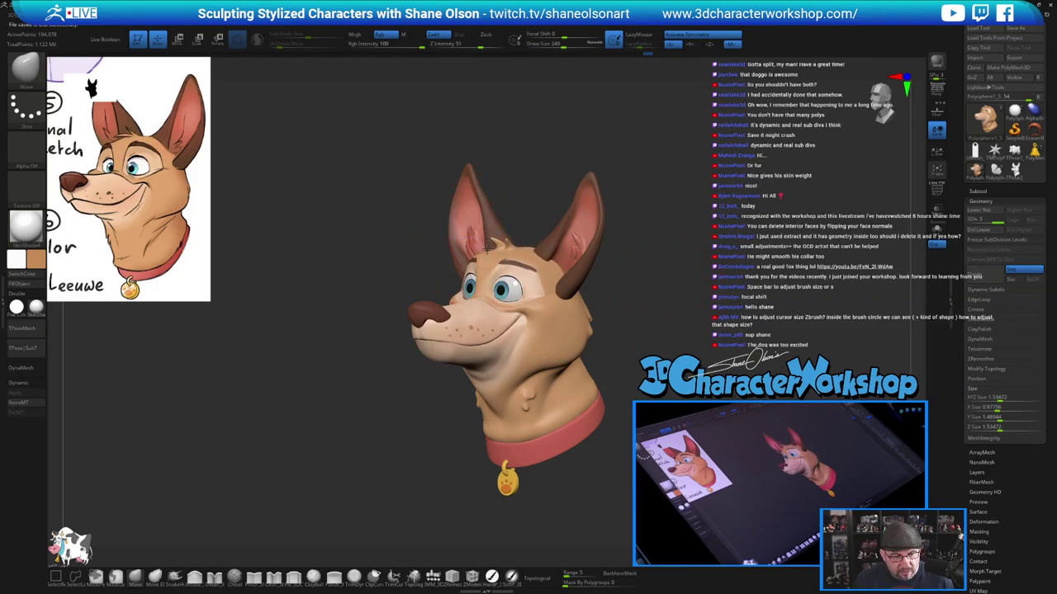
{"action": "left_click_drag", "start_coordinate": [487, 248], "coordinate": [534, 246]}
Turn off symmetry, reduce the draw size to 74, and reshape the hair tuft on top of the head
{"action": "key", "text": "s"}
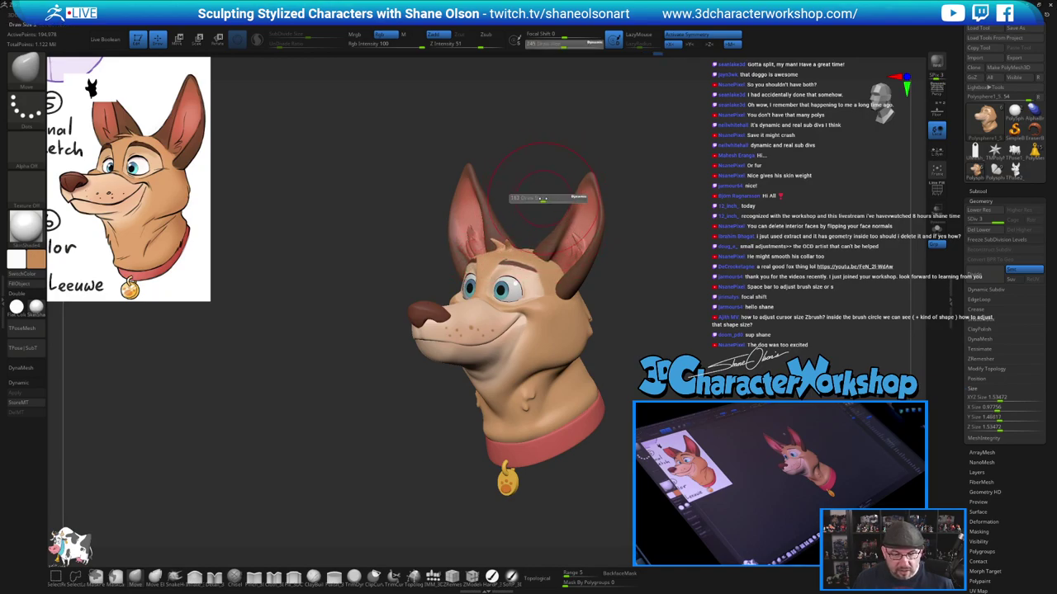
{"action": "left_click_drag", "start_coordinate": [547, 198], "coordinate": [508, 242]}
{"action": "key", "text": "x"}
{"action": "key", "text": "s"}
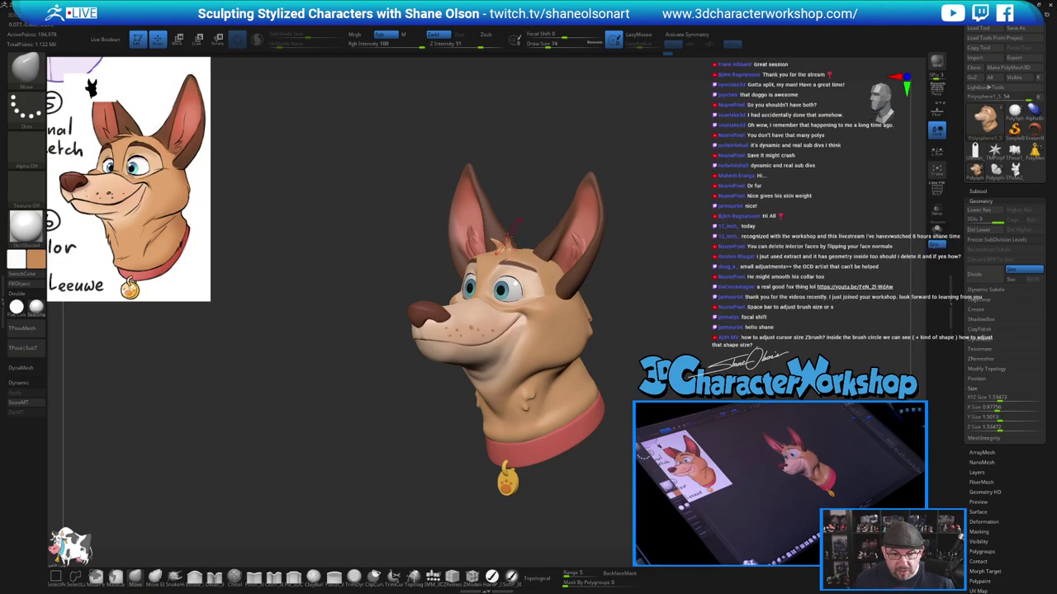
{"action": "left_click_drag", "start_coordinate": [511, 235], "coordinate": [511, 232]}
{"action": "mouse_move", "coordinate": [652, 219]}
{"action": "left_mouse_down"}
{"action": "mouse_move", "coordinate": [730, 216]}
{"action": "mouse_move", "coordinate": [670, 221]}
{"action": "mouse_move", "coordinate": [661, 248]}
{"action": "mouse_move", "coordinate": [689, 247]}
{"action": "mouse_move", "coordinate": [693, 232]}
{"action": "left_mouse_up"}
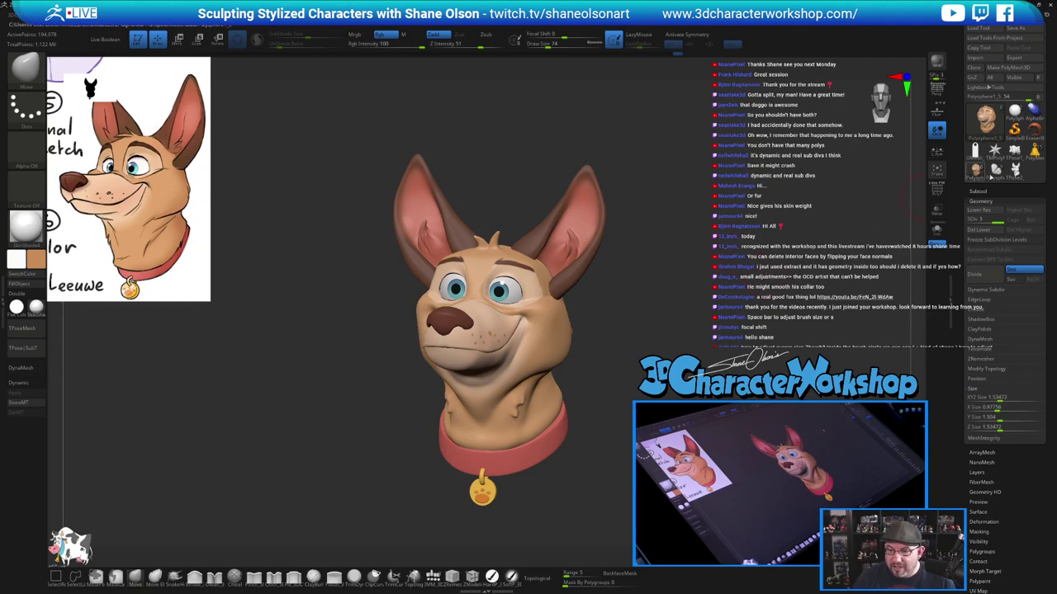
Expand the Subtool settings, set the visible count to 4, and toggle the Mitch_Dog_04 subtool's visibility on and back off
{"action": "left_click", "coordinate": [983, 191]}
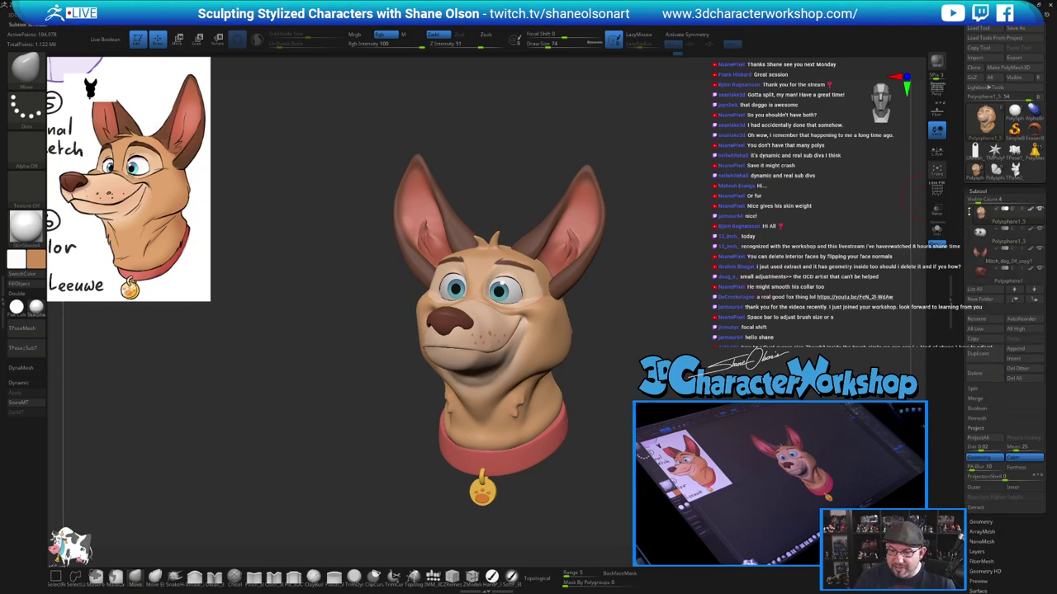
{"action": "left_click_drag", "start_coordinate": [969, 212], "coordinate": [969, 203]}
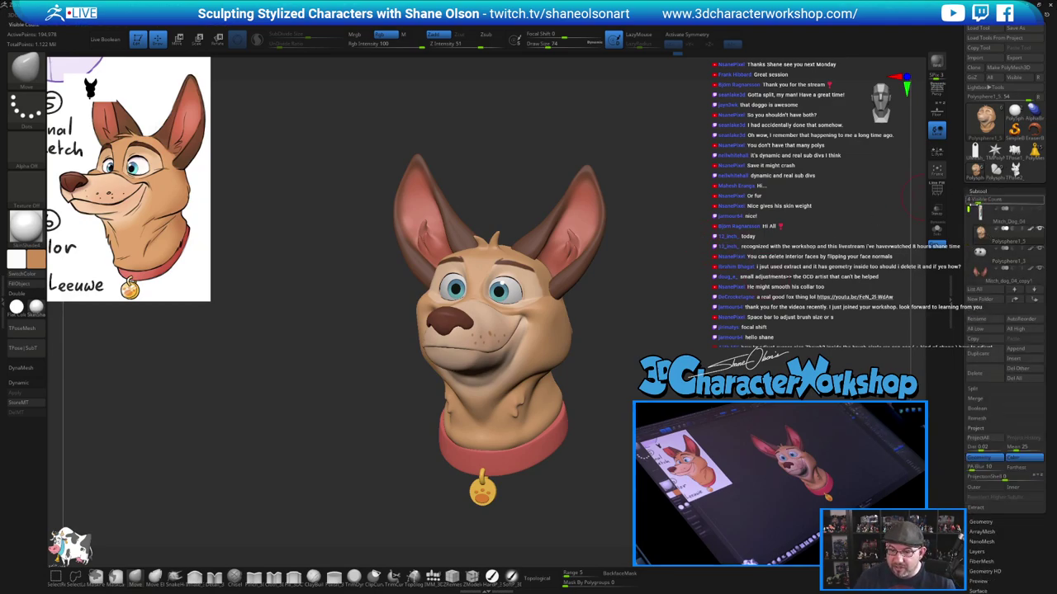
{"action": "left_click", "coordinate": [1038, 212]}
{"action": "left_click", "coordinate": [1037, 212]}
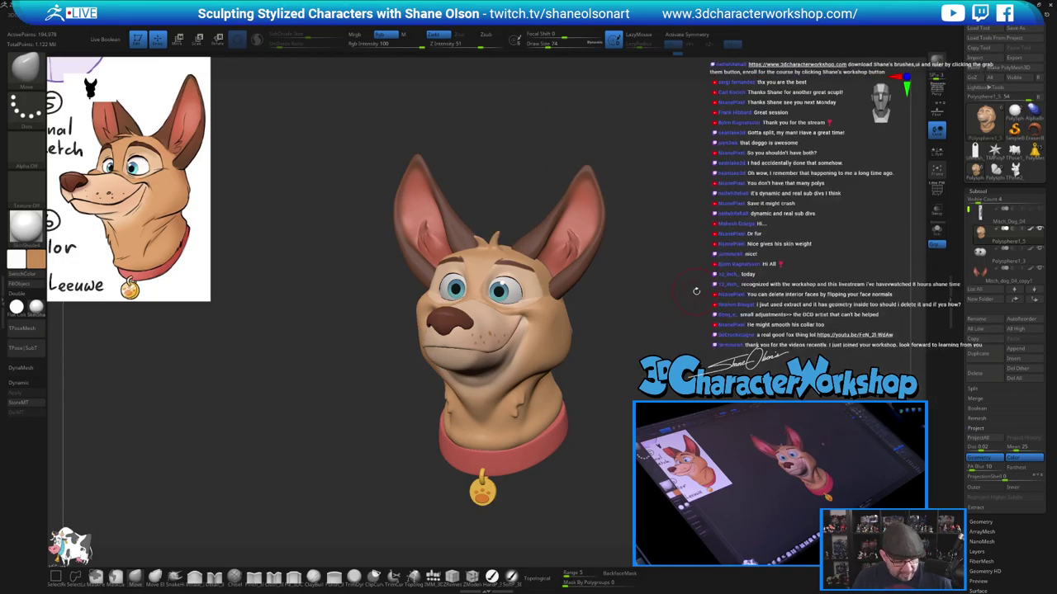
{"action": "left_click_drag", "start_coordinate": [697, 291], "coordinate": [660, 272], "text": "alt"}
{"action": "left_click_drag", "start_coordinate": [752, 279], "coordinate": [728, 279]}
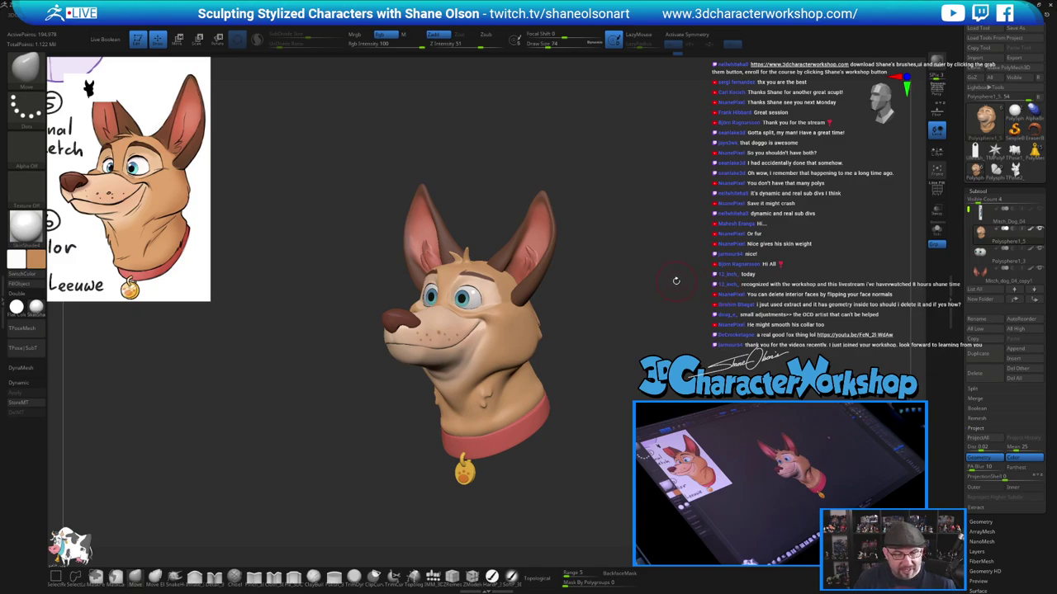
{"action": "left_click_drag", "start_coordinate": [580, 289], "coordinate": [594, 310]}
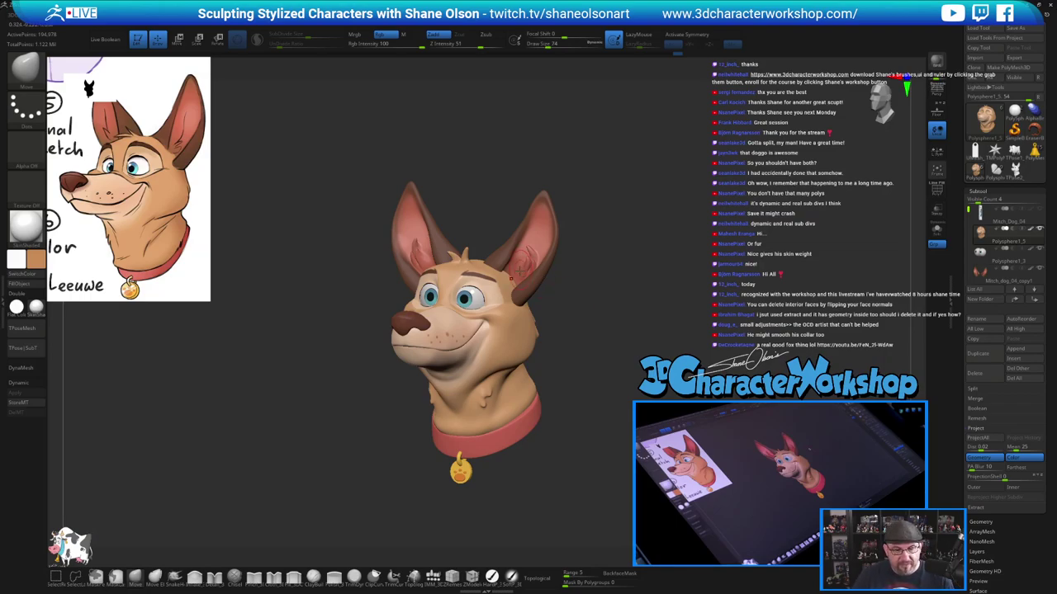
{"action": "left_click_drag", "start_coordinate": [628, 315], "coordinate": [625, 313], "text": "alt"}
{"action": "left_click_drag", "start_coordinate": [598, 281], "coordinate": [580, 263], "text": "alt"}
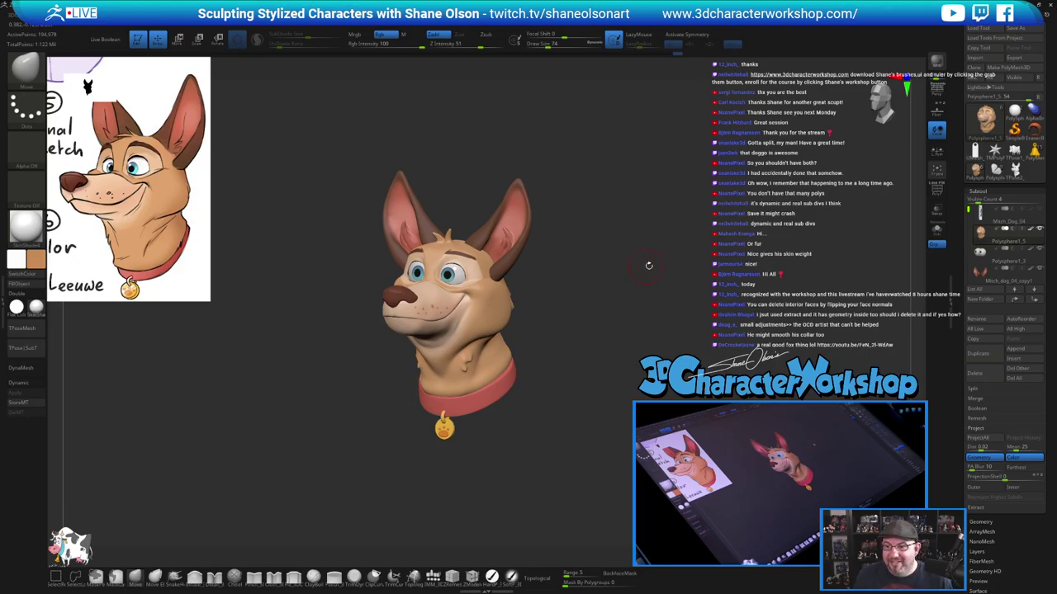
{"action": "left_click_drag", "start_coordinate": [649, 266], "coordinate": [637, 248], "text": "alt"}
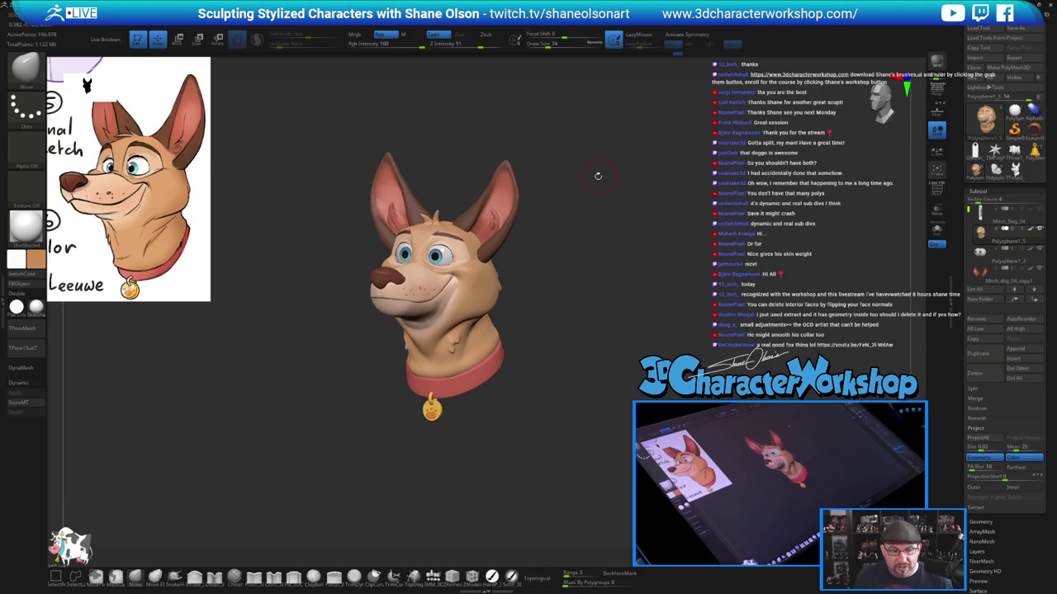